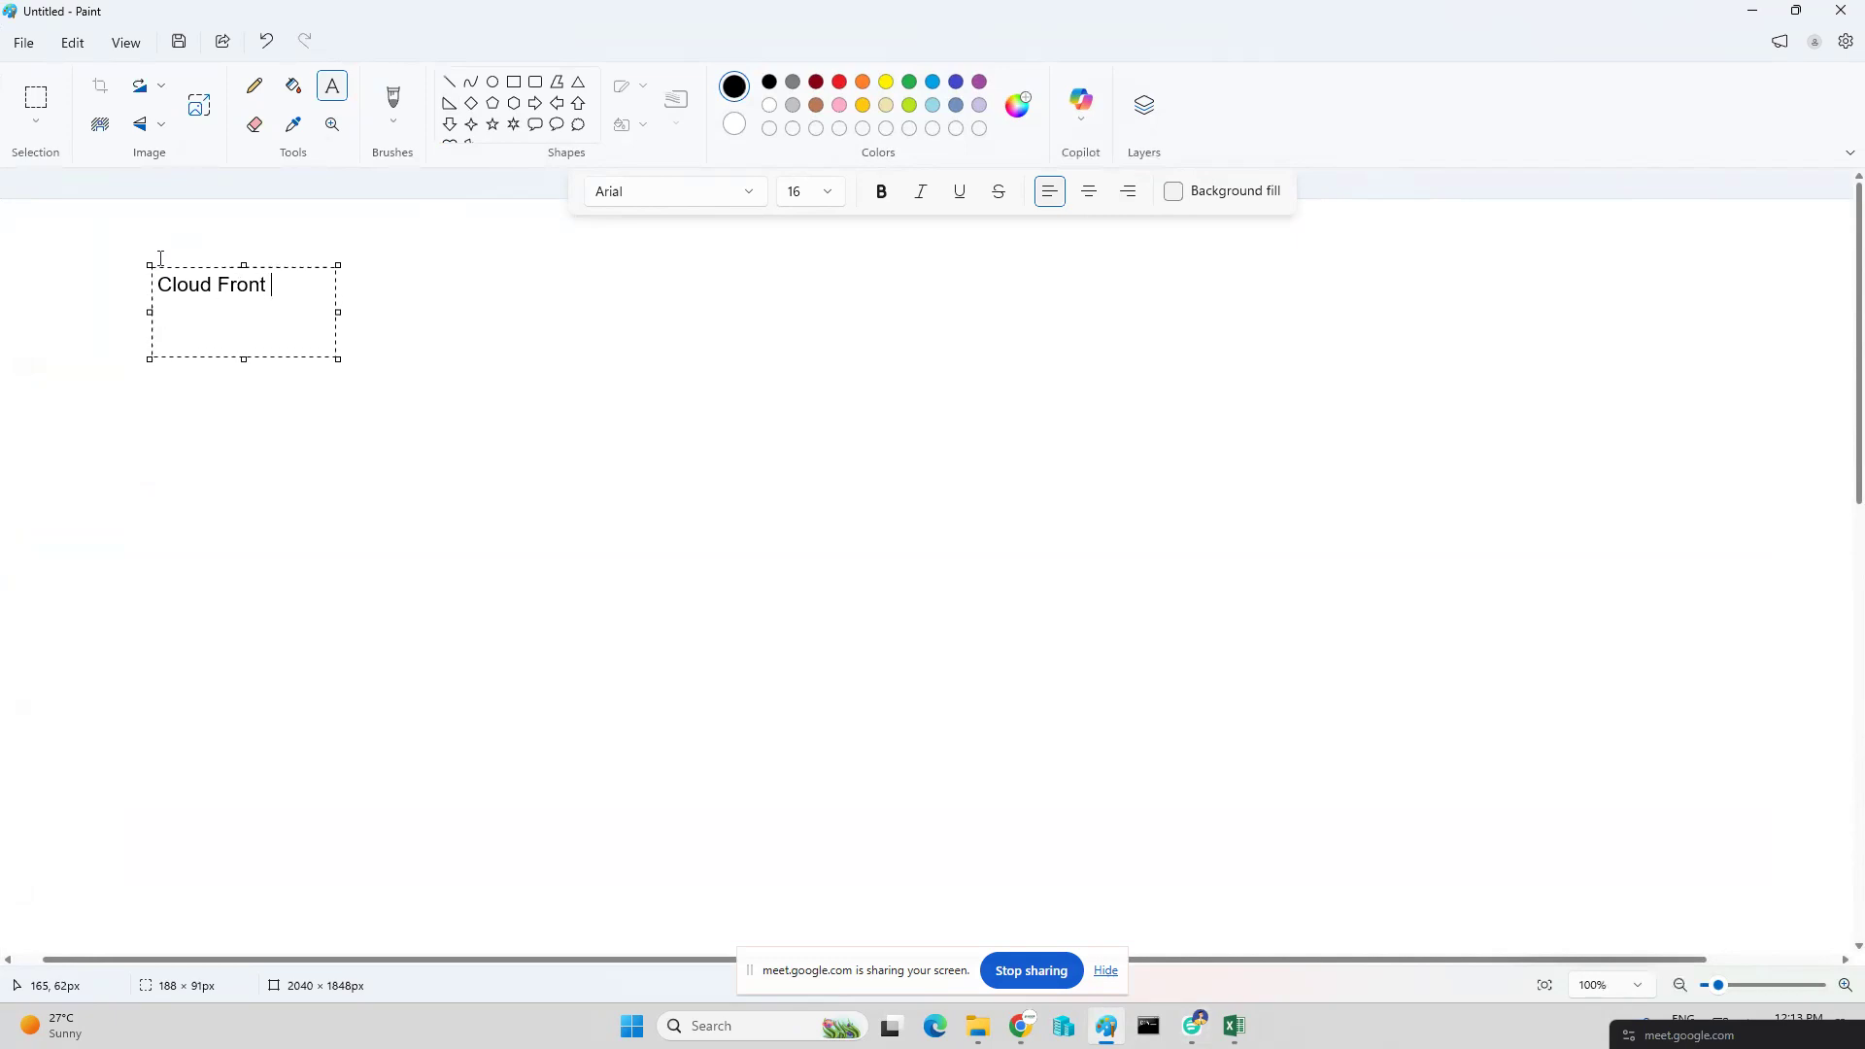
Complete the topic list with CDN after Cloud Front, followed by Cloud Trail and Static Website, each separated by a blank line.
text(CDN)
key(Return)
key(Return)
text(Cloud Tr)
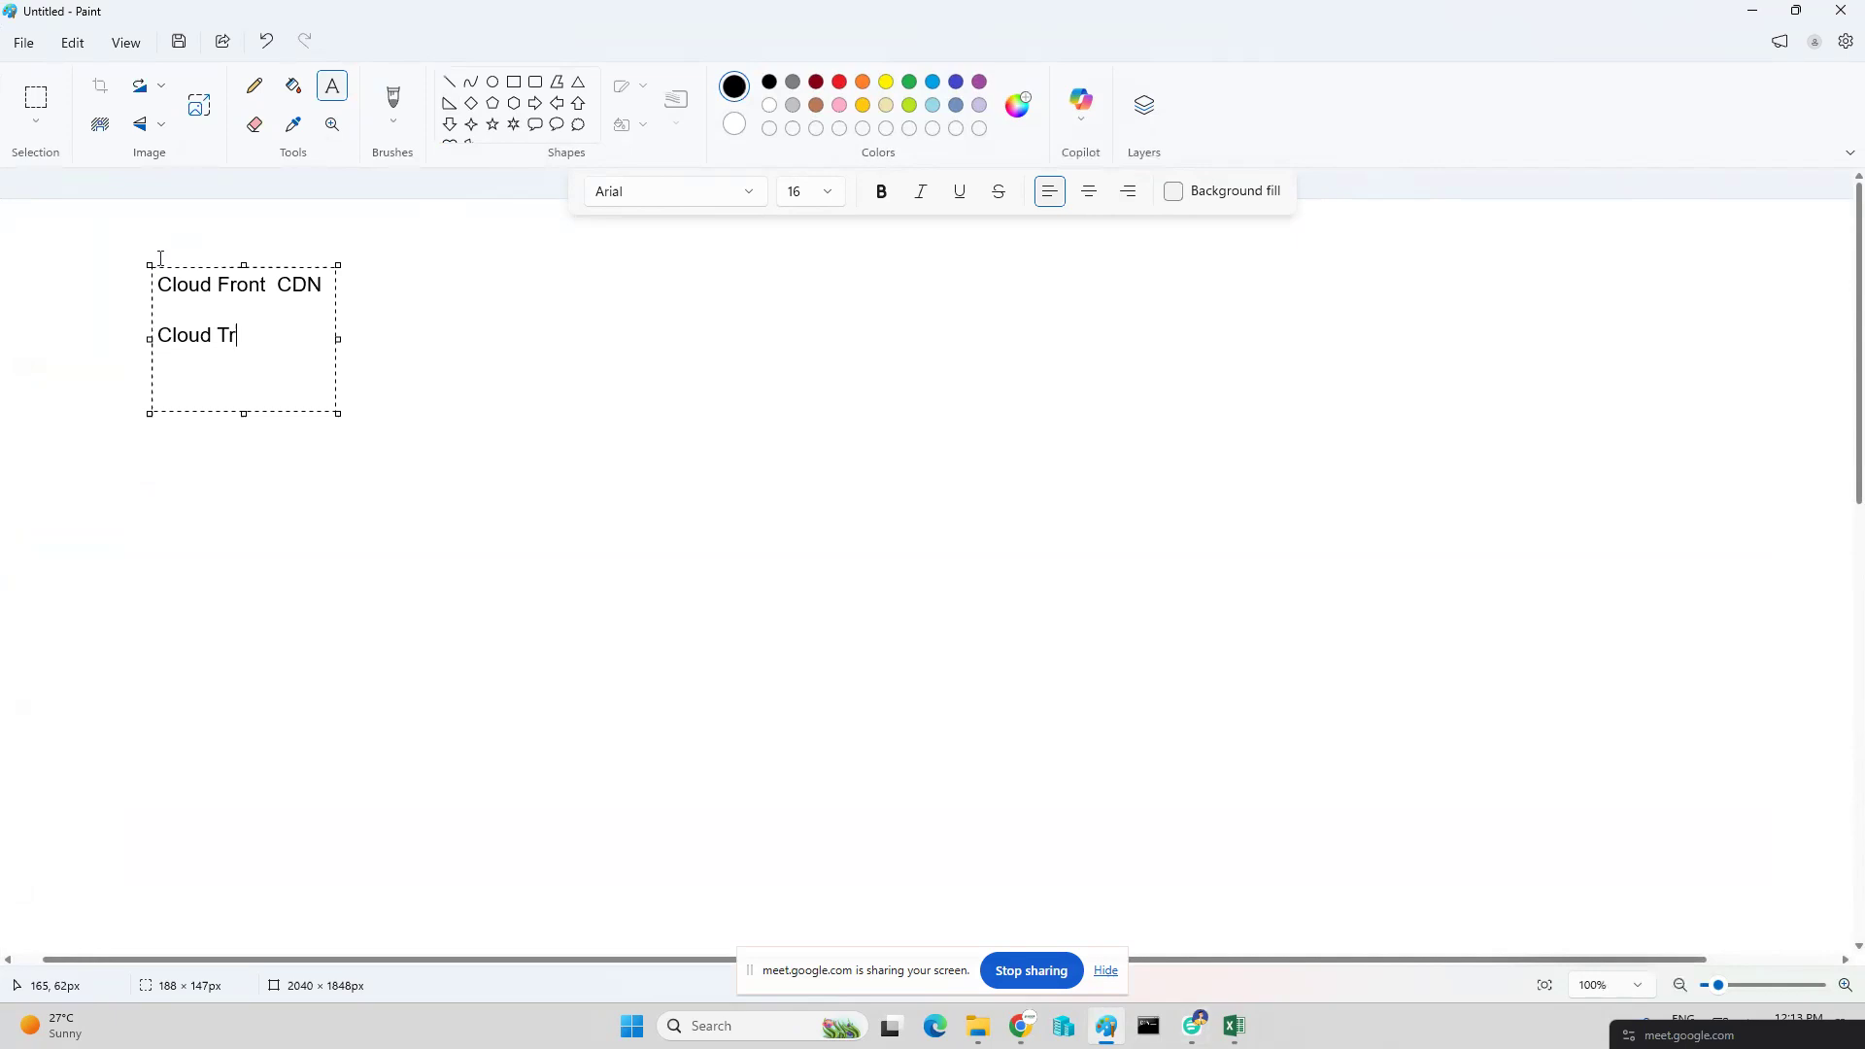
text(ail)
key(Return)
key(Return)
text(Static Website)
click(595, 354)
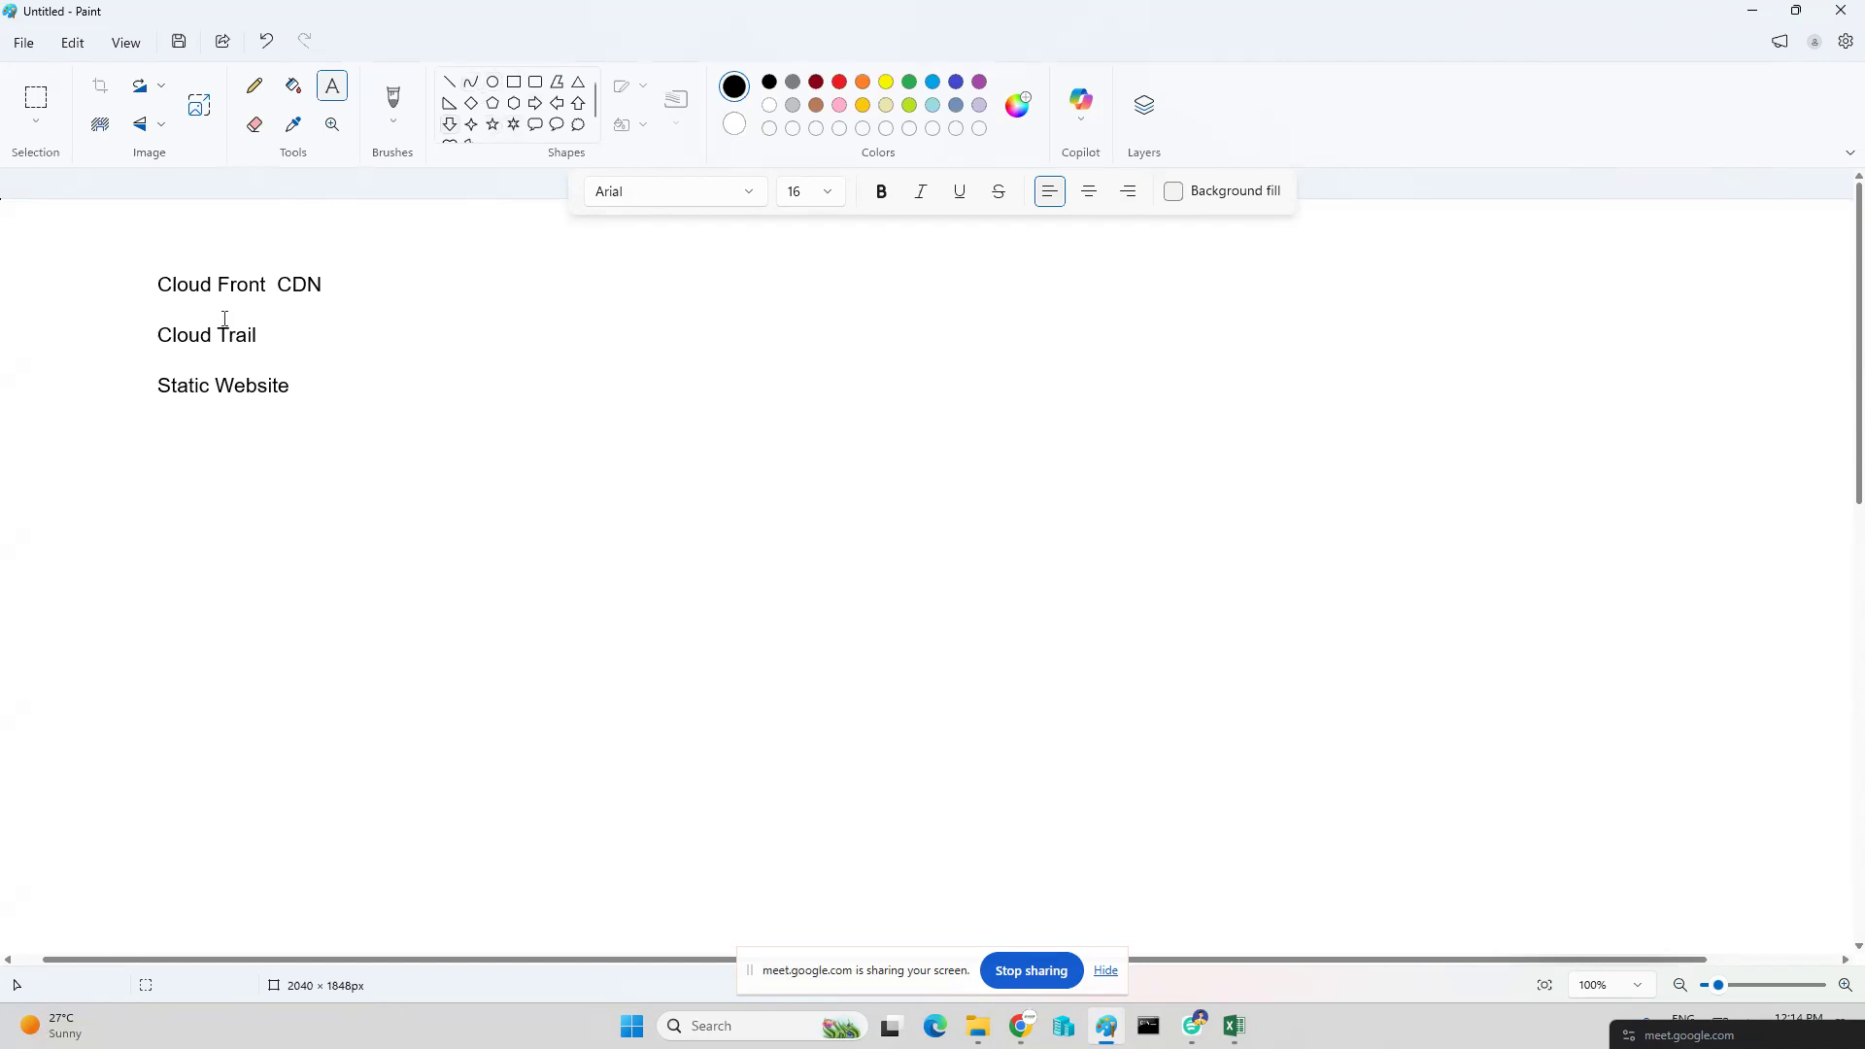
Draw a small down arrow beneath Static Website and add the text Domain Name below the arrow.
click(450, 125)
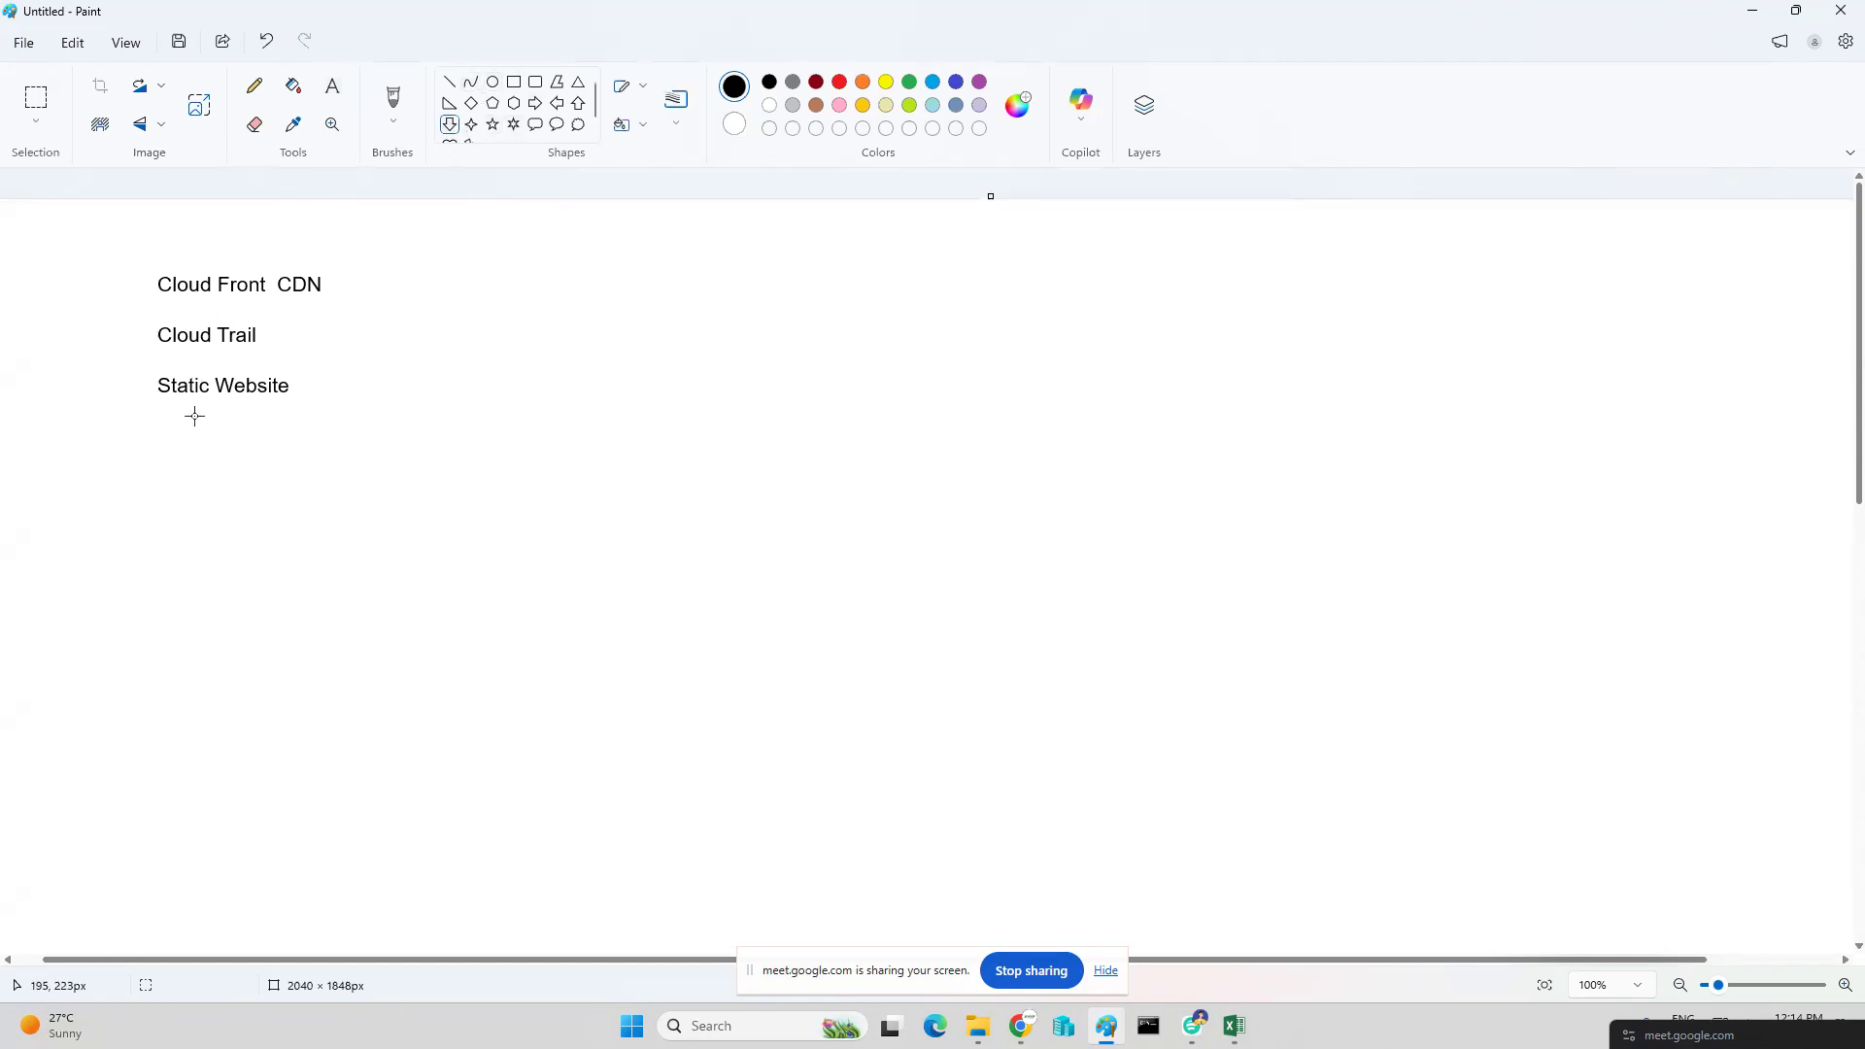
drag(233, 402, 254, 445)
click(332, 86)
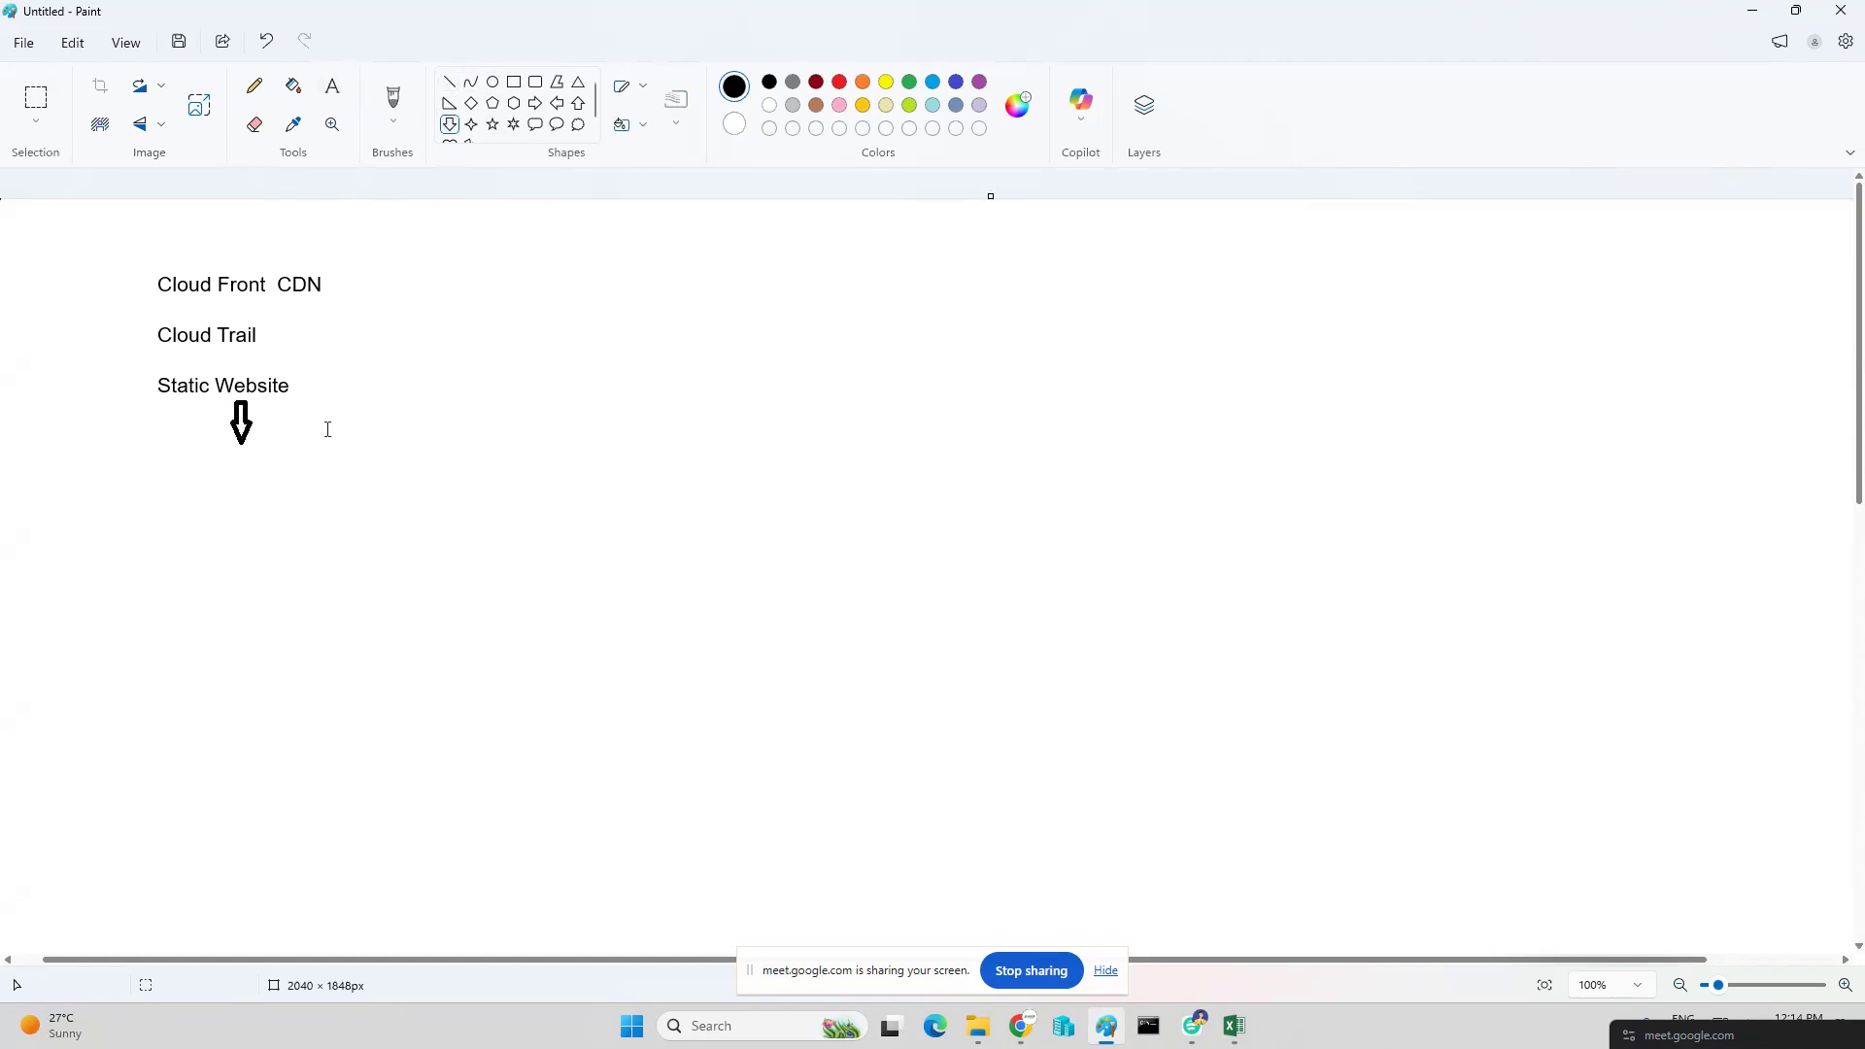
click(204, 461)
text(Do)
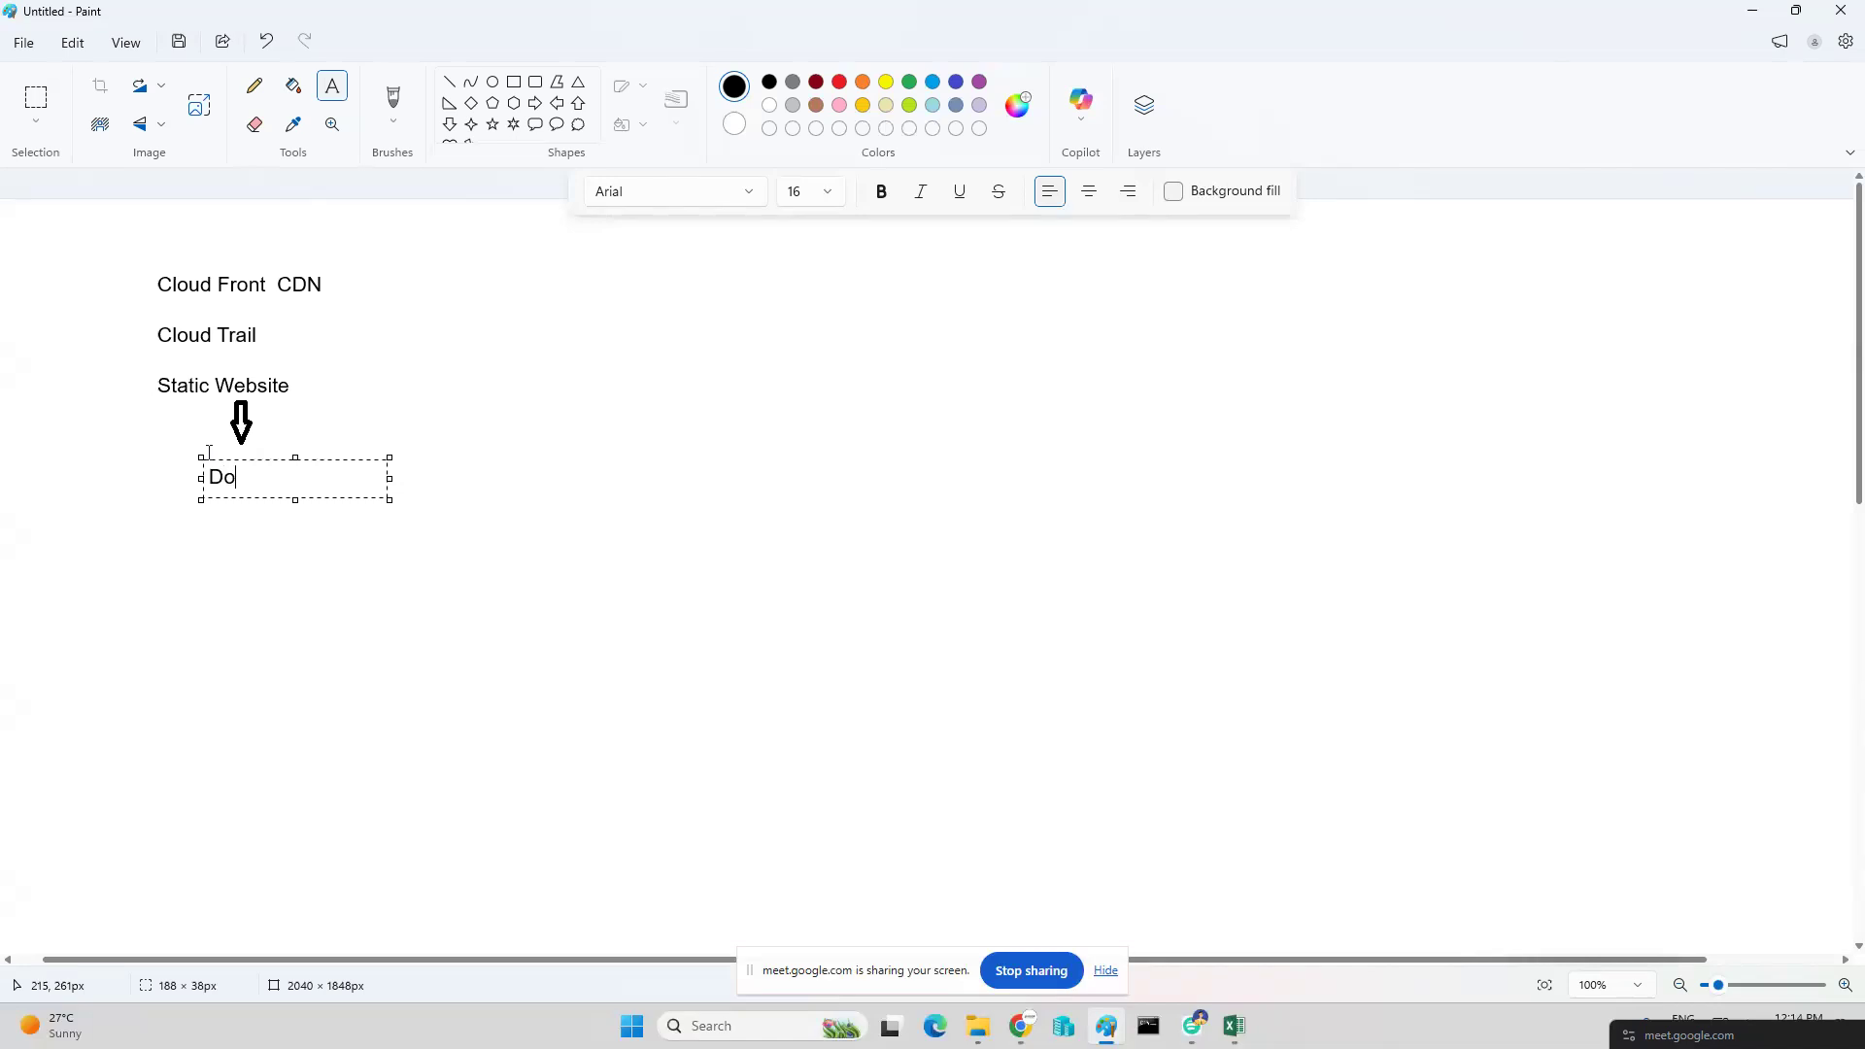
text(main Name)
Add iccpss.com two lines below Domain Name and draw a down arrow between the two texts.
key(Return)
key(Return)
text(xyz)
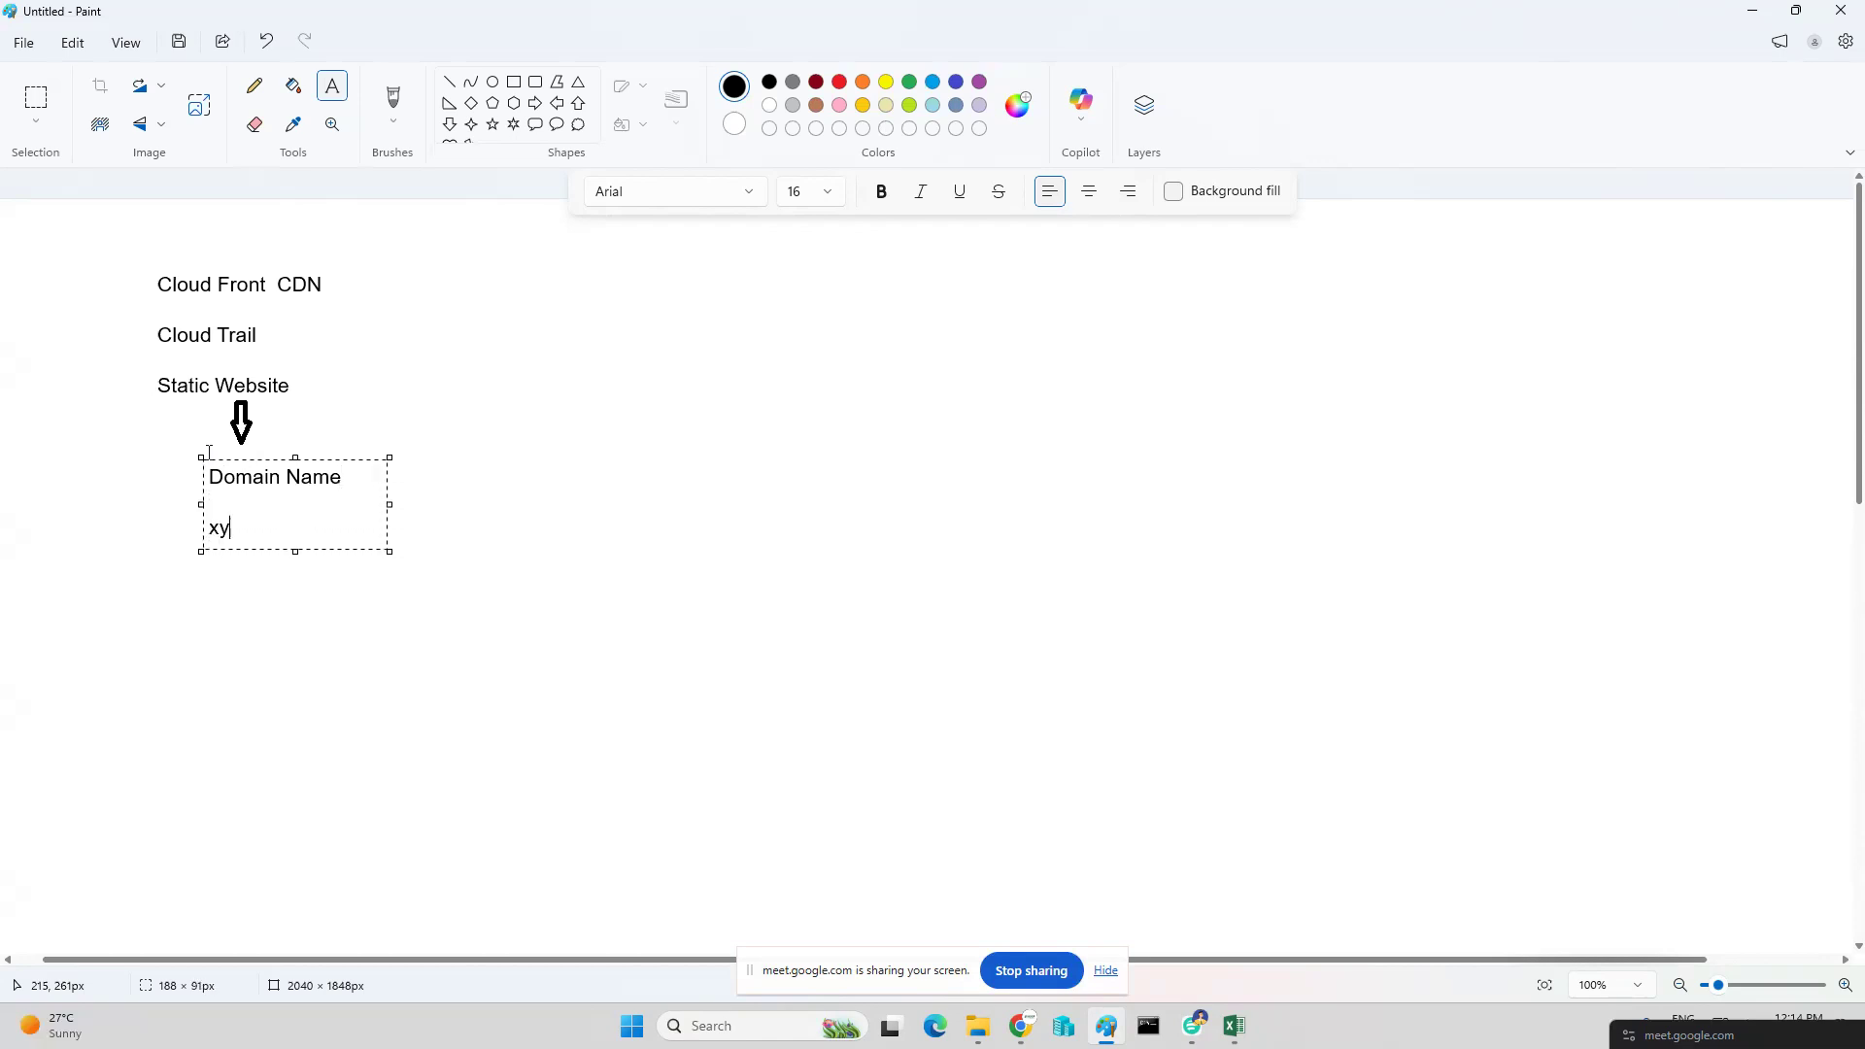
key(BackSpace)
key(BackSpace)
key(BackSpace)
text(iccpss.com)
click(260, 584)
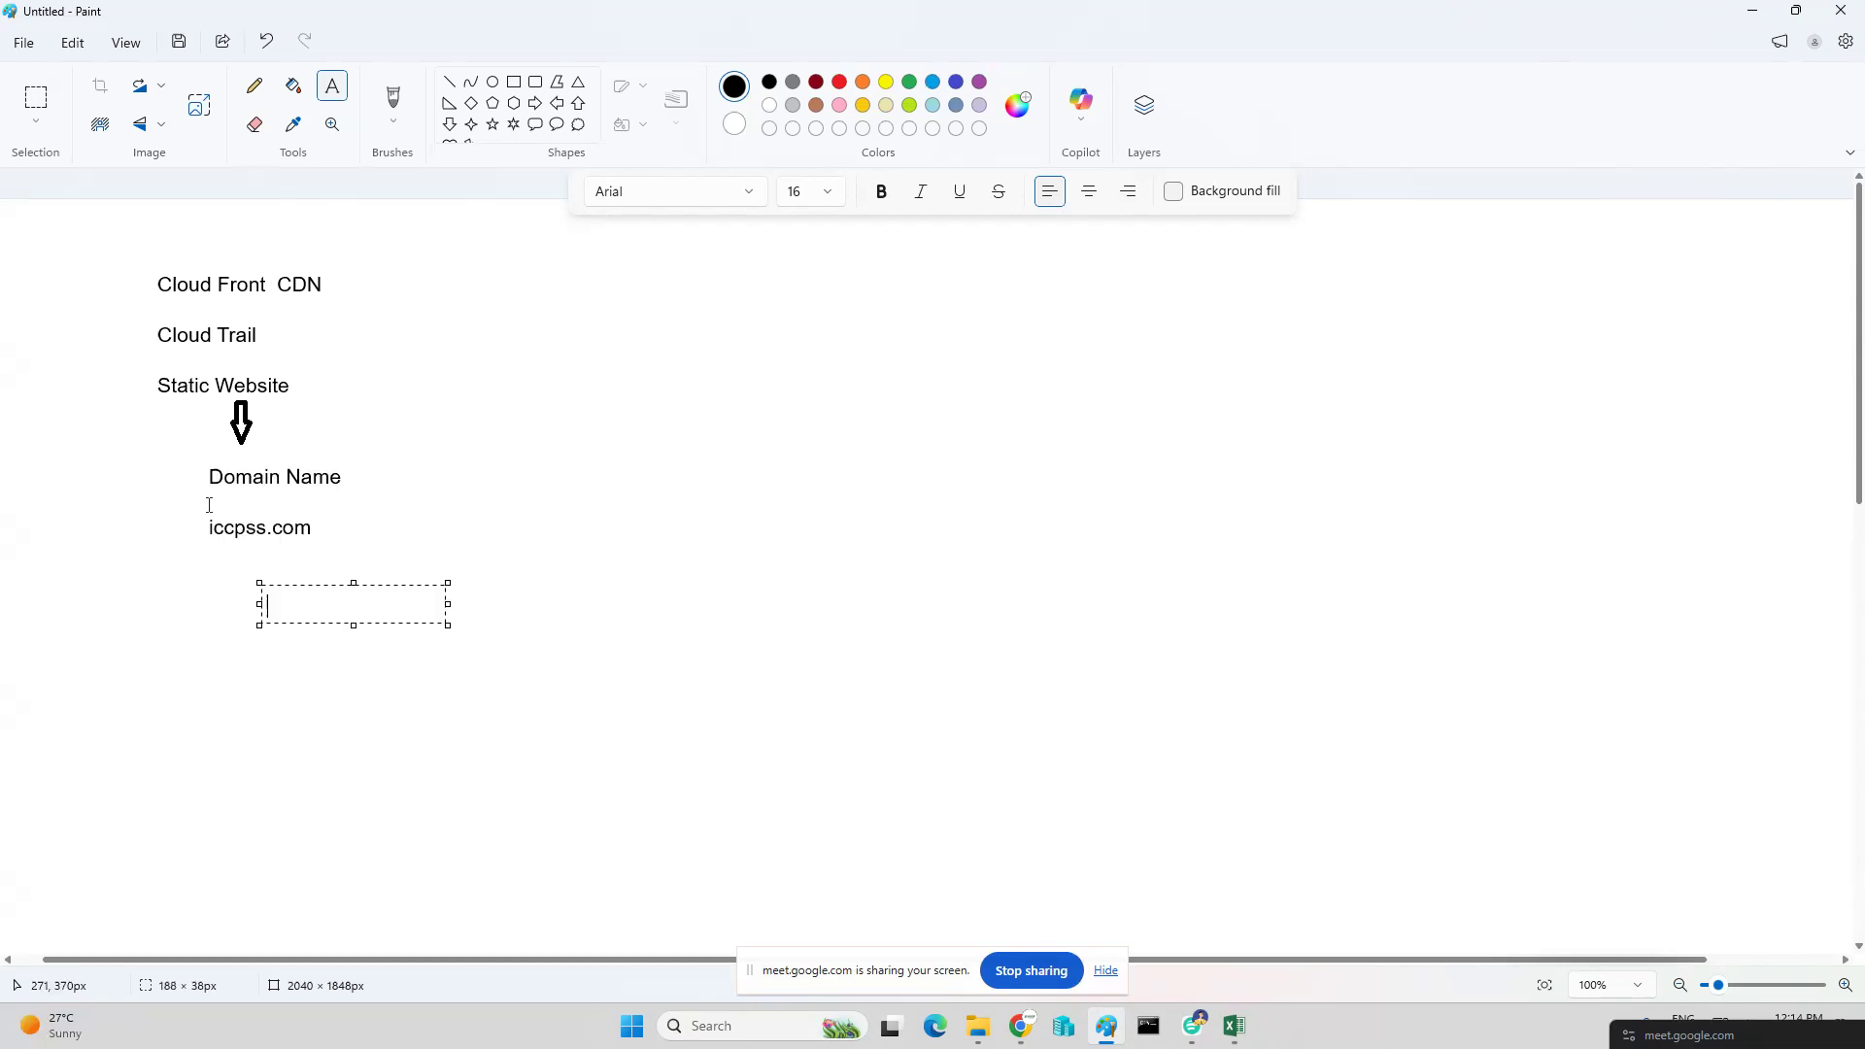
click(449, 124)
drag(237, 479, 266, 515)
Add the heading "How to Deploy or Publish Static Website via S3 Storage" in a wide text box beside the topic list.
click(332, 86)
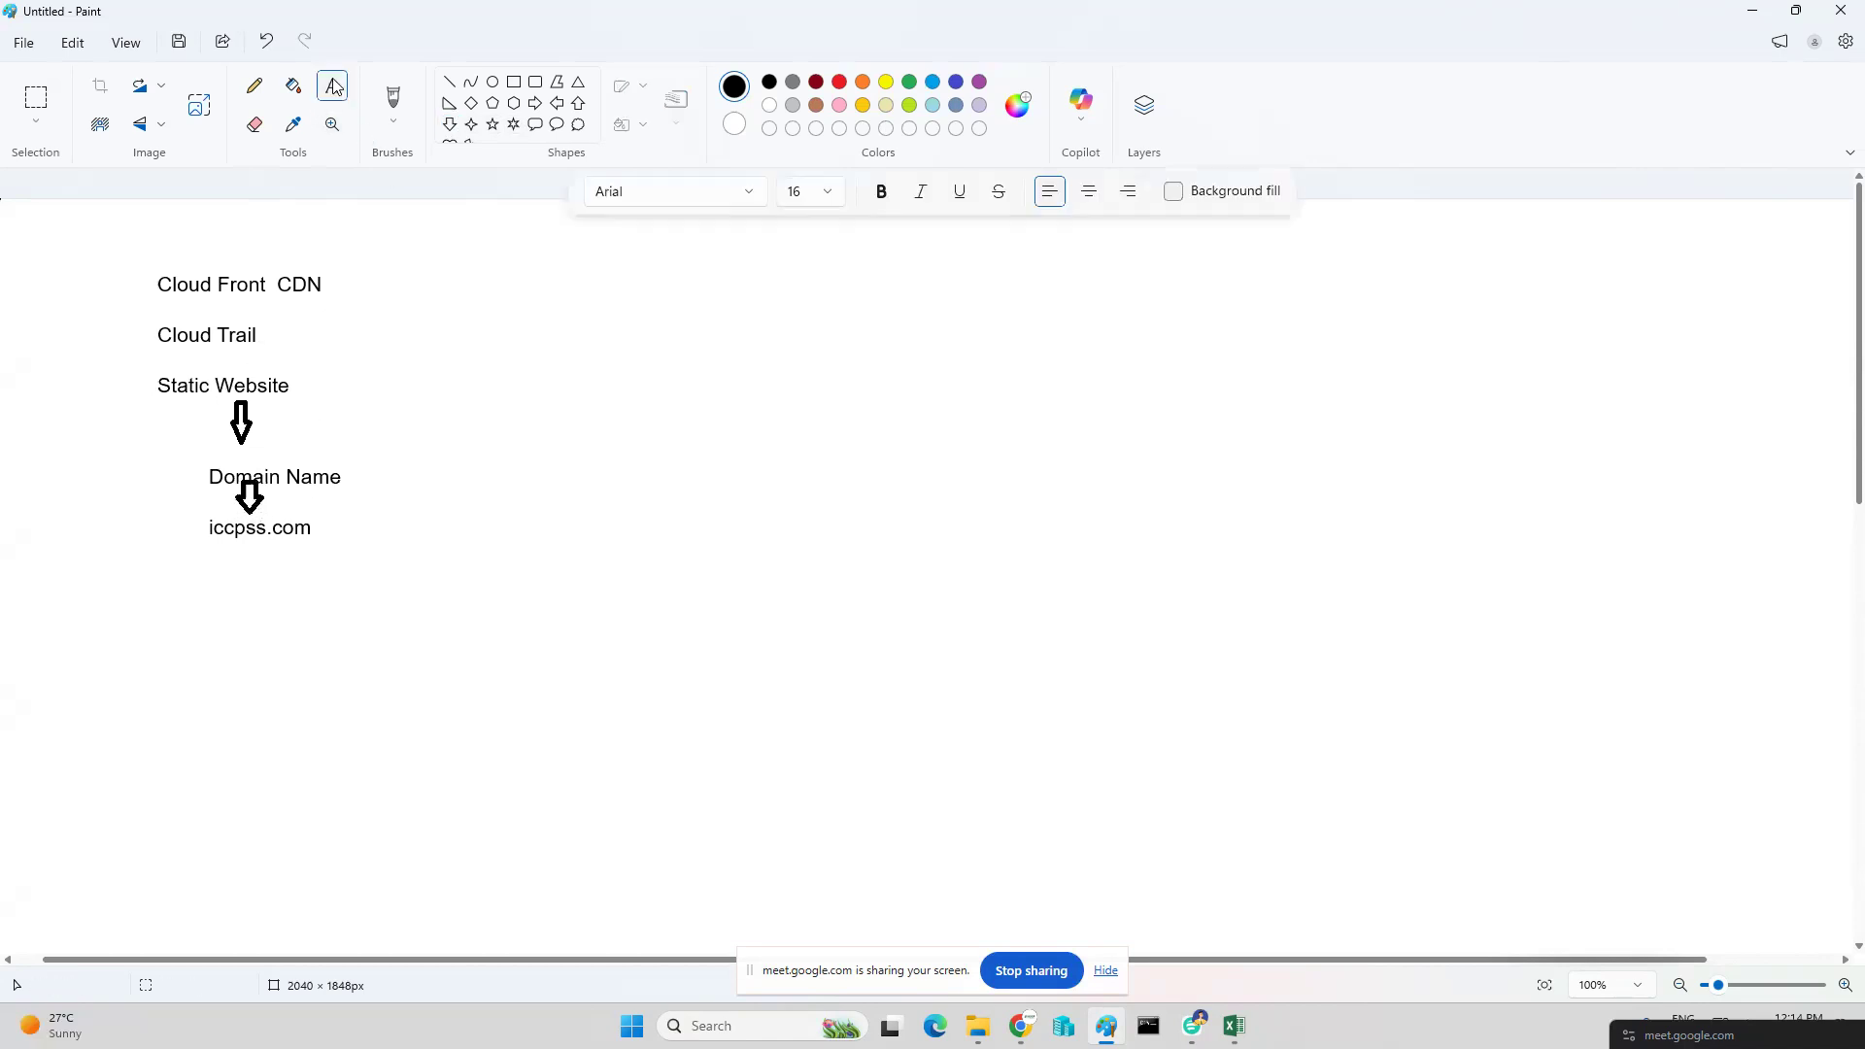
drag(583, 251, 1451, 367)
text(How)
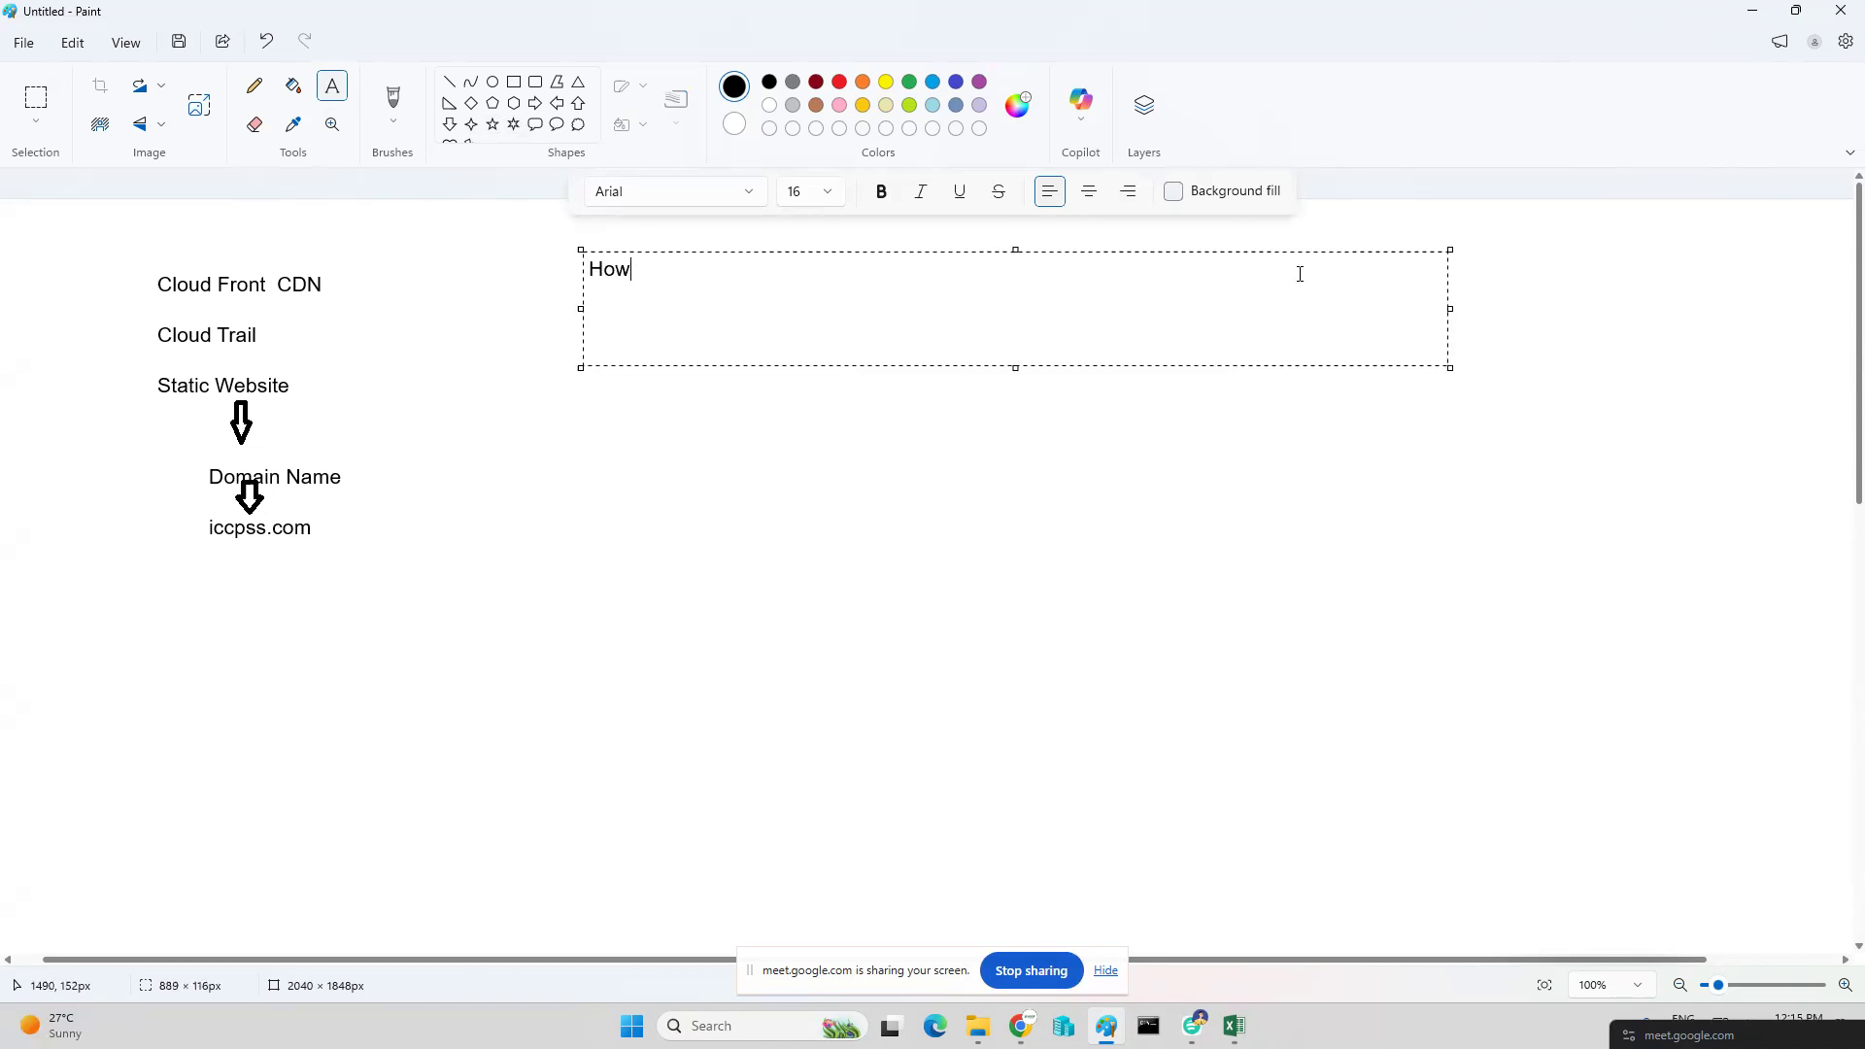
text( to Deploy or Publish Stat)
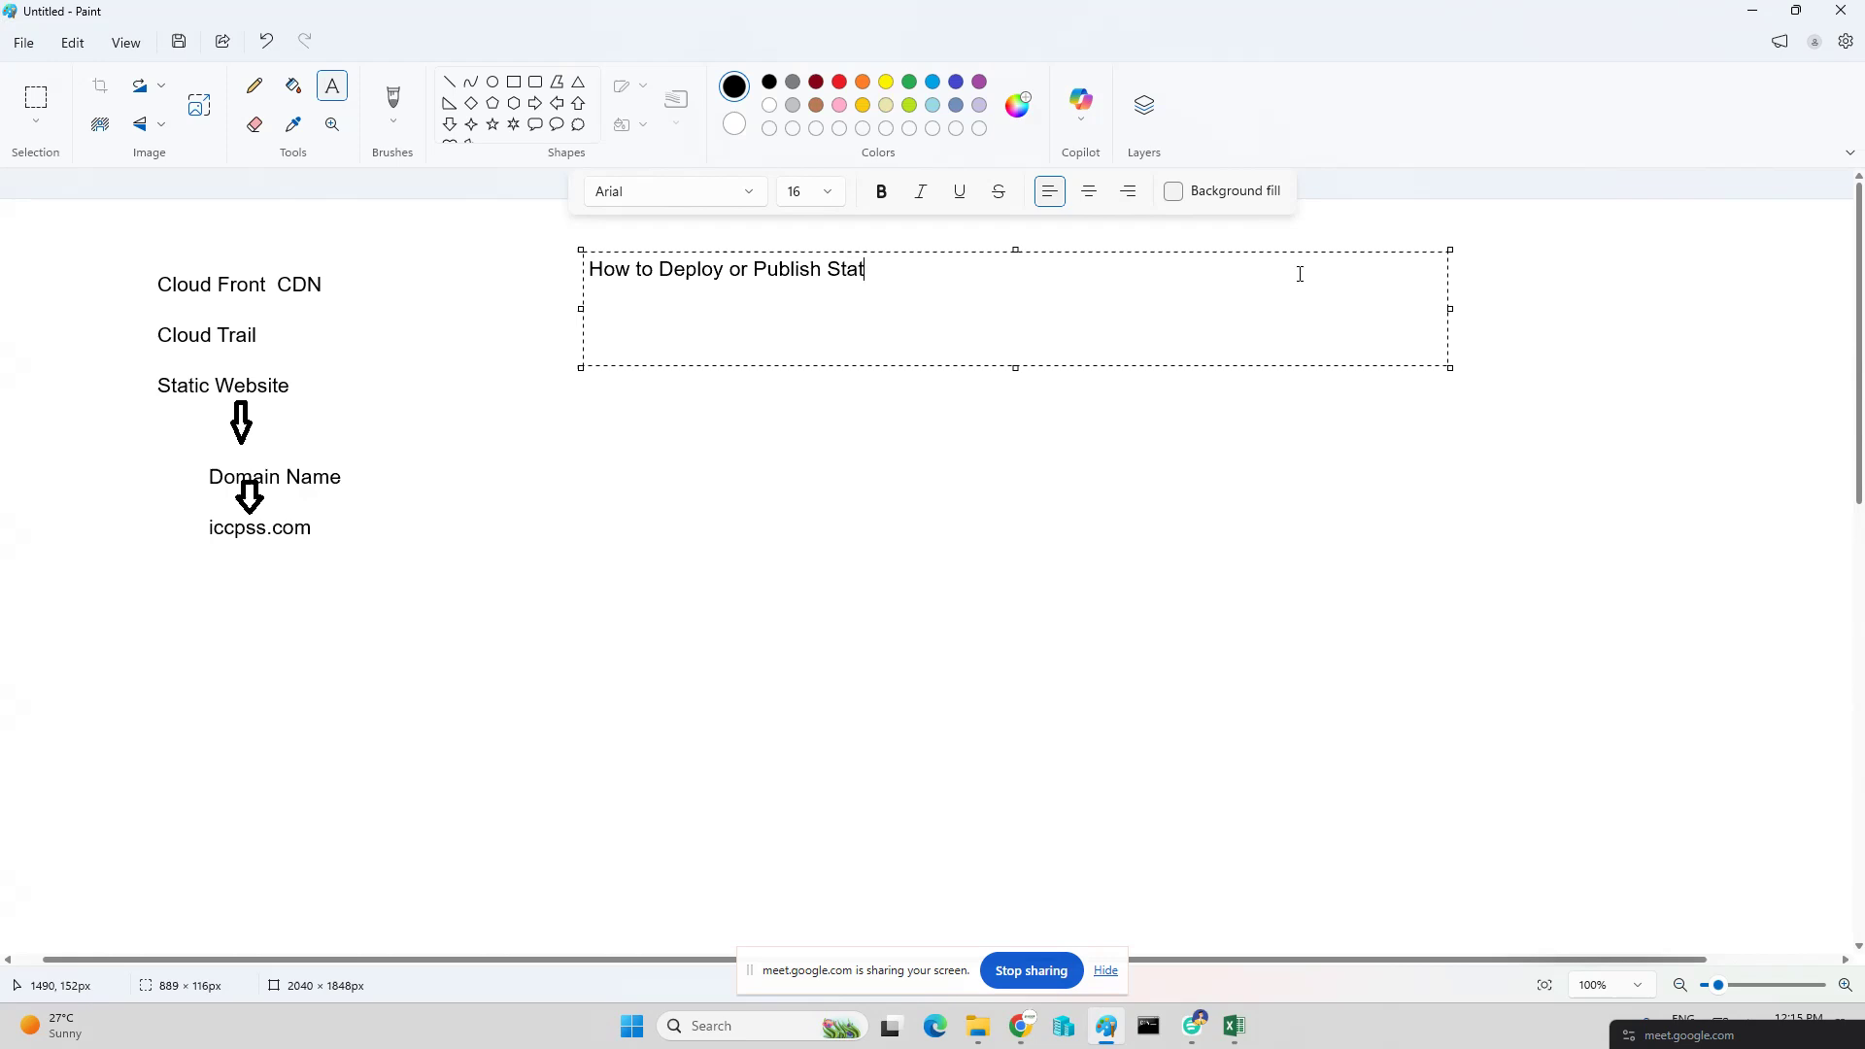
text(ic Website via S3 Stor)
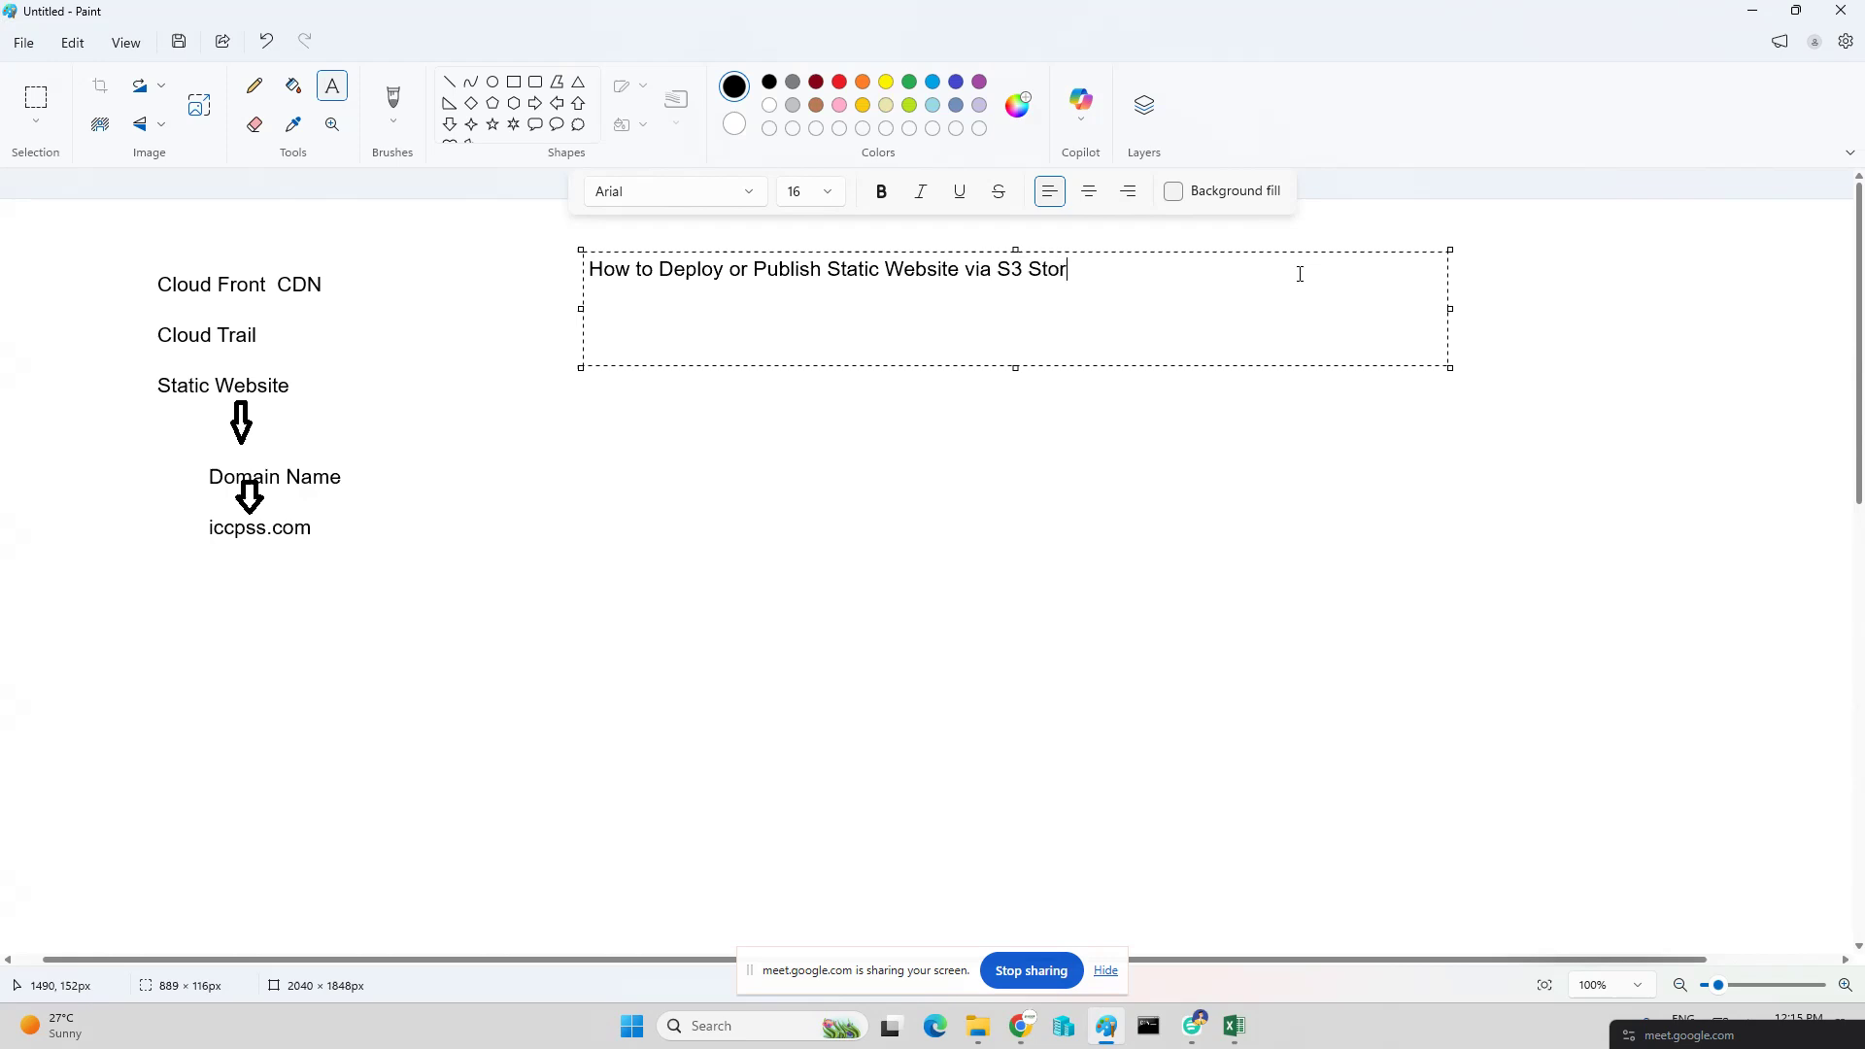
text(age)
click(836, 542)
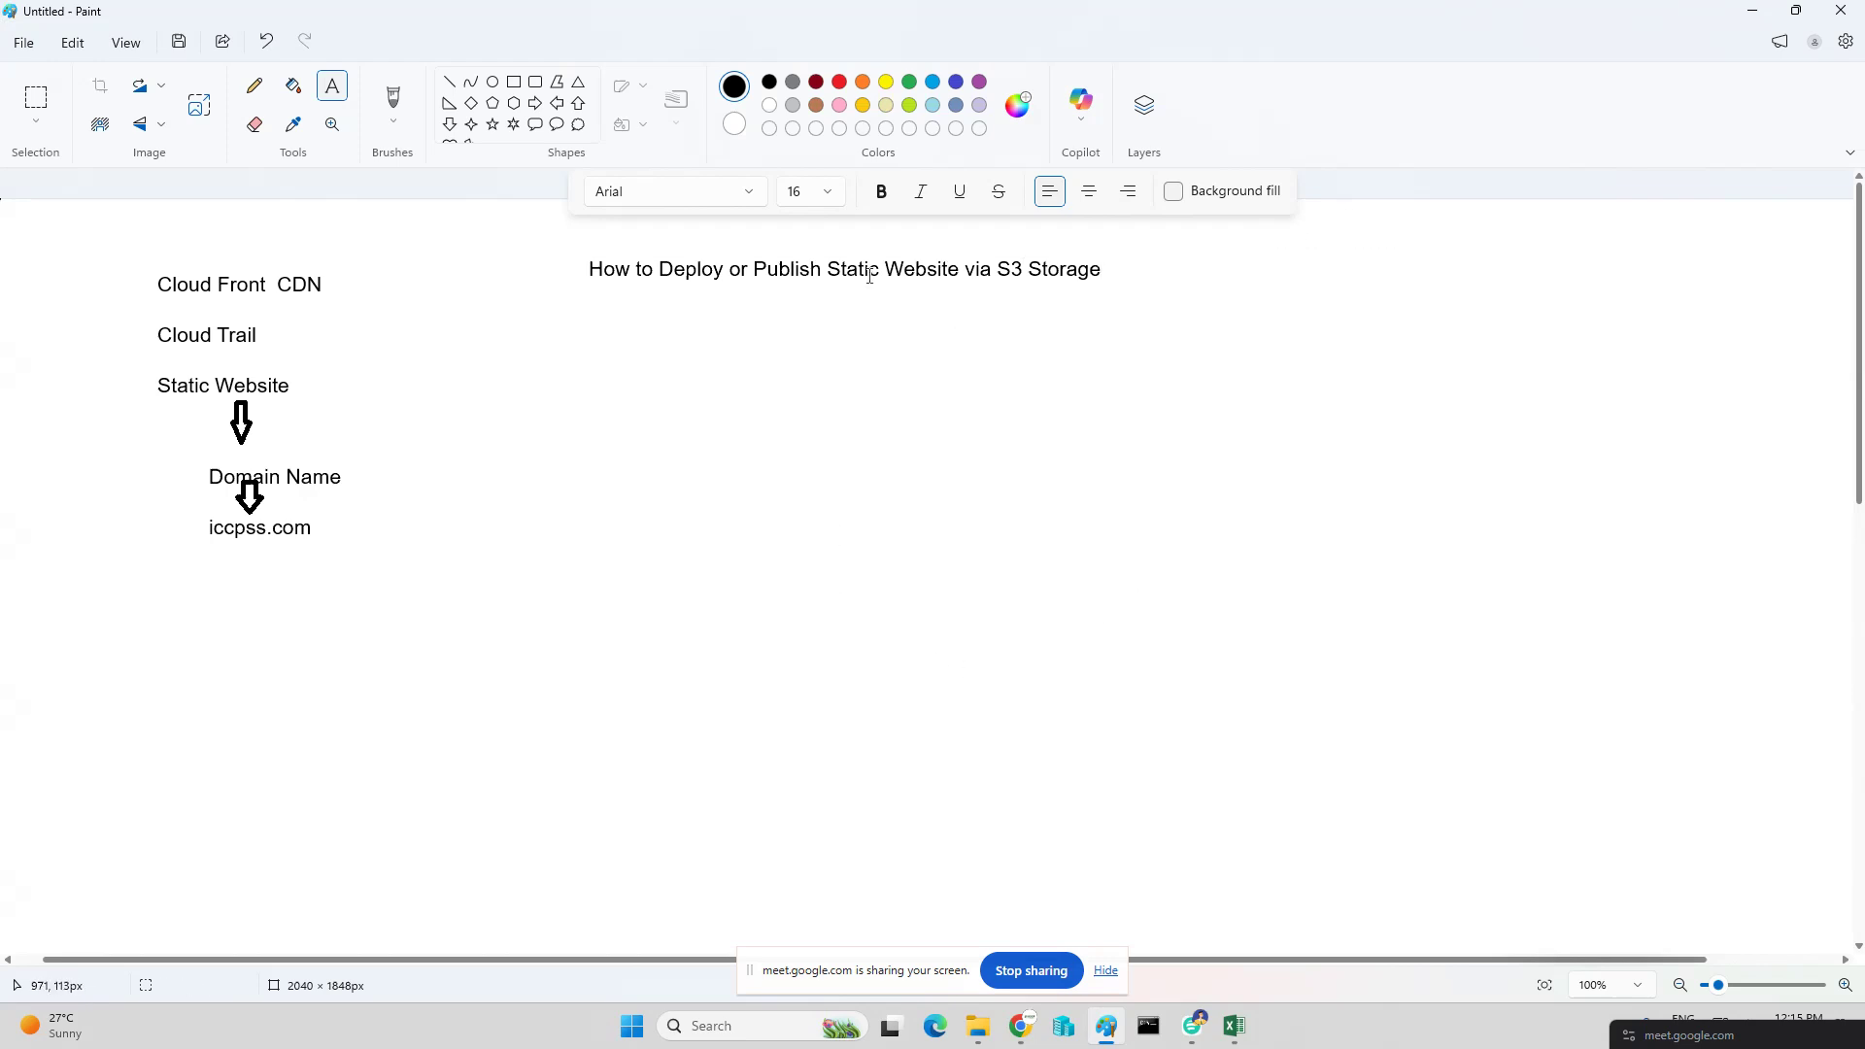
Draw a black down arrow under the heading and two dark red lines branching diagonally downward from it.
click(449, 125)
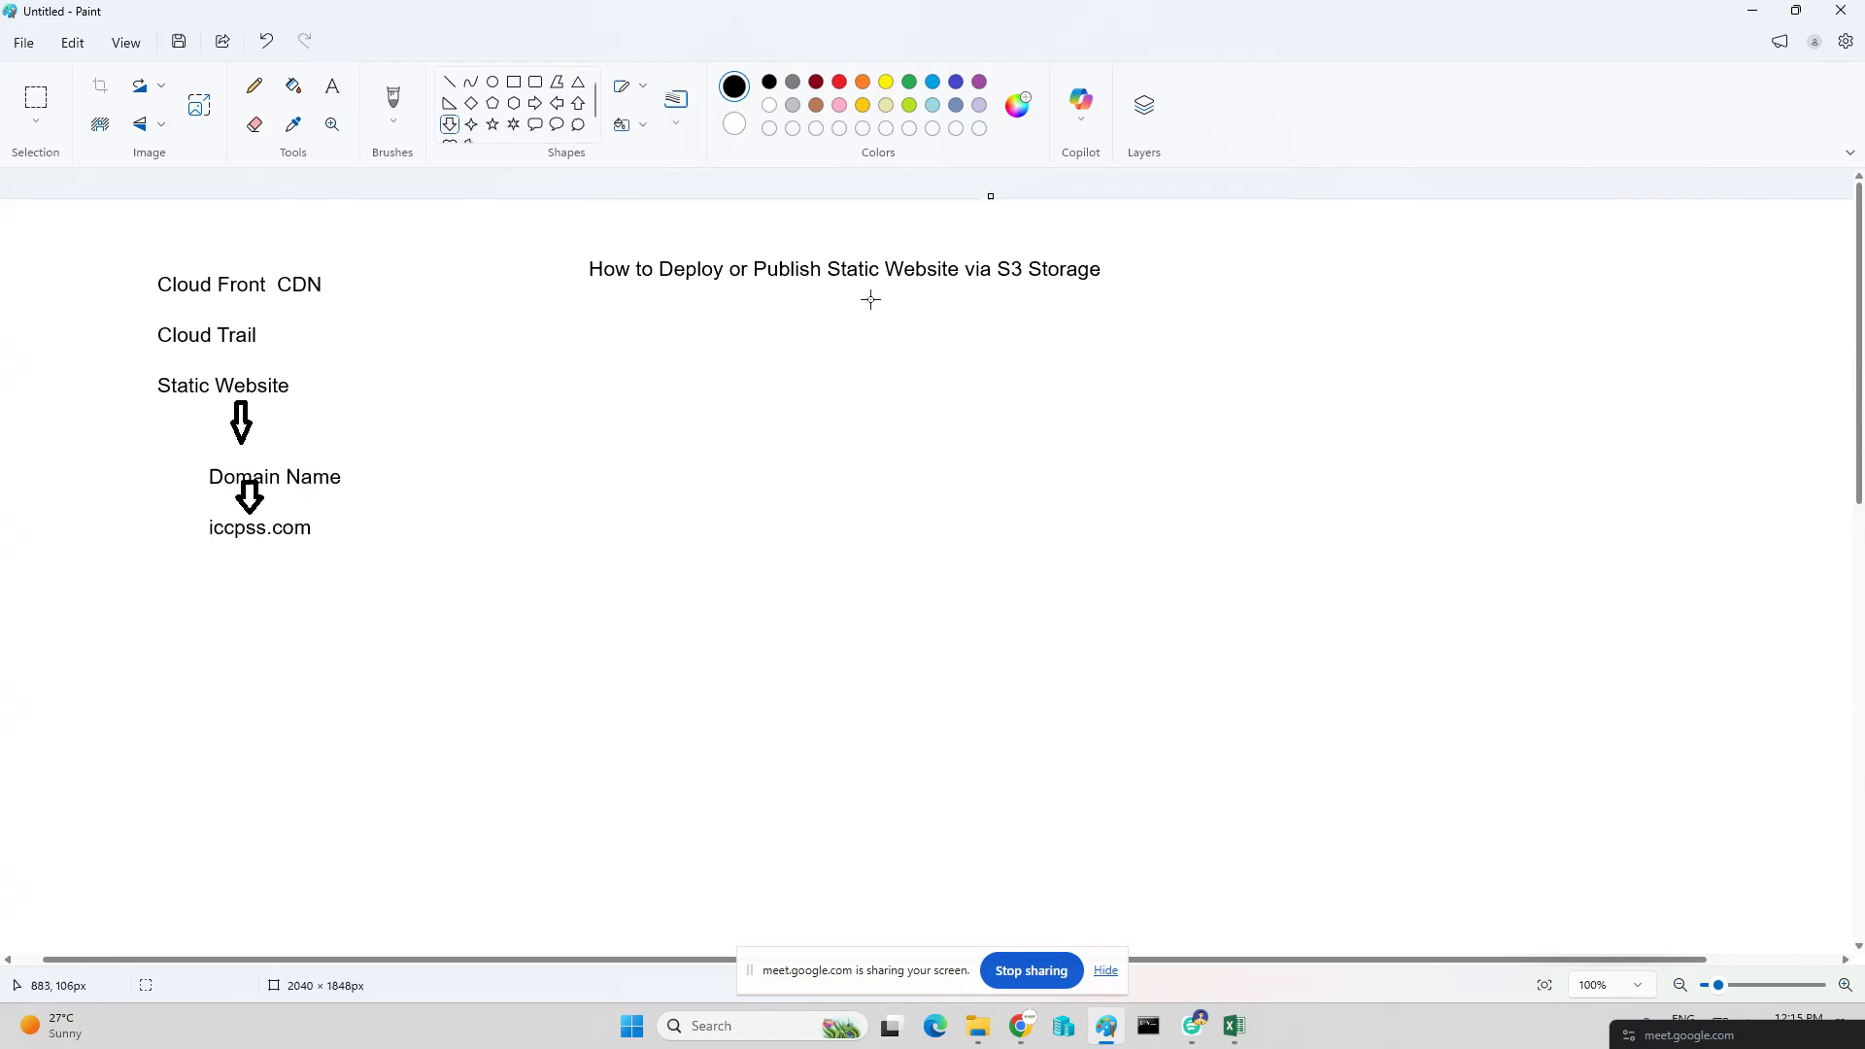
drag(881, 291, 911, 346)
click(449, 82)
click(816, 82)
drag(886, 335, 823, 406)
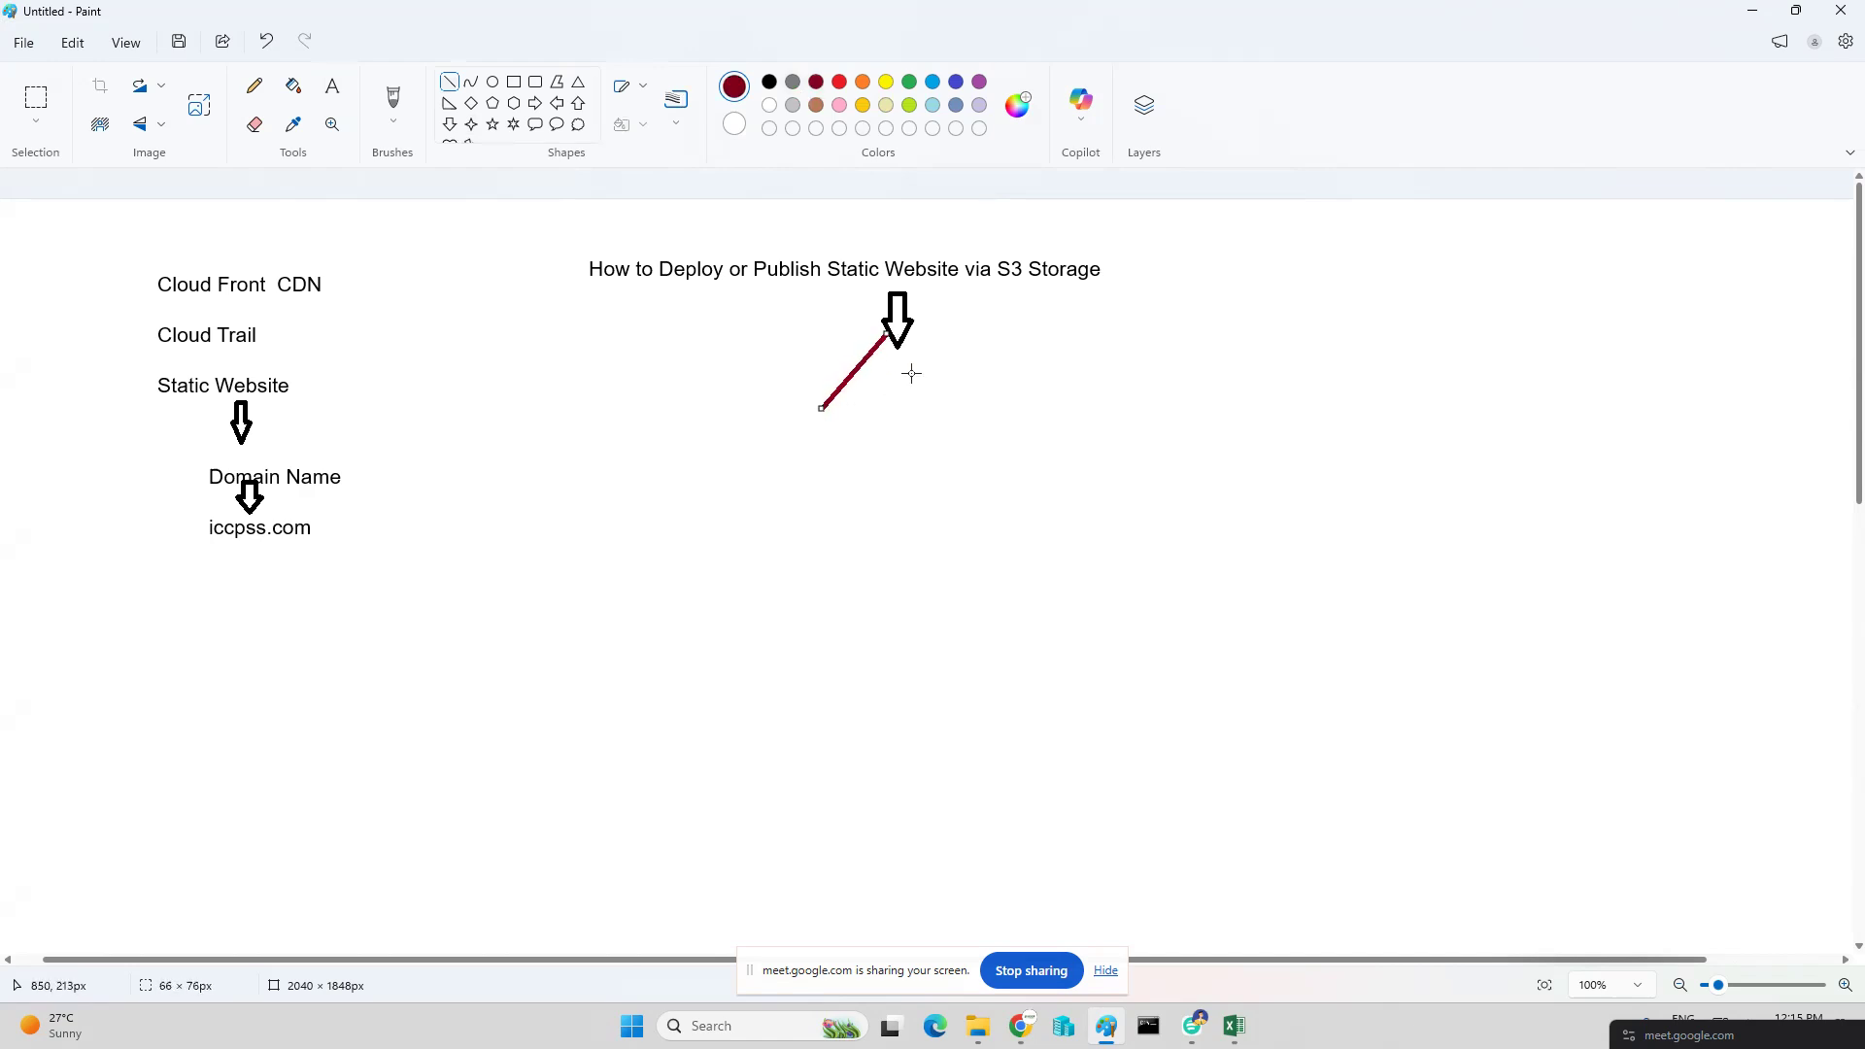
drag(911, 334, 971, 410)
Label the left branch S3 Storage in dark red and shift the label to sit under the line's end.
click(332, 85)
click(787, 423)
text(S3 Storage)
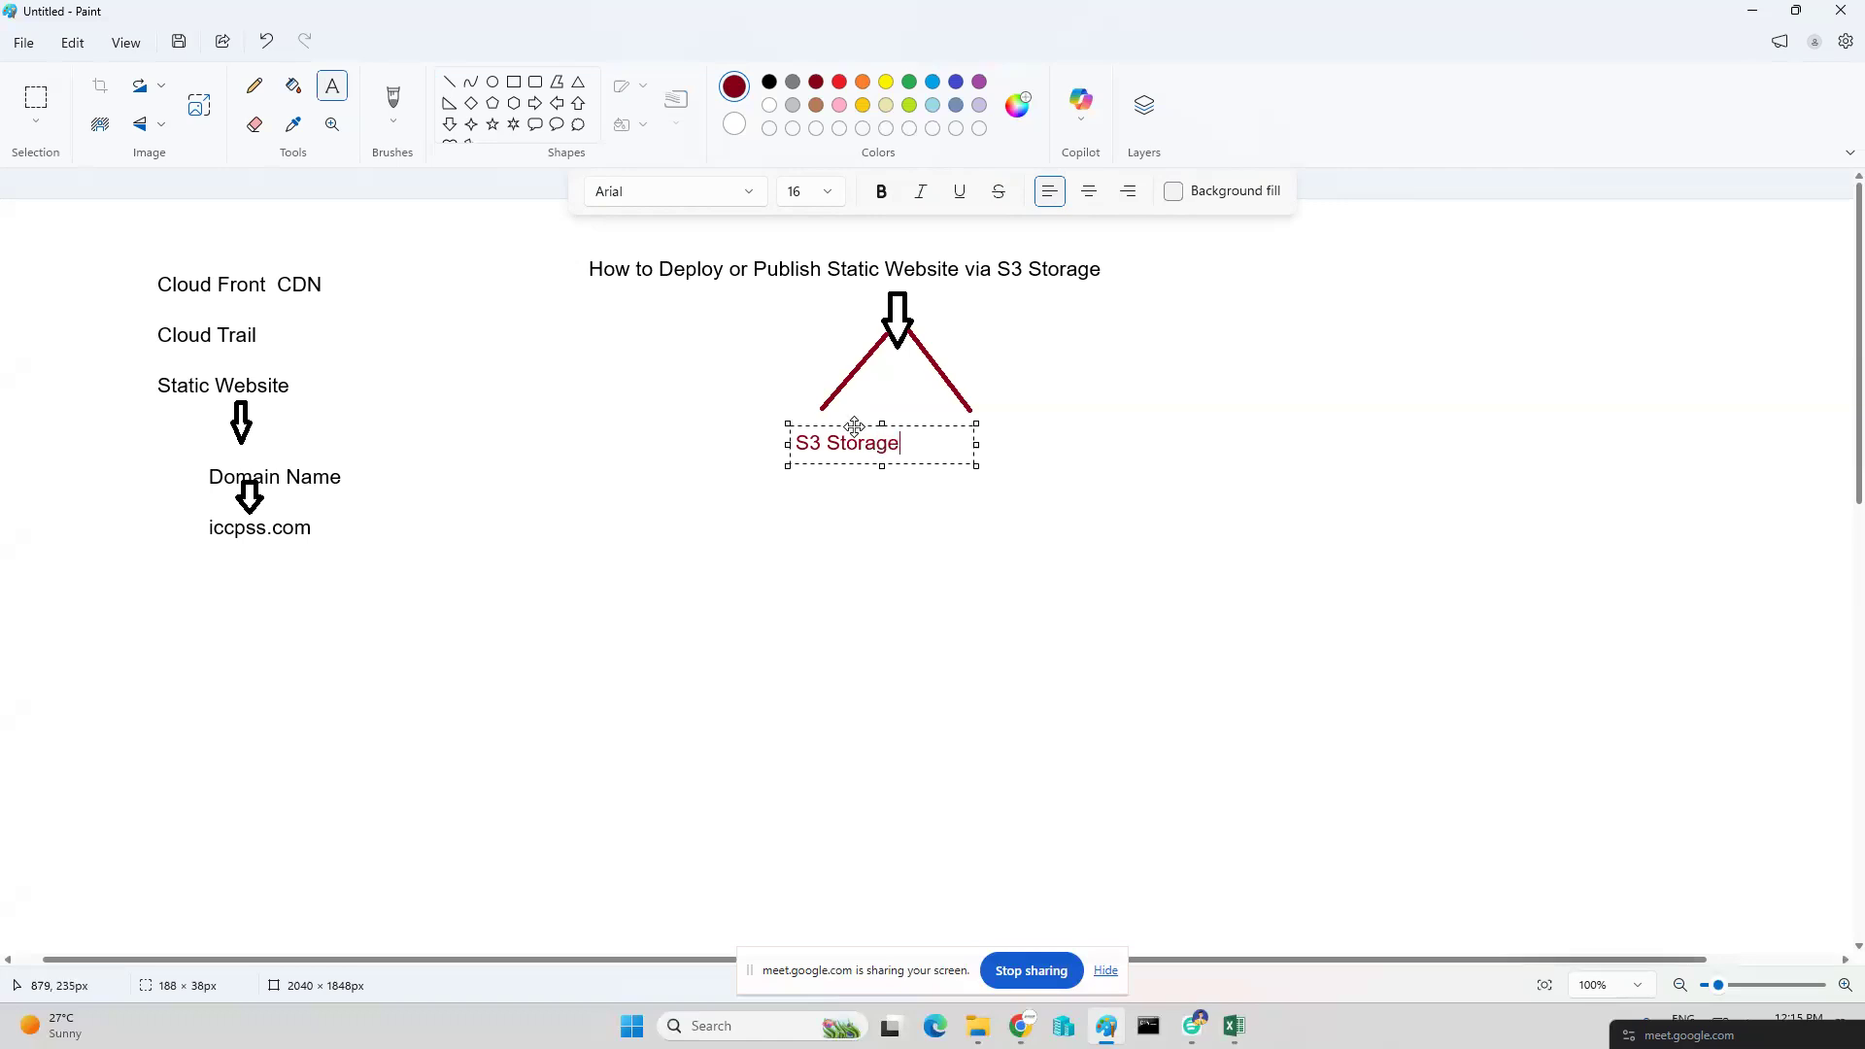
drag(853, 424, 820, 419)
click(817, 533)
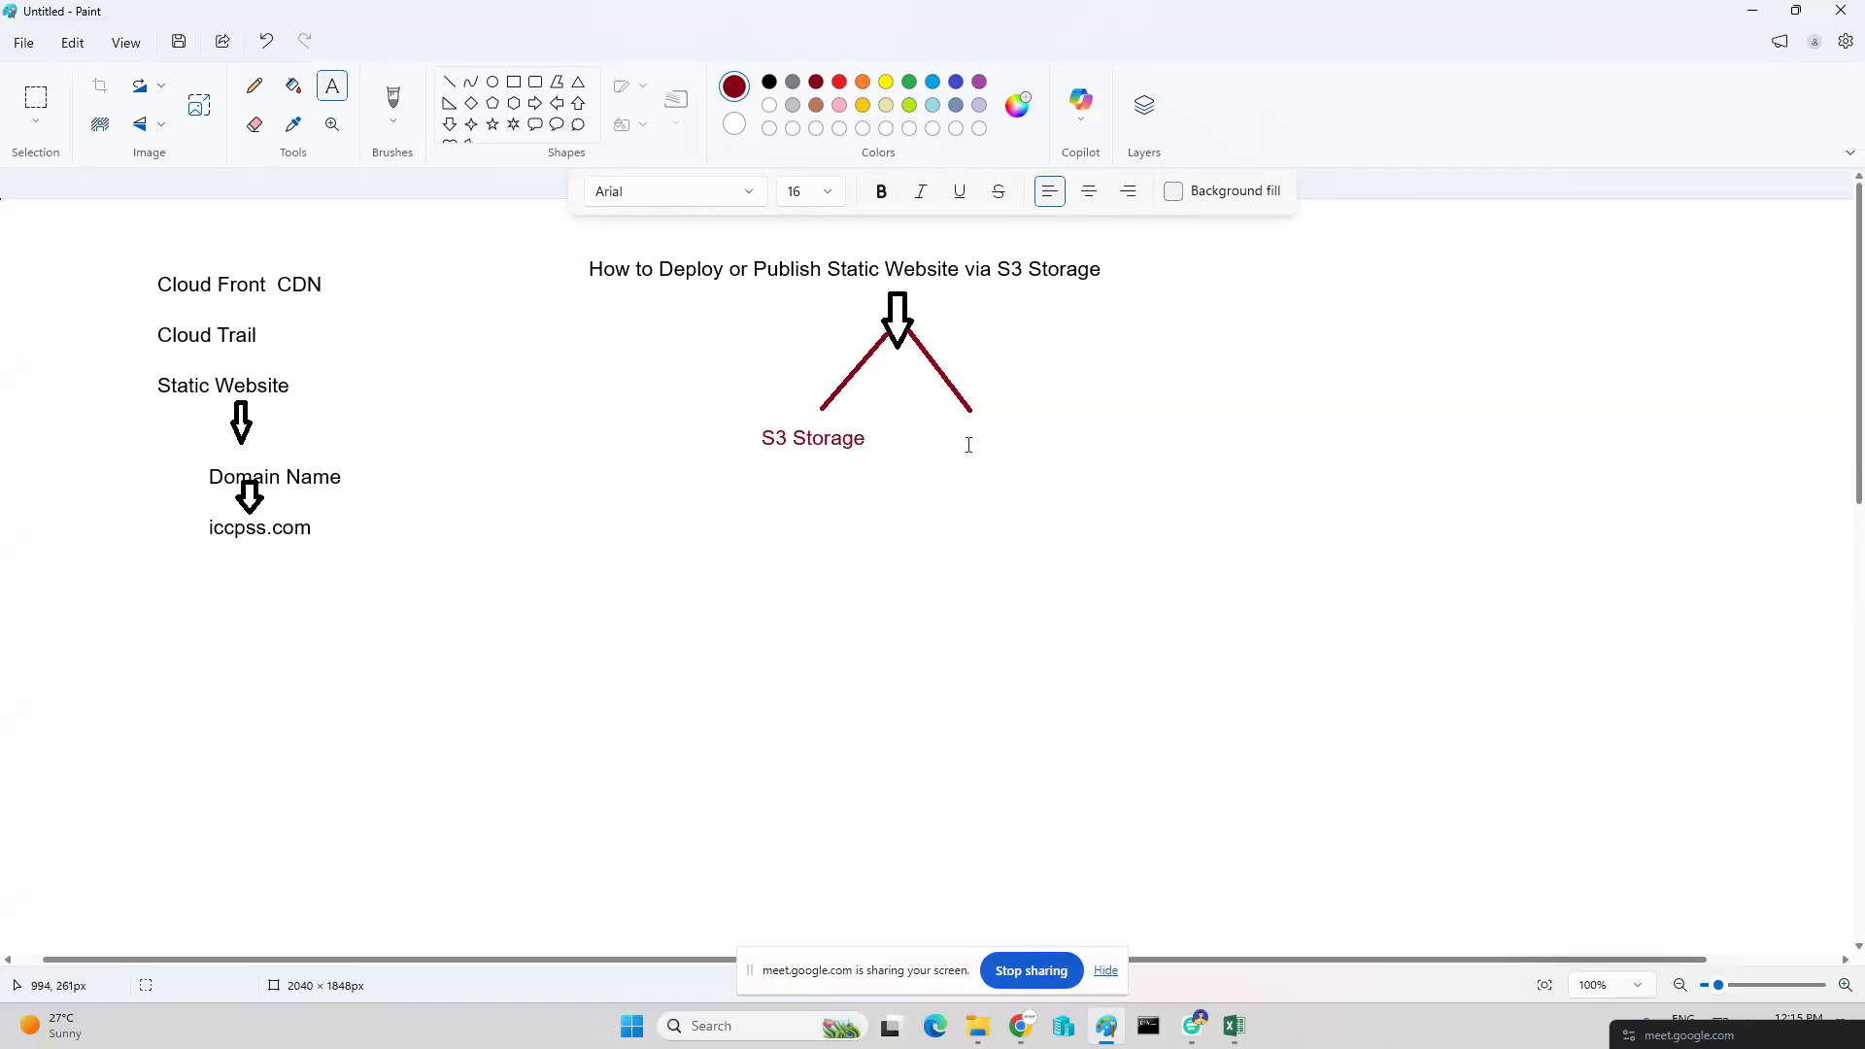
Label the right branch Route 53 in dark red under the line's end.
click(961, 425)
text(Route 53)
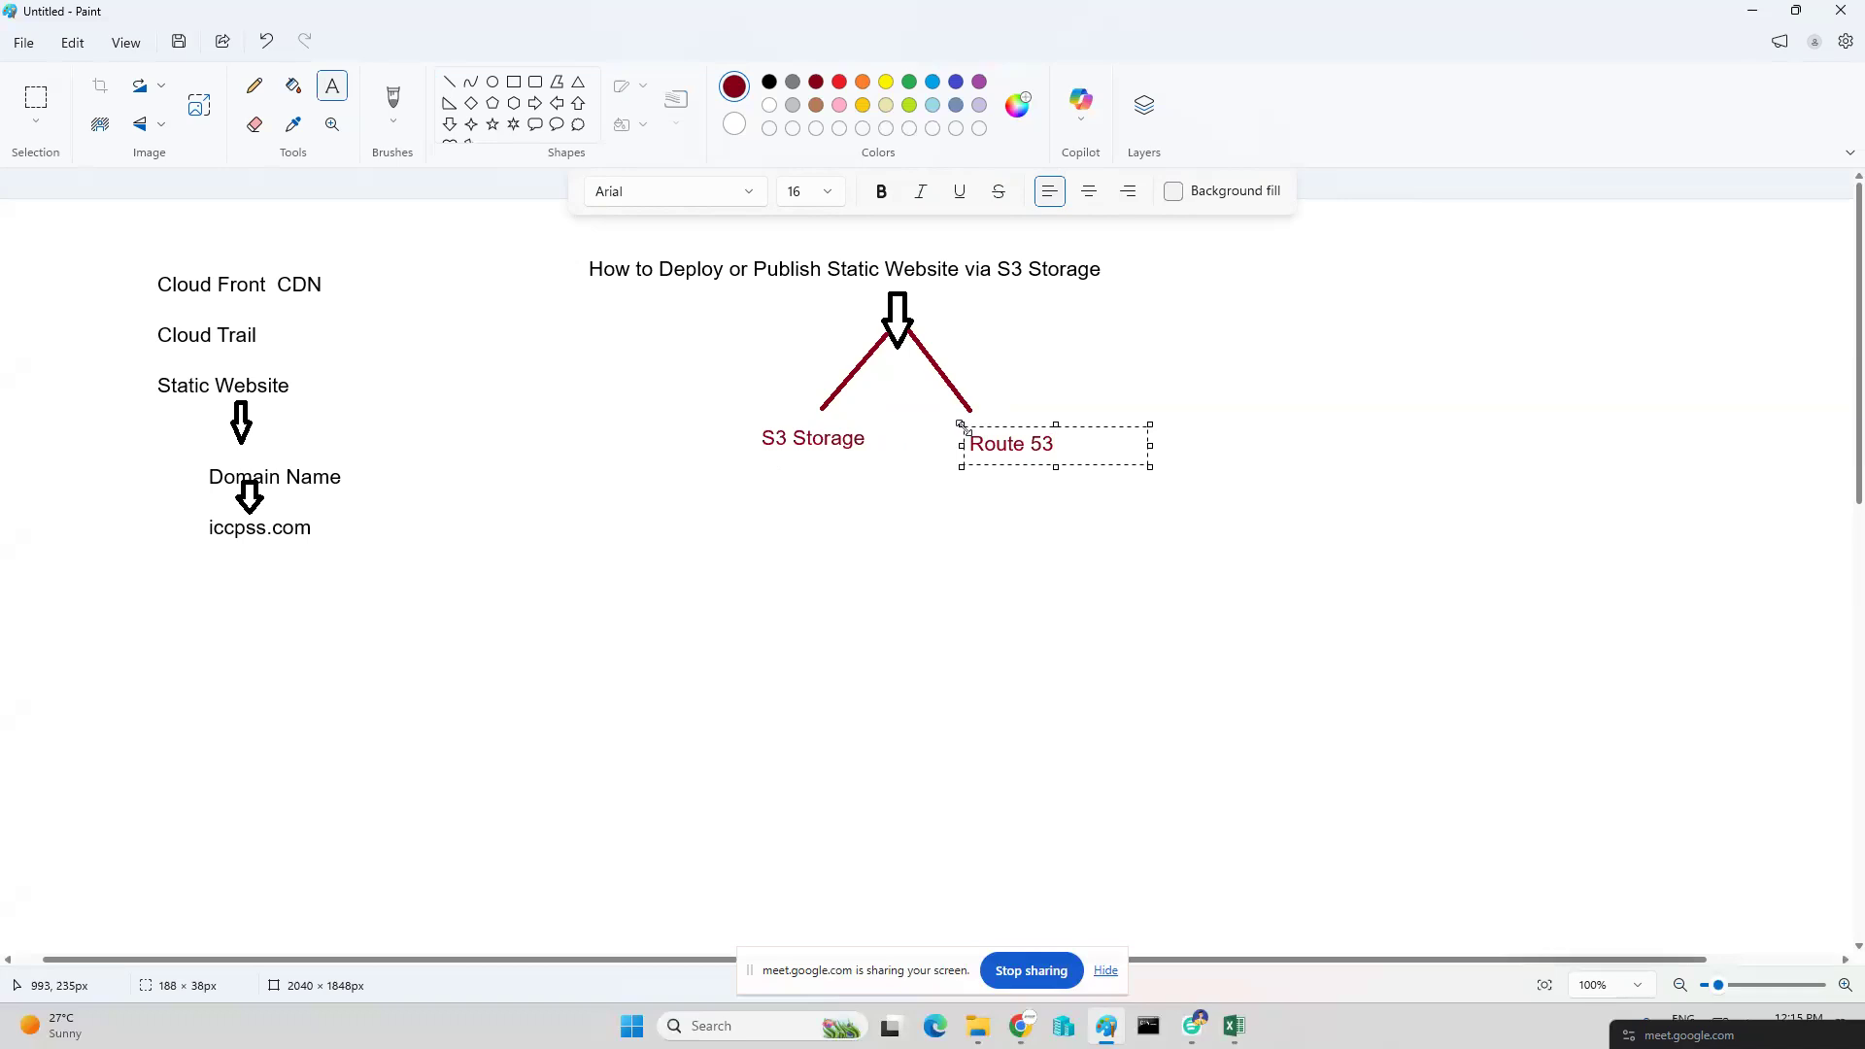
click(1050, 545)
Draw a small right arrow below Route 53 and add the note "Buy domain & register in Route 53" beside it in a widened text box.
click(534, 103)
drag(979, 480, 1000, 500)
click(332, 86)
click(1037, 485)
click(1030, 476)
text(Bu)
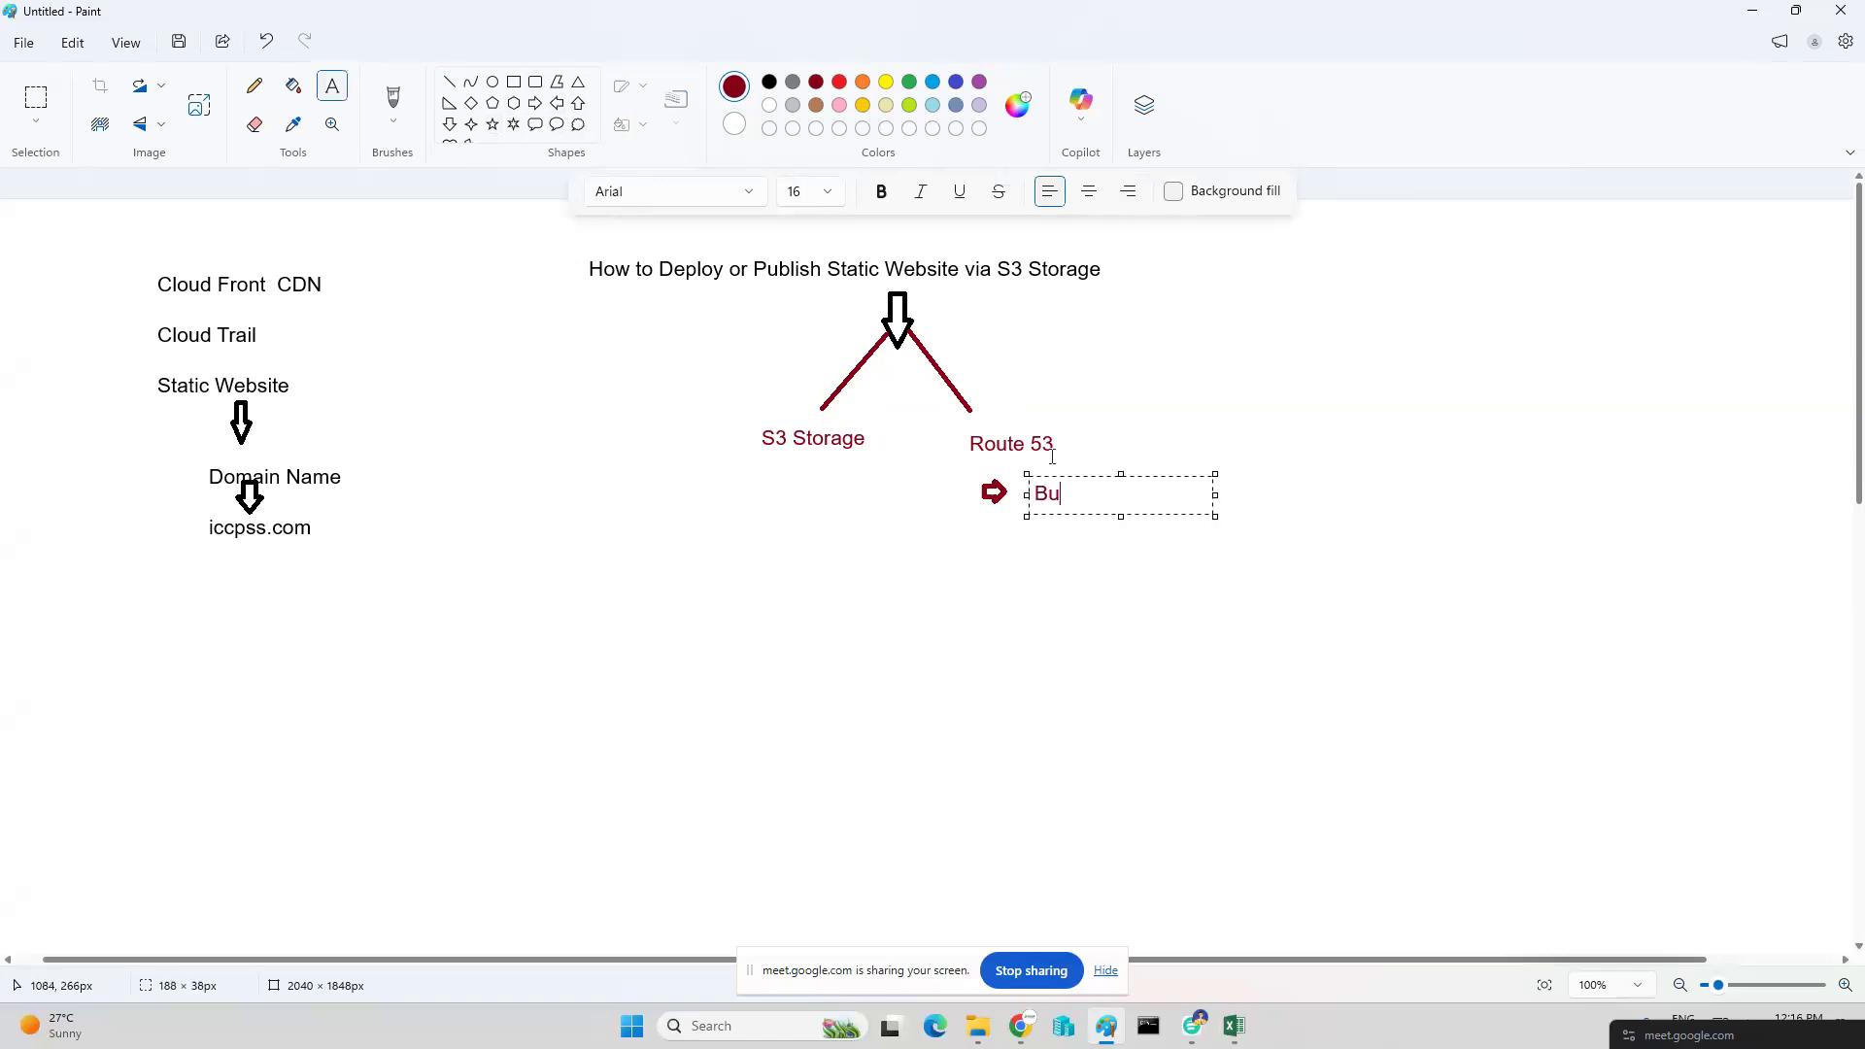
text(y domain & register in Route 5)
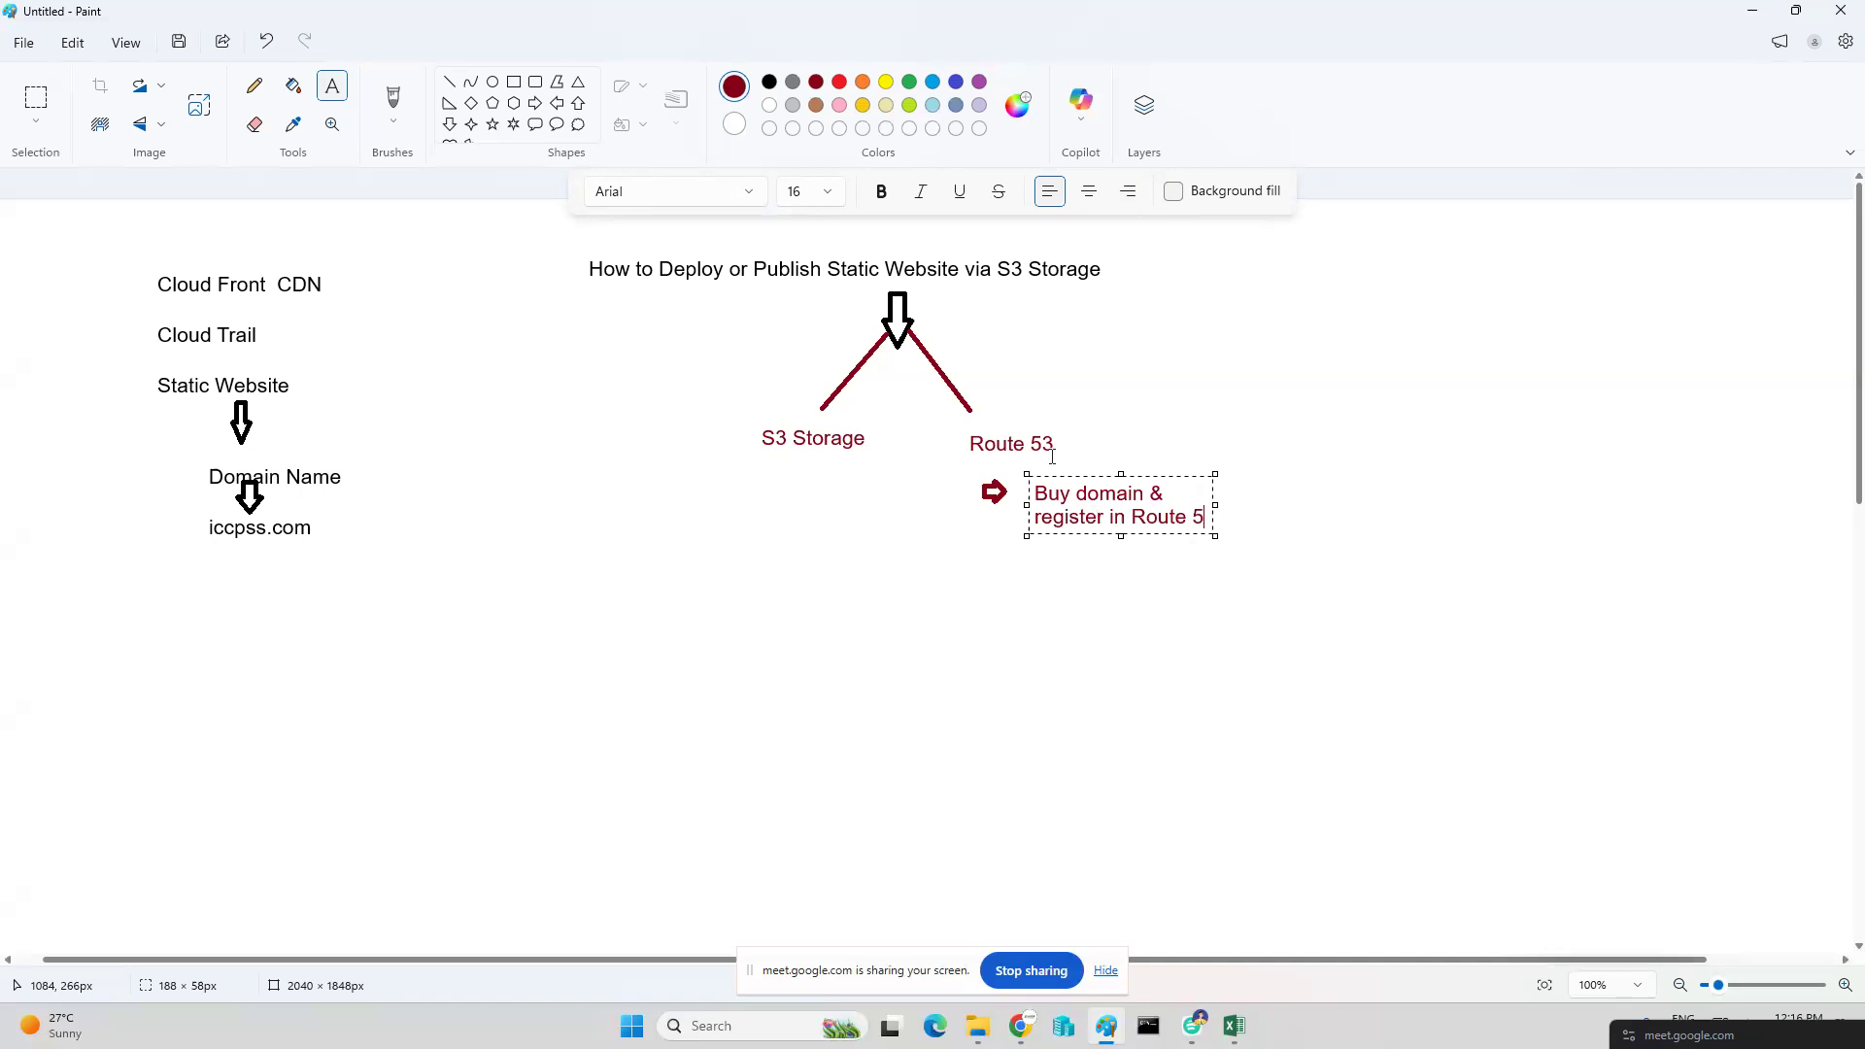
text(3)
drag(1219, 516, 1287, 516)
click(1216, 642)
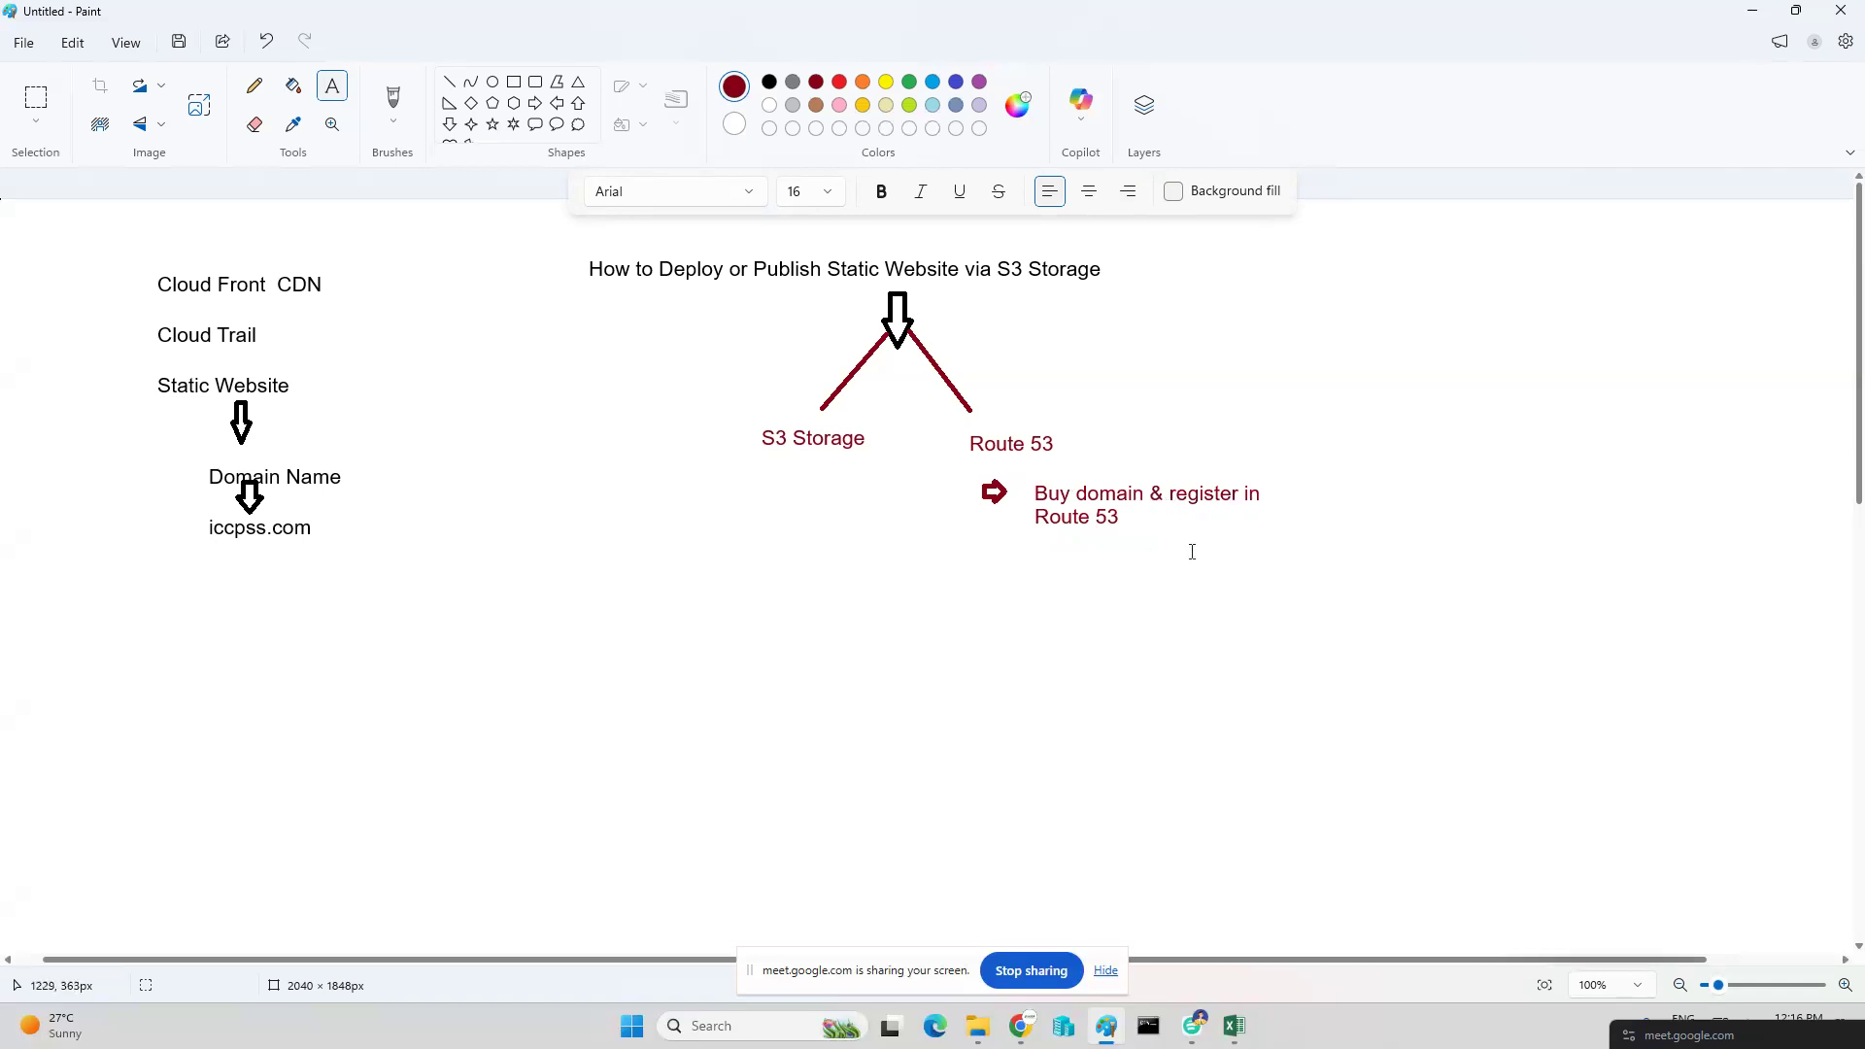
Minimize the drawing, switch to the Chrome window with the meeting, and open the bookmarked Hostinger login page in its new tab.
click(1753, 12)
mouse_move(1021, 1026)
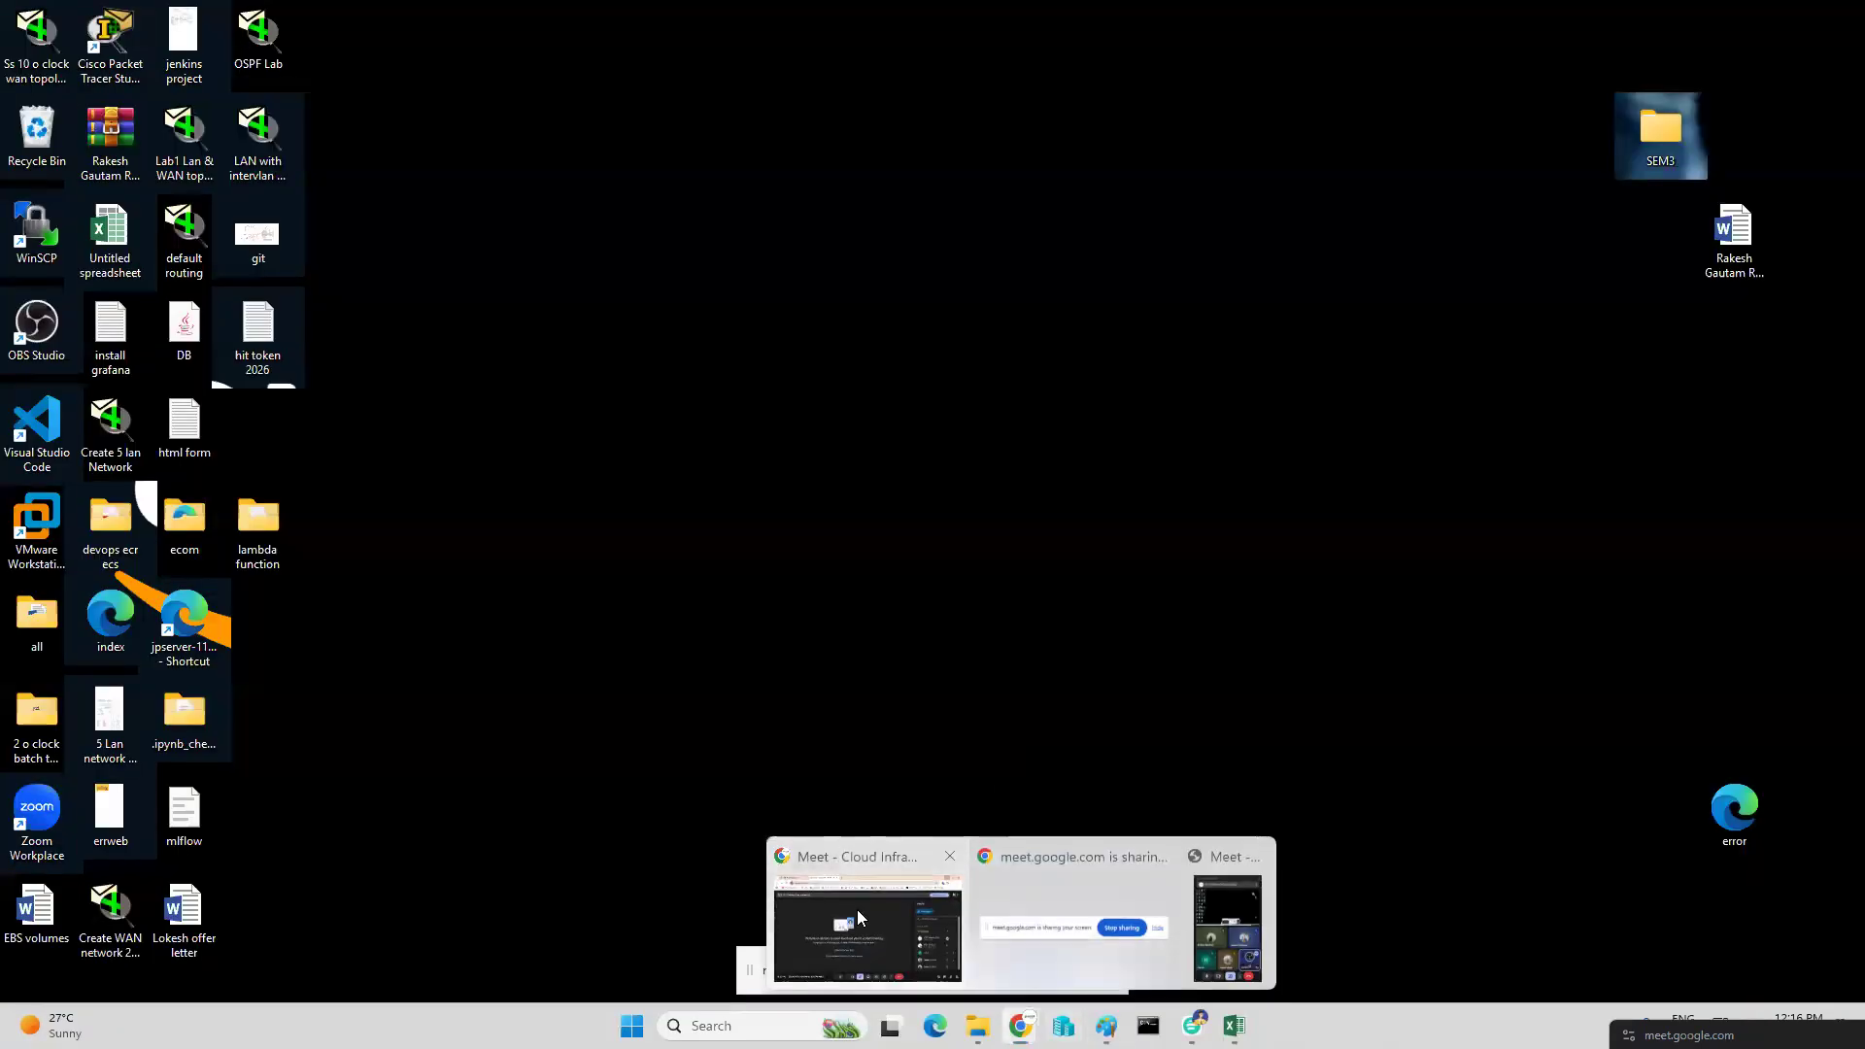
click(868, 908)
click(882, 84)
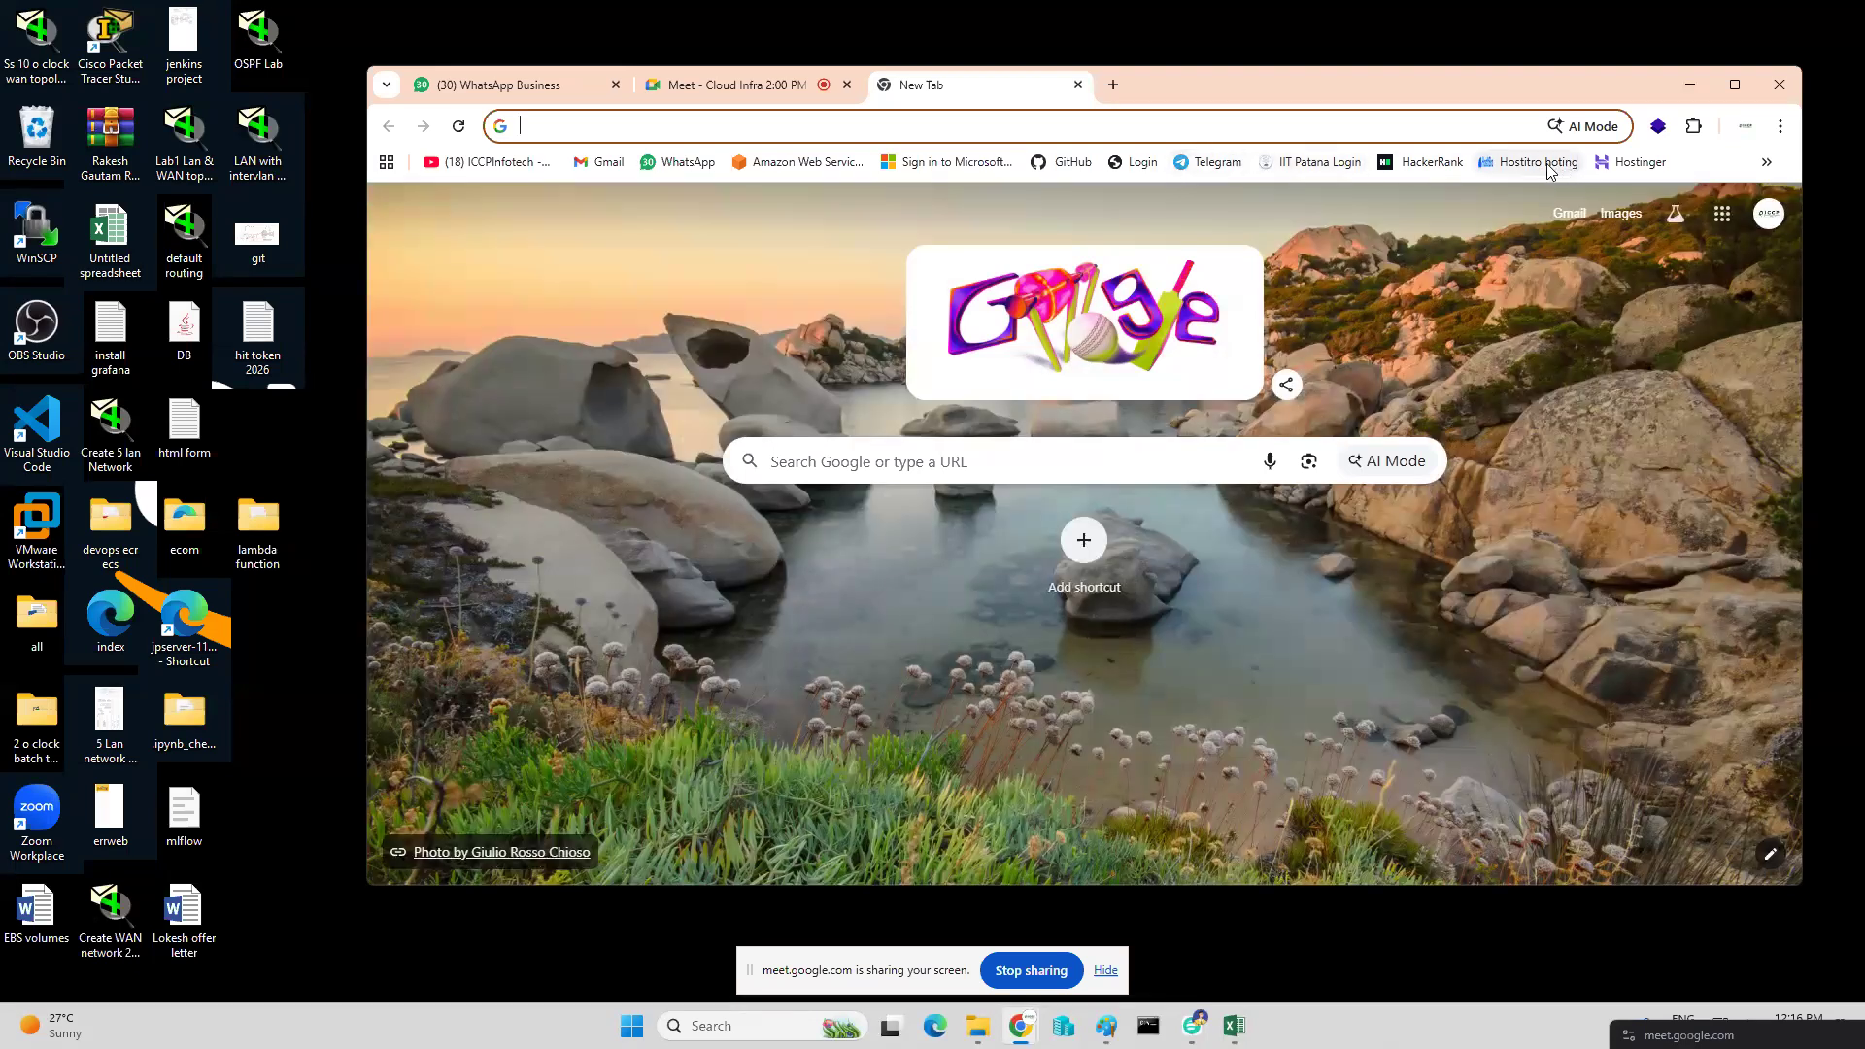
click(1638, 162)
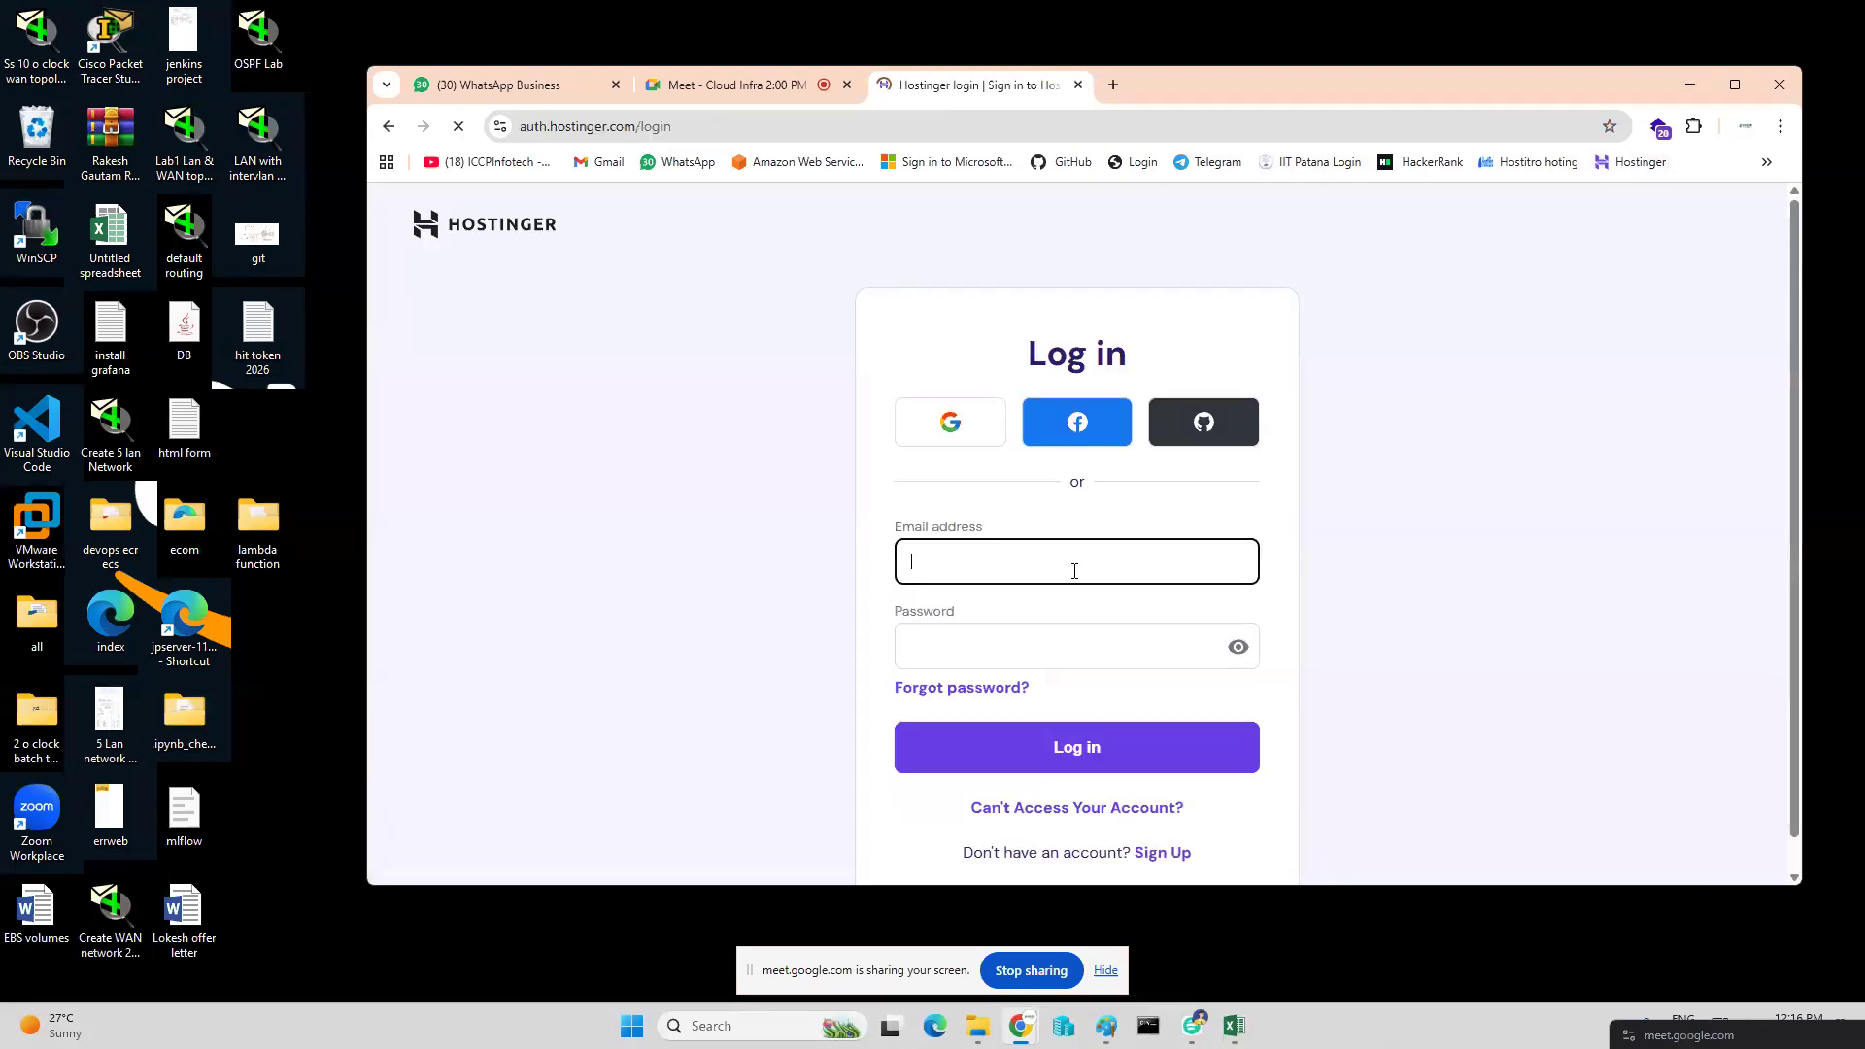
Log in to Hostinger with the account e-mail and password, re-entering the password after the first attempt.
click(1074, 571)
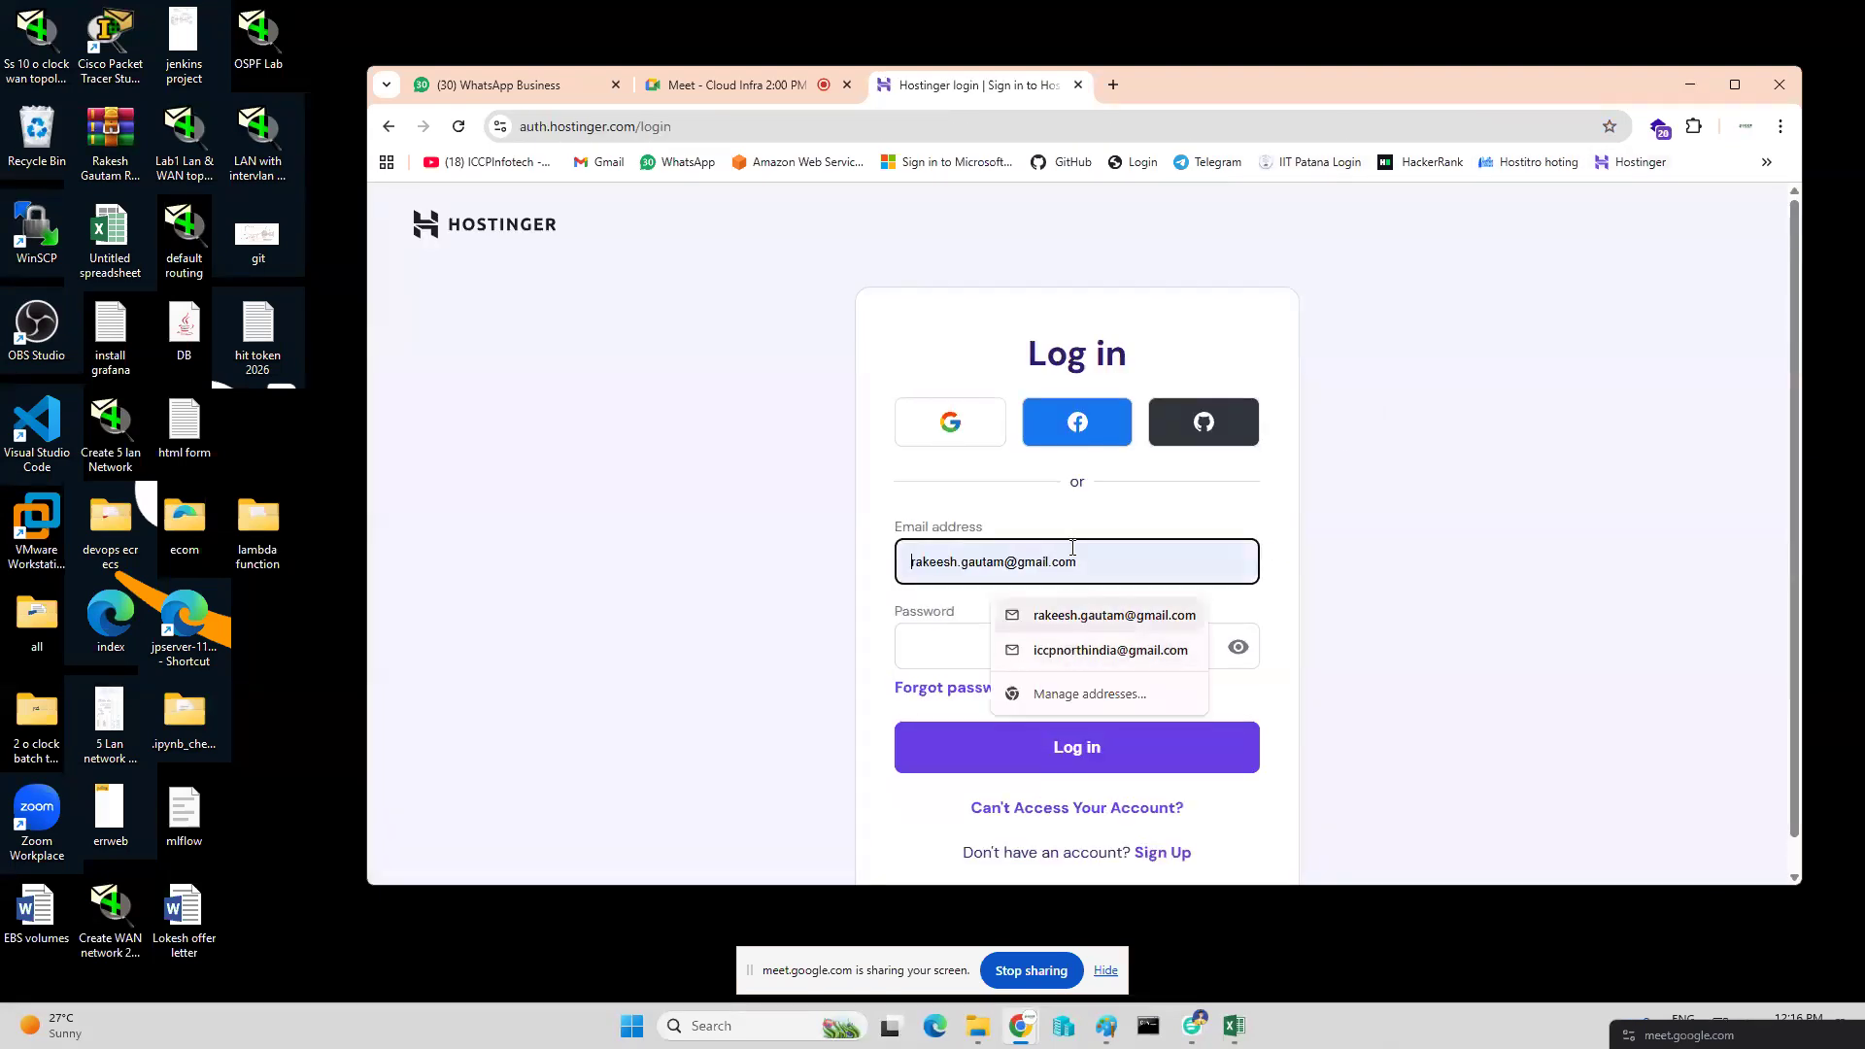
text(g)
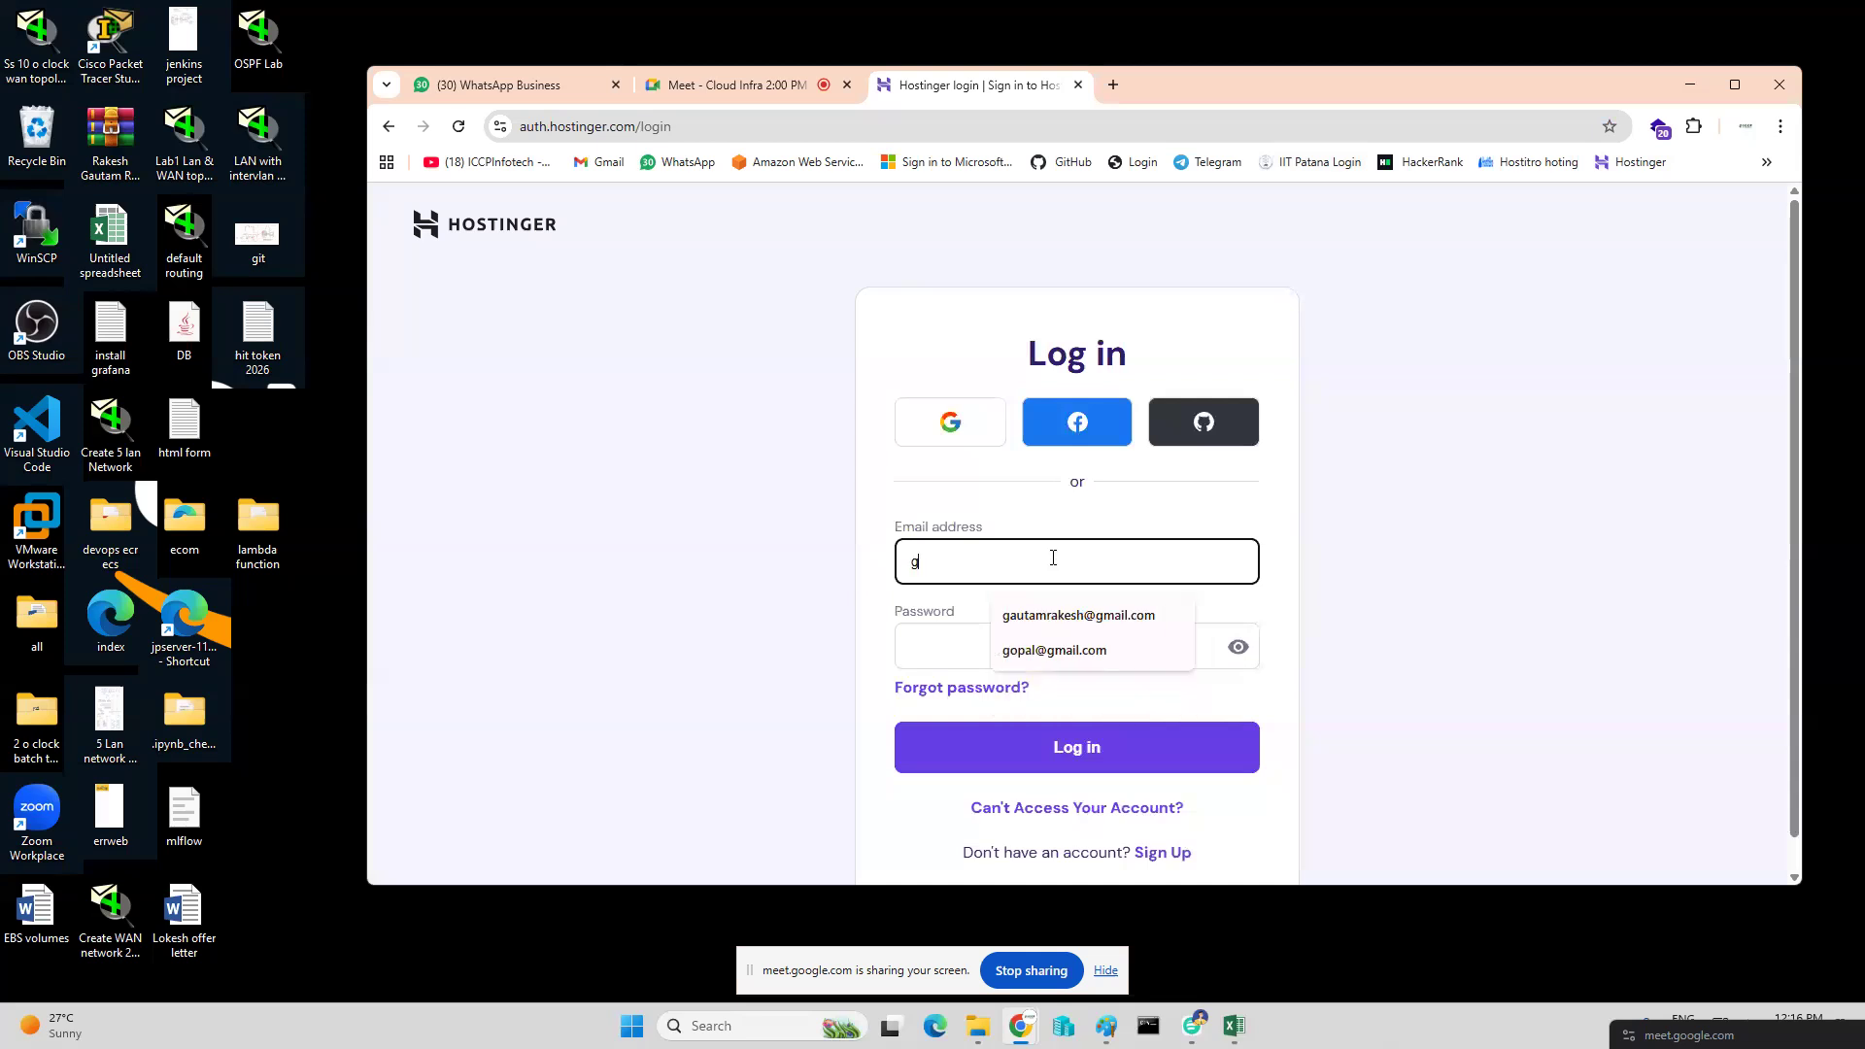
click(1078, 616)
click(1055, 643)
text(••••••••••)
key(Return)
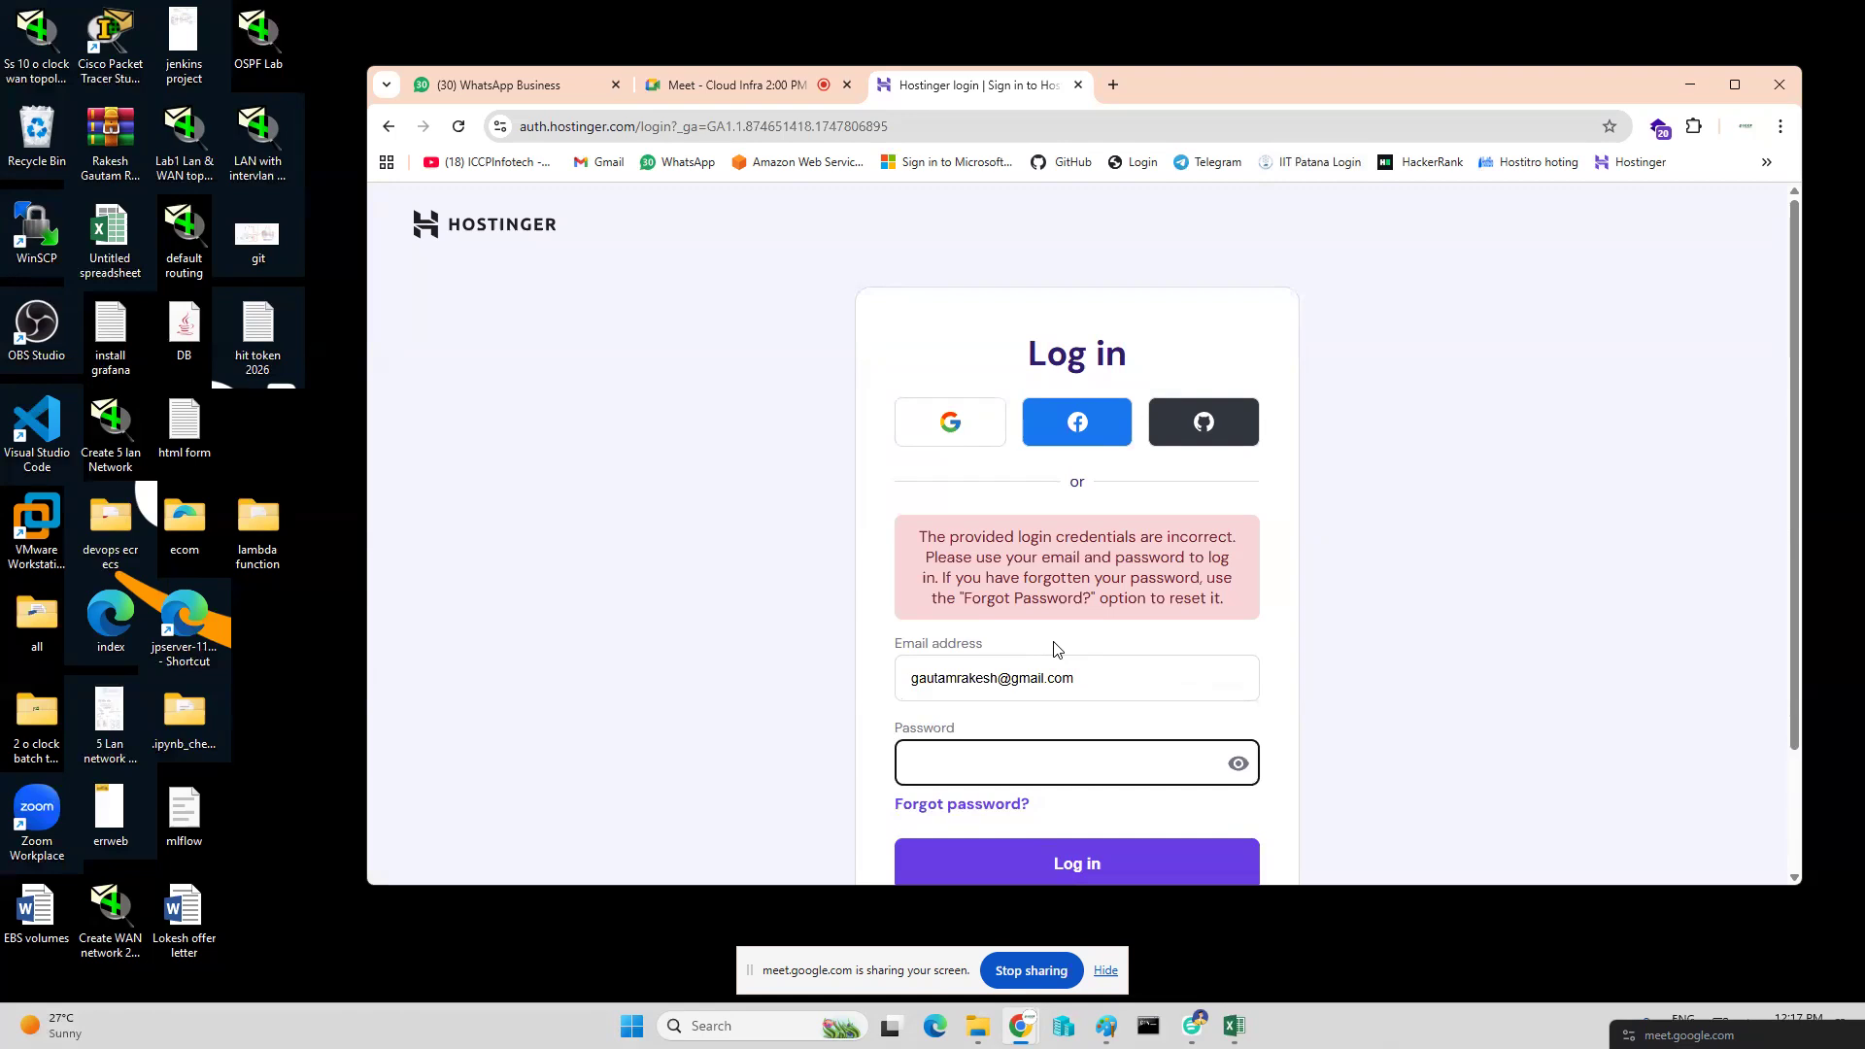
text(•)
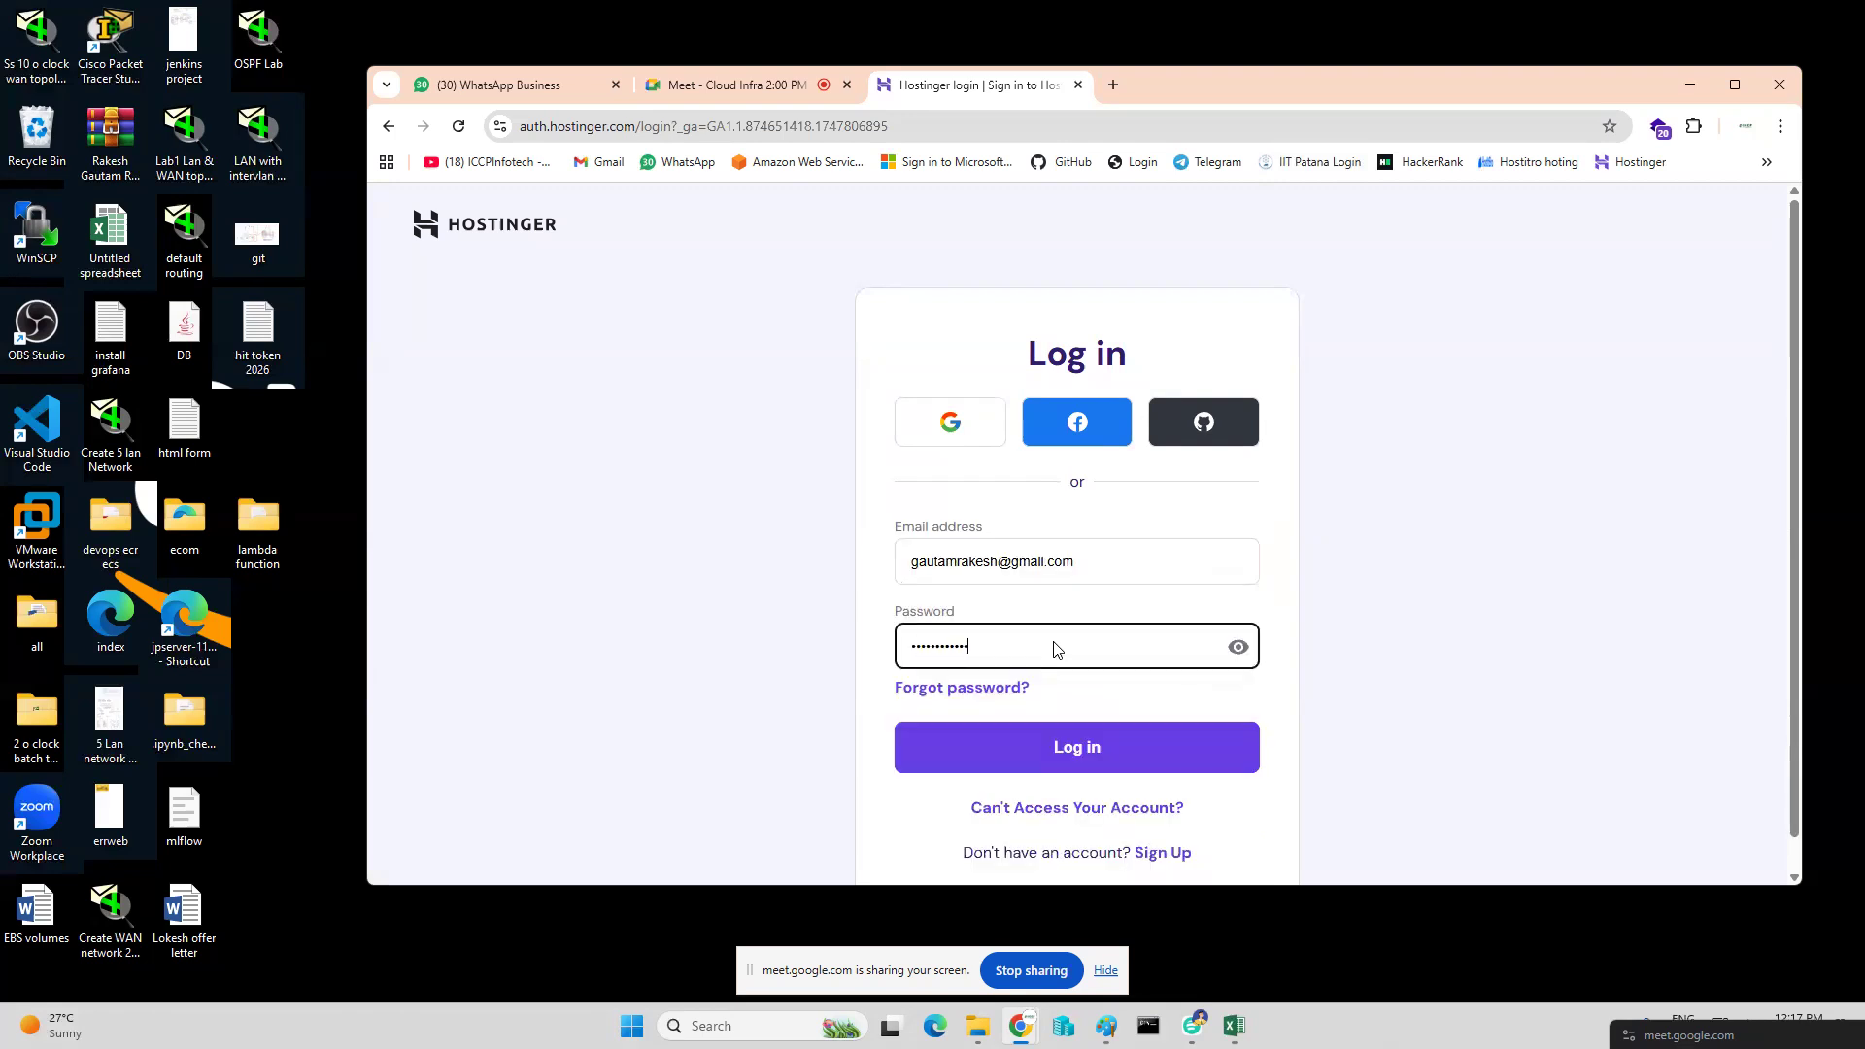
key(Return)
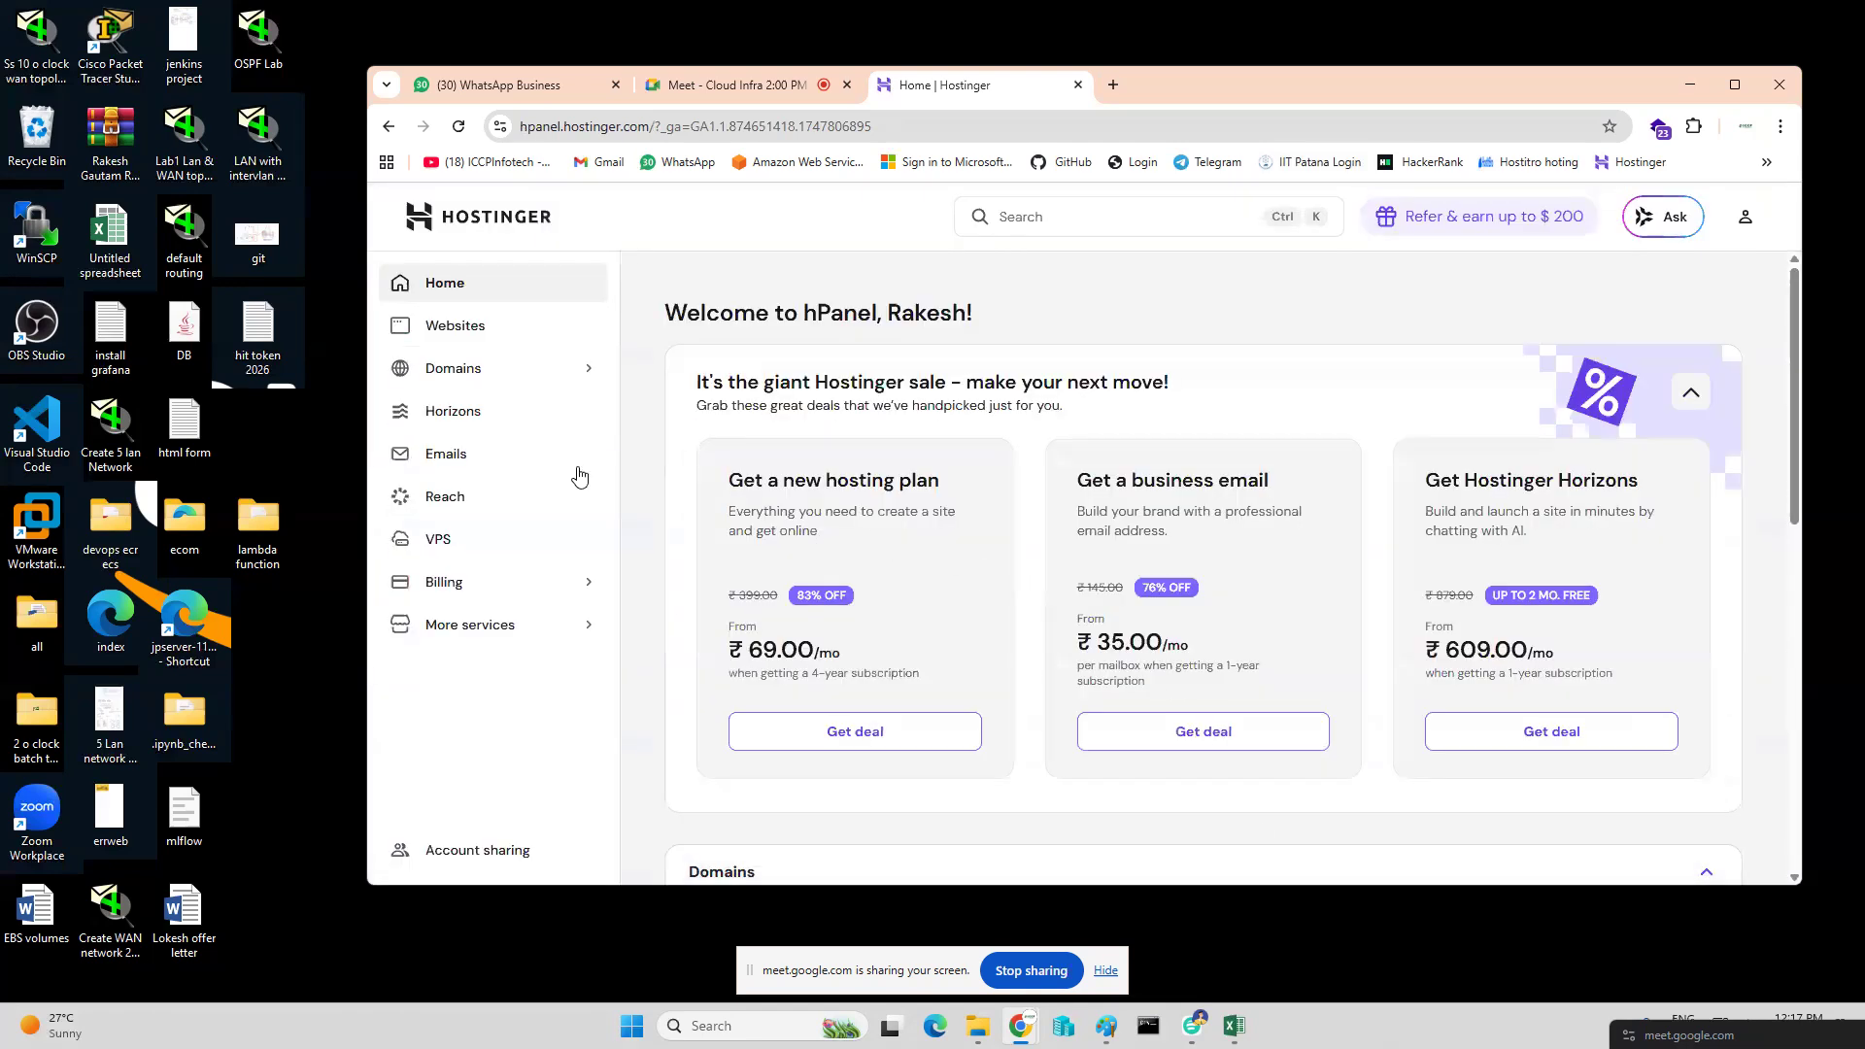
Copy the domain name aitraninginstitute.com from the Domains list on the hPanel home page.
scroll(972, 372, down, 5)
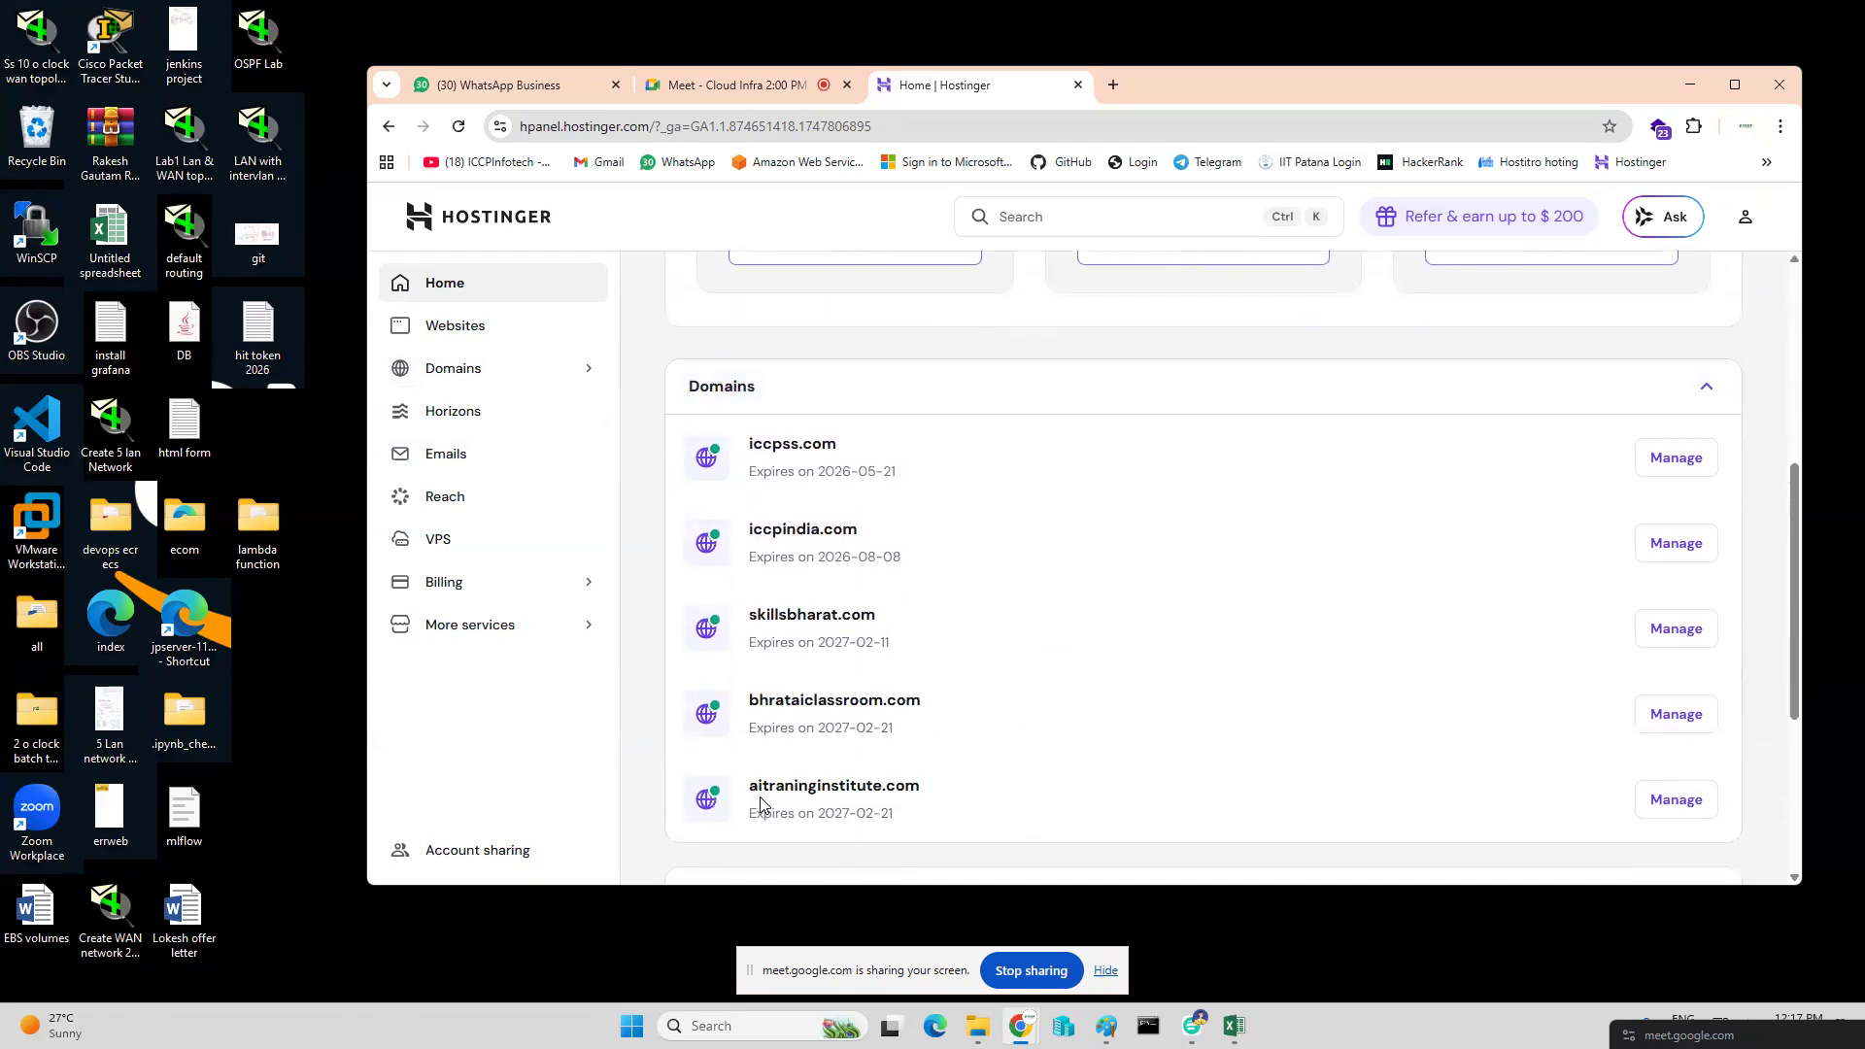
drag(749, 799, 919, 788)
key(ctrl+c)
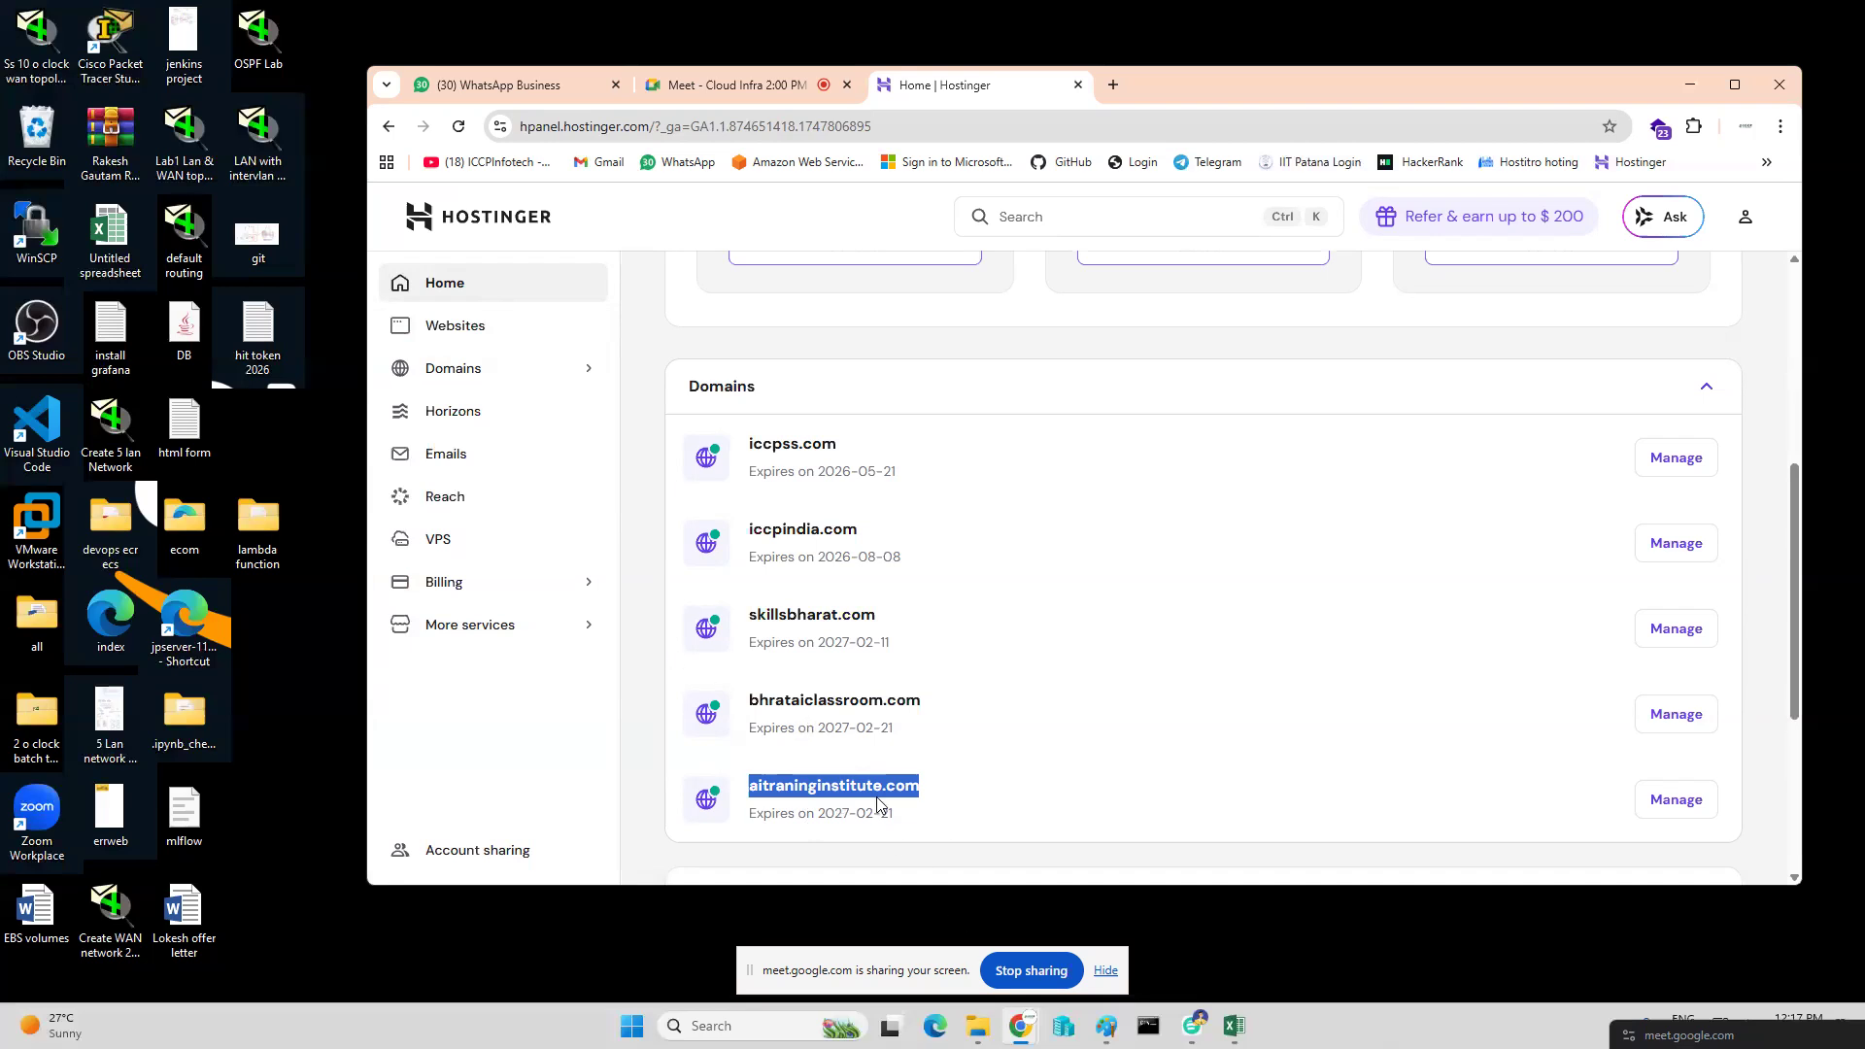
Switch to the browser window with the AWS console, search for route 53, and add the Route 53 service to the favorites.
click(1193, 1026)
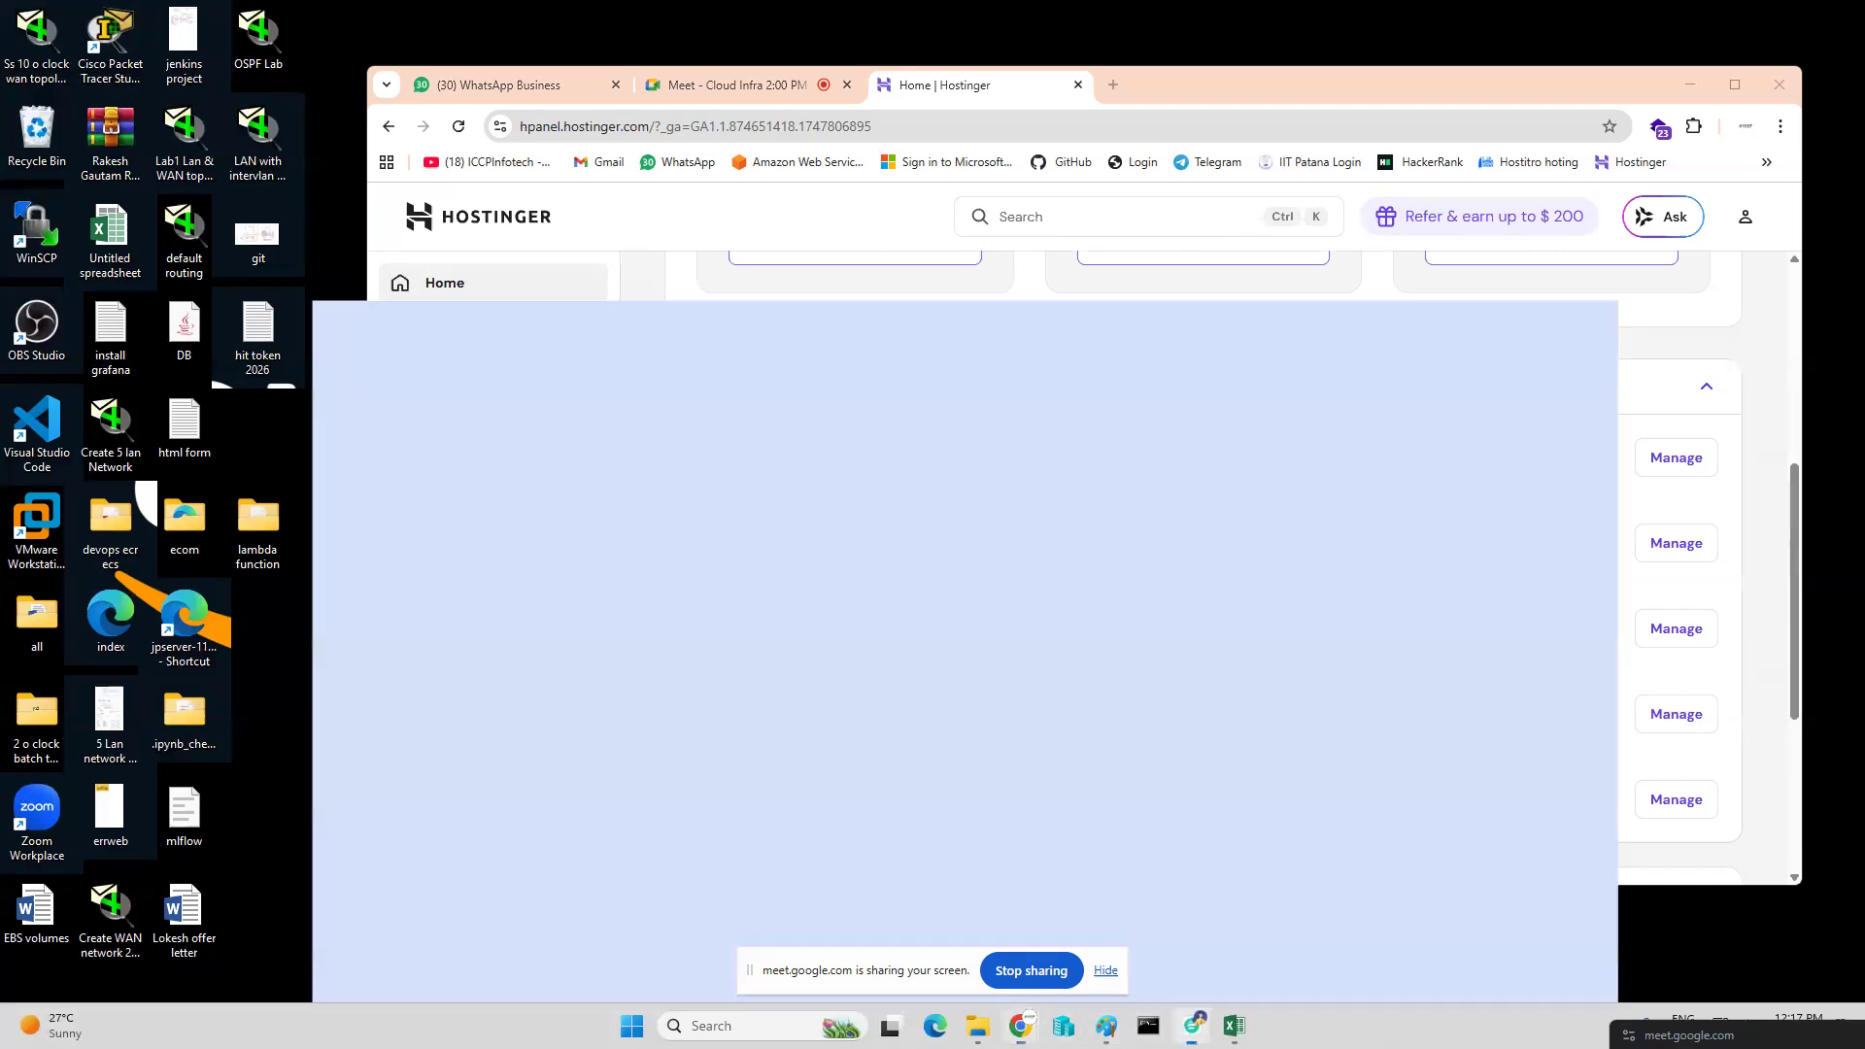
click(418, 142)
text(route)
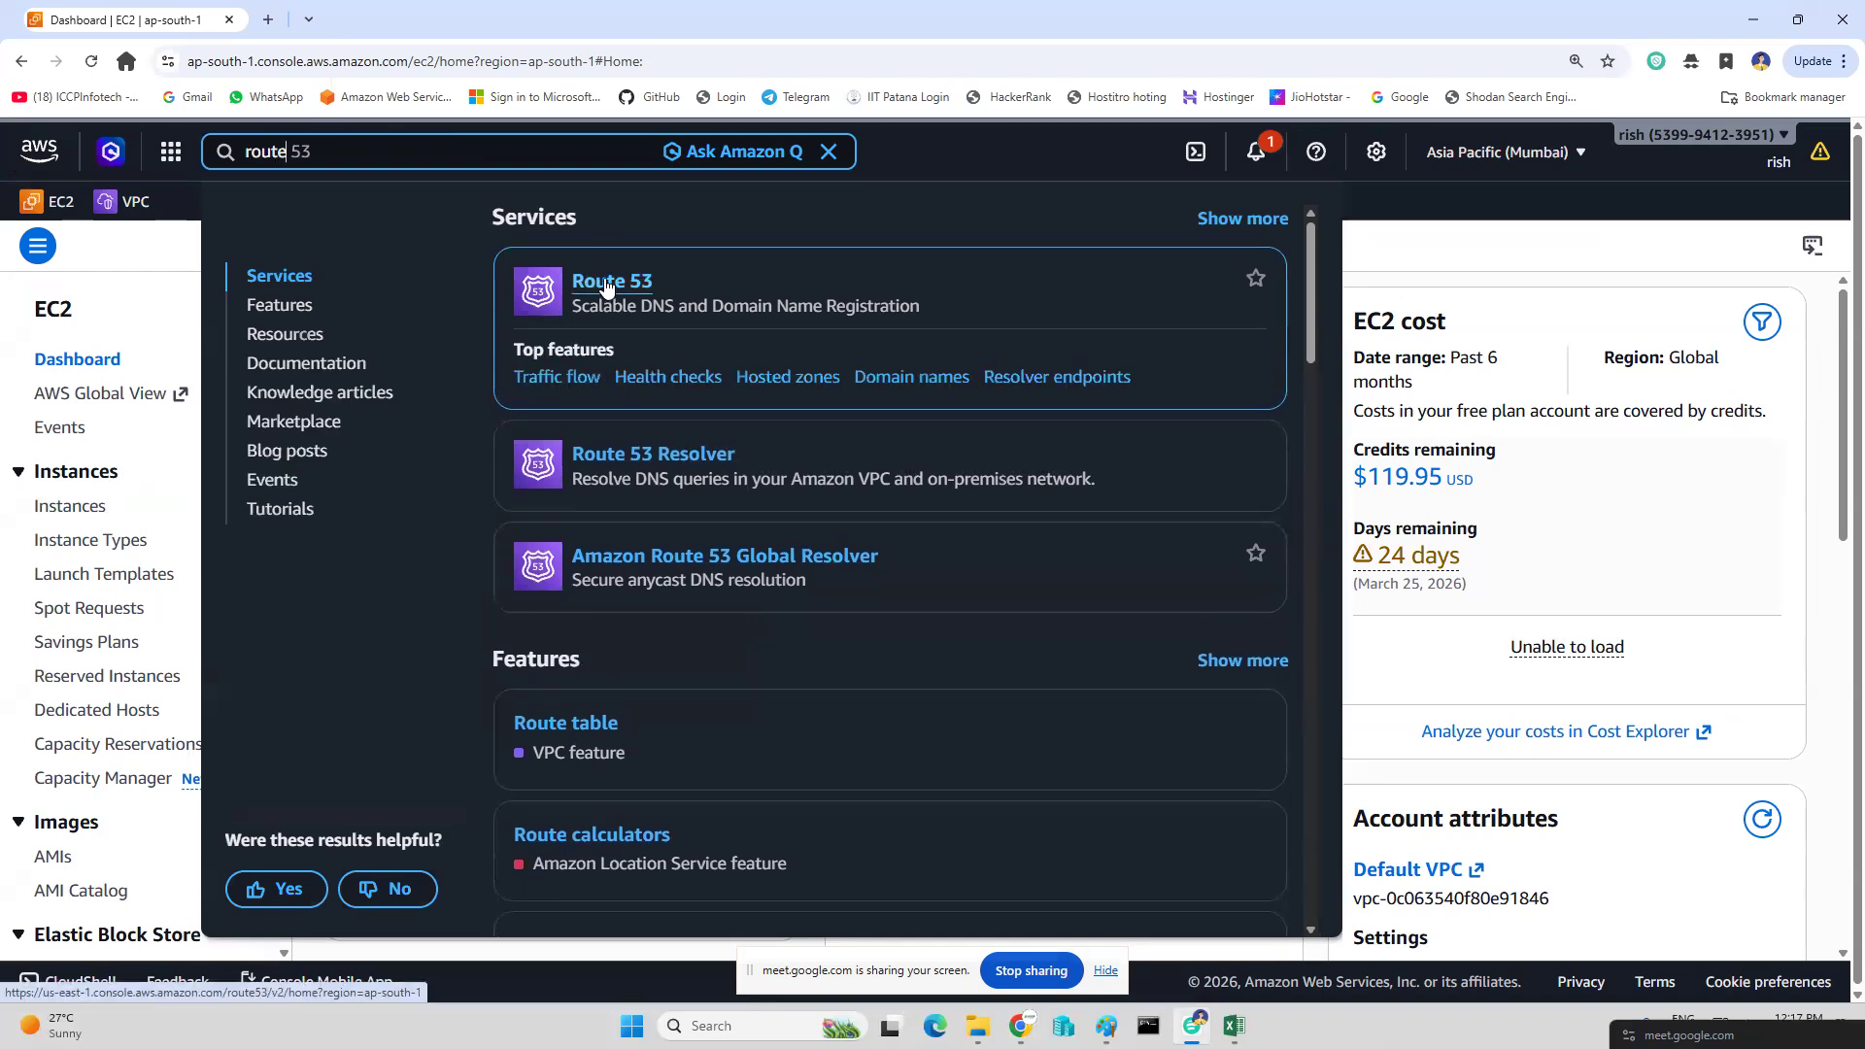
click(1256, 278)
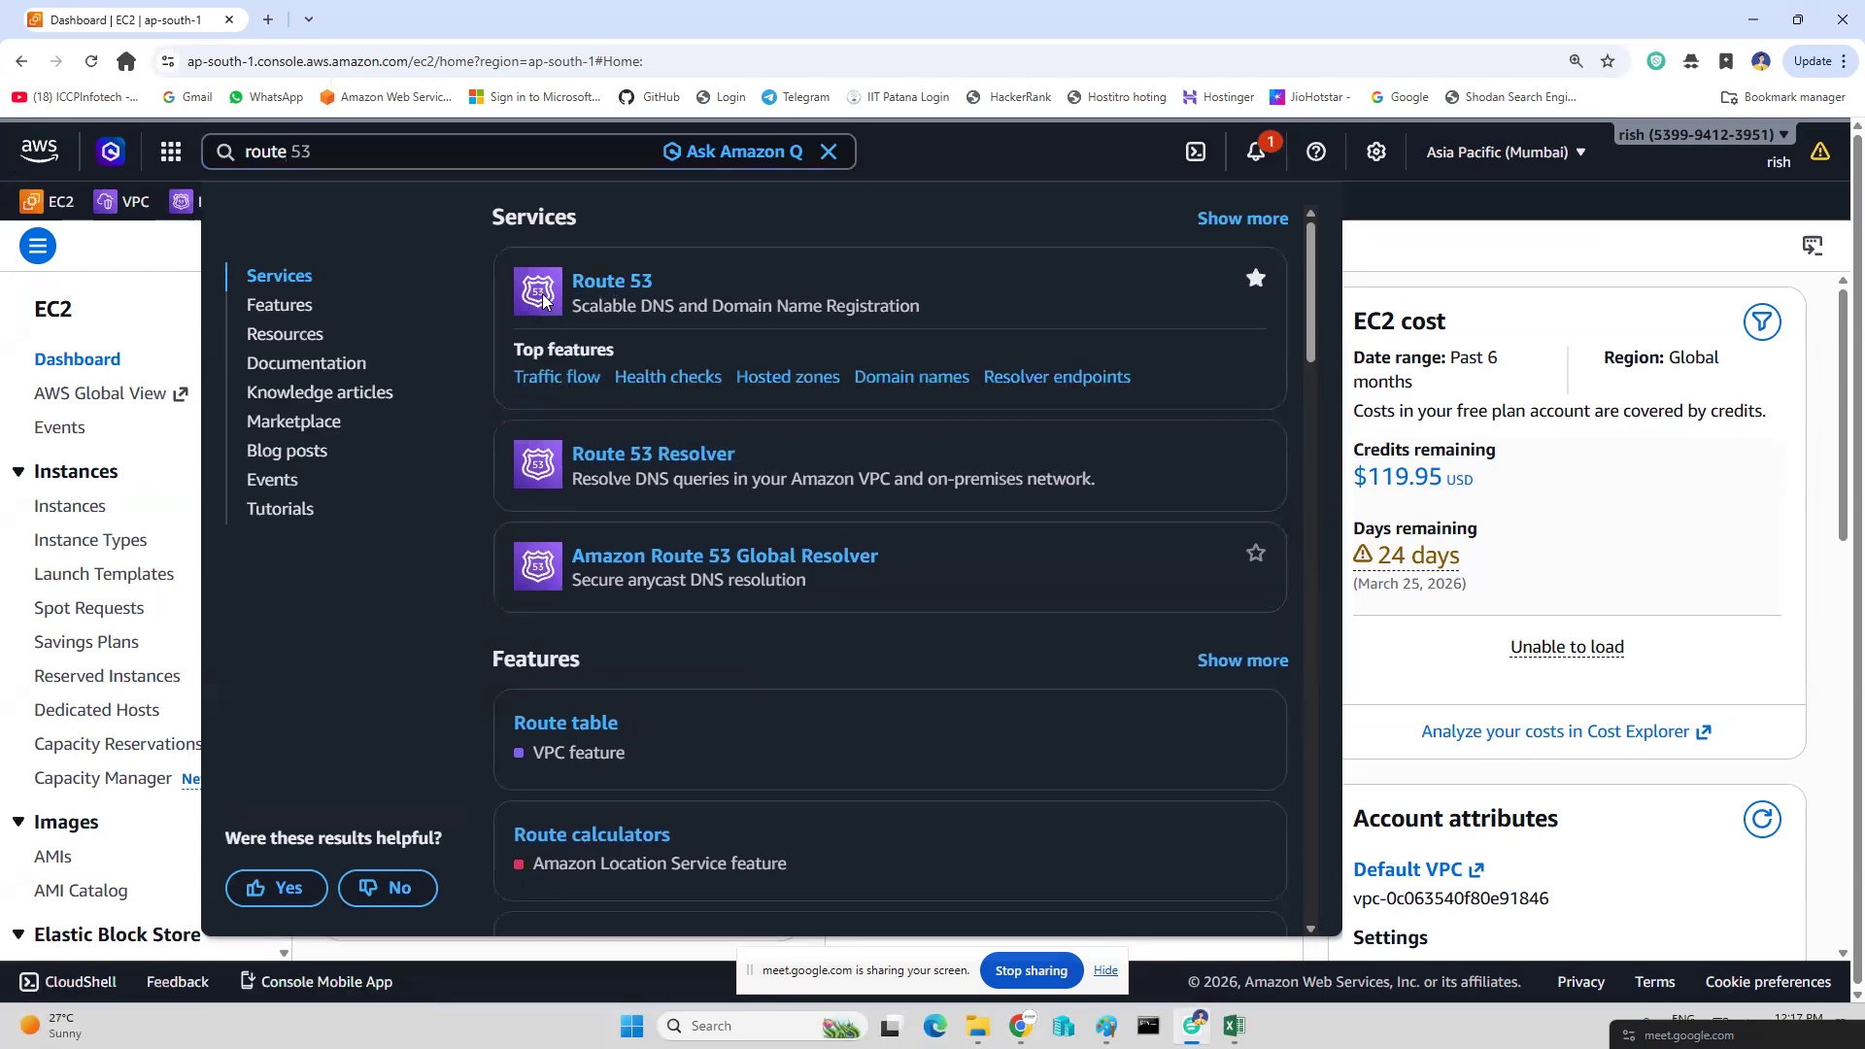
Open the Route 53 service and go to its Hosted zones page.
click(597, 291)
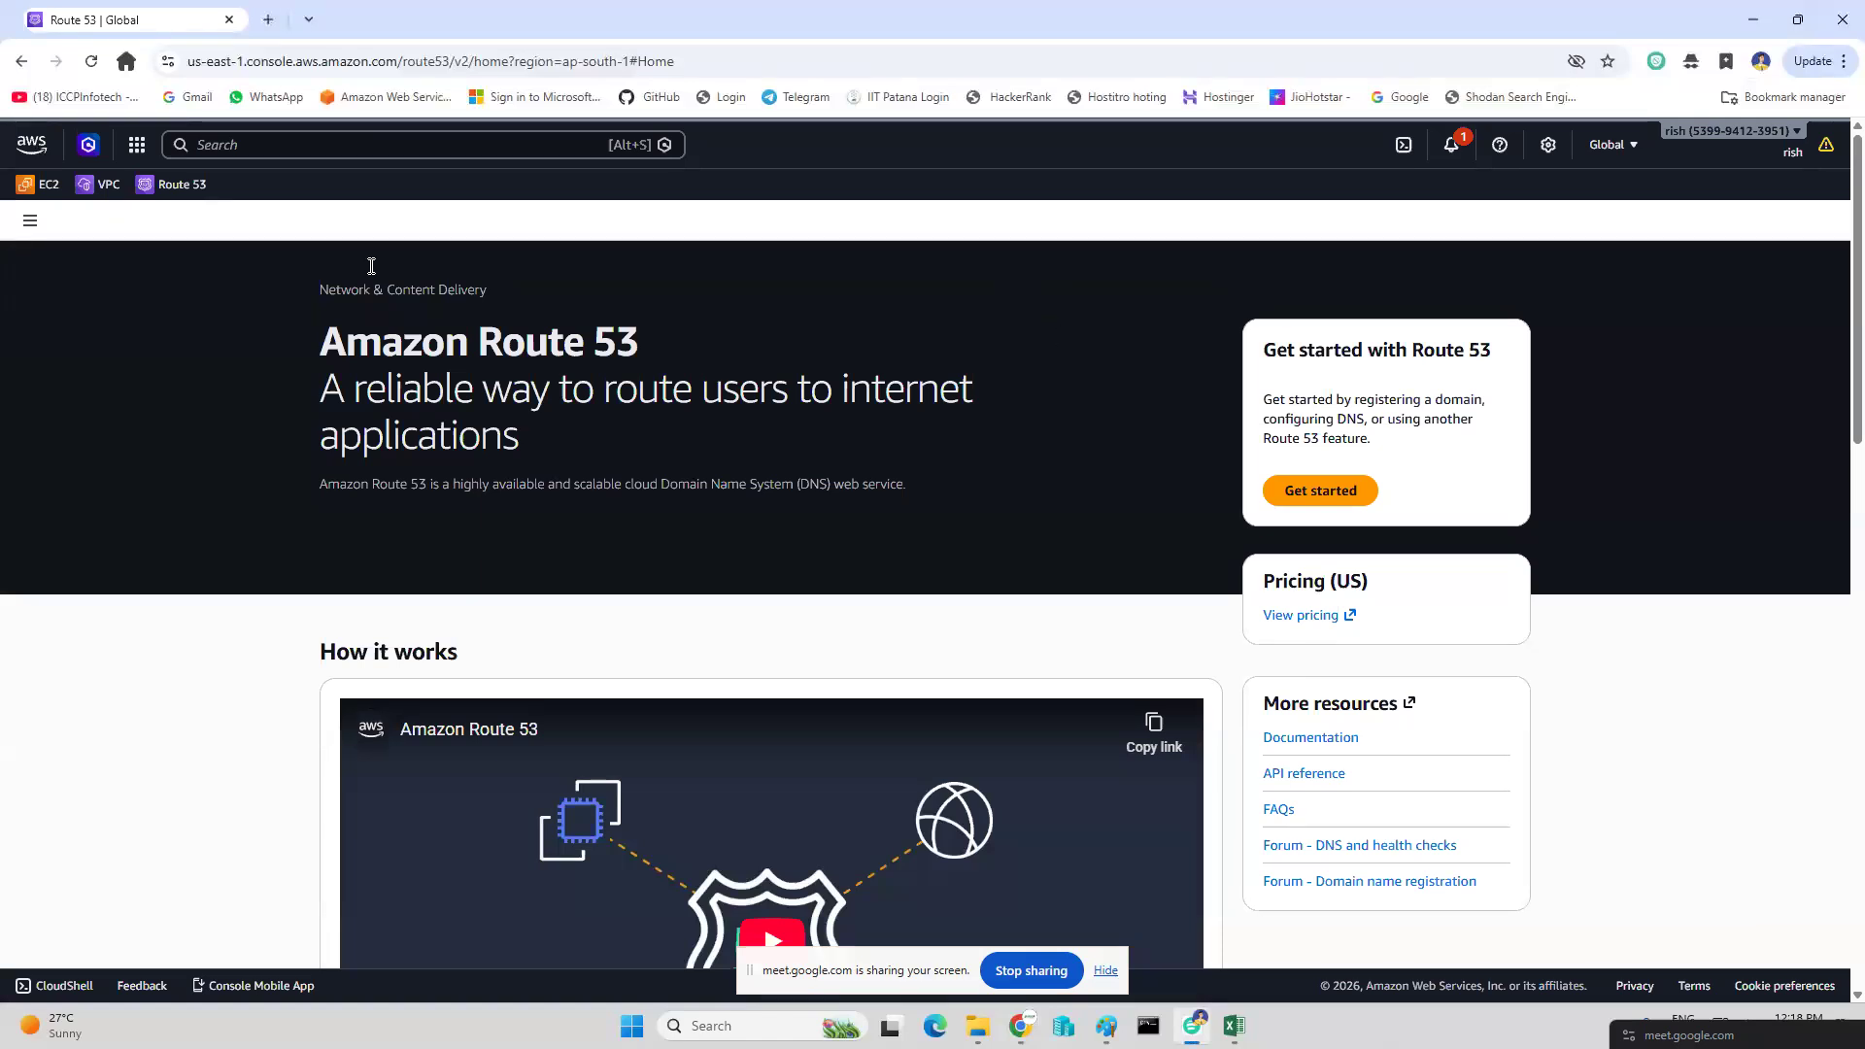
click(29, 221)
click(73, 340)
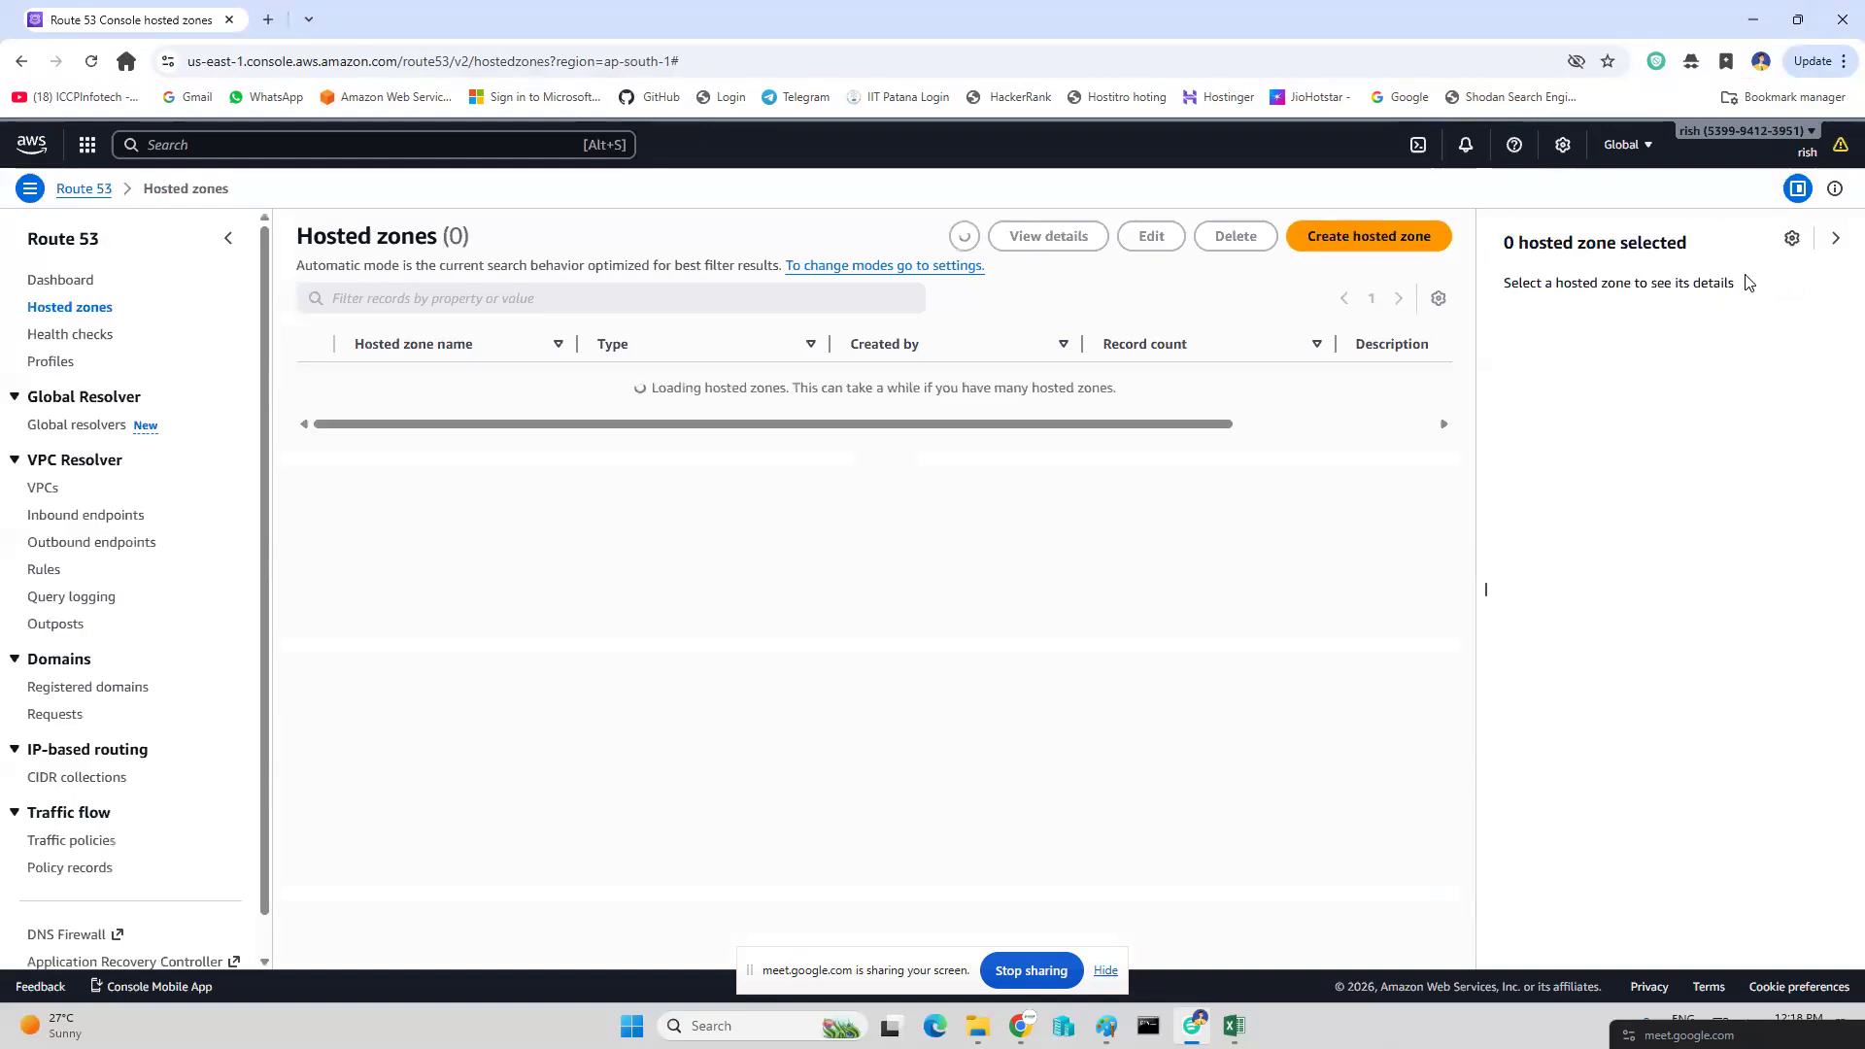
Create a public hosted zone for the domain aitraninginstitute.com.
click(1378, 272)
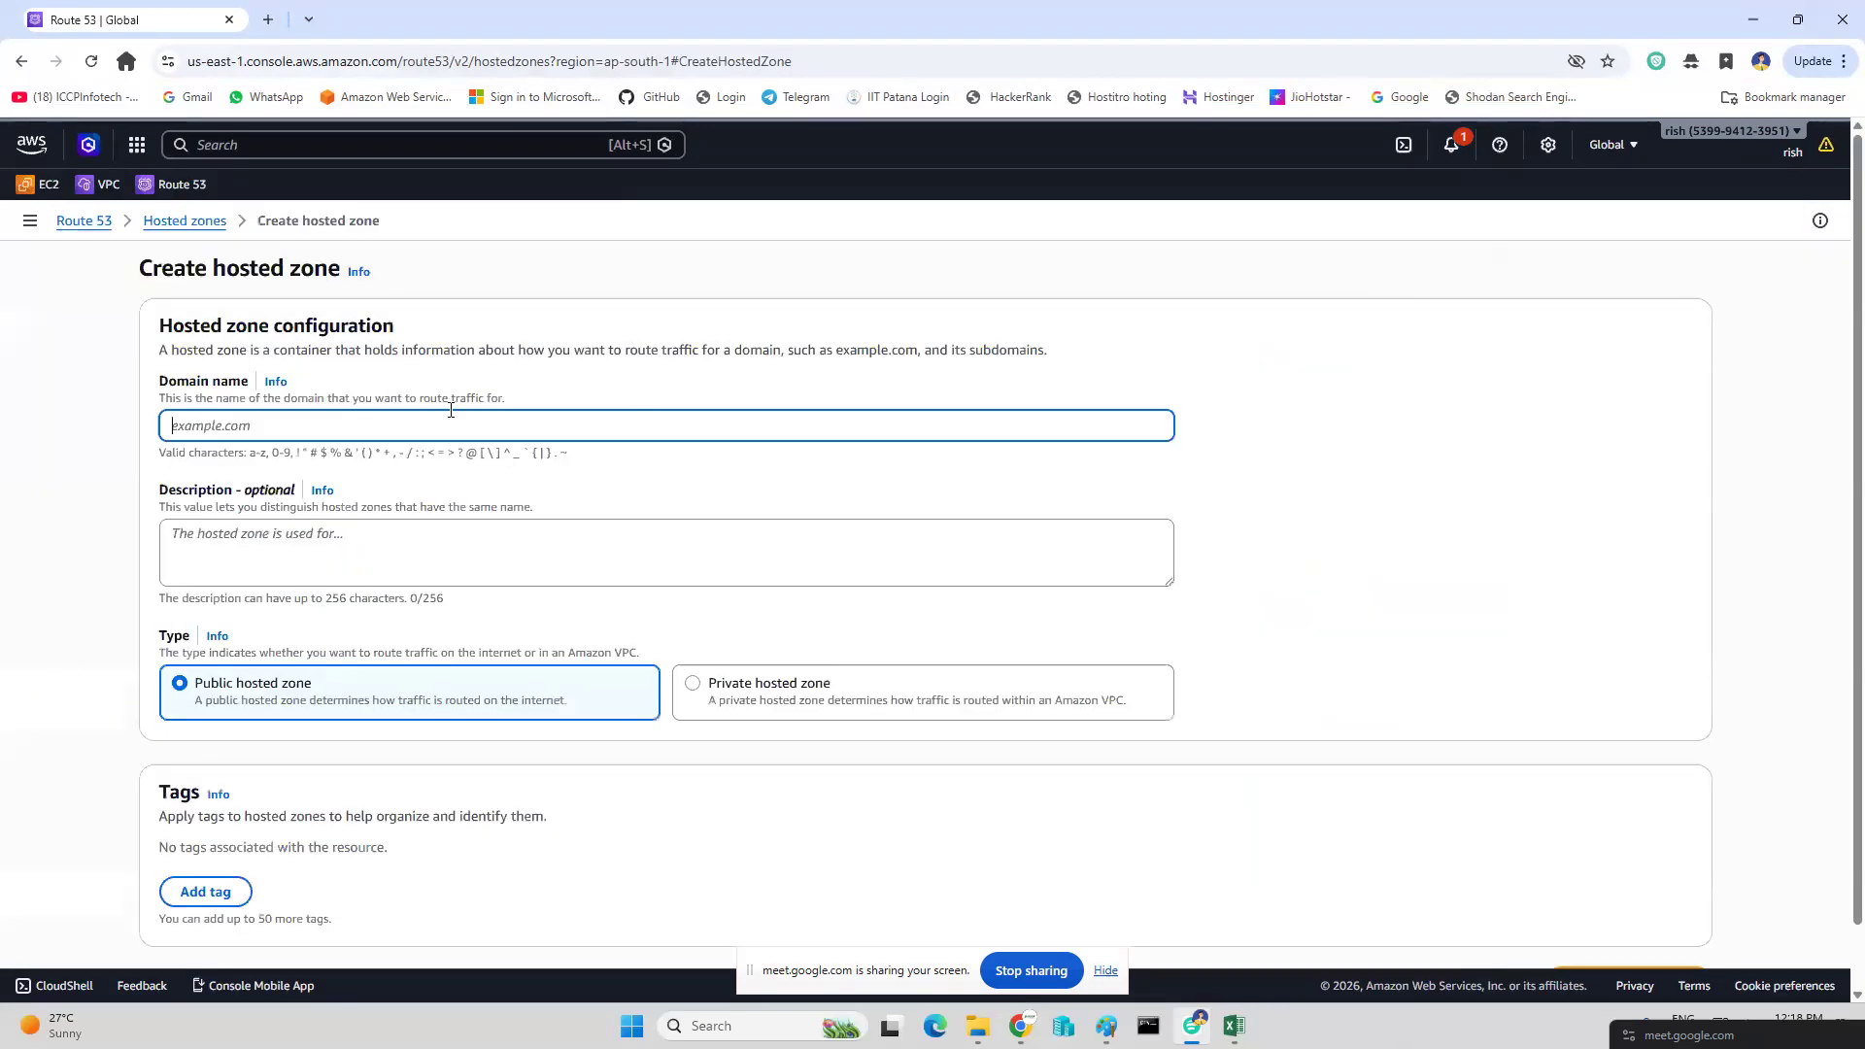
key(ctrl+v)
scroll(336, 705, down, 1)
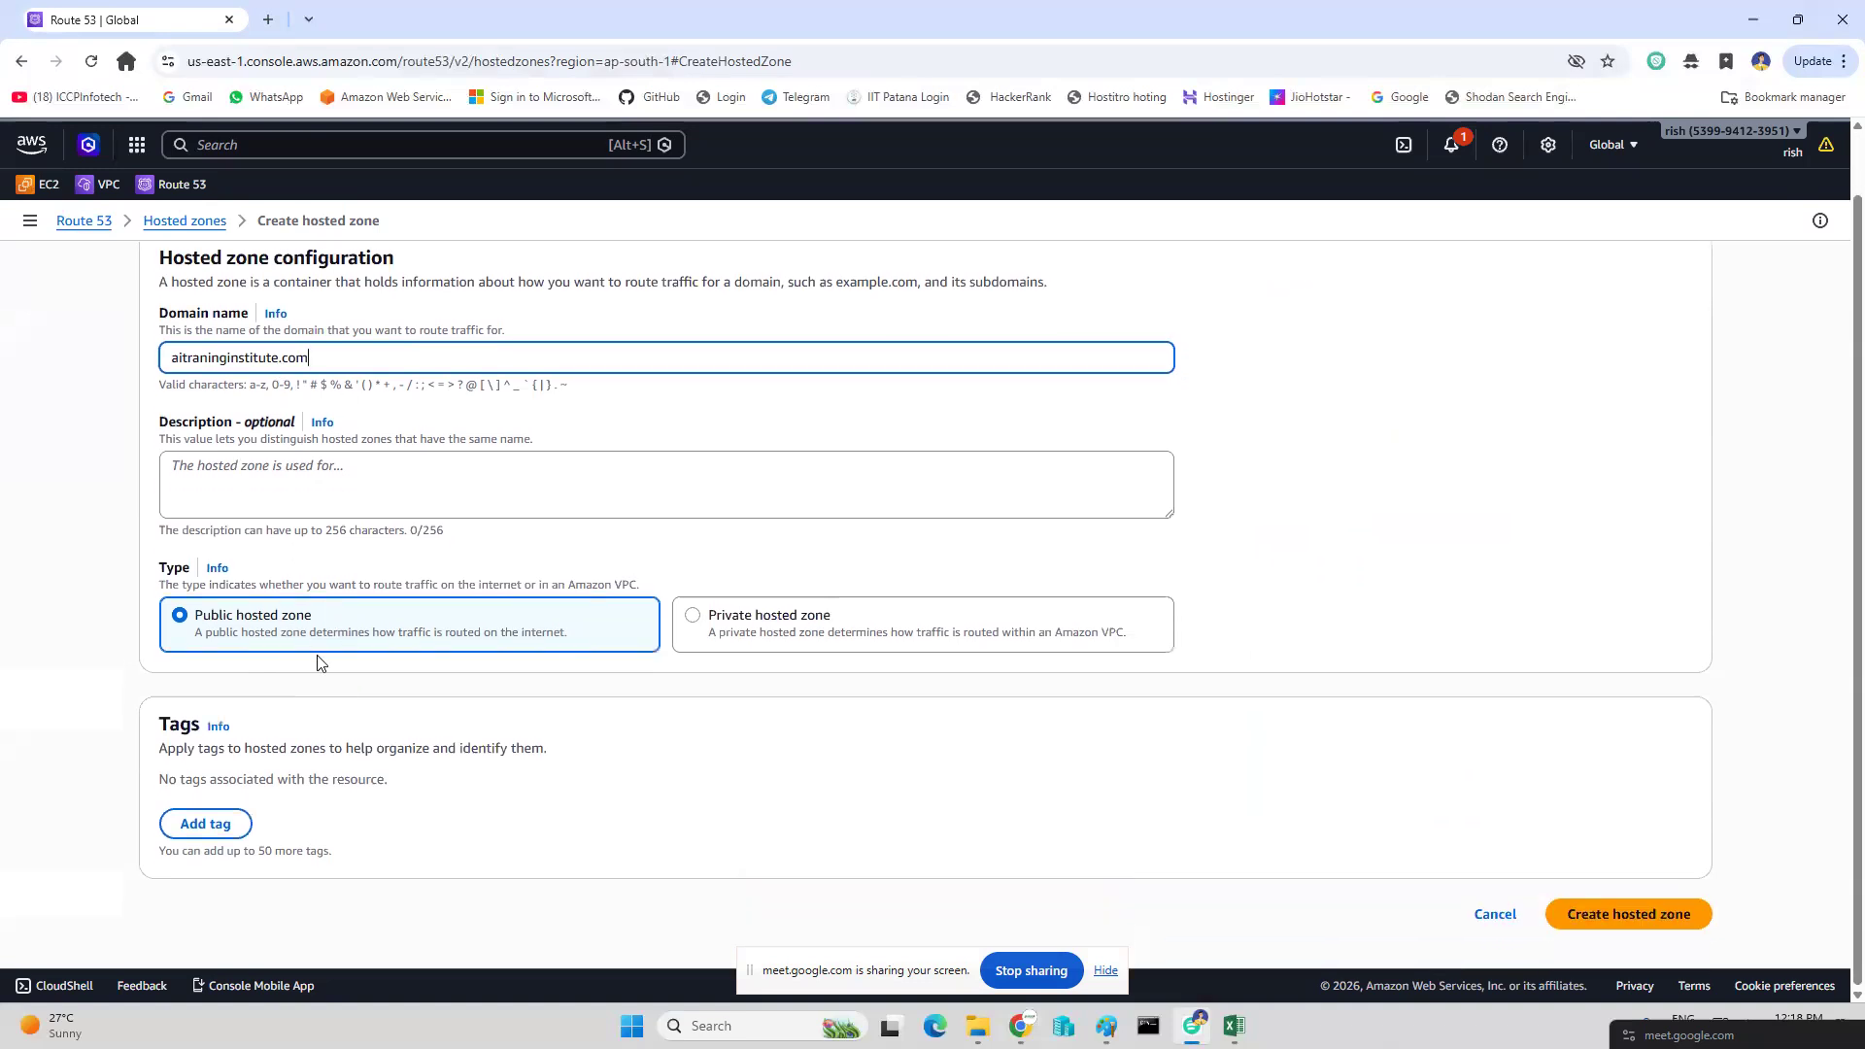
click(1624, 916)
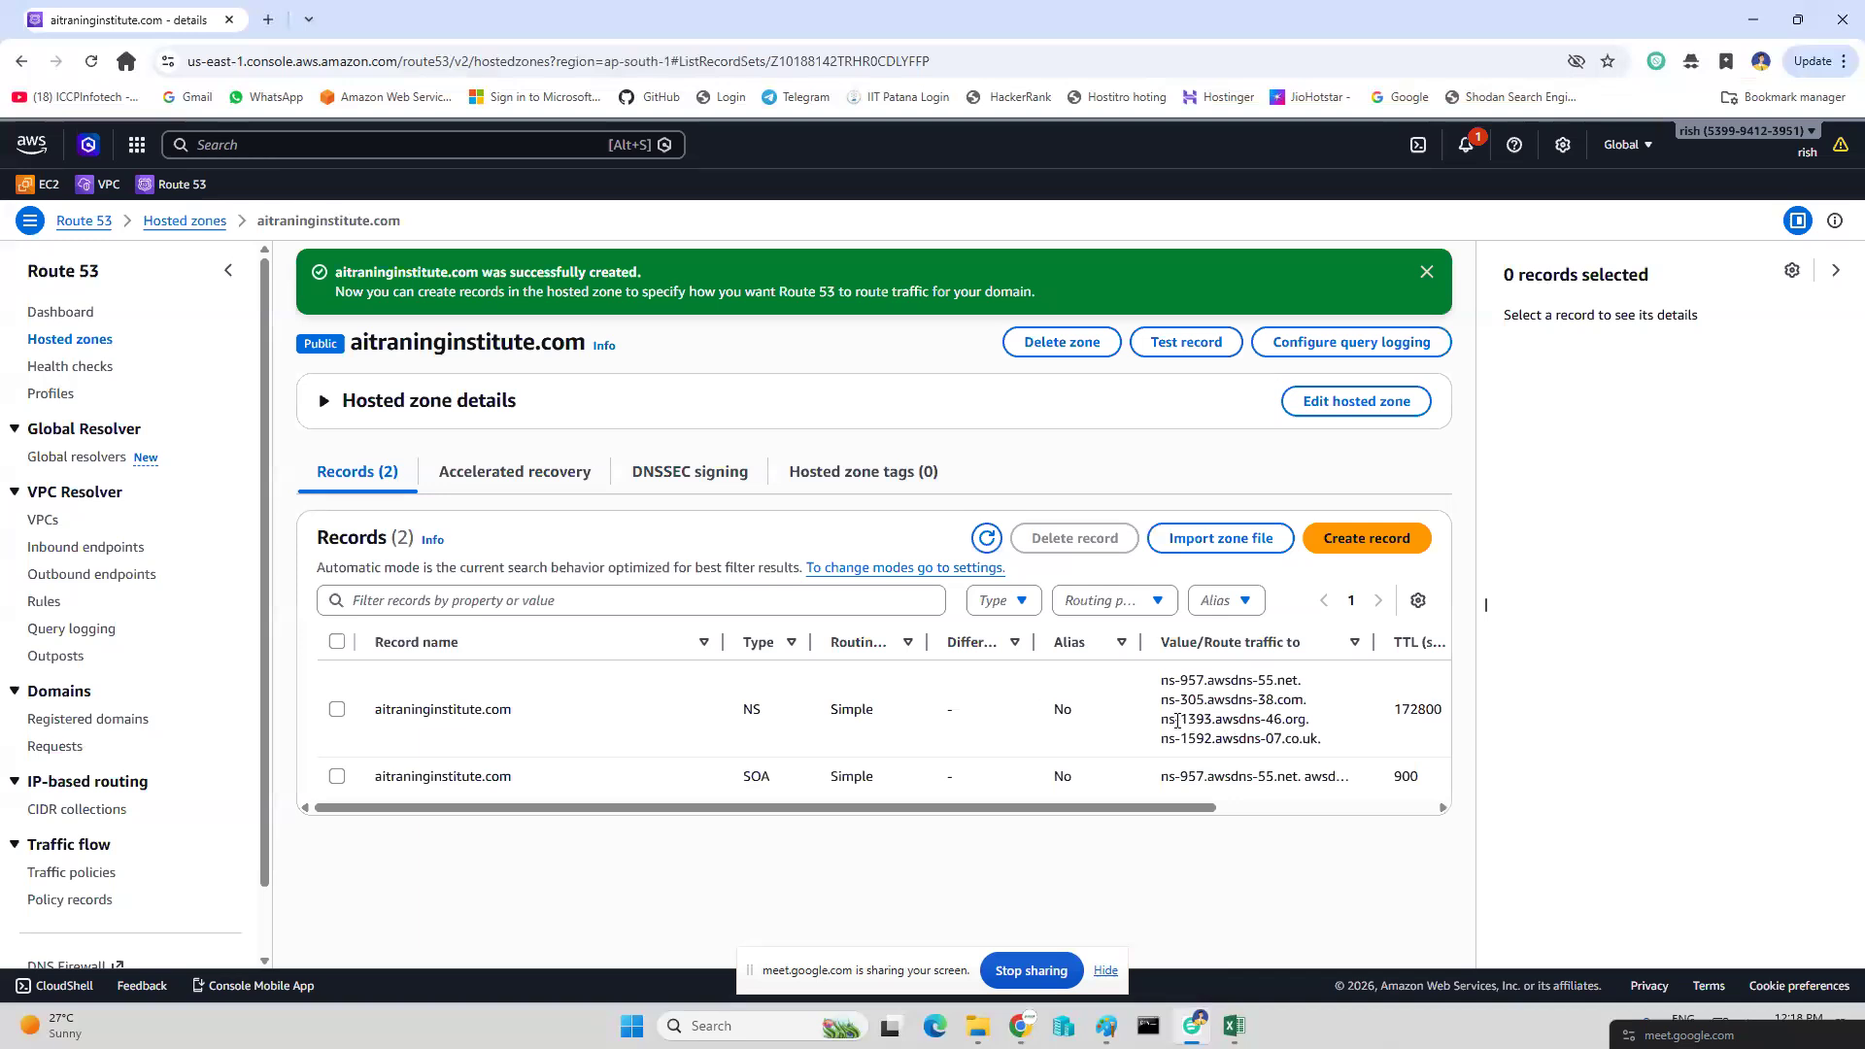
Copy the first NS record value, ns-957.awsdns-55.net, without its trailing dot and switch to the Hostinger window.
drag(1163, 684, 1294, 673)
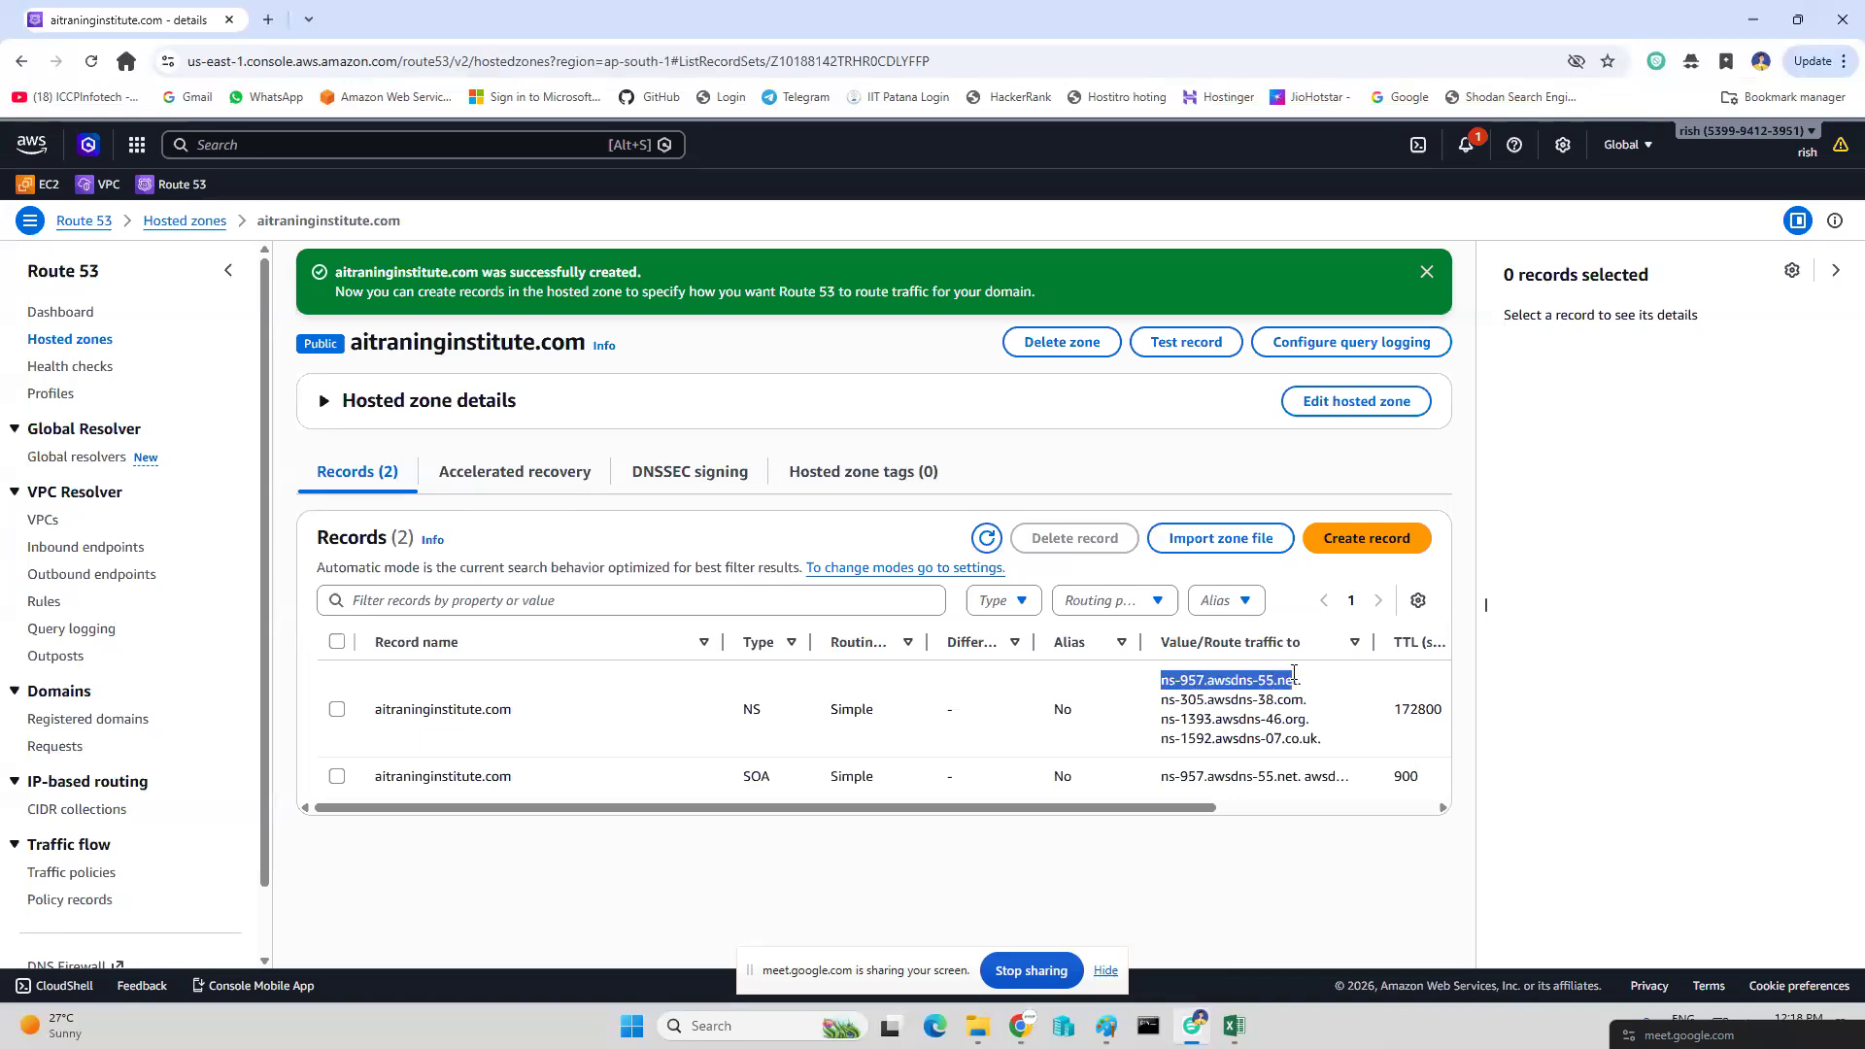
key(ctrl+c)
mouse_move(1020, 1026)
click(896, 941)
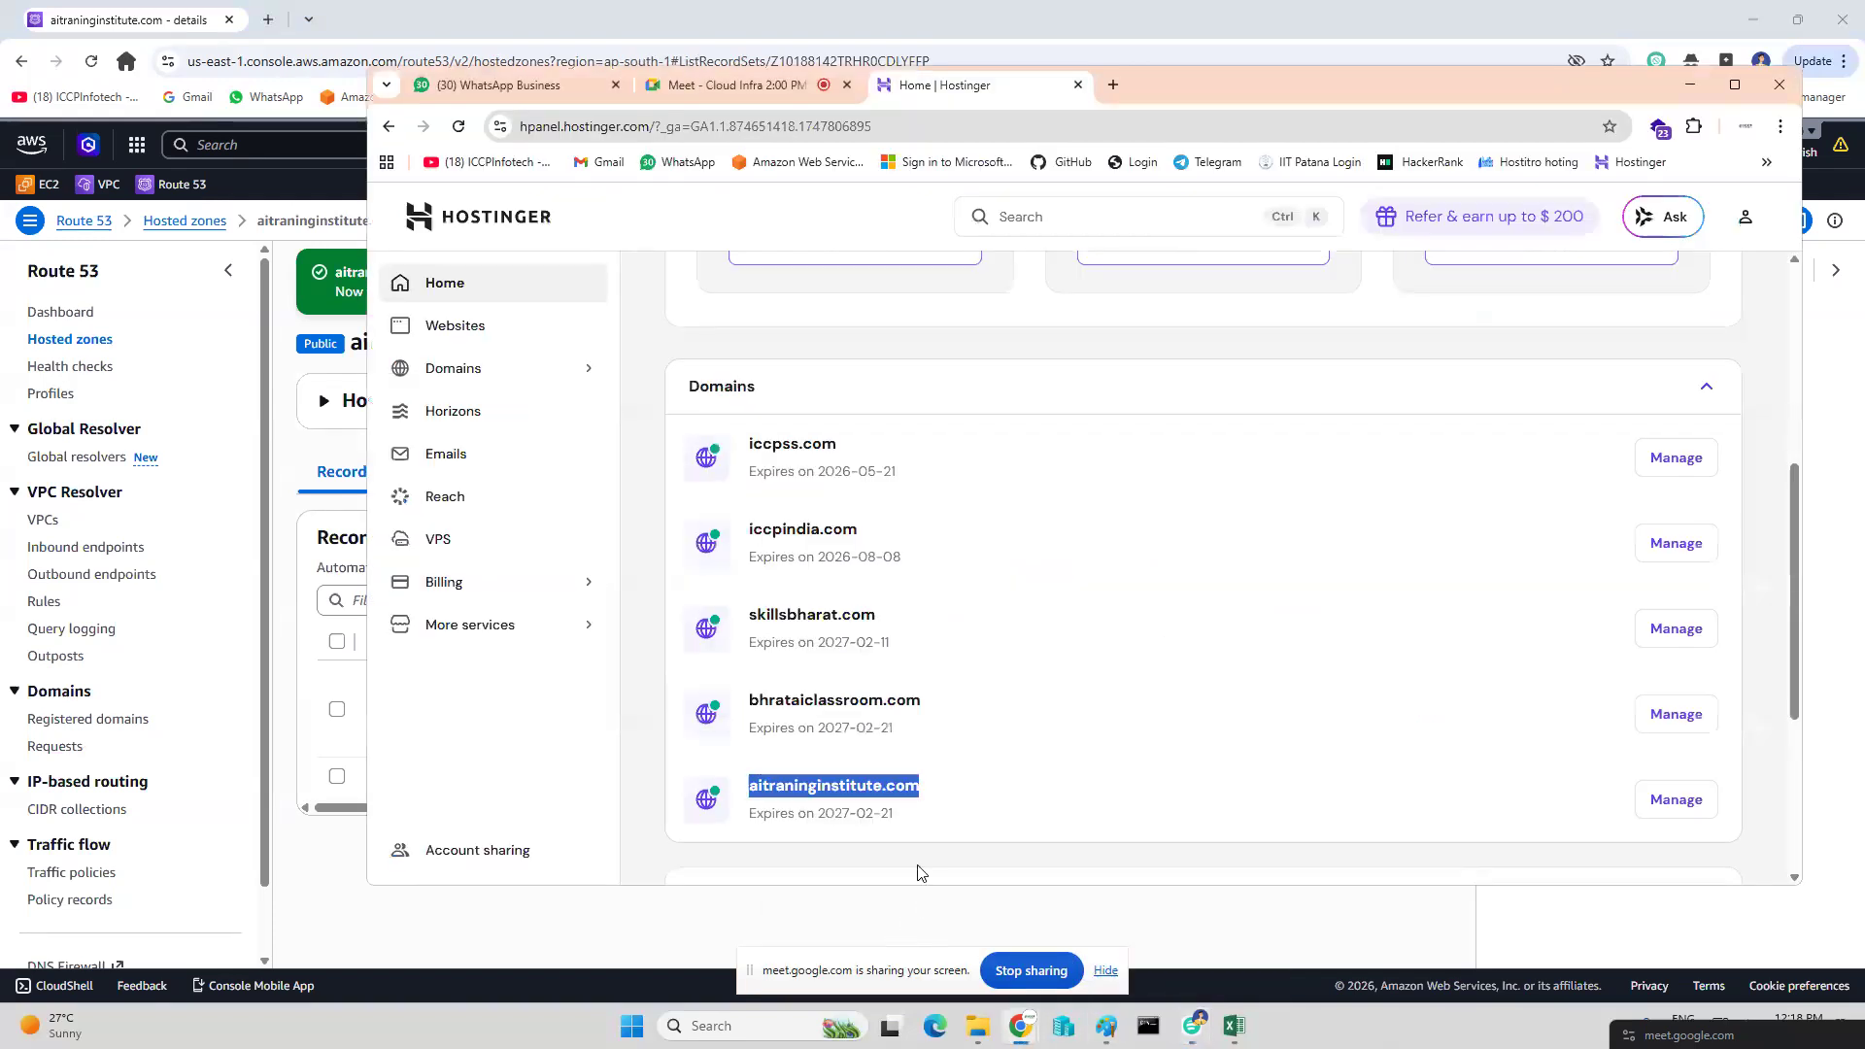
In the DNS / Nameservers settings of aitraninginstitute.com, choose to change nameservers and set the first one to ns-957.awsdns-55.net.
click(1670, 801)
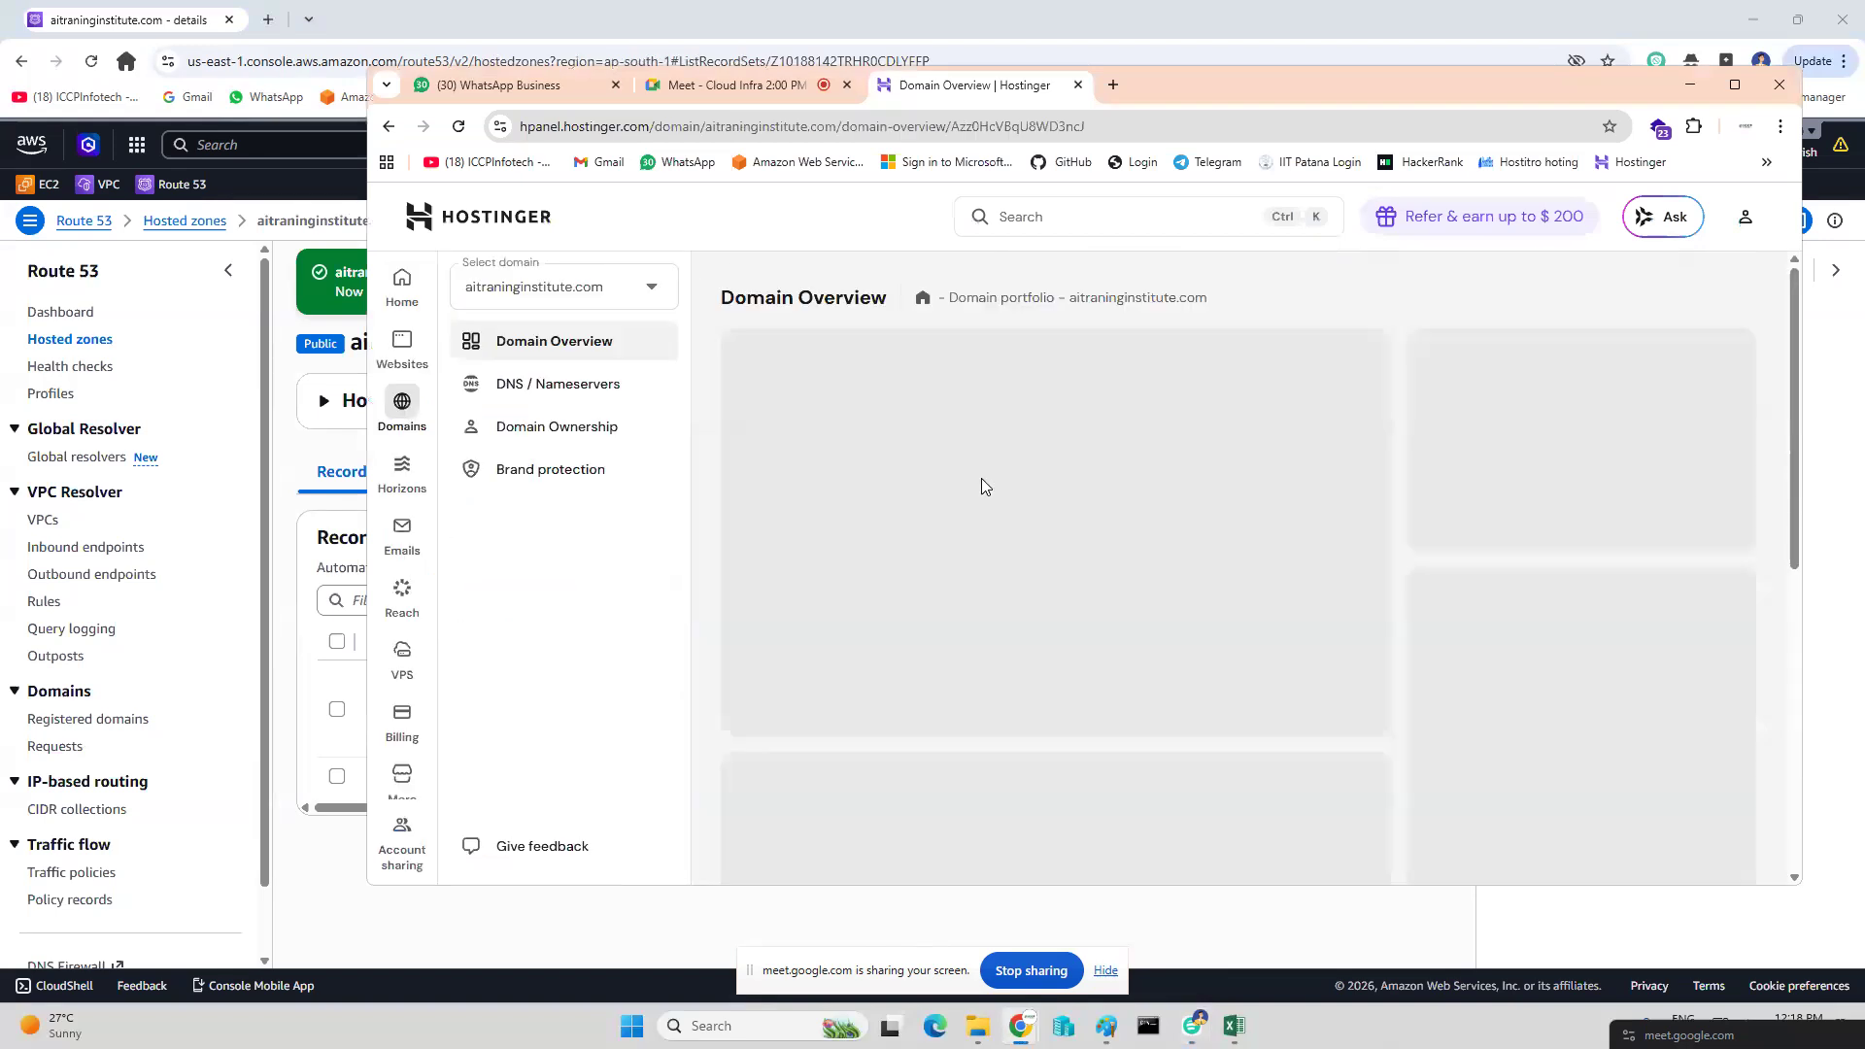
click(560, 389)
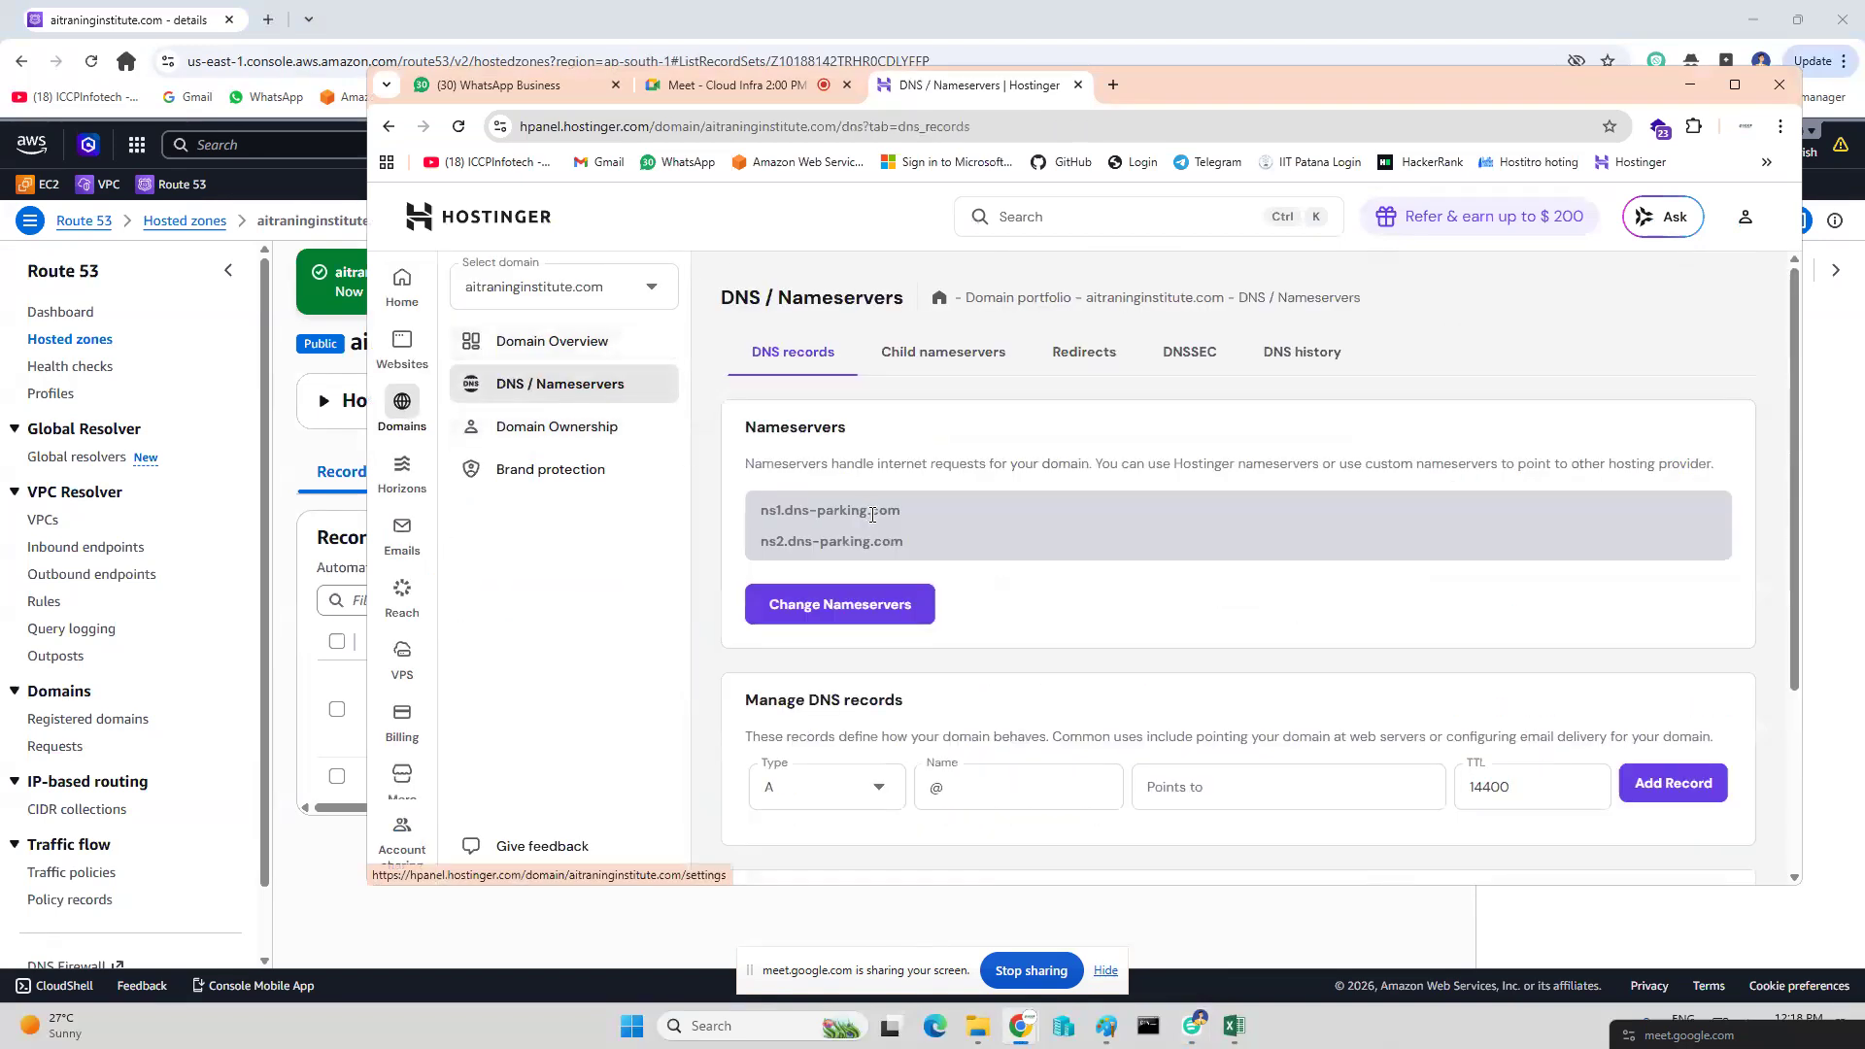
click(836, 507)
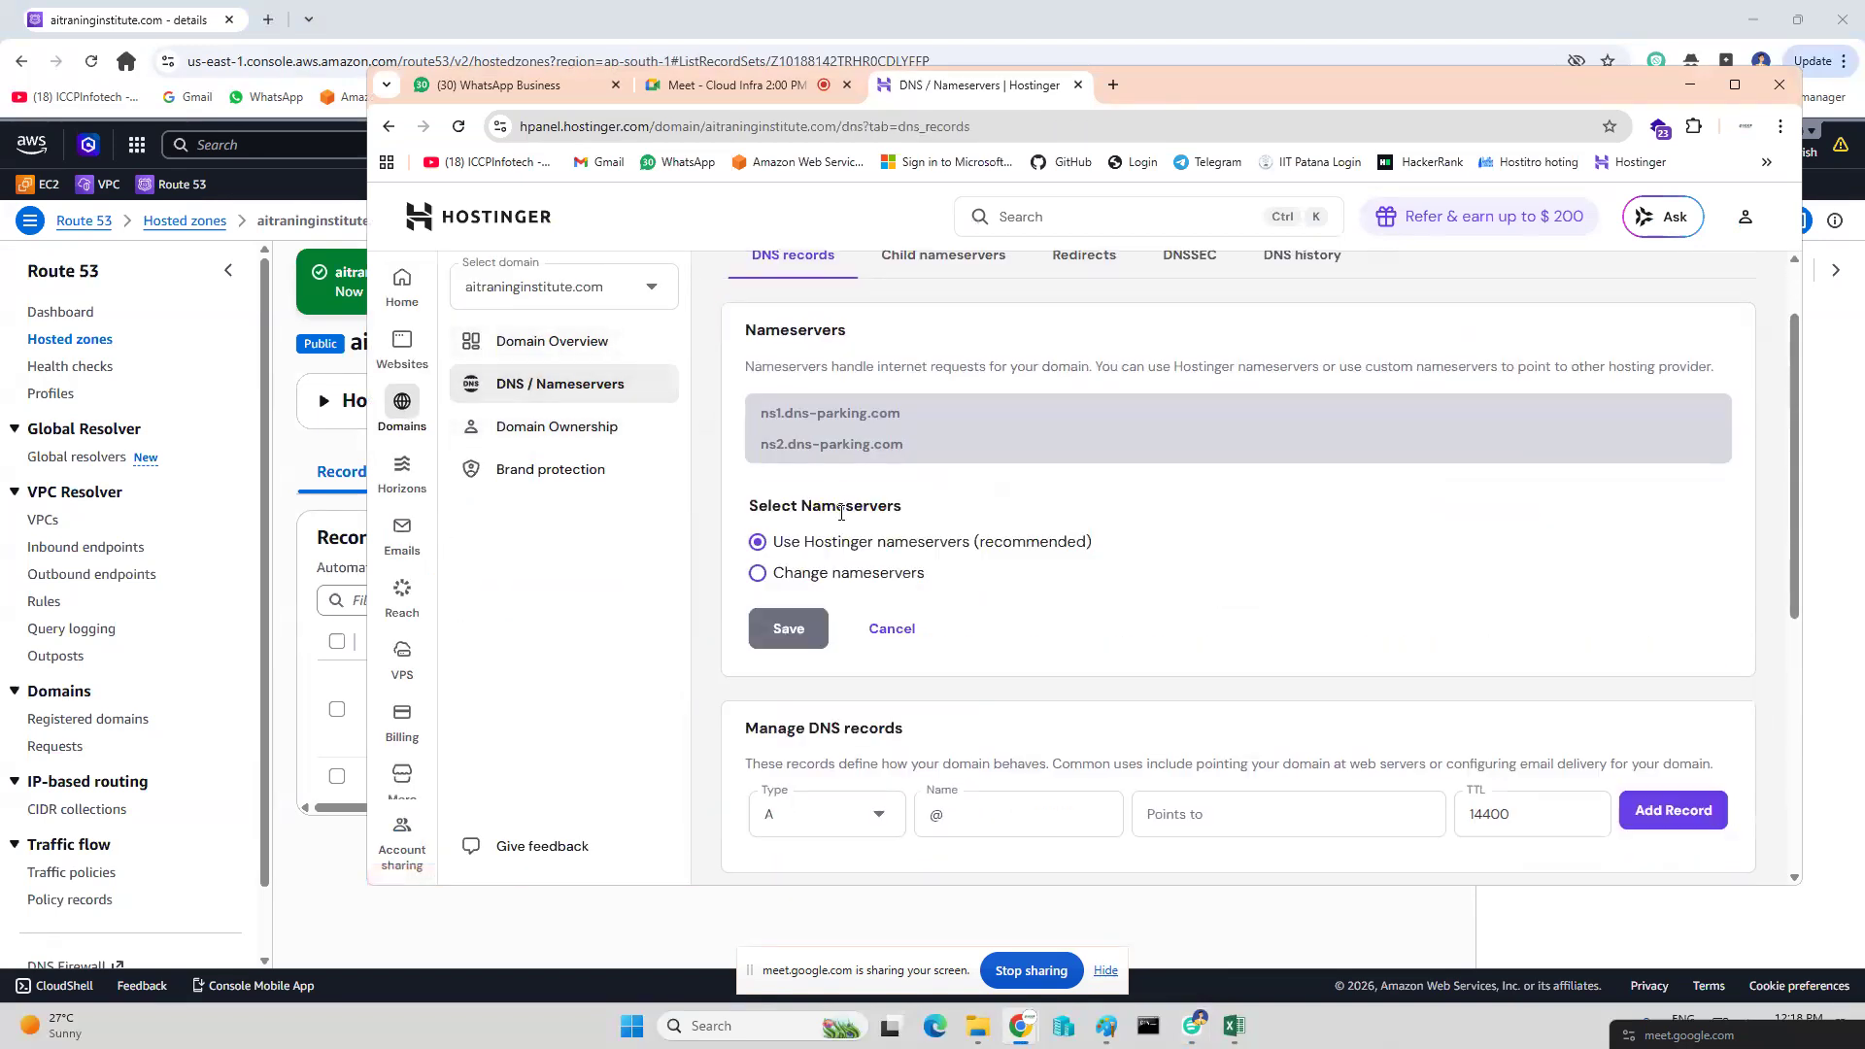
click(816, 709)
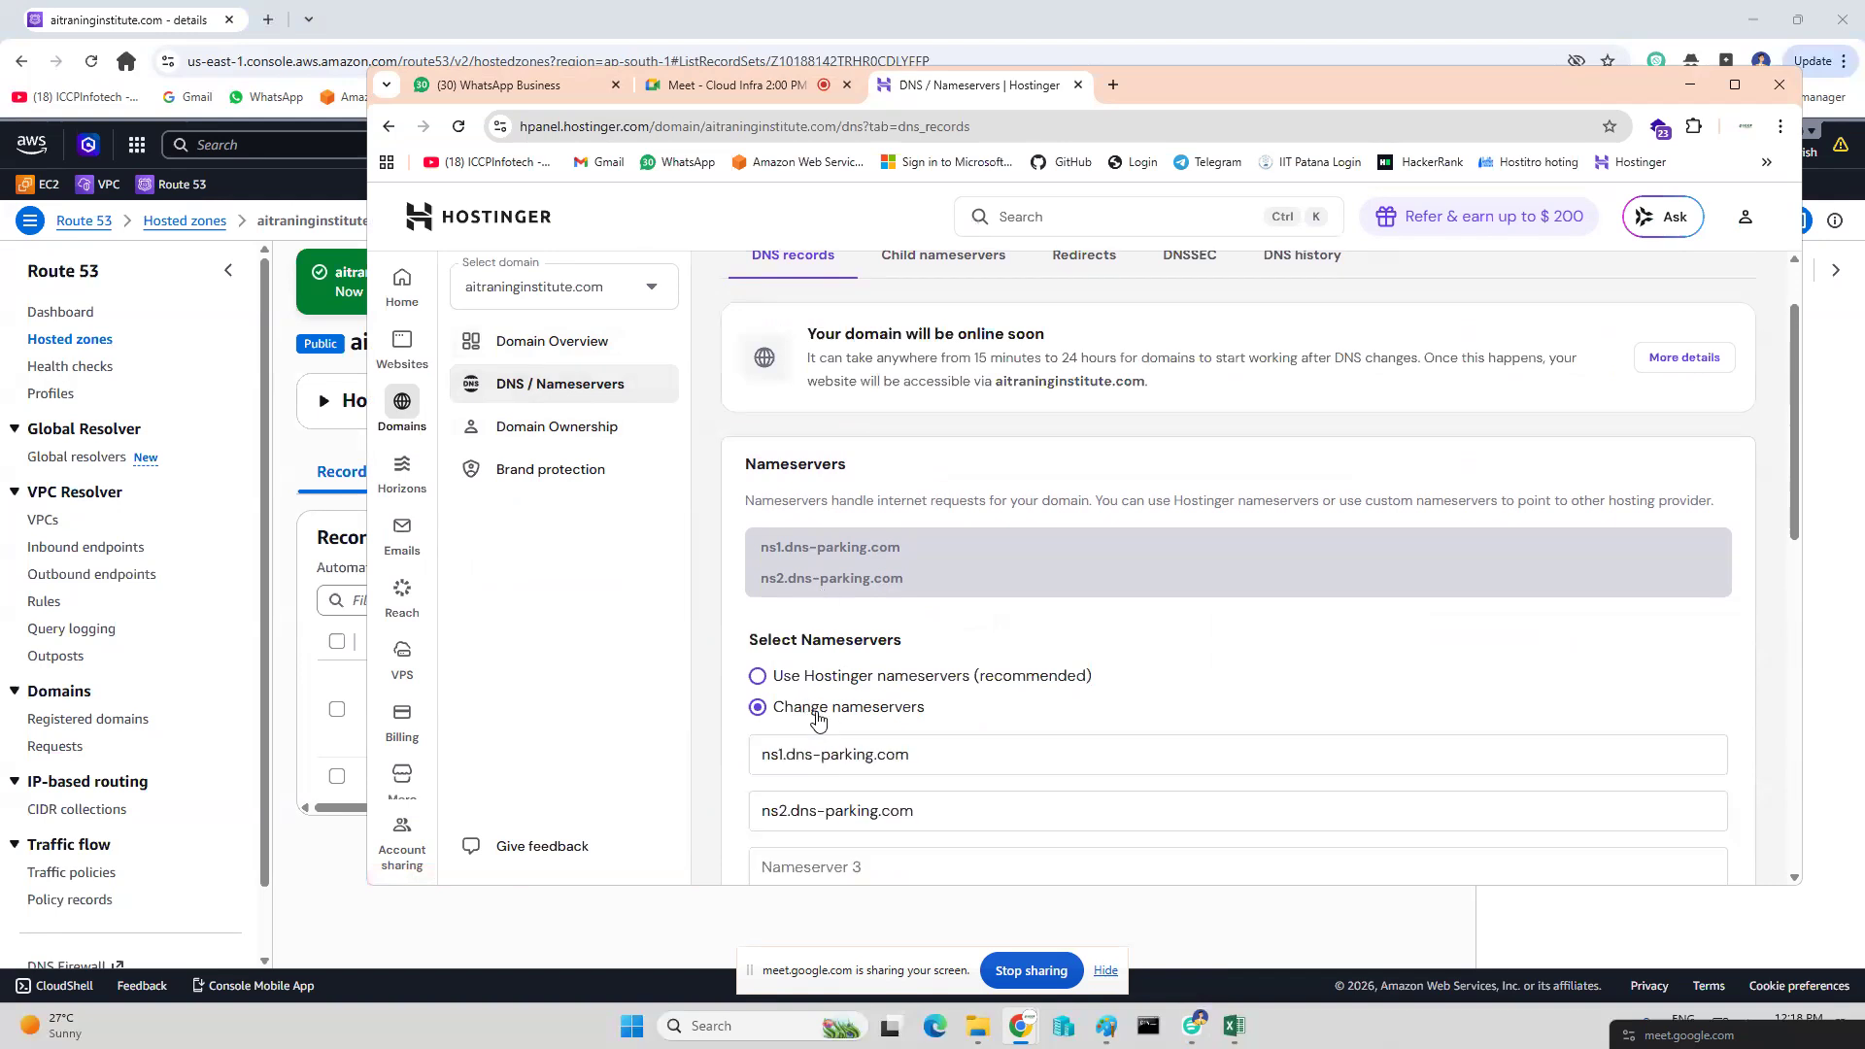
scroll(941, 643, down, 2)
triple_click(933, 560)
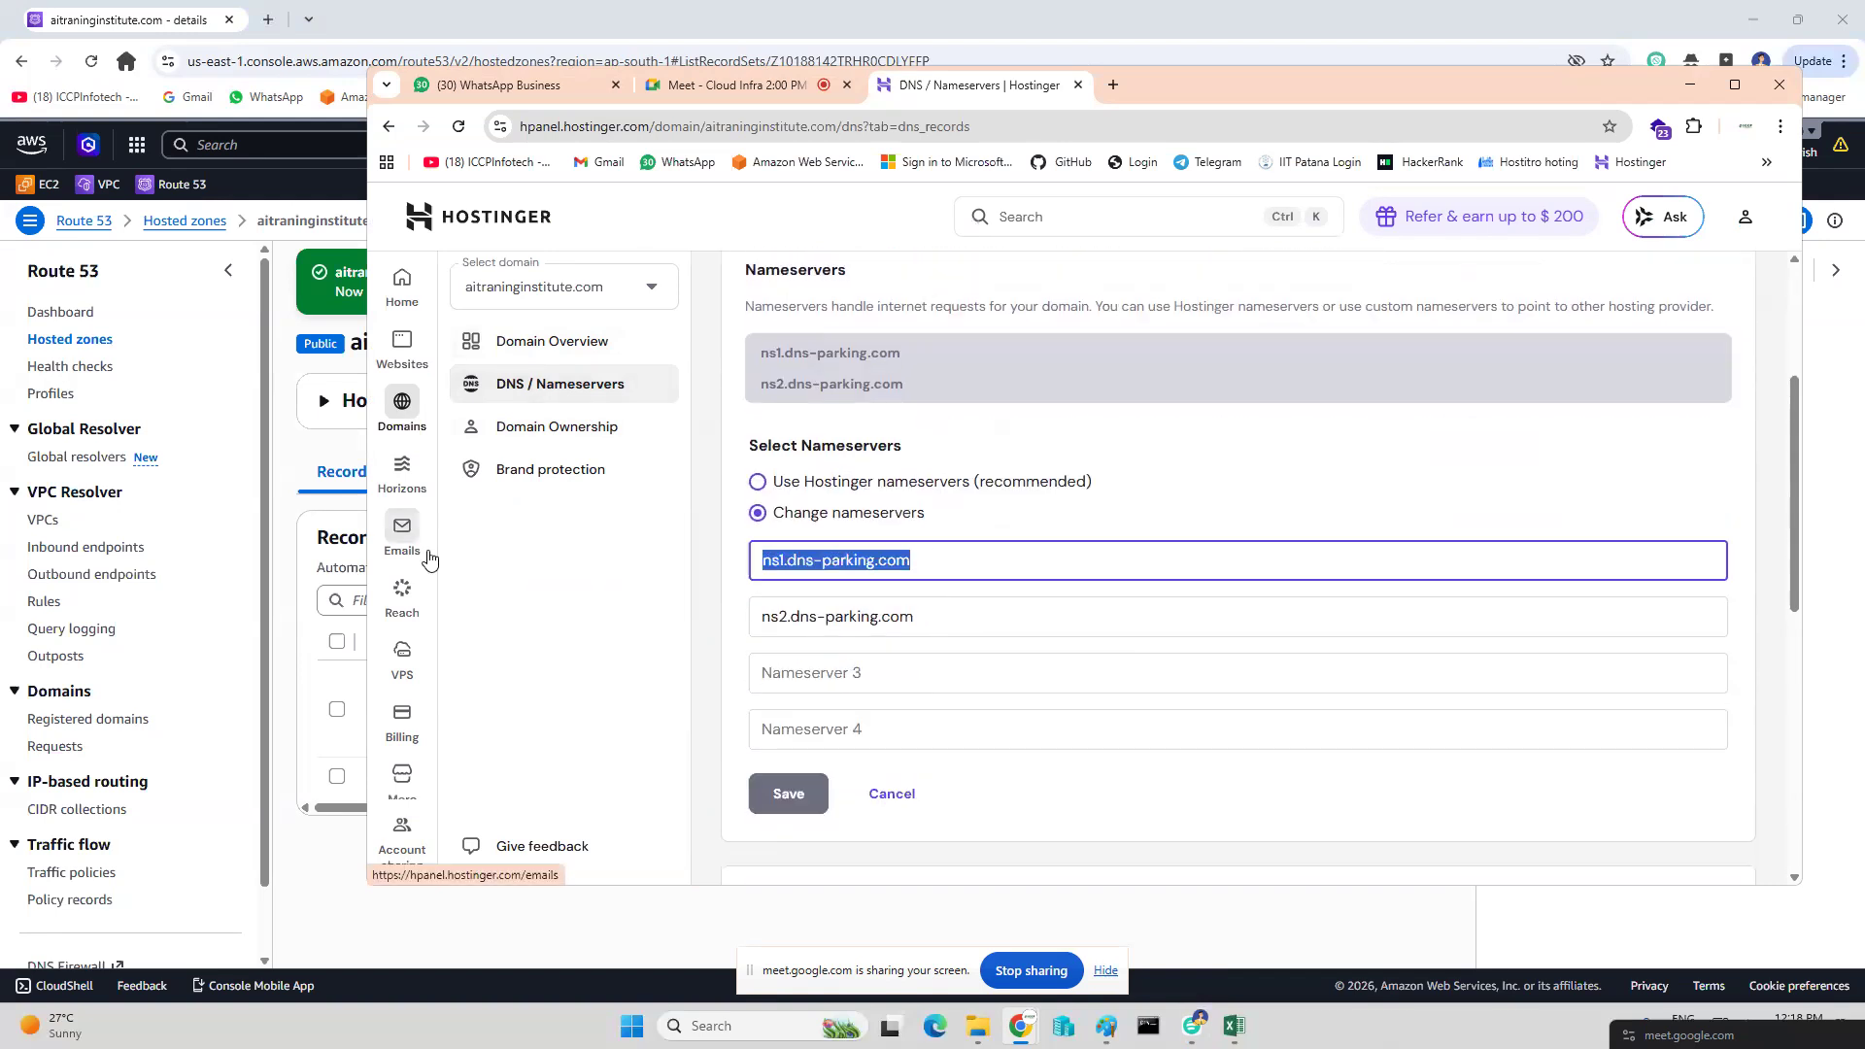
key(ctrl+v)
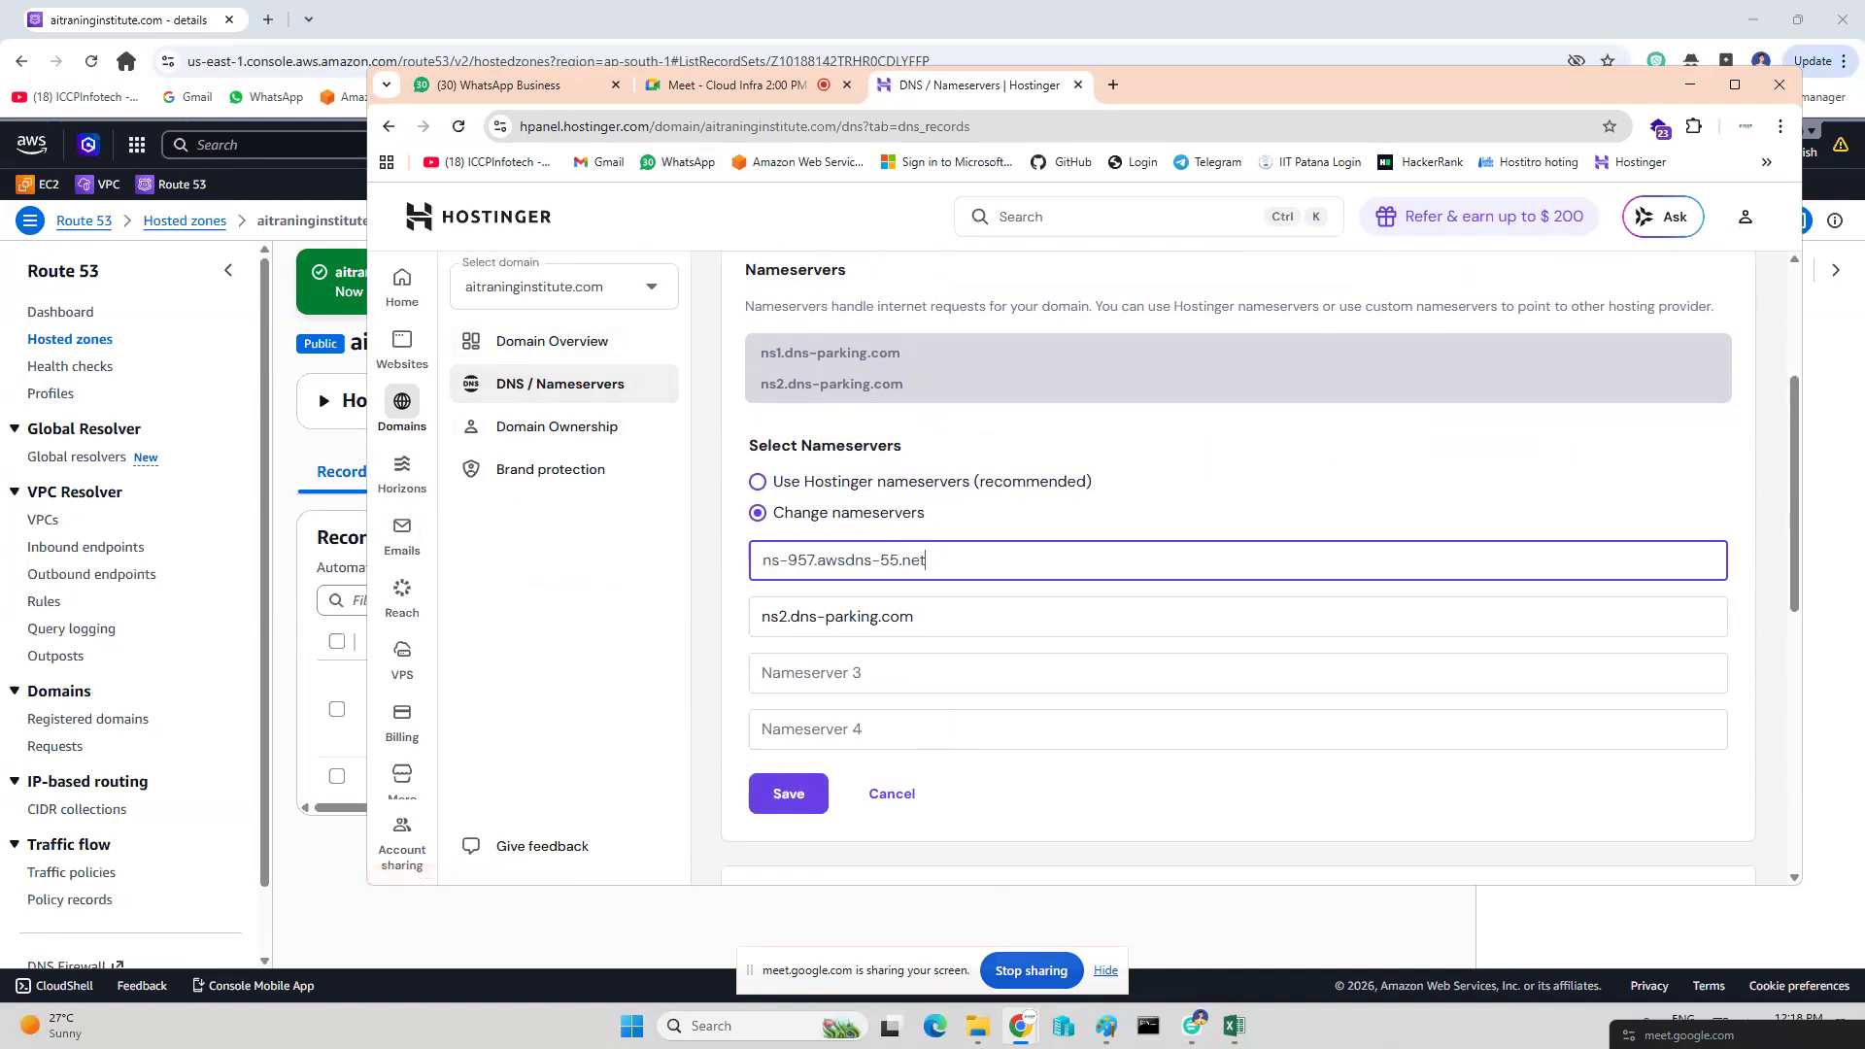
Copy ns-305.awsdns-38.com from the Route 53 NS record and enter it as the second nameserver in Hostinger.
click(1193, 1026)
drag(1161, 700, 1300, 702)
key(ctrl+c)
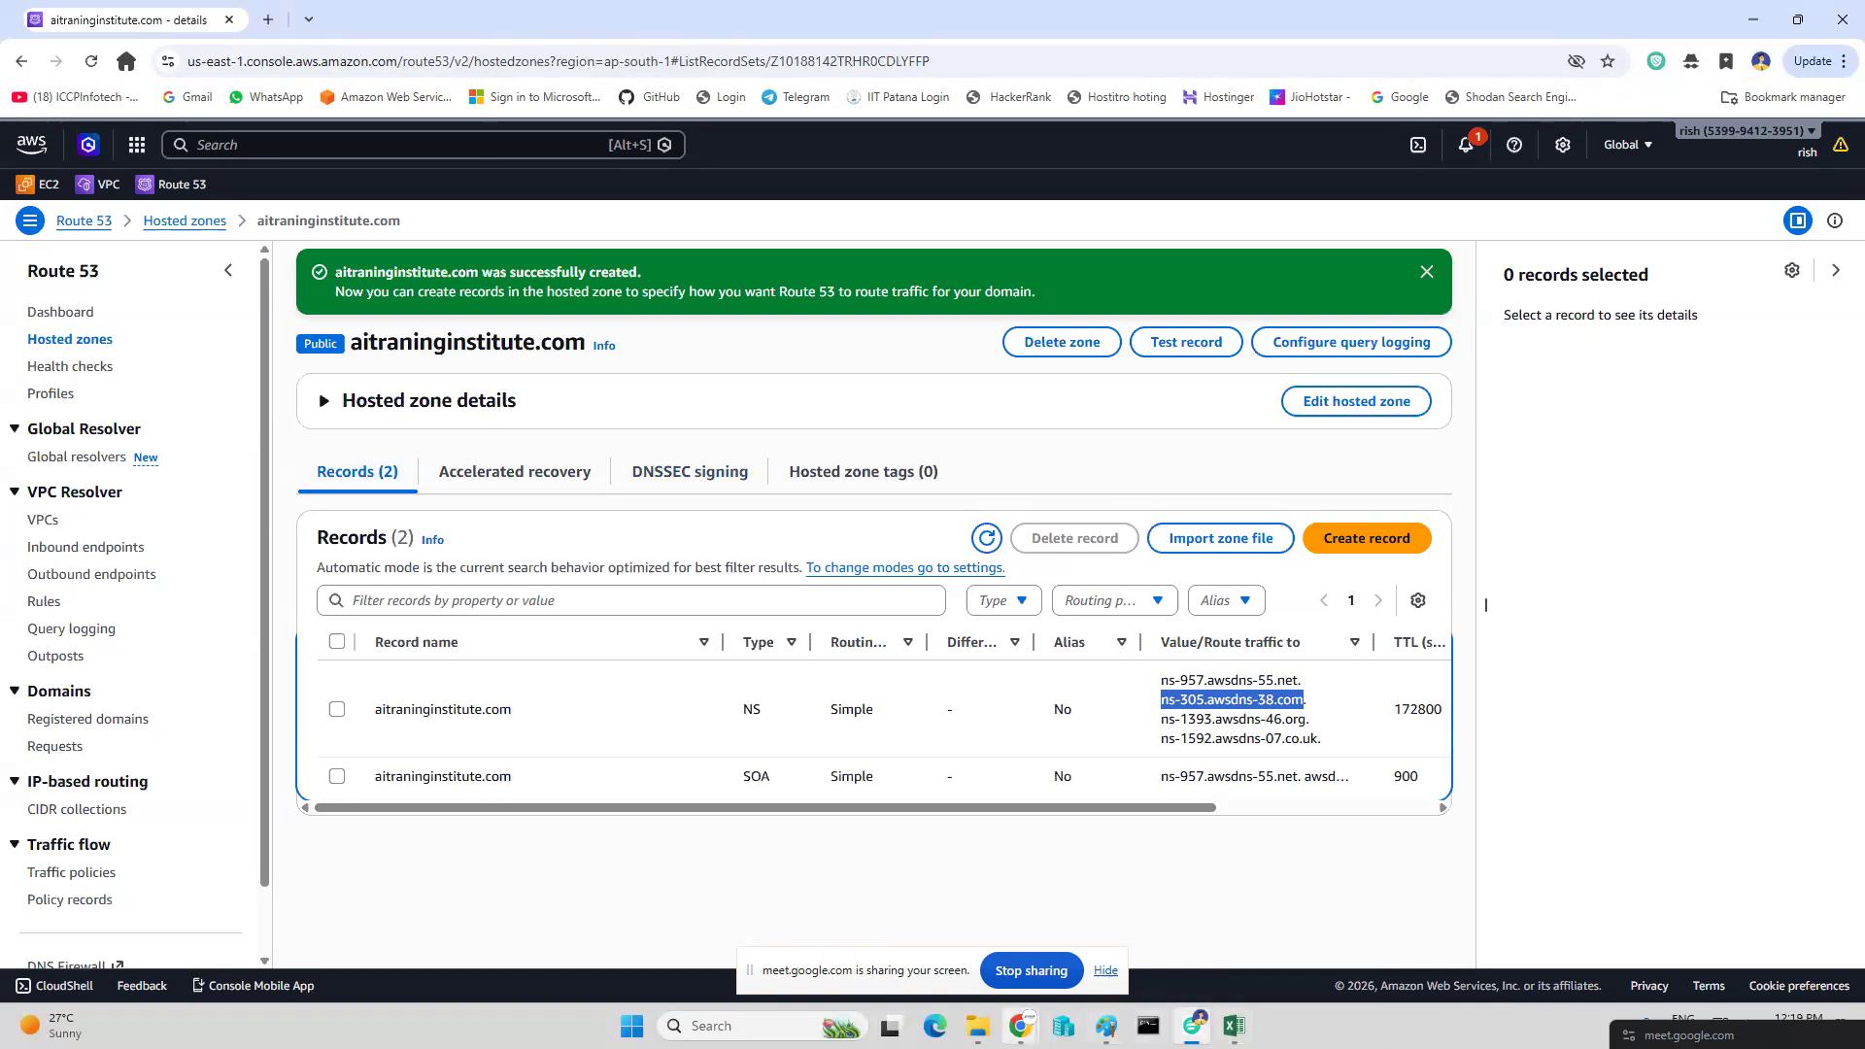
mouse_move(1021, 1026)
click(971, 913)
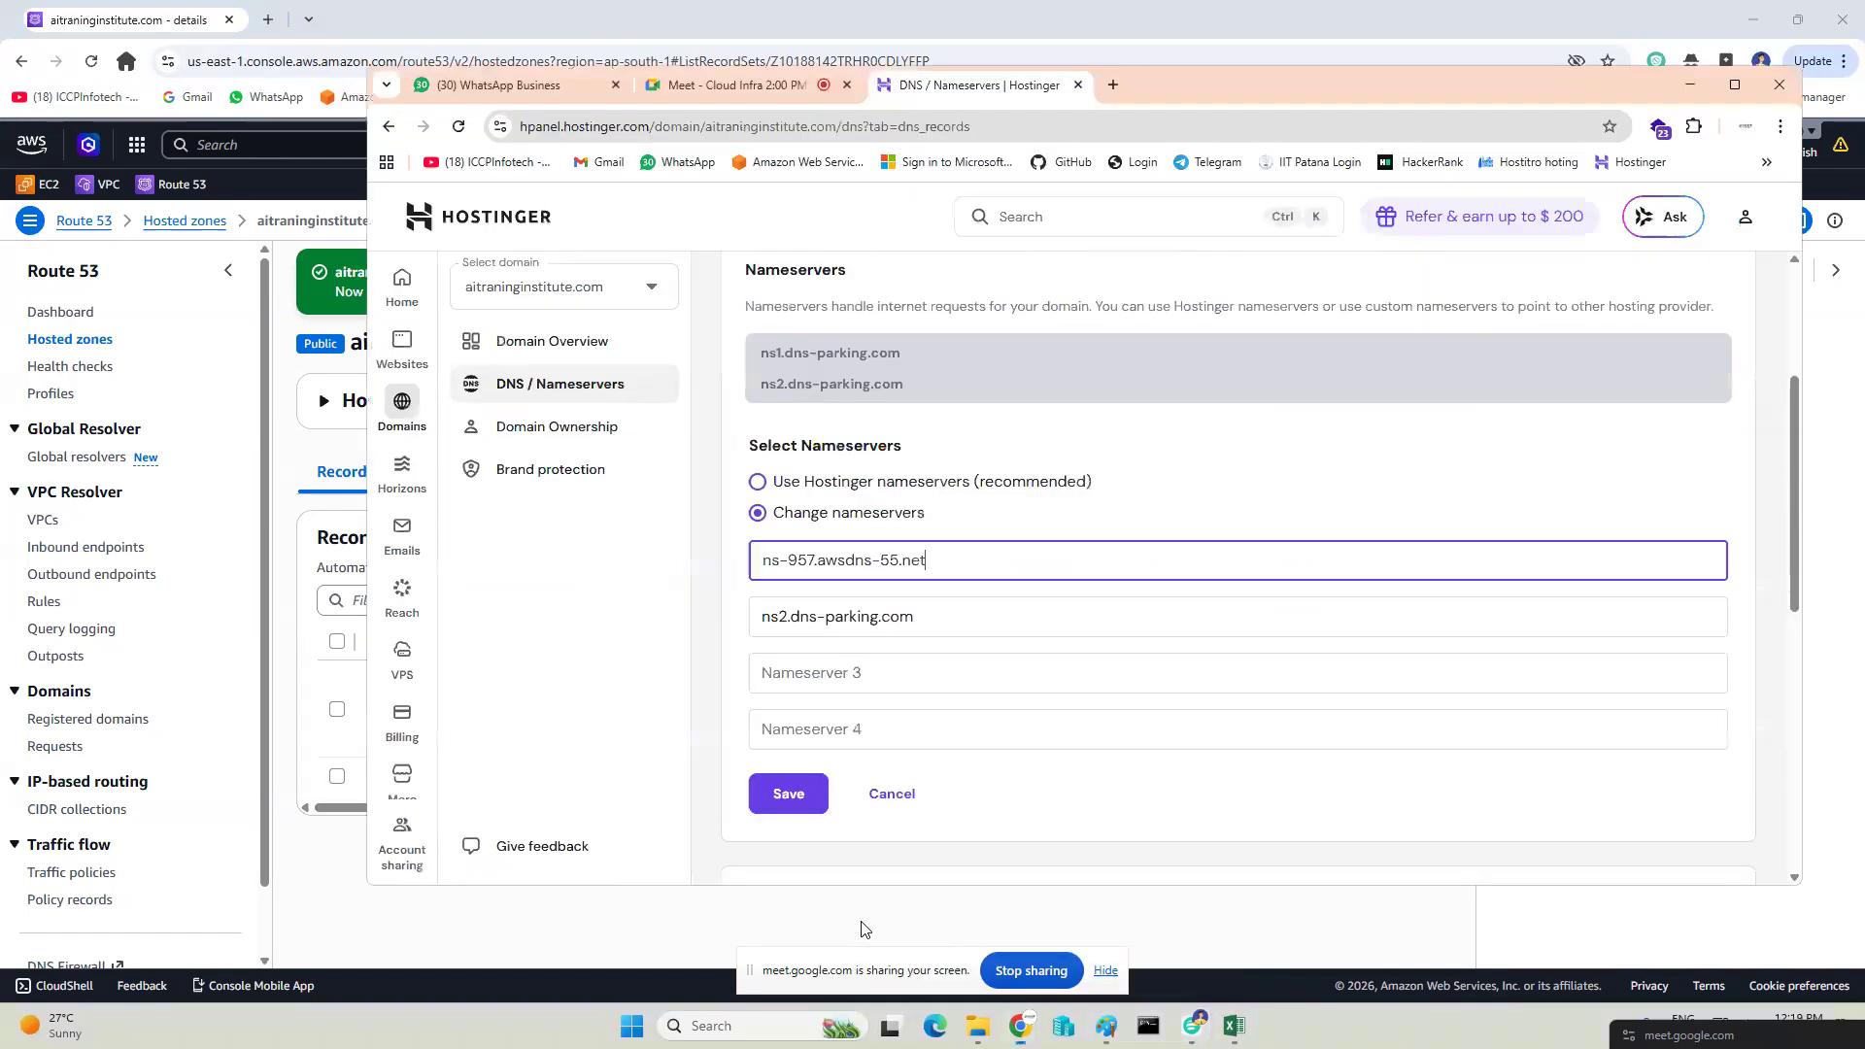
triple_click(930, 616)
key(ctrl+v)
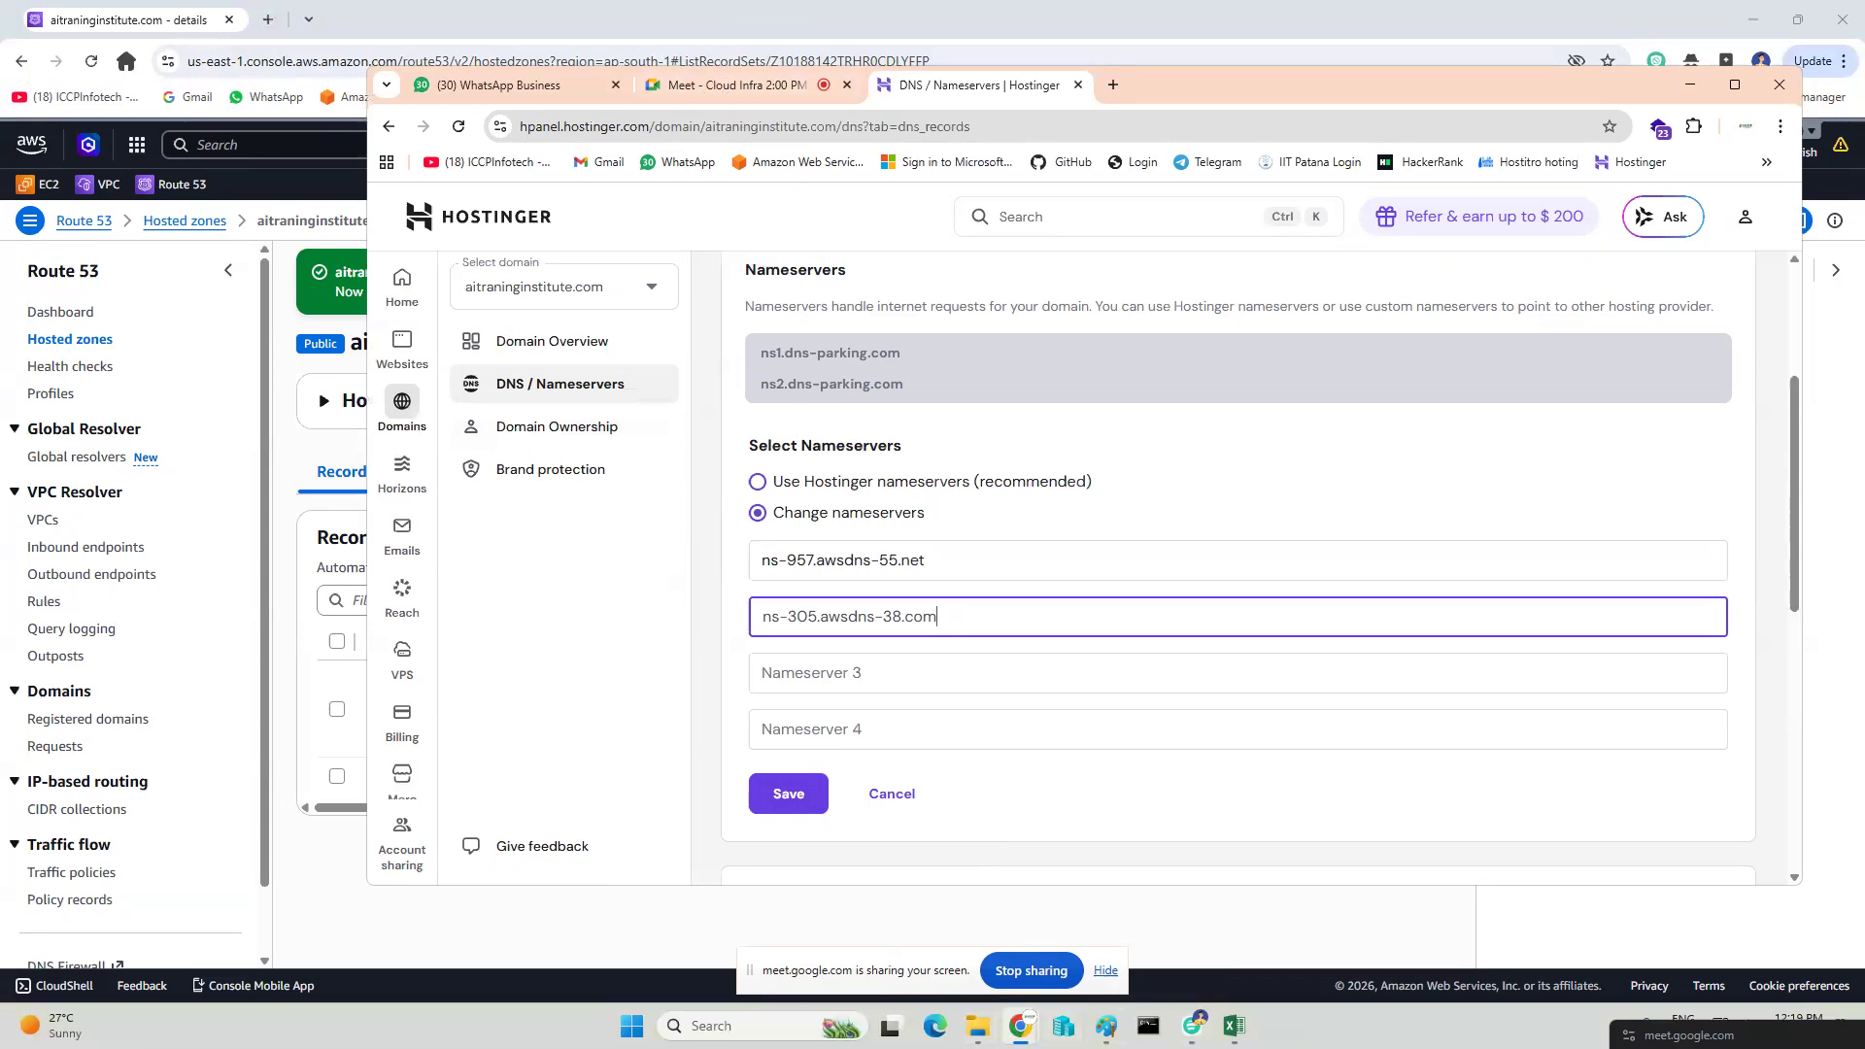
Copy ns-1393.awsdns-46.org from the Route 53 NS record and enter it as Nameserver 3 in Hostinger.
mouse_move(1193, 1026)
click(1192, 957)
drag(1162, 727, 1291, 715)
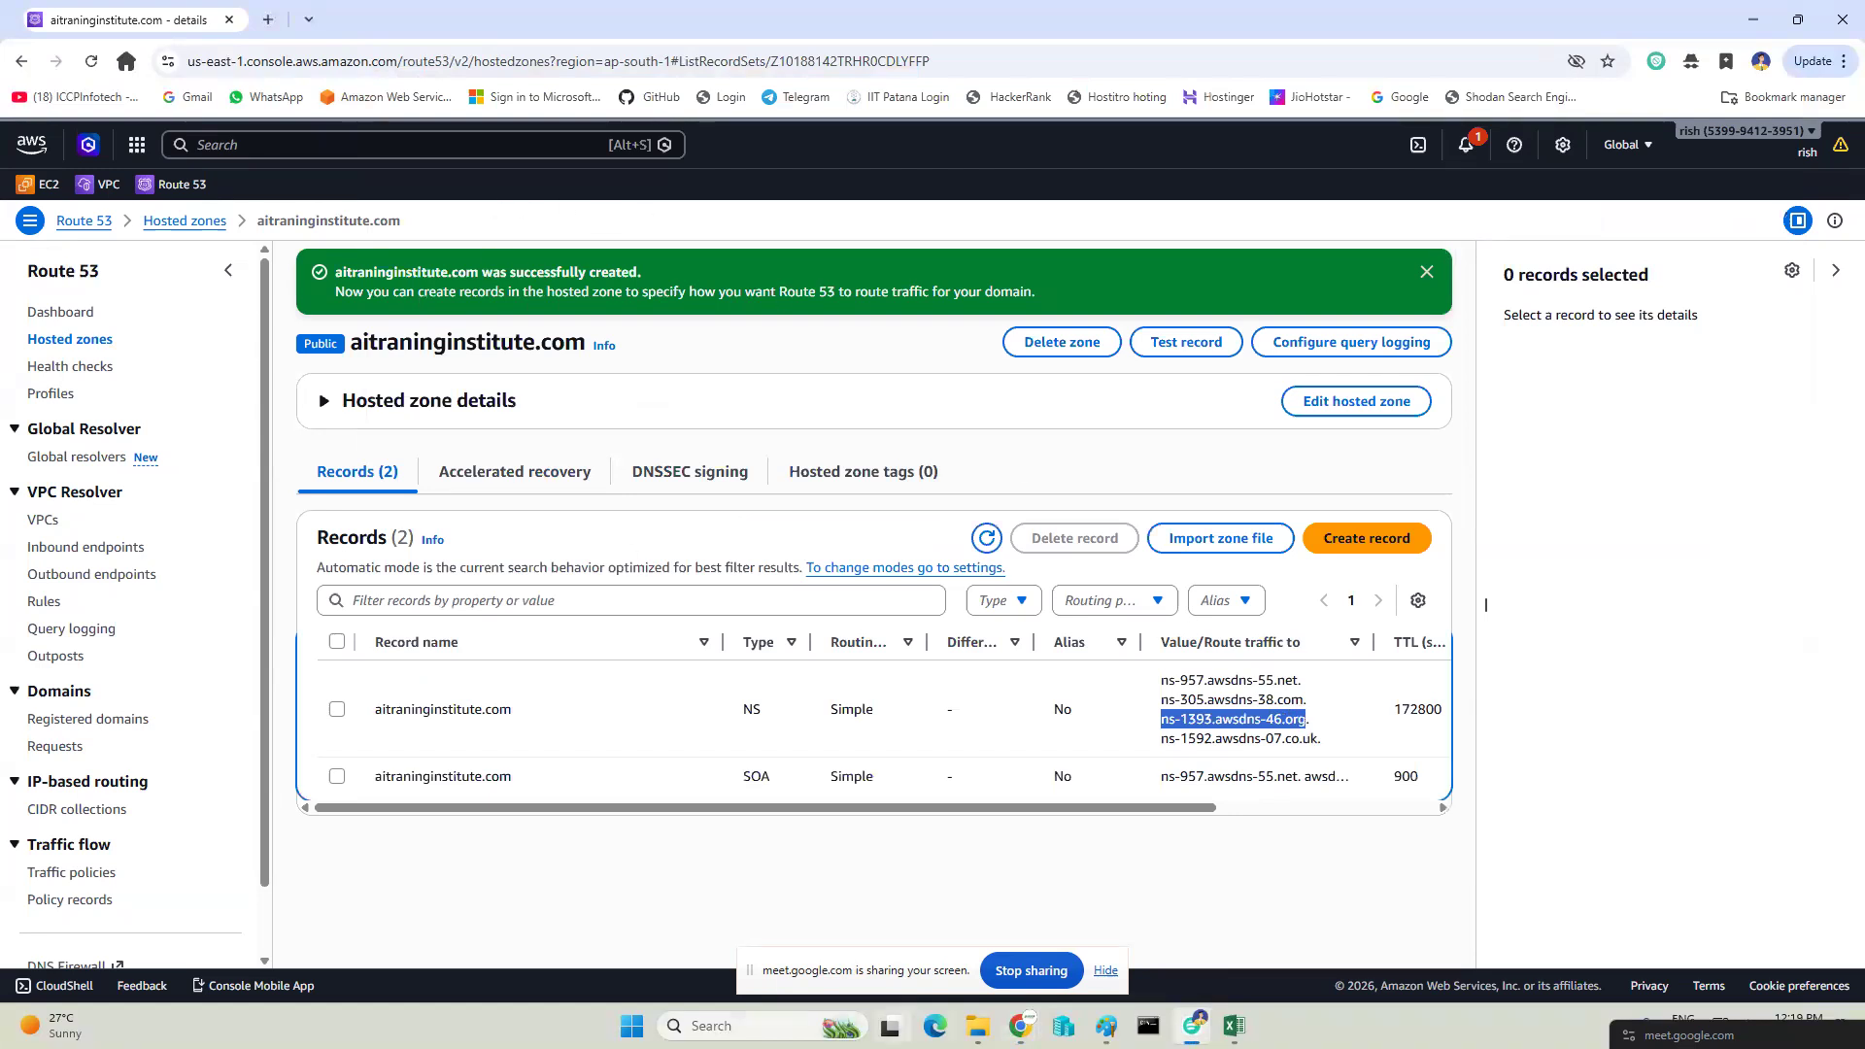
mouse_move(1105, 1026)
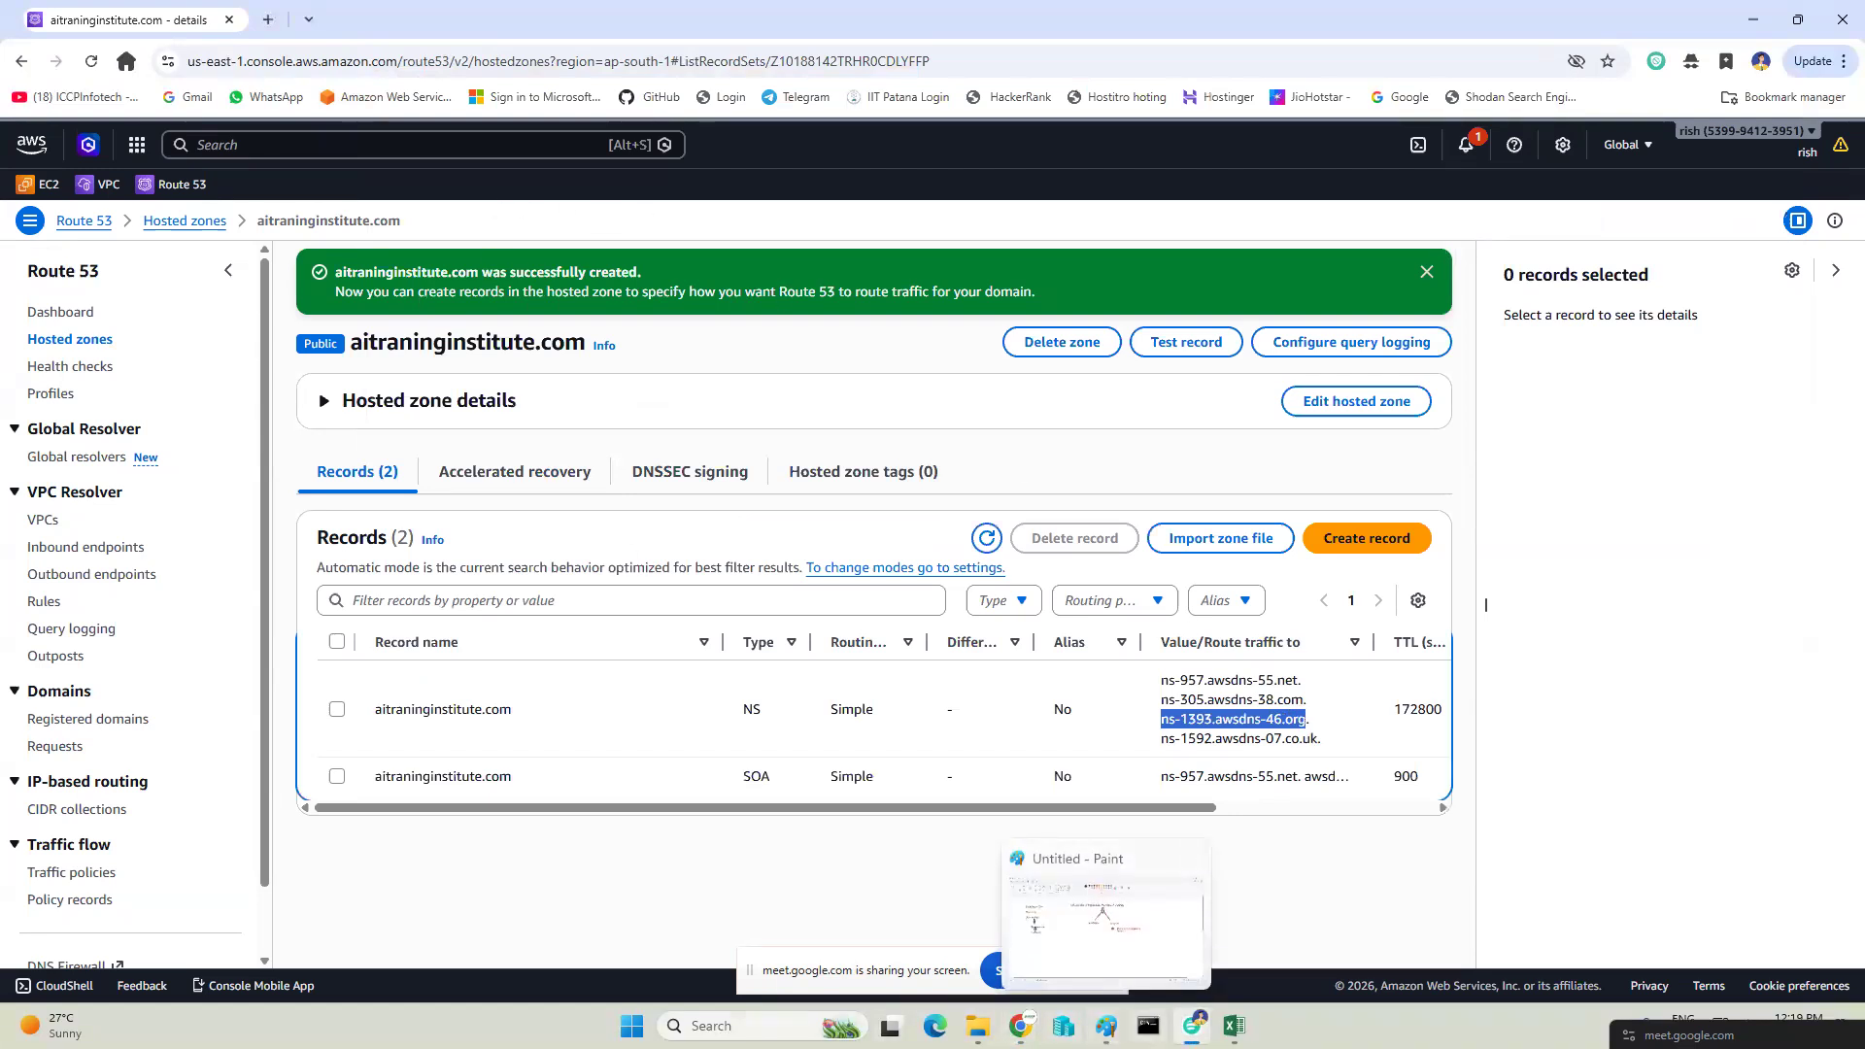
mouse_move(1021, 1026)
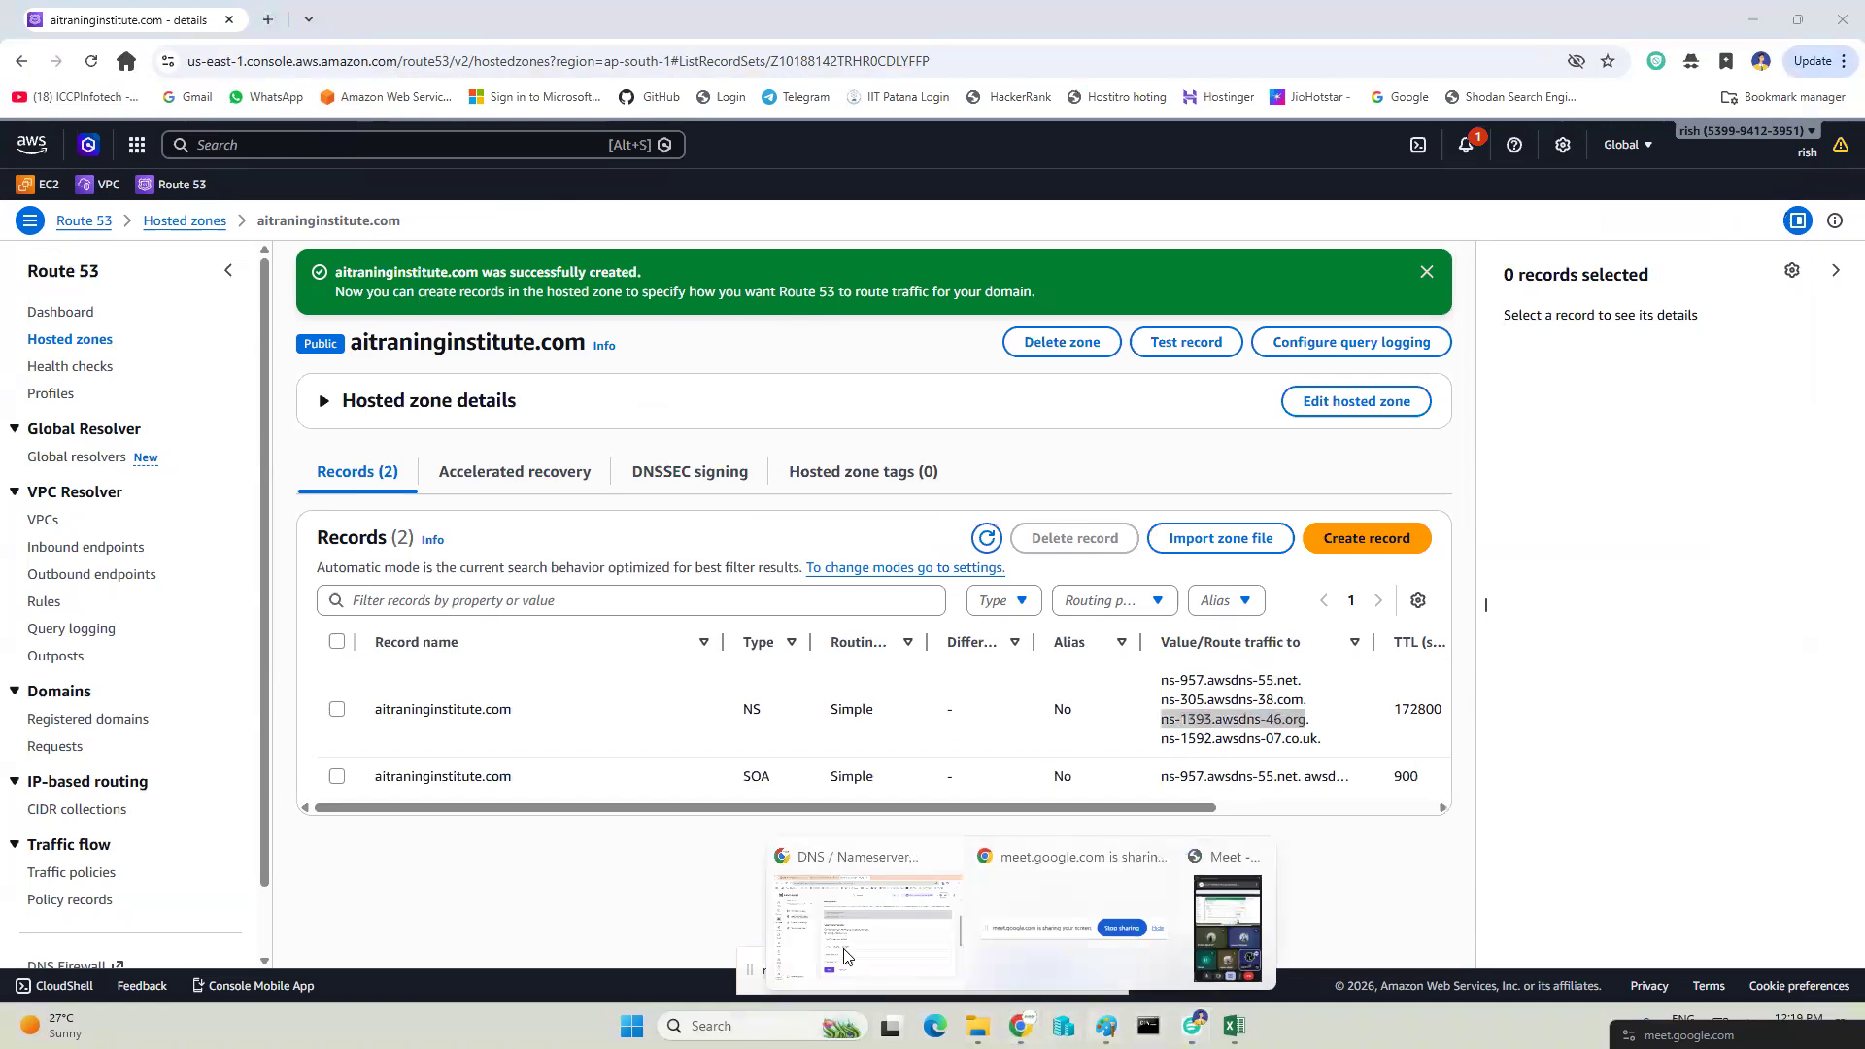
click(850, 933)
click(902, 679)
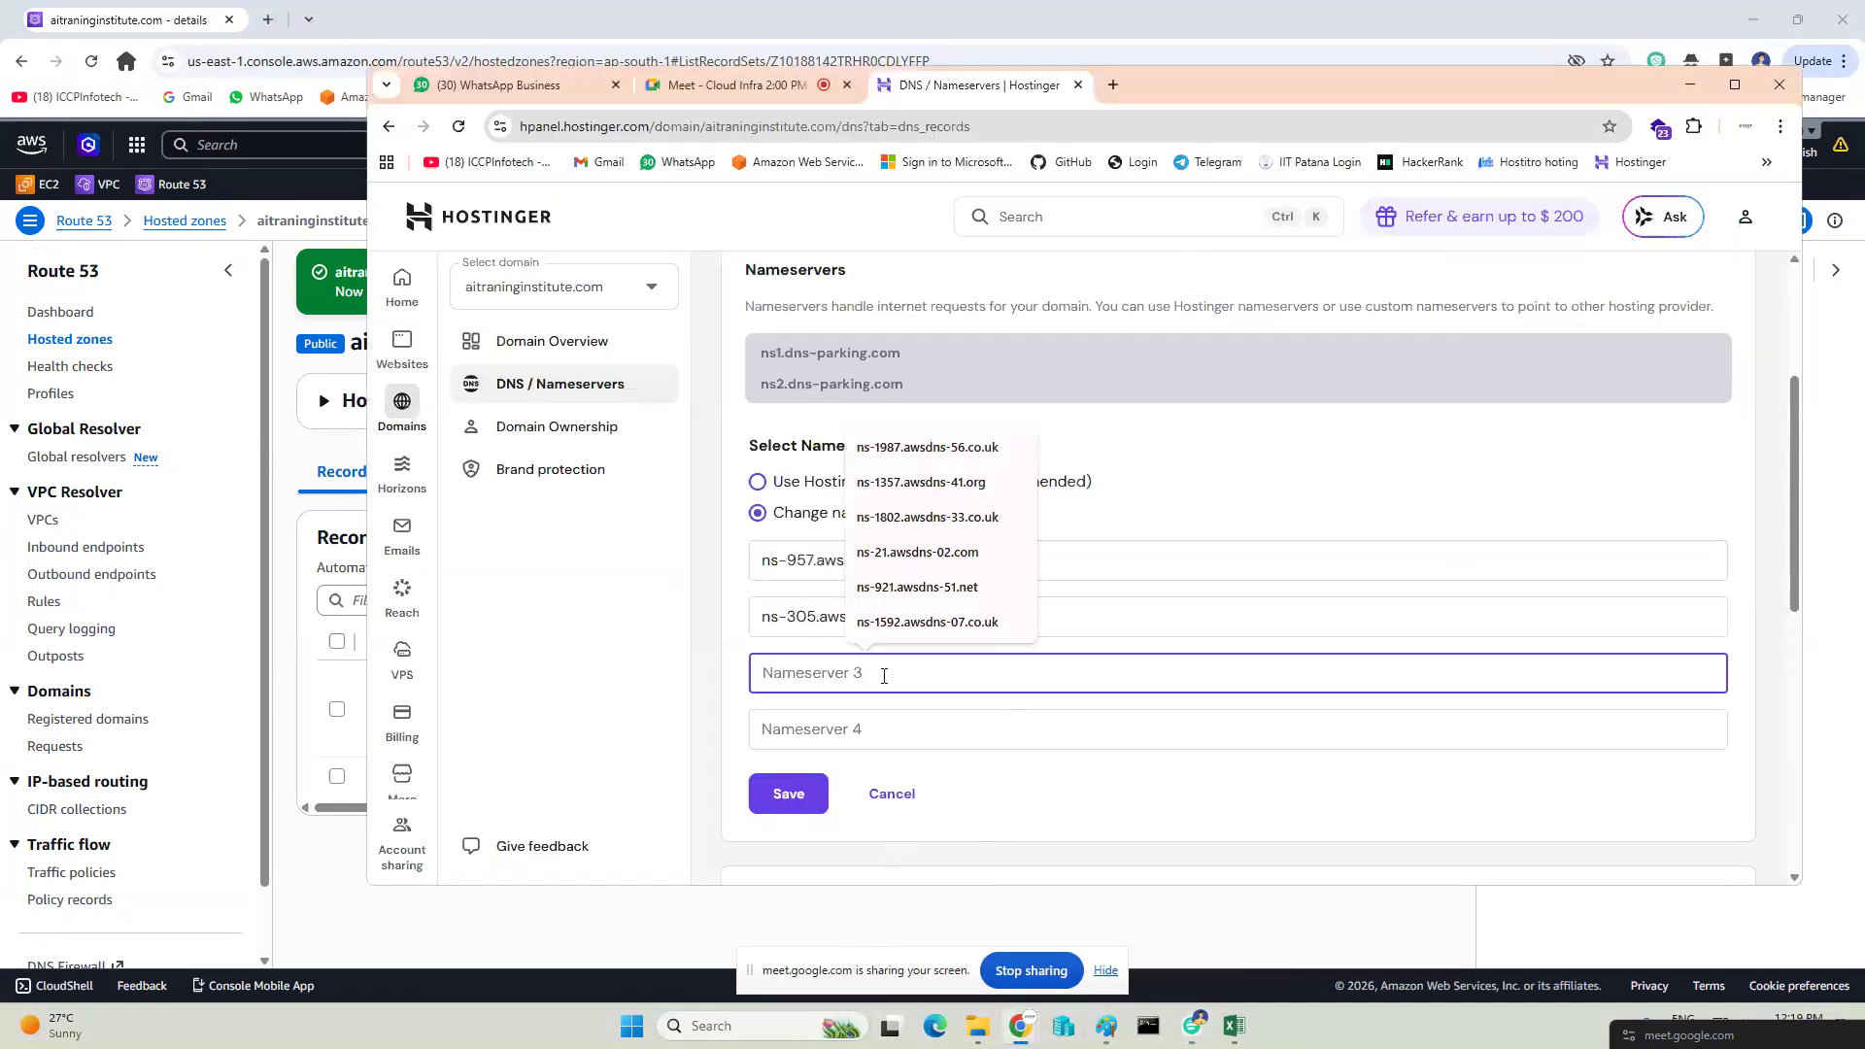
key(ctrl+v)
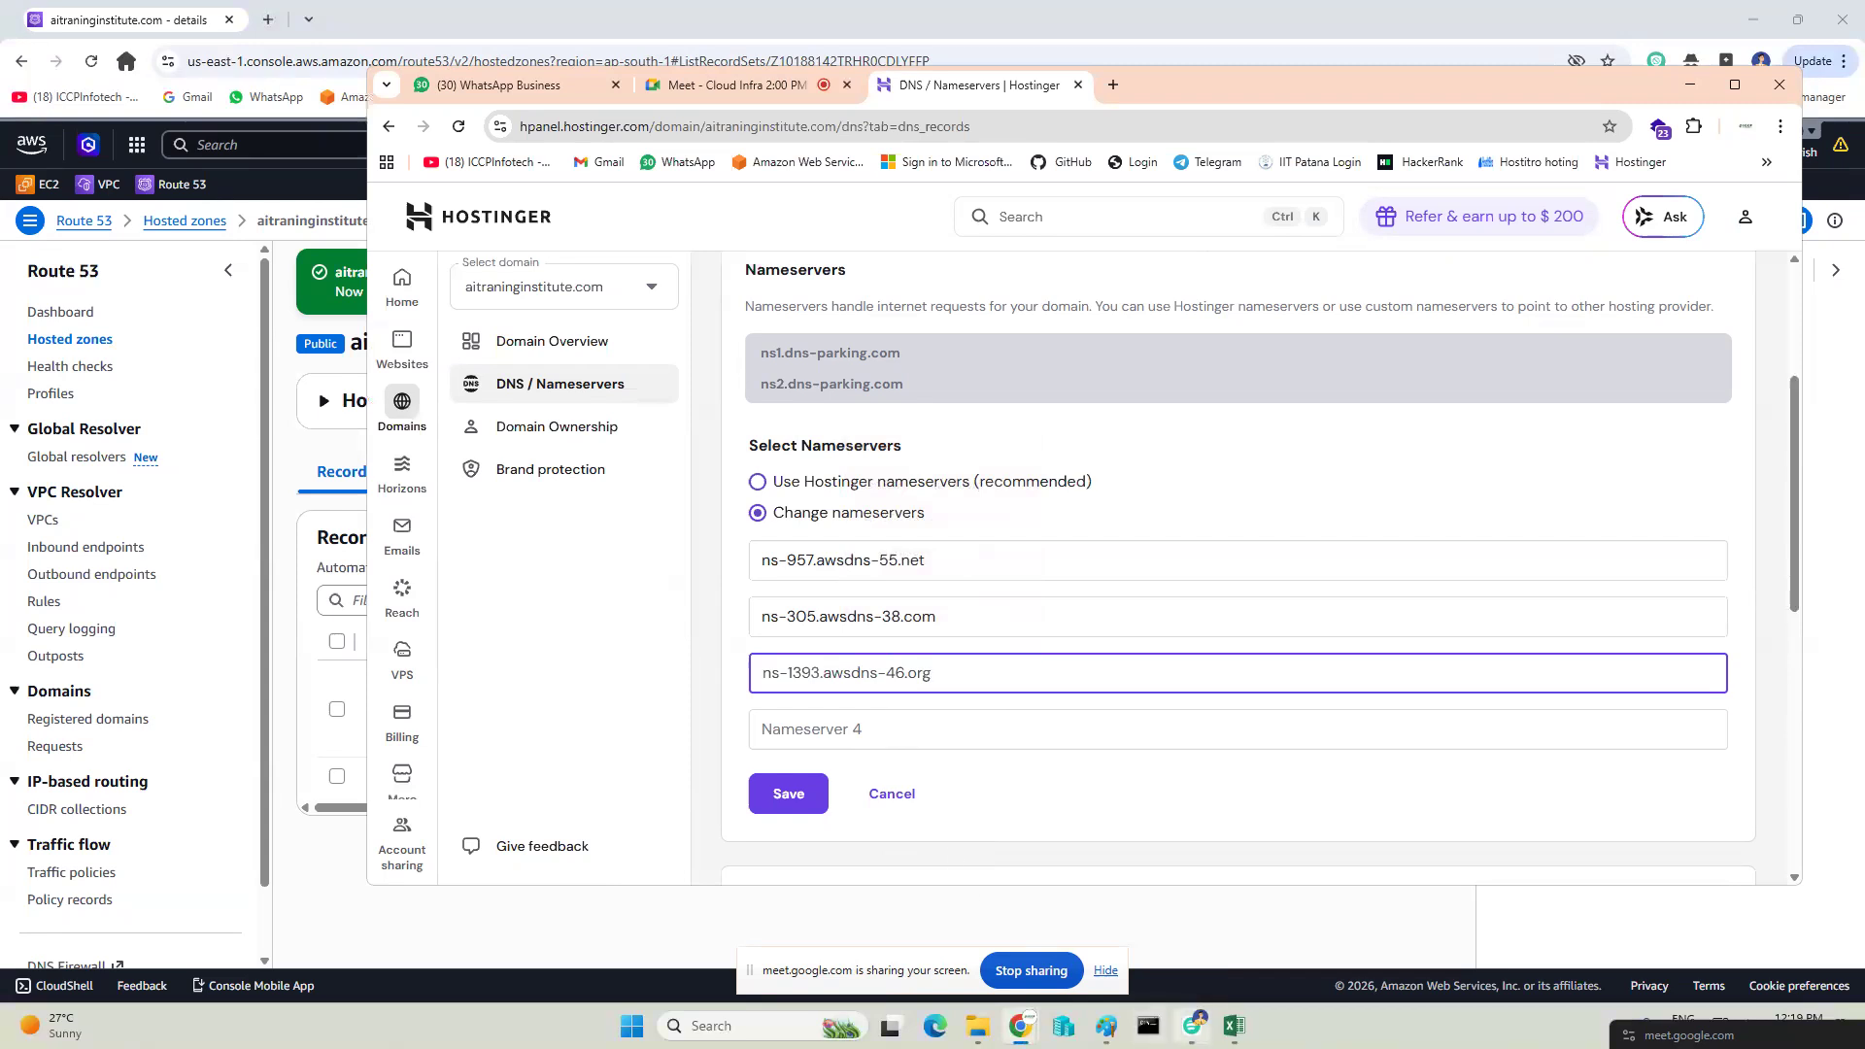
Copy ns-1592.awsdns-07.co.uk from the Route 53 NS record and enter it as Nameserver 4 in Hostinger.
mouse_move(1234, 1026)
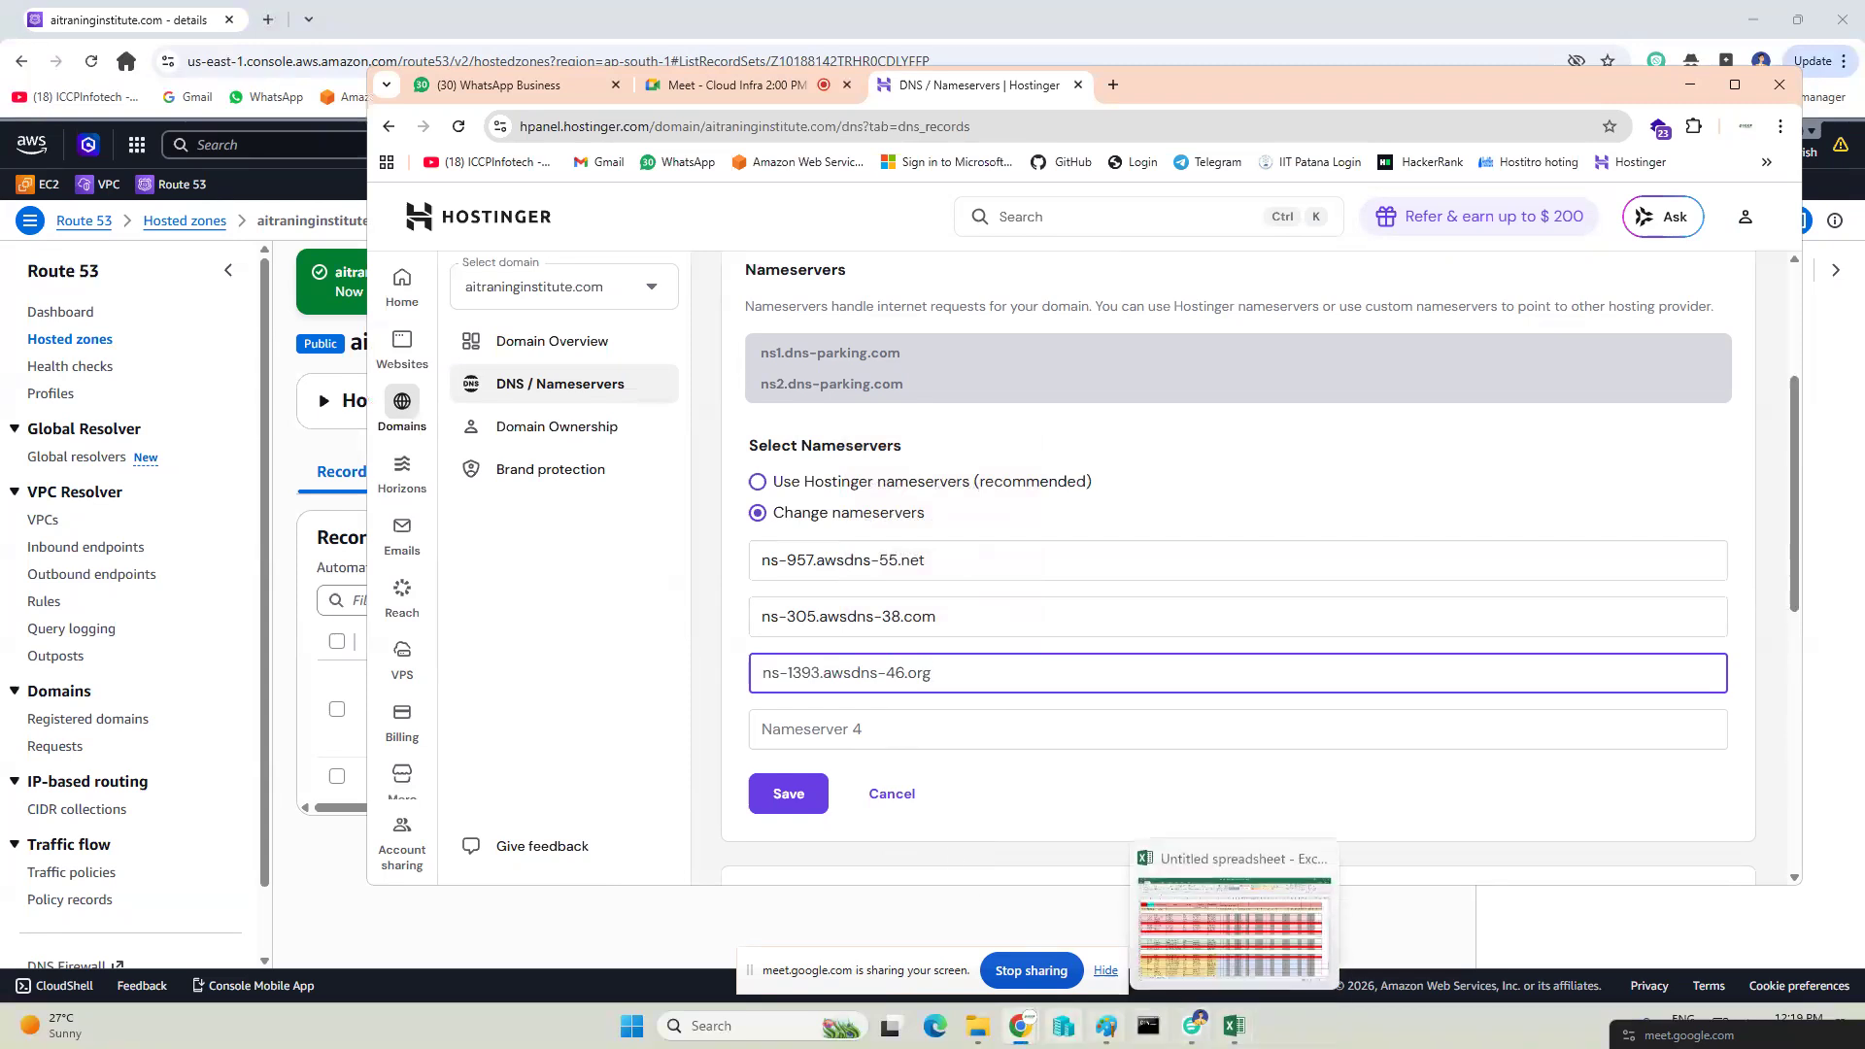
mouse_move(1020, 1026)
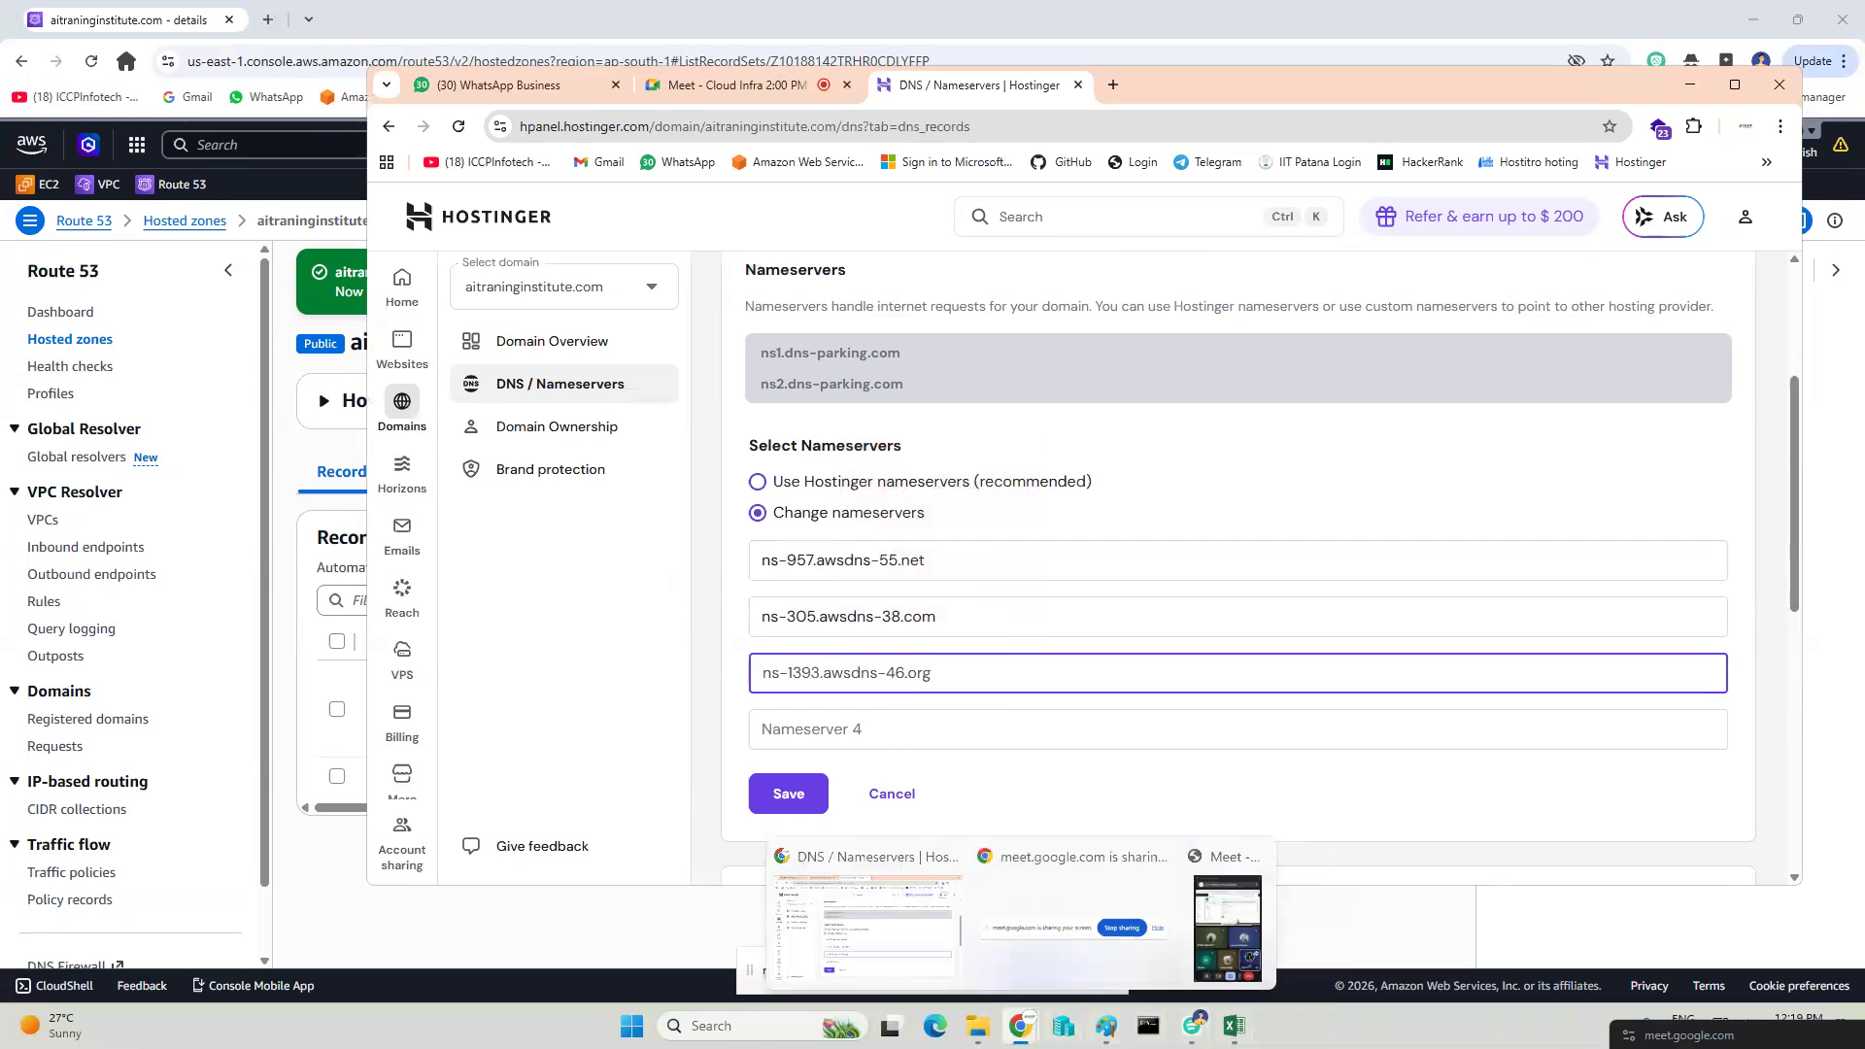
click(1194, 1026)
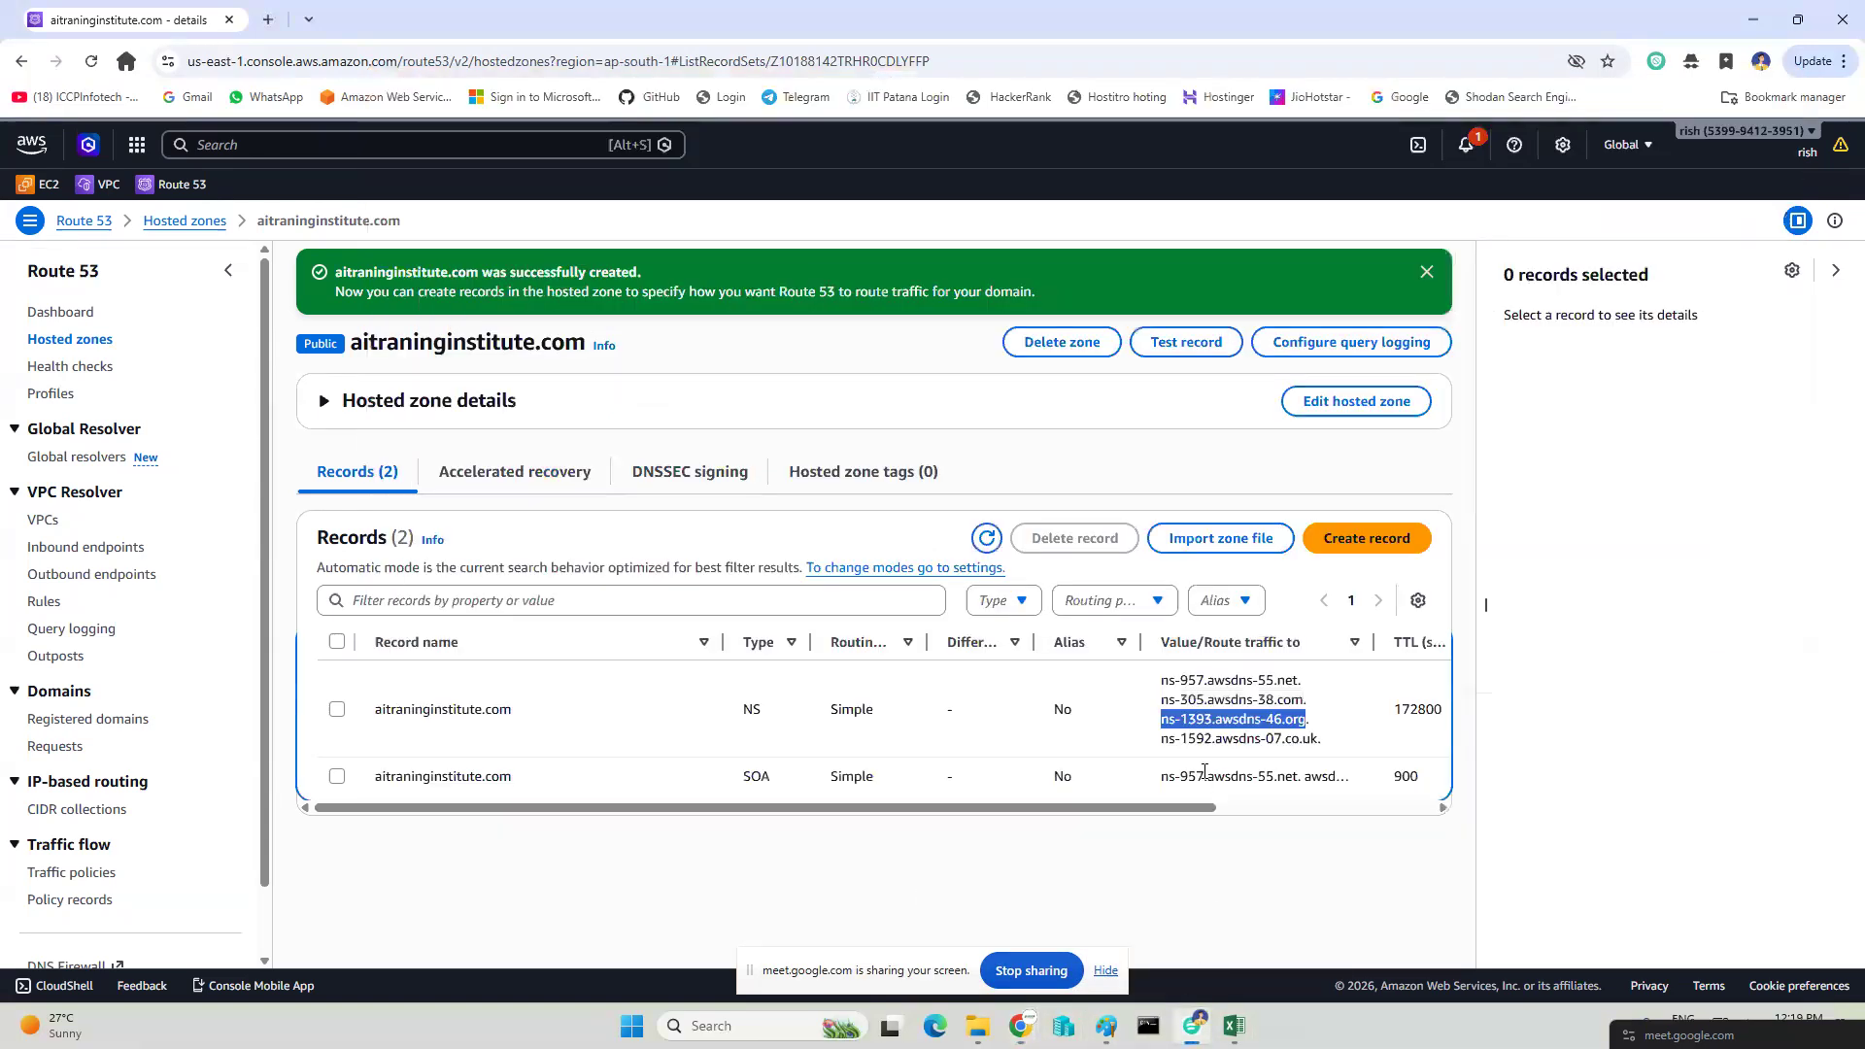
drag(1163, 748, 1317, 767)
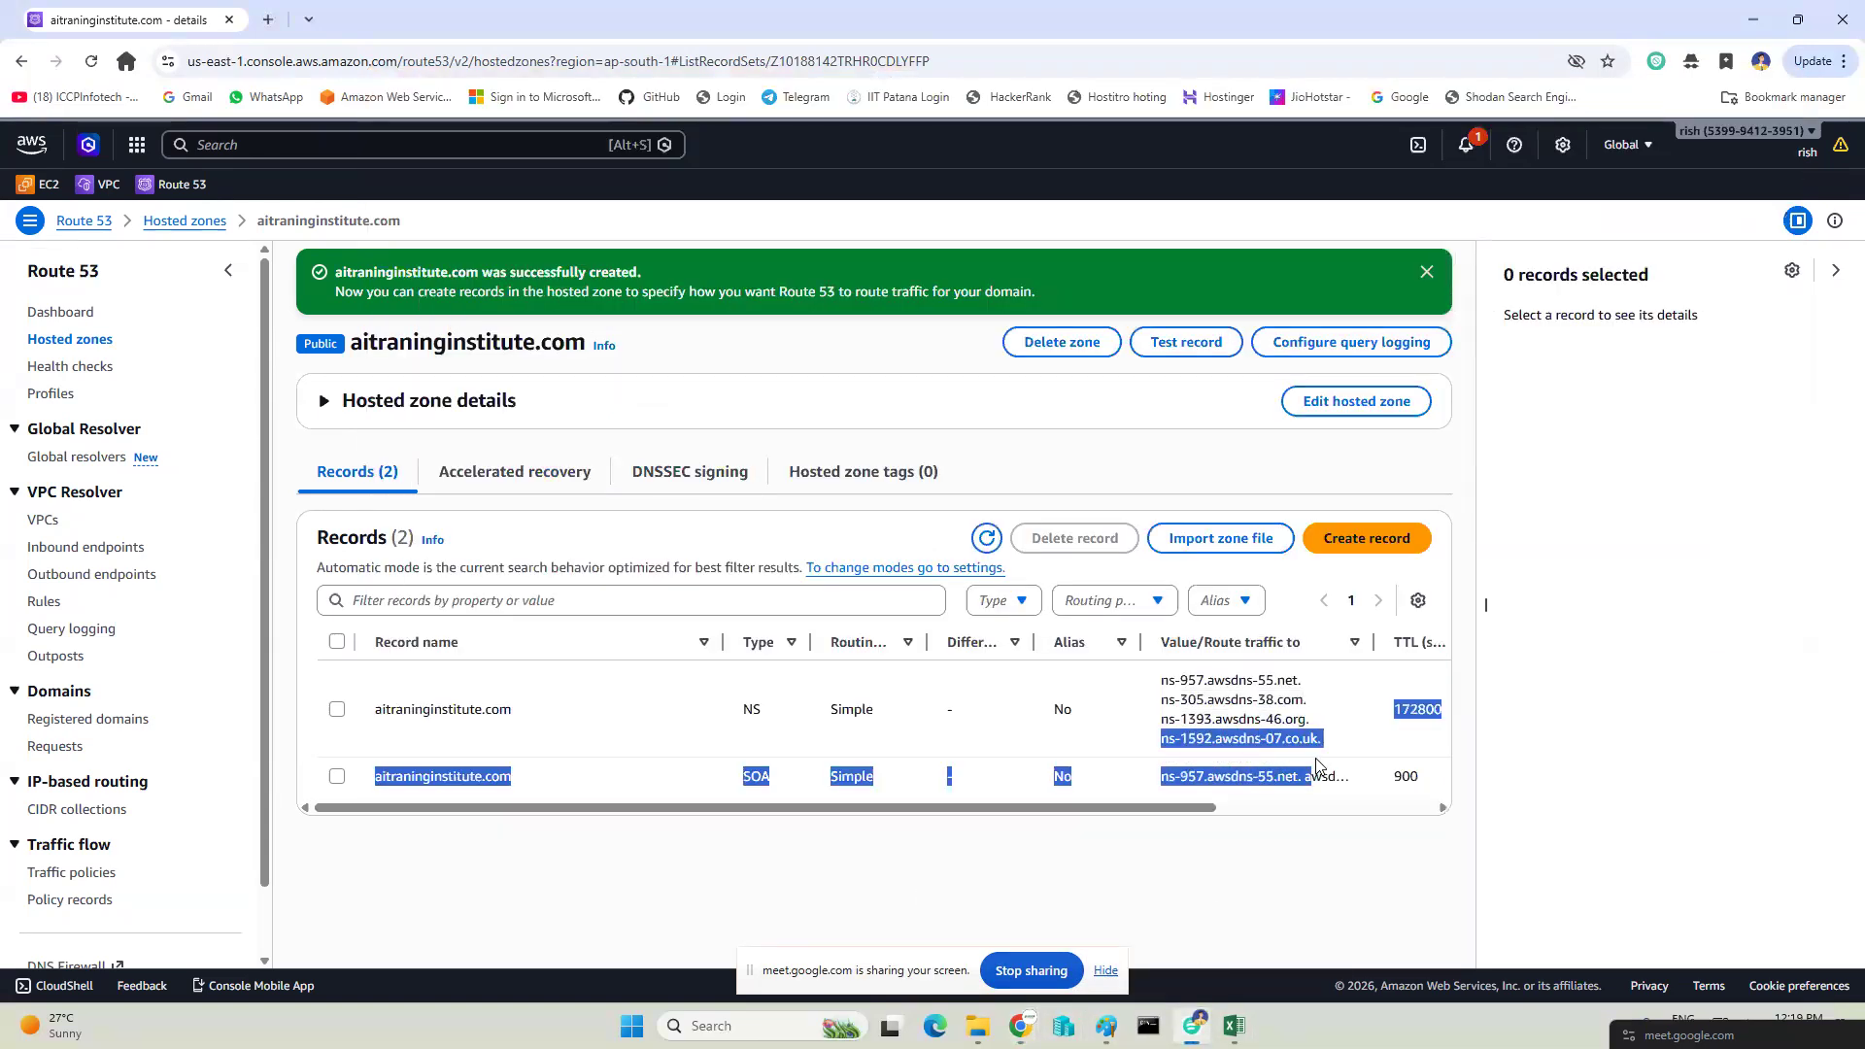
click(1310, 746)
drag(1163, 742, 1313, 741)
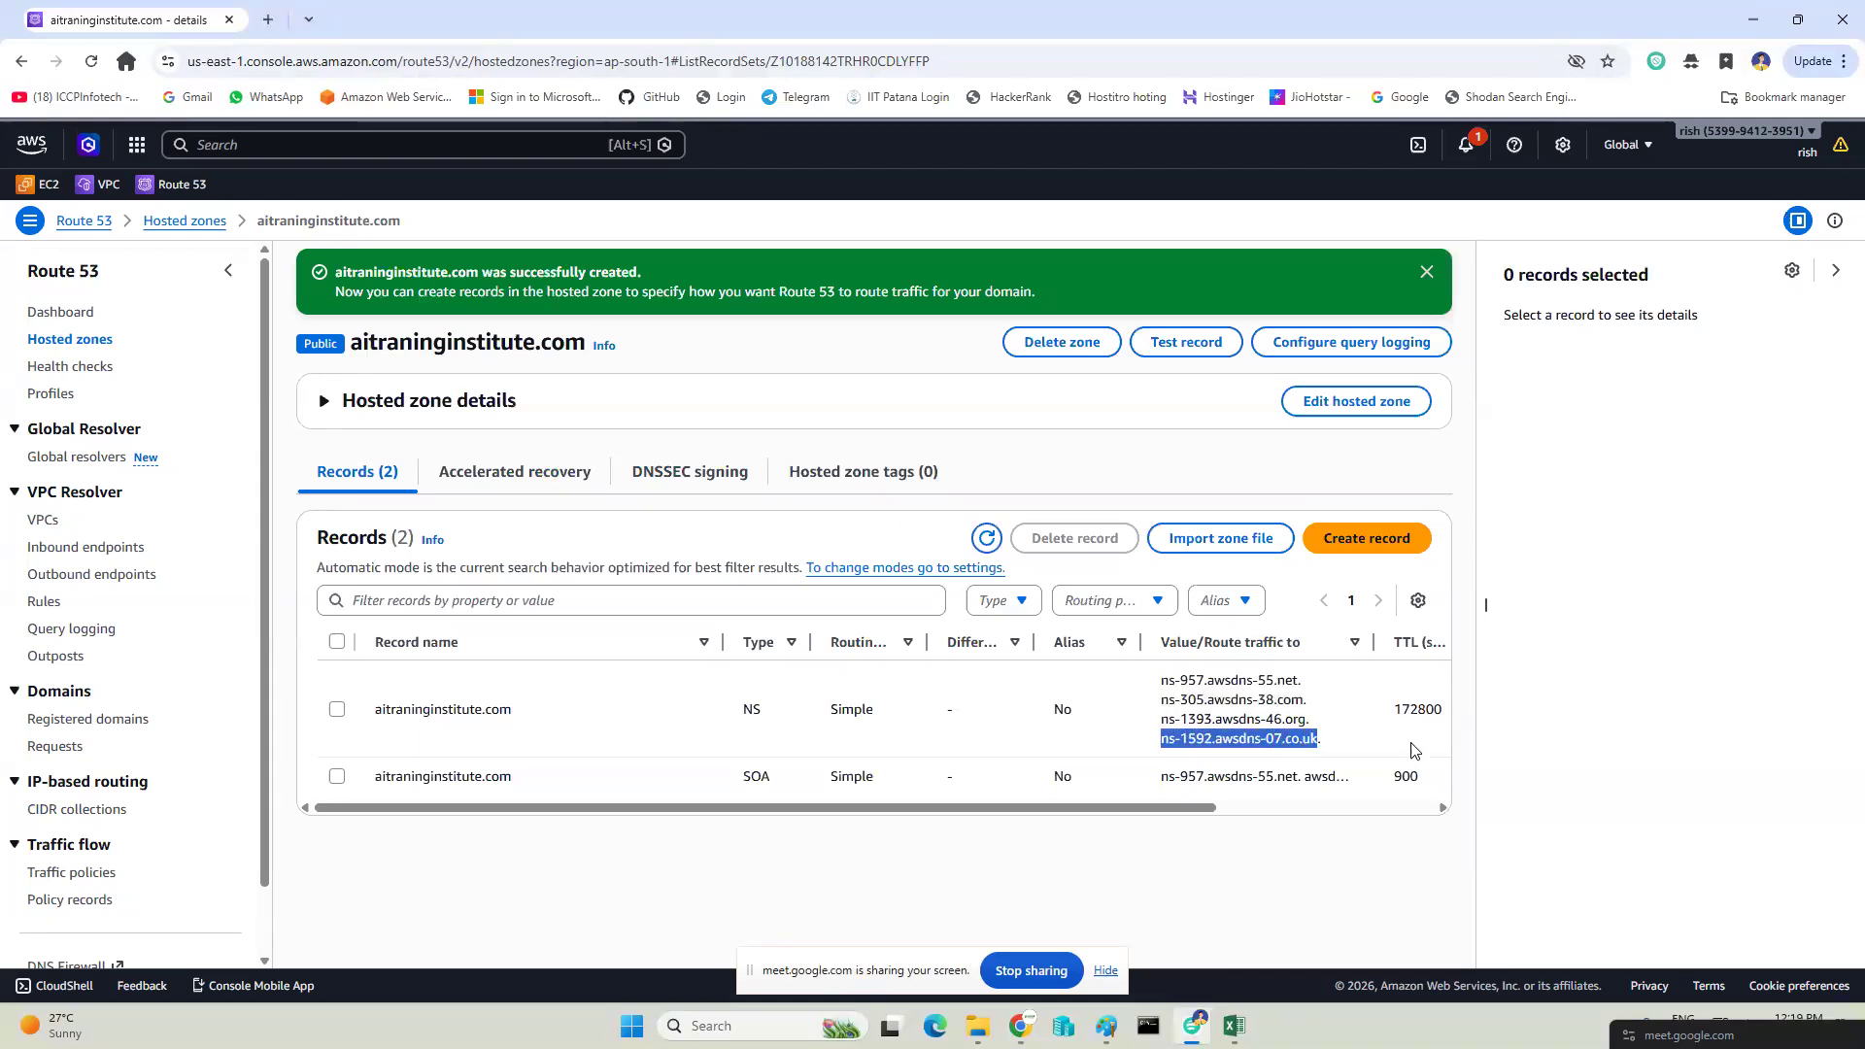
key(ctrl+c)
mouse_move(1020, 1026)
click(896, 925)
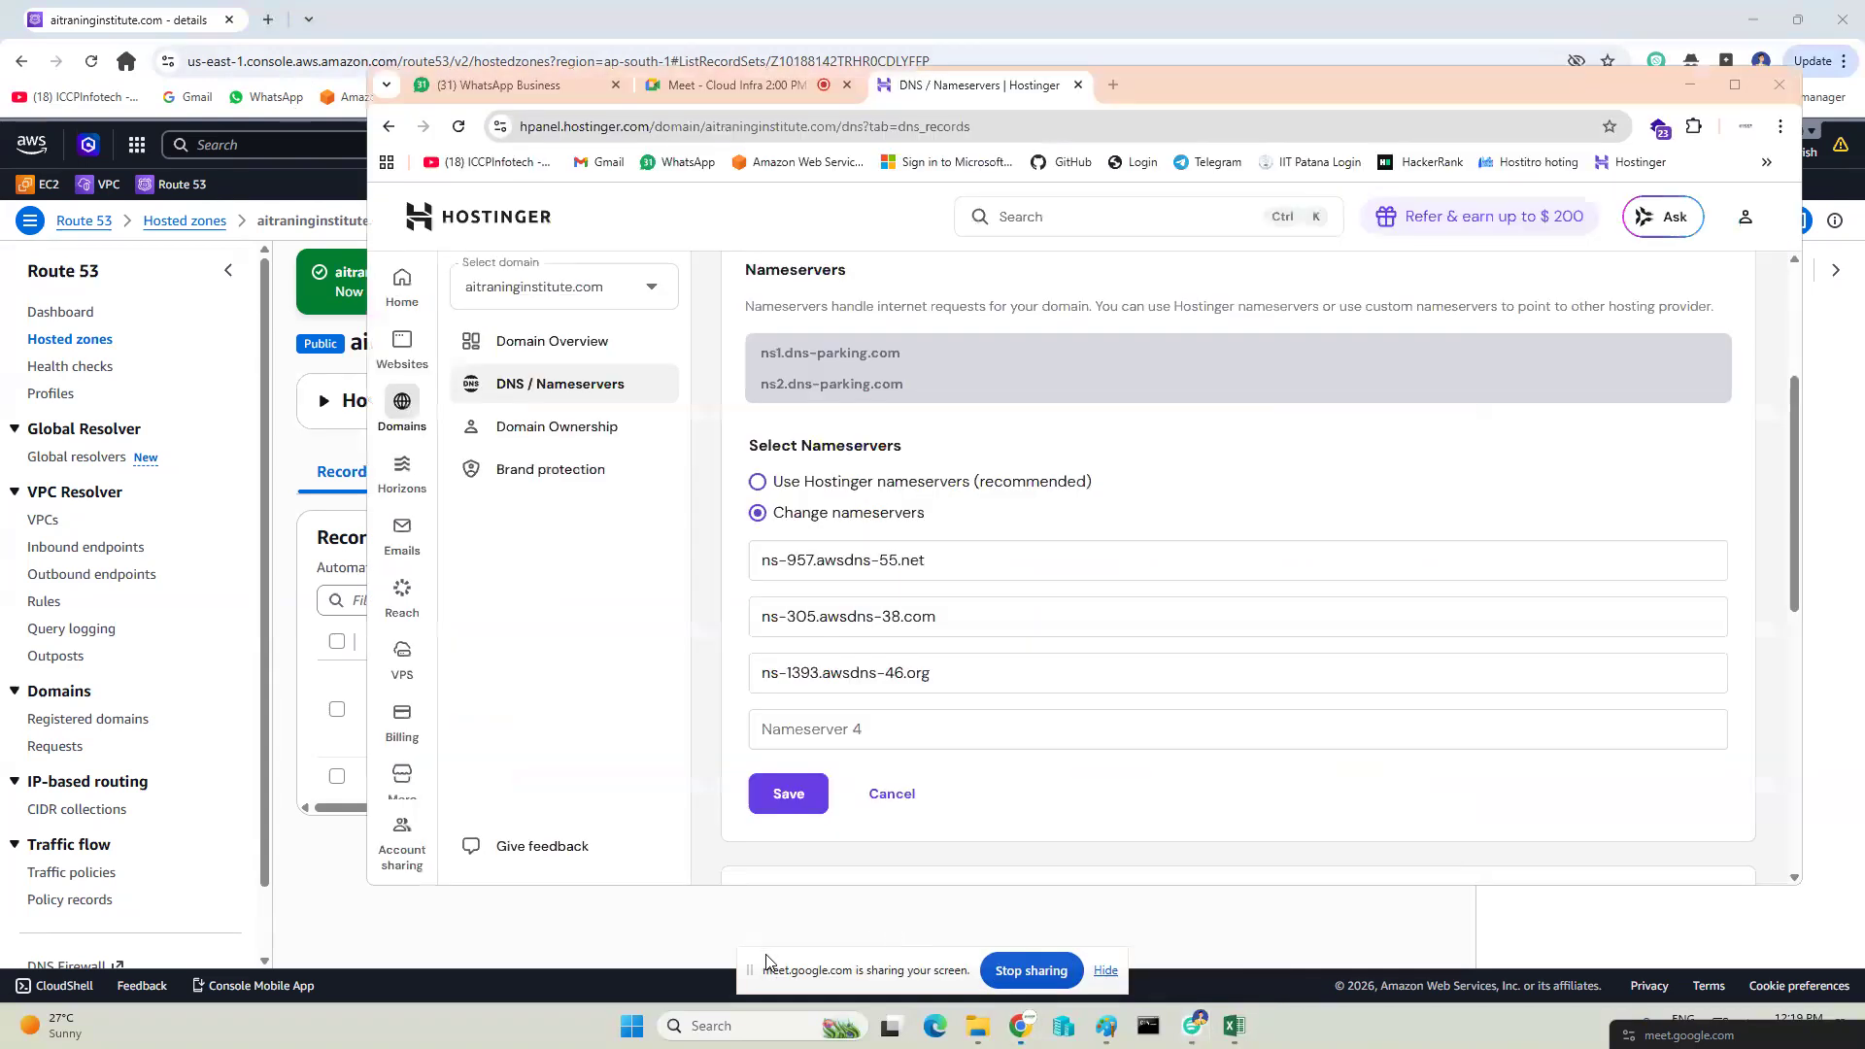
click(832, 727)
key(ctrl+v)
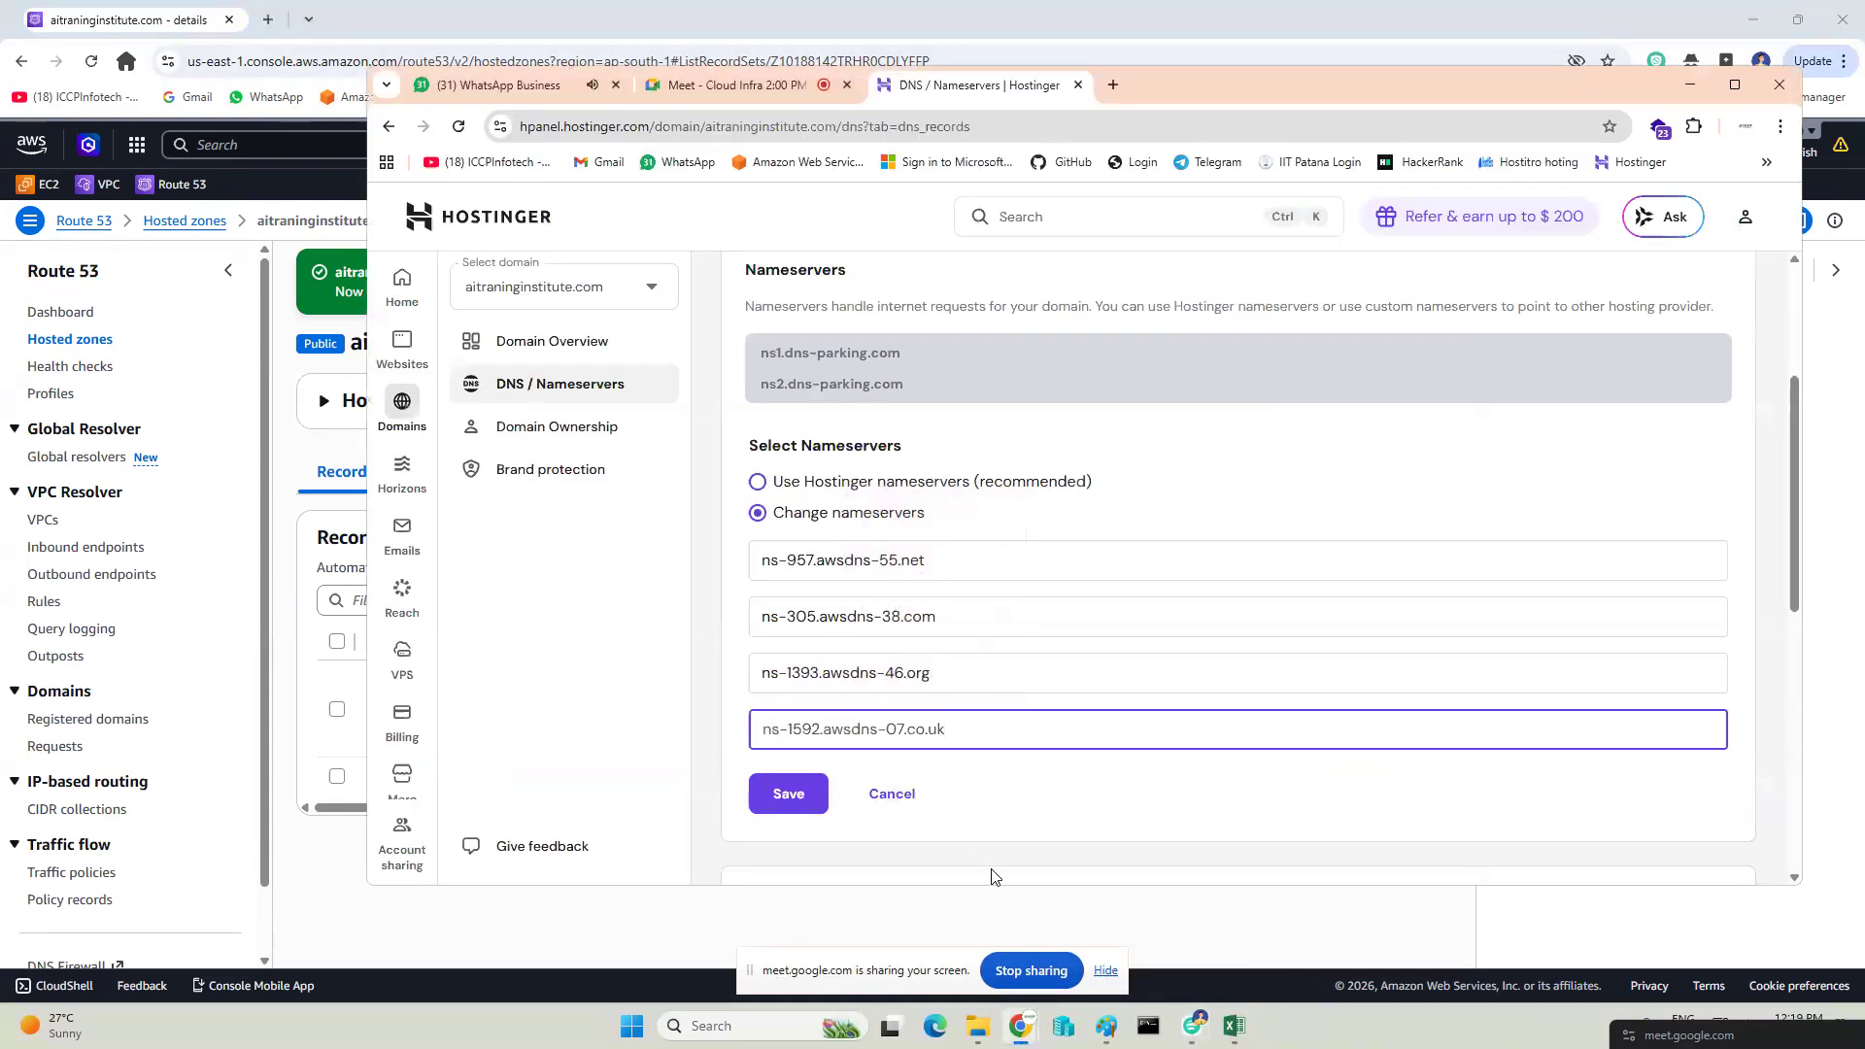
Save the changed nameservers, dismiss the confirmation, and minimize the Hostinger window.
click(811, 799)
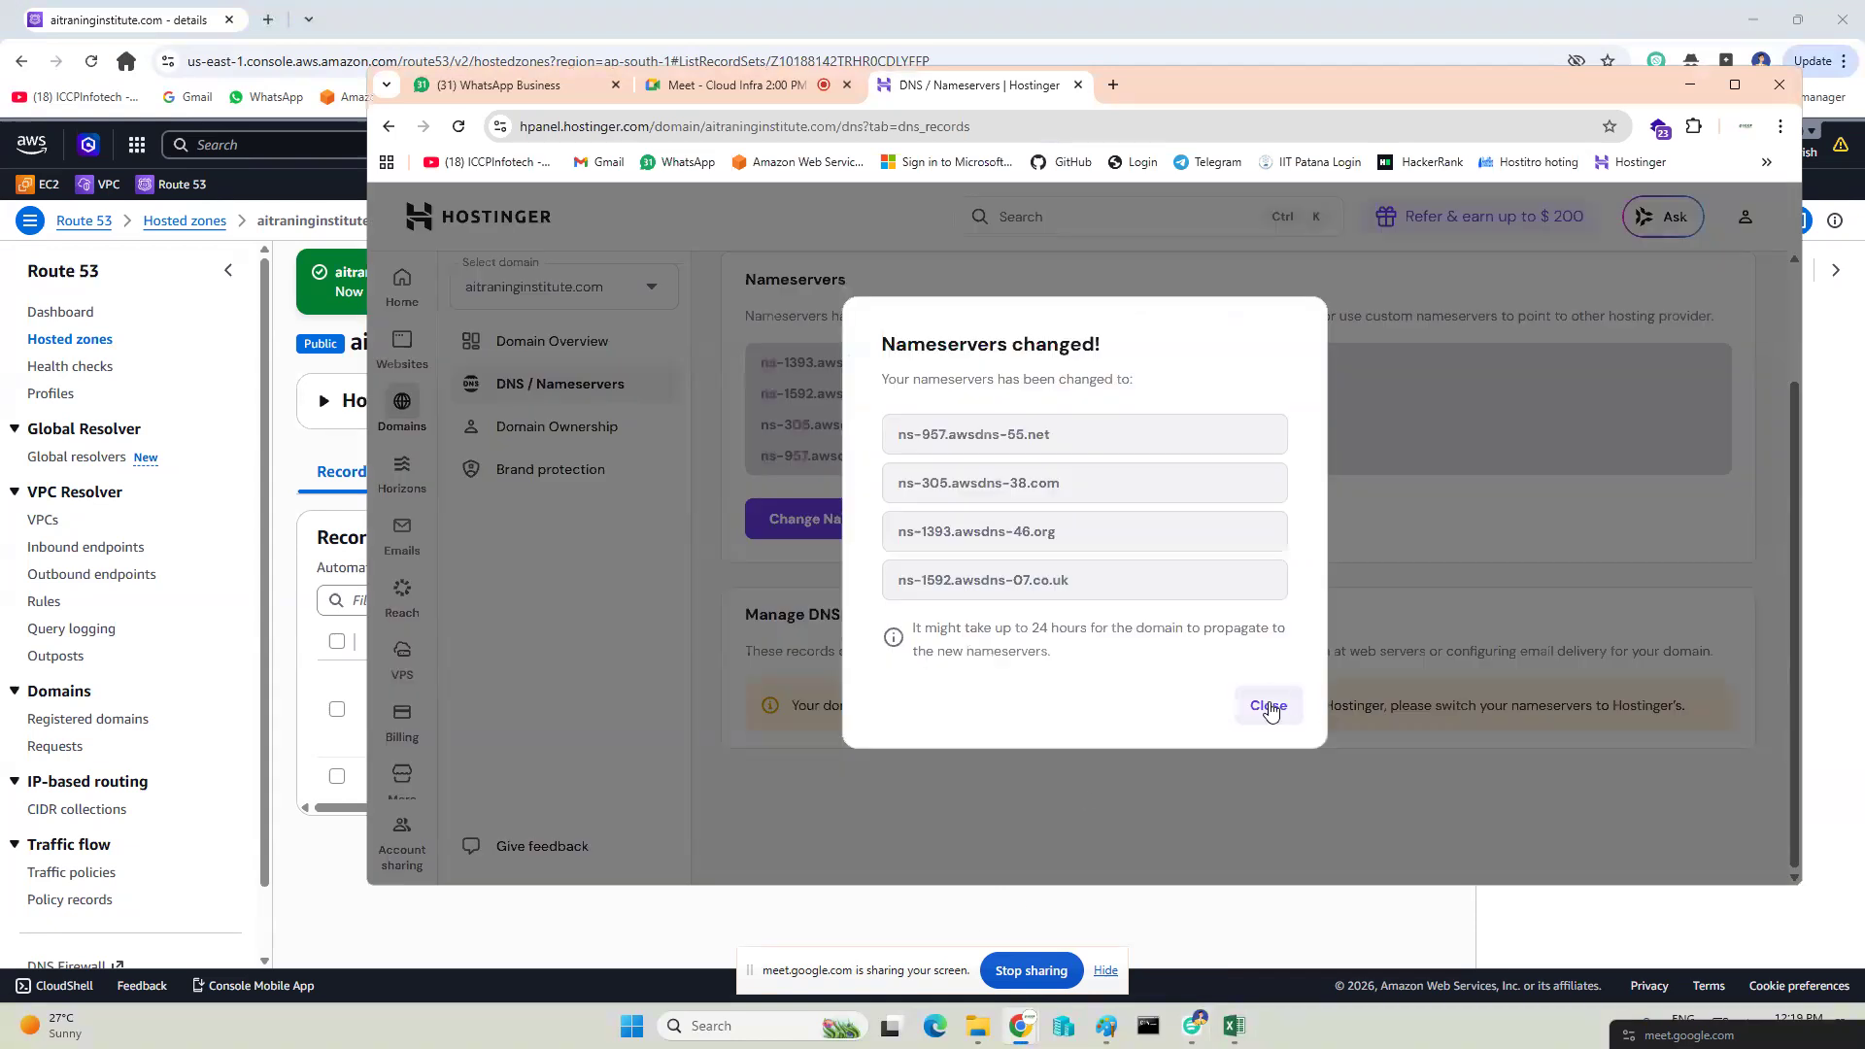
click(1270, 705)
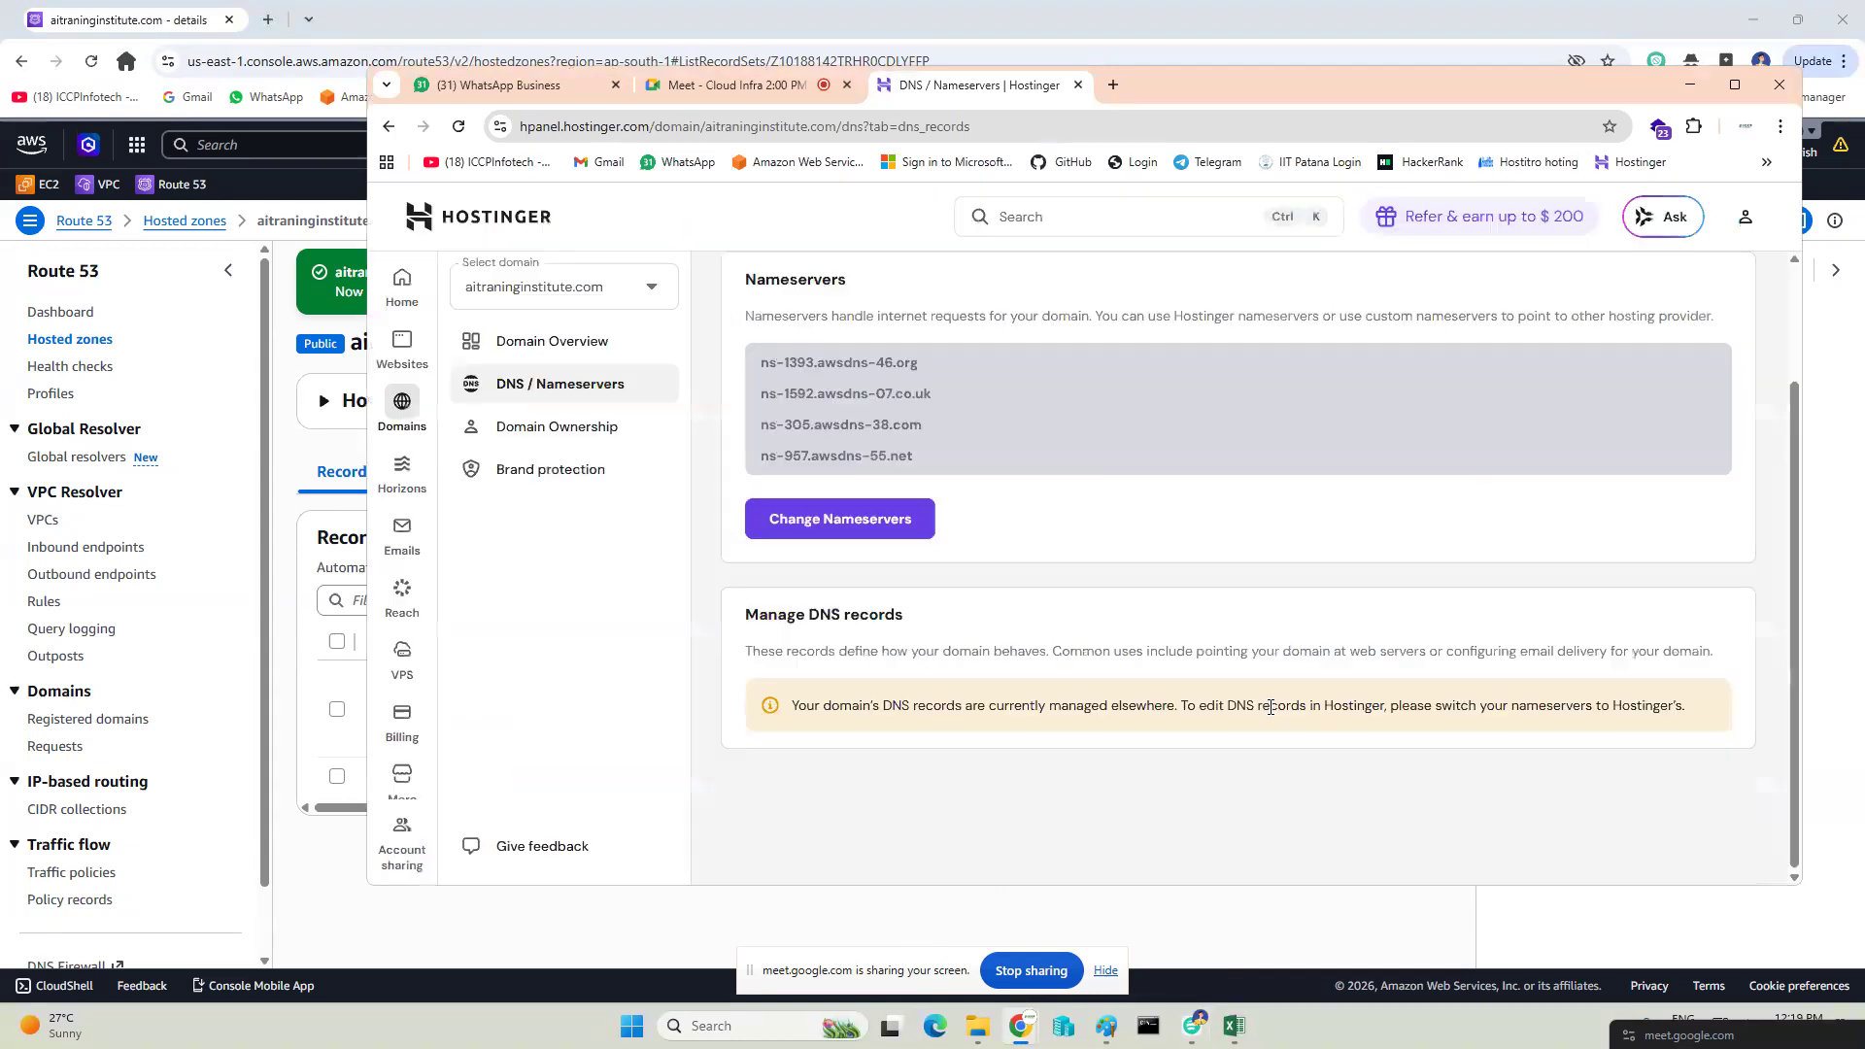
click(1691, 86)
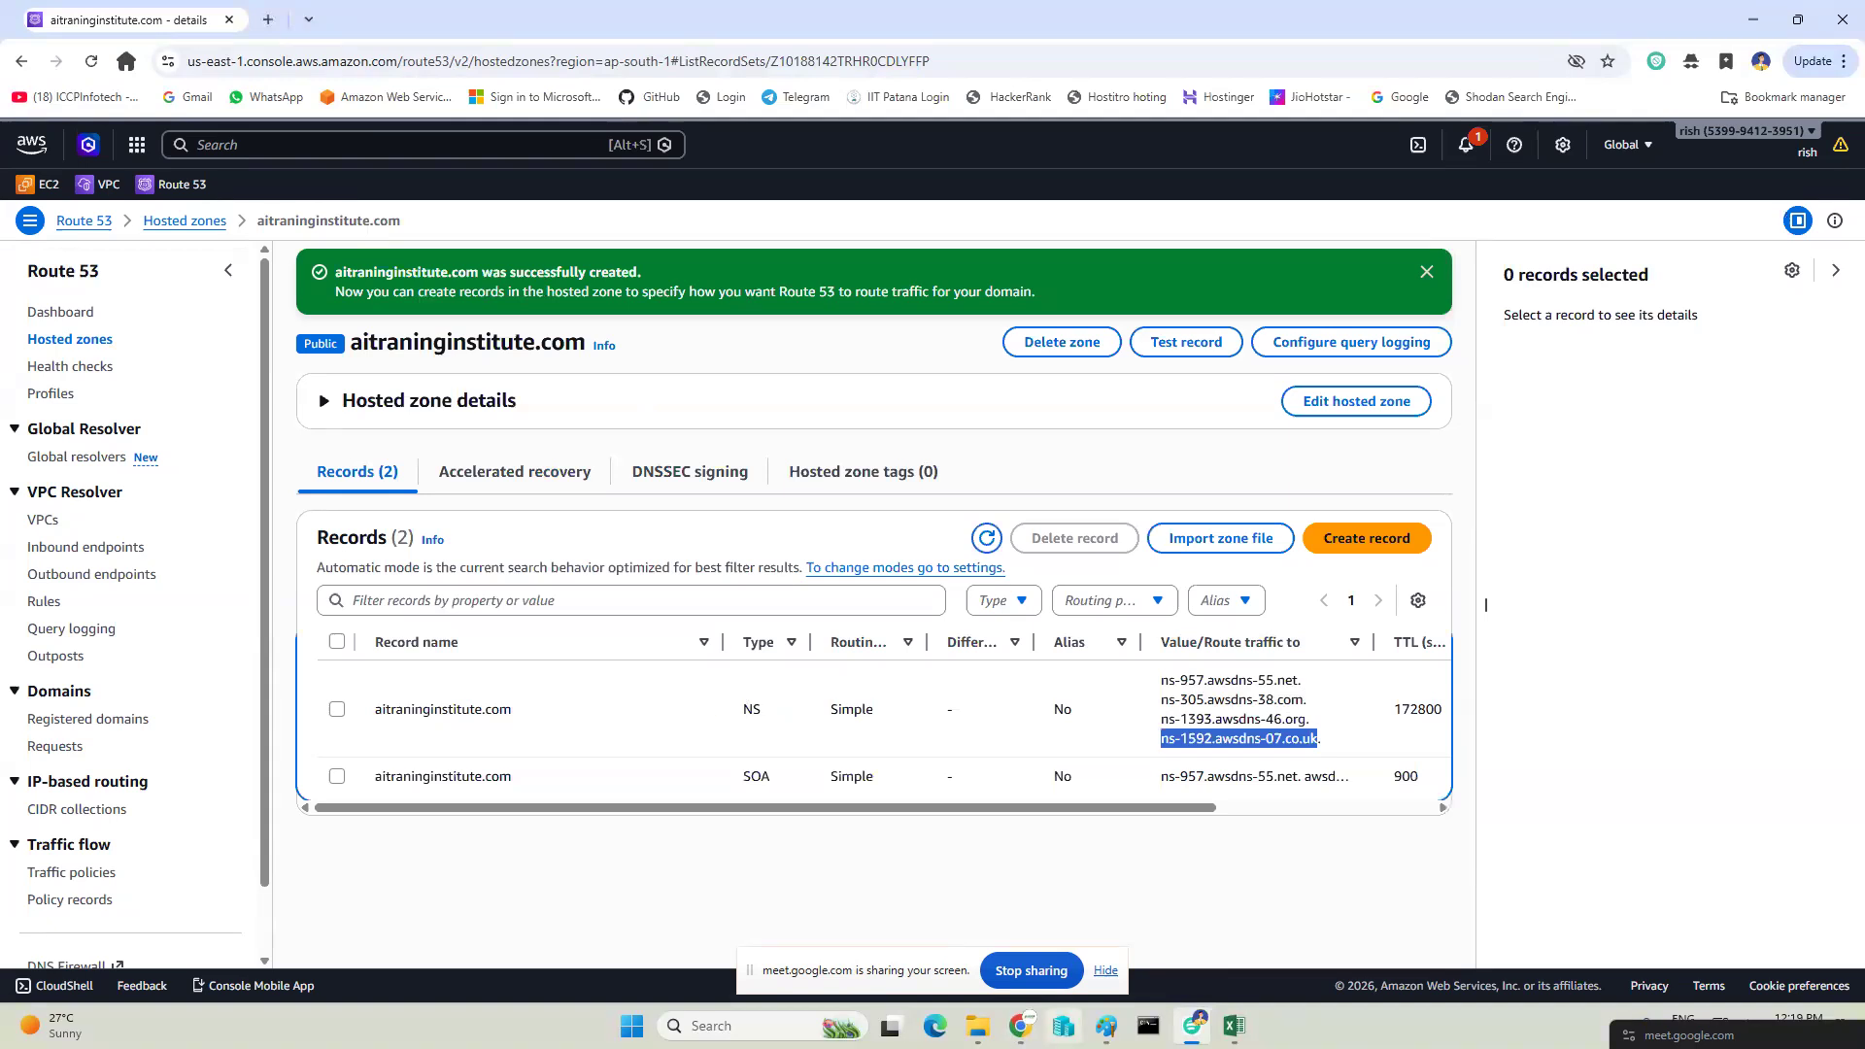
Check the list of contributors in the Google Meet call and minimize its window again.
mouse_move(1106, 1026)
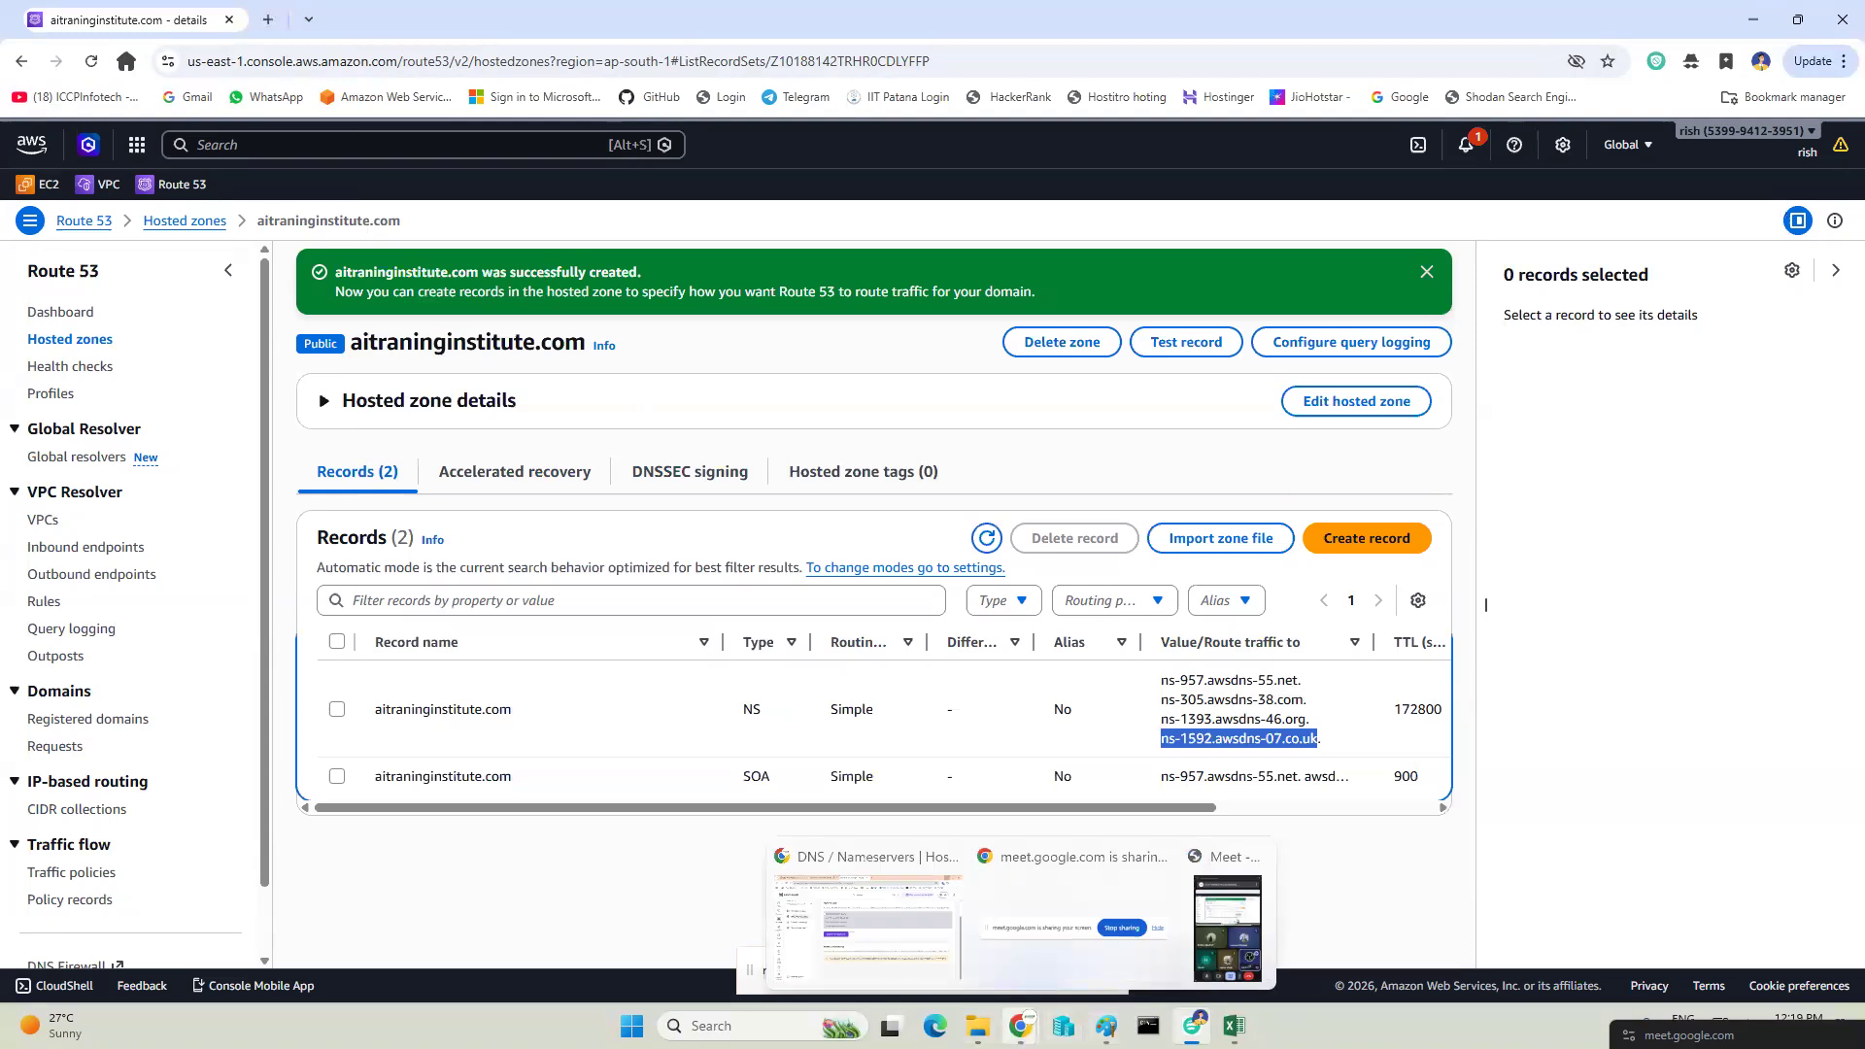
click(884, 923)
click(707, 86)
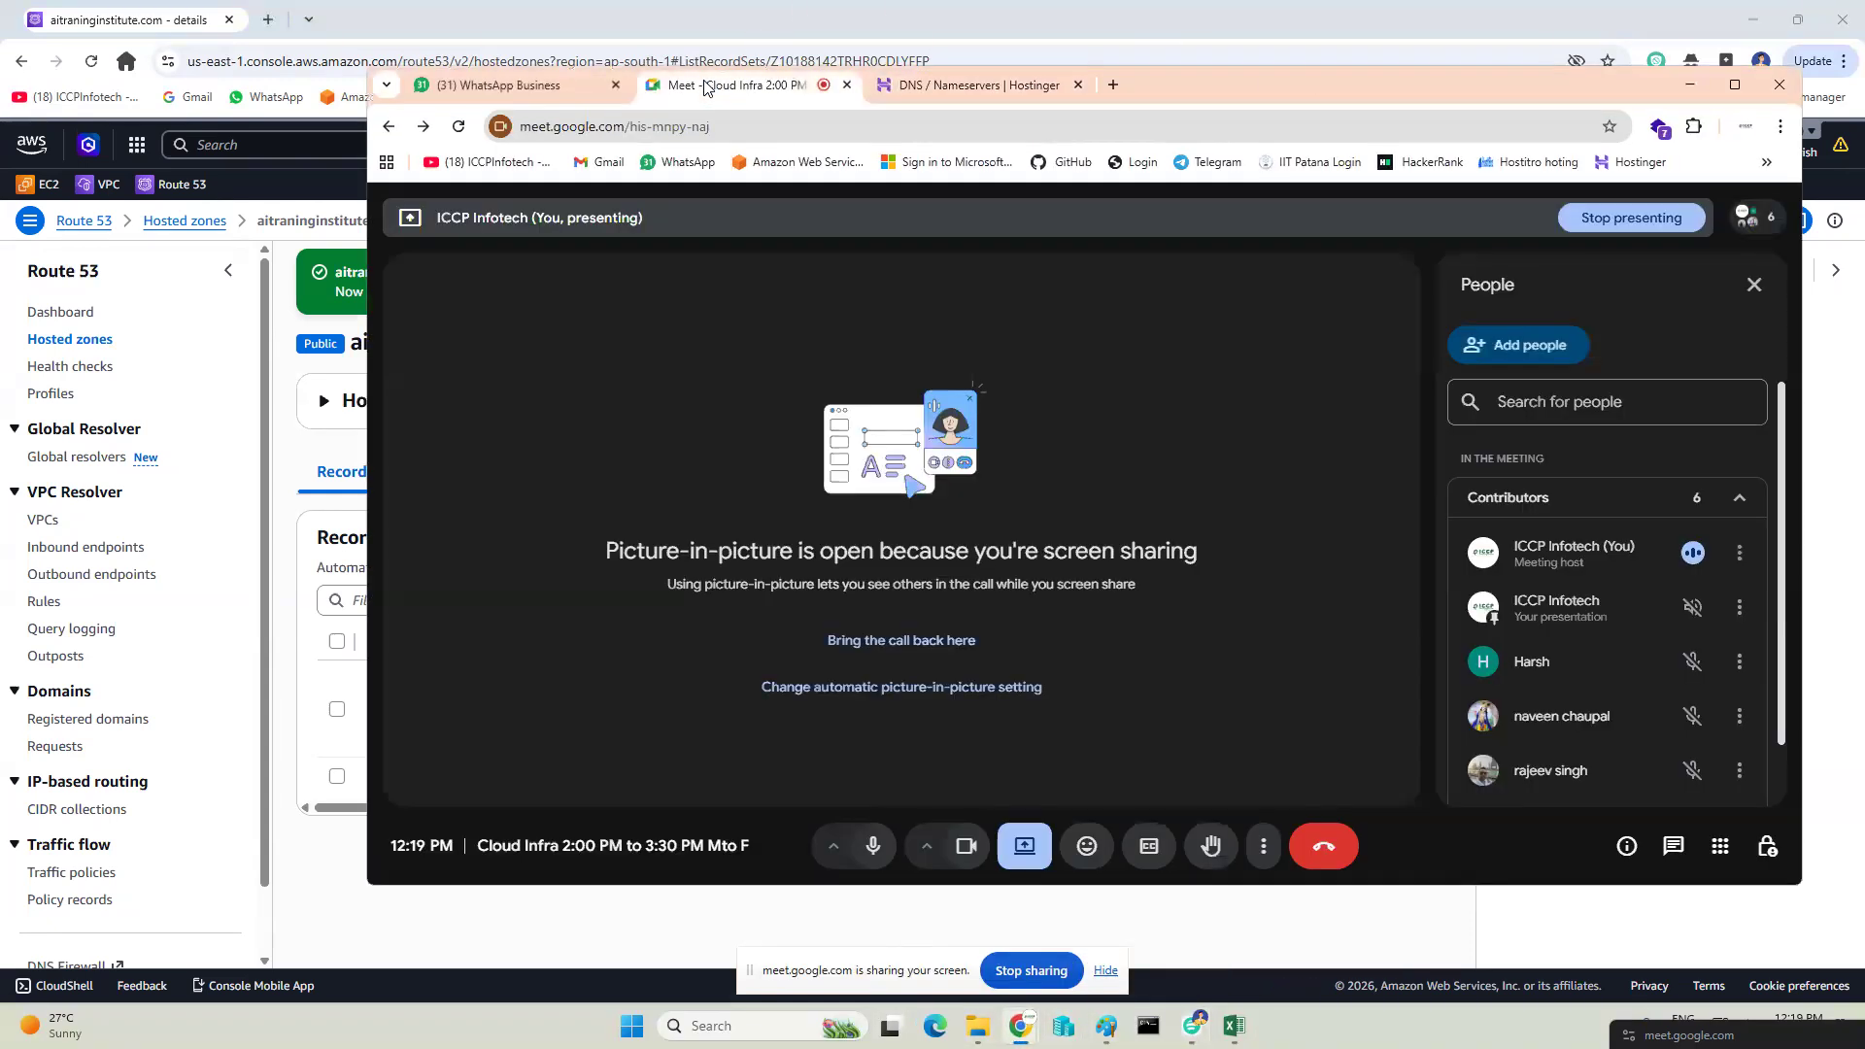
scroll(1574, 713, down, 1)
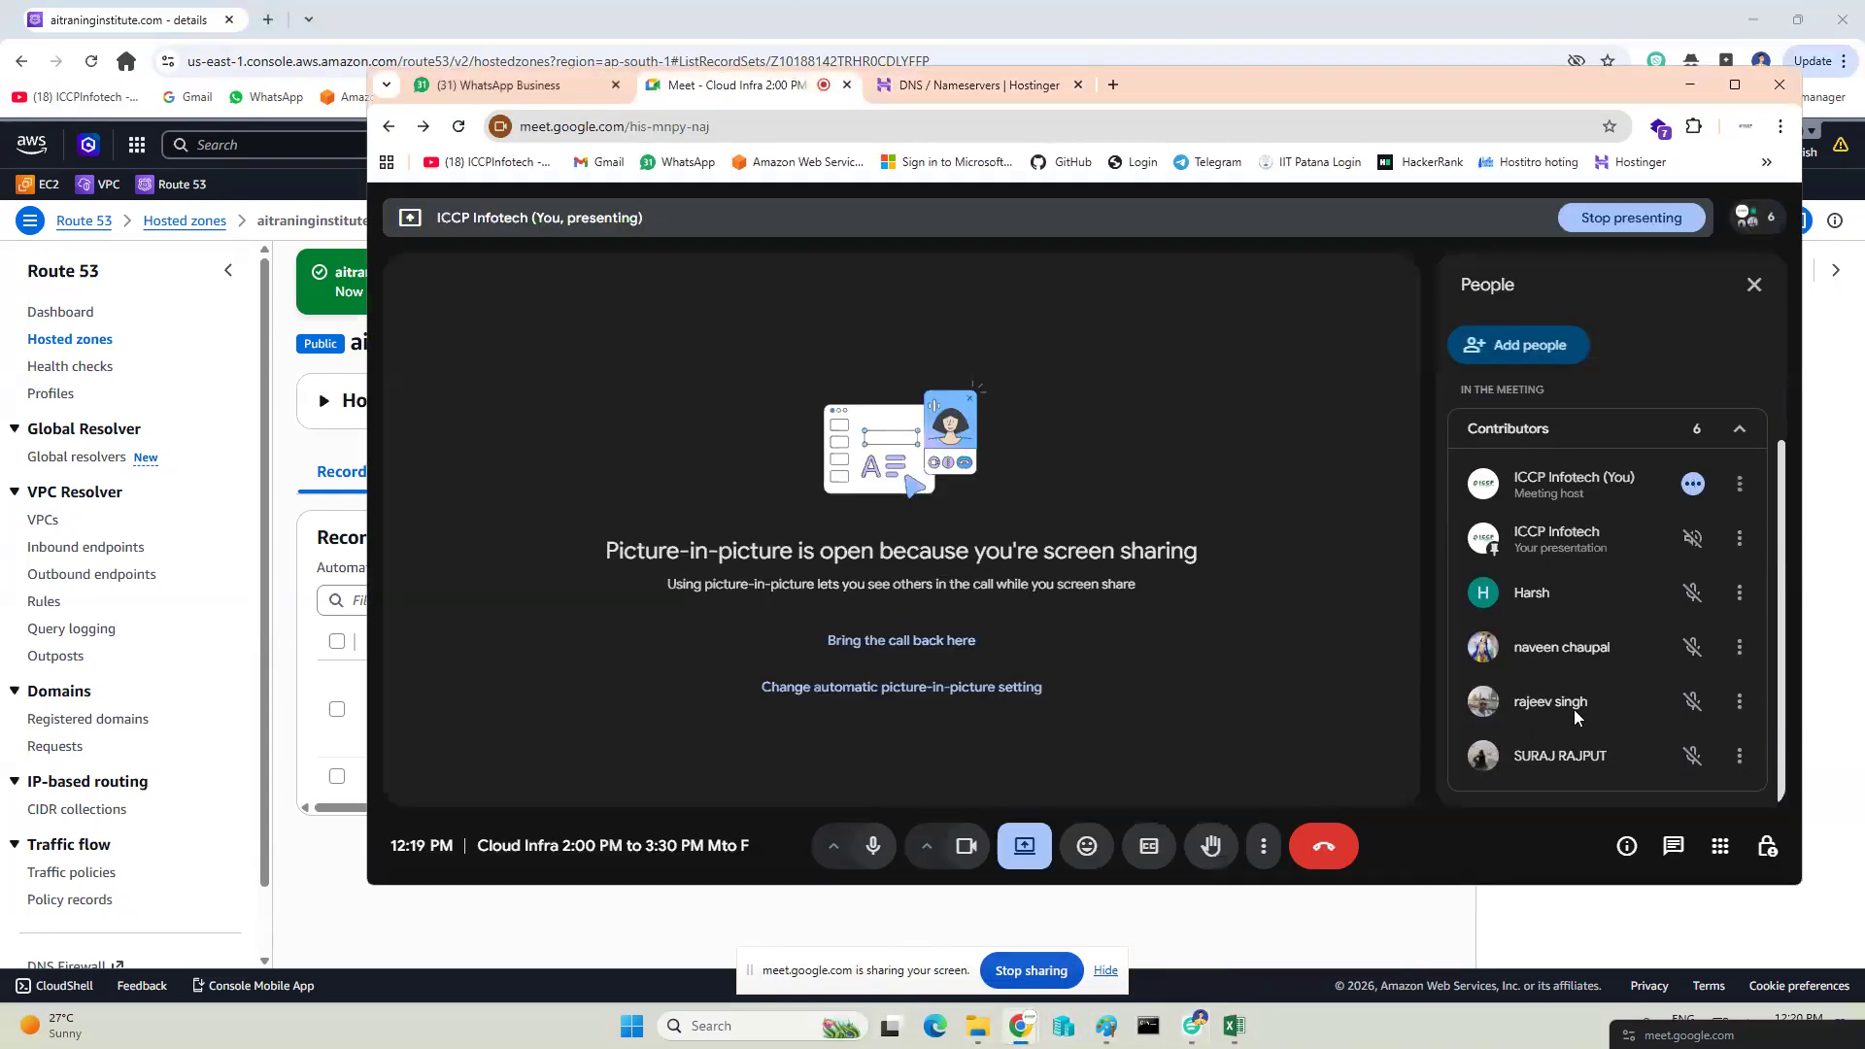
click(1691, 86)
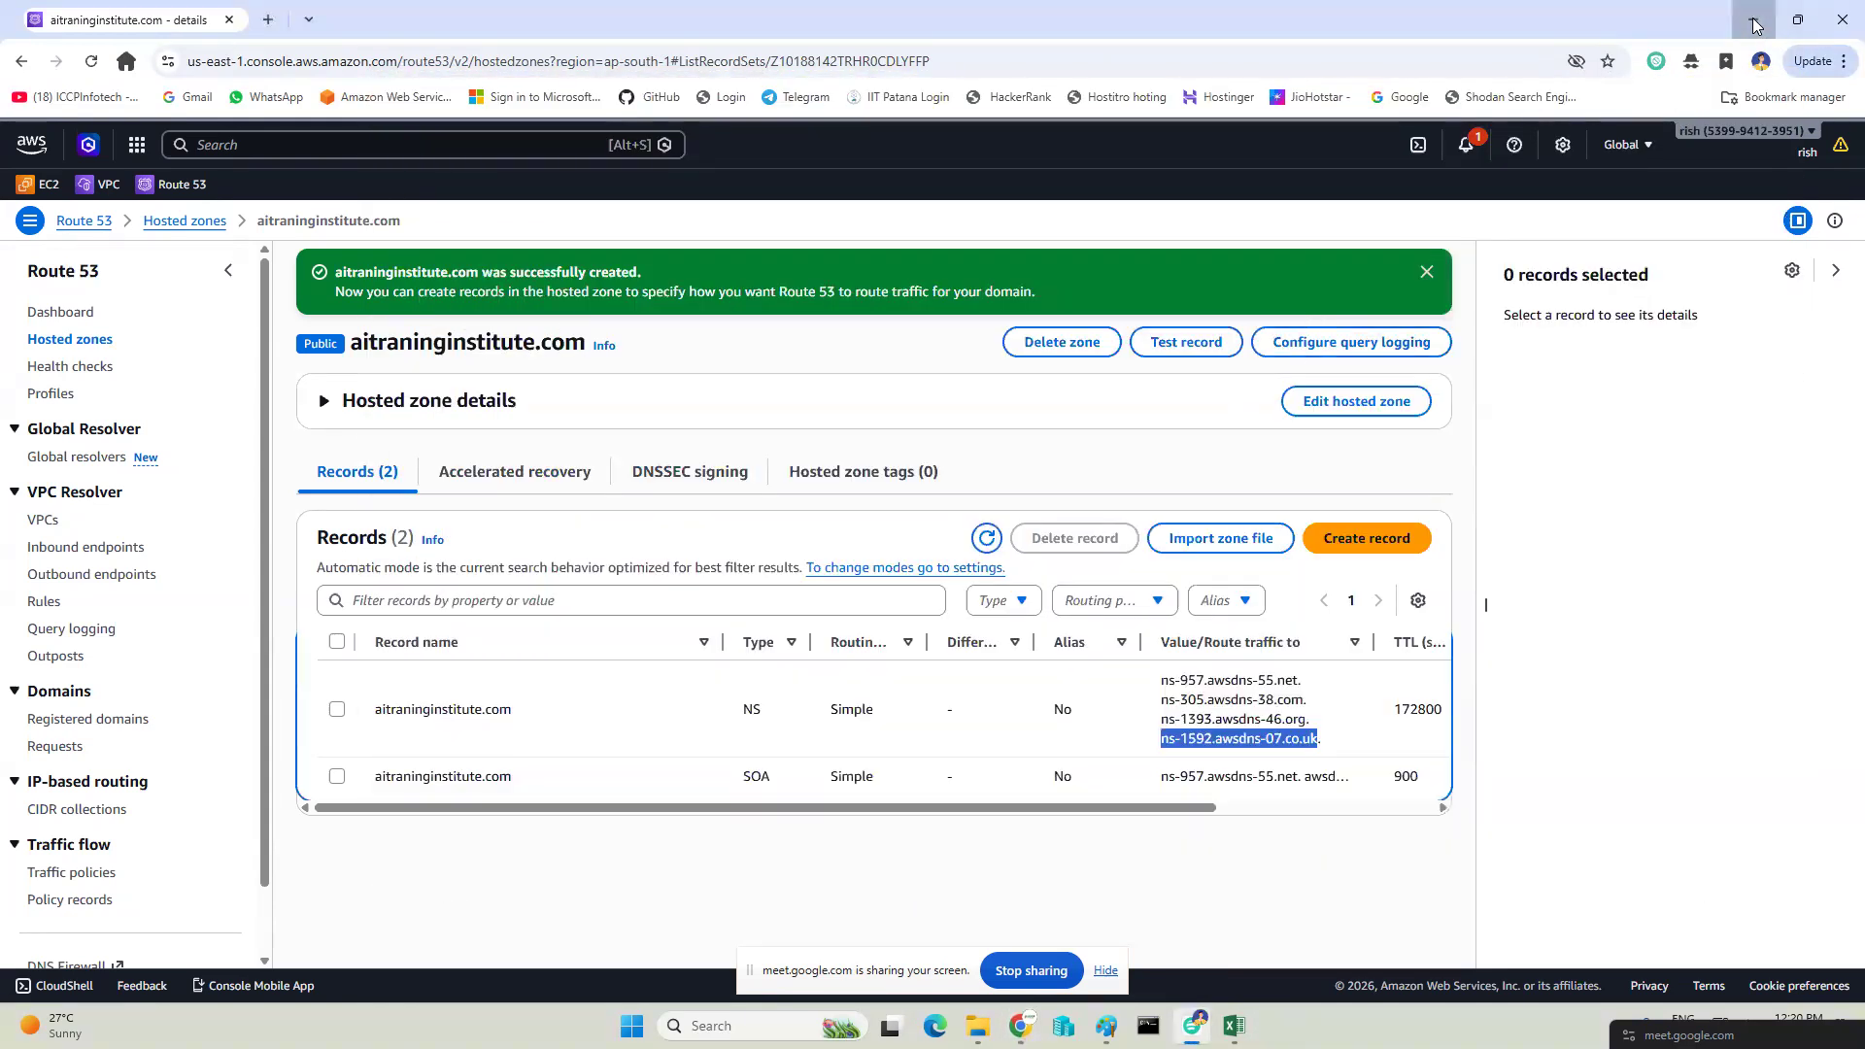
Switch to Paint and paste the copied nameserver into a new text box below the "Buy domain & register in Route 53" note.
click(1754, 19)
click(1106, 1026)
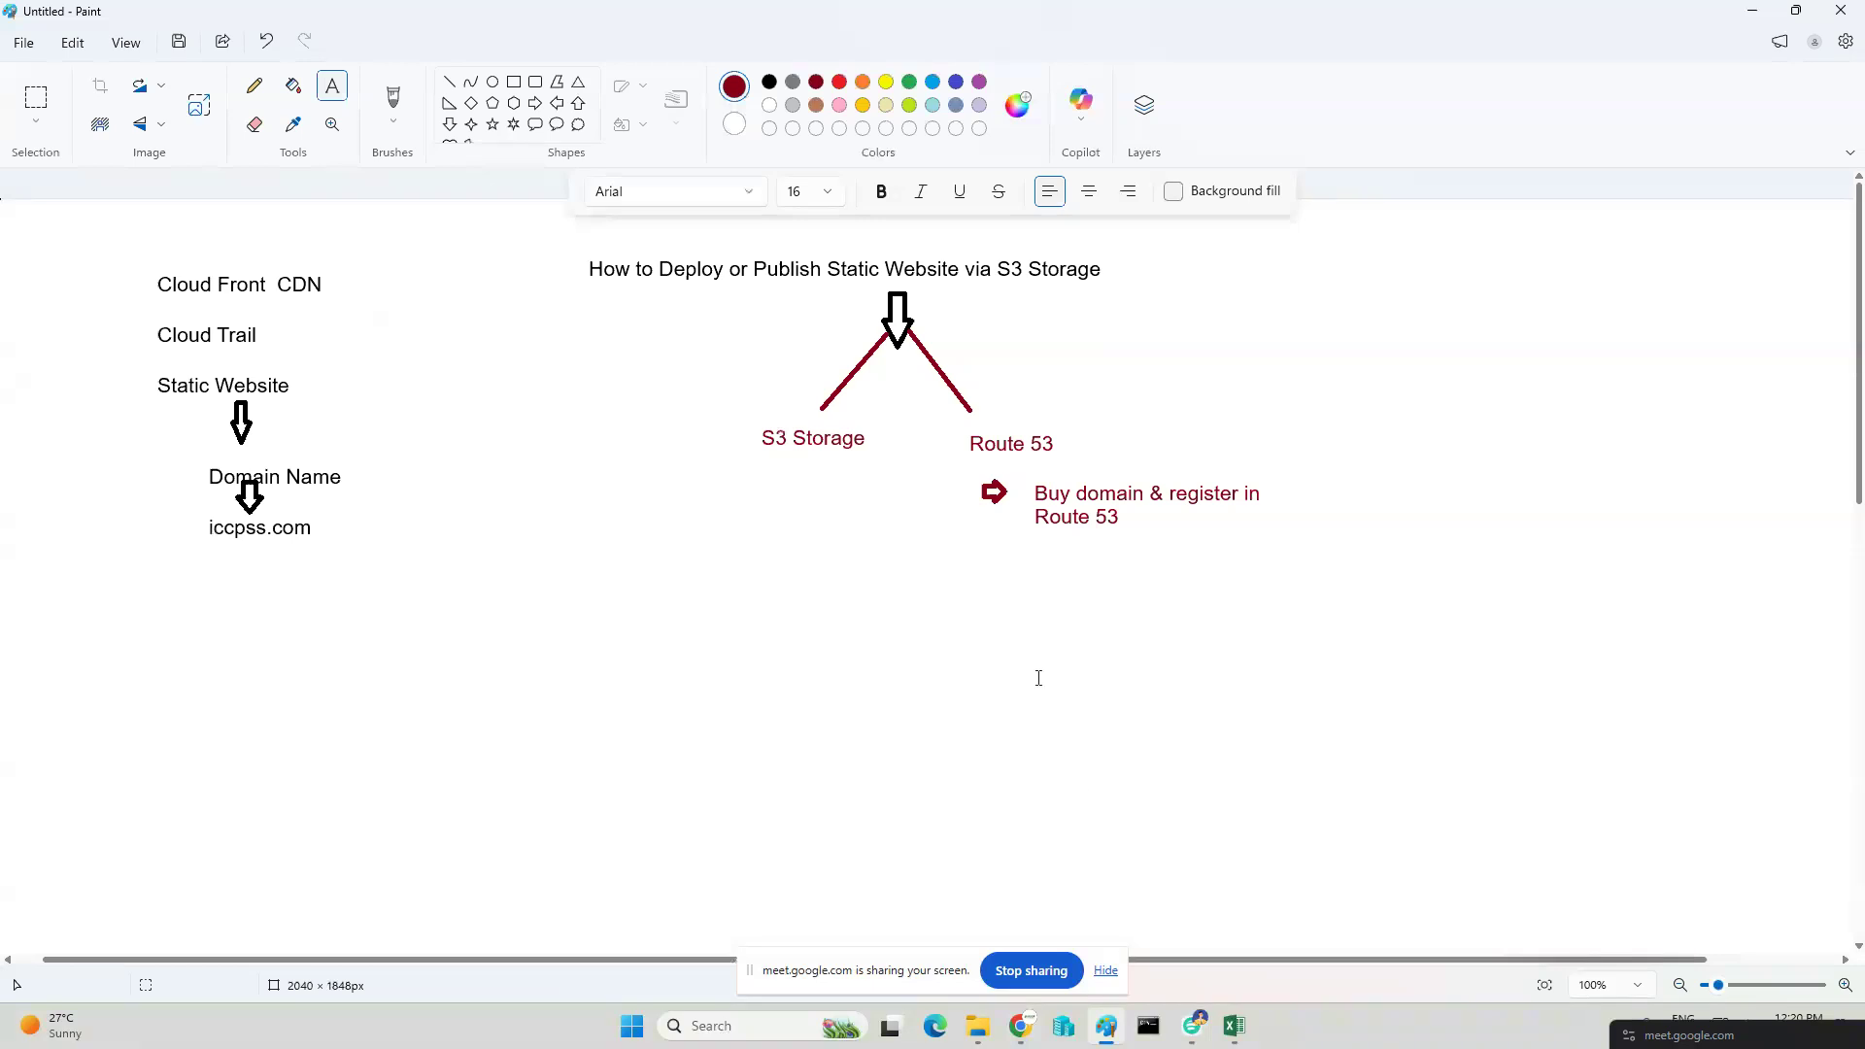
click(1108, 536)
key(ctrl+v)
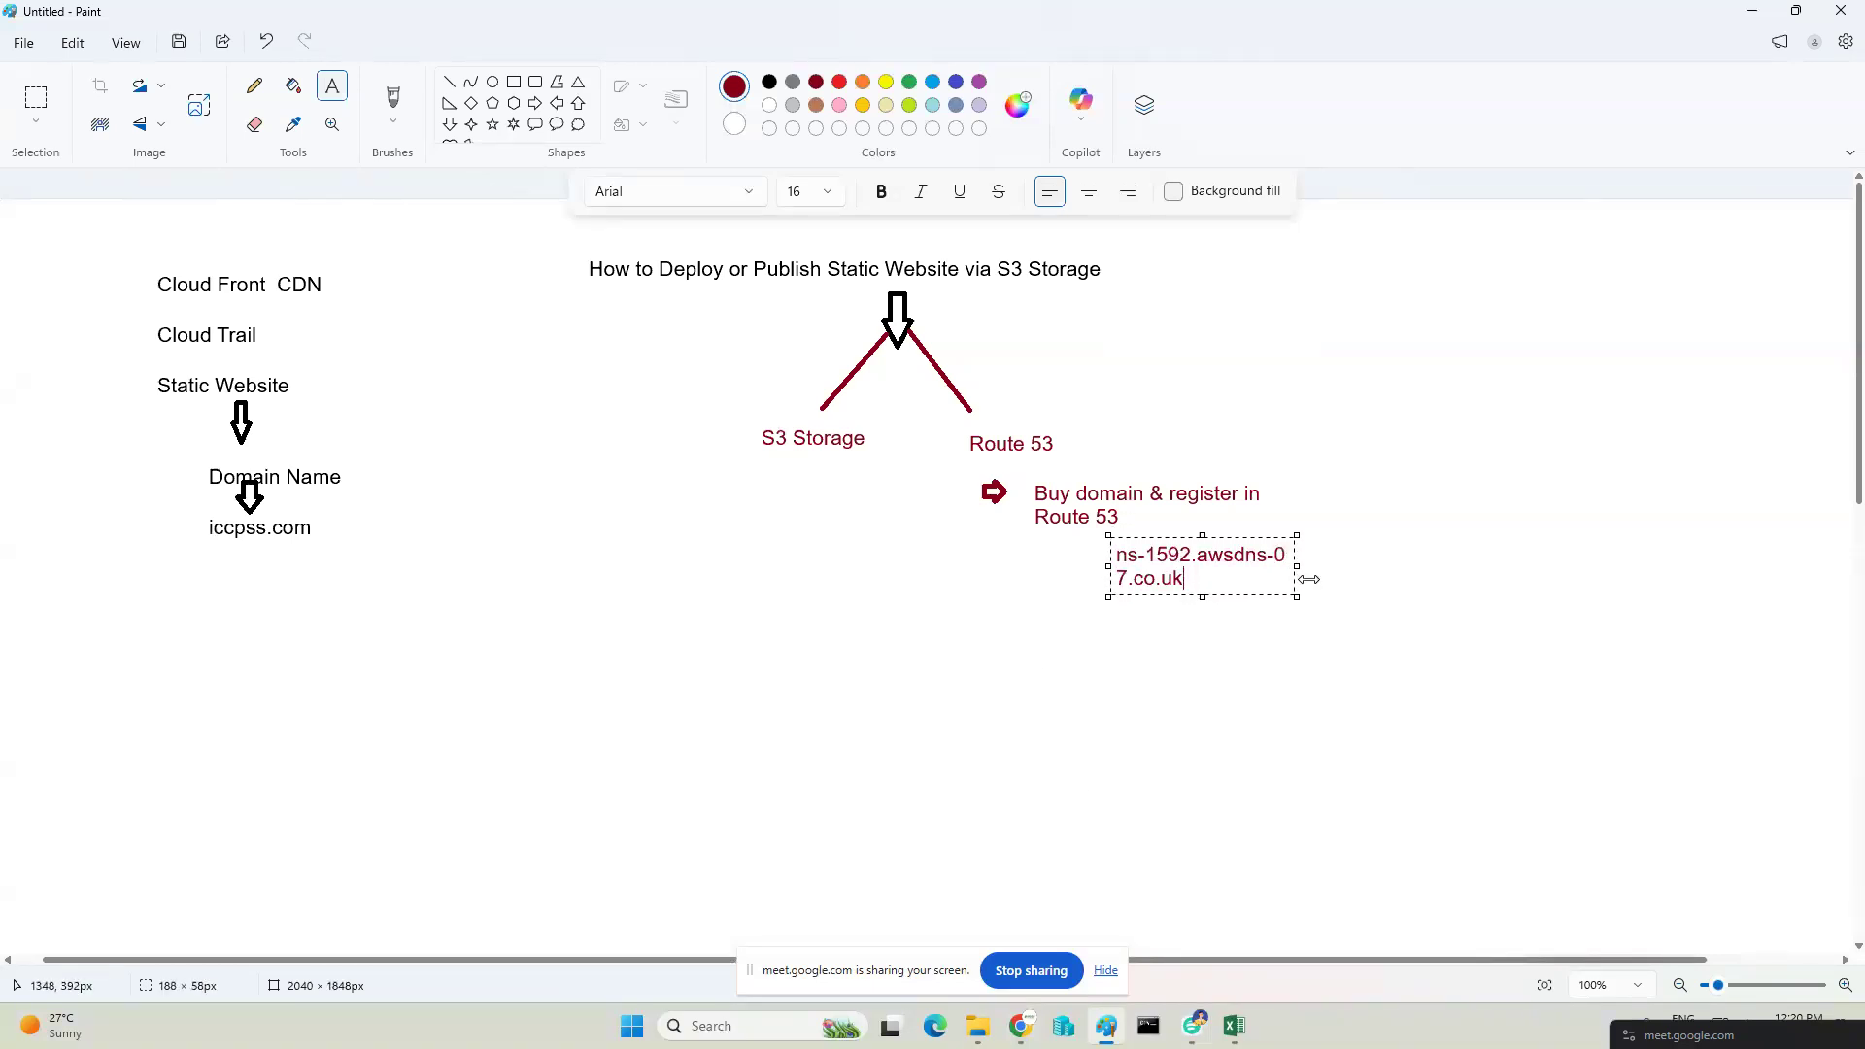
key(ctrl+a)
Check the domain name in Hostinger's DNS / Nameservers page and return to Paint.
mouse_move(1020, 1026)
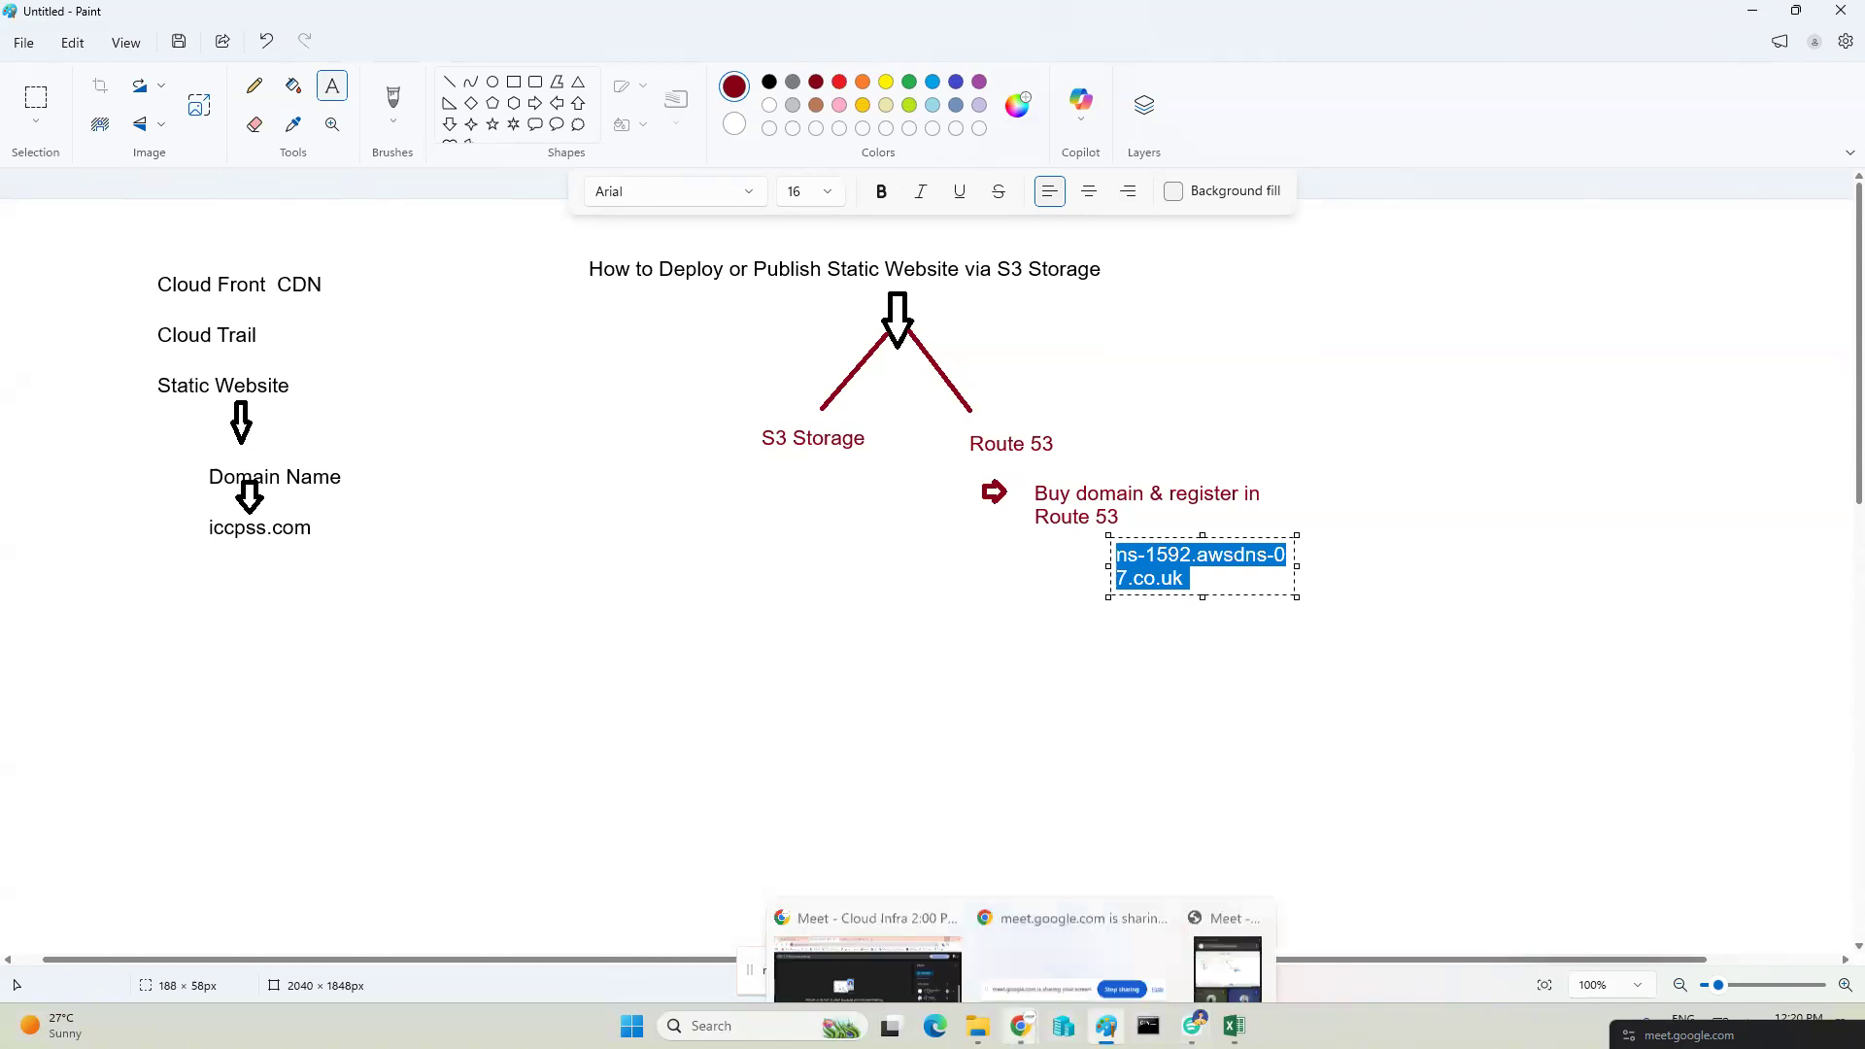
click(892, 938)
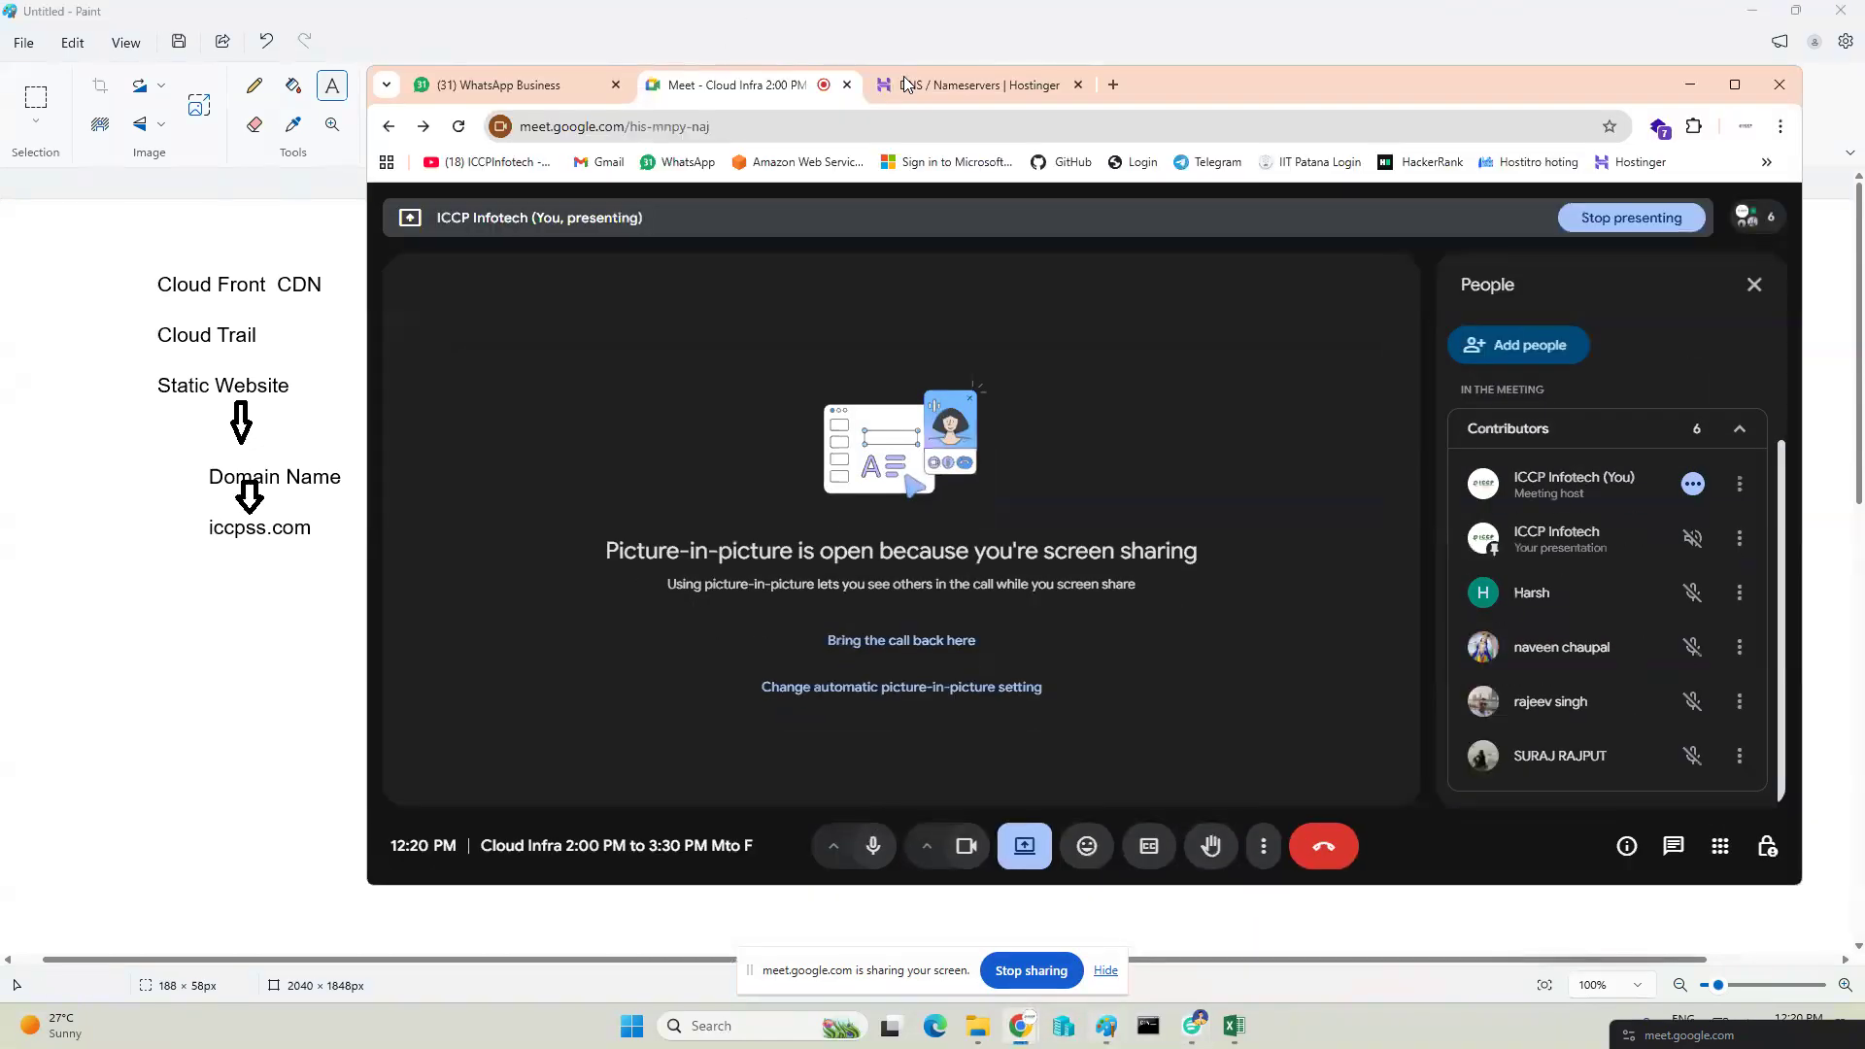
click(972, 85)
scroll(762, 554, up, 2)
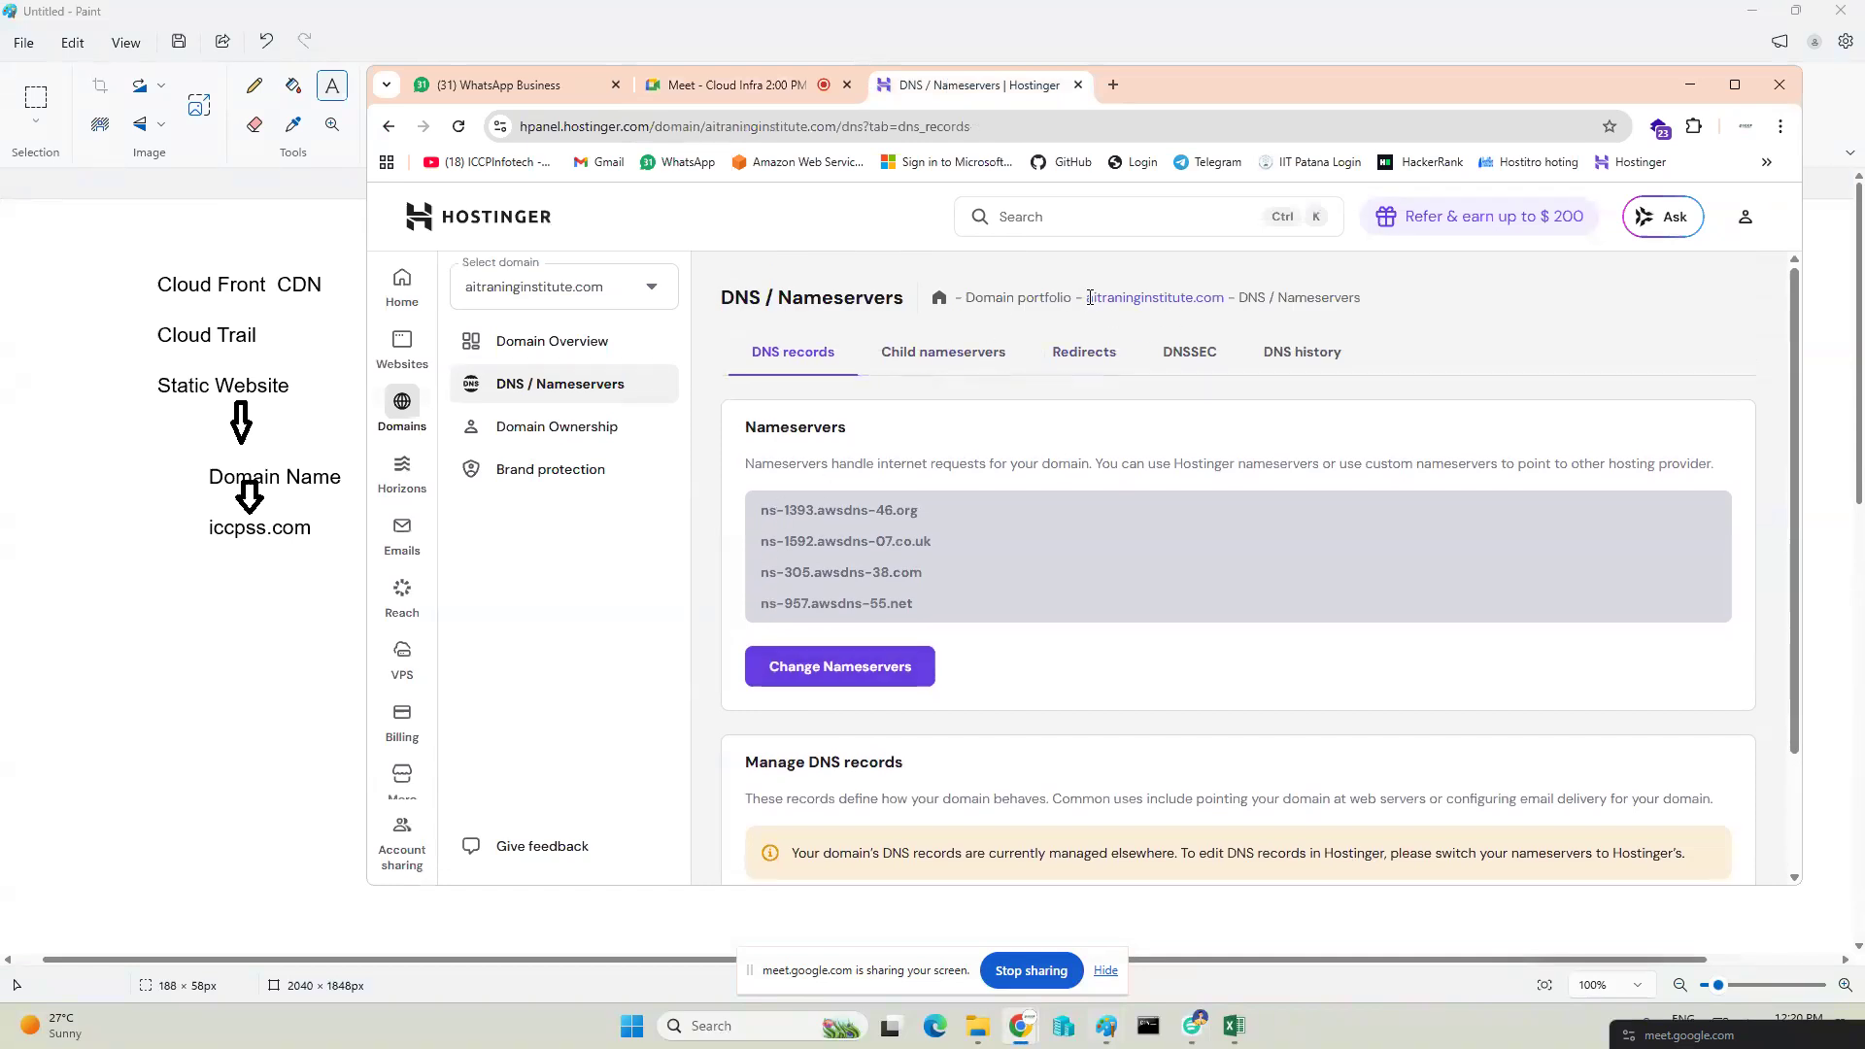
drag(1086, 298, 1223, 297)
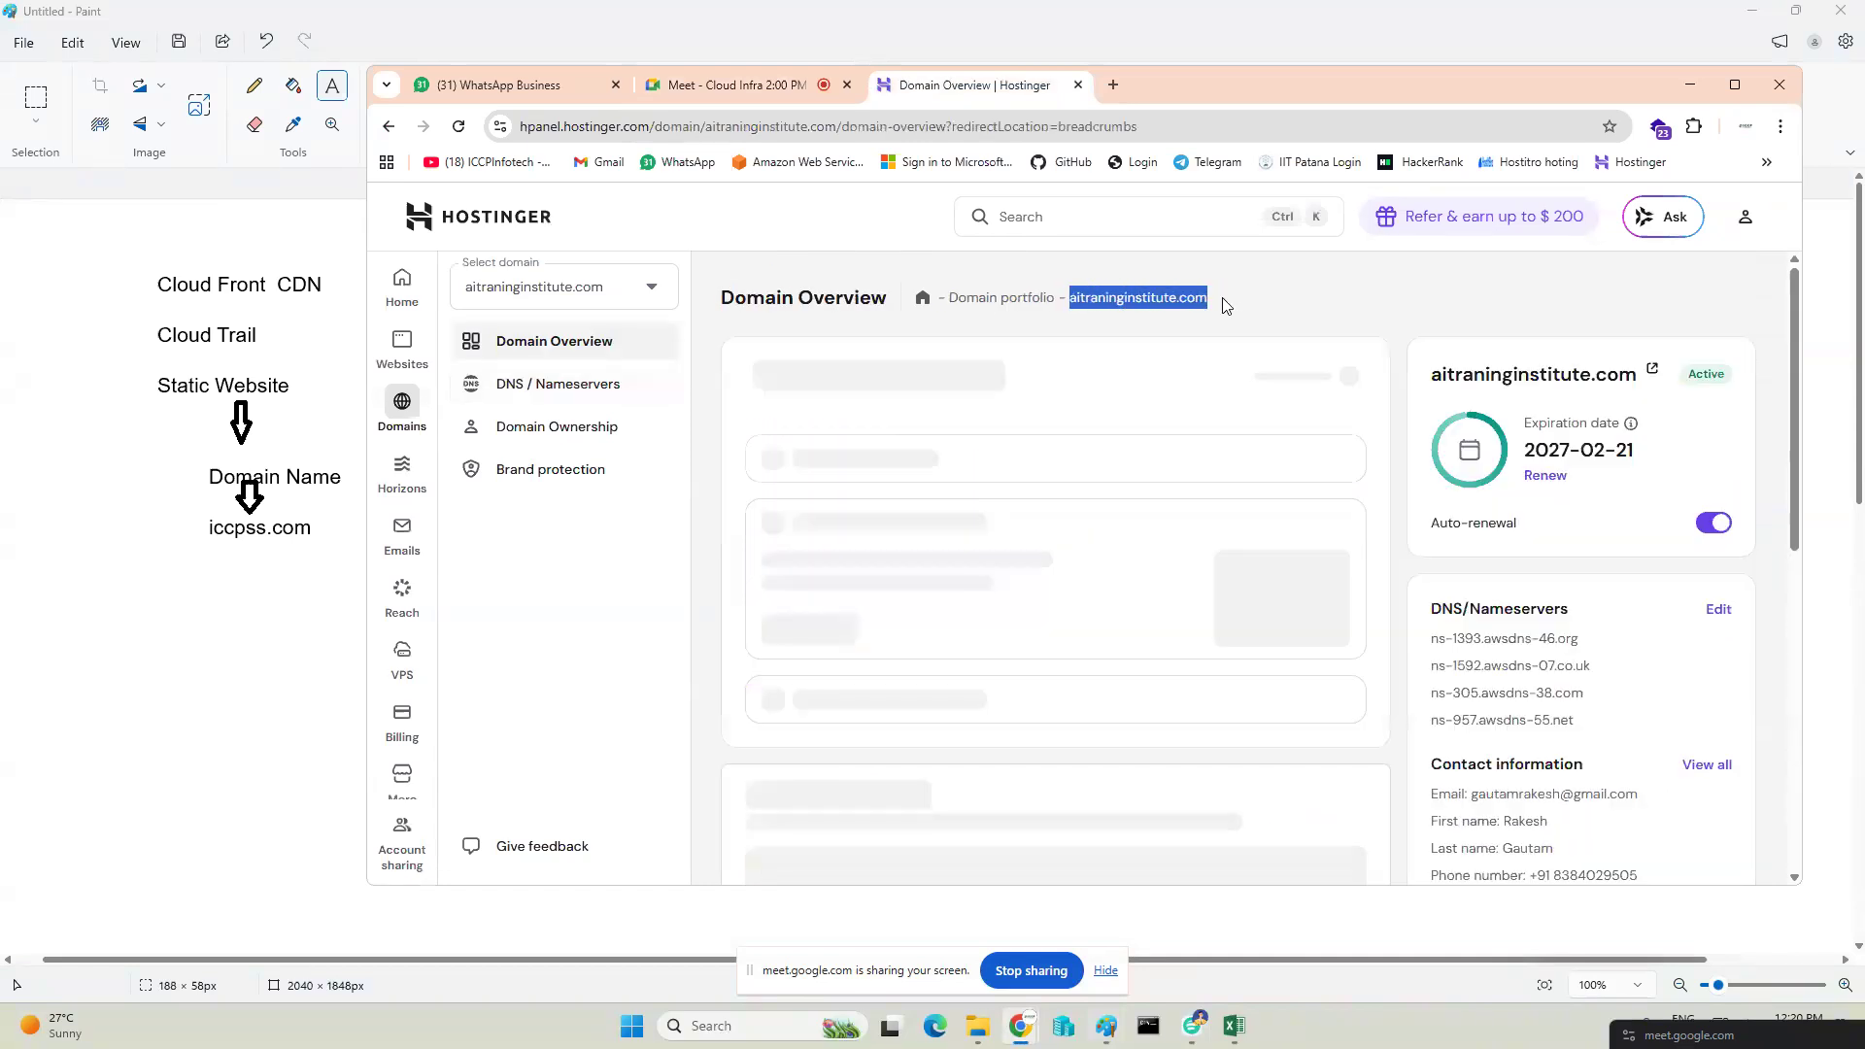
click(1691, 86)
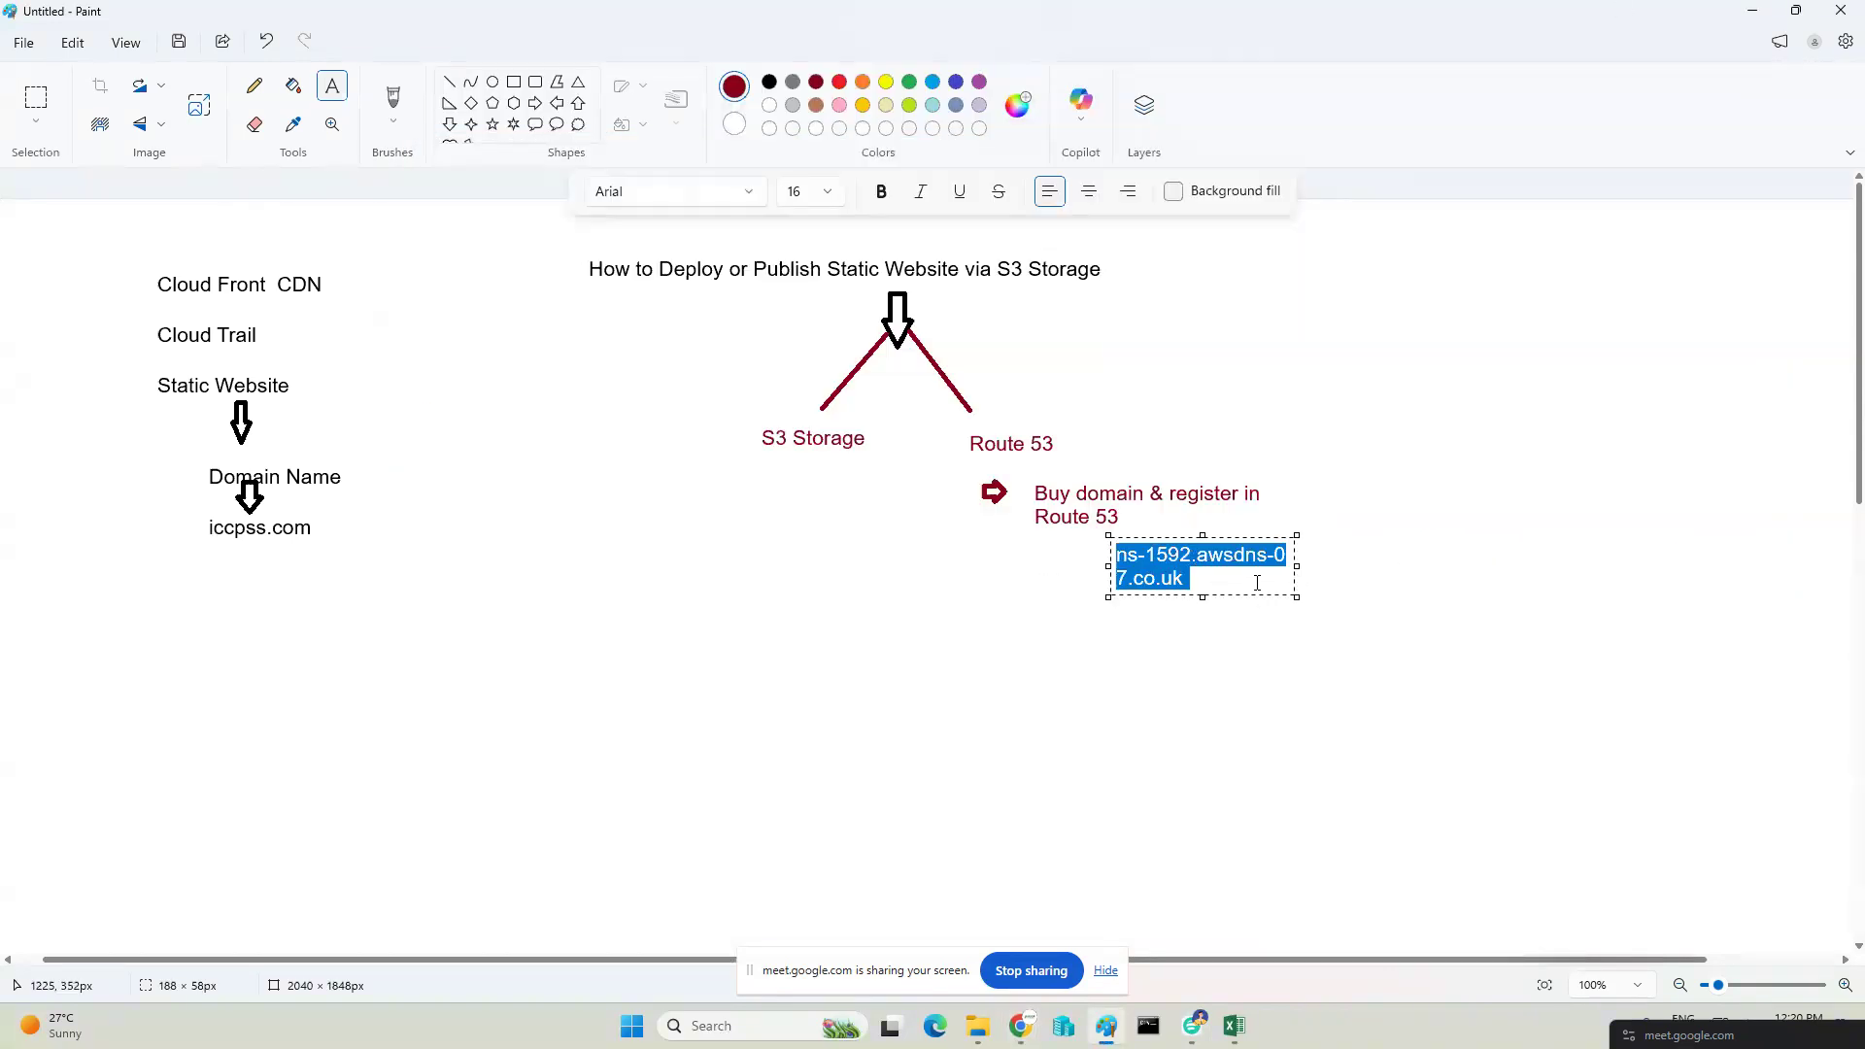
Widen the text box below the Route 53 note and replace its text with aitraninginstitute.com.
drag(1254, 573, 1088, 552)
drag(1300, 583, 1609, 566)
drag(1455, 570, 692, 550)
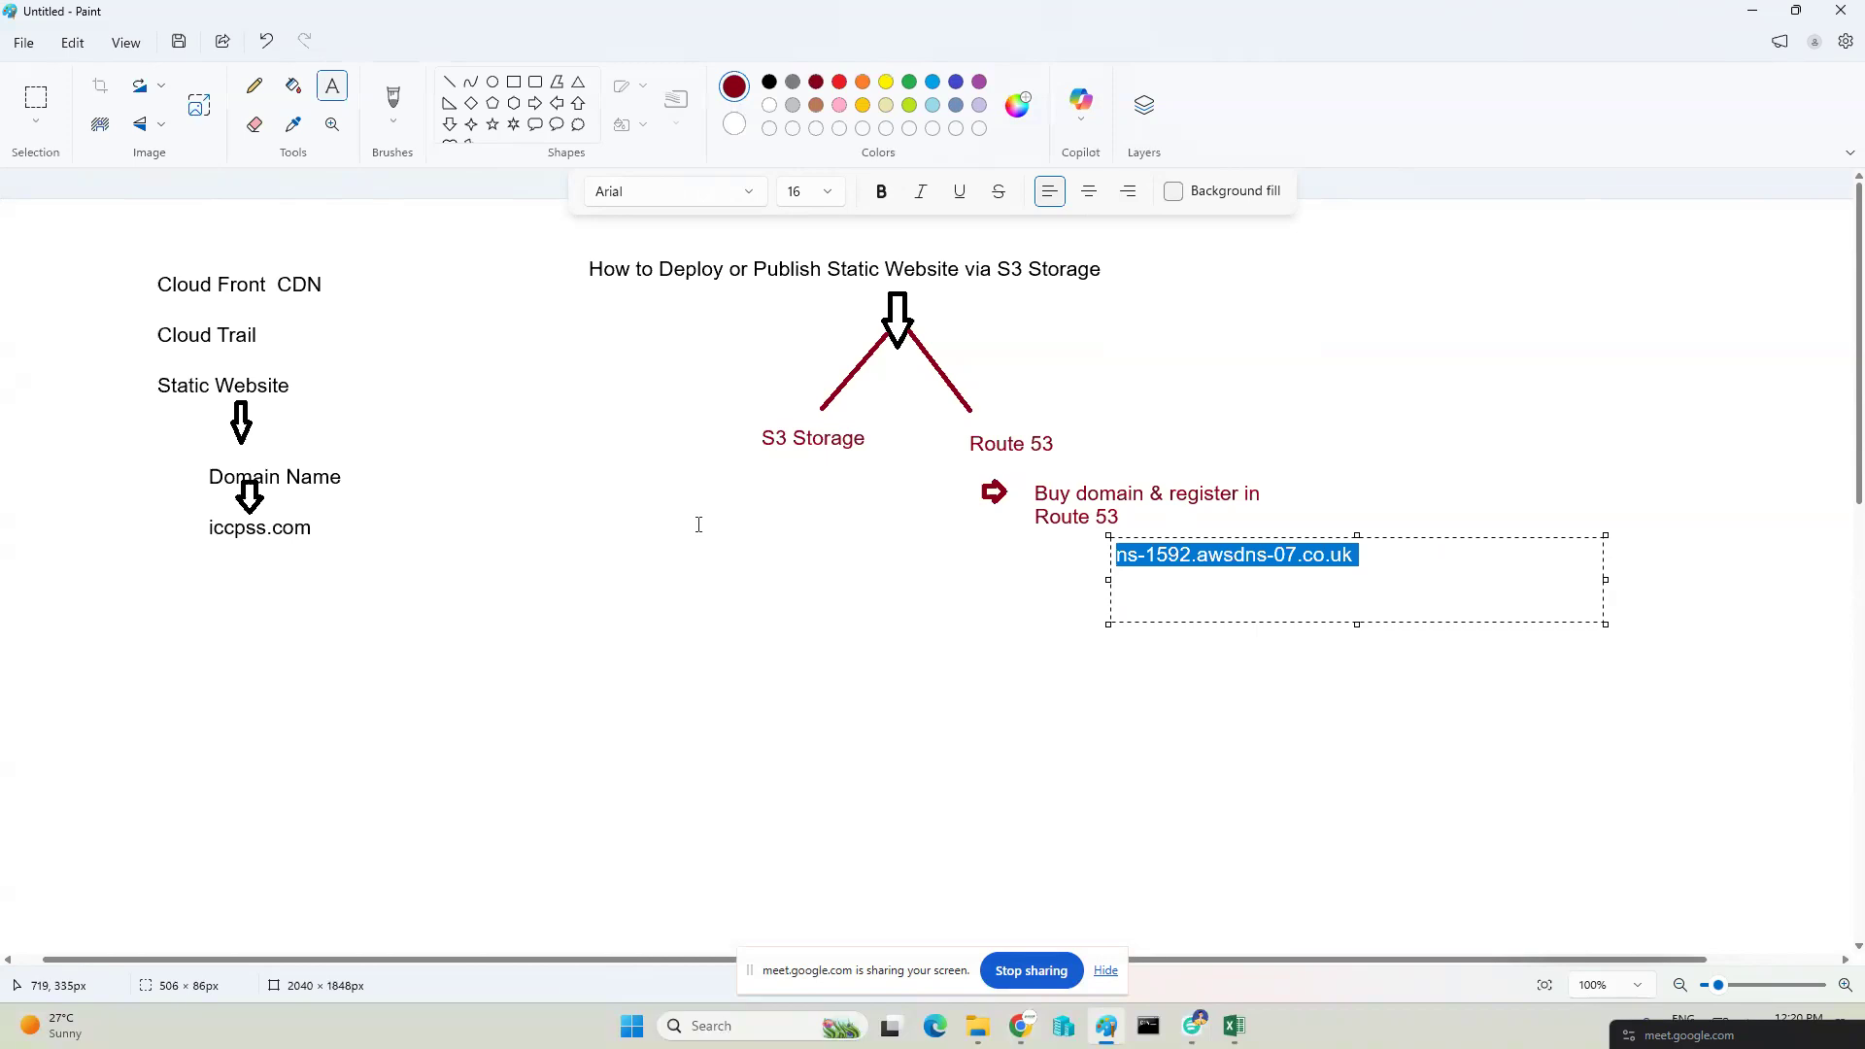
text(aitraningins)
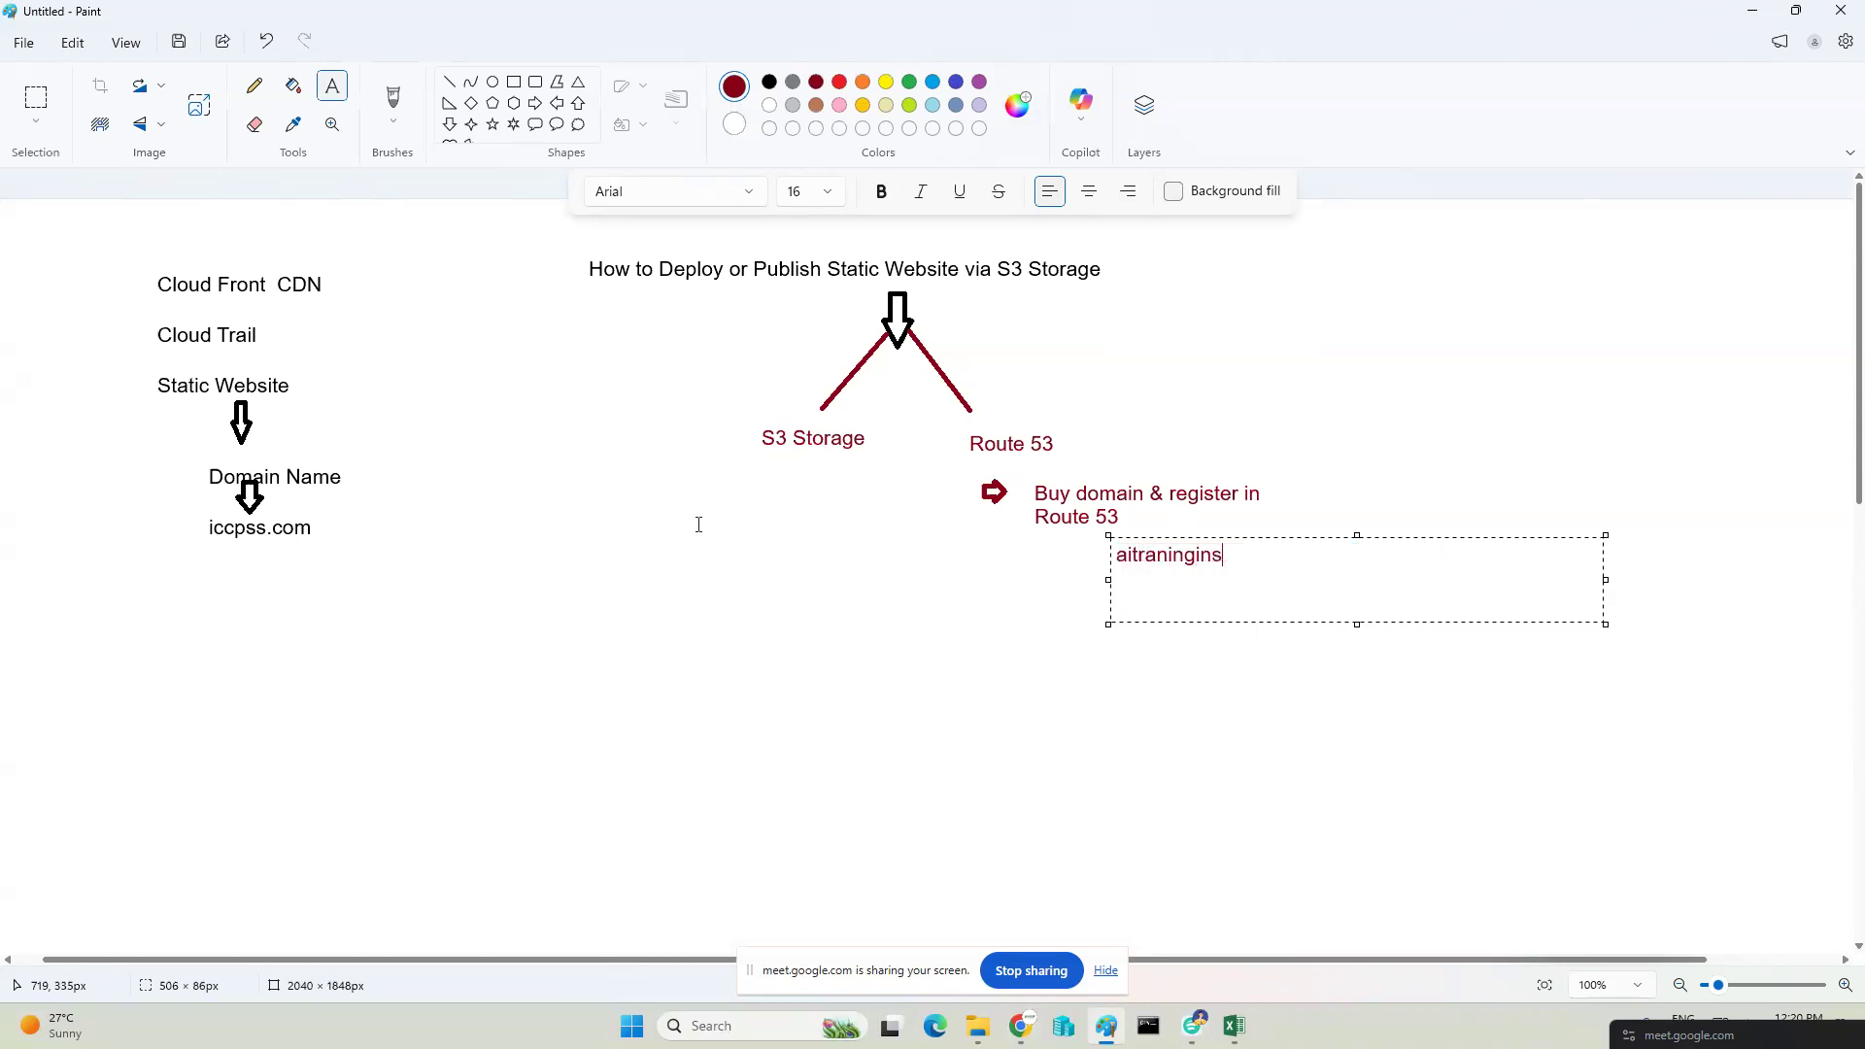
text(titute.com)
click(1133, 533)
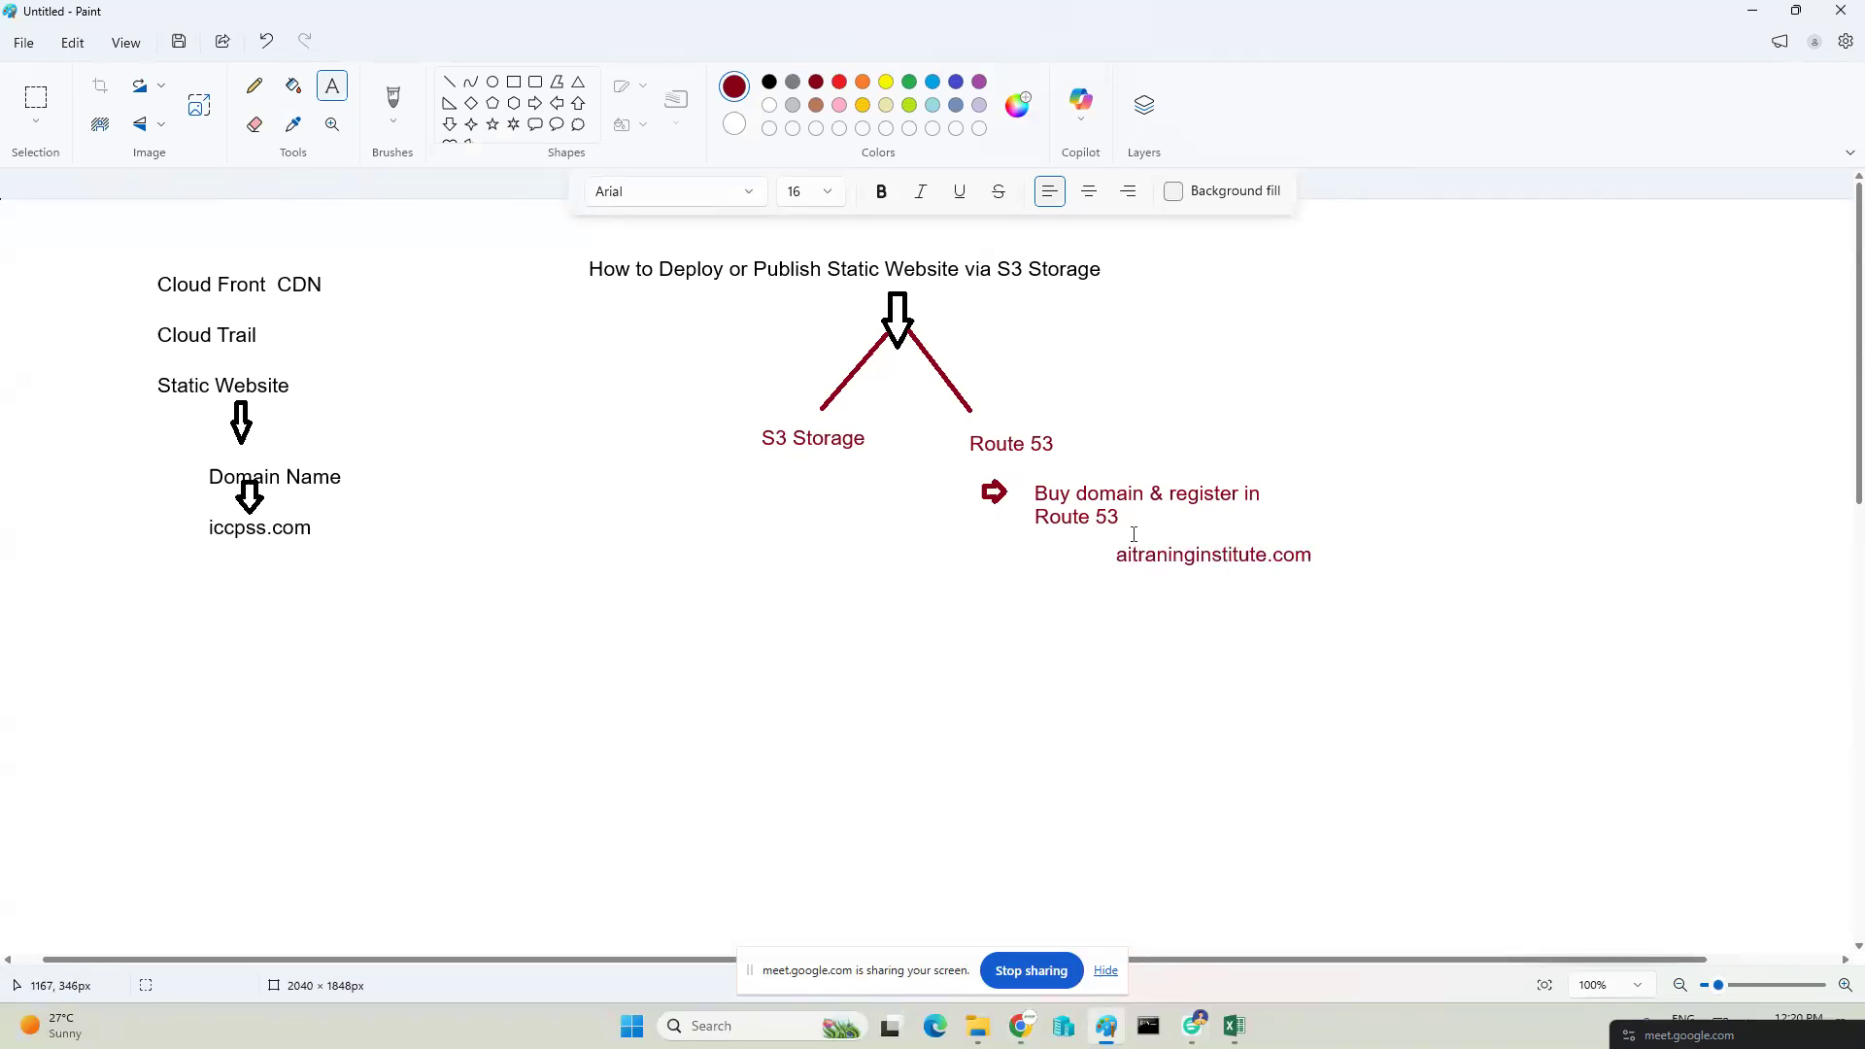
Draw a dark red bucket below S3 Storage from two ellipses joined by two straight side lines.
click(492, 82)
drag(669, 542, 837, 603)
drag(678, 749, 826, 806)
click(939, 694)
click(449, 81)
drag(666, 567, 684, 779)
drag(832, 574, 825, 780)
click(933, 712)
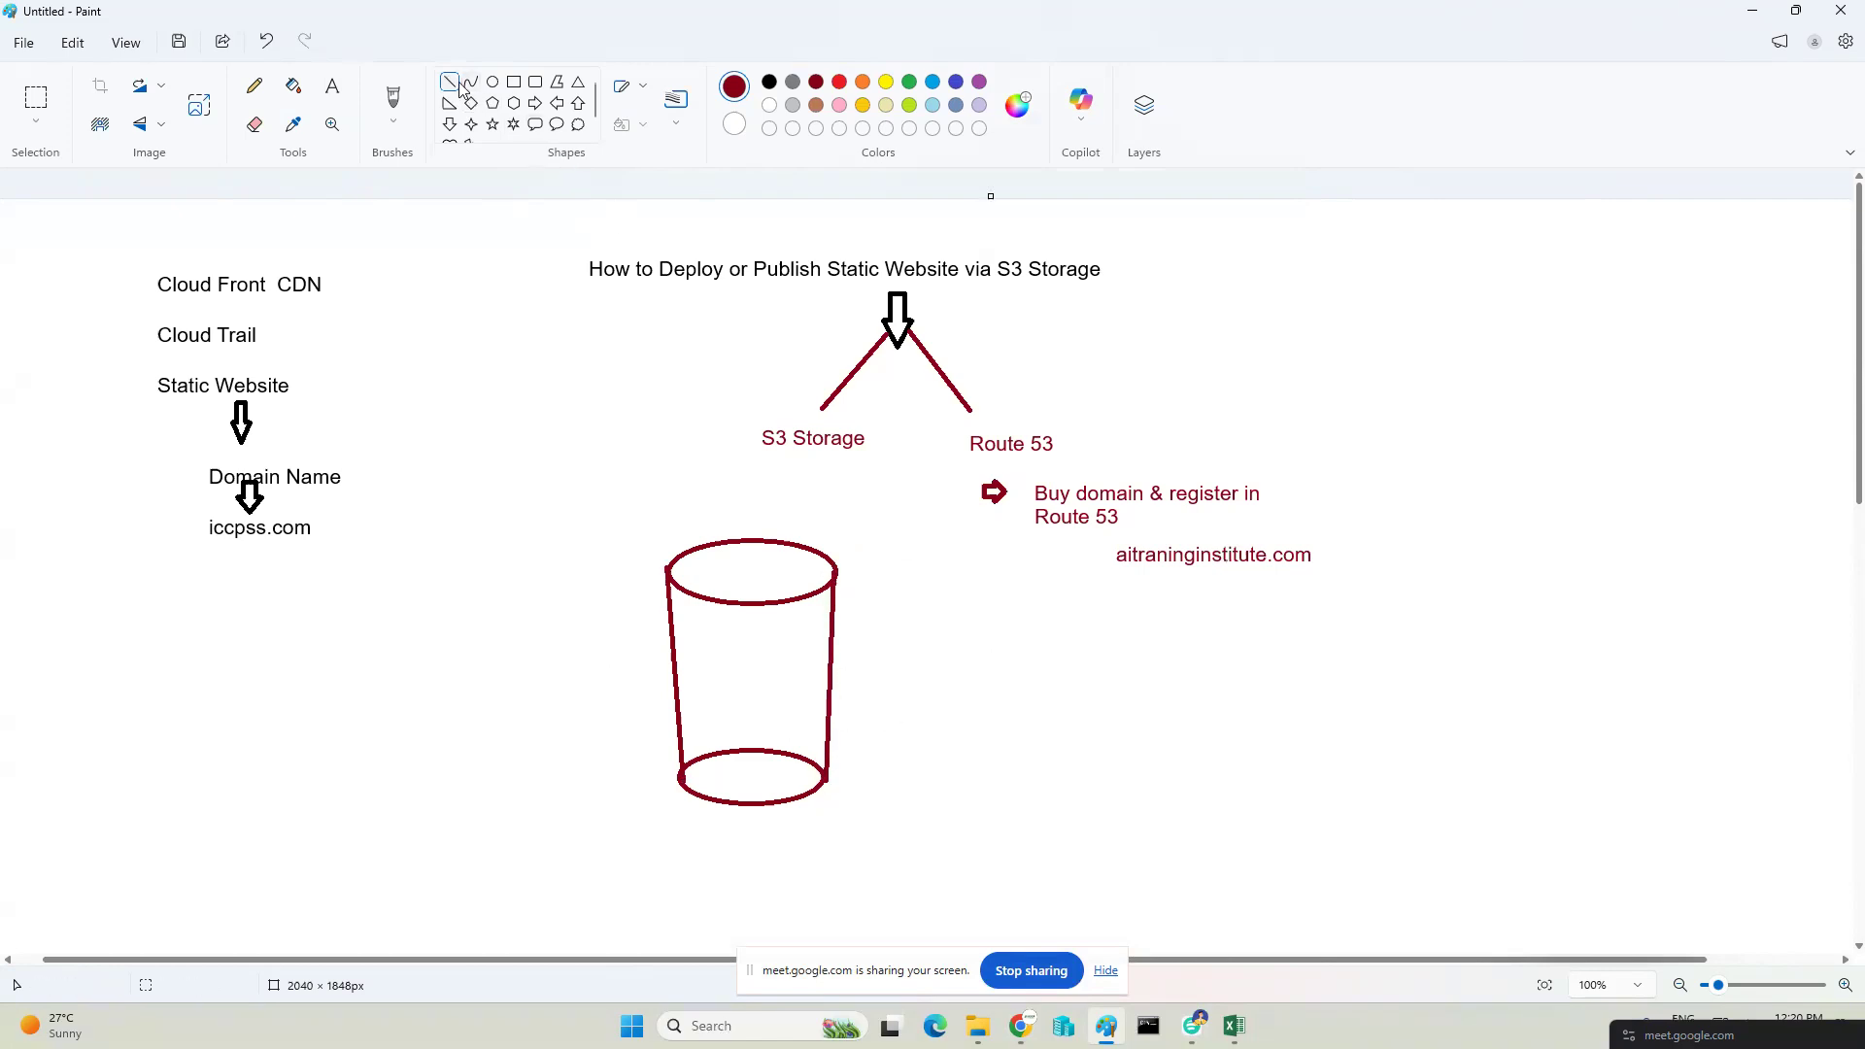
Draw a lime green line connecting aitraninginstitute.com to the side of the bucket.
click(910, 105)
drag(1109, 554, 833, 626)
click(920, 686)
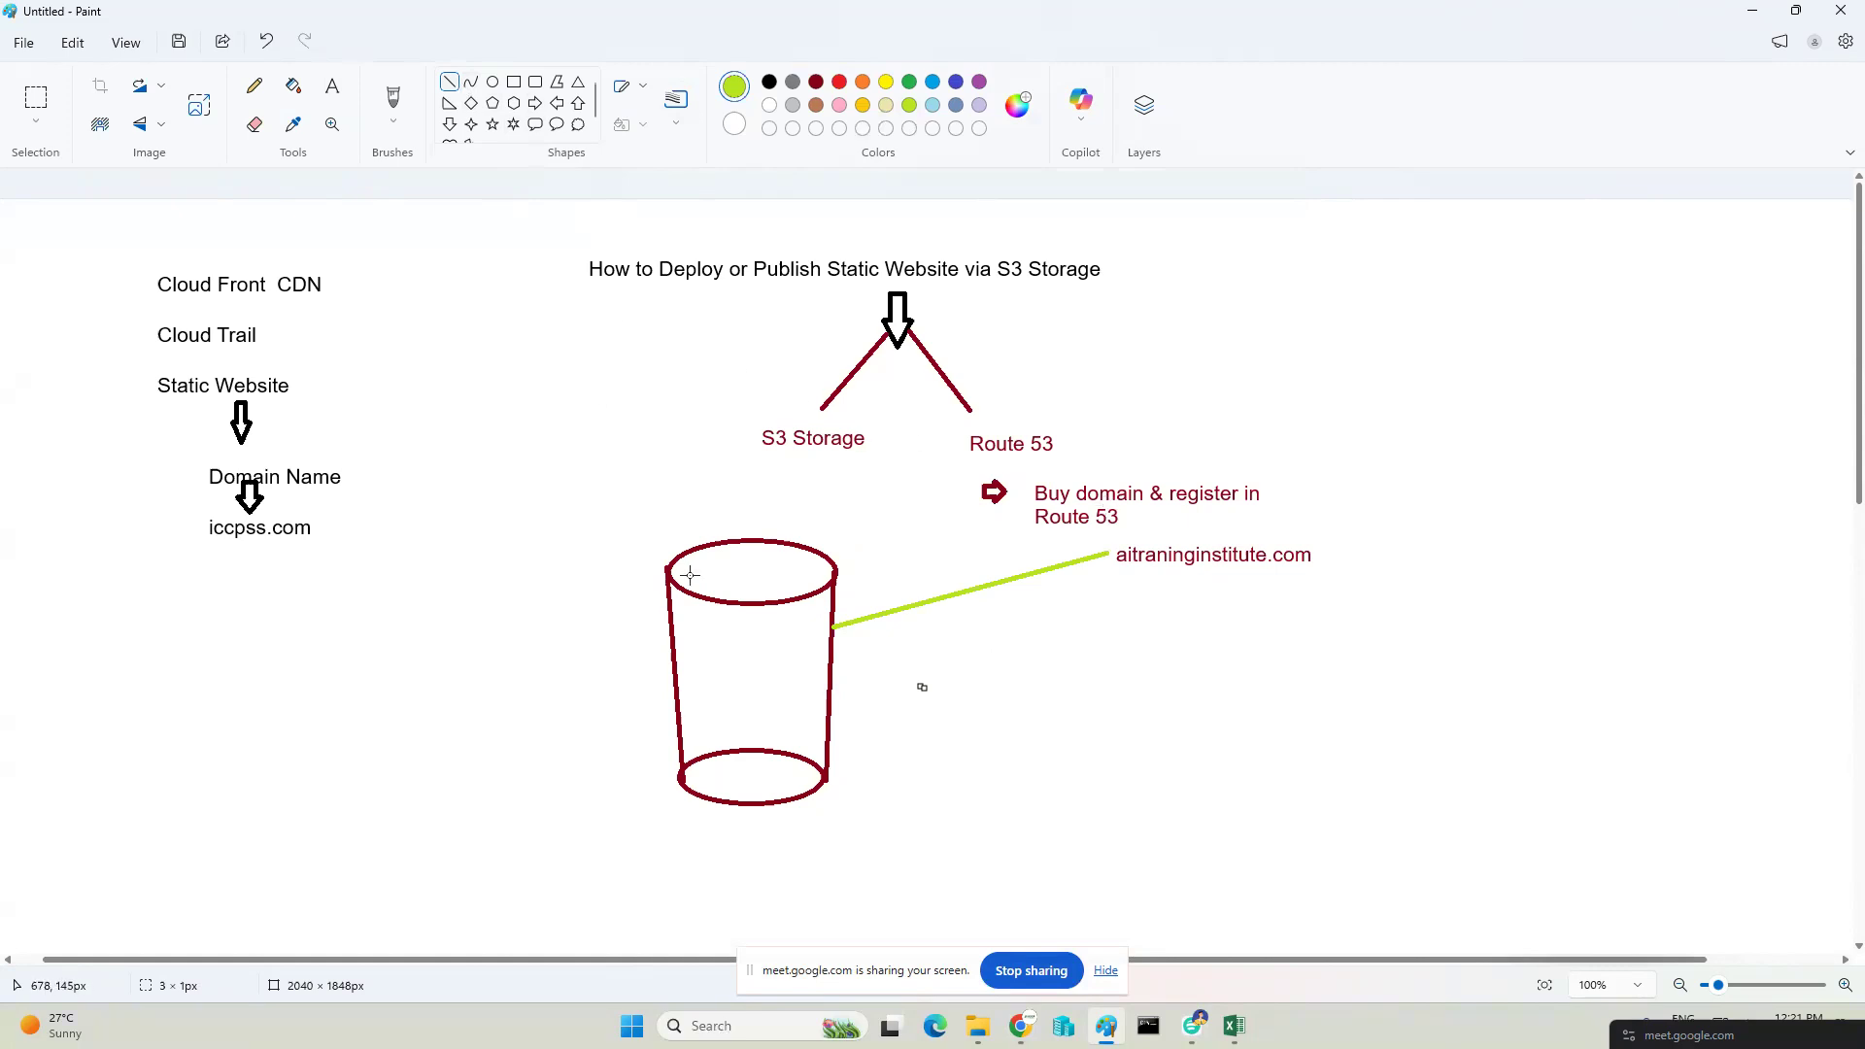
Copy the domain name aitraninginstitute.com from the domains list on Hostinger's home page and minimize that window.
mouse_move(1021, 1026)
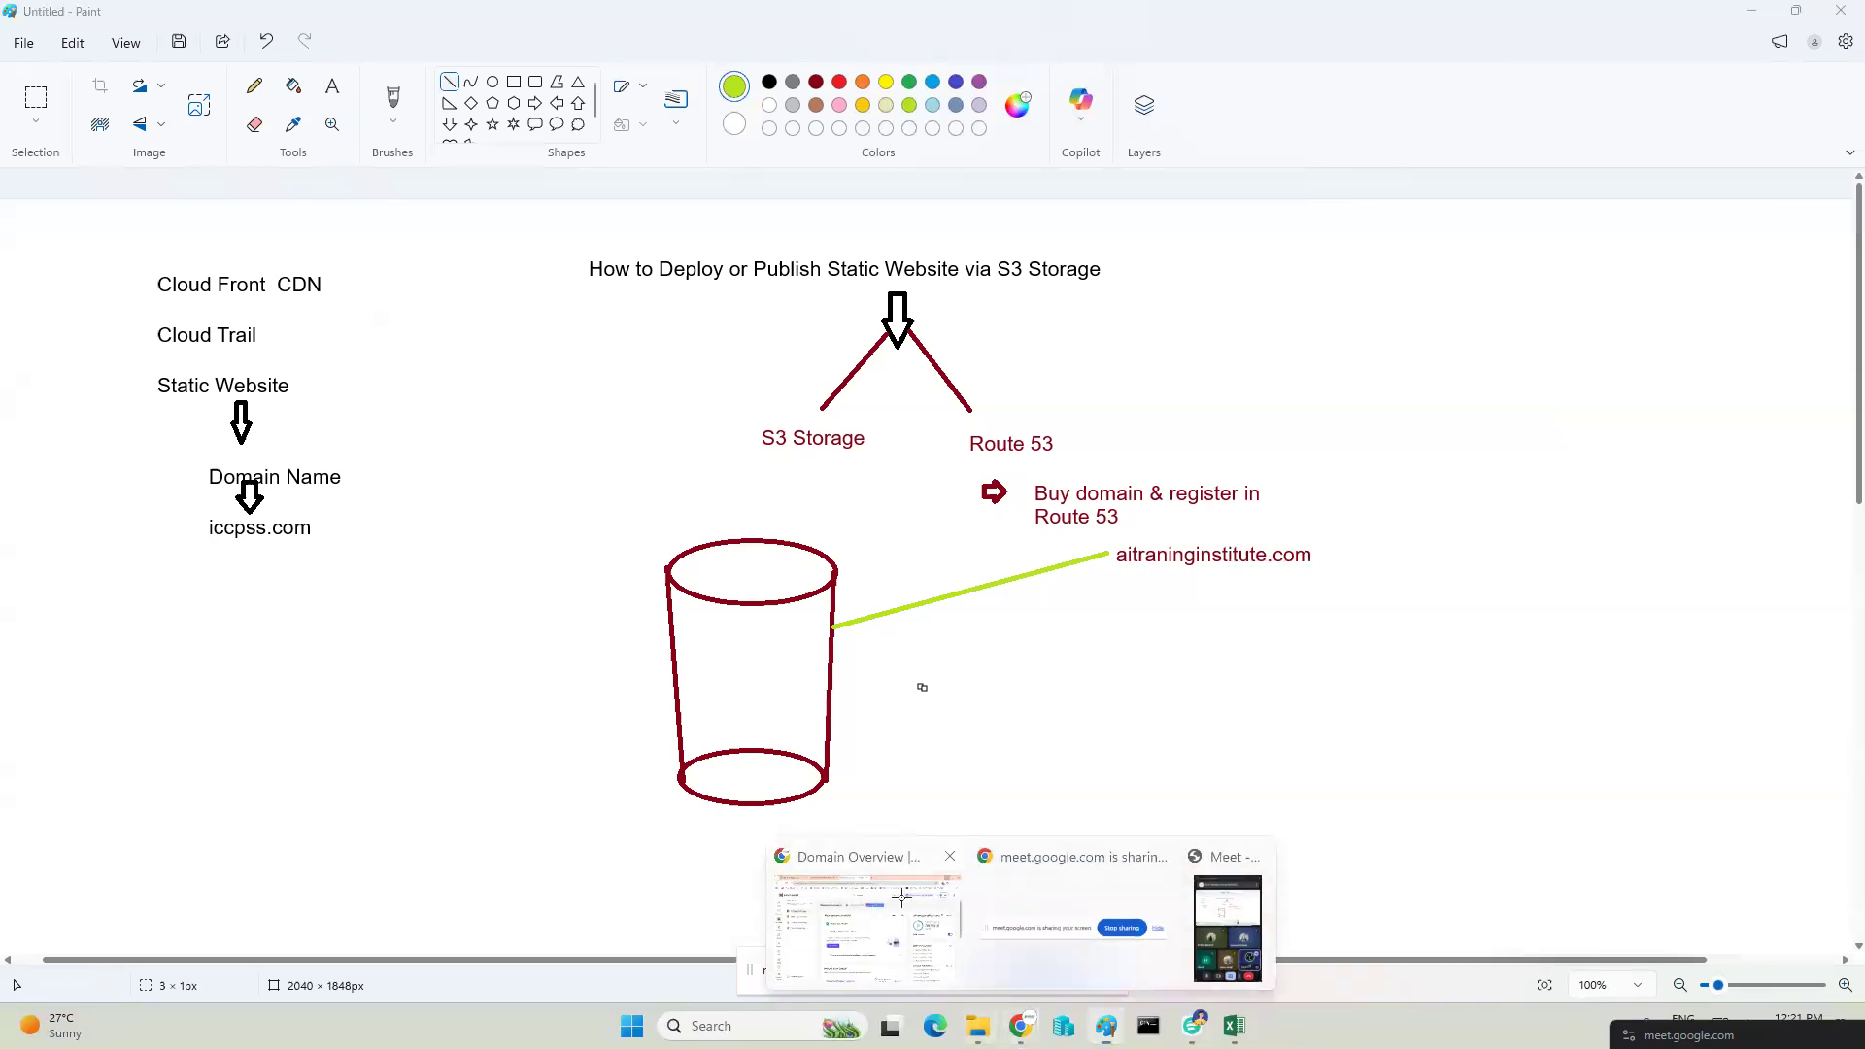
click(867, 944)
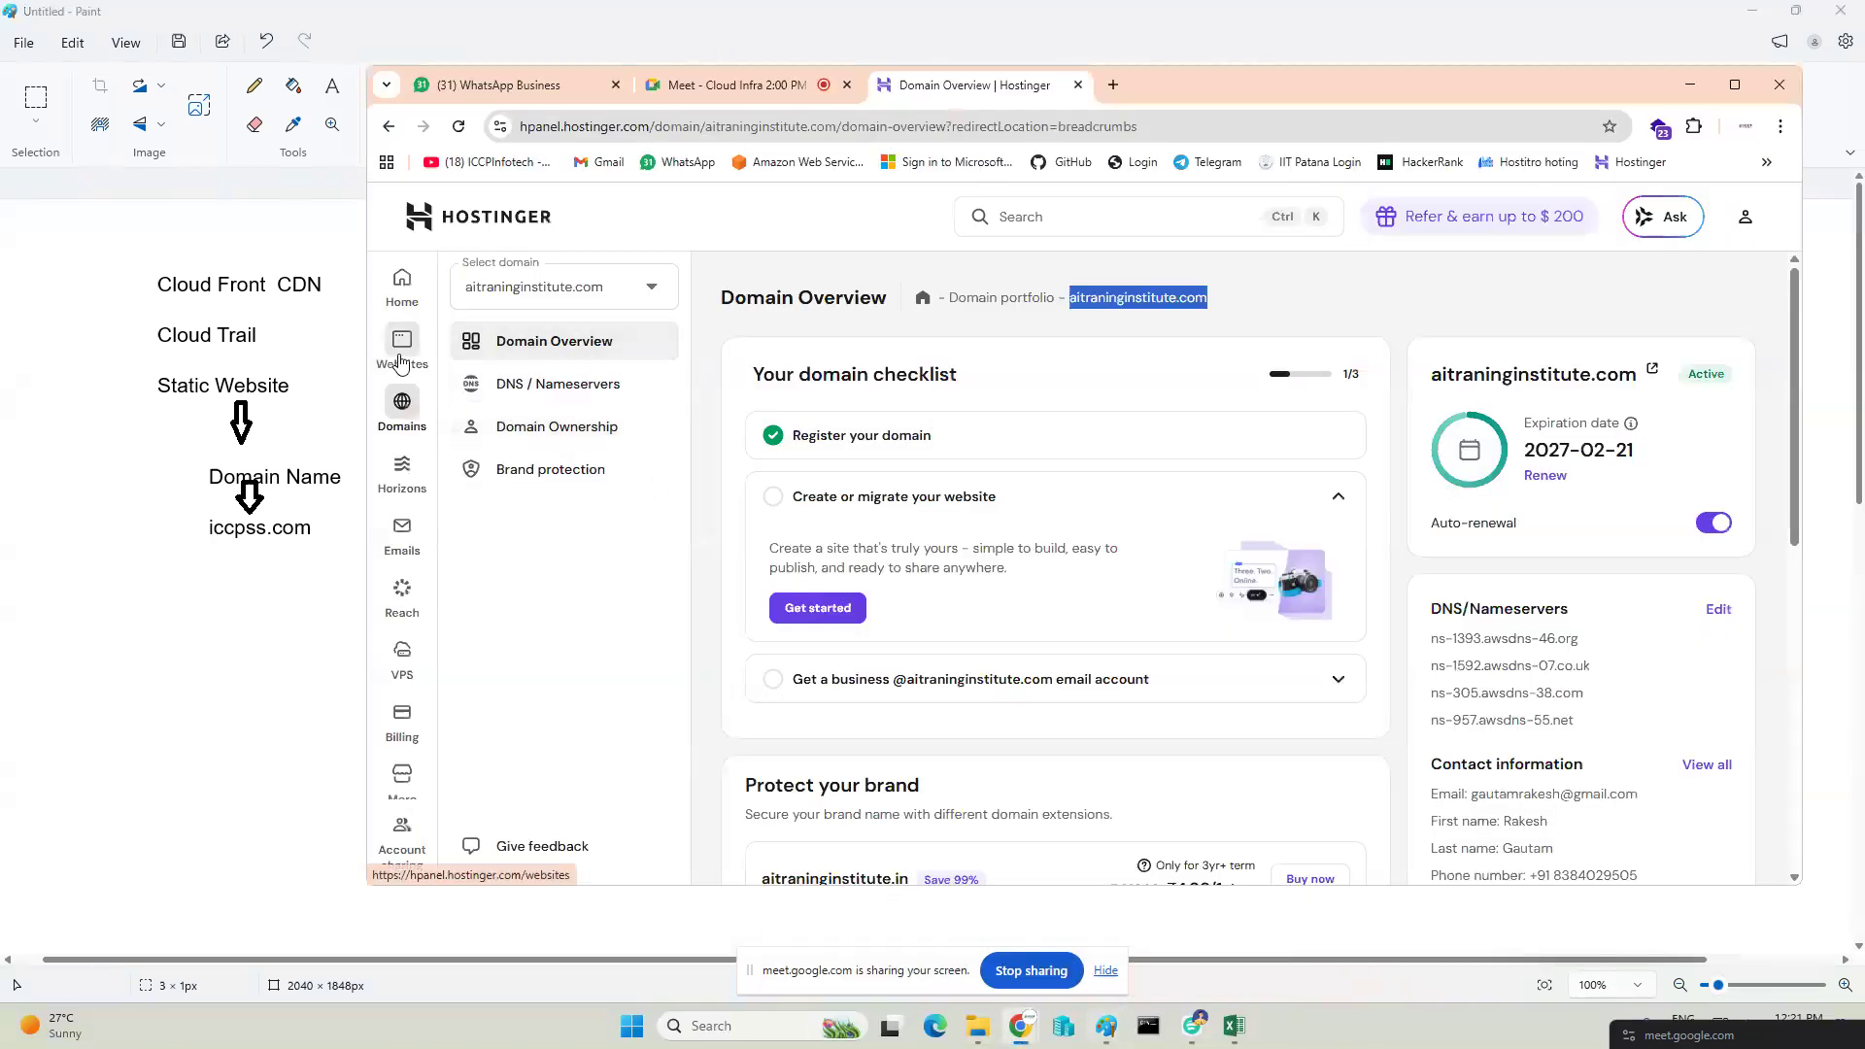
click(402, 287)
scroll(949, 595, down, 10)
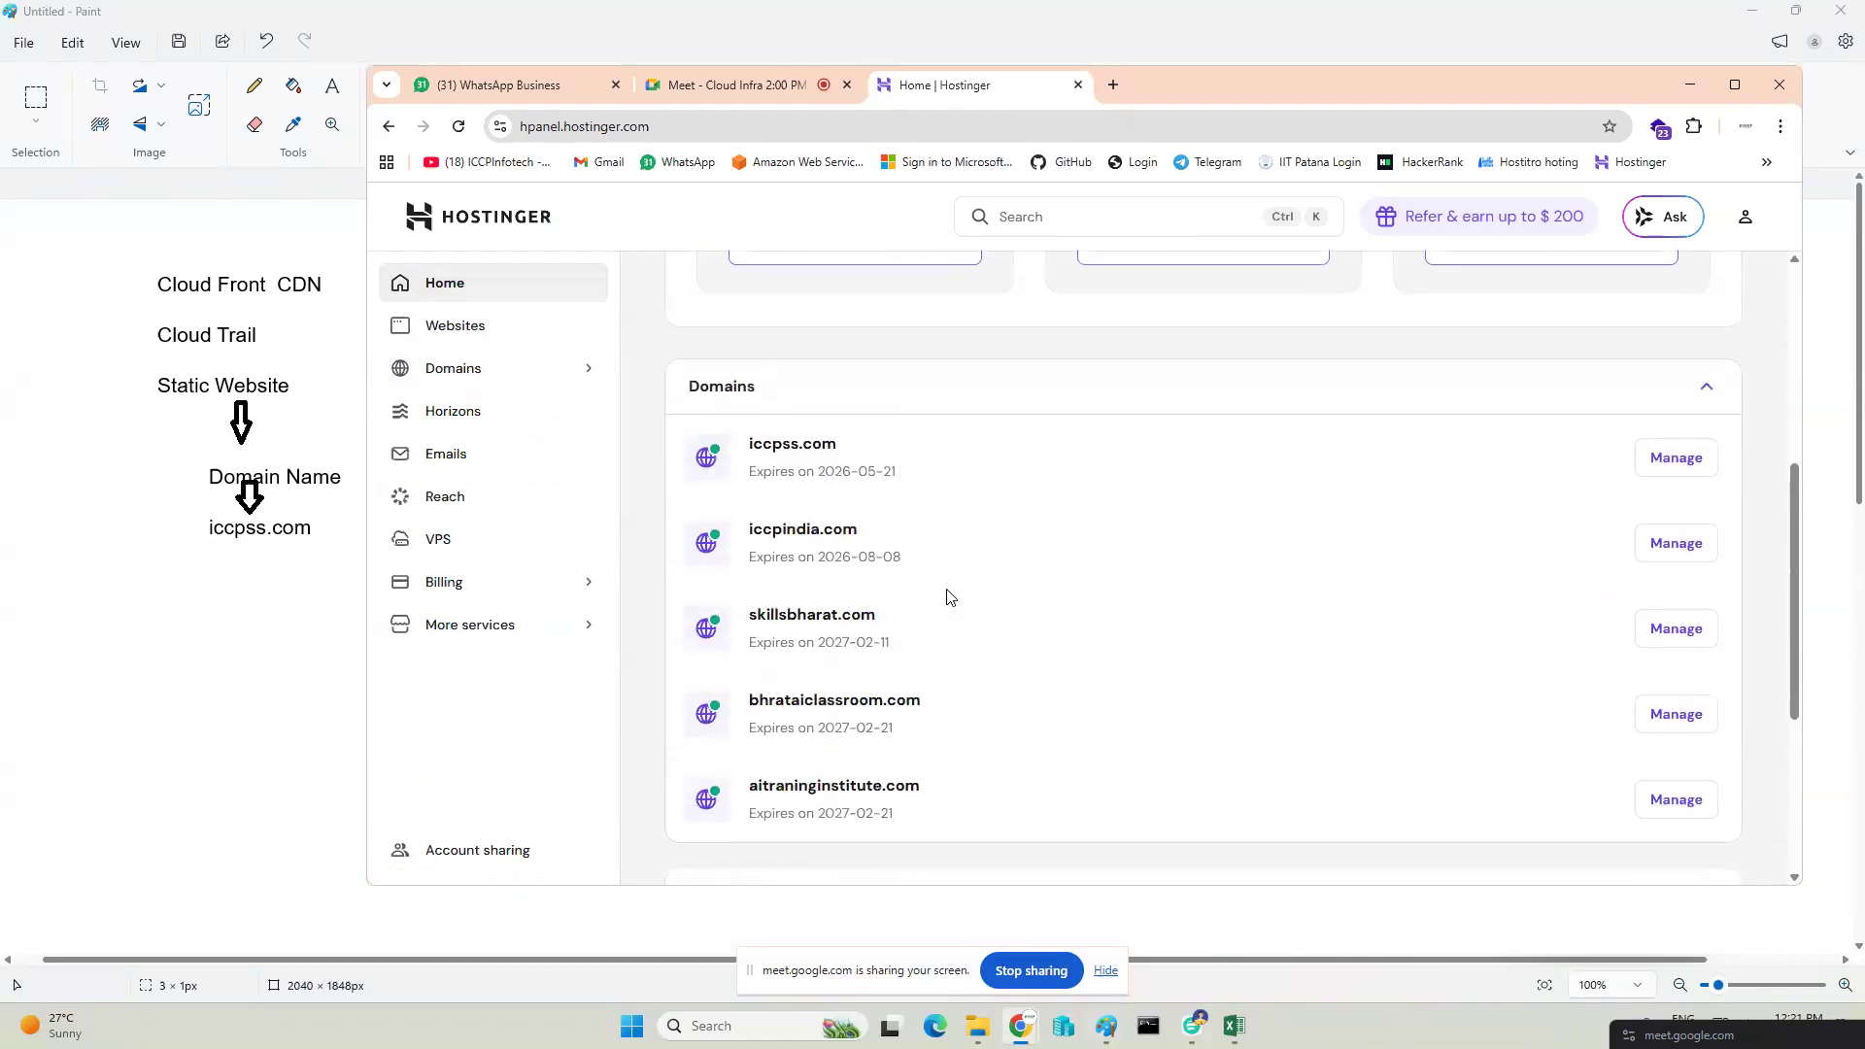
drag(736, 427, 928, 430)
key(ctrl+c)
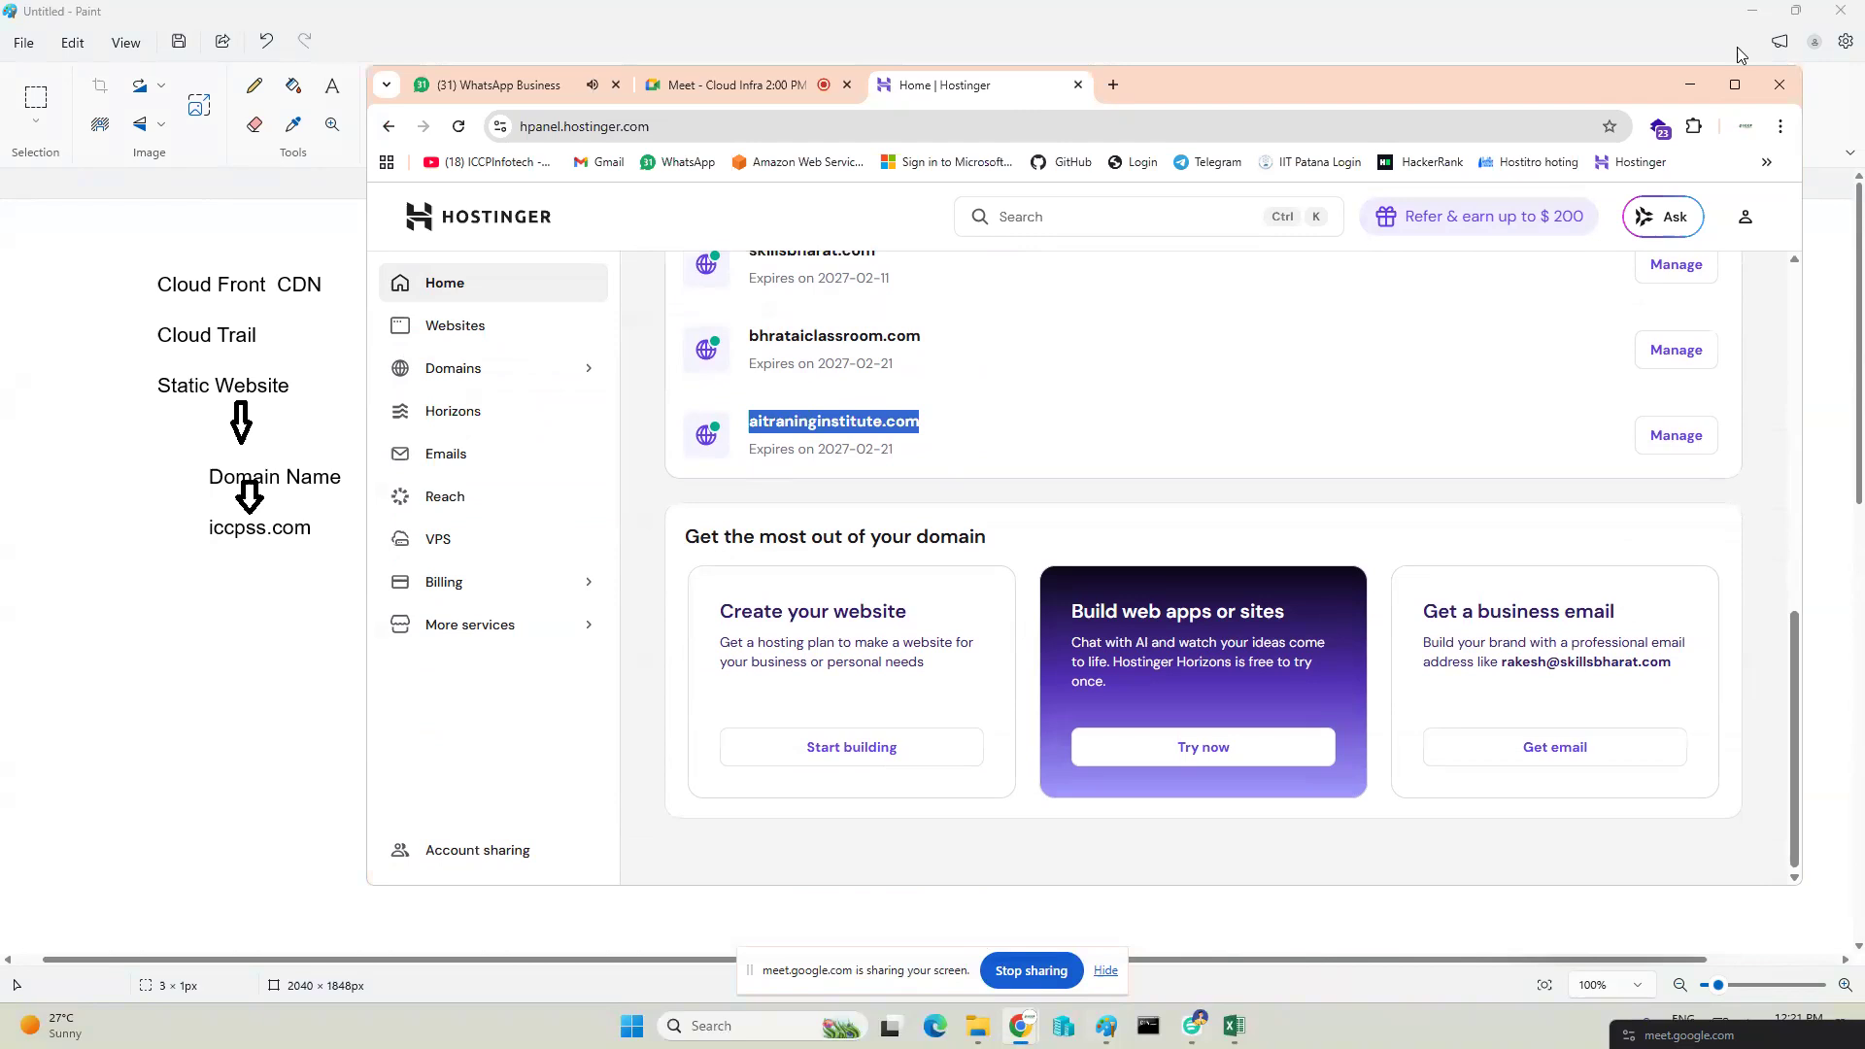
click(1688, 86)
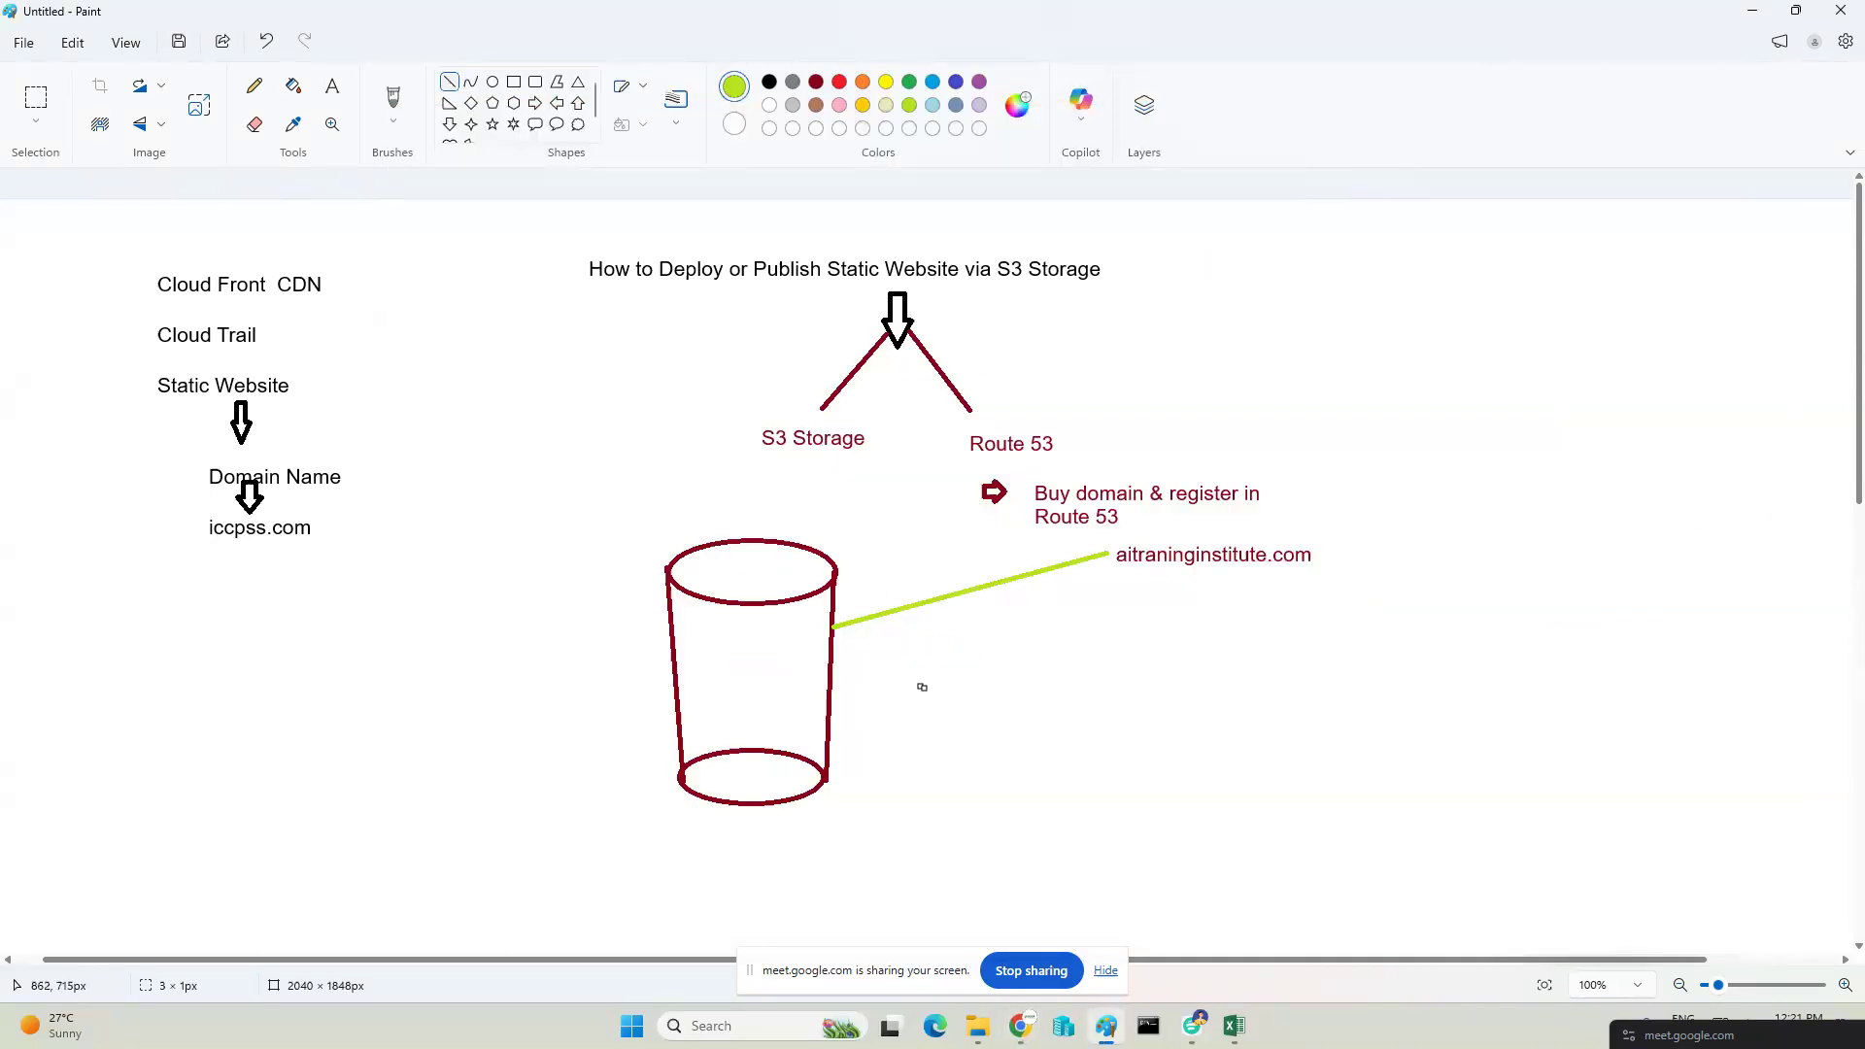
Switch to the AWS console, search for s3, and open the S3 service.
mouse_move(1021, 1027)
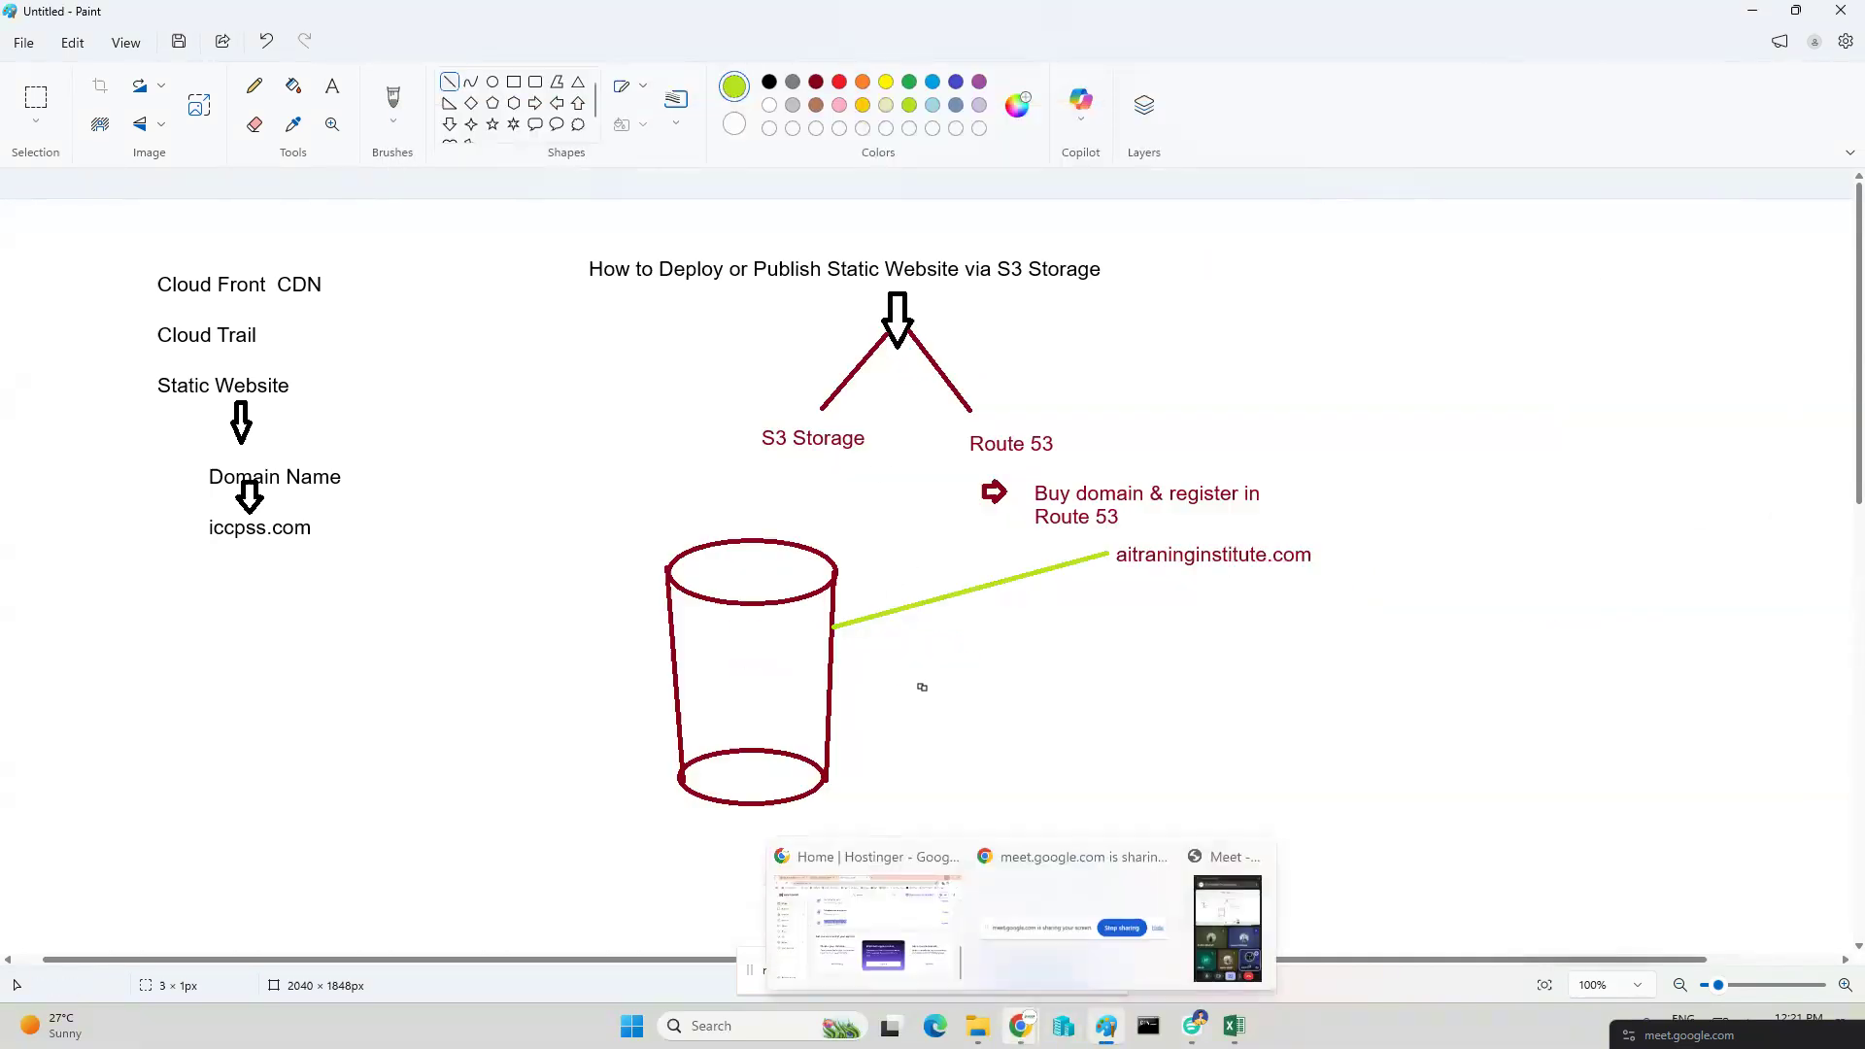
click(1205, 918)
click(370, 144)
text(s3)
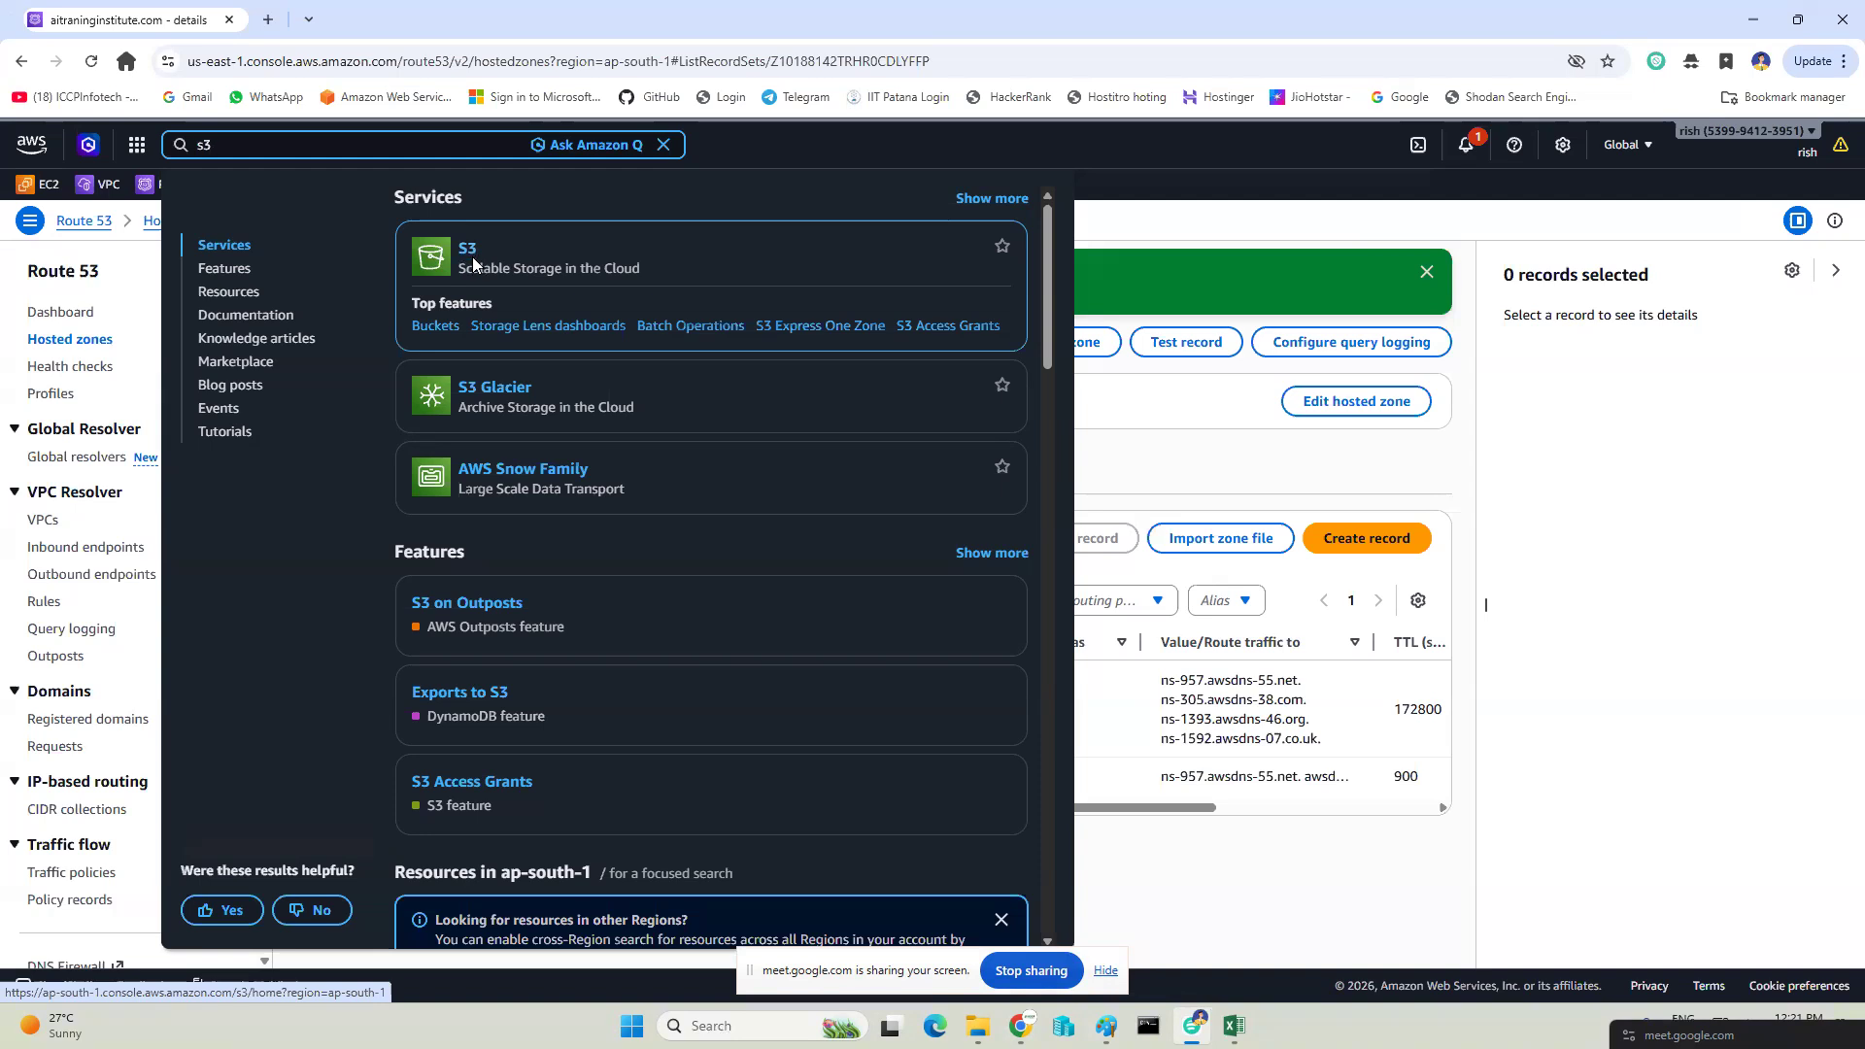
click(472, 260)
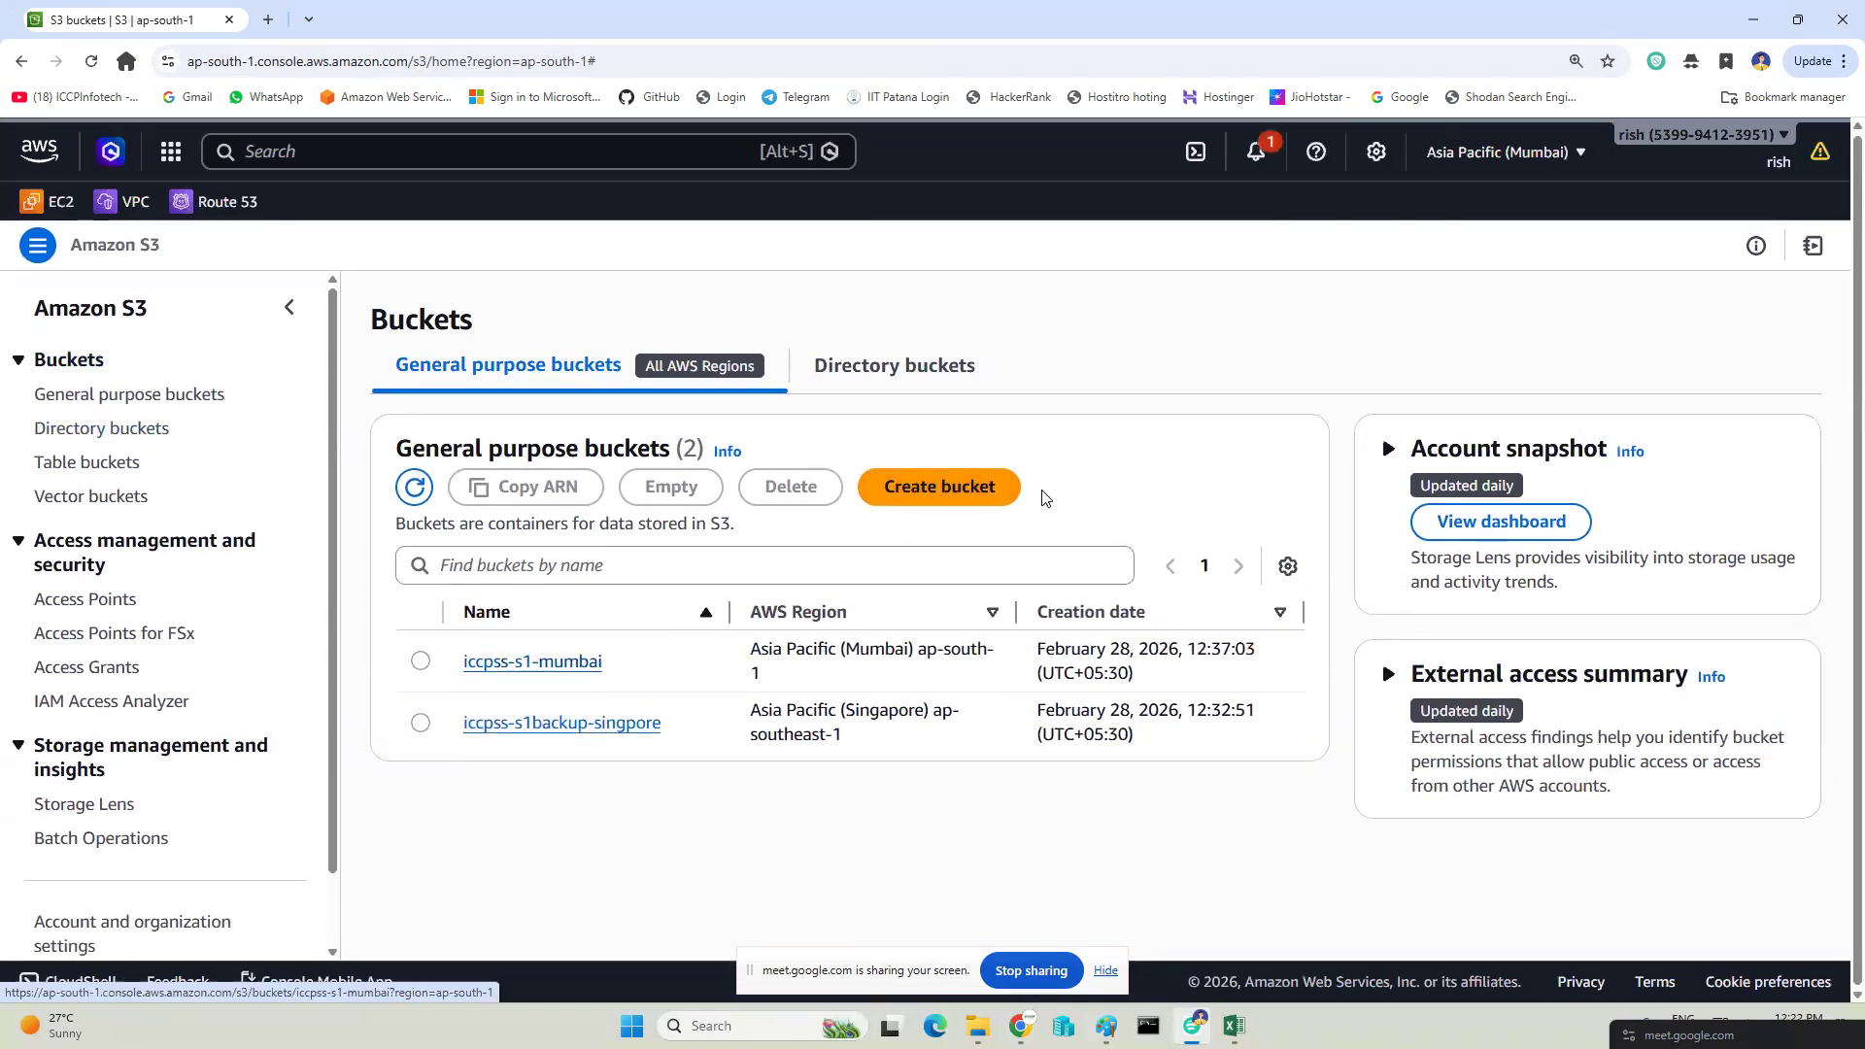
Start creating a general purpose bucket named aitraninginstitute.com in Asia Pacific (Mumbai).
click(956, 497)
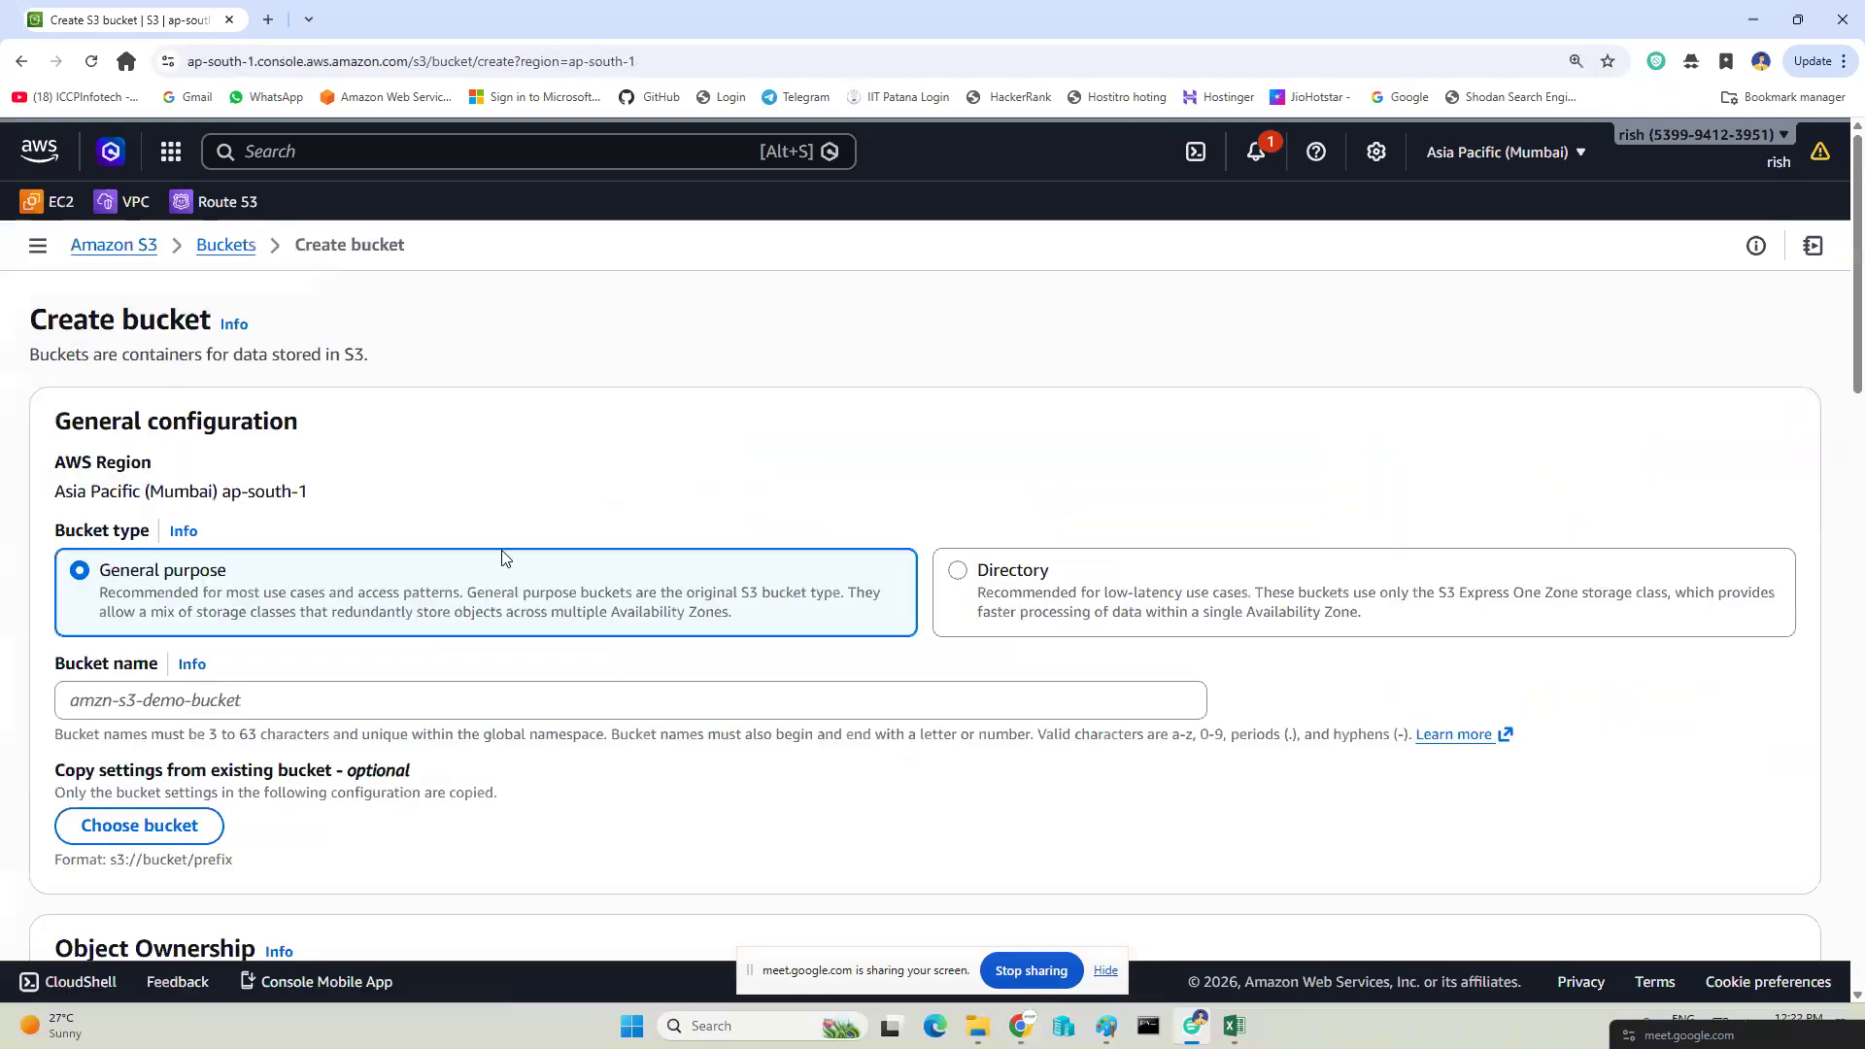
scroll(504, 557, down, 1)
click(195, 601)
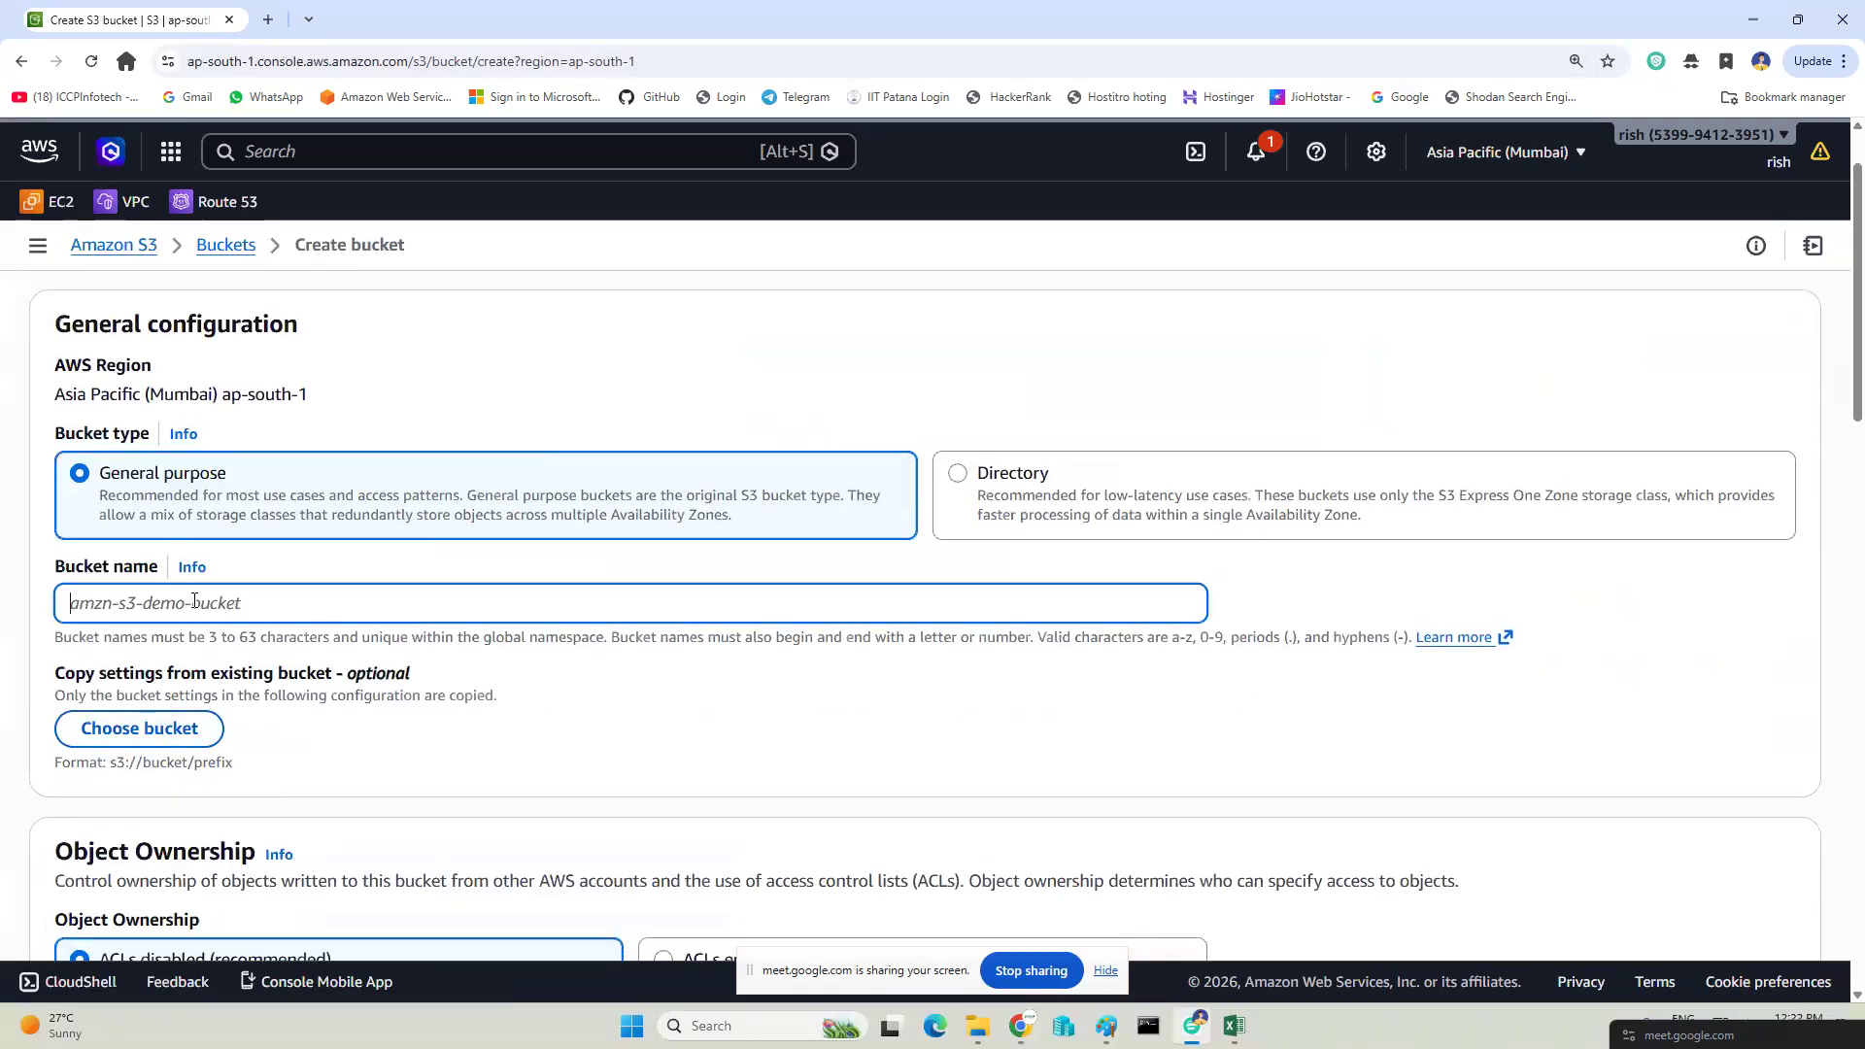
key(ctrl+v)
scroll(690, 681, down, 3)
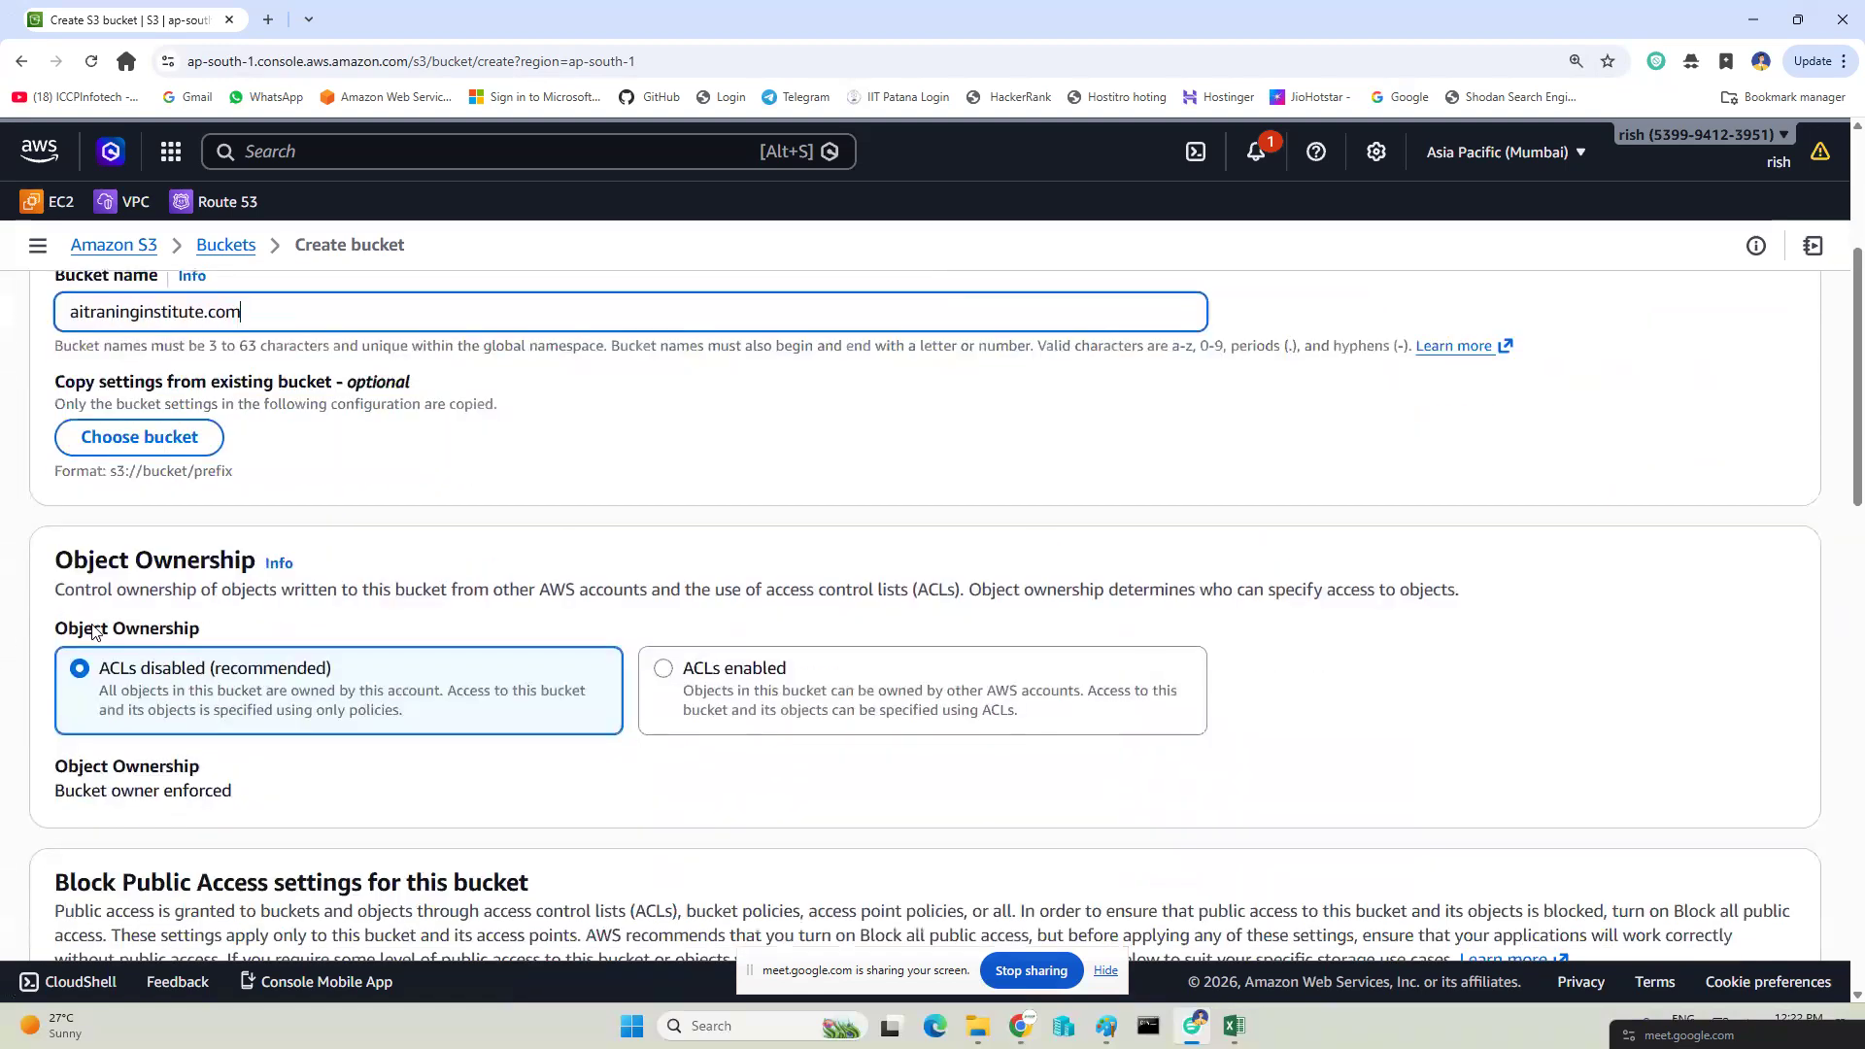
Enable ACLs for the new bucket and set object ownership to Object writer.
scroll(475, 654, down, 2)
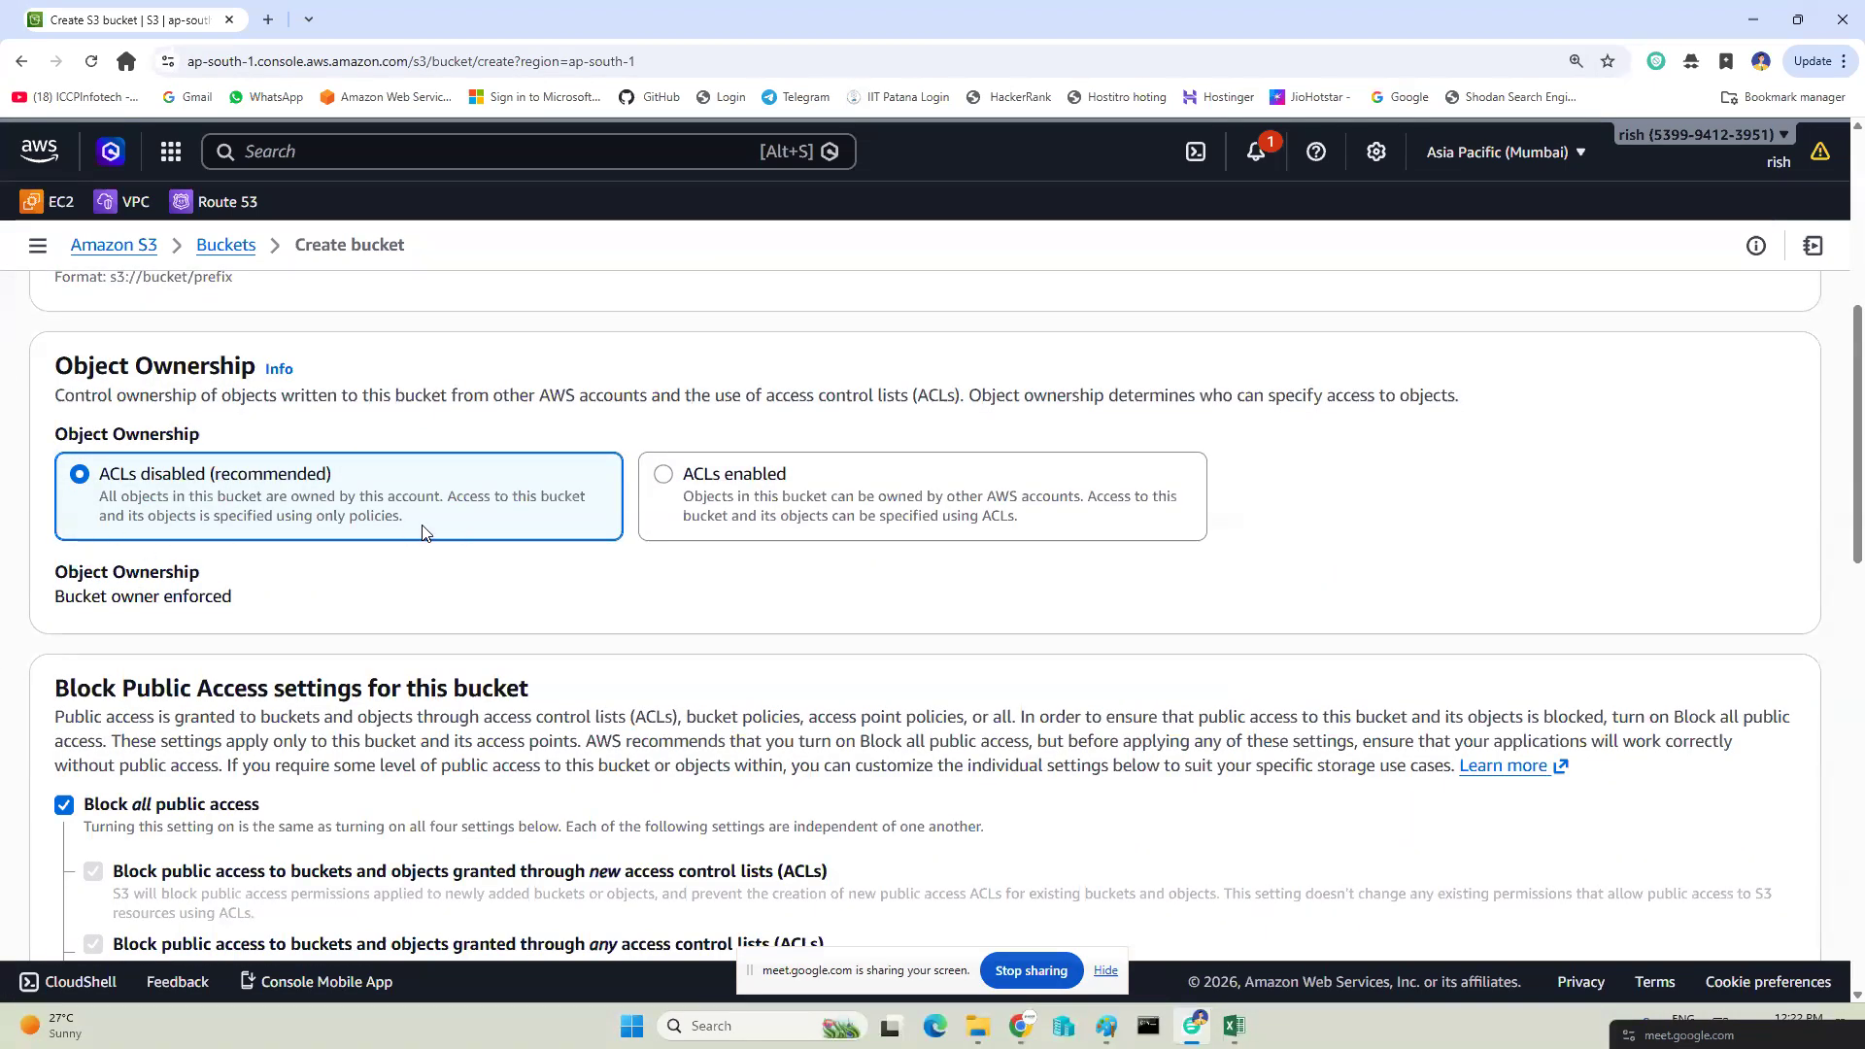
click(767, 481)
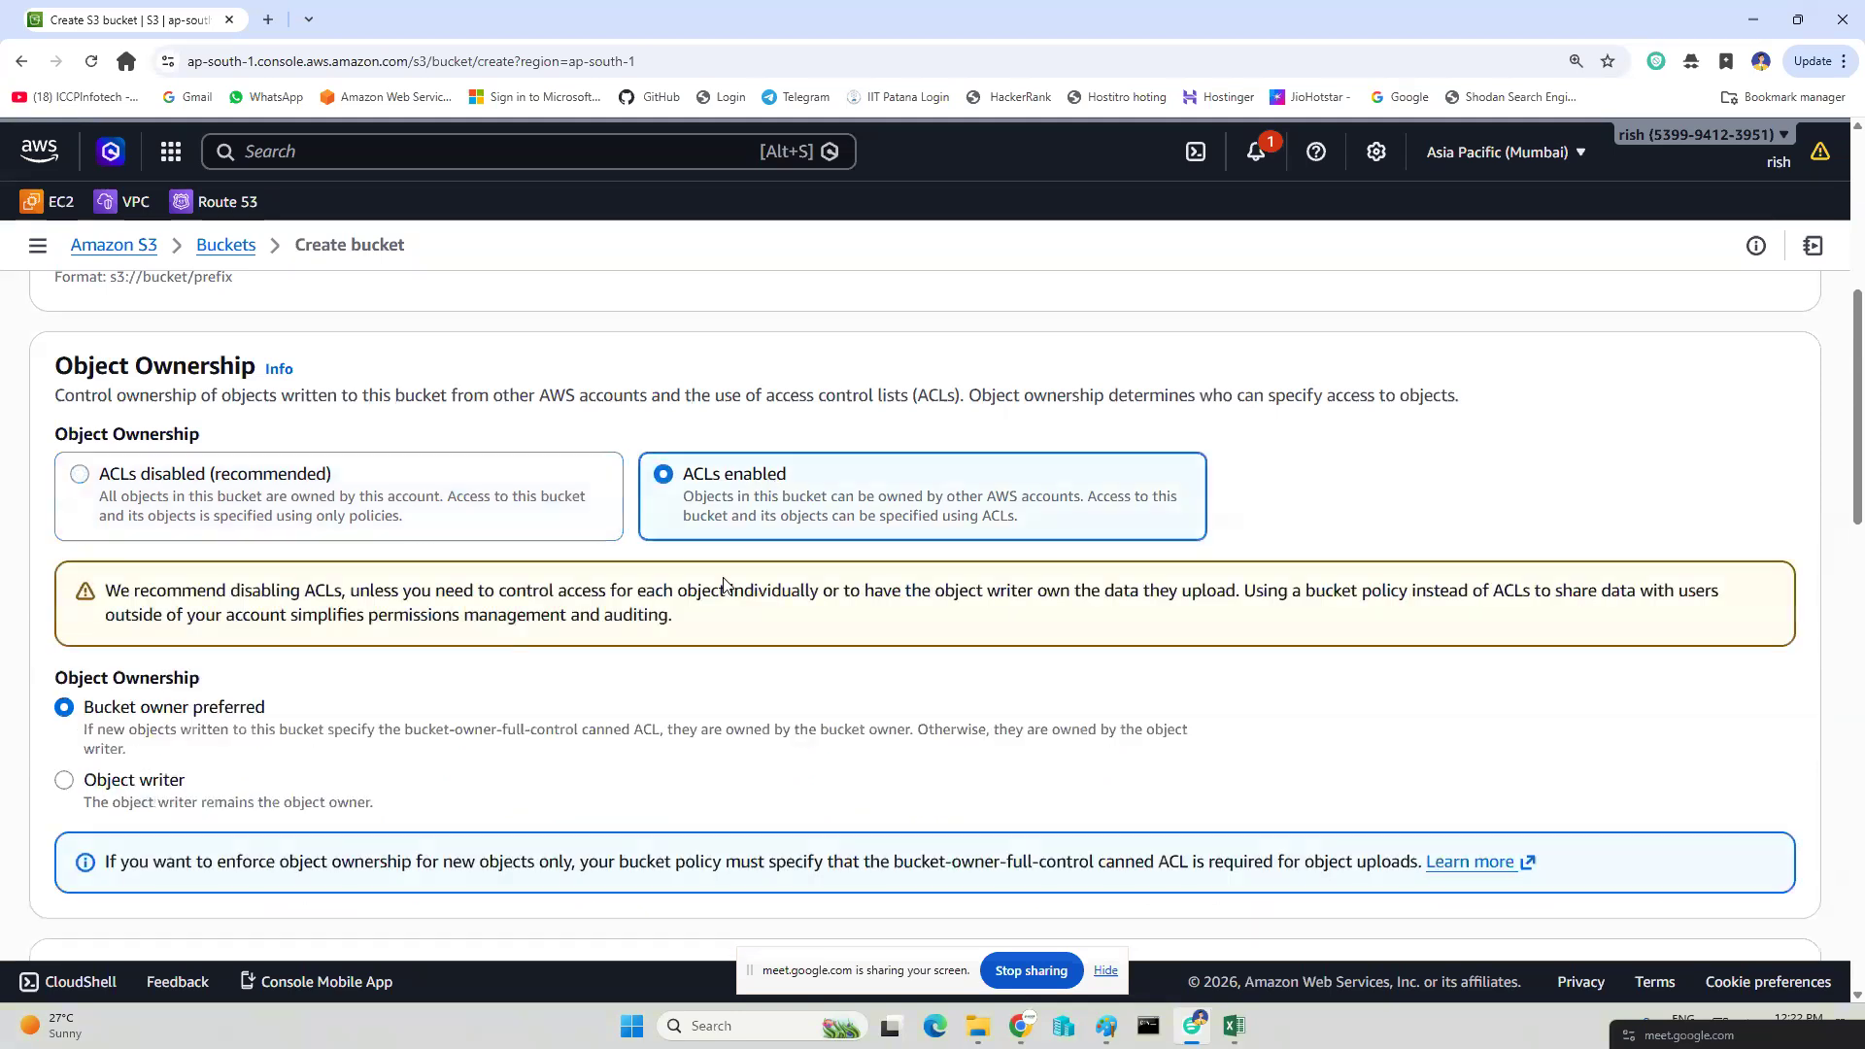
scroll(388, 564, down, 3)
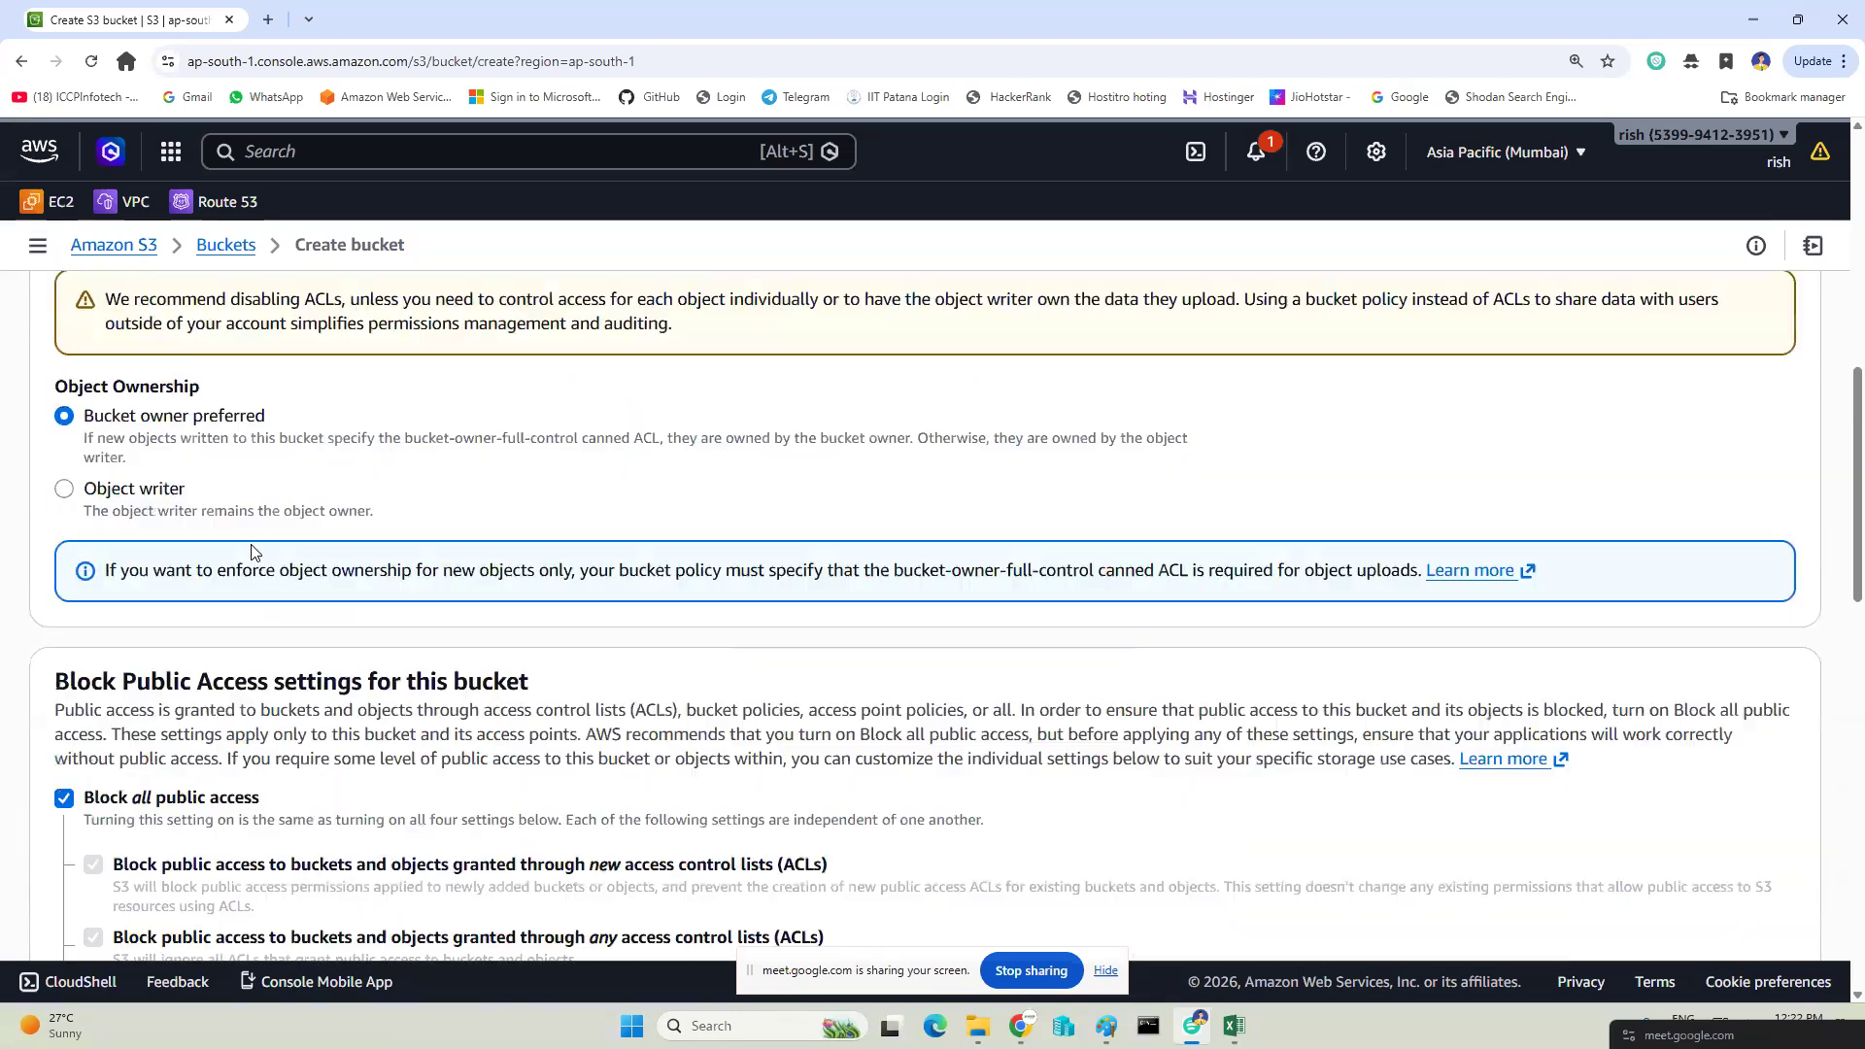
click(64, 491)
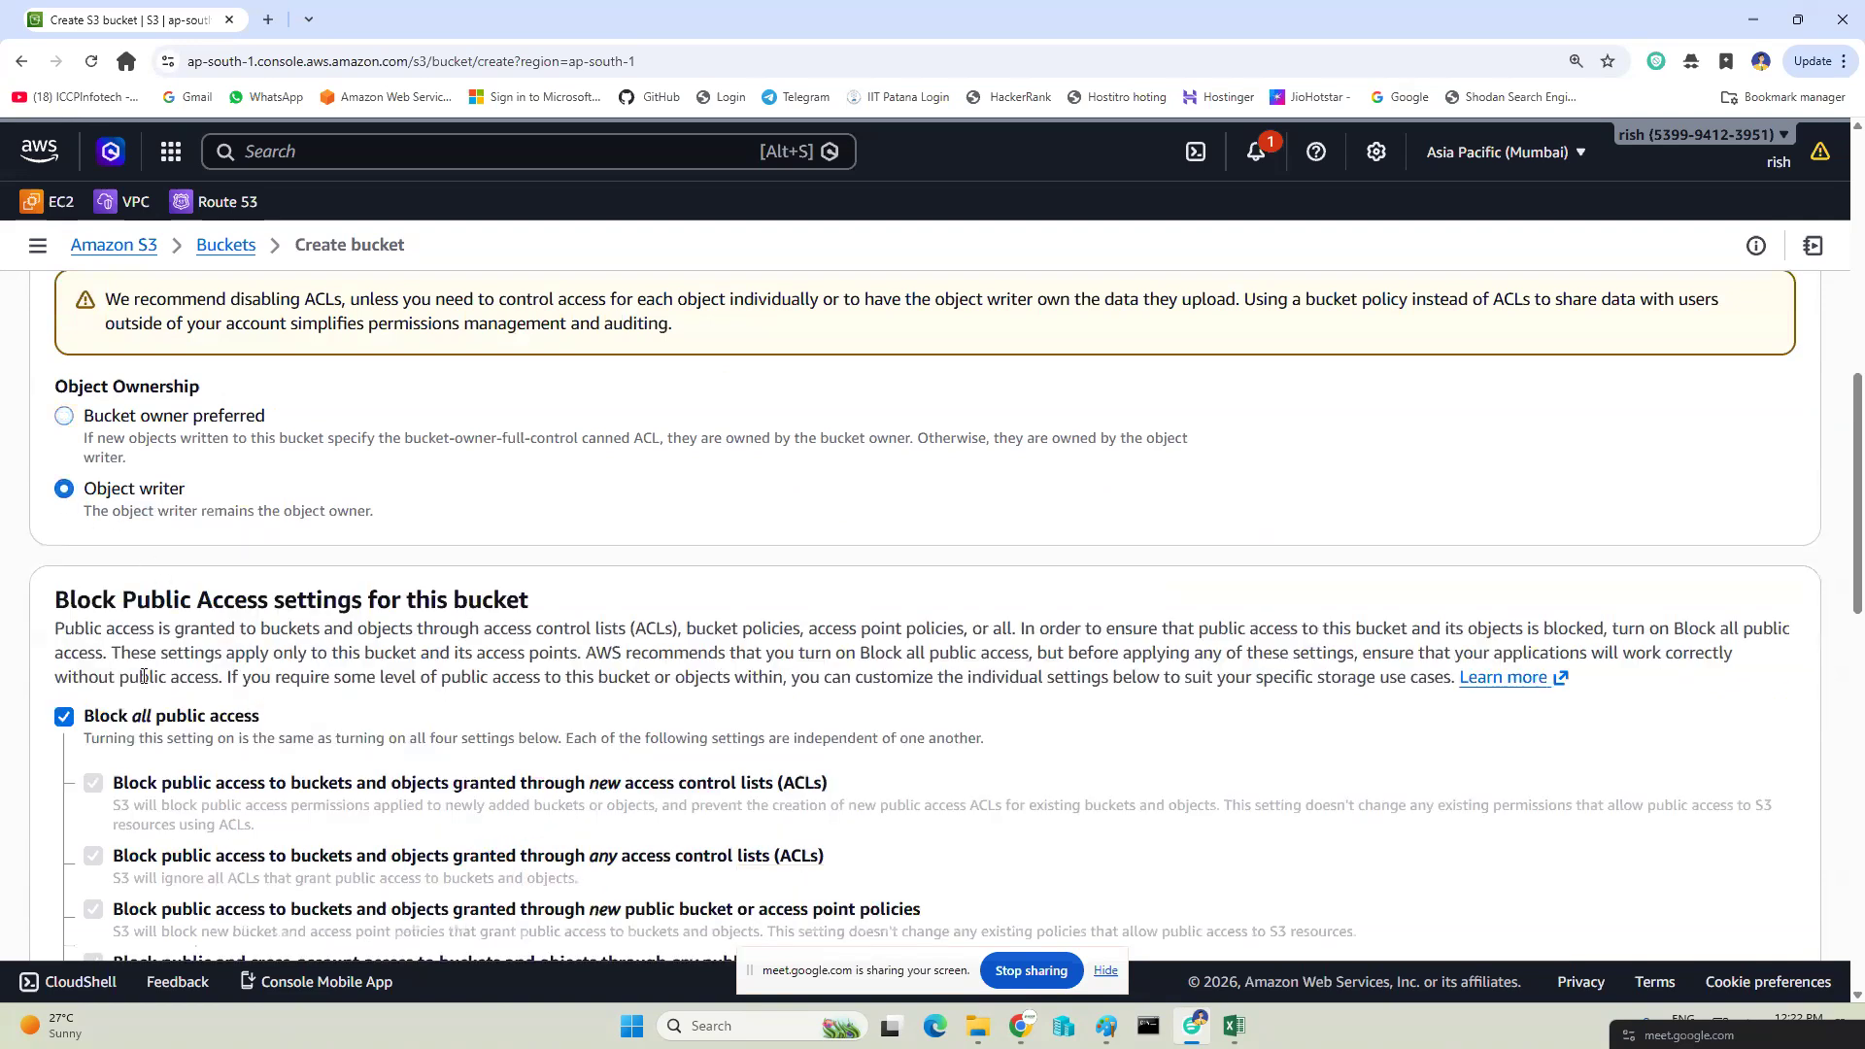
Turn off Block all public access for the bucket and acknowledge that its objects might become public.
click(64, 717)
scroll(64, 727, down, 2)
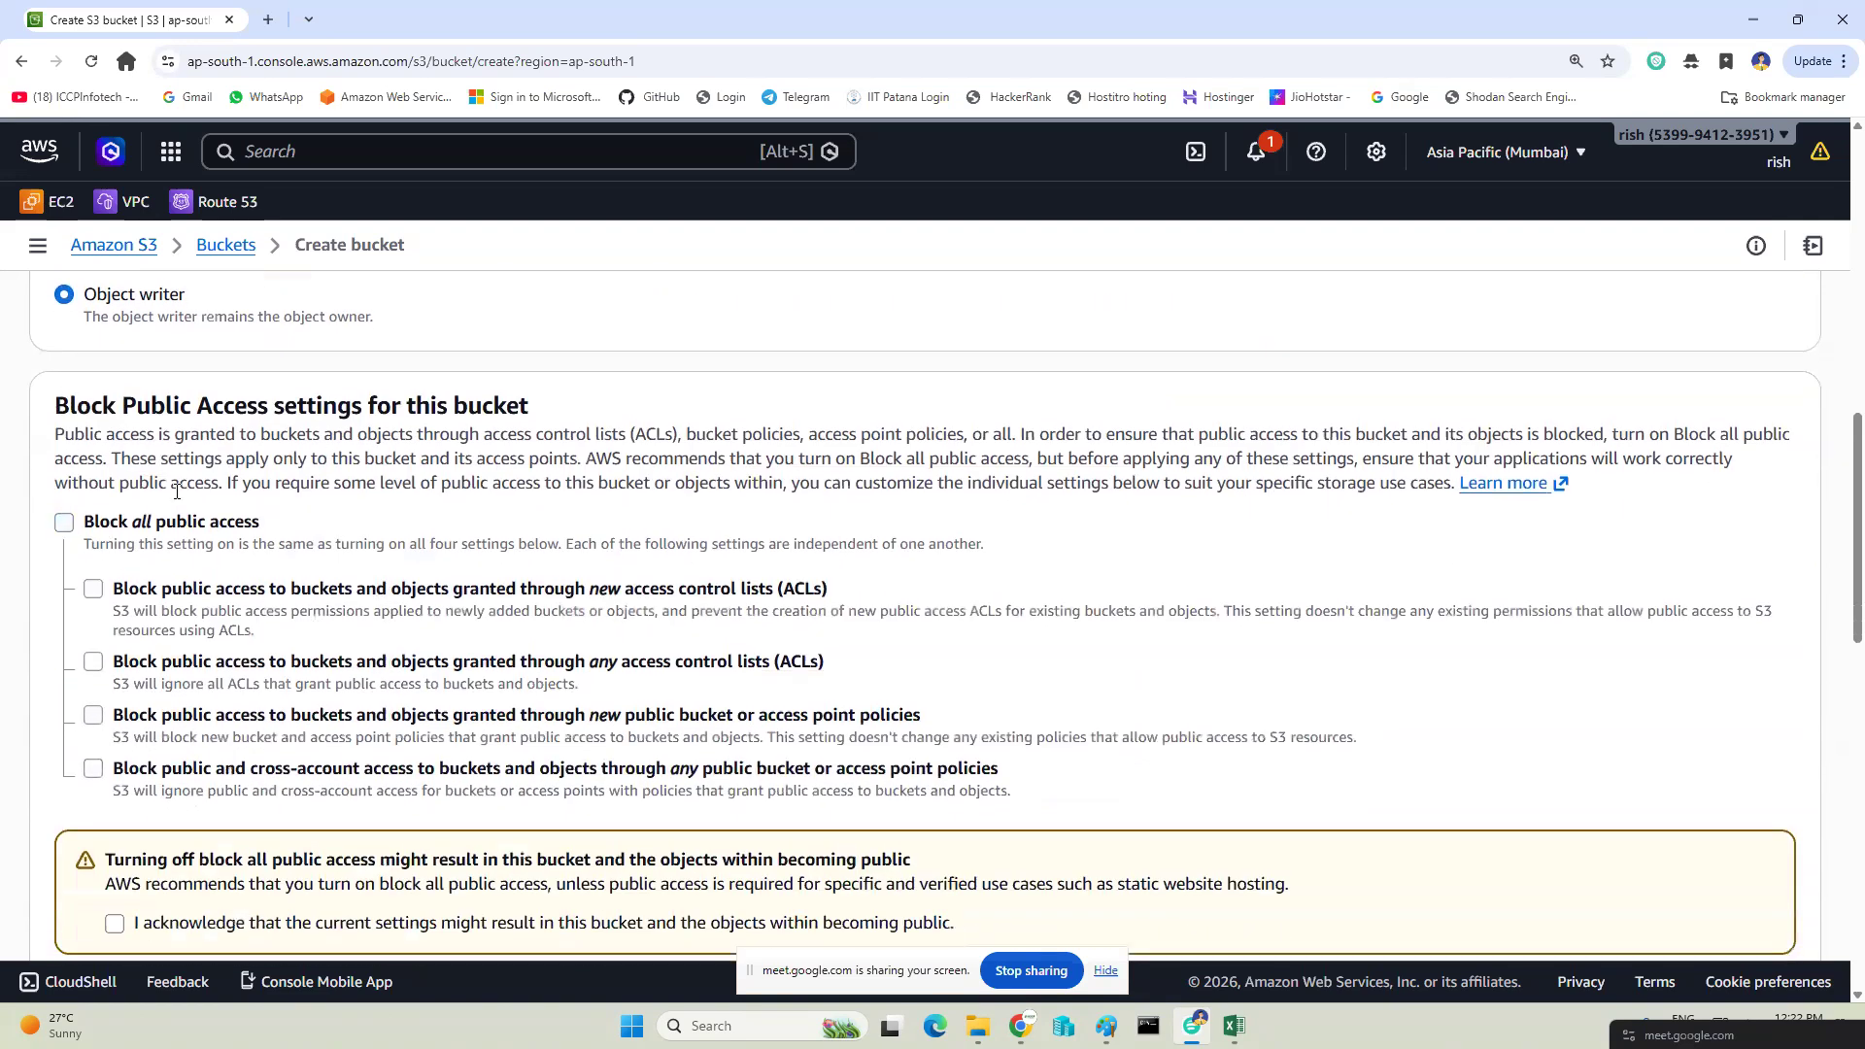
scroll(131, 762, down, 3)
click(115, 632)
Leave versioning and encryption at their defaults and create the bucket.
scroll(115, 646, down, 2)
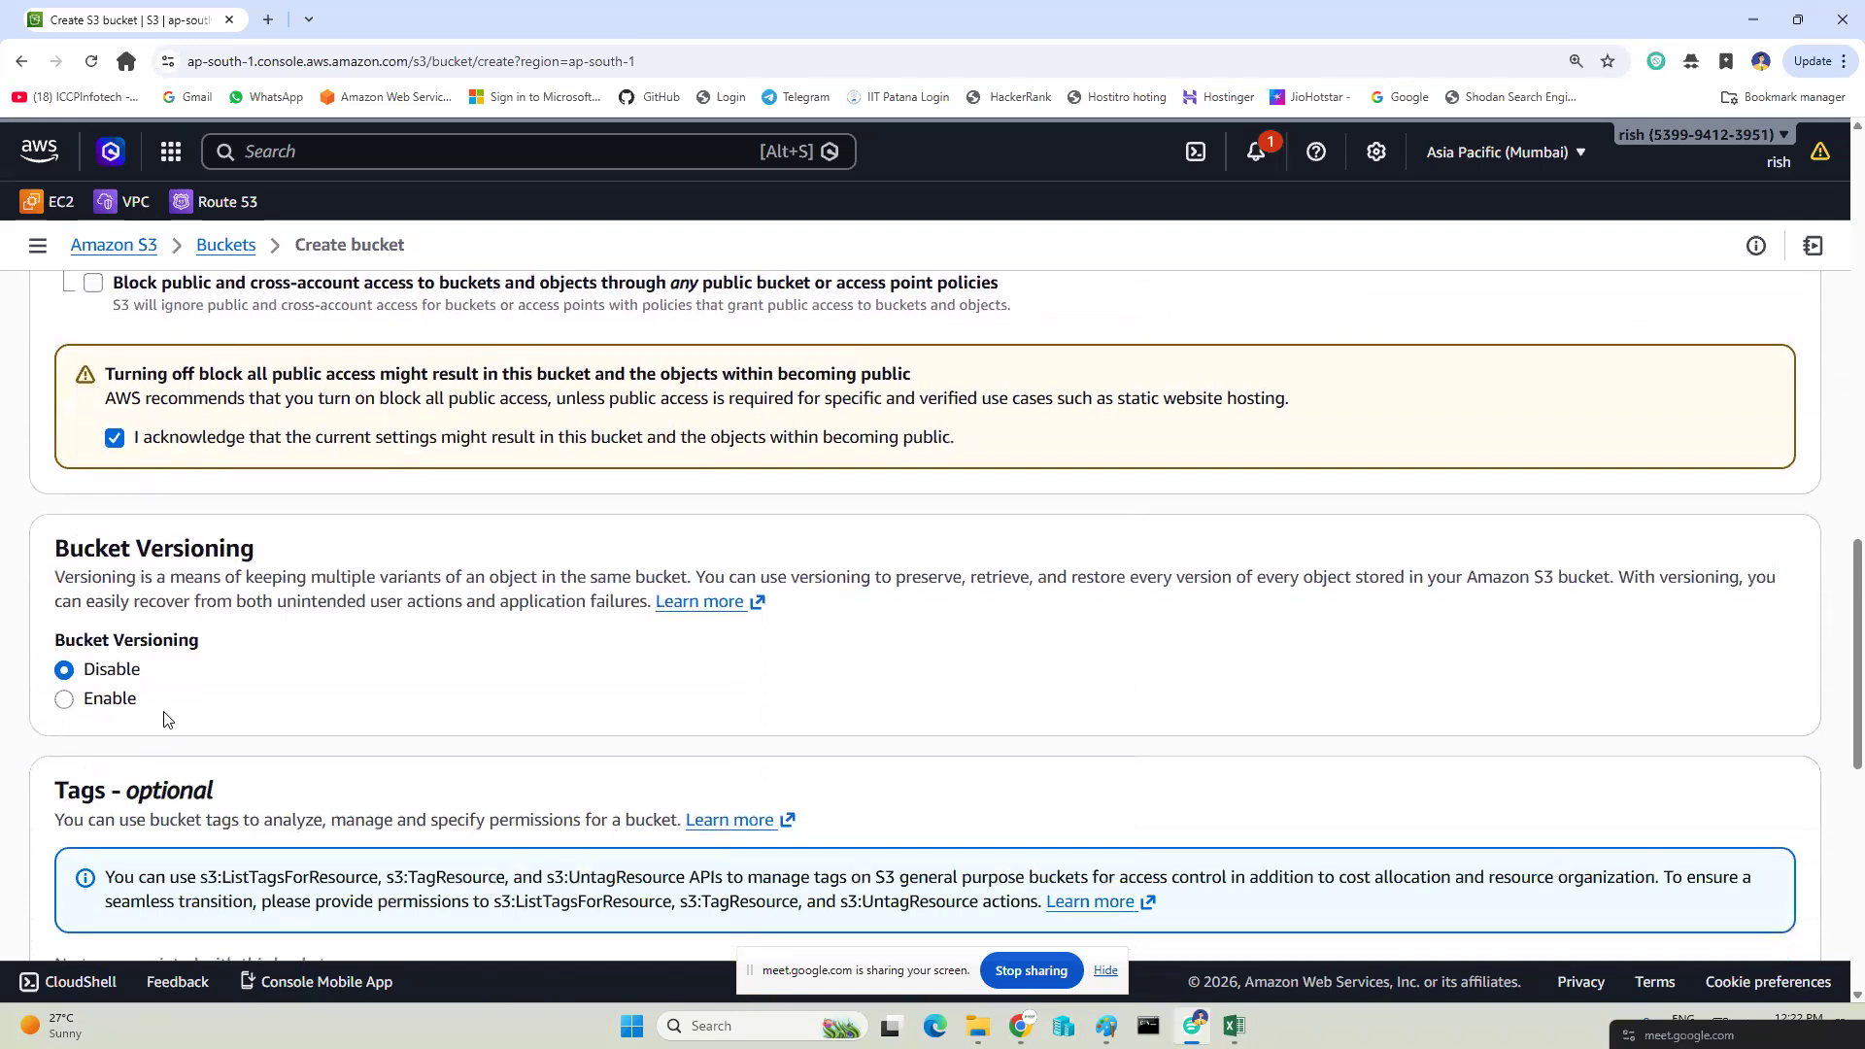
scroll(791, 569, down, 9)
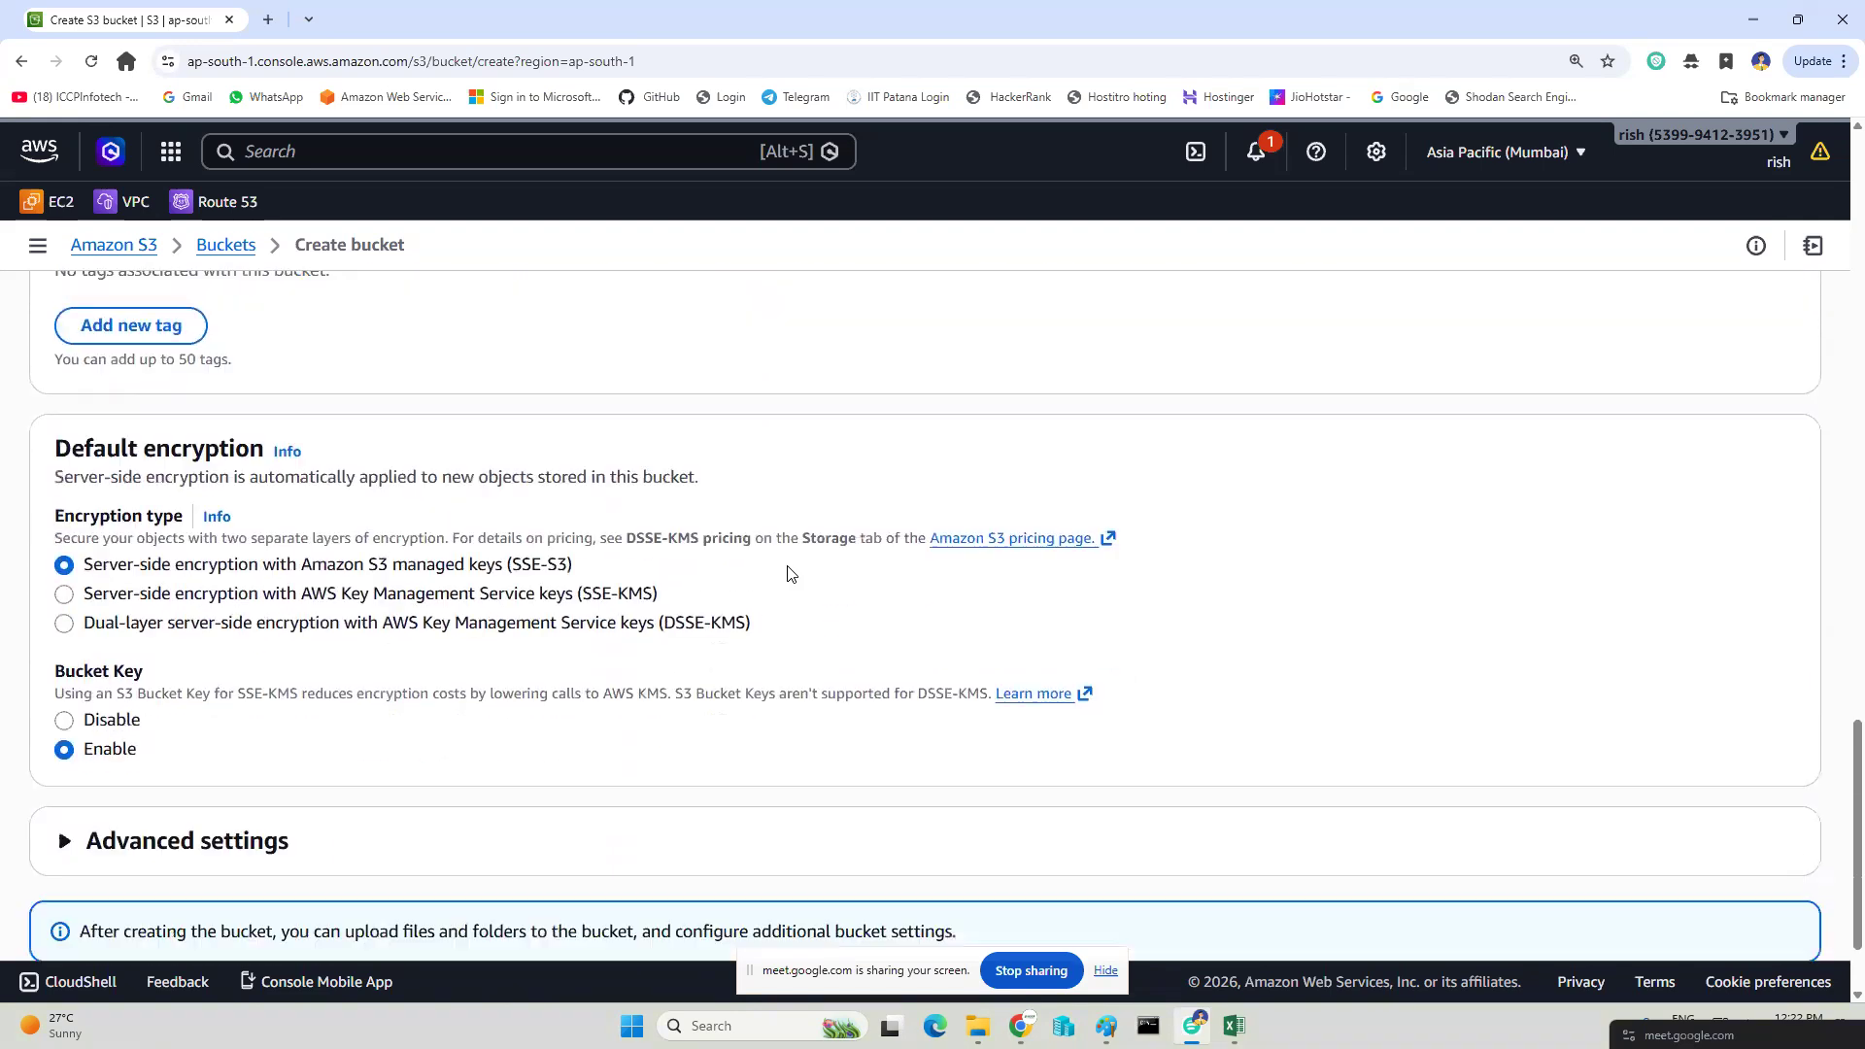
click(1768, 899)
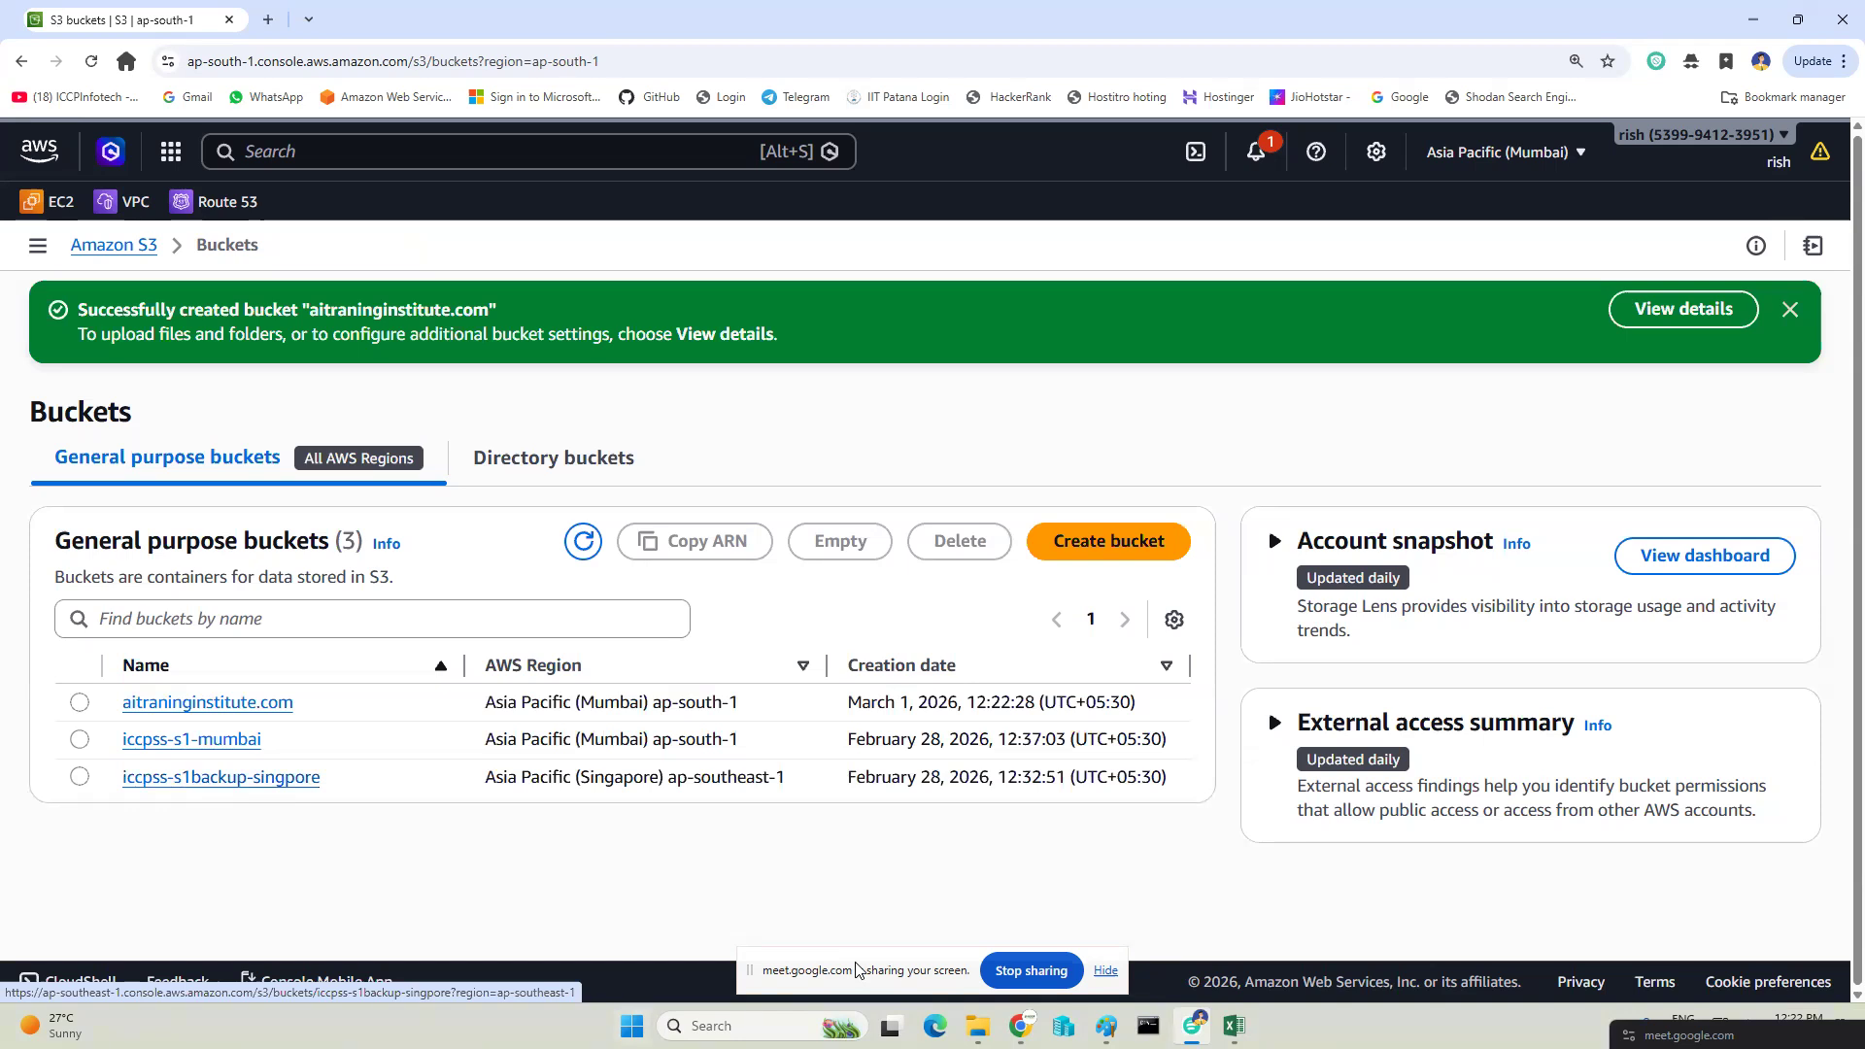
Check the participants in the Google Meet call, then minimize it and the AWS console to return to Paint.
click(1019, 1026)
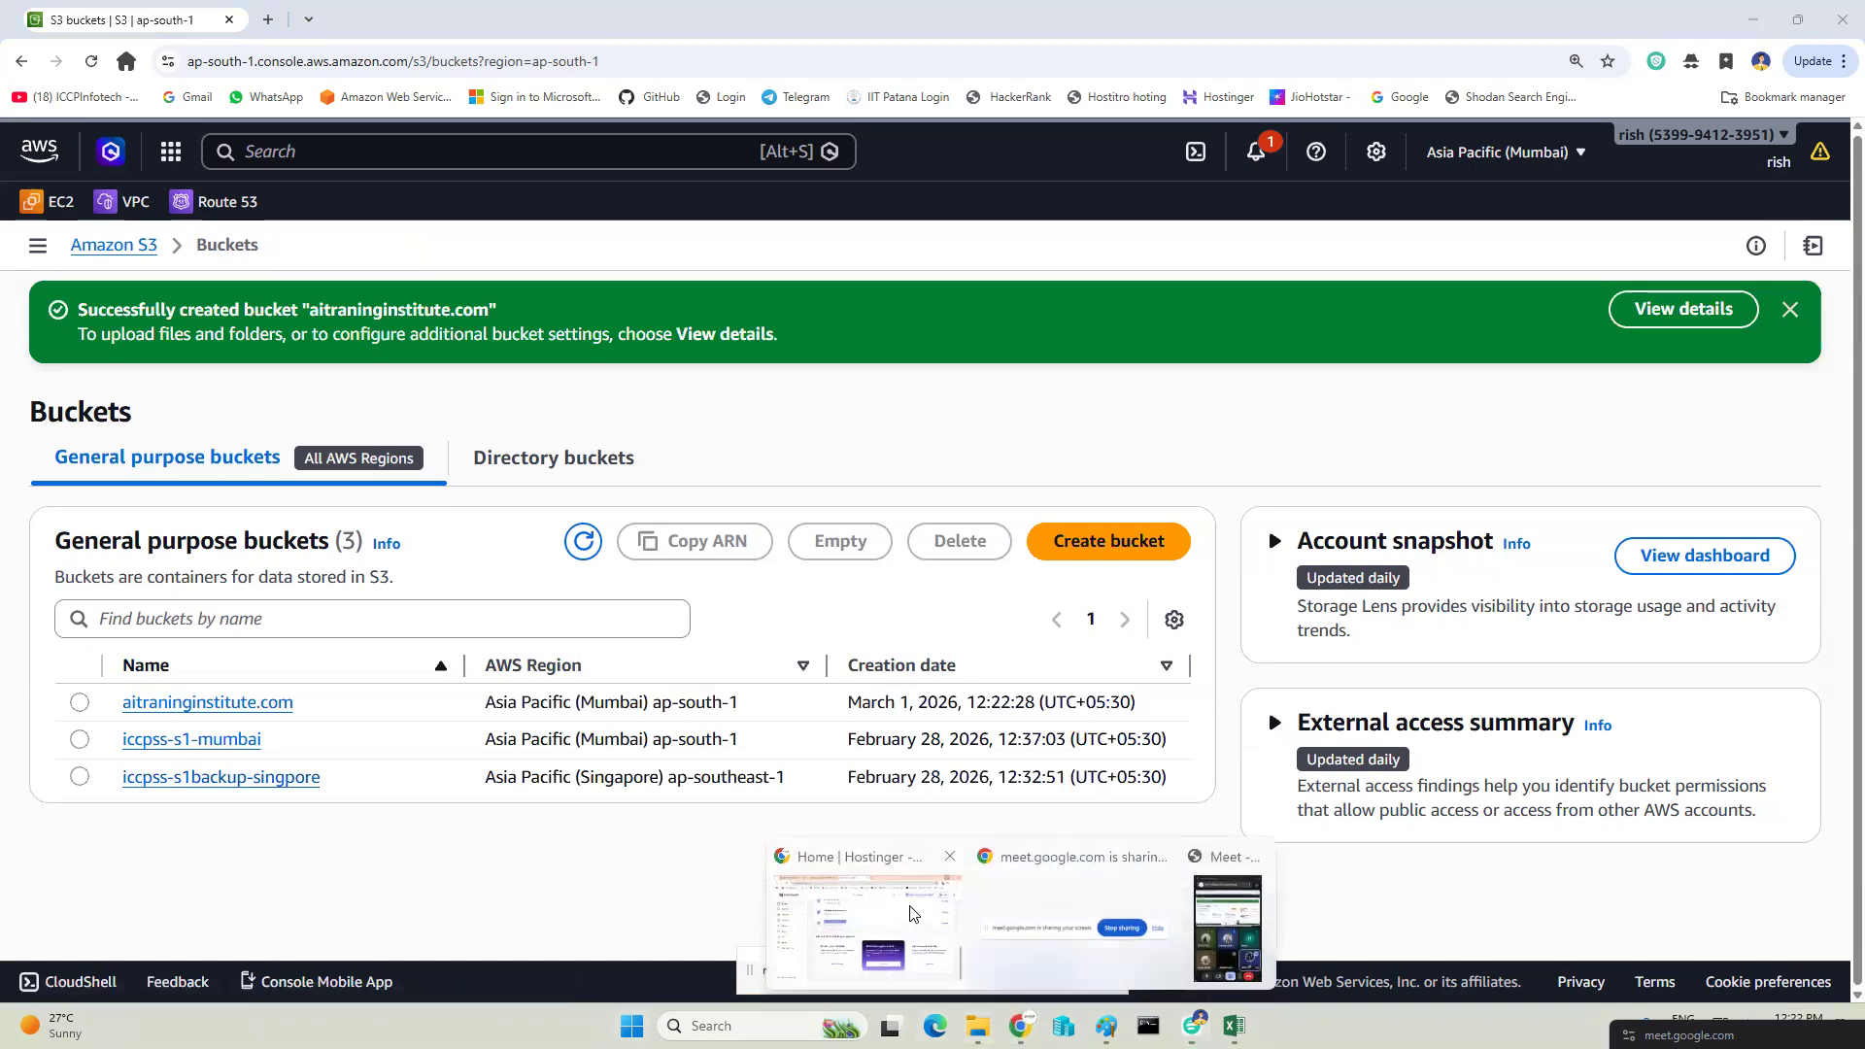
click(923, 933)
click(756, 94)
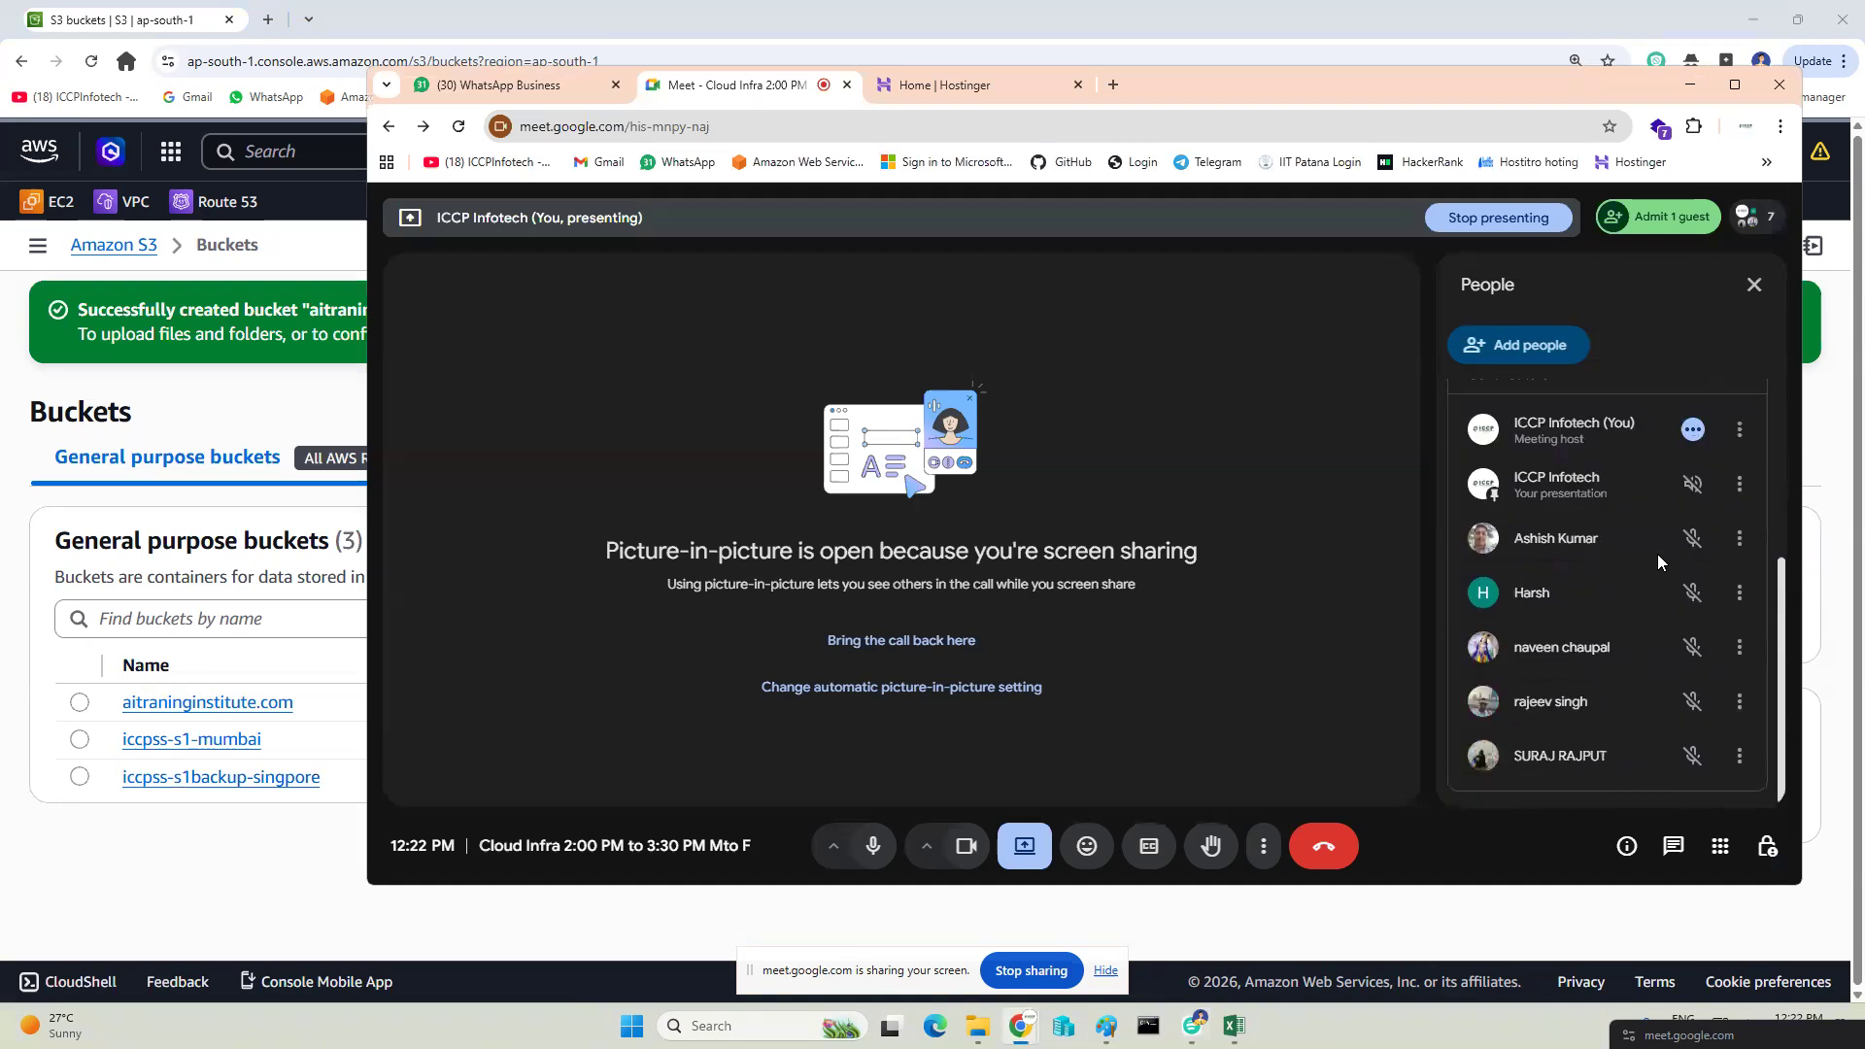
click(1690, 85)
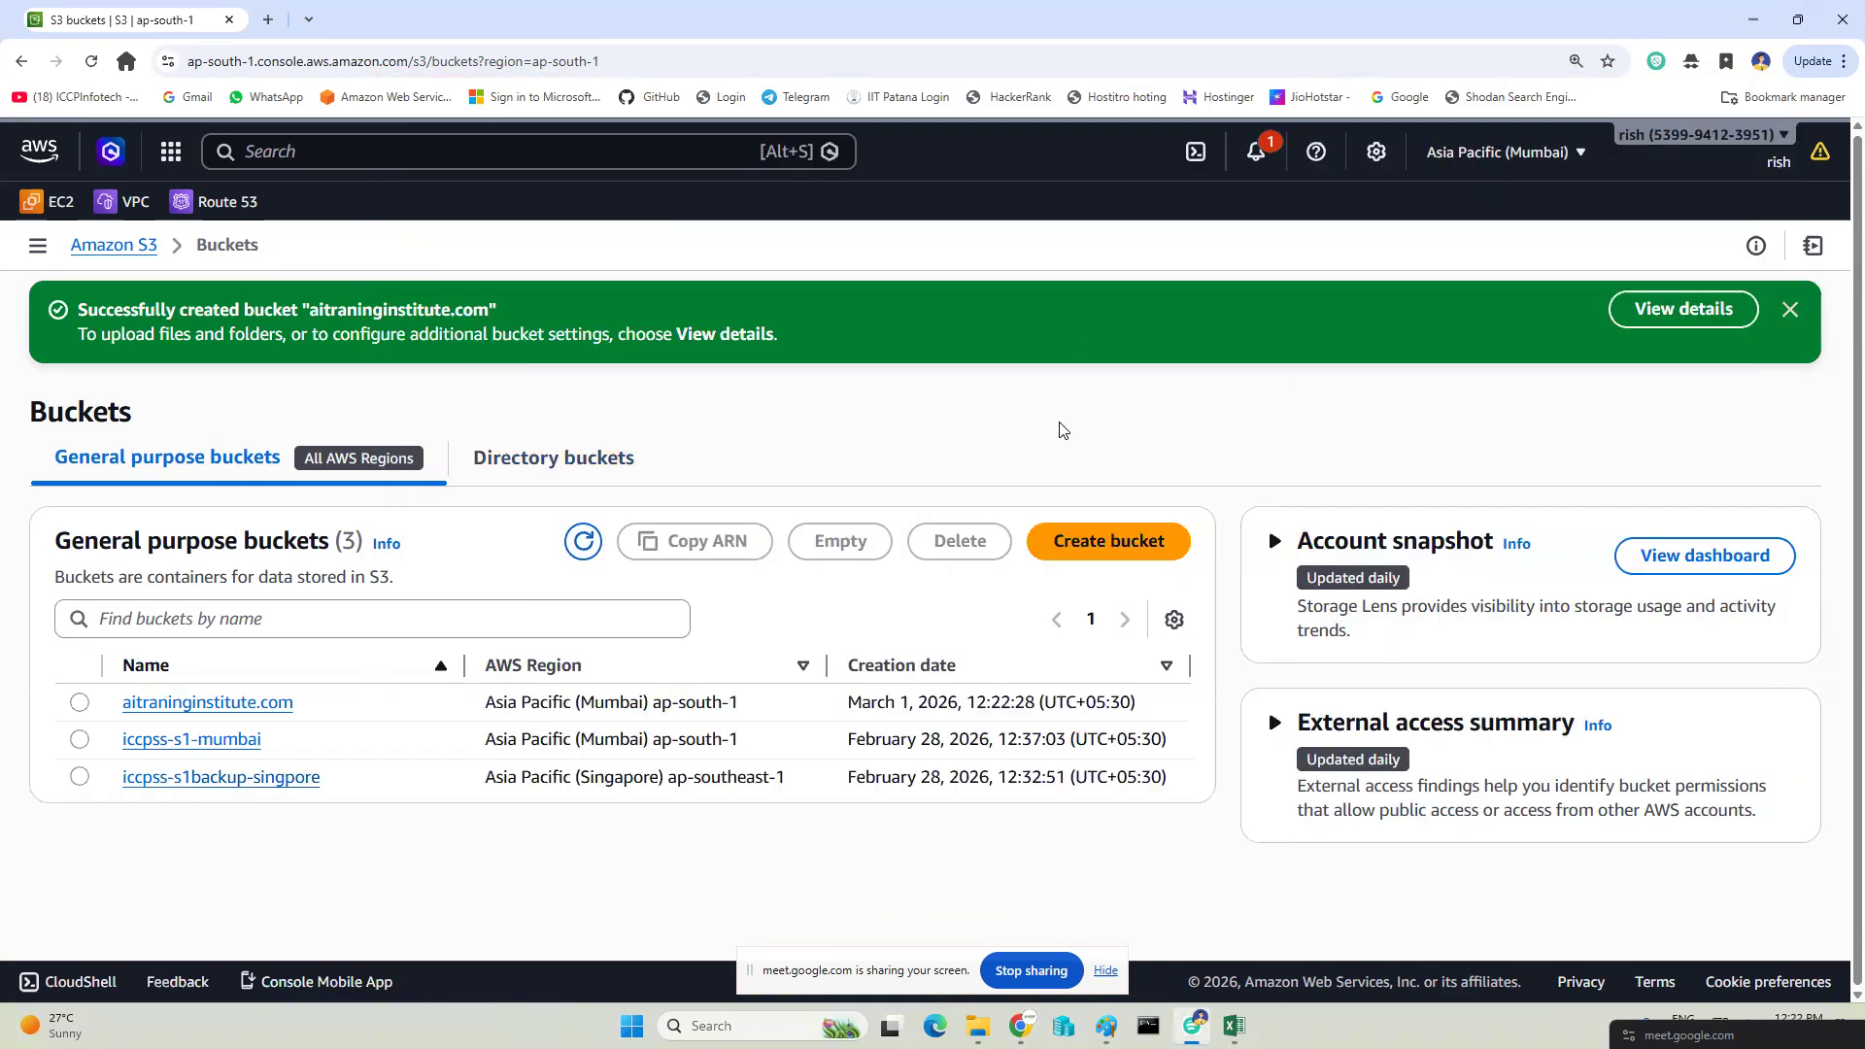
click(1754, 19)
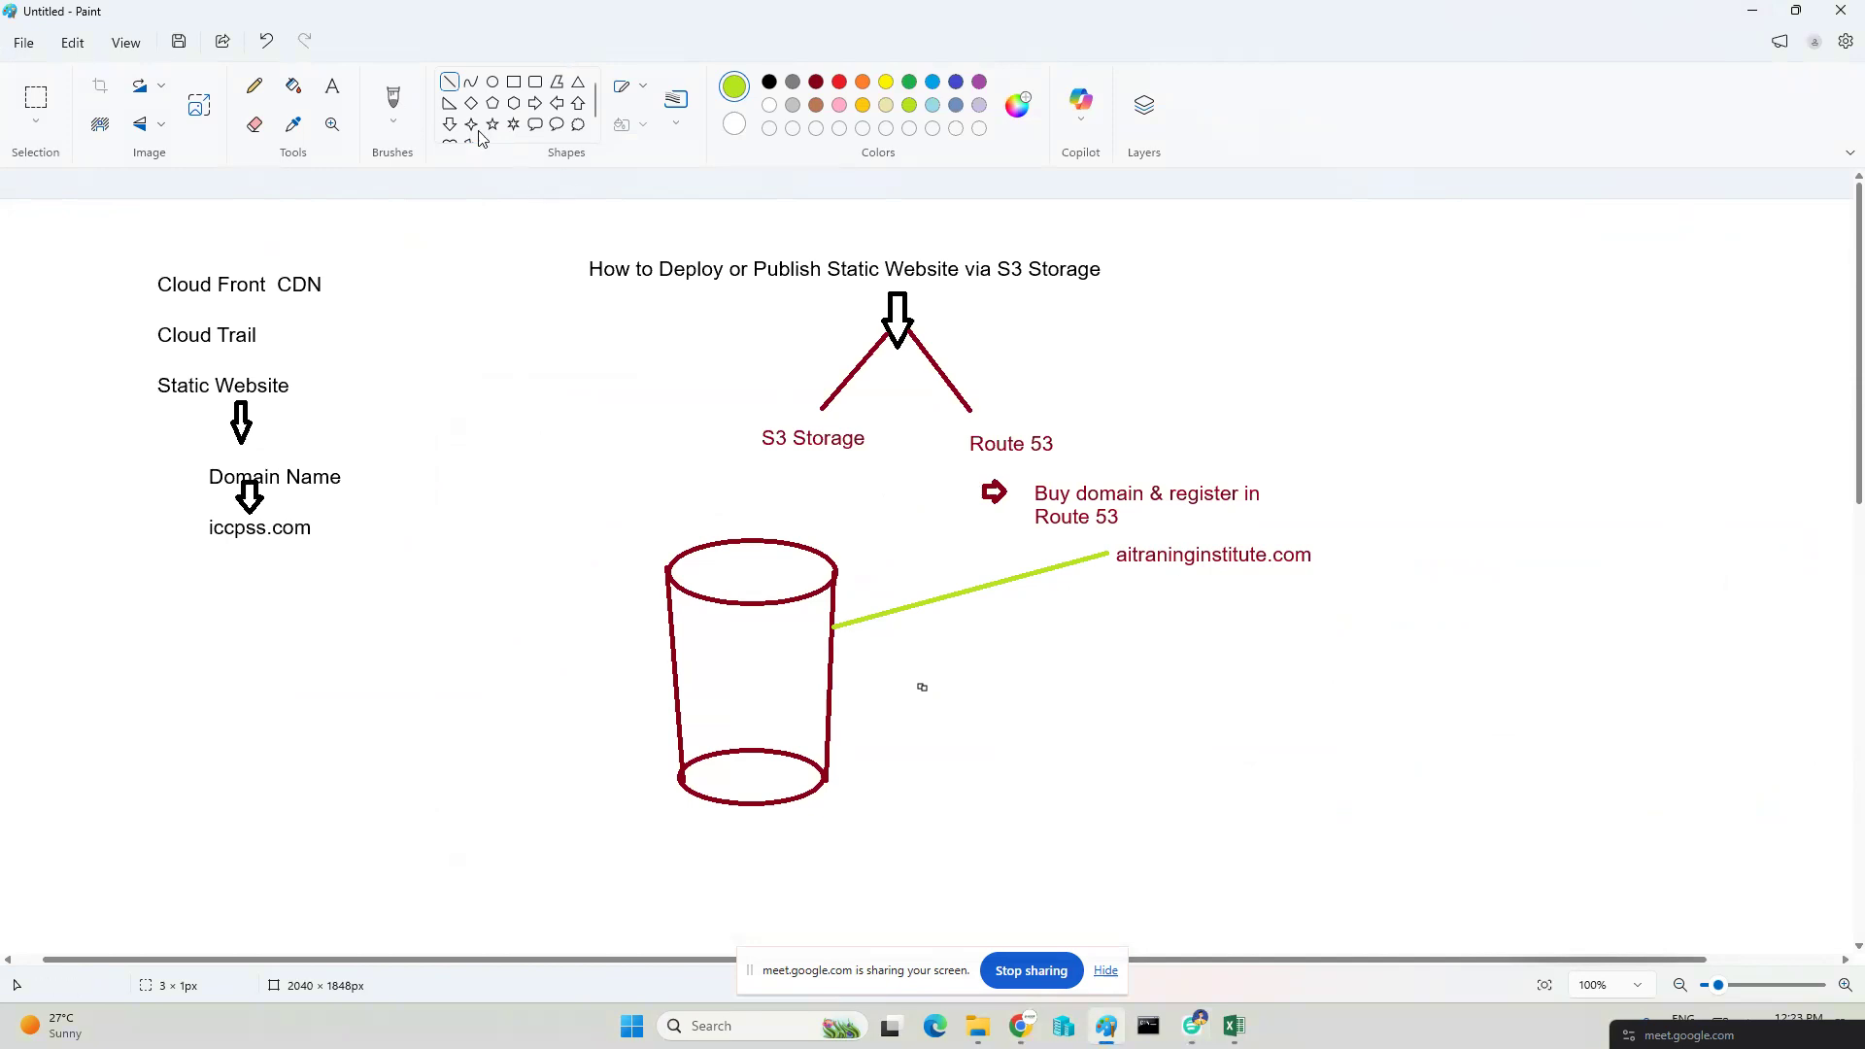
Draw a purple line about 226 × 56 px from the bucket's side and label its end "enable static website" on one line.
drag(826, 646, 1046, 701)
click(980, 82)
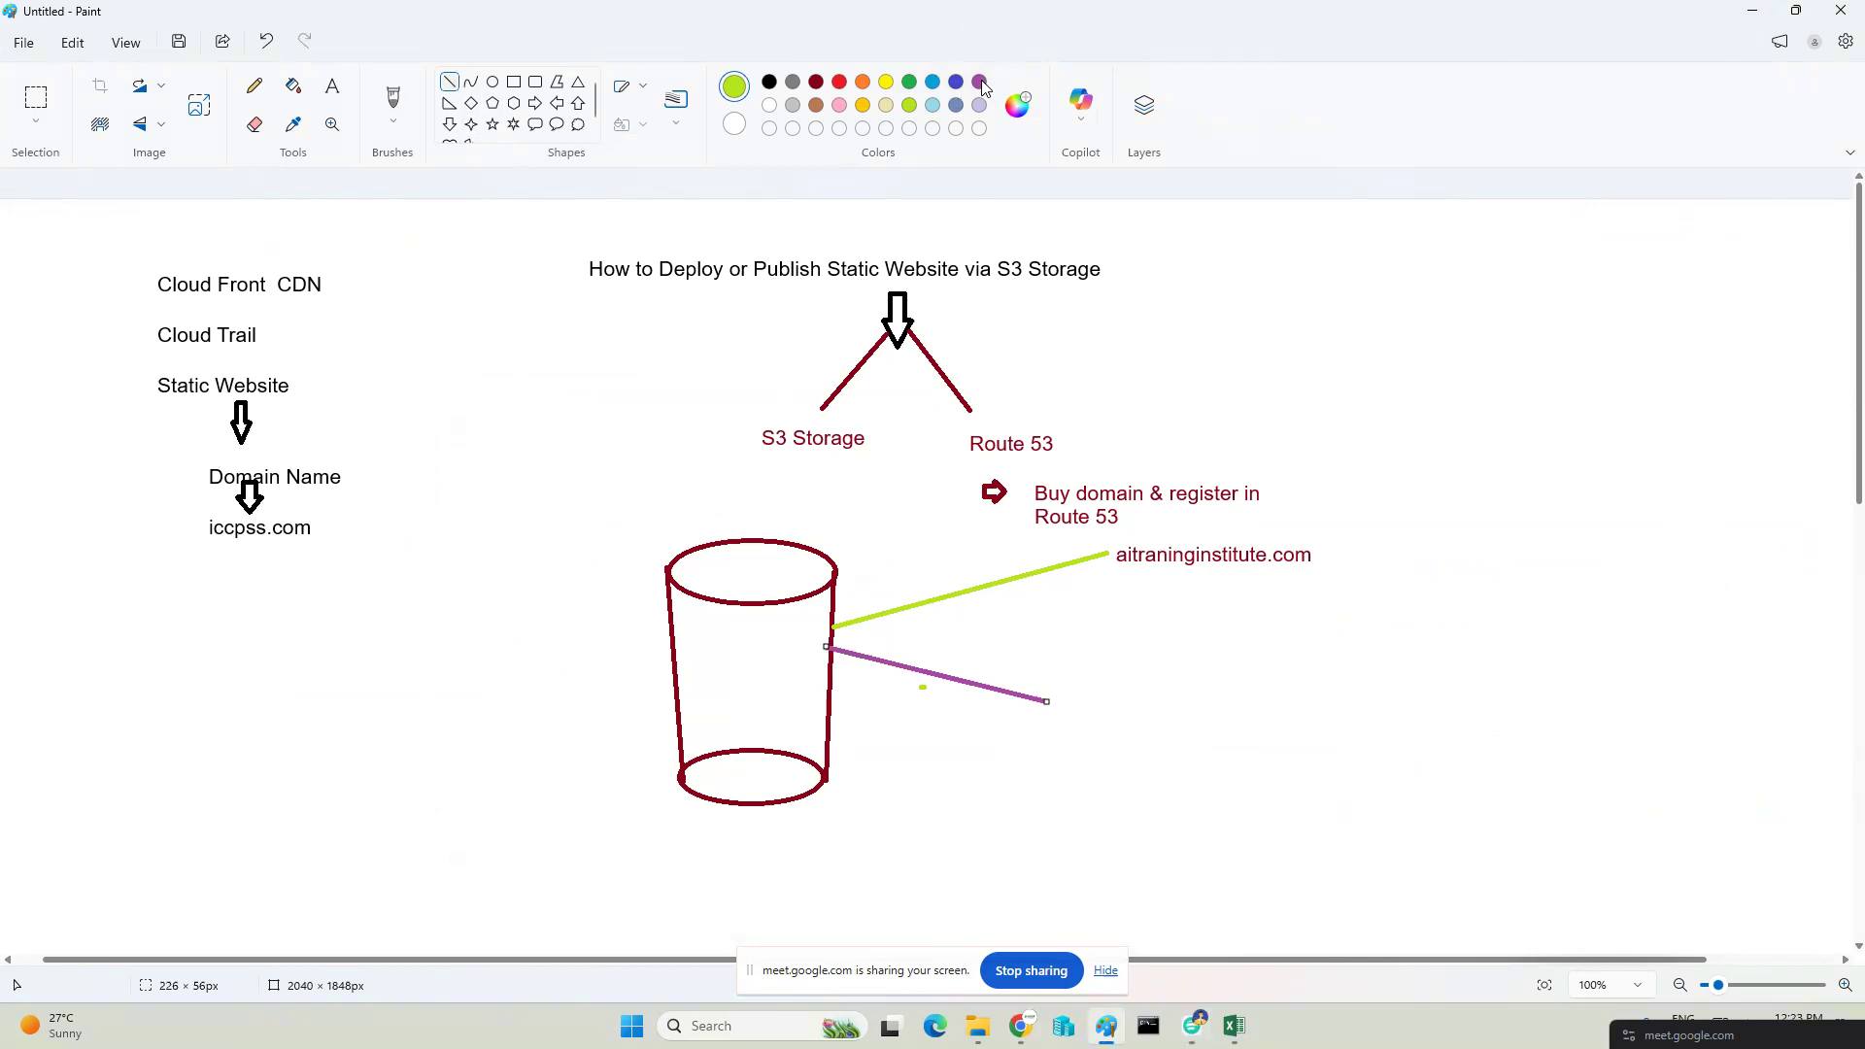
click(331, 86)
click(1052, 687)
text(enab)
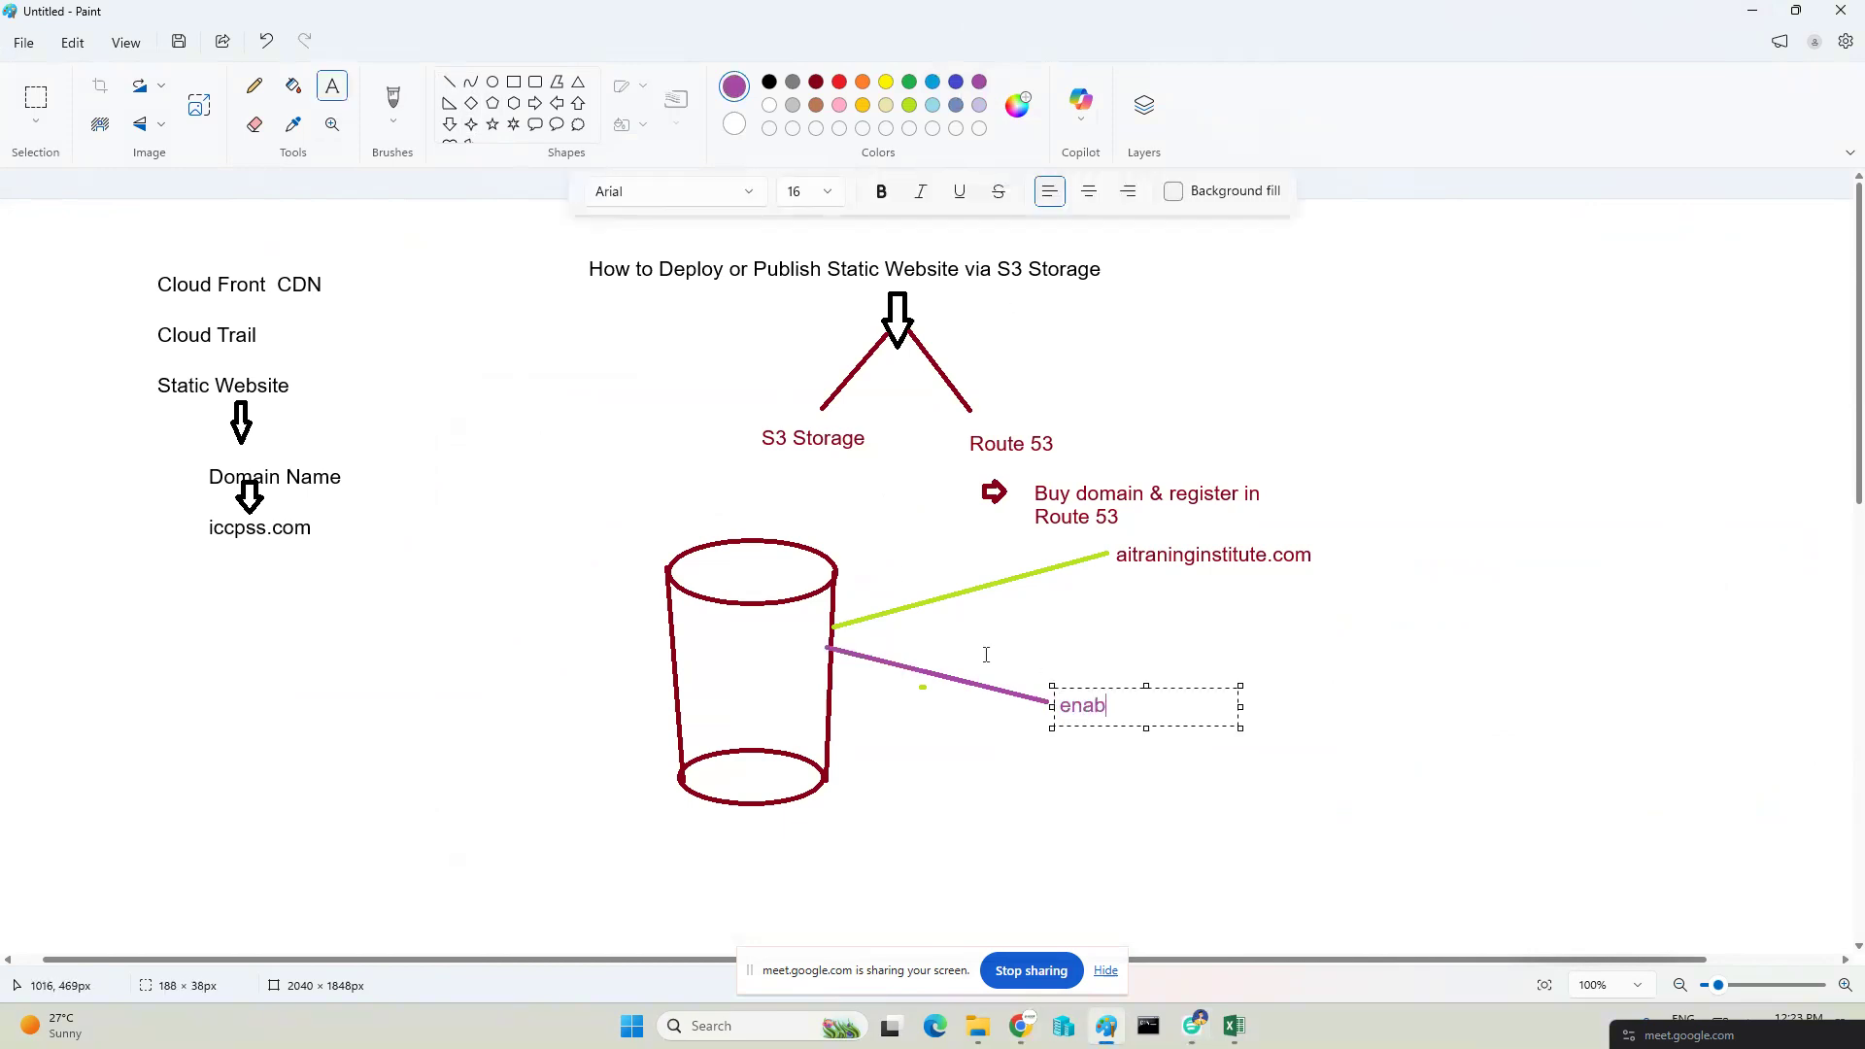
text(le static website)
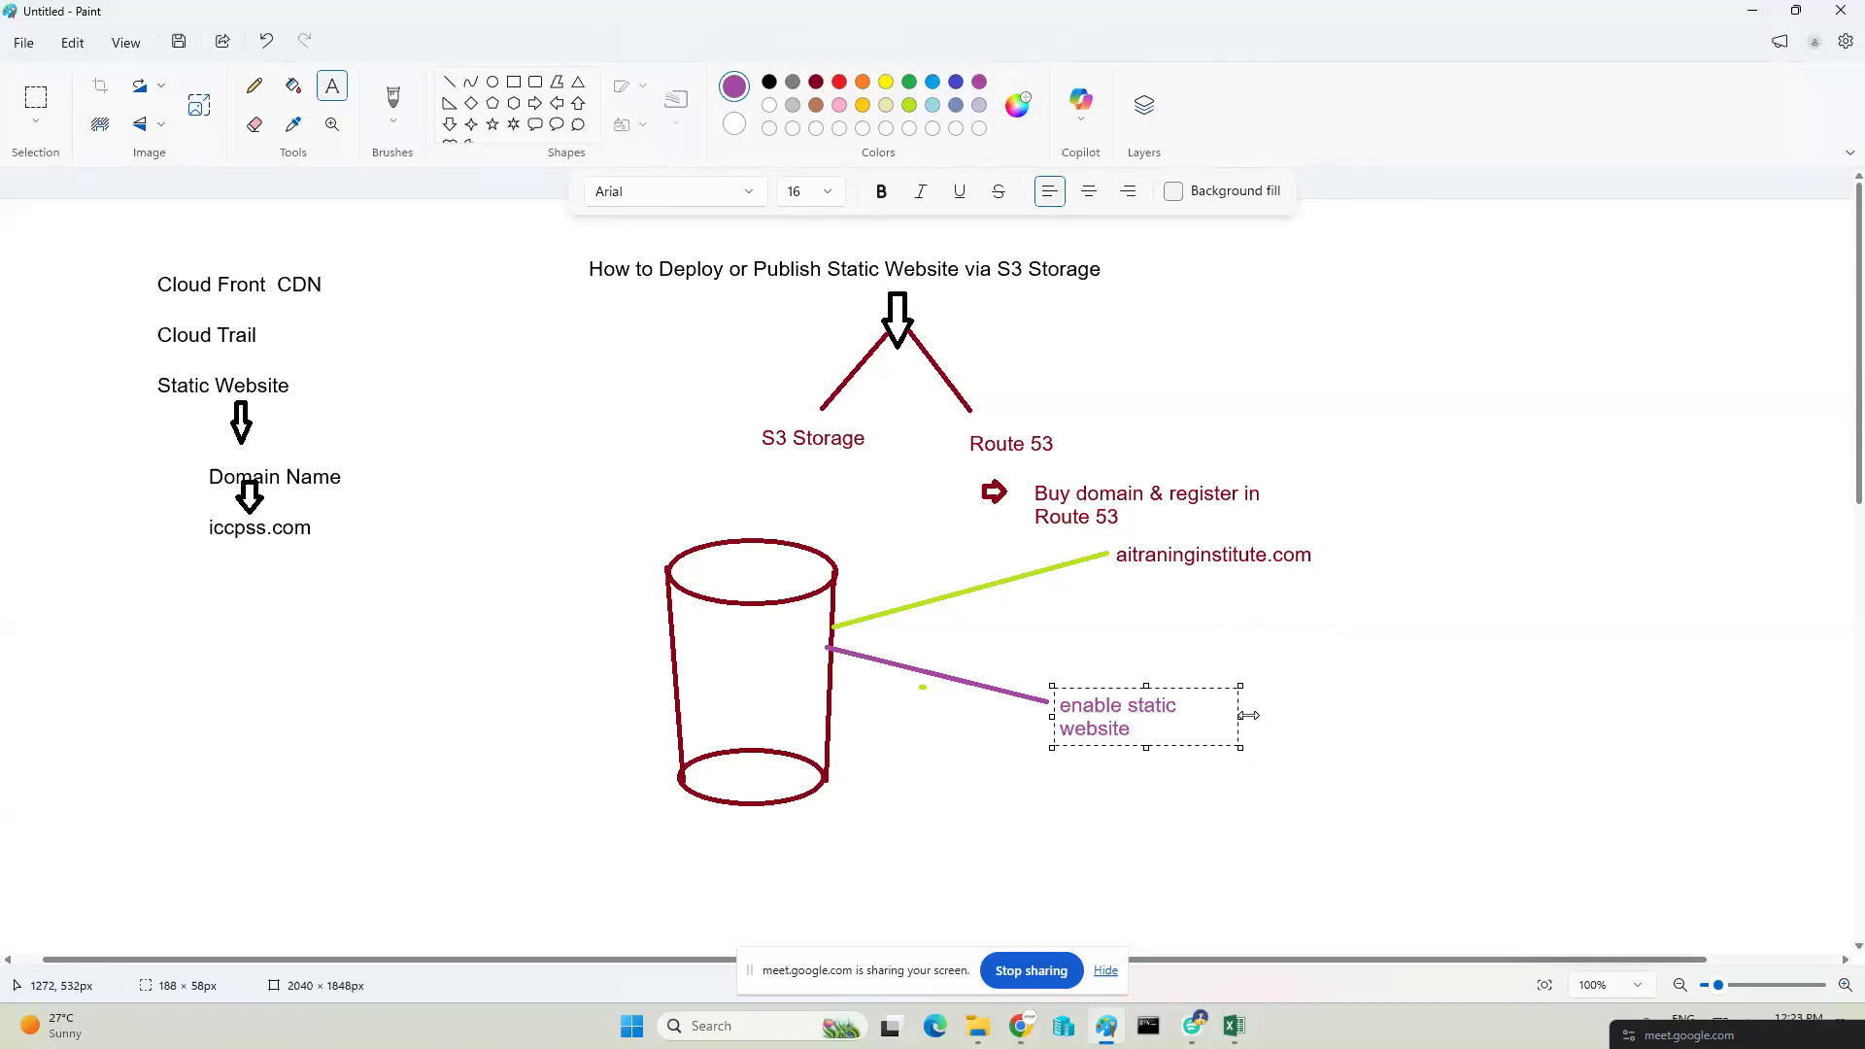
drag(1242, 716, 1404, 712)
click(1408, 766)
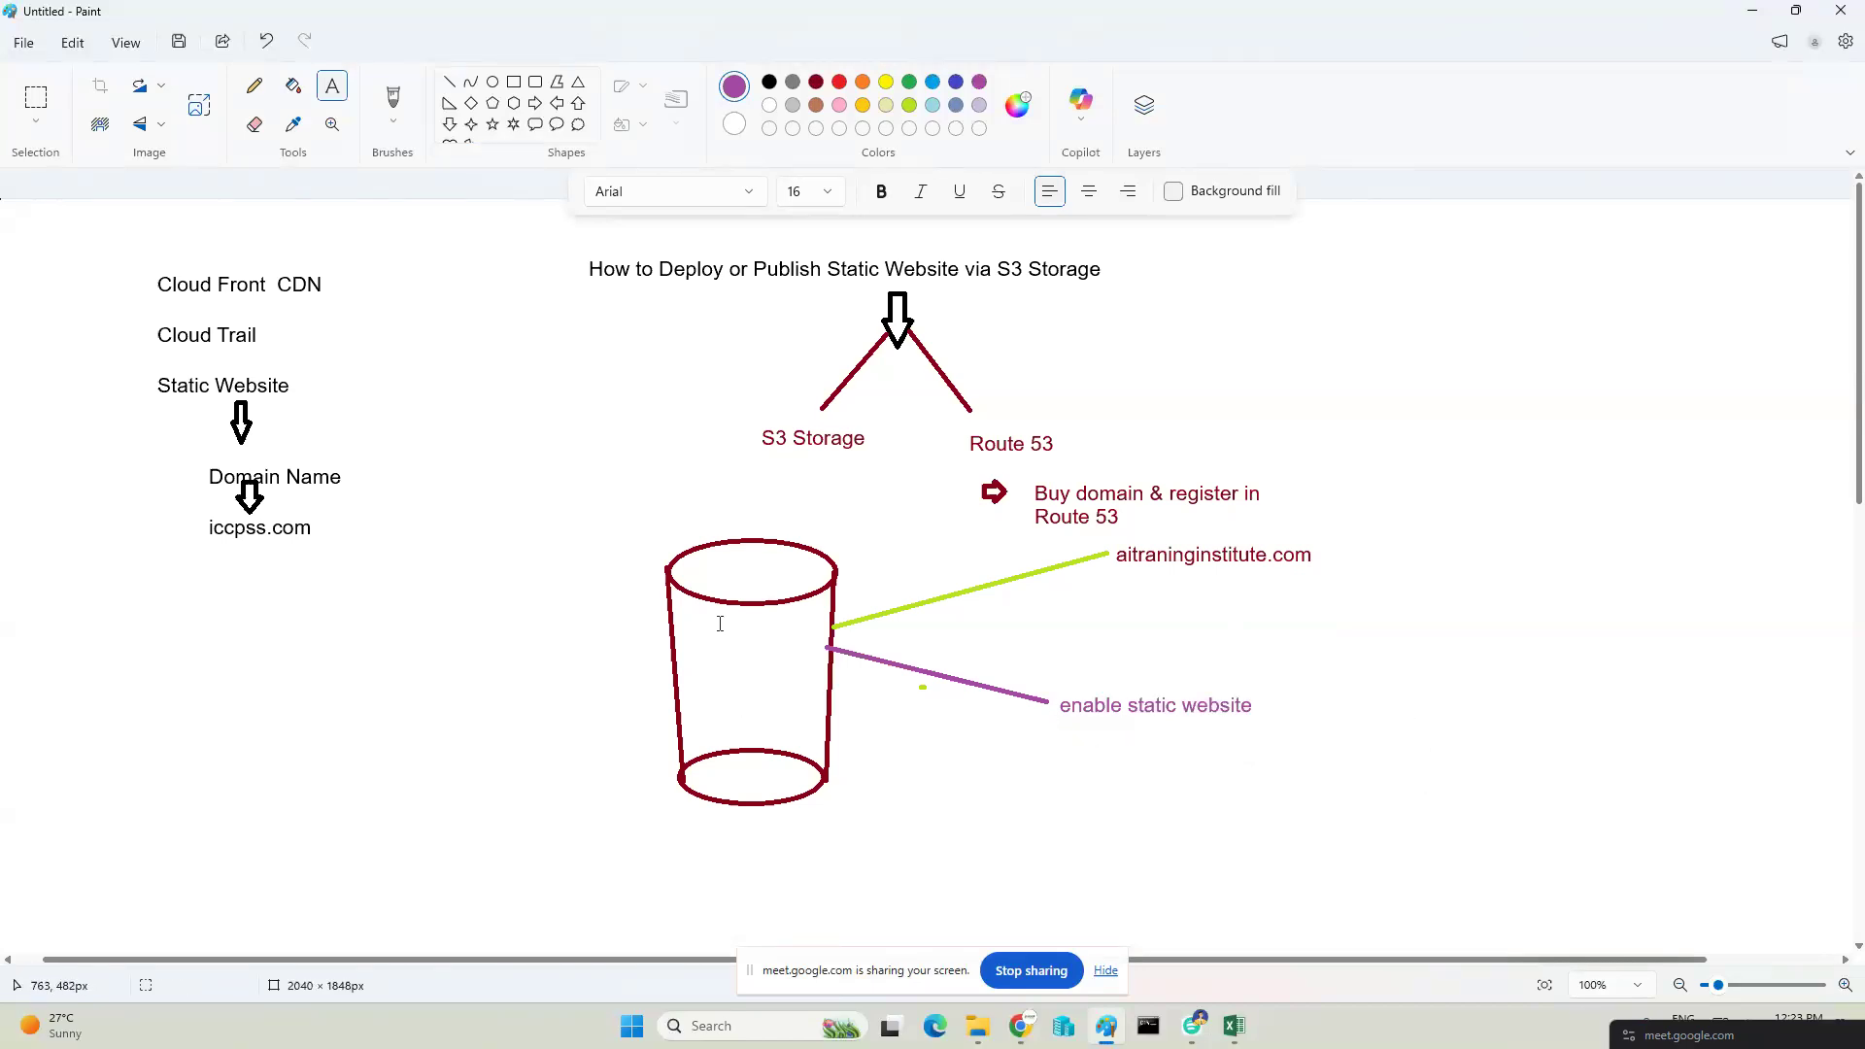
Add purple text inside the bucket drawing reading "index.html" and, below it, "error.html", fitted within the cylinder.
click(686, 626)
text(index.html)
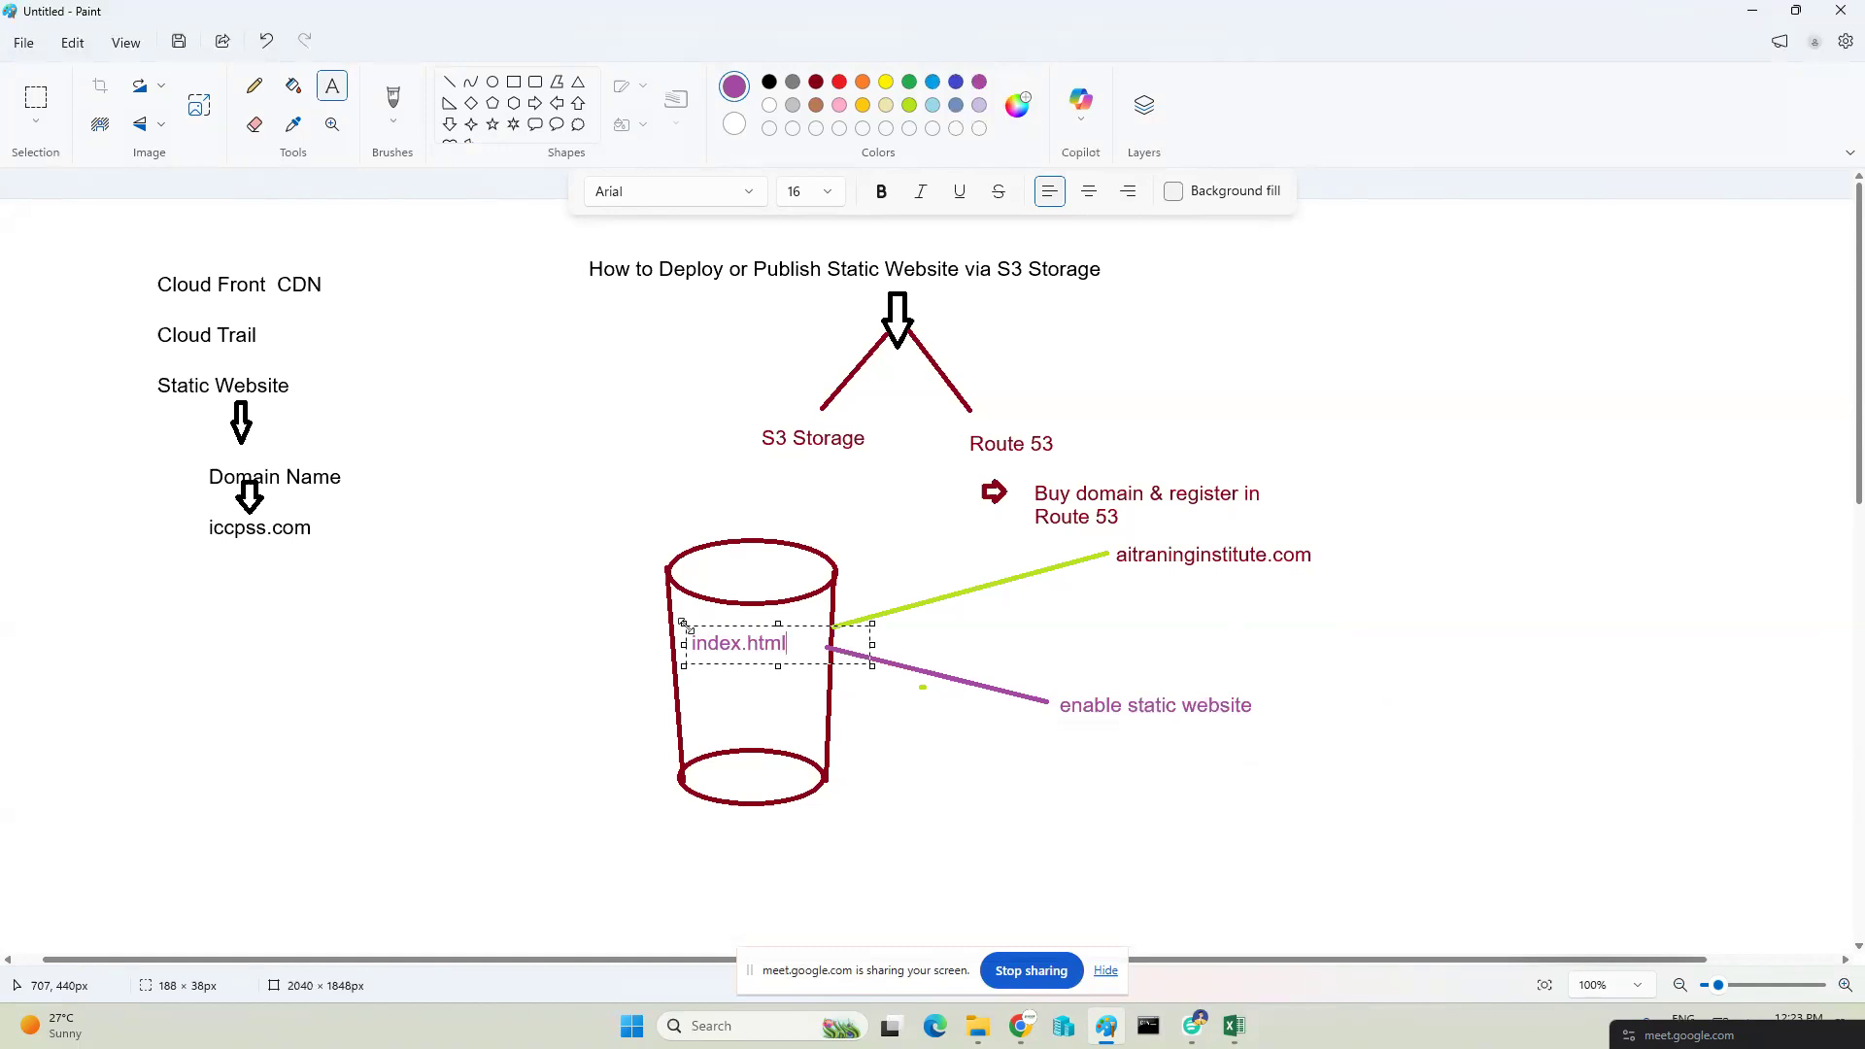
key(Return)
key(Return)
text(error.h)
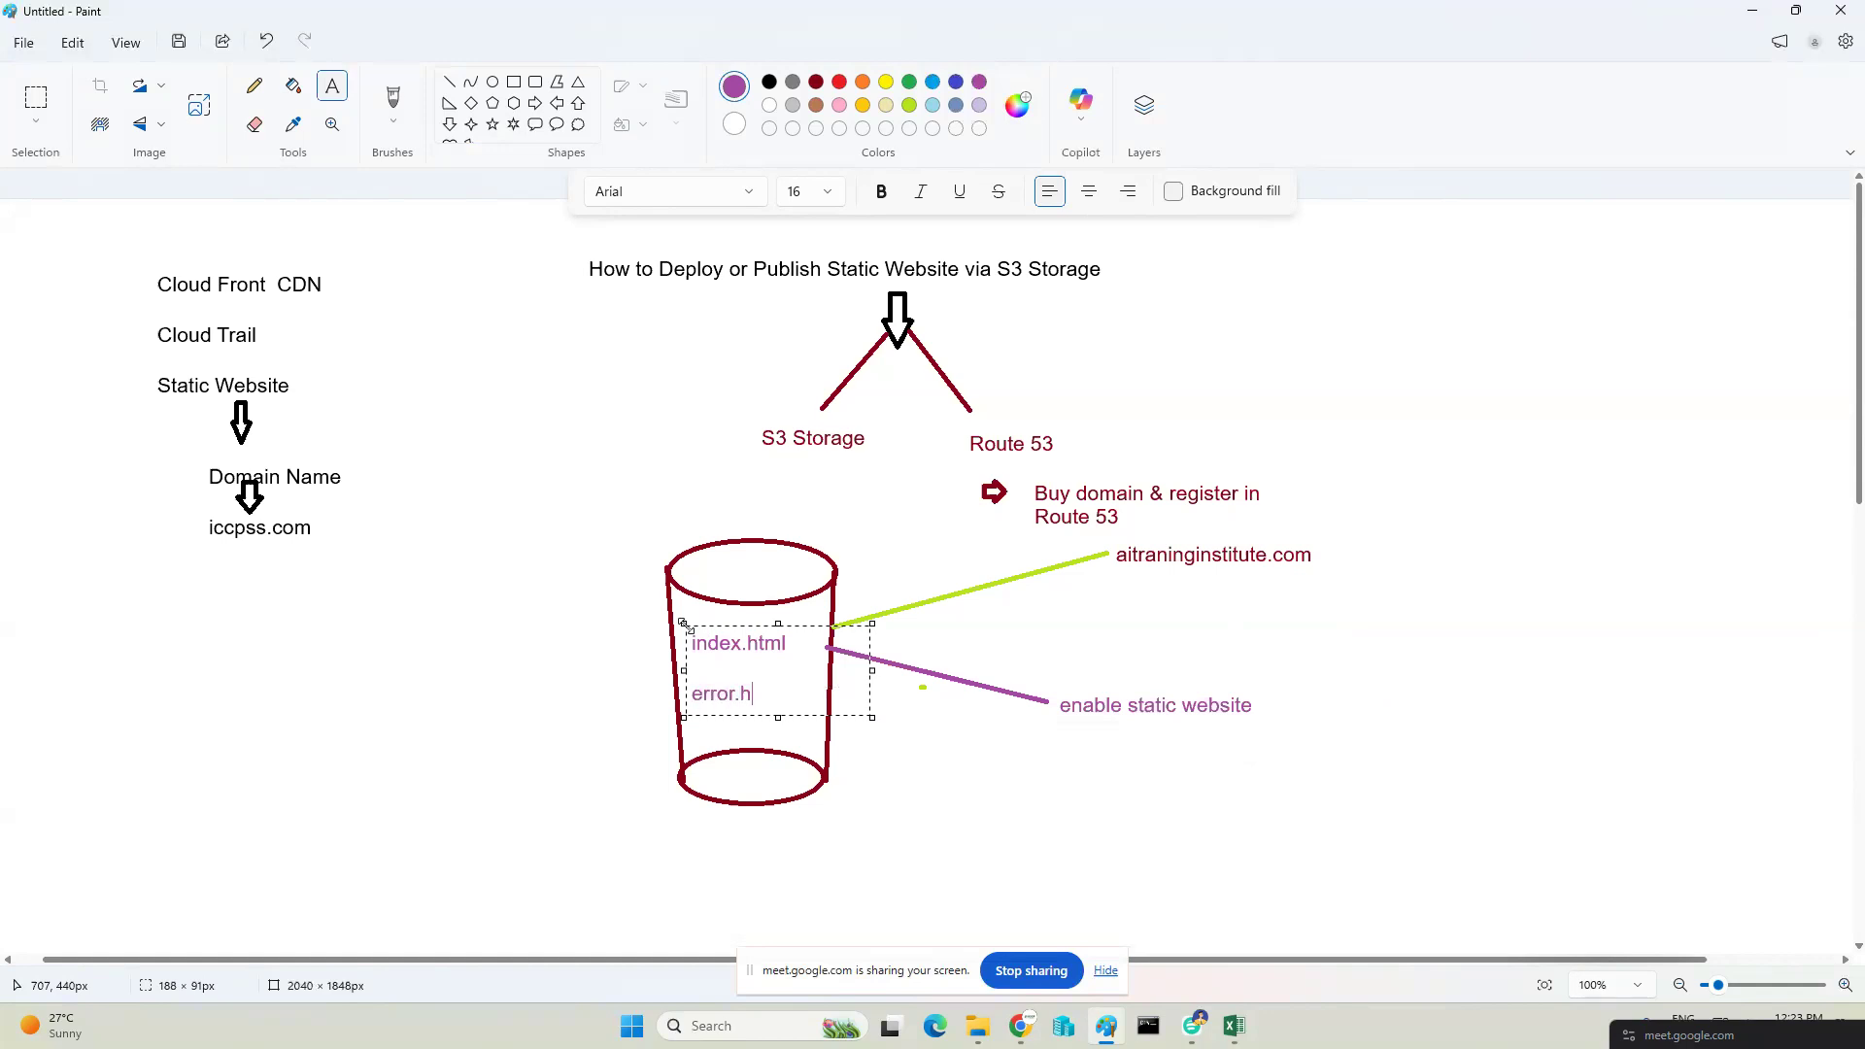
text(tml)
drag(684, 718, 671, 724)
click(521, 584)
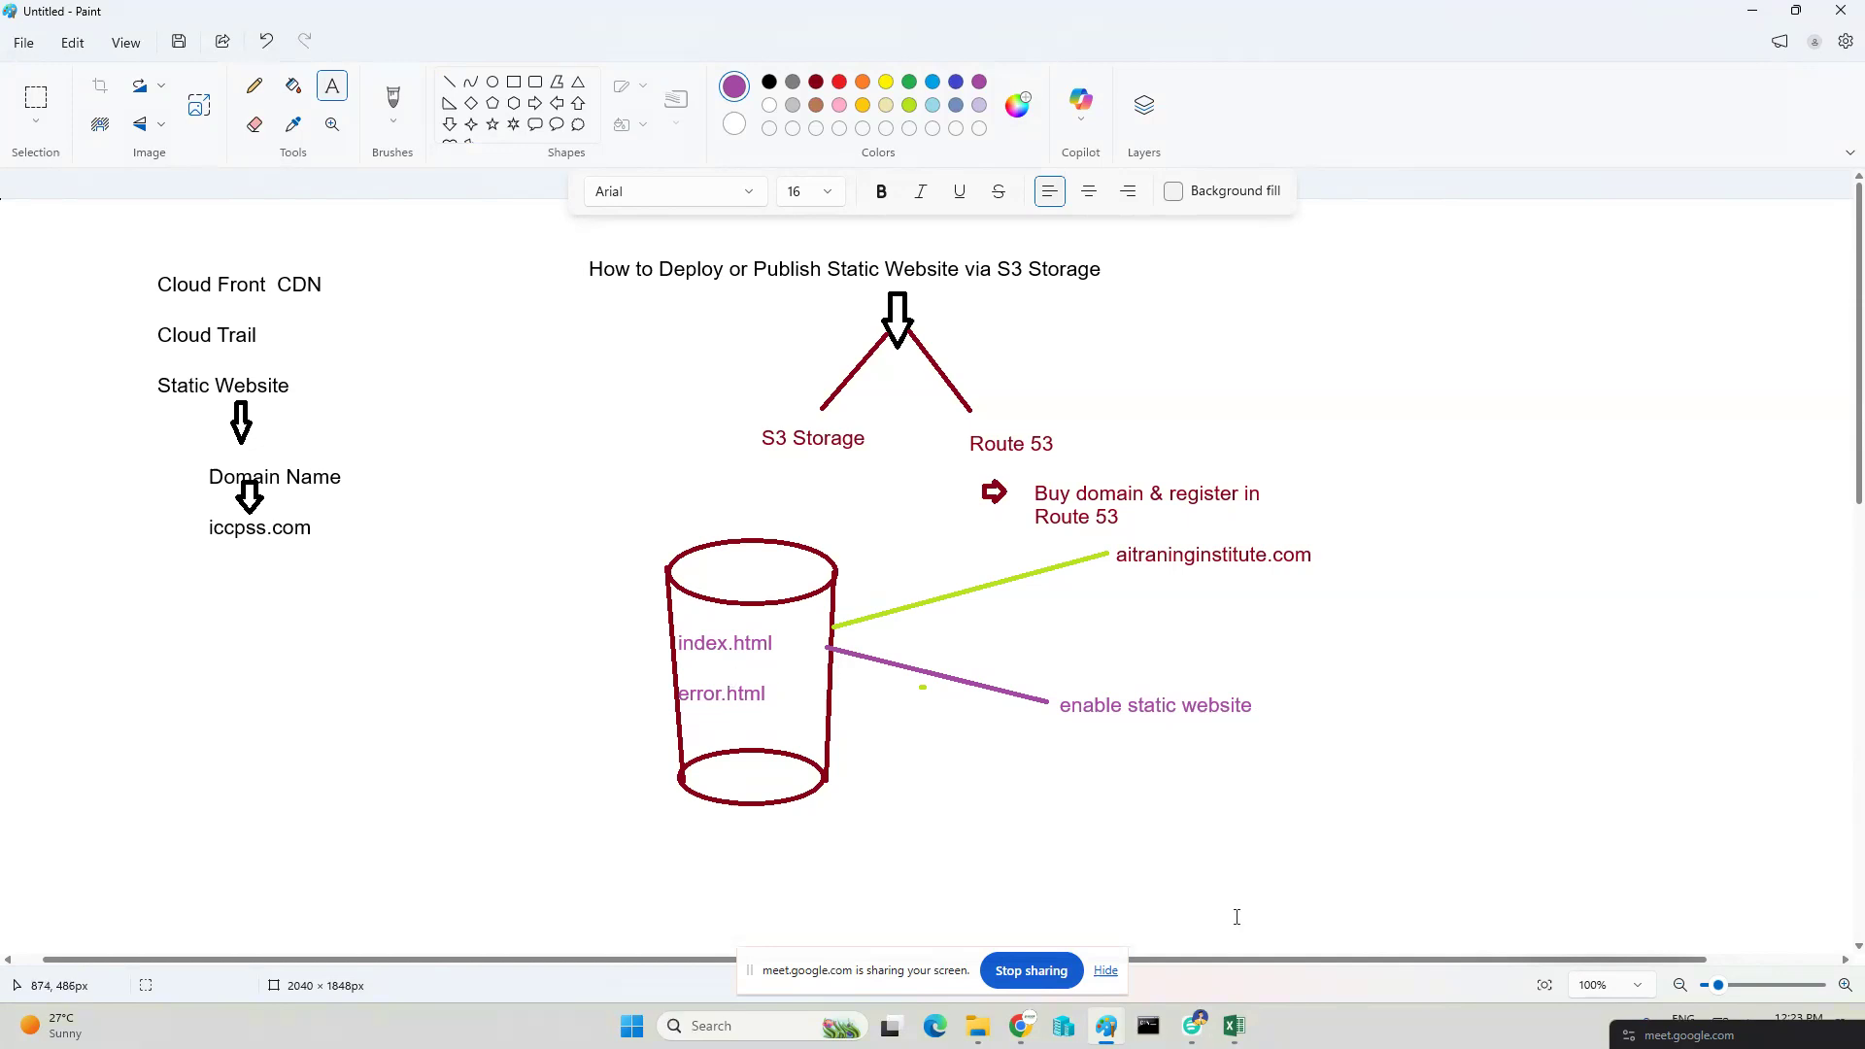
Switch to the AWS console and enable static website hosting in the aitraninginstitute.com bucket's properties.
mouse_move(1020, 1026)
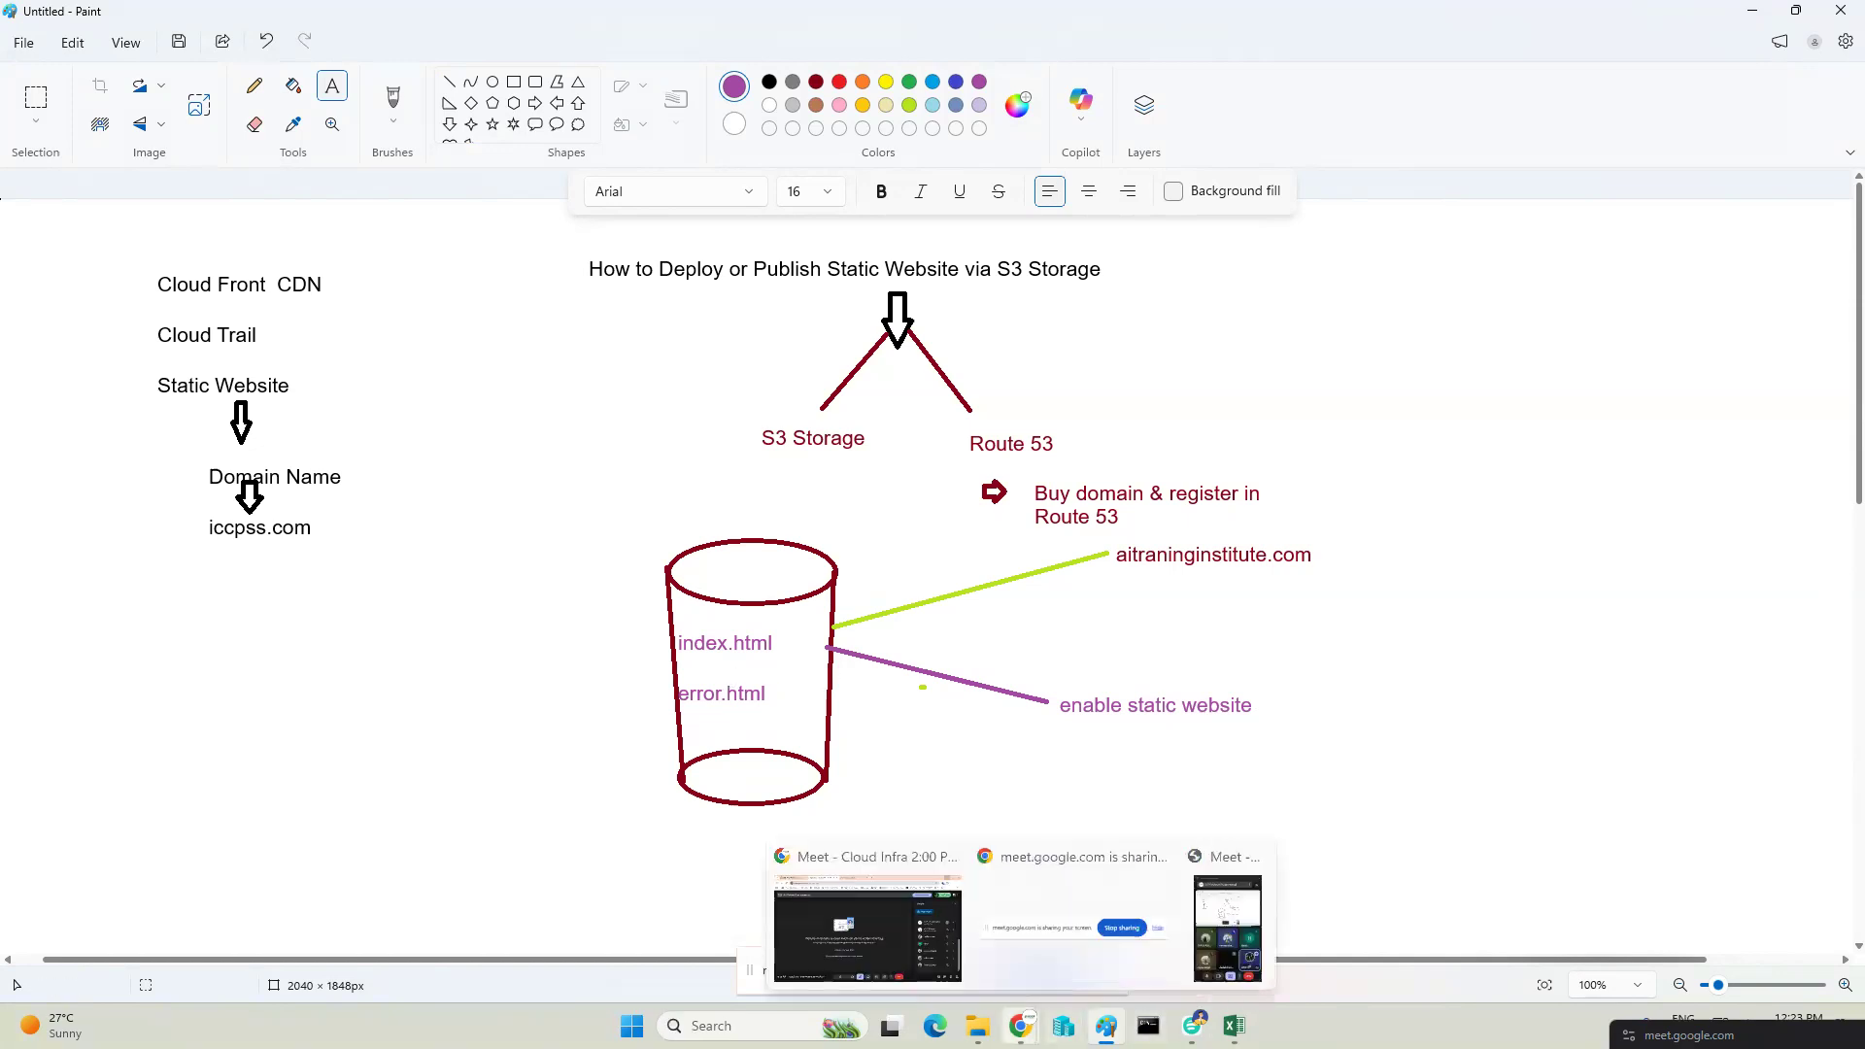
click(1193, 1026)
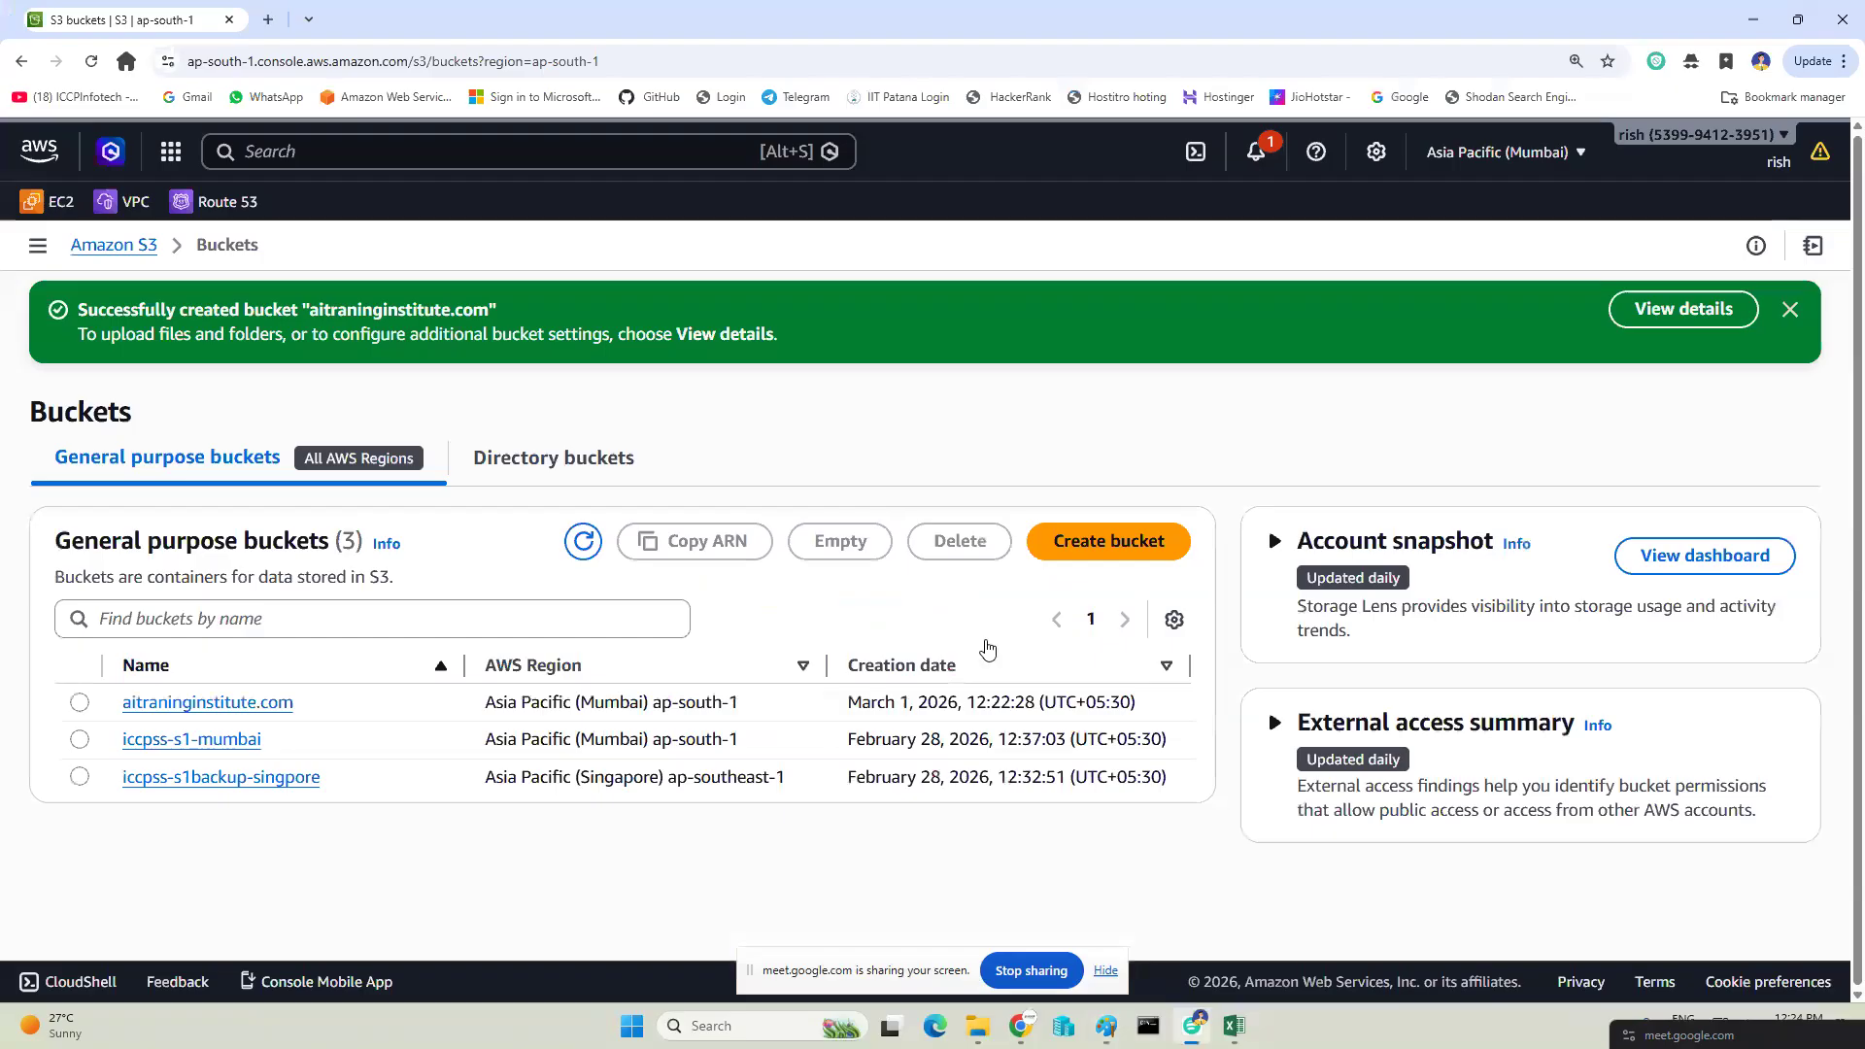
click(244, 712)
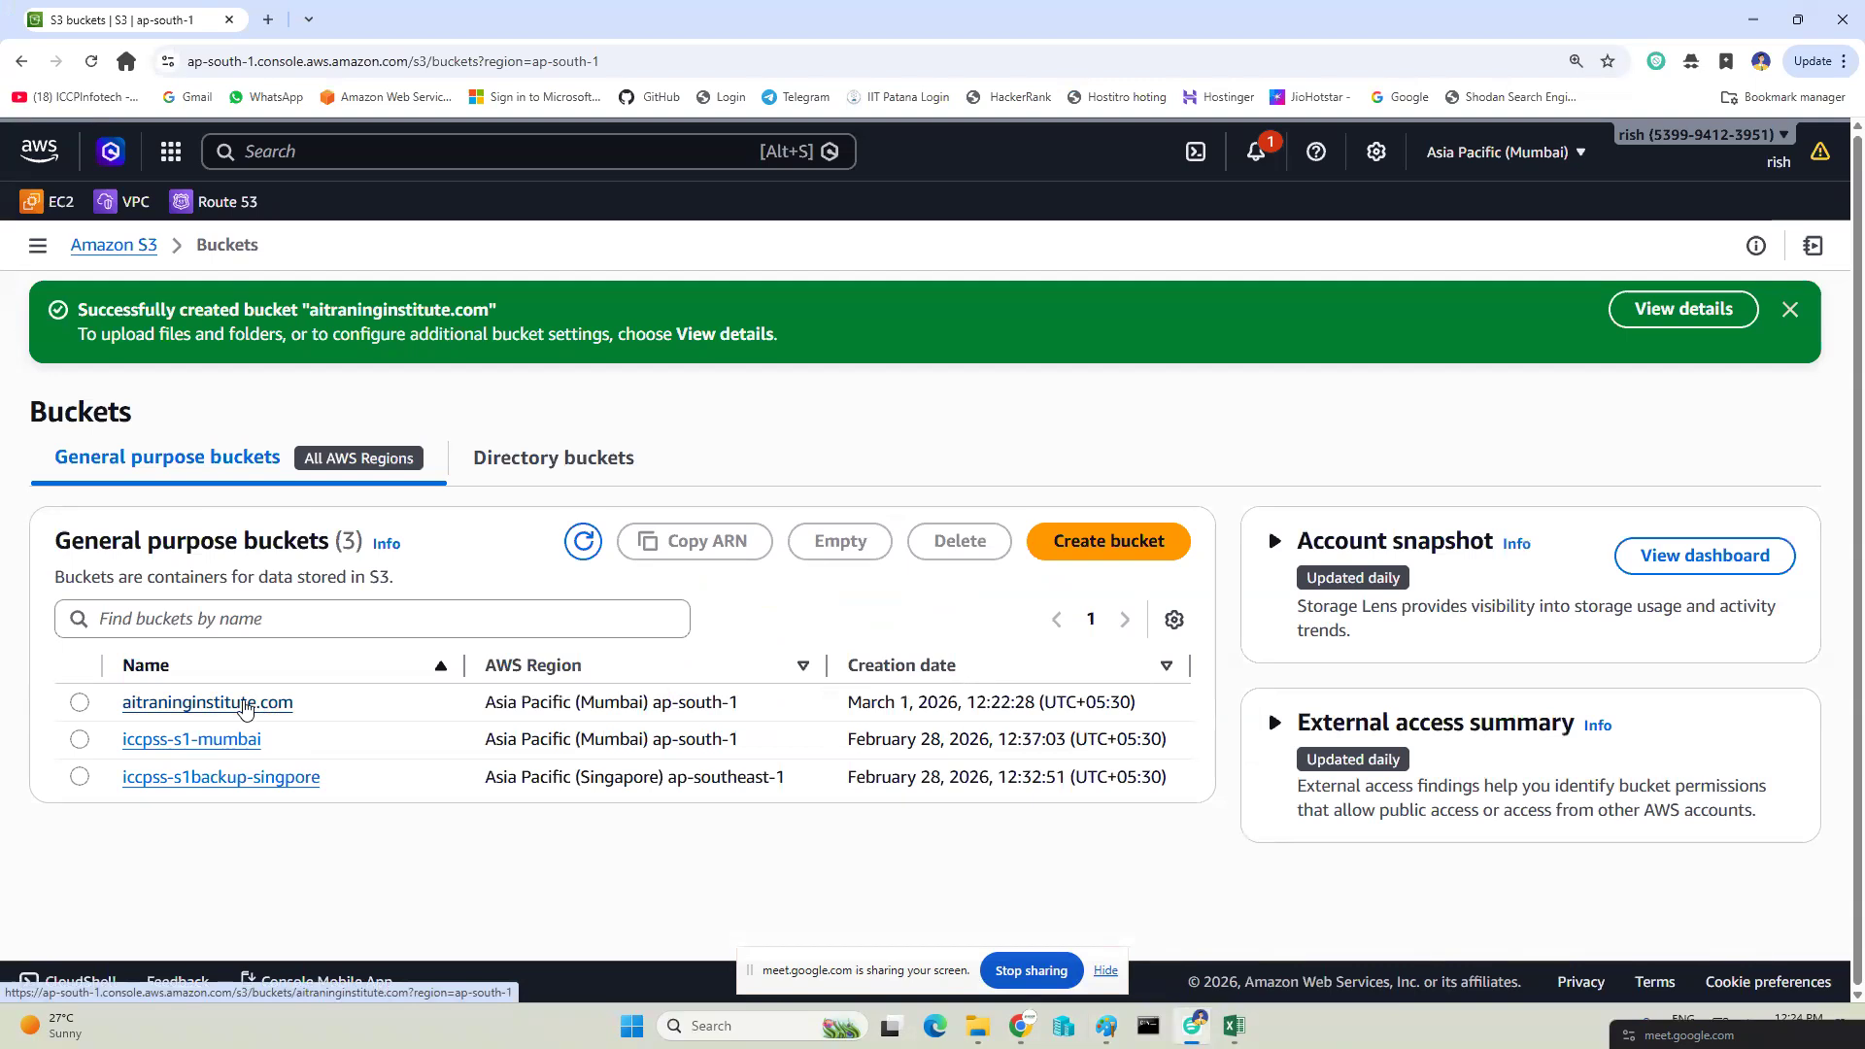
click(375, 380)
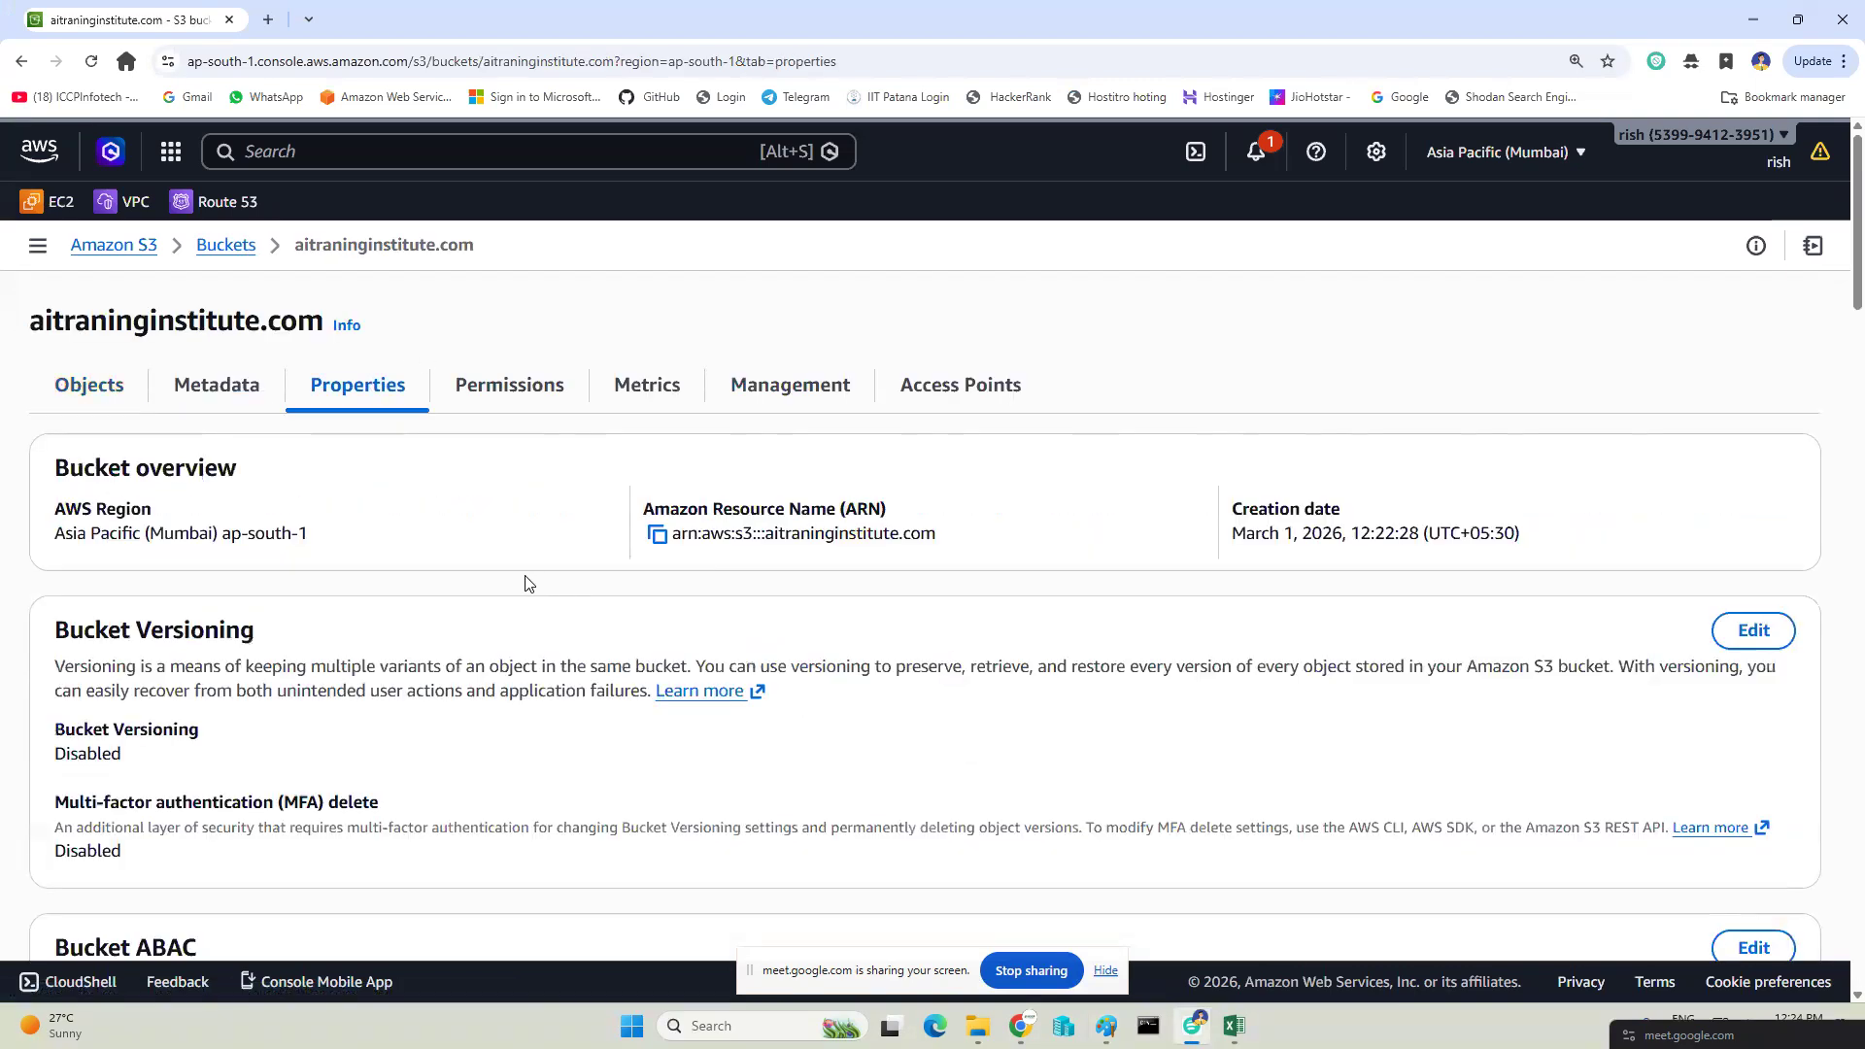
scroll(528, 584, down, 20)
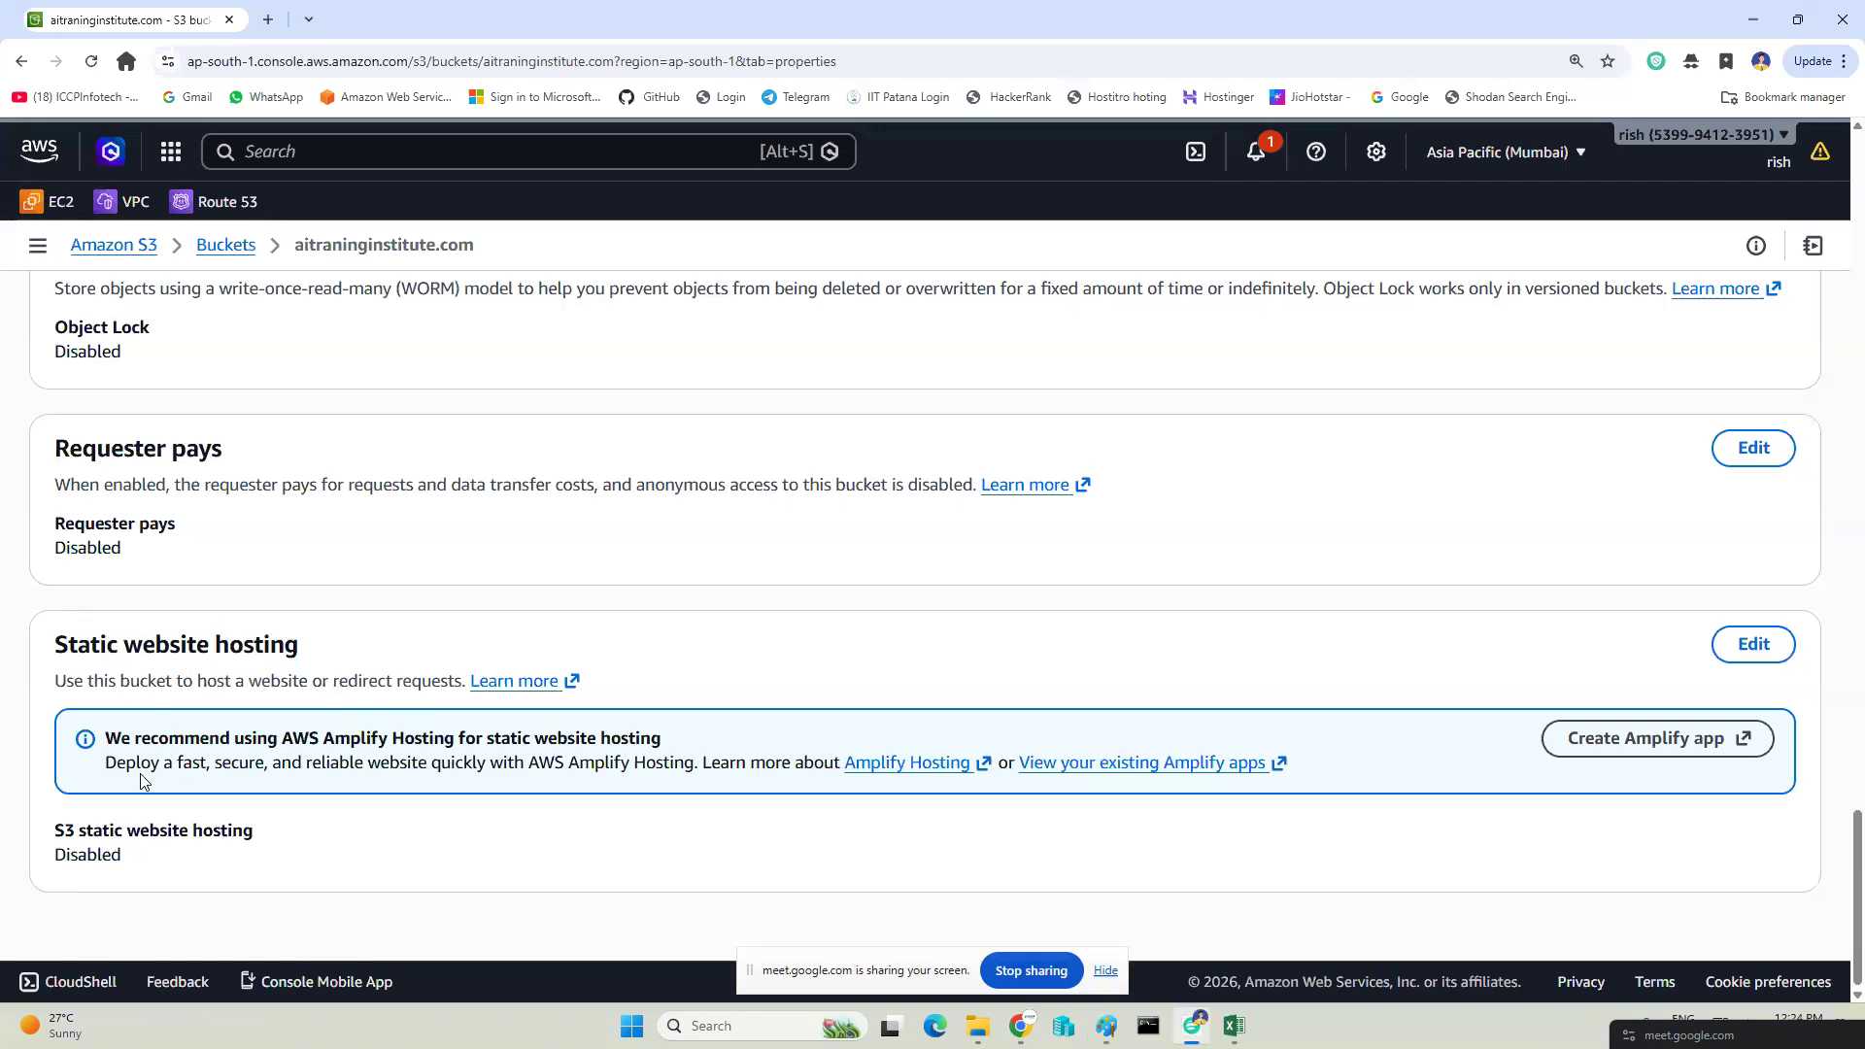
click(1757, 647)
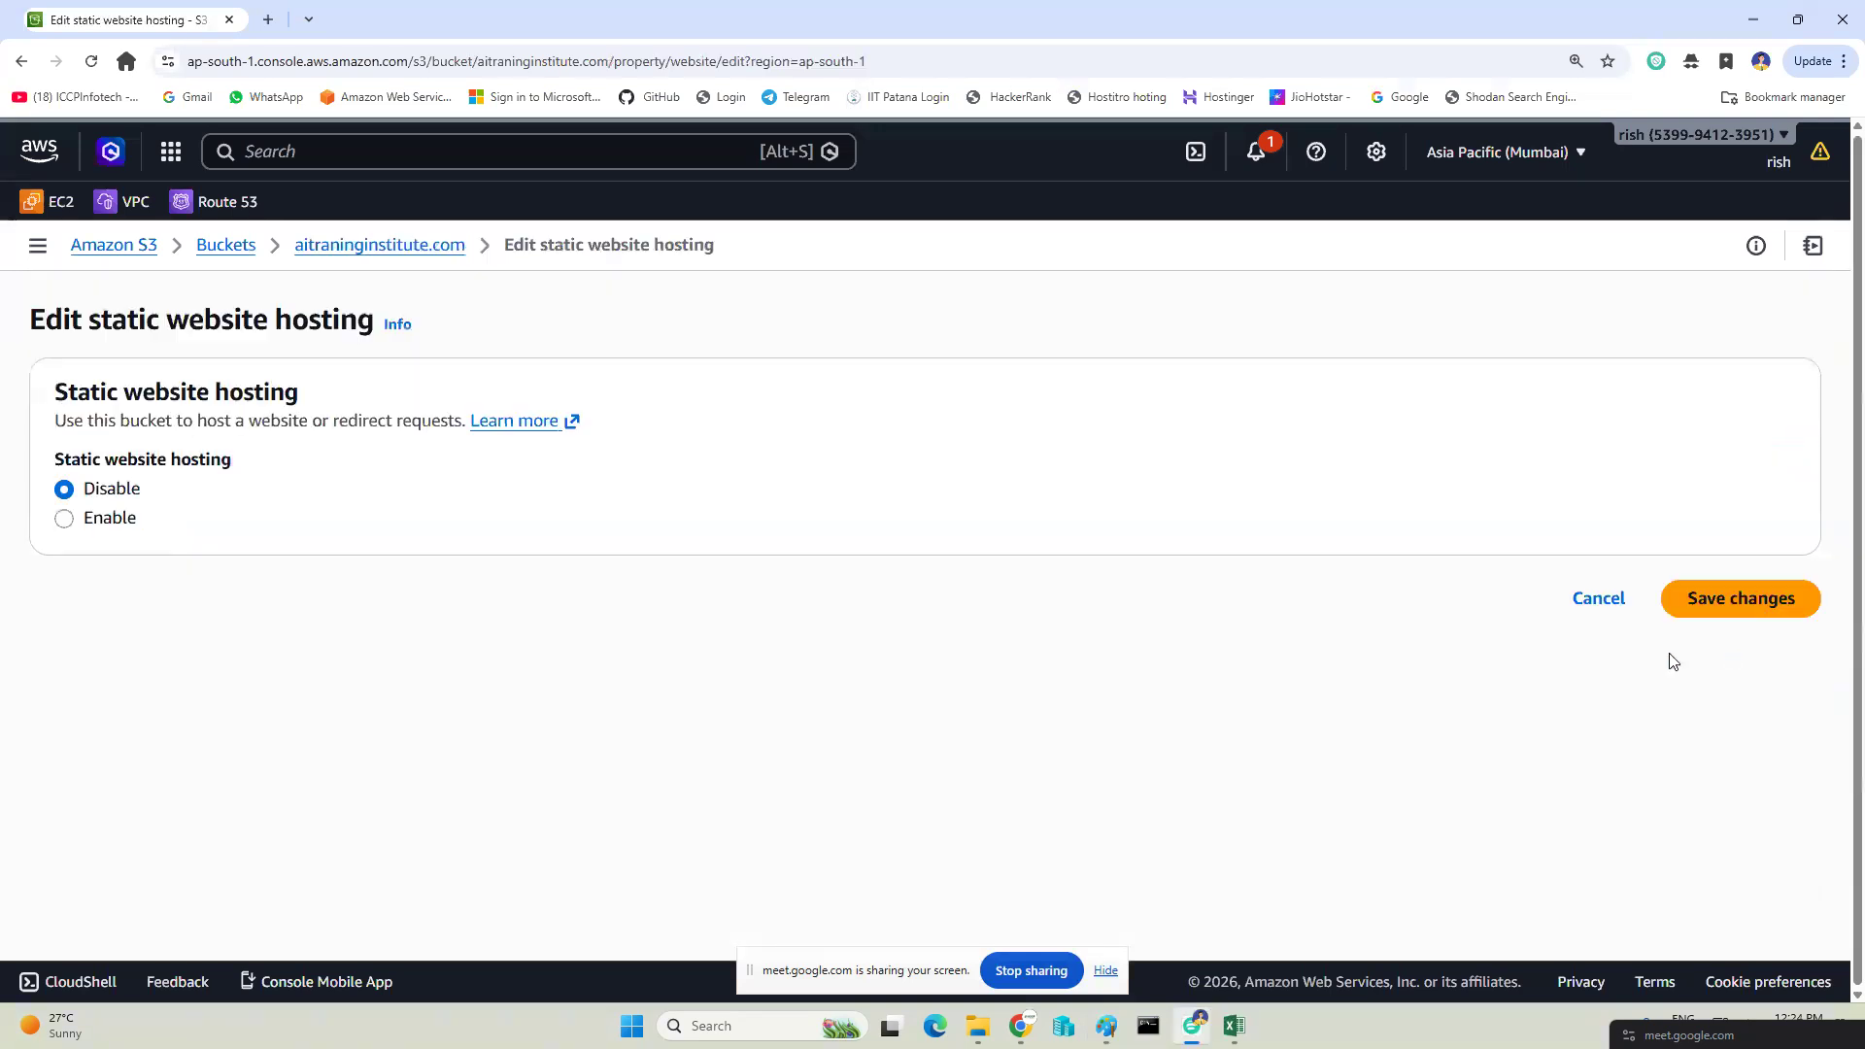
click(64, 518)
Set the index document to index.html and the error document to error.html, then save the static website hosting changes.
scroll(163, 693, down, 2)
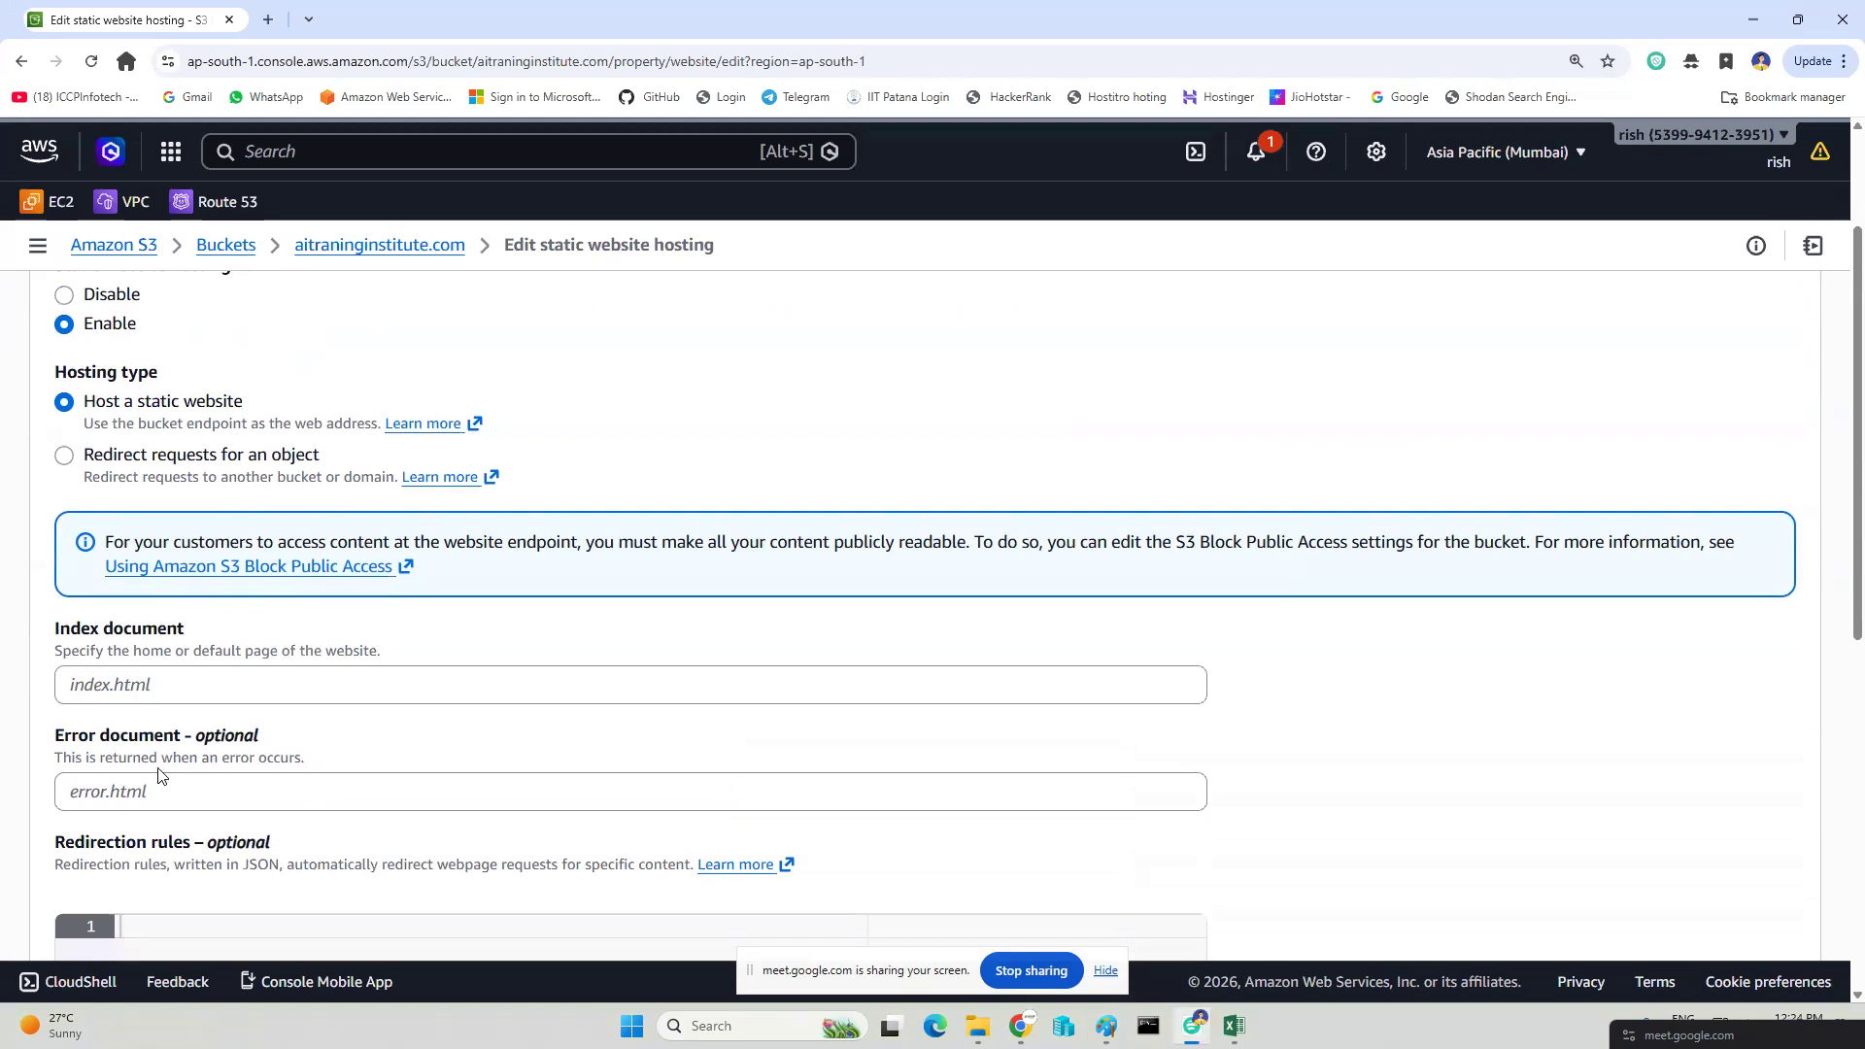
click(101, 677)
text(index.html)
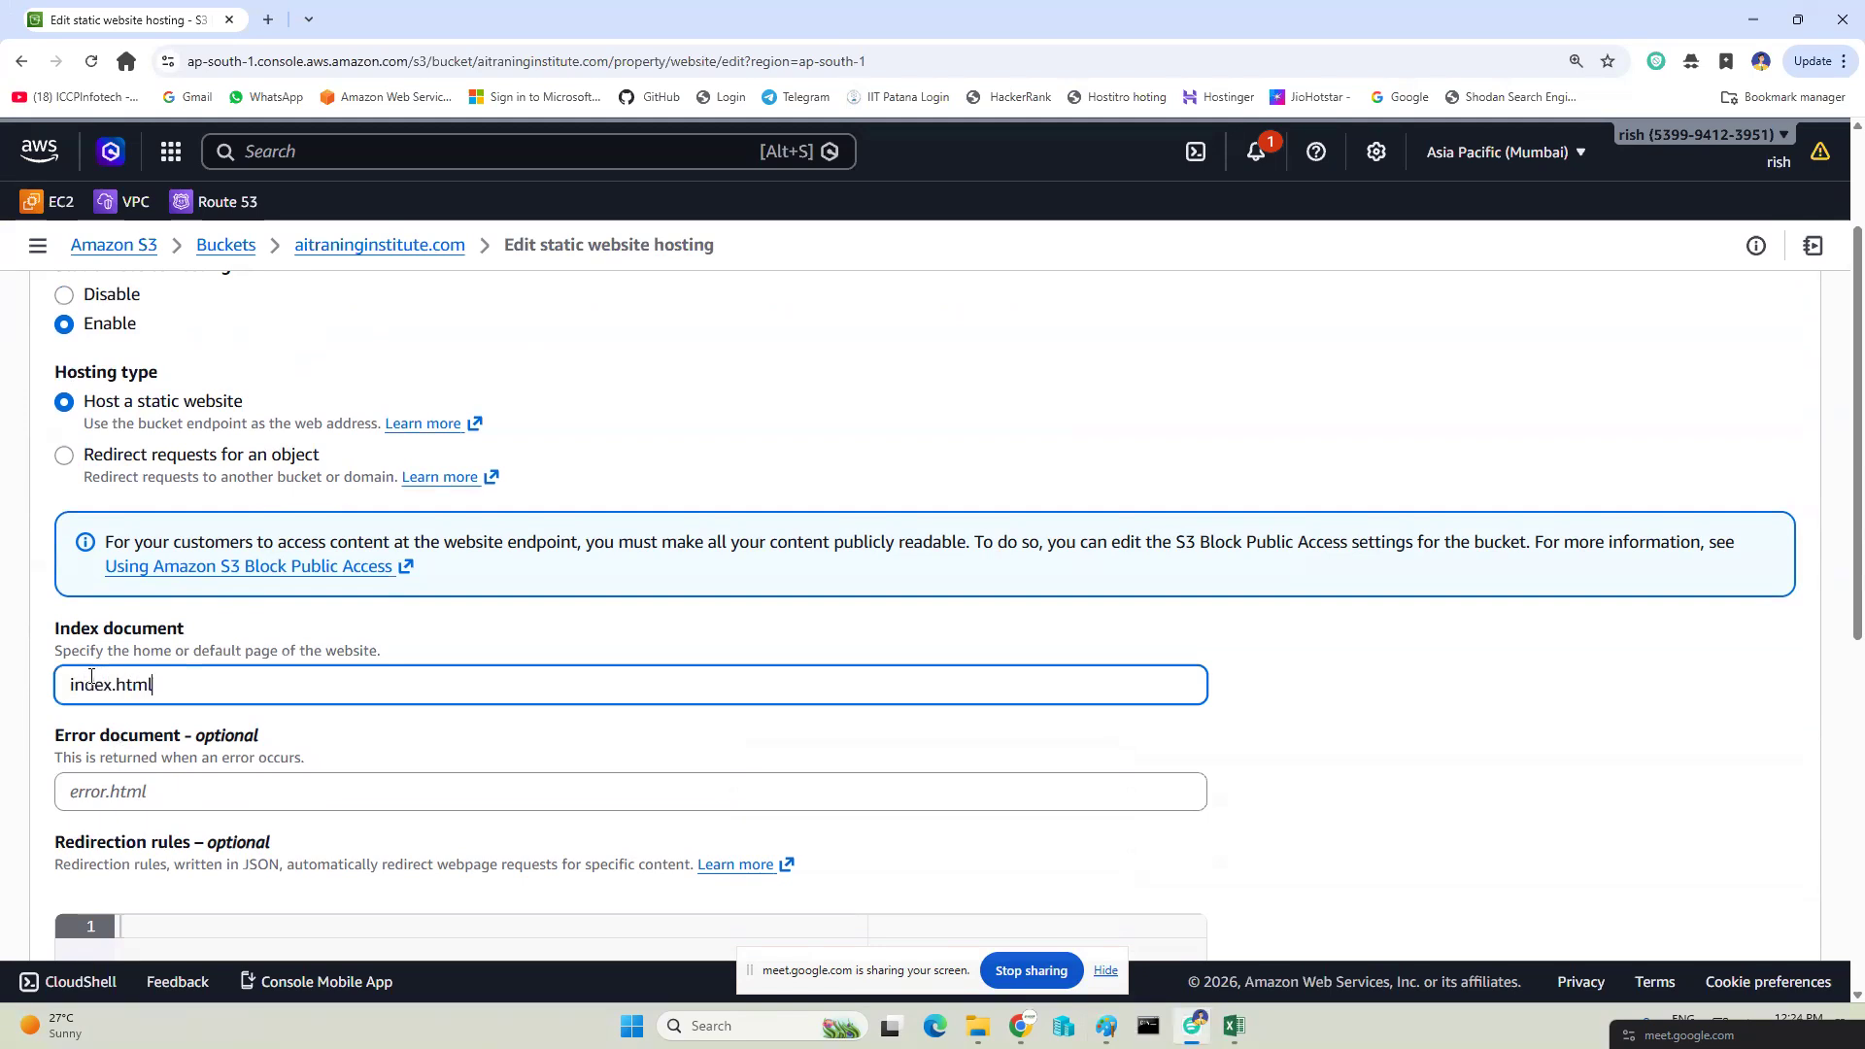
click(116, 788)
text(ind)
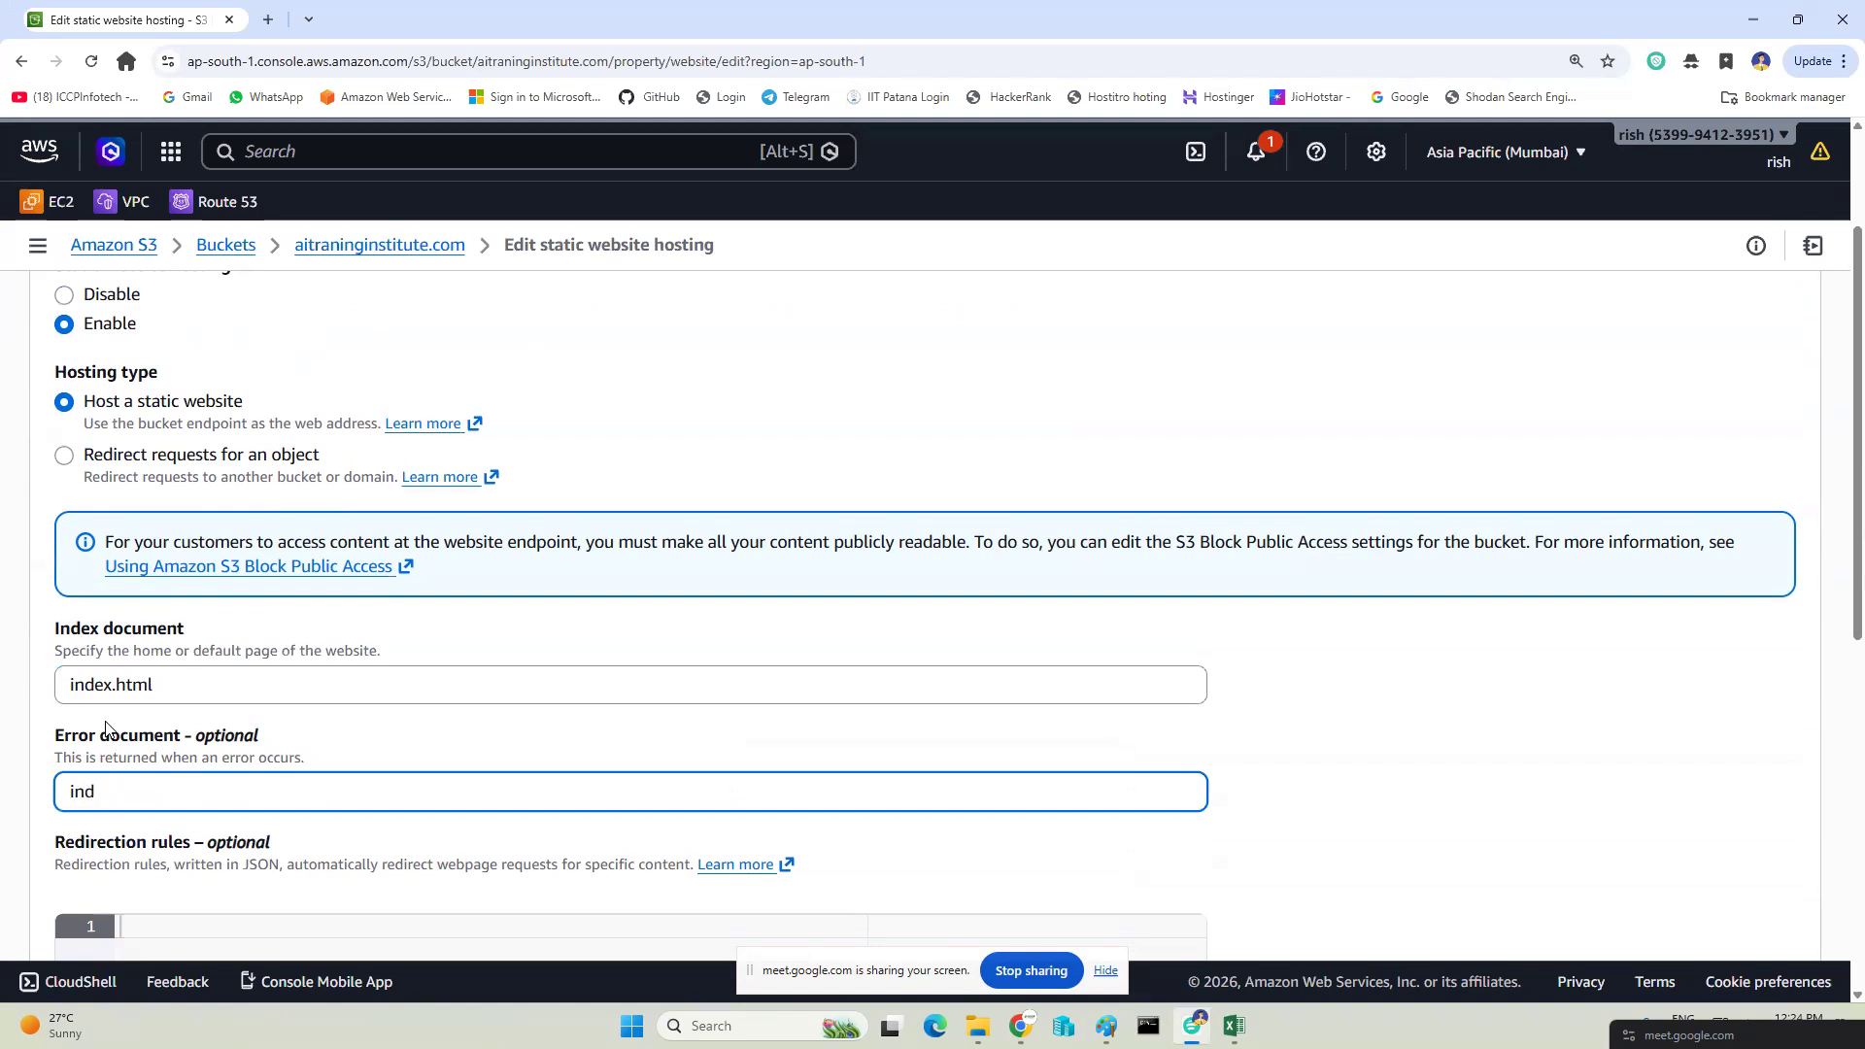
key(BackSpace)
text(e)
key(BackSpace)
text(rror.html)
scroll(408, 716, down, 10)
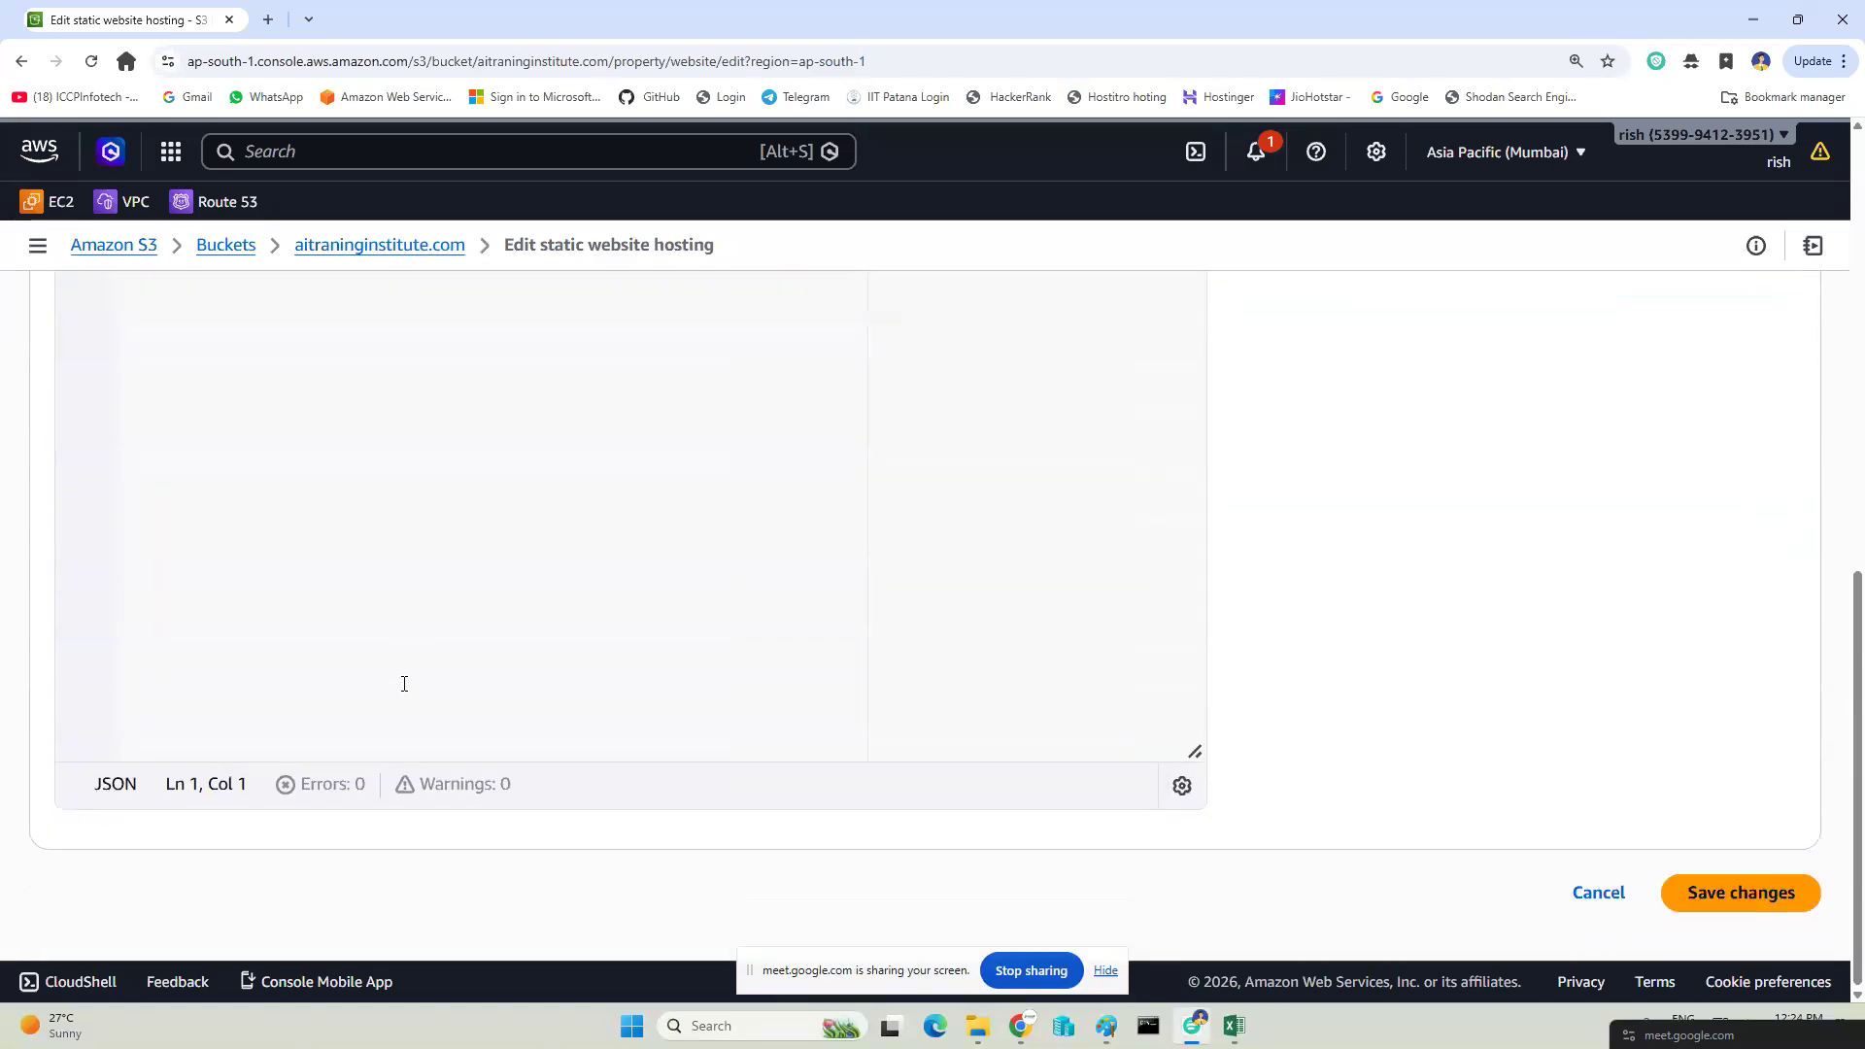
scroll(406, 682, up, 7)
scroll(1115, 733, down, 7)
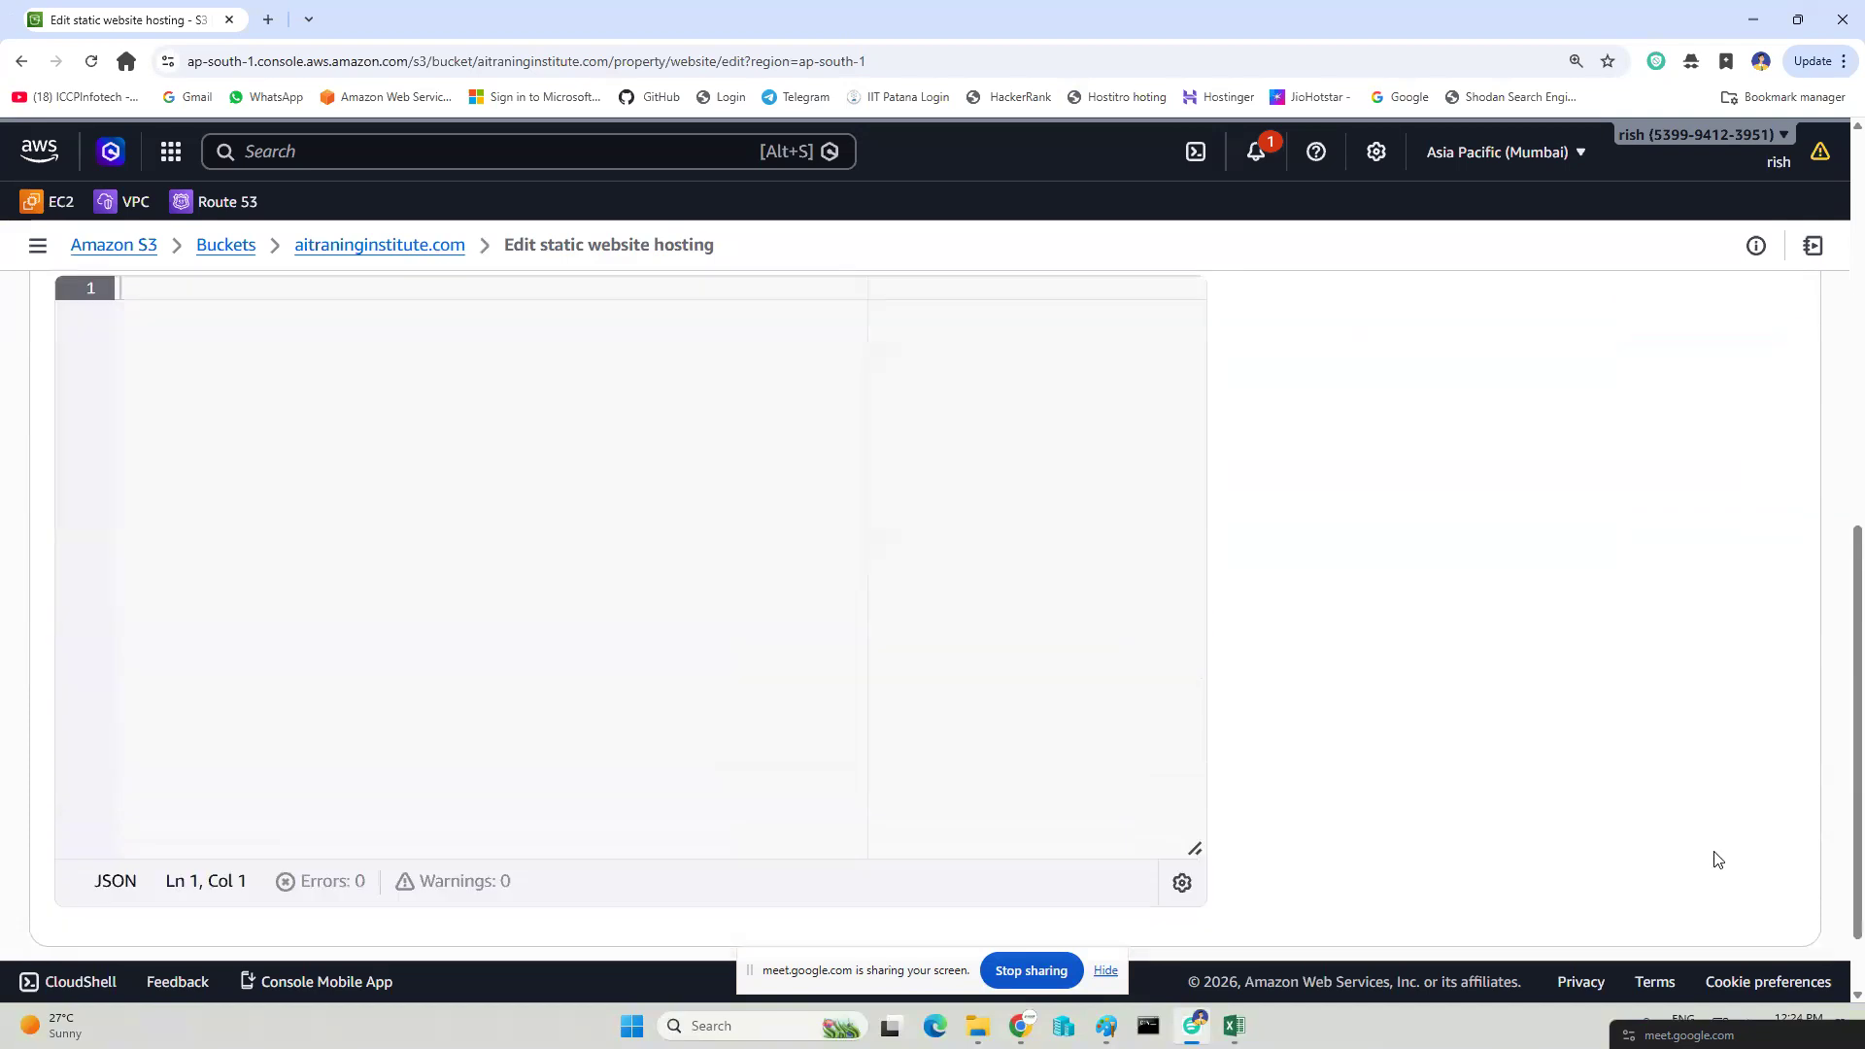
click(1722, 902)
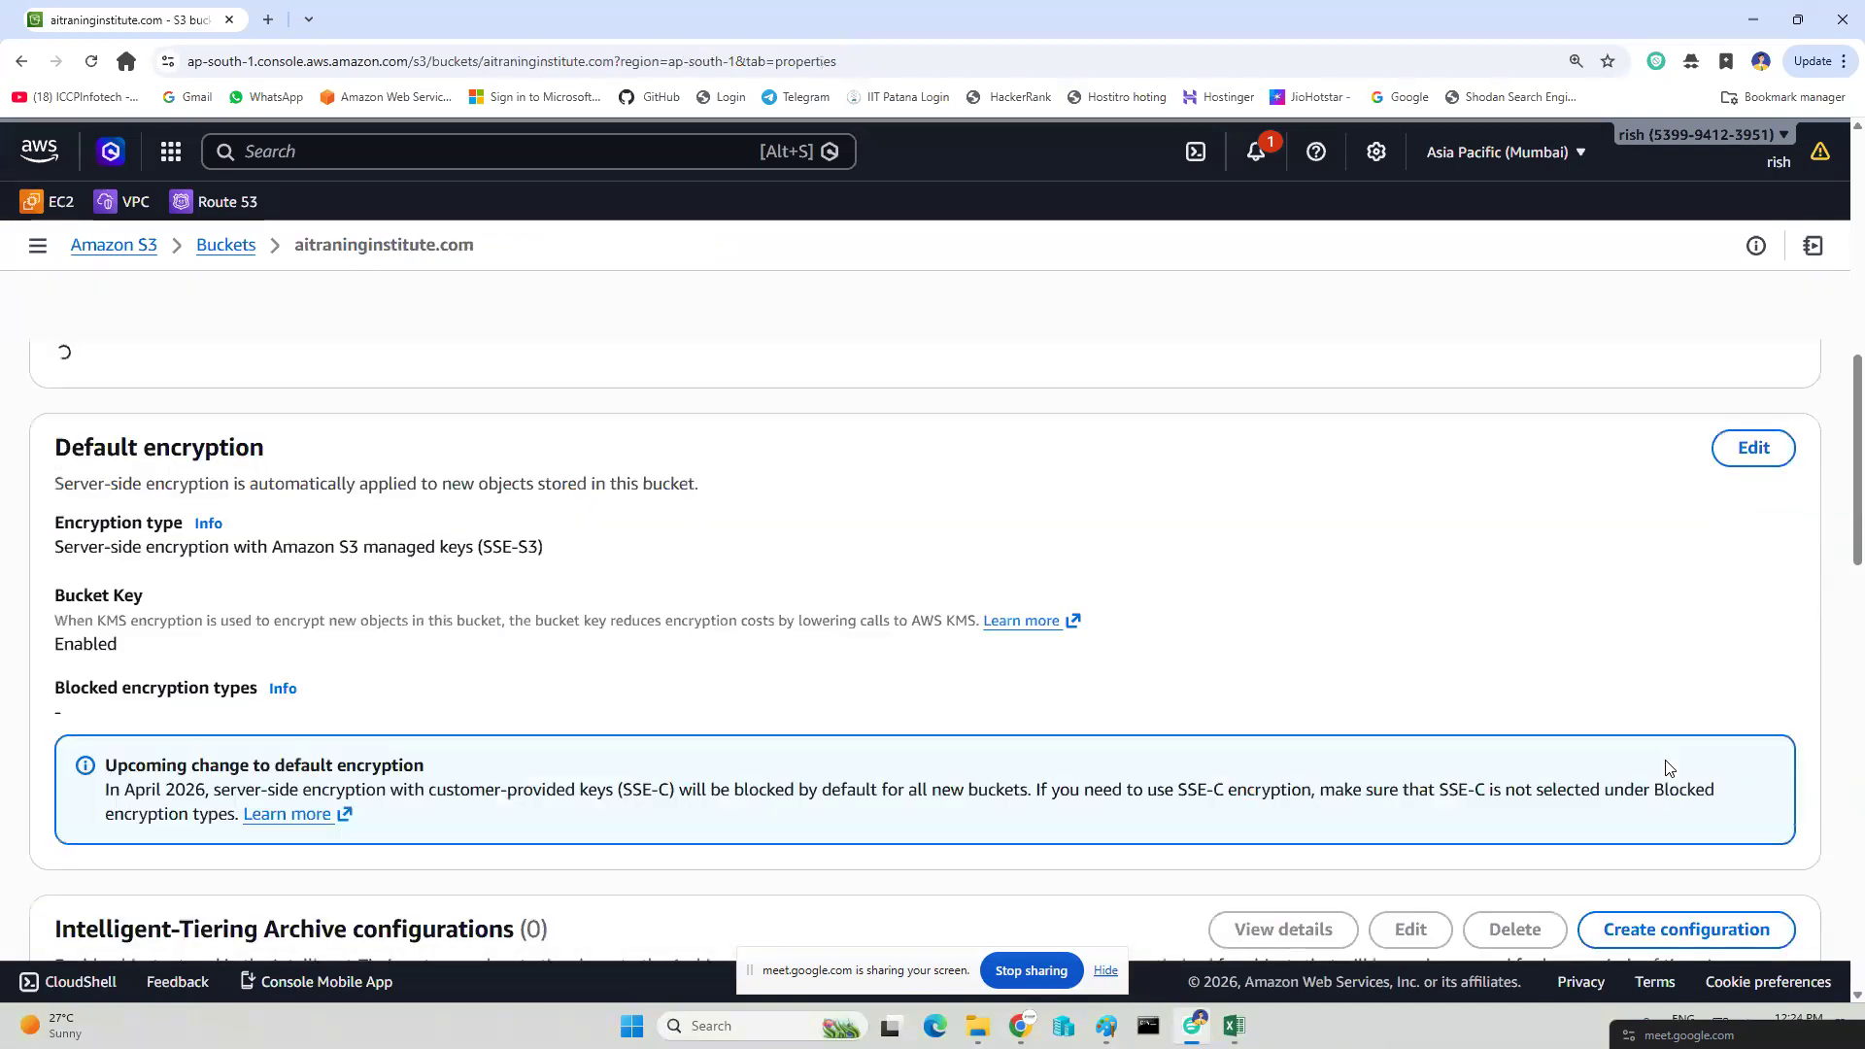
Copy the bucket website endpoint from the static website hosting properties and open it in a new browser tab.
scroll(634, 595, down, 4)
scroll(588, 579, up, 8)
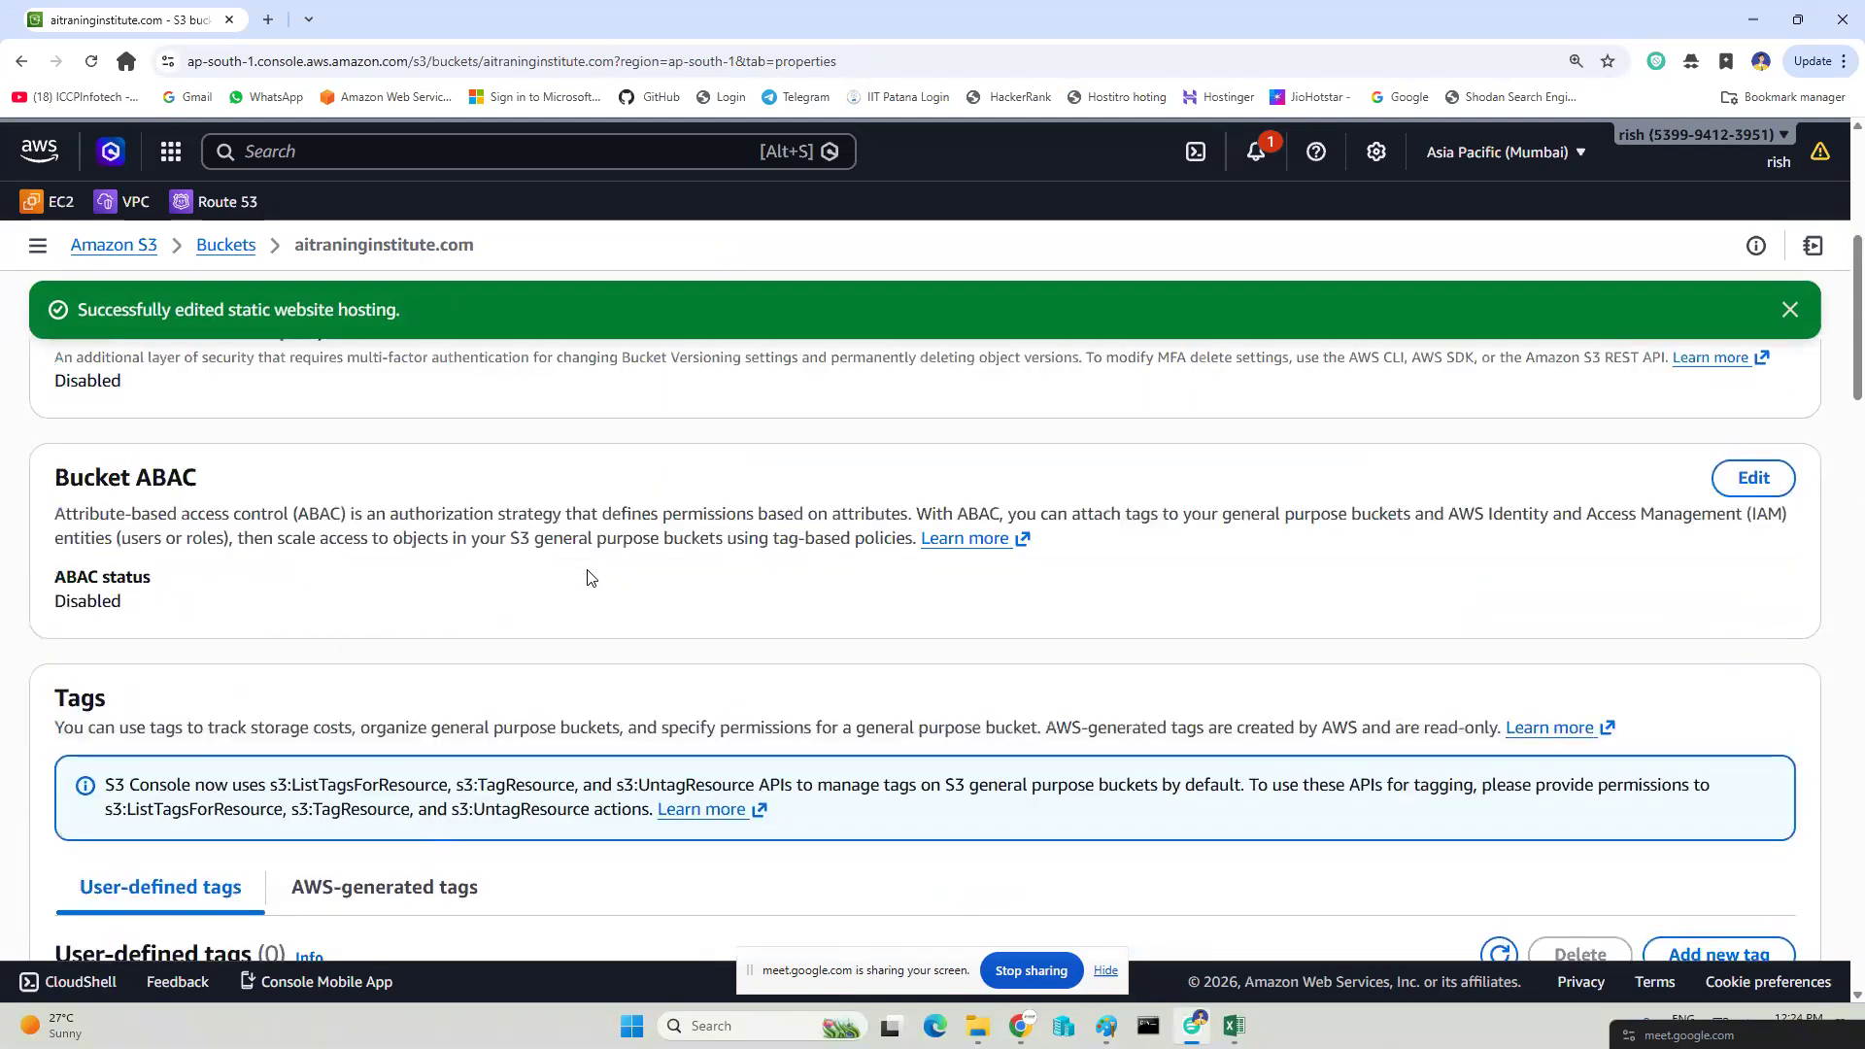
scroll(586, 579, up, 4)
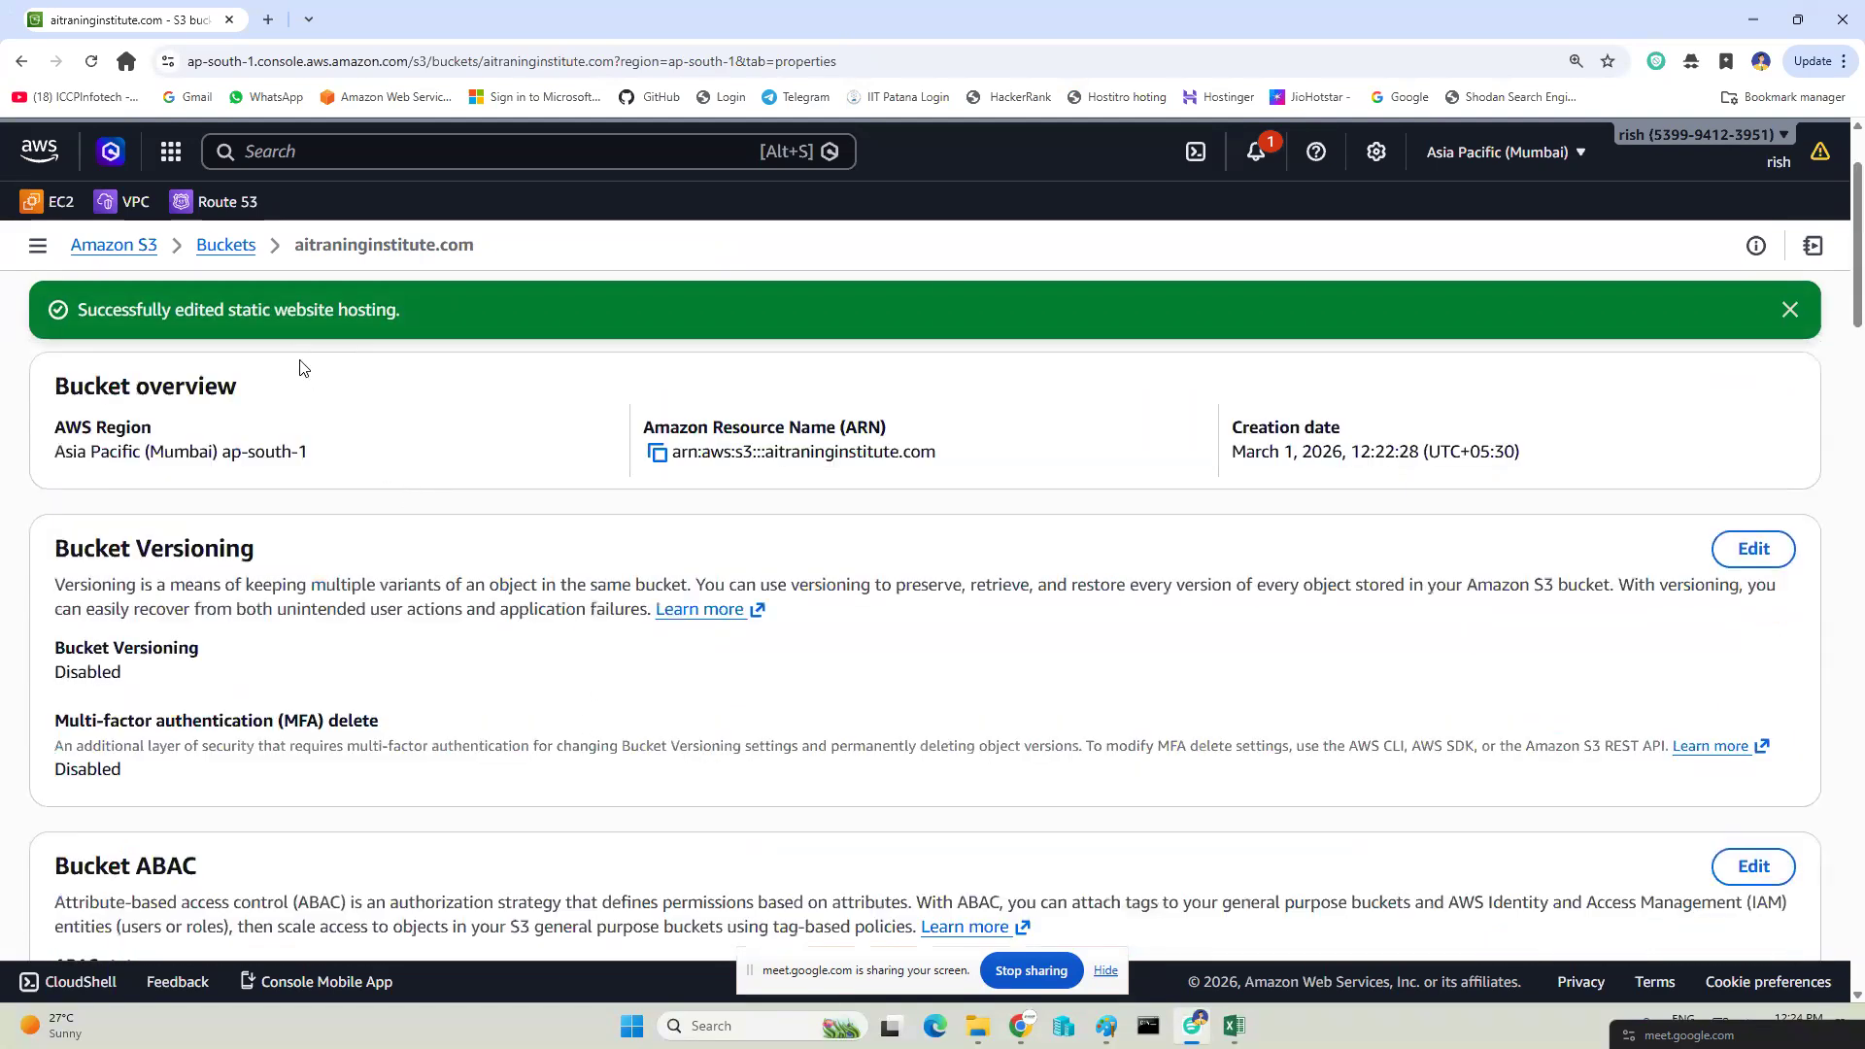
scroll(554, 763, down, 20)
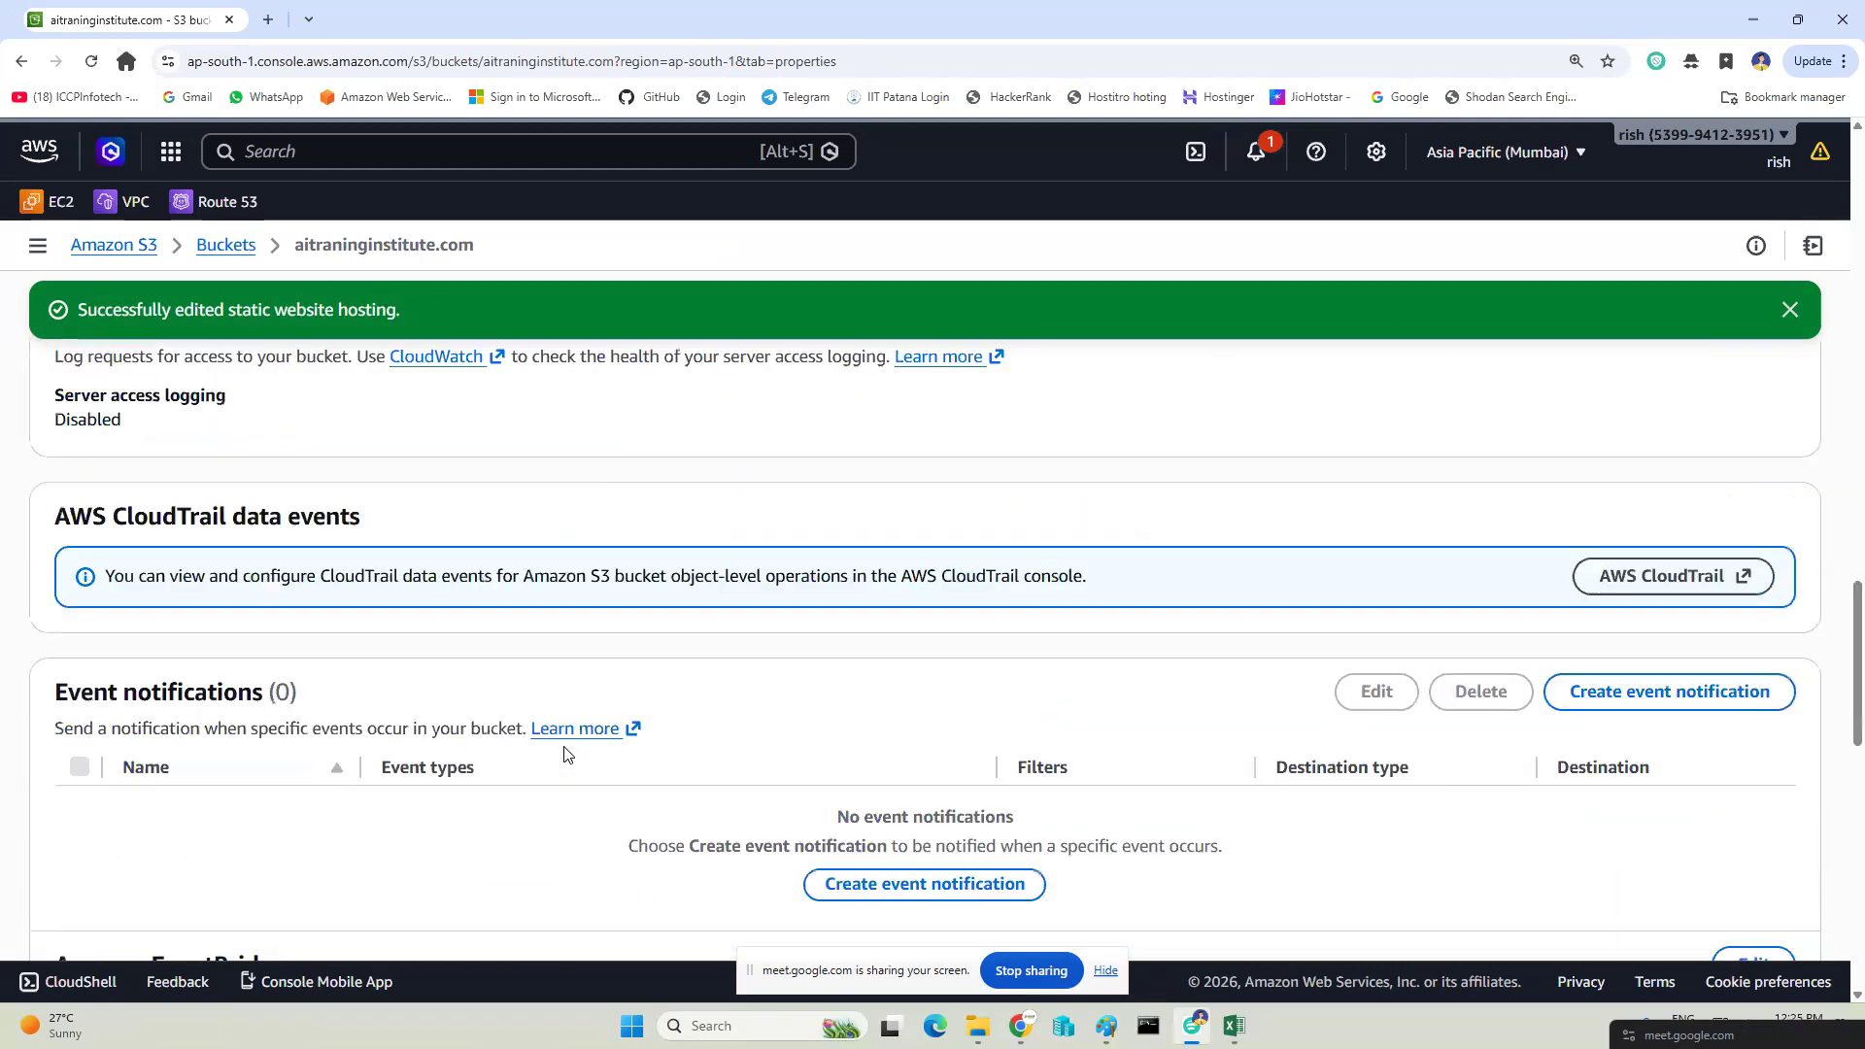
scroll(564, 755, down, 3)
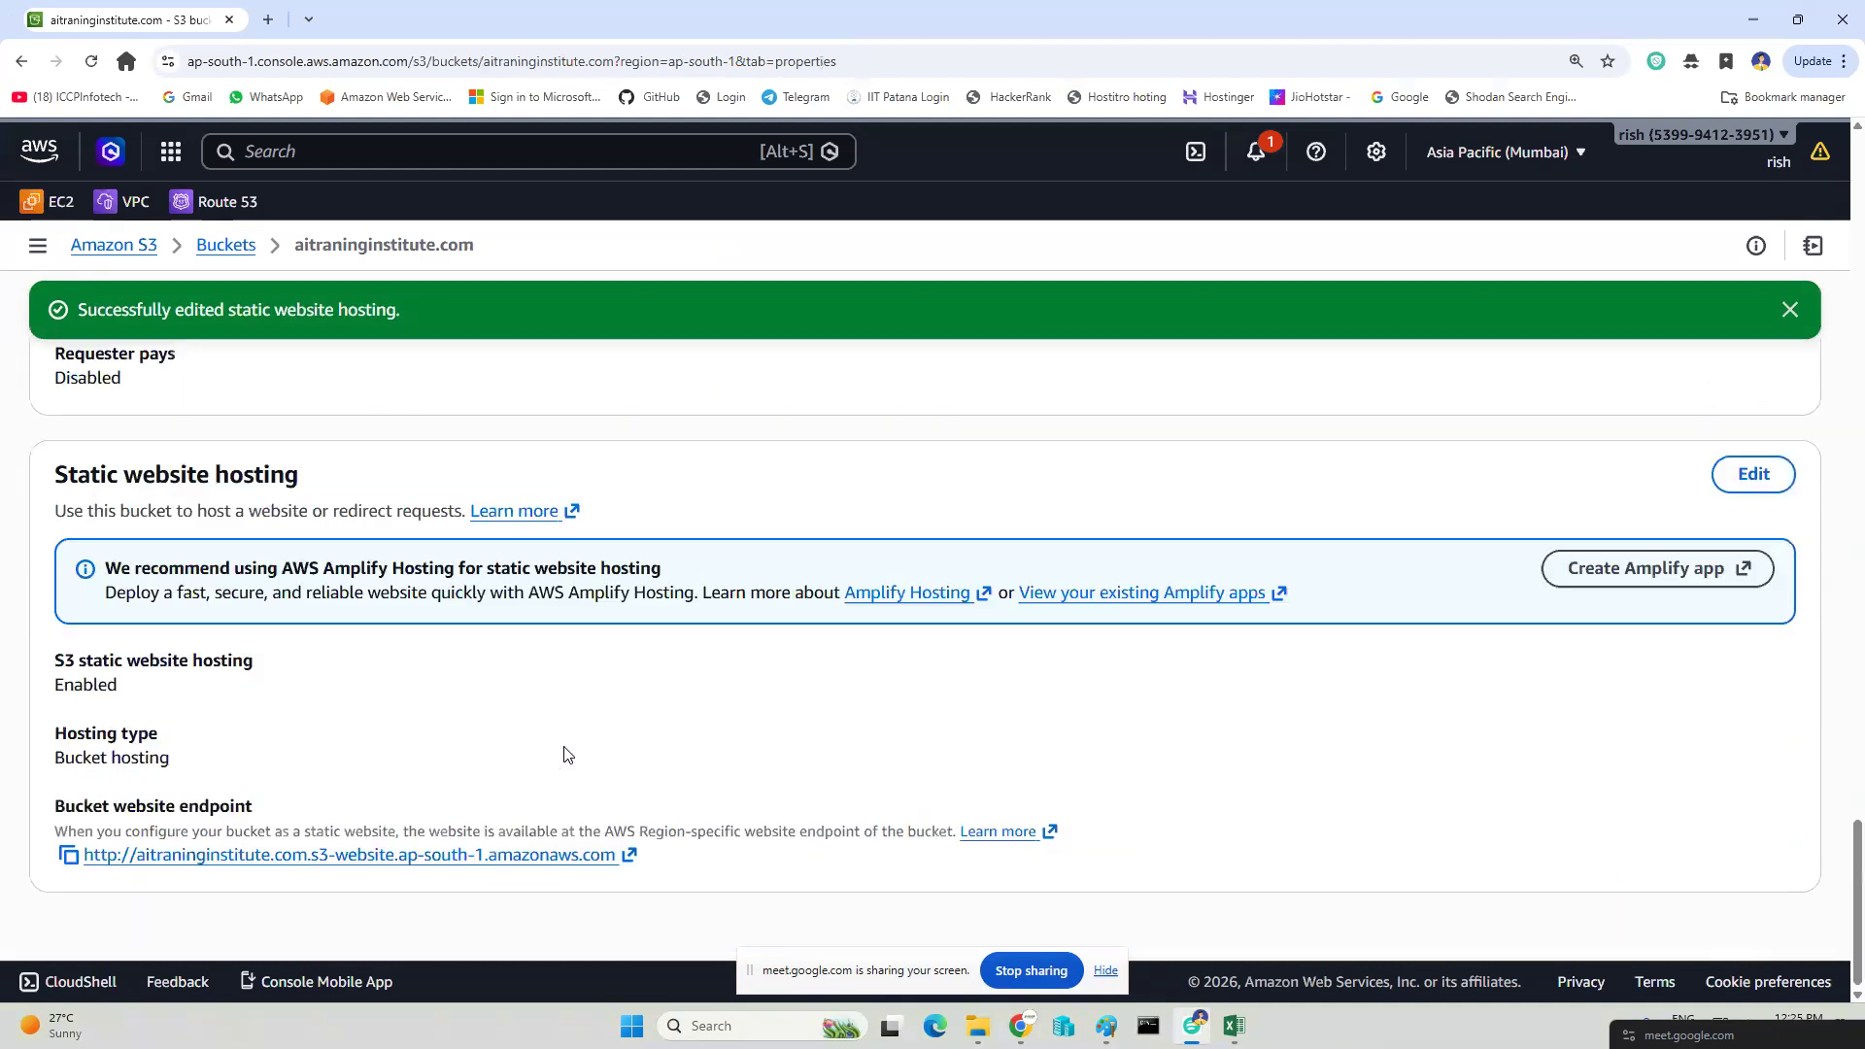
click(69, 857)
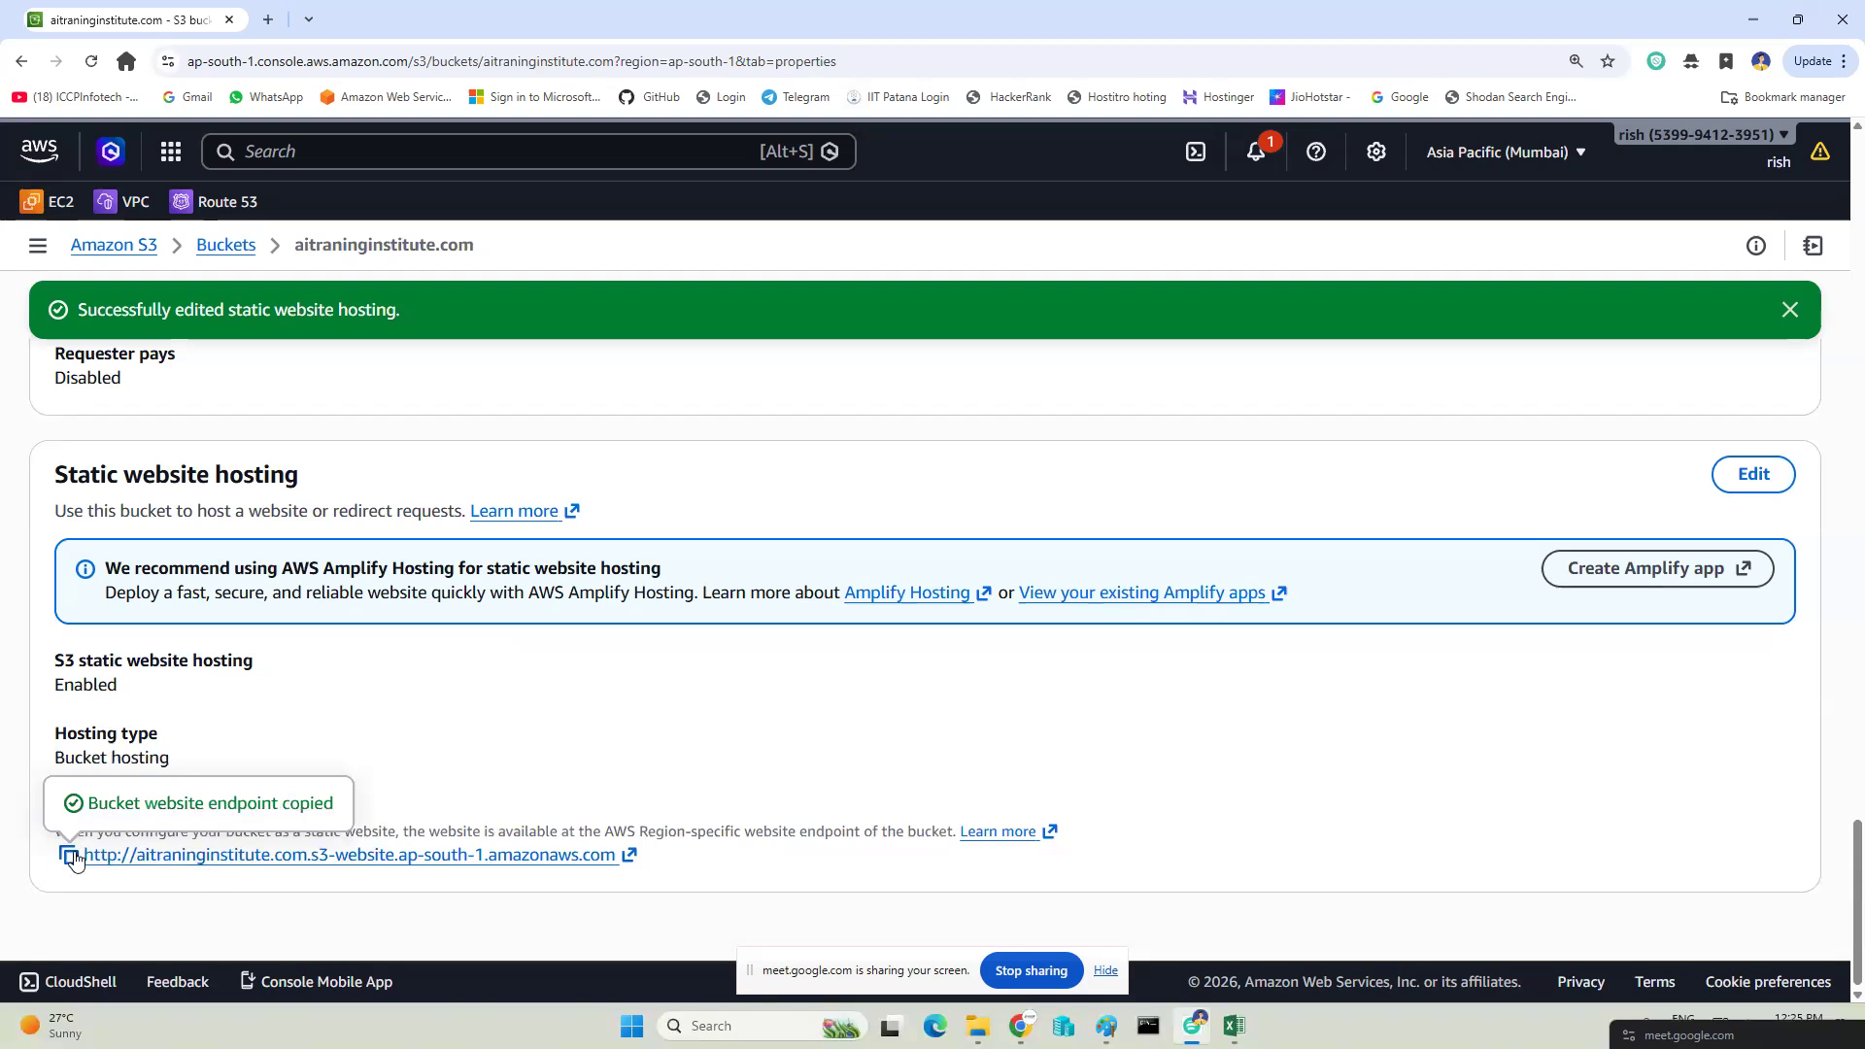
click(267, 19)
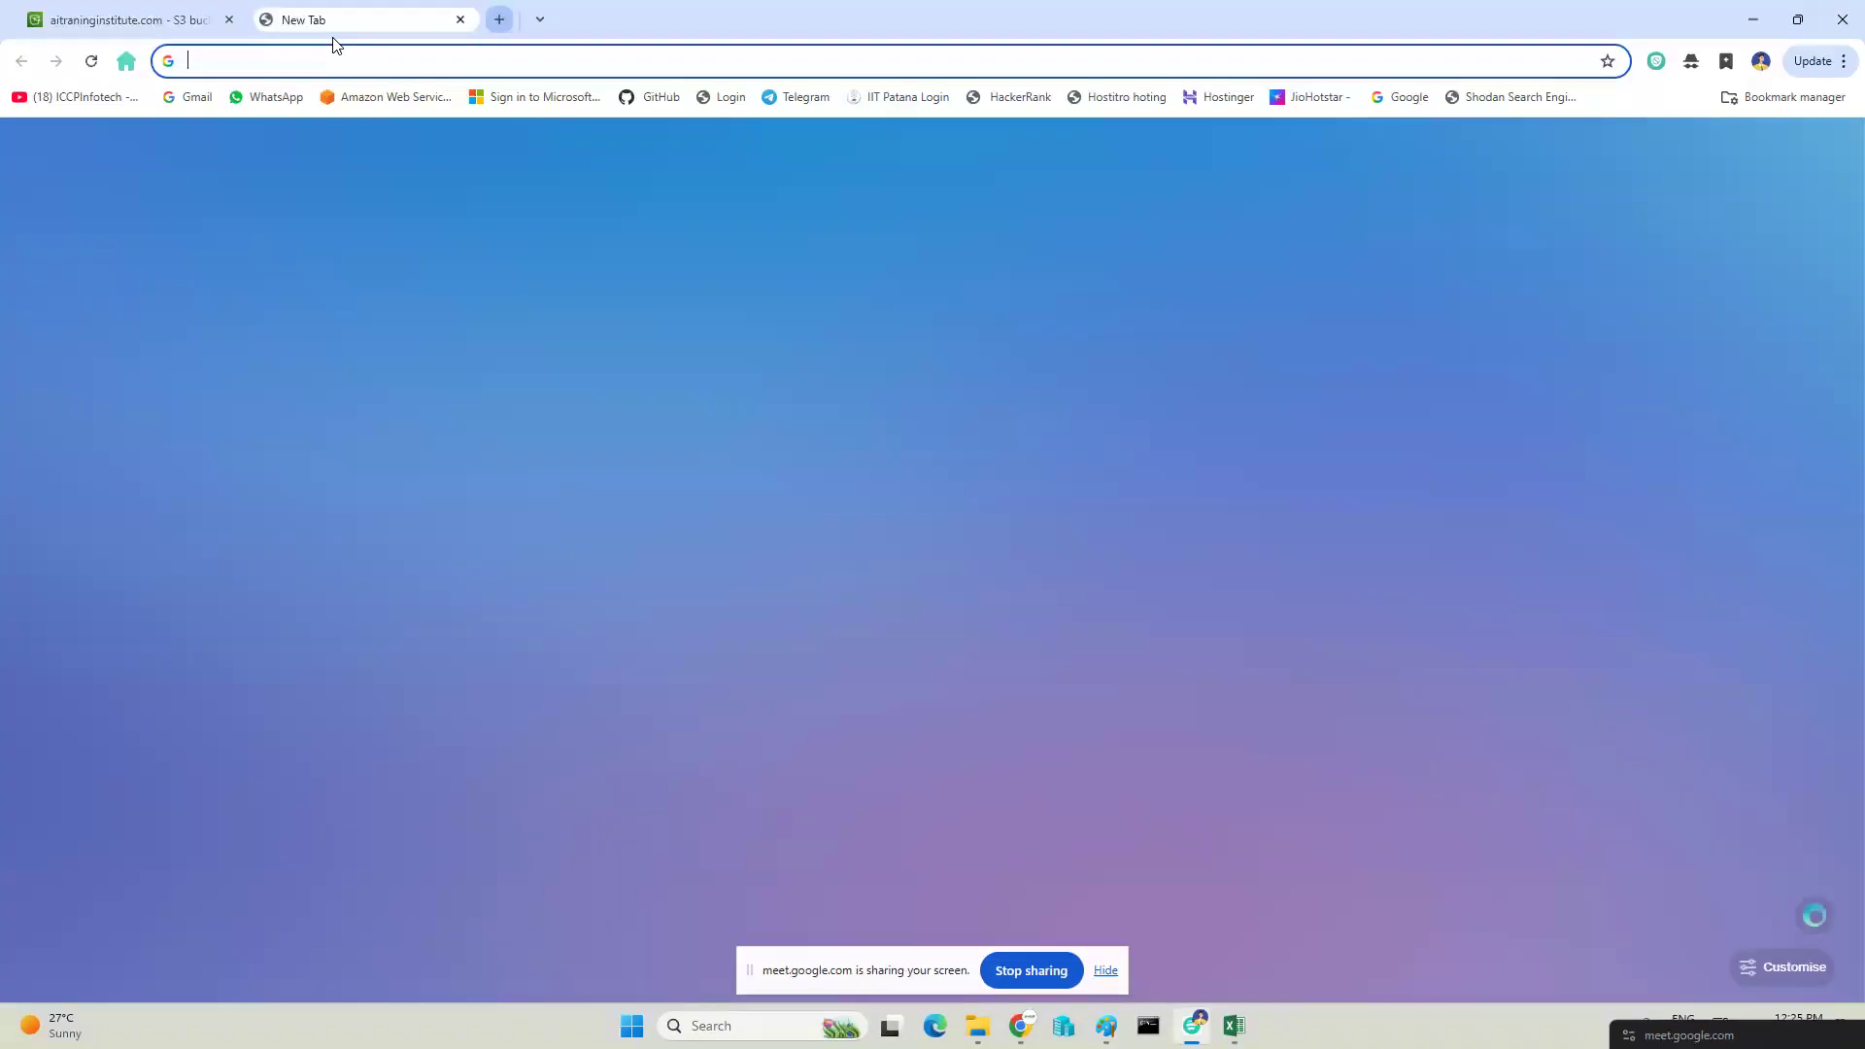
key(ctrl+v)
key(Return)
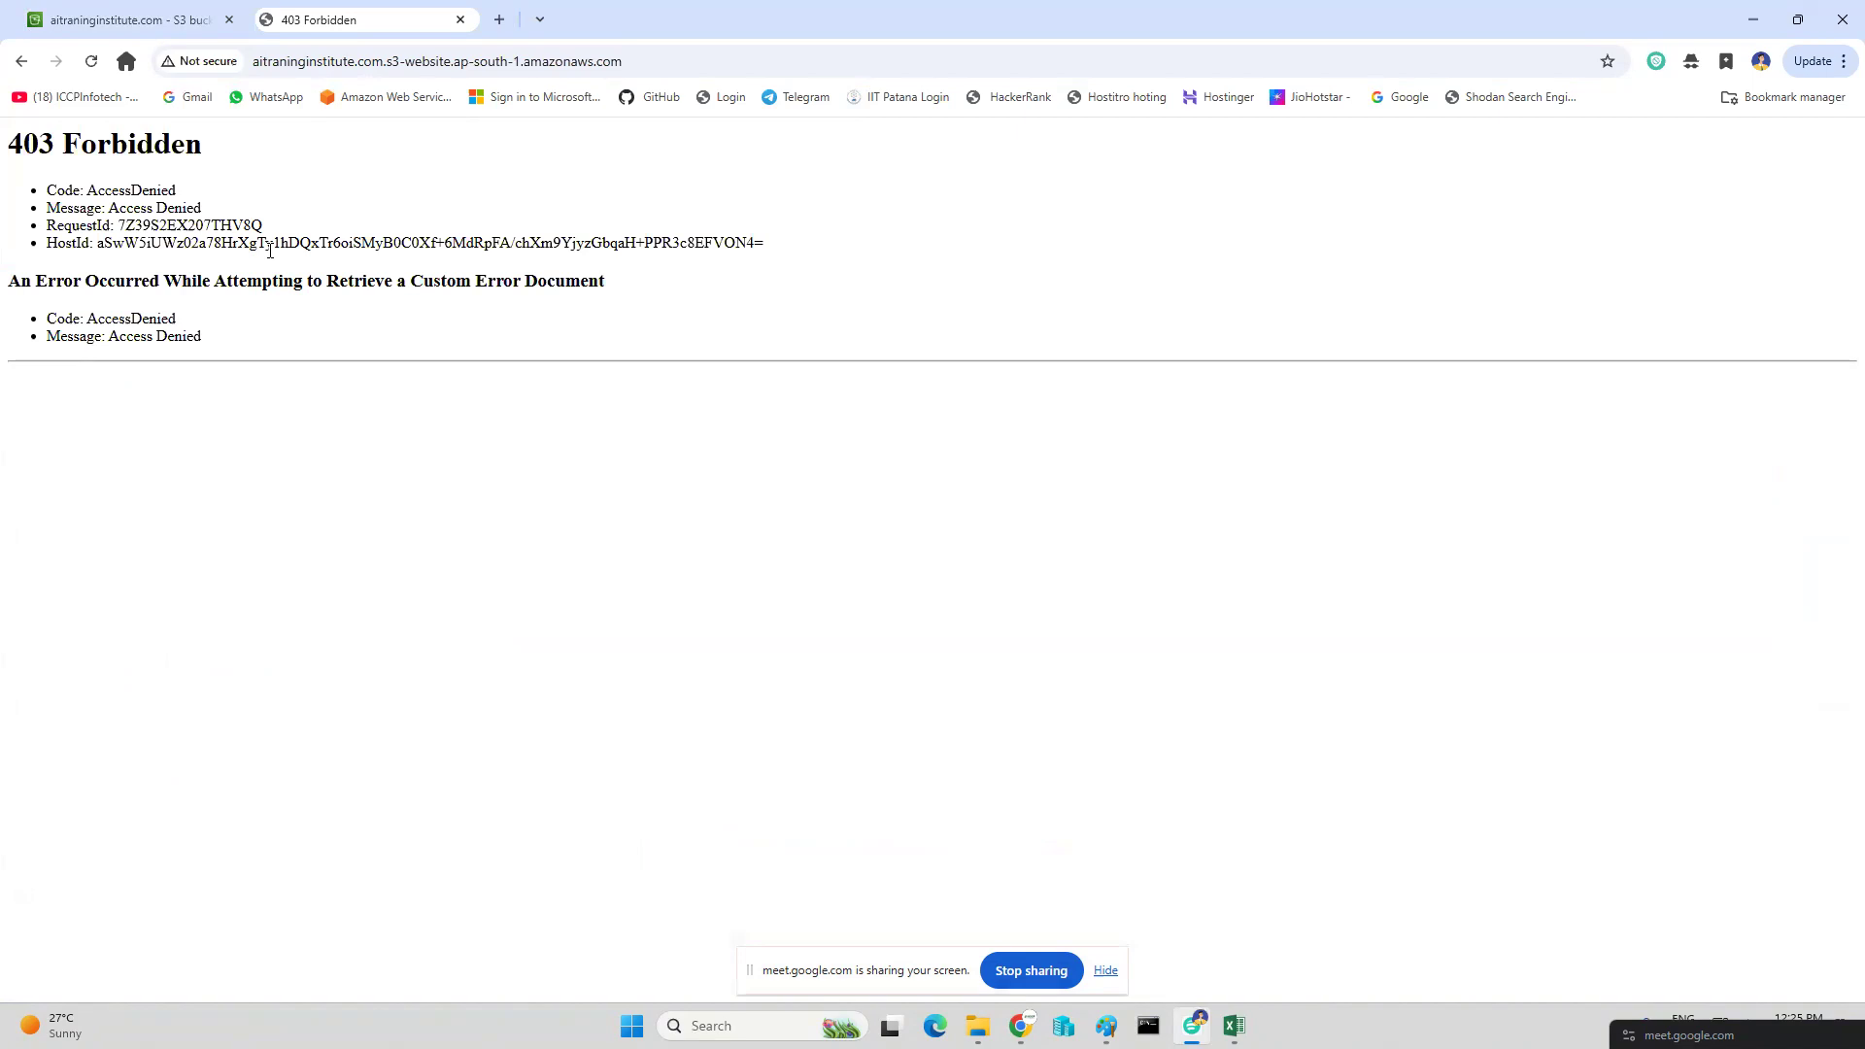
Return to the S3 console and reopen the aitraninginstitute.com bucket from the bucket list to show its objects.
mouse_move(1020, 1026)
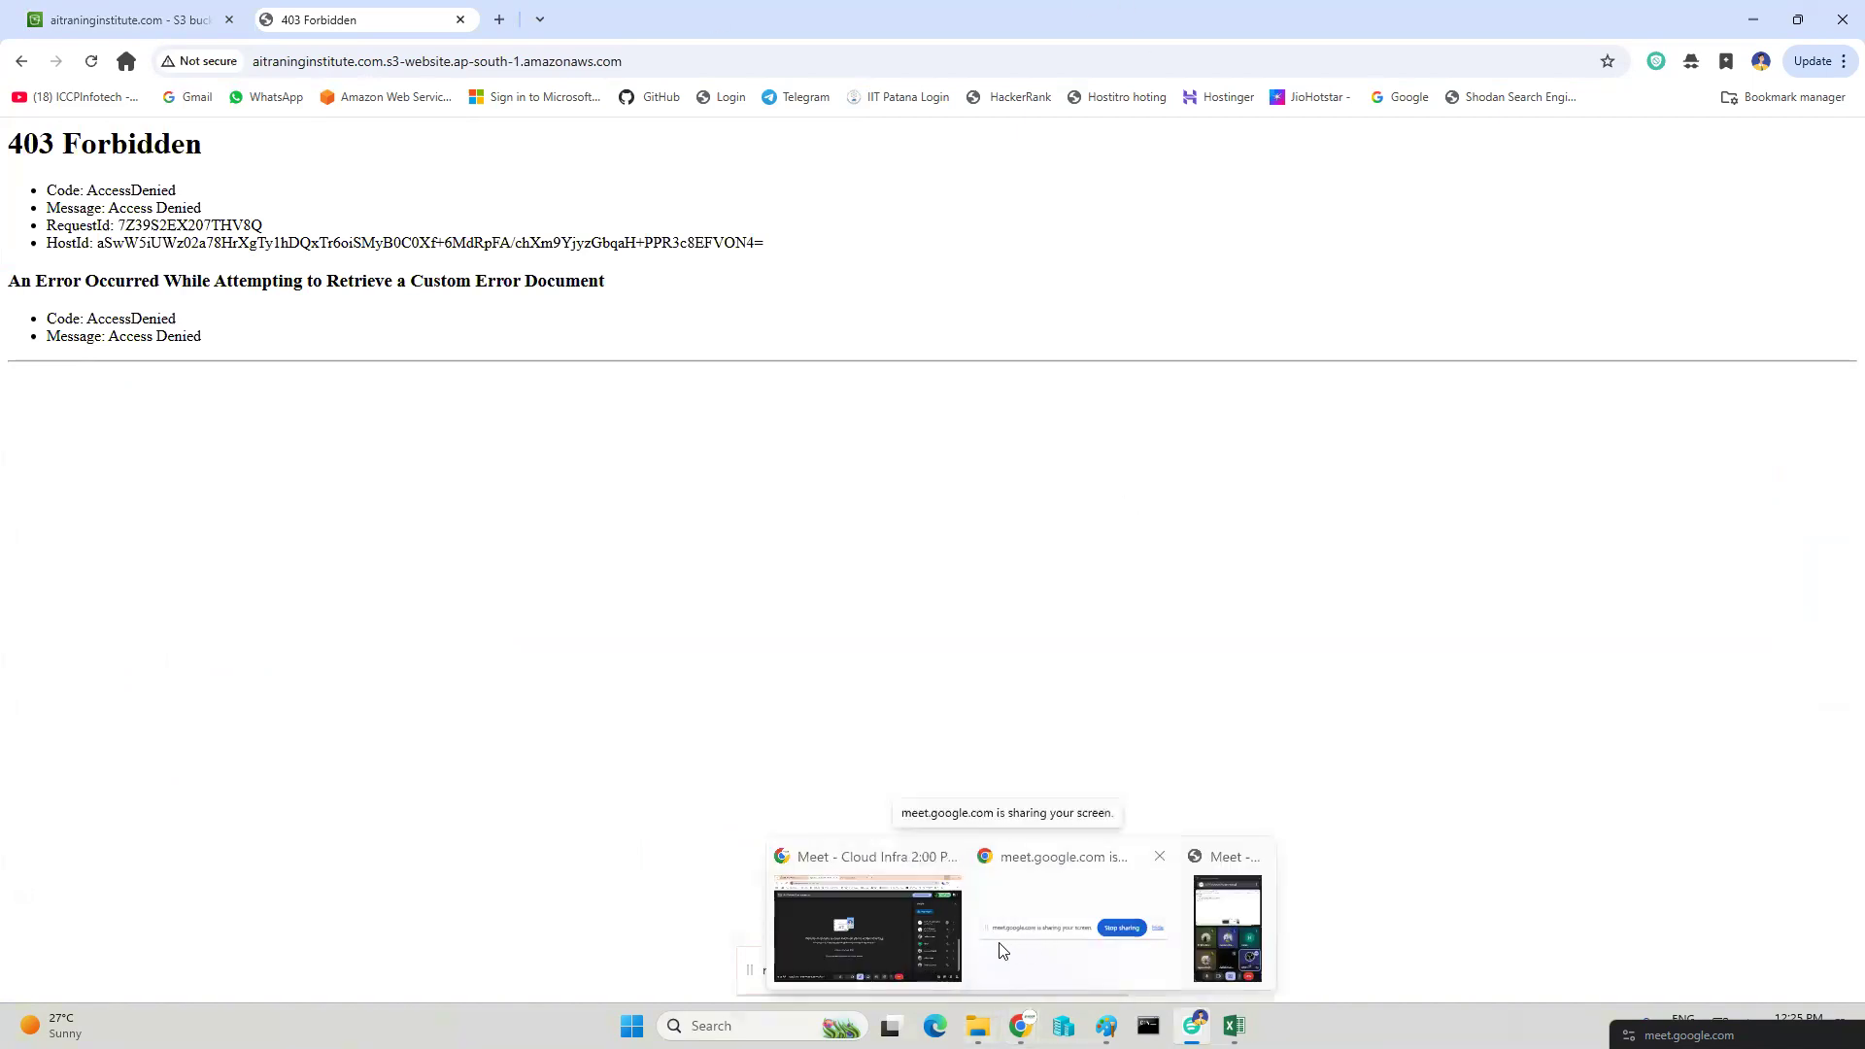
click(141, 22)
scroll(243, 552, up, 5)
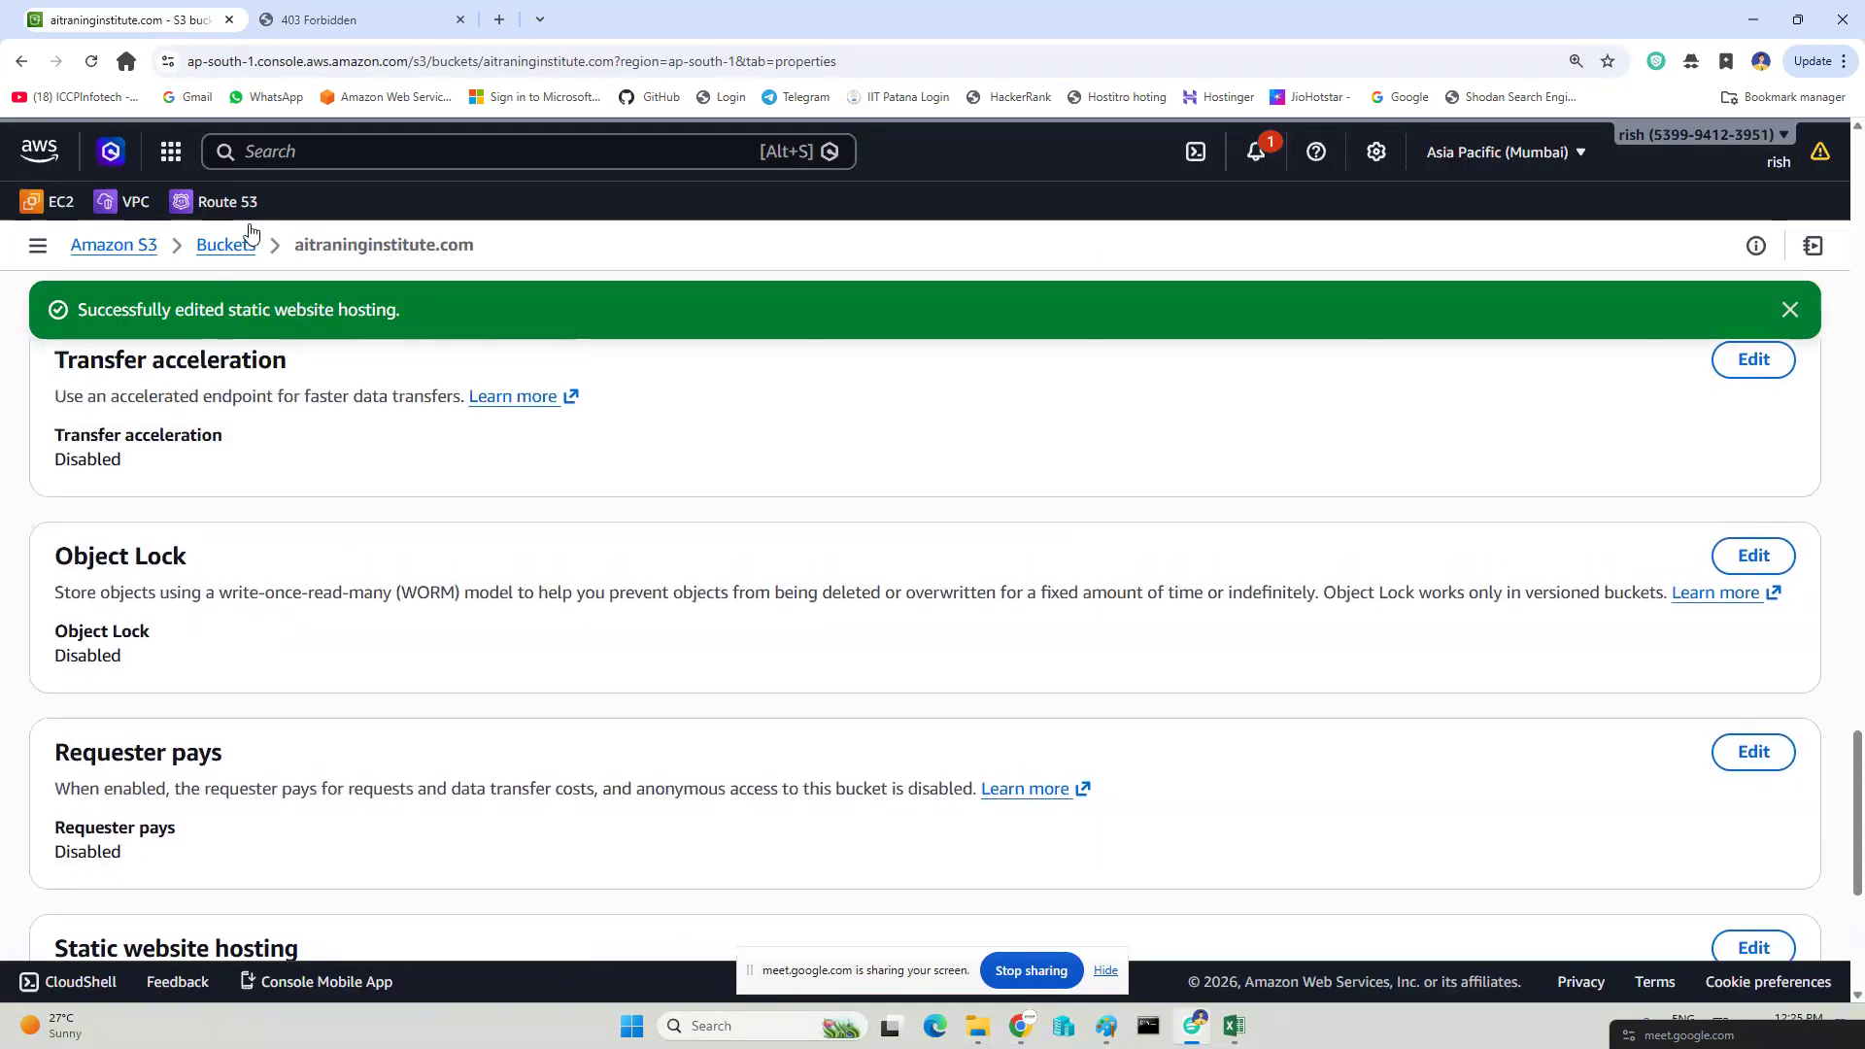
click(226, 246)
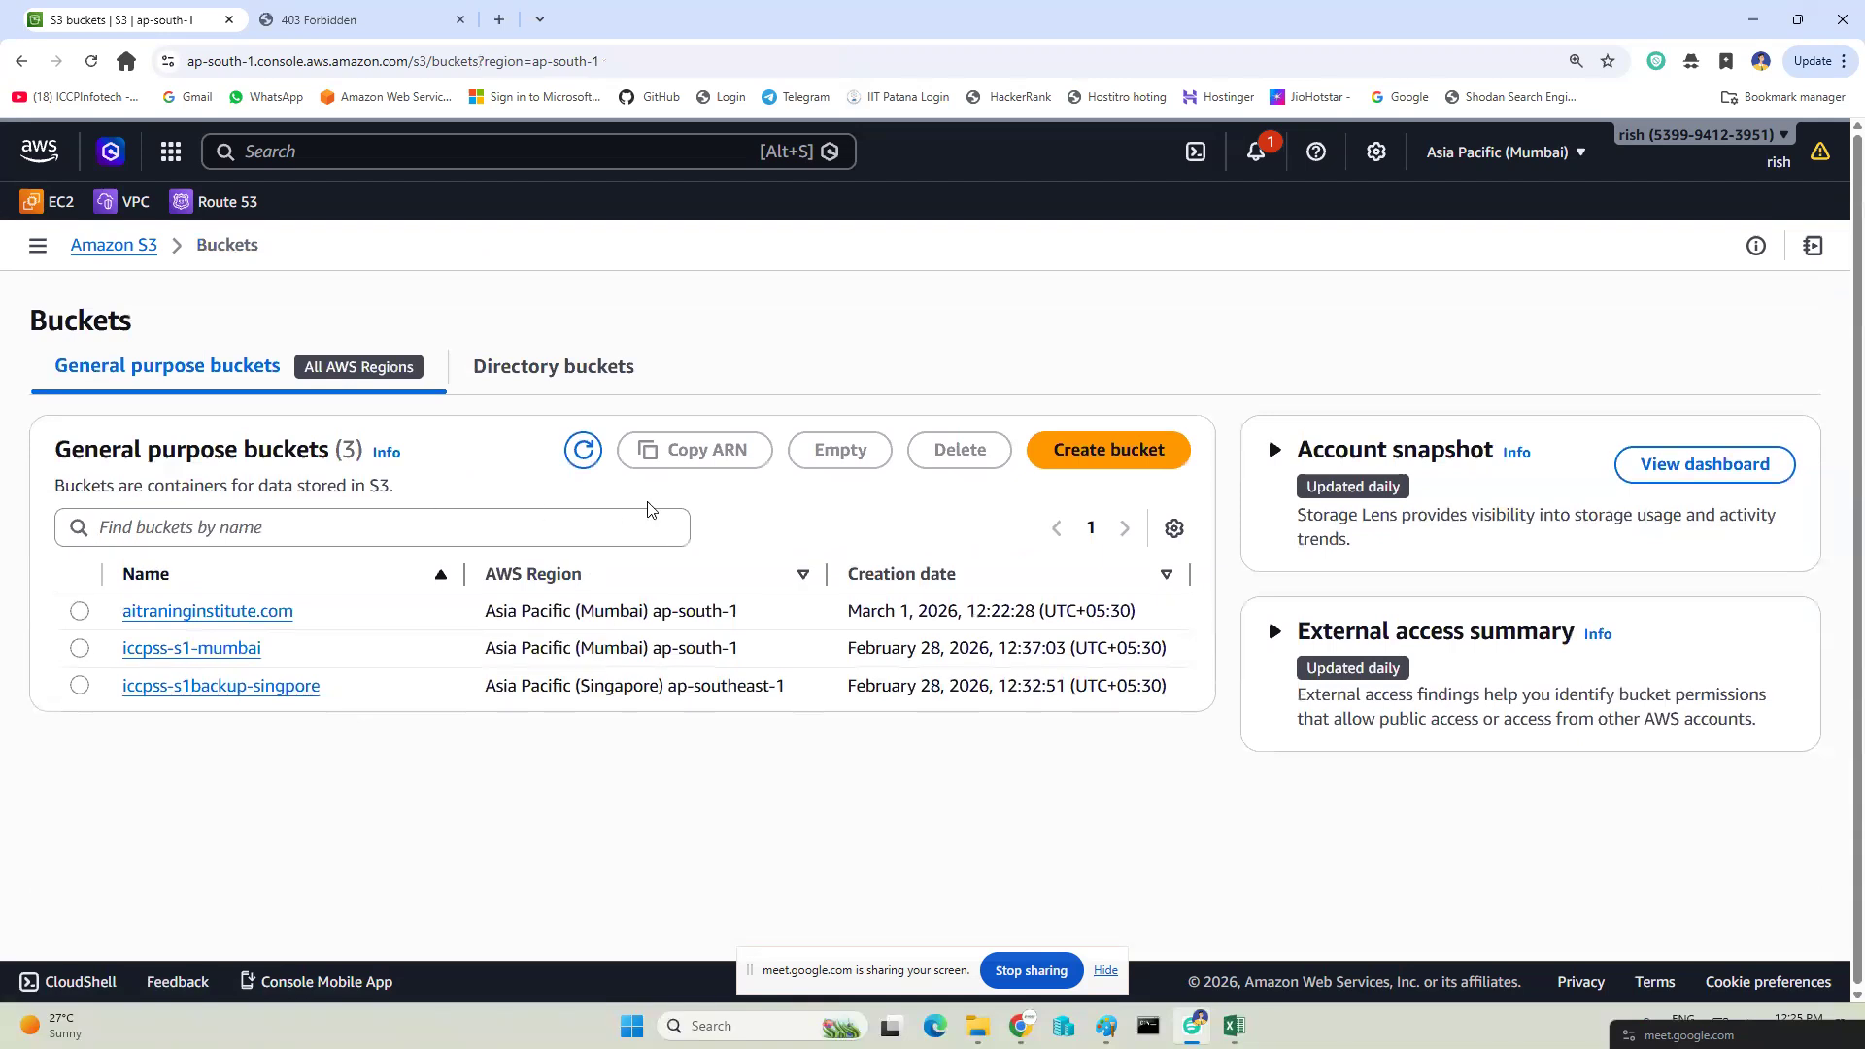
click(195, 612)
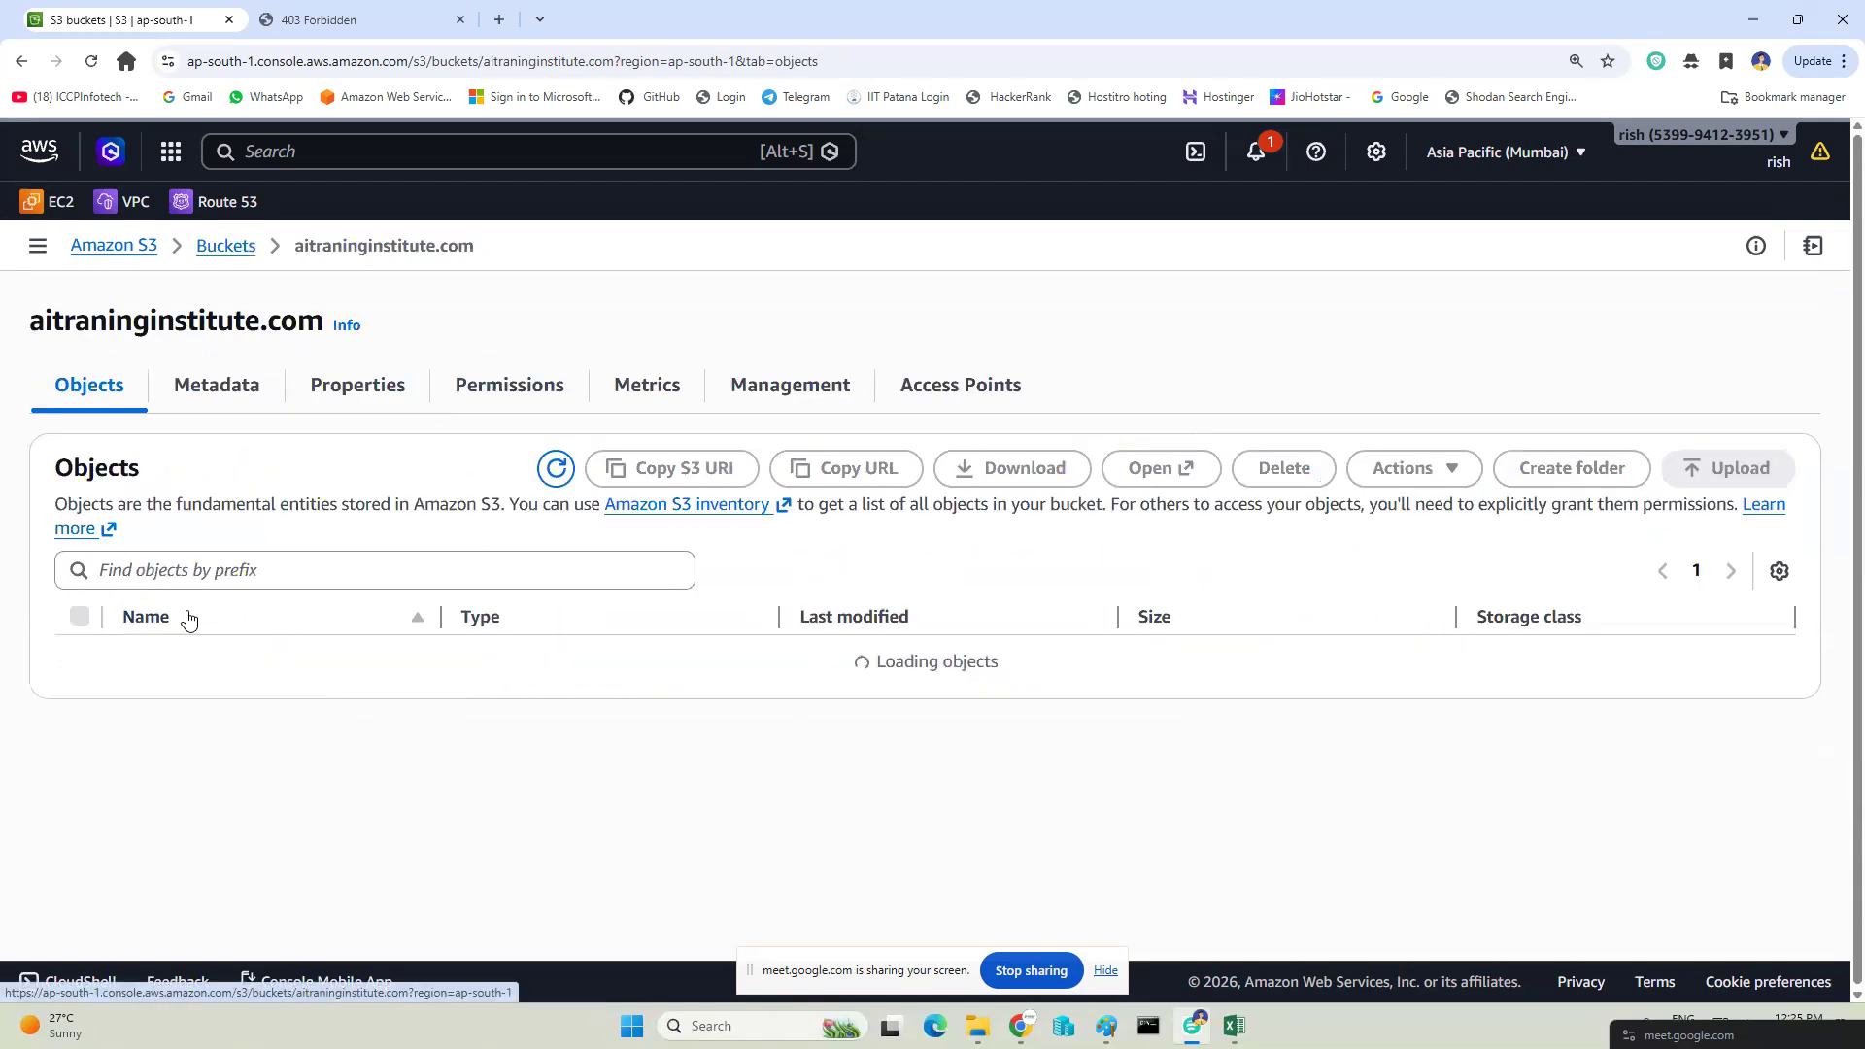
Upload error.html and index.html from the Desktop folder to the aitraninginstitute.com bucket.
click(1704, 486)
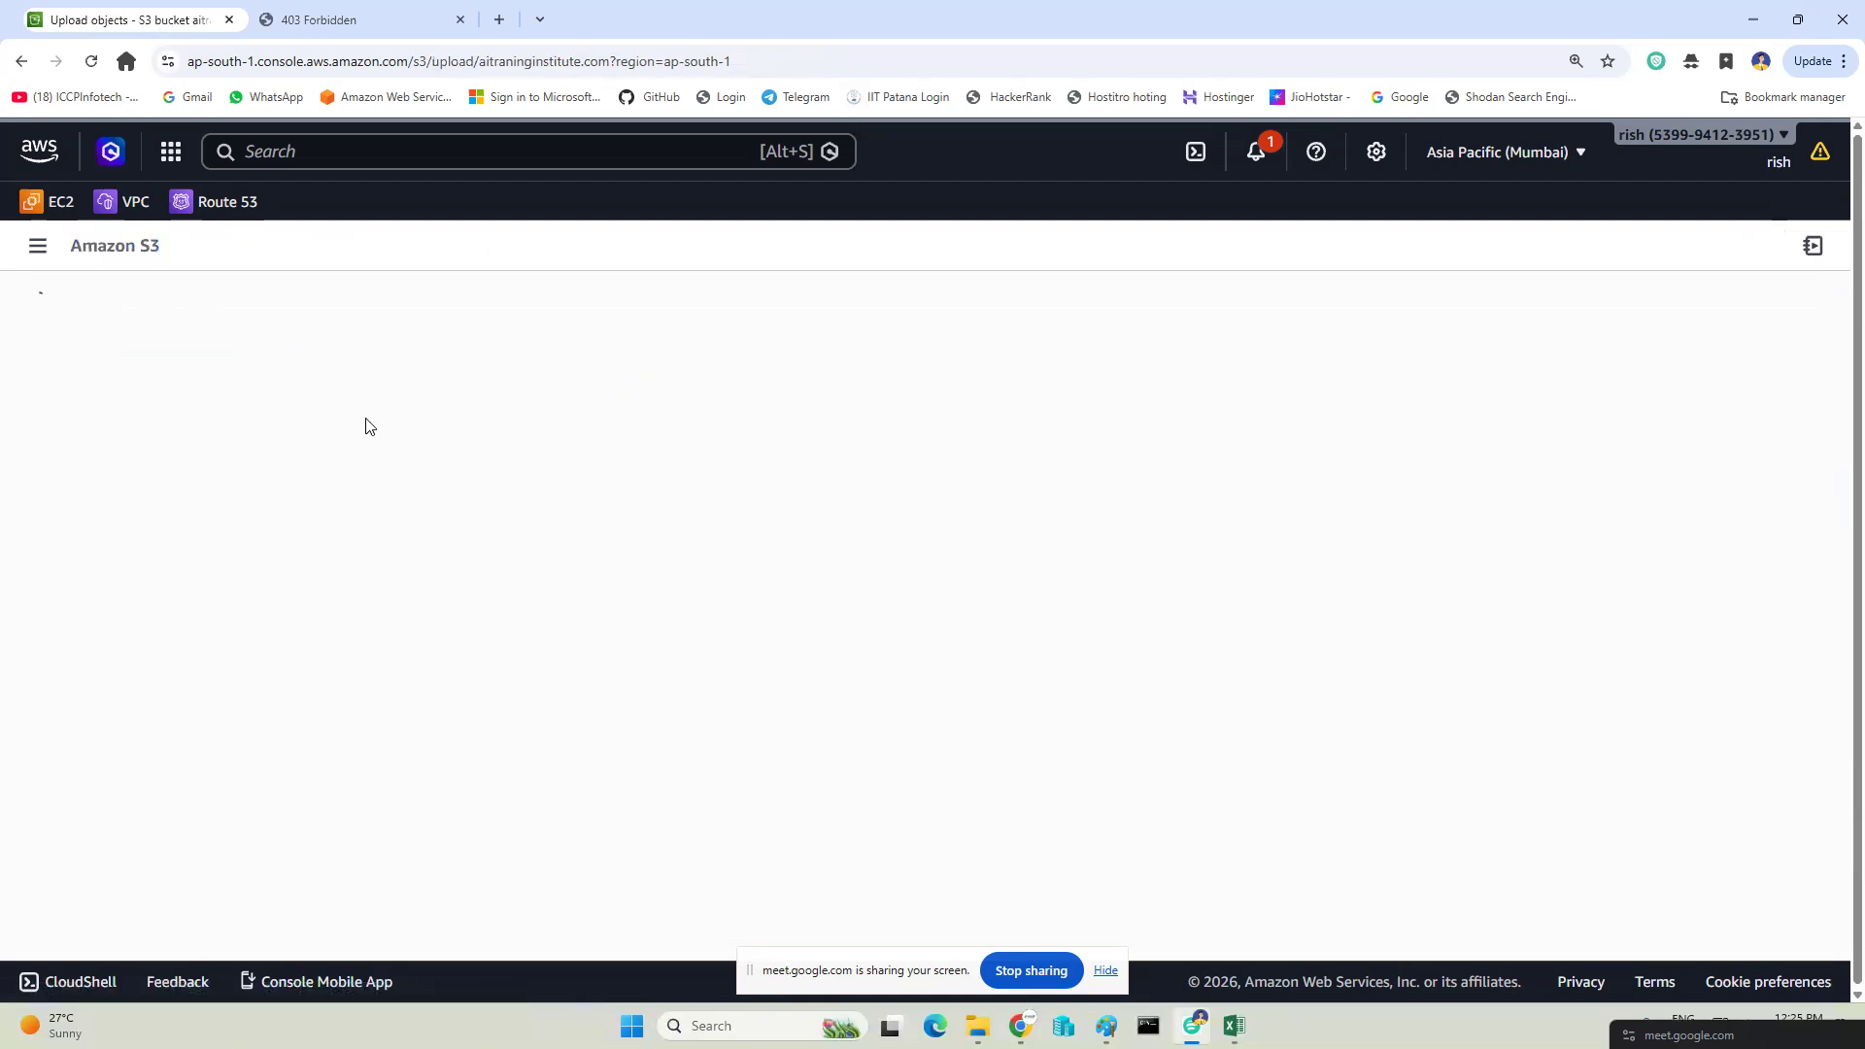
click(1563, 539)
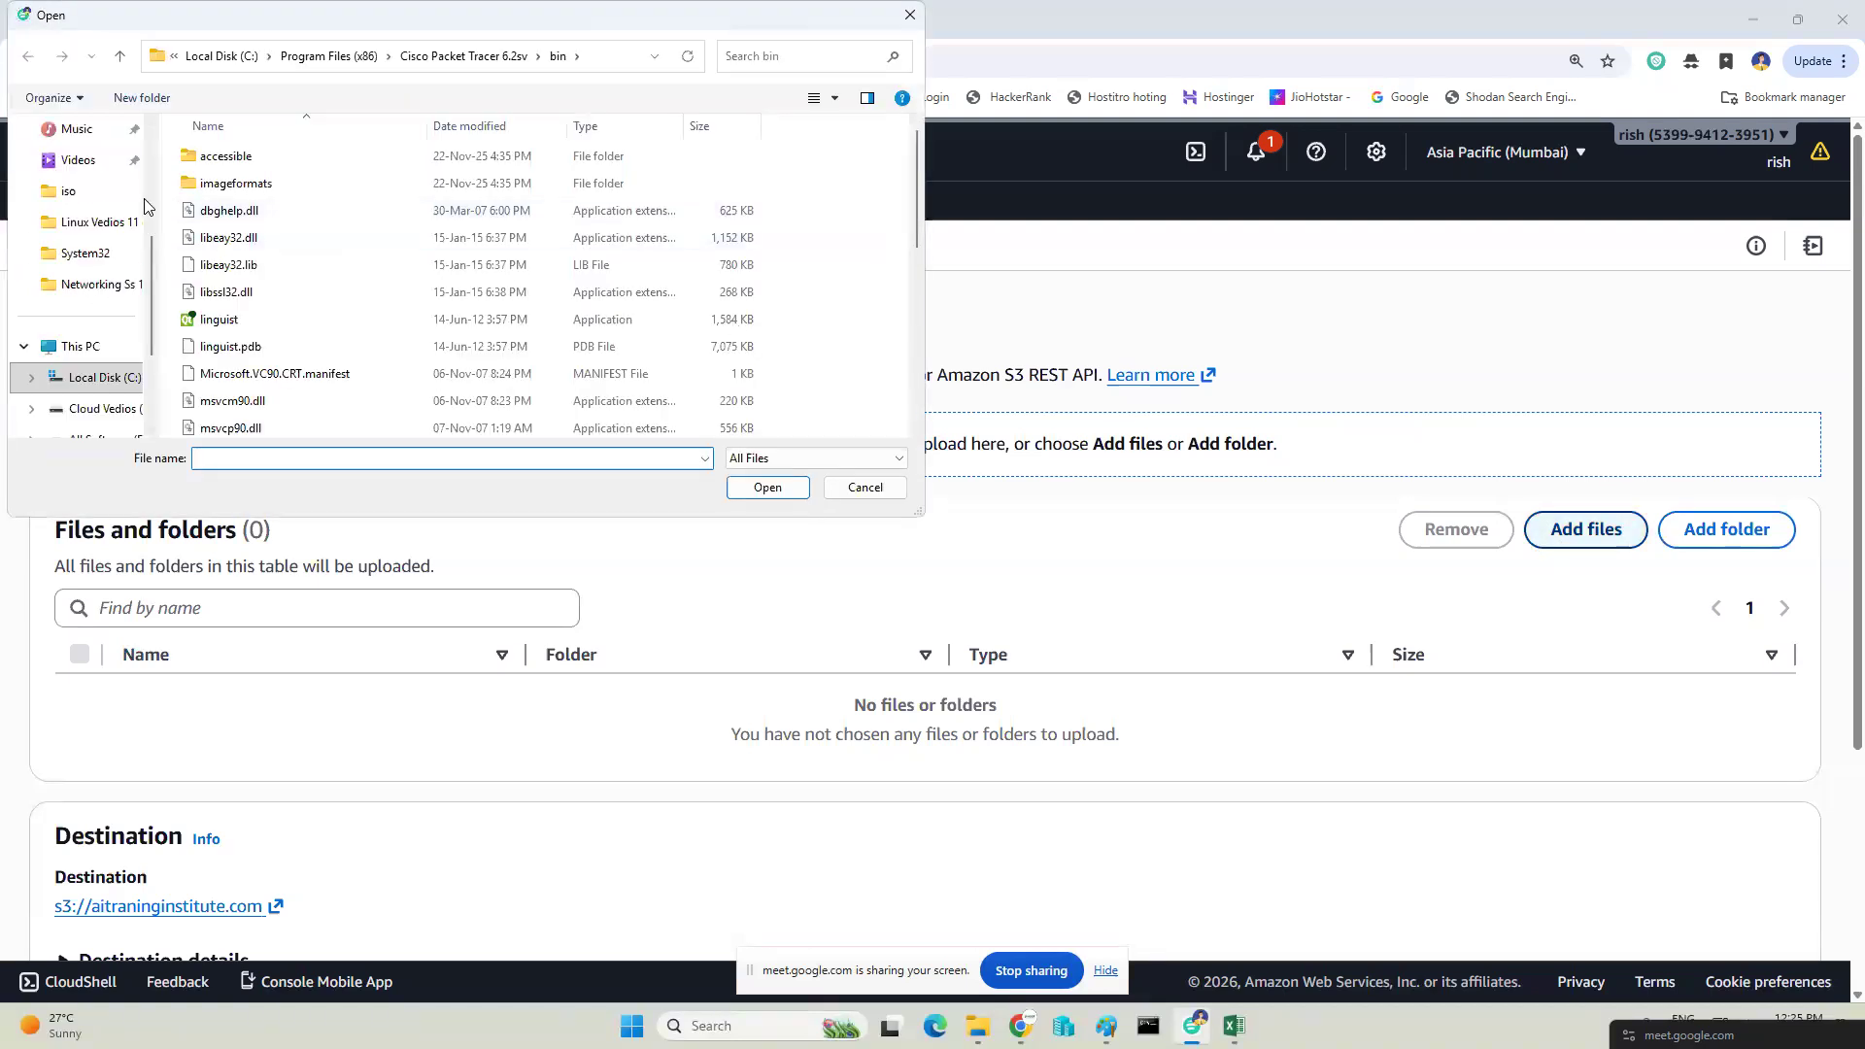
click(82, 192)
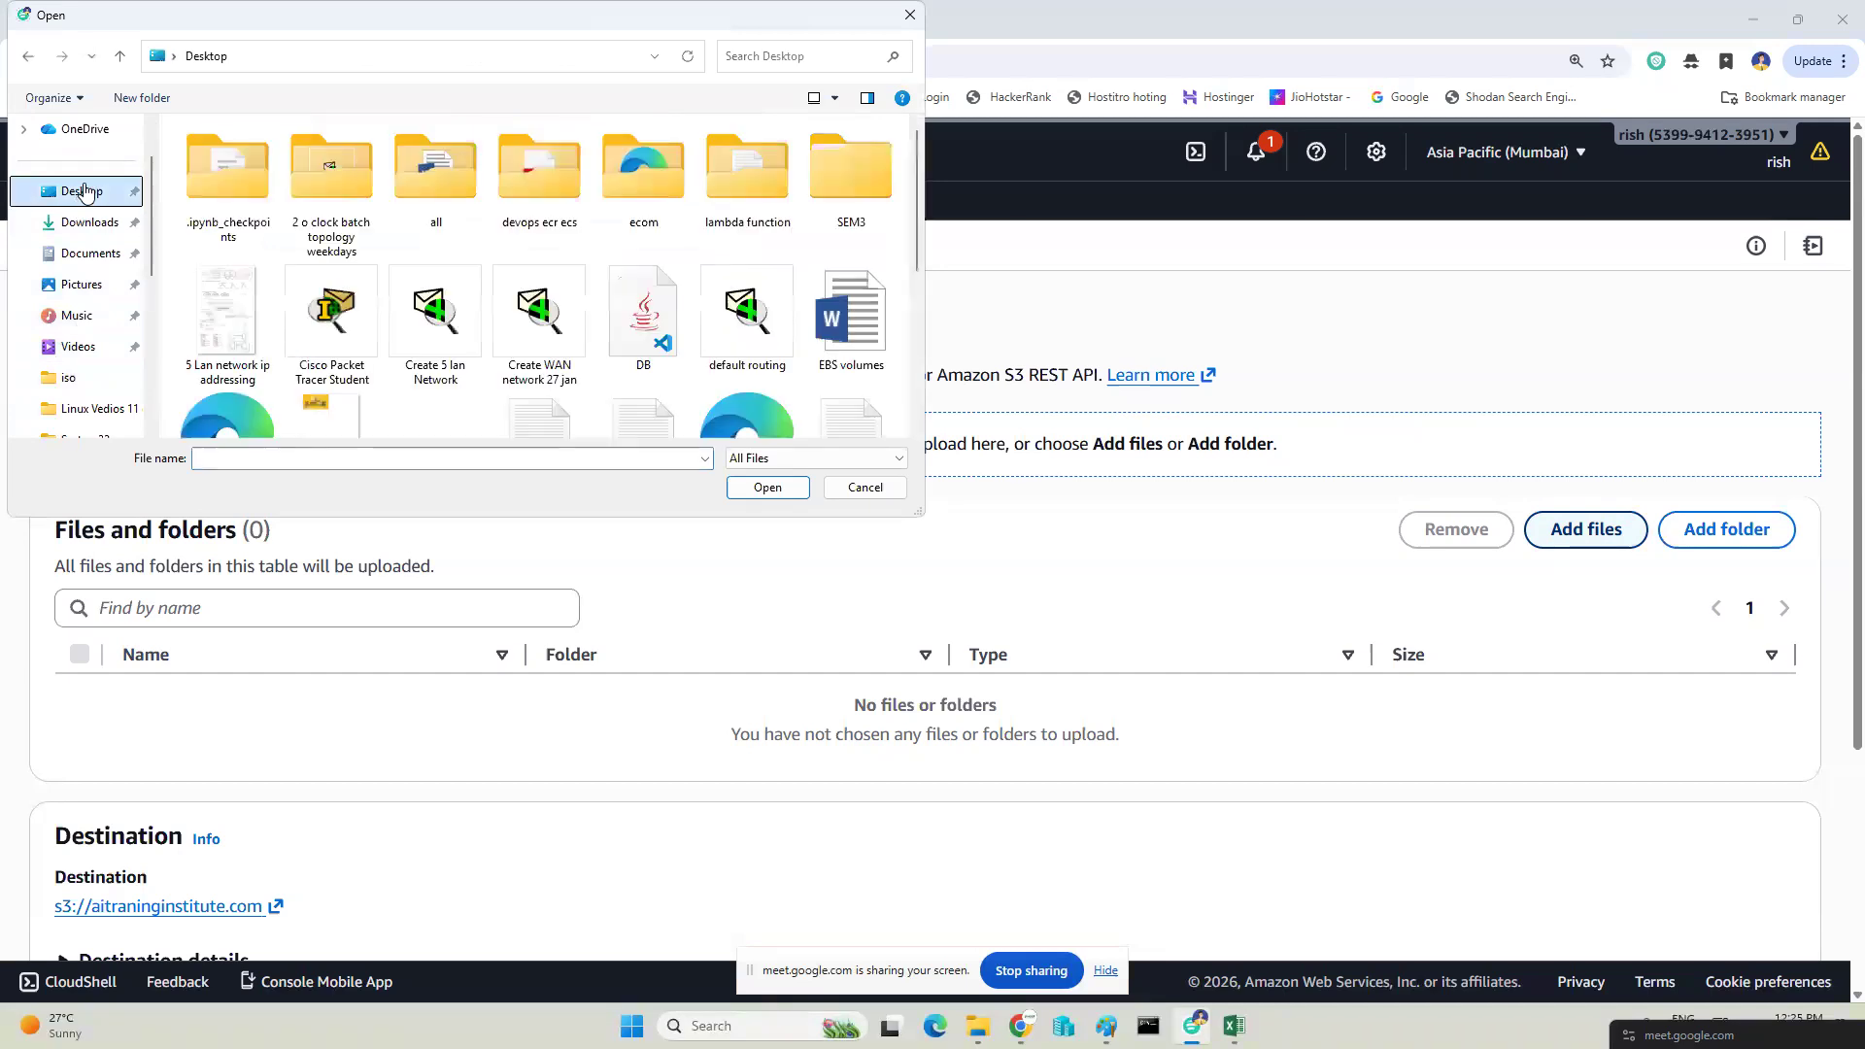
scroll(673, 329, down, 1)
click(735, 361)
ctrl+click(219, 377)
click(766, 486)
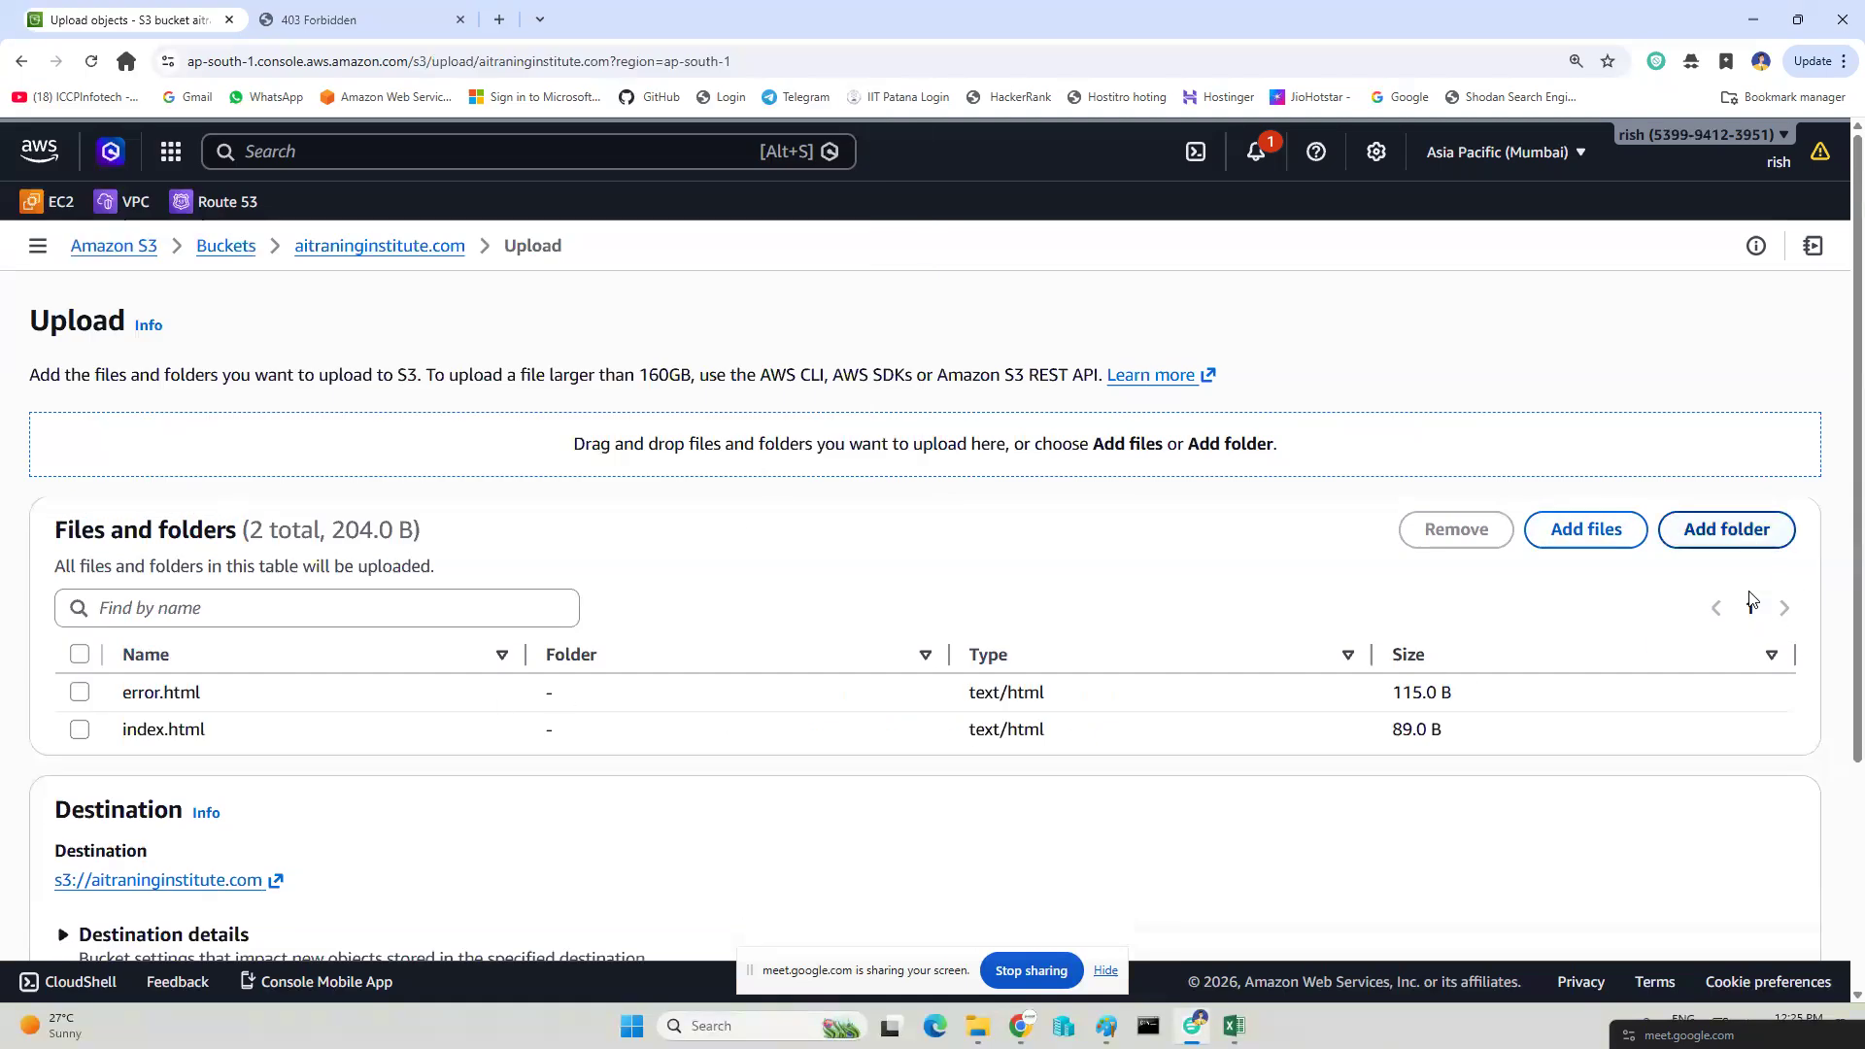
scroll(1710, 651, down, 2)
click(1765, 894)
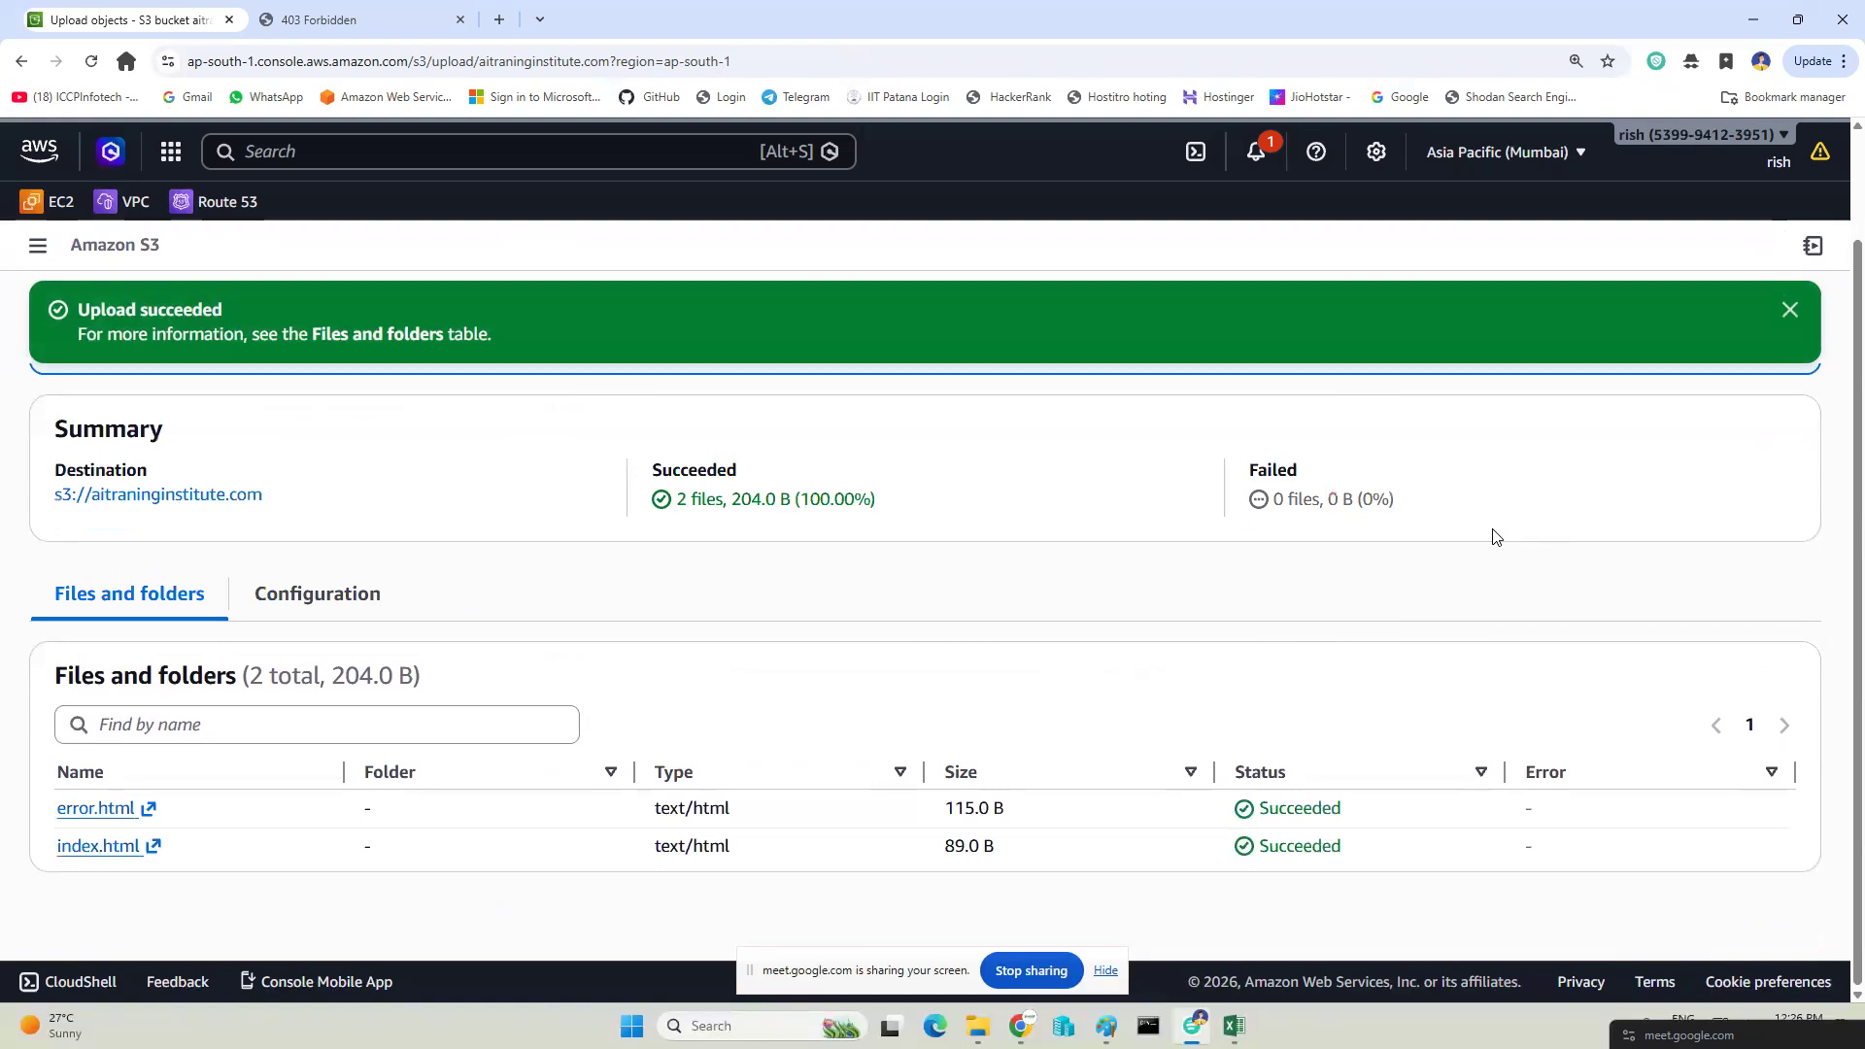
Close the upload status and make both error.html and index.html in the bucket public.
click(1790, 311)
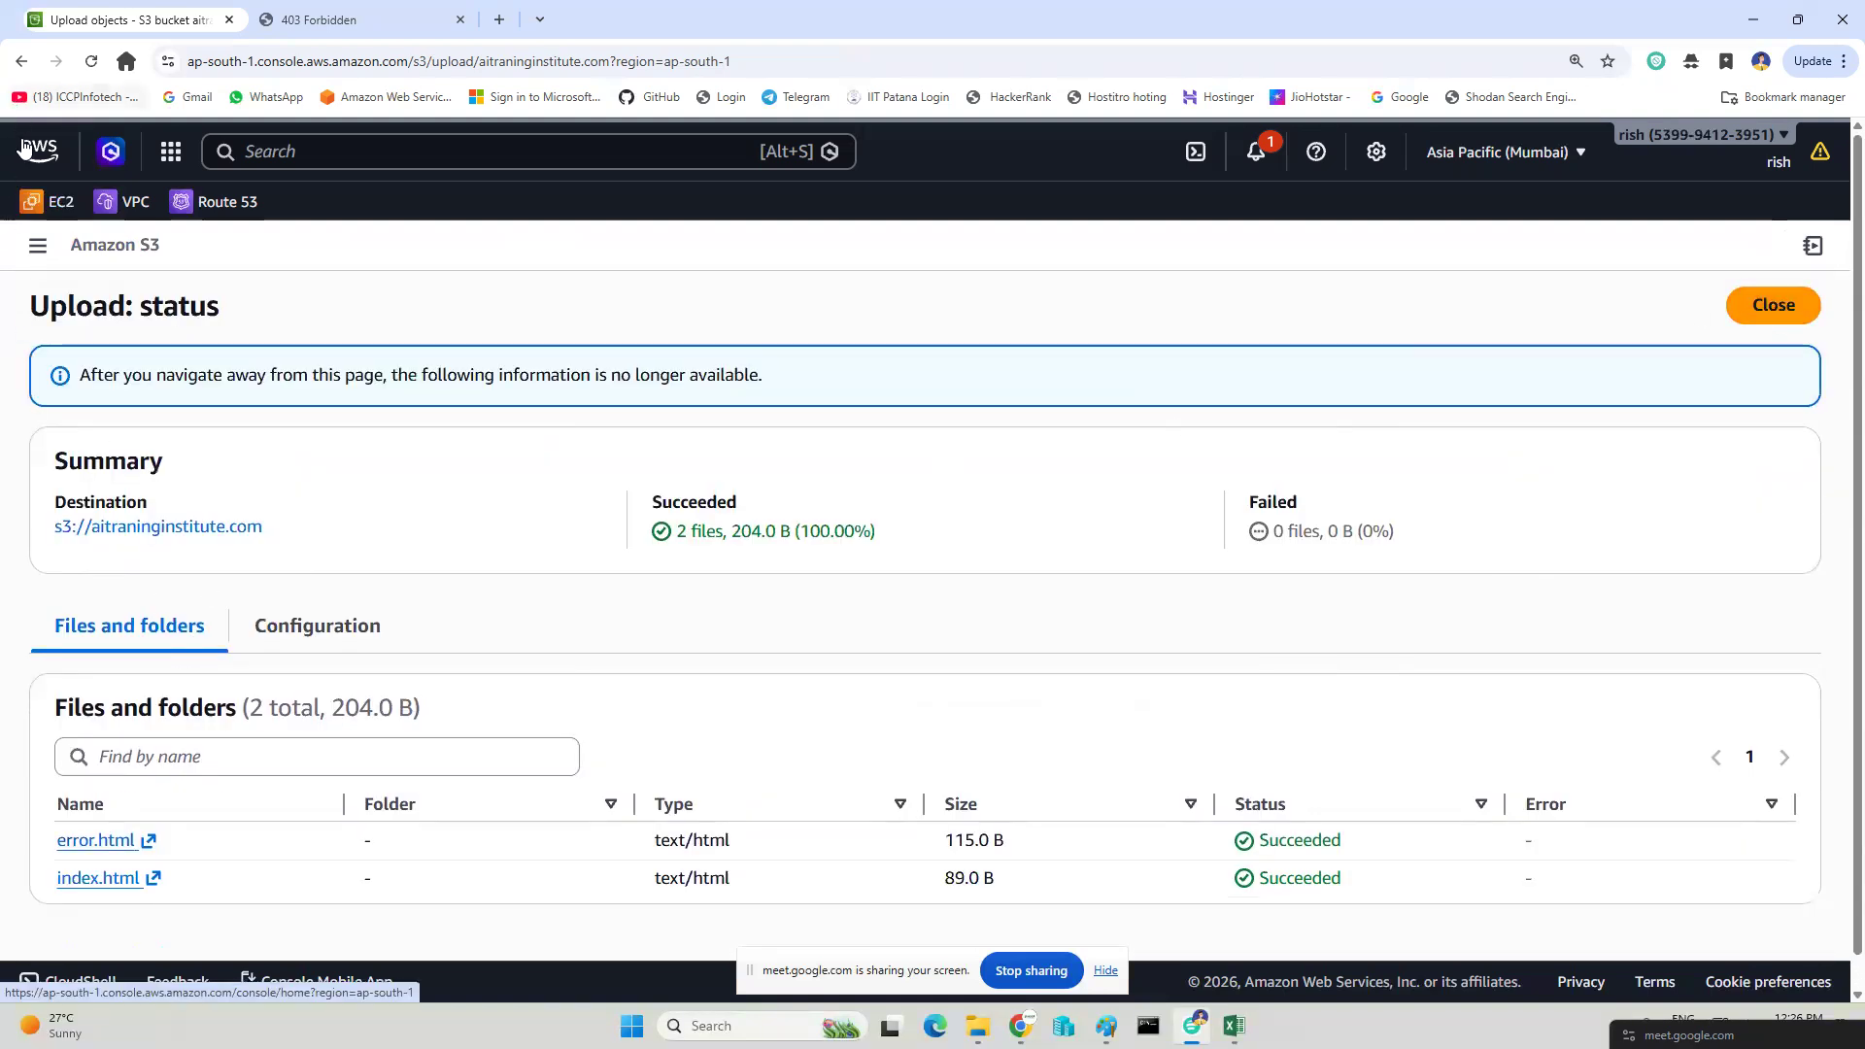
scroll(176, 422, down, 1)
scroll(176, 421, up, 1)
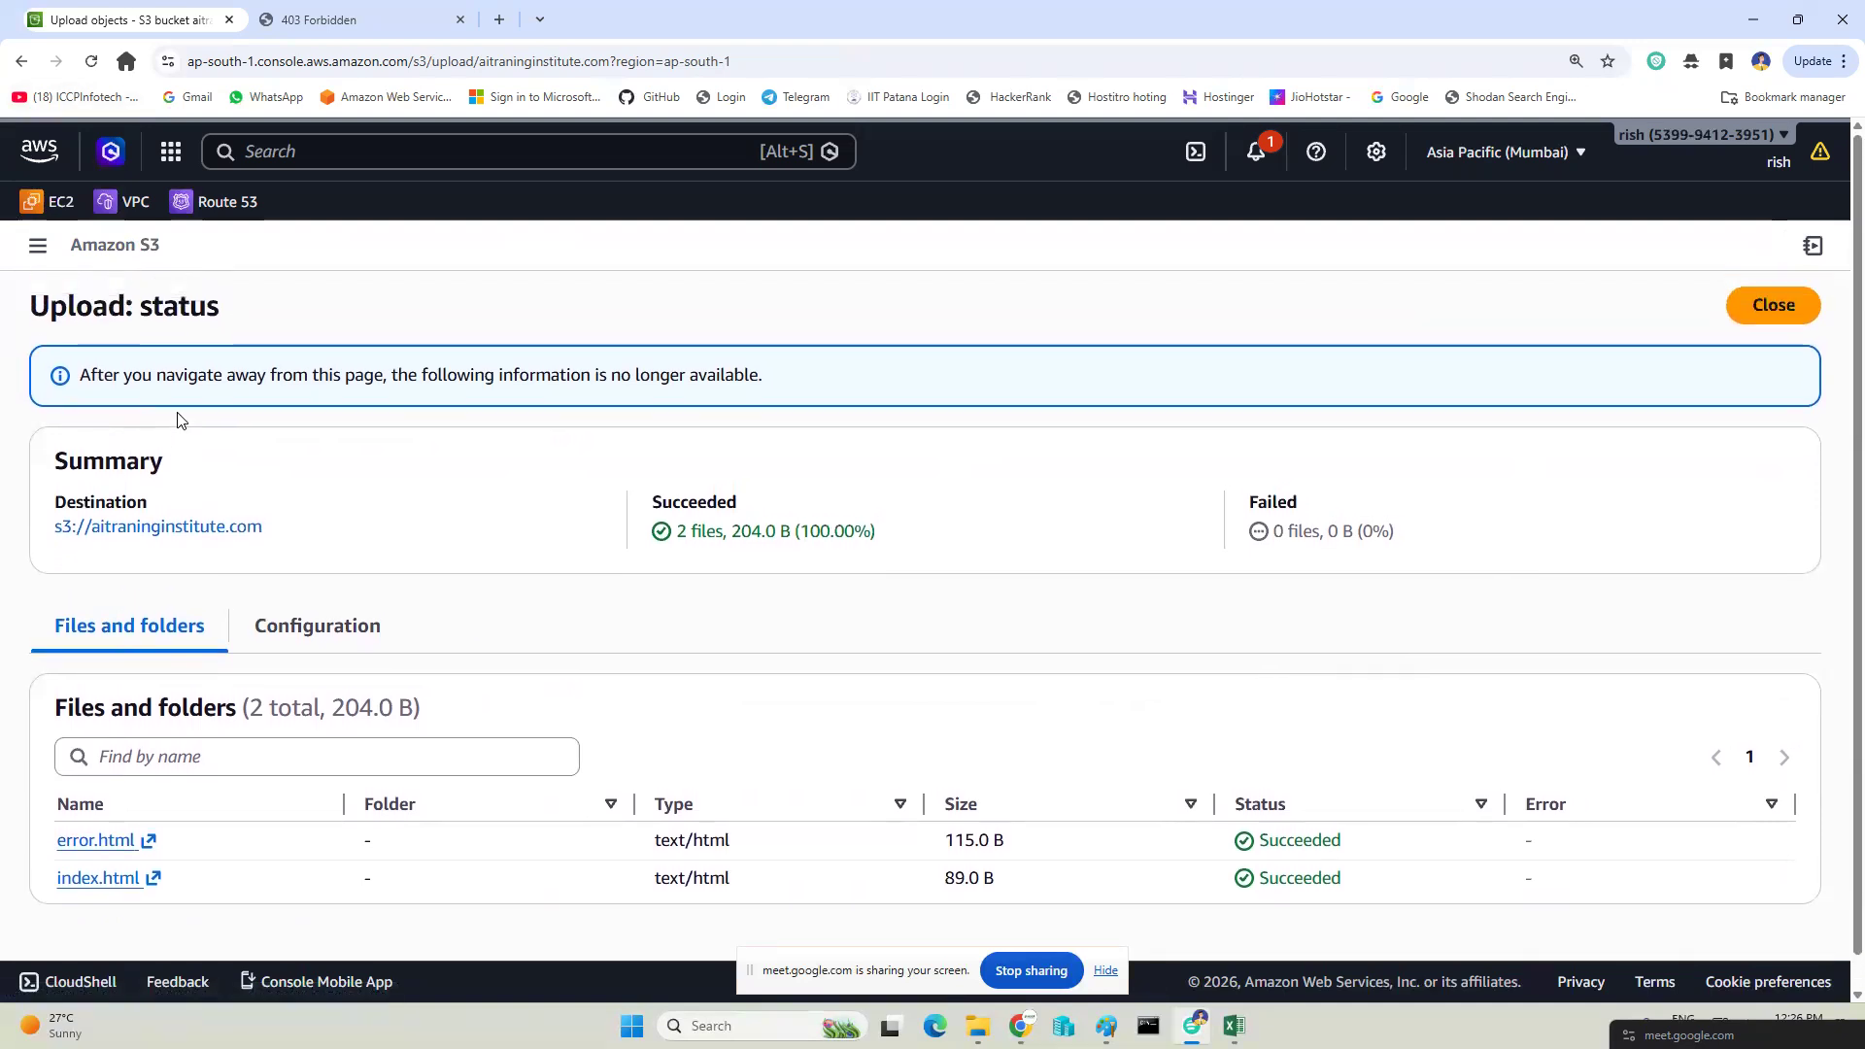
click(1737, 320)
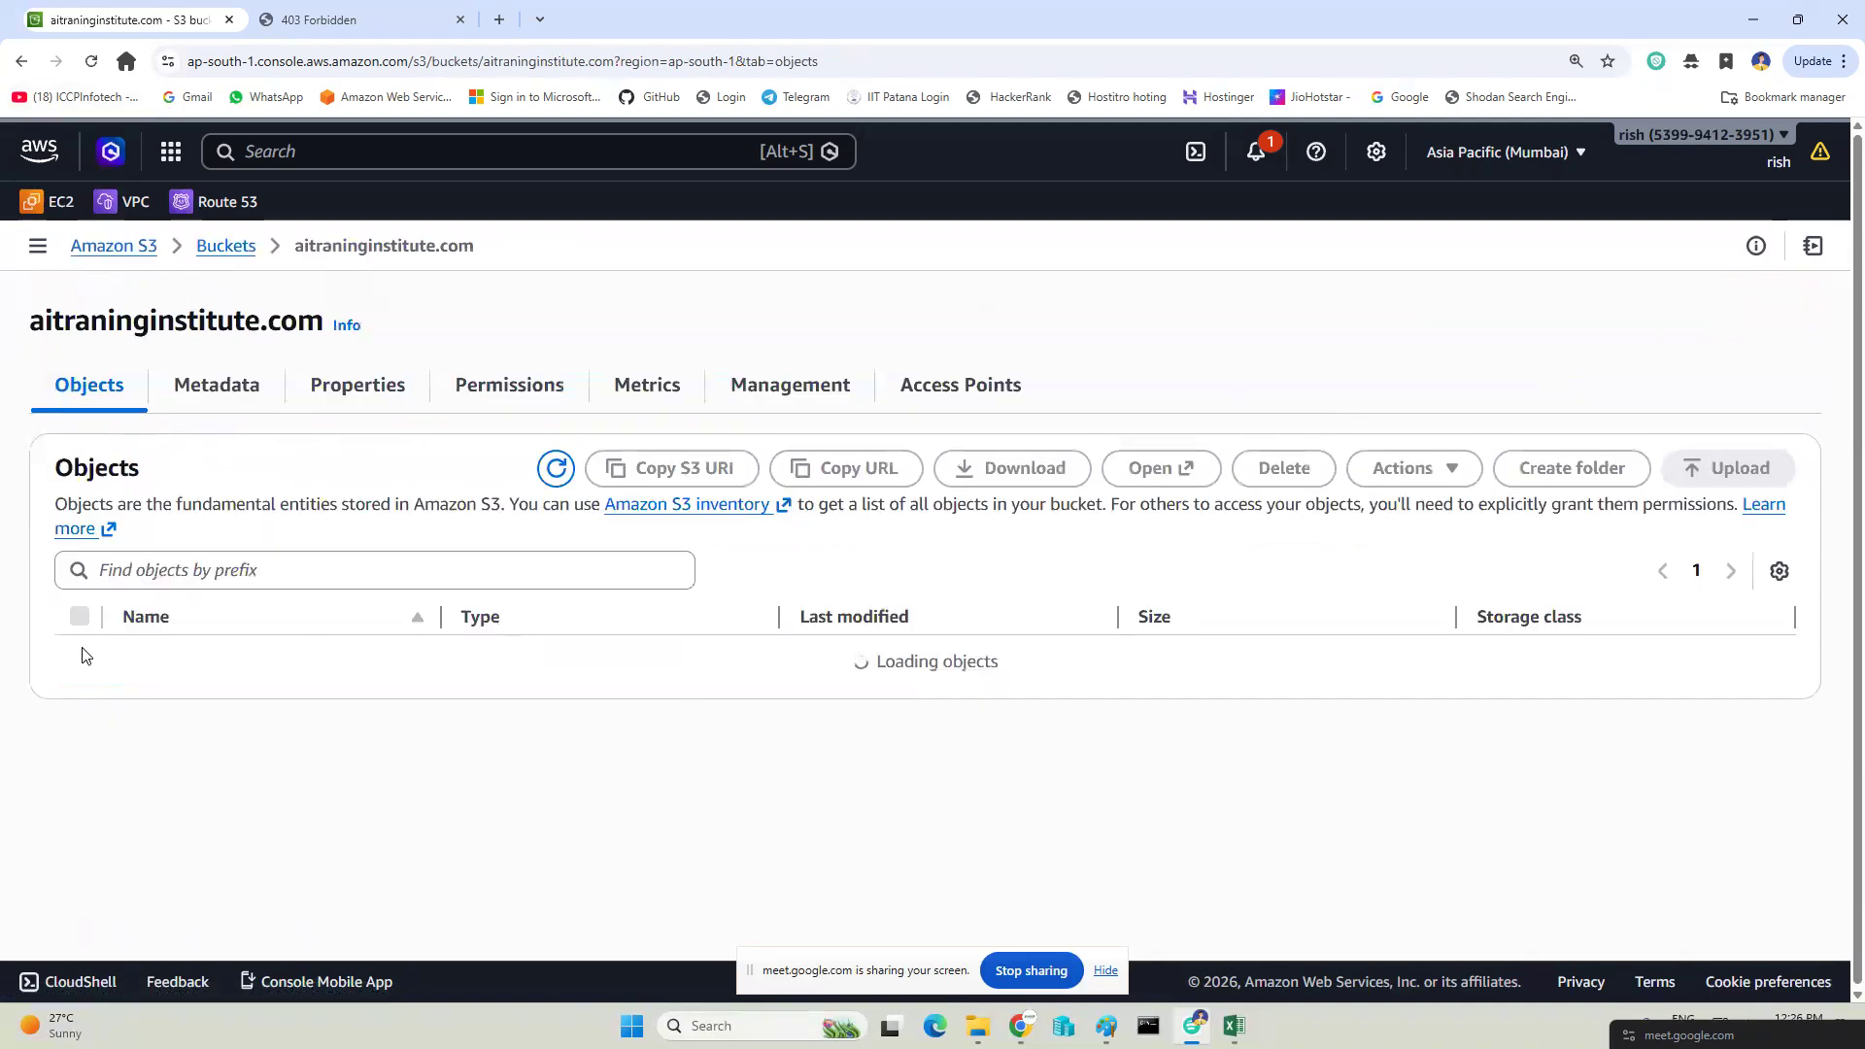
click(80, 617)
click(1406, 468)
click(1468, 937)
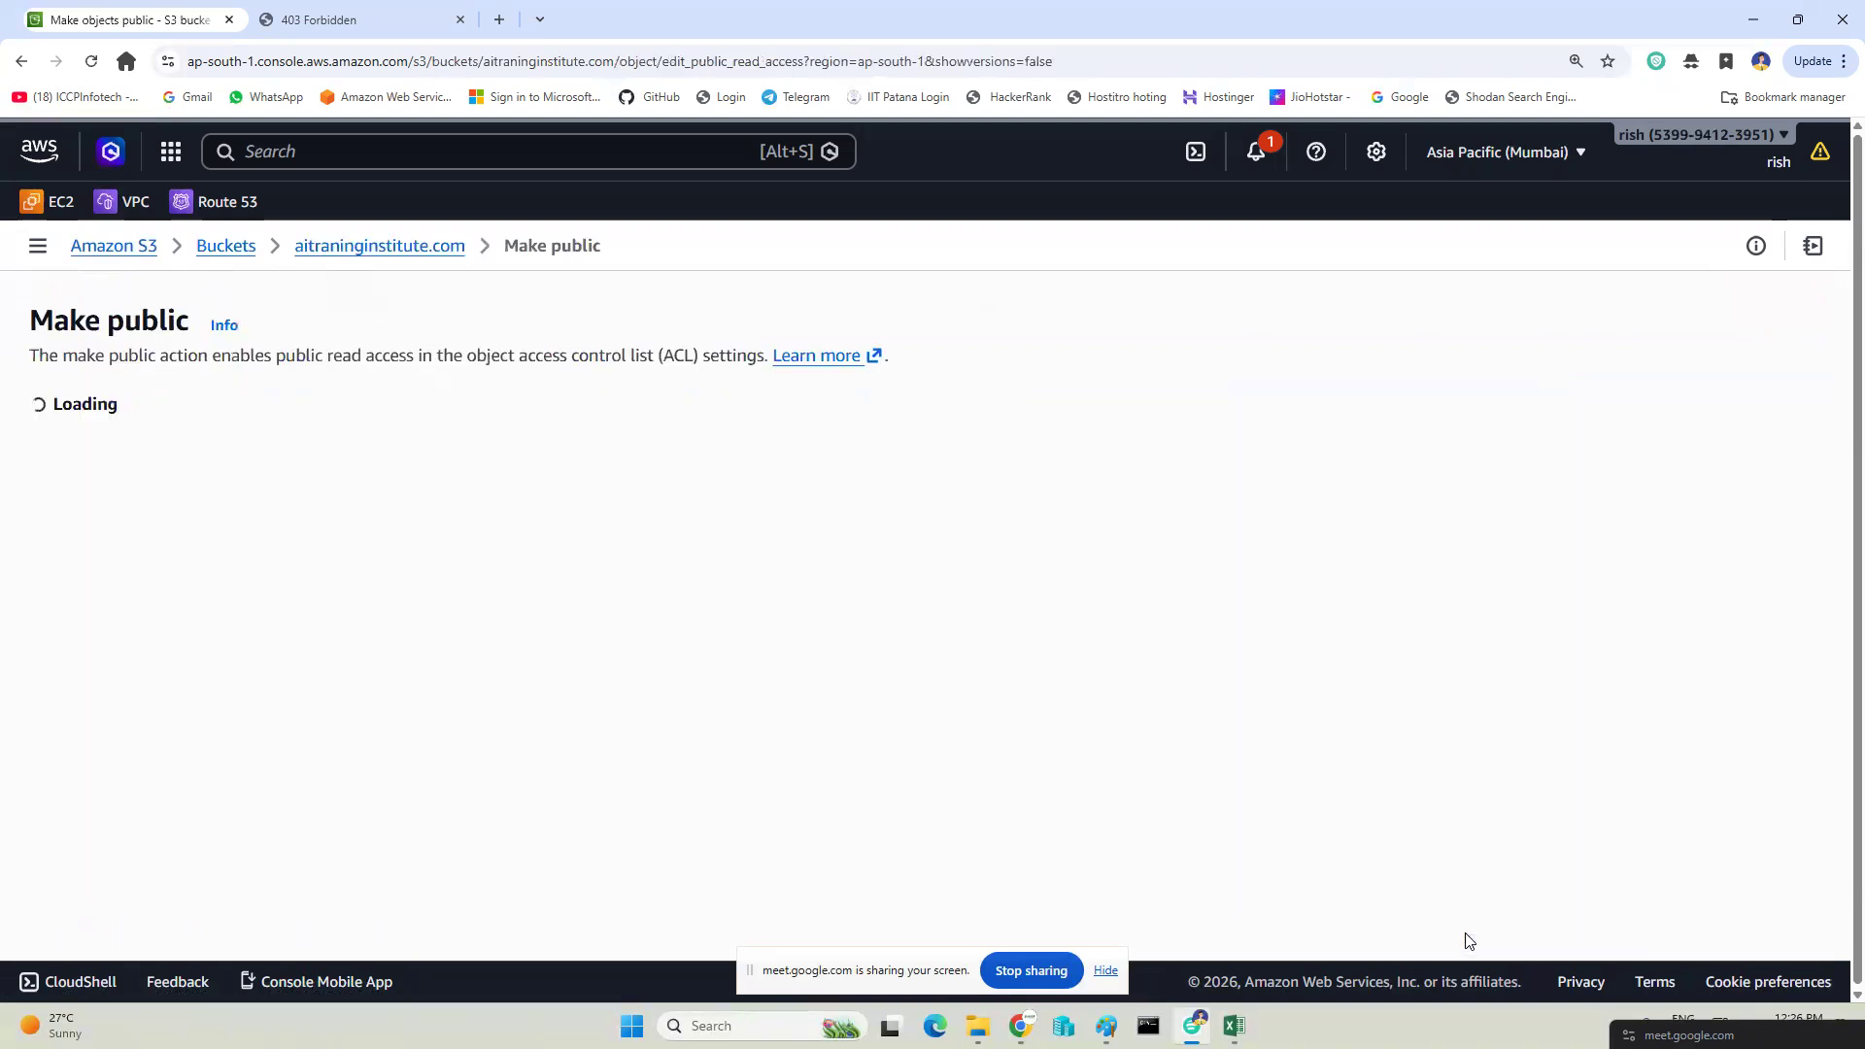
click(1771, 754)
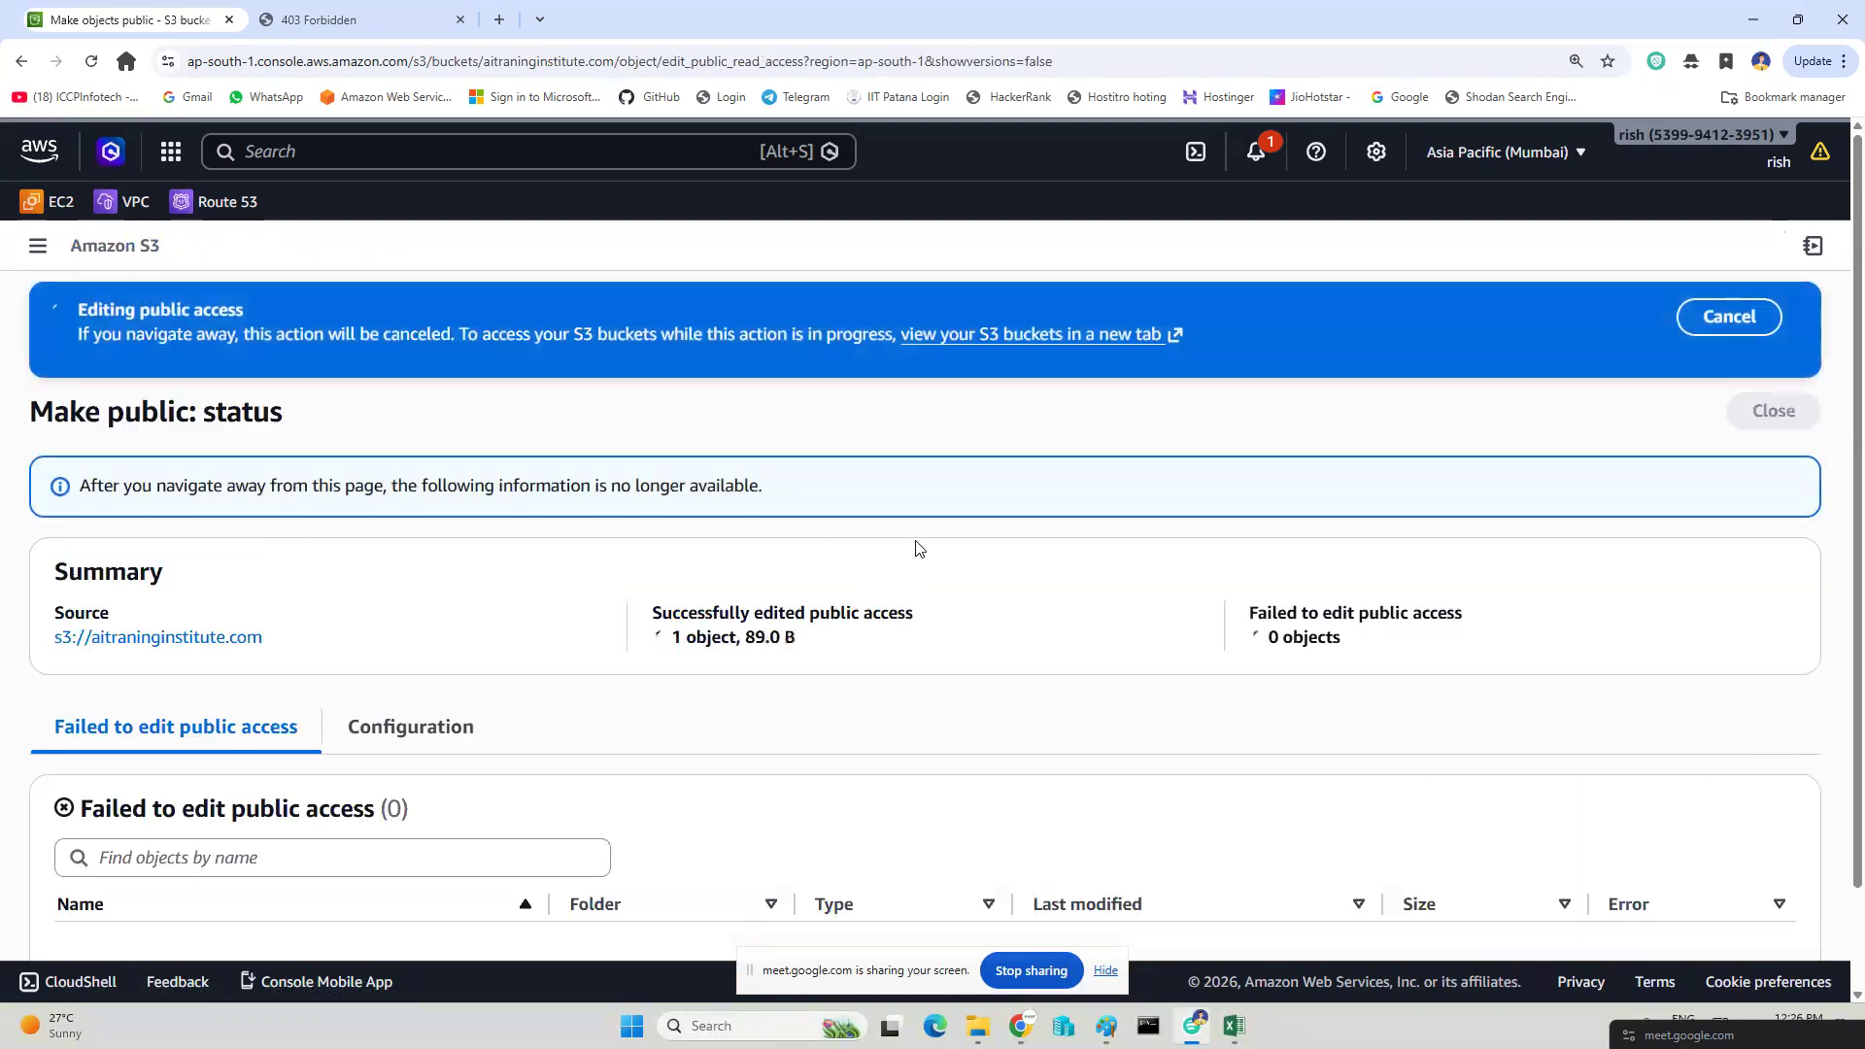
Reload the website endpoint page to check it, and close the make-public status back in the S3 console.
click(333, 19)
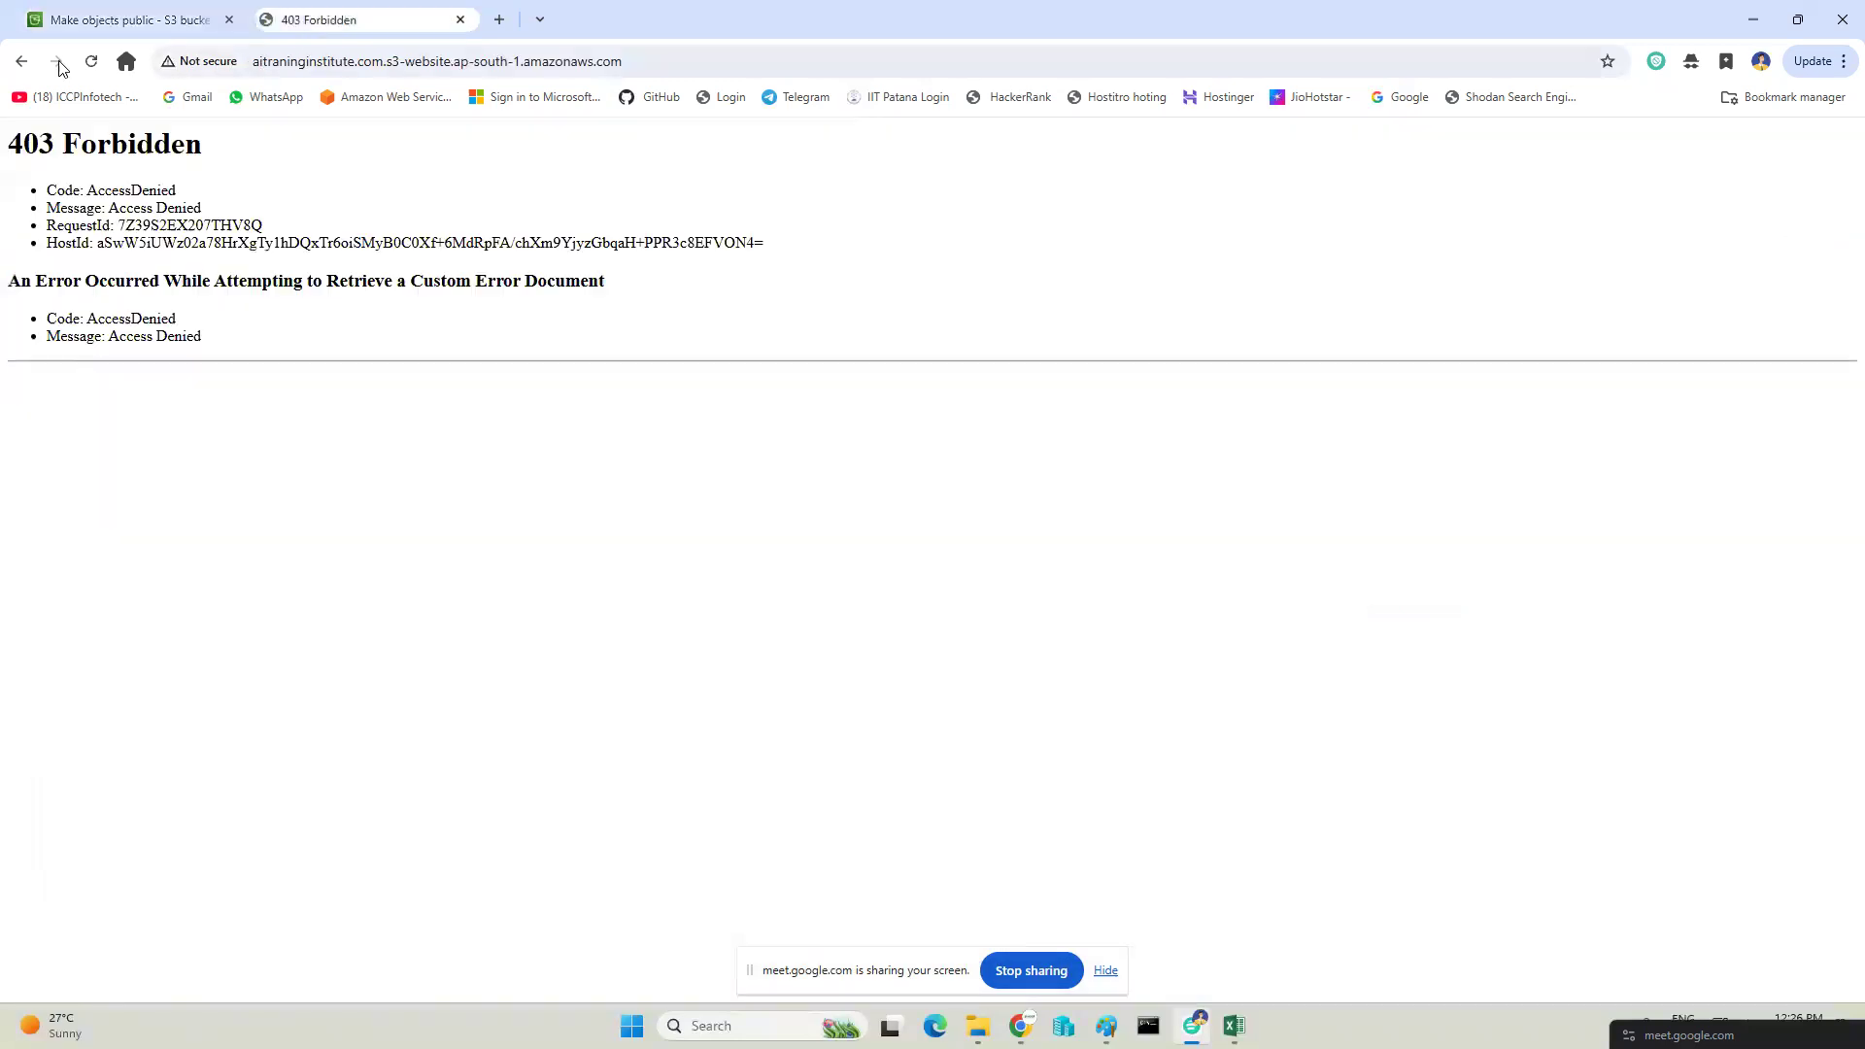
click(90, 60)
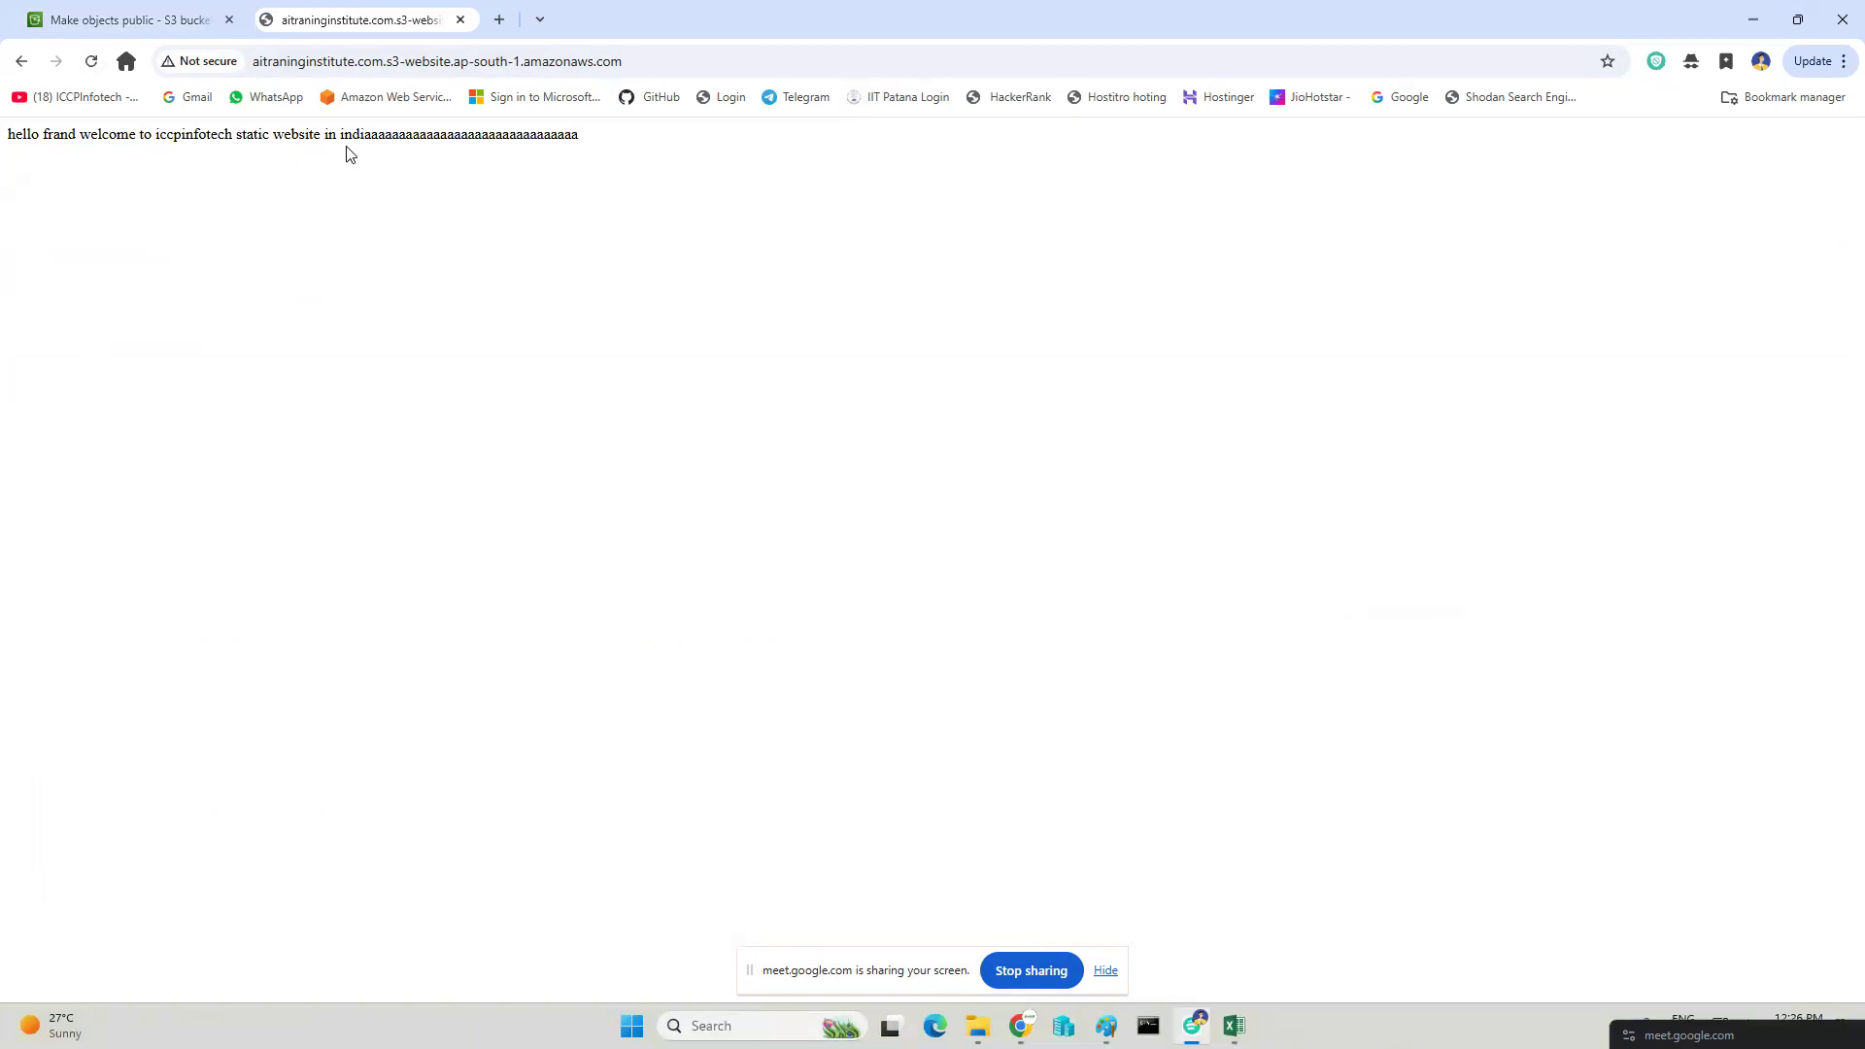
click(98, 17)
scroll(379, 583, down, 1)
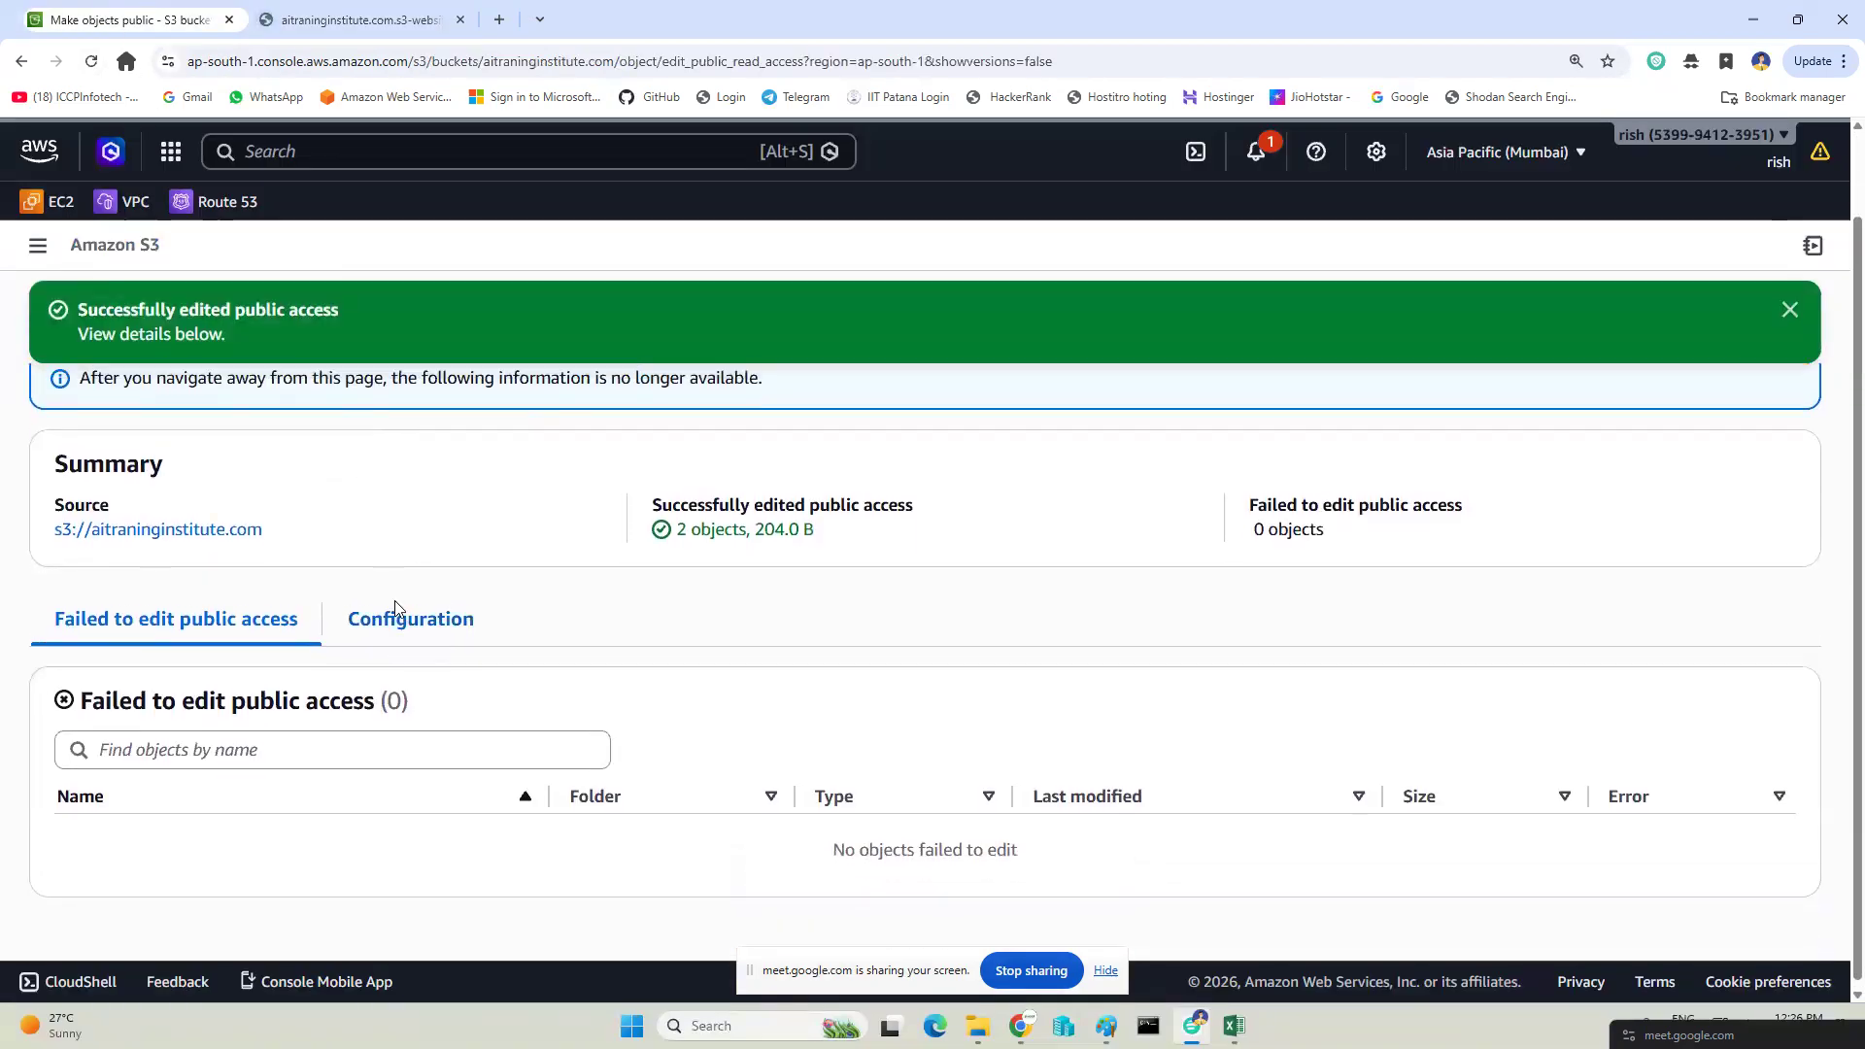
scroll(395, 625, up, 1)
click(1737, 410)
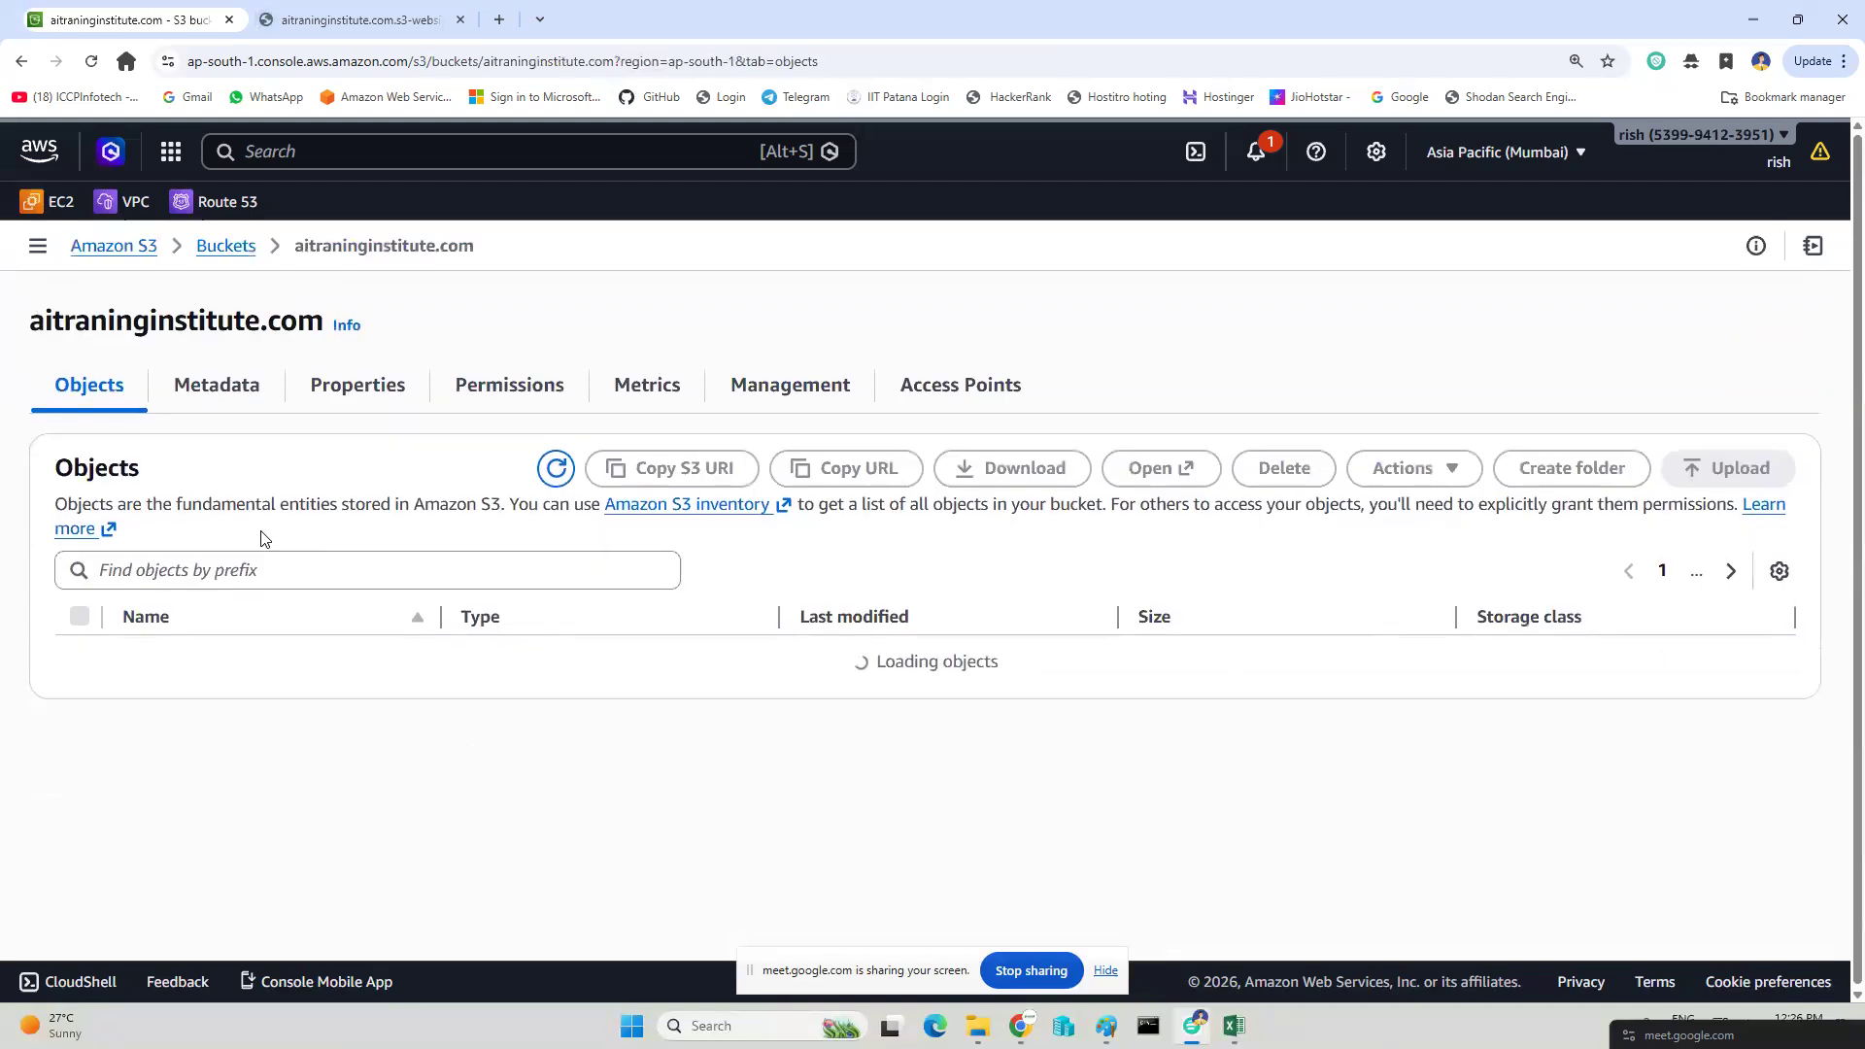
Permanently delete index.html from the aitraninginstitute.com bucket, confirming with "permanently delete".
click(80, 690)
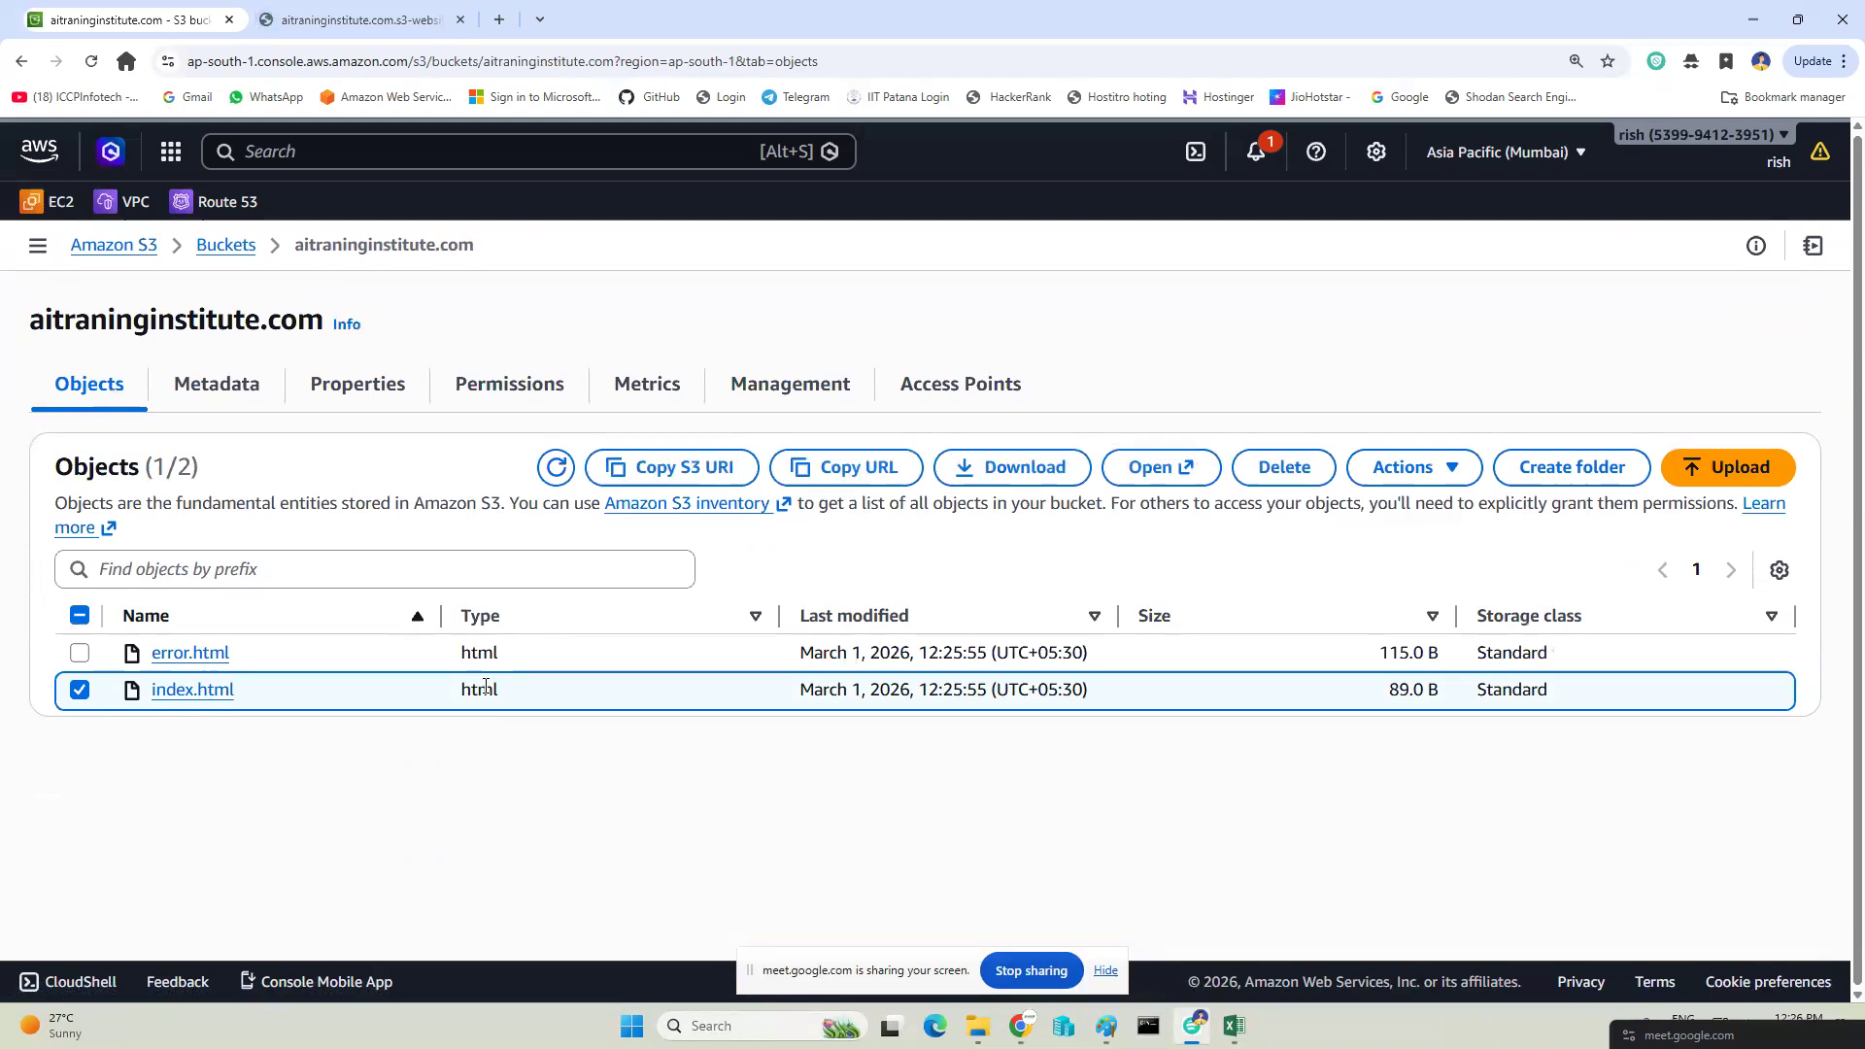
click(1275, 468)
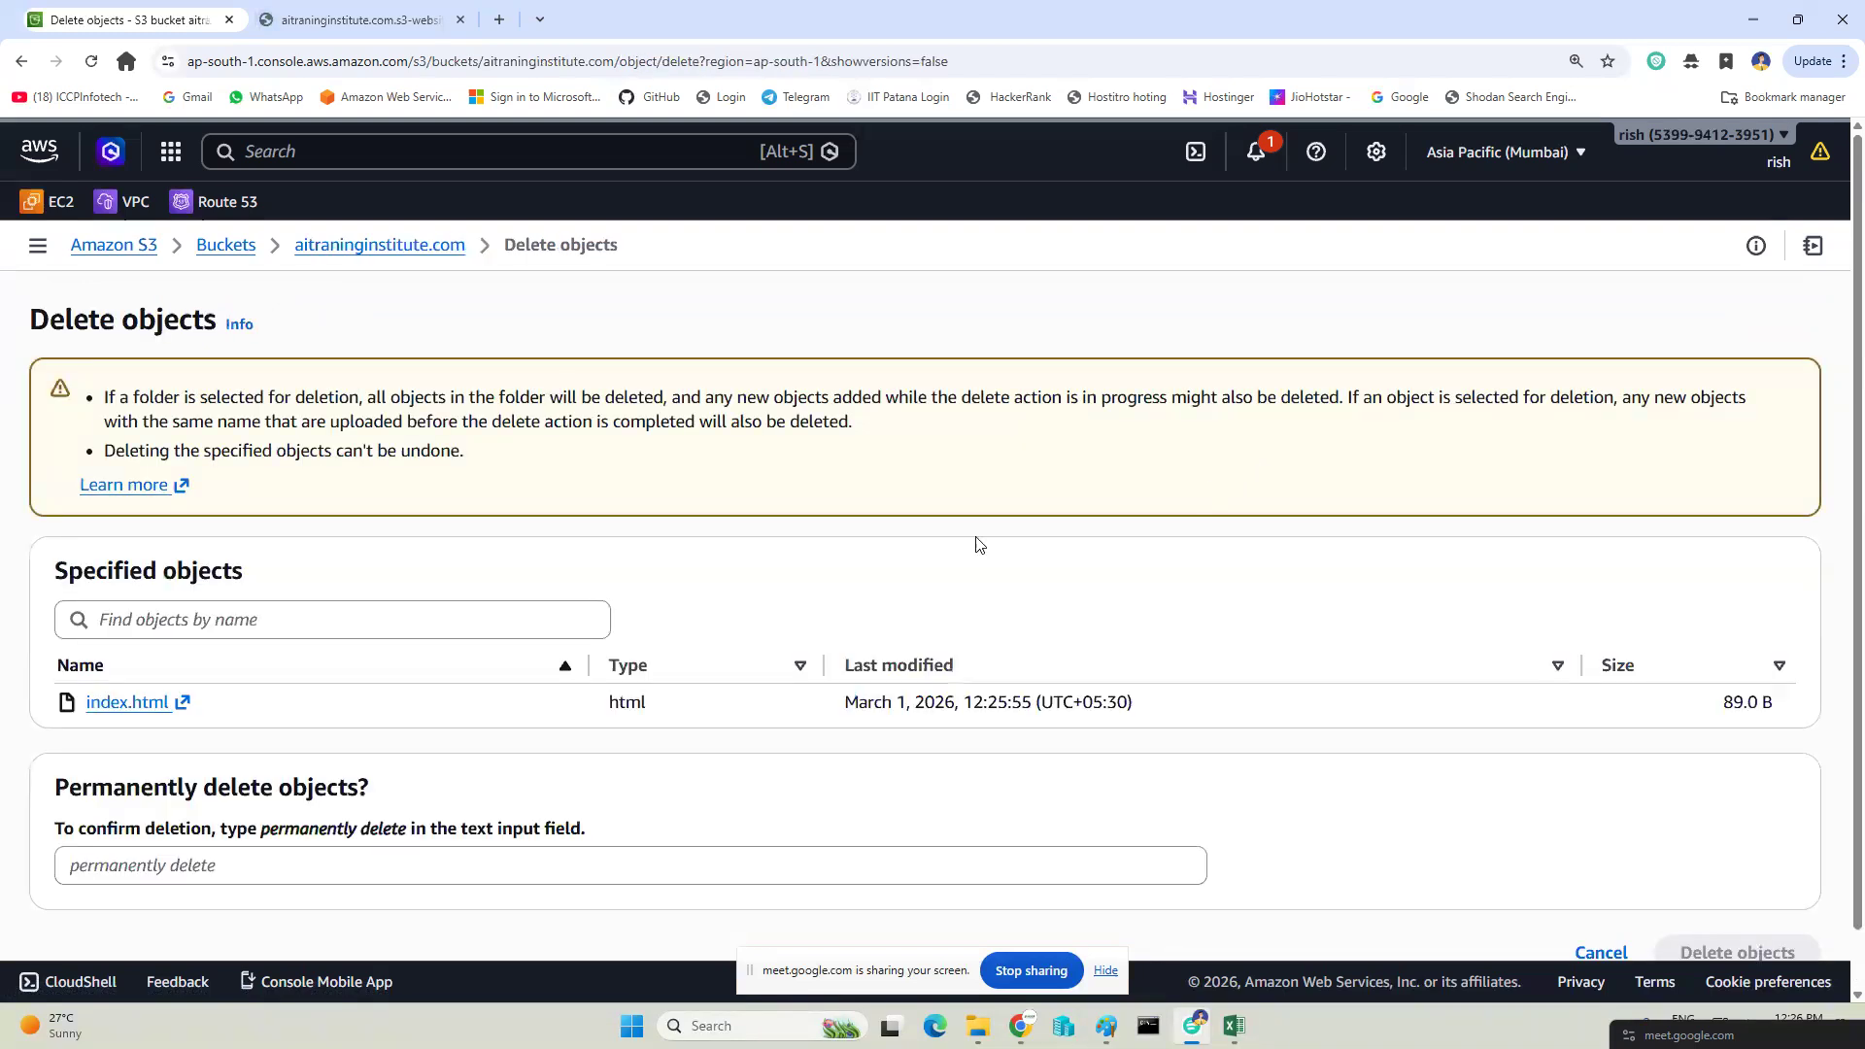
drag(260, 837, 408, 838)
key(ctrl+c)
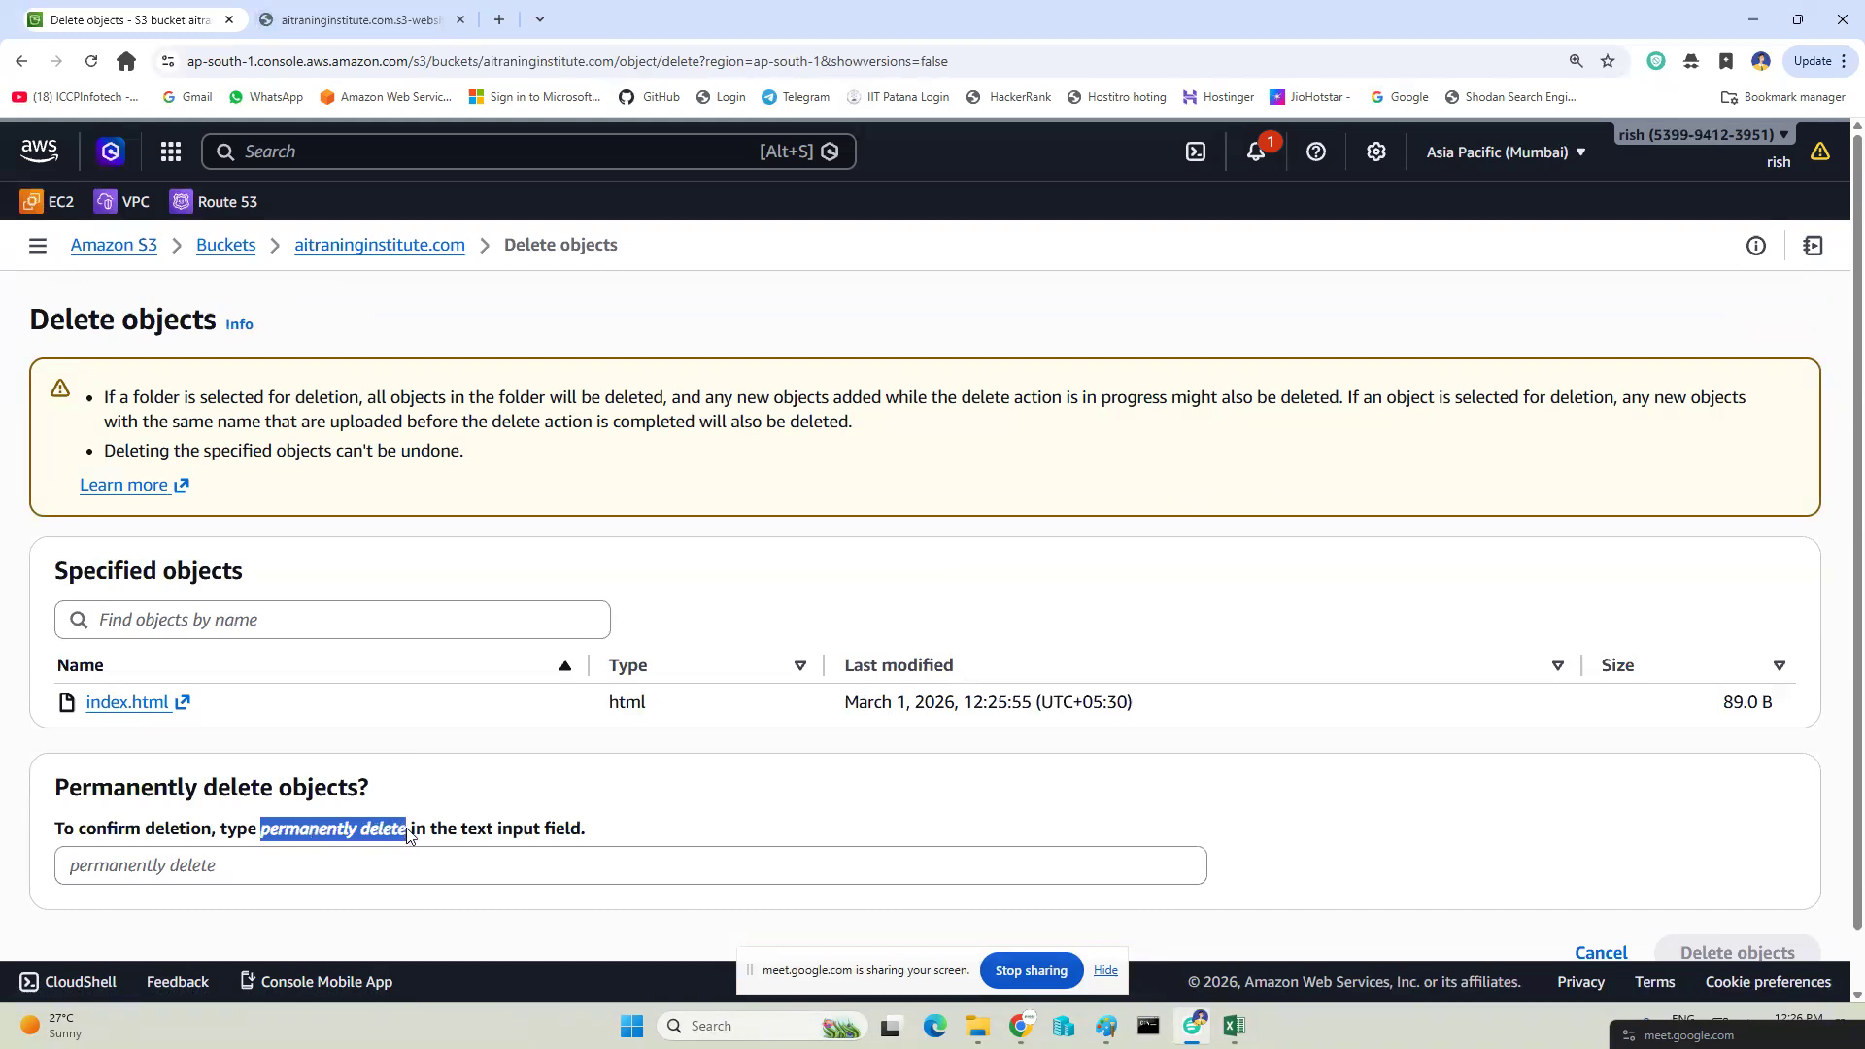
click(365, 851)
key(ctrl+v)
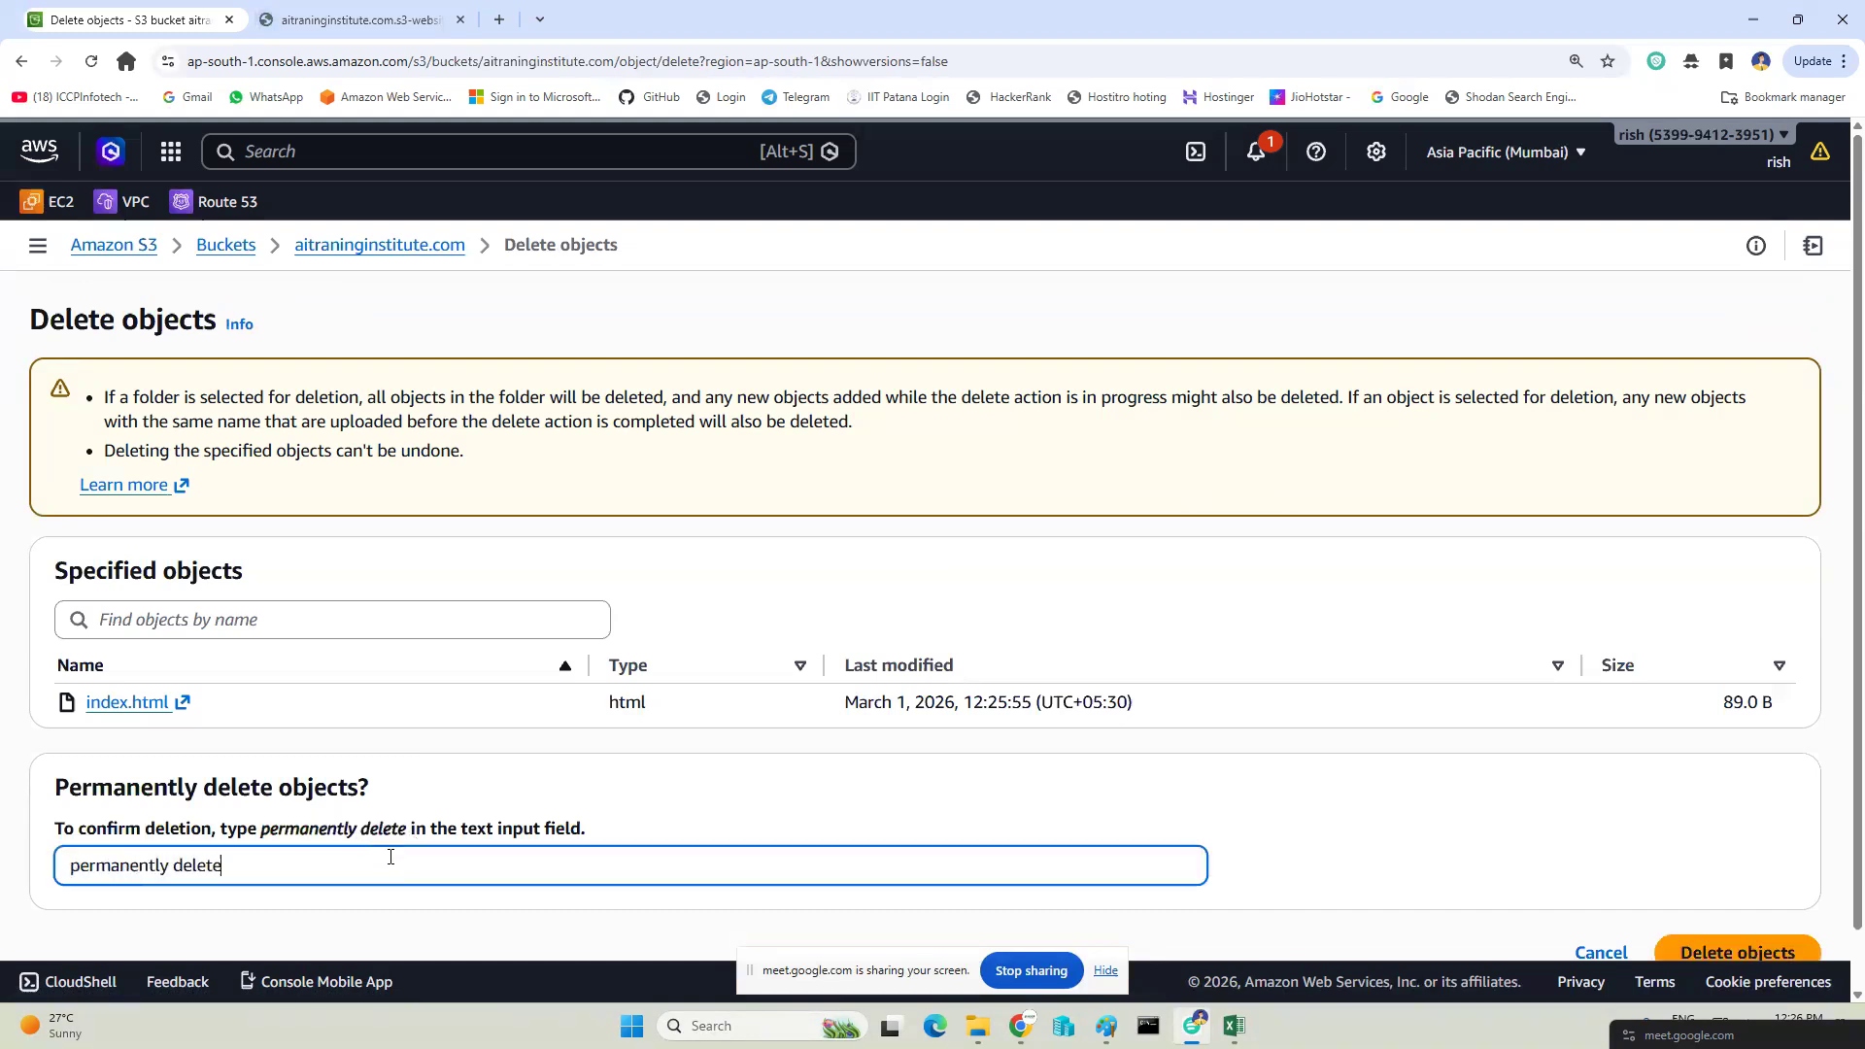
scroll(1807, 847, down, 1)
click(1773, 889)
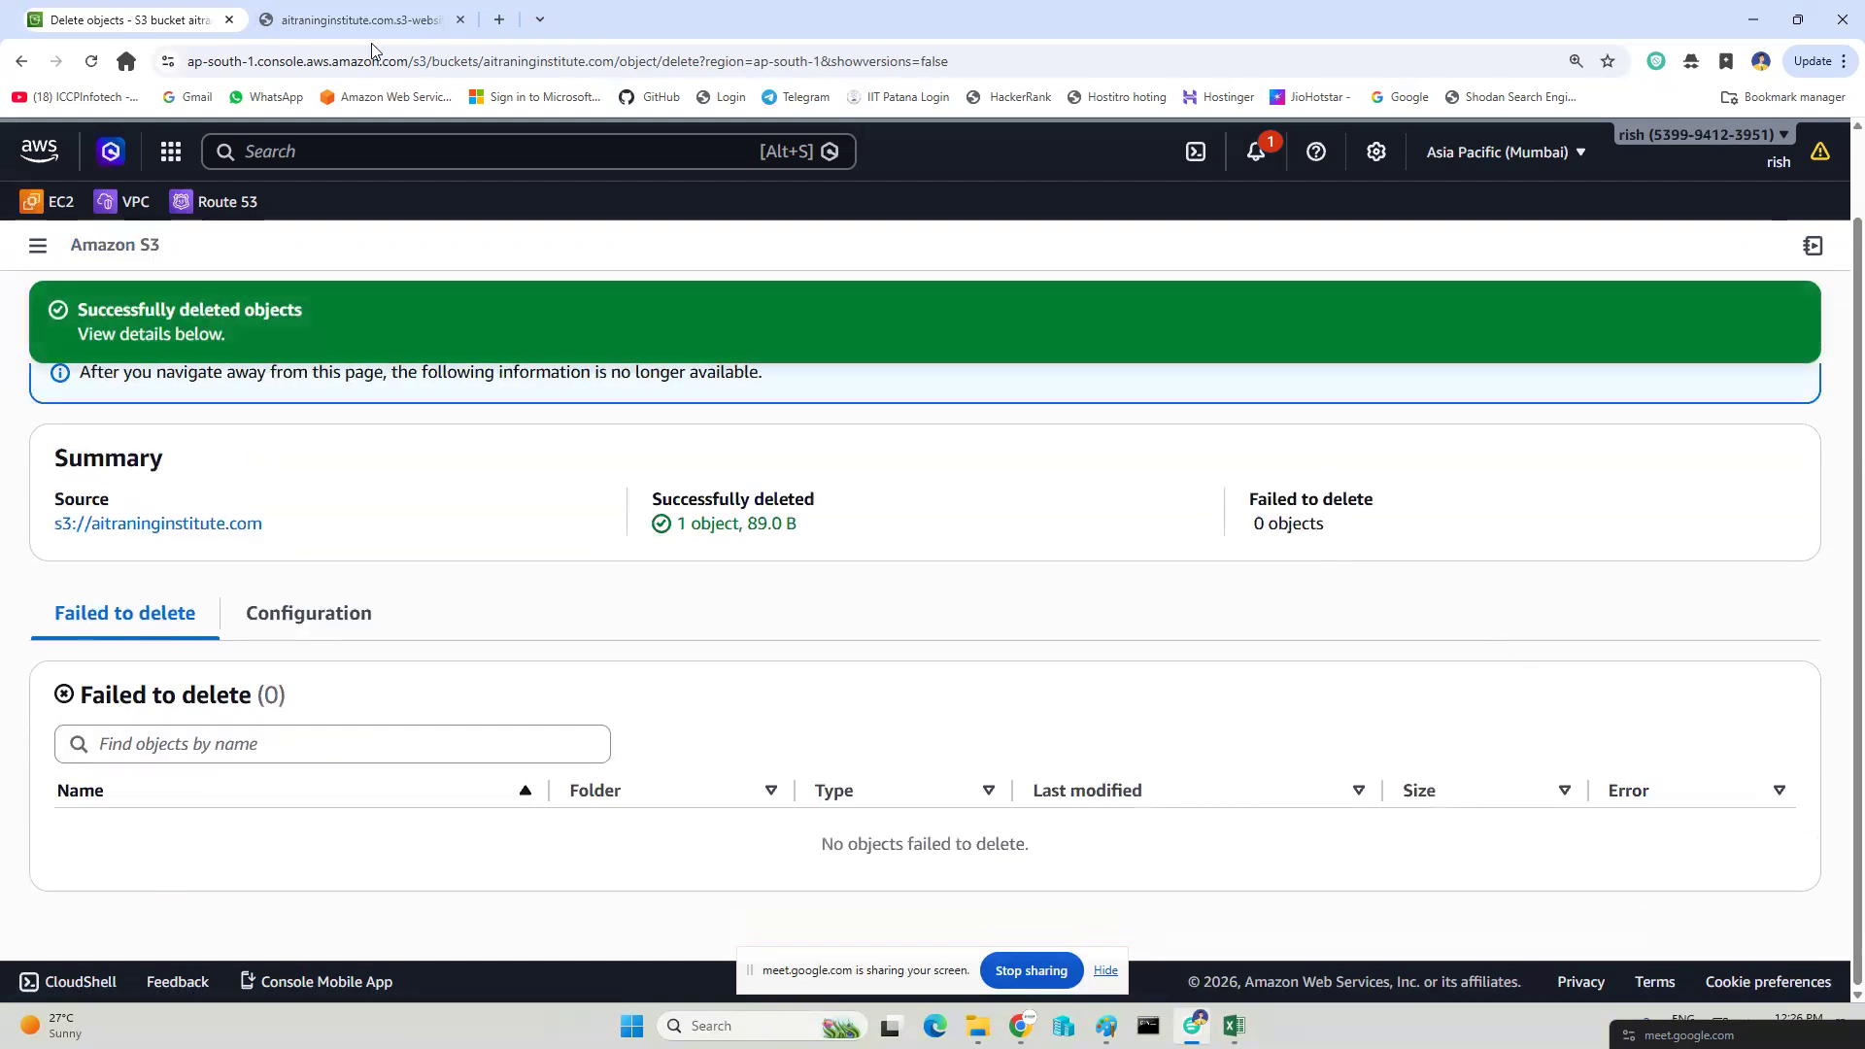
Reload the website endpoint page to check which page it serves without index.html, and select its address.
click(352, 24)
click(91, 61)
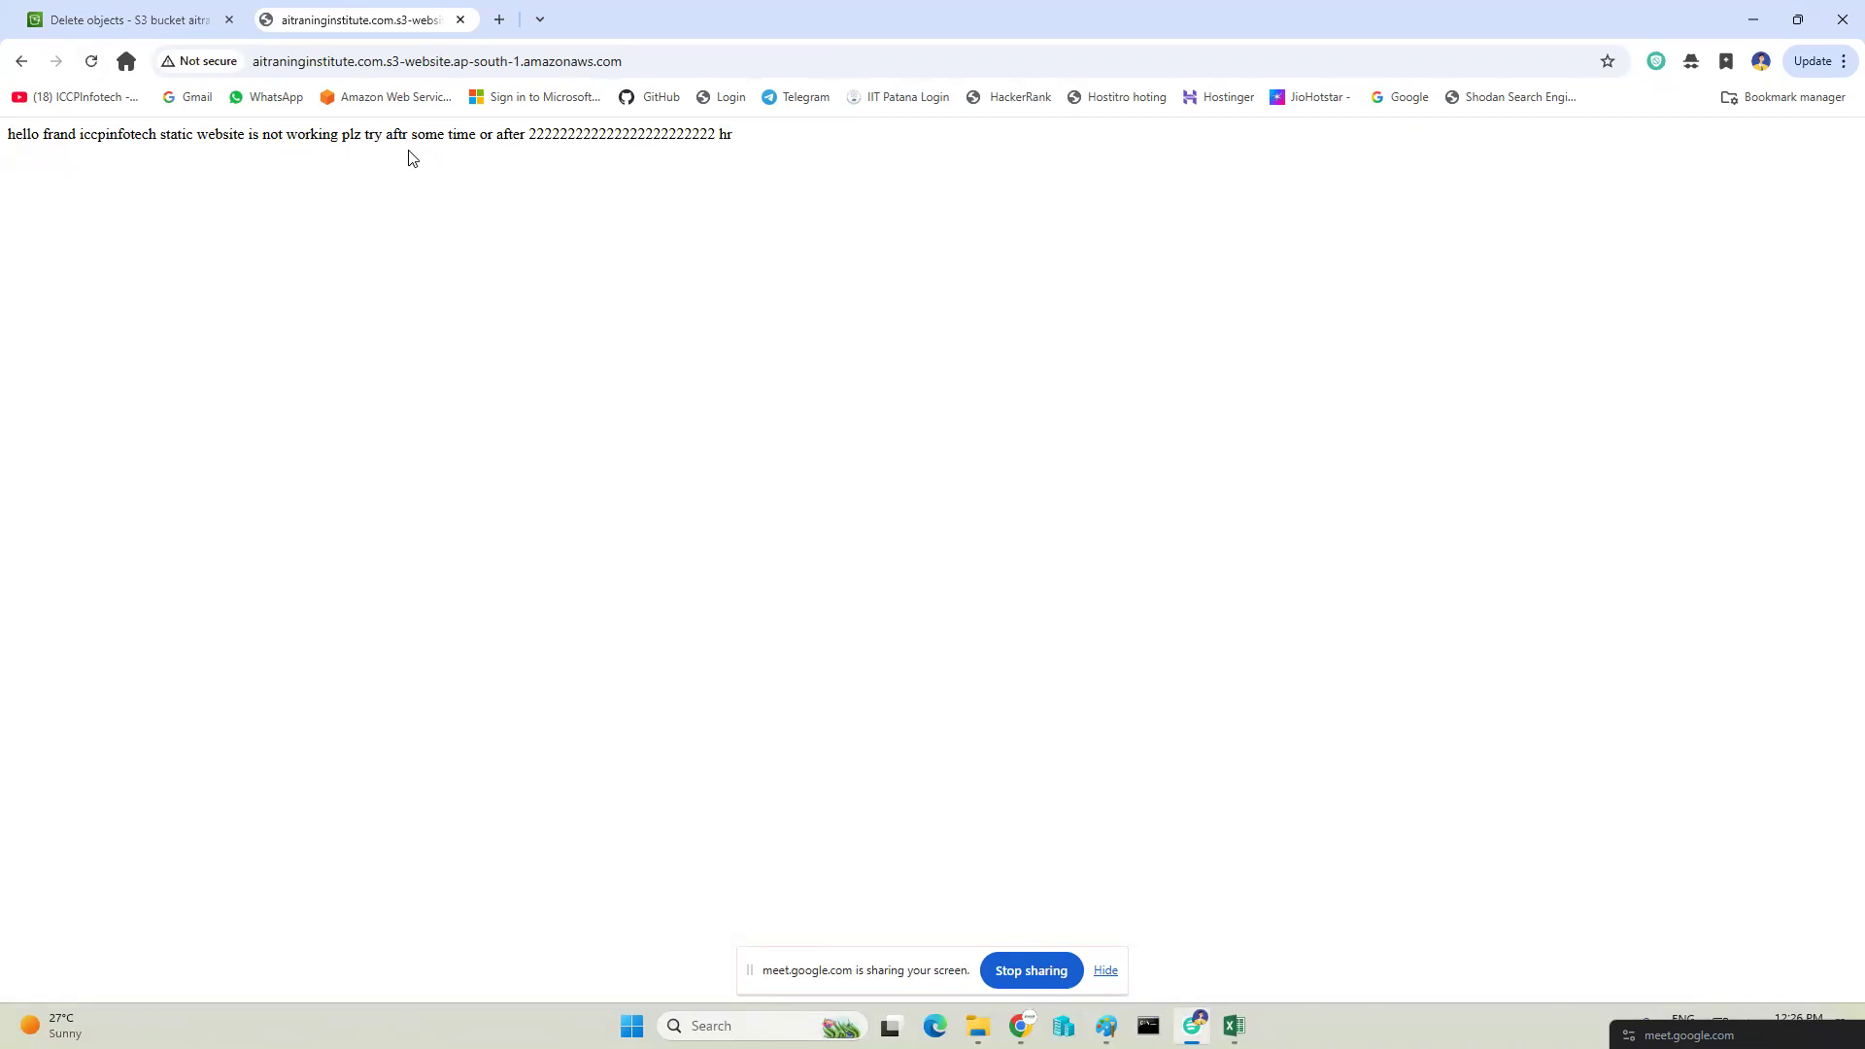
click(663, 63)
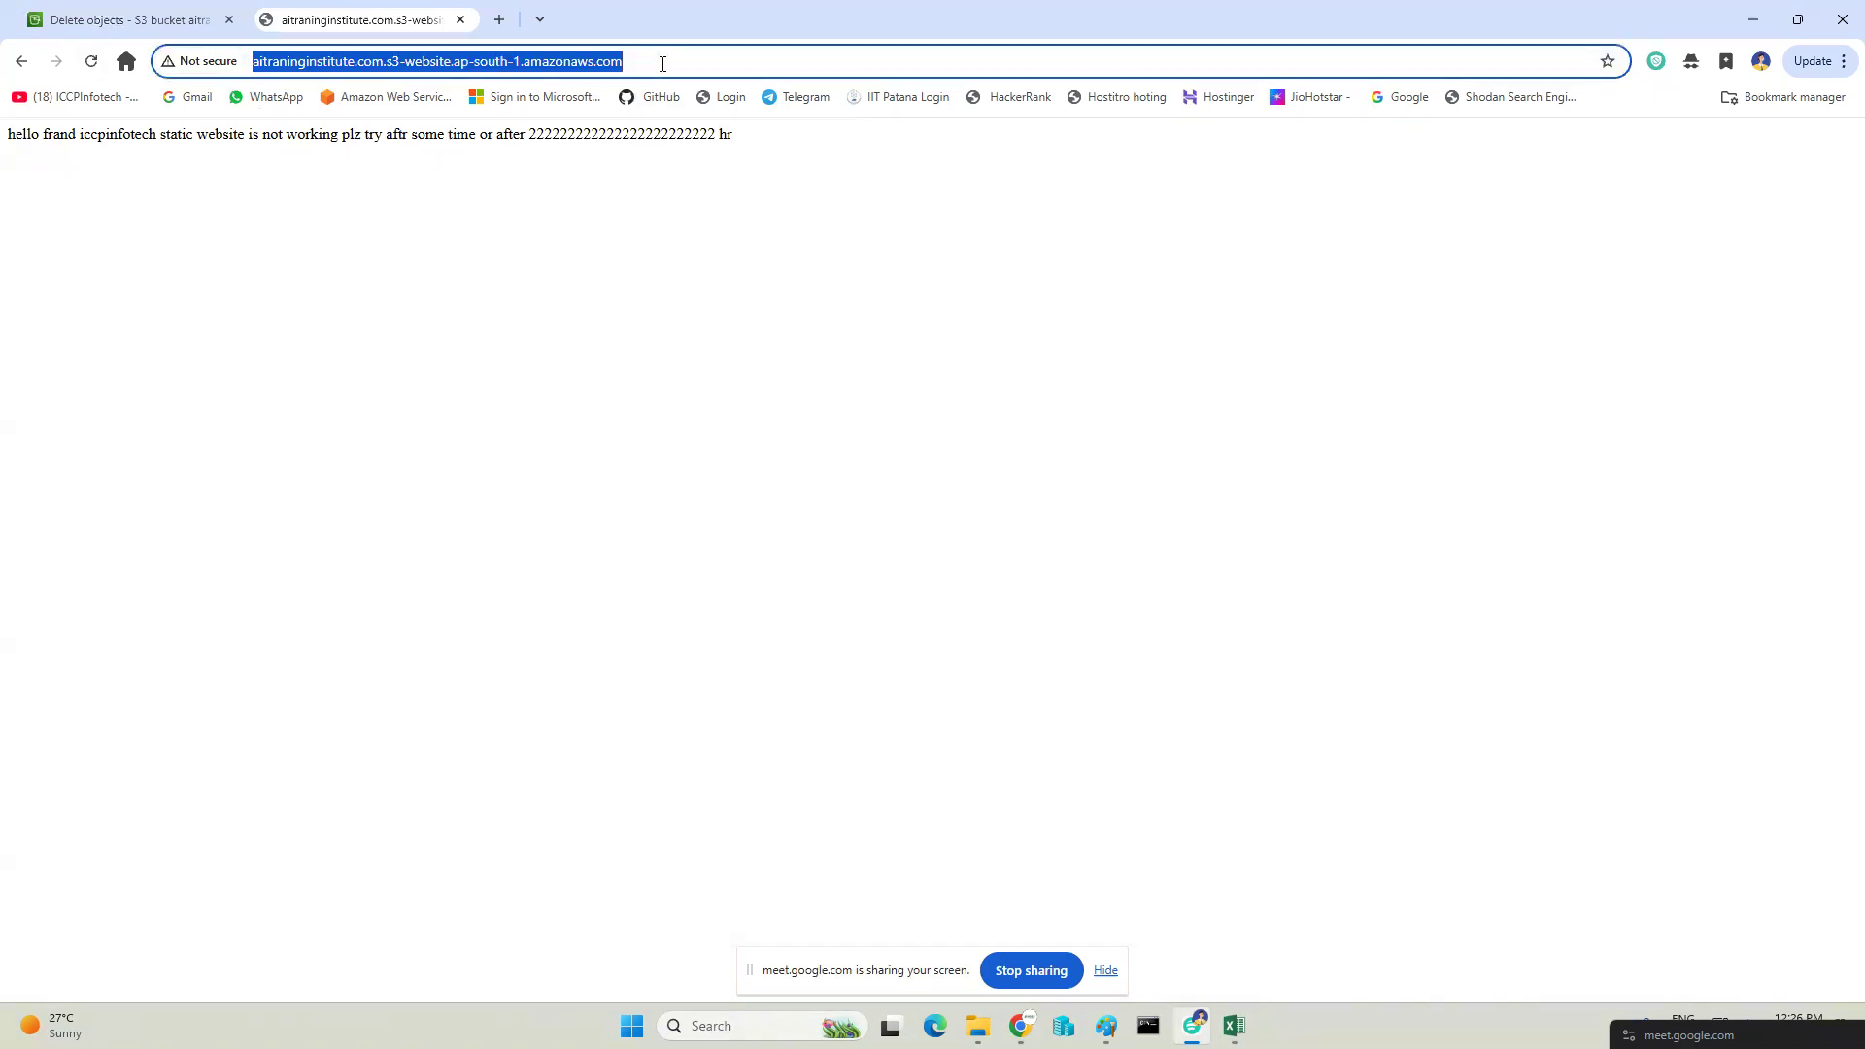
click(1753, 19)
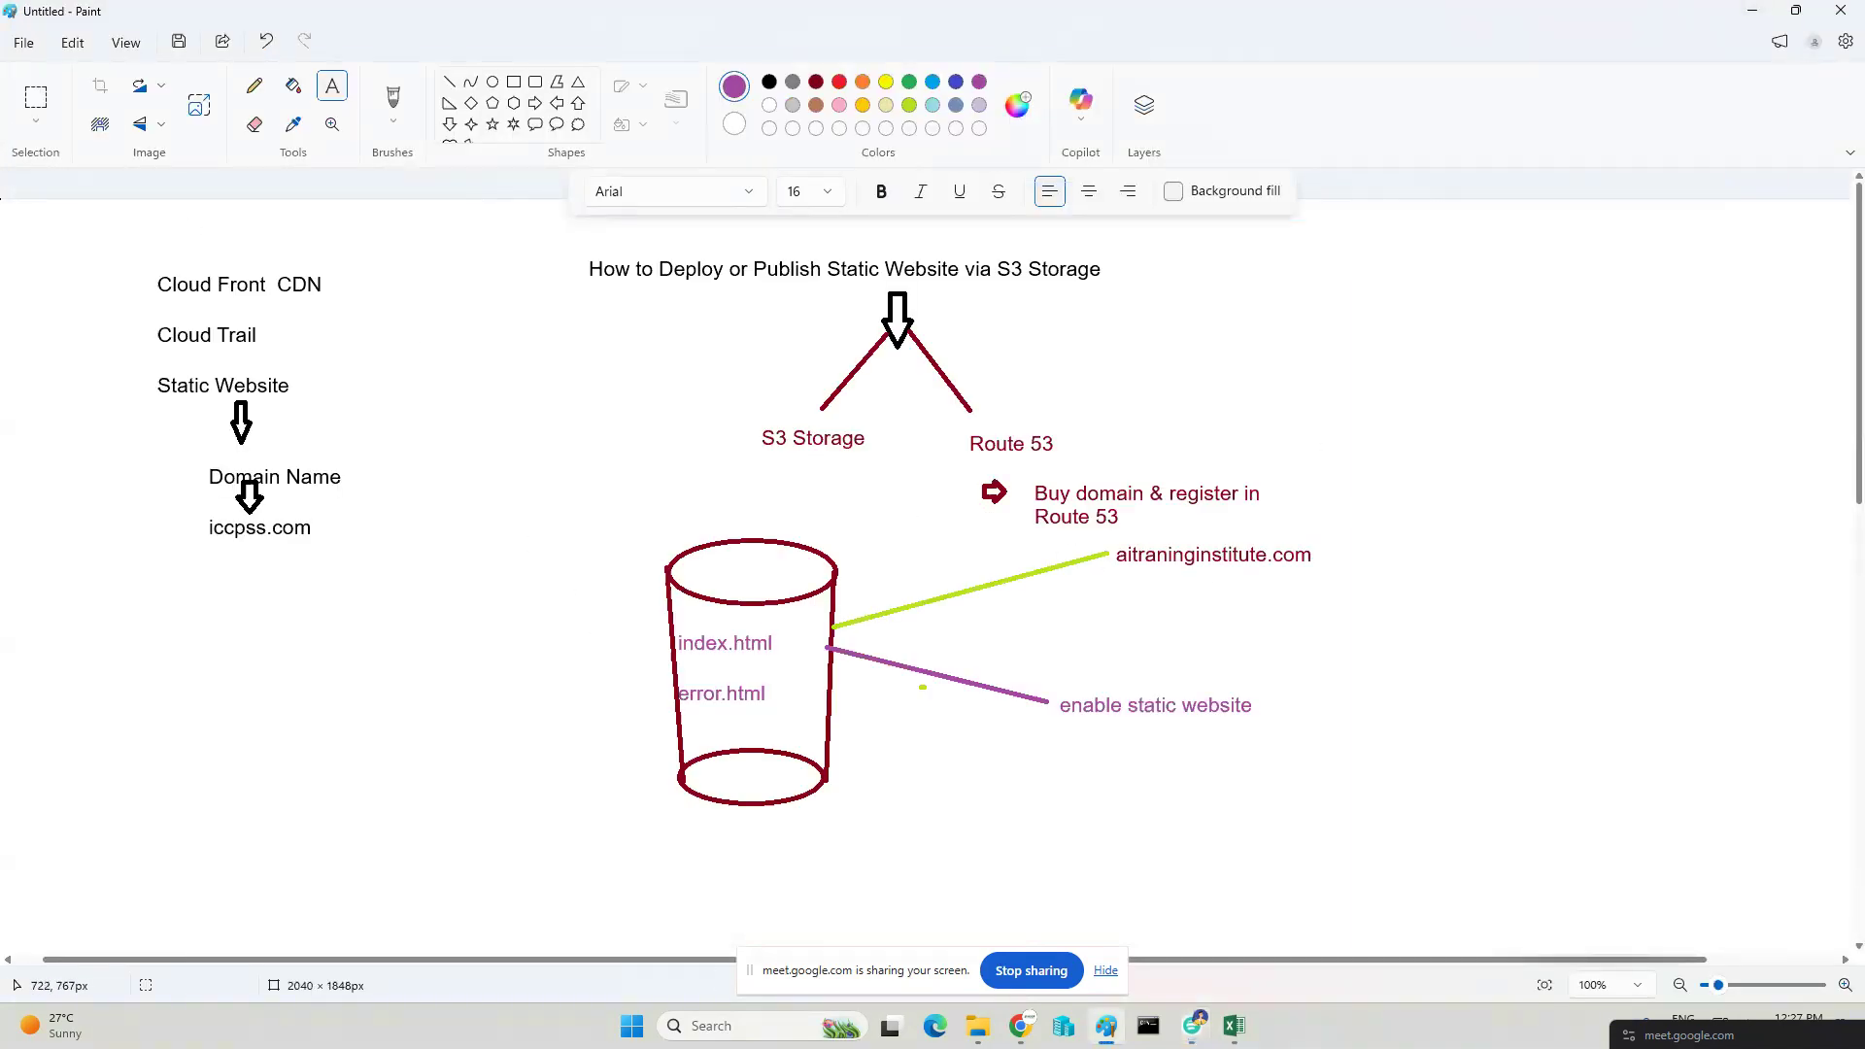
mouse_move(1021, 1026)
click(884, 939)
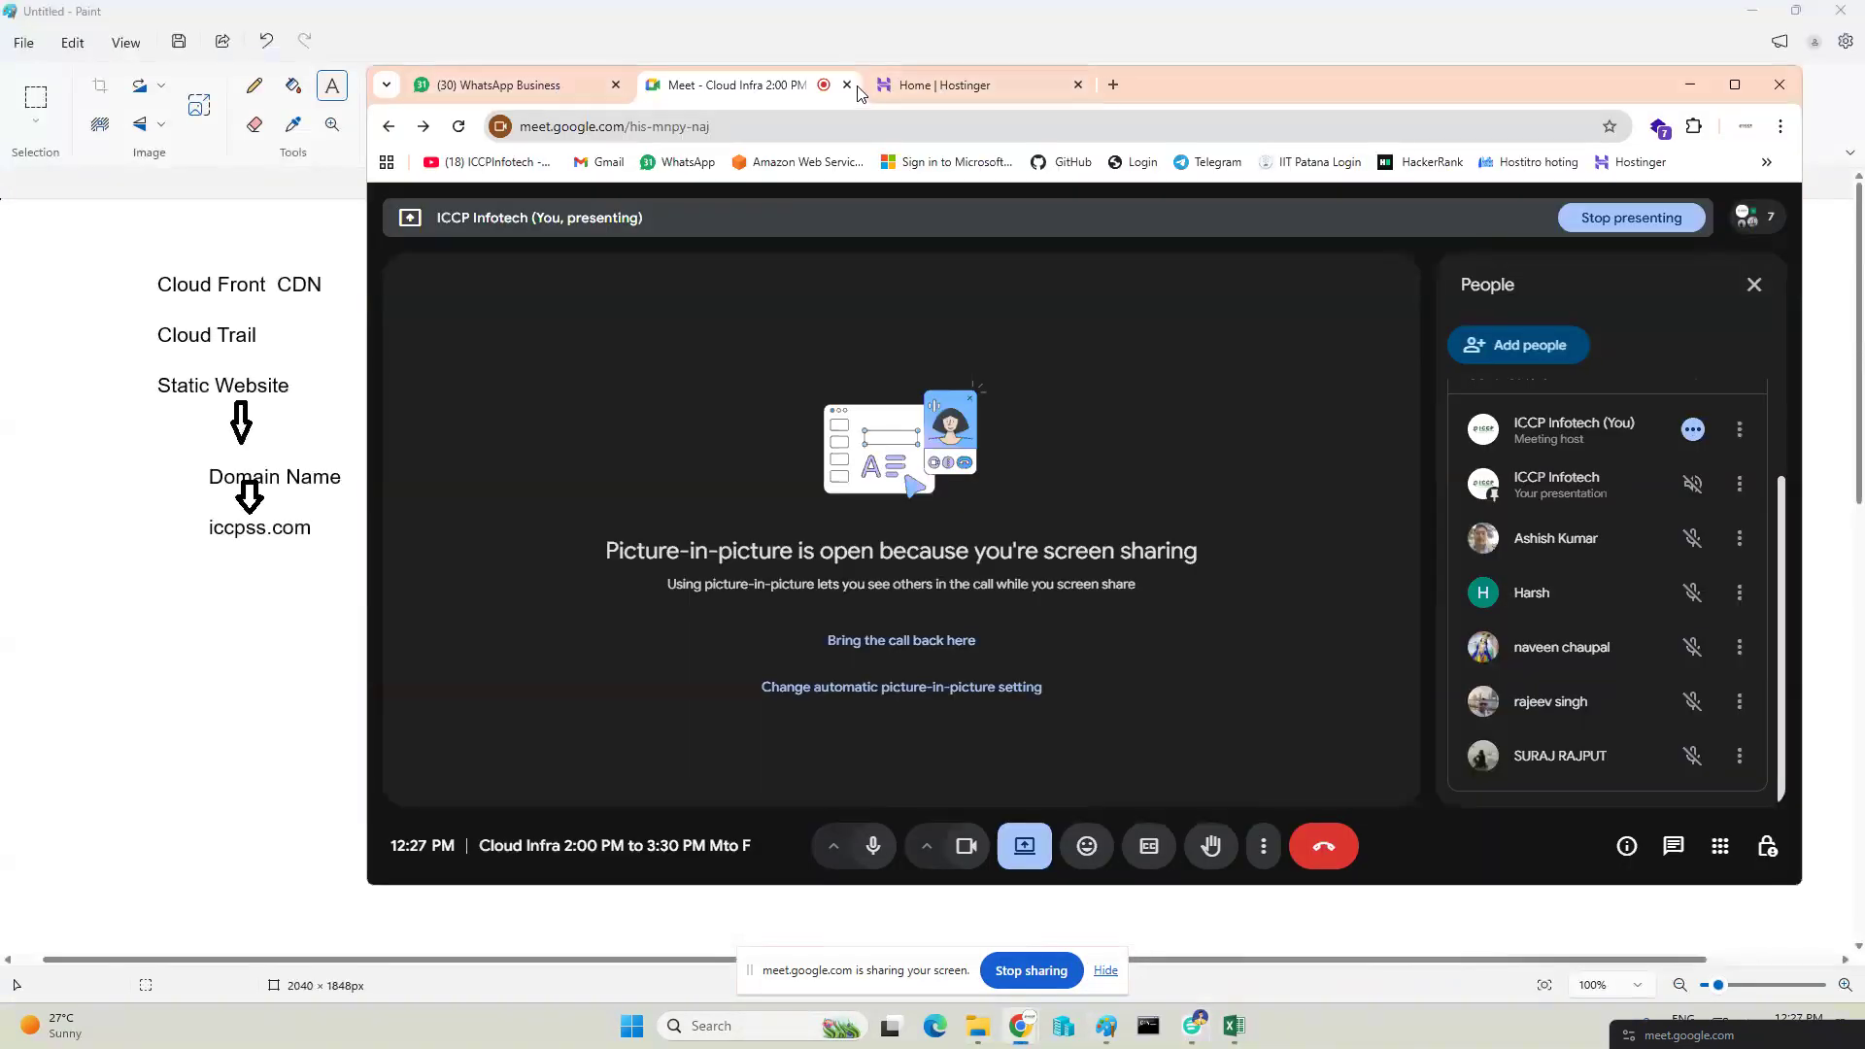
click(1691, 84)
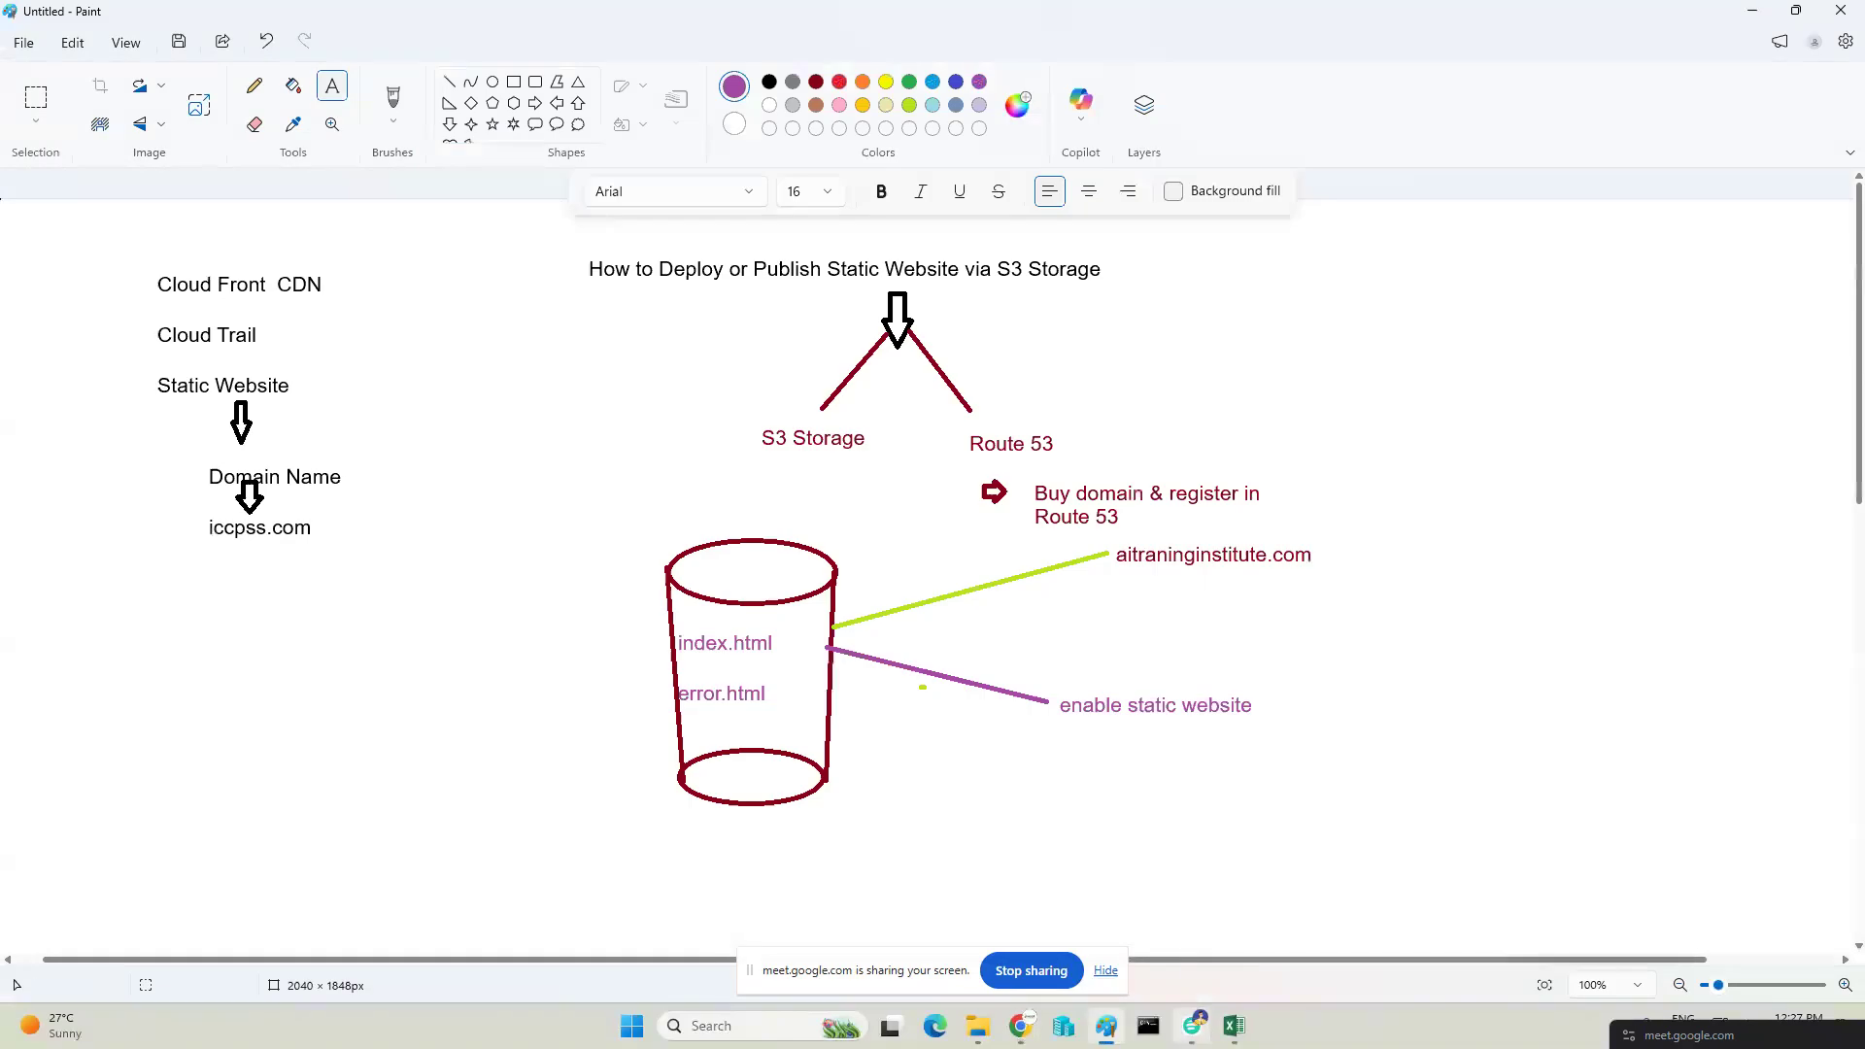
click(1193, 1026)
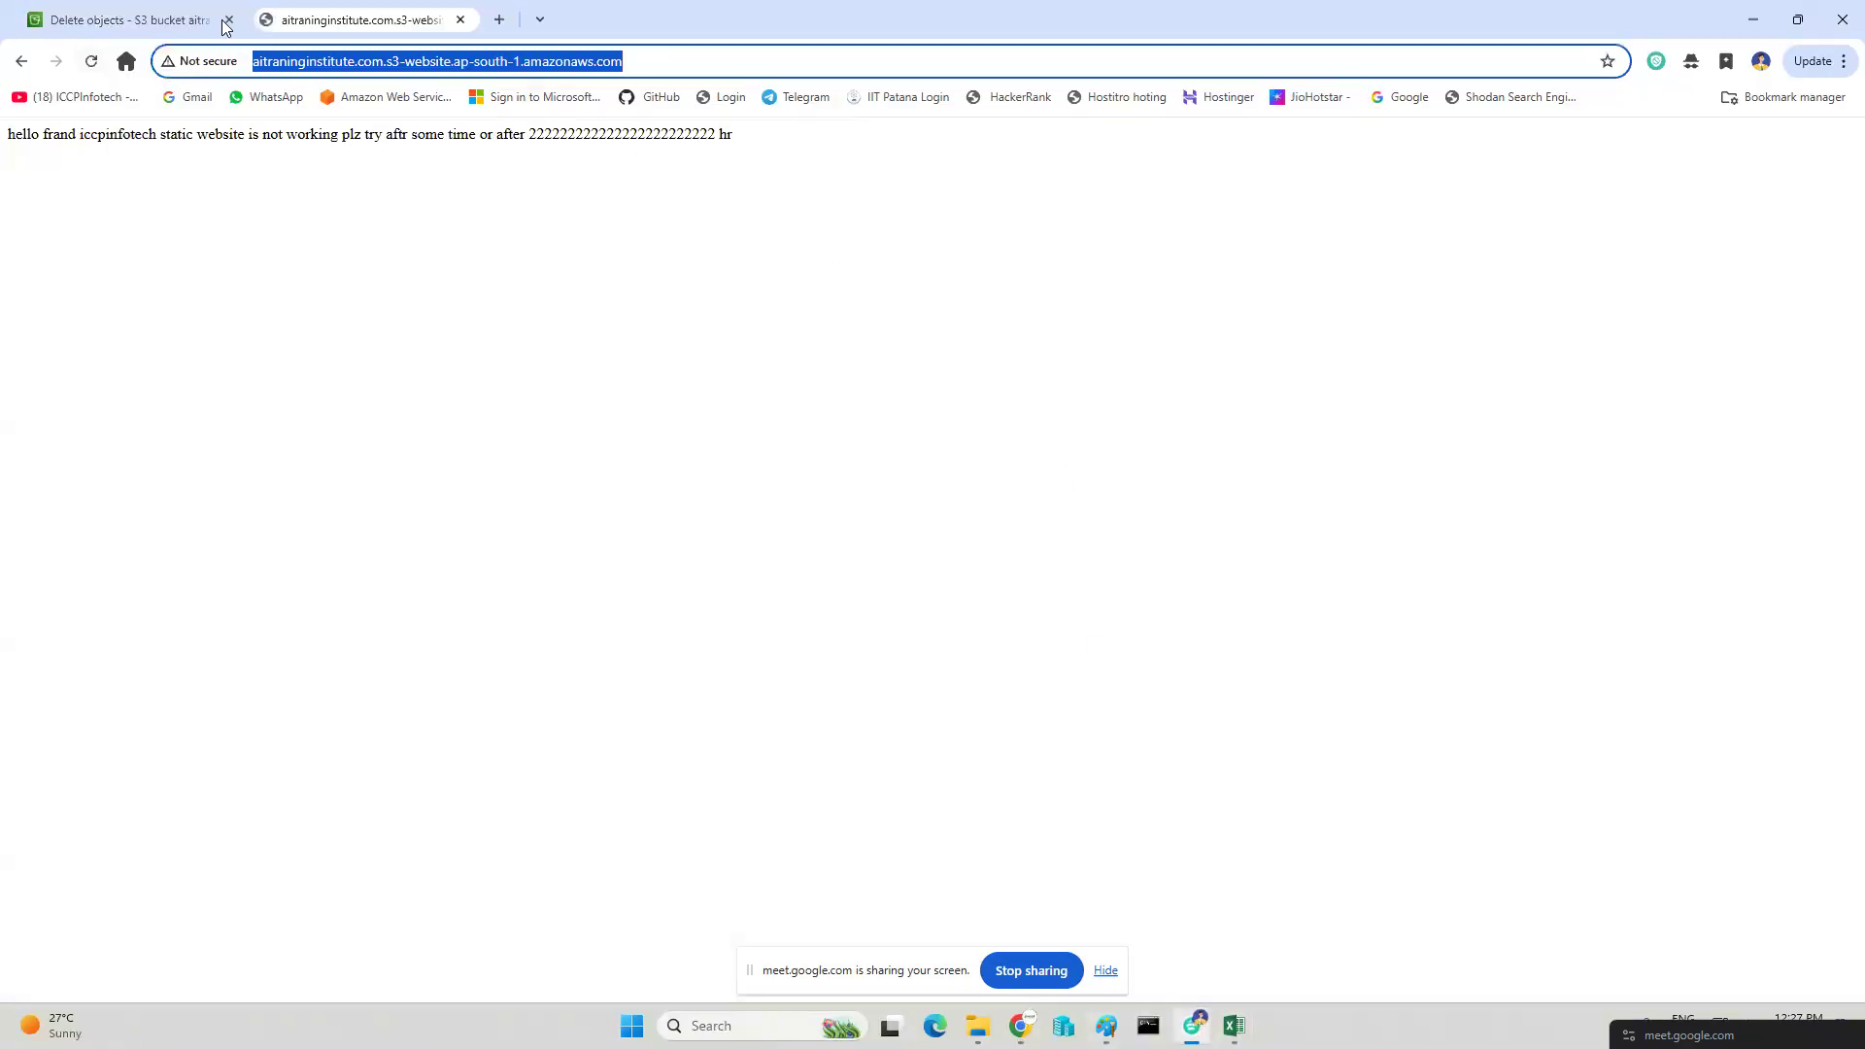
Open Route 53 from the S3 console in a new tab and open the aitraninginstitute.com hosted zone.
click(150, 23)
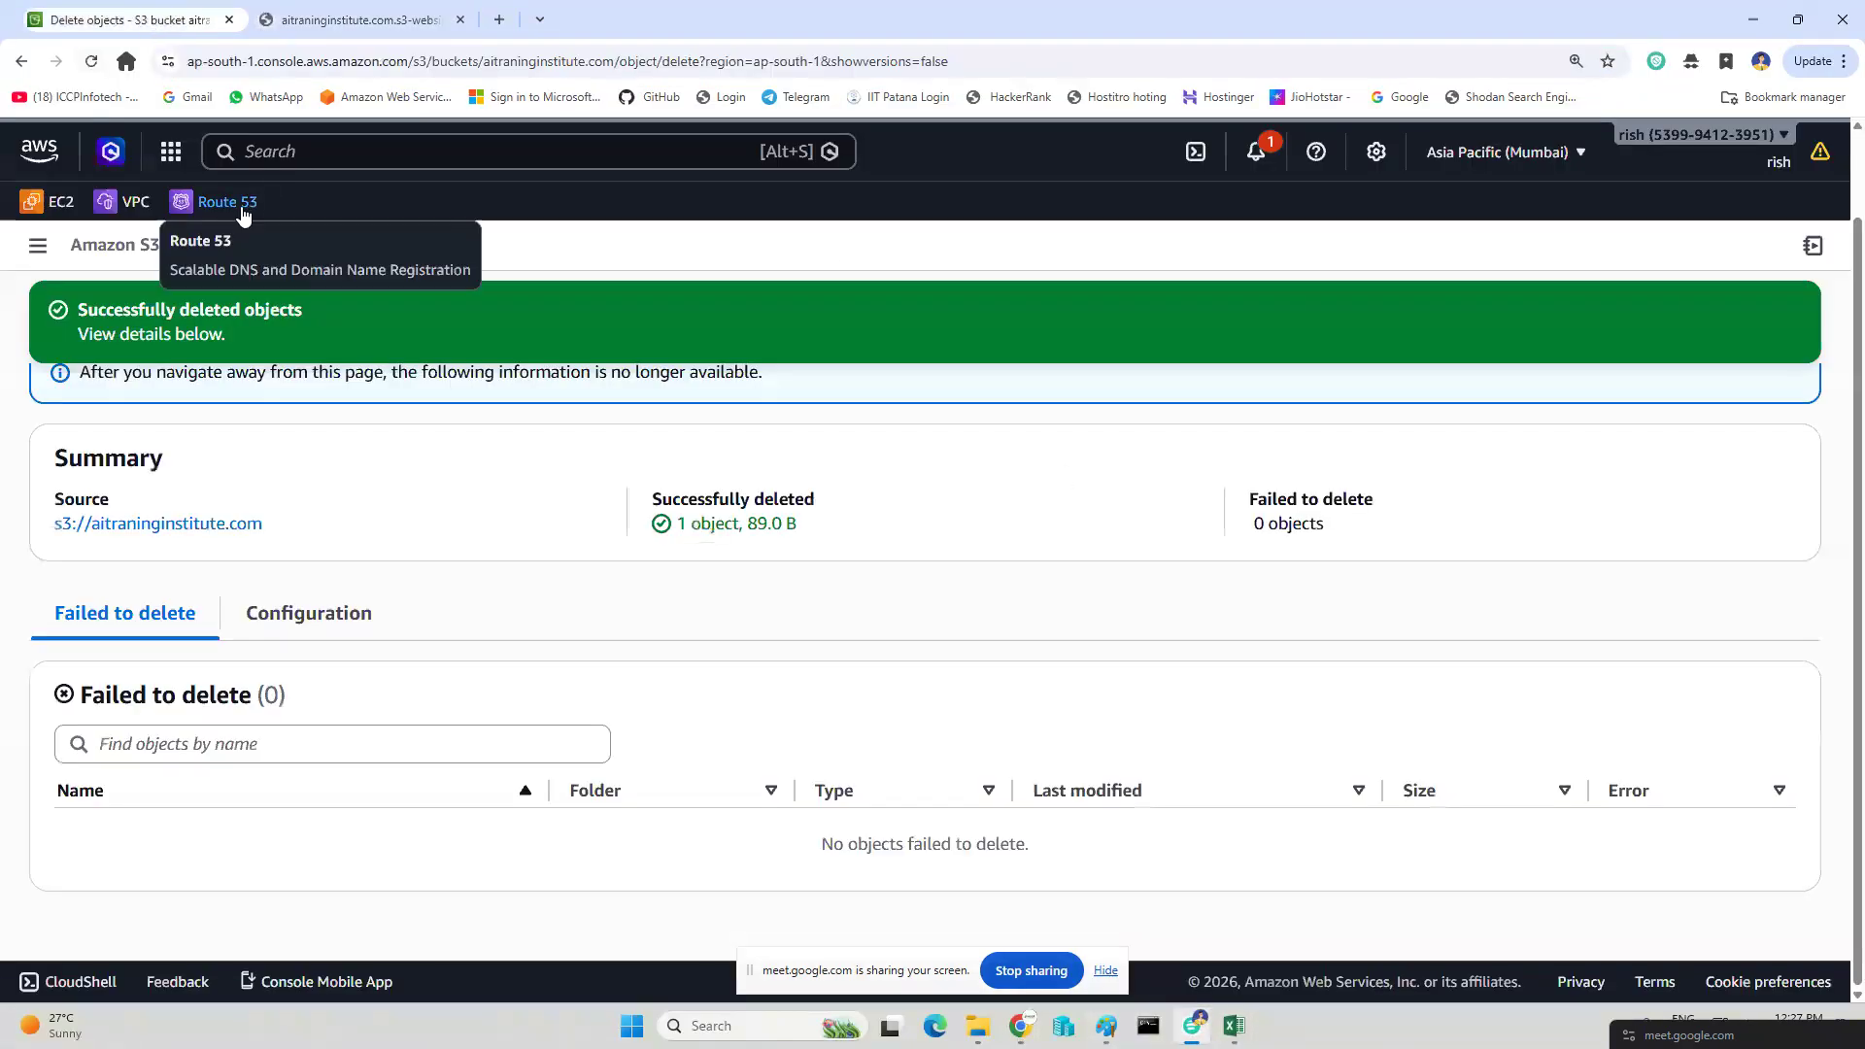
right_click(243, 204)
key(Escape)
middle_click(330, 234)
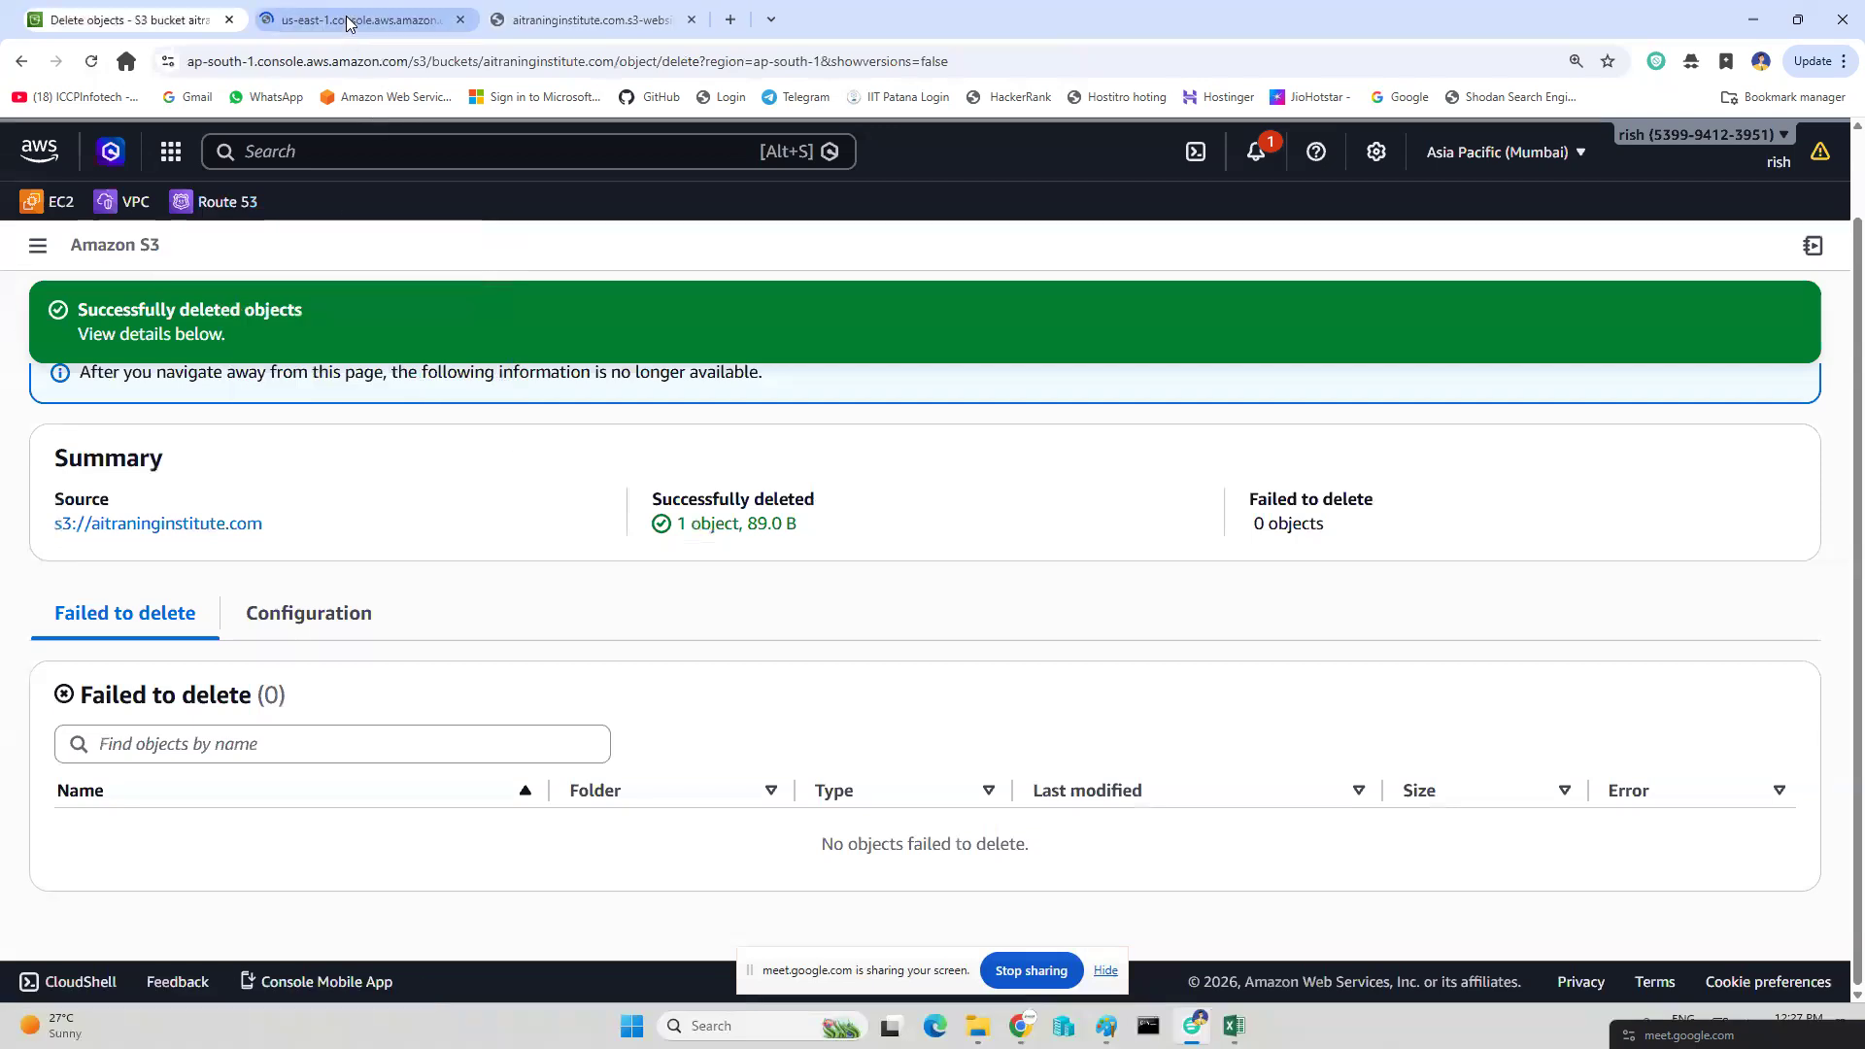
click(345, 19)
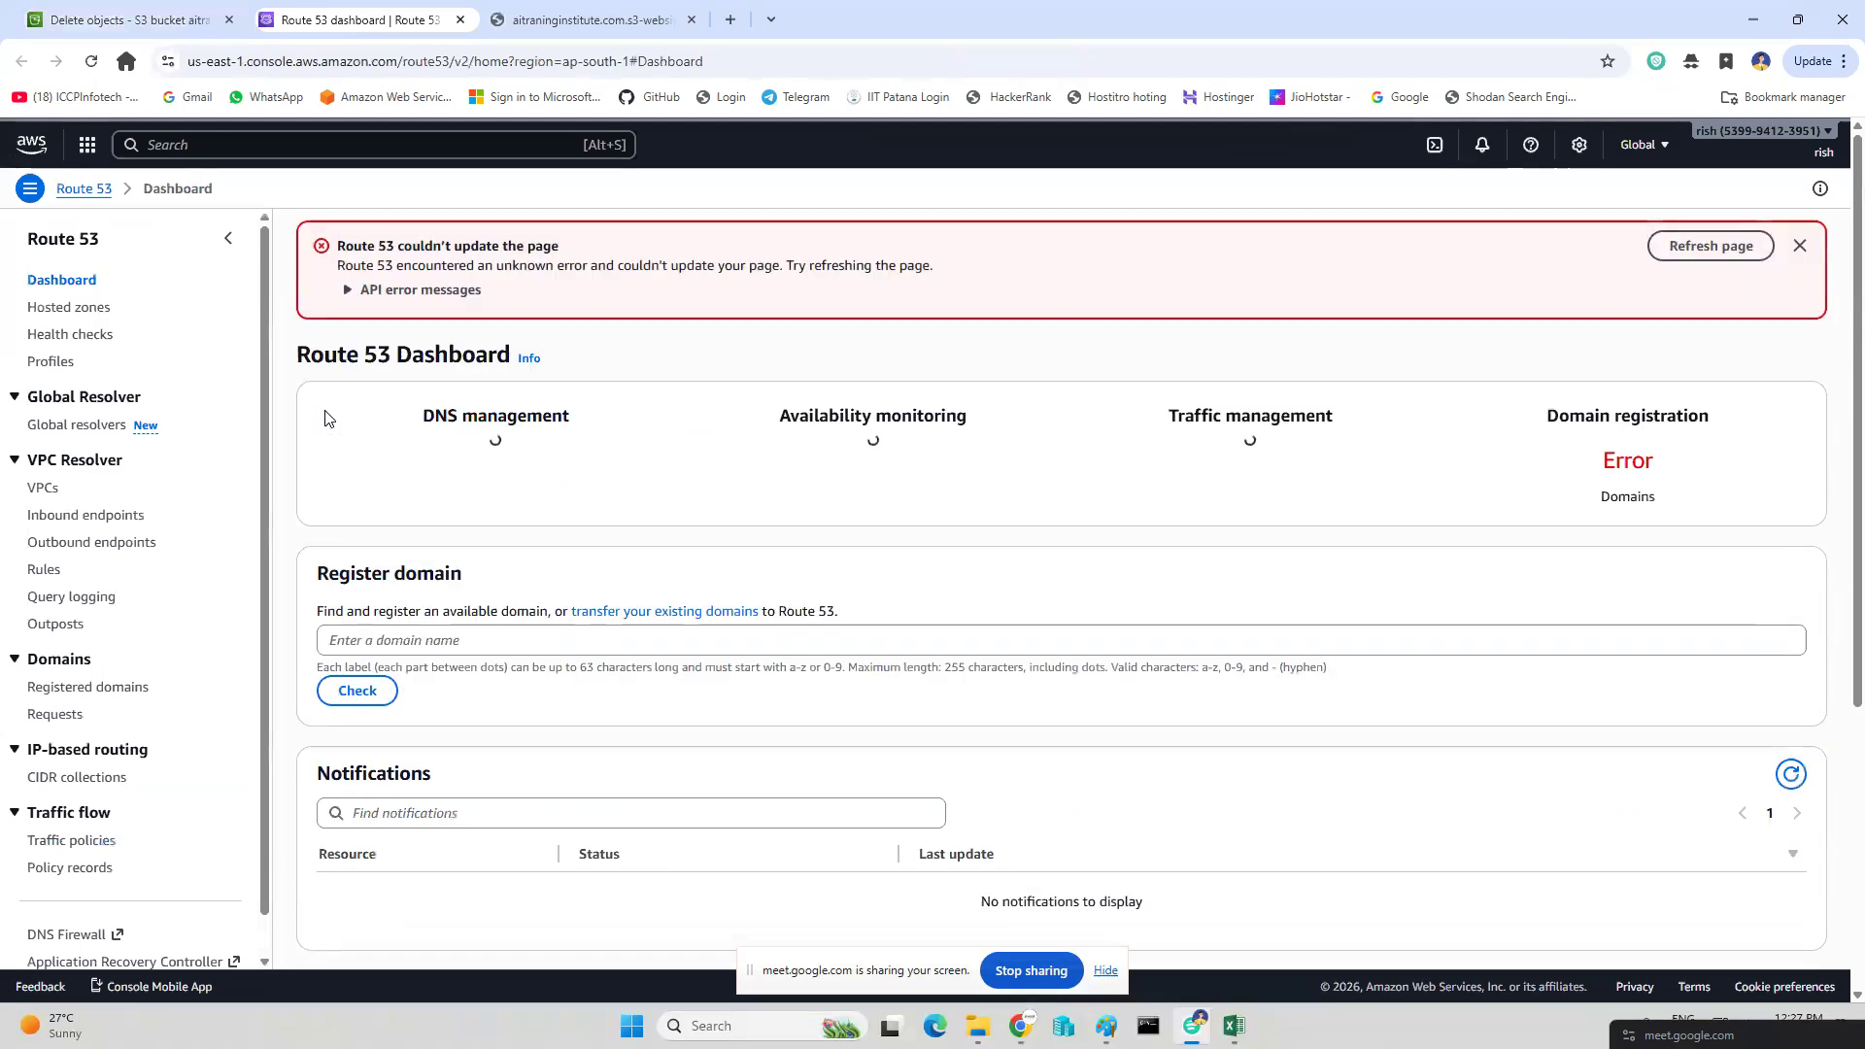
click(496, 497)
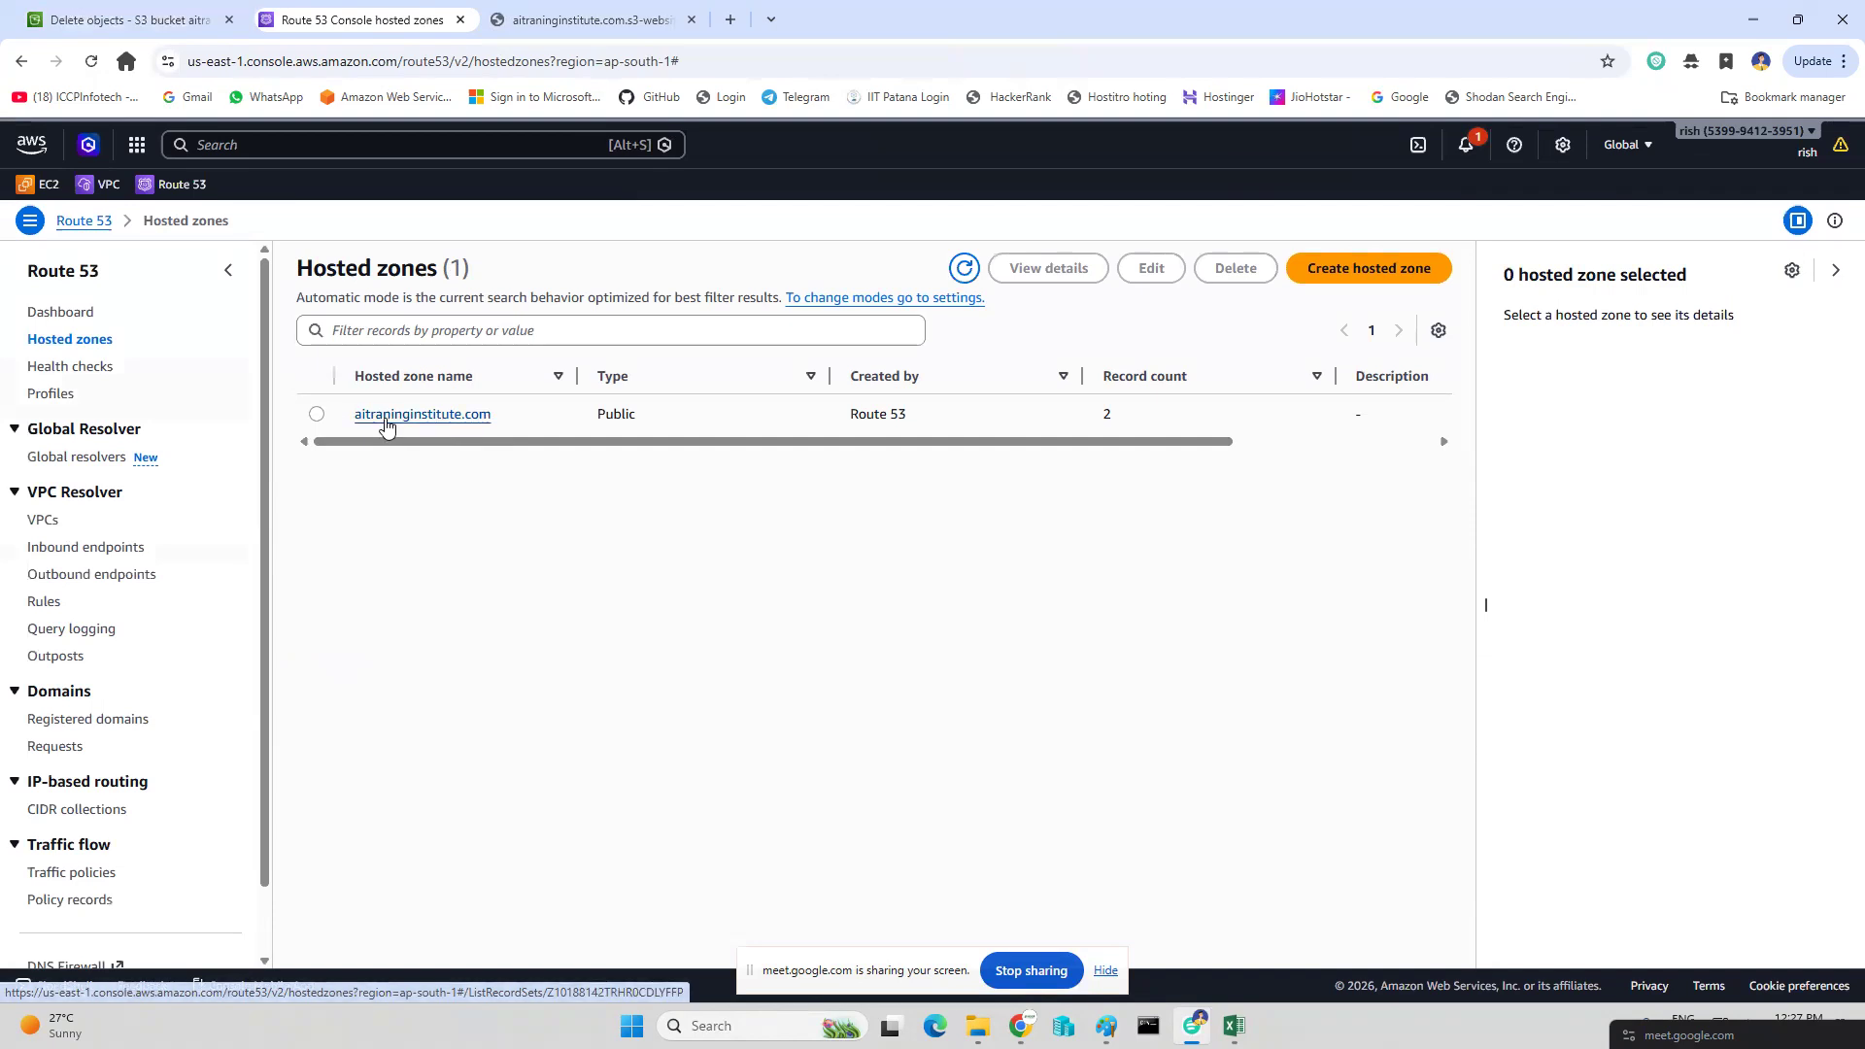
click(411, 415)
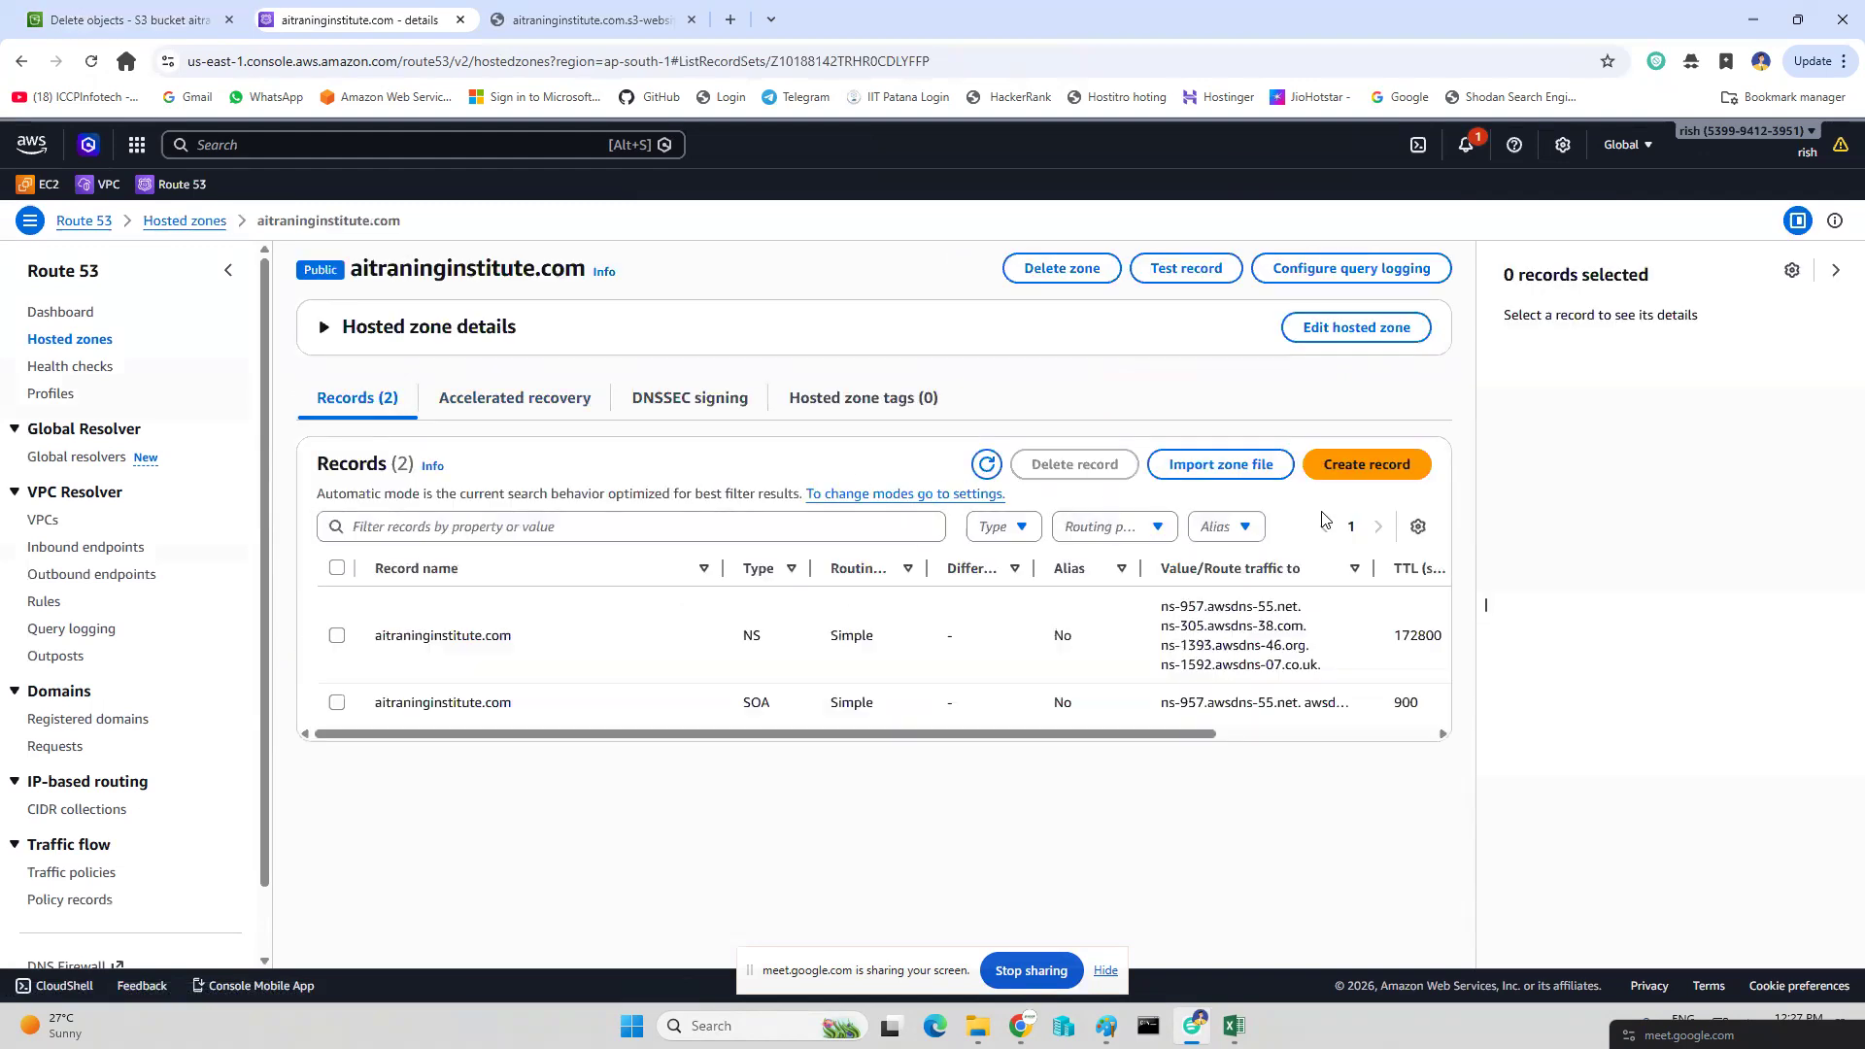
Start a root-domain A record as an alias to an S3 website endpoint in Asia Pacific (Mumbai).
click(1382, 479)
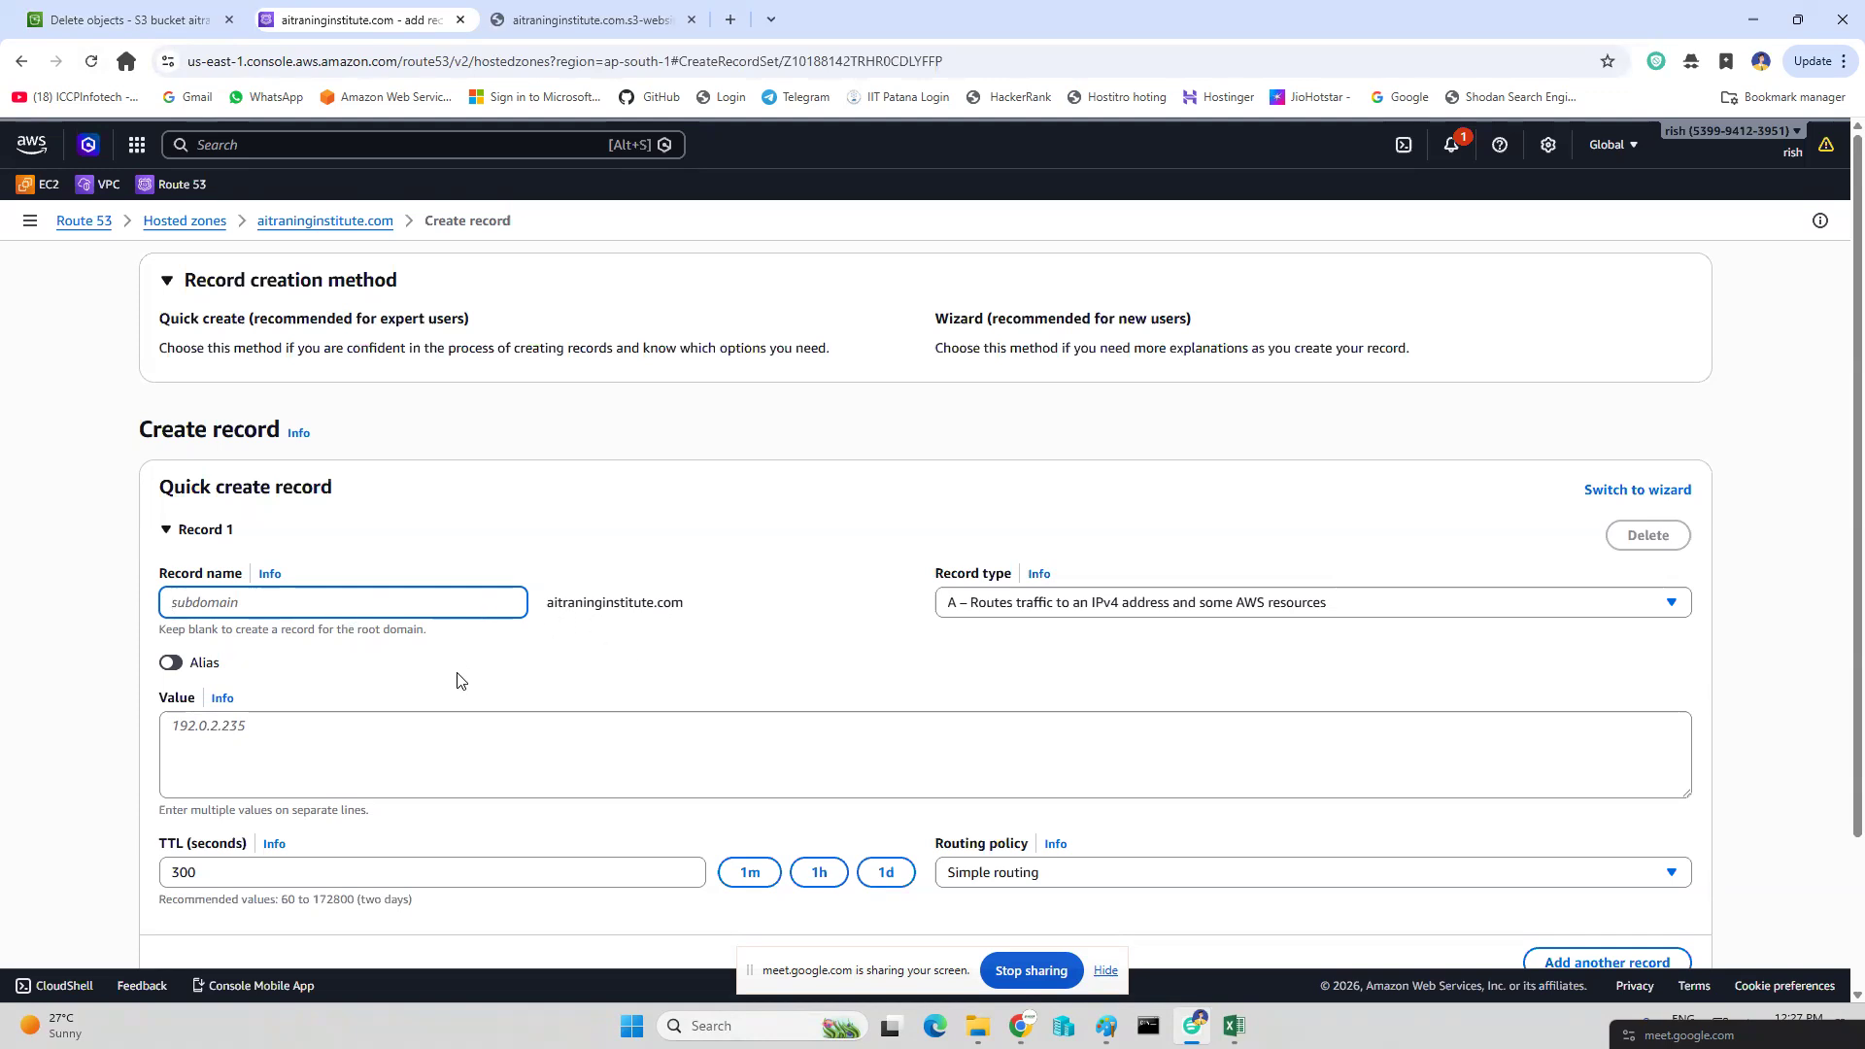
scroll(457, 679, down, 1)
click(182, 568)
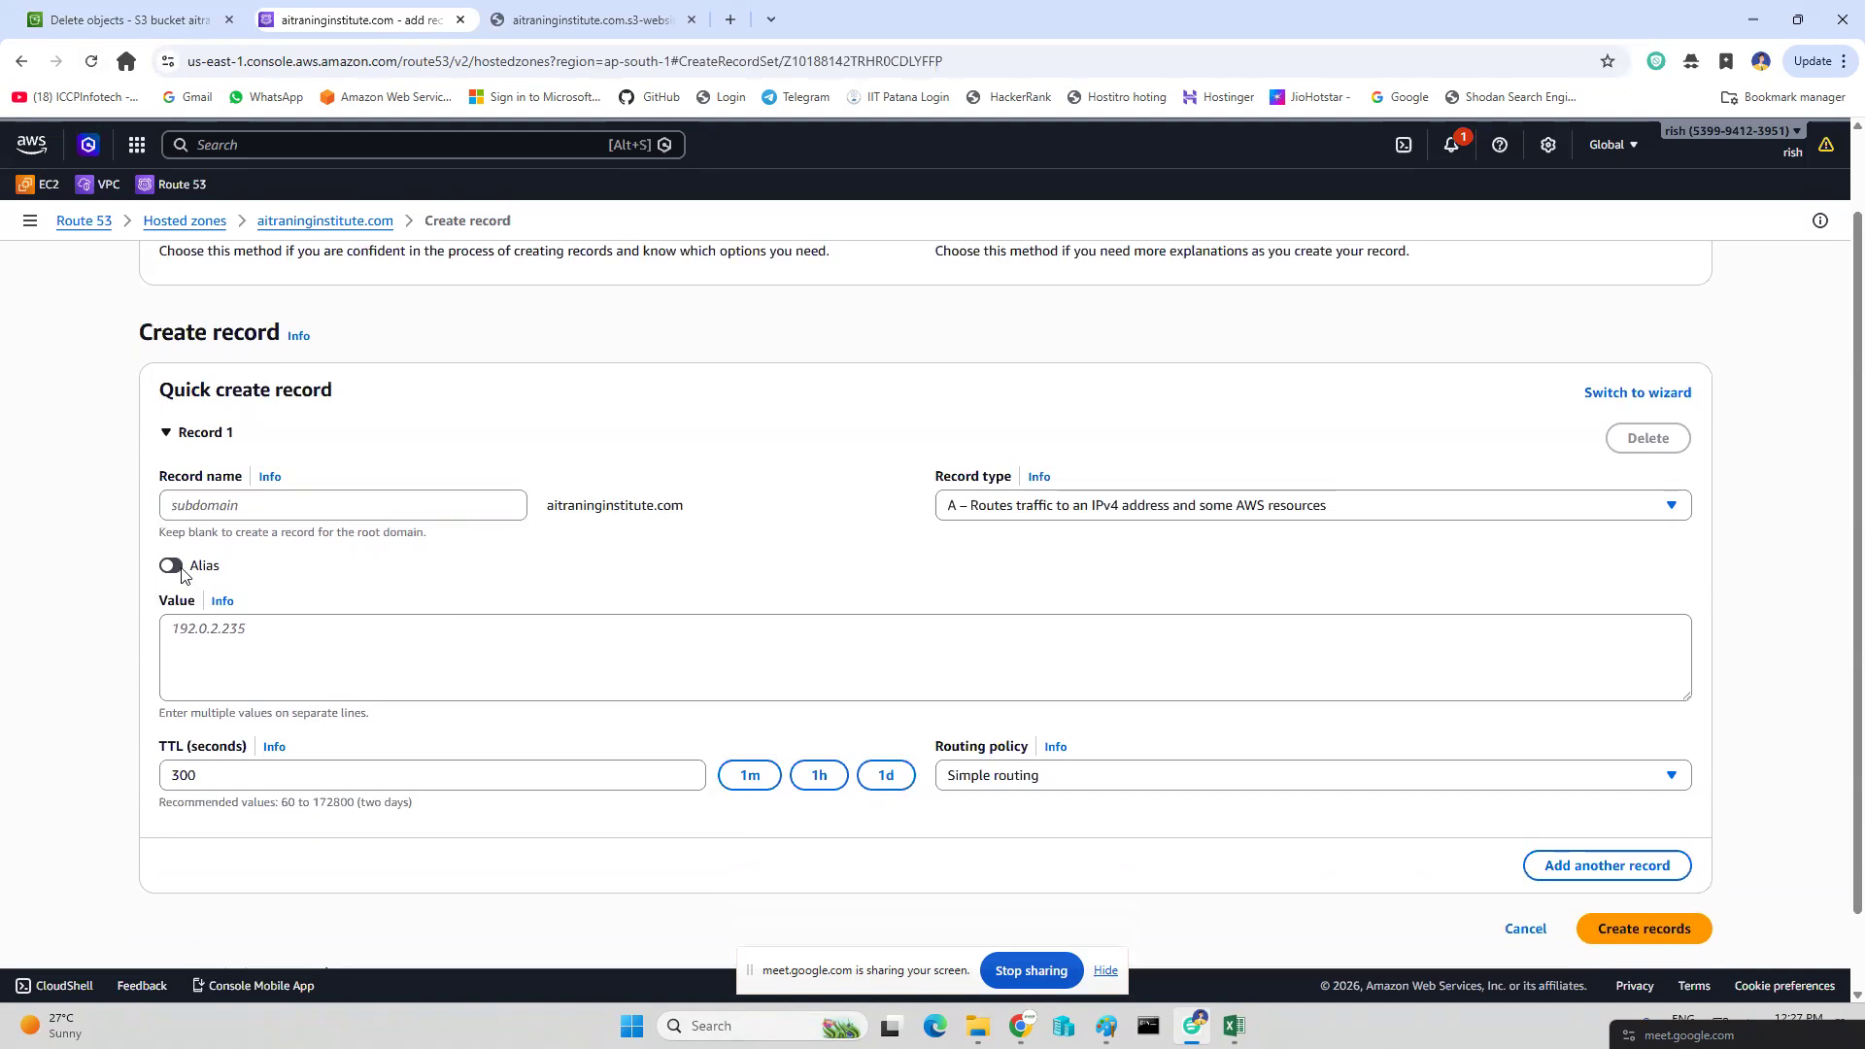
click(172, 567)
click(296, 632)
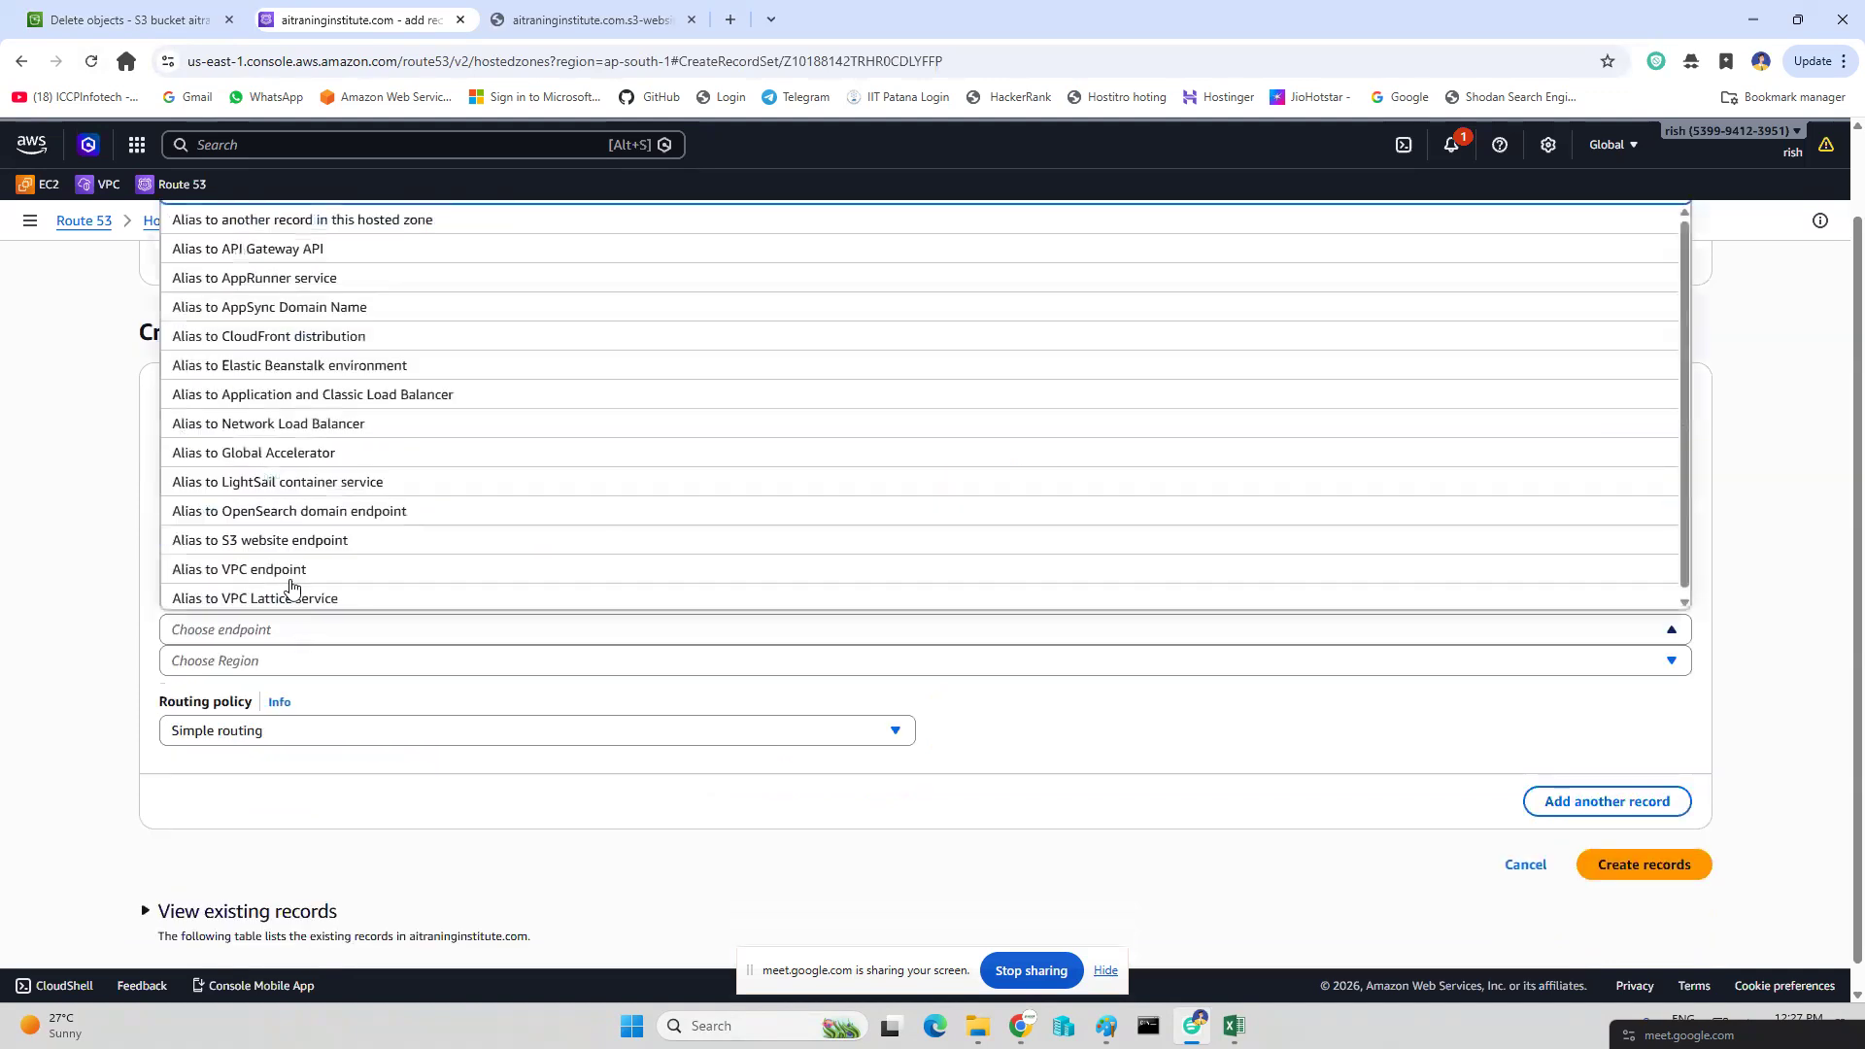
click(319, 542)
click(348, 663)
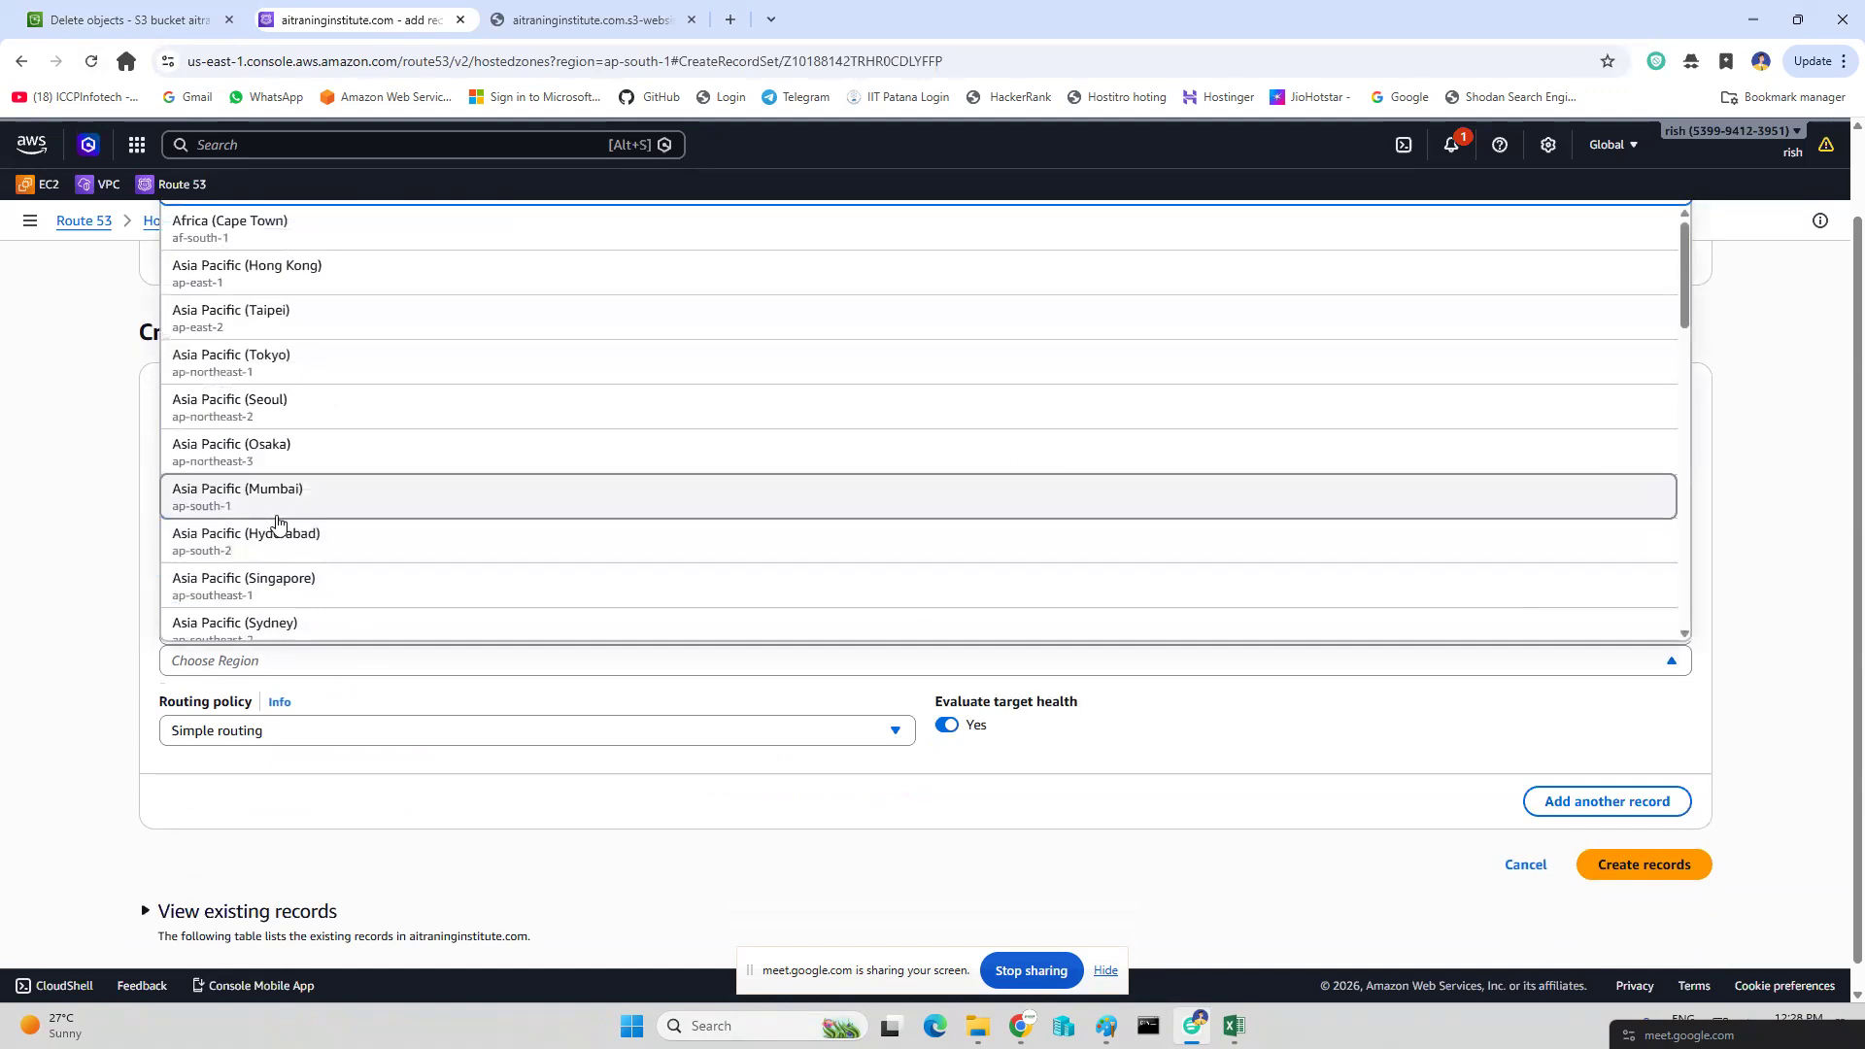
scroll(276, 525, up, 1)
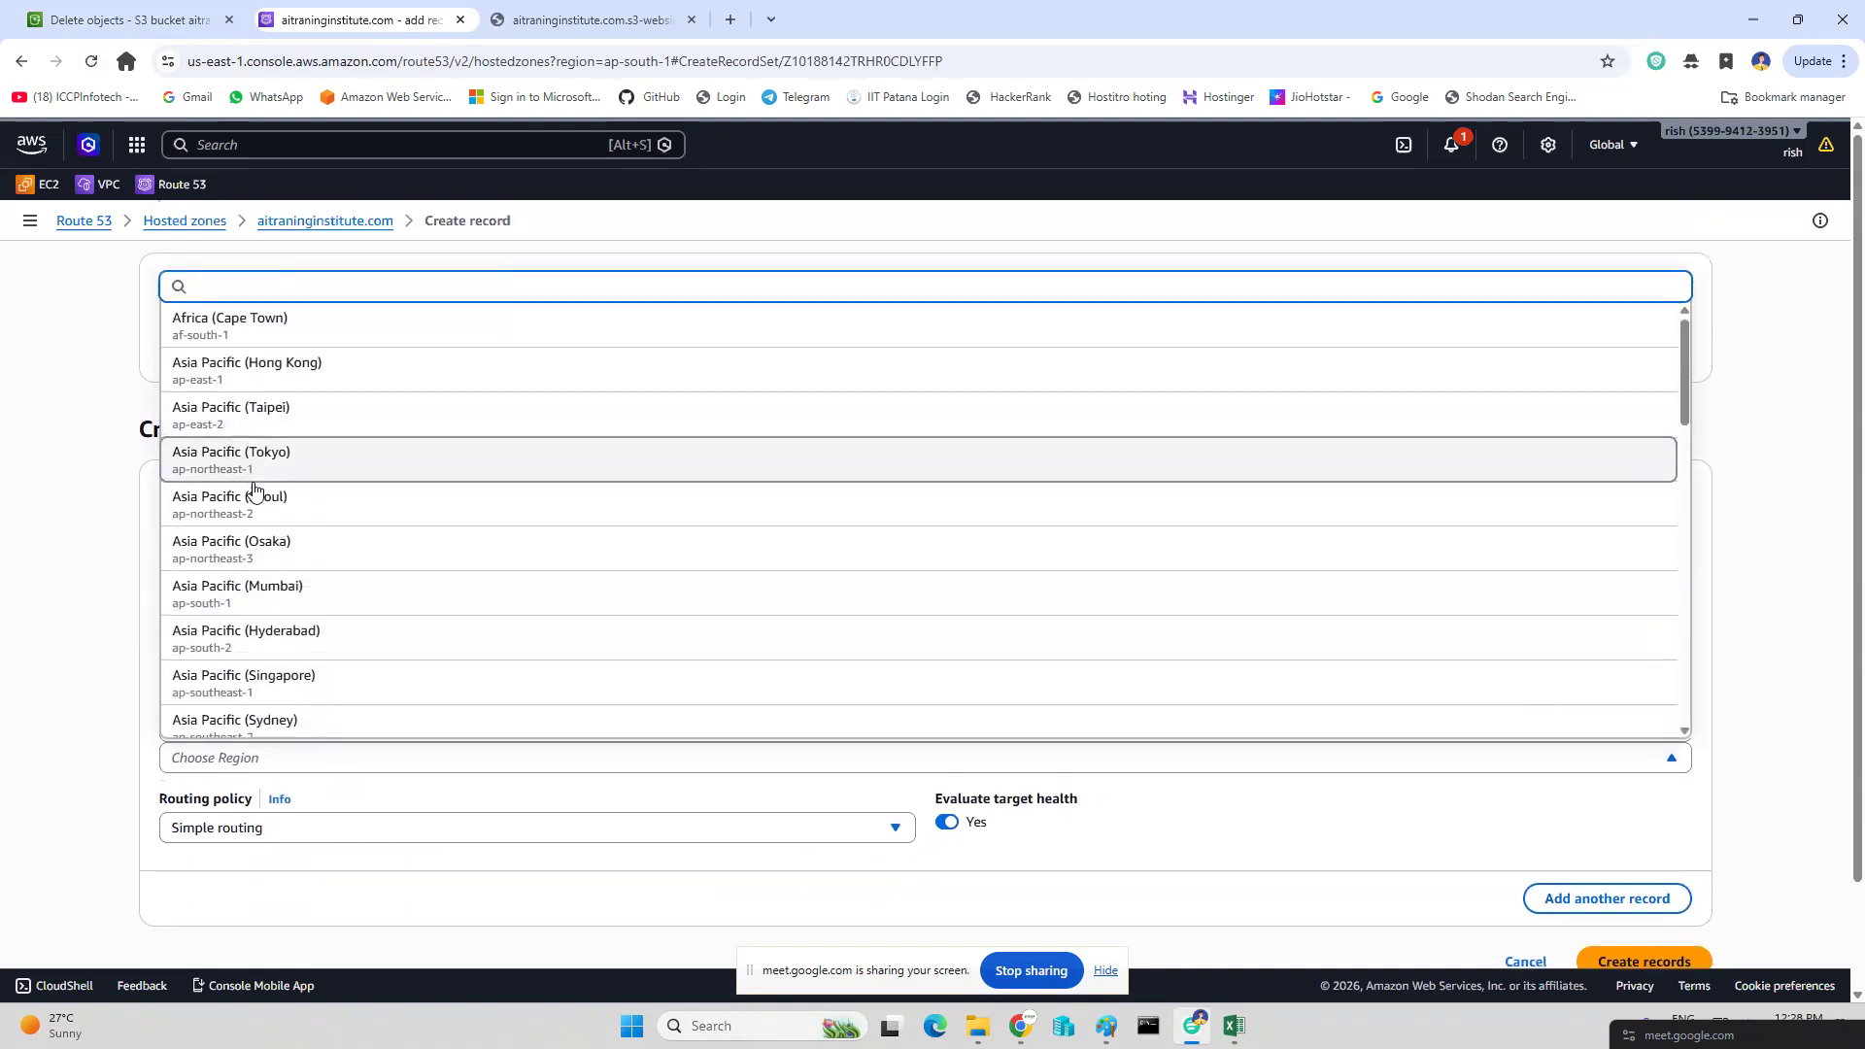
click(272, 590)
scroll(389, 685, down, 1)
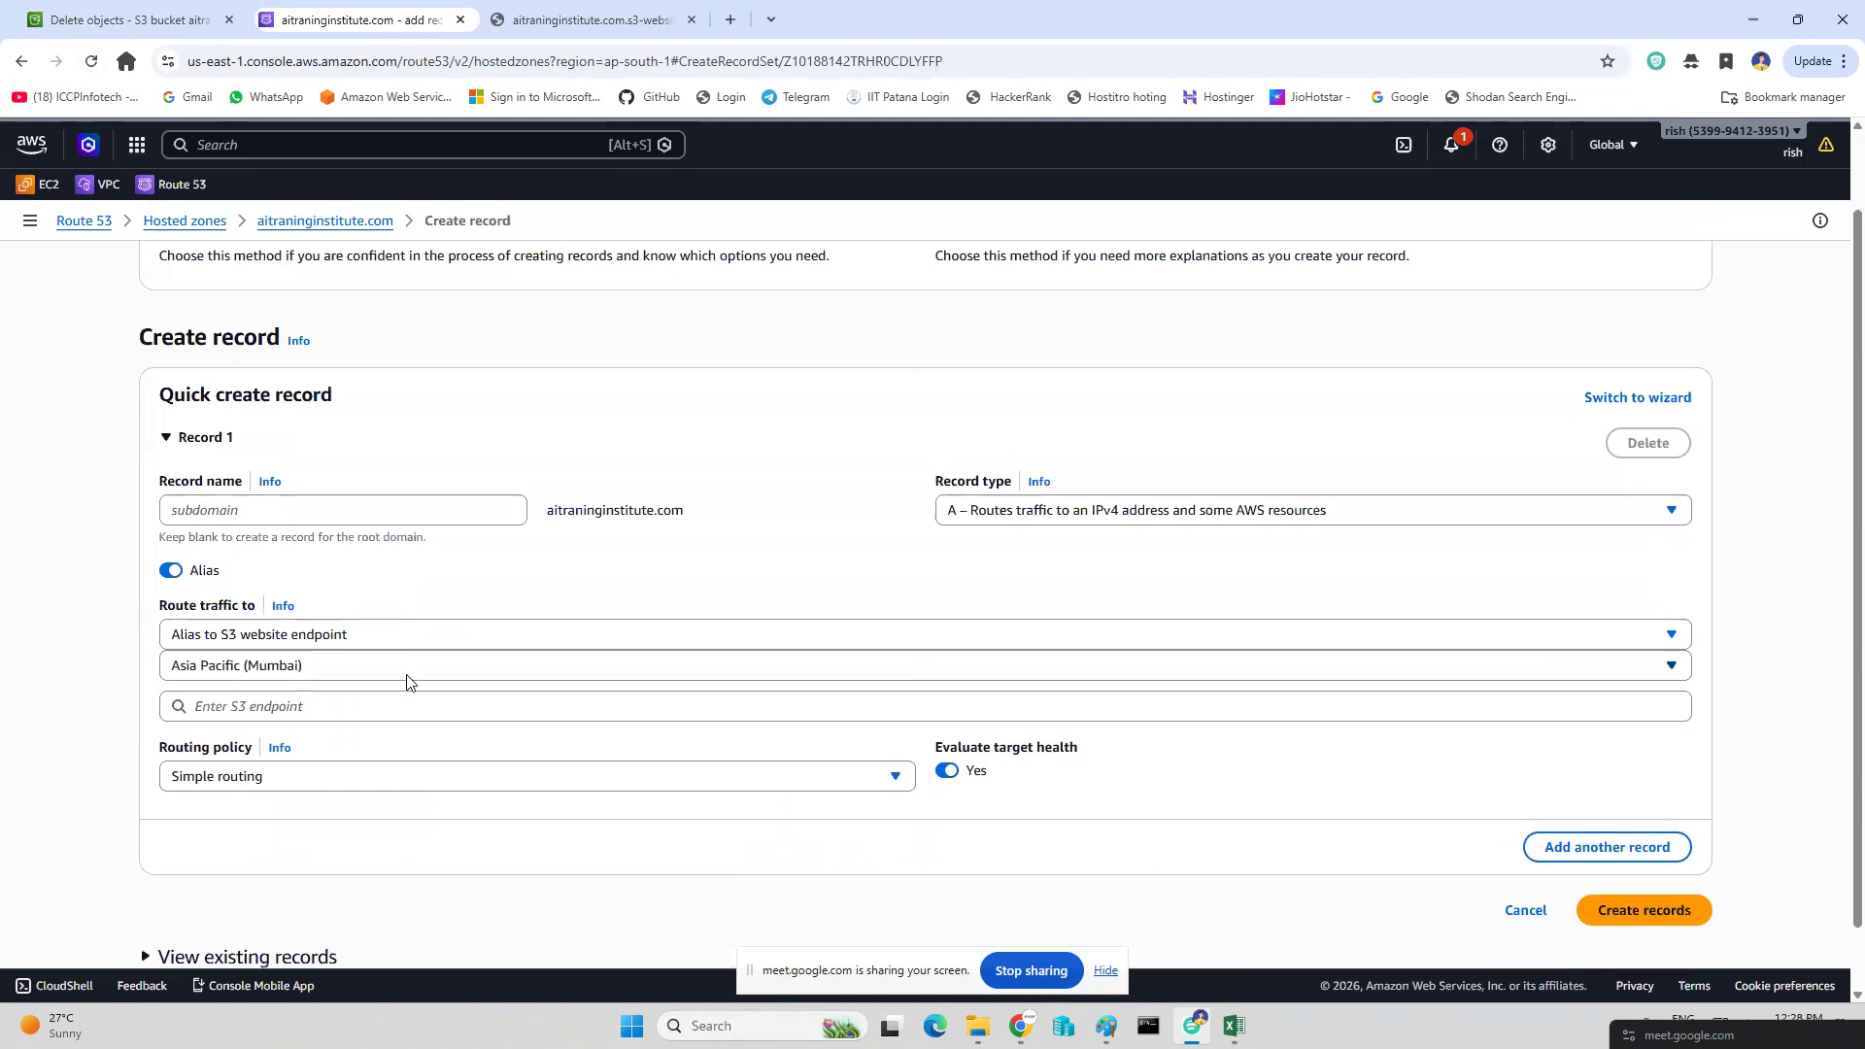
Choose s3-website.ap-south-1.amazonaws.com (aitraninginstitute.com) as the alias endpoint and create the record.
click(369, 712)
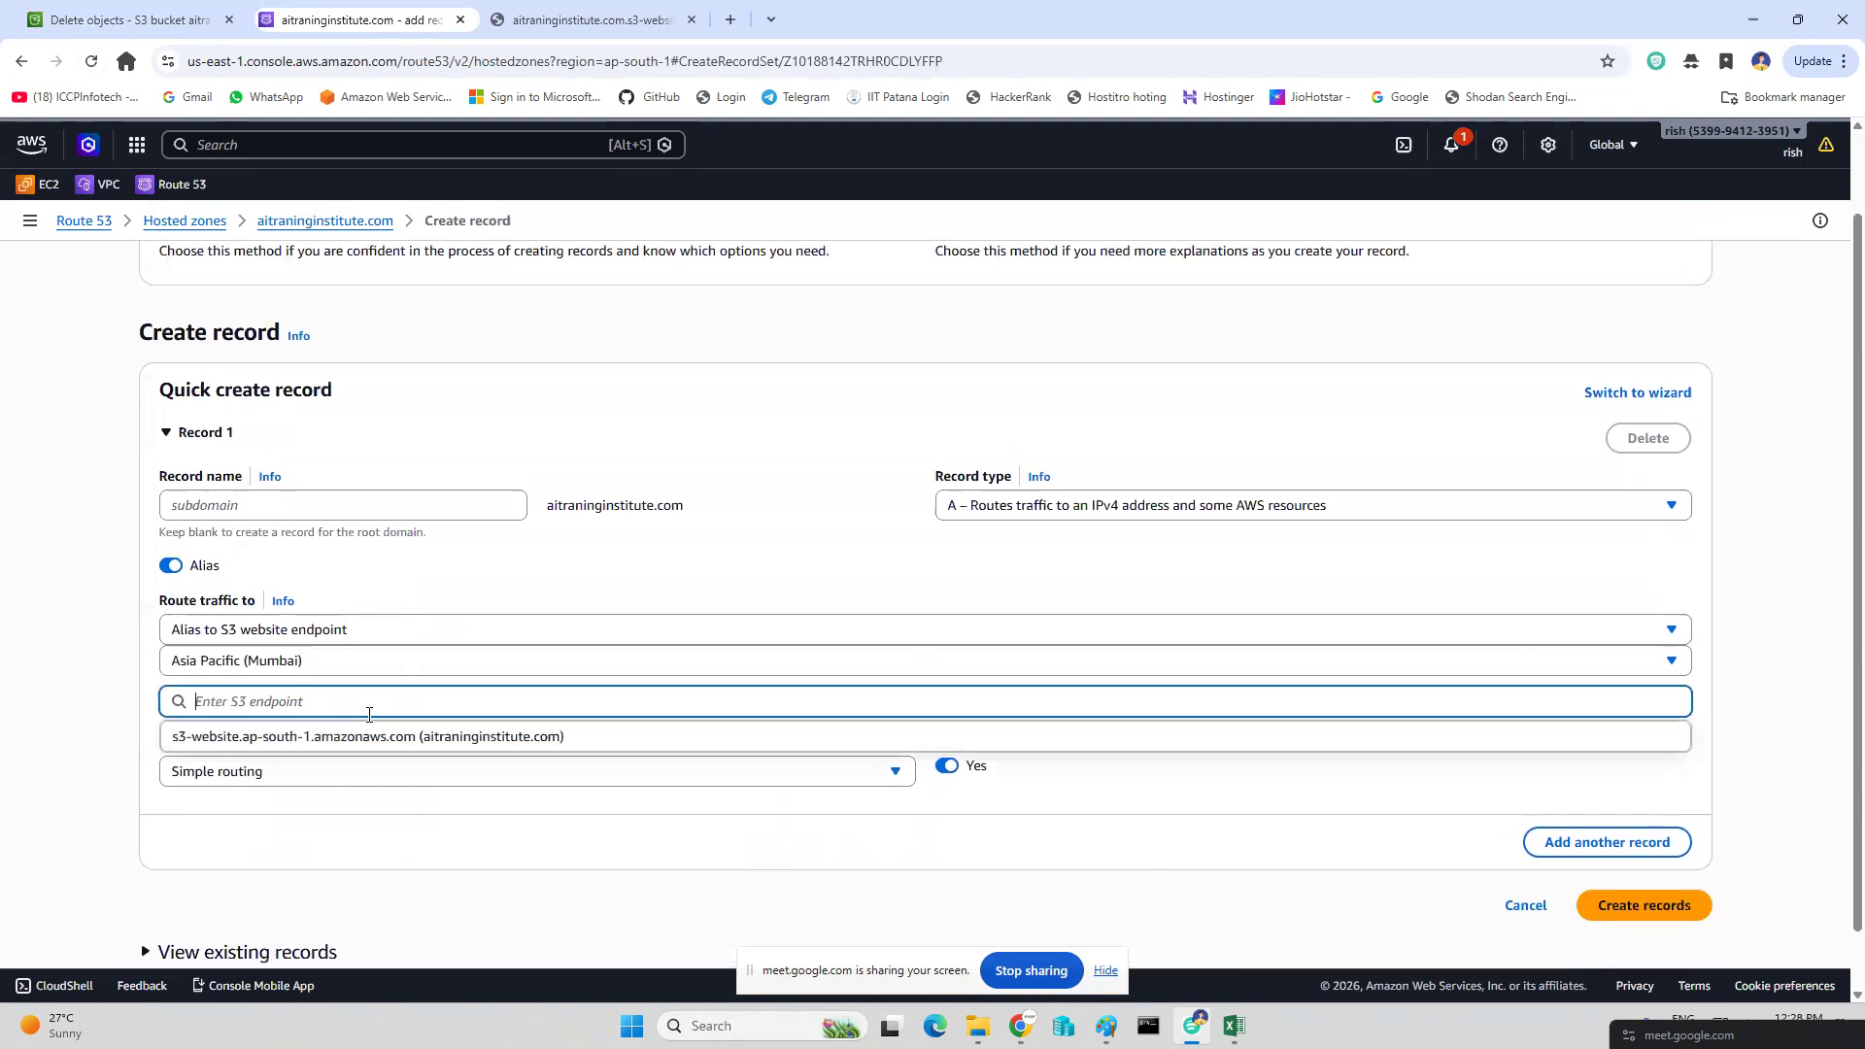
click(483, 736)
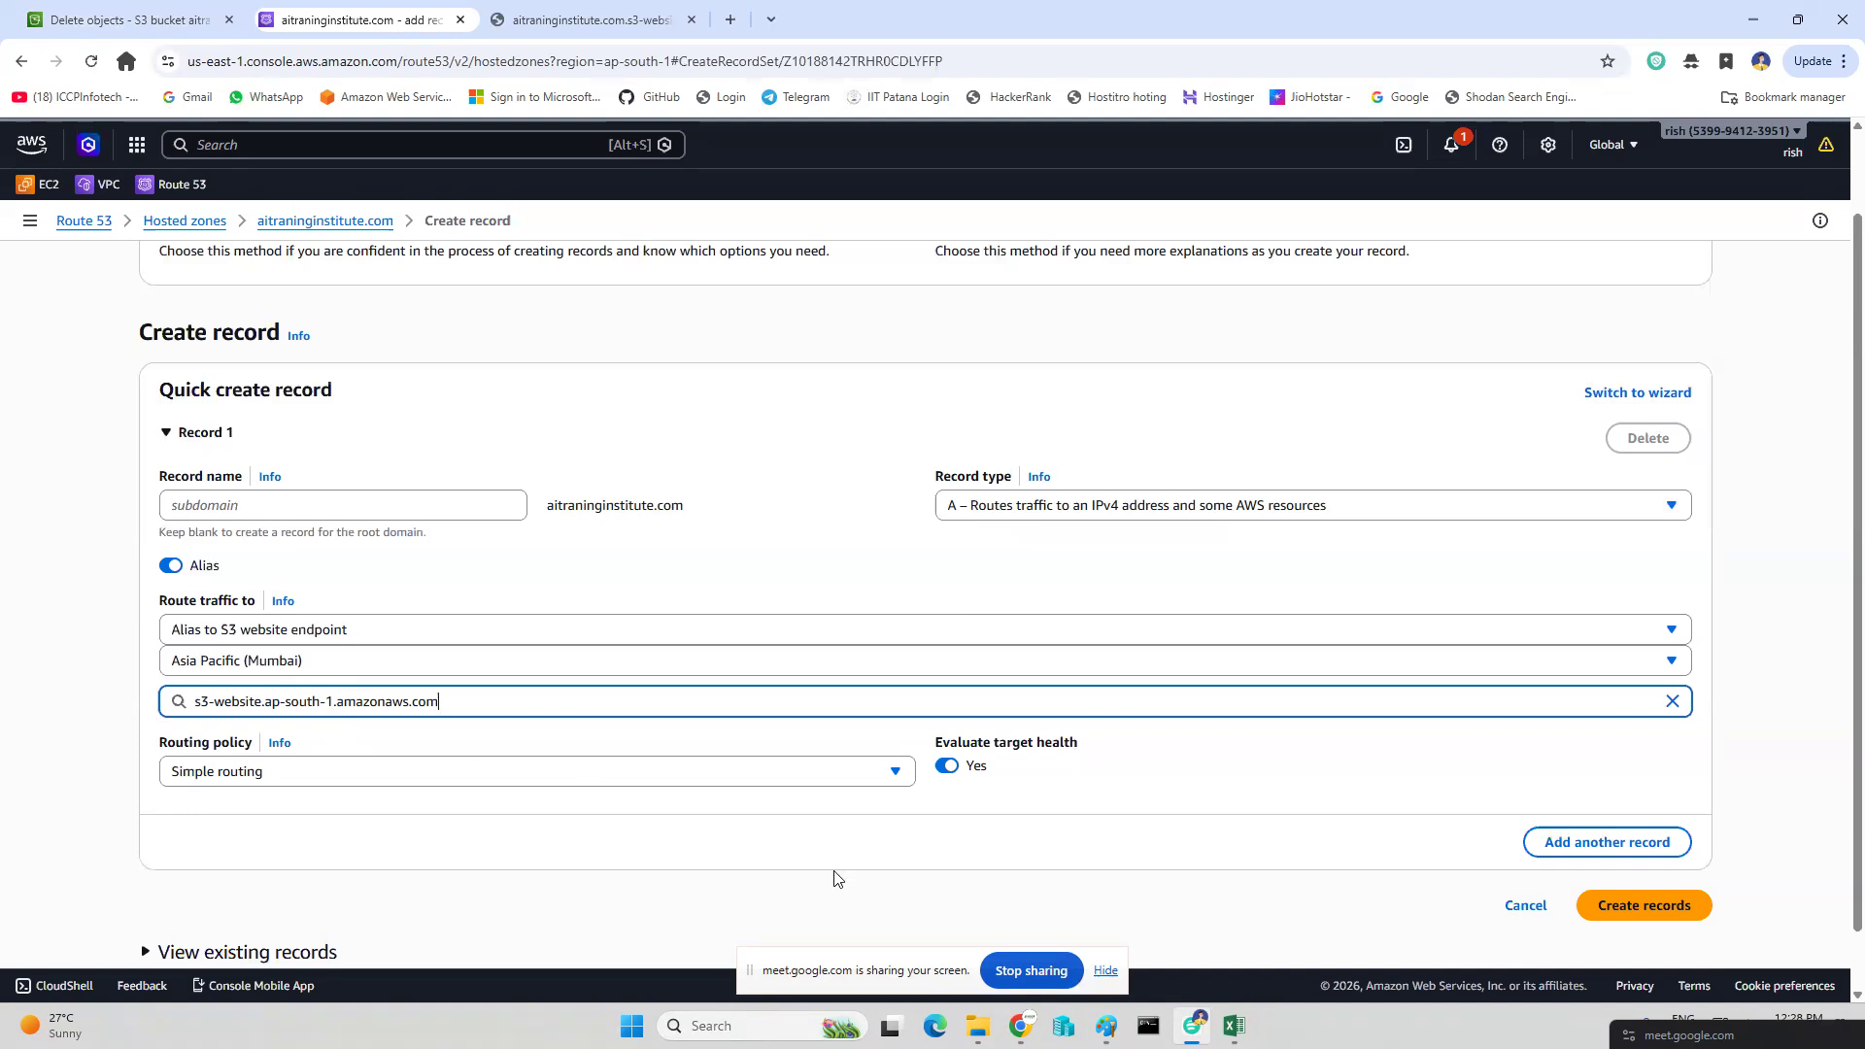
click(1687, 916)
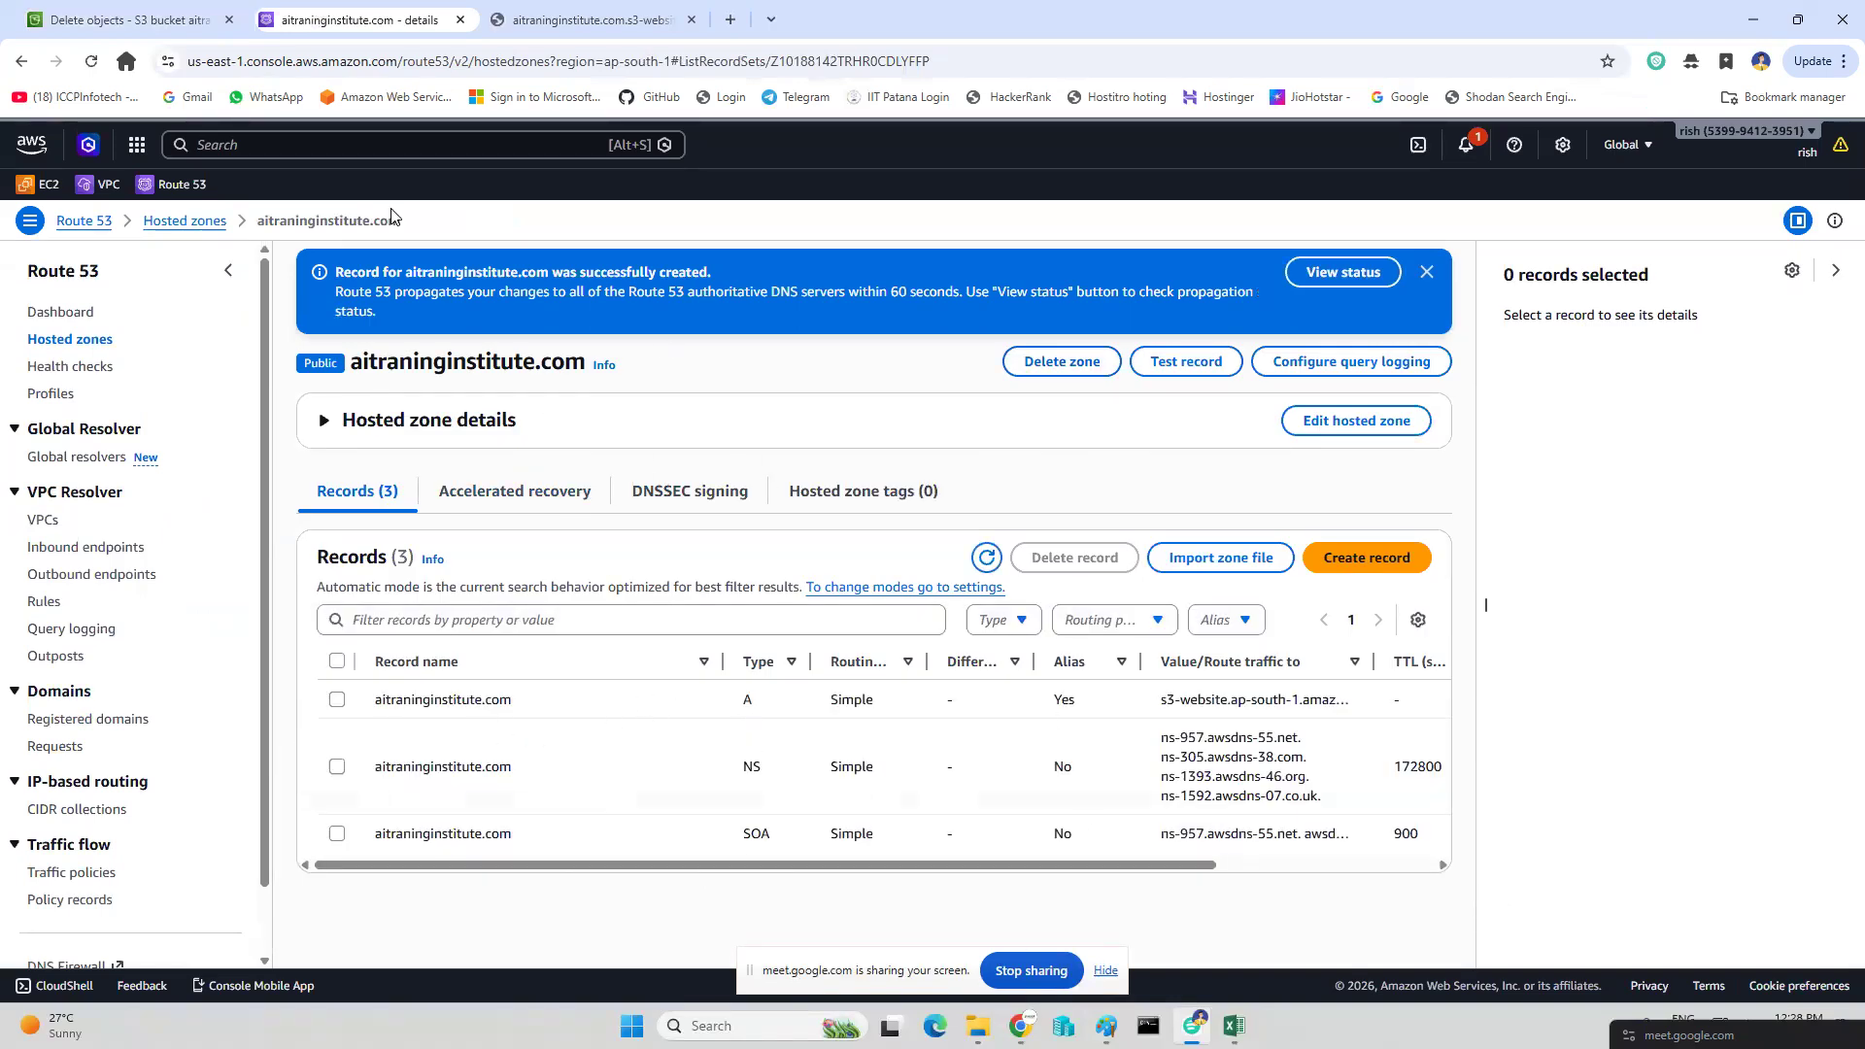
Return to the aitraninginstitute.com bucket in S3 and start adding files to a new upload.
click(576, 19)
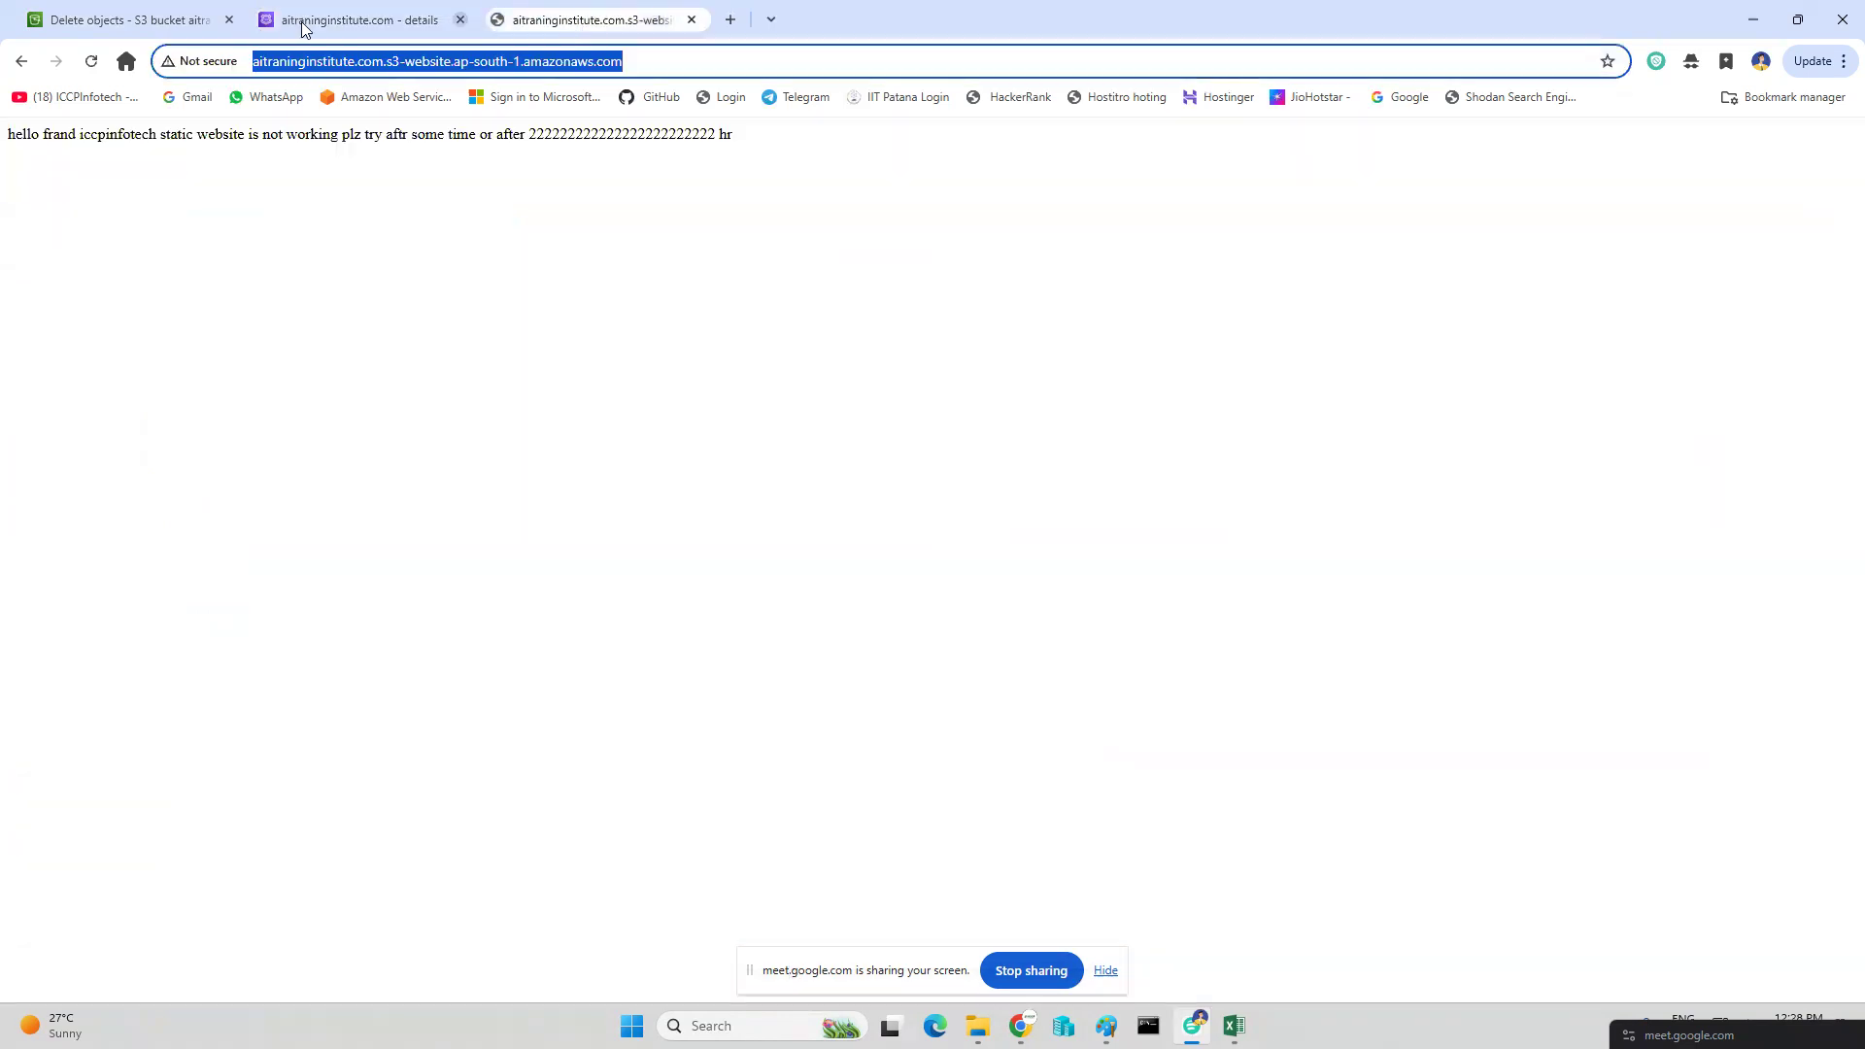
click(127, 24)
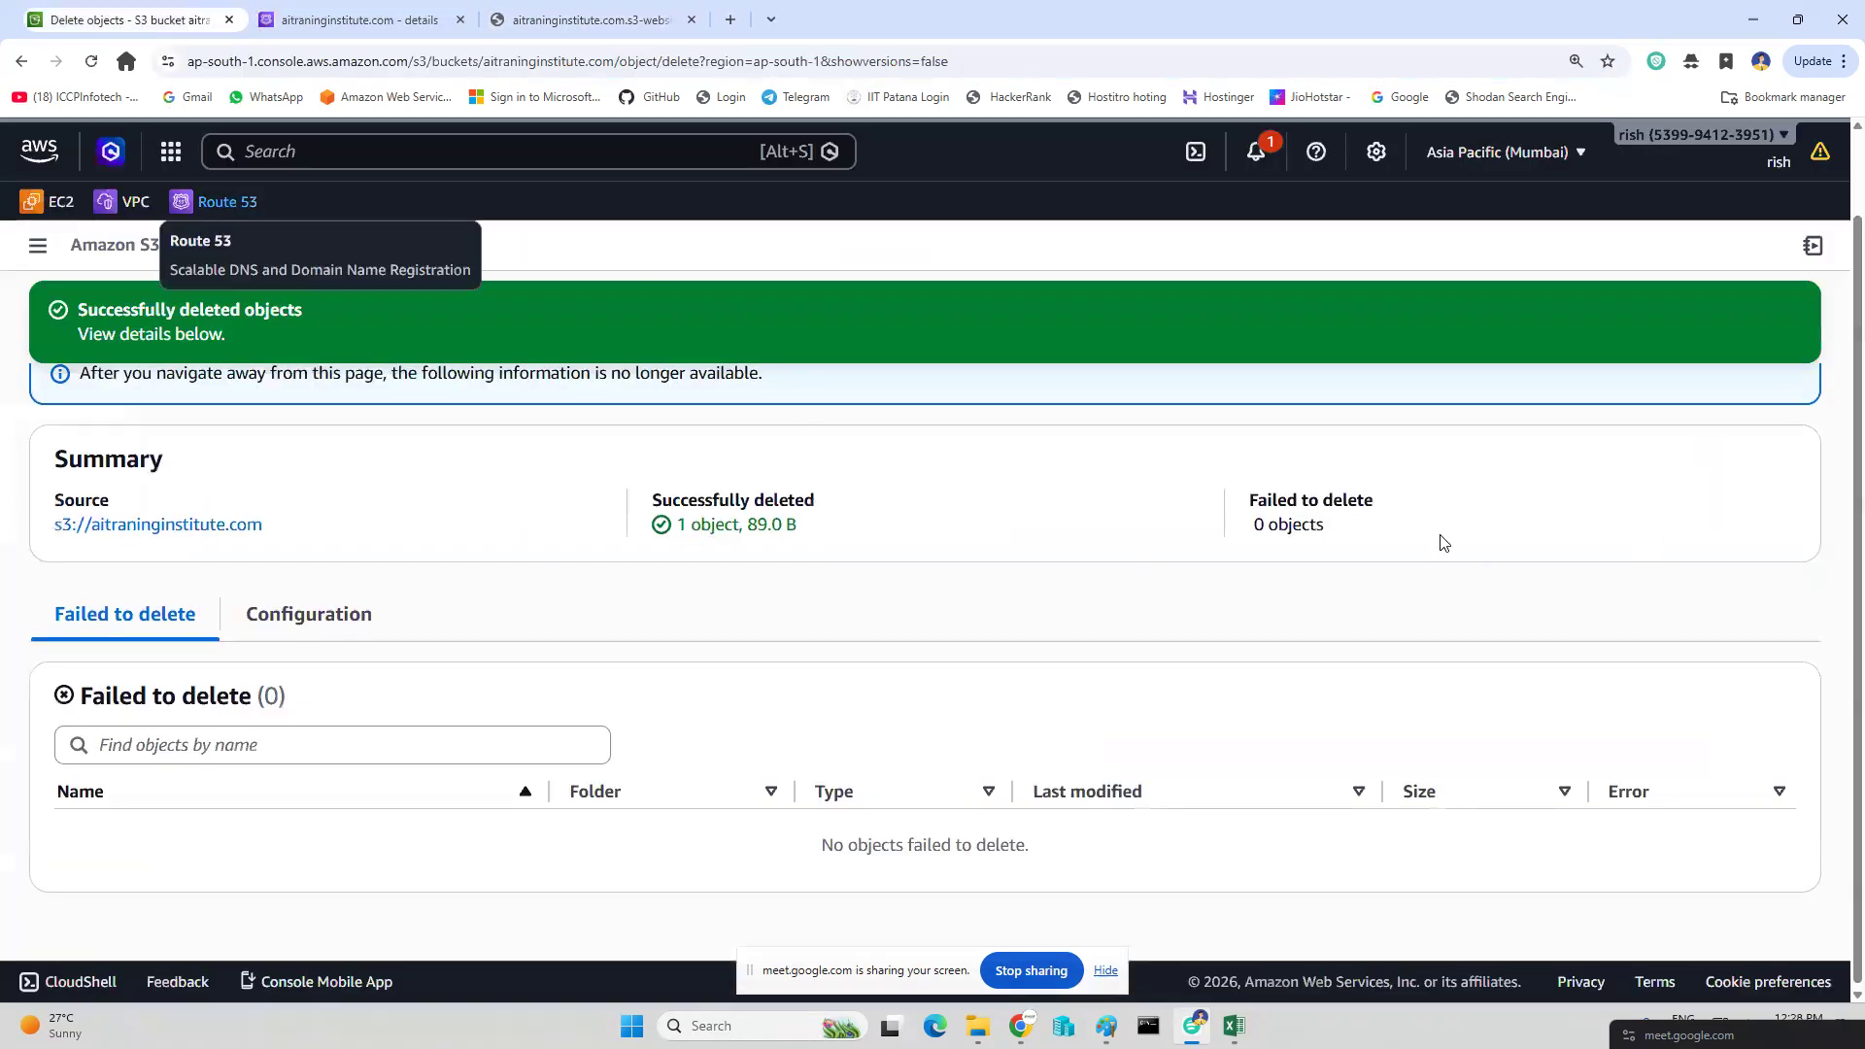
scroll(1443, 542, up, 1)
click(1755, 402)
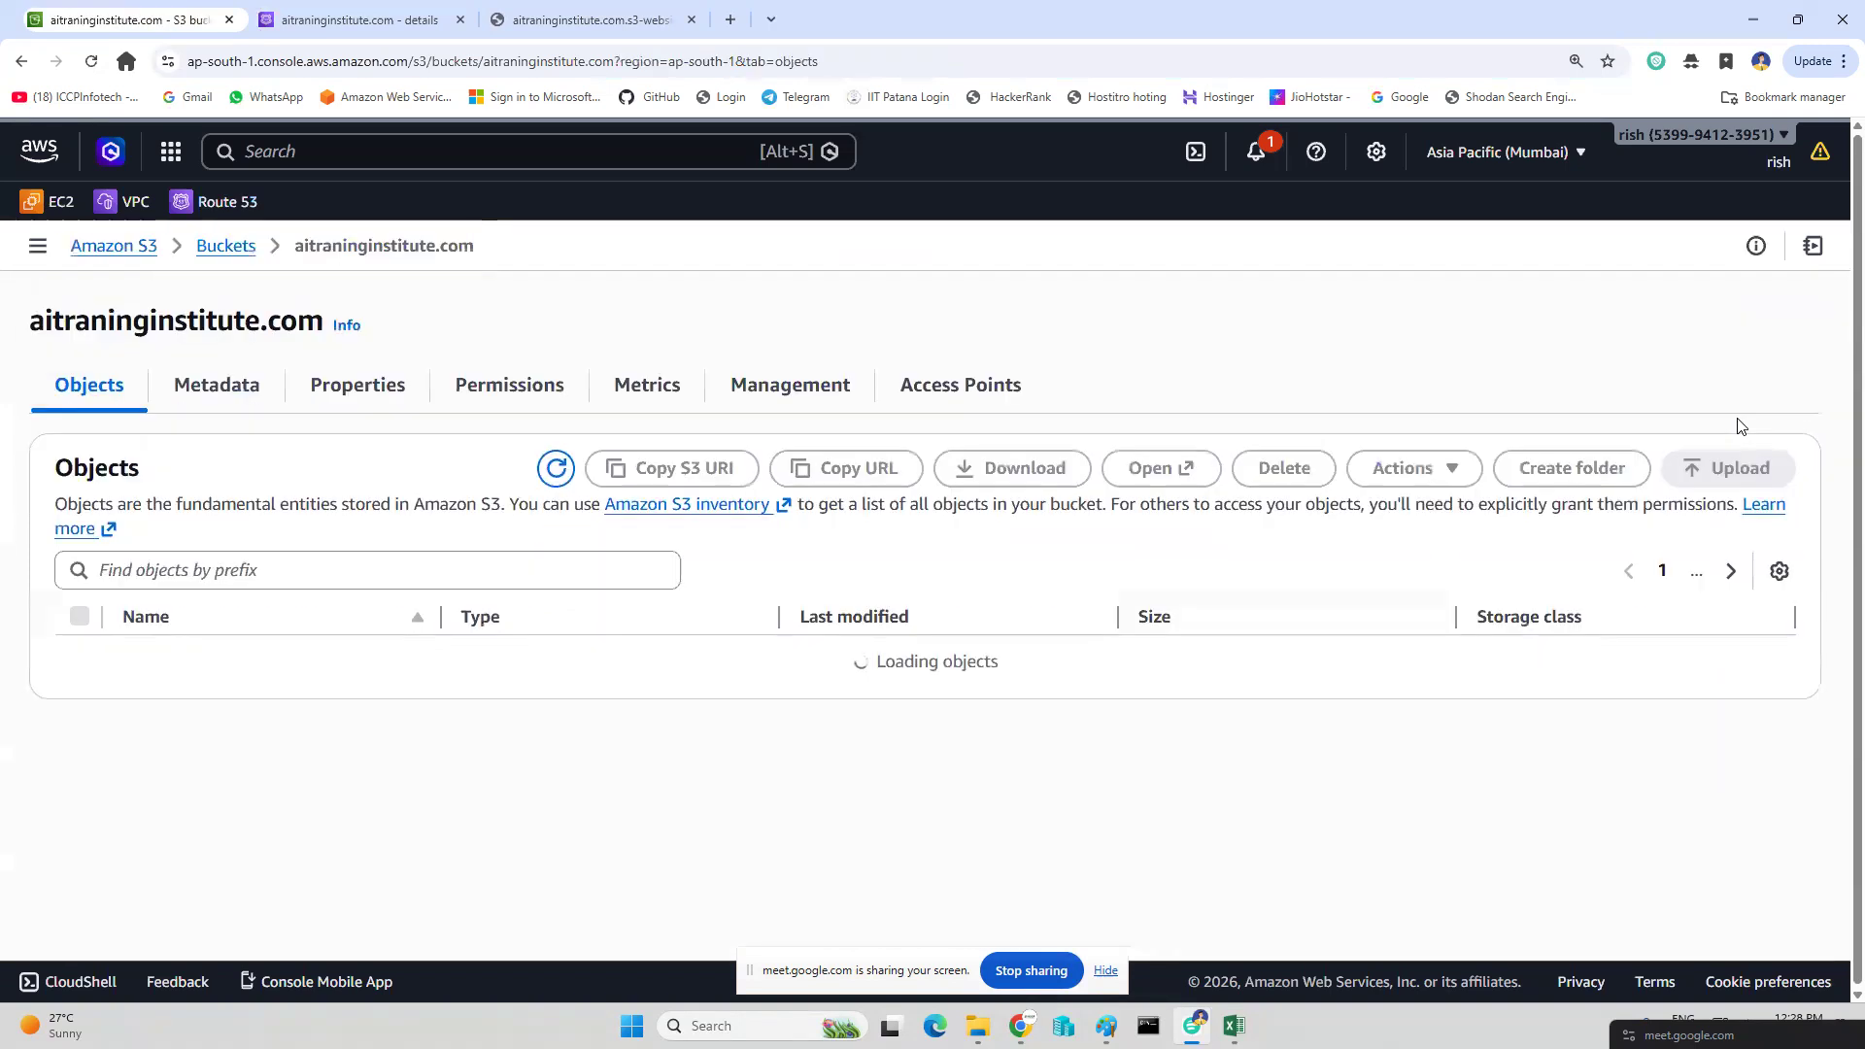
click(1737, 471)
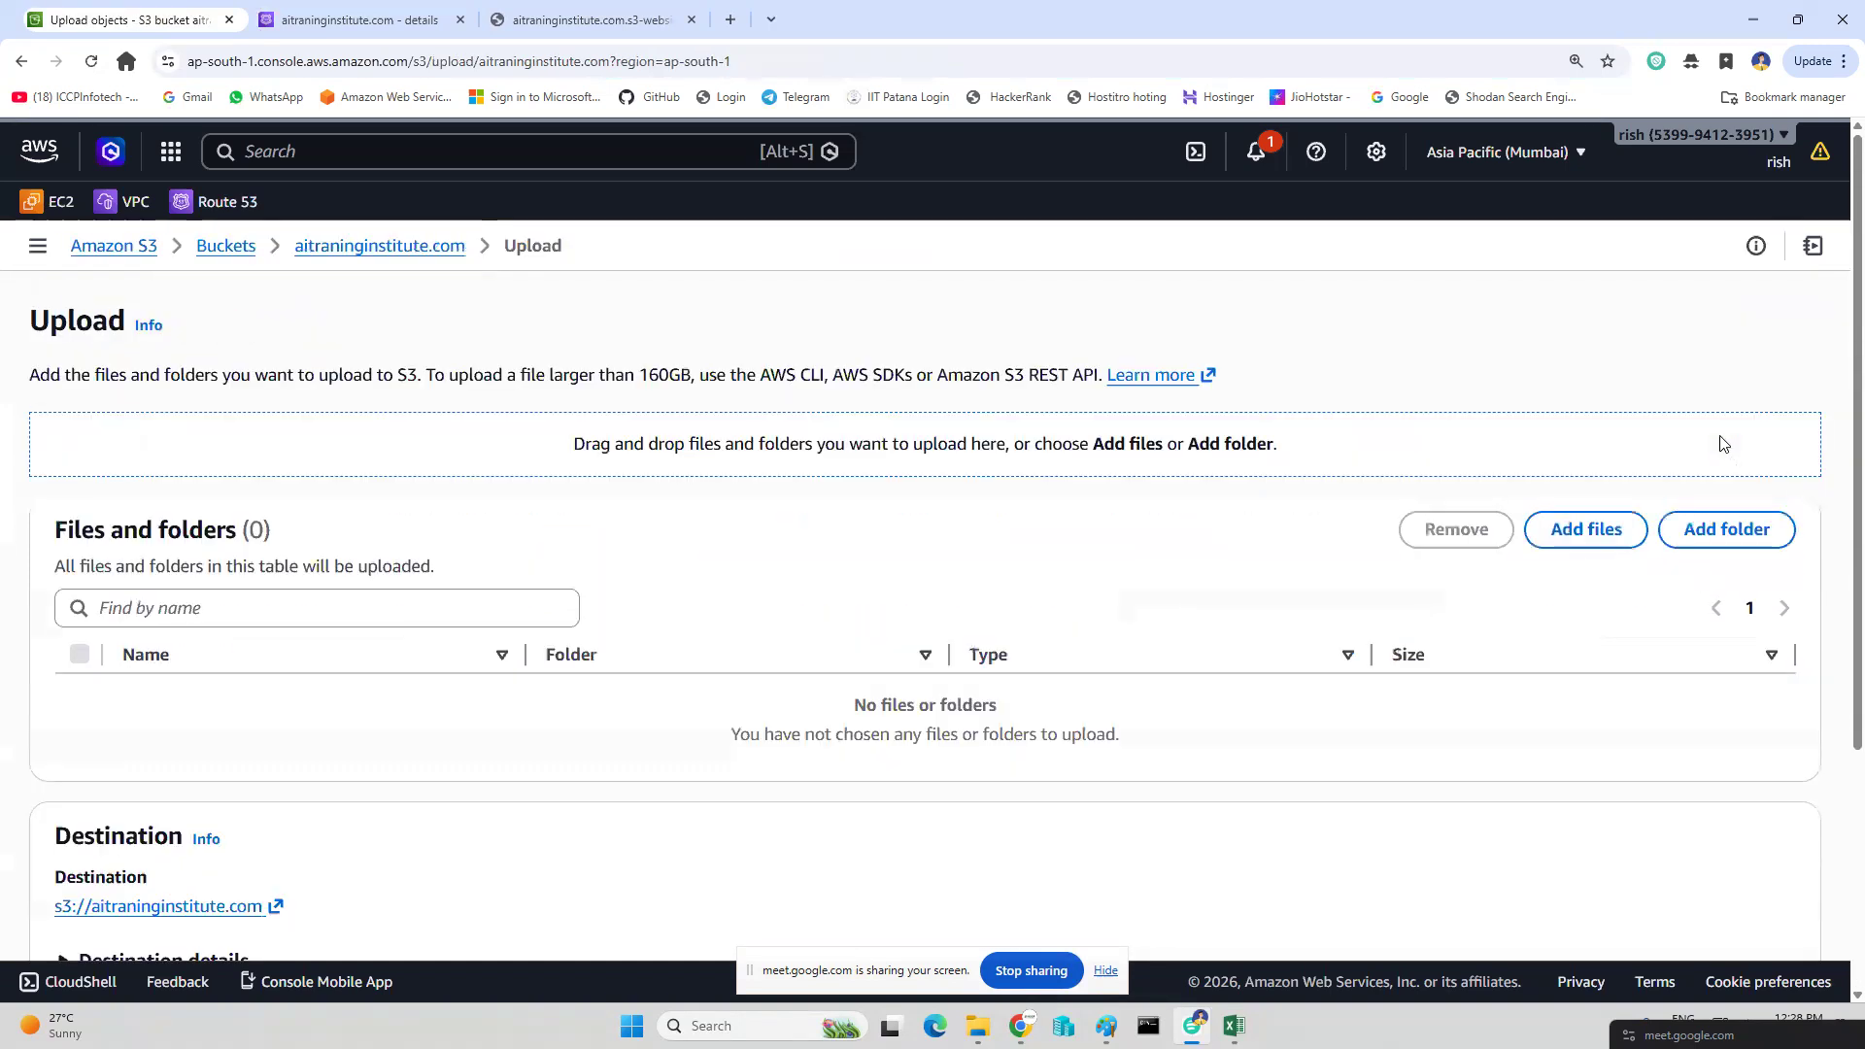
click(1572, 544)
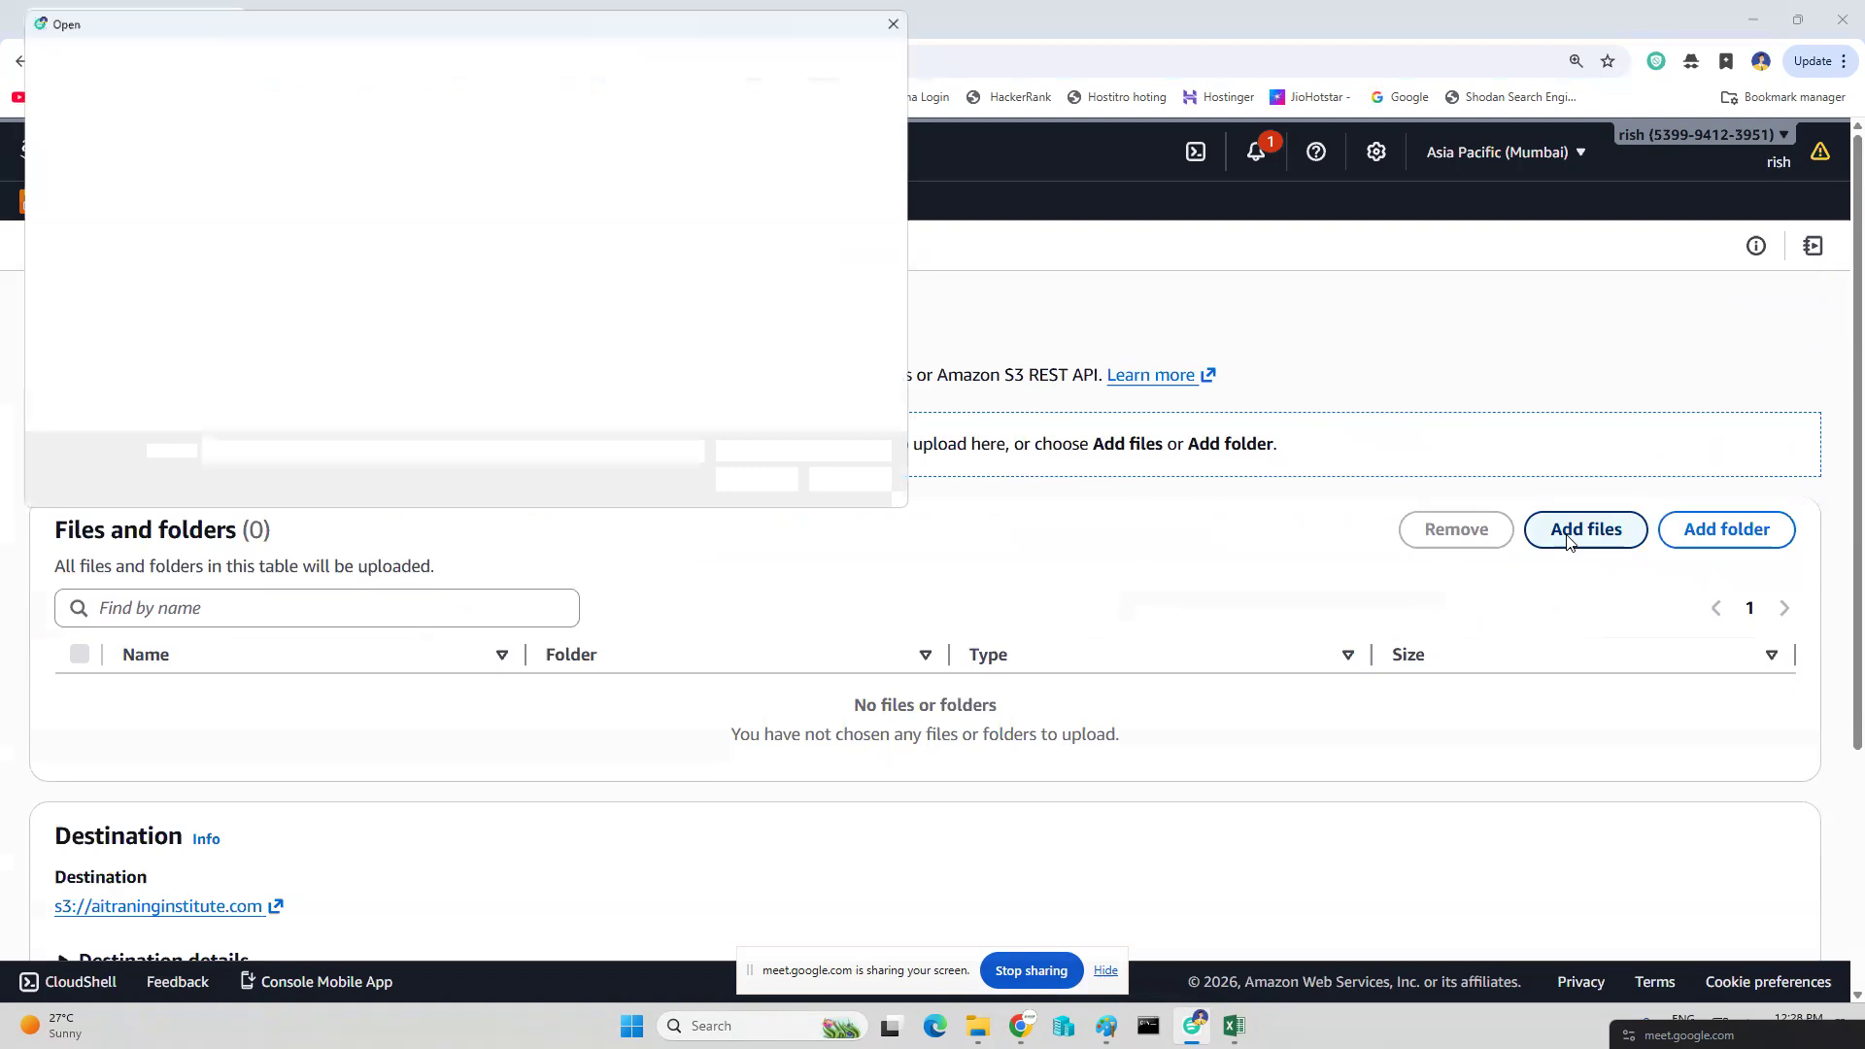
scroll(87, 386, down, 1)
scroll(87, 385, down, 2)
click(98, 356)
scroll(272, 335, down, 2)
scroll(250, 367, down, 2)
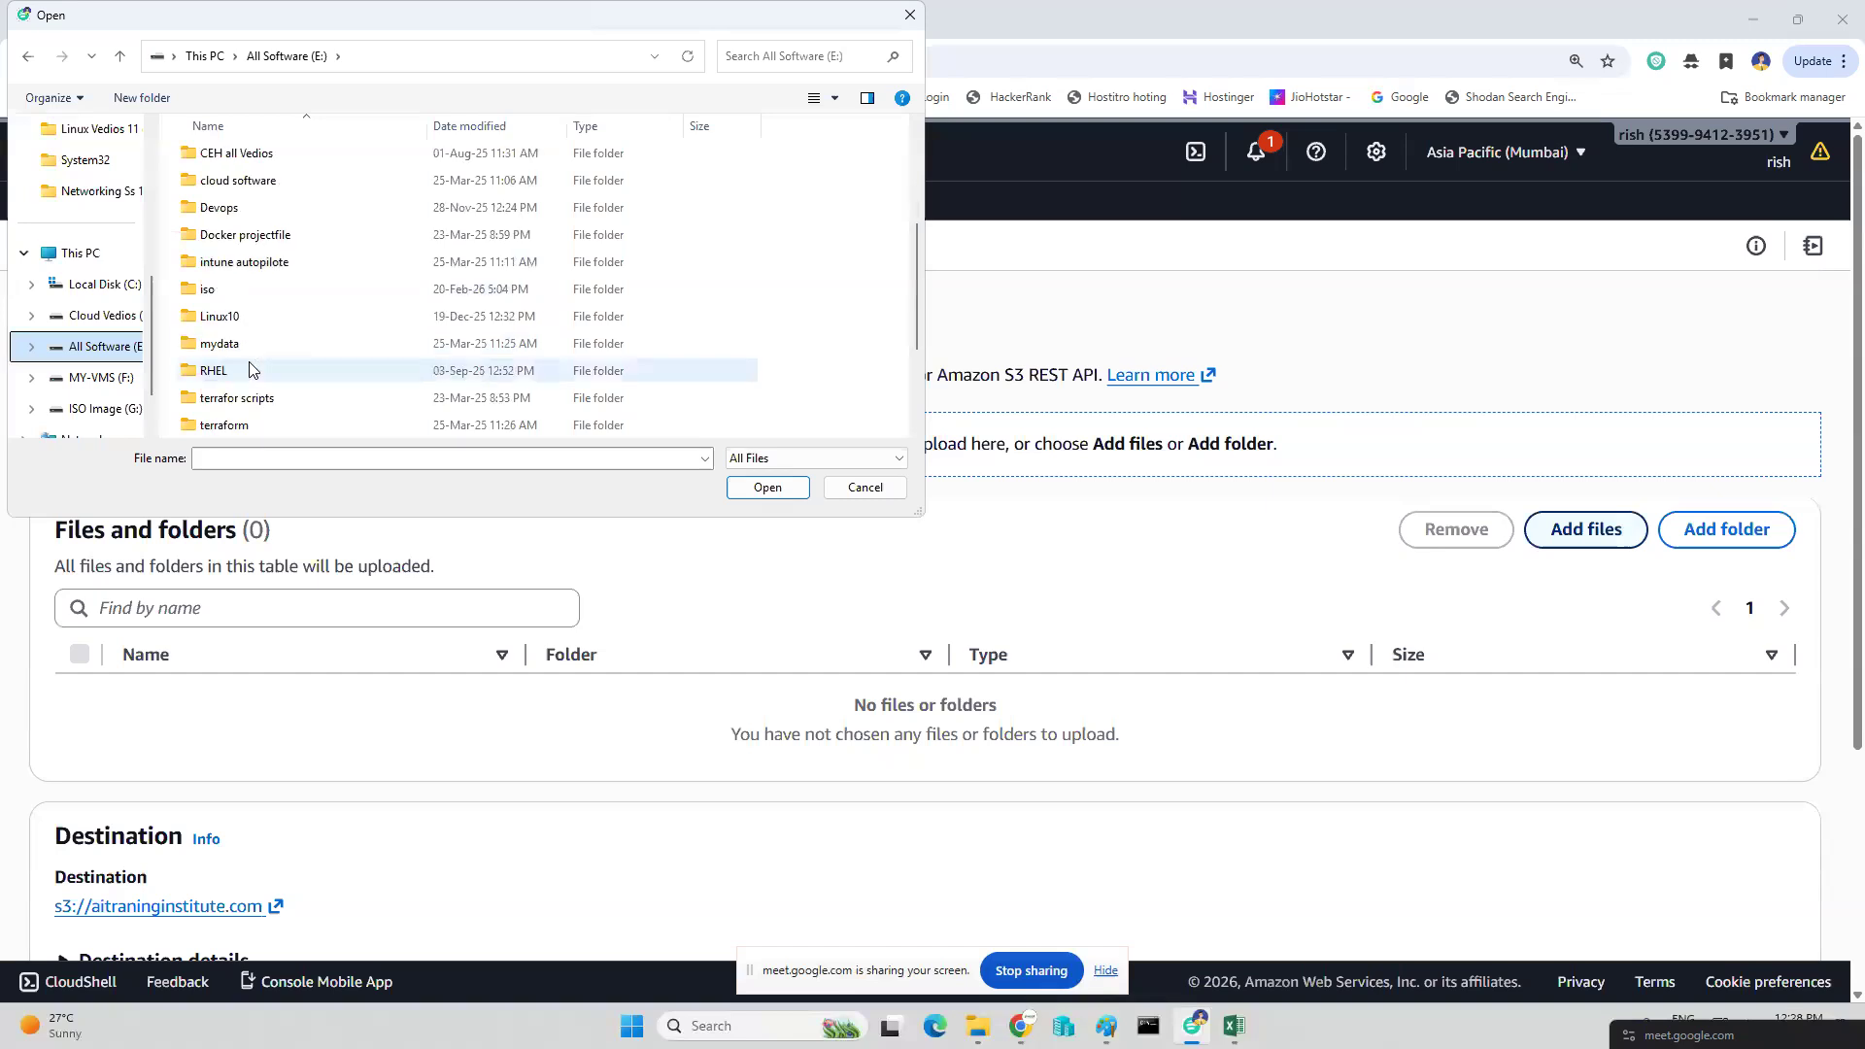
scroll(251, 369, up, 2)
scroll(251, 370, up, 2)
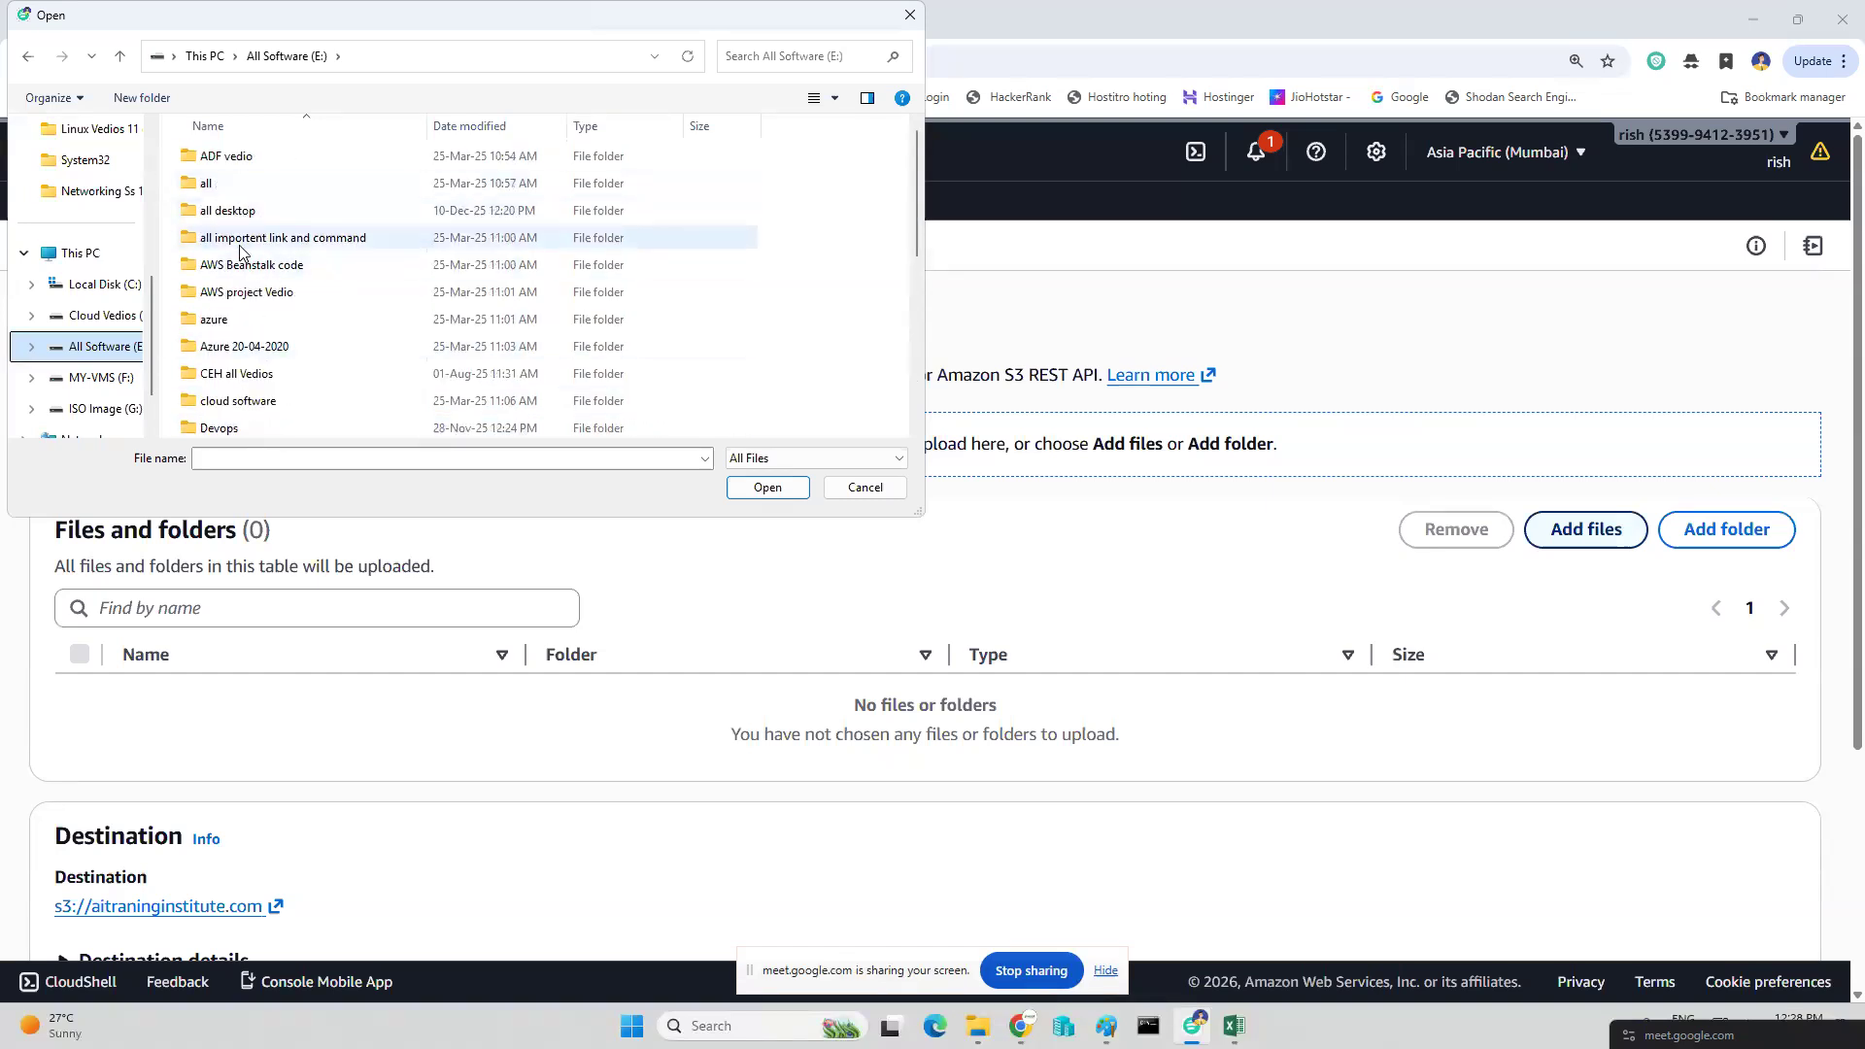
scroll(243, 360, down, 1)
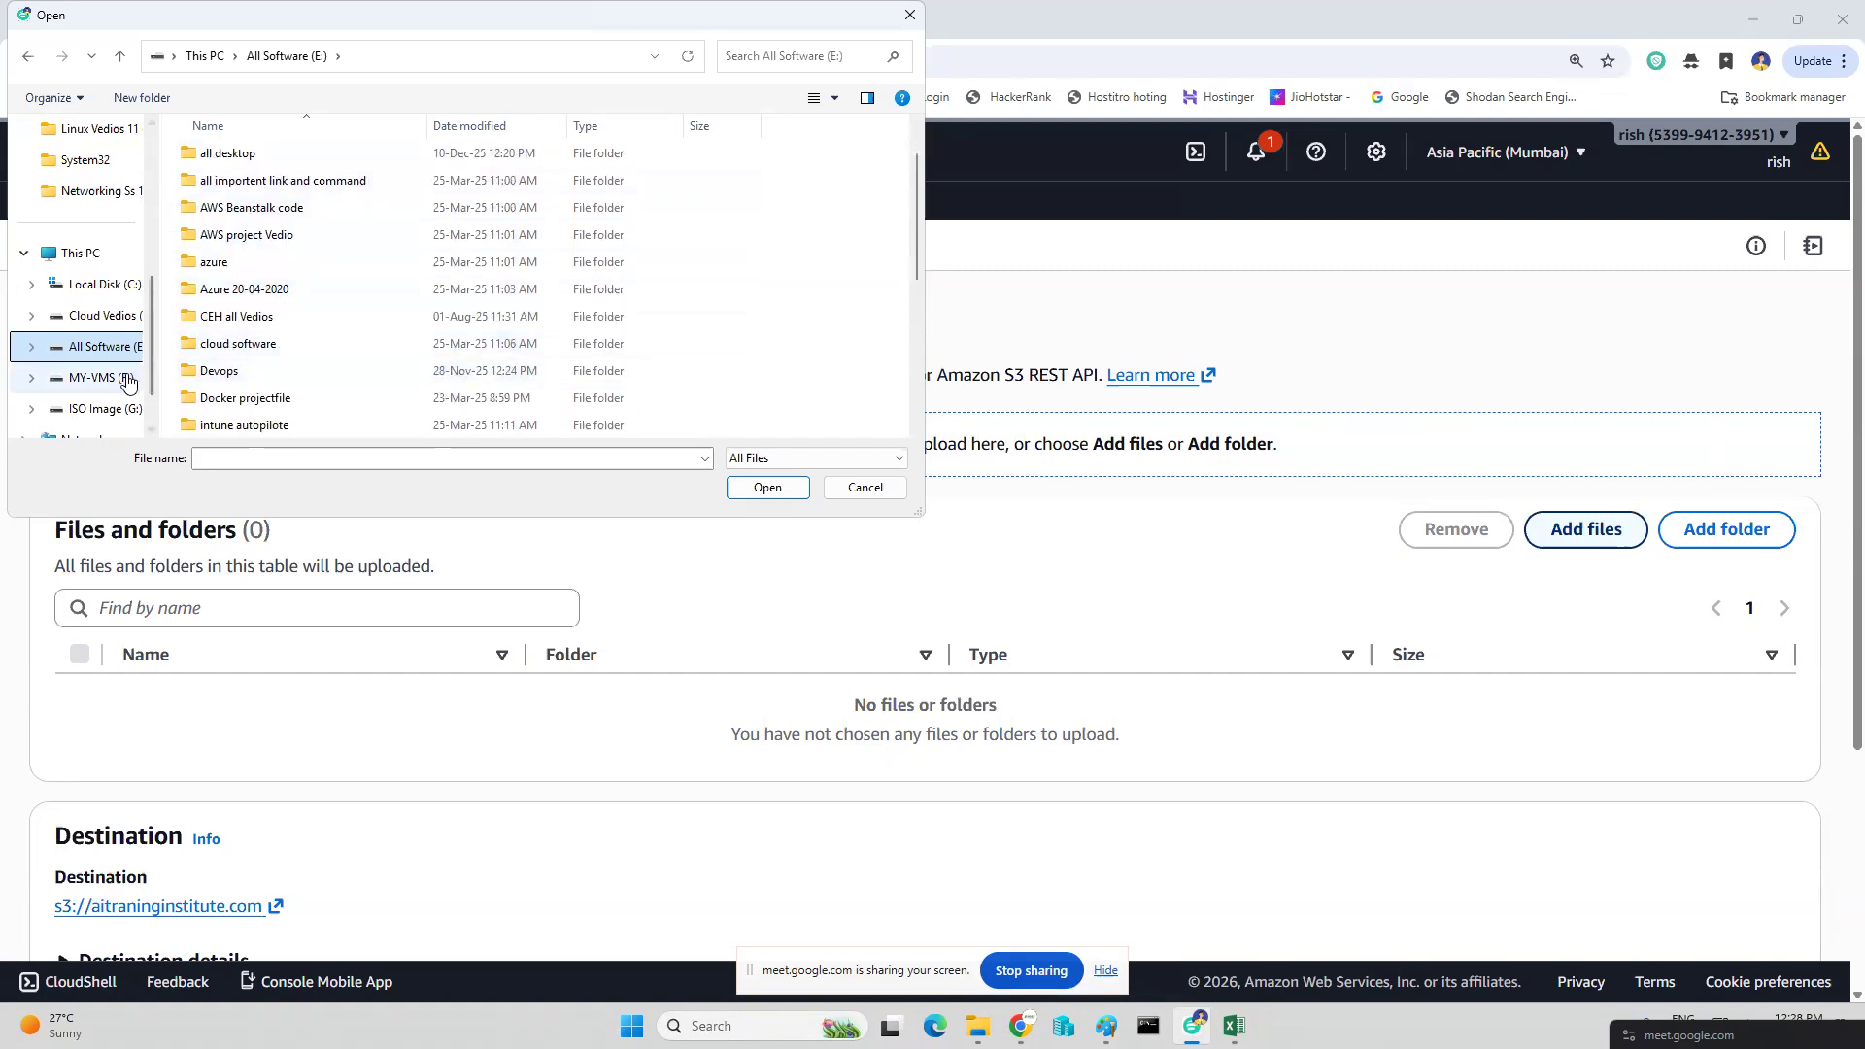
Add the about, blog, class, index and india files from my website\oxer-html on the Cloud Vedios (D:) drive to the upload.
click(102, 316)
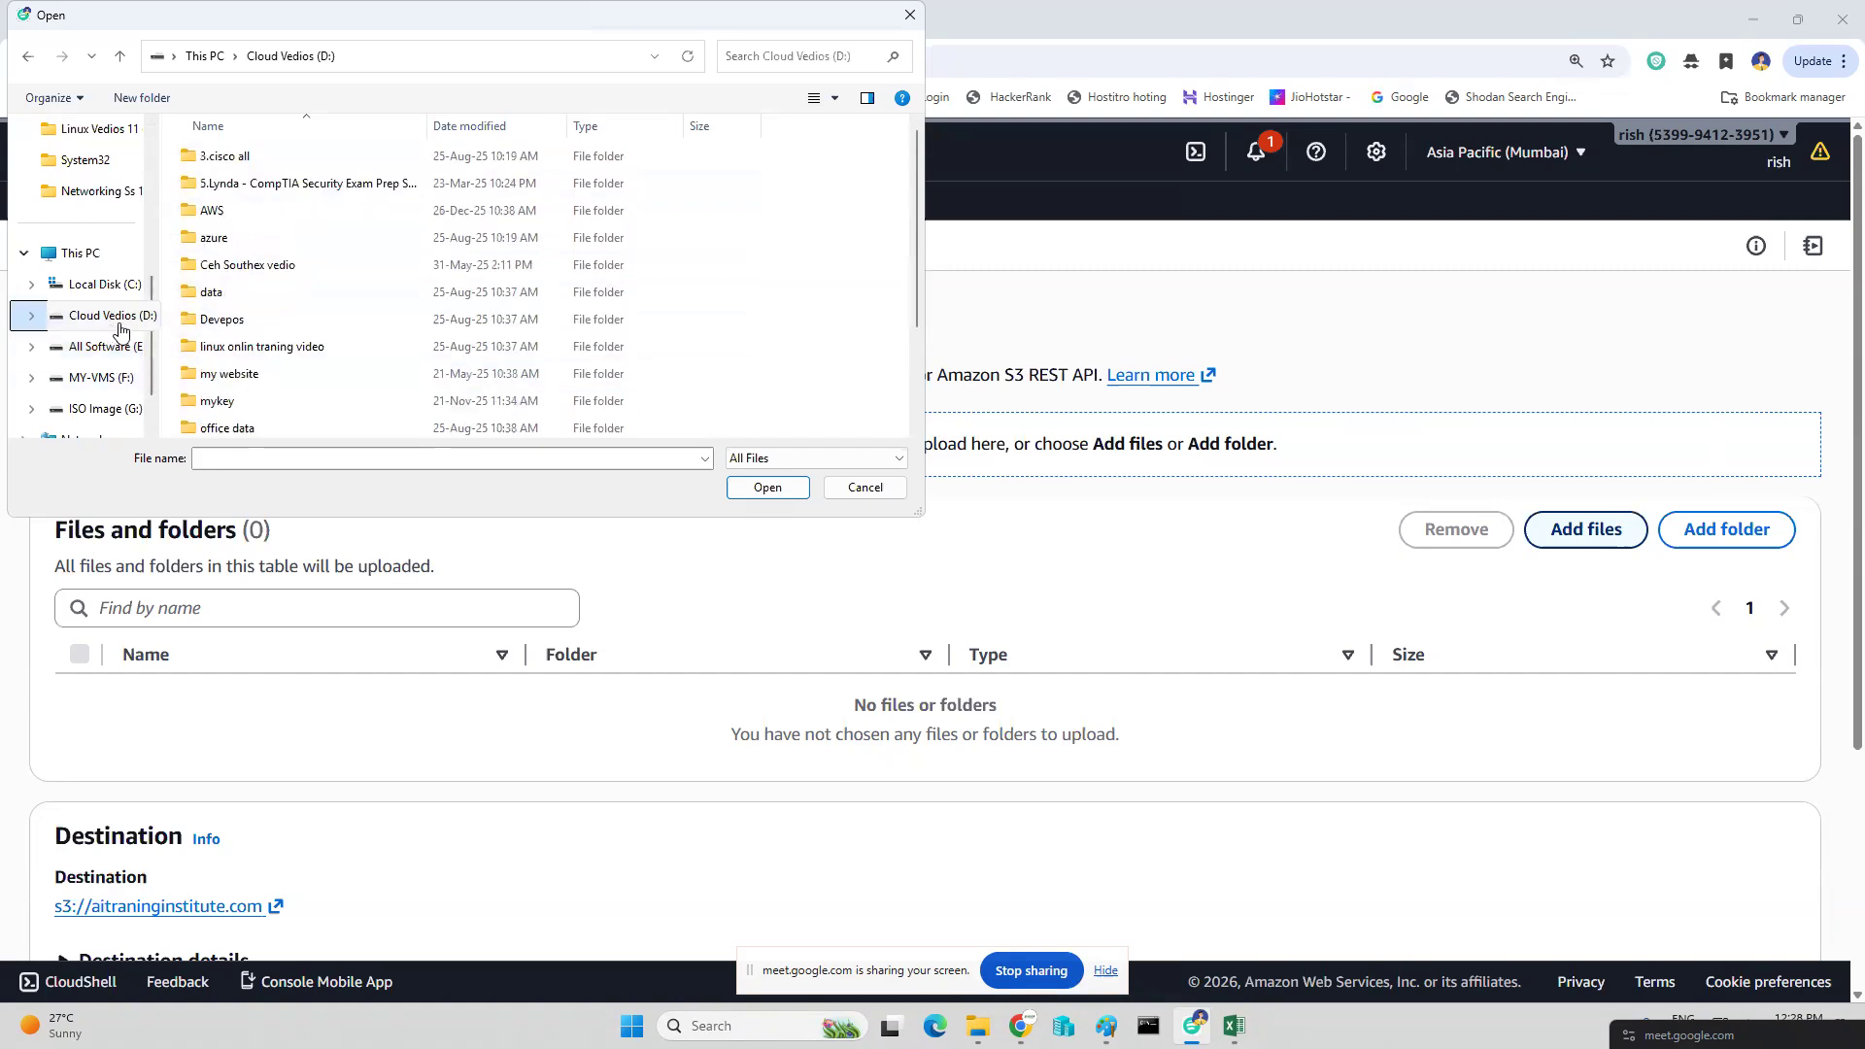
double_click(236, 377)
double_click(216, 184)
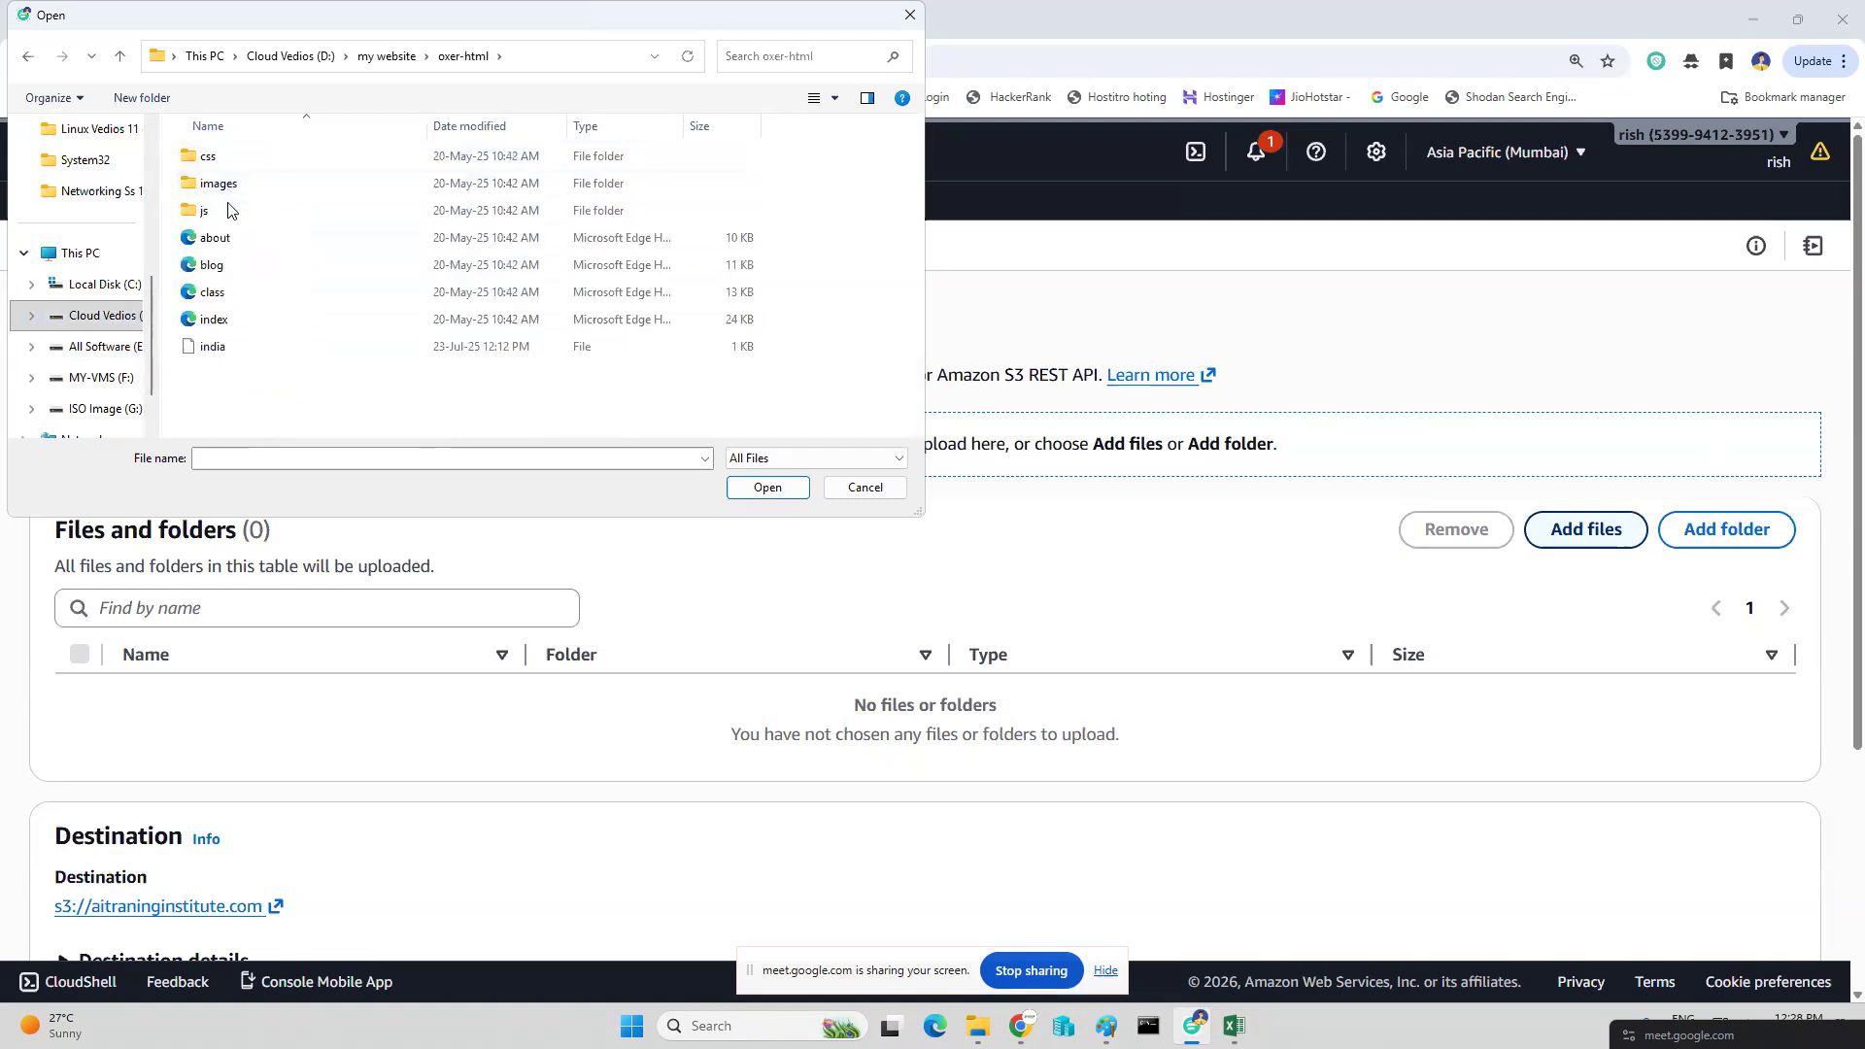
drag(269, 412, 374, 147)
click(767, 488)
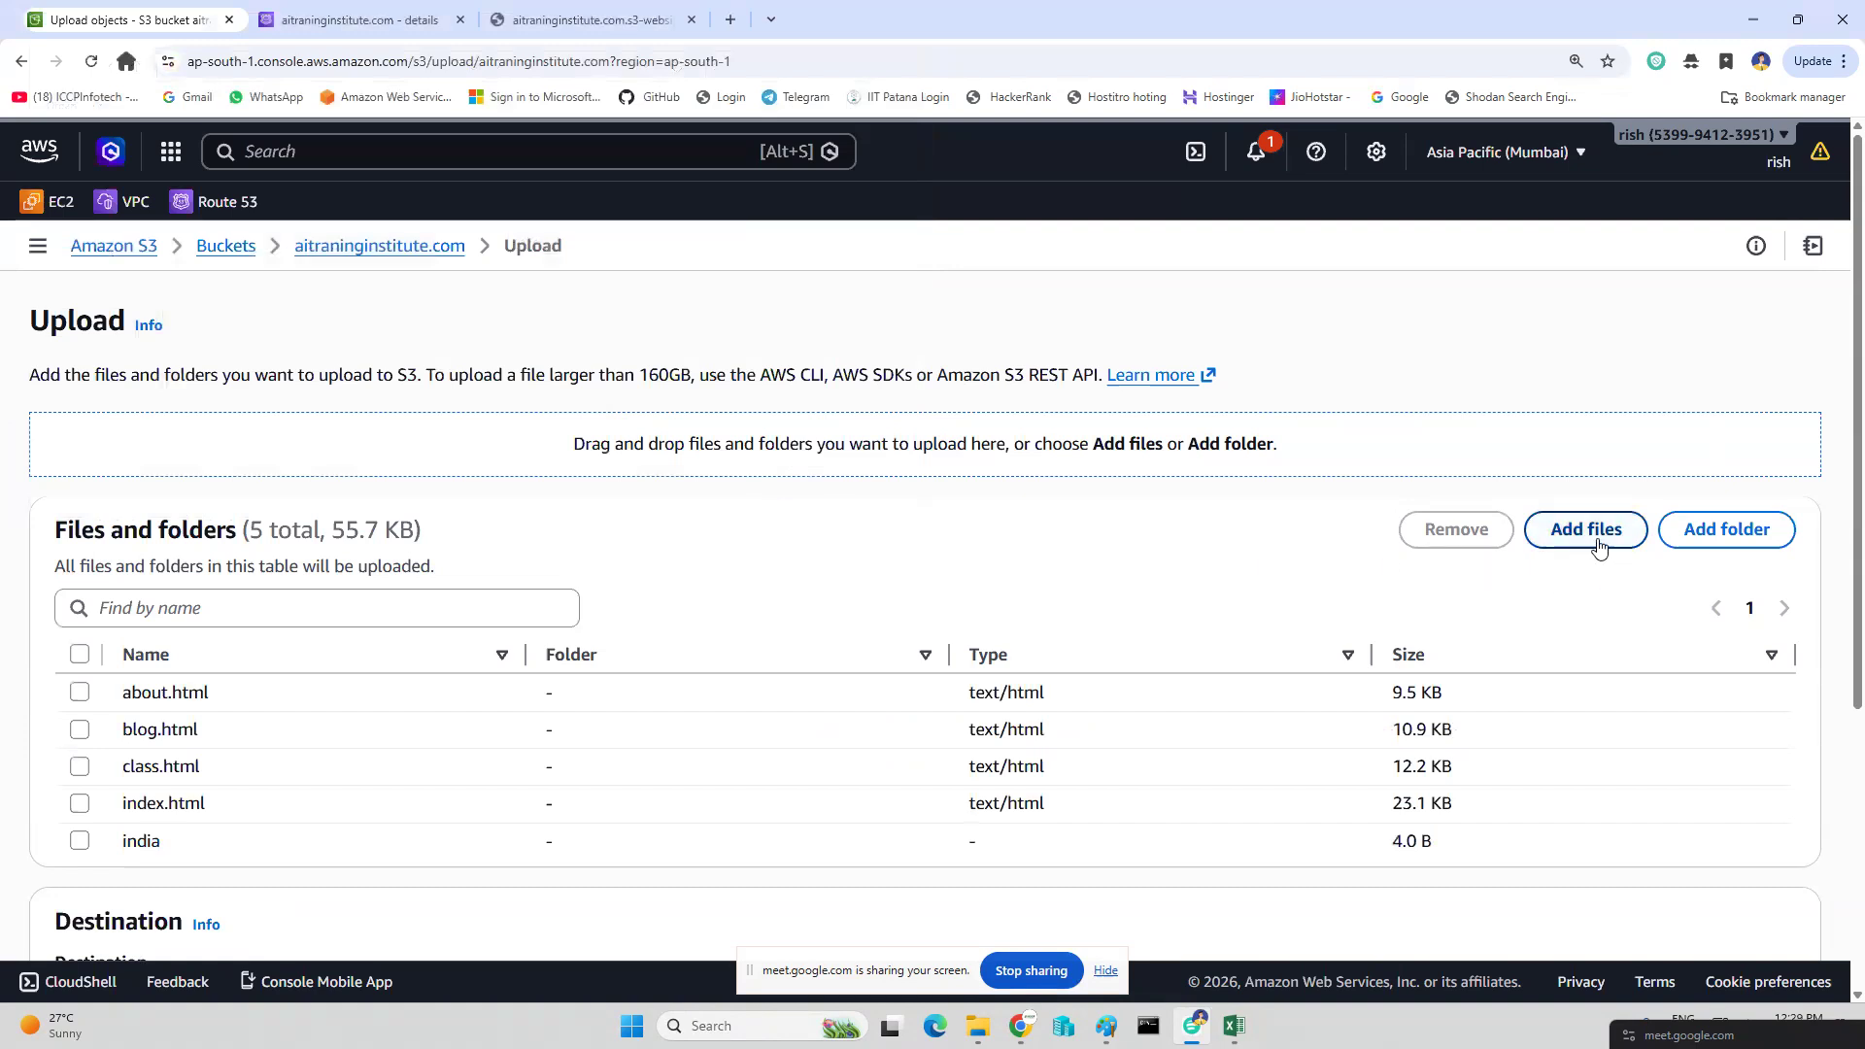
Add the js folder from oxer-html to the upload and allow the browser to upload its files.
scroll(1583, 583, down, 4)
scroll(1582, 583, up, 4)
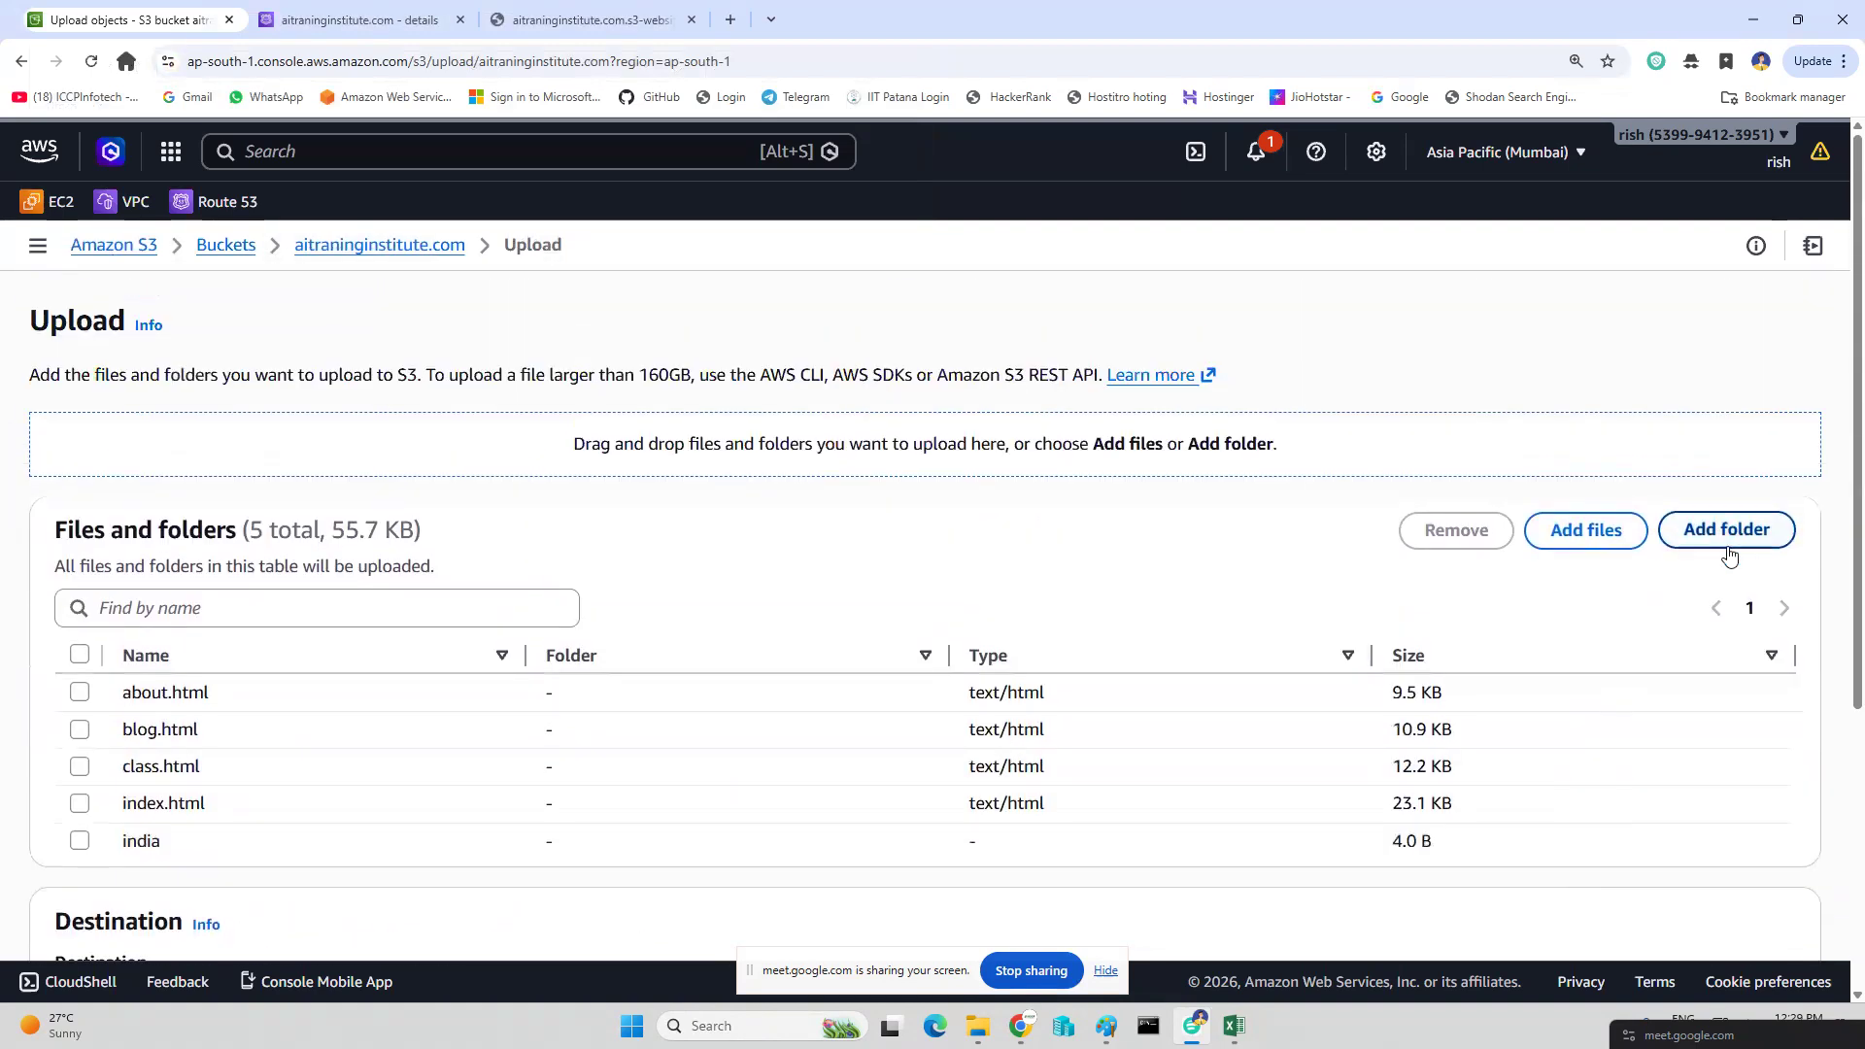
click(1727, 550)
click(261, 258)
click(191, 216)
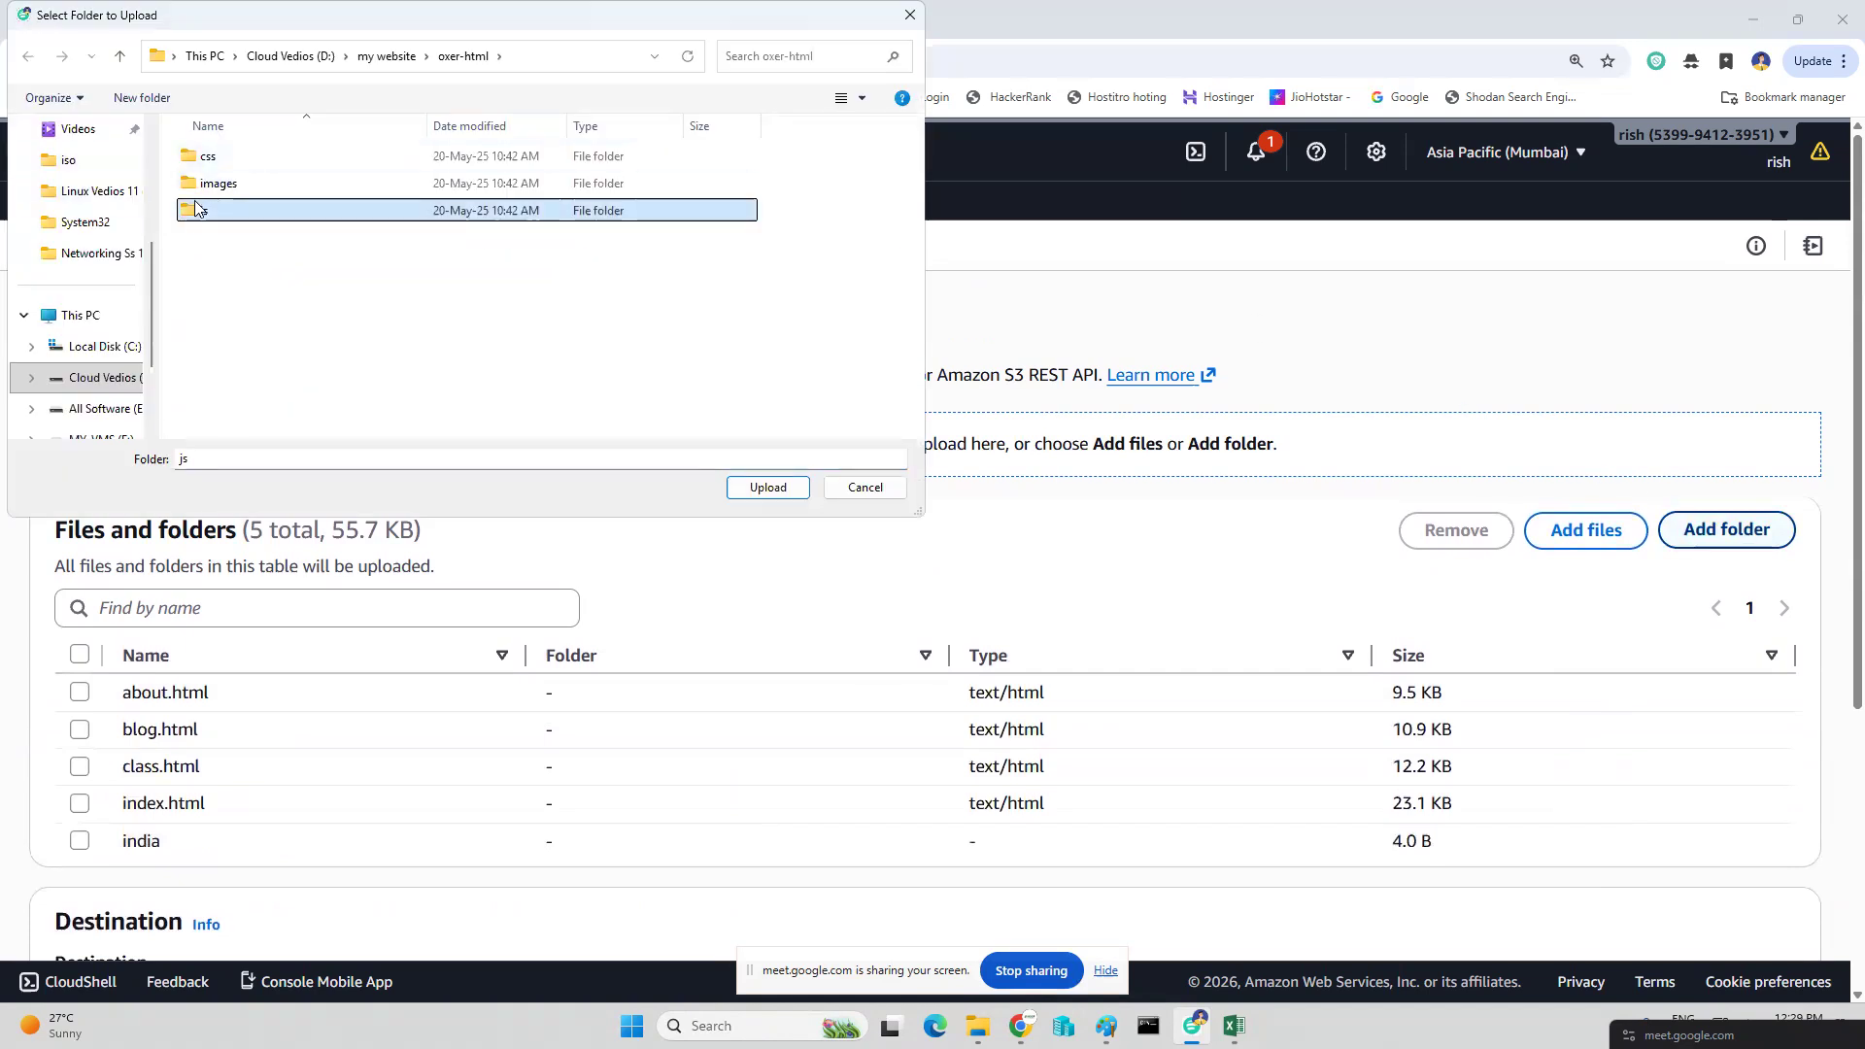
click(768, 487)
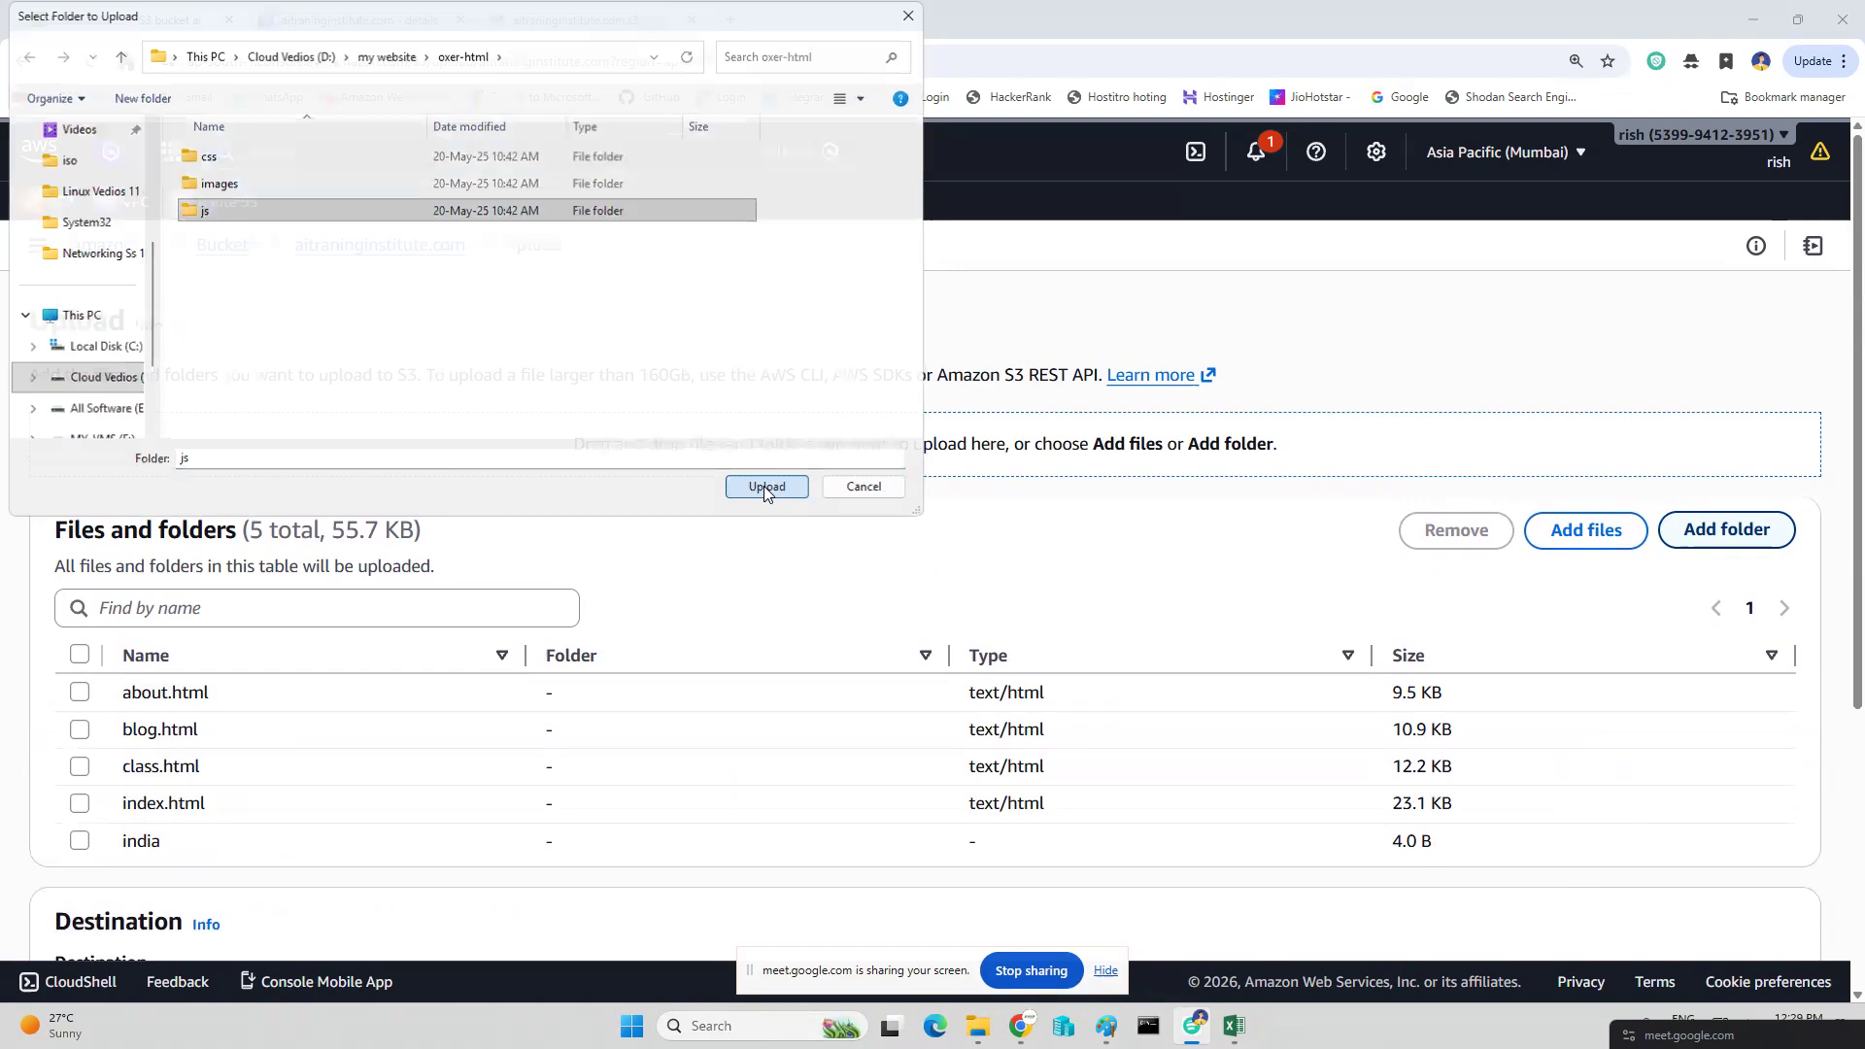
click(1018, 194)
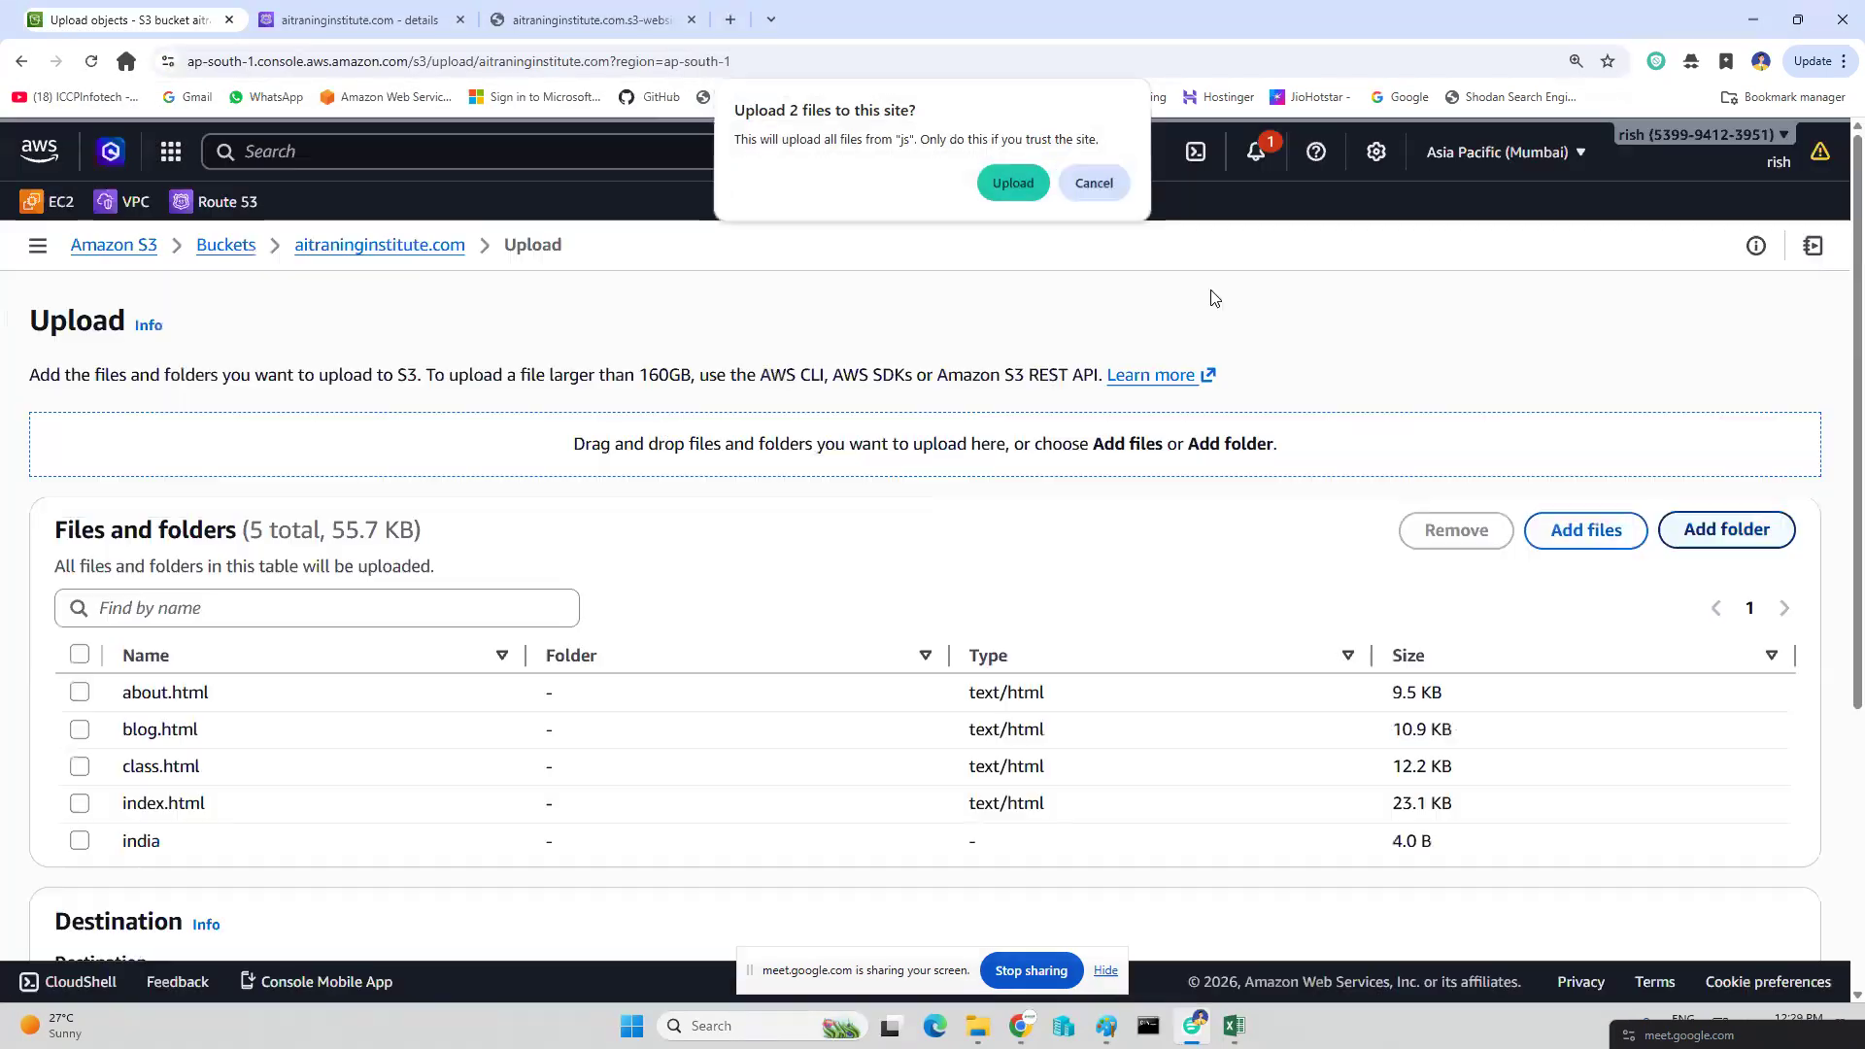
Add the images folder from oxer-html to the upload and approve its files.
click(1717, 529)
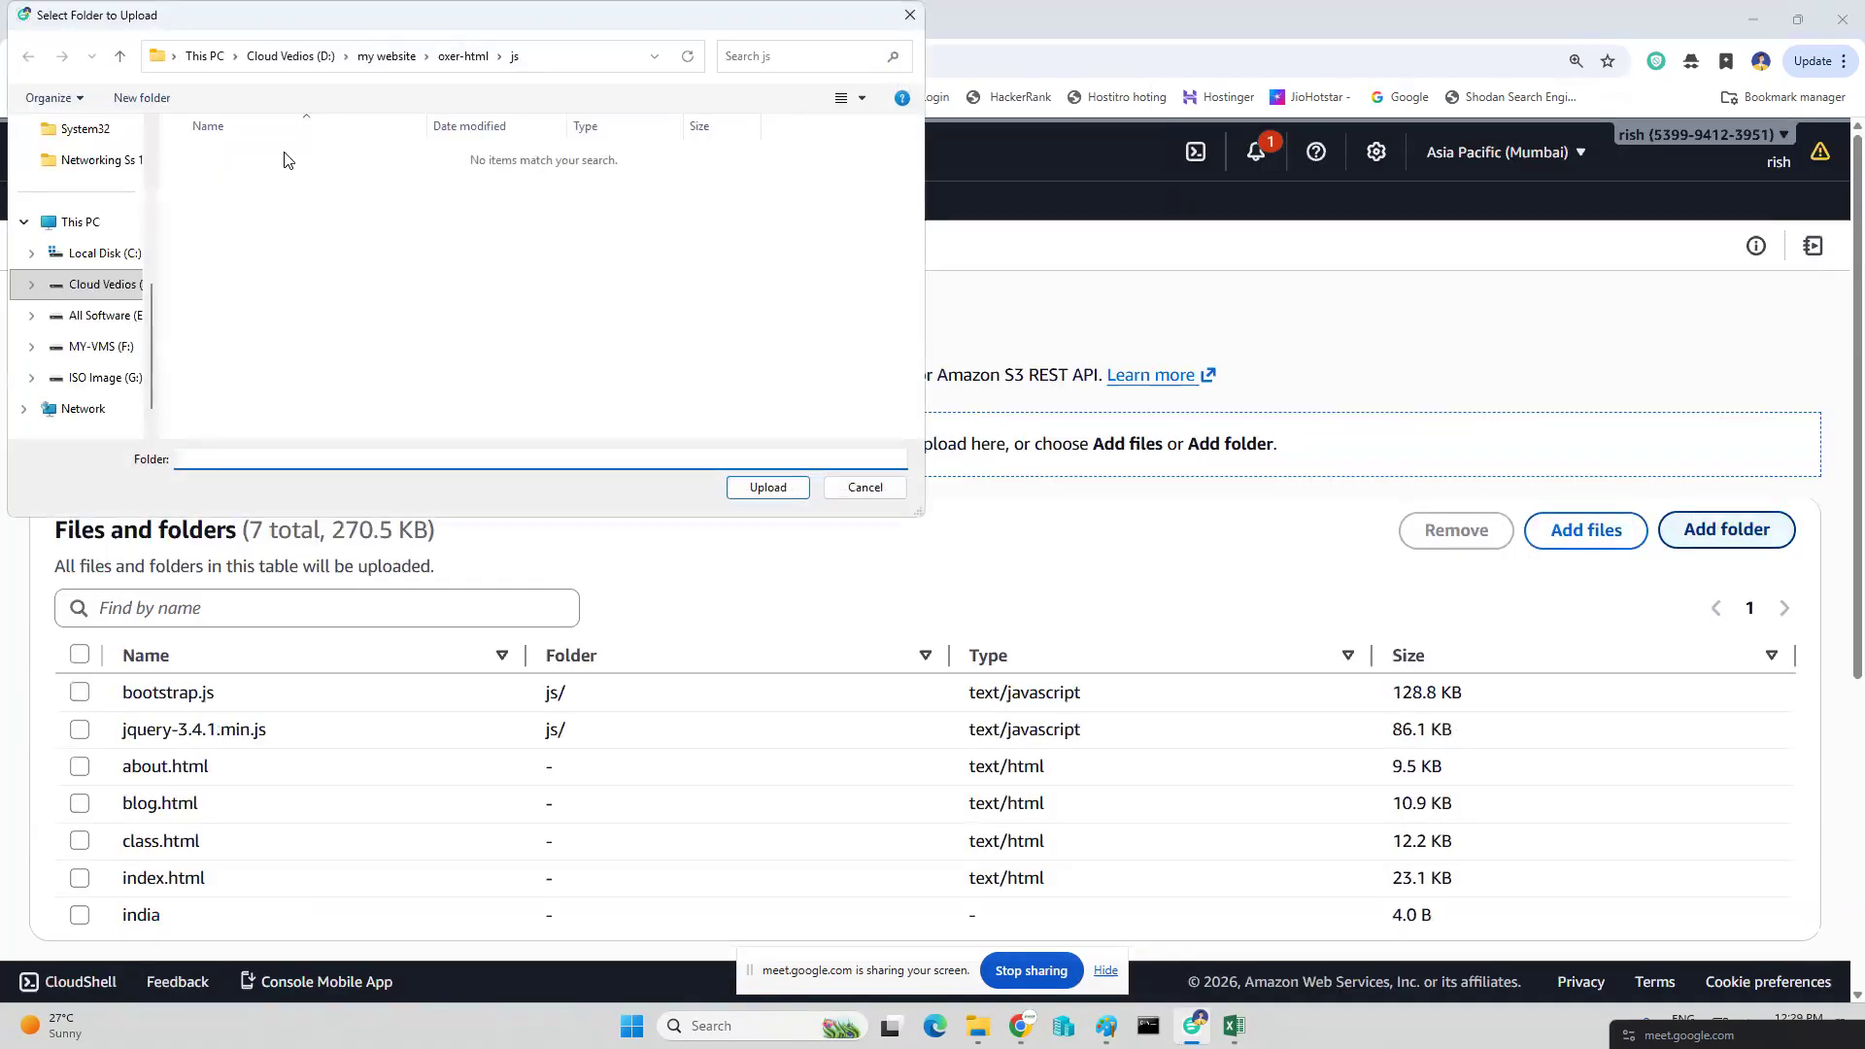
click(464, 56)
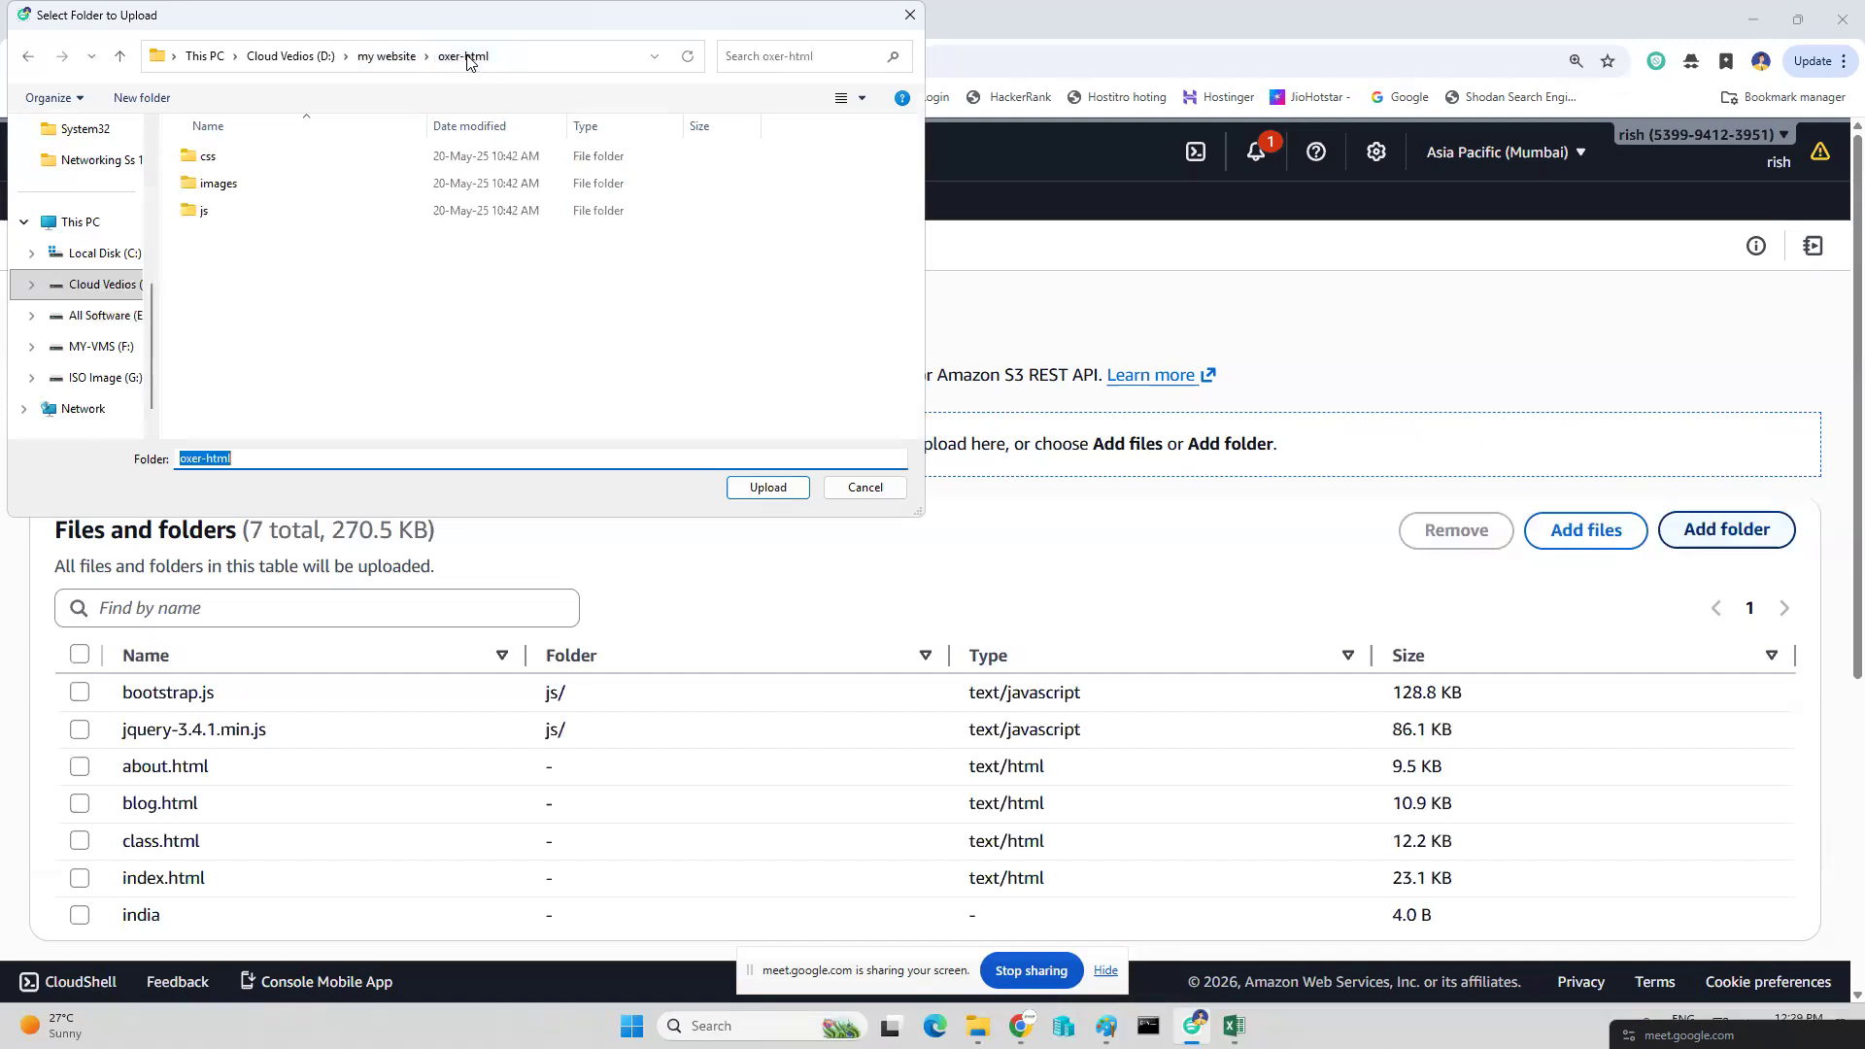
click(225, 186)
click(765, 488)
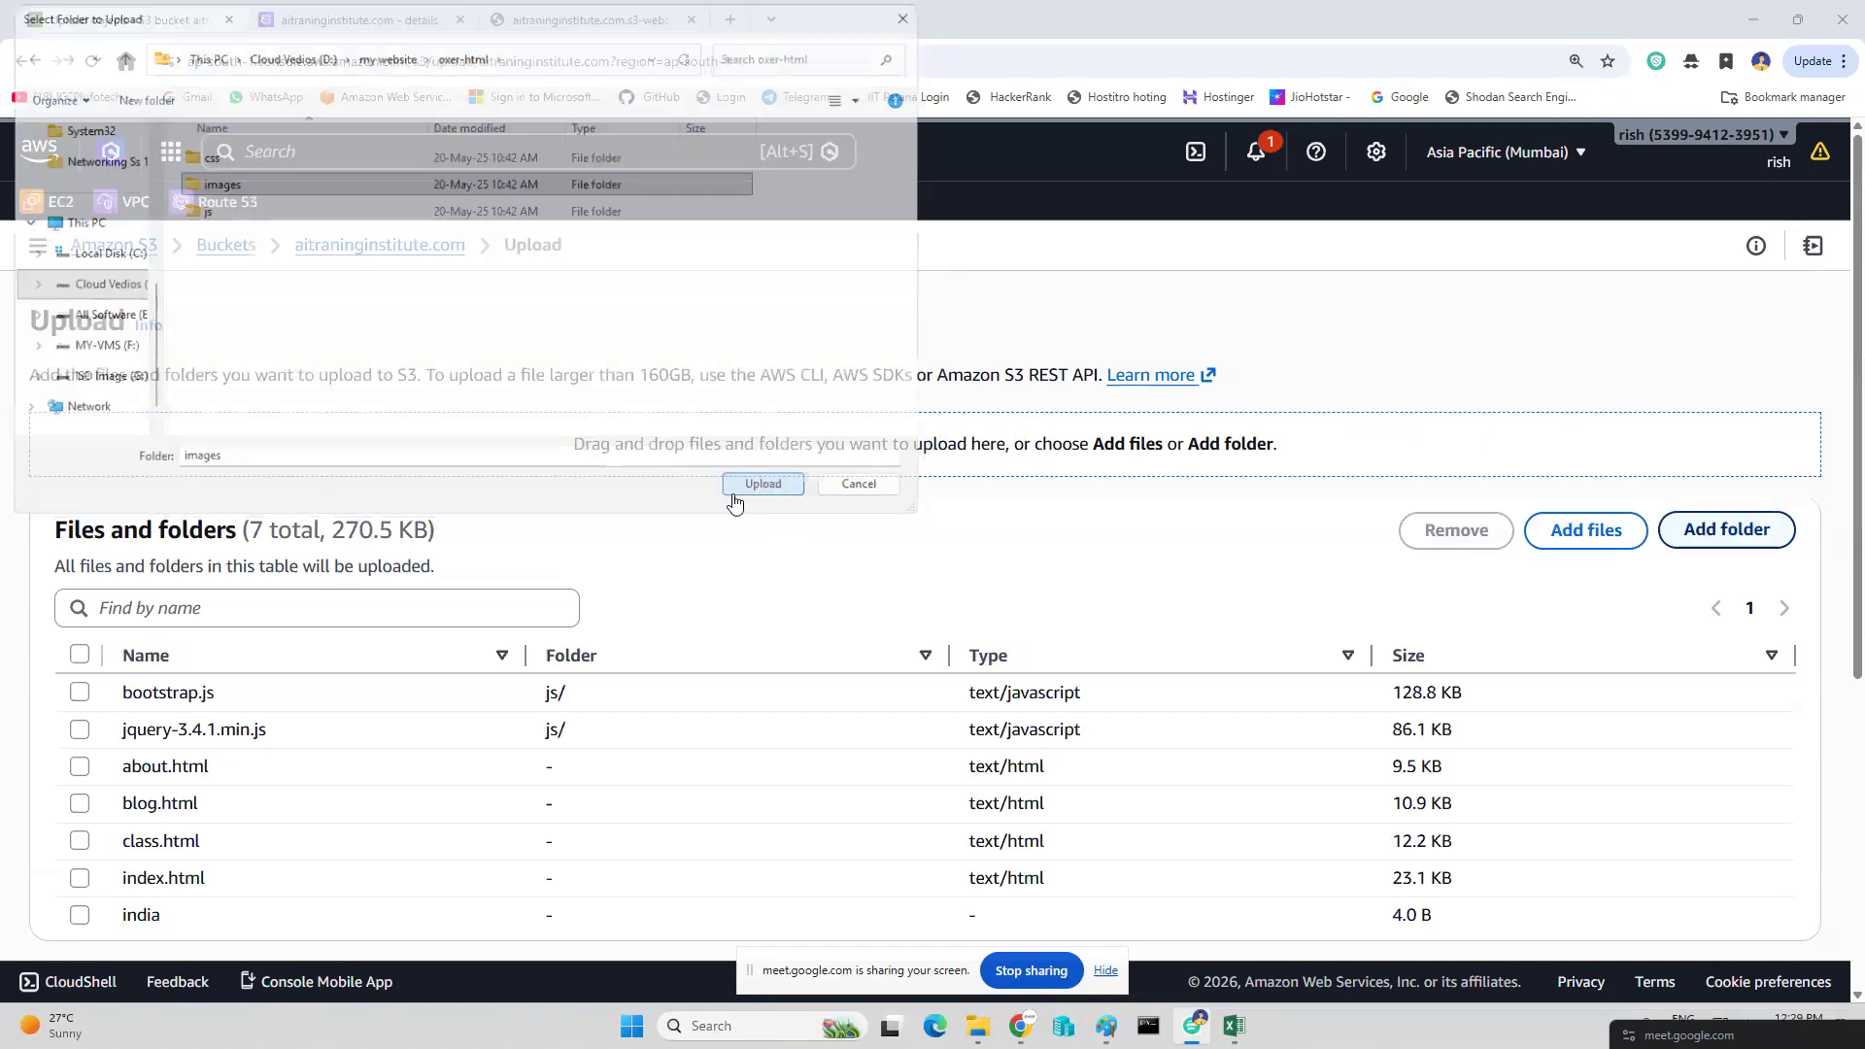
click(1013, 184)
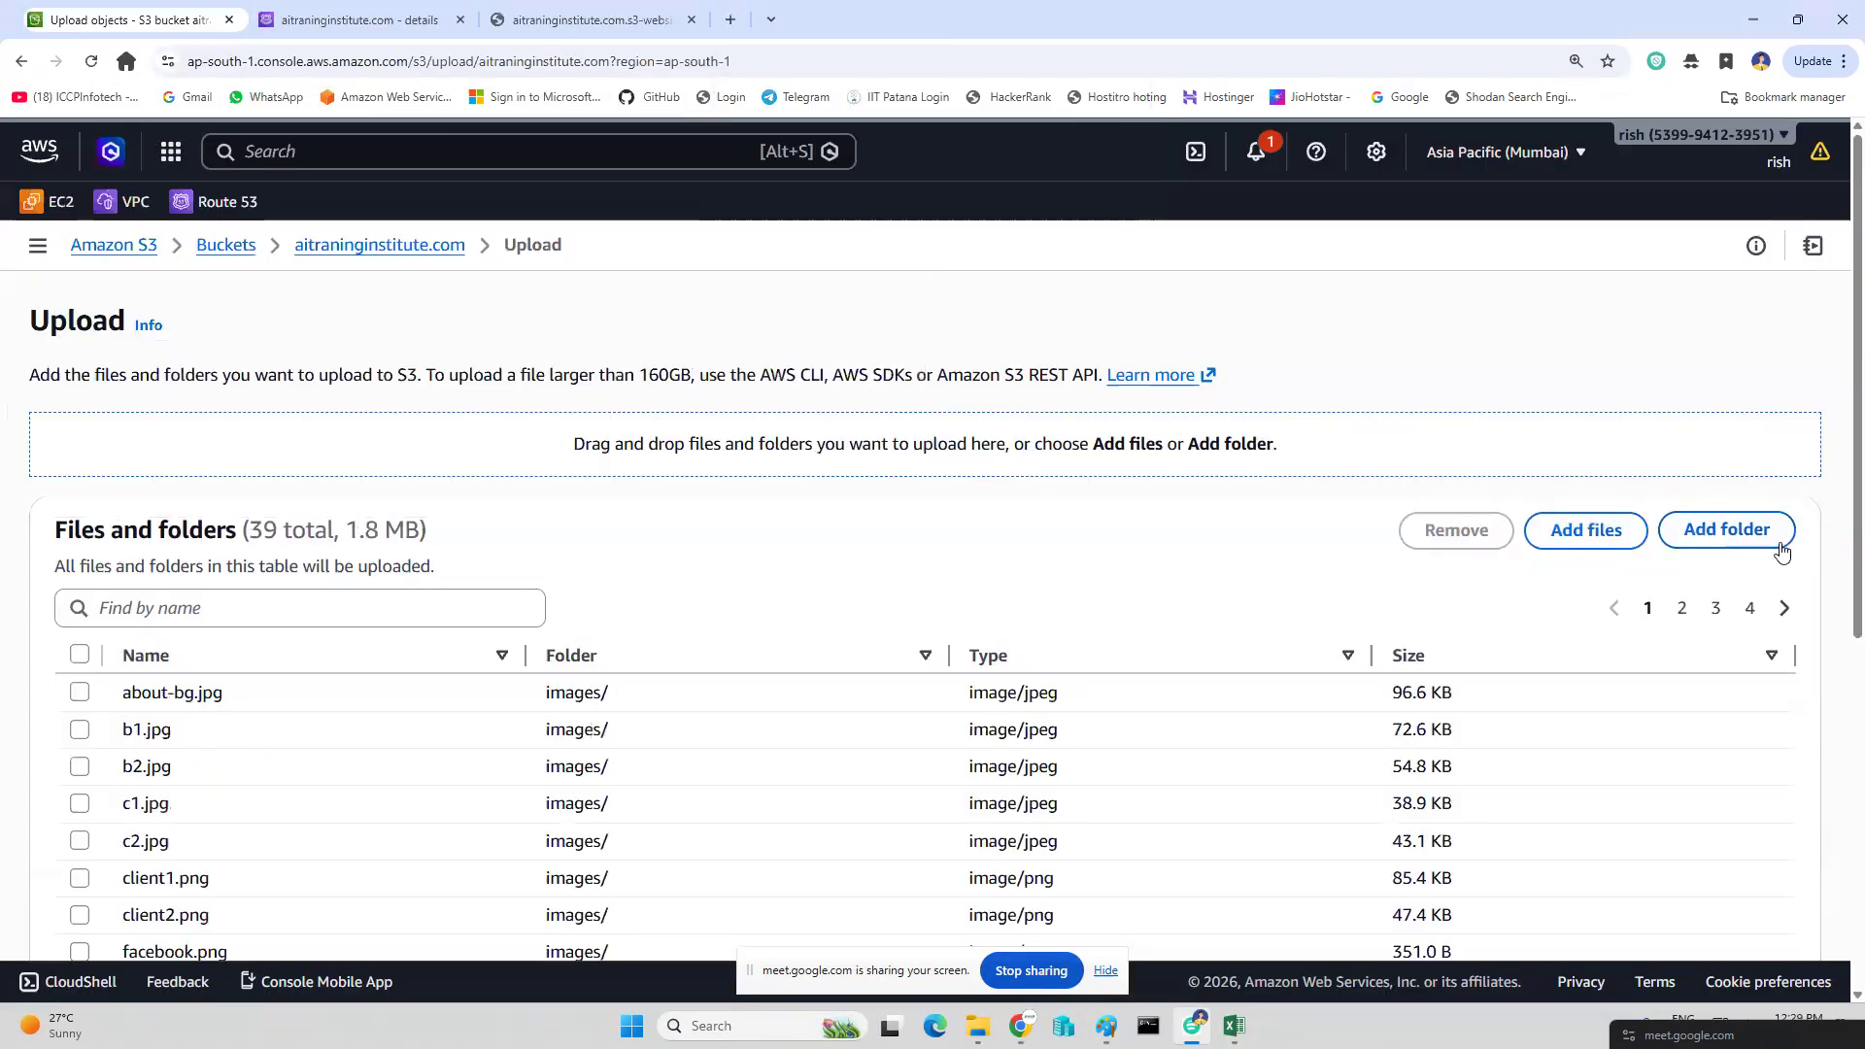
Add the css folder from oxer-html to the upload and approve its files.
click(1729, 531)
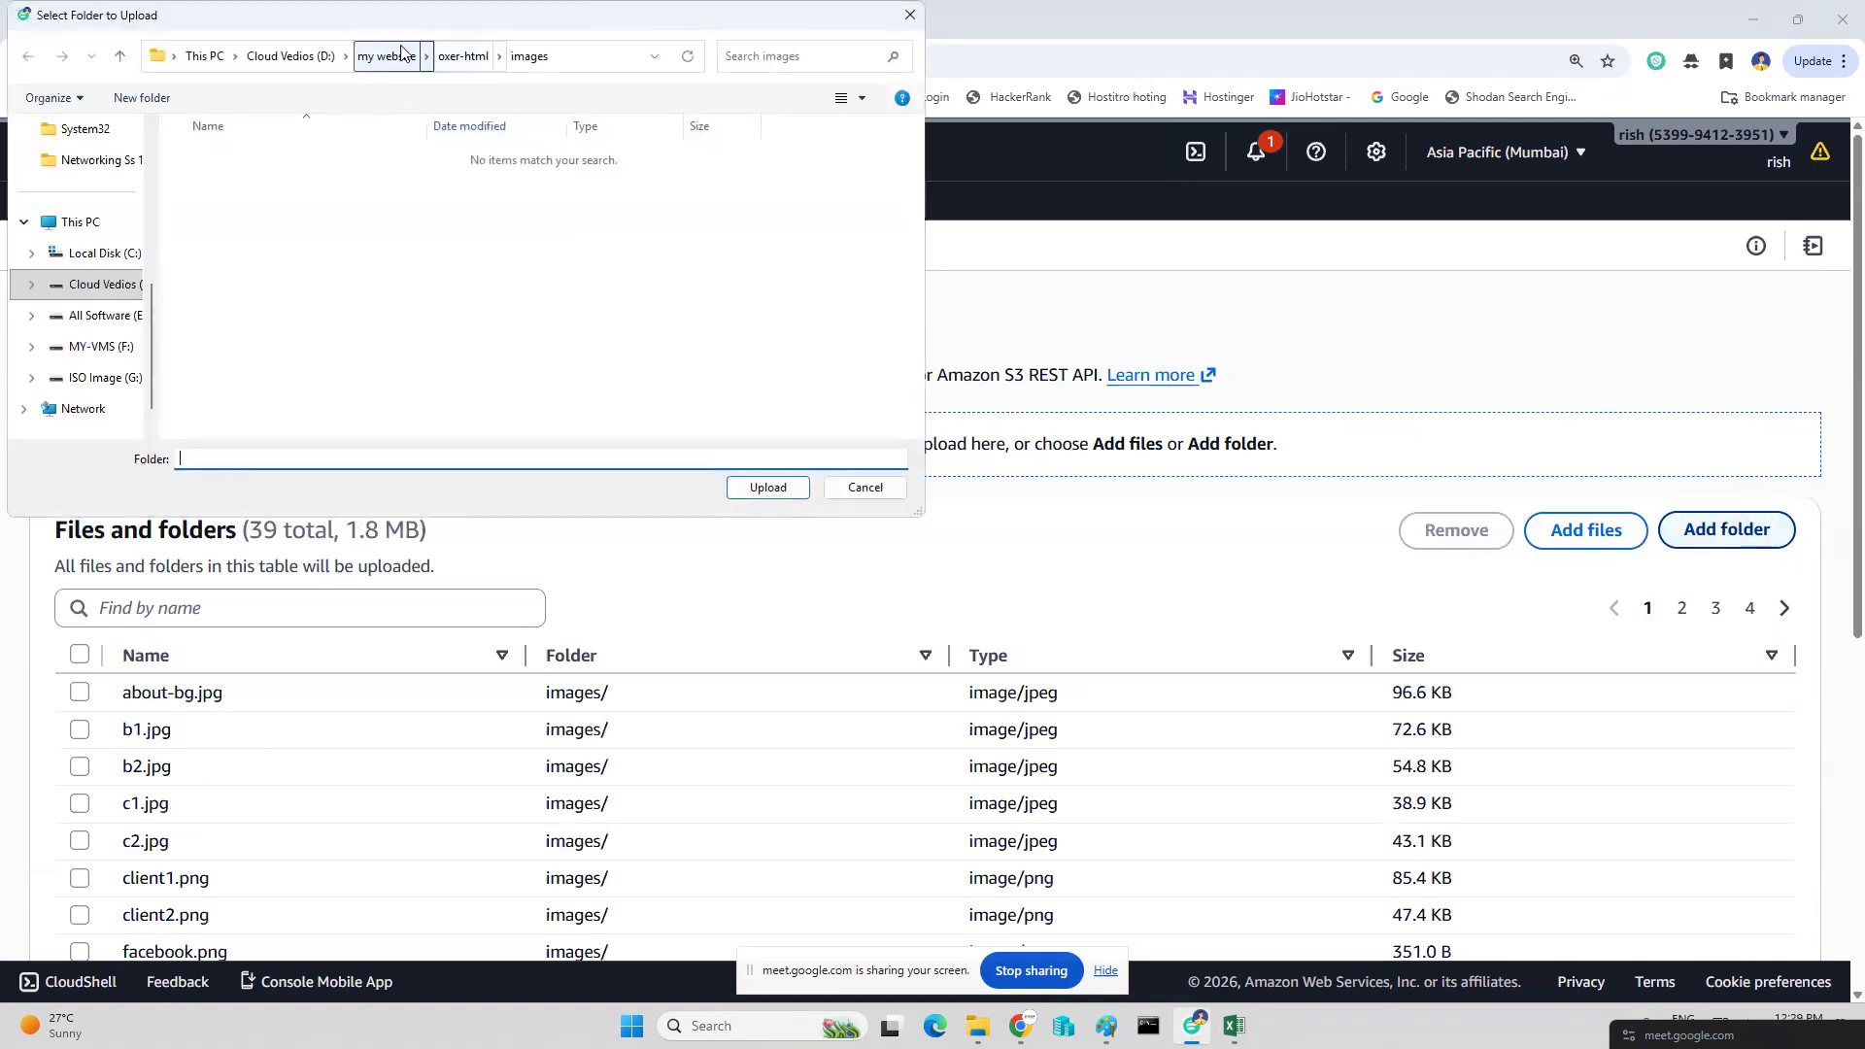
click(463, 56)
click(218, 156)
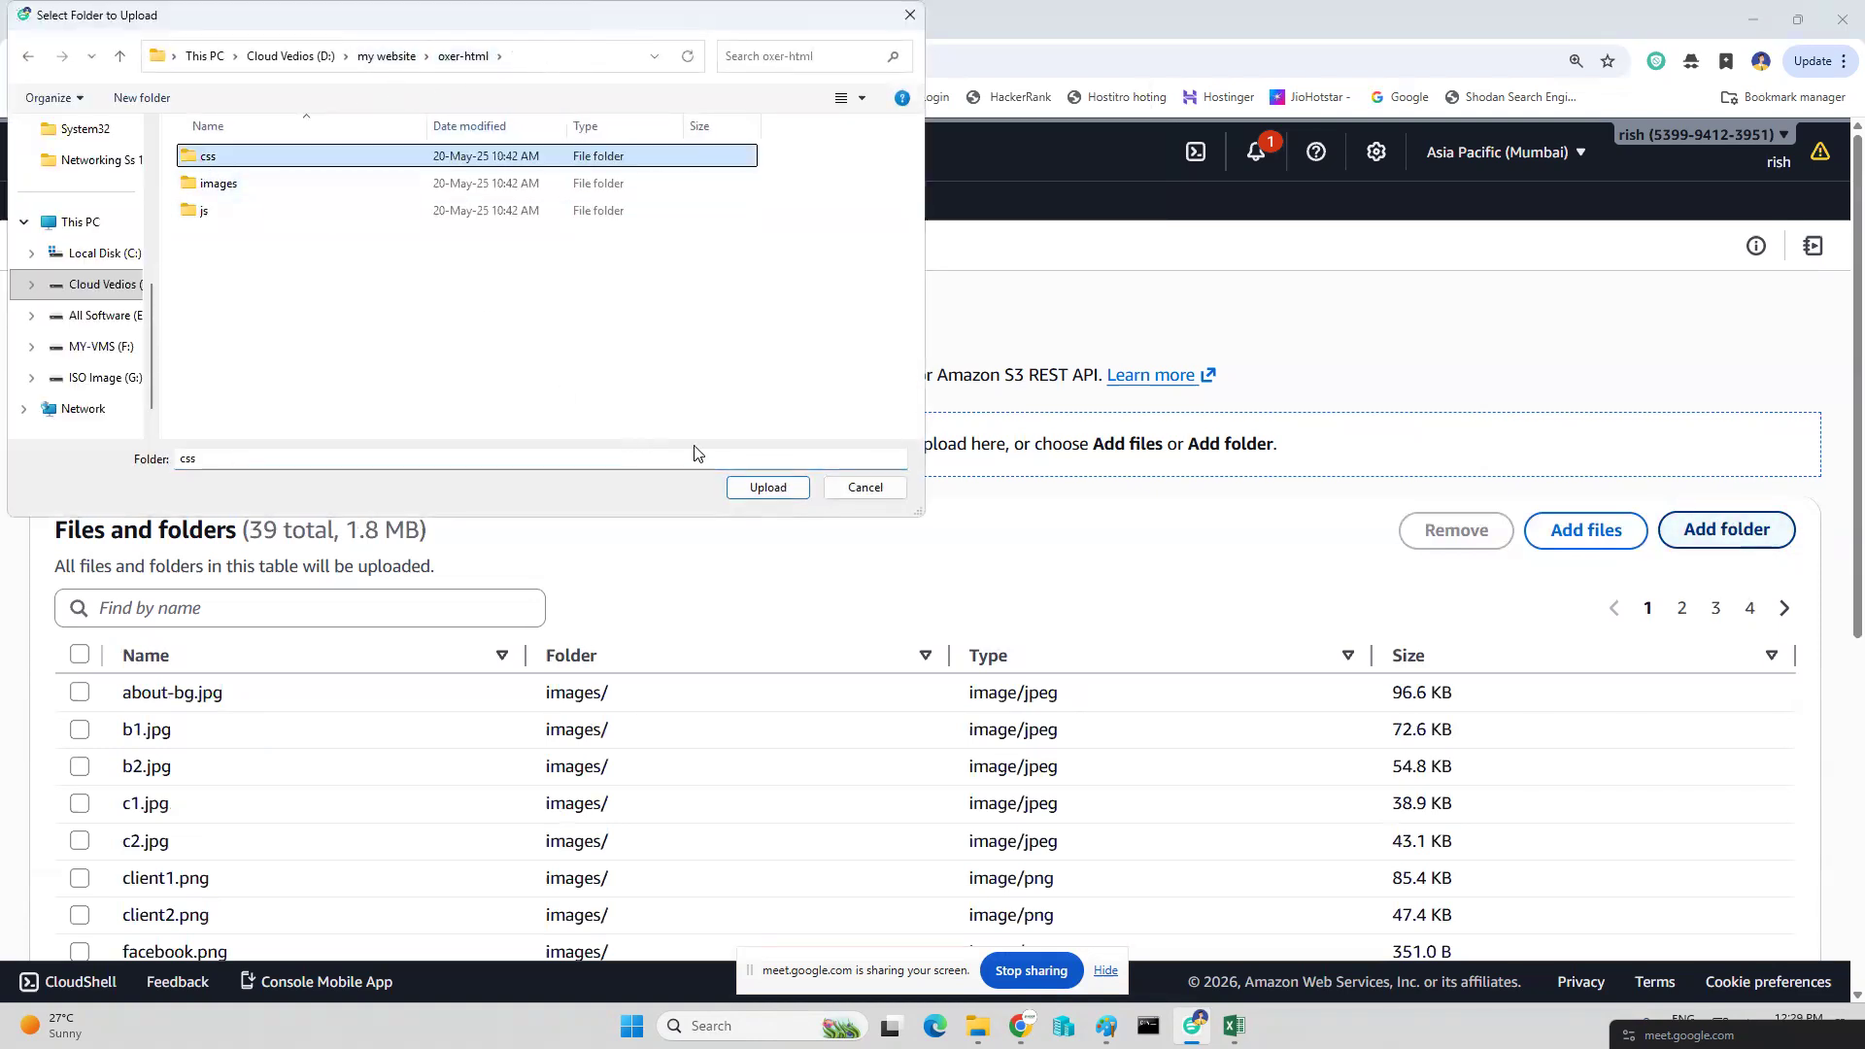
click(770, 488)
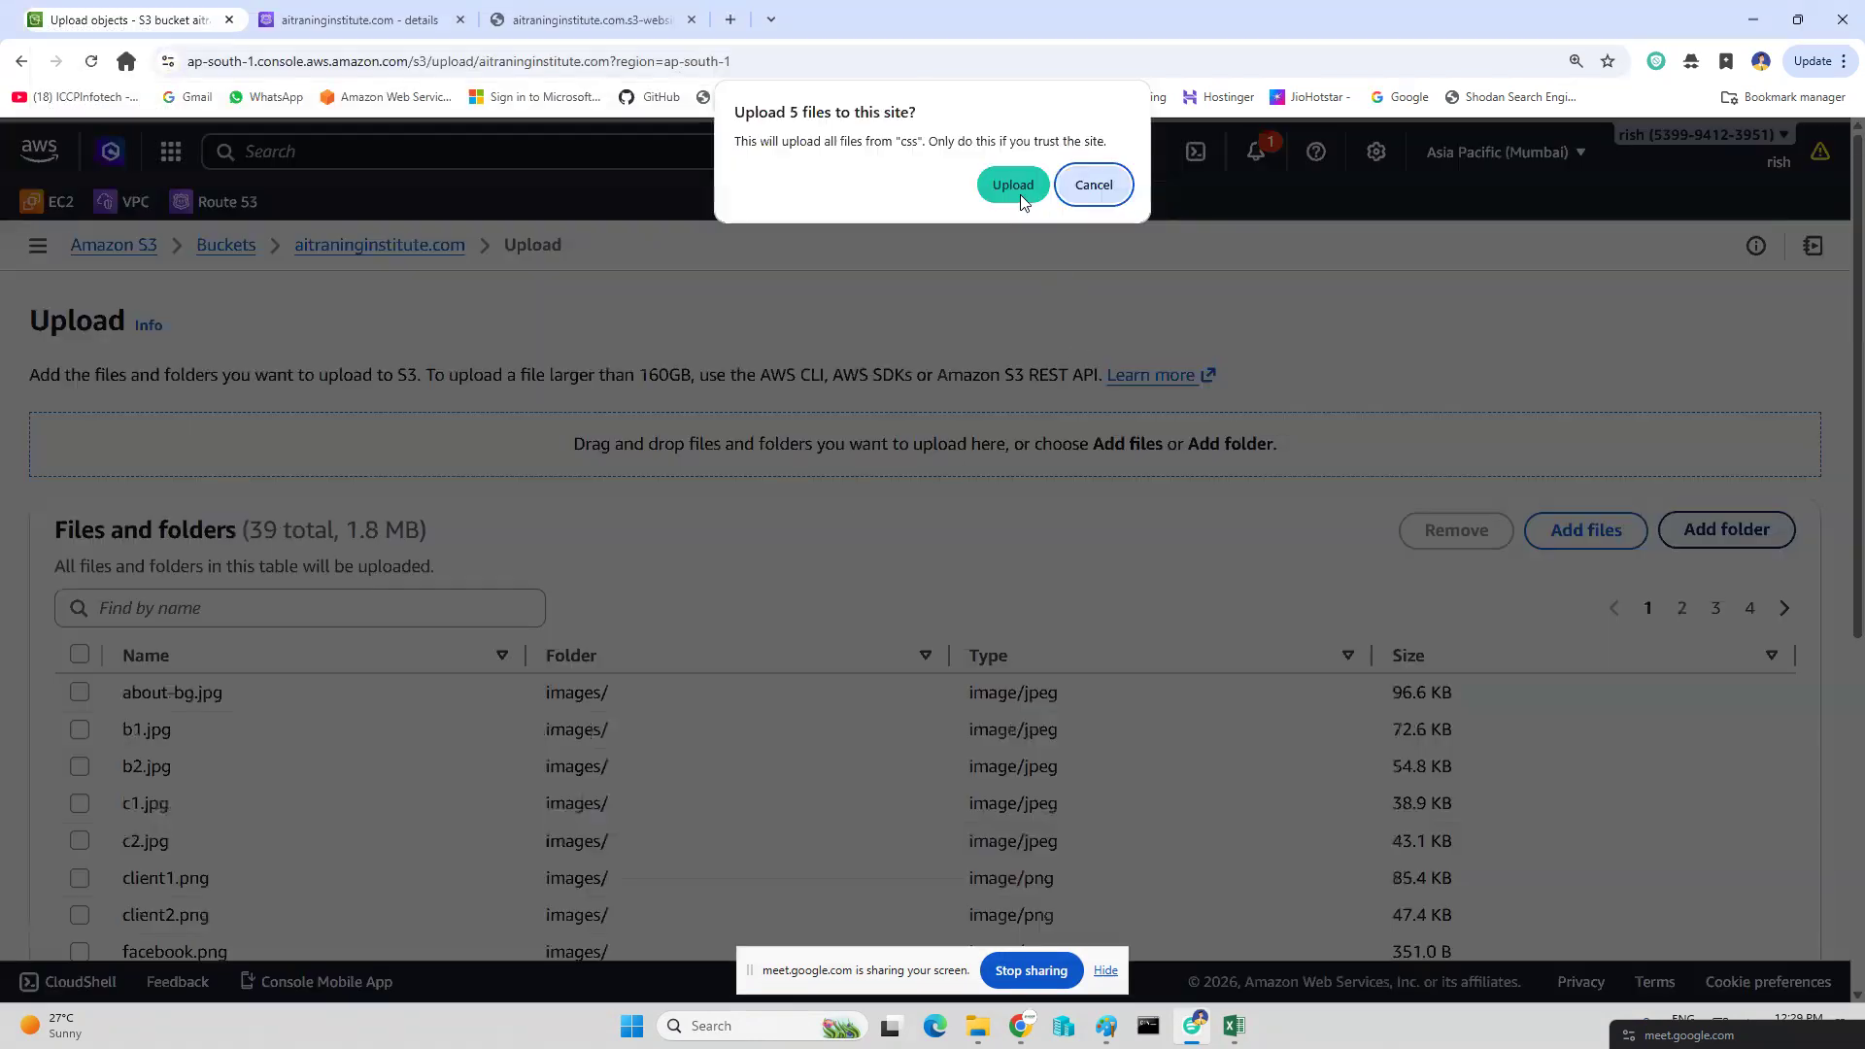
click(1022, 203)
Upload all listed website files and folders to the bucket and return to its object list.
scroll(1137, 706, down, 5)
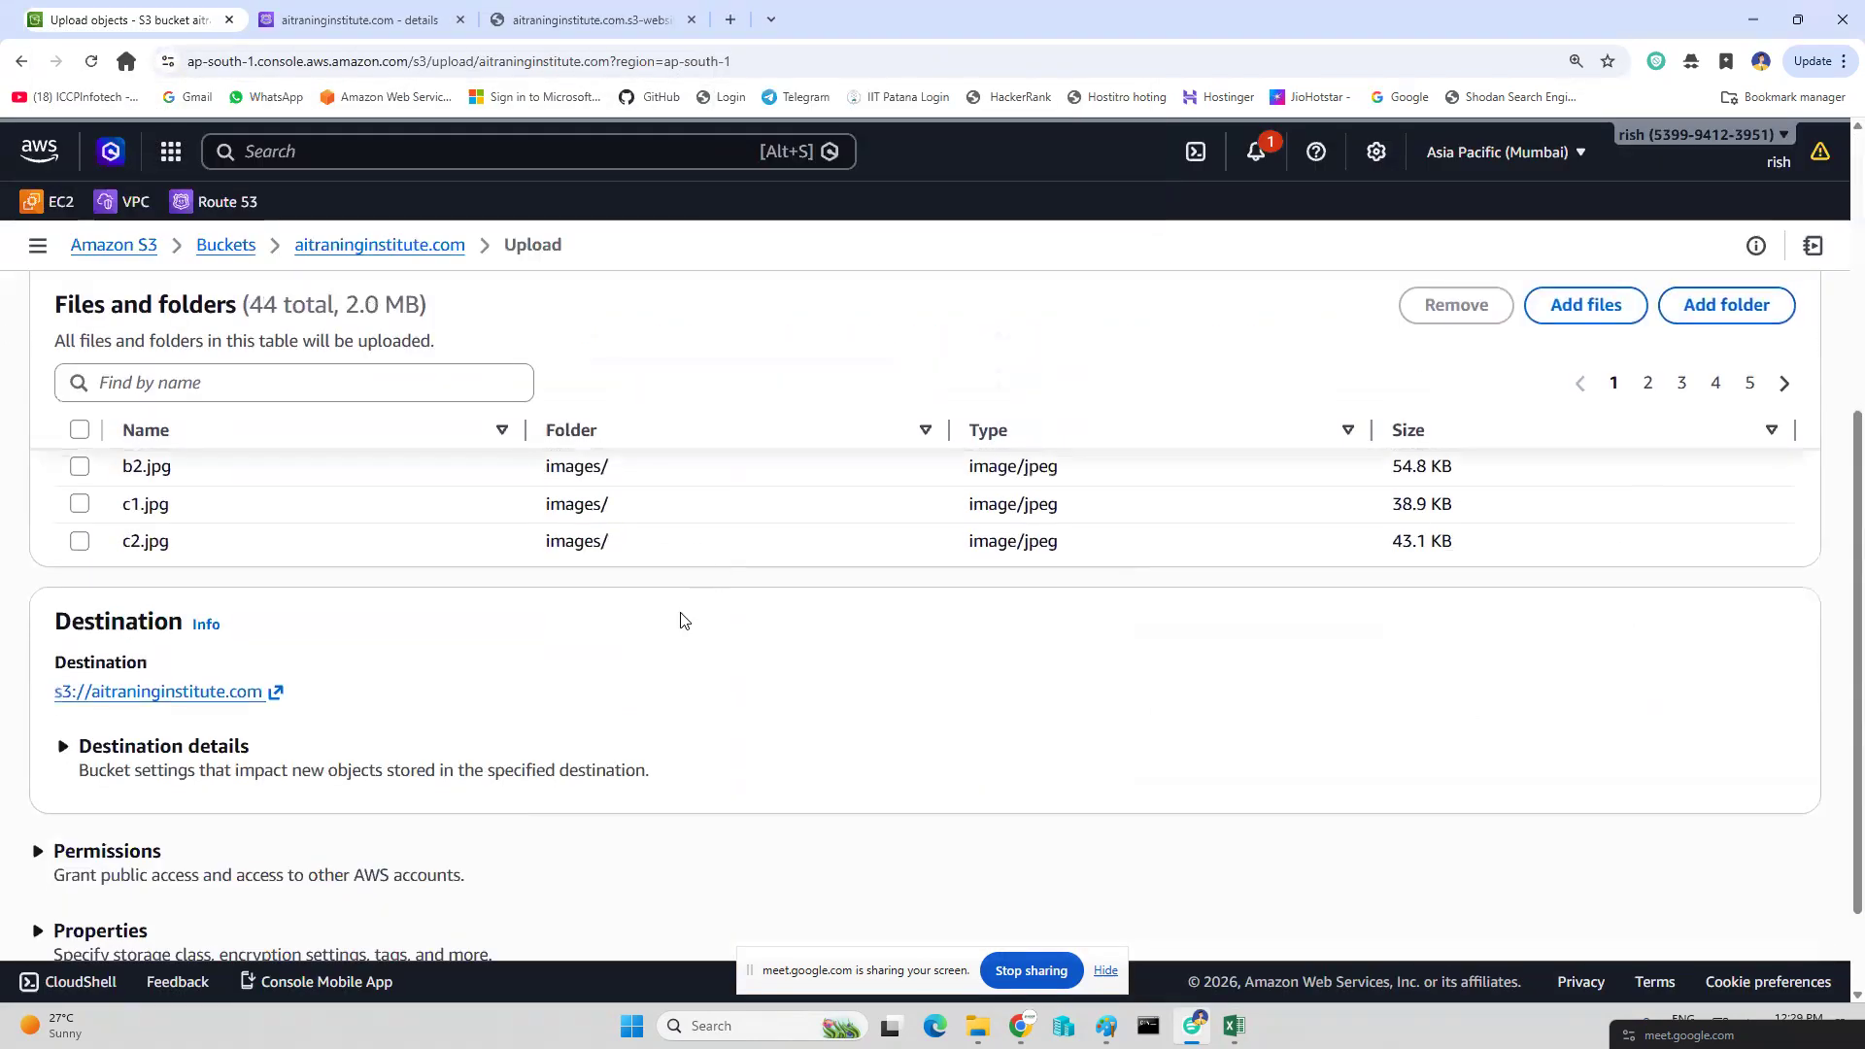
scroll(684, 620, up, 2)
scroll(1562, 639, down, 3)
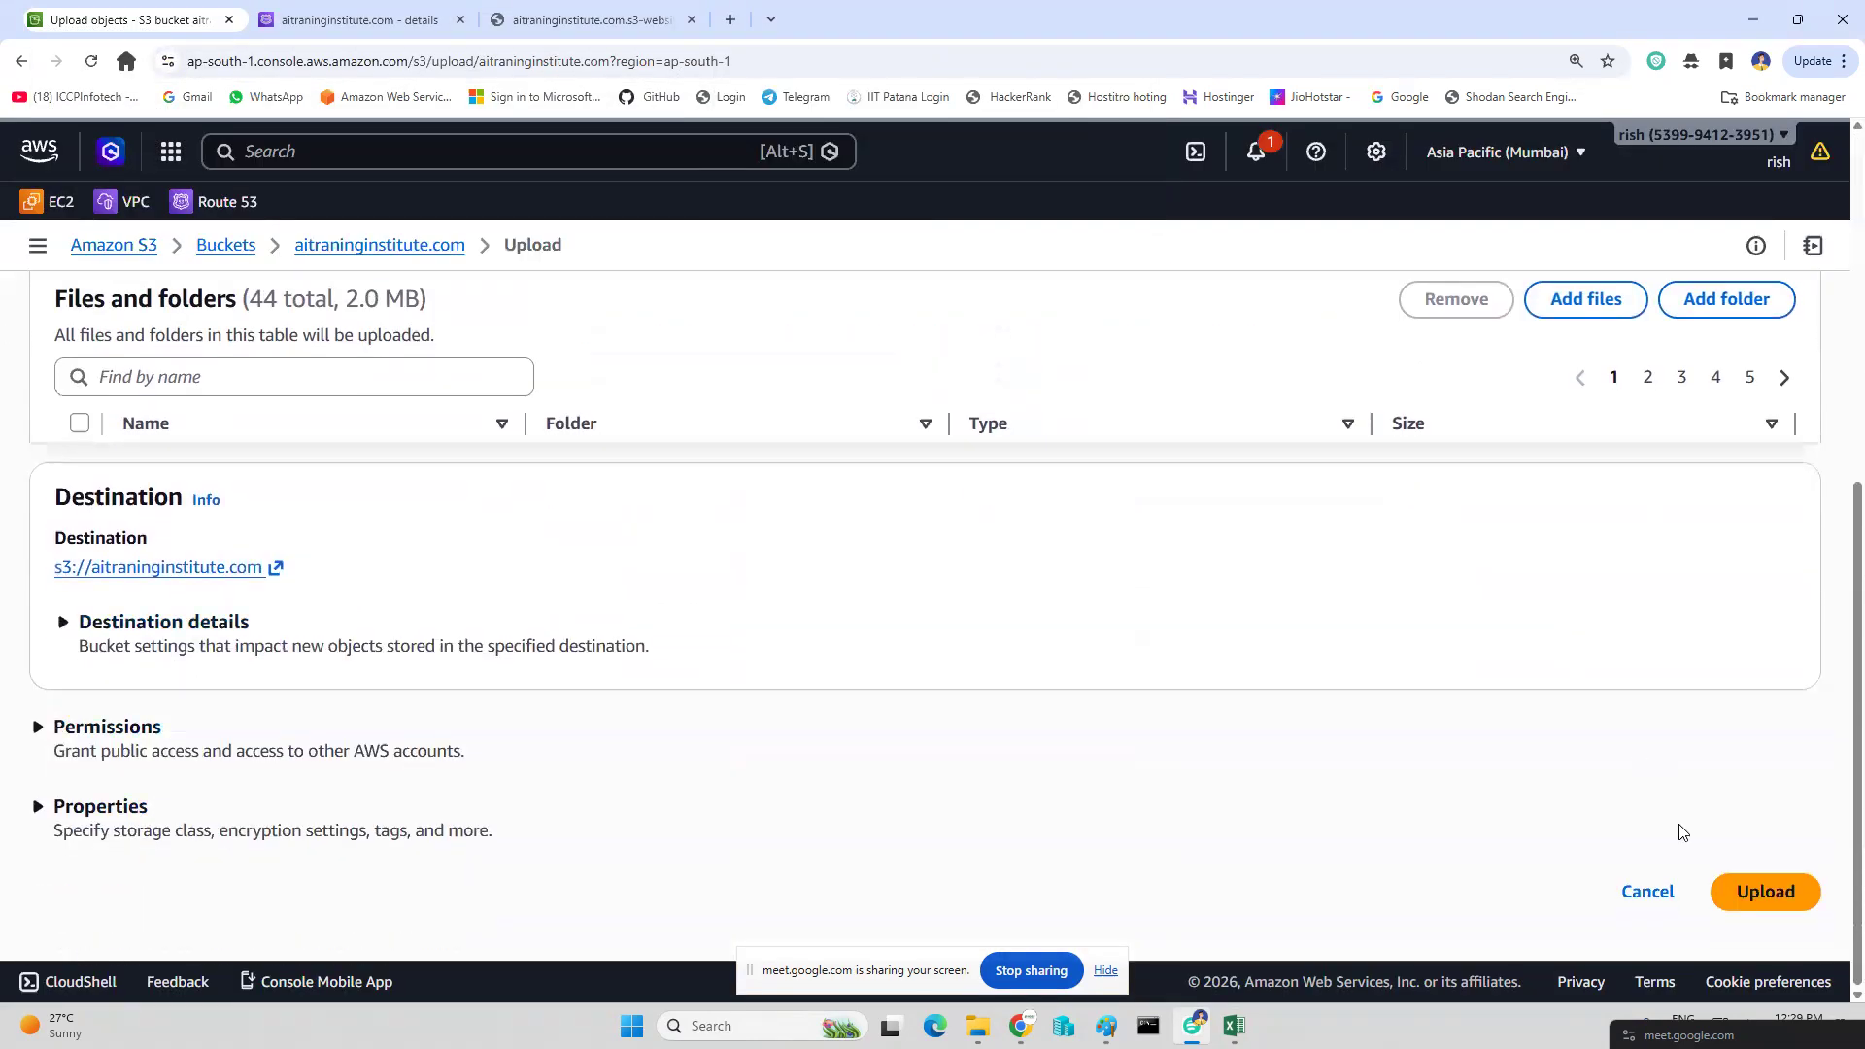
click(1765, 892)
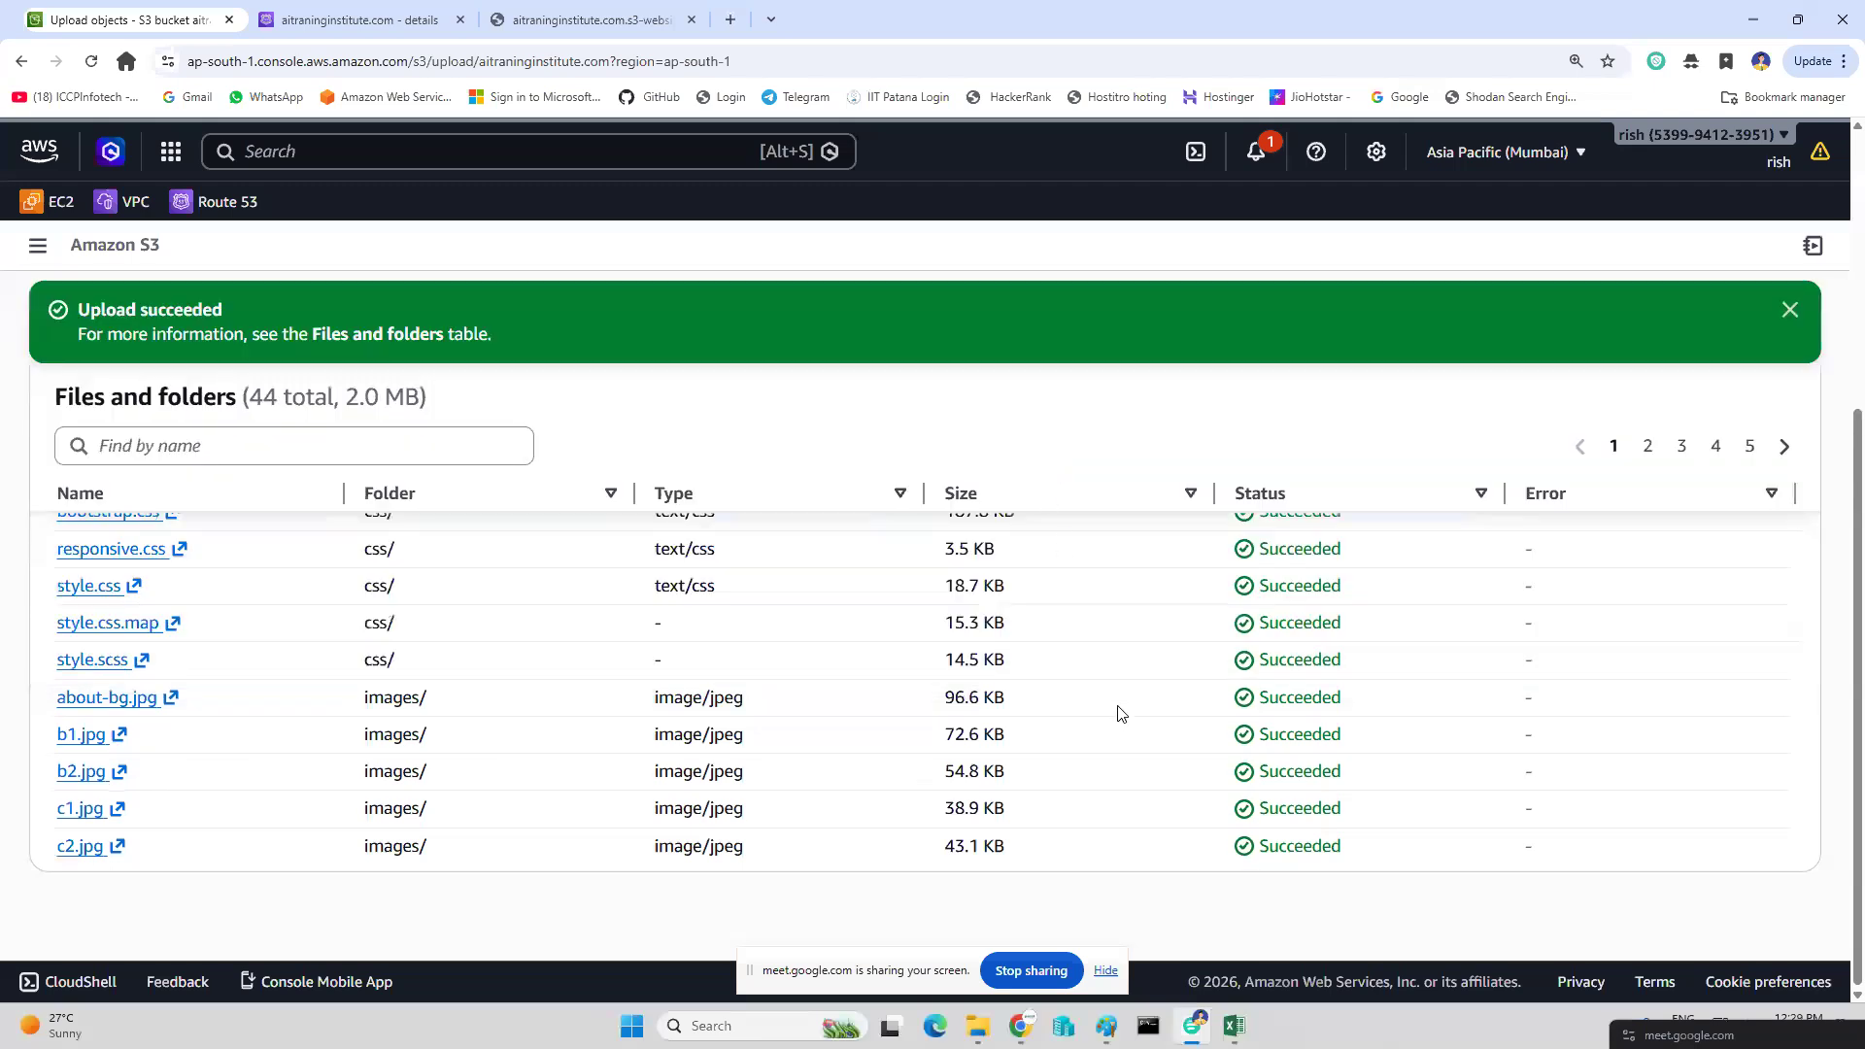
scroll(949, 673, up, 4)
click(1774, 398)
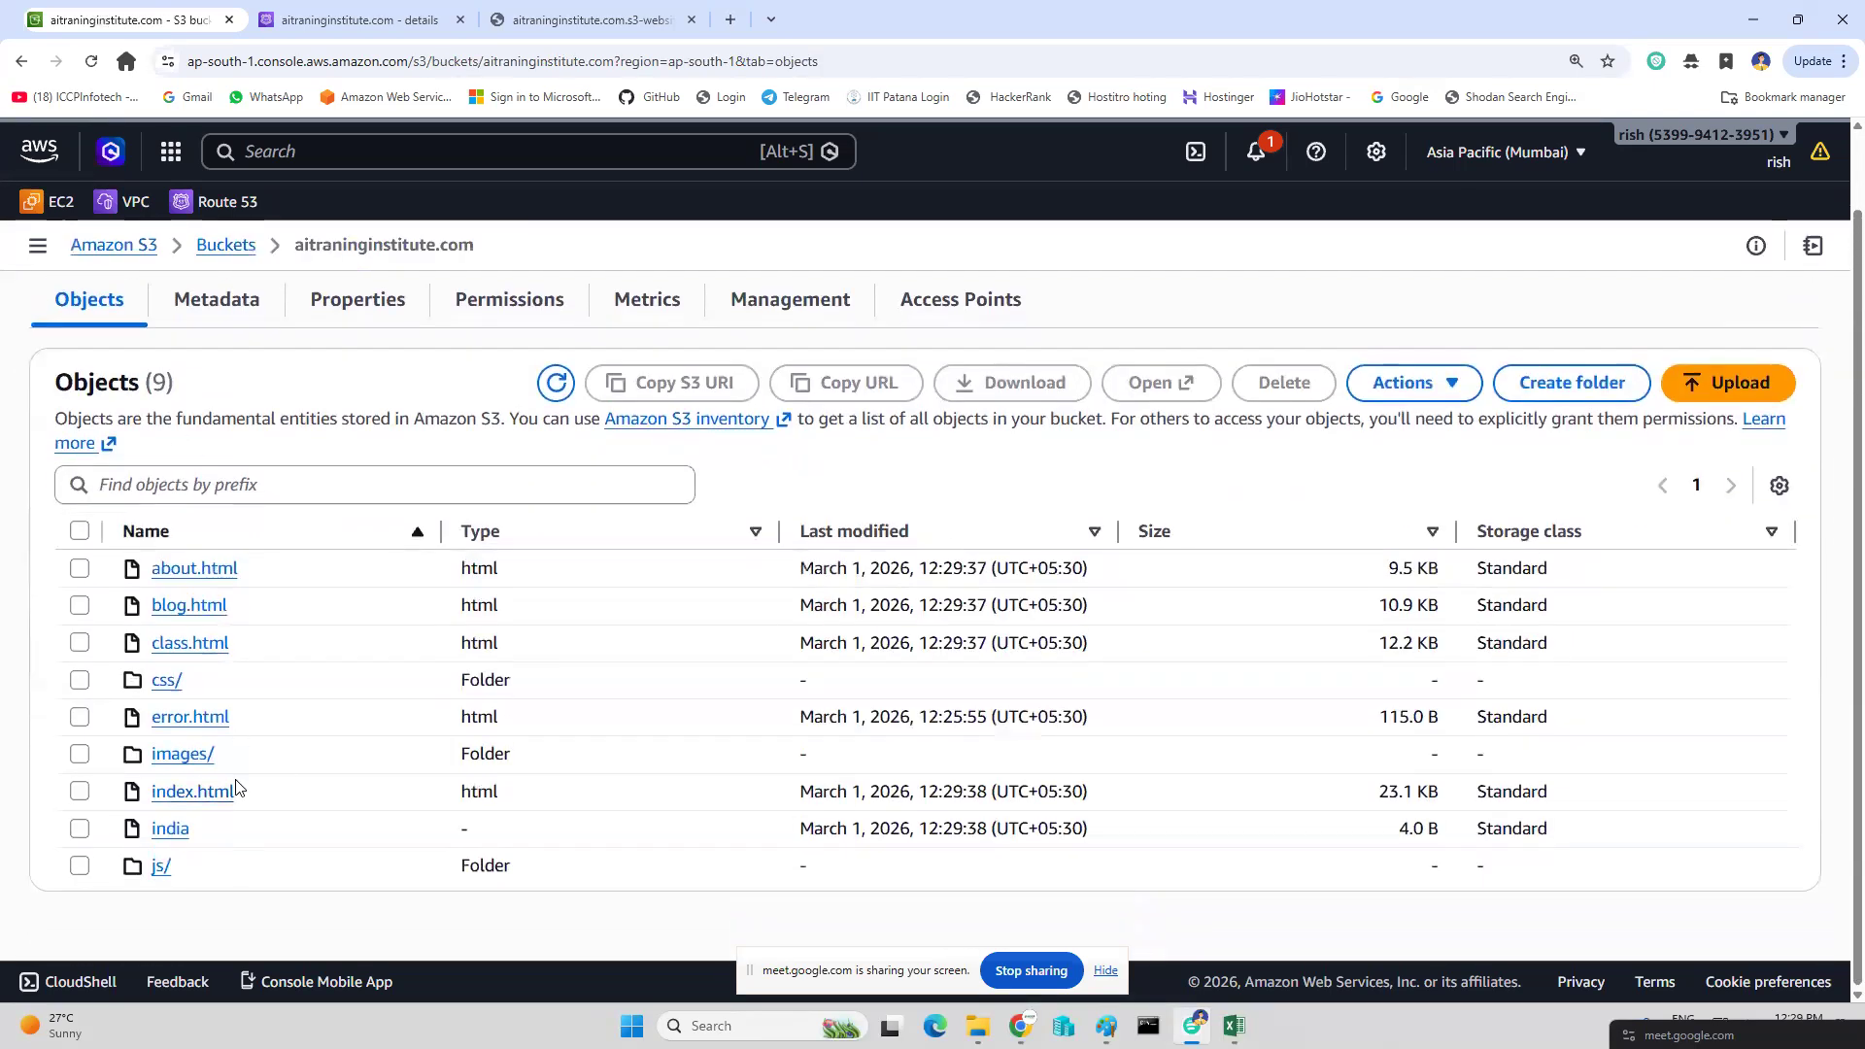
Select all objects in the bucket and make them public using ACL.
click(80, 533)
click(1462, 386)
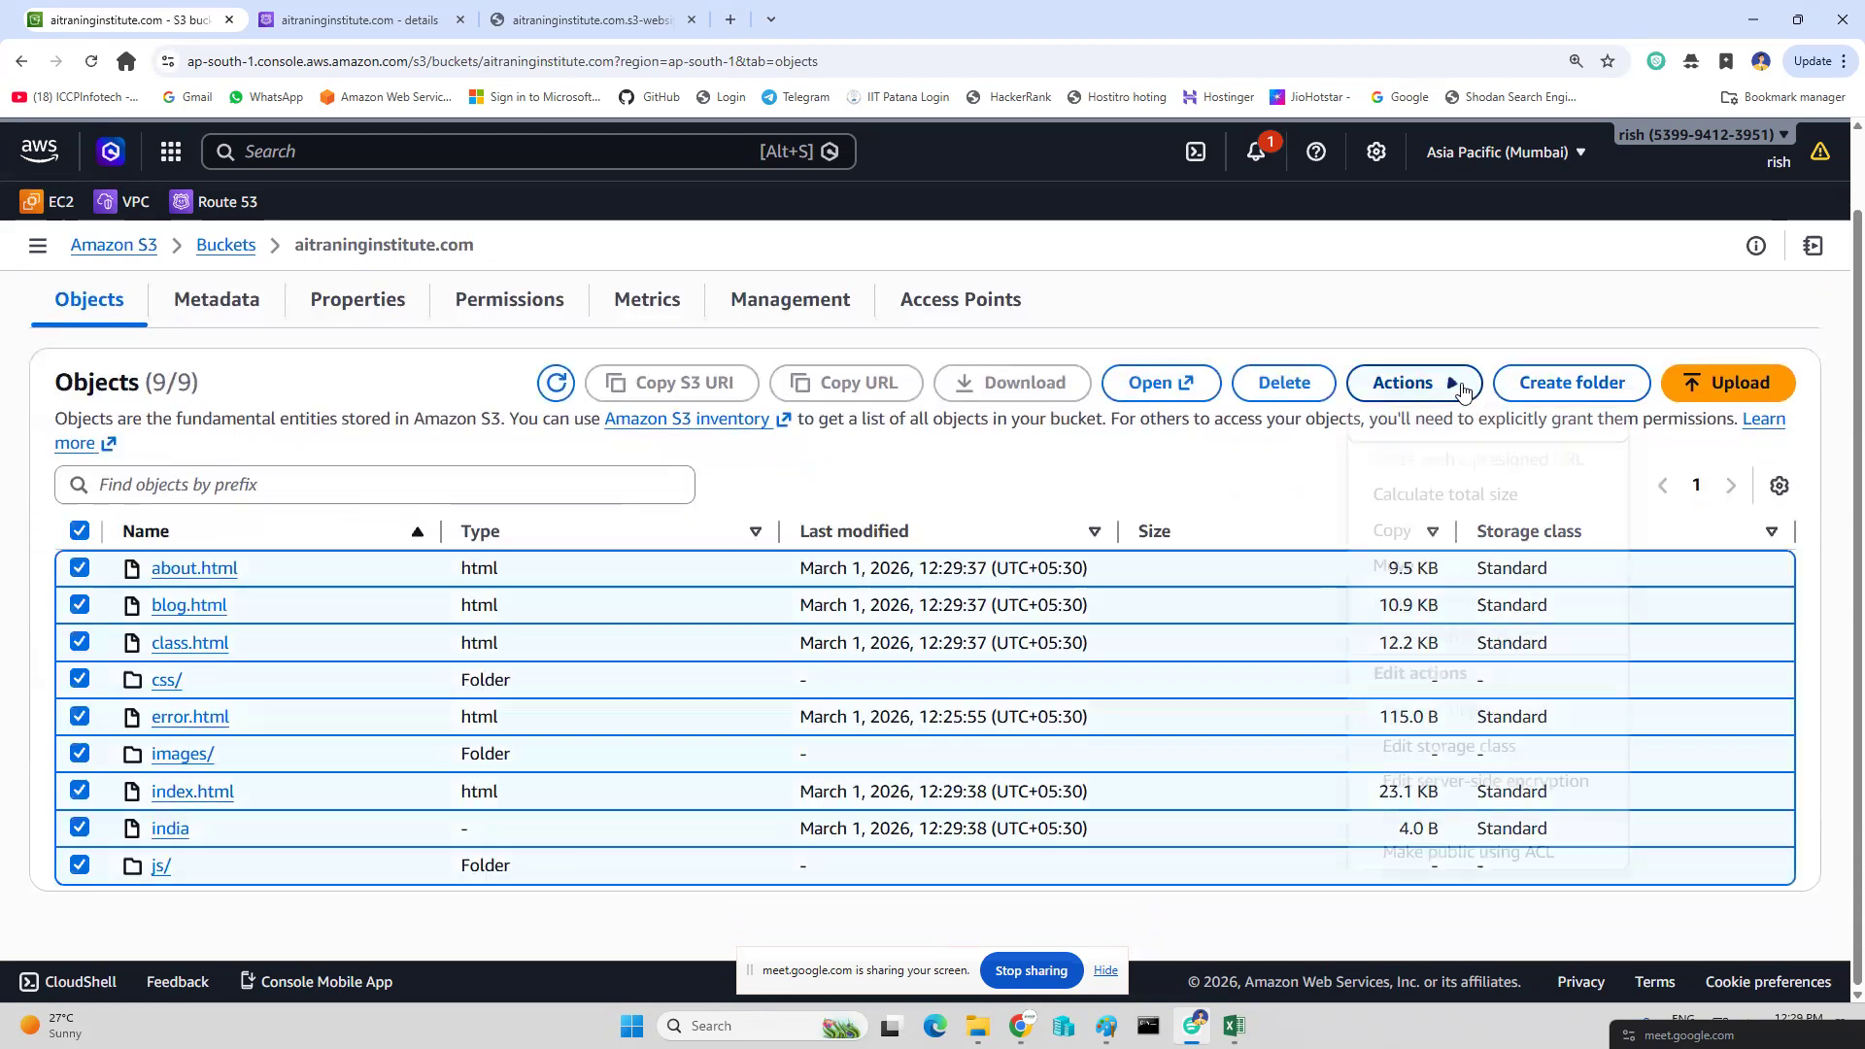
click(1469, 852)
scroll(1572, 729, down, 1)
scroll(1572, 729, down, 1)
click(1727, 897)
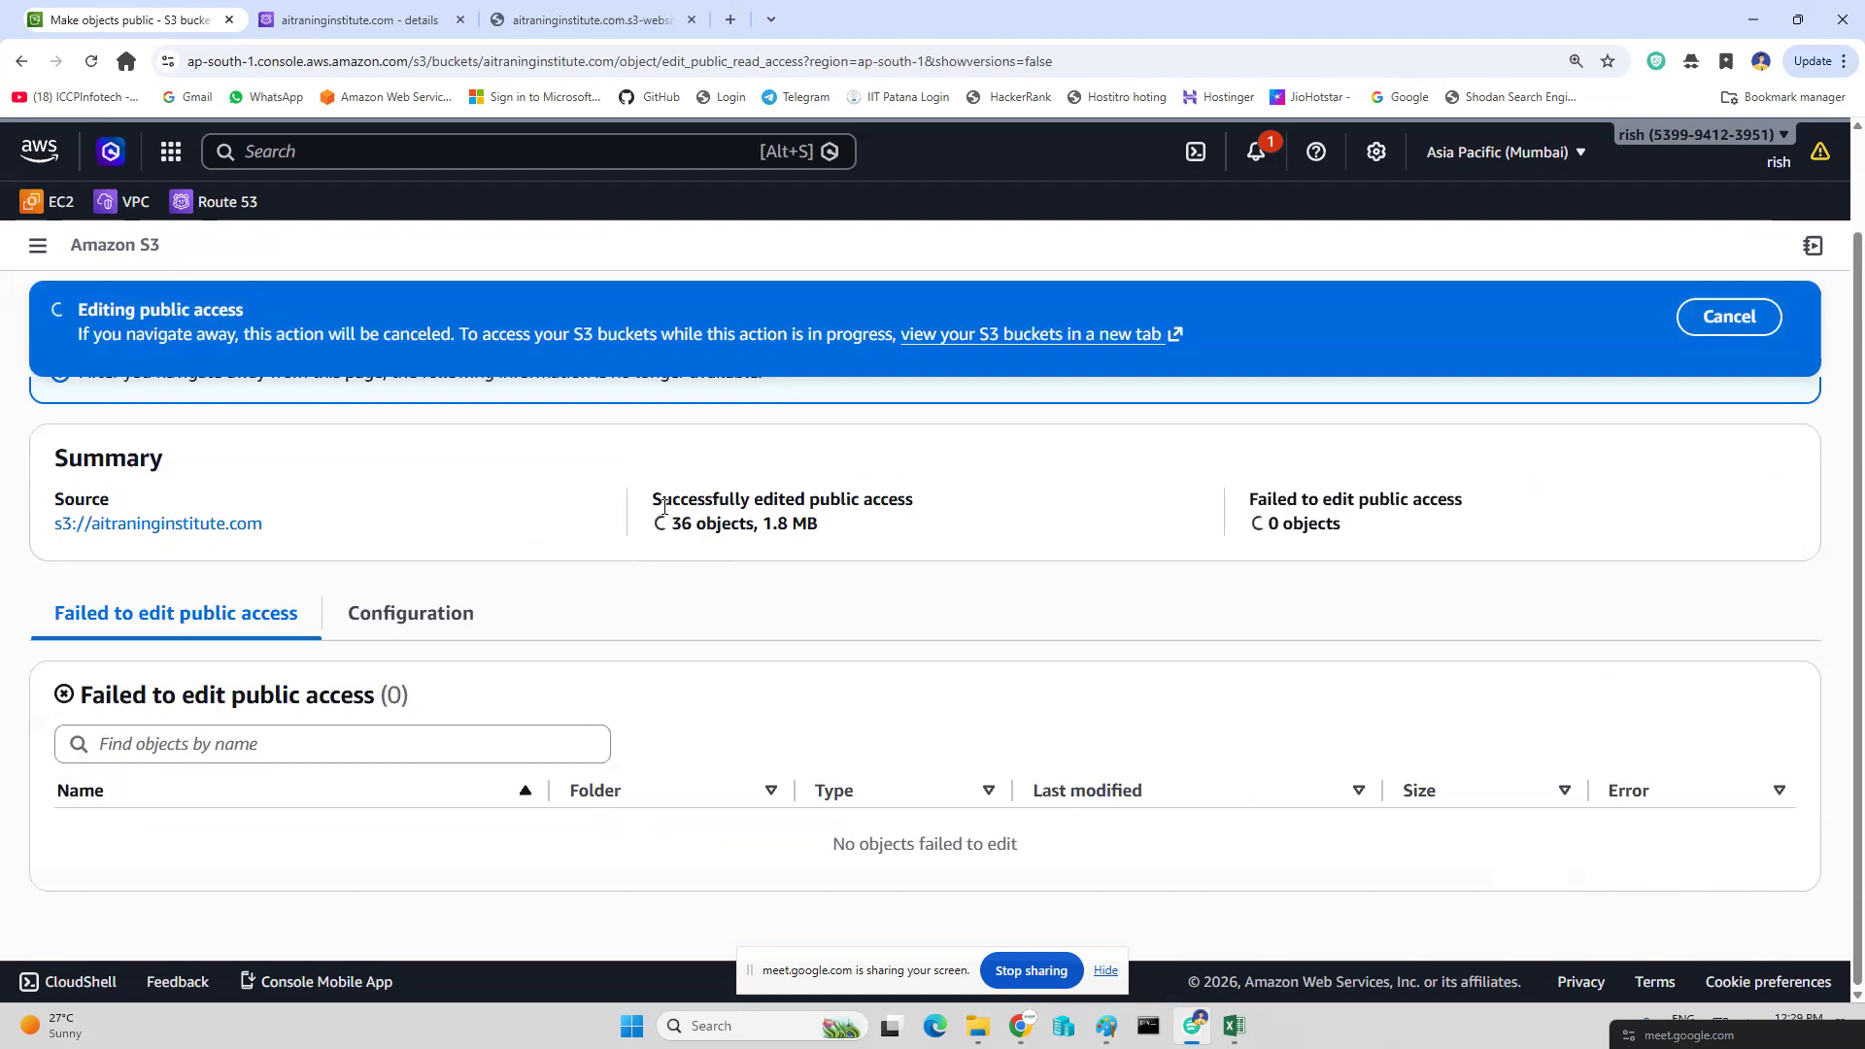
Reload the S3 website endpoint page to check the uploaded site.
click(626, 21)
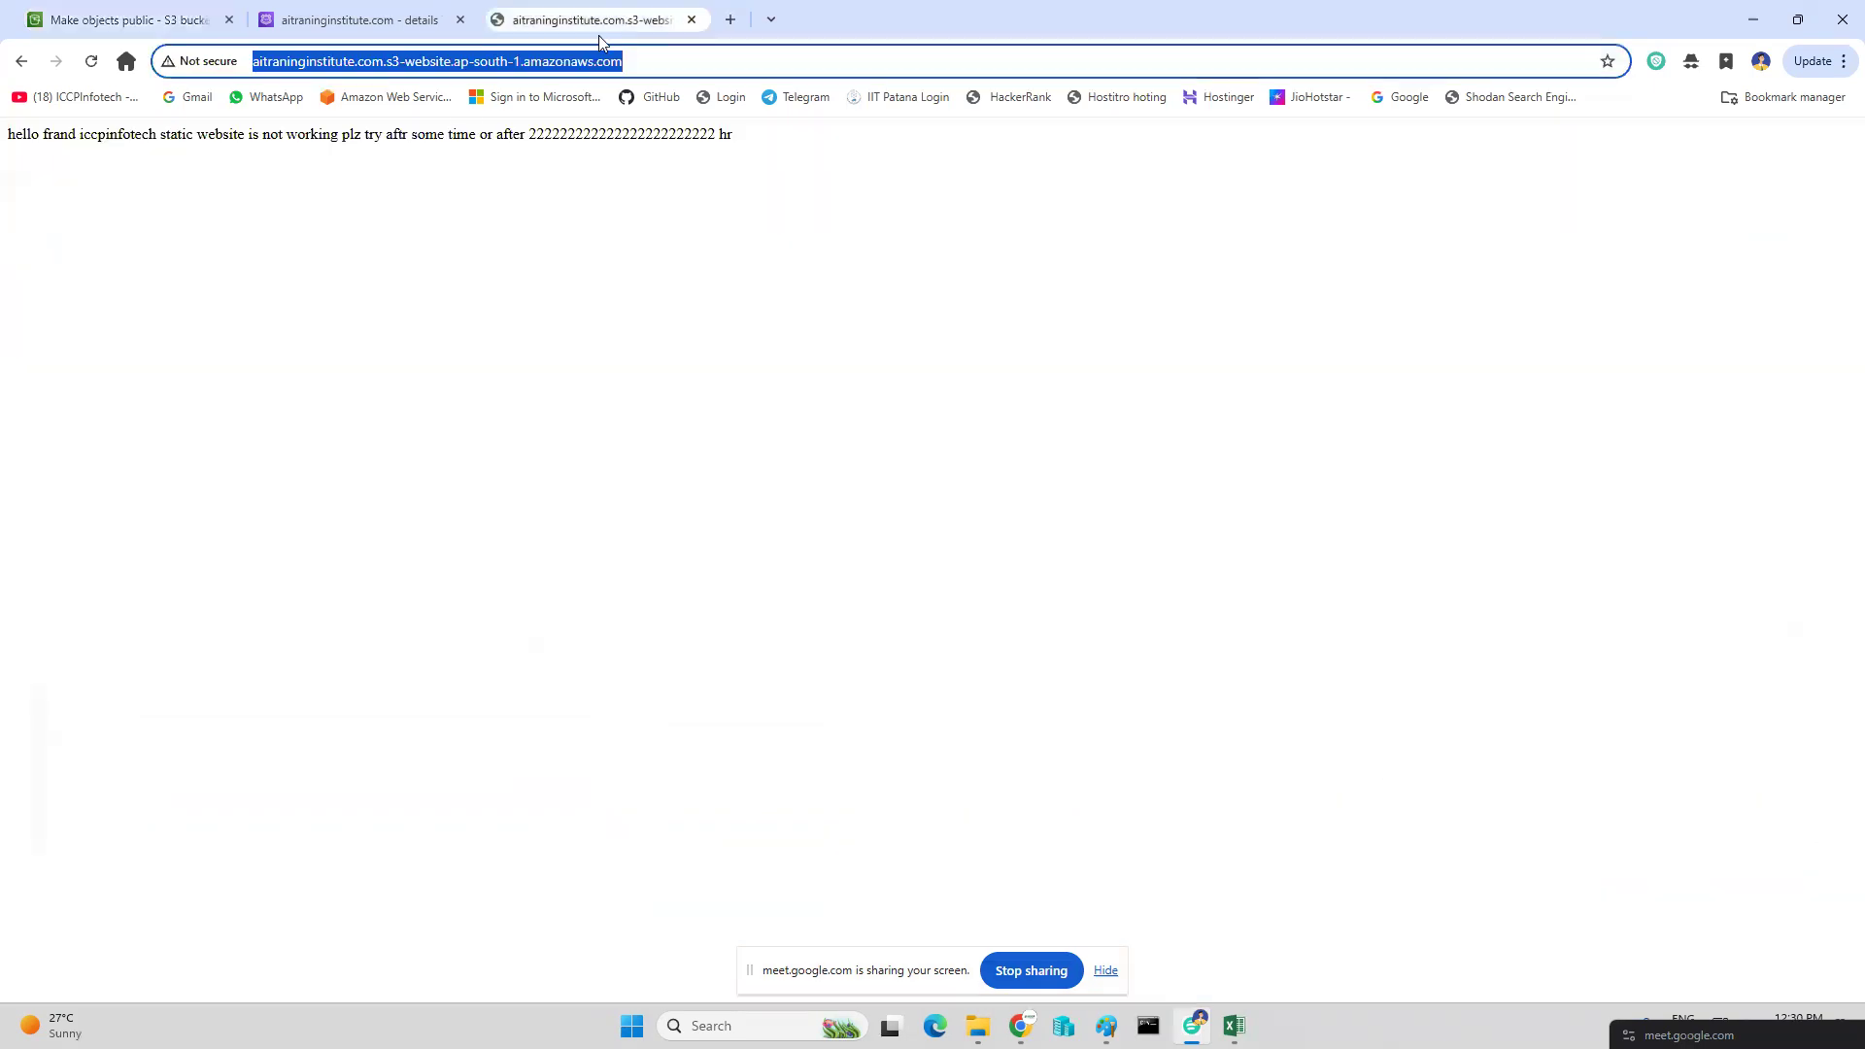
click(91, 61)
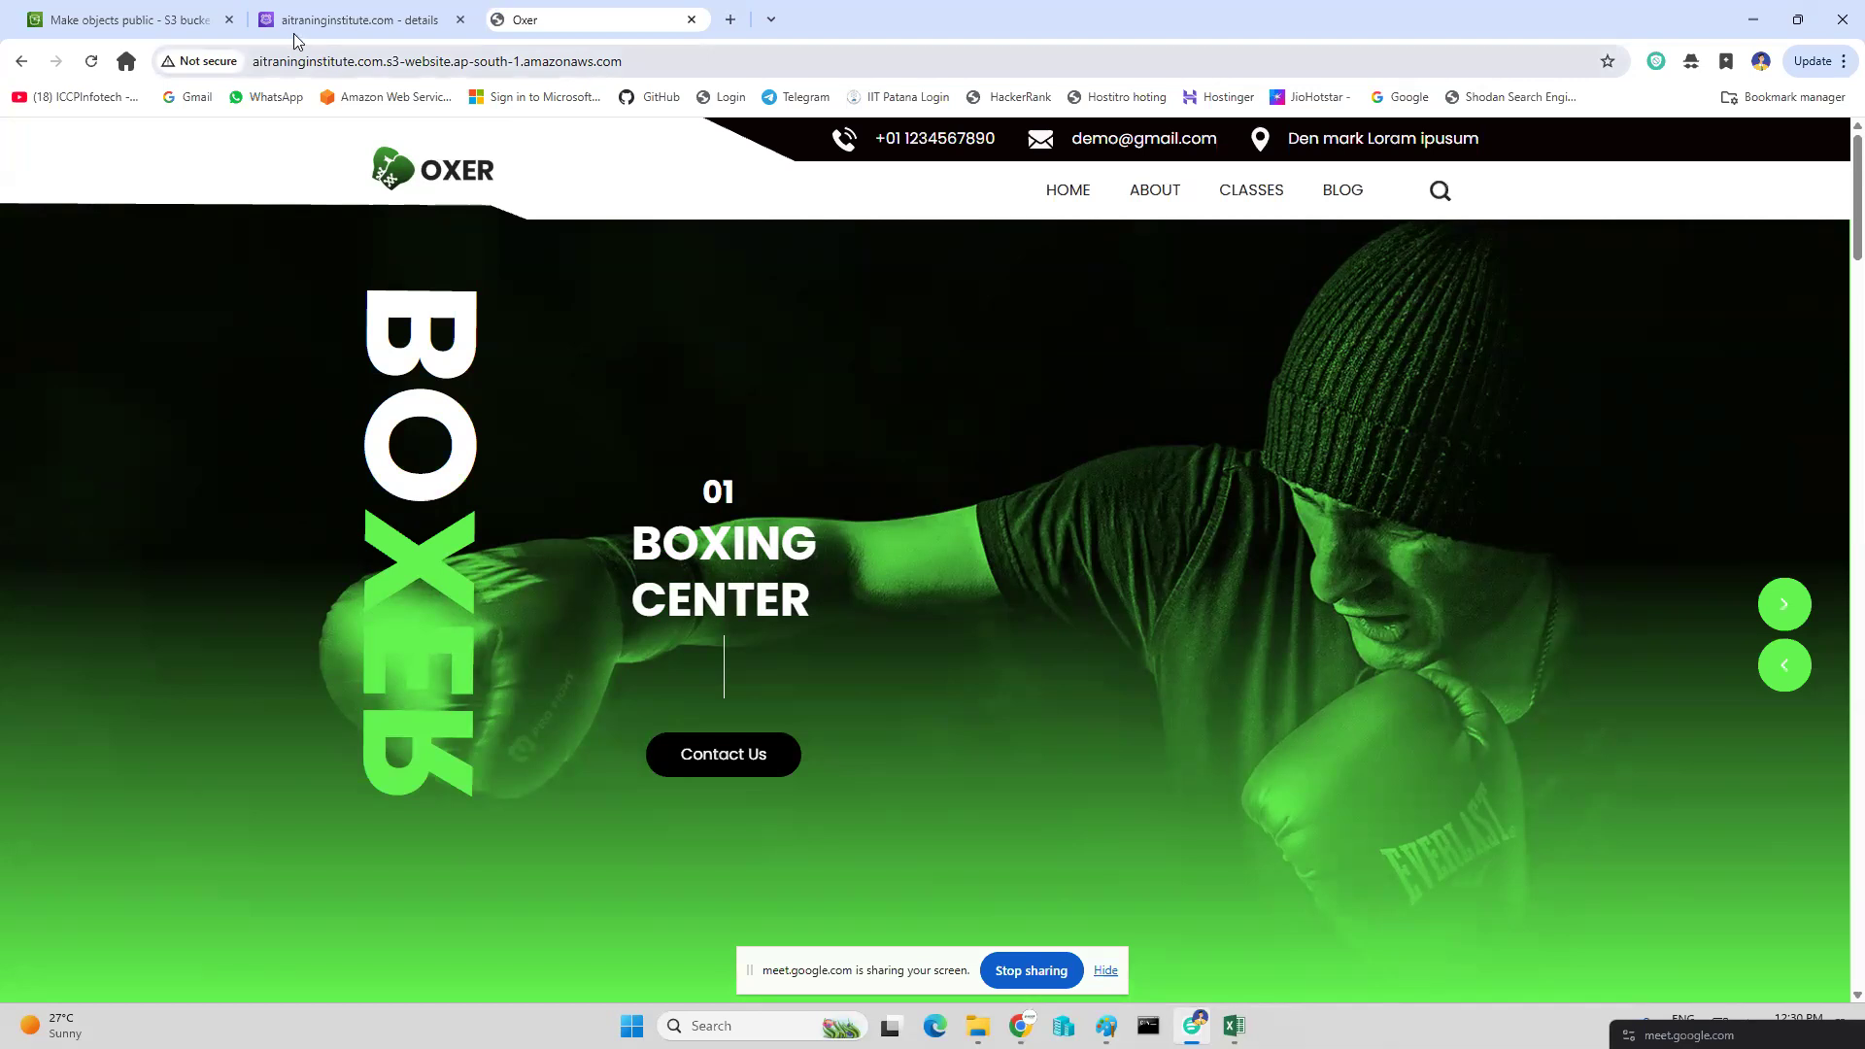
Copy the A record's name from the Route 53 hosted zone and open aitraninginstitute.com in a fresh tab, continuing past the secure-connection warning.
click(360, 18)
drag(515, 704, 372, 706)
key(ctrl+c)
click(692, 20)
click(500, 20)
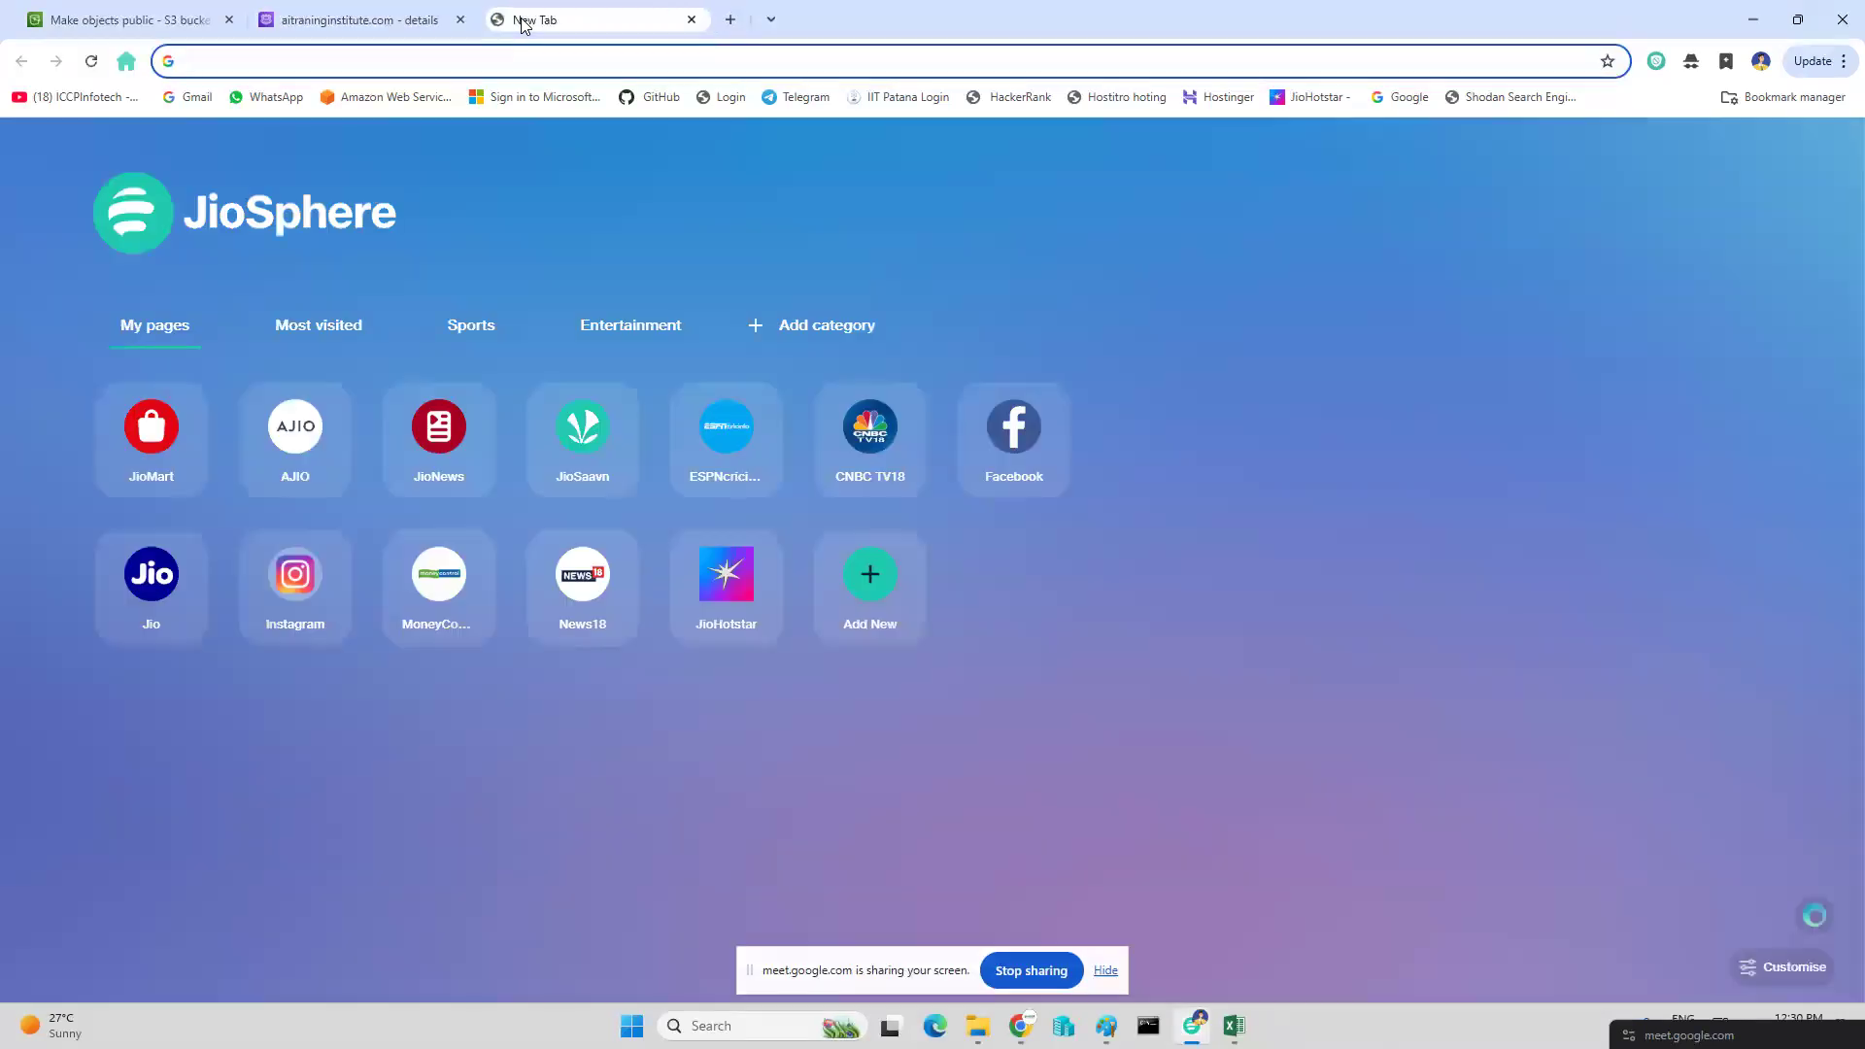
key(ctrl+v)
key(Return)
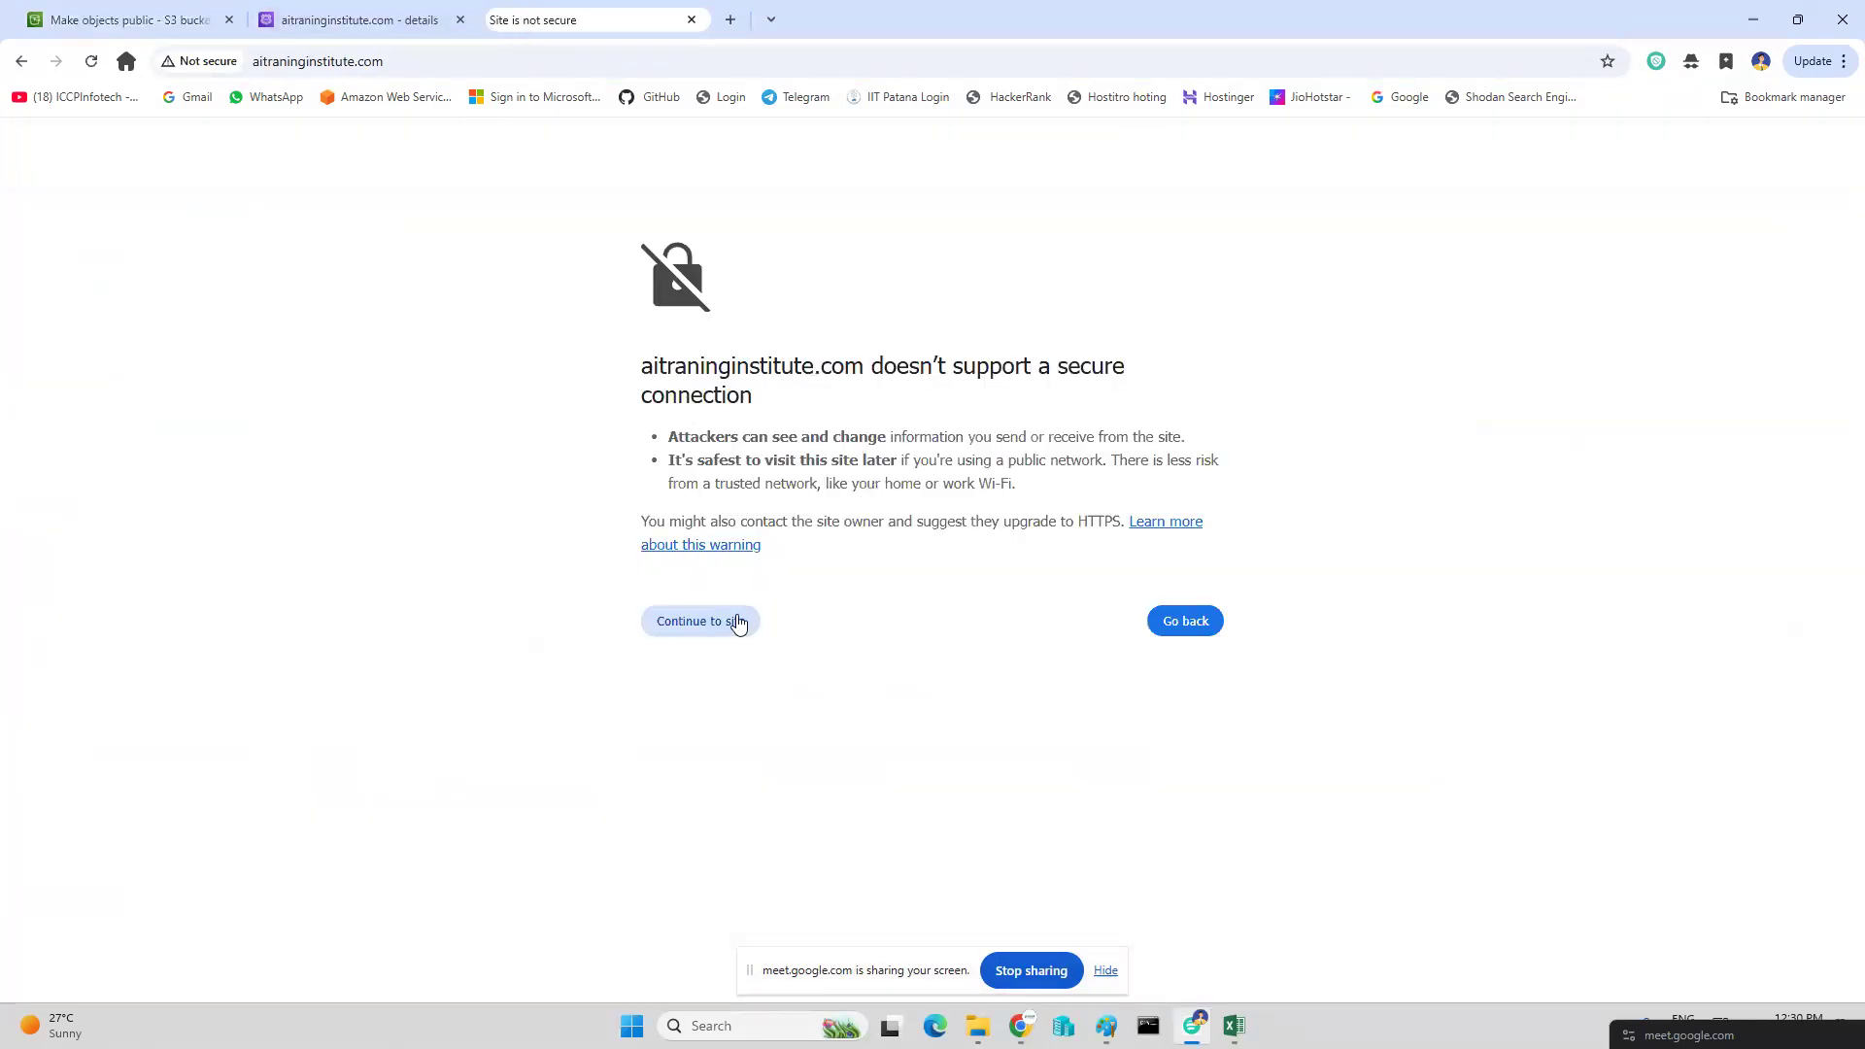
click(739, 623)
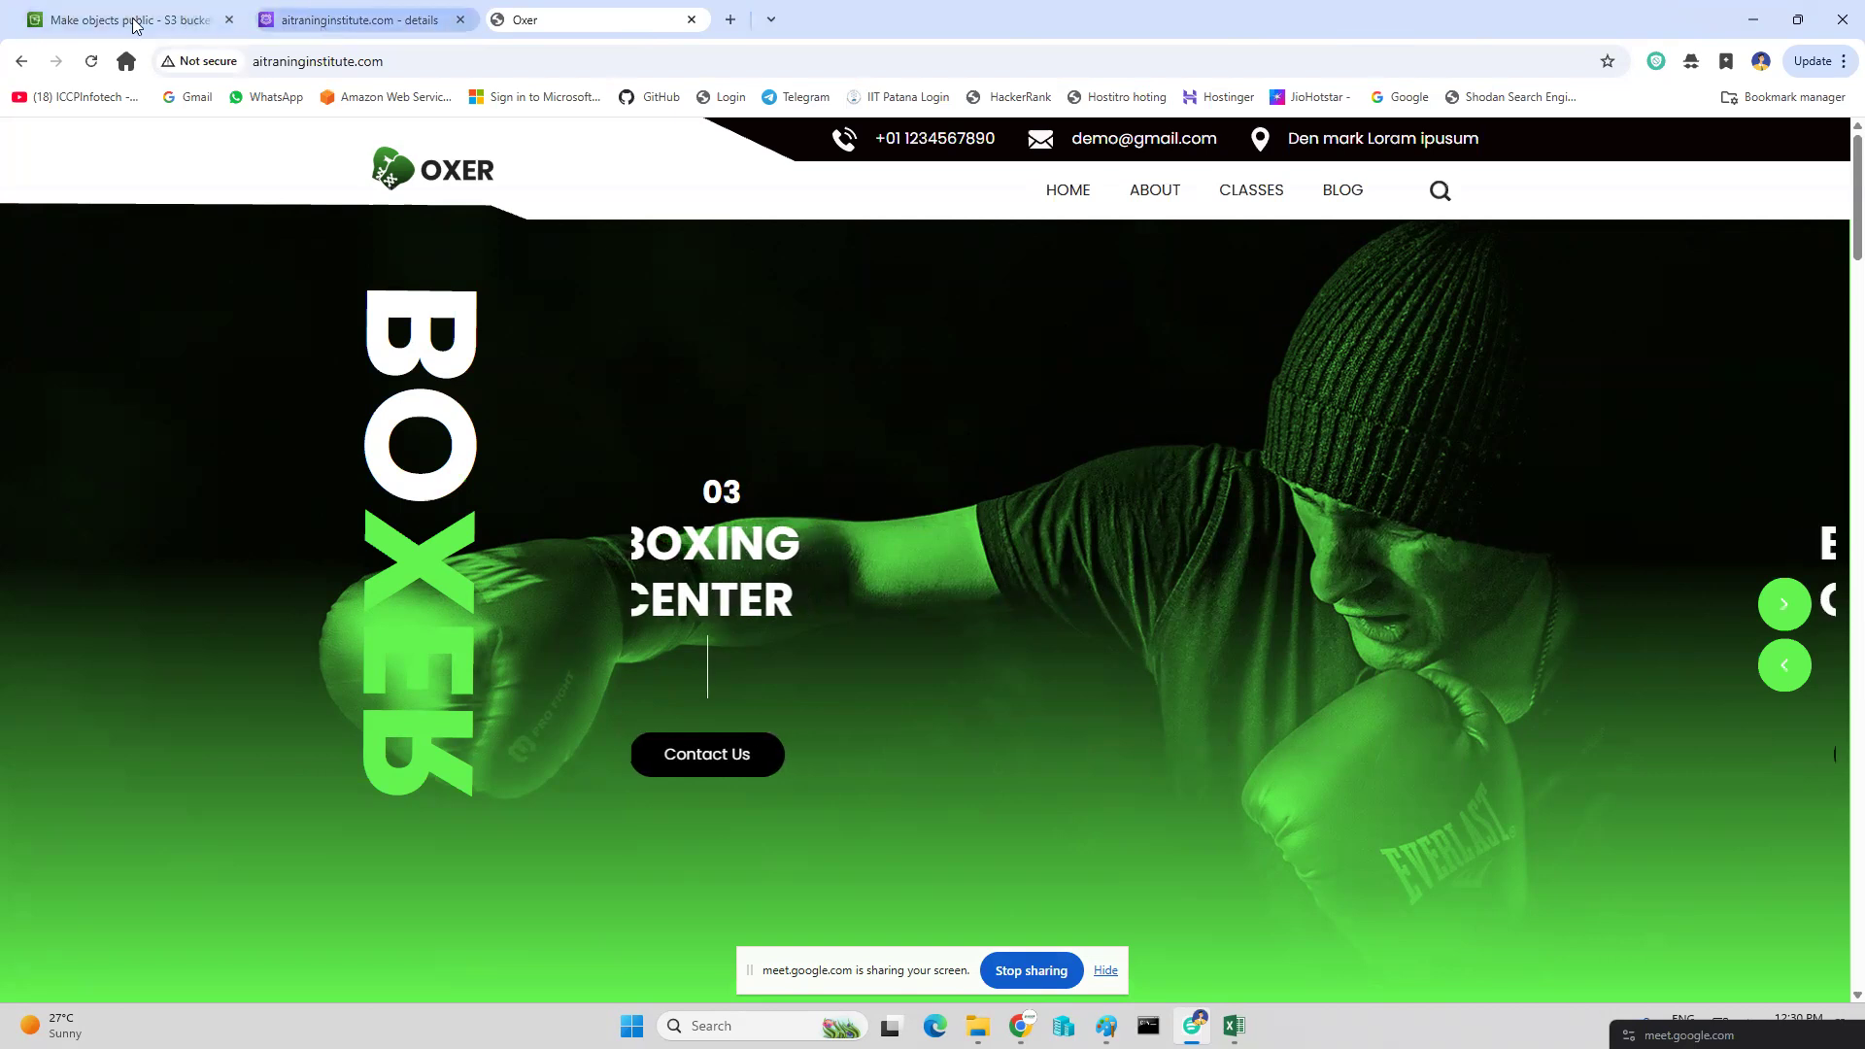
Delete the aitraninginstitute.com A alias record from the Route 53 hosted zone.
click(330, 19)
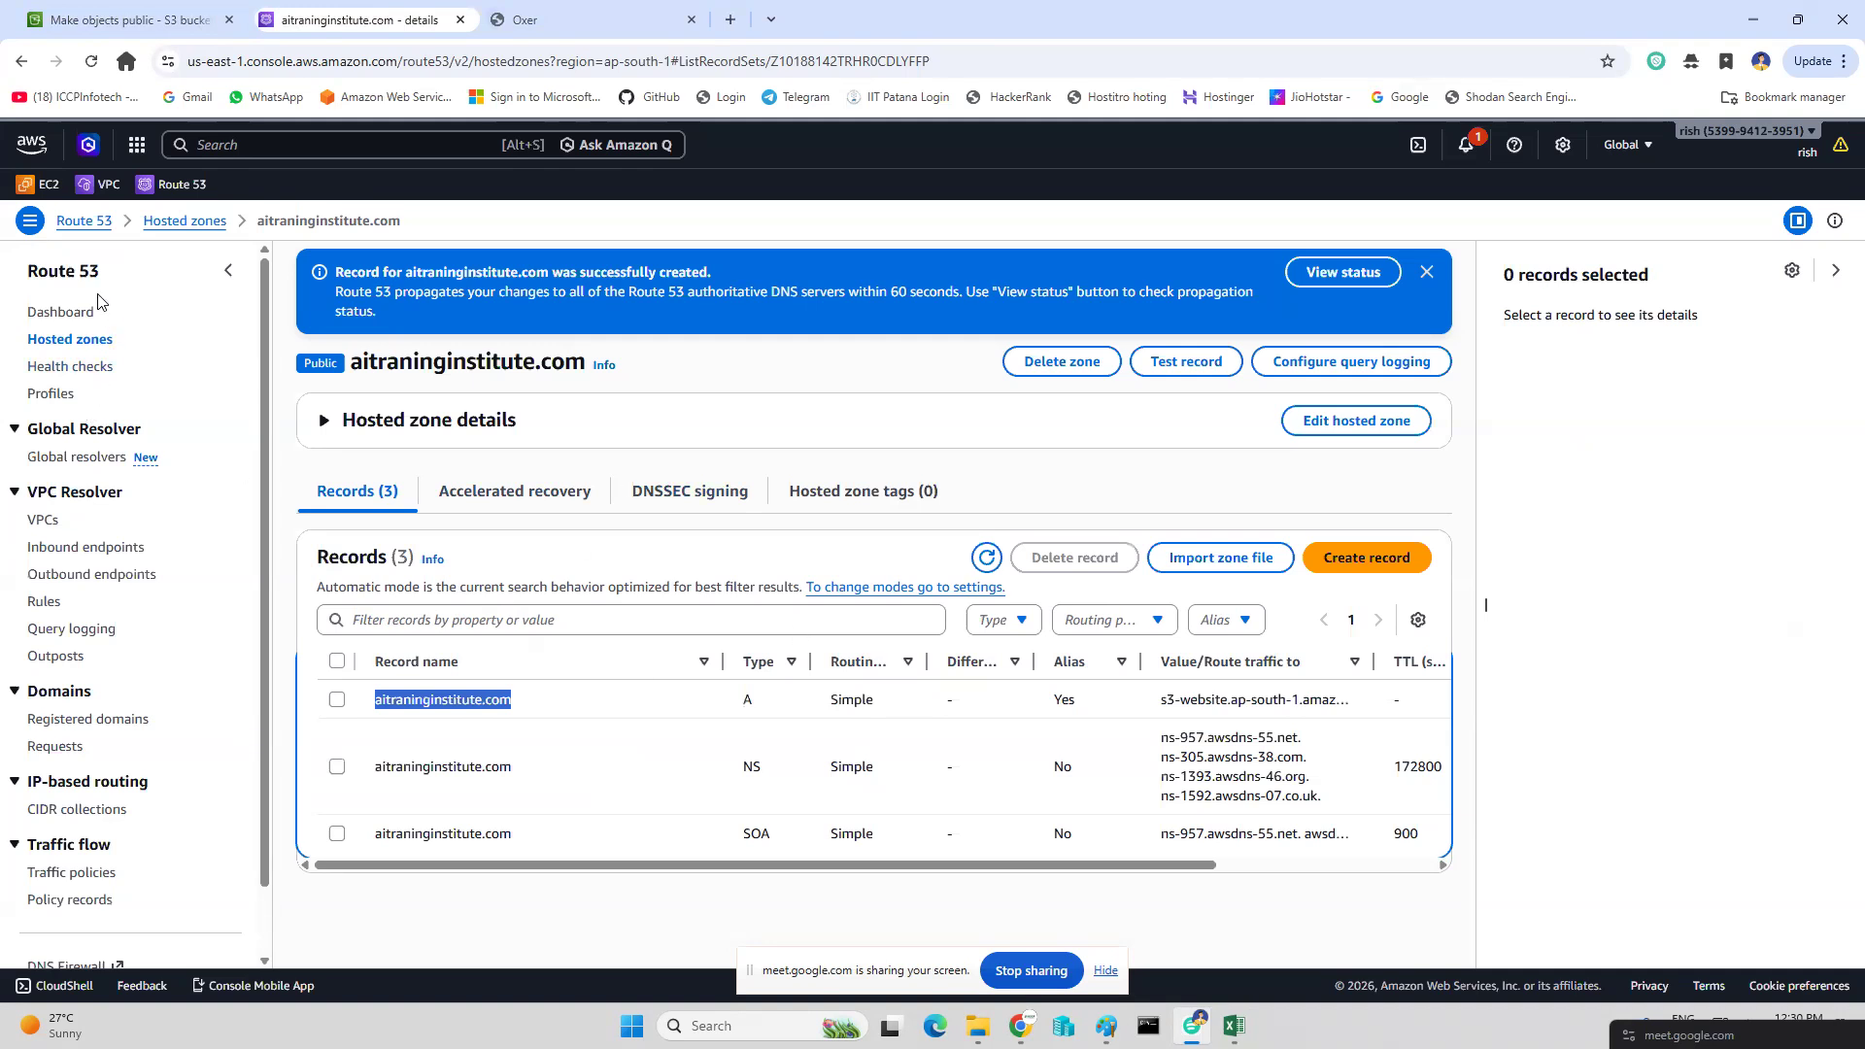
click(338, 700)
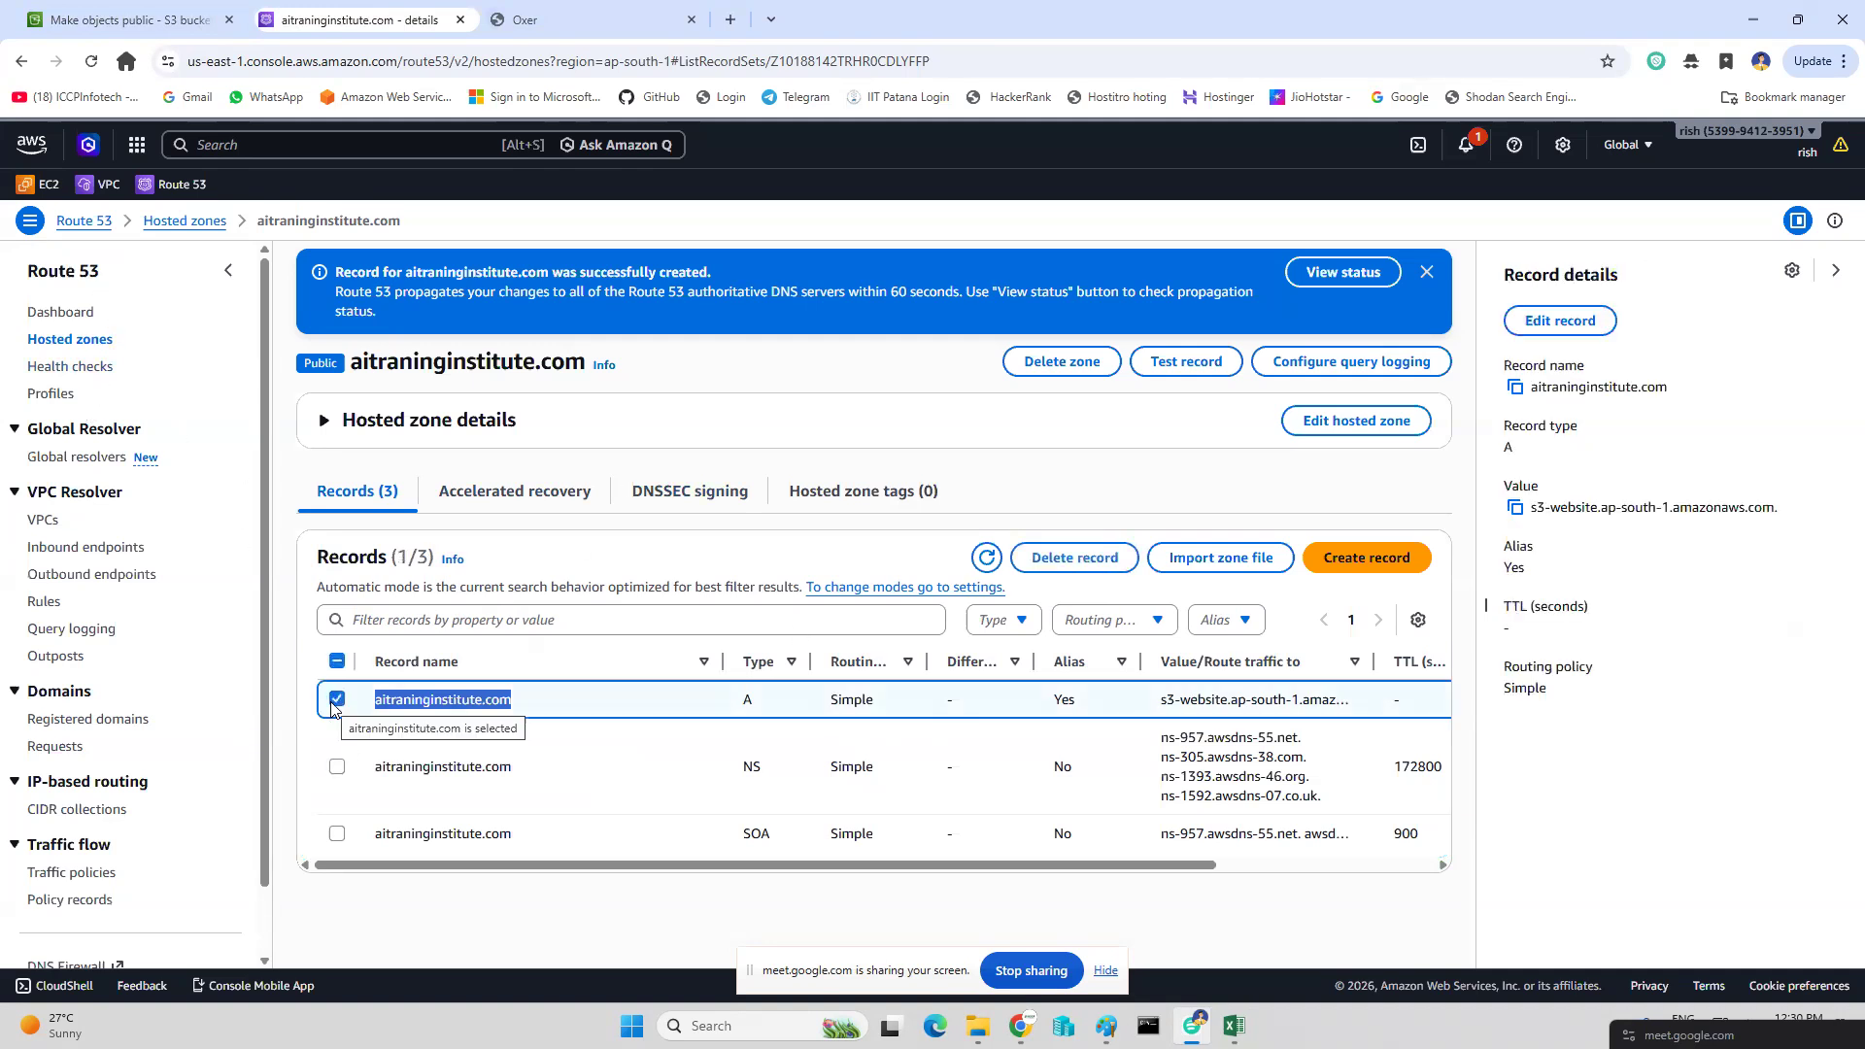
click(1075, 559)
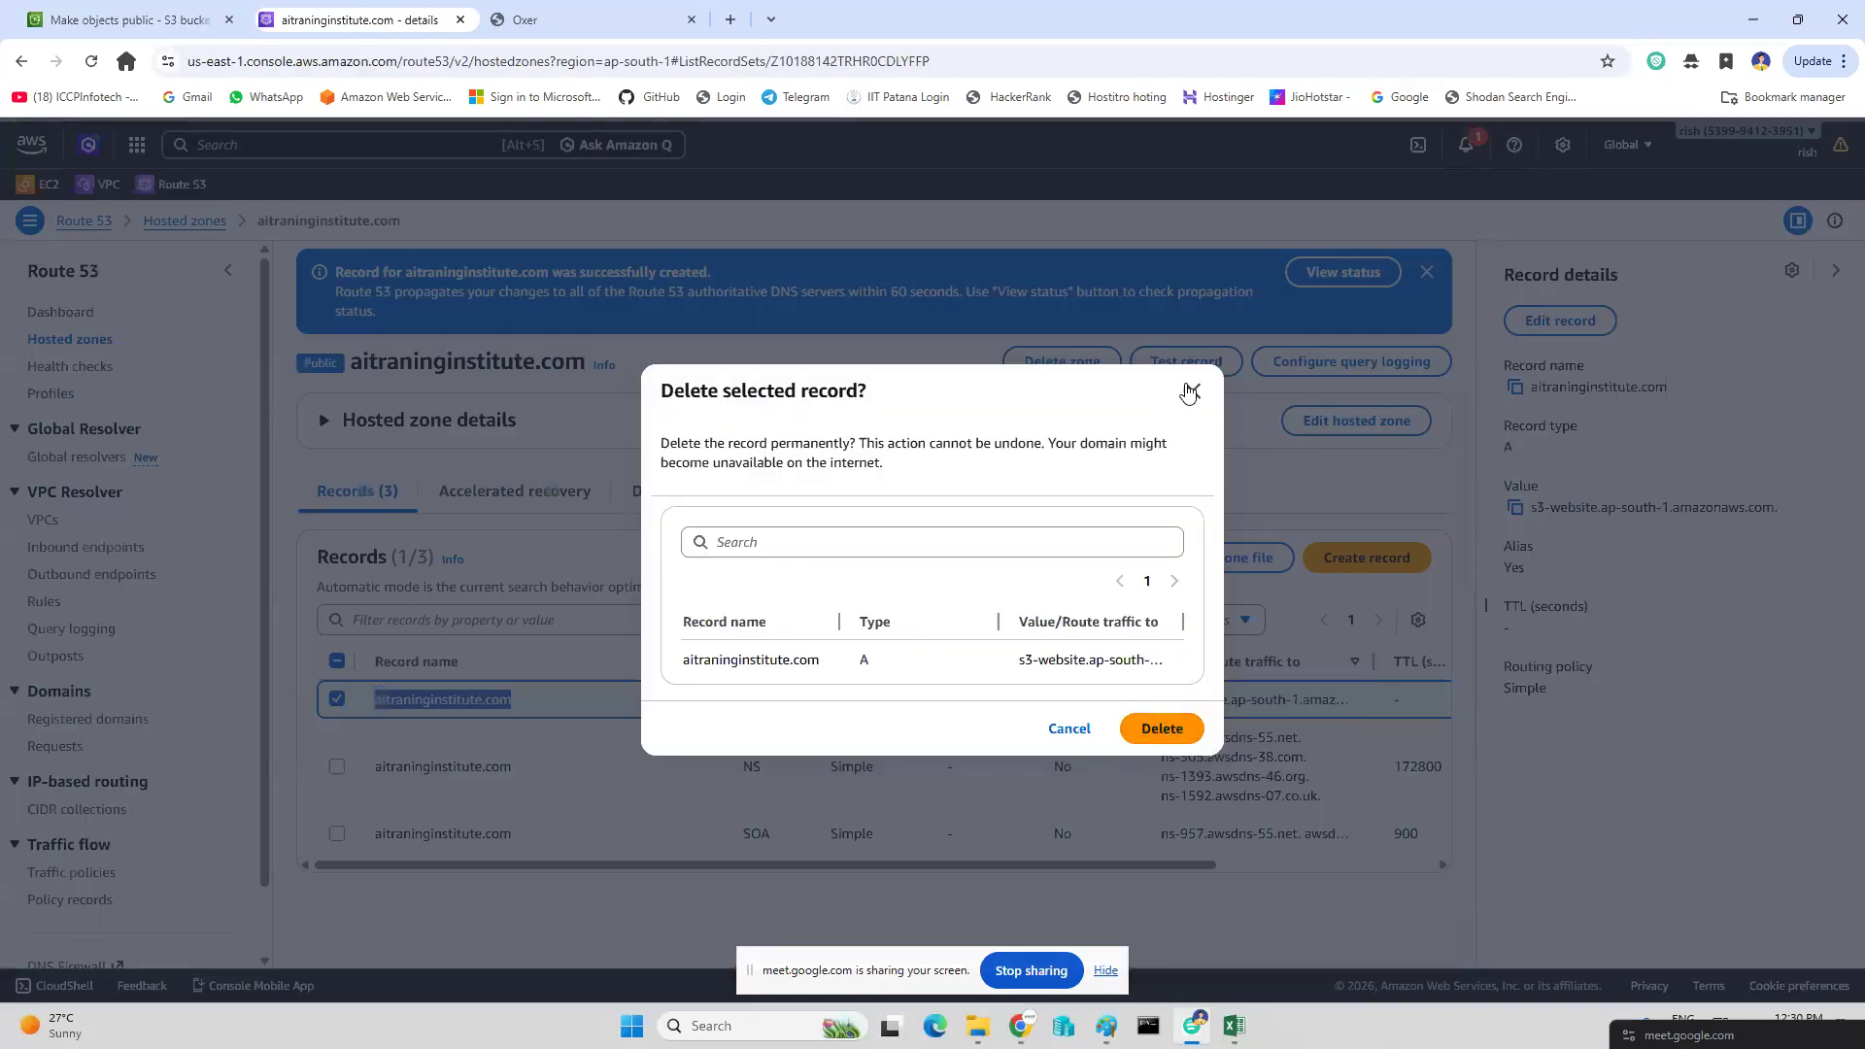
click(1194, 389)
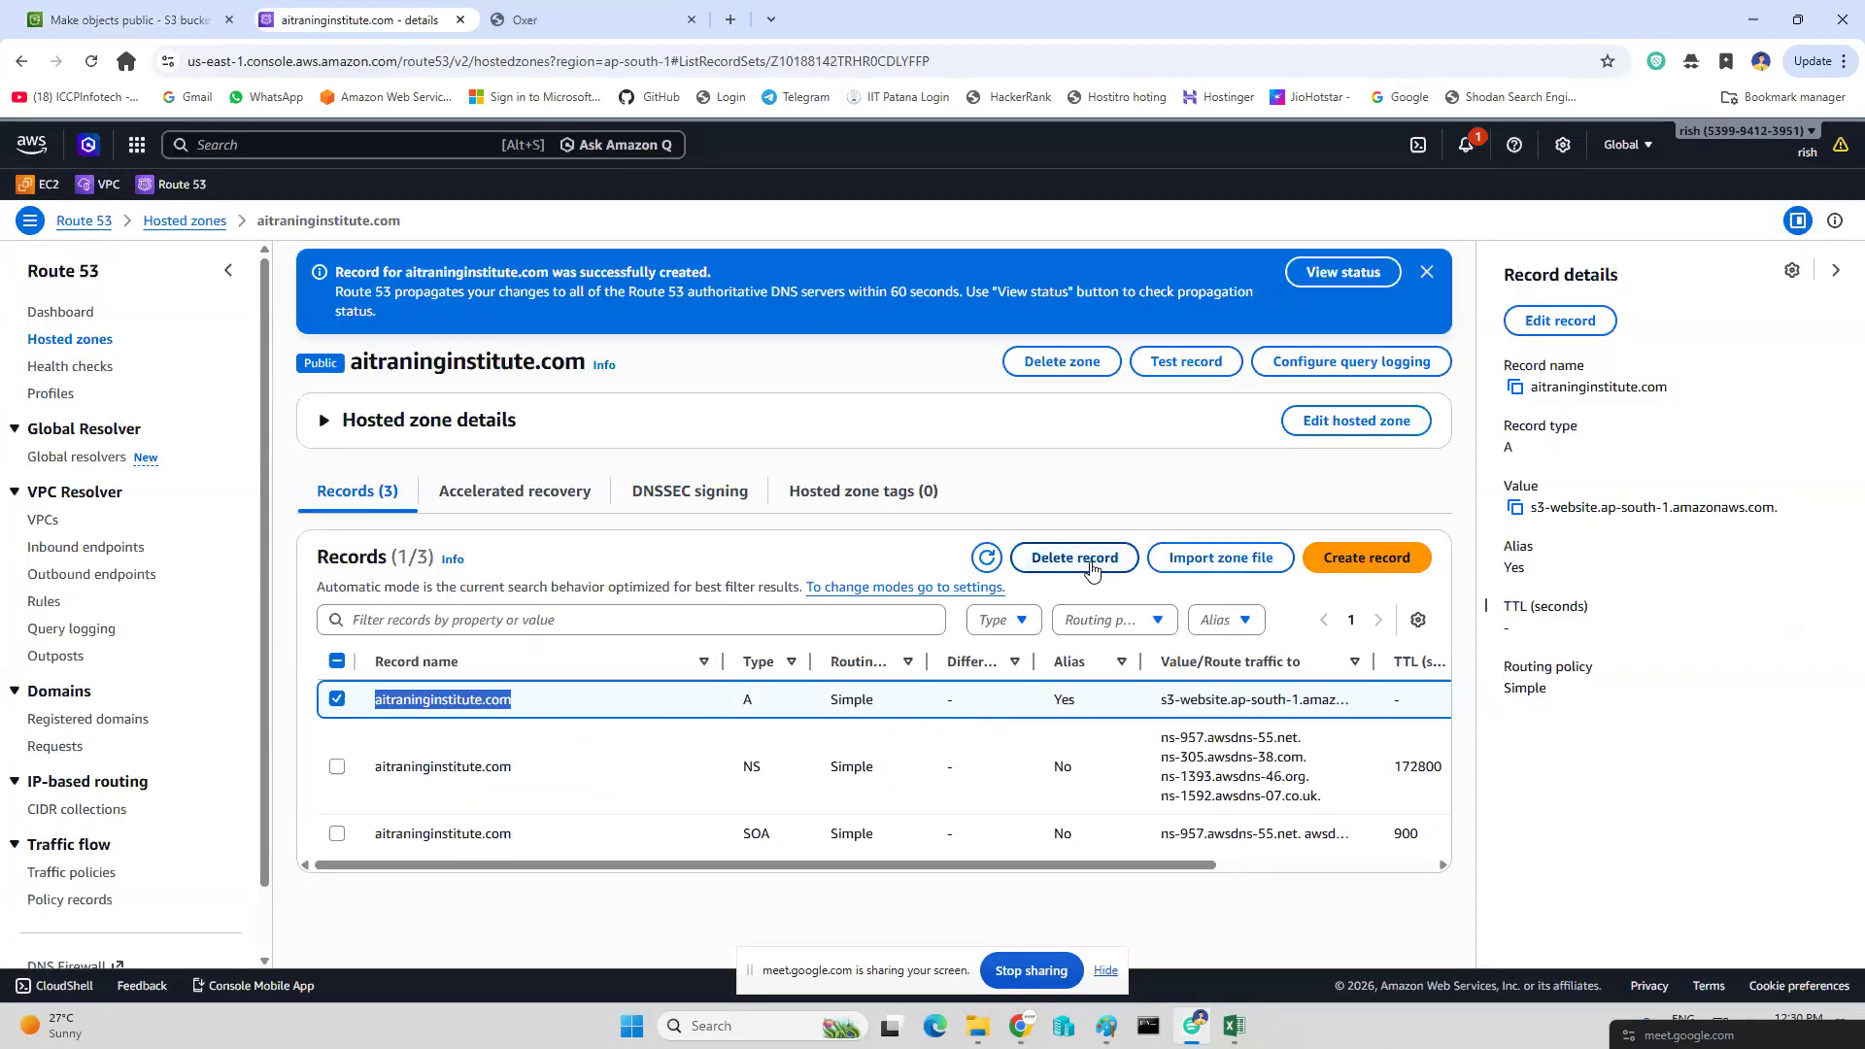
click(1088, 558)
click(1162, 731)
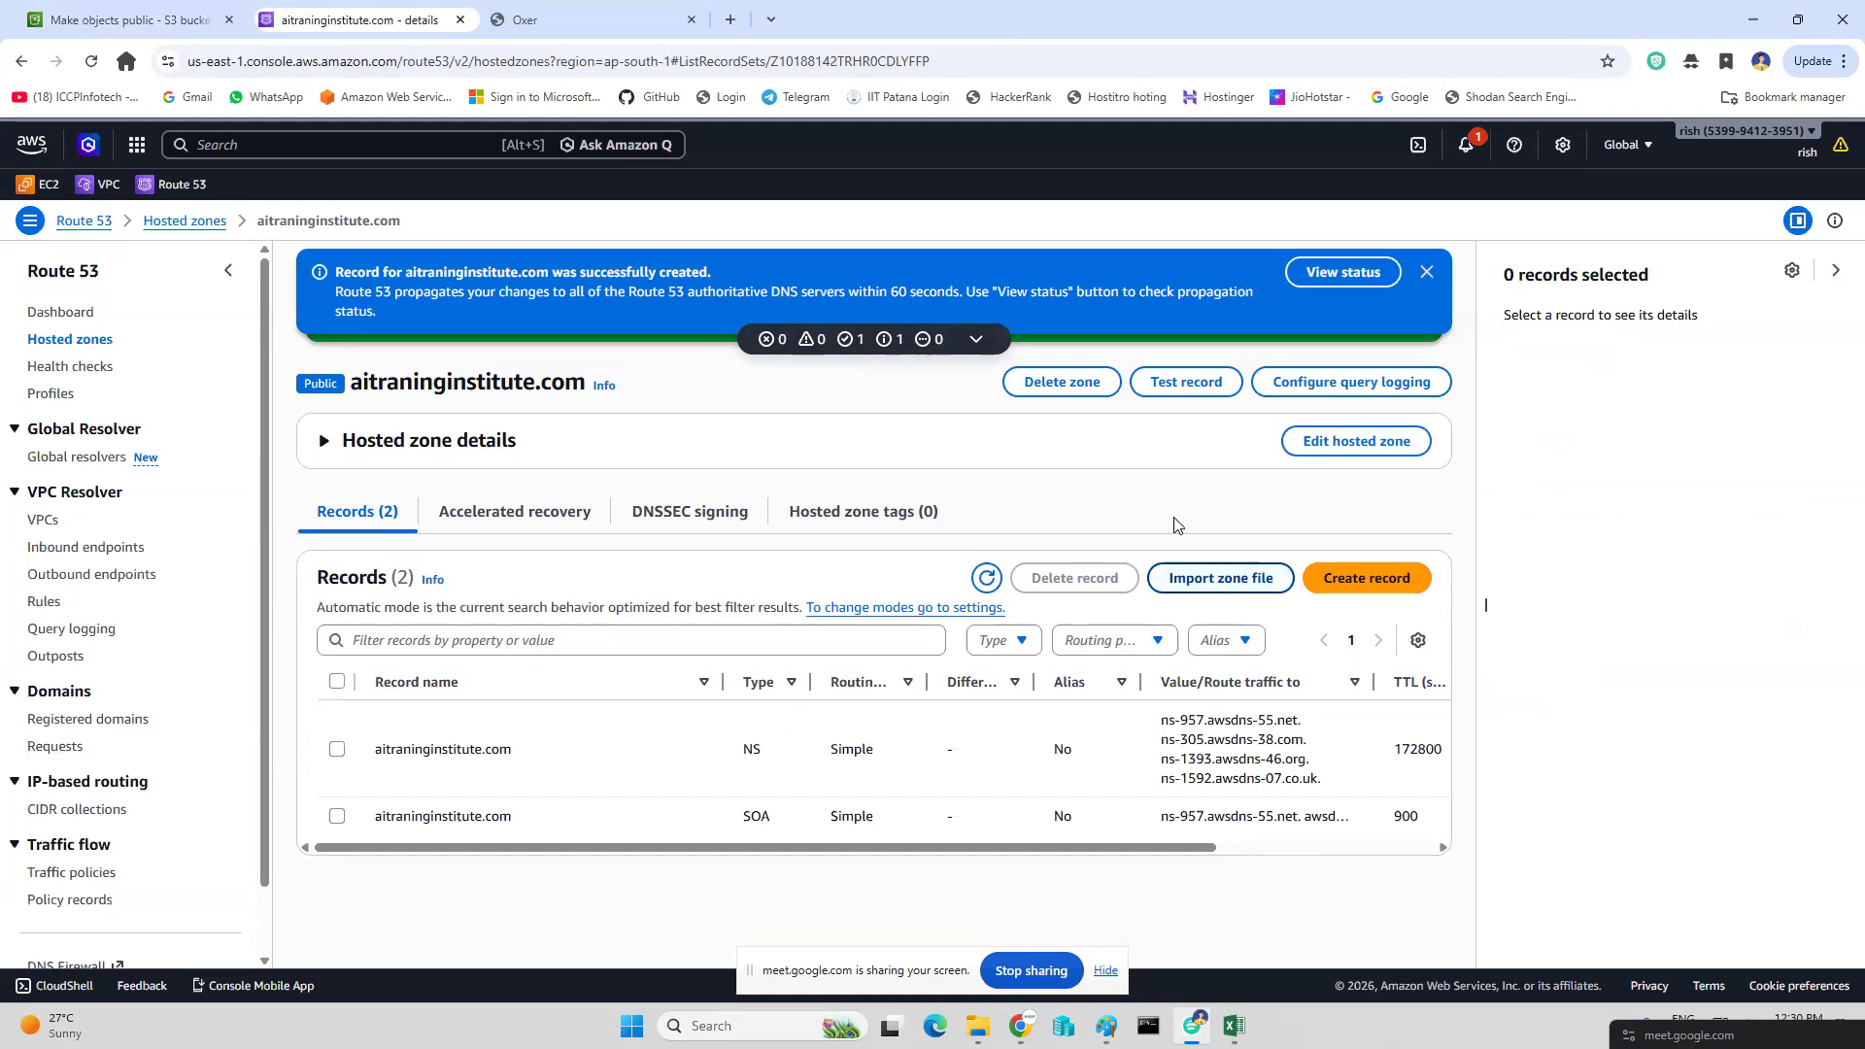
Delete the aitraninginstitute.com hosted zone, confirming with the word "delete".
click(1046, 392)
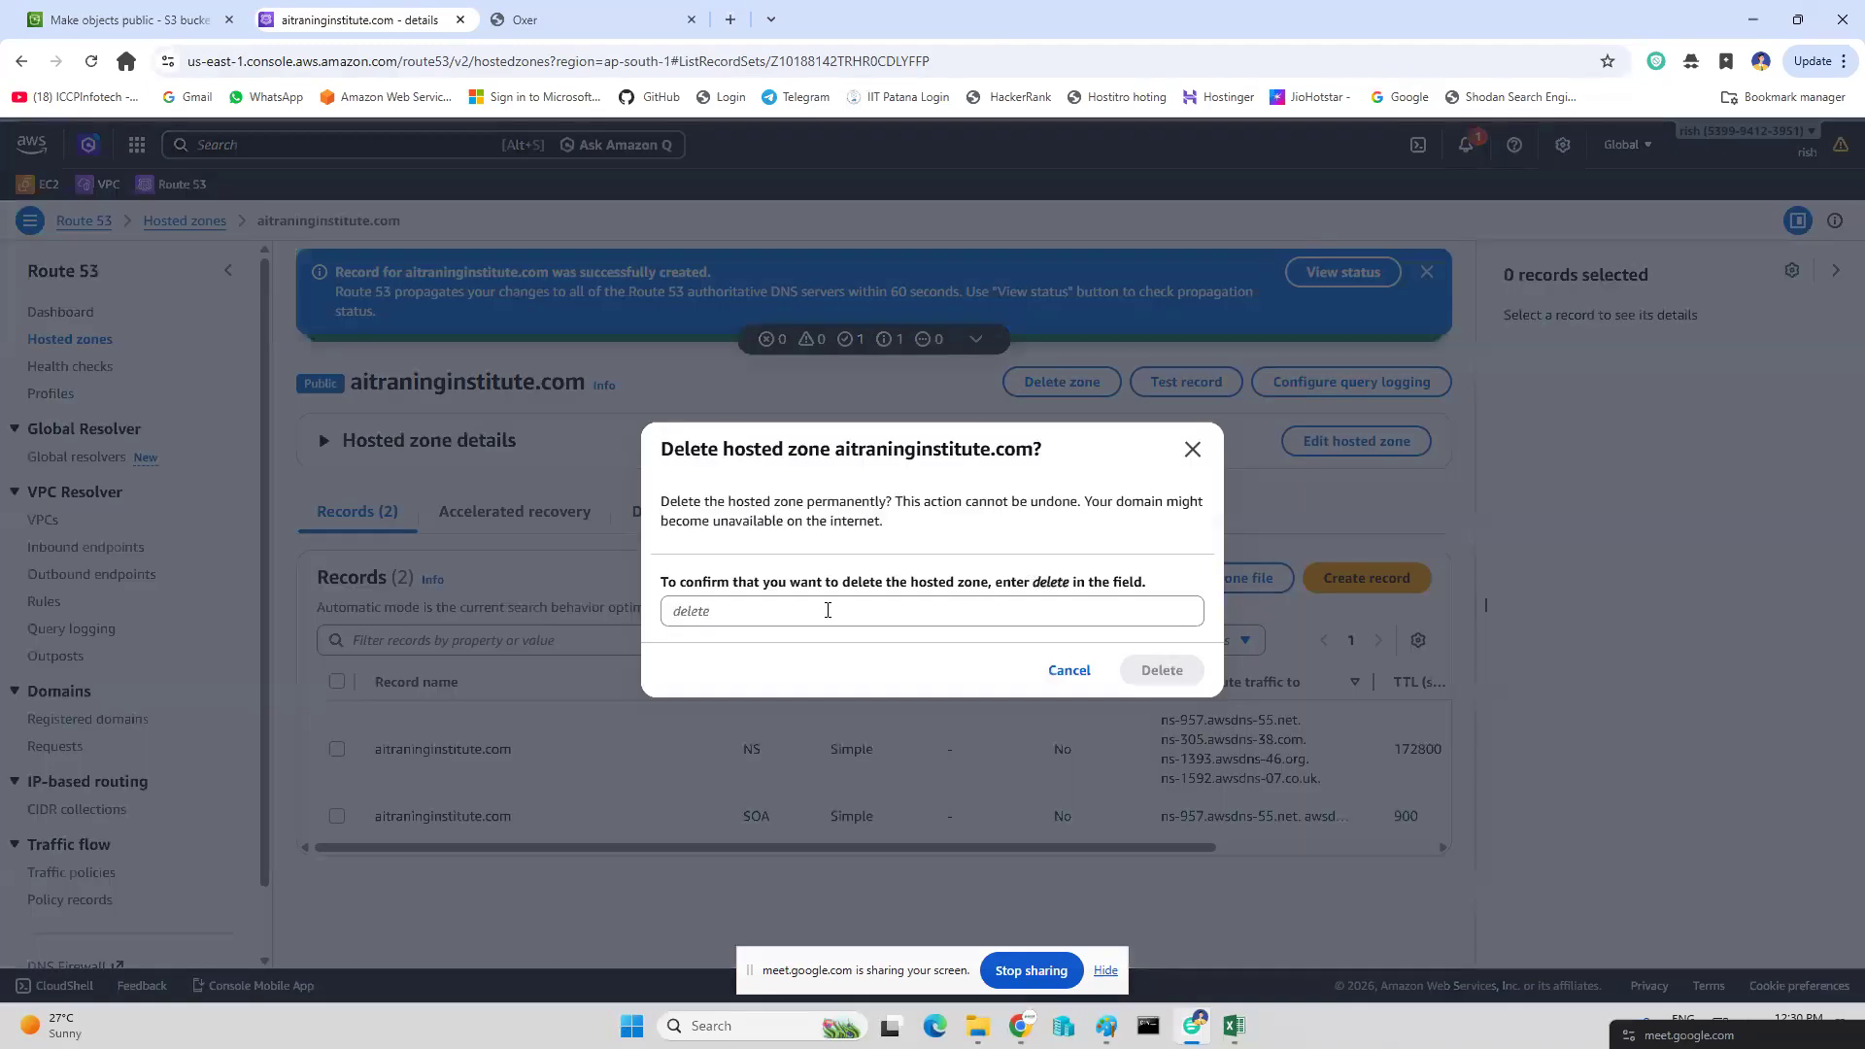
click(821, 603)
text(del)
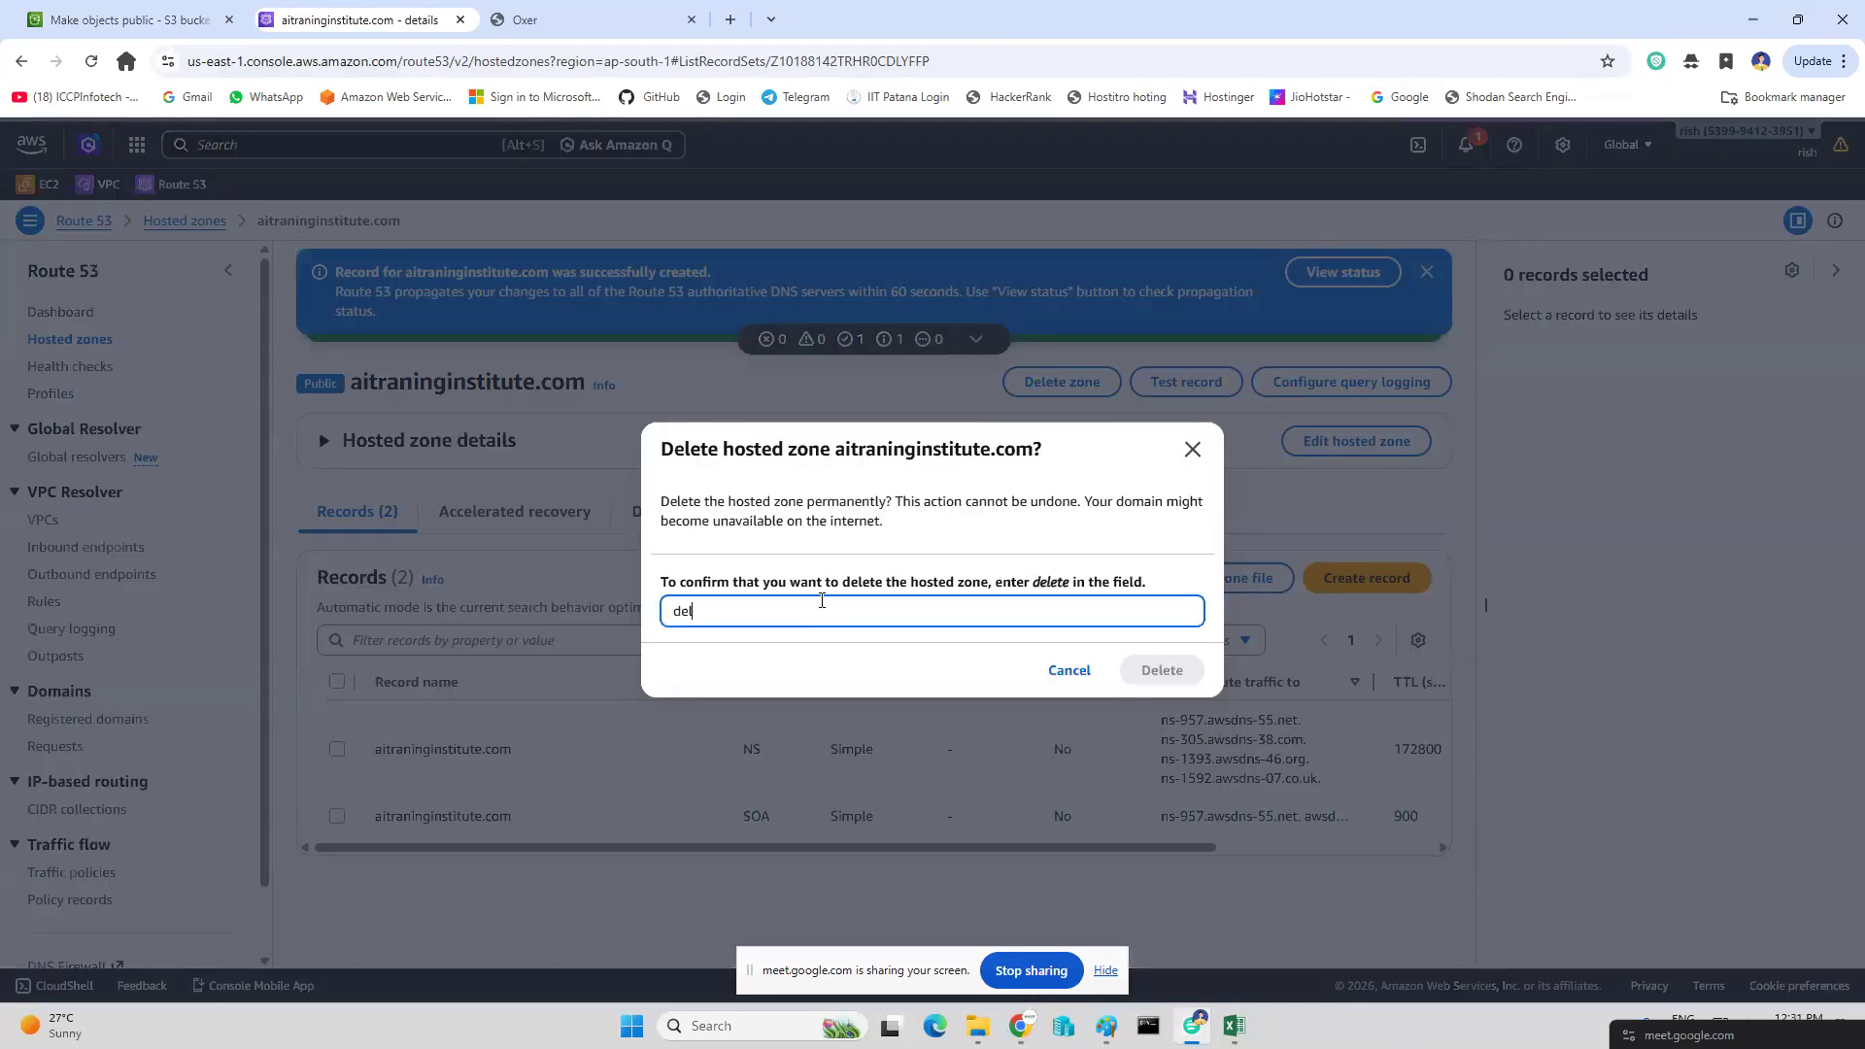
text(ete)
click(1184, 672)
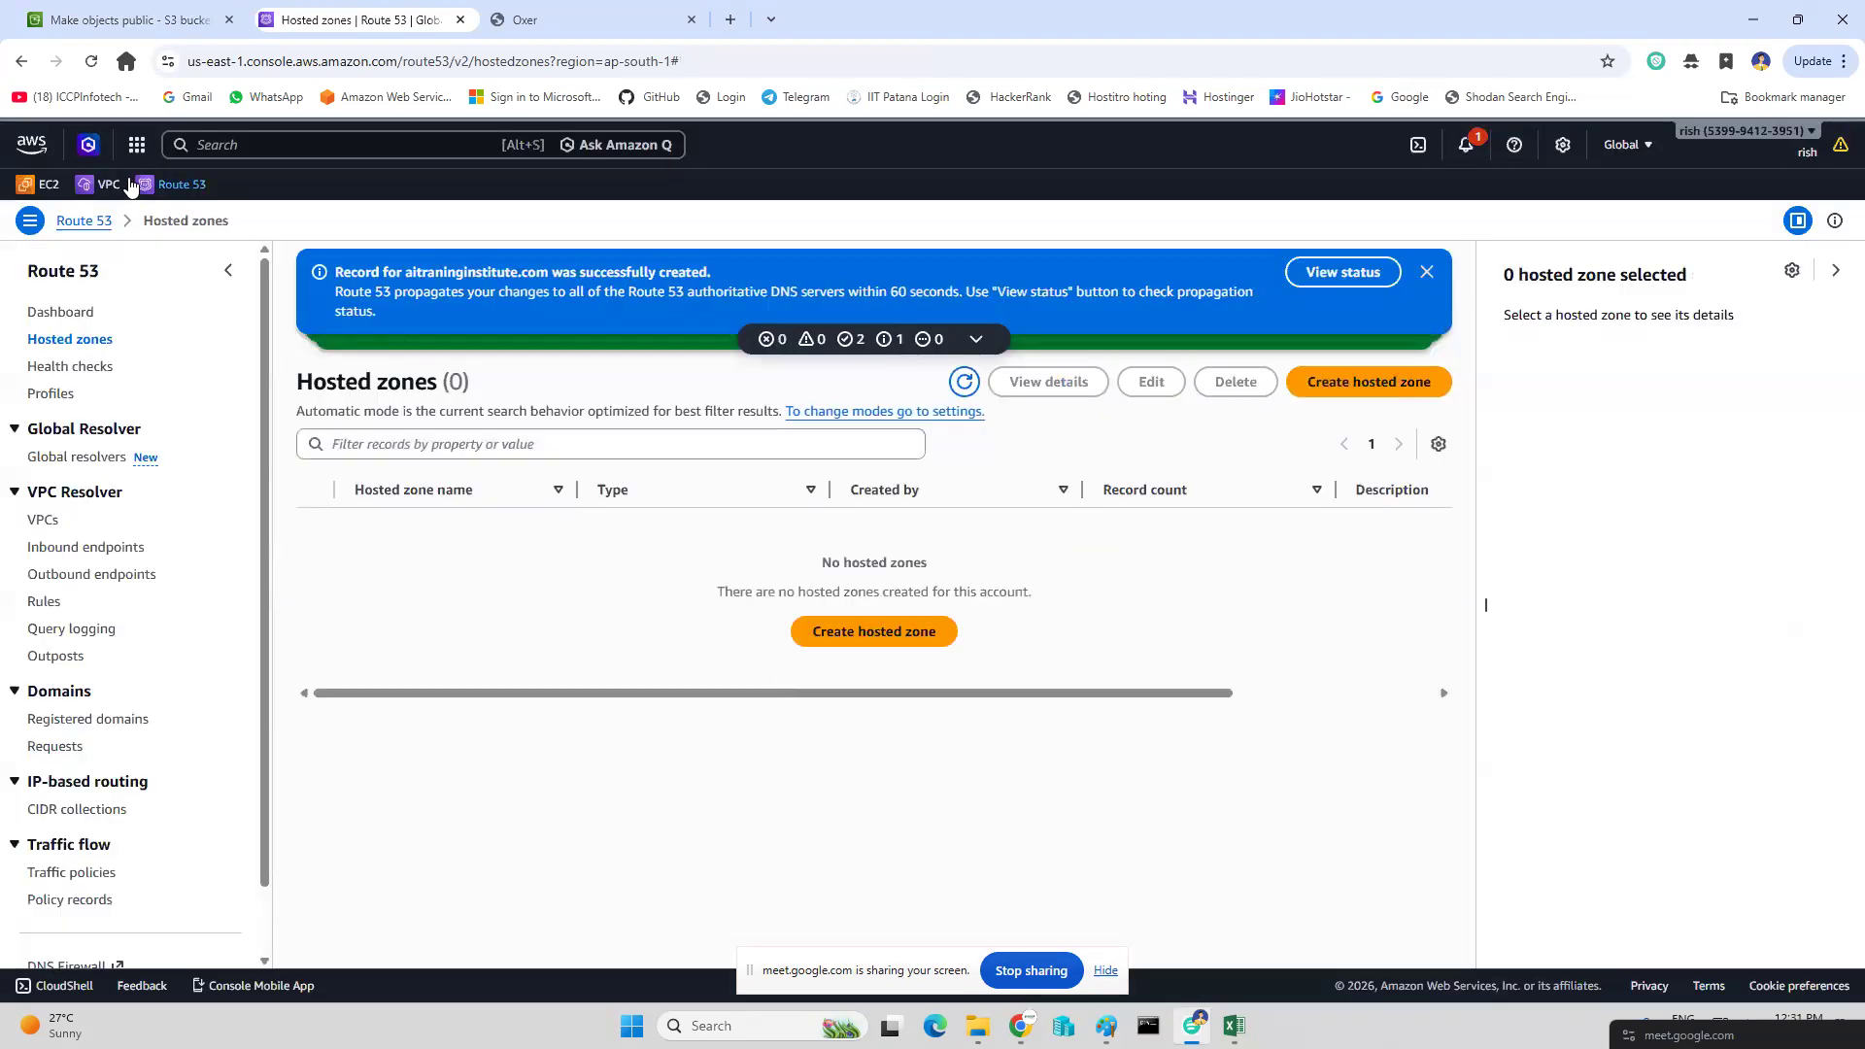
Return to the S3 bucket list and try to delete the aitraninginstitute.com bucket.
click(131, 24)
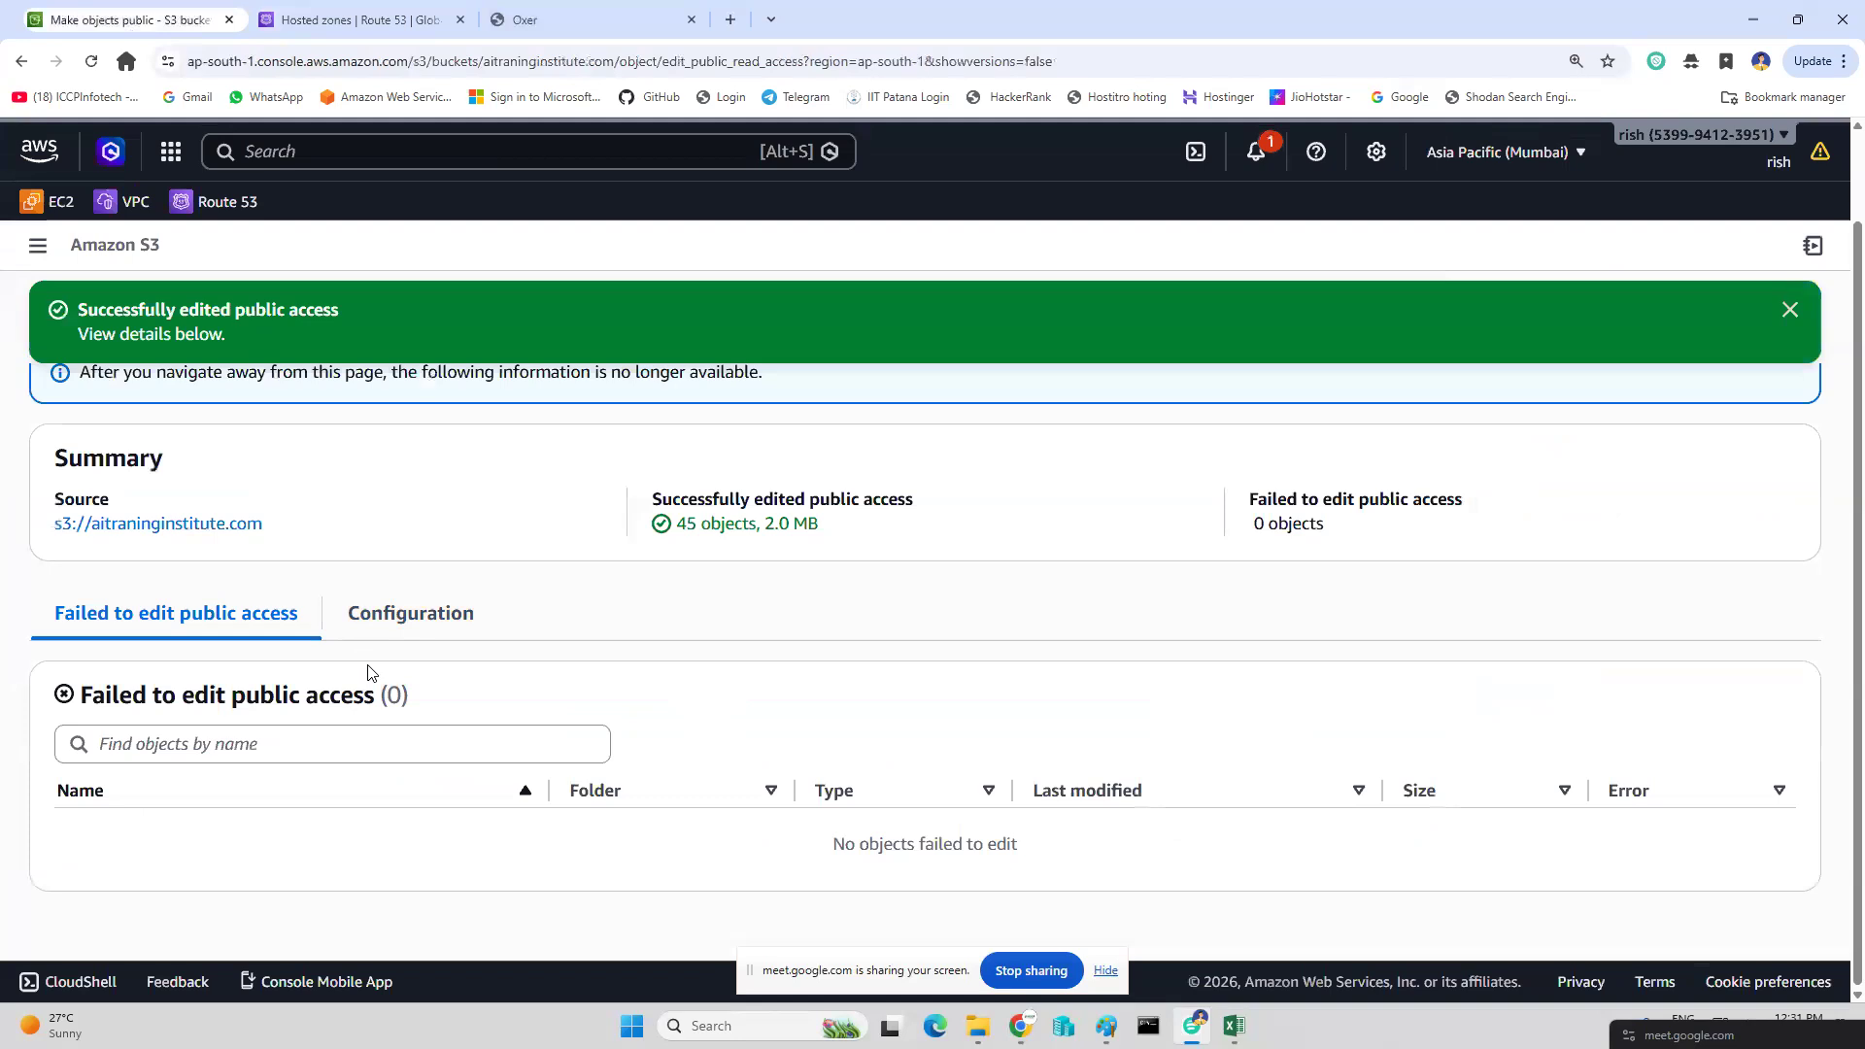
scroll(371, 672, up, 2)
click(1772, 408)
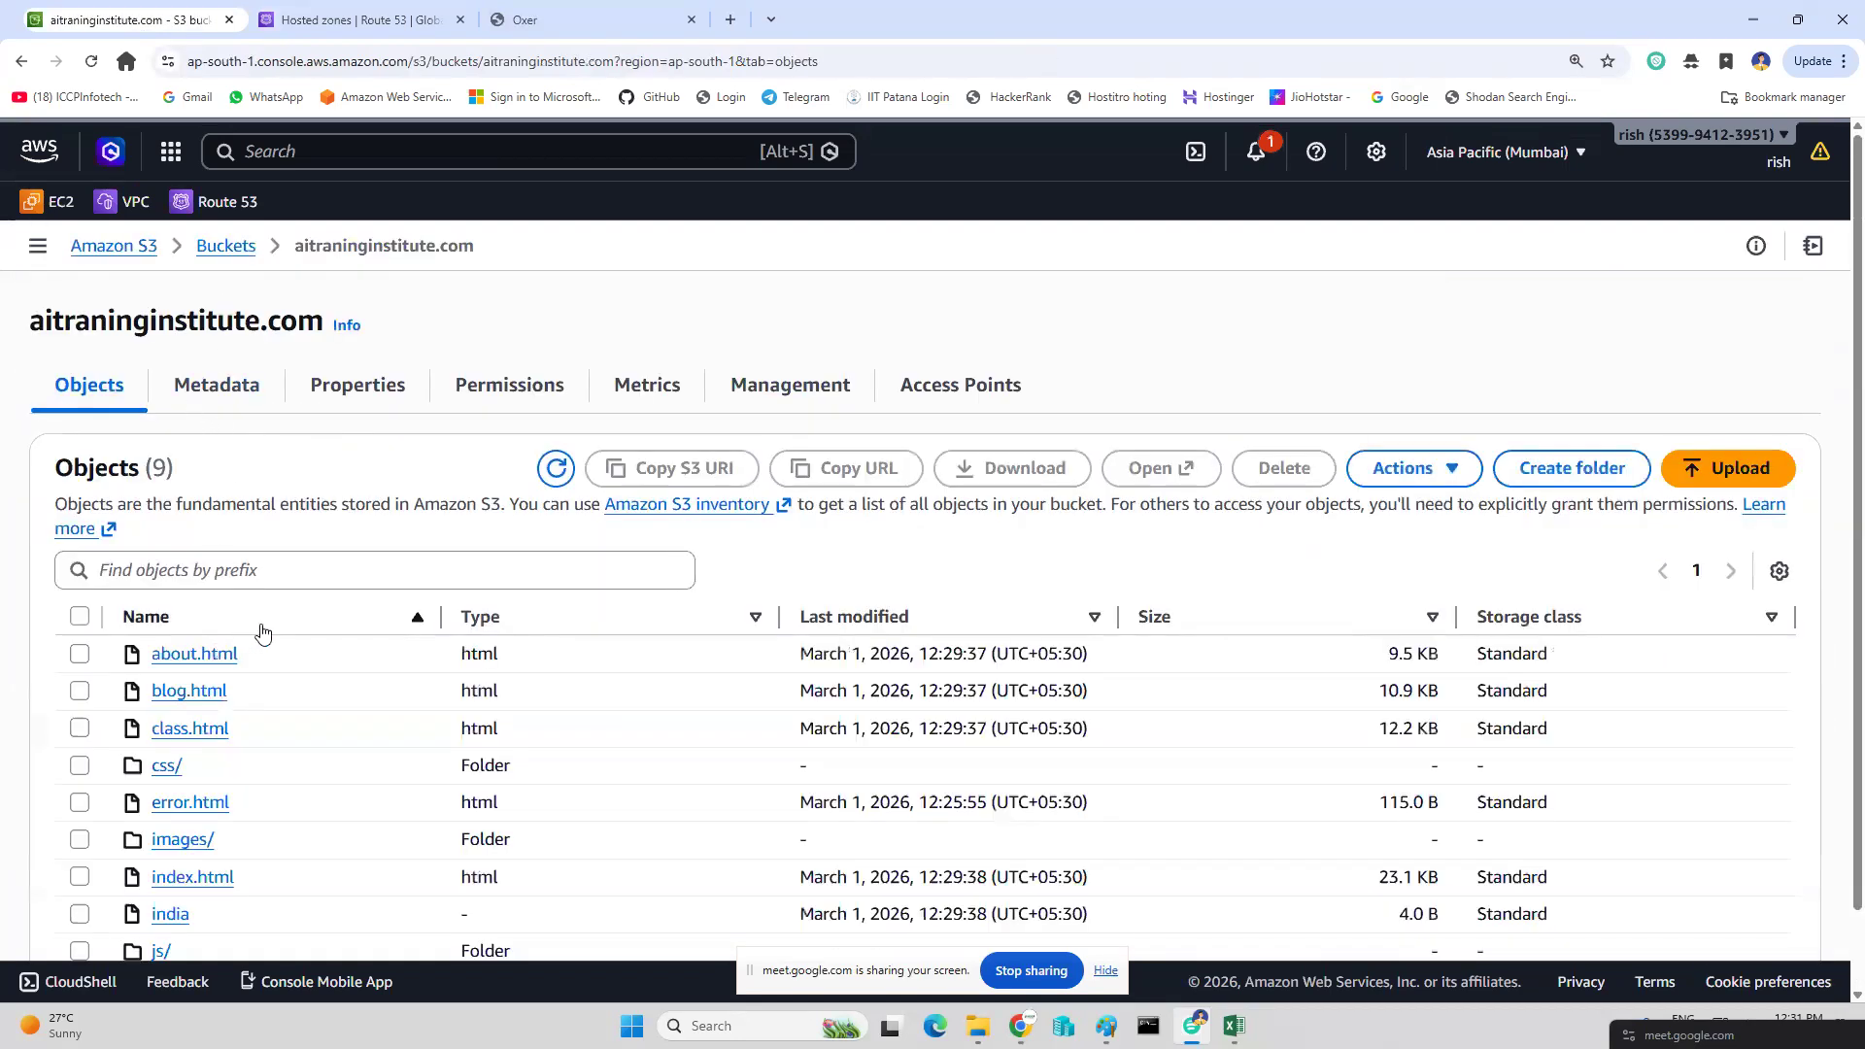
click(229, 249)
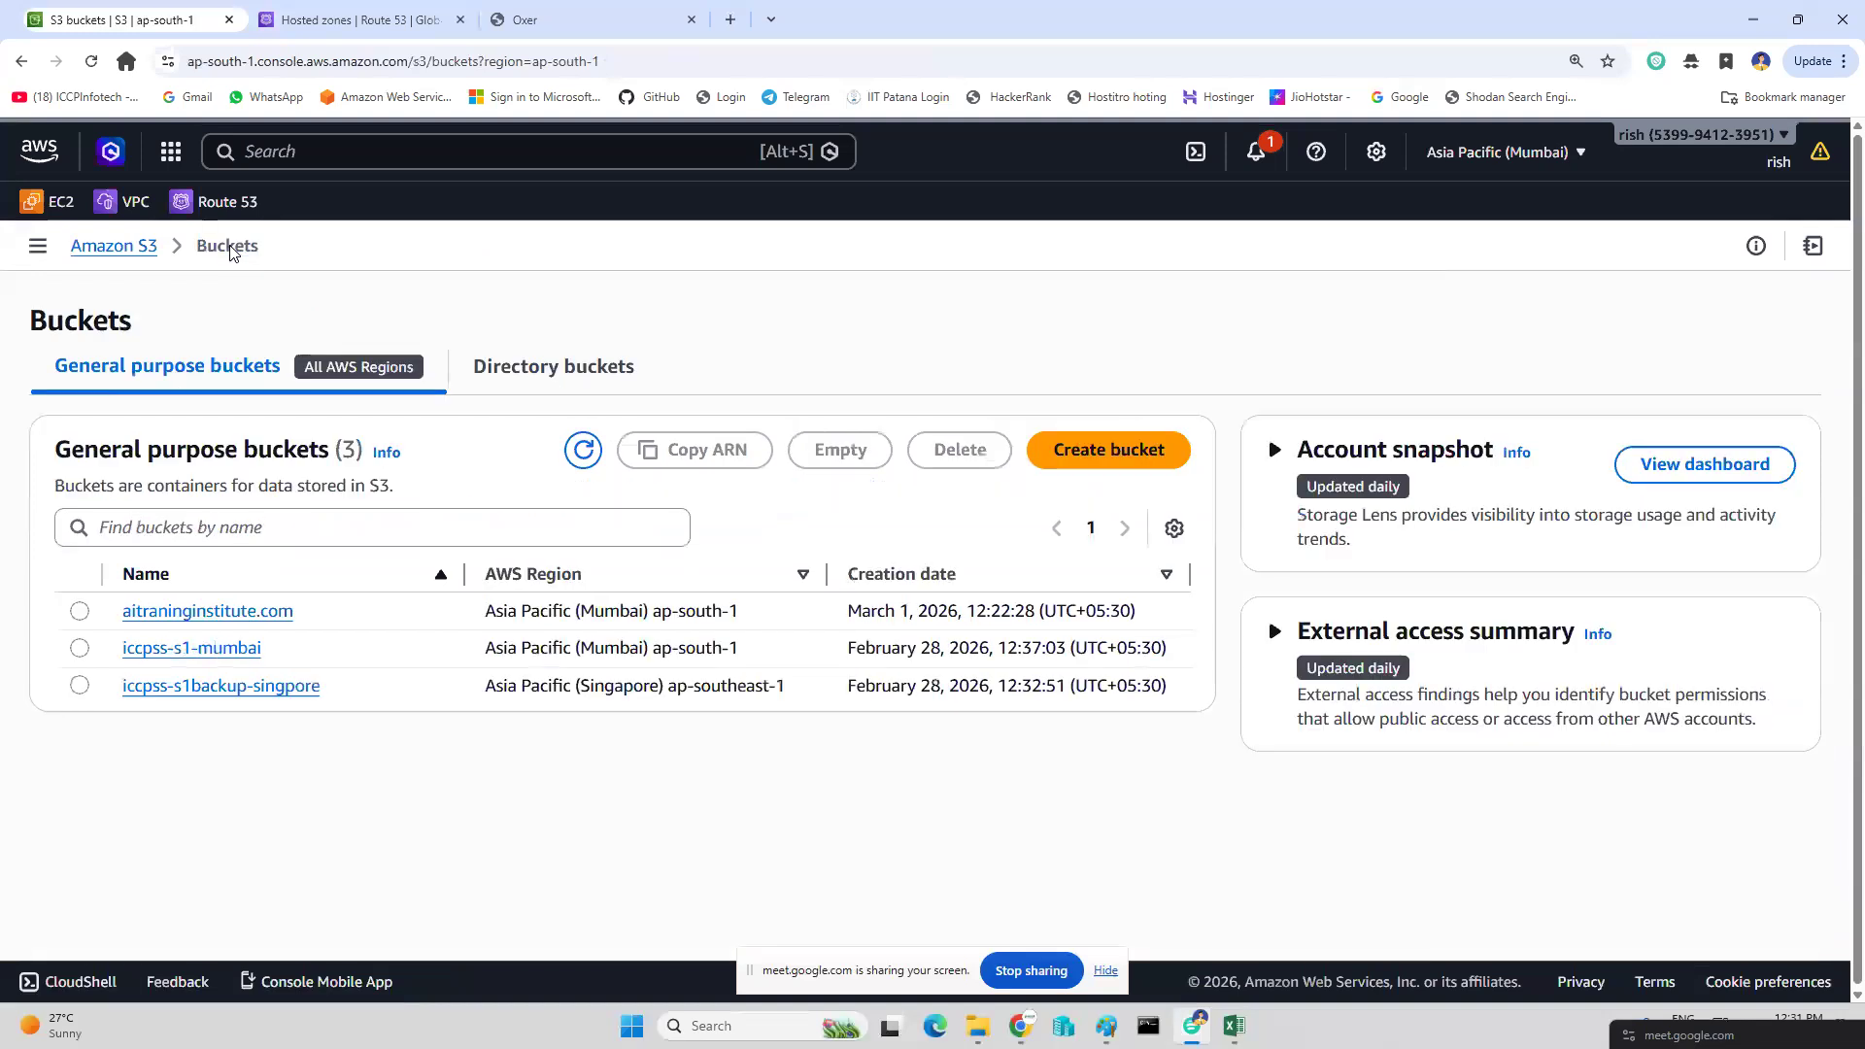
click(78, 612)
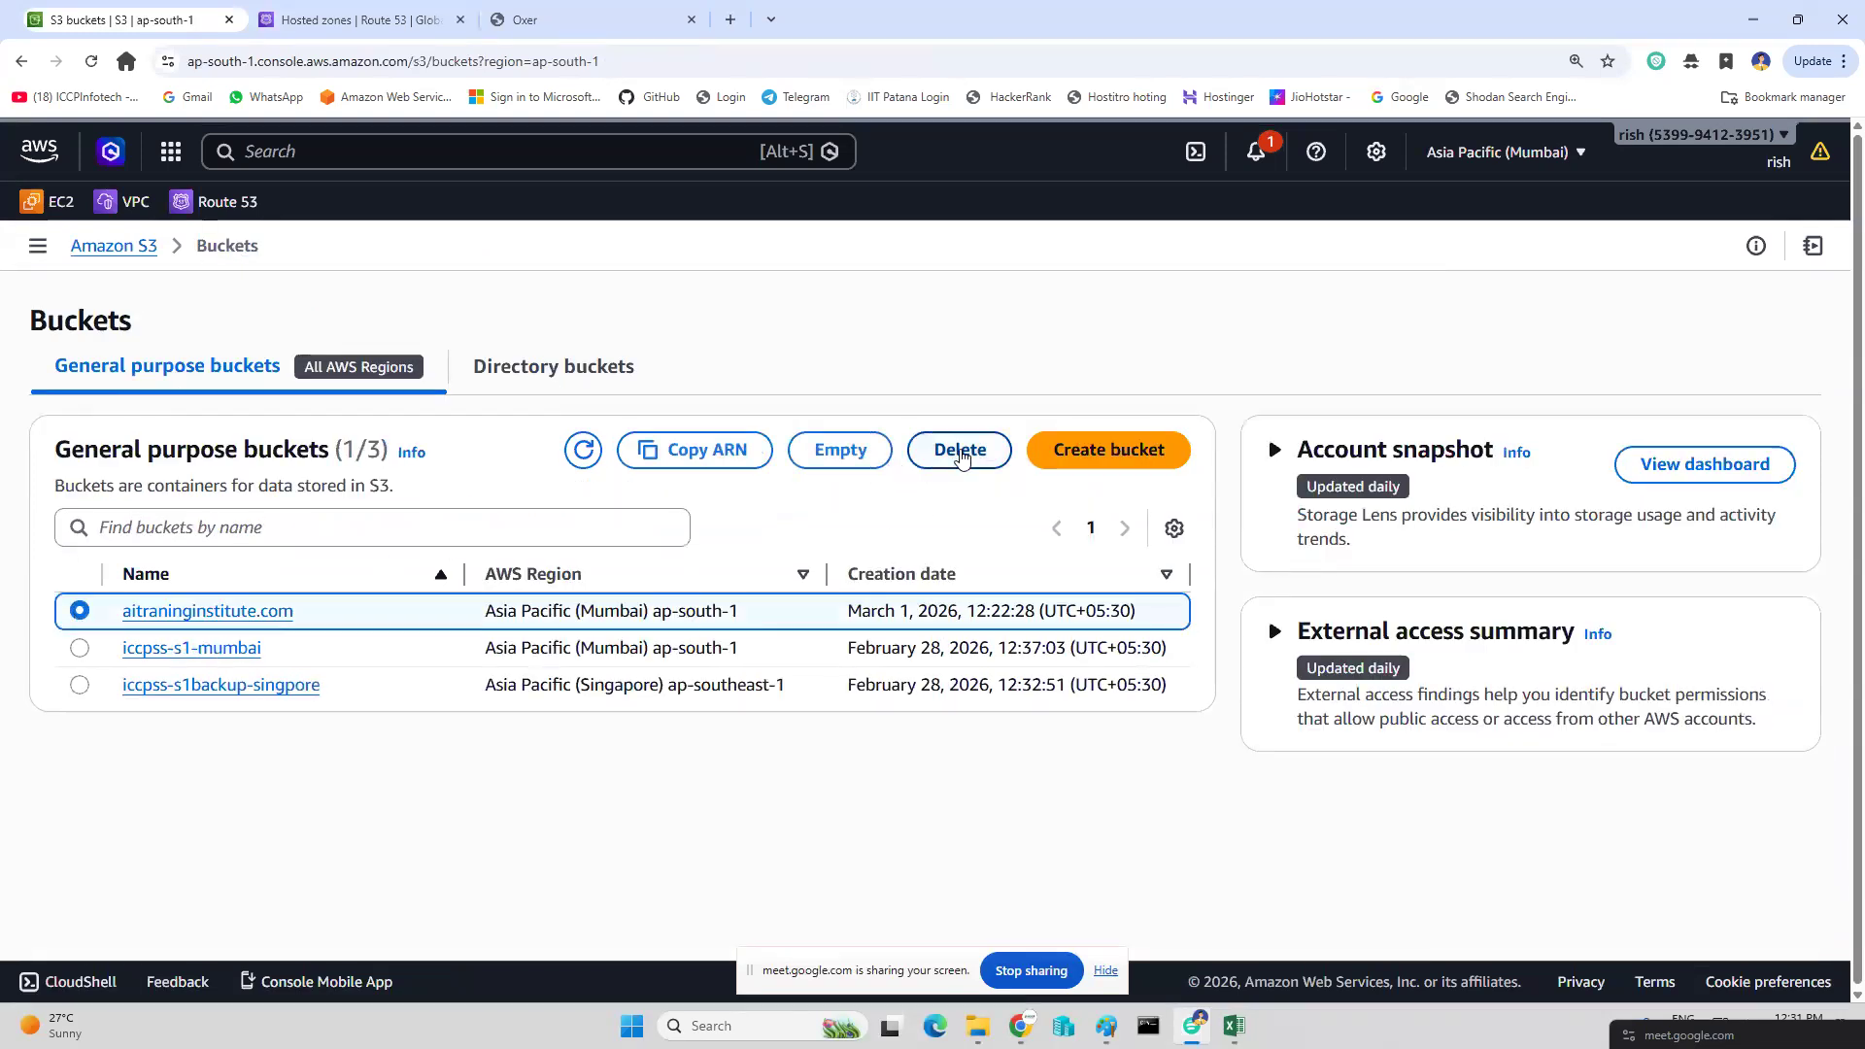
click(964, 450)
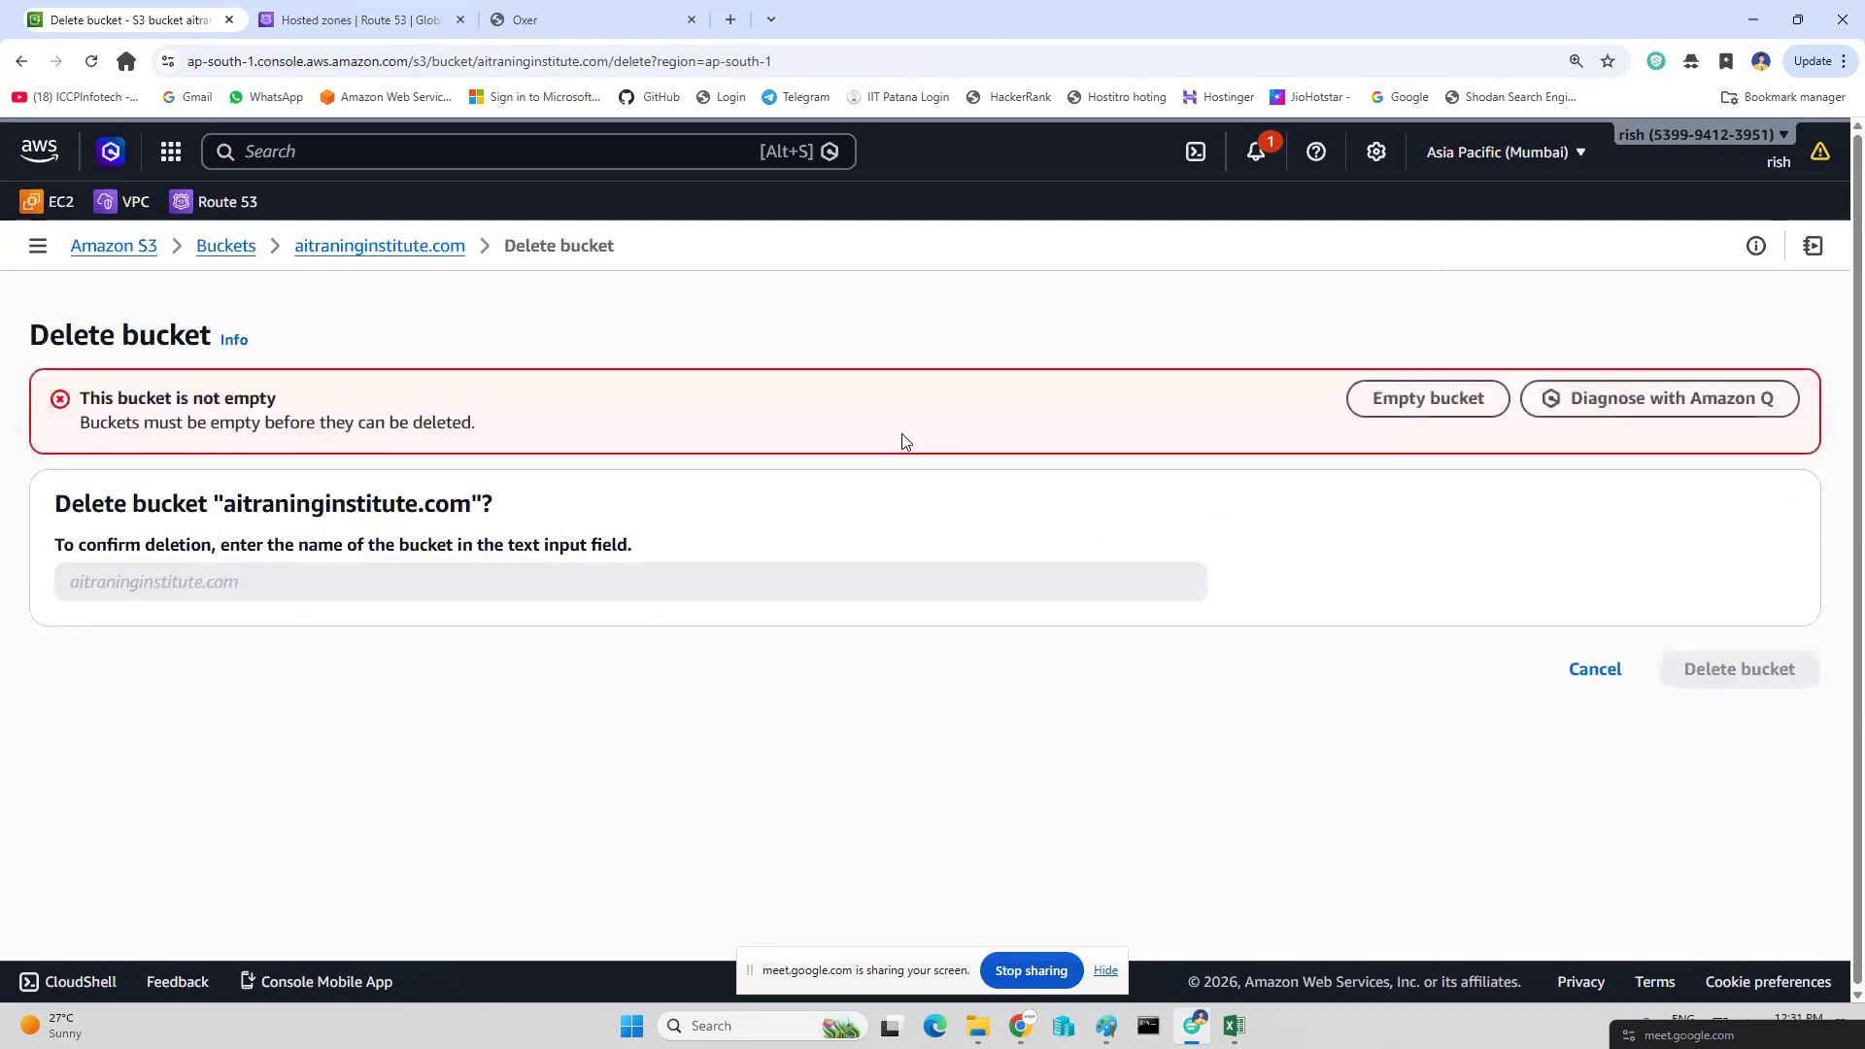
Empty the aitraninginstitute.com bucket of all objects, confirming with "permanently delete".
click(1381, 412)
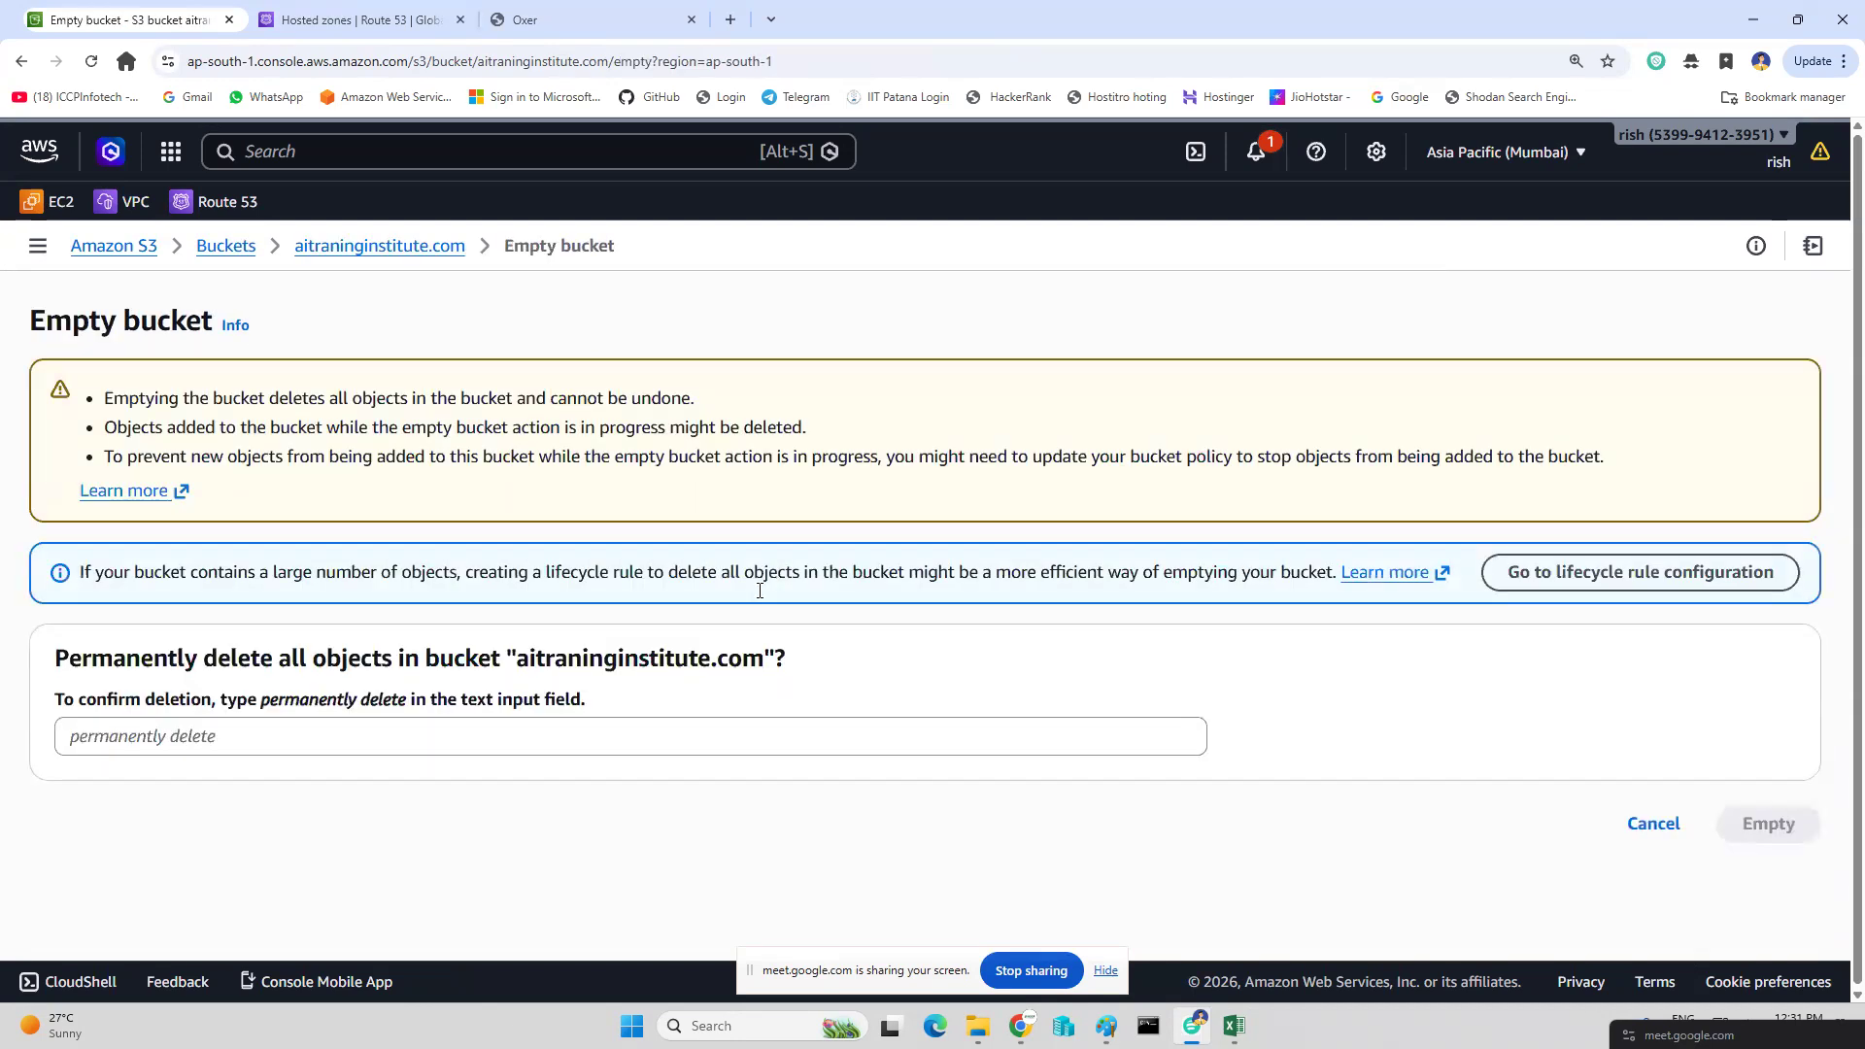
drag(262, 700, 411, 716)
key(ctrl+c)
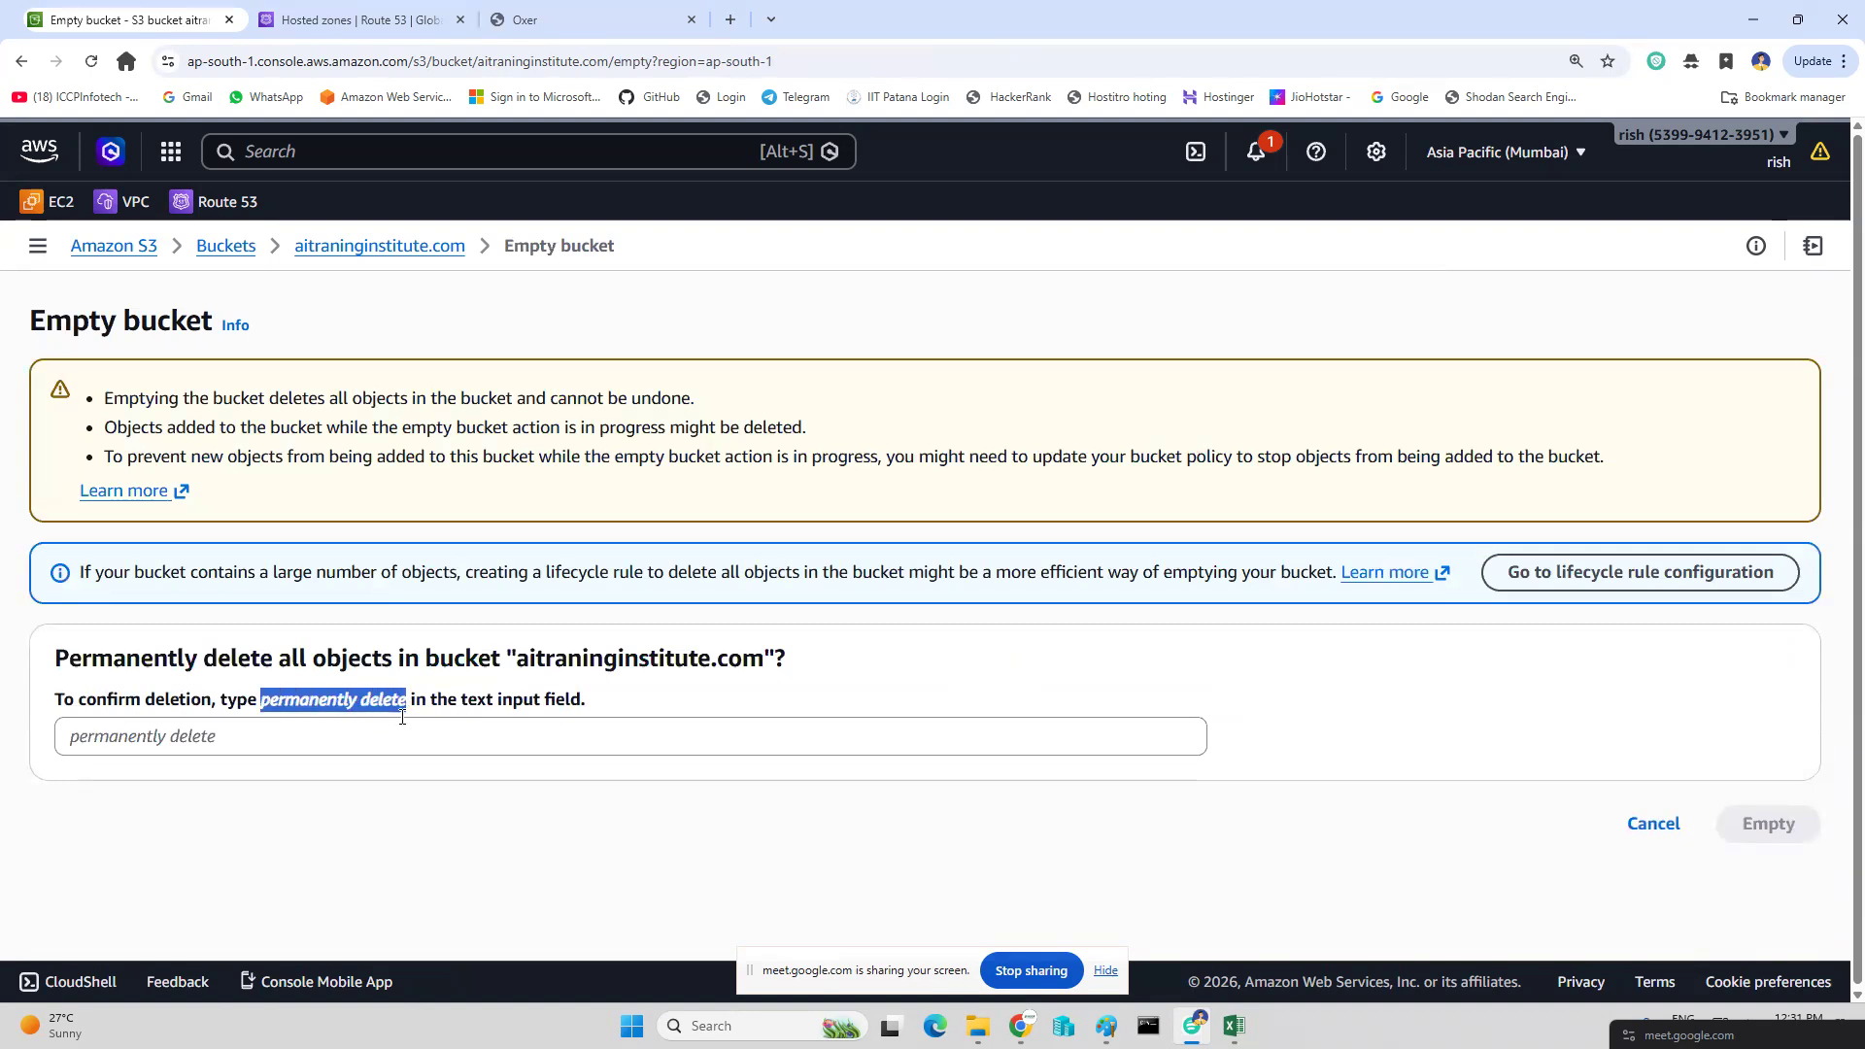
click(386, 738)
key(ctrl+v)
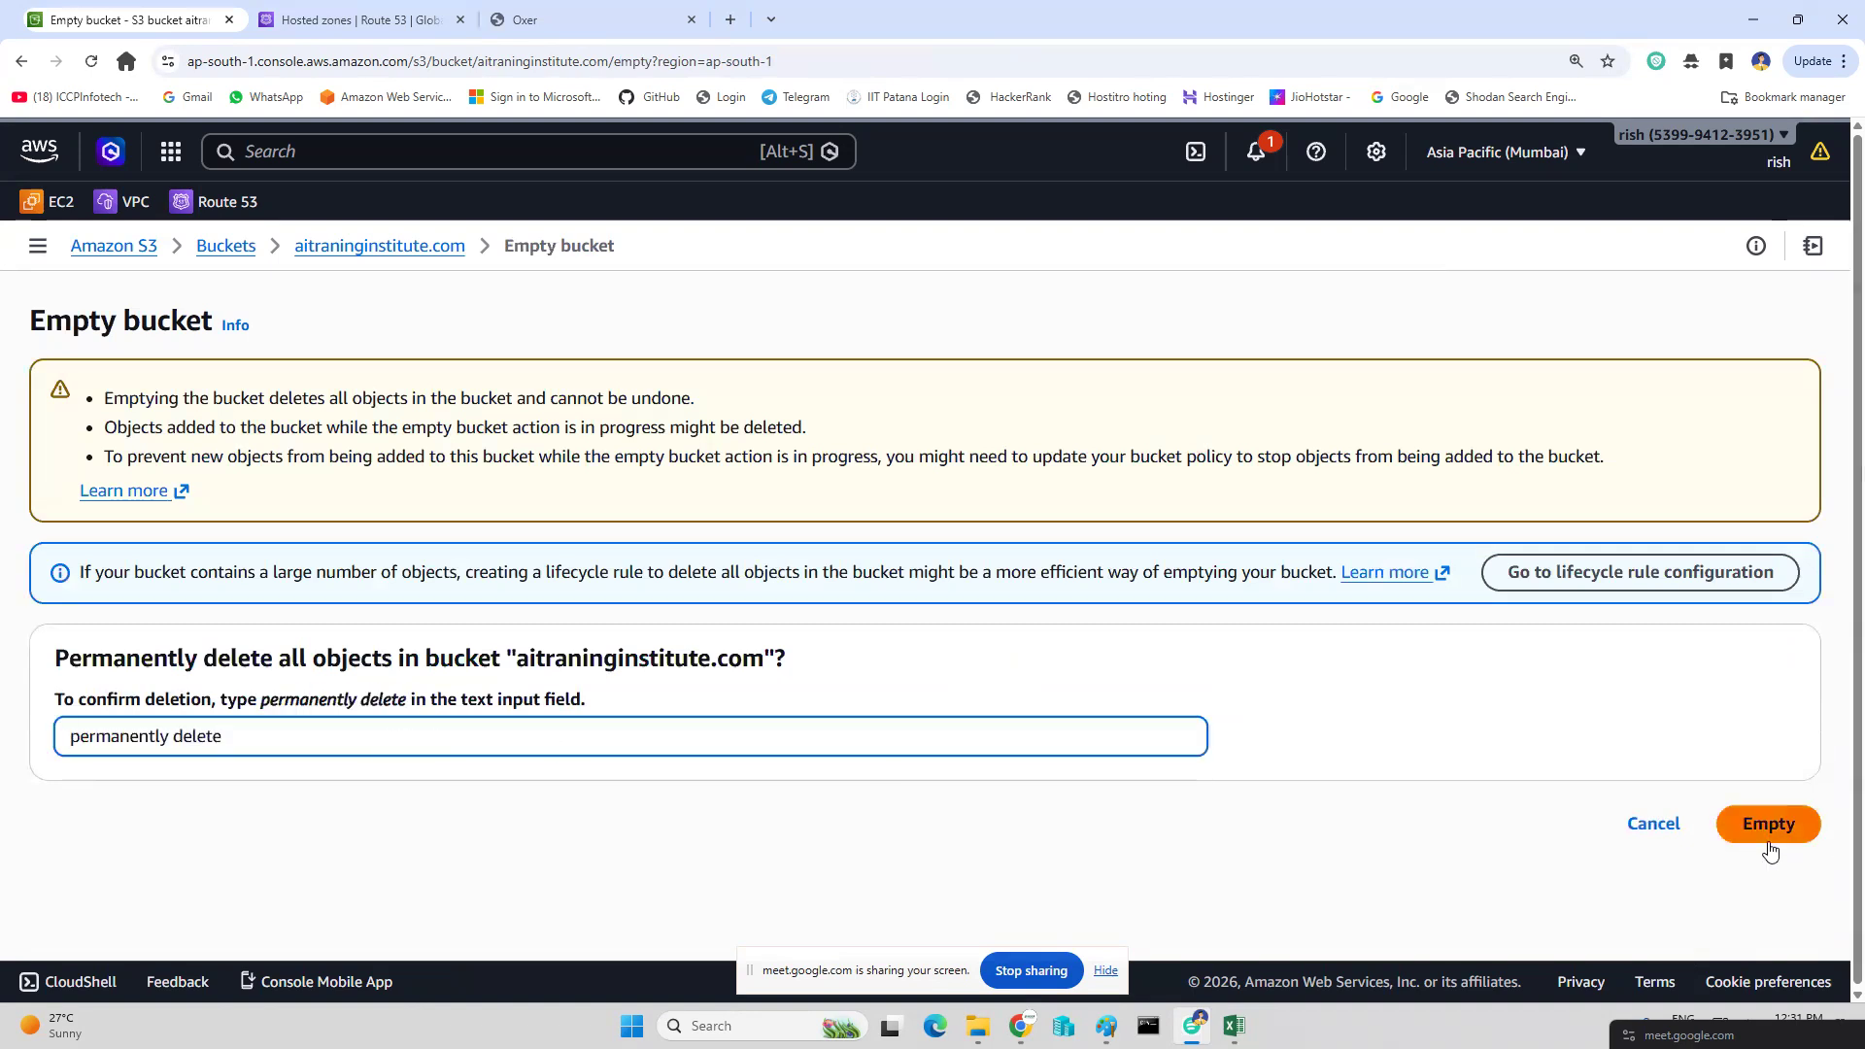
click(1768, 834)
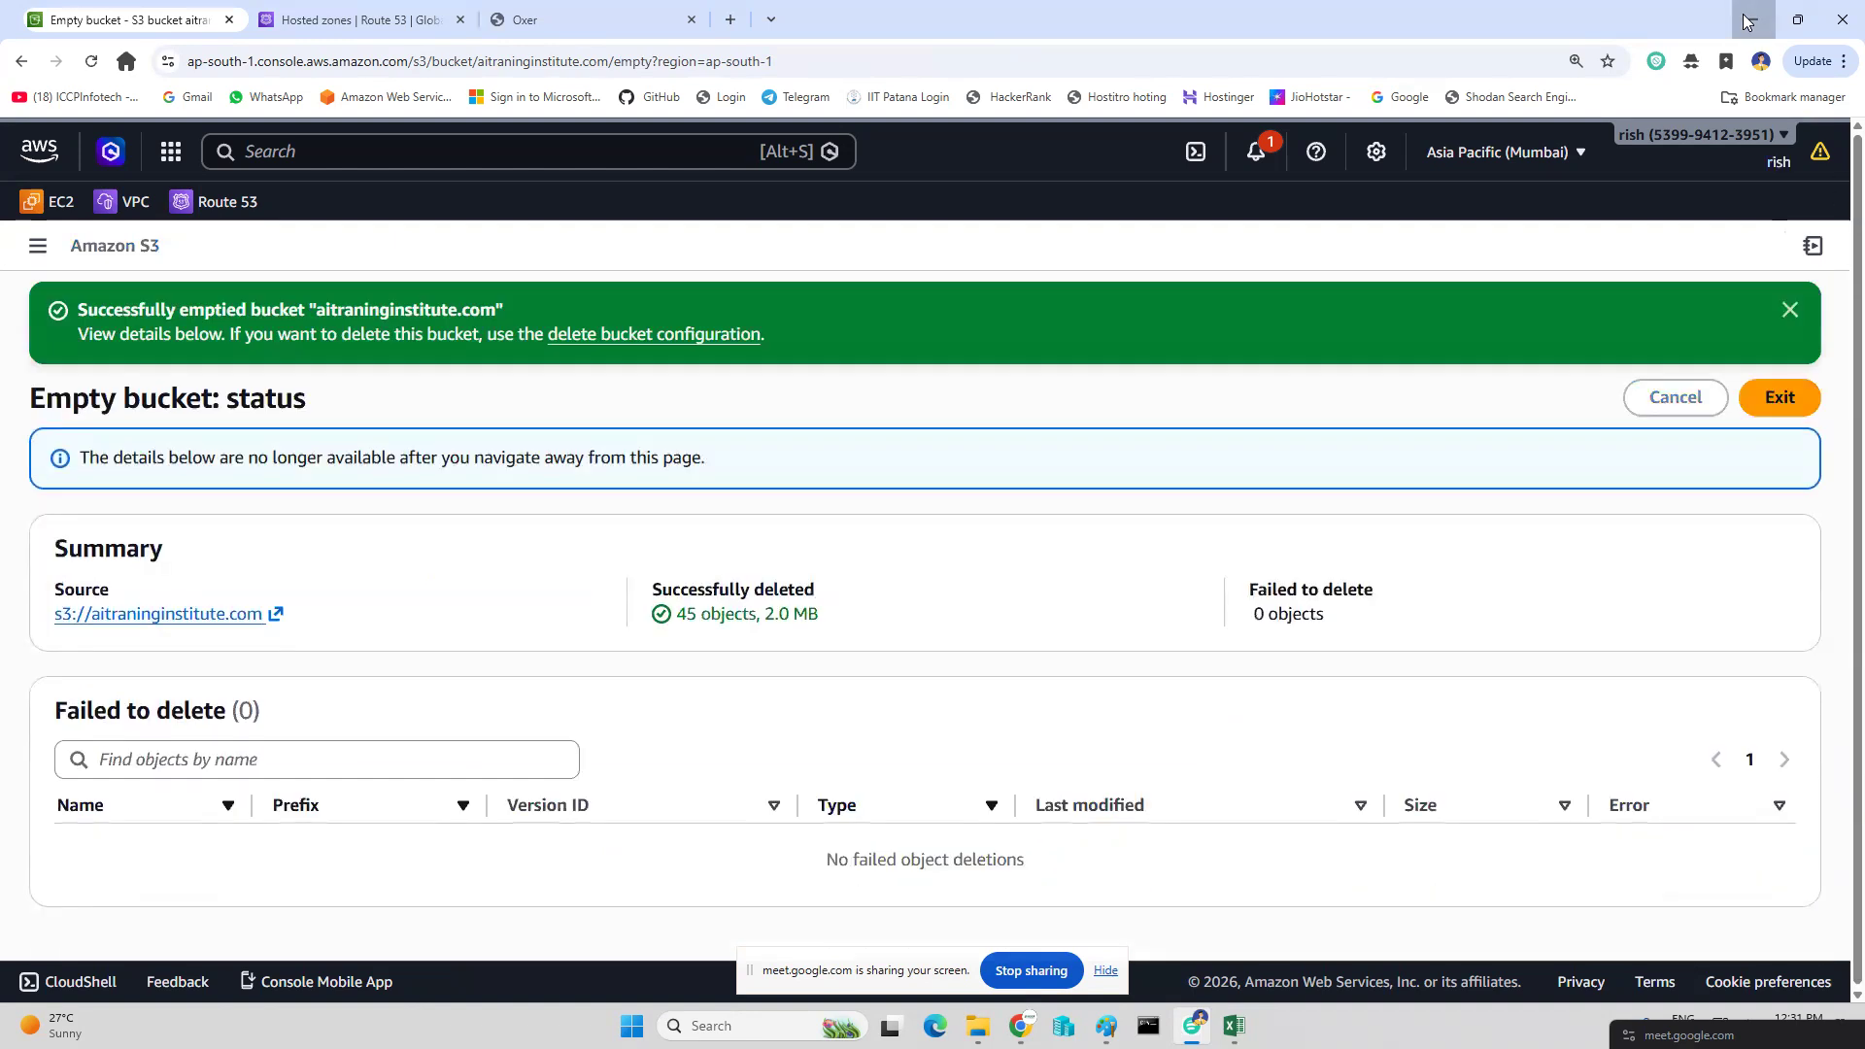
Switch to Paint and draw a wide purple ellipse with a smaller one beneath it in the blank area below the existing diagram.
click(1753, 20)
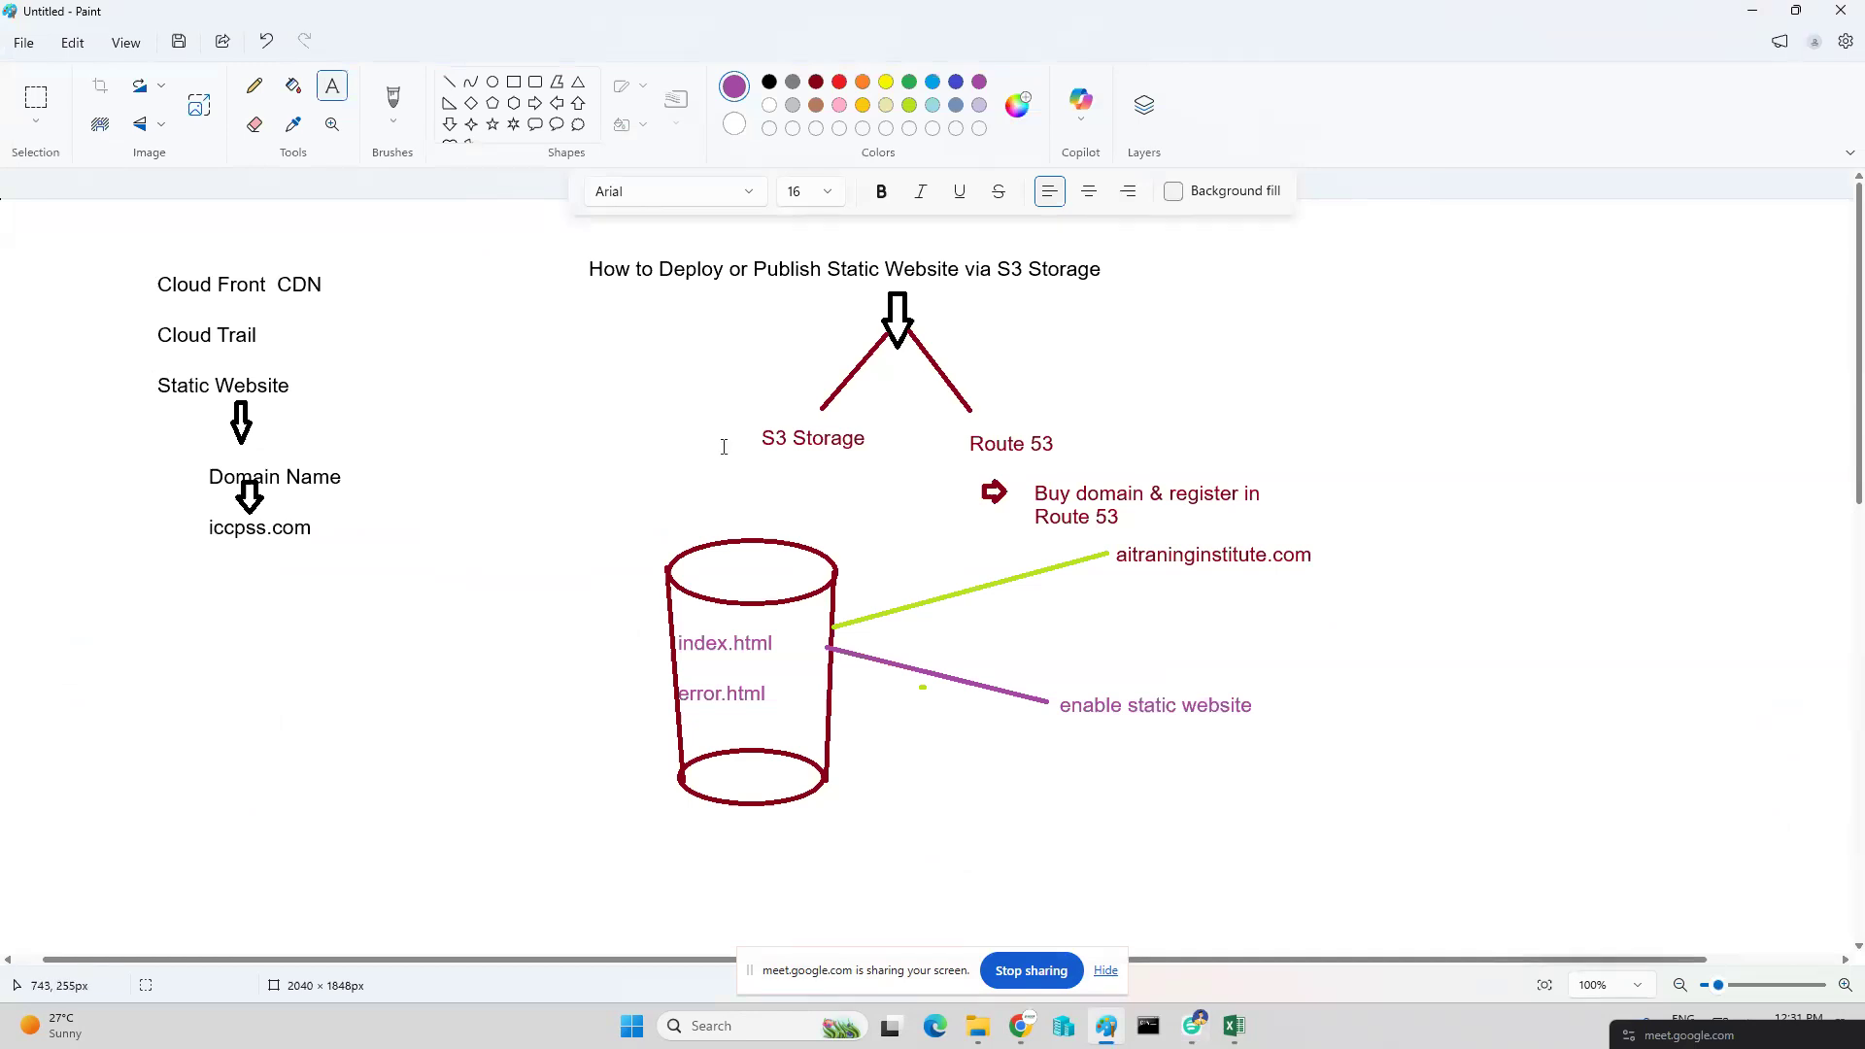
scroll(724, 446, down, 6)
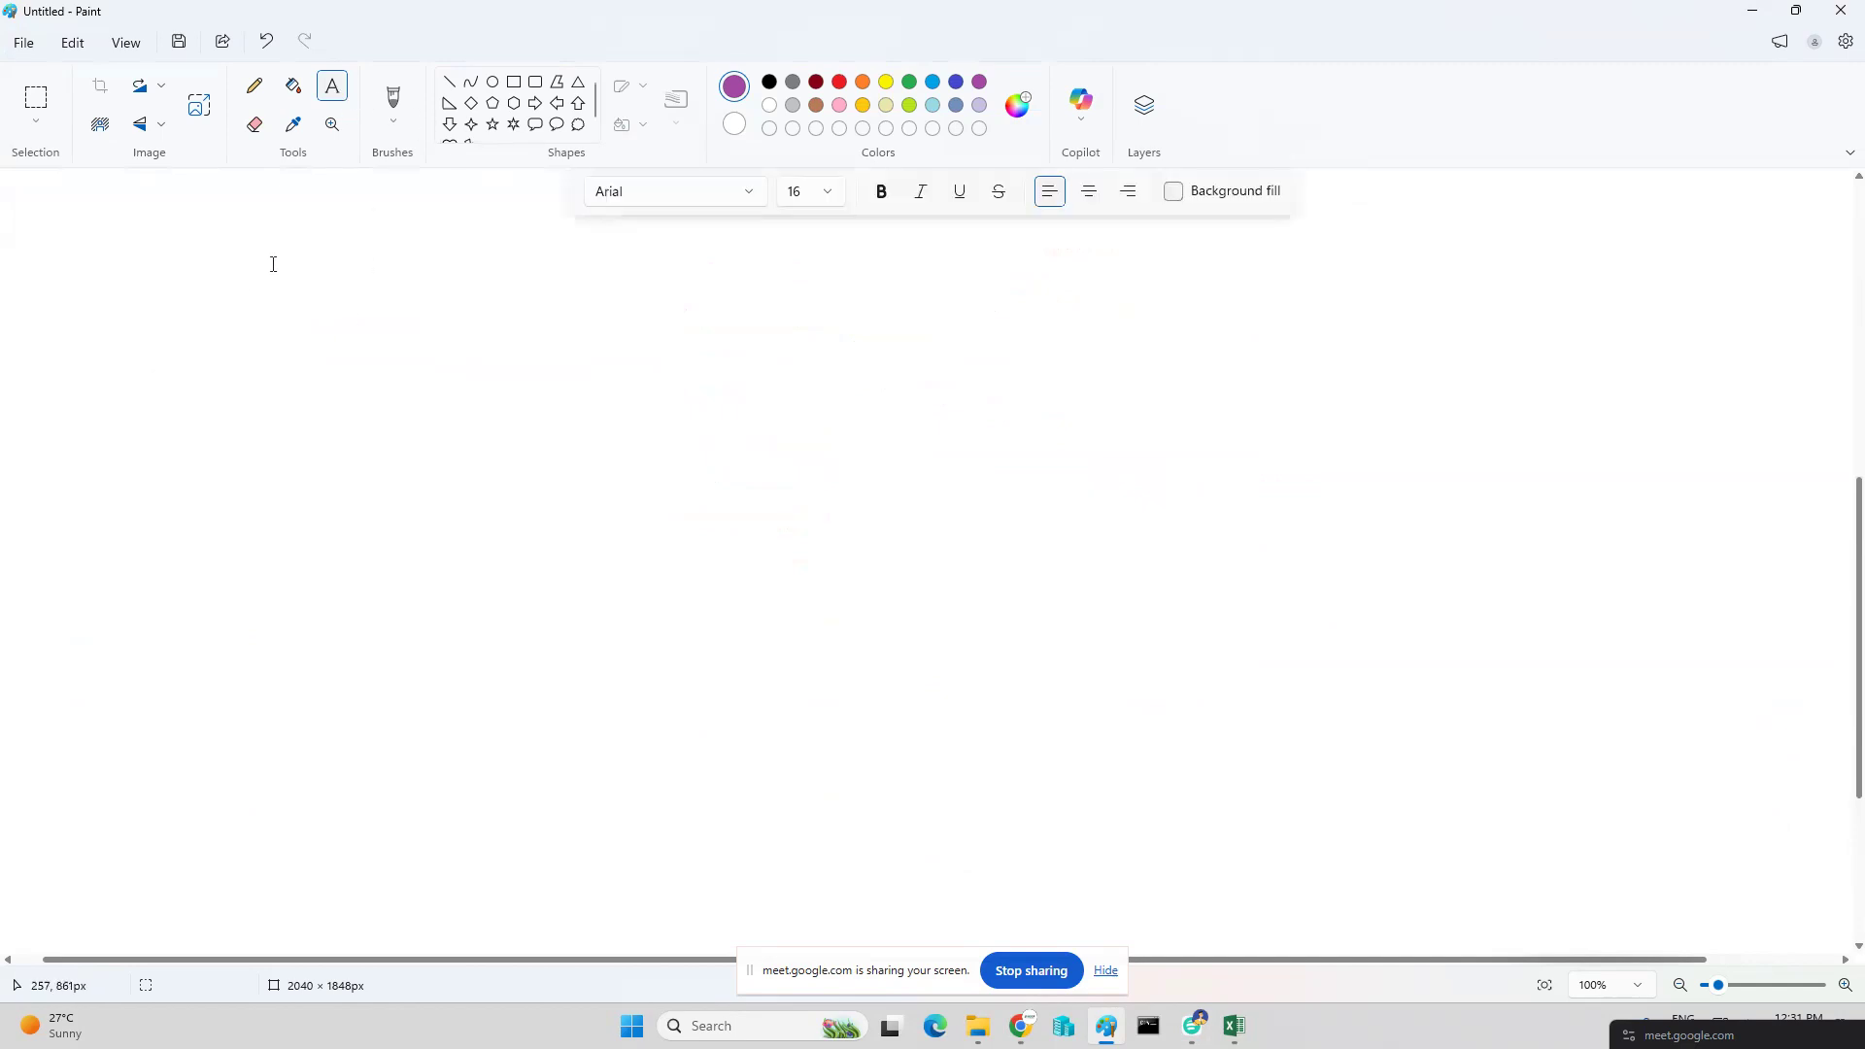
click(493, 81)
drag(221, 350, 464, 447)
drag(246, 604, 429, 687)
click(562, 617)
Join the two ellipses with slanted straight side lines to form a bucket shape.
click(448, 83)
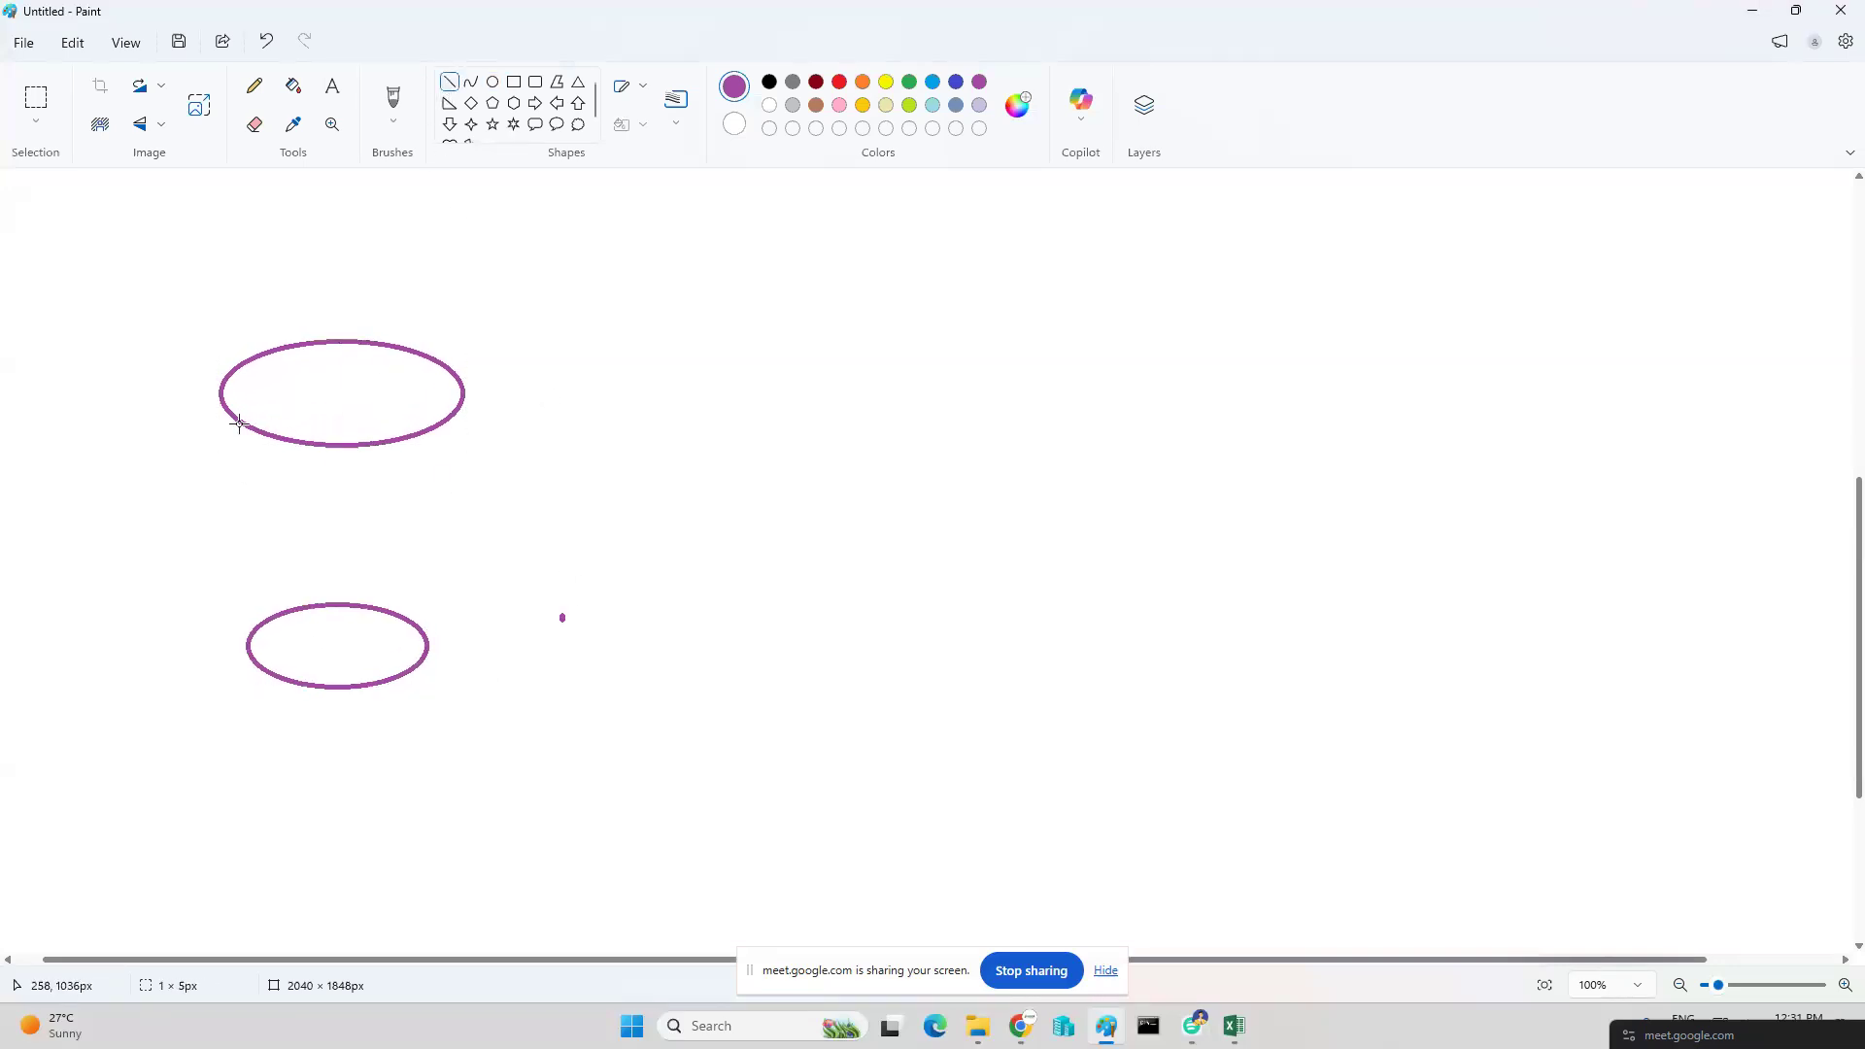
drag(220, 390, 249, 659)
drag(462, 393, 425, 658)
drag(544, 541, 548, 536)
Label the bucket's upper ellipse "US -- Gmail.com" in black text.
click(770, 84)
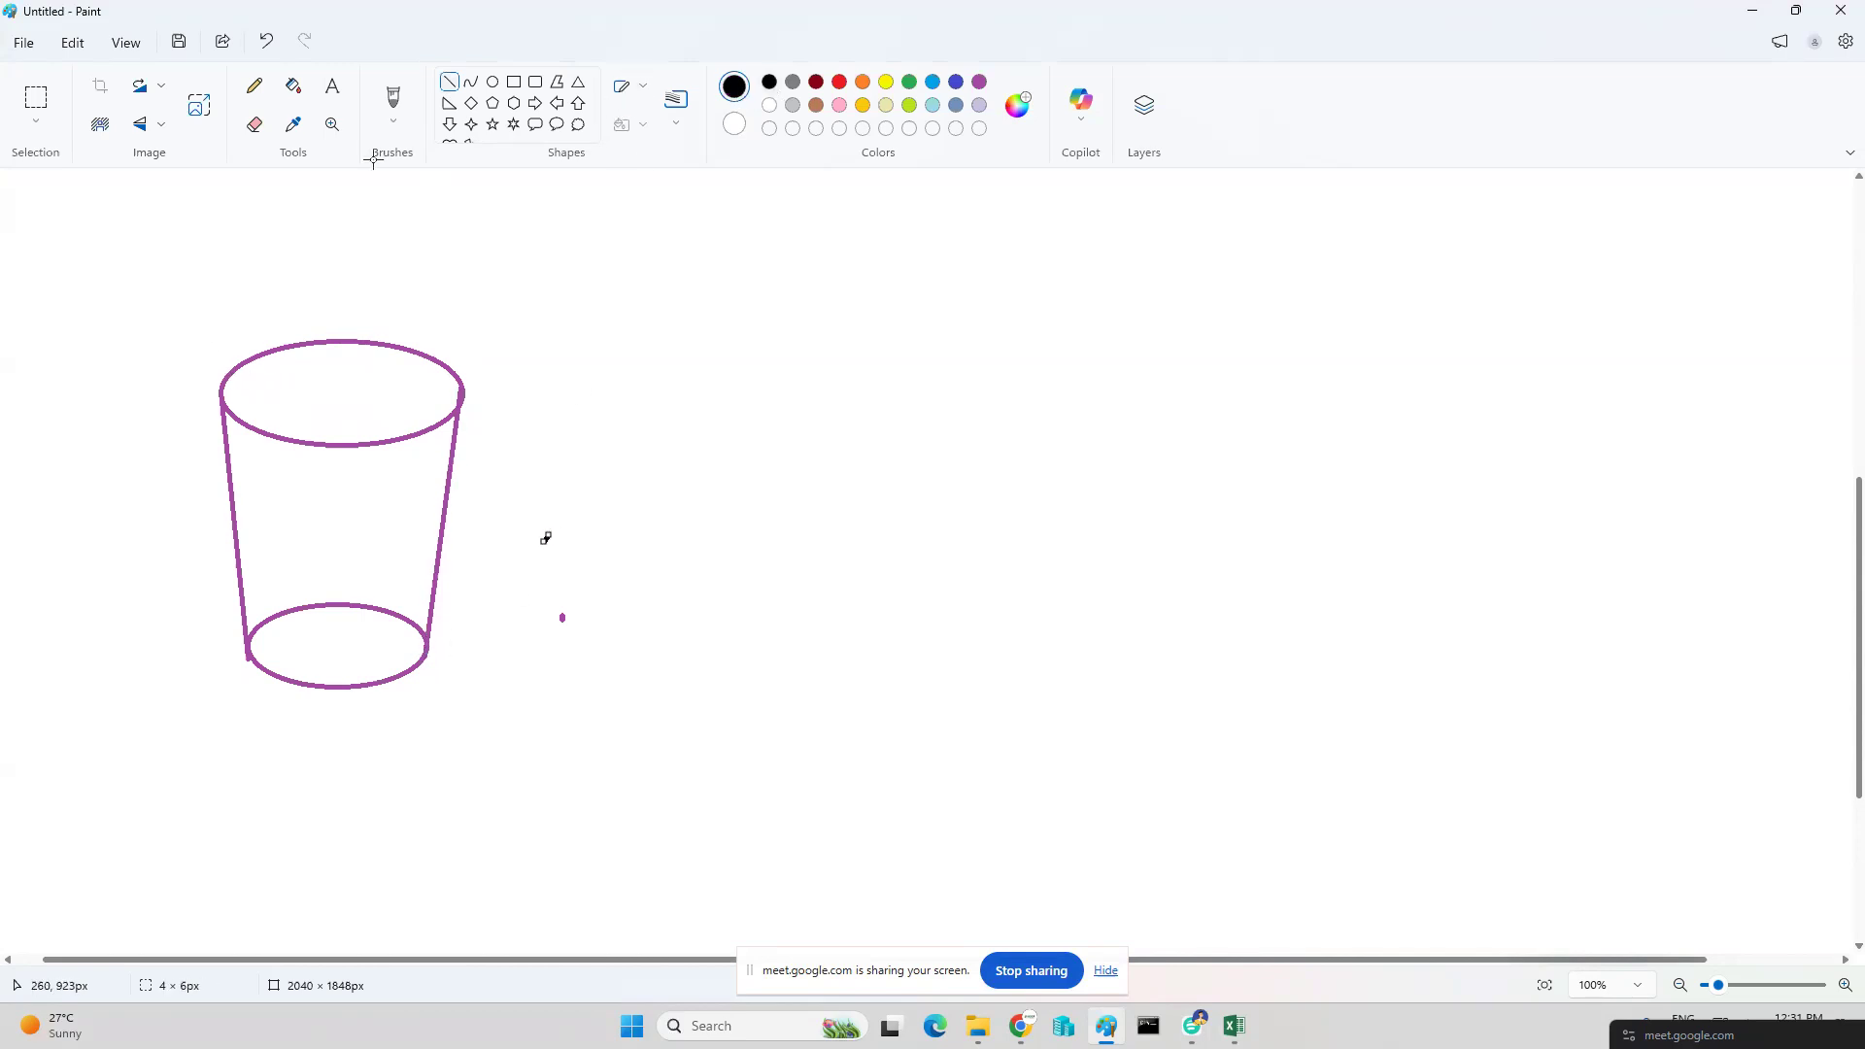
click(332, 86)
click(264, 357)
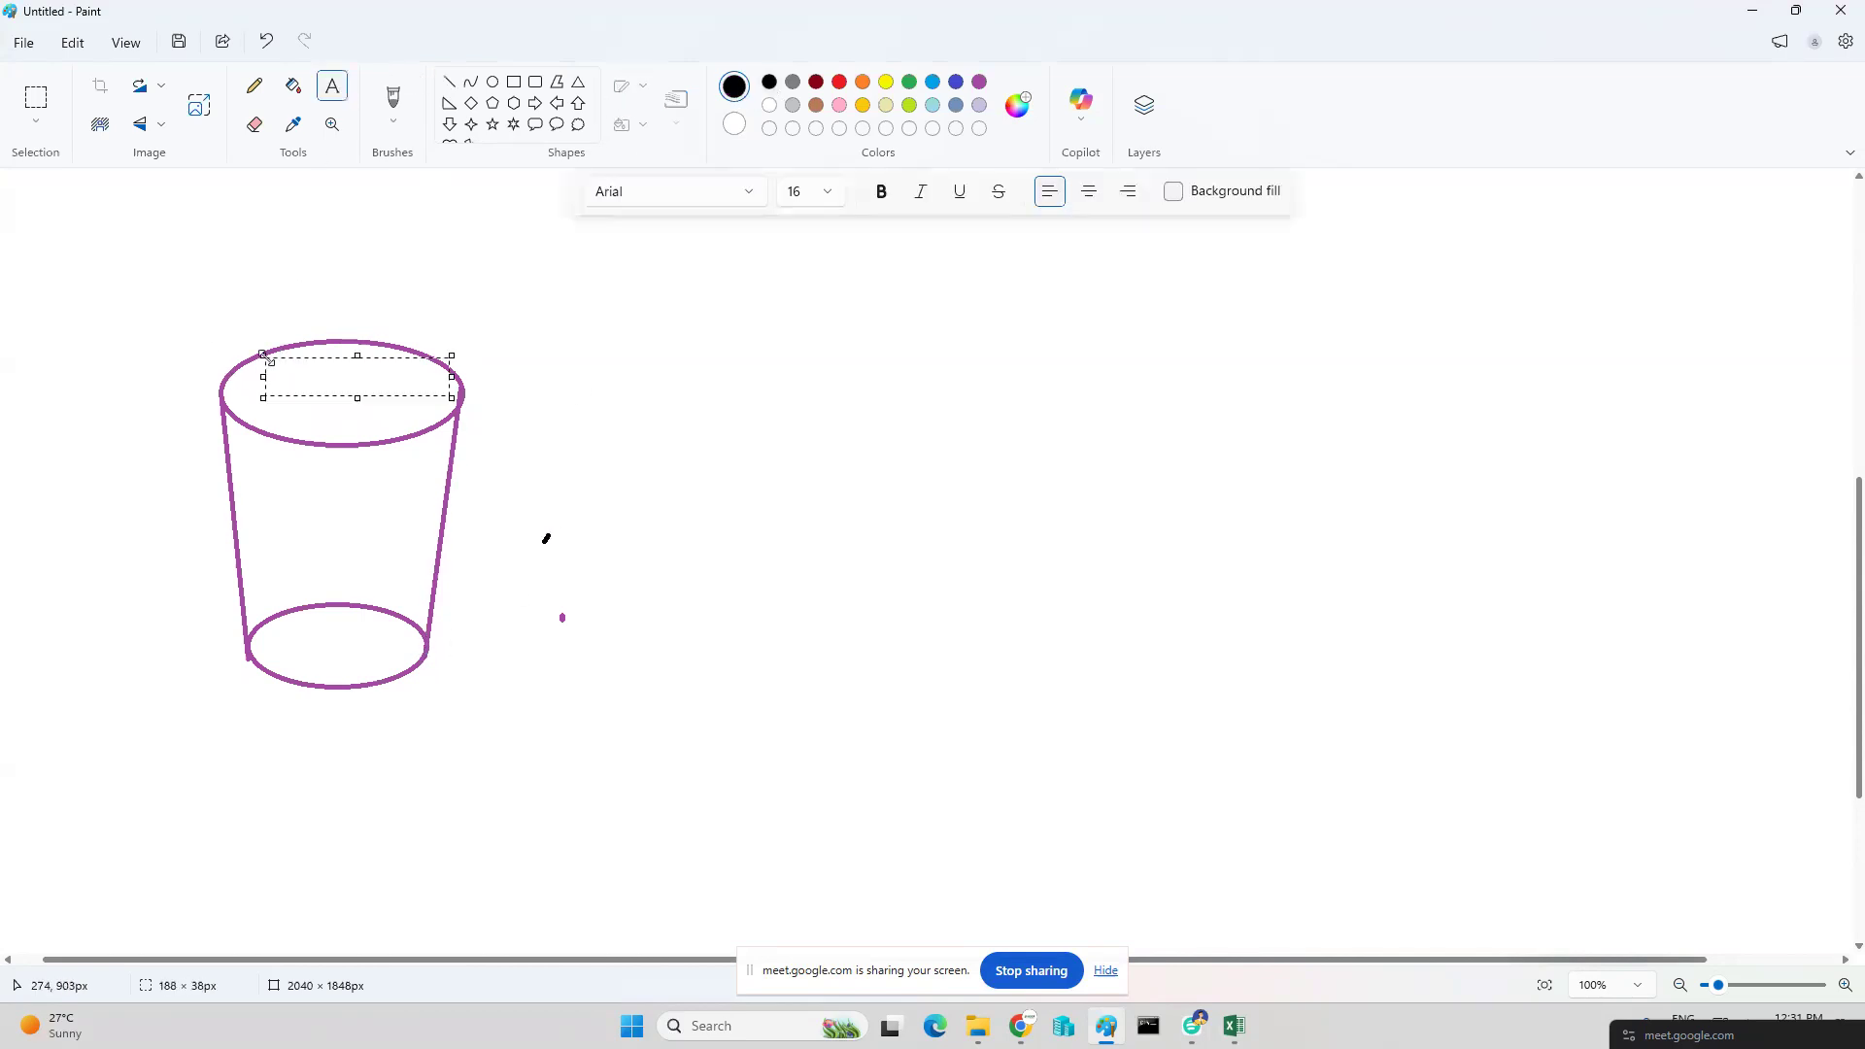
text(US -- Gmail.com)
click(321, 571)
Draw a rounded callout below the bucket and label it "us" and "u1" on two lines.
click(535, 125)
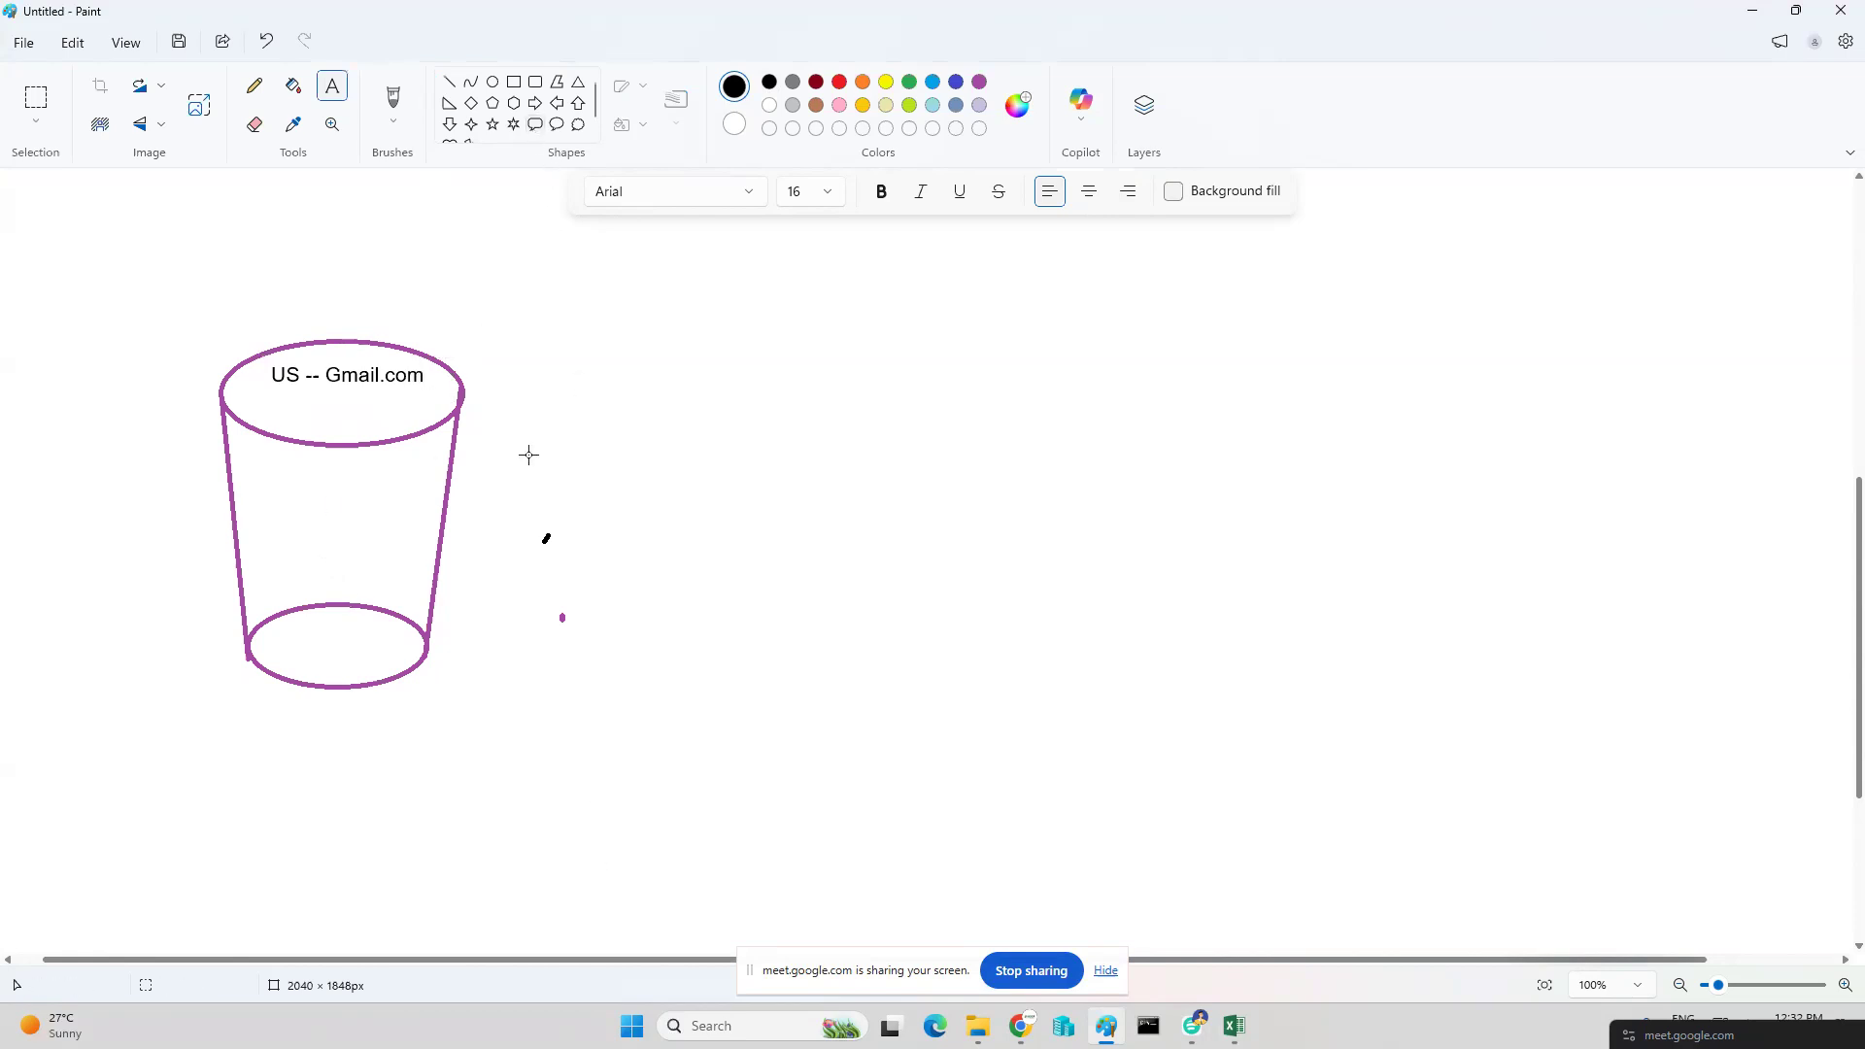
drag(437, 753, 523, 851)
click(332, 85)
click(470, 759)
click(470, 767)
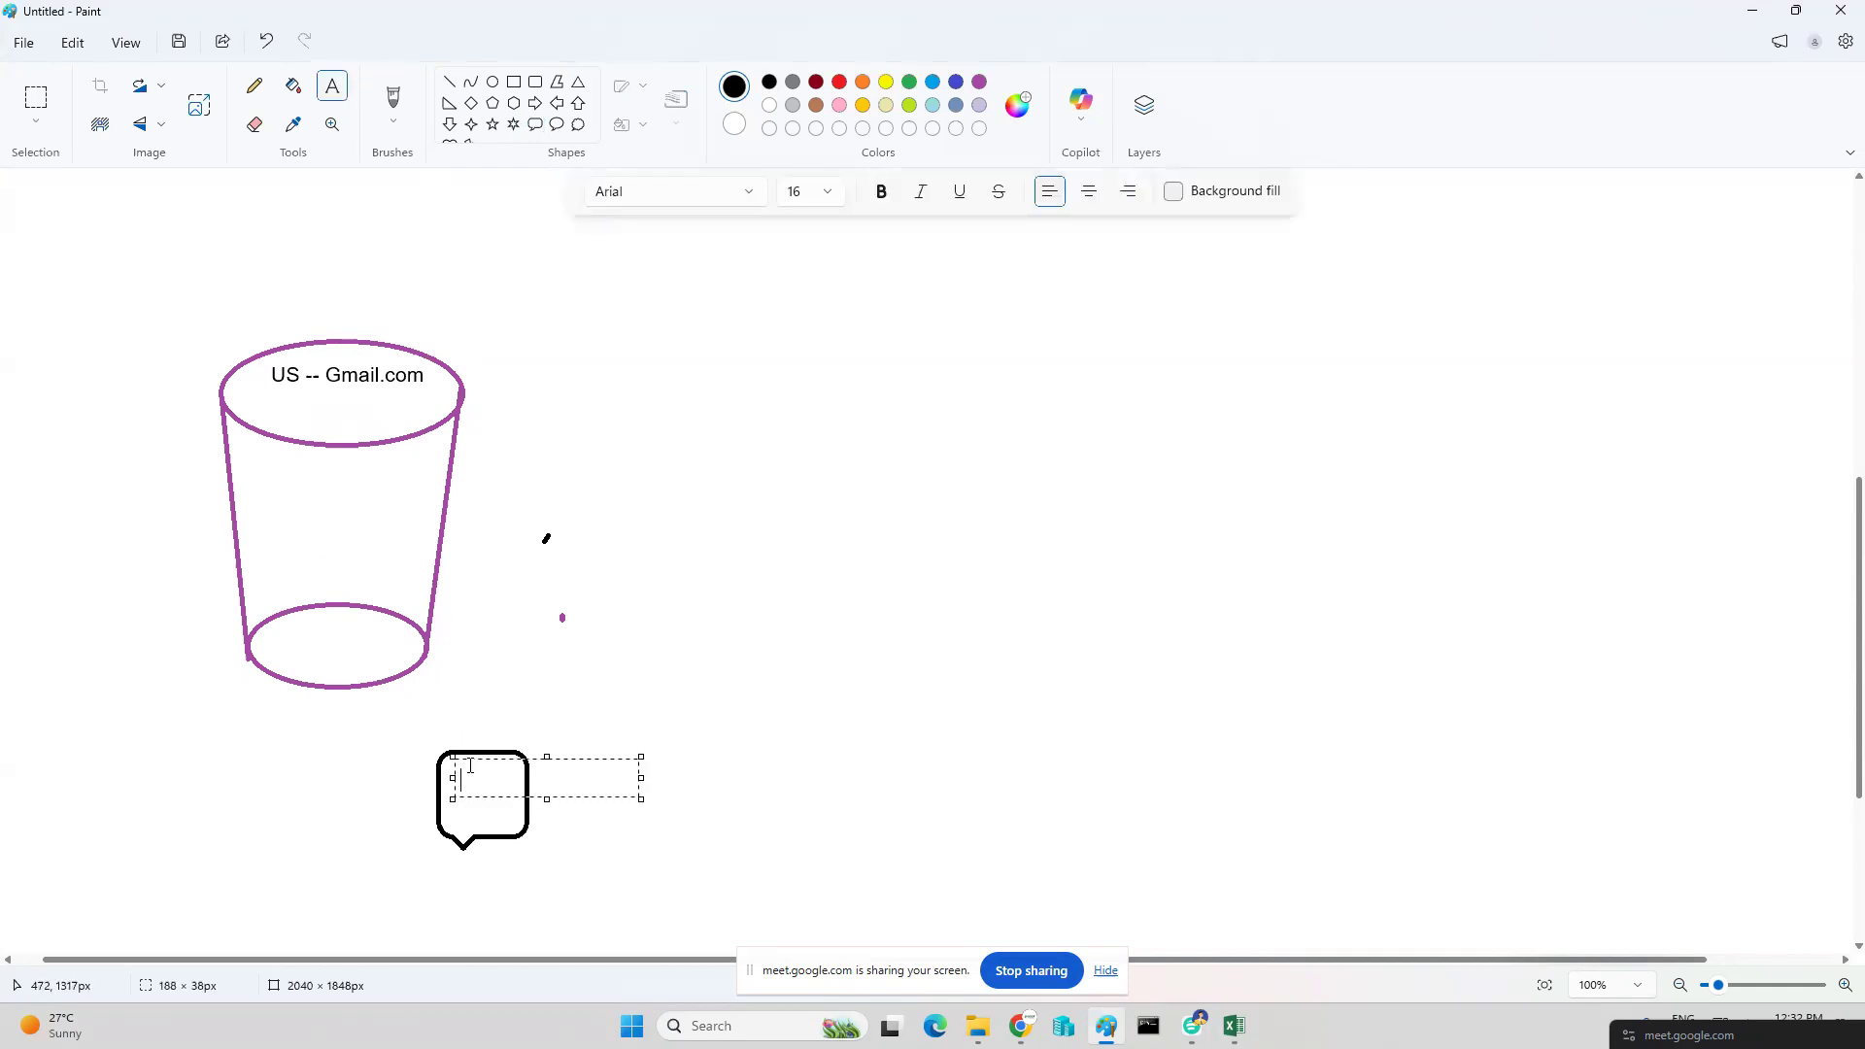
text(us)
key(Return)
click(492, 848)
Add the text "gmail.com" just below the us u1 callout.
click(492, 847)
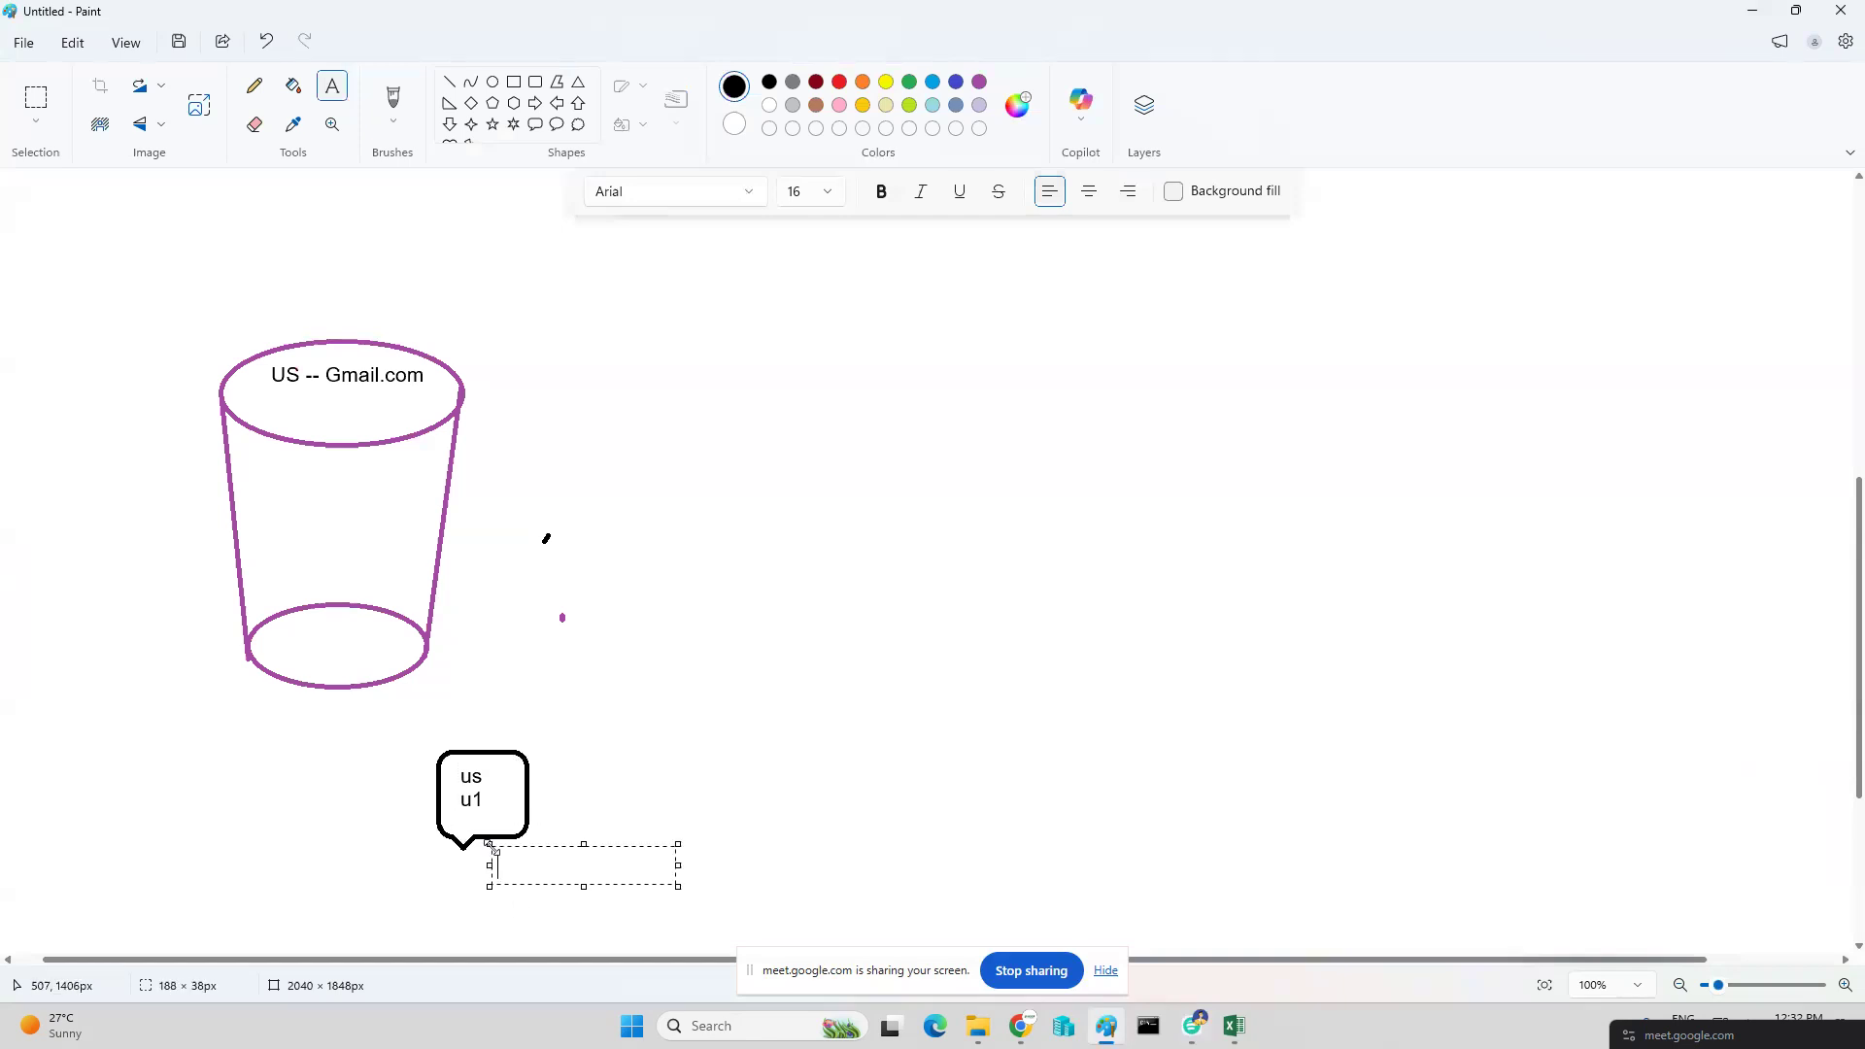
text(gmail.com)
click(803, 816)
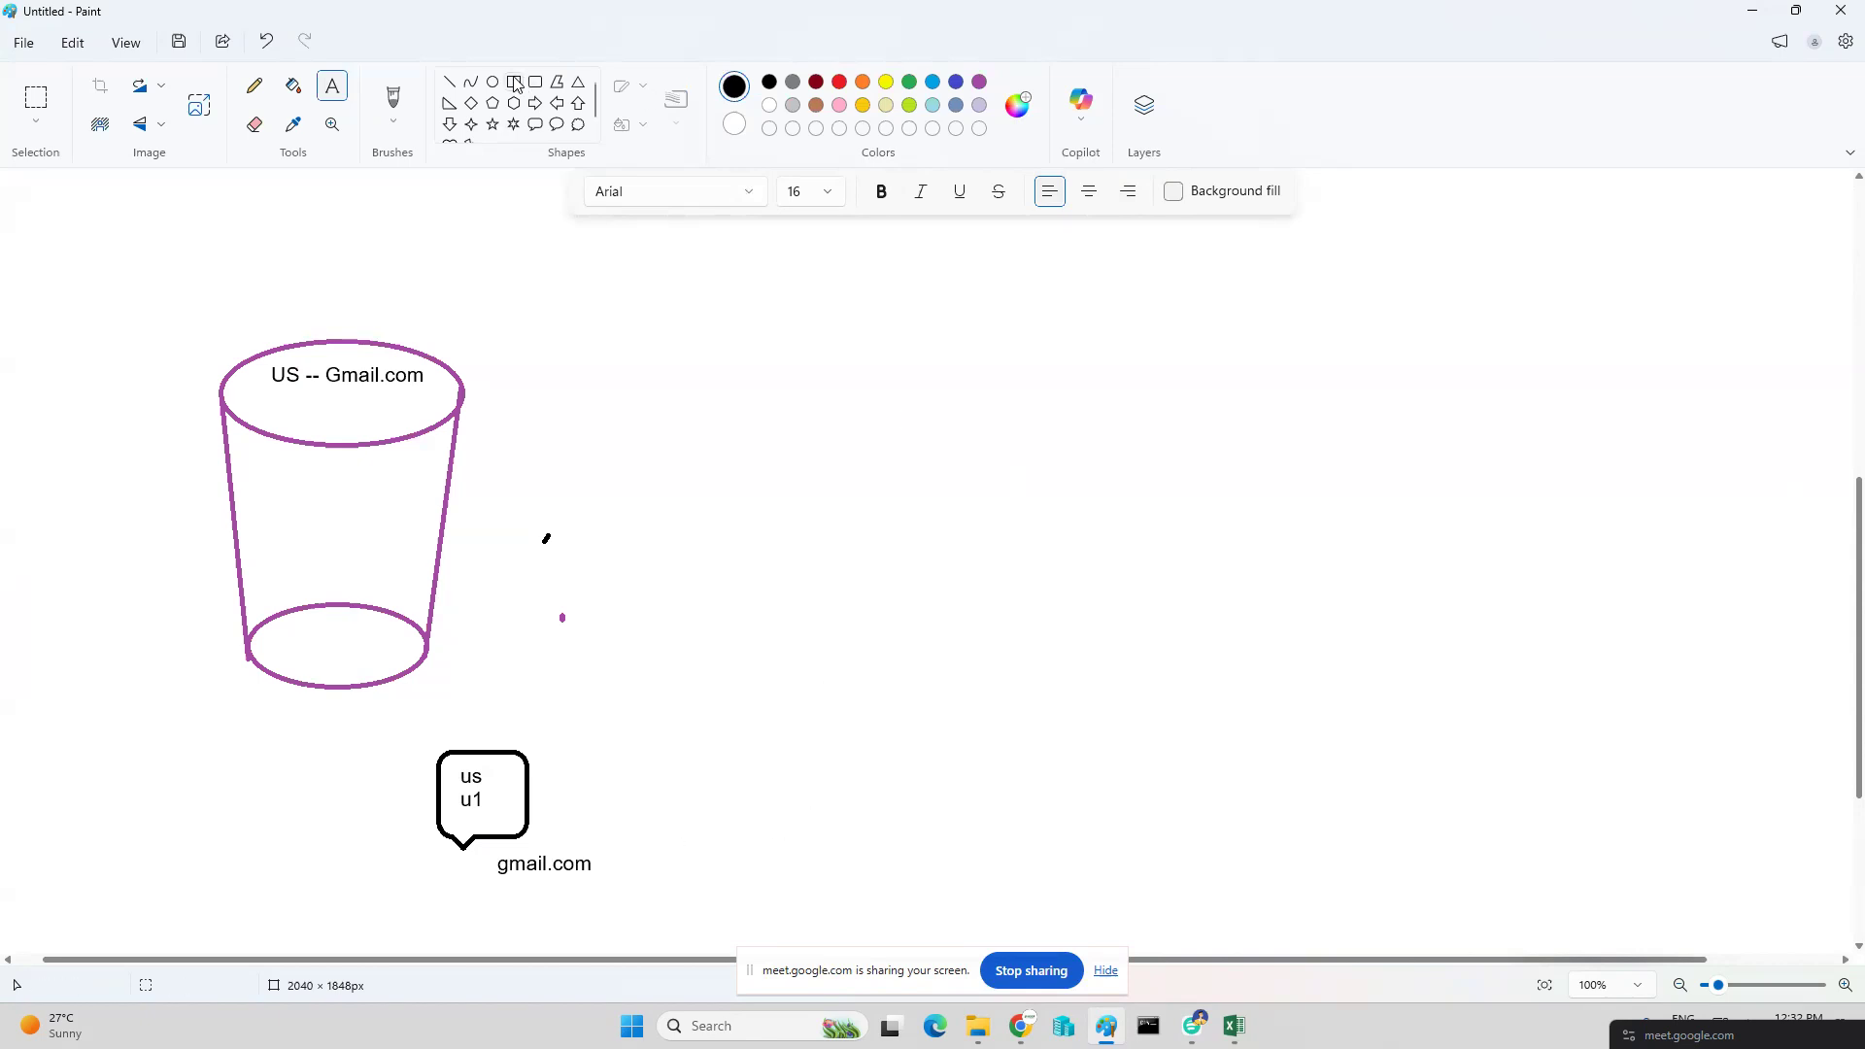
Draw a light grey curve from the bucket's base to the us u1 callout.
click(470, 82)
click(793, 105)
mouse_move(291, 677)
mouse_down()
mouse_move(320, 721)
mouse_move(440, 799)
mouse_move(298, 779)
mouse_up()
Add the label "5 sec" beneath the grey connecting curve and colour its text black.
click(332, 86)
click(292, 791)
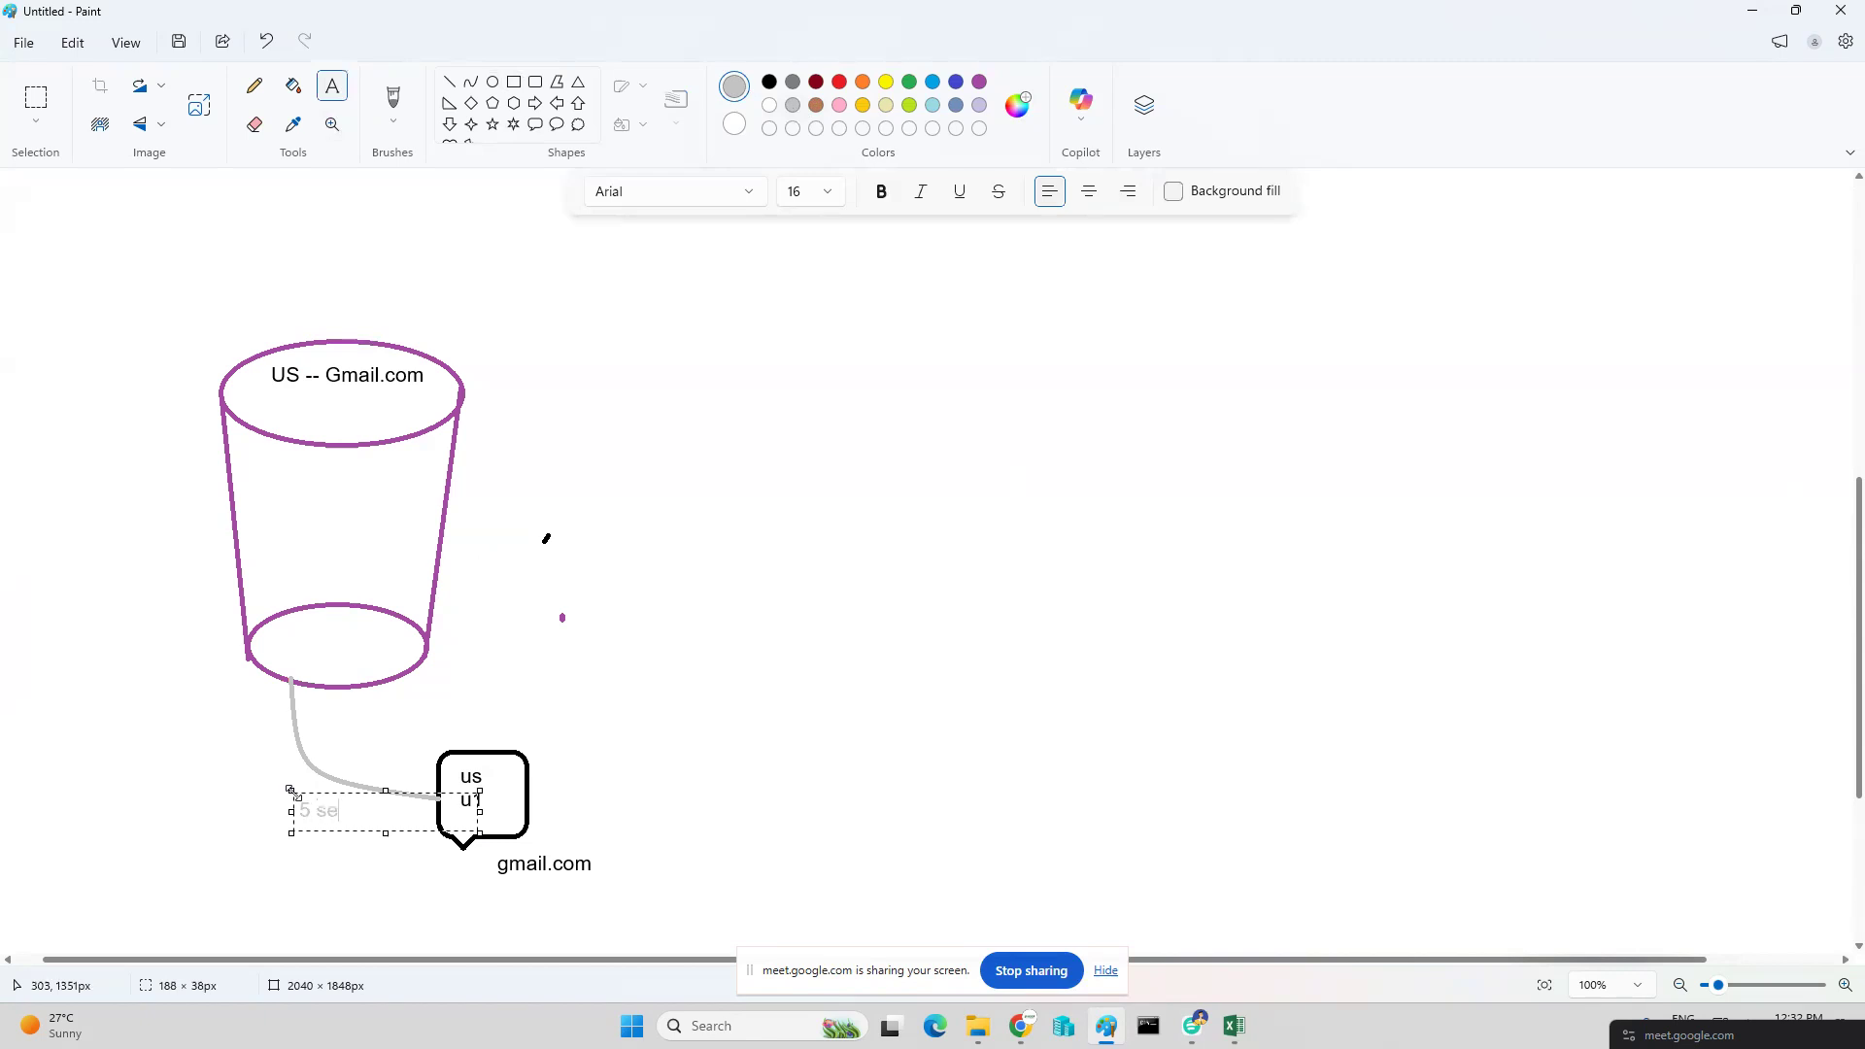
text(5 sec)
drag(299, 810, 356, 810)
click(769, 84)
click(695, 428)
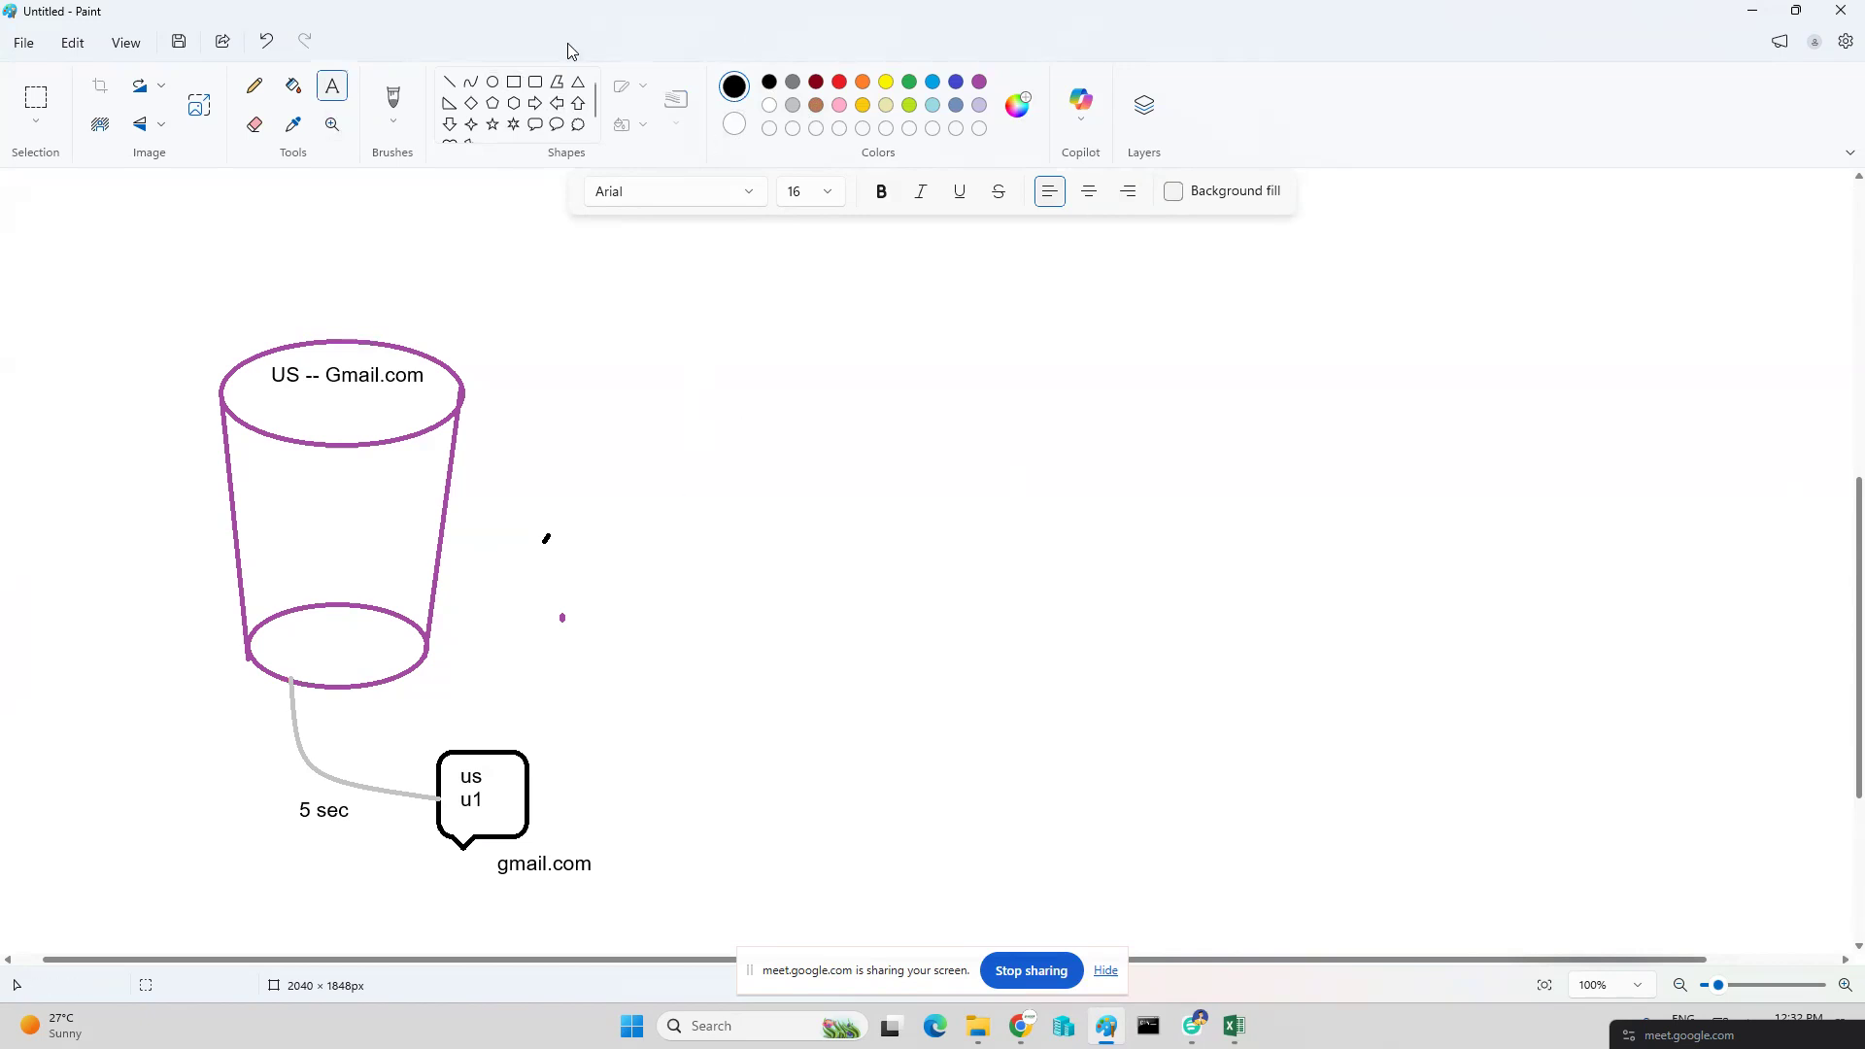
Draw two more rounded callouts, one above the other, far to the right of the bucket.
click(535, 124)
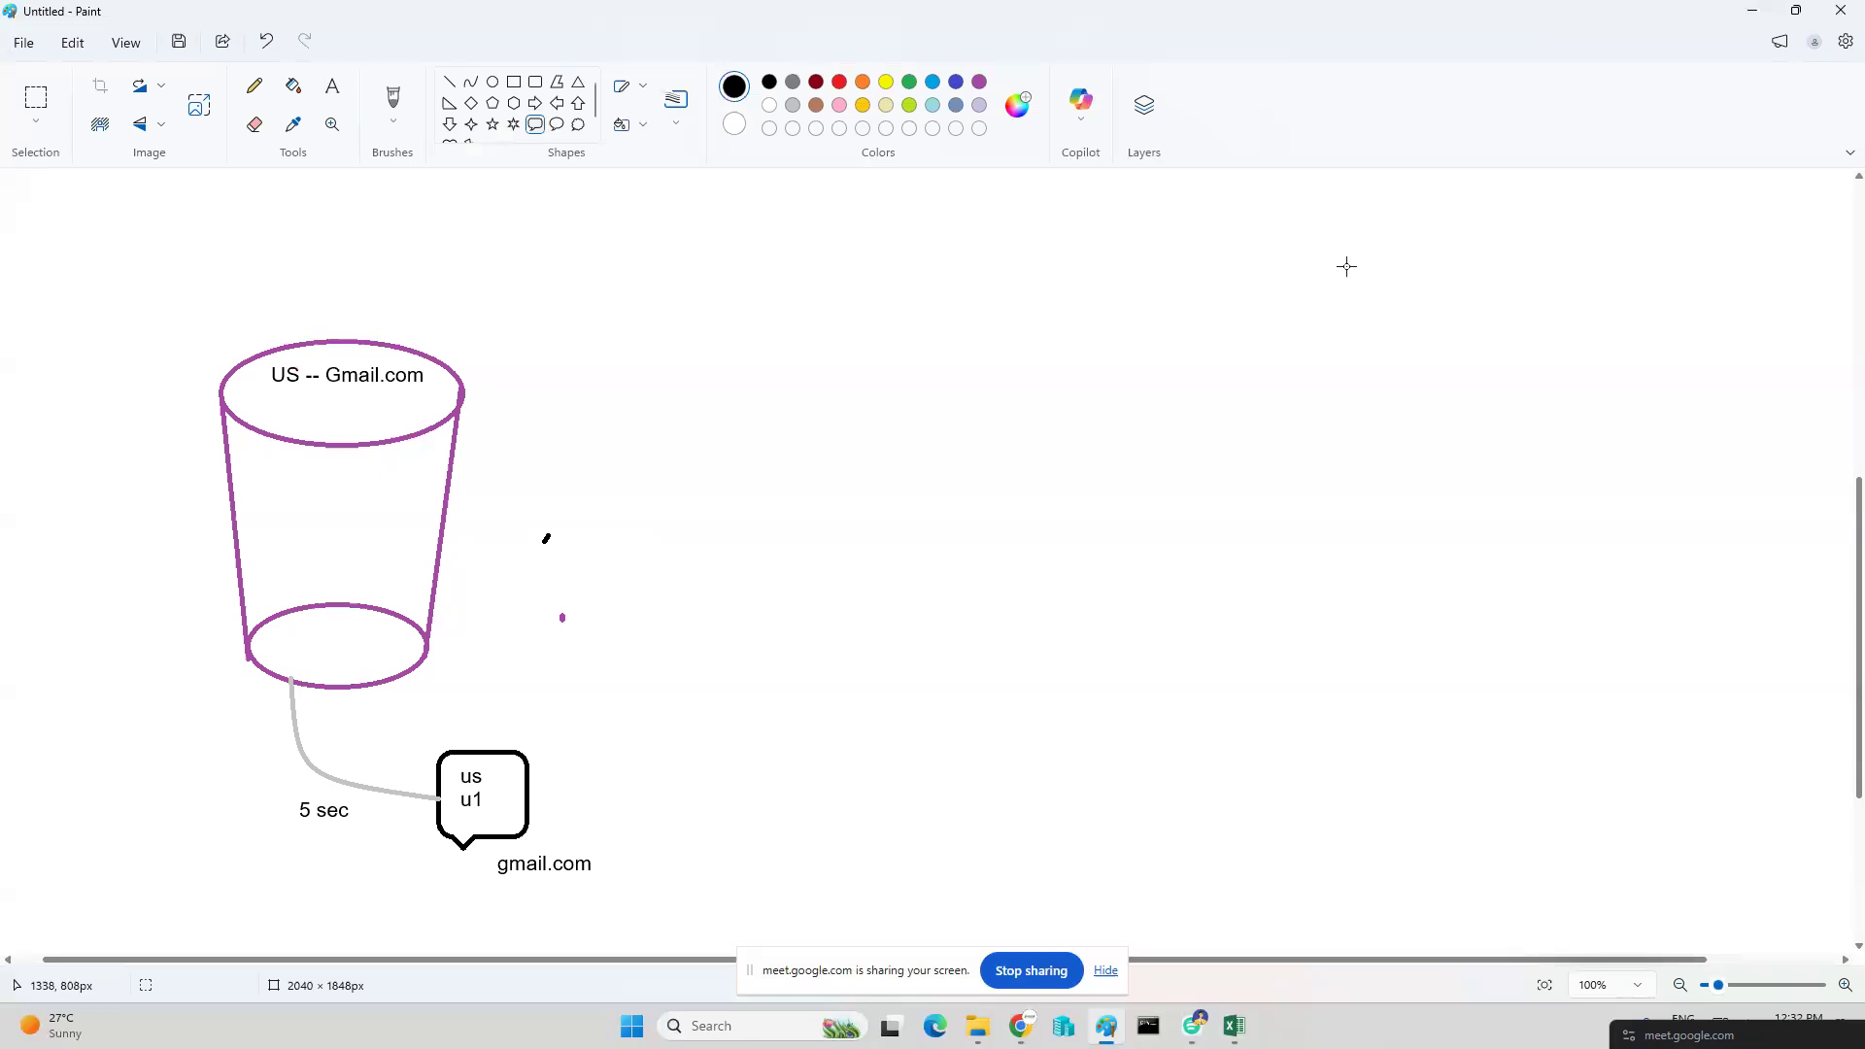
drag(1346, 262, 1447, 381)
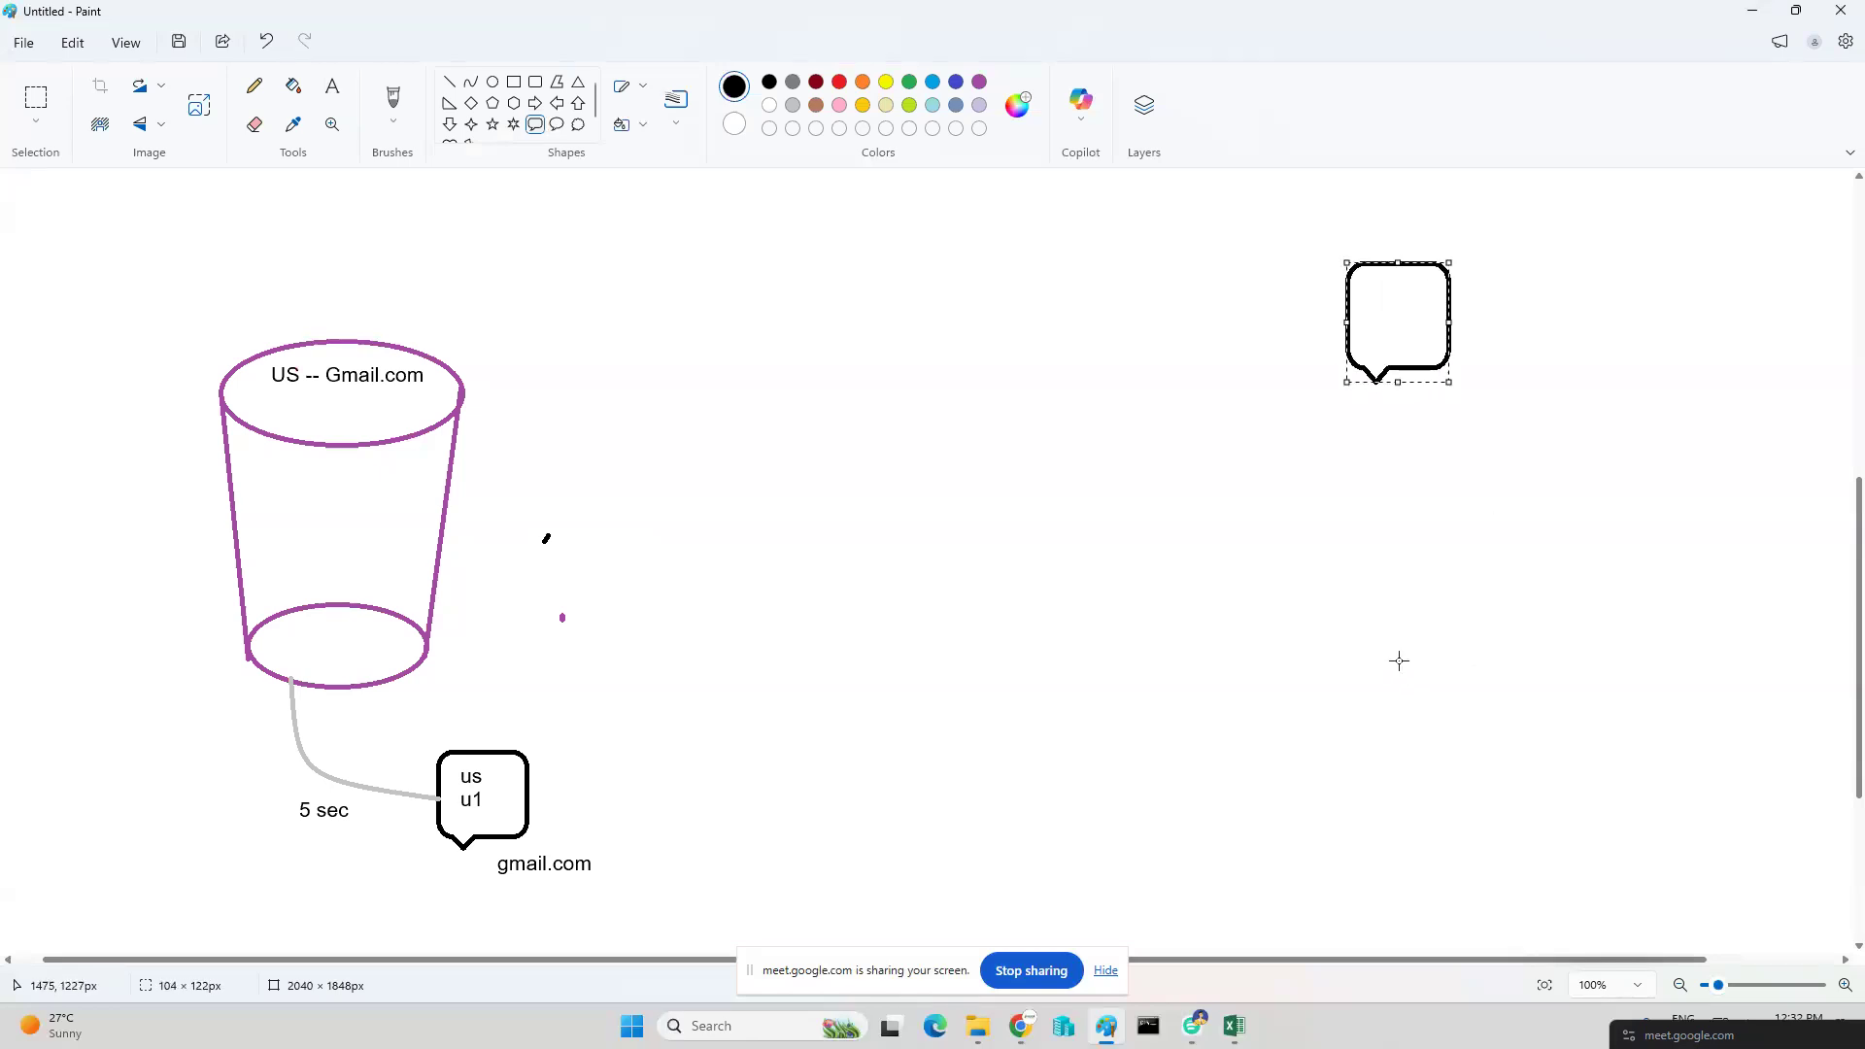
drag(1383, 654, 1488, 781)
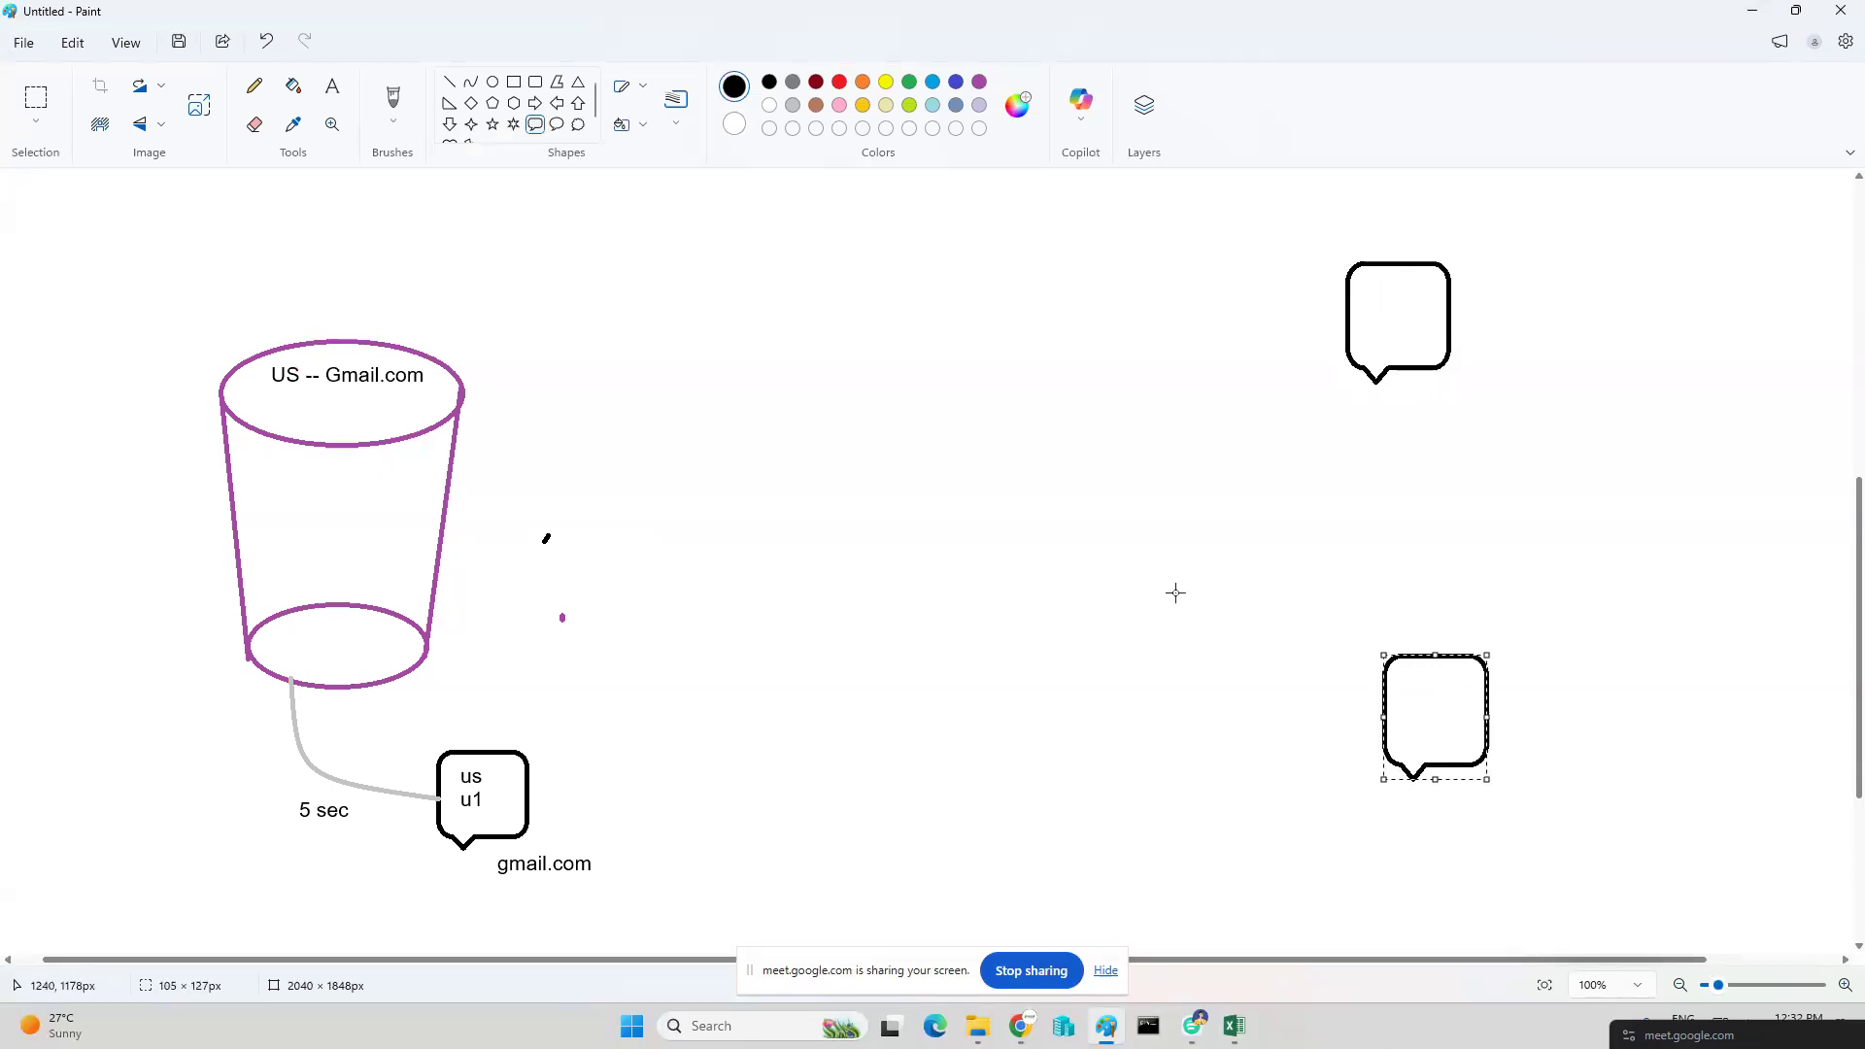
Label the upper right callout "ind" and "u2" on separate lines.
click(332, 86)
click(1355, 272)
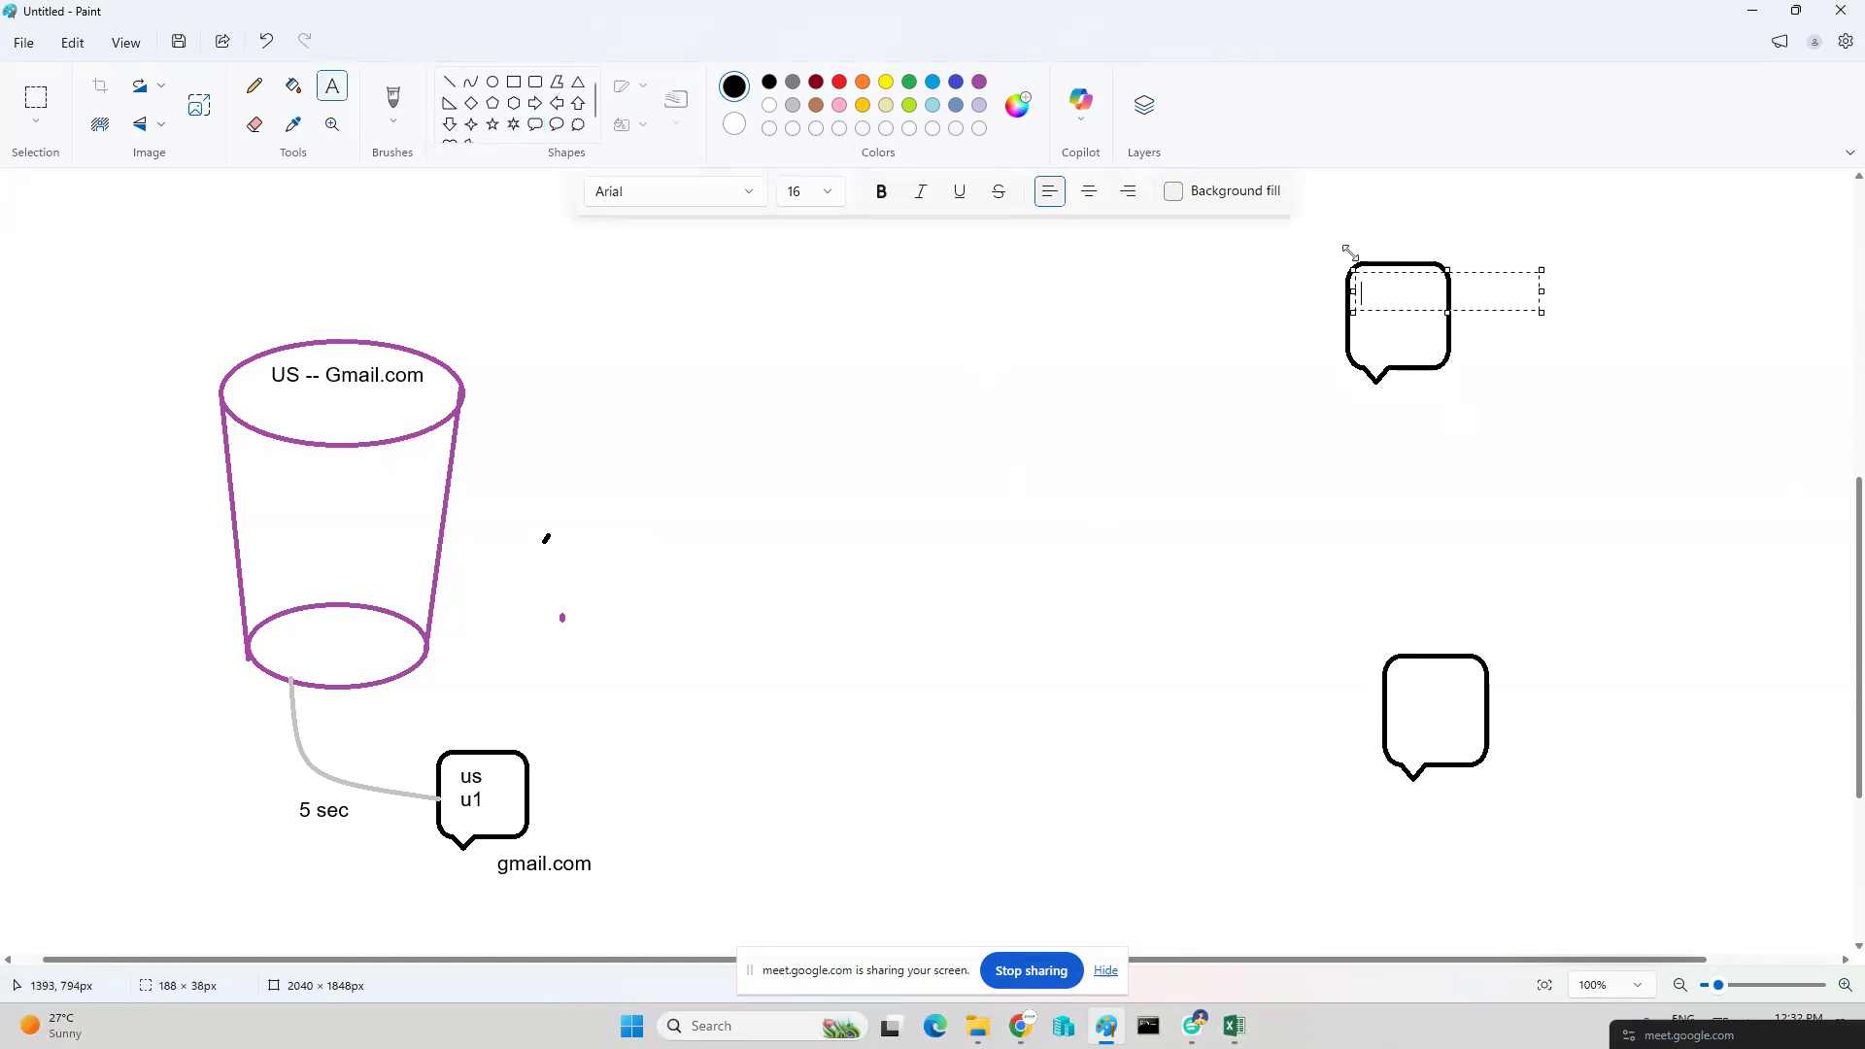
text(ind)
key(Return)
text(u2)
Label the lower right callout "aus" and "u3", with a blank line between them.
click(1400, 663)
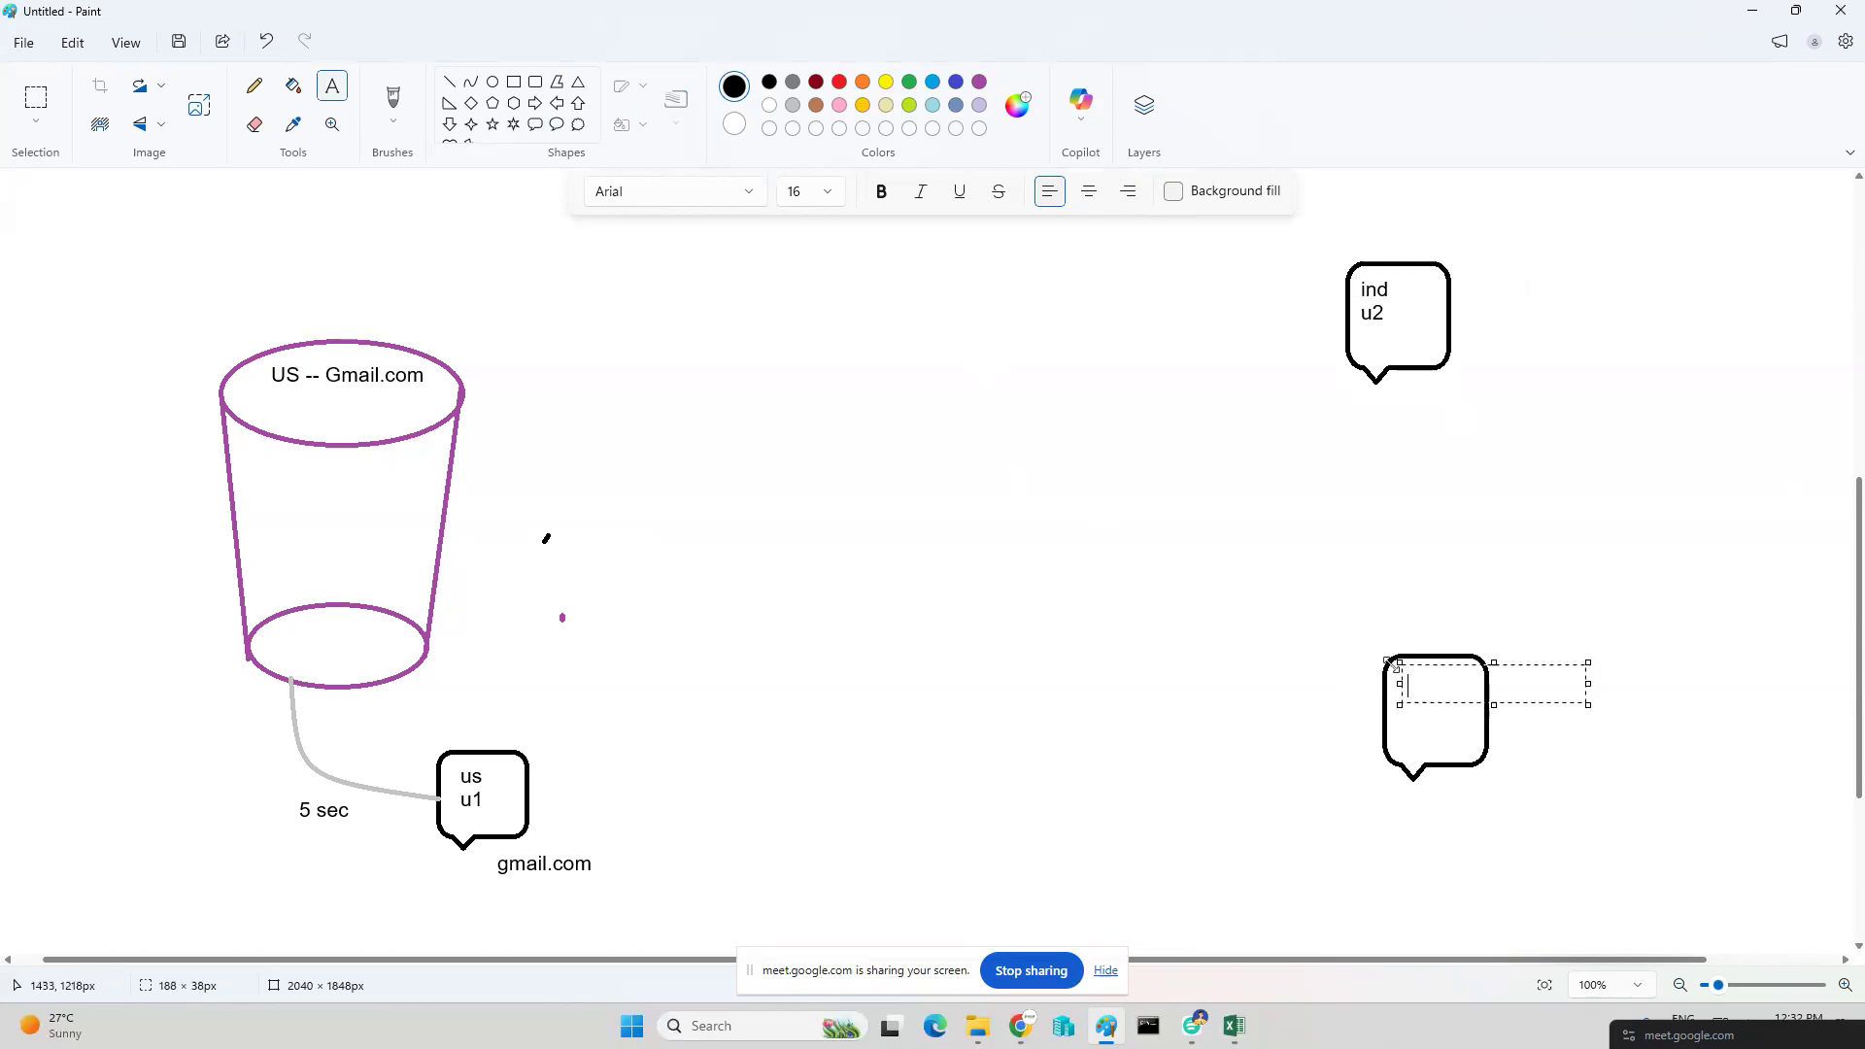
text(aus)
key(Return)
key(Return)
text(u3)
double_click(1270, 615)
Add the text "gmail.com" to the right of the ind u2 callout.
click(1479, 293)
click(1471, 280)
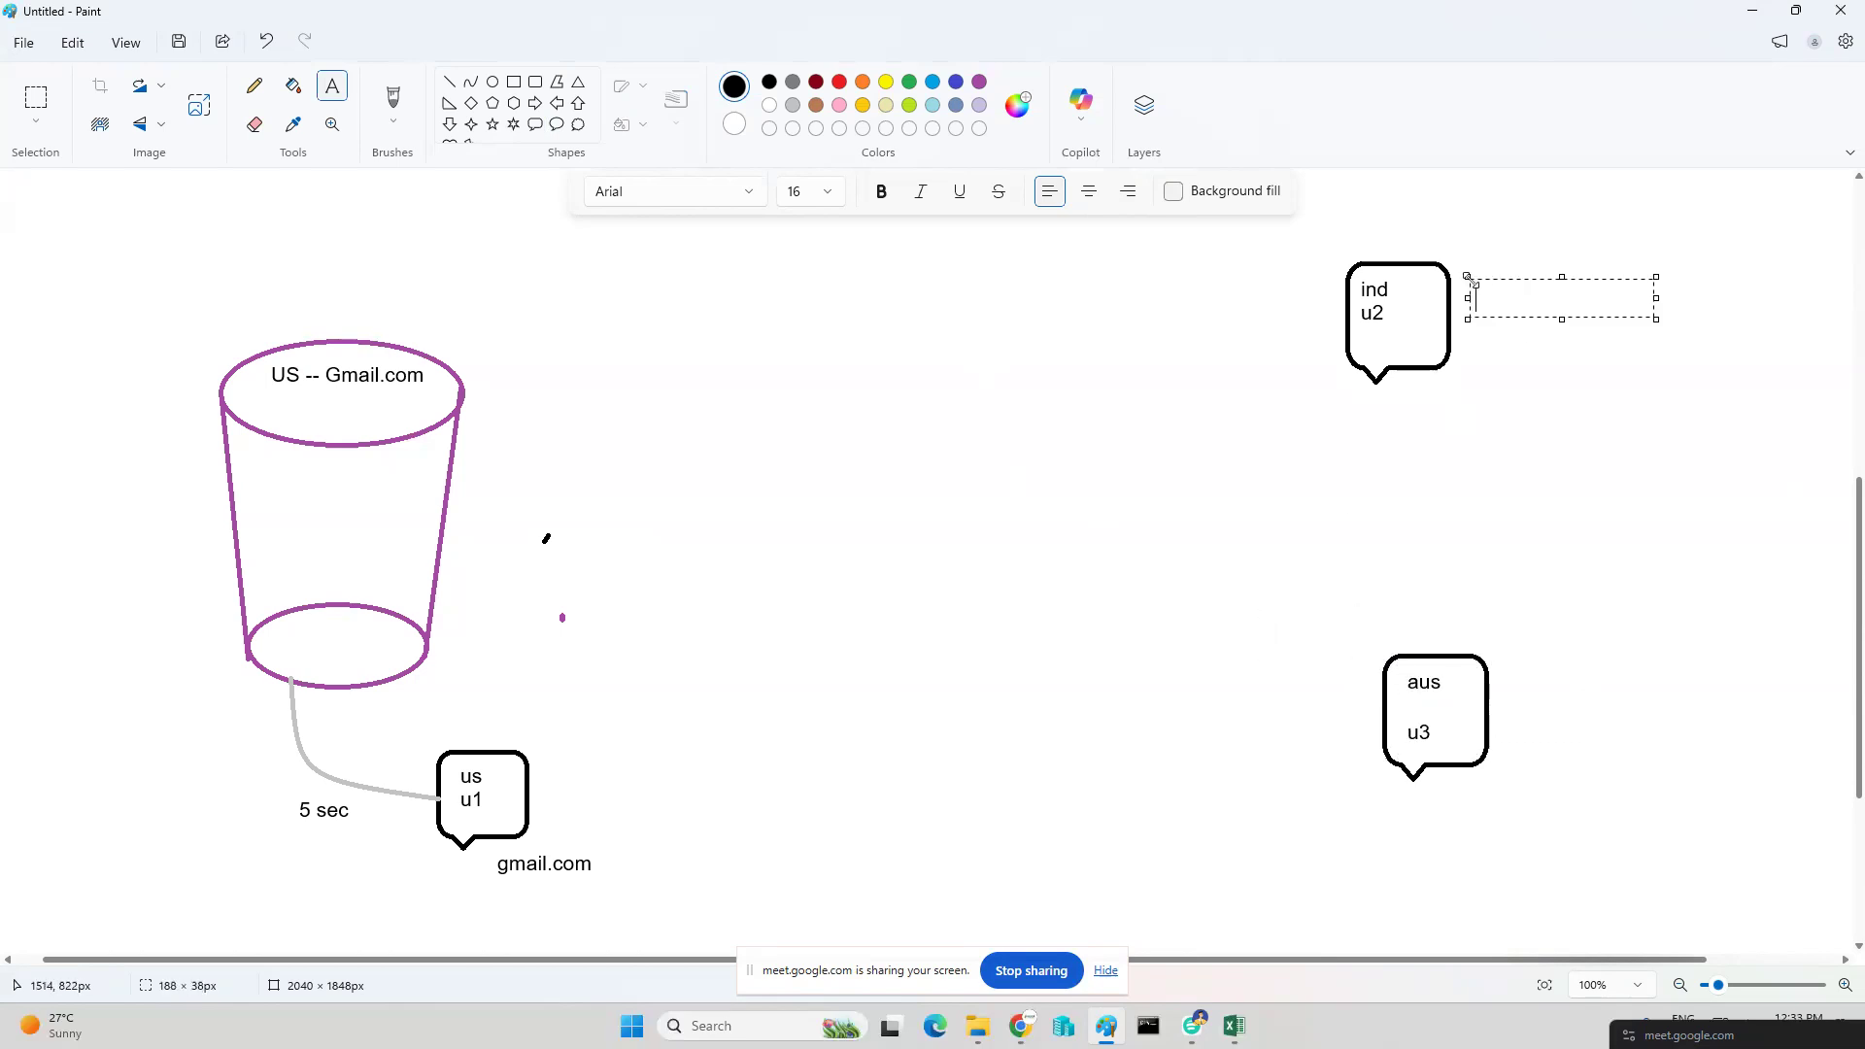
text(gmail.com)
click(1510, 663)
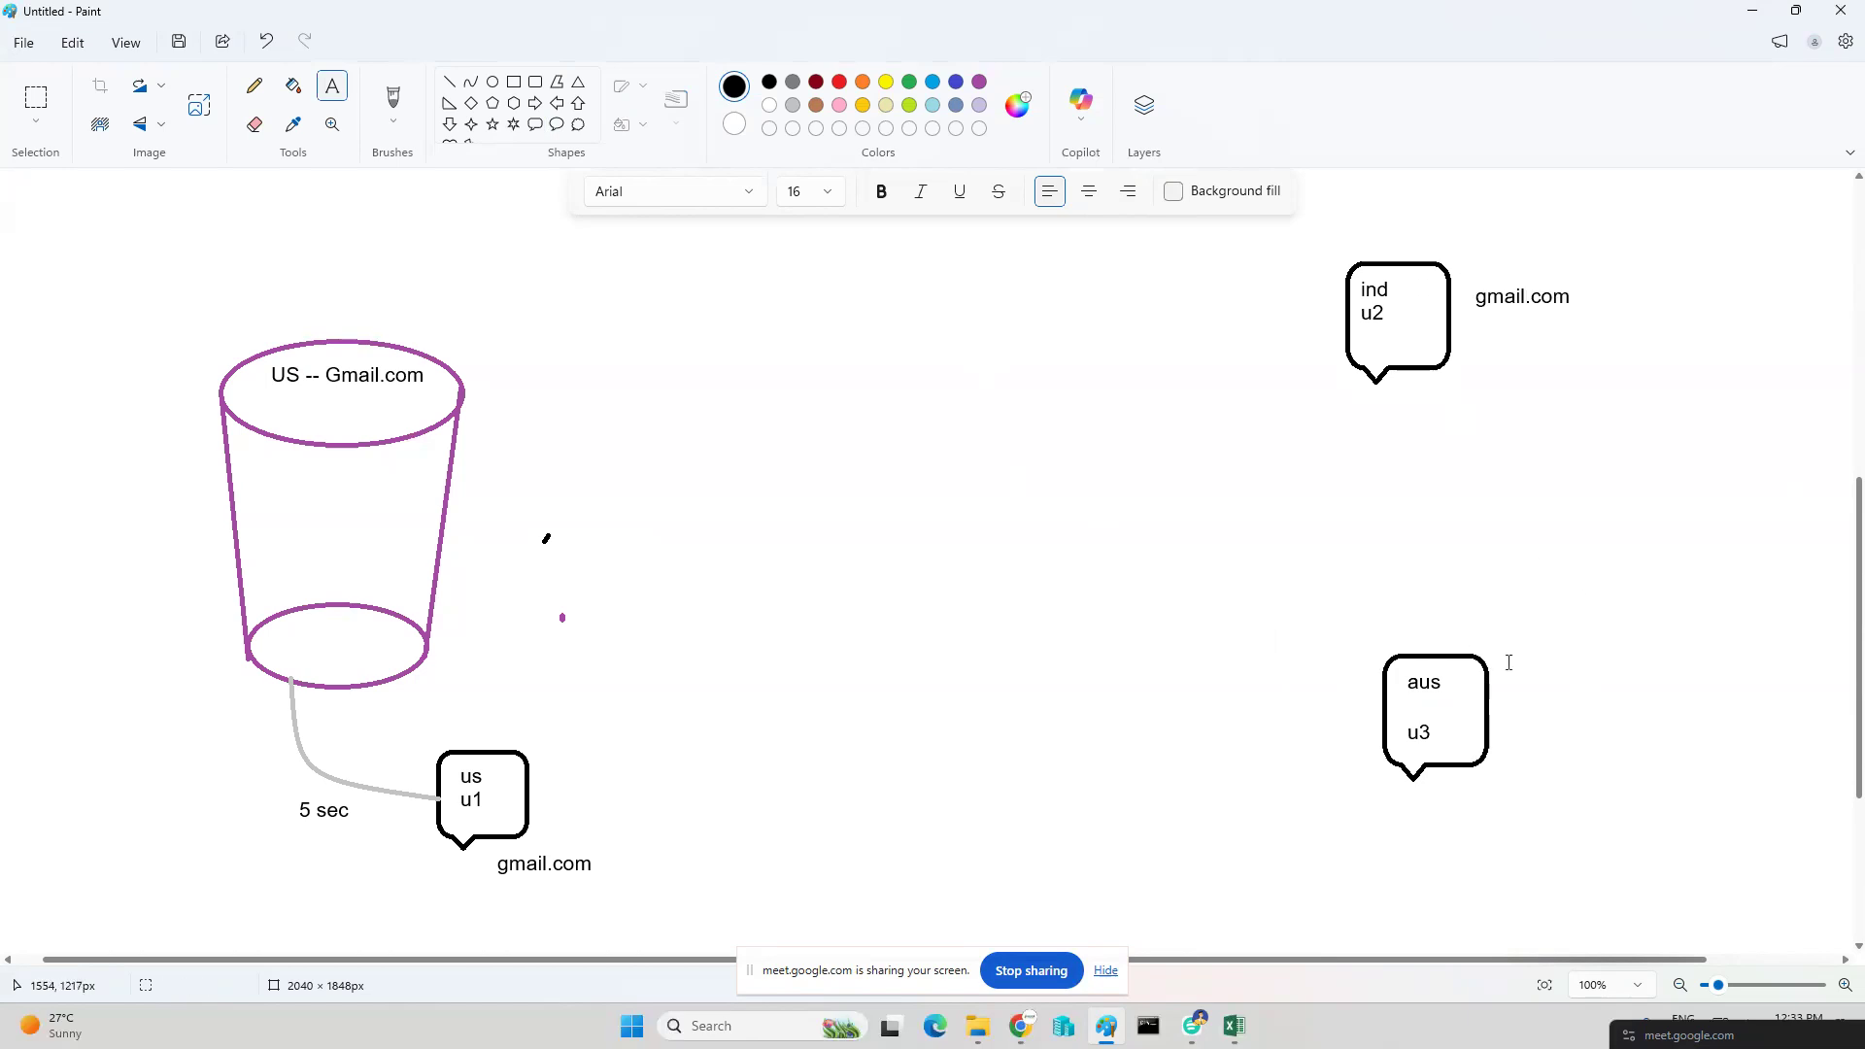
Add the text "gmail.com" to the right of the aus u3 callout.
click(1510, 667)
text(gmail.com)
click(1403, 426)
Add the text "20 sec" below the gmail.com labels of both the ind u2 and aus u3 callouts.
click(1491, 322)
text(20 sec)
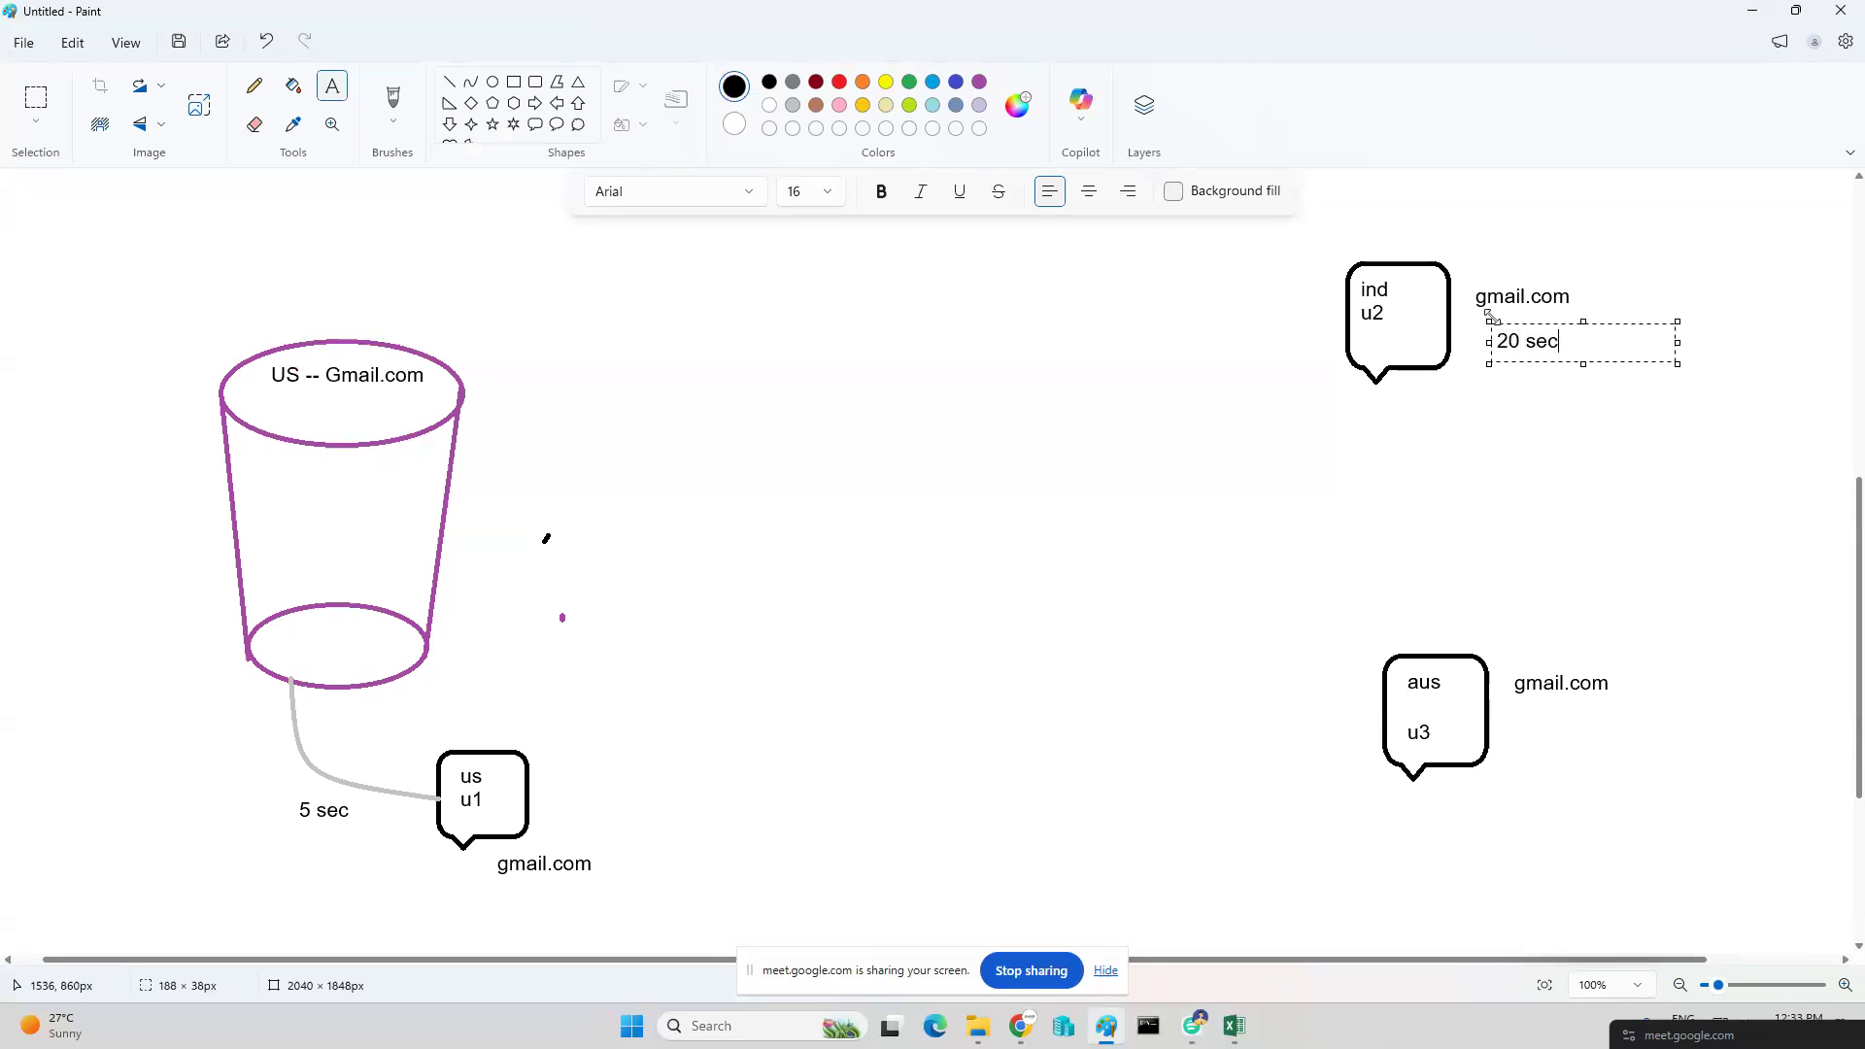
click(1522, 720)
click(1522, 717)
text(20 sec)
click(1270, 616)
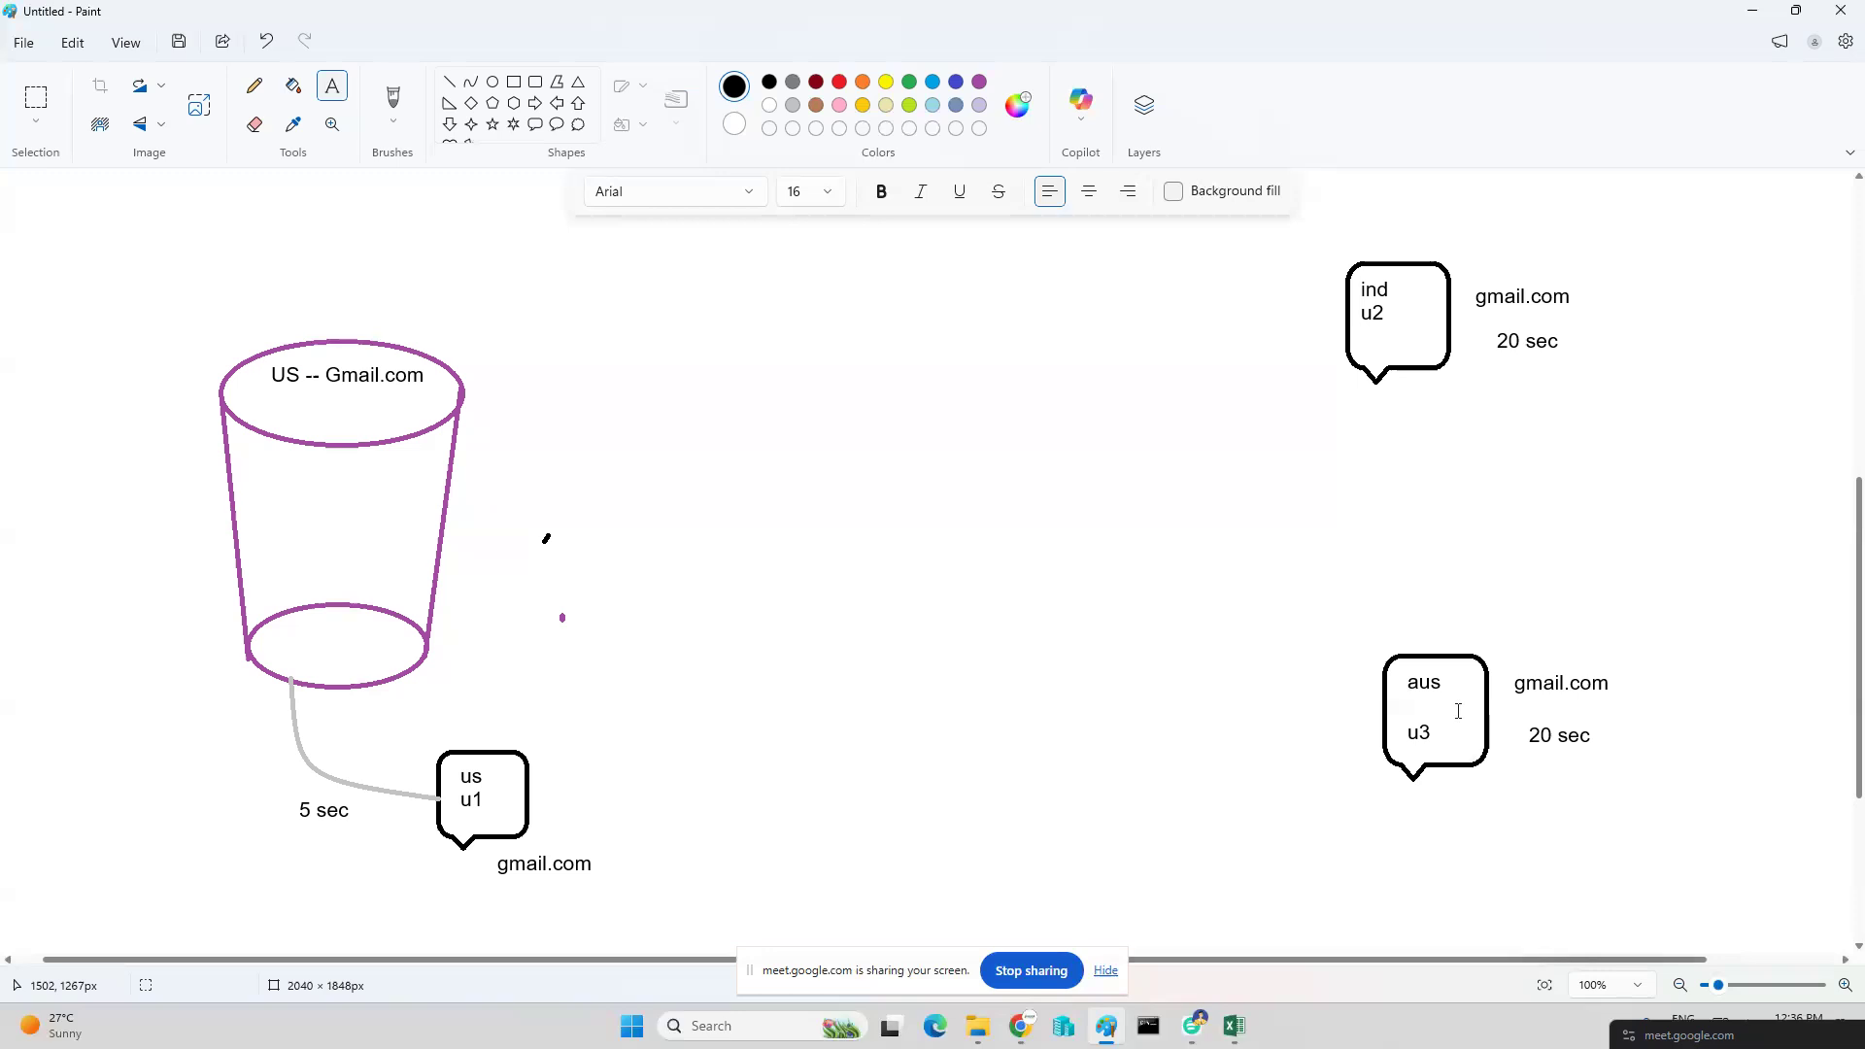
scroll(1166, 754, up, 5)
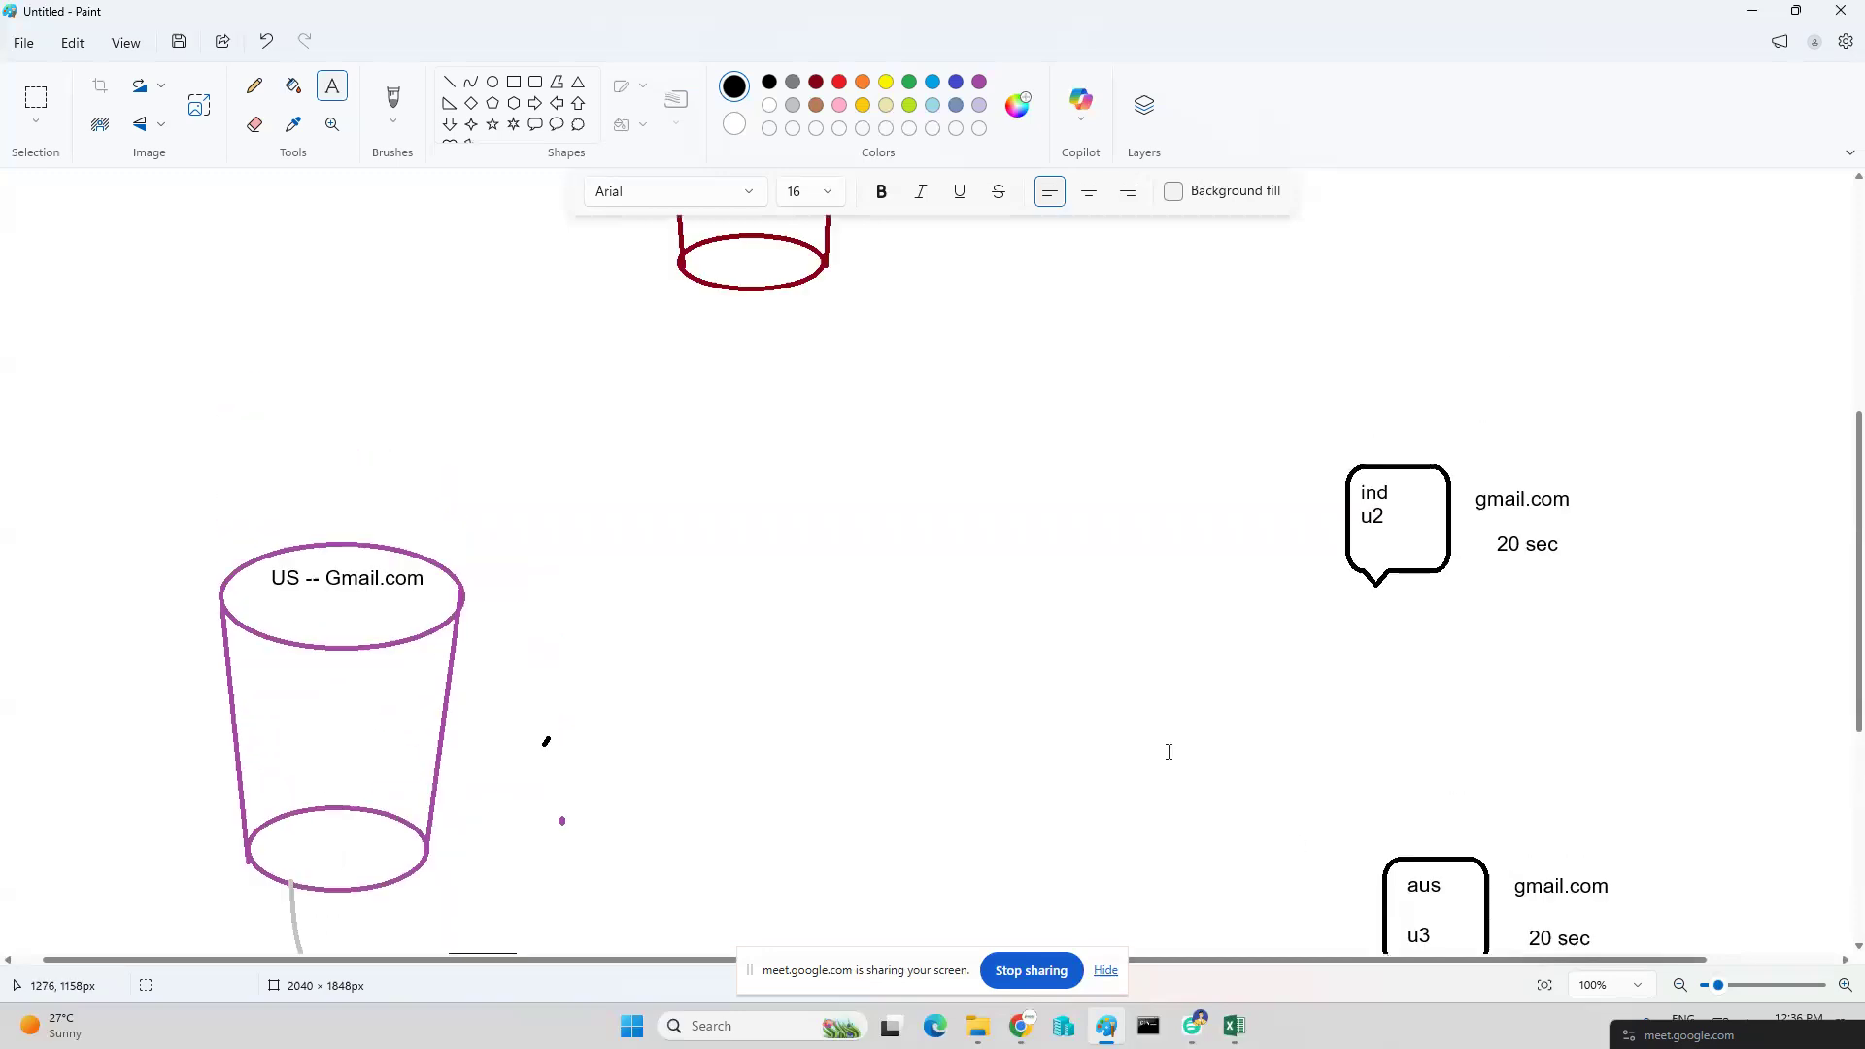
scroll(1396, 739, down, 3)
scroll(745, 554, down, 2)
scroll(737, 545, up, 9)
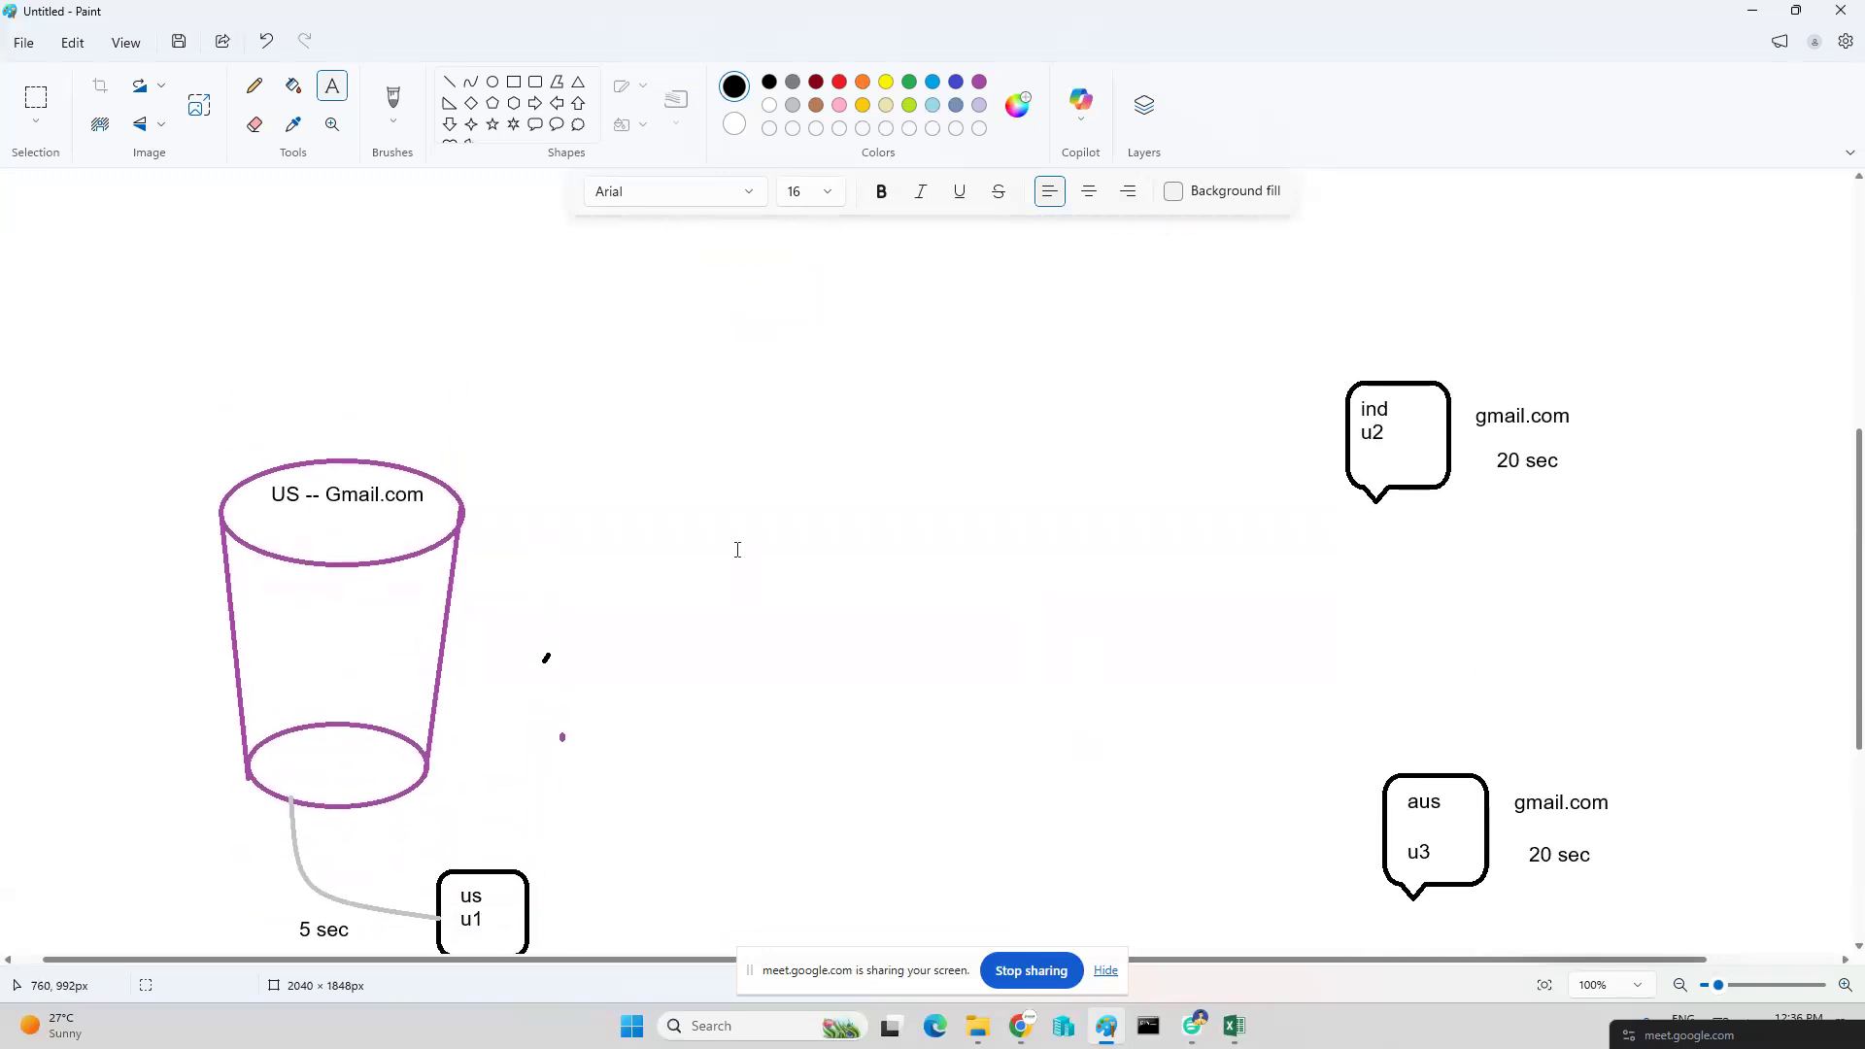
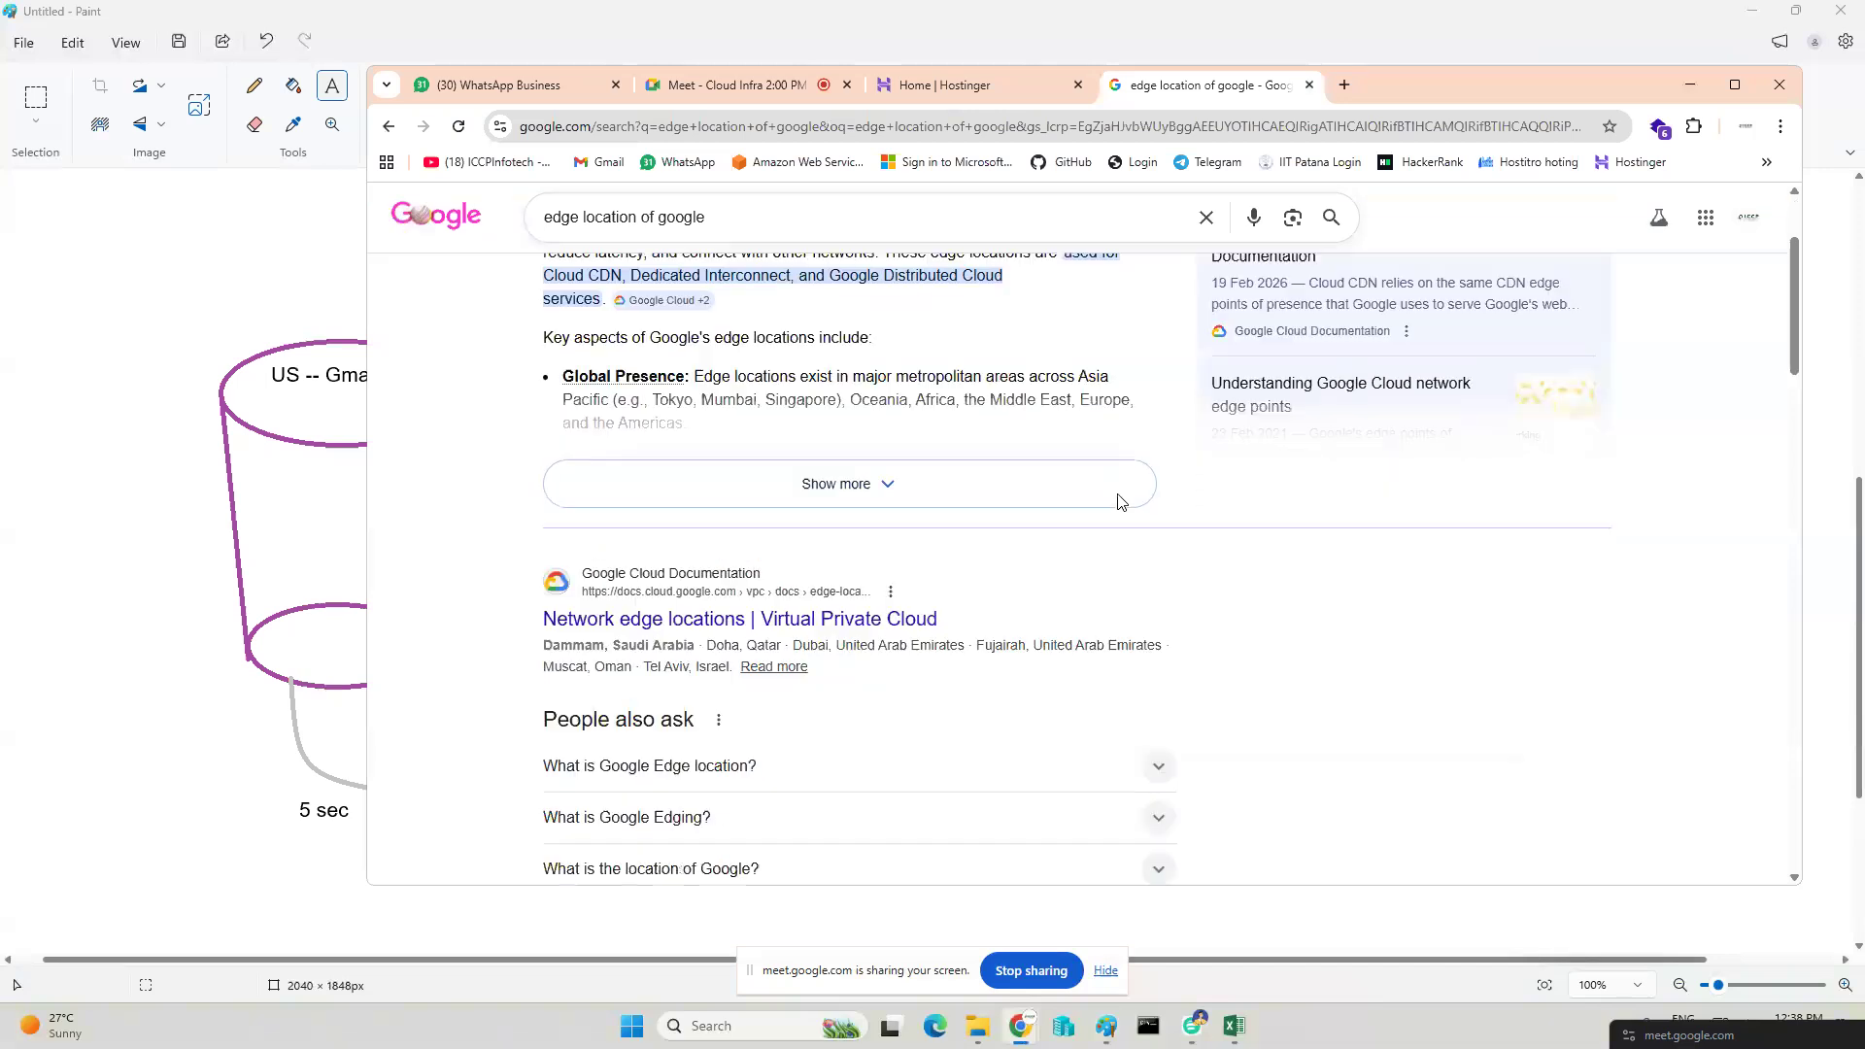
Show image results for "edge location of google" and preview the first Google Cloud network edge points map.
scroll(928, 523, up, 3)
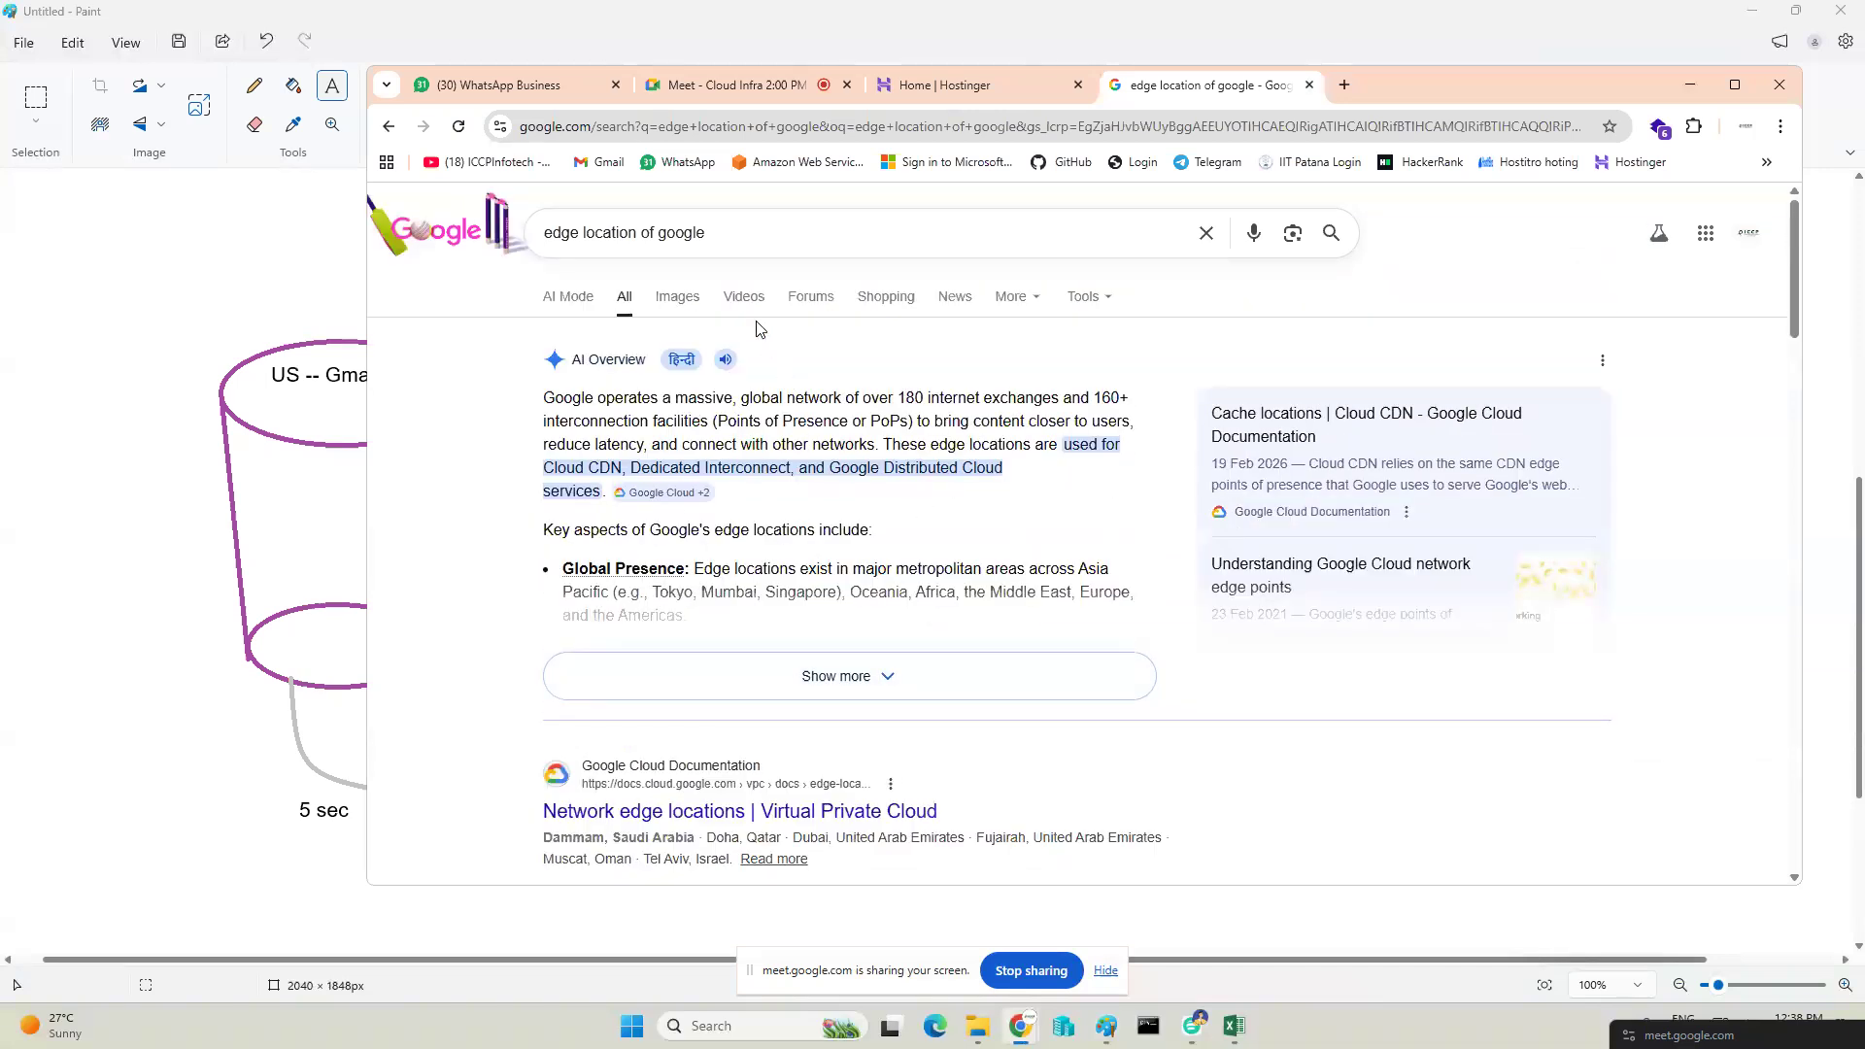
click(680, 297)
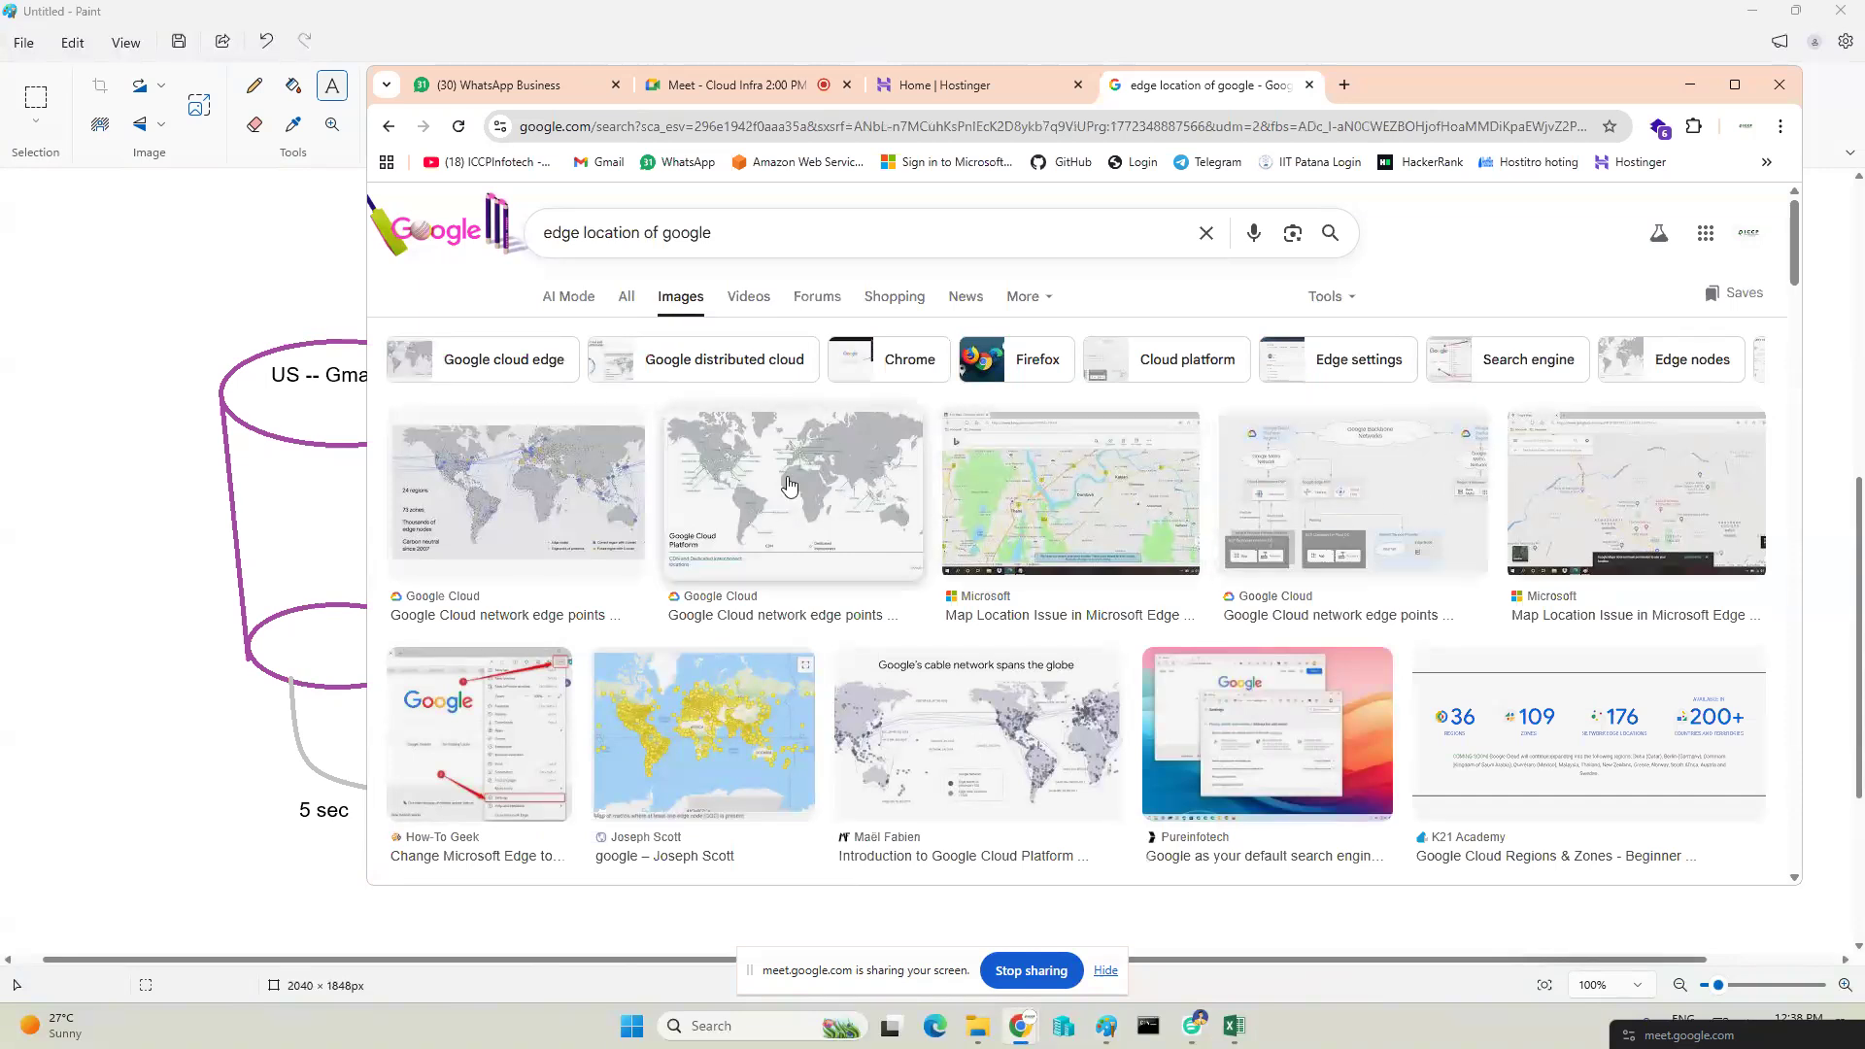
click(523, 453)
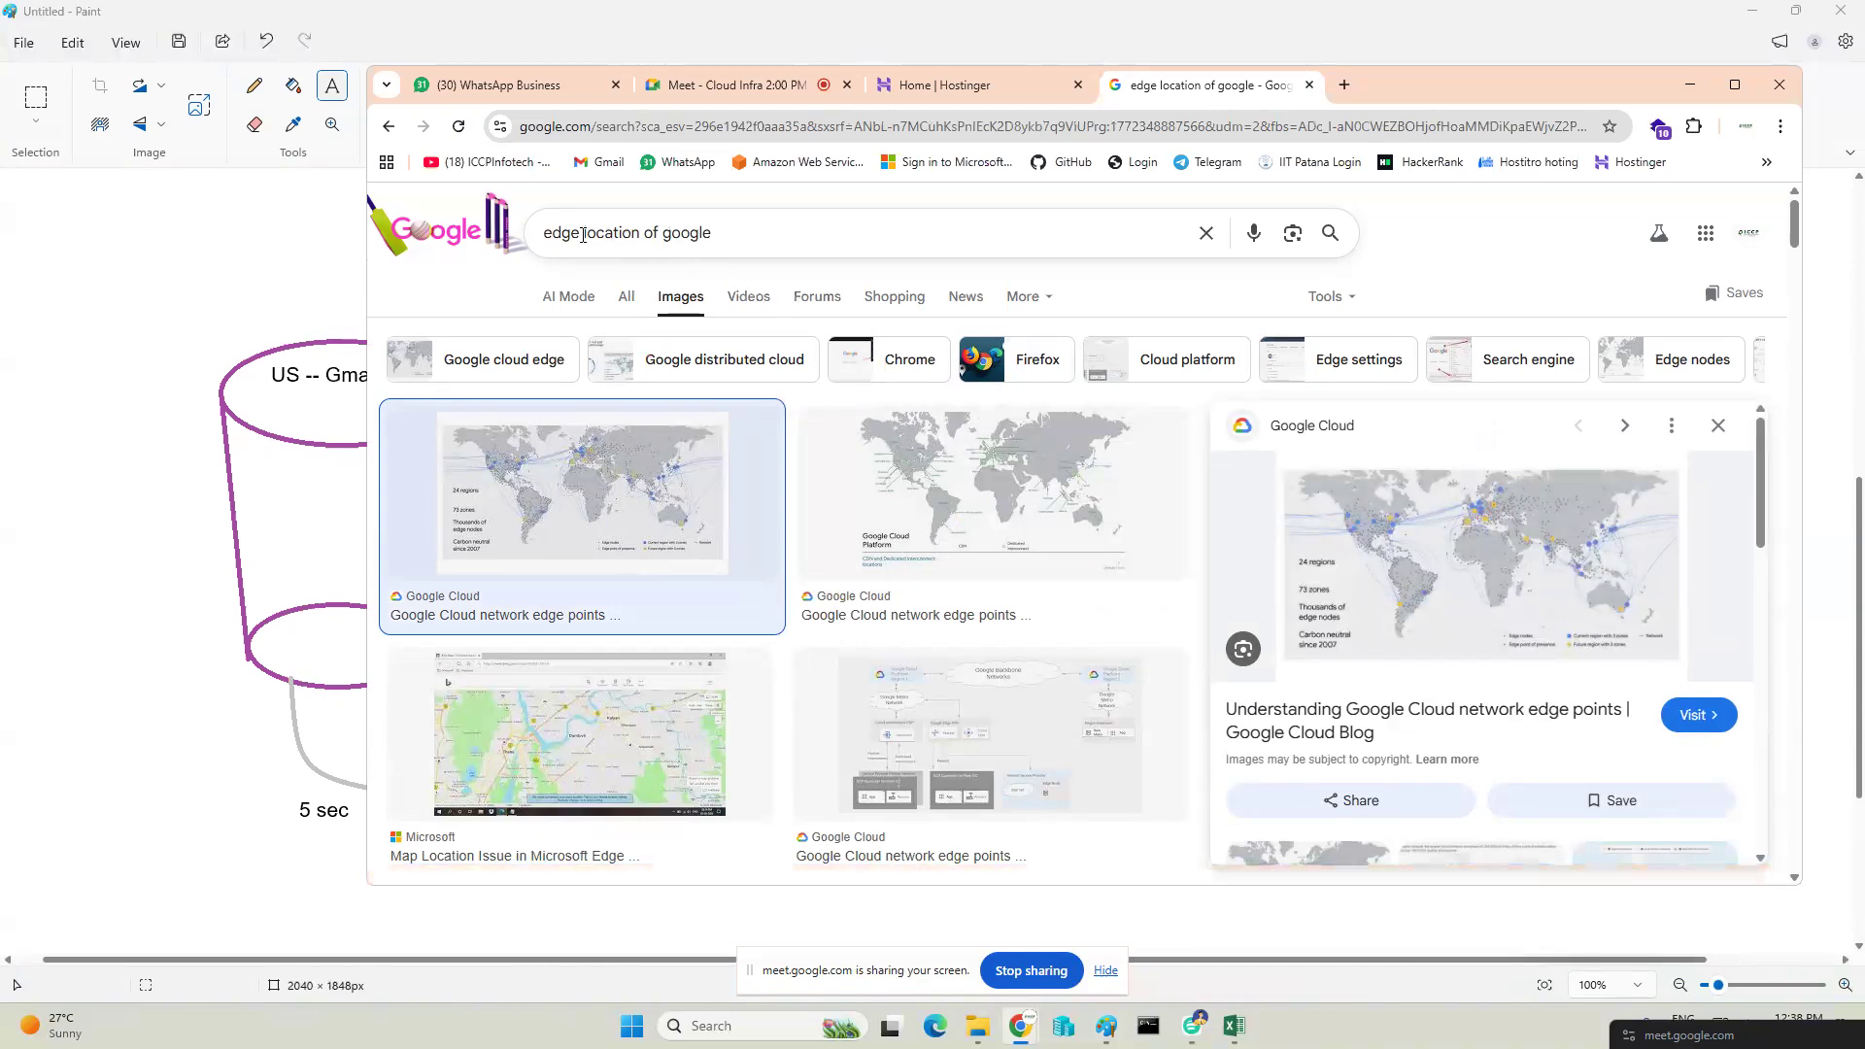
Search images for "edge location of aws", preview the AWS Fault Isolation Boundaries map, and return to the Paint diagram.
double_click(680, 233)
text(aws)
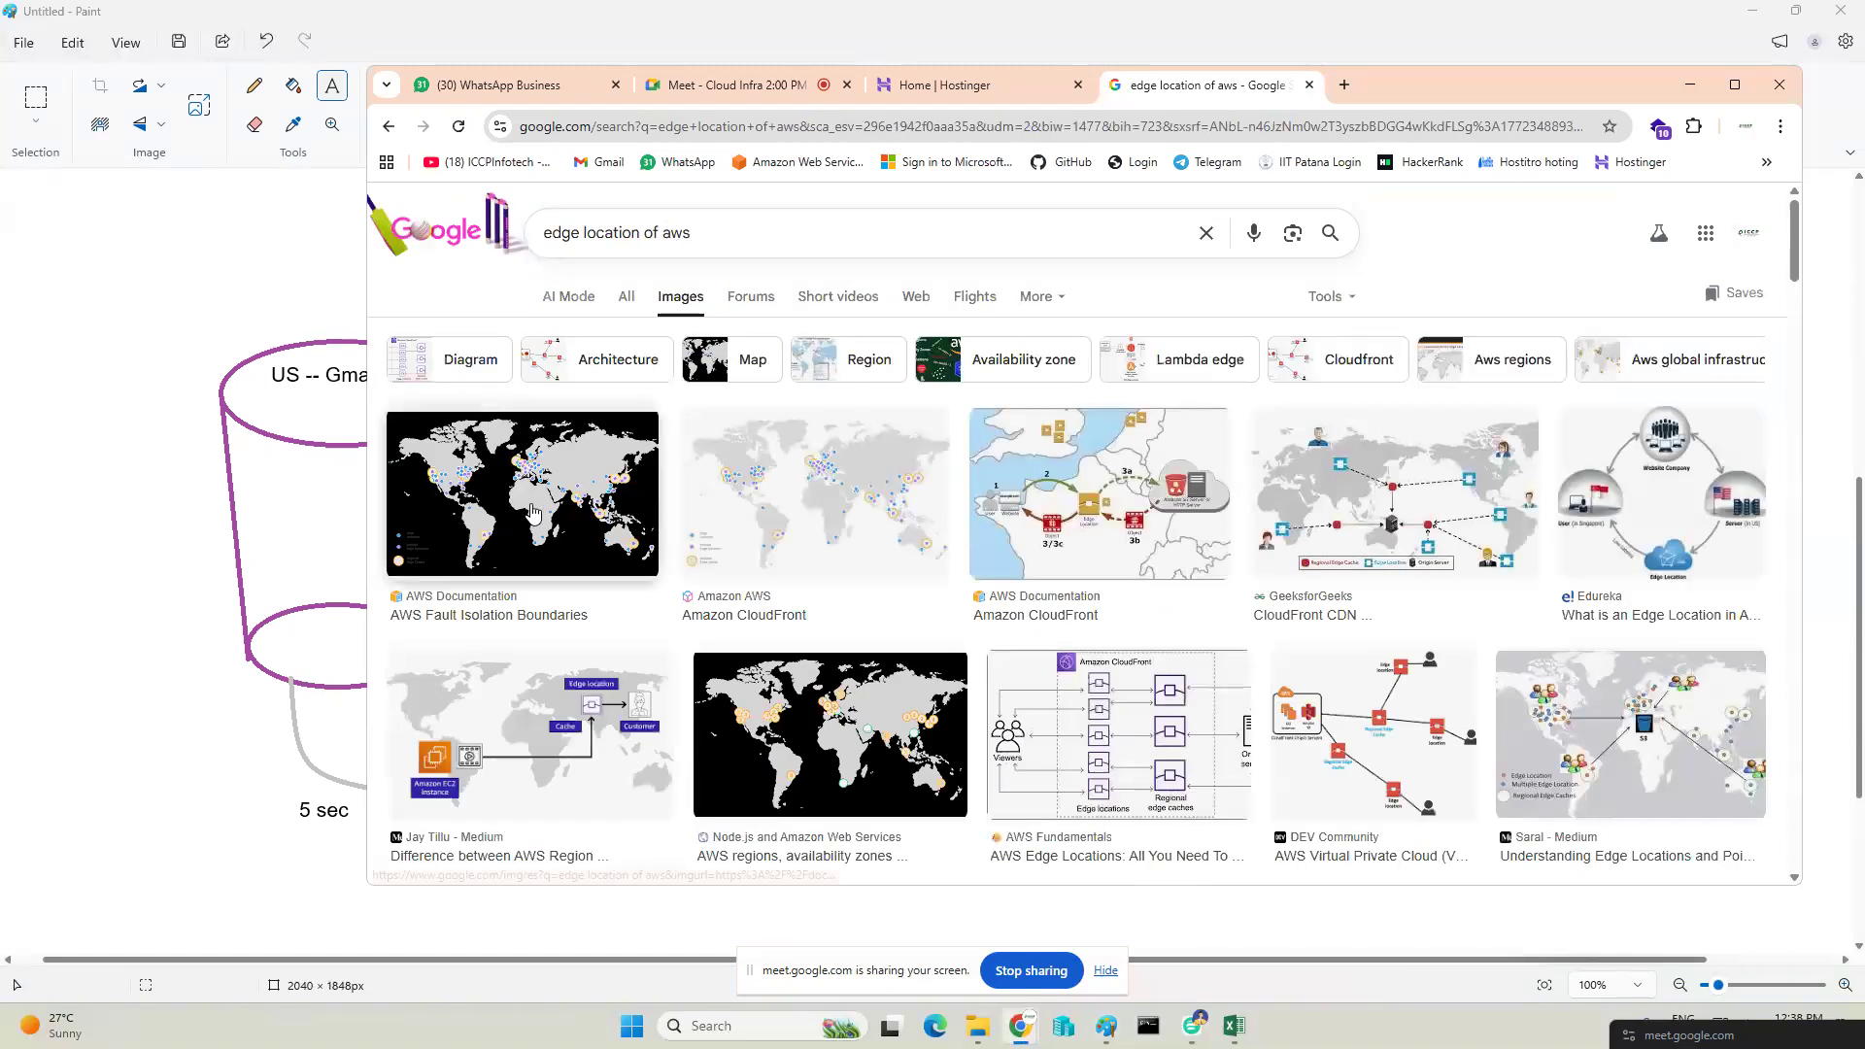
click(533, 513)
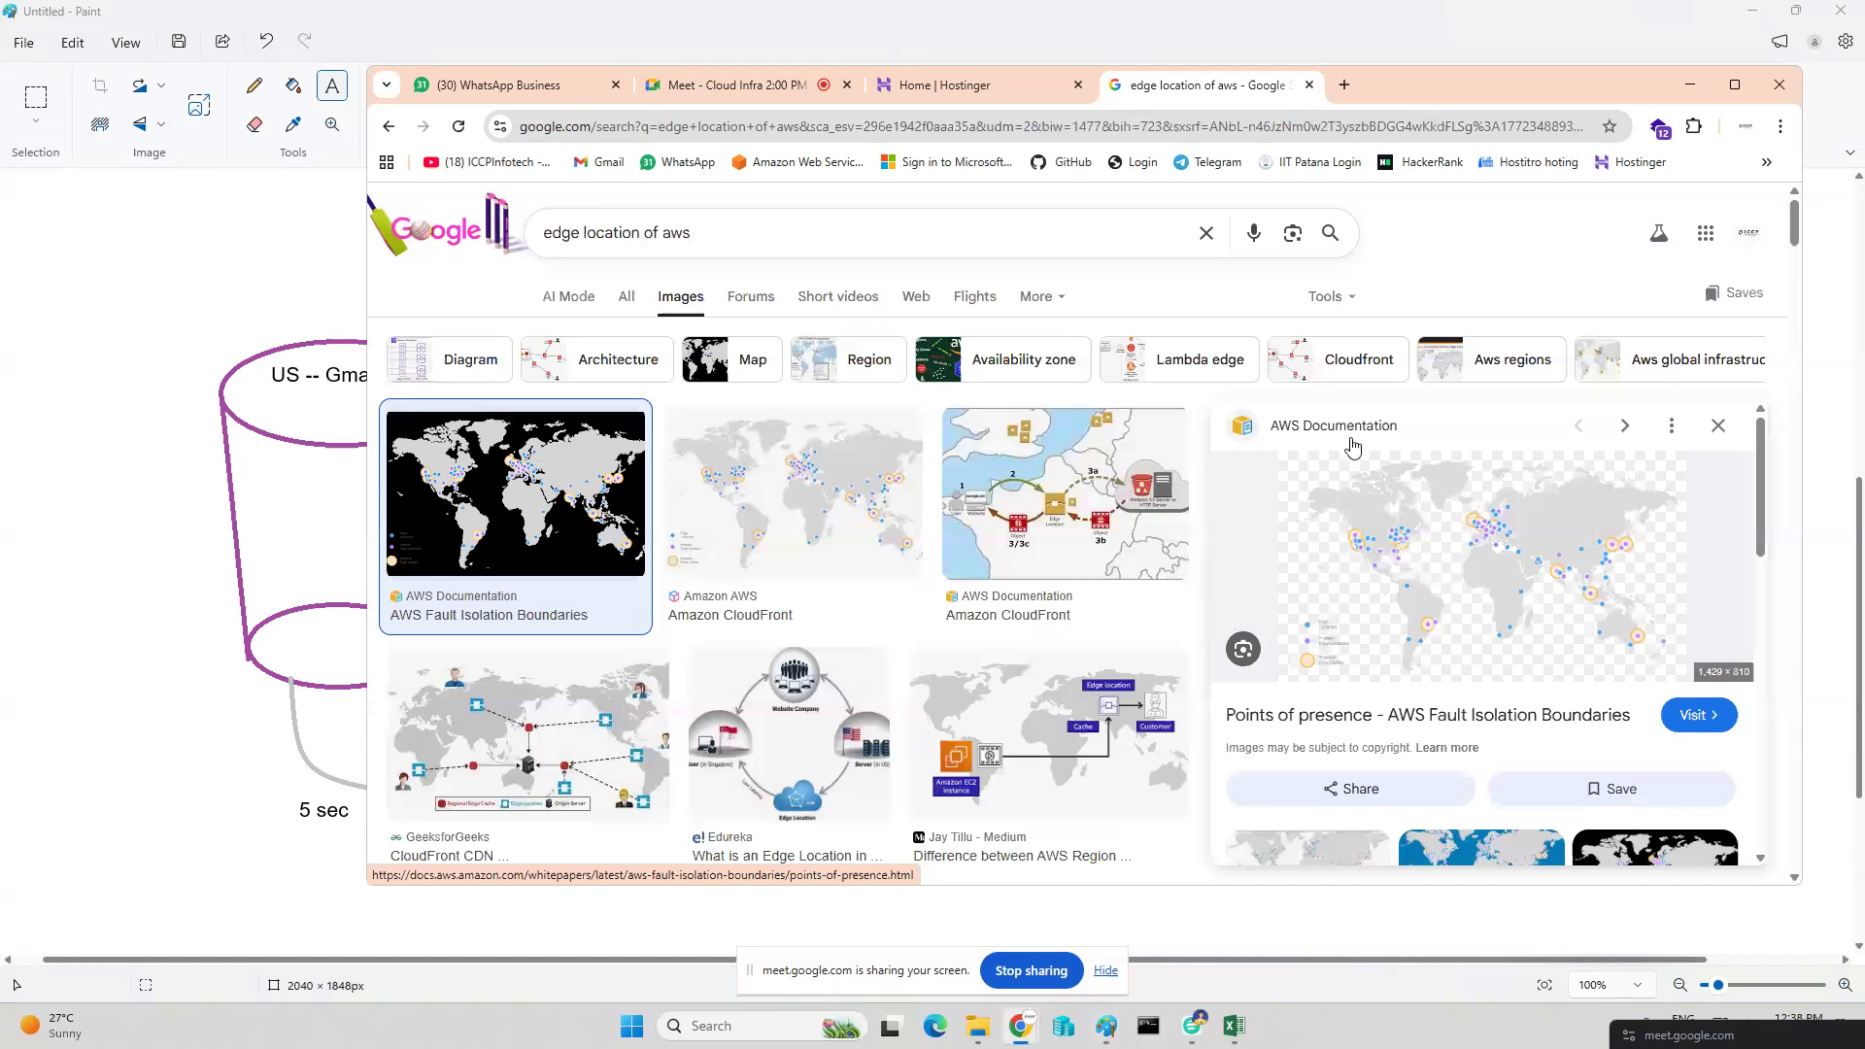
click(1691, 84)
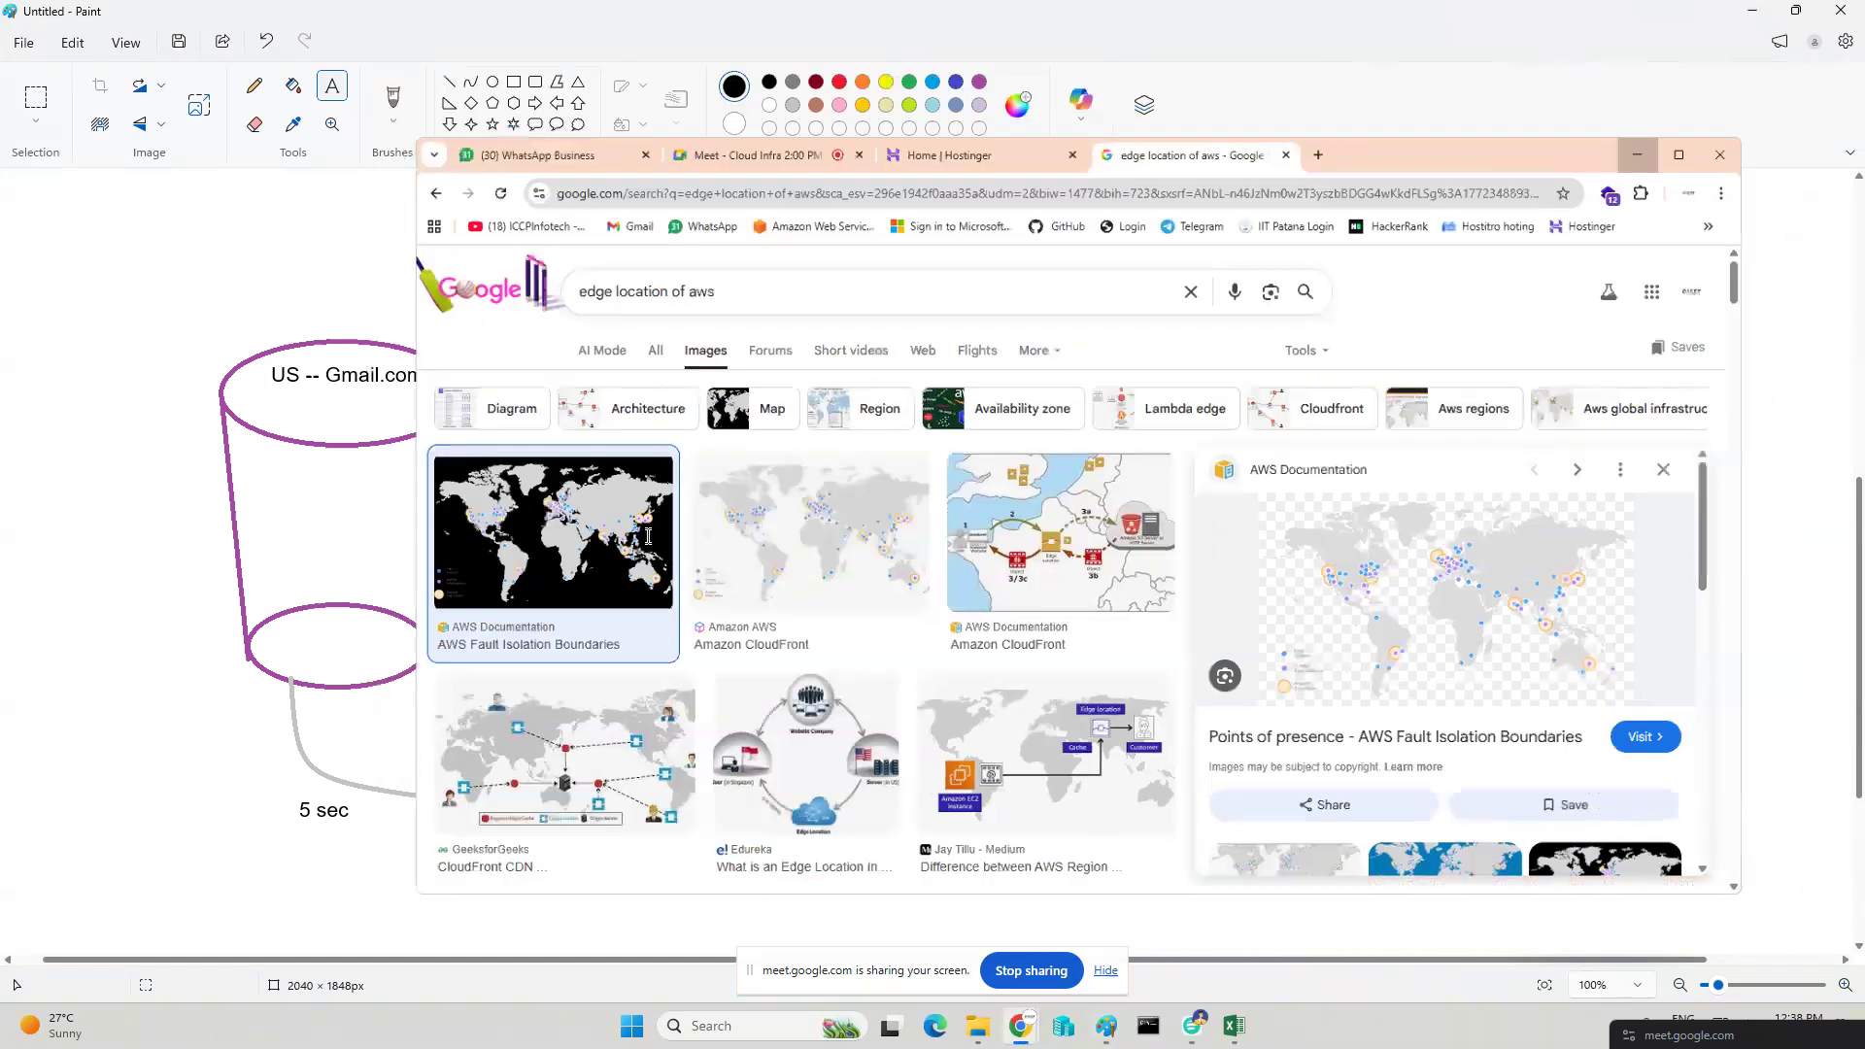
Draw a tall dark red rounded rectangle midway between the purple Gmail server cylinder and the ind and aus user boxes.
click(534, 84)
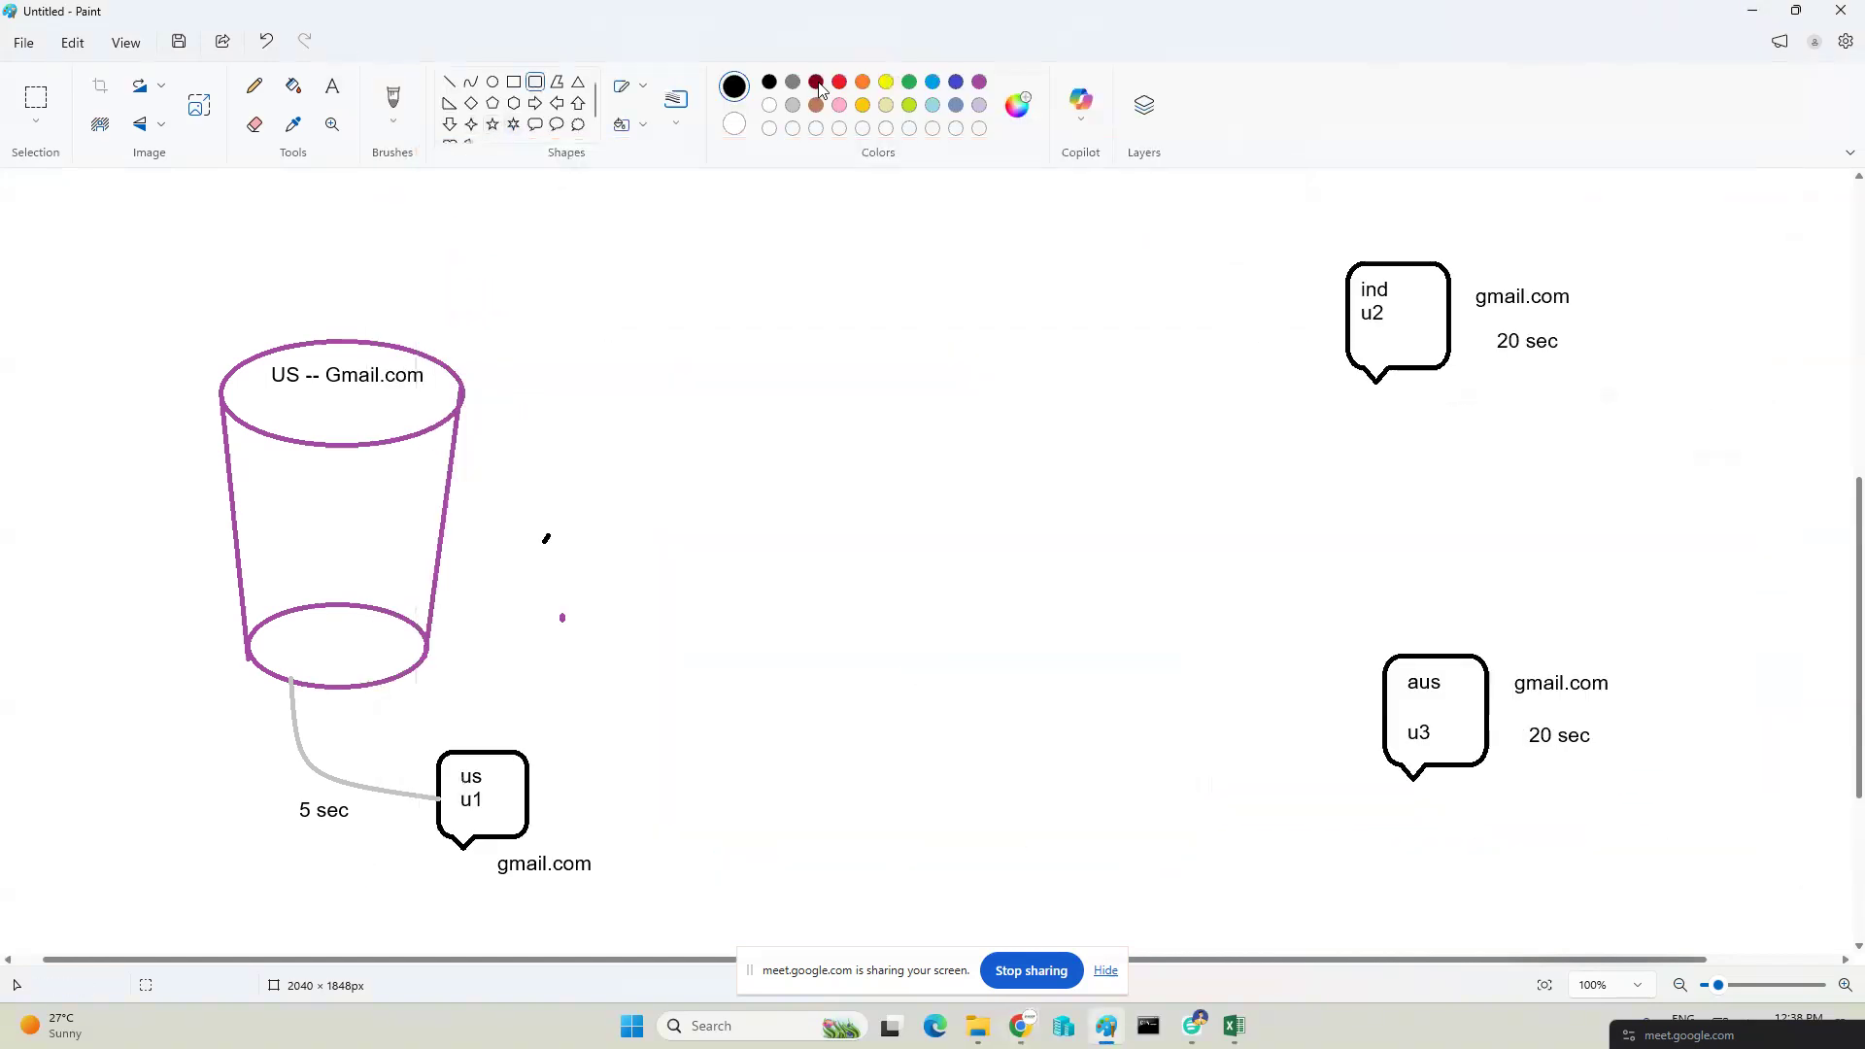
click(817, 84)
drag(709, 417, 859, 661)
Add the black text label "Edge Region" just above the dark red rounded rectangle.
click(332, 86)
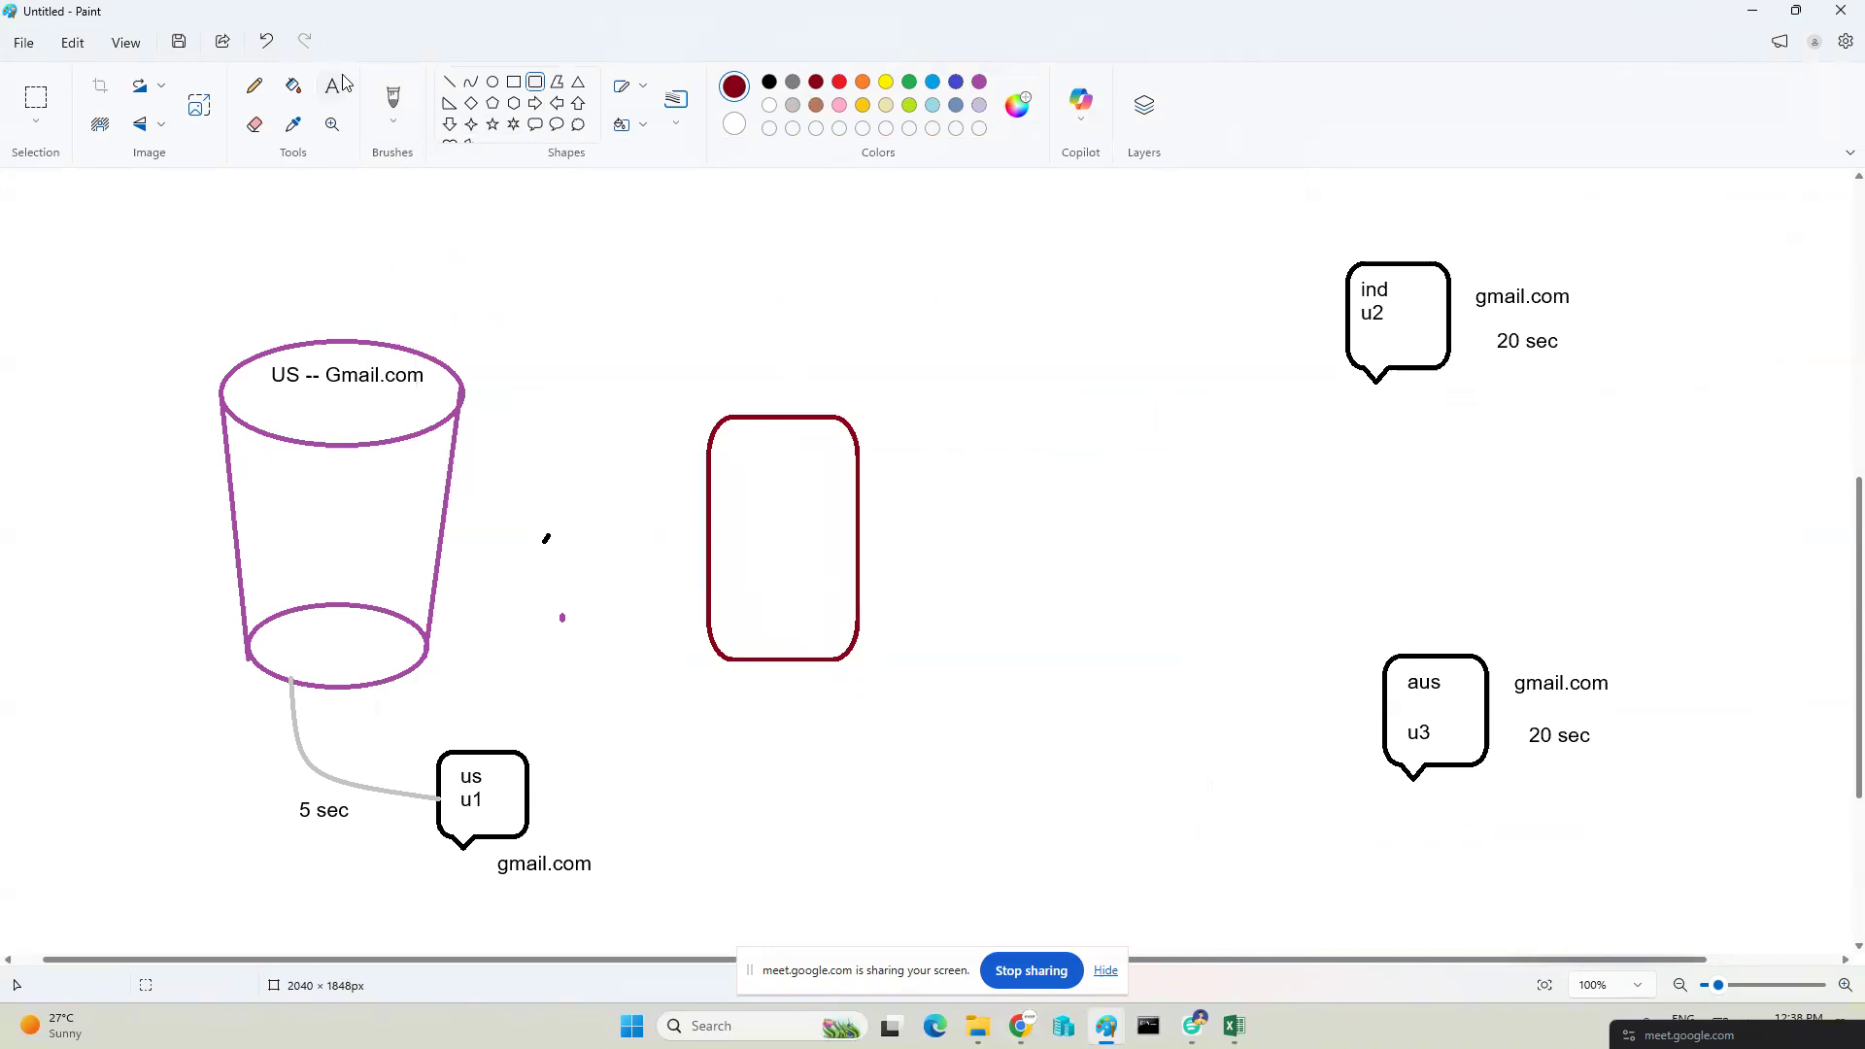
click(772, 84)
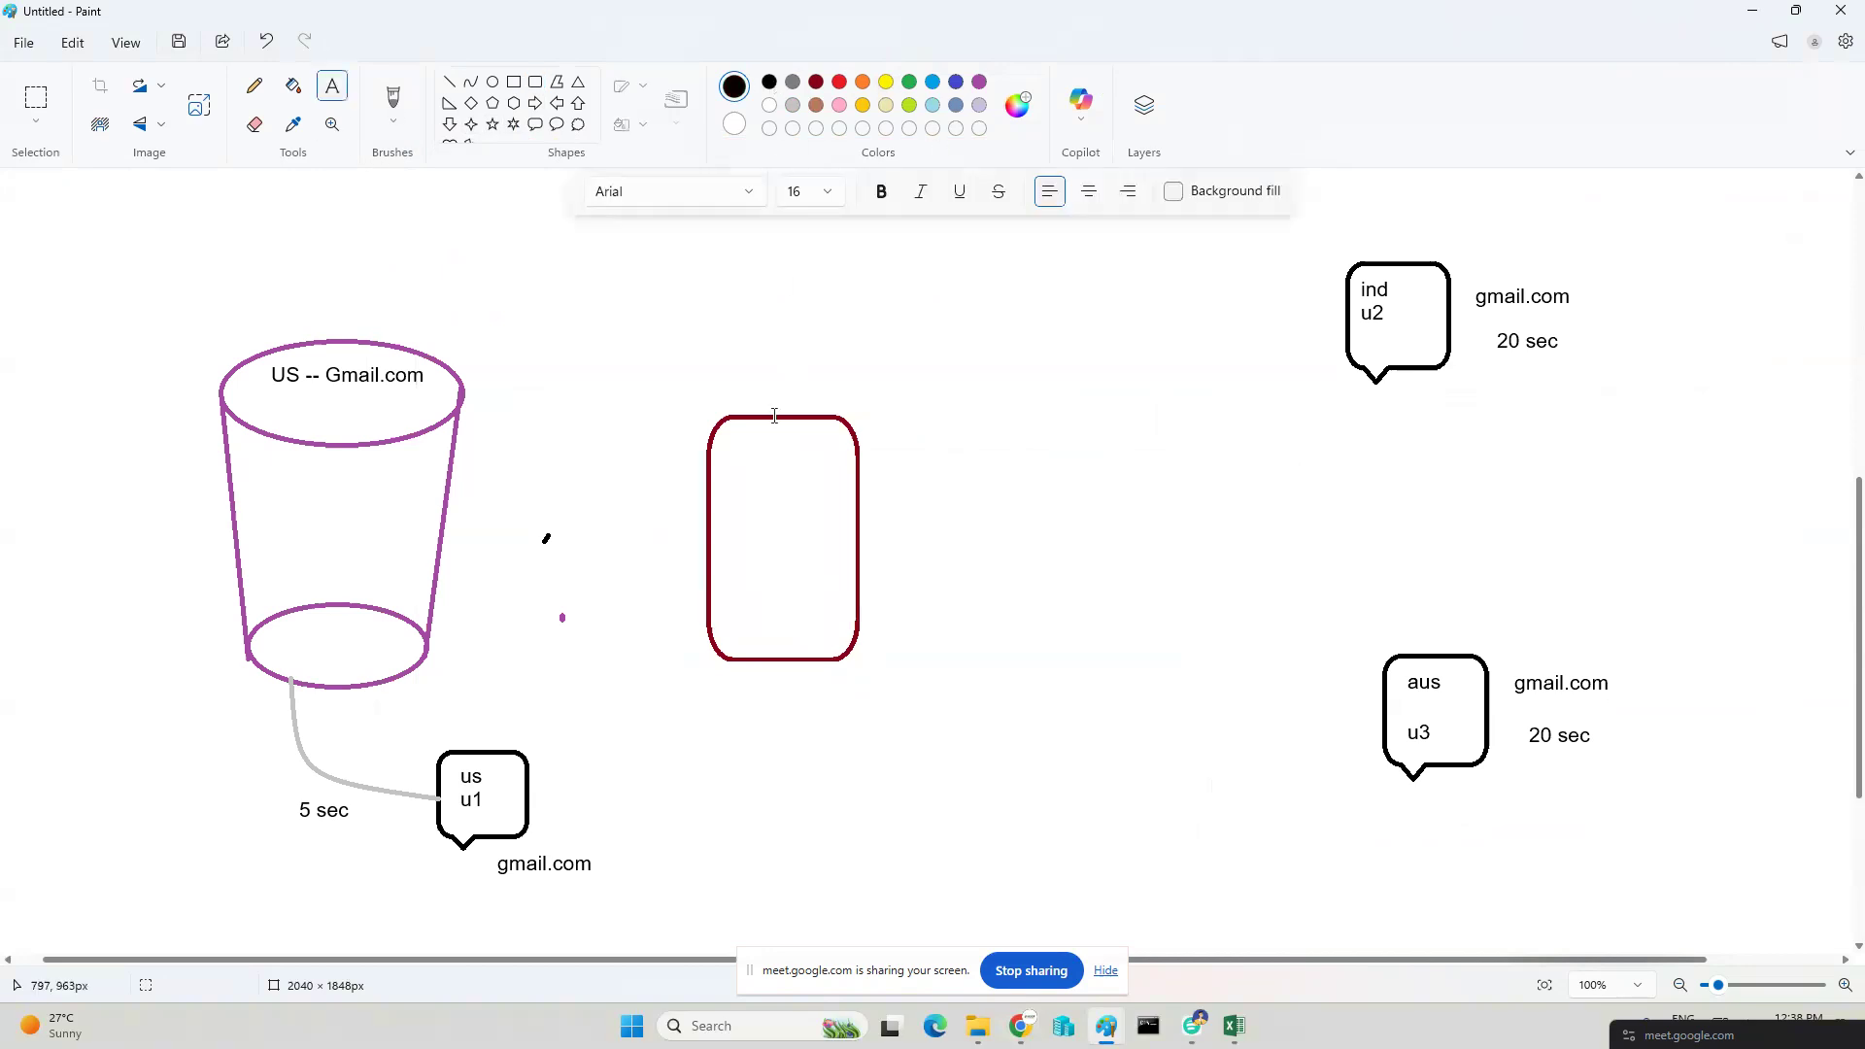
click(728, 371)
text(Edge Region)
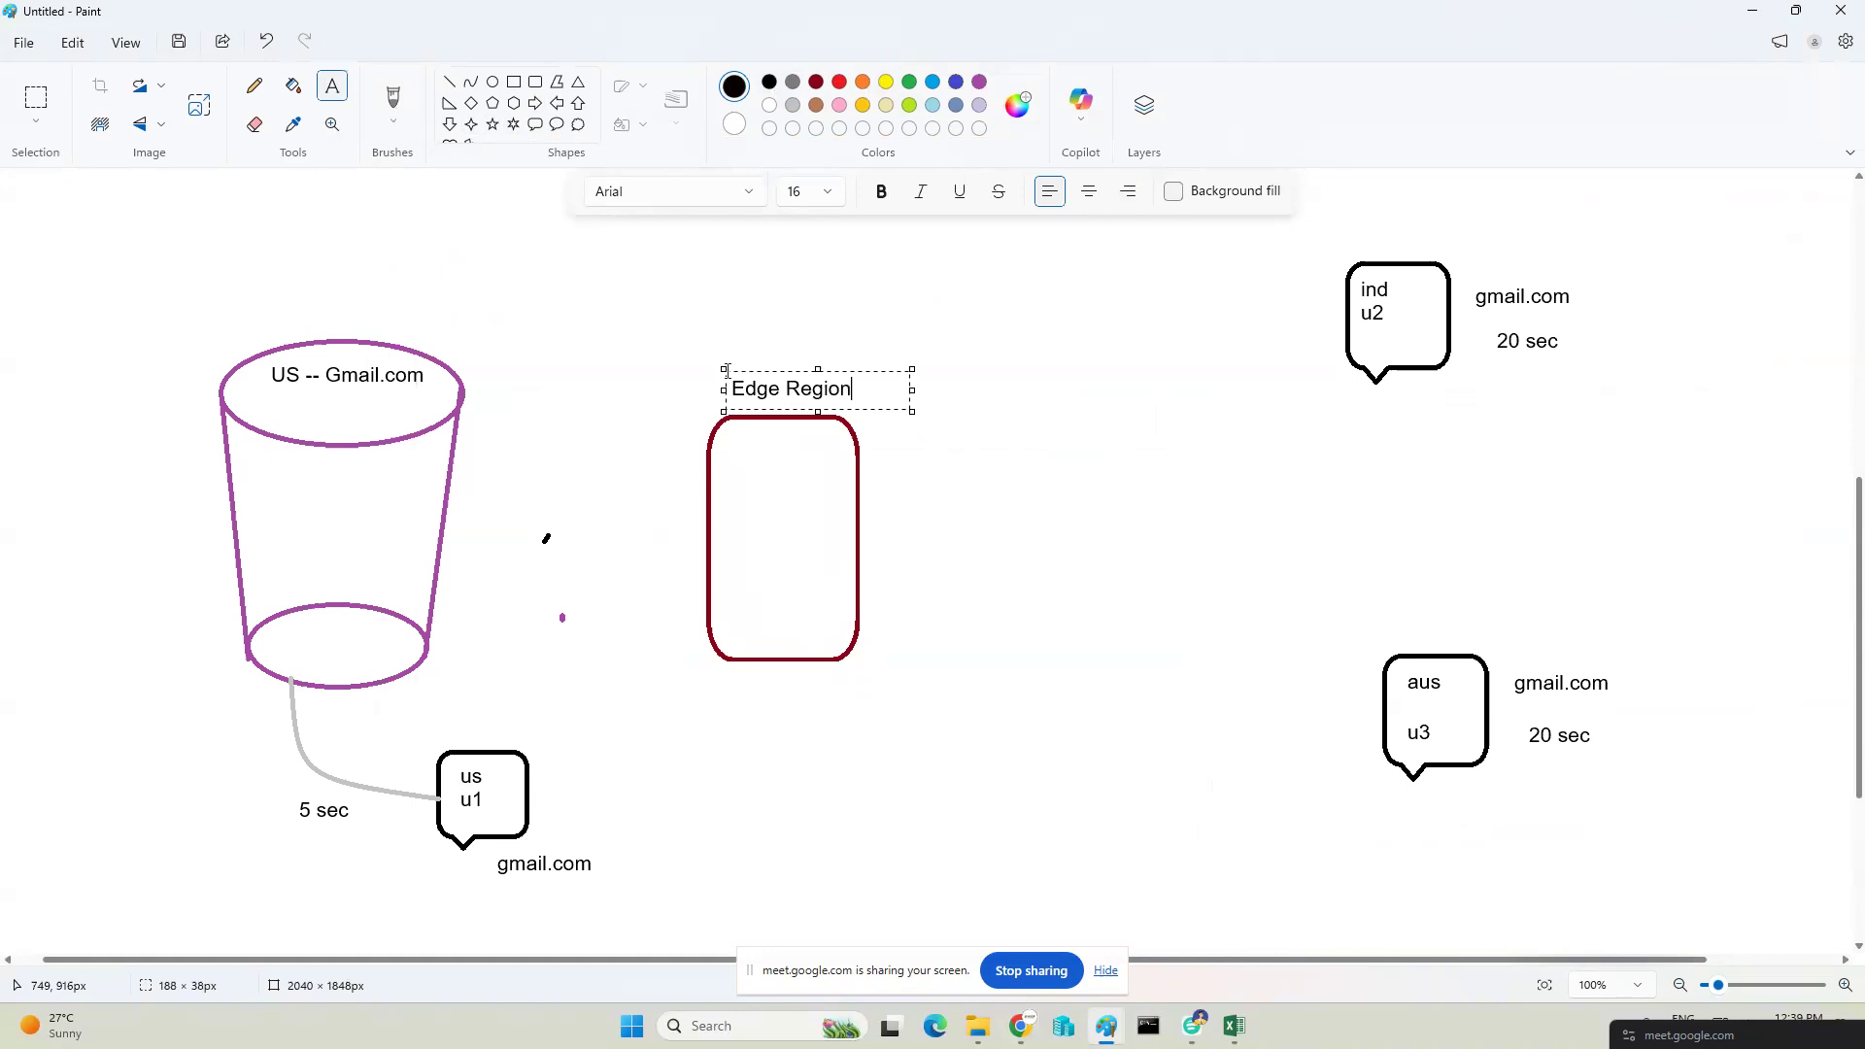
click(879, 446)
Draw two blue rounded rectangles, one beside the ind u2 box and one beside the aus u3 box.
click(536, 82)
click(933, 82)
drag(1083, 251, 1197, 428)
drag(1134, 617, 1245, 803)
Label both blue rectangles "edge location" in blue, above the upper one and below the lower one.
click(332, 86)
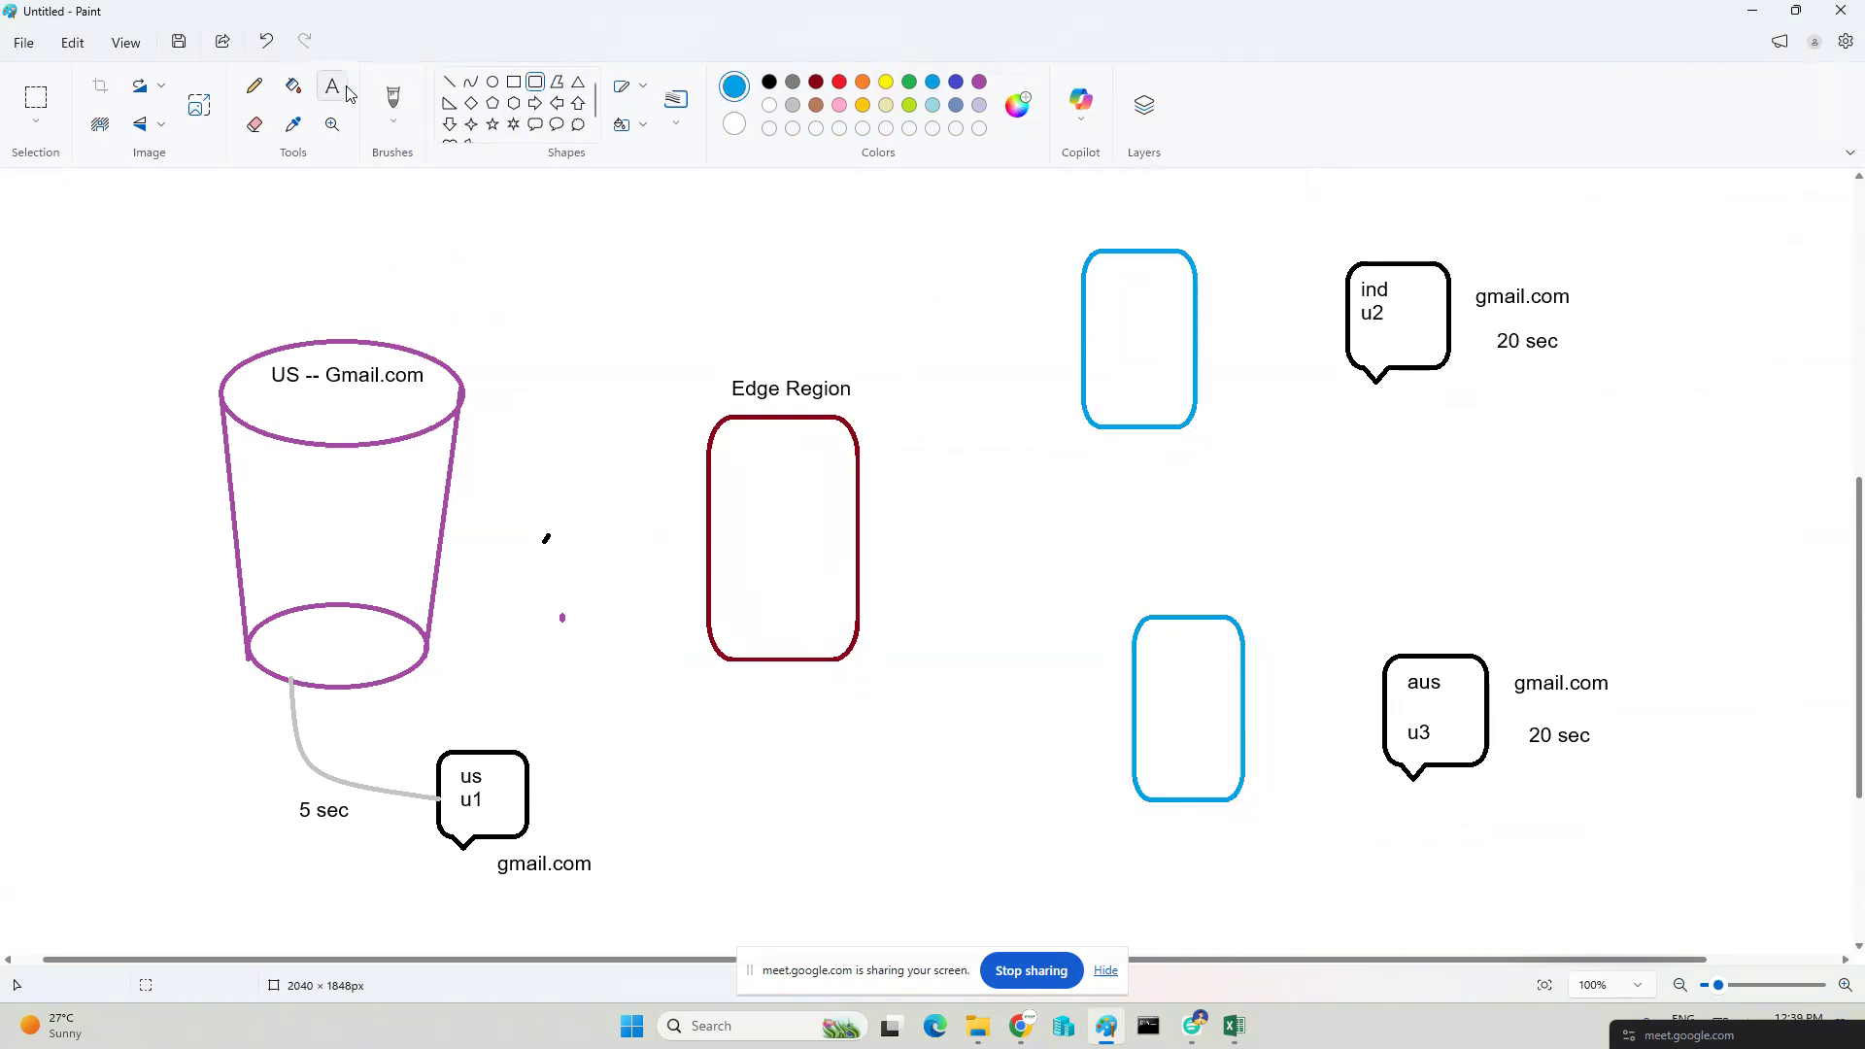
click(1098, 219)
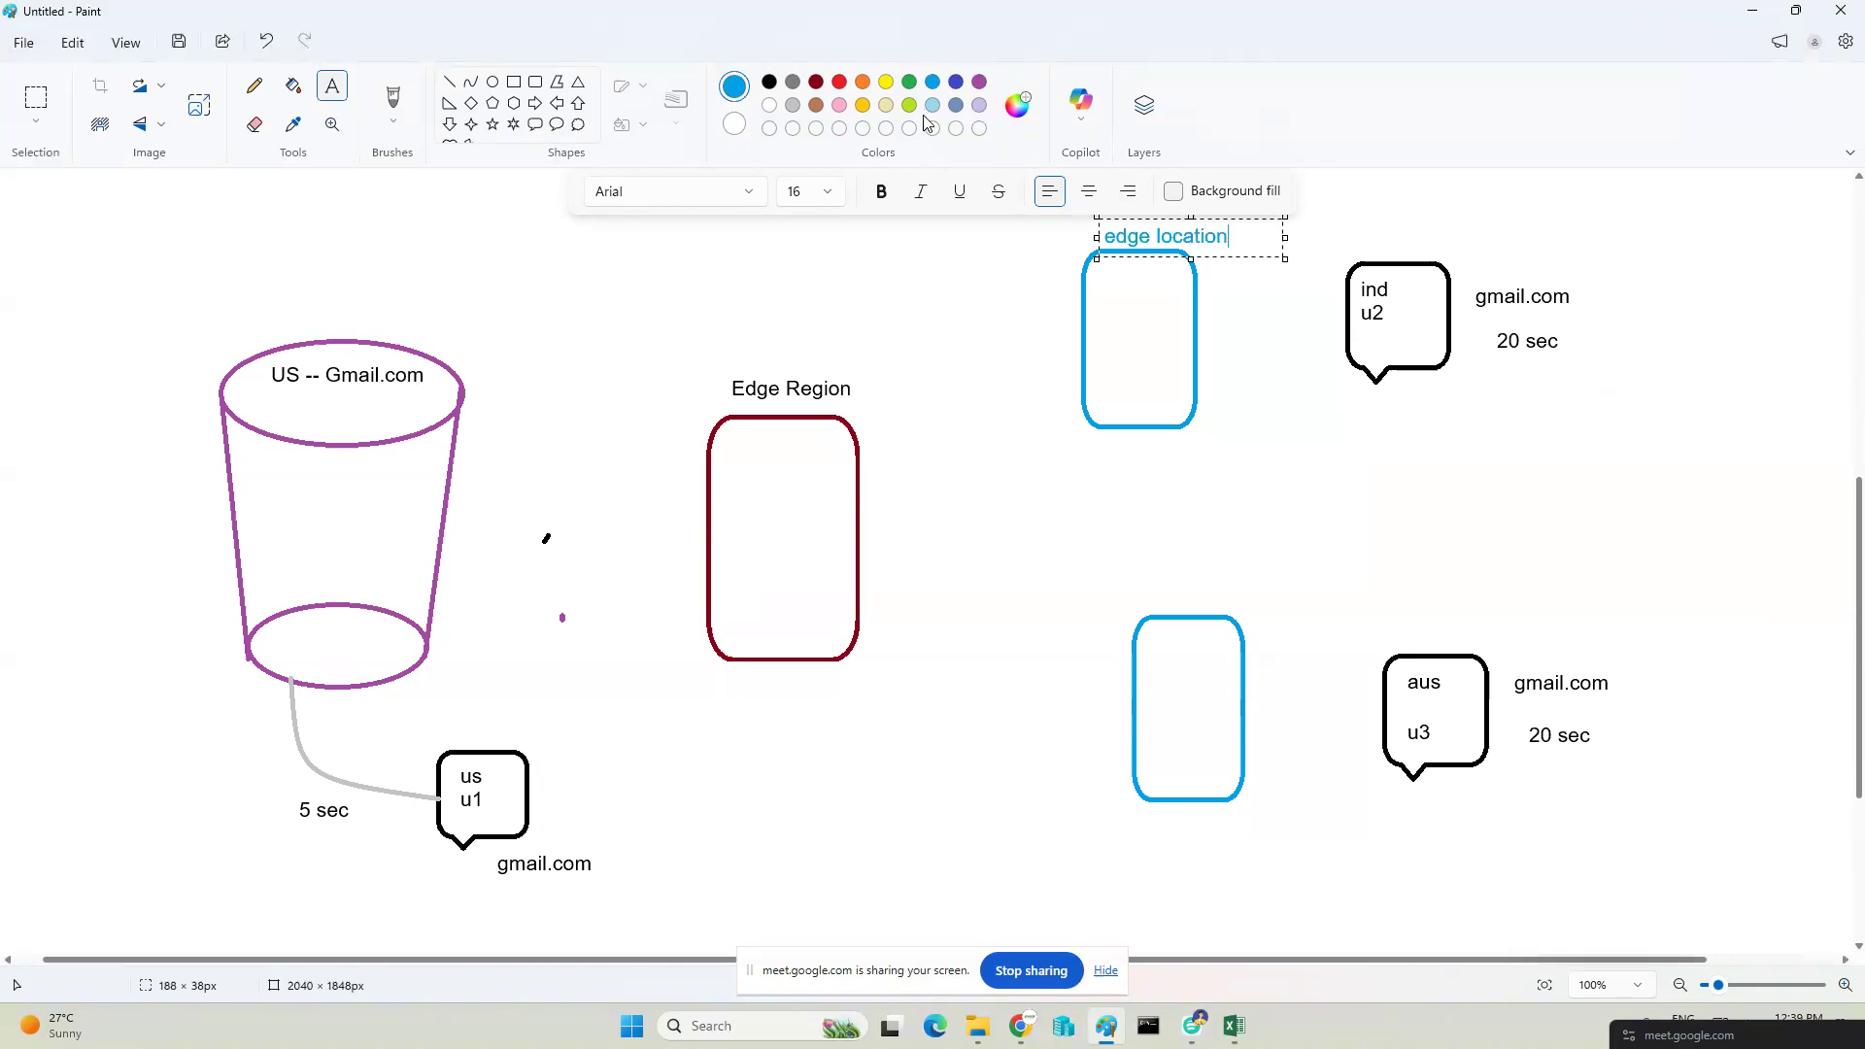
key(ctrl+a)
key(ctrl+c)
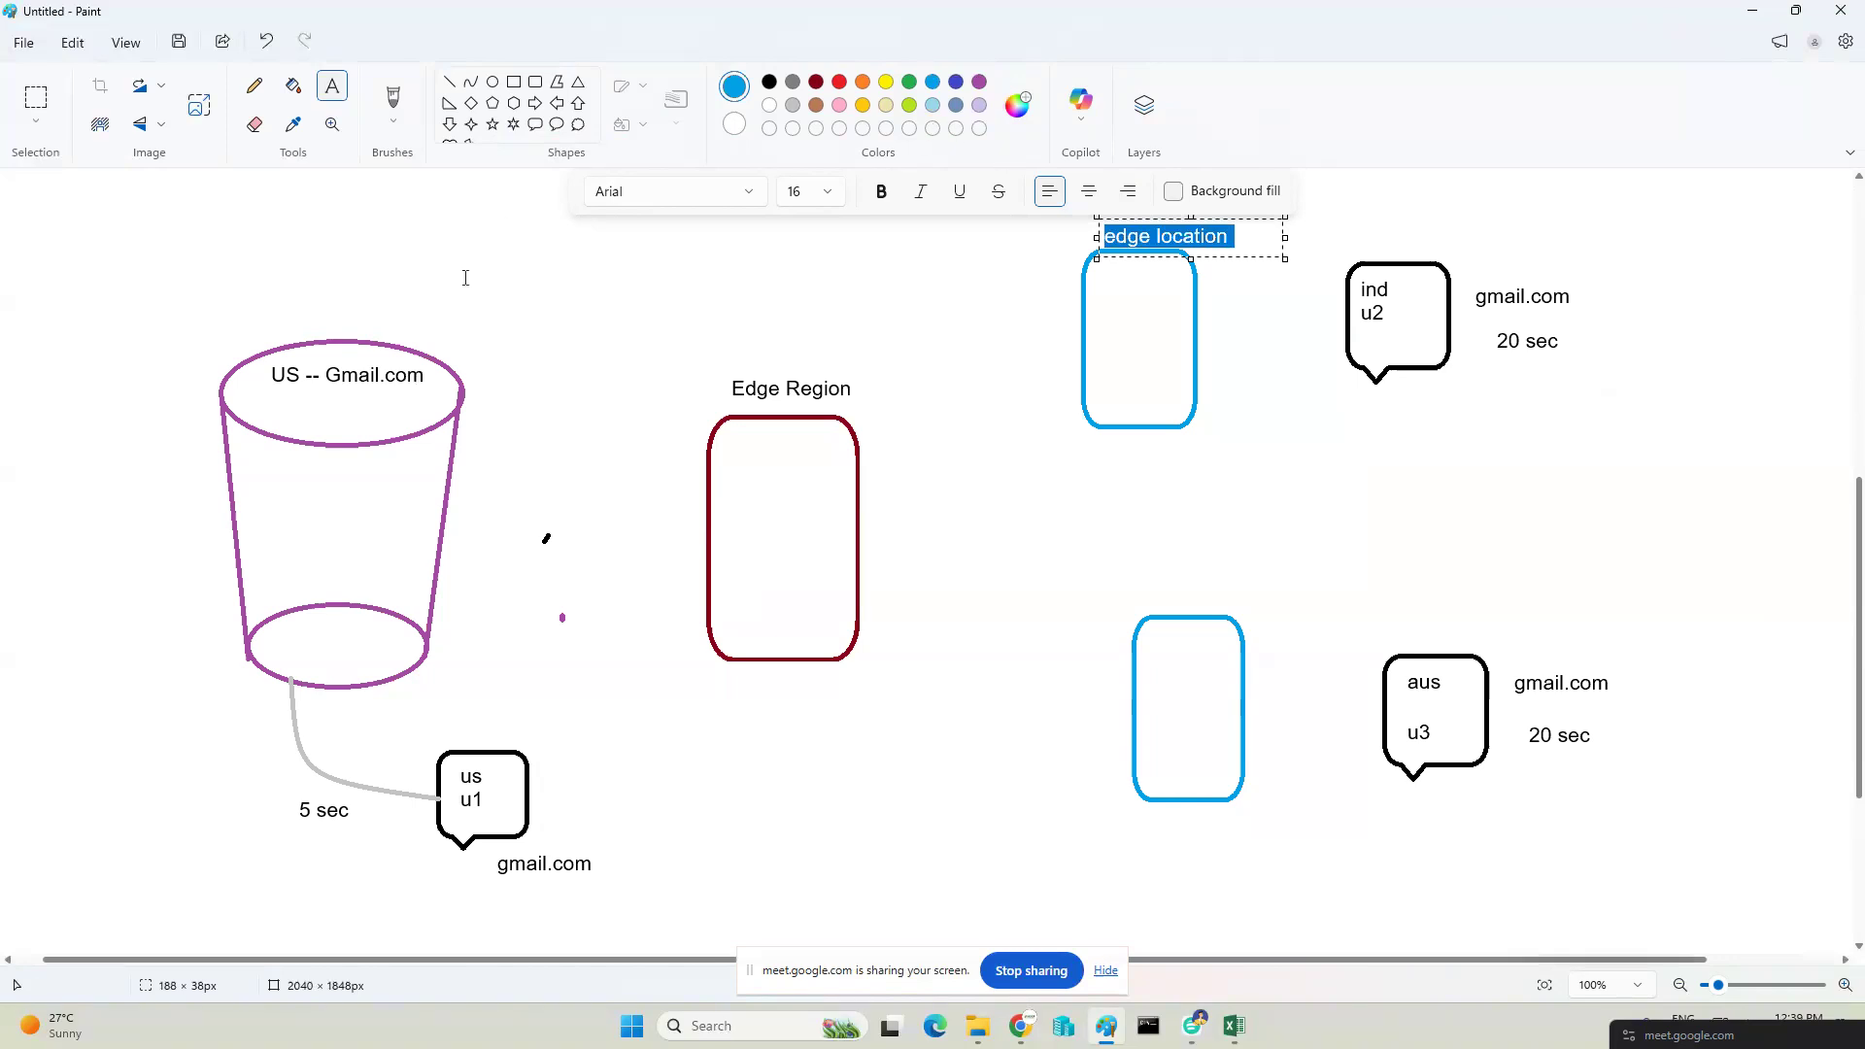
click(1145, 822)
click(1144, 822)
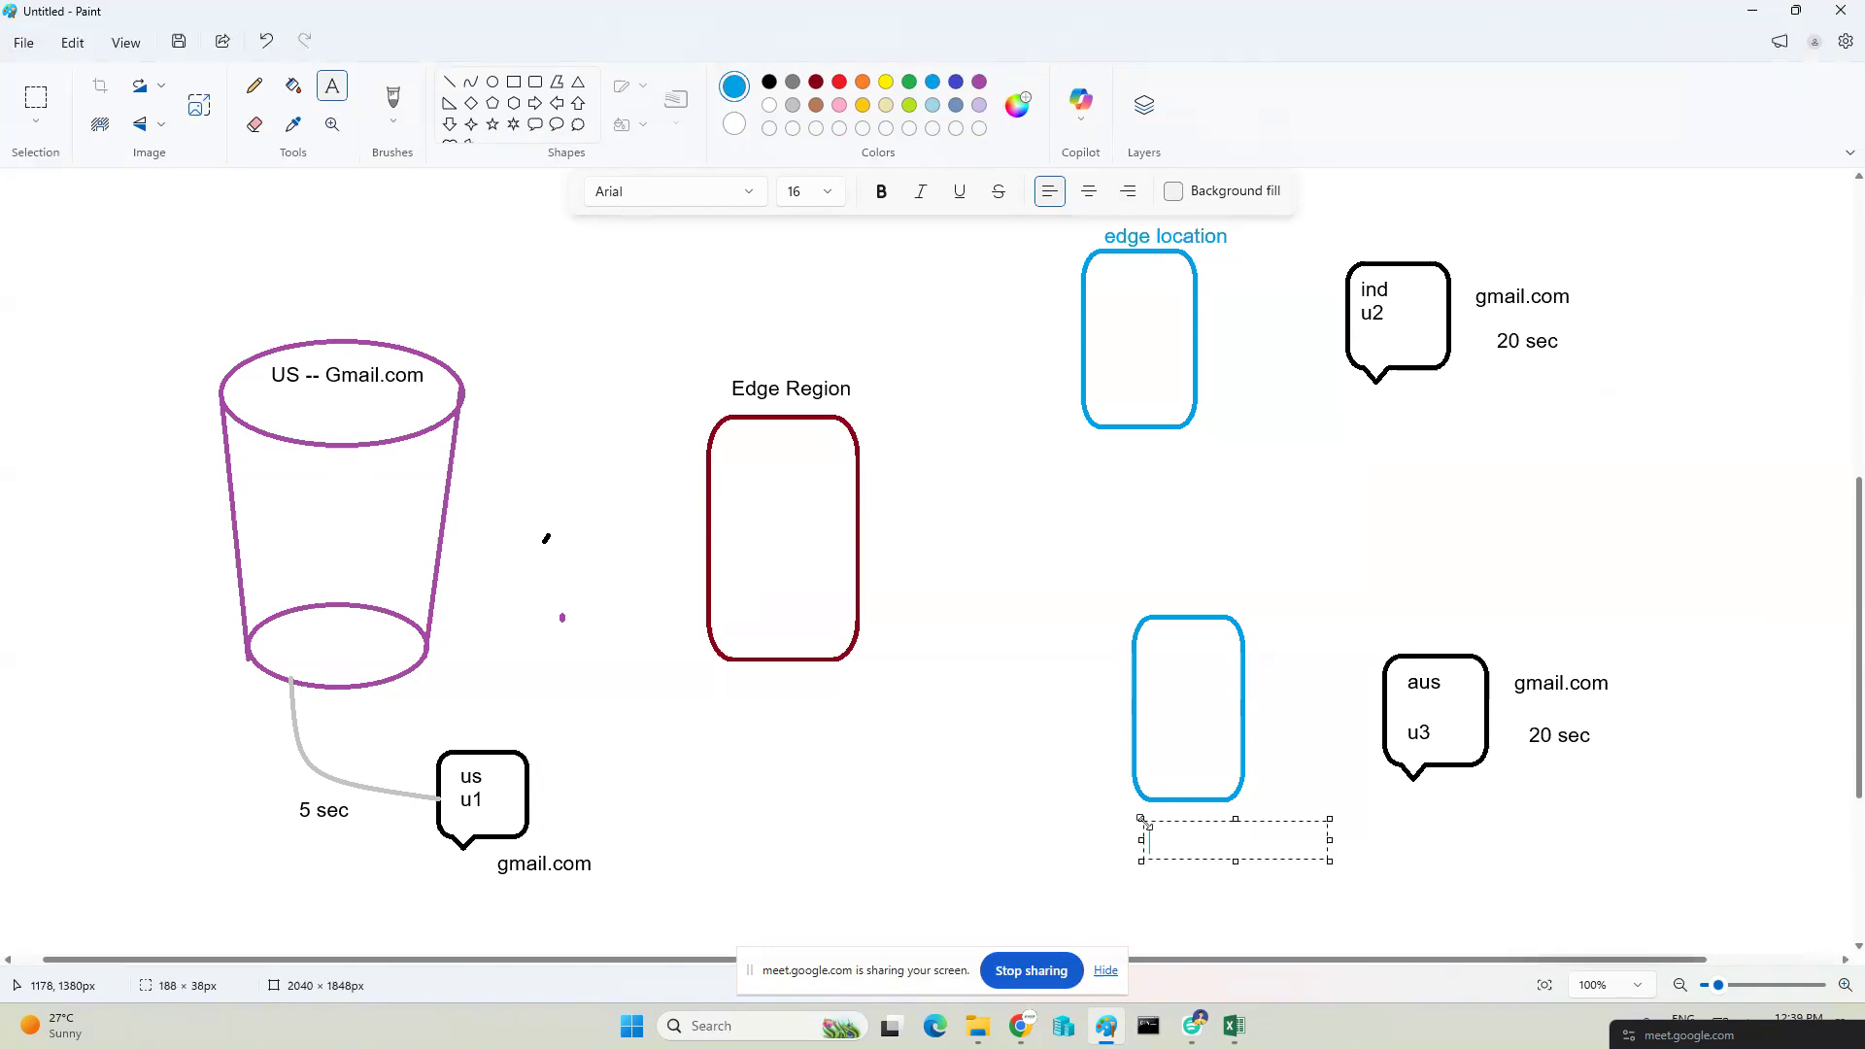
key(ctrl+v)
click(1002, 855)
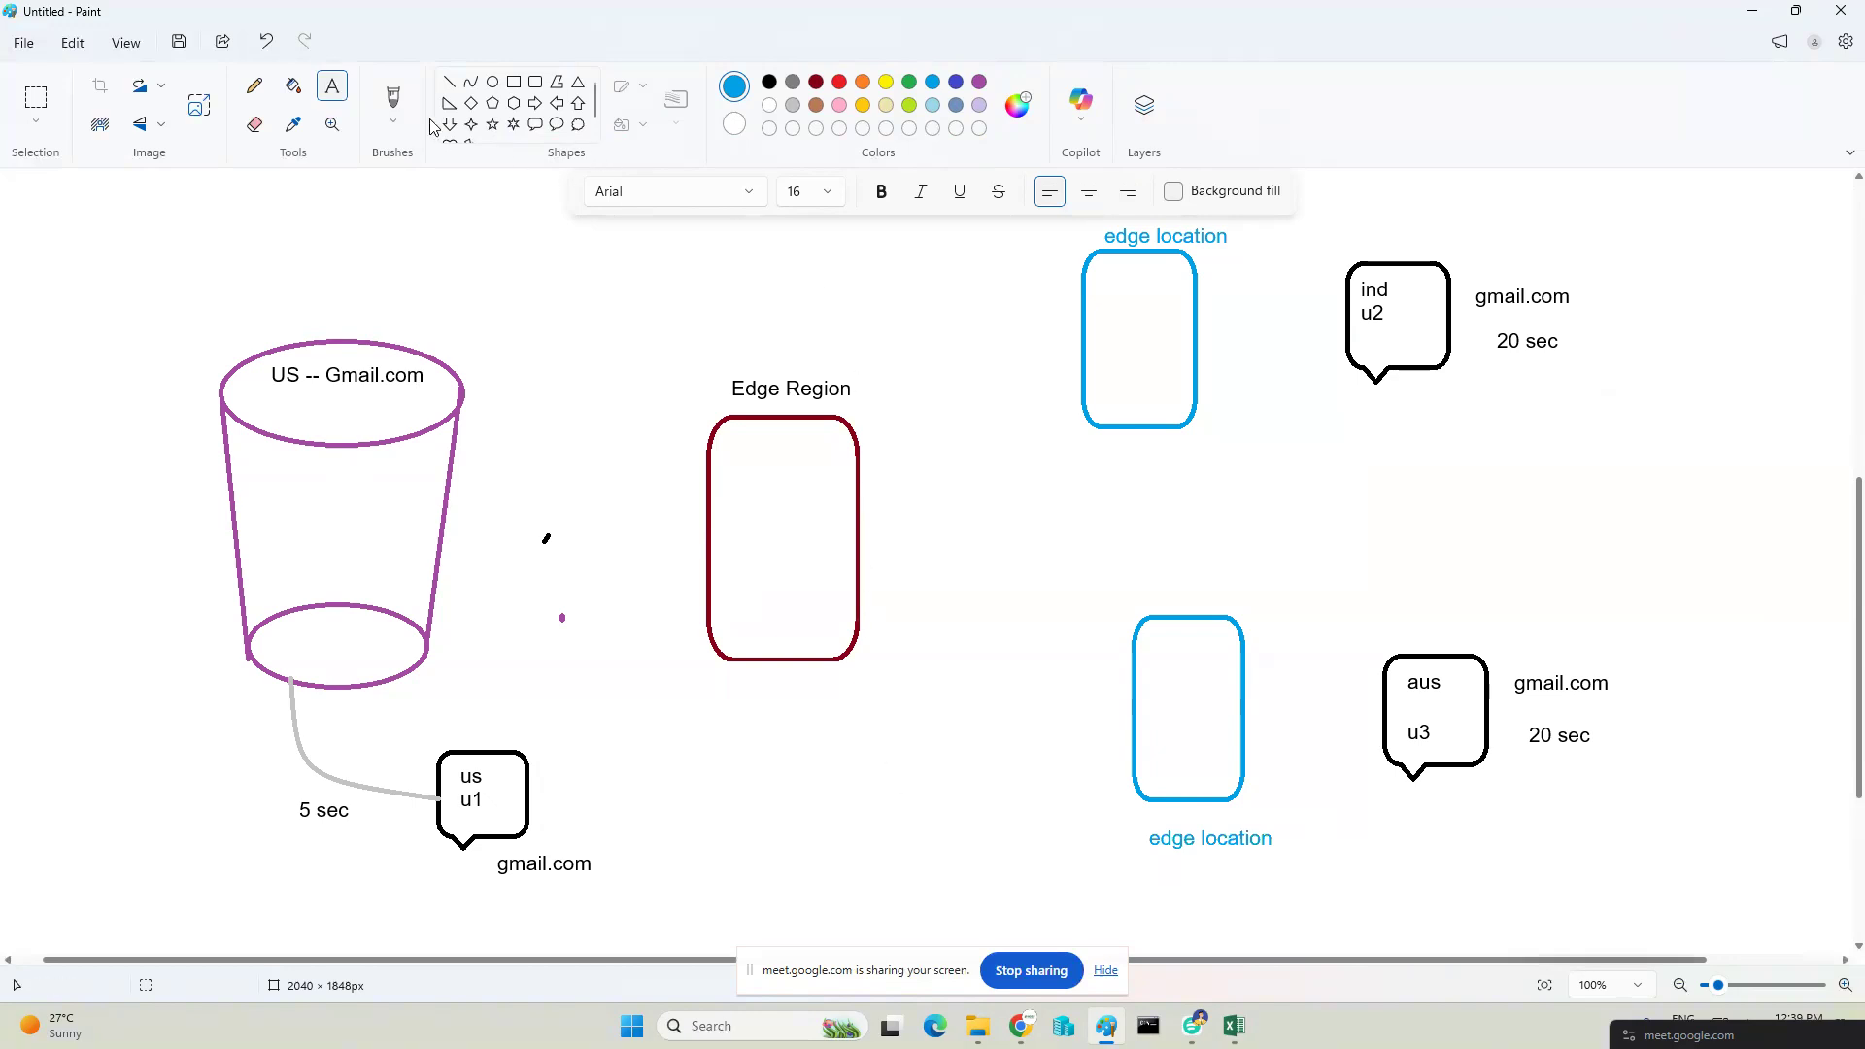
Draw two brown block arrows between the server cylinder and the Edge Region box, one pointing in each direction.
click(471, 82)
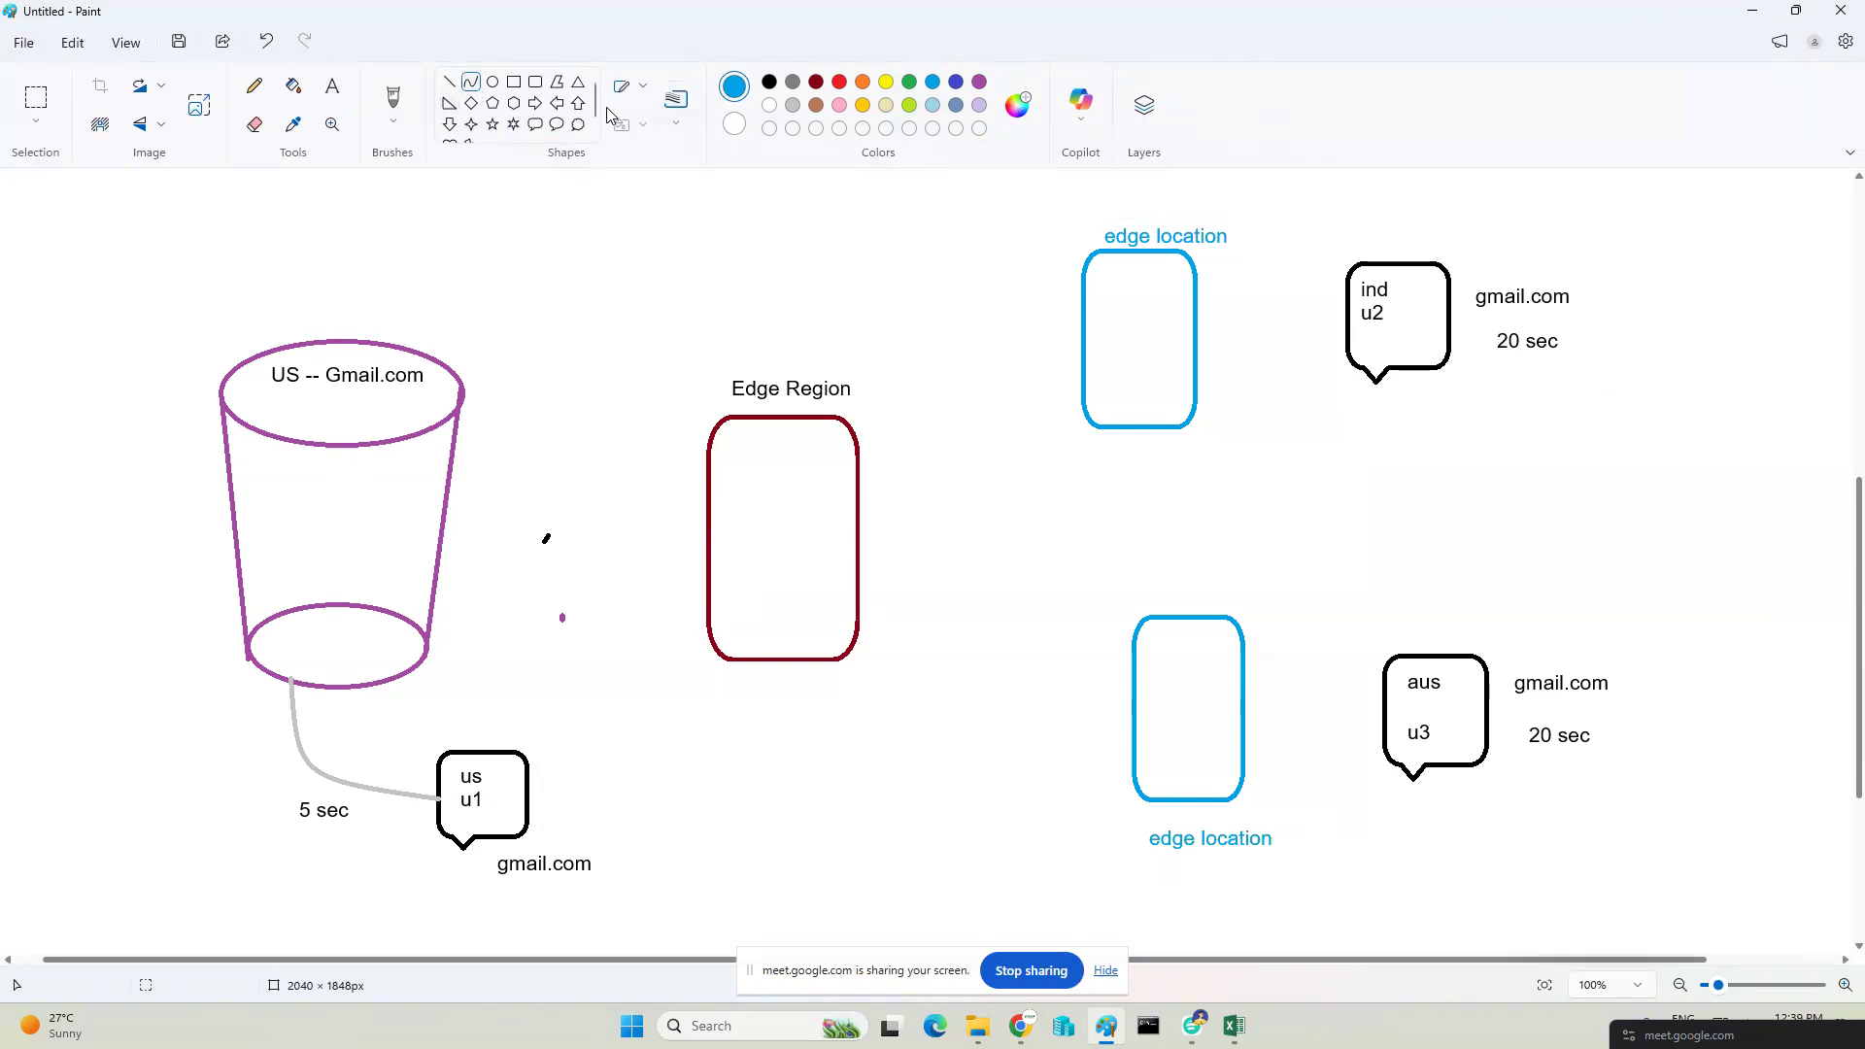
click(536, 103)
click(817, 105)
mouse_move(470, 479)
mouse_down()
mouse_move(704, 521)
mouse_move(440, 616)
mouse_up()
click(632, 574)
click(556, 103)
click(508, 645)
Connect the Edge Region box to both edge location boxes with brown curves, about 238 × 157 px and 283 × 171 px.
click(471, 81)
drag(858, 476, 1090, 324)
drag(1018, 375, 1061, 460)
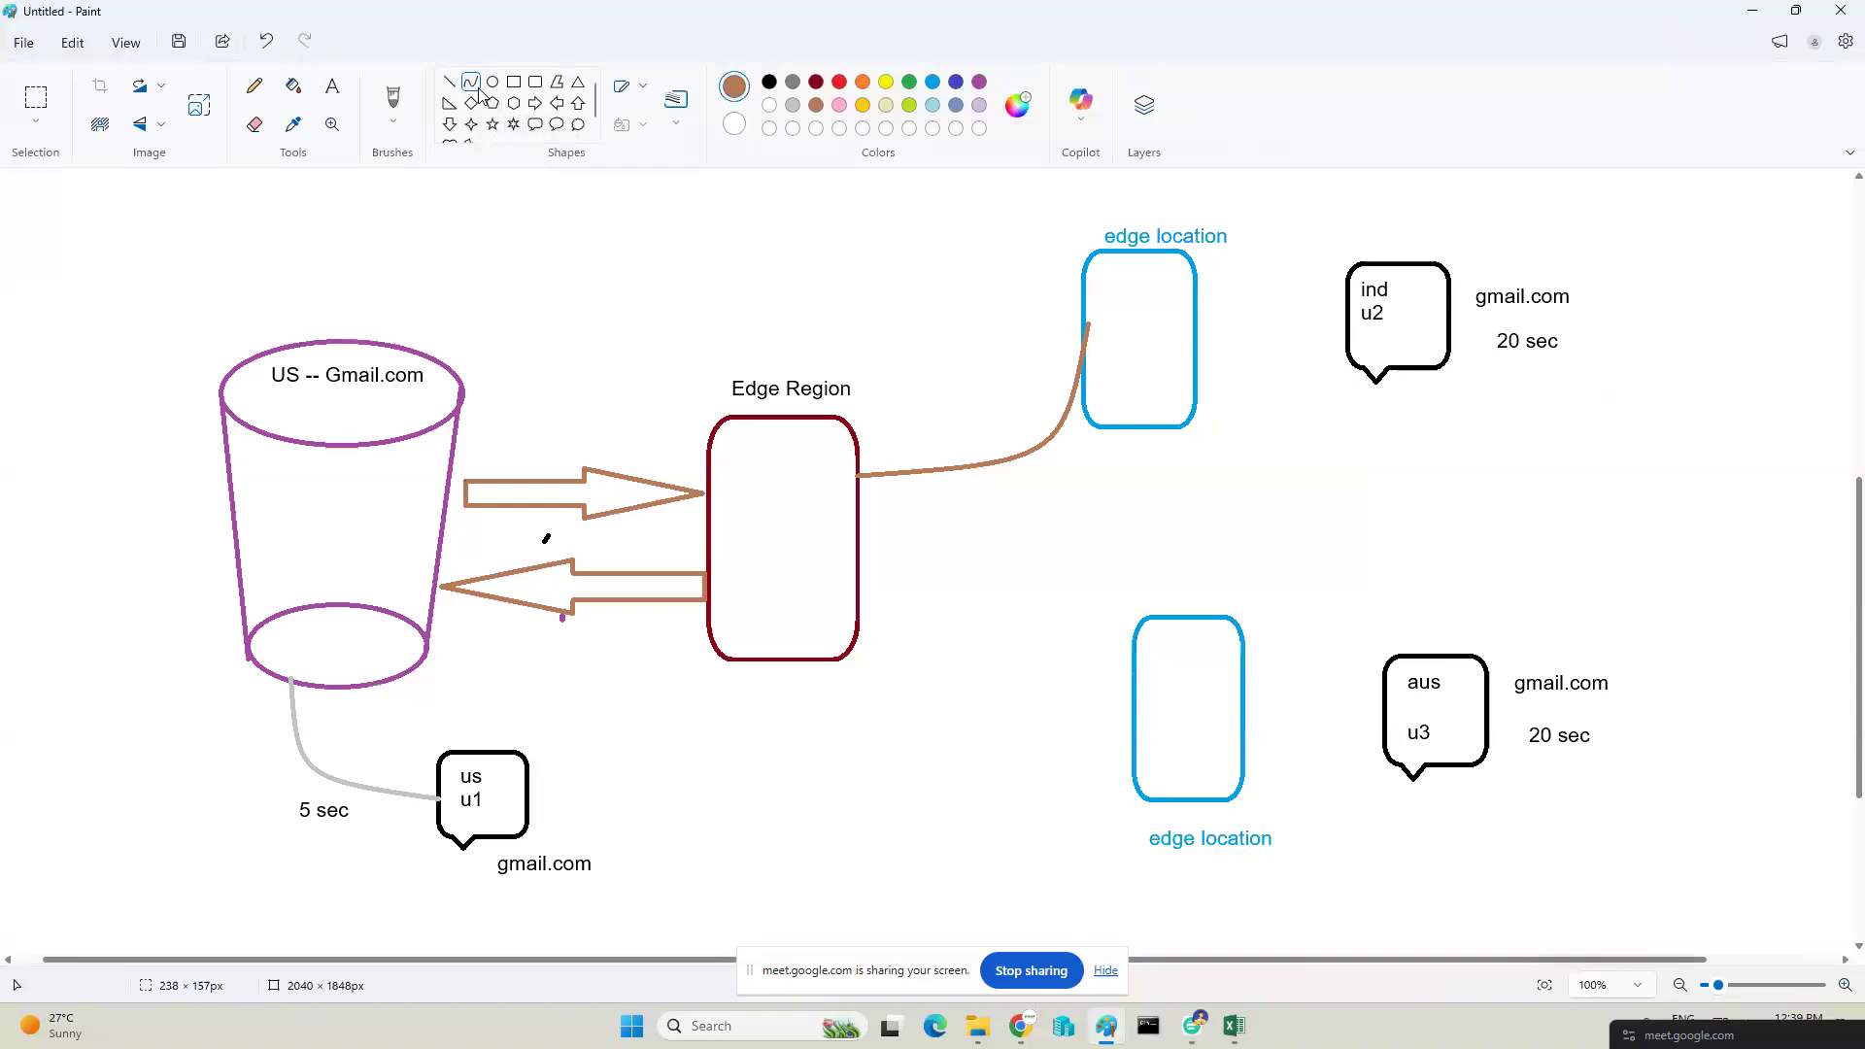
mouse_move(863, 597)
mouse_down()
mouse_move(1141, 766)
mouse_move(1090, 616)
mouse_up()
click(555, 103)
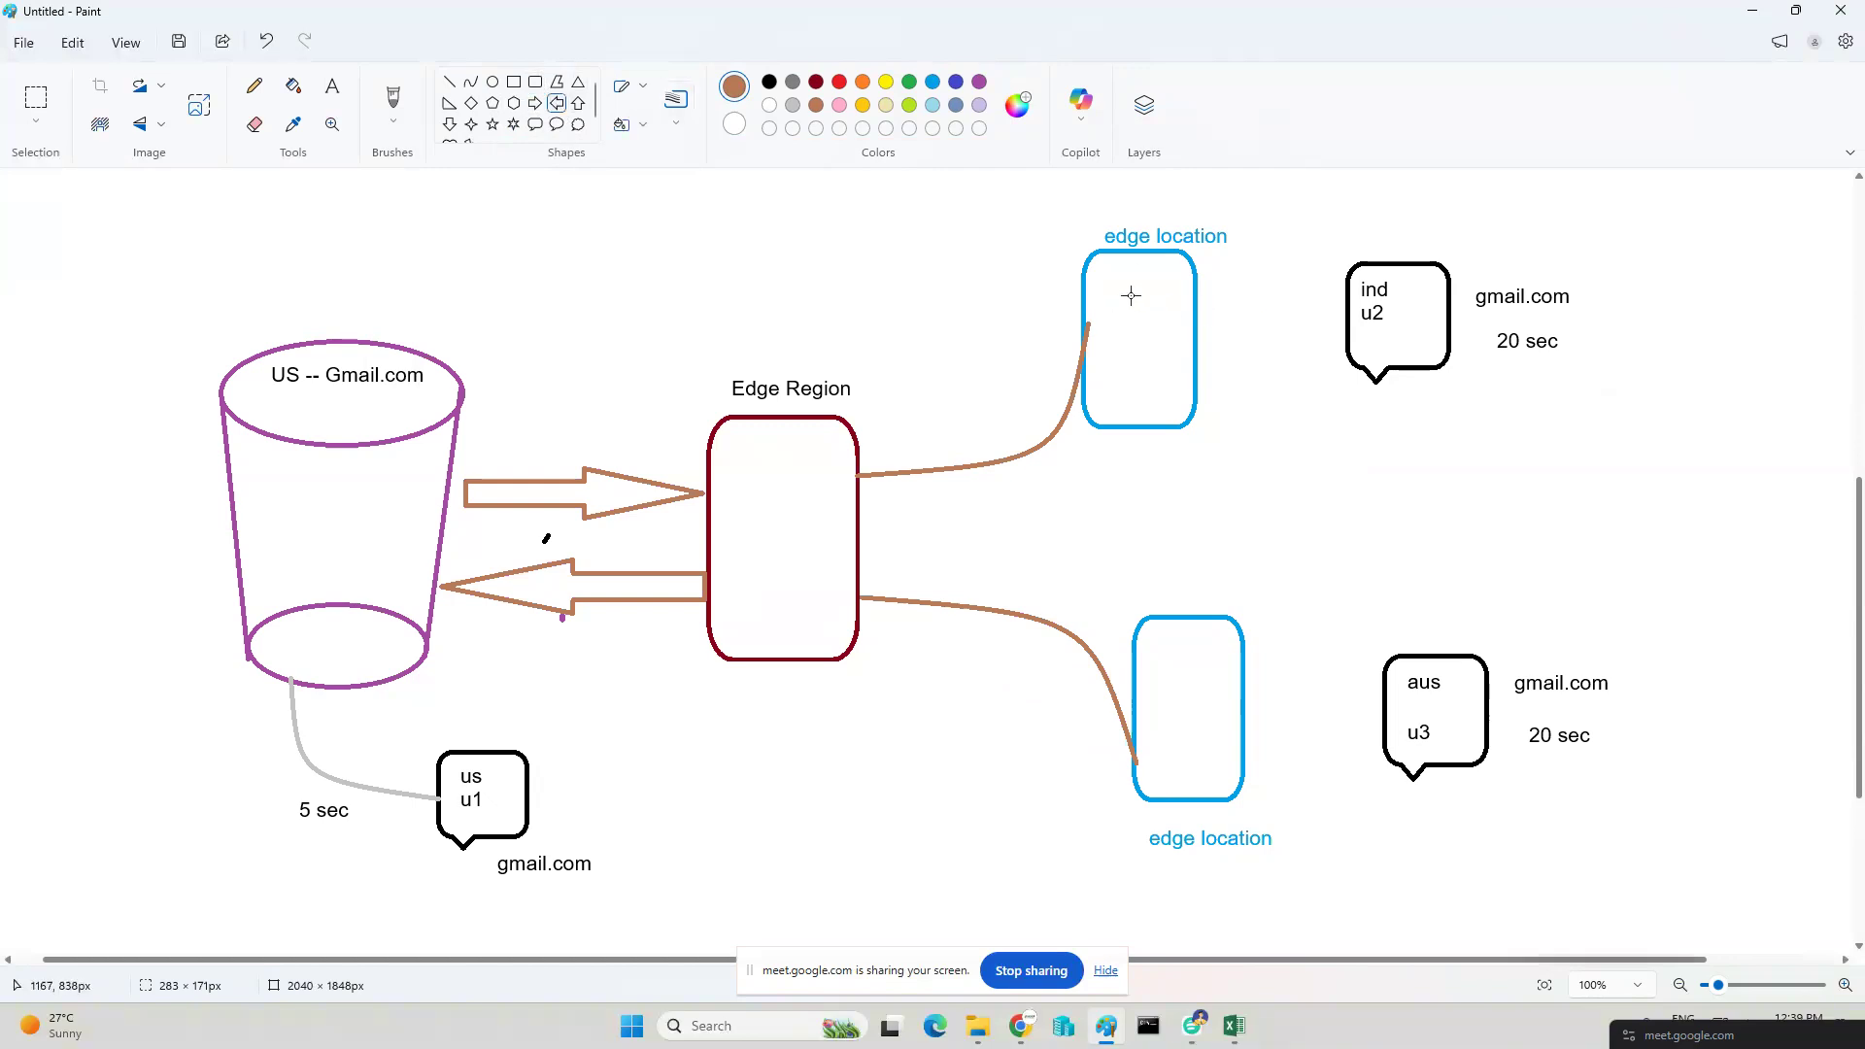
Add brown text inside the edge location boxes: "India" in the upper one and "Aus" in the lower one.
click(333, 88)
click(1104, 275)
text(India)
click(1169, 672)
click(1150, 661)
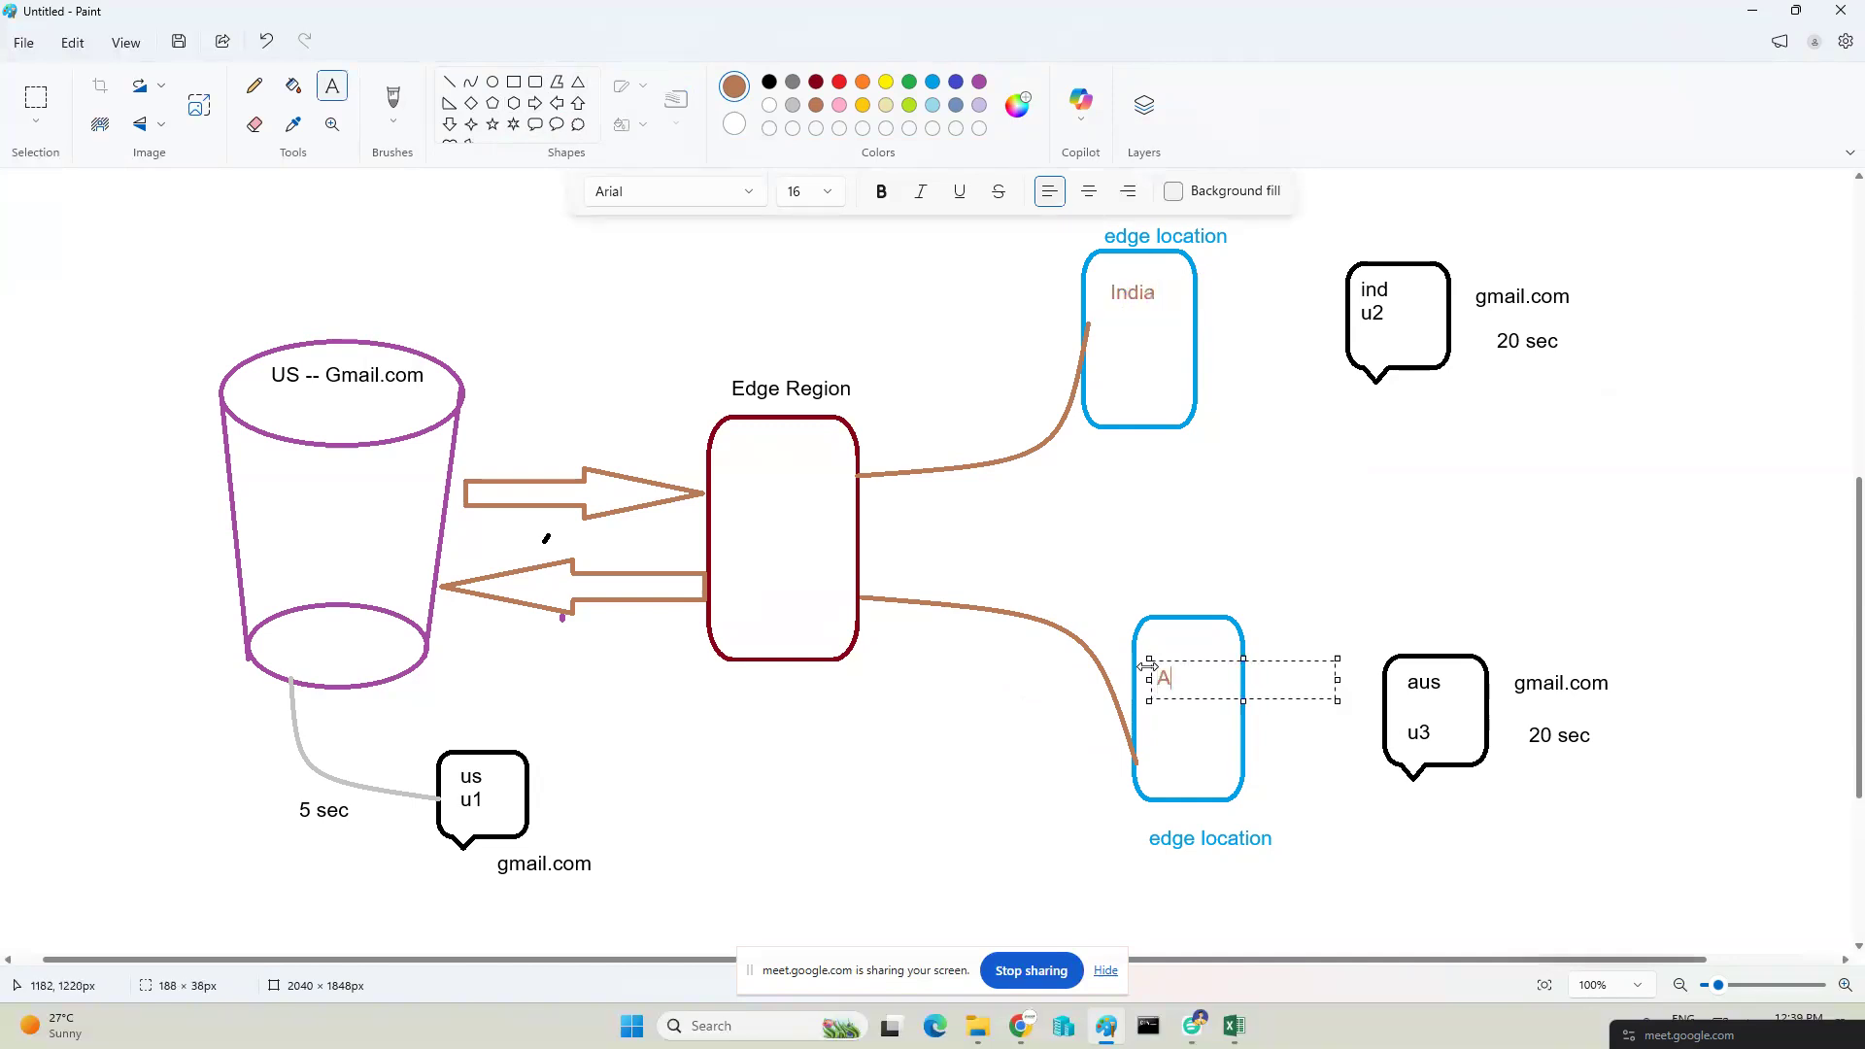
click(1320, 482)
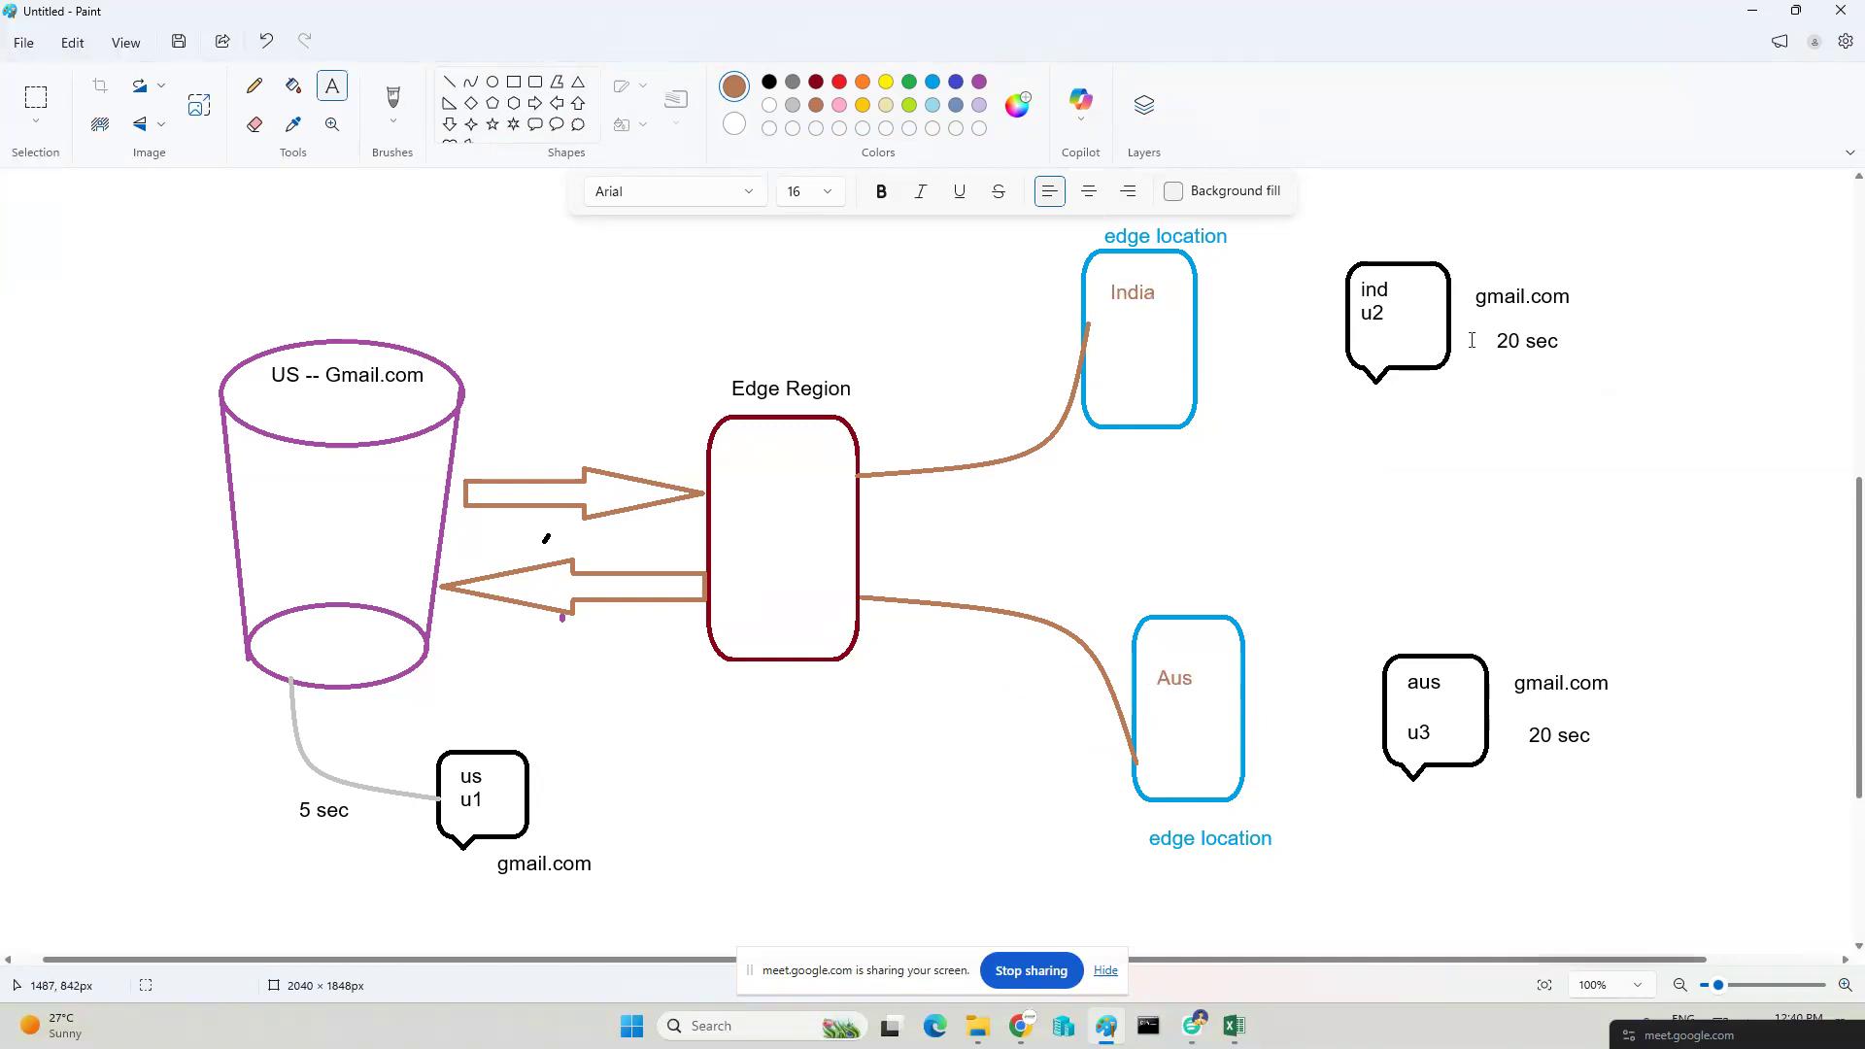
Draw a lime block arrow about 128 × 27 px pointing from the ind u2 box to the India edge location.
click(557, 103)
click(931, 107)
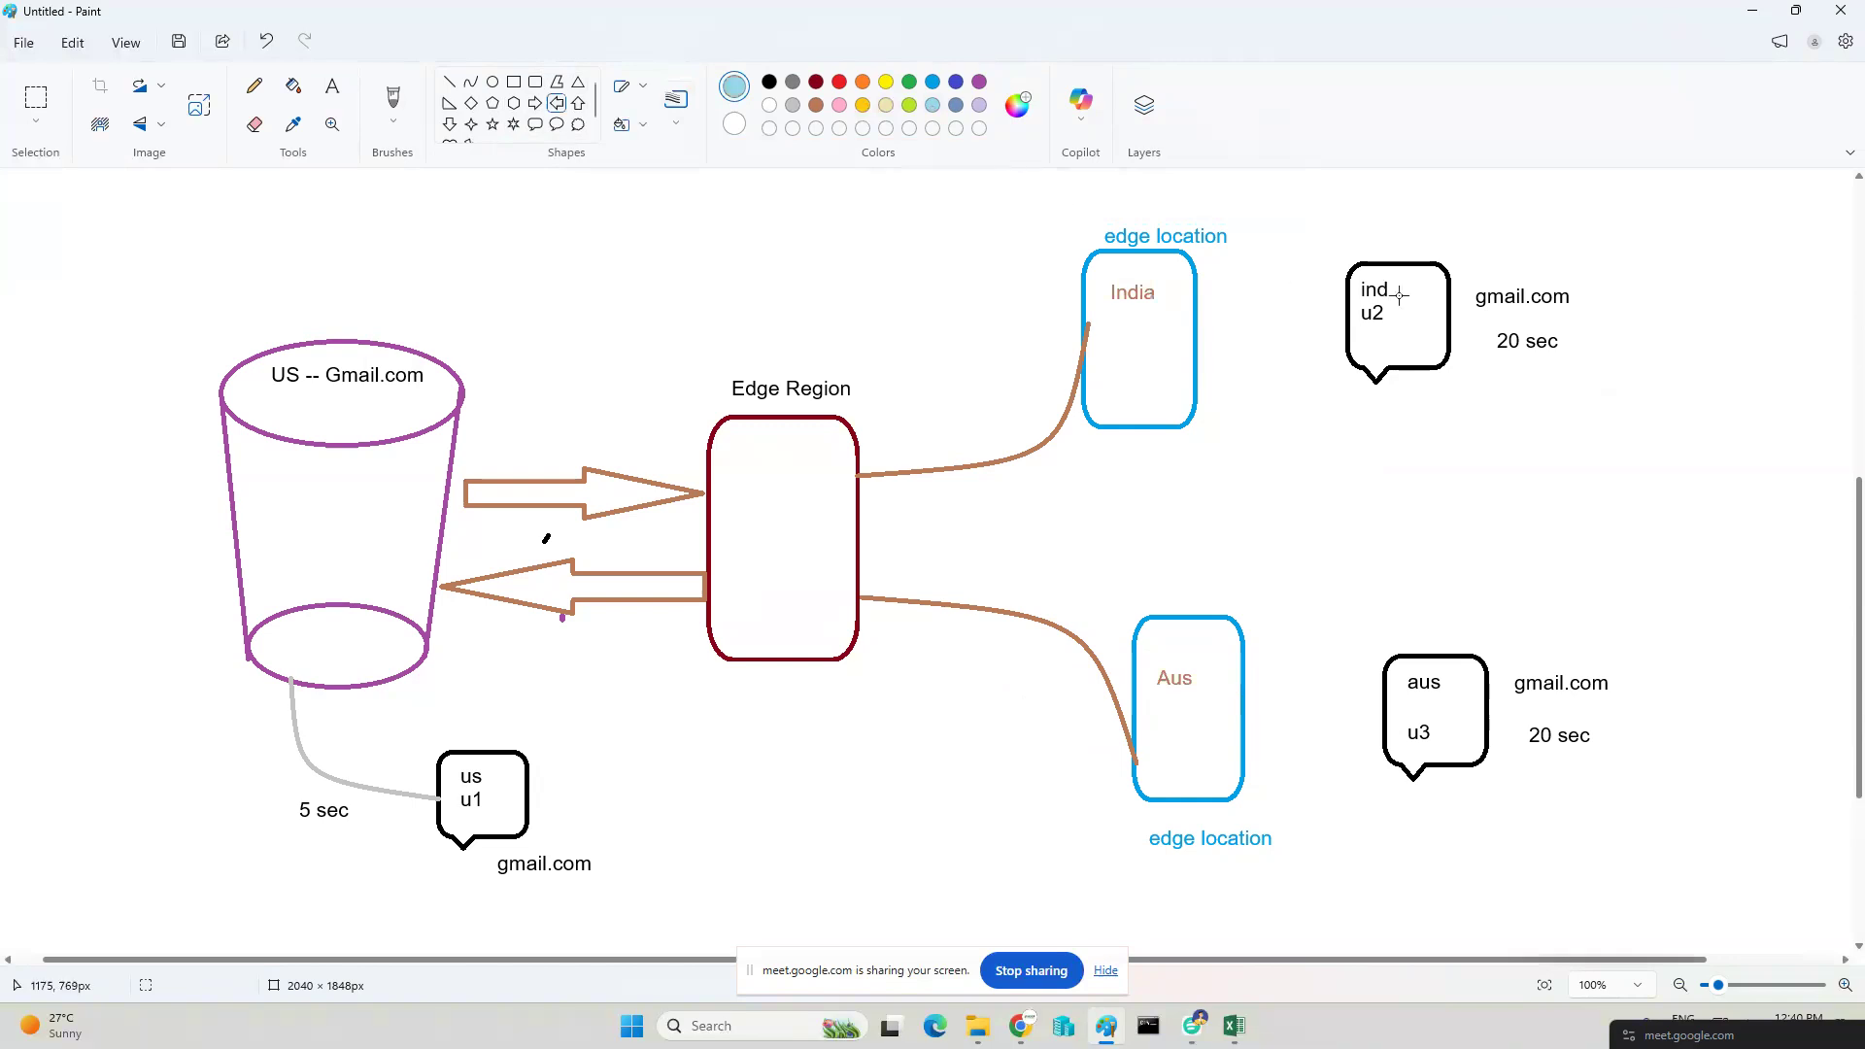
drag(1337, 278, 1215, 292)
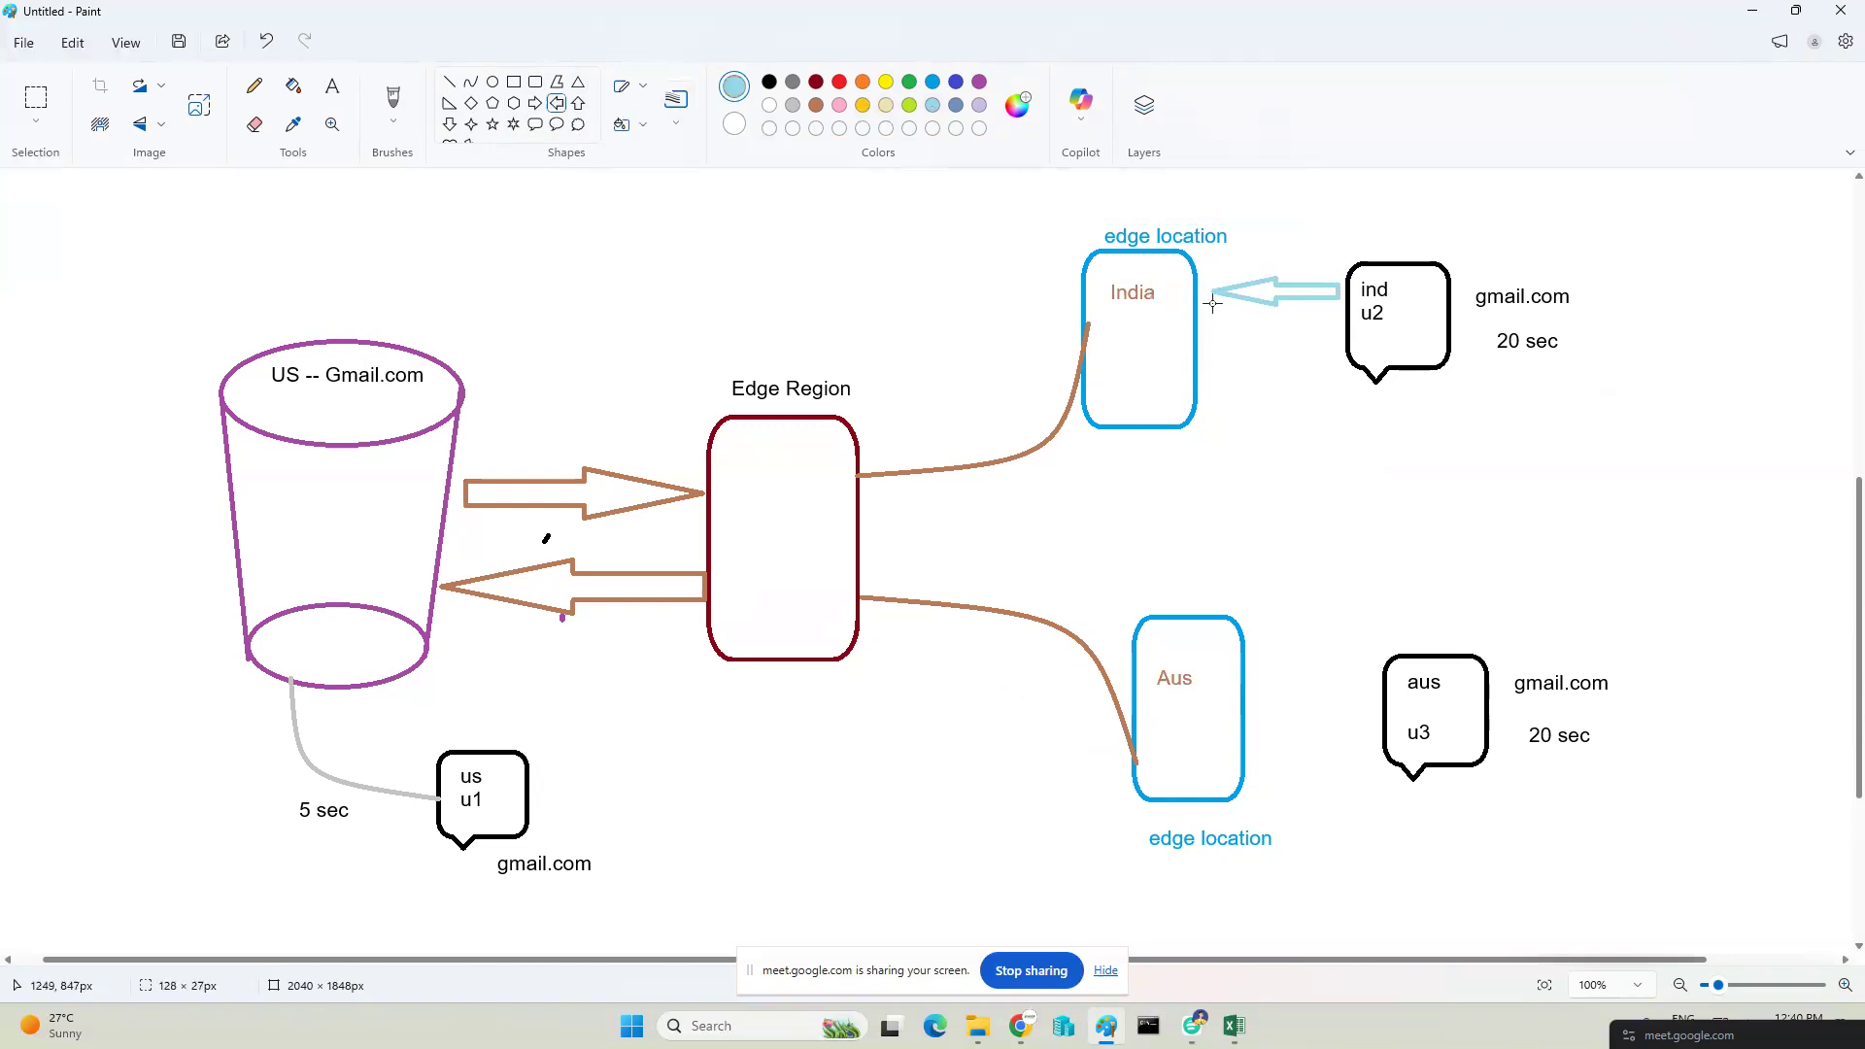
click(911, 109)
click(914, 225)
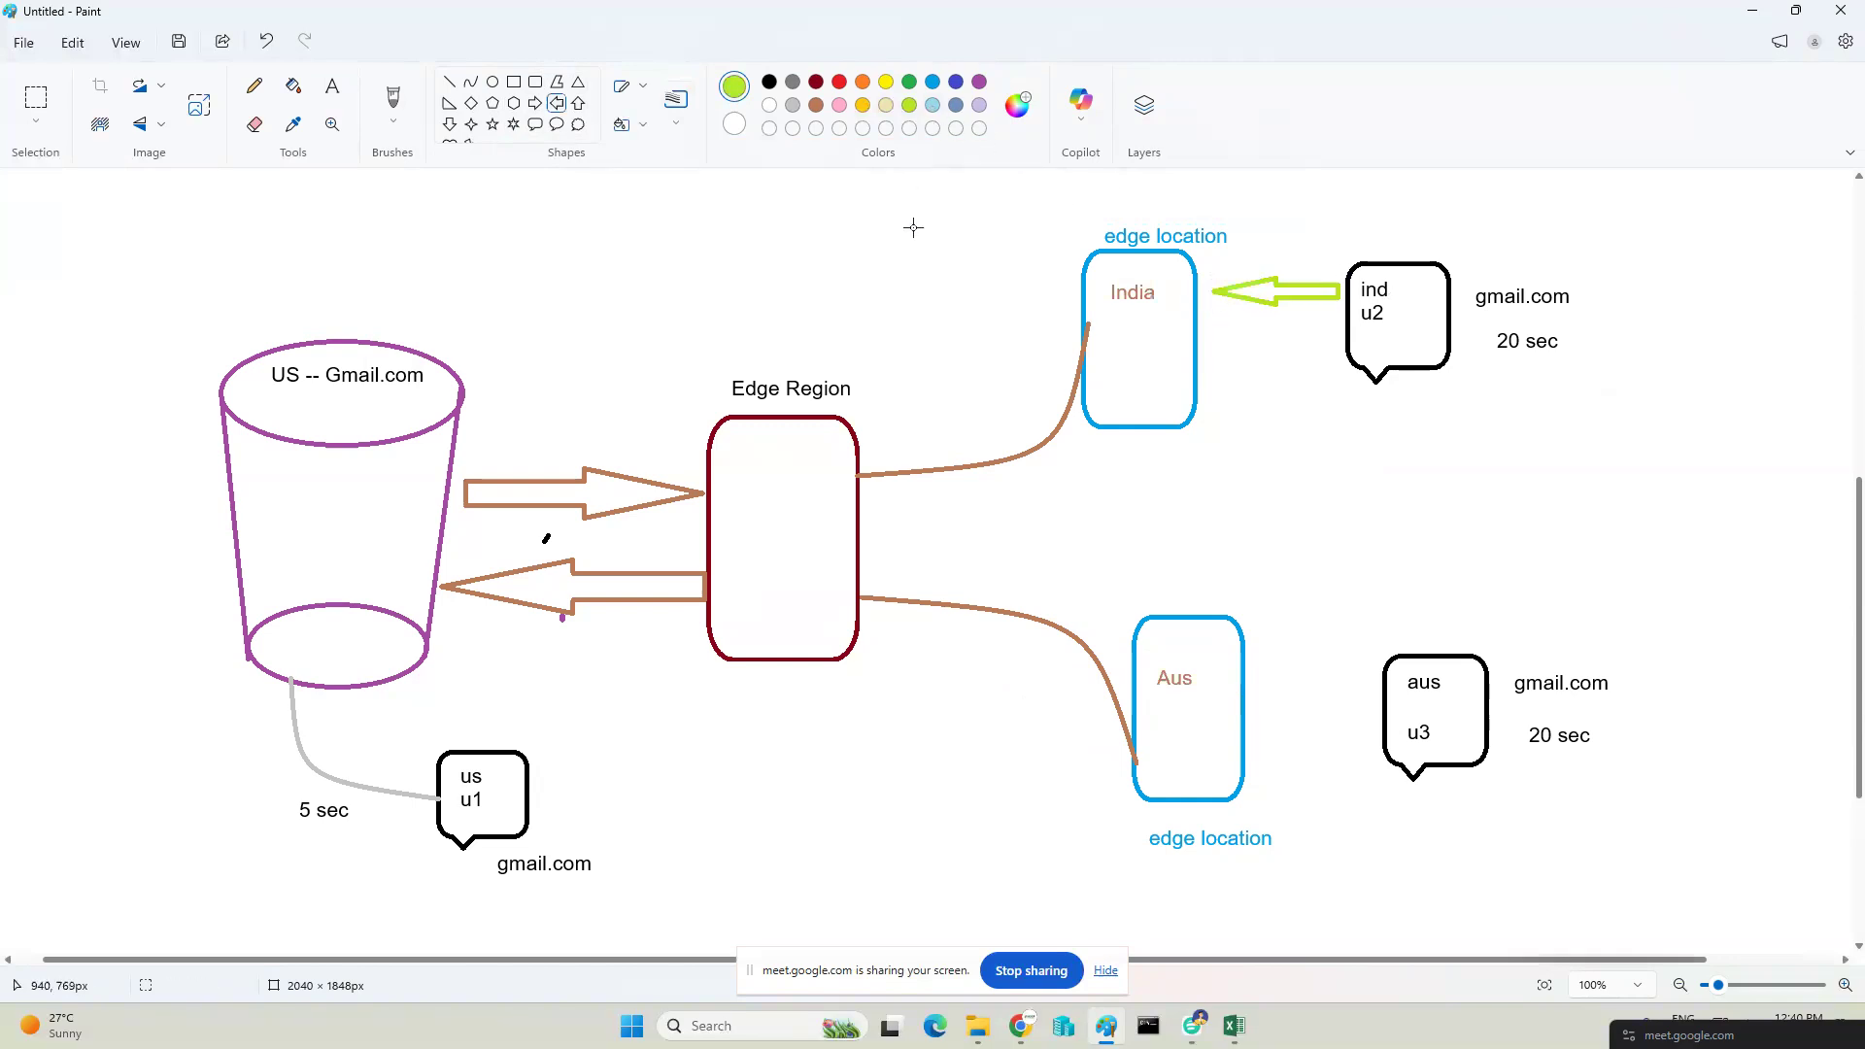
Draw a green block arrow below the lime one, pointing from the India edge location to the ind u2 box.
click(910, 84)
click(536, 103)
drag(1213, 337, 1342, 364)
click(1311, 449)
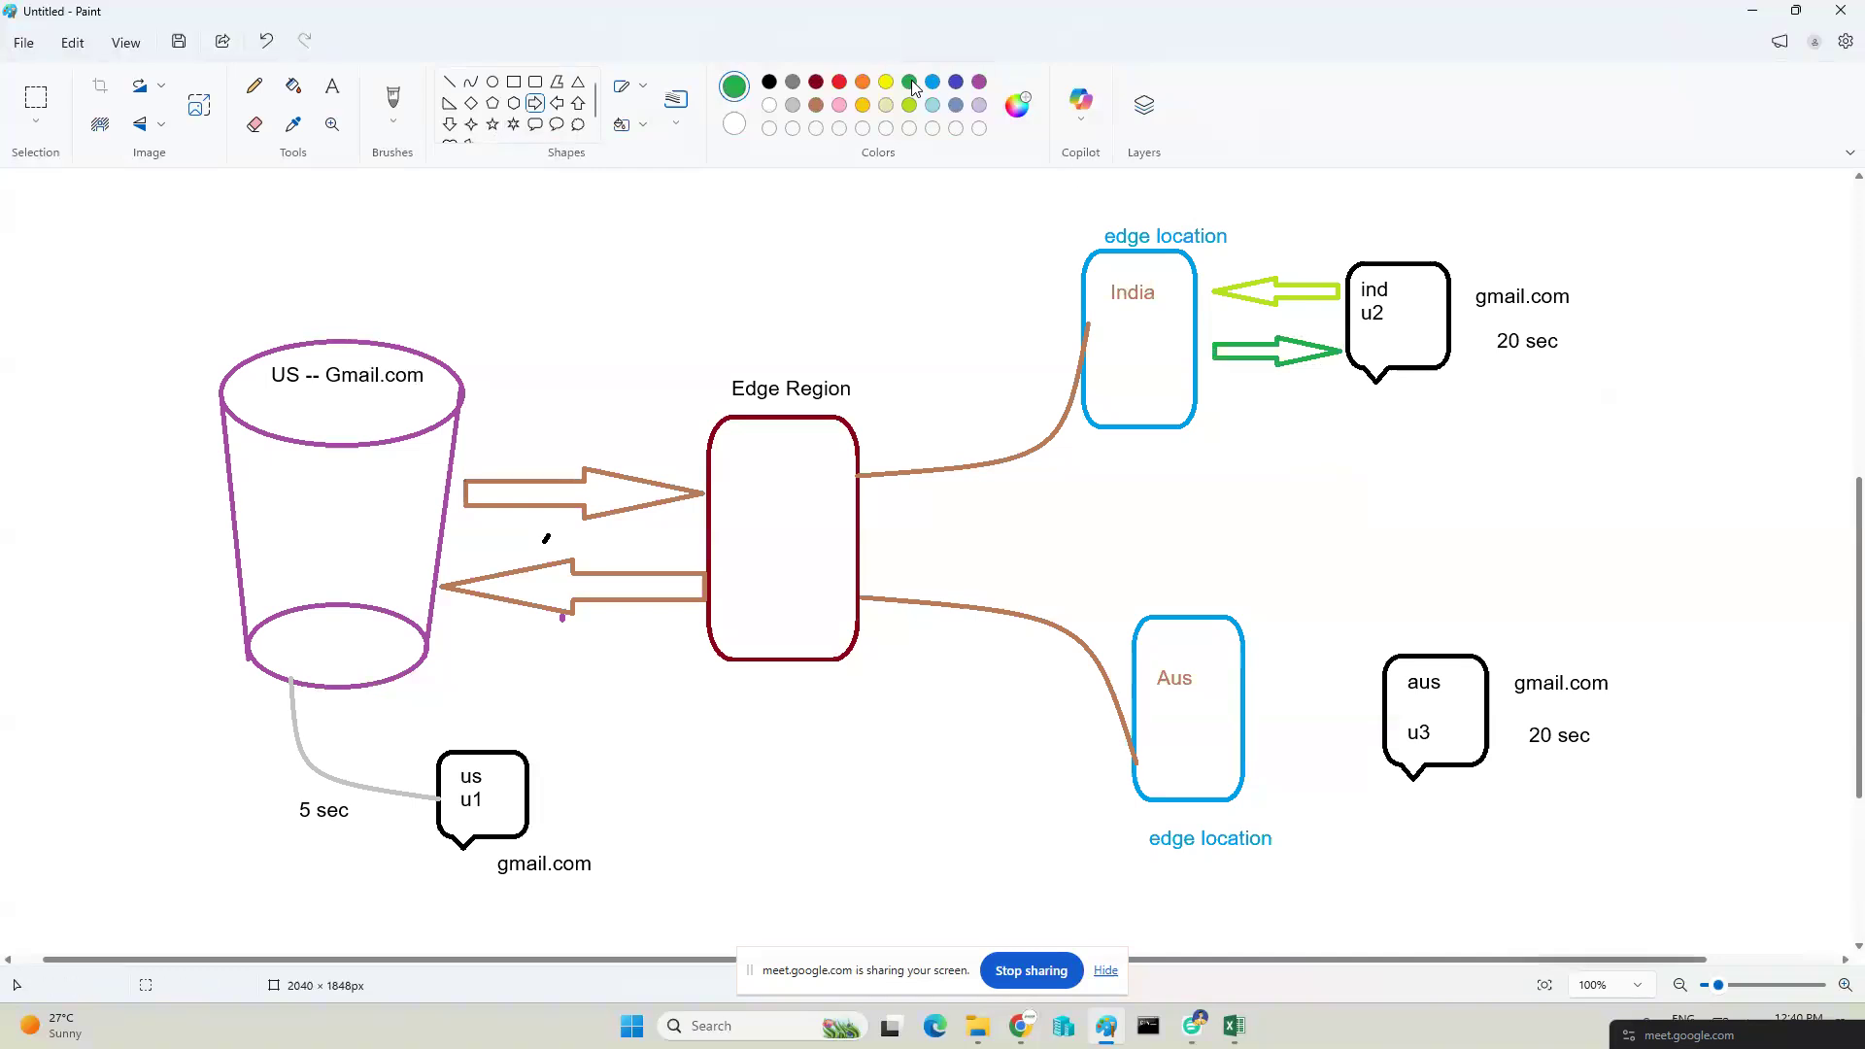
Draw two purple block arrows between the Aus edge location and the aus u3 box, one pointing in each direction.
click(979, 84)
drag(1258, 727, 1379, 753)
click(1146, 533)
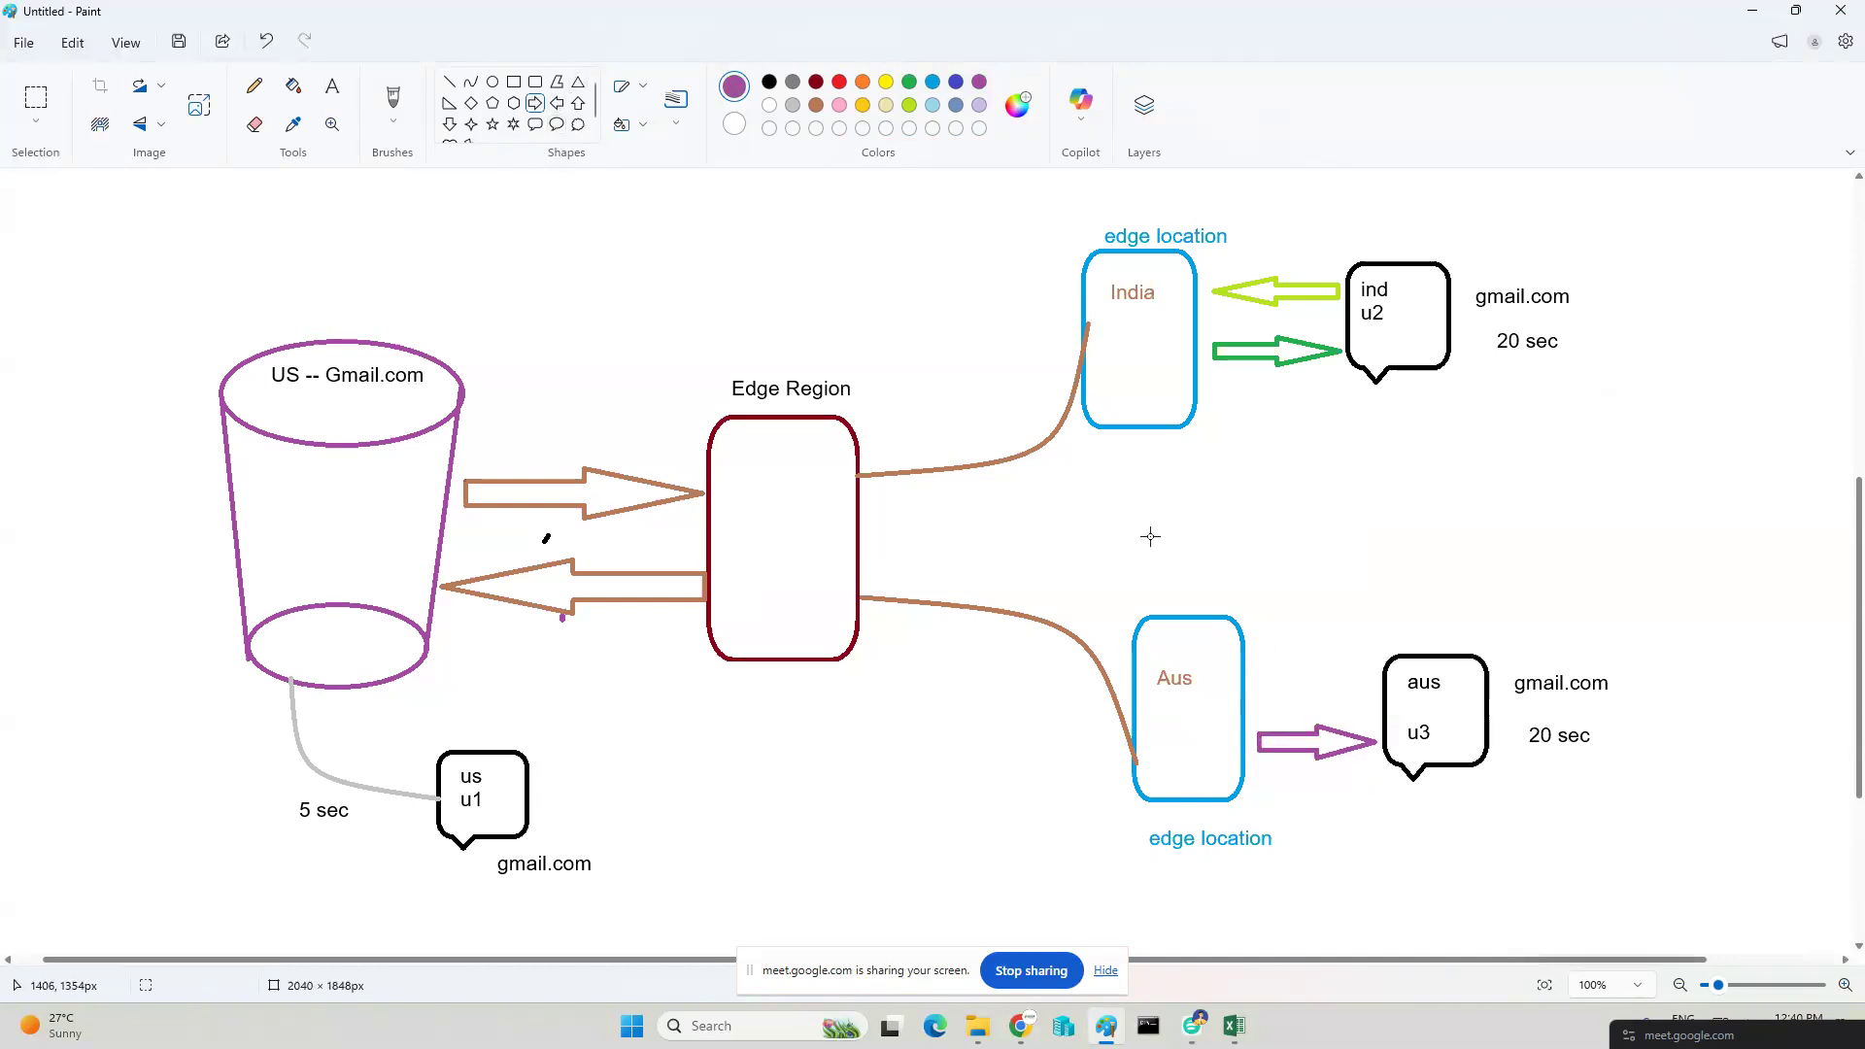
click(560, 103)
drag(1370, 673, 1257, 702)
click(1345, 528)
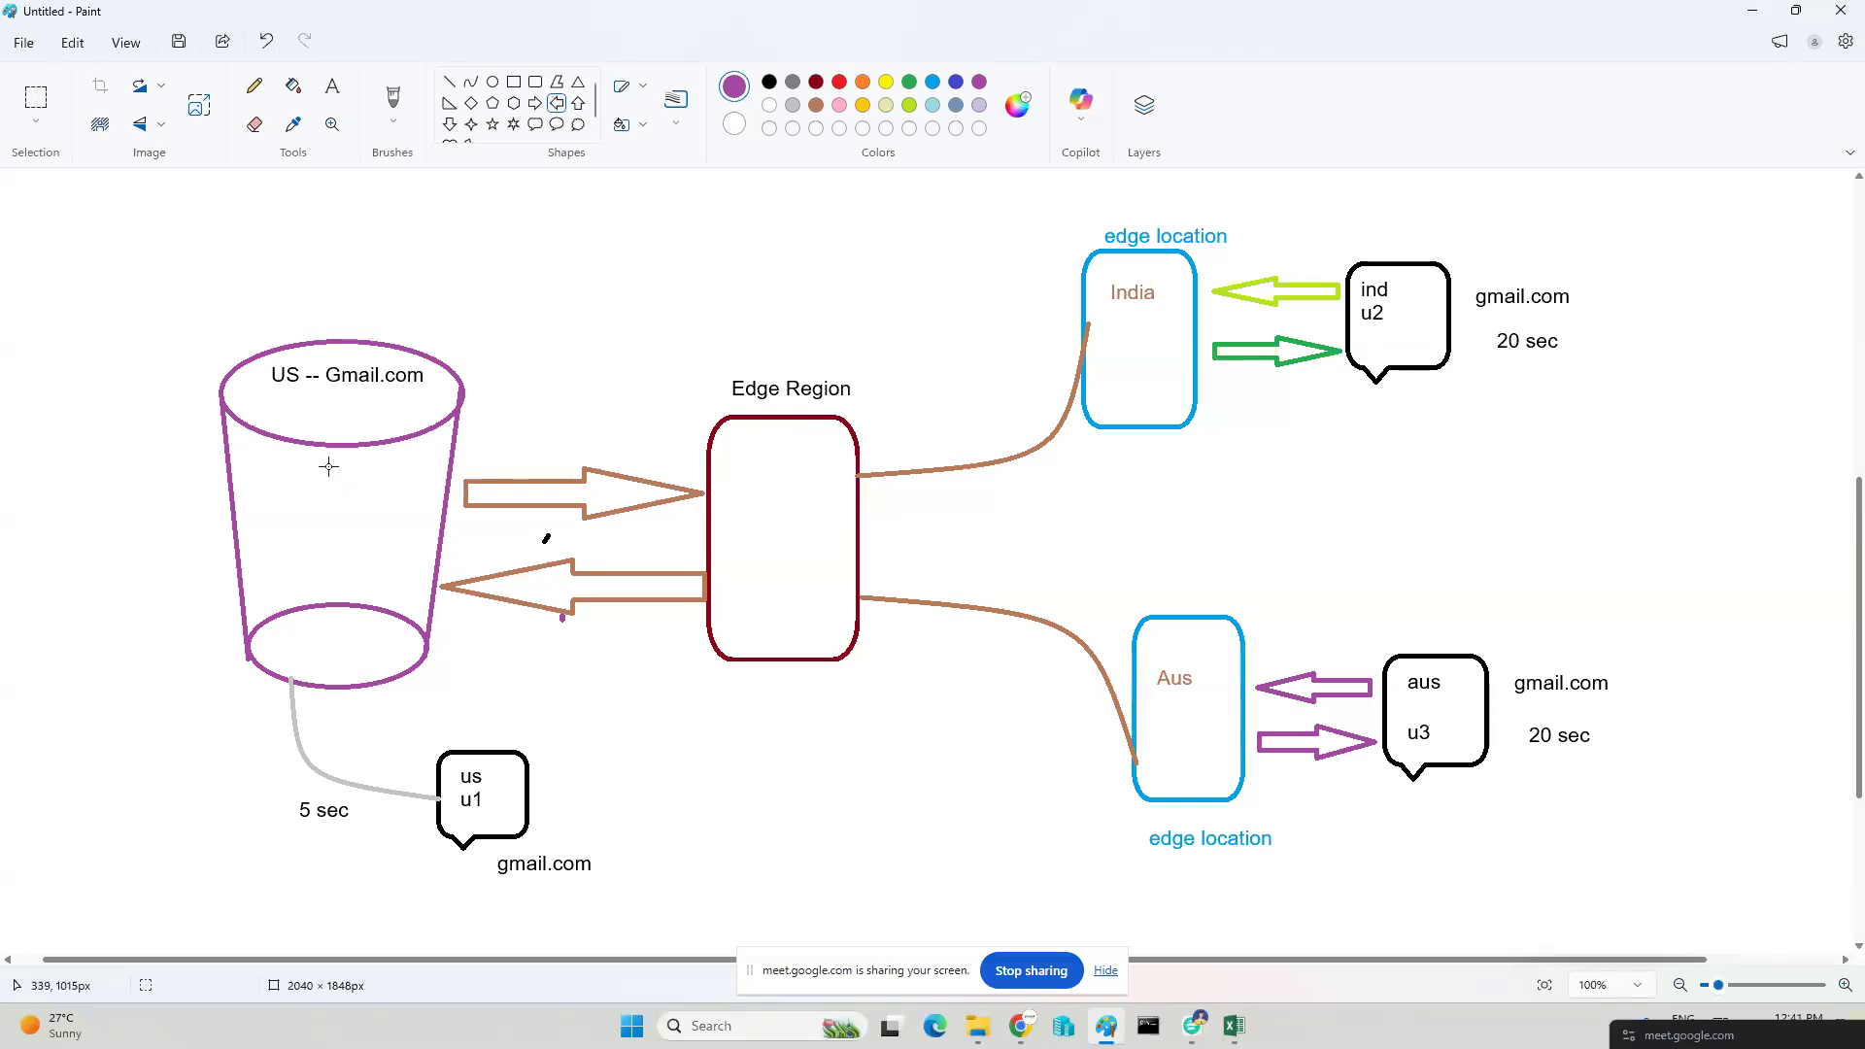
Draw an indigo rounded rectangle beyond the gmail.com and 20 sec labels of the ind u2 user.
click(537, 85)
click(957, 82)
drag(1614, 235, 1738, 385)
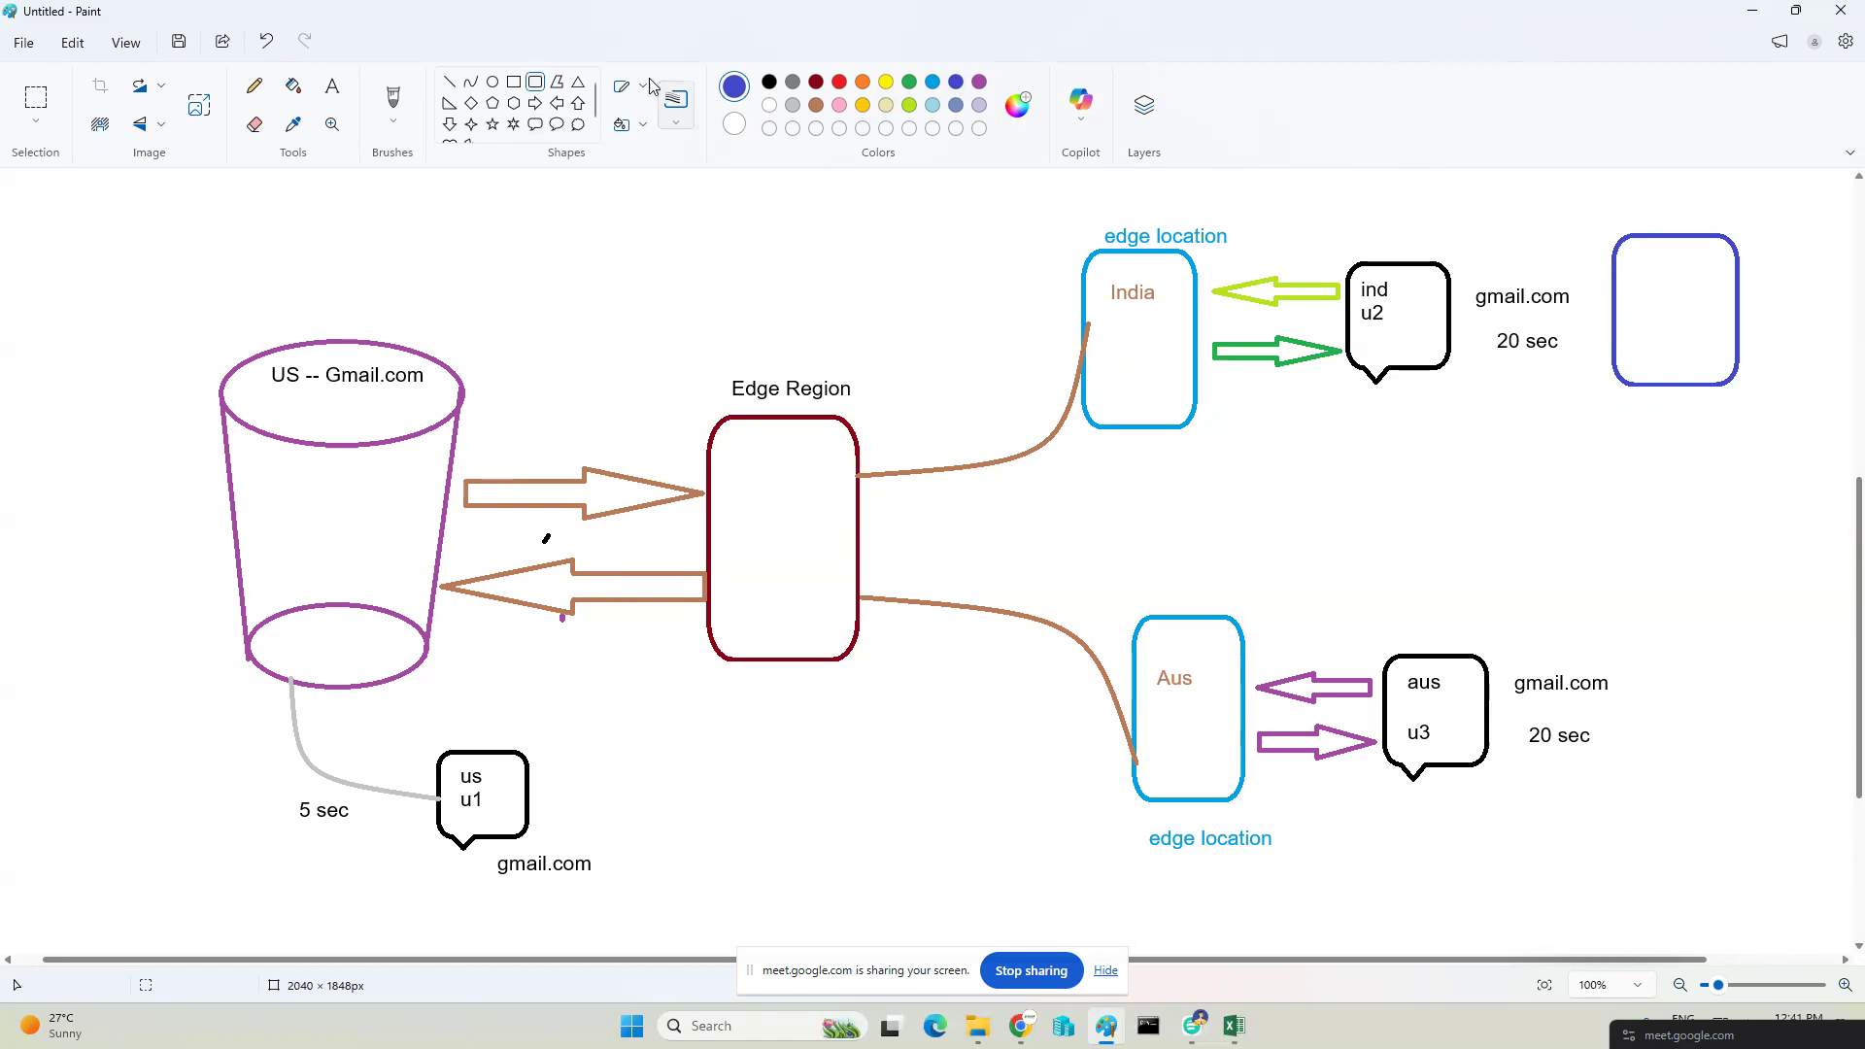
Draw small purple rounded rectangles inside the India edge location and inside the Edge Region box, the latter about 125 × 58 px.
click(981, 83)
drag(1095, 311, 1163, 341)
drag(733, 442, 854, 498)
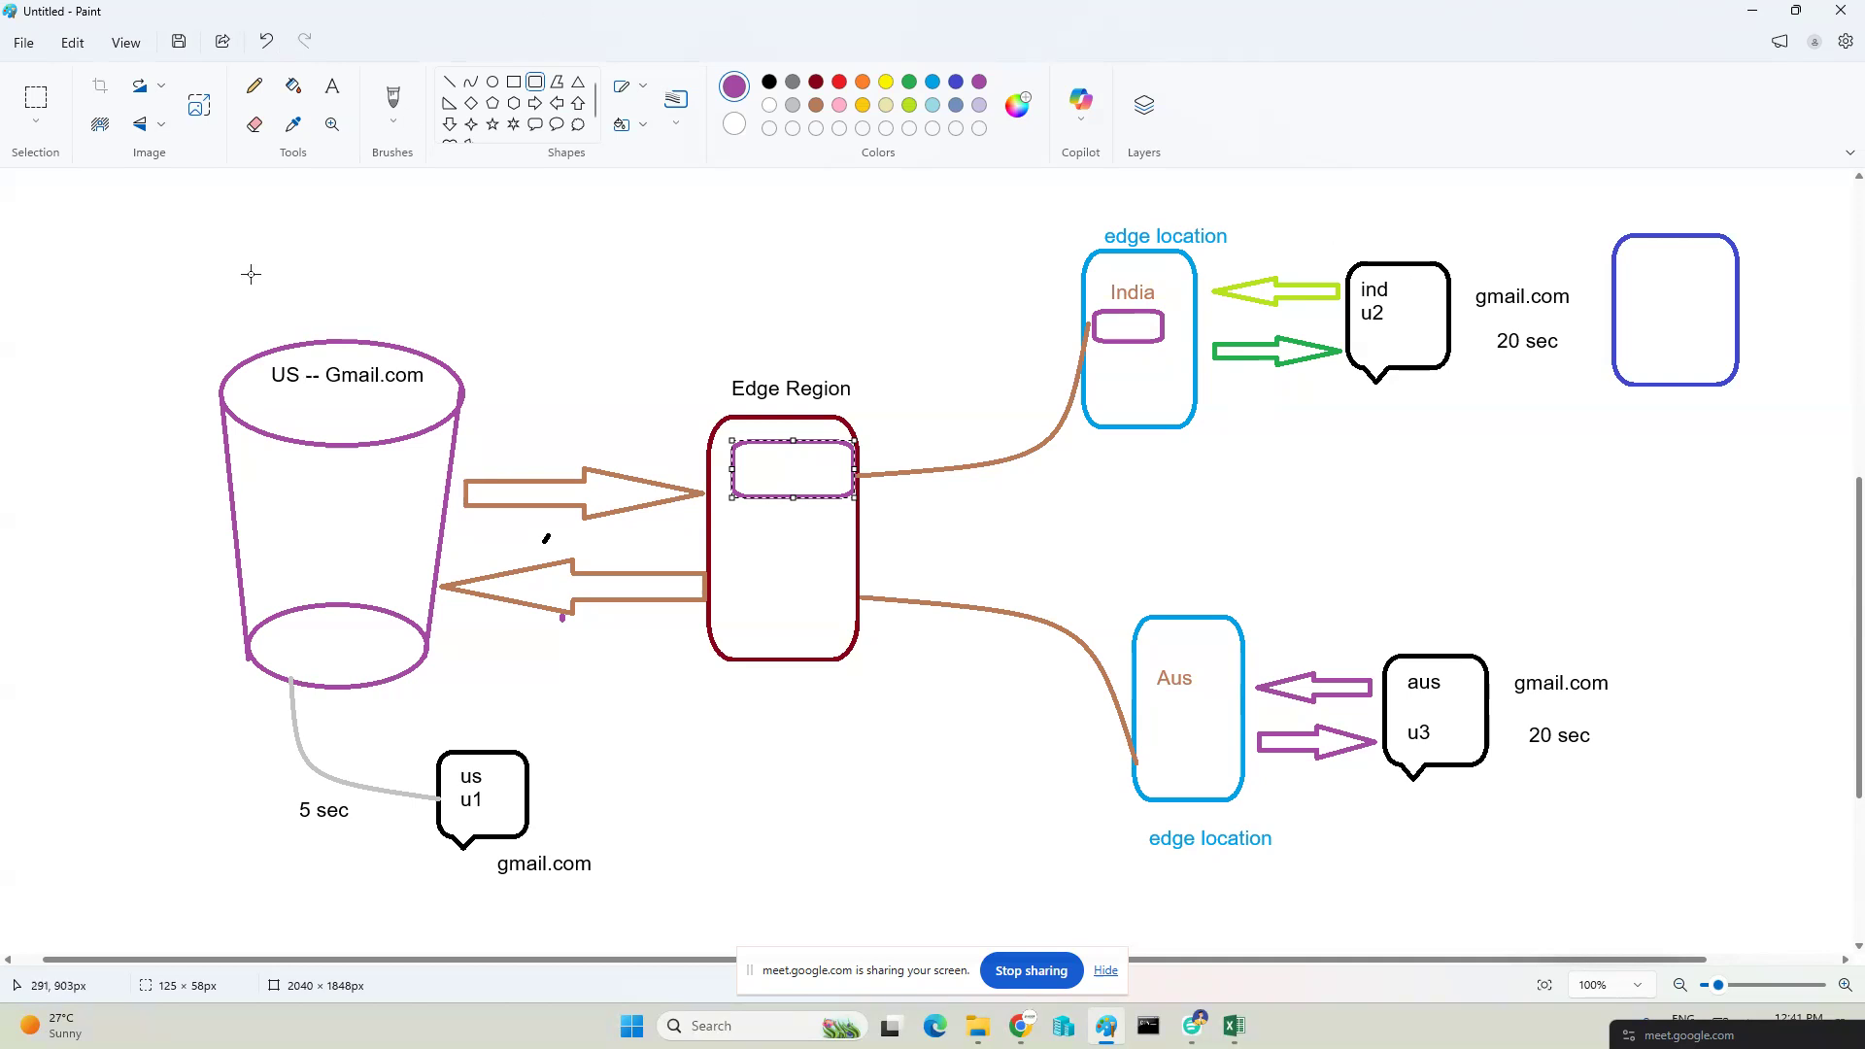
Draw two black ellipses, one above the other, inside the indigo rounded rectangle.
click(333, 92)
click(769, 81)
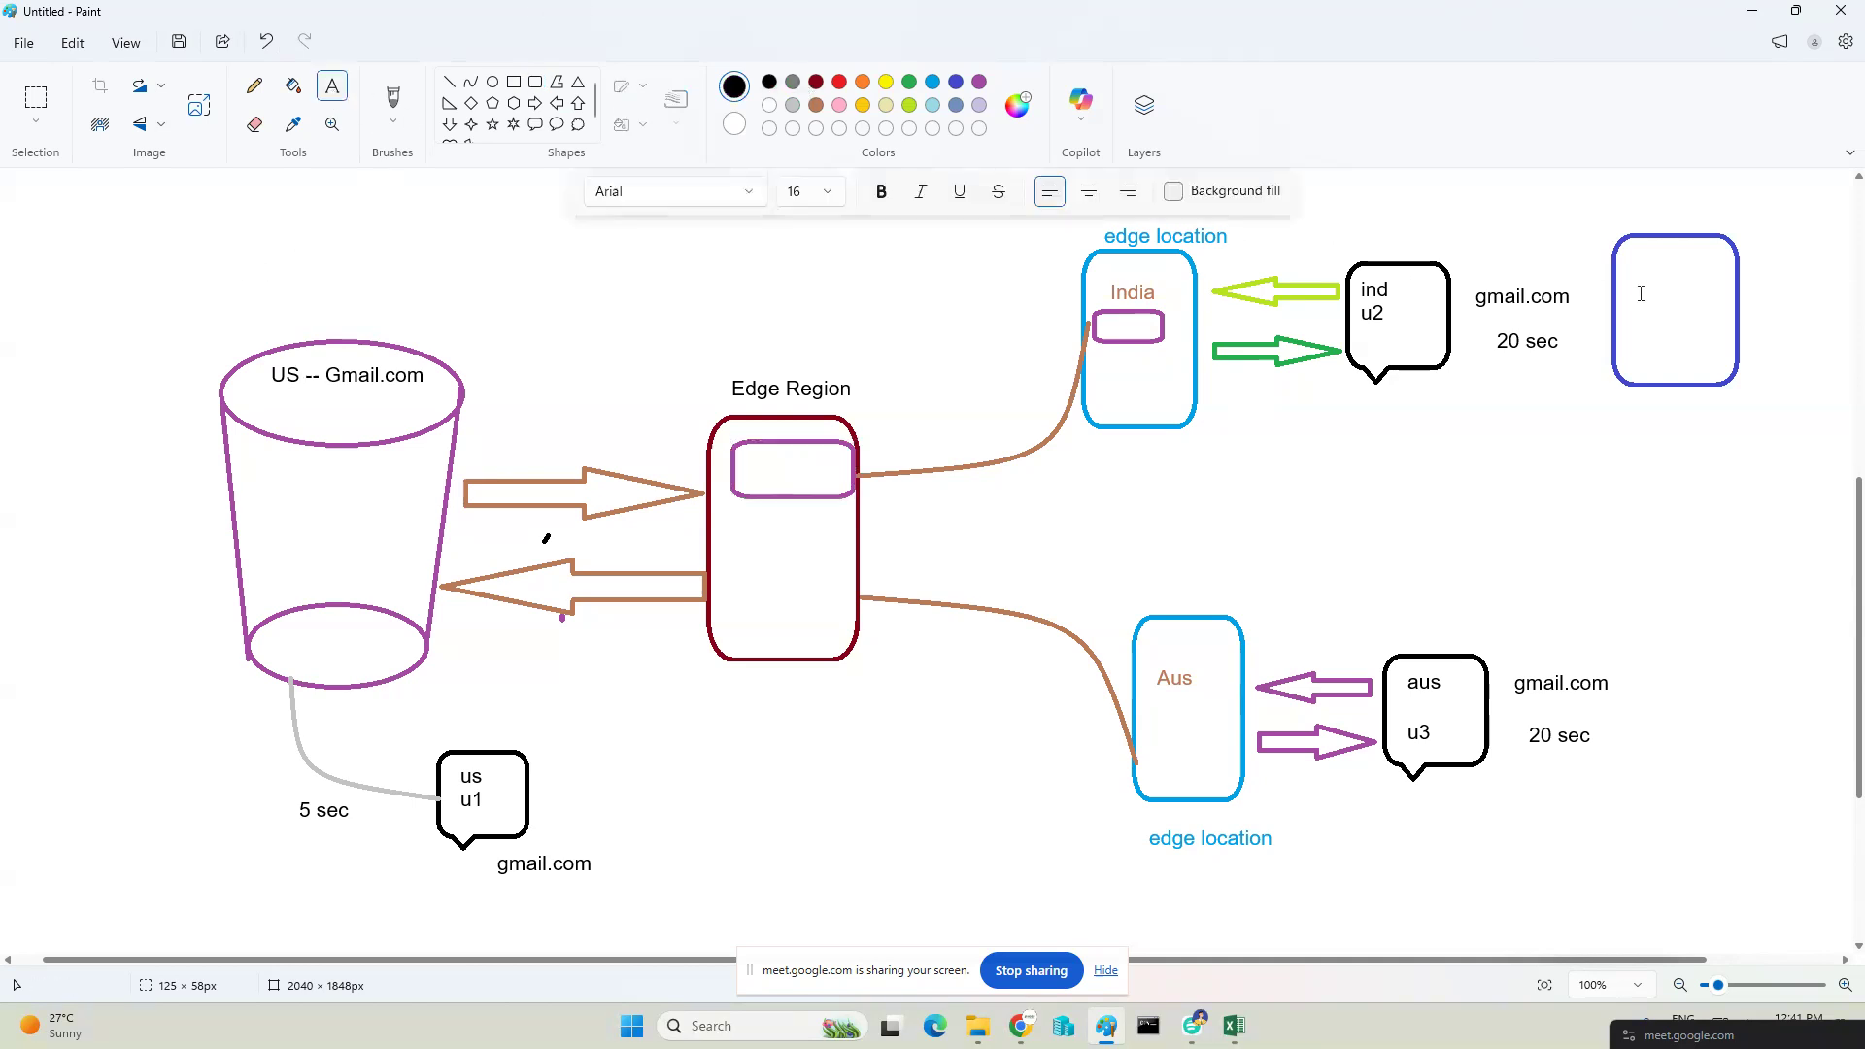
click(493, 82)
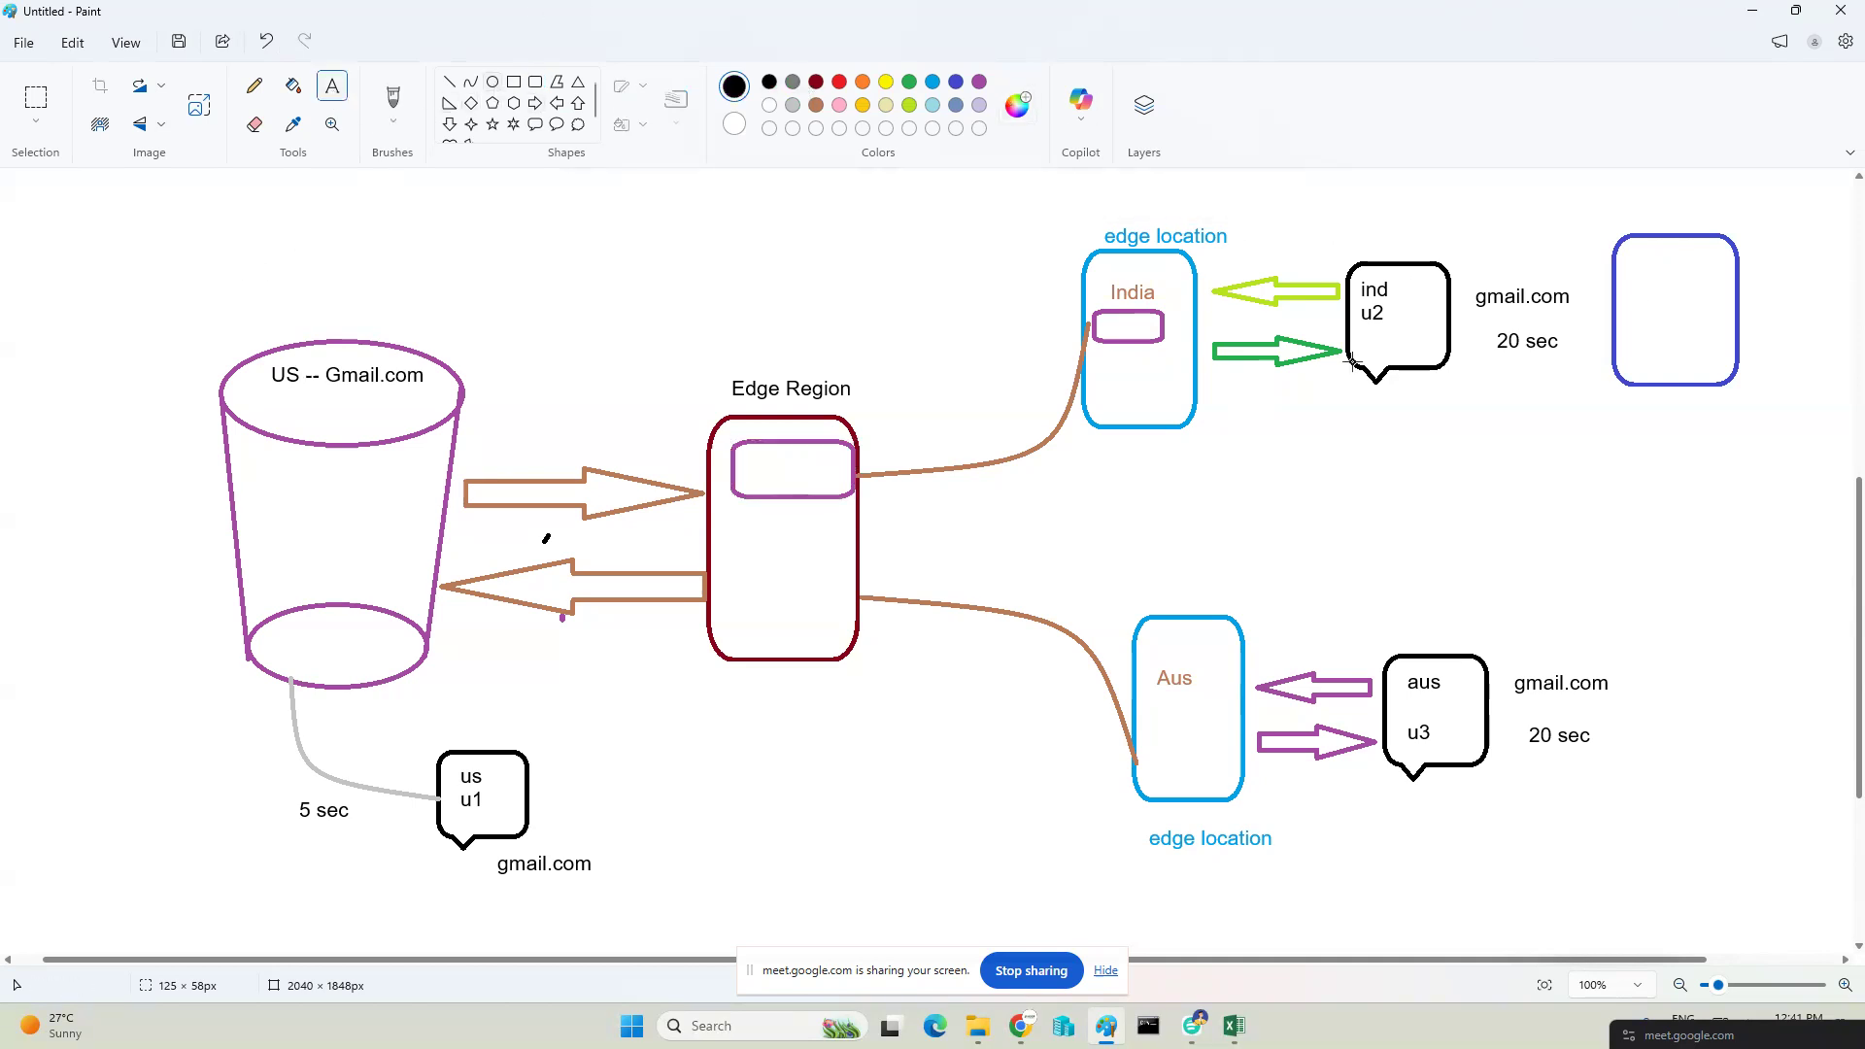
mouse_move(1624, 257)
mouse_down()
mouse_move(1731, 297)
mouse_move(1727, 365)
mouse_up()
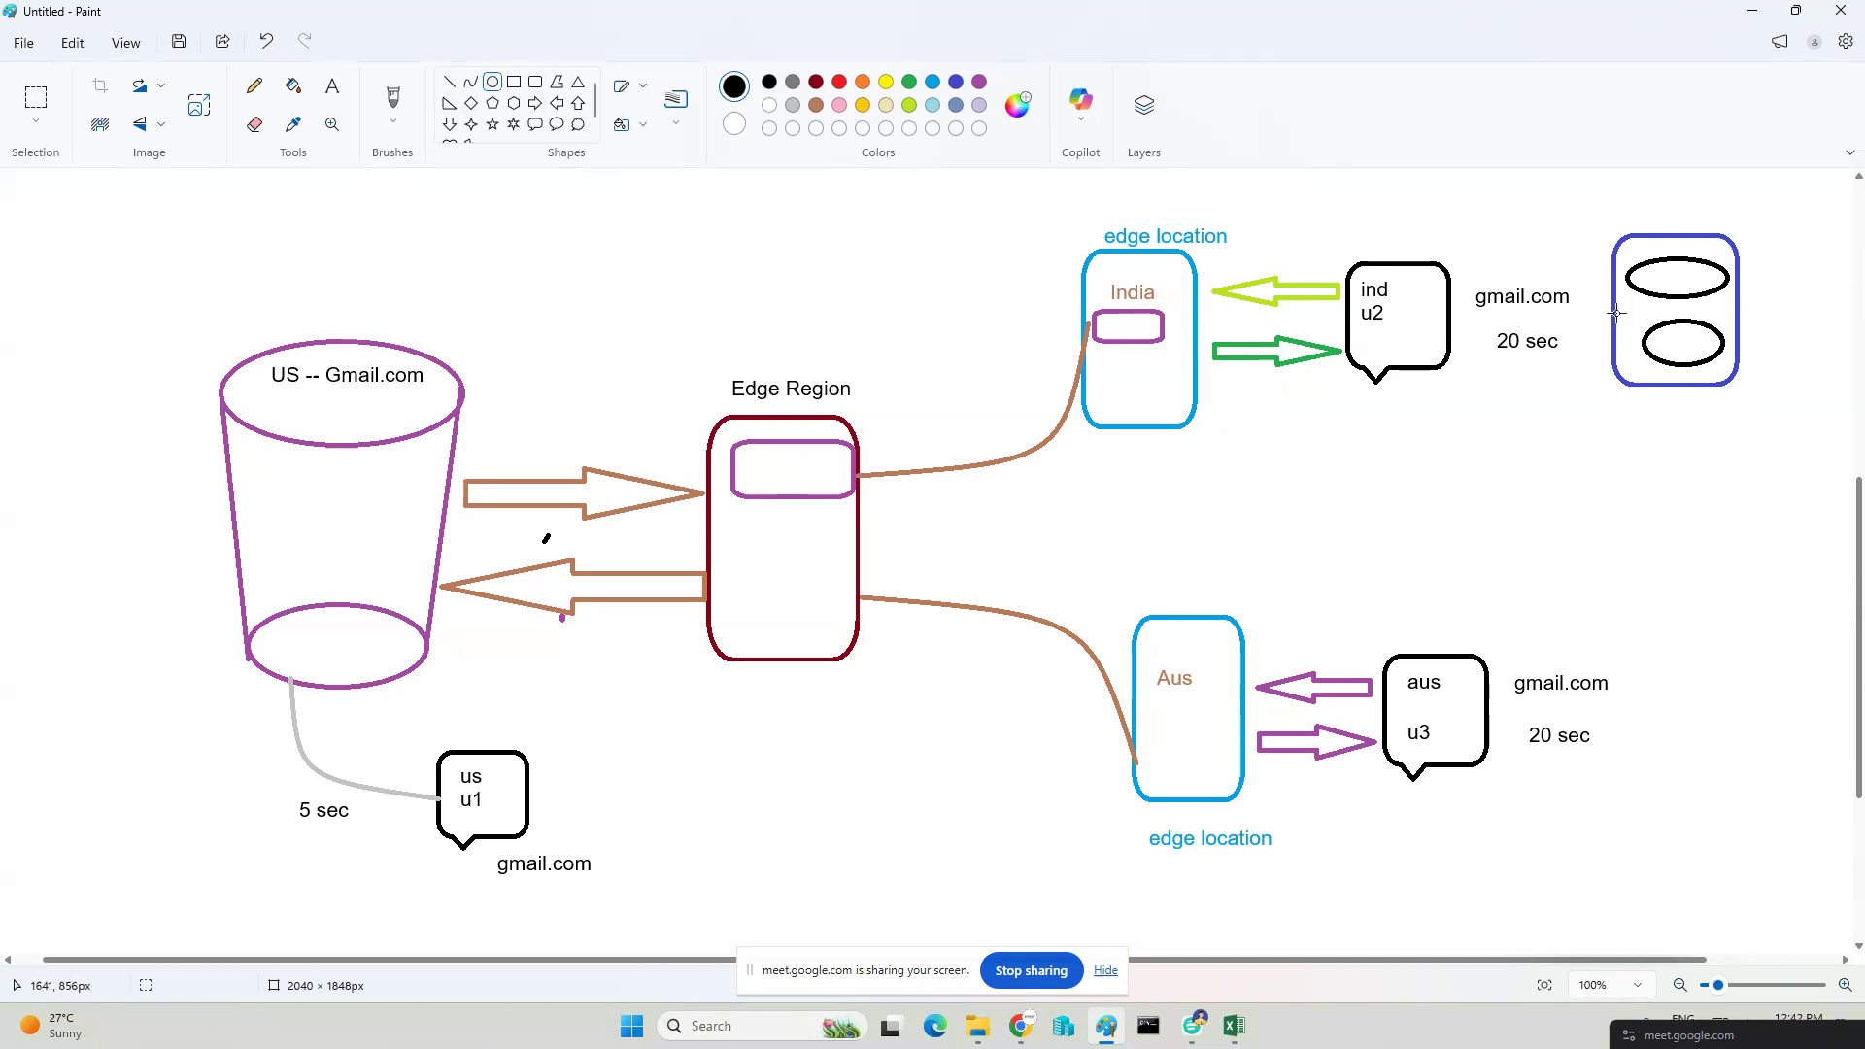
click(323, 89)
drag(1660, 389, 1845, 428)
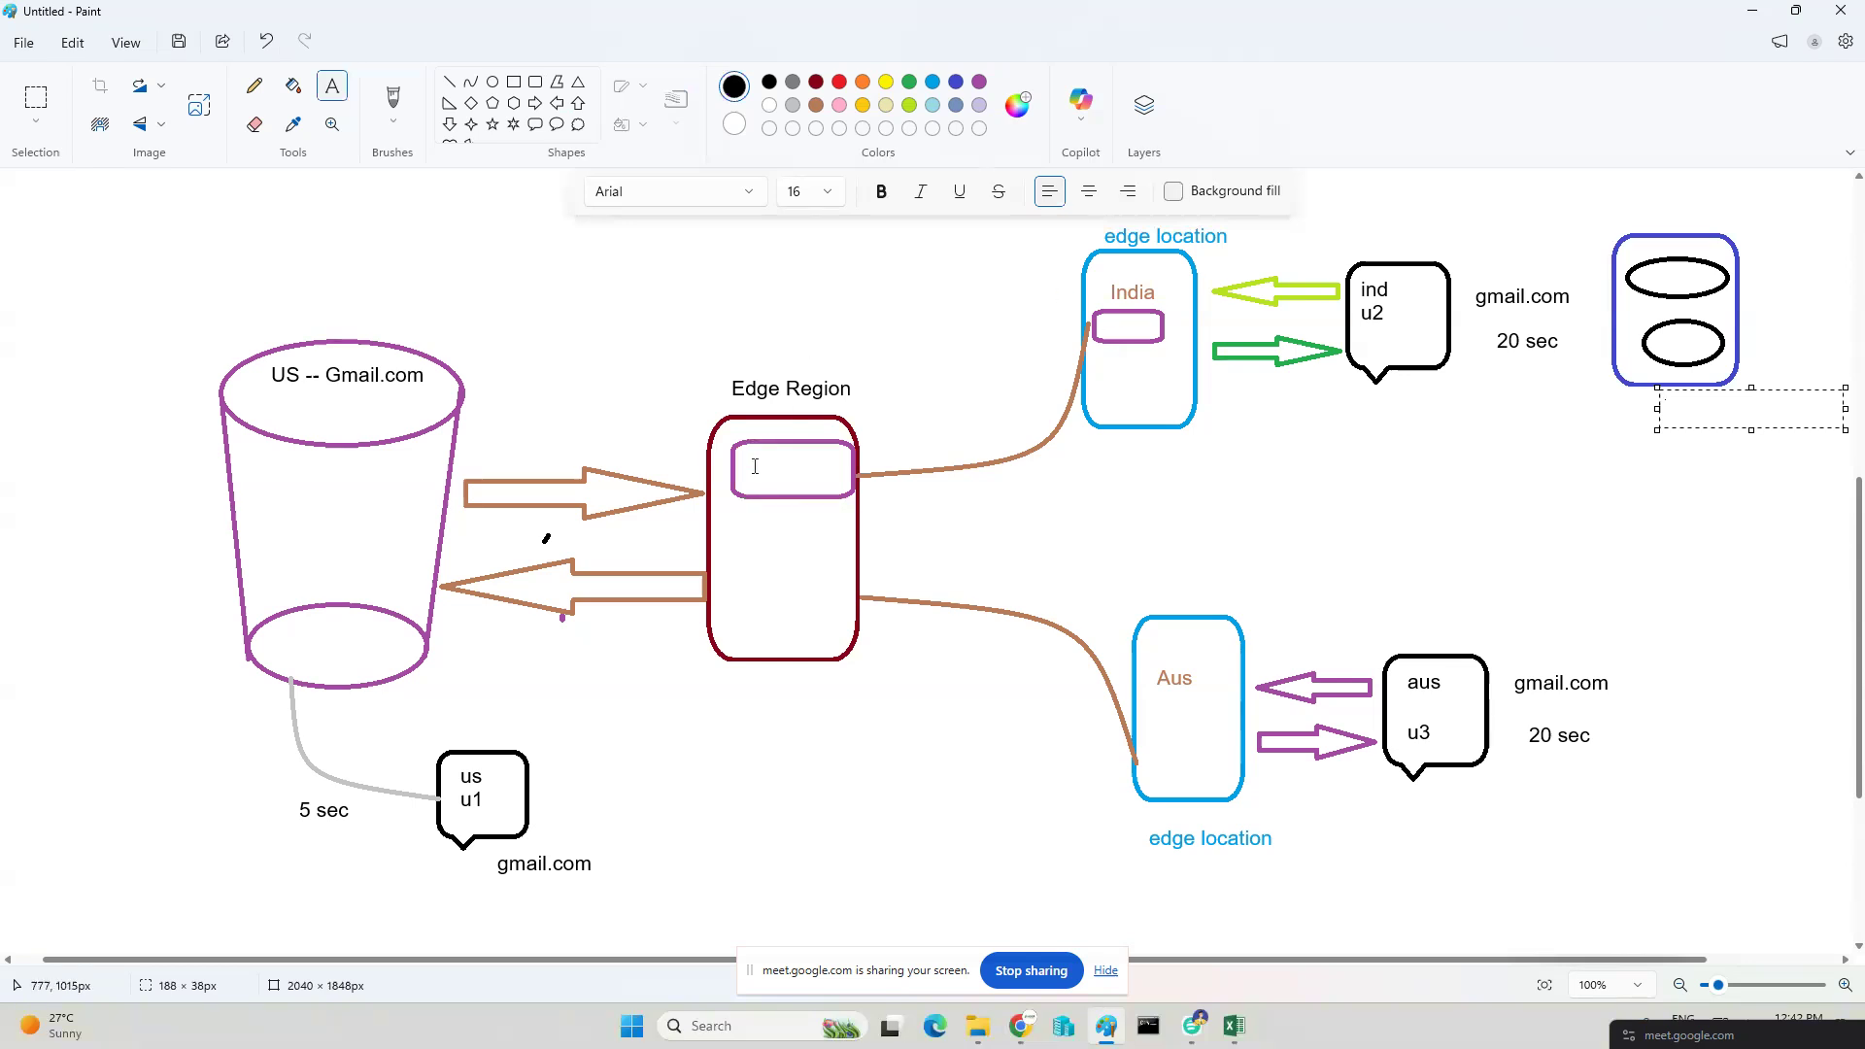
Draw black rounded rectangles in the Edge Region (about 120 × 50 px), the India box (about 79 × 29 px) and around the two ellipses.
click(536, 82)
drag(732, 509, 852, 559)
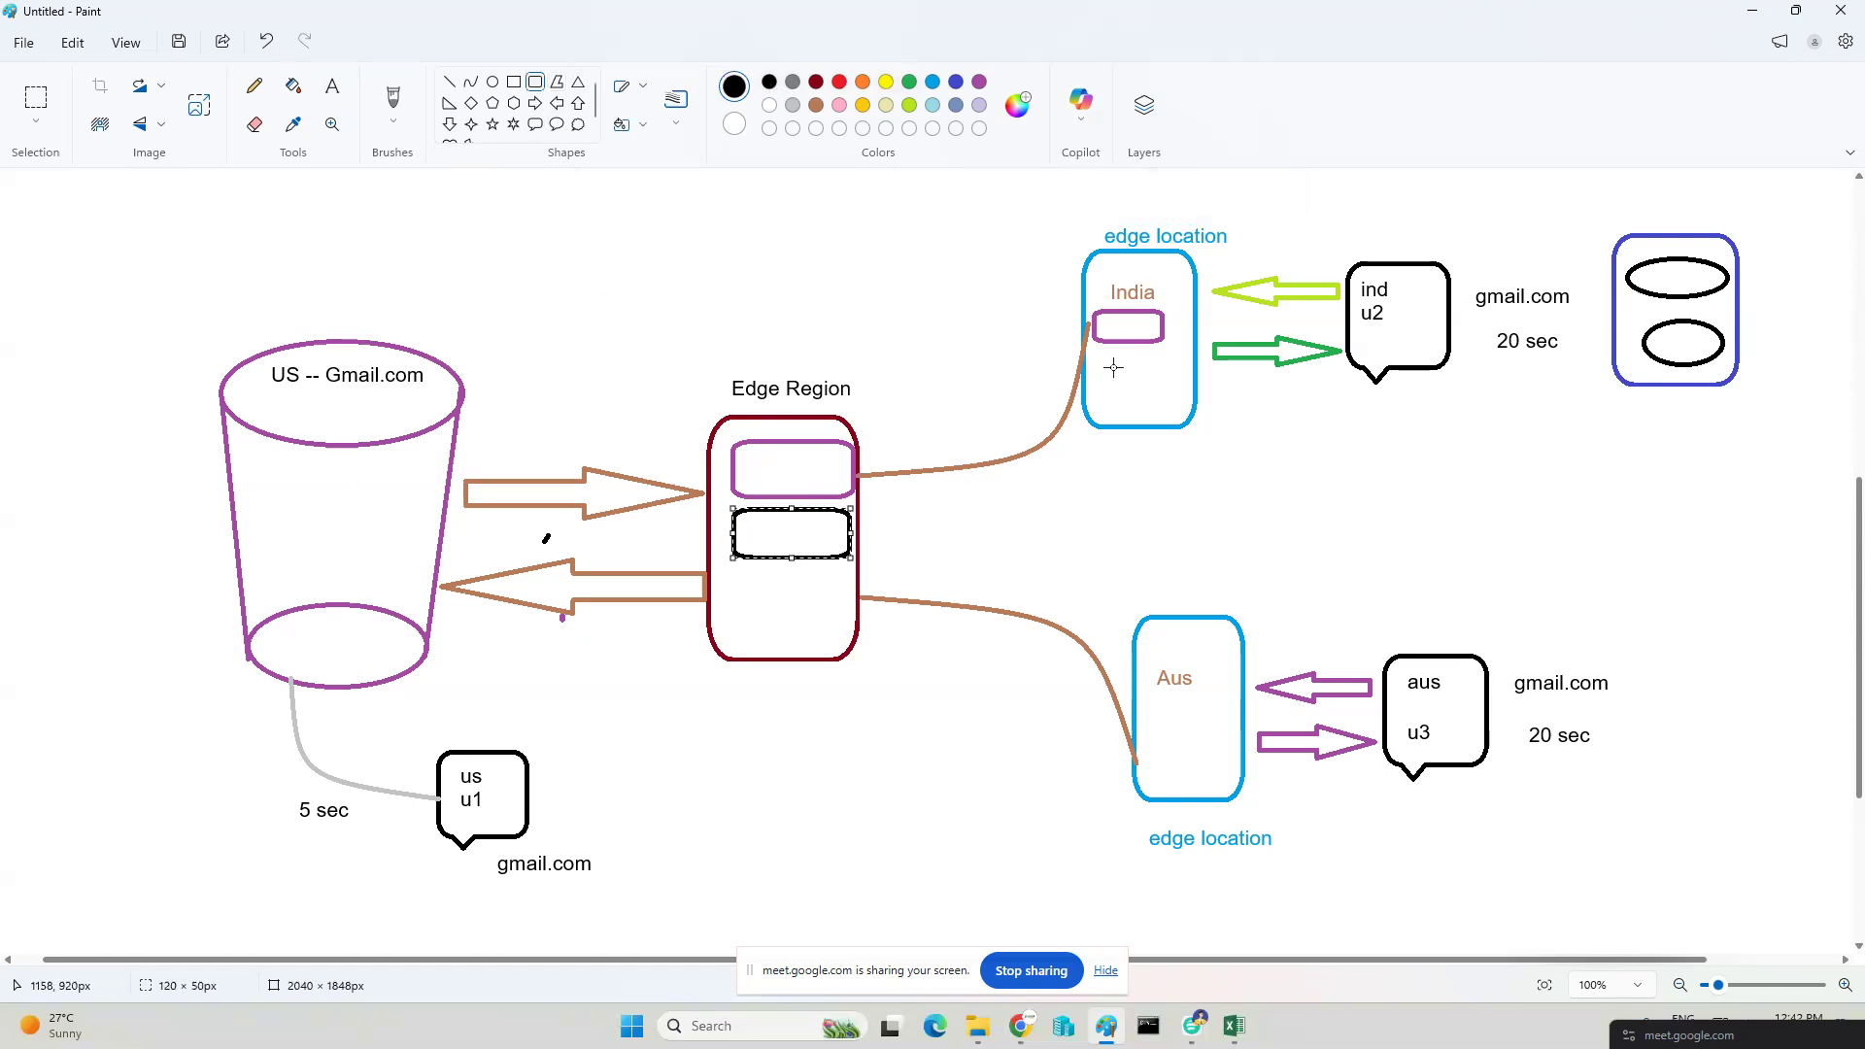
drag(1107, 355, 1185, 382)
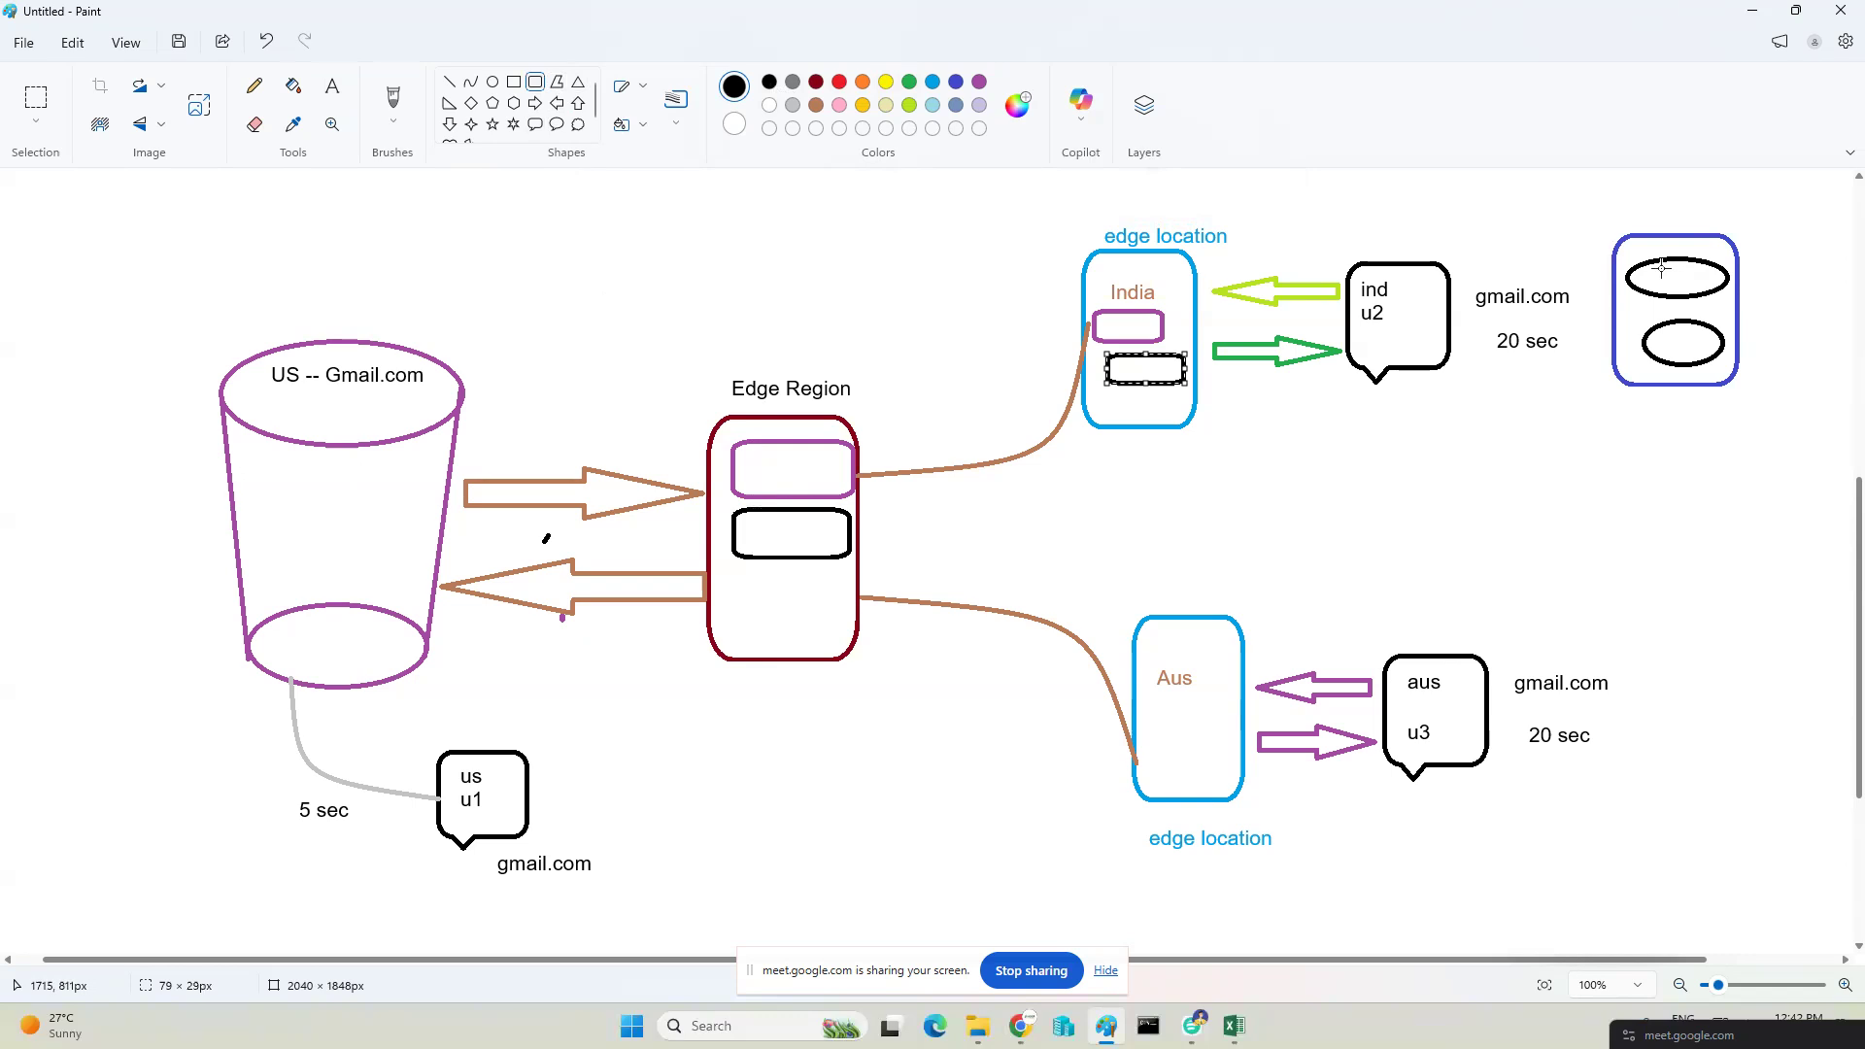
drag(1633, 245, 1727, 371)
click(1657, 449)
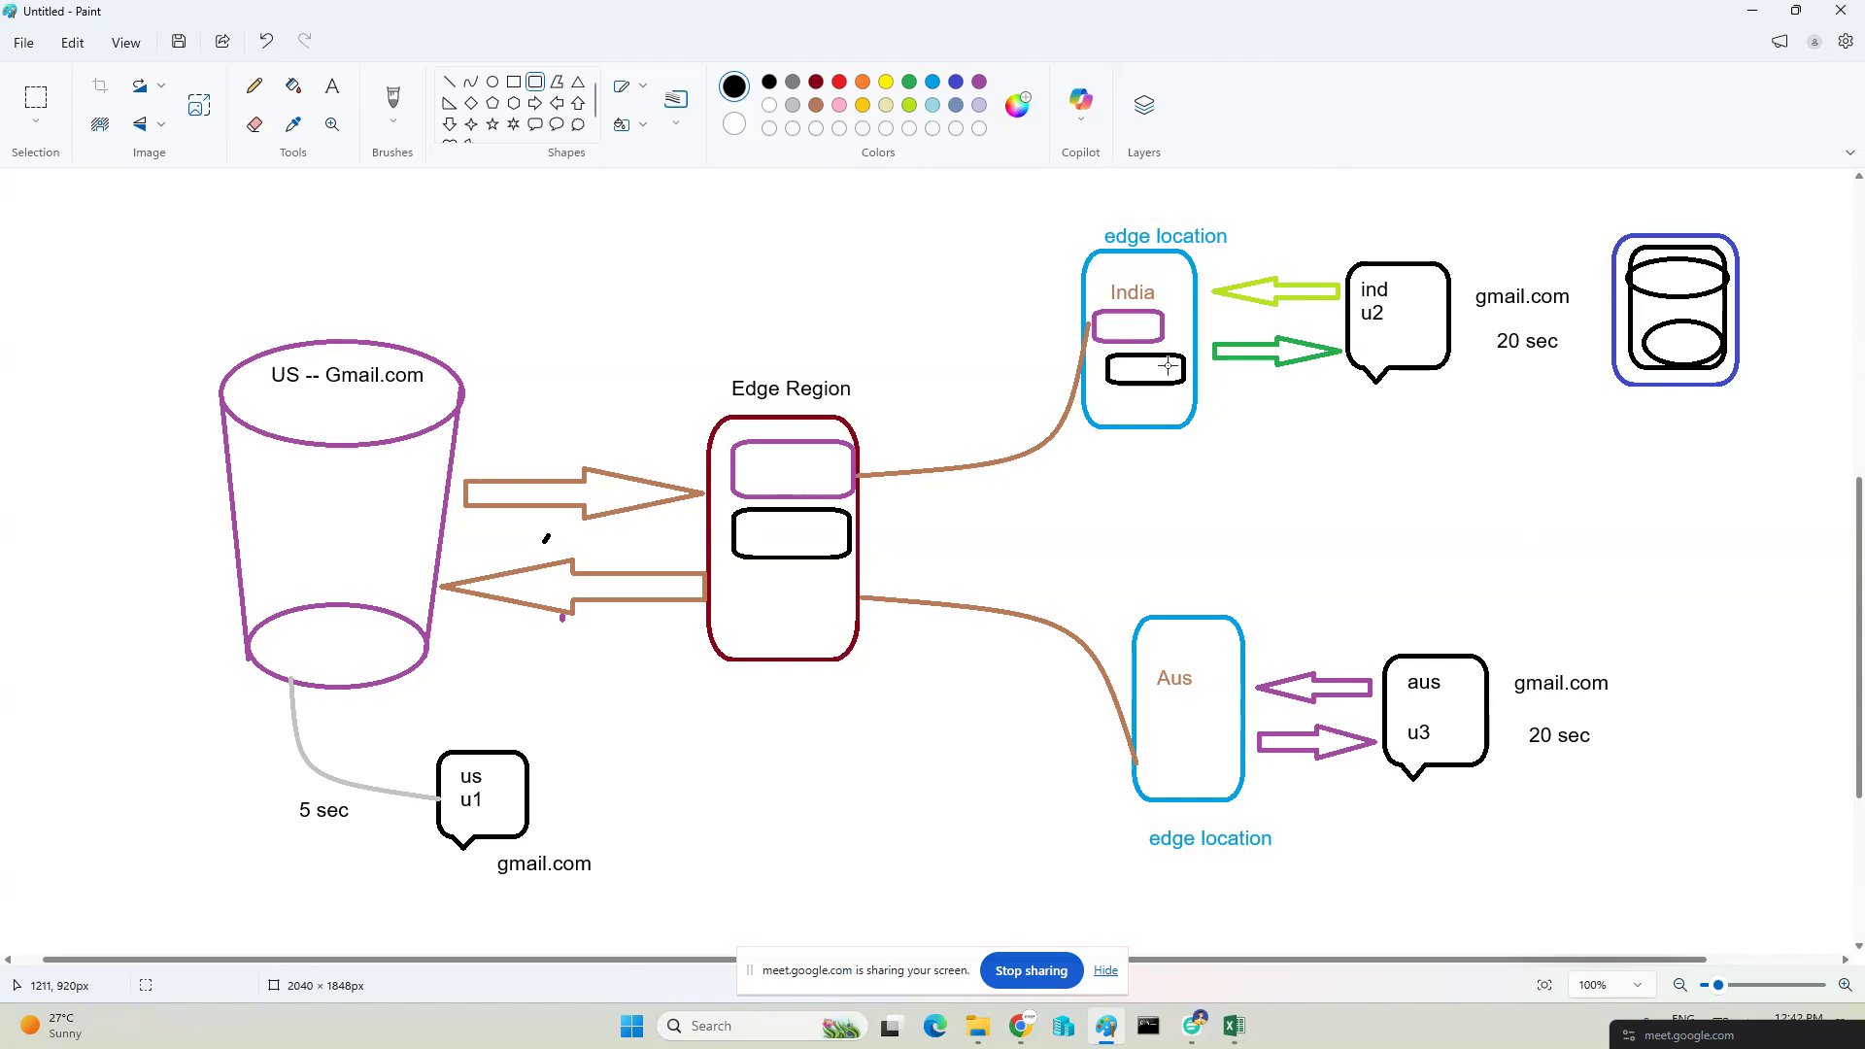
Add the black labels "6 month" below the India edge location and "12 m" below the Edge Region box.
click(329, 90)
click(1139, 442)
text(6 month)
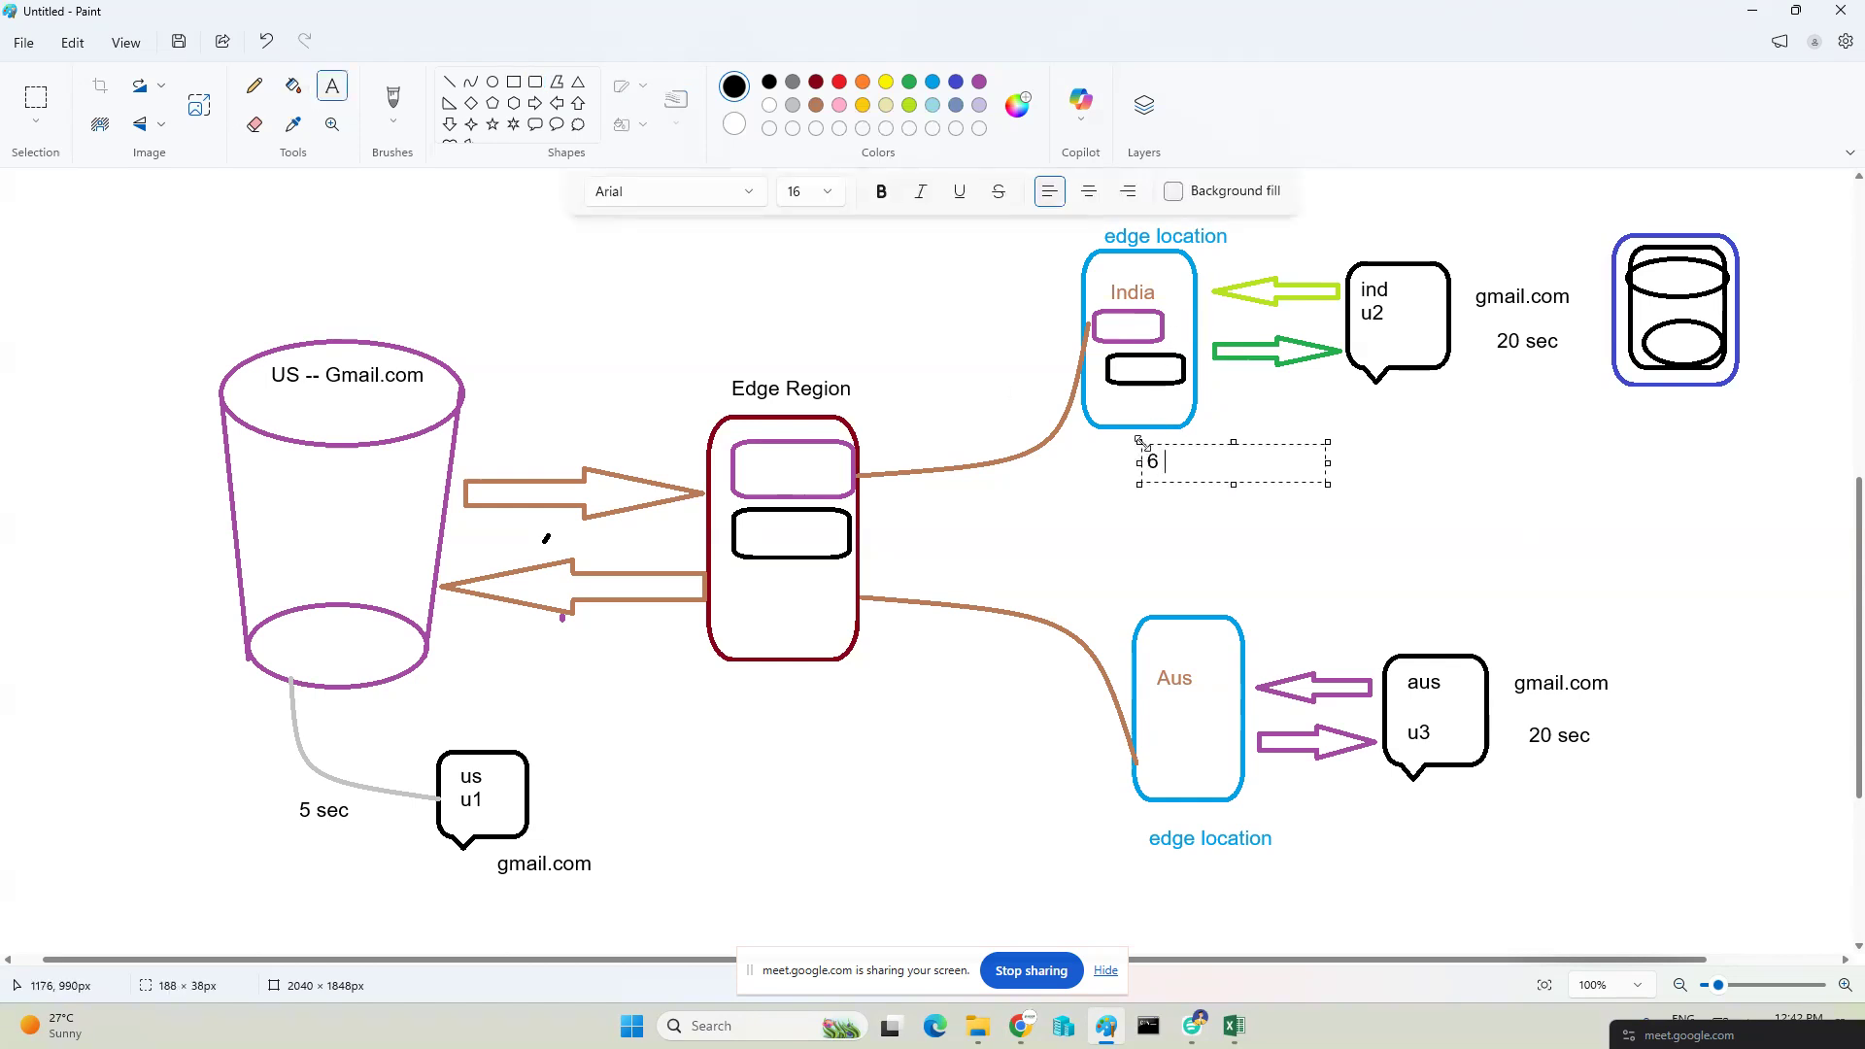
click(744, 674)
click(743, 677)
text(1)
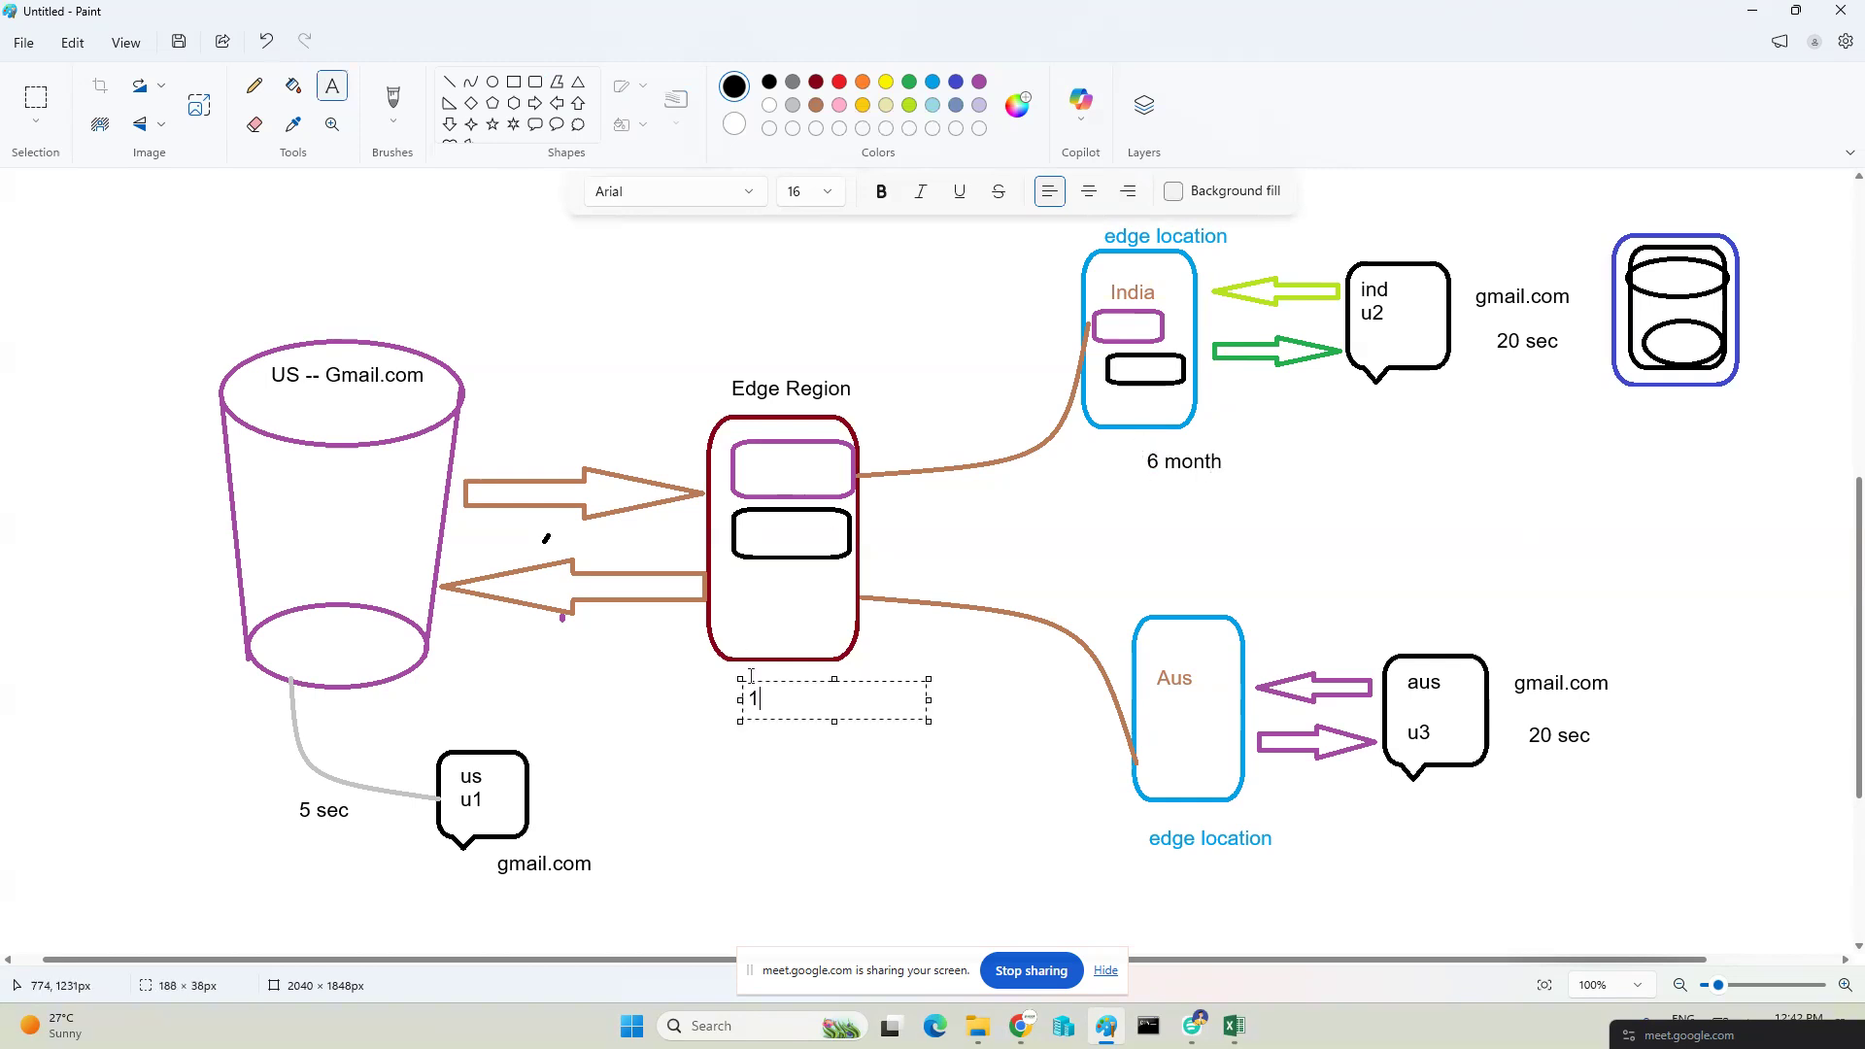
text(2 m)
click(1261, 612)
Select an area of about 103 × 91 px around the two small rectangles in the India edge location and delete it.
click(535, 94)
click(505, 84)
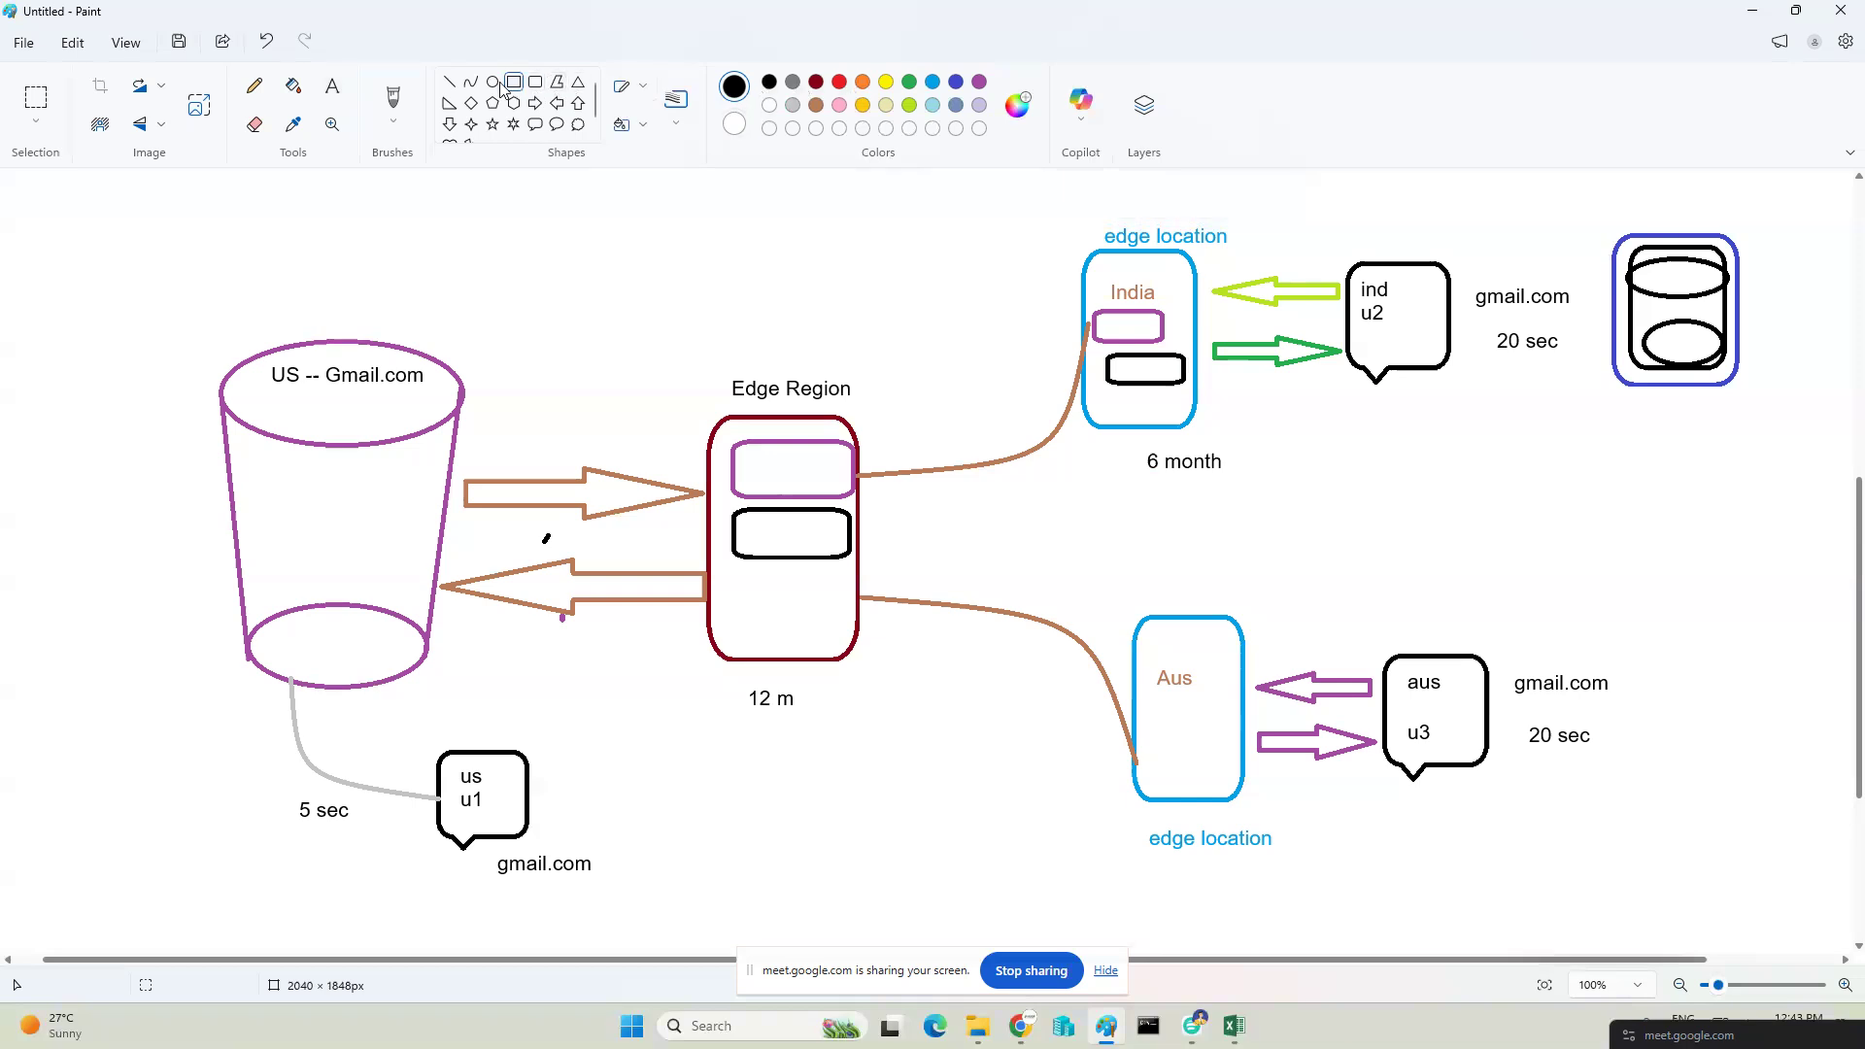
click(35, 101)
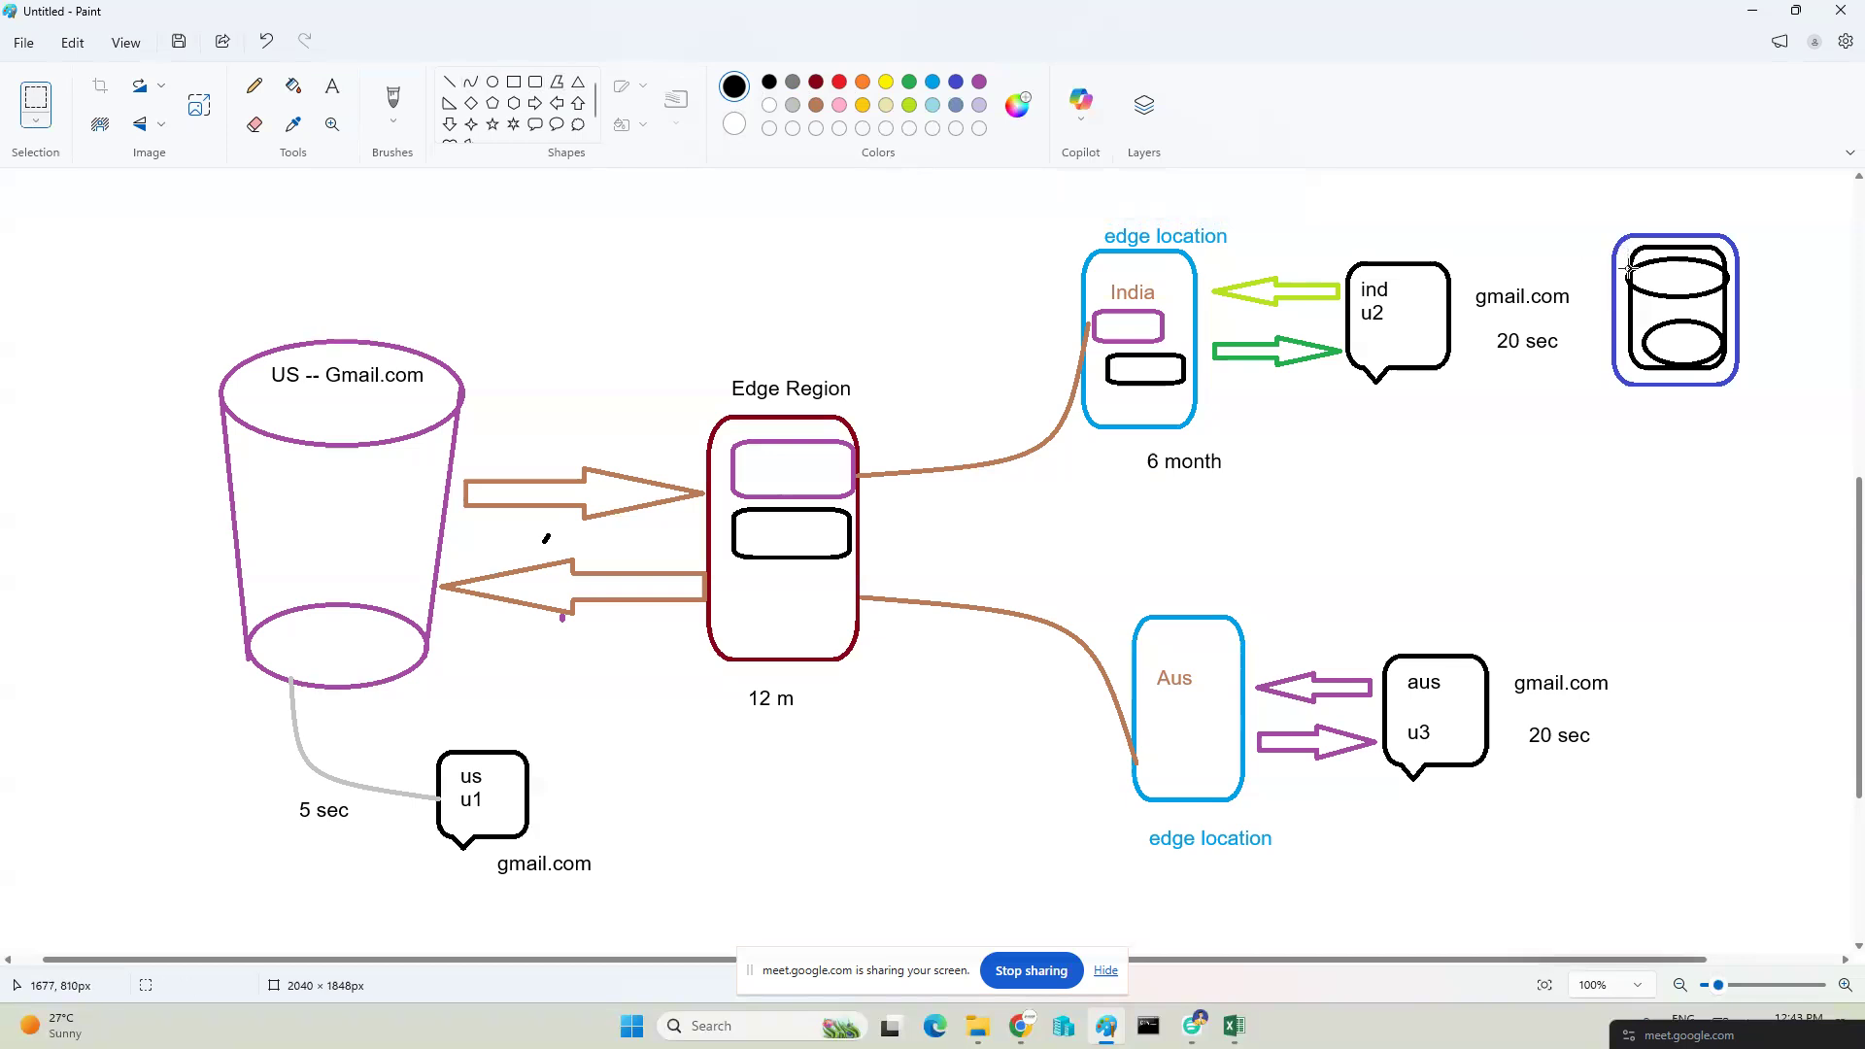
drag(1087, 297, 1190, 385)
key(Delete)
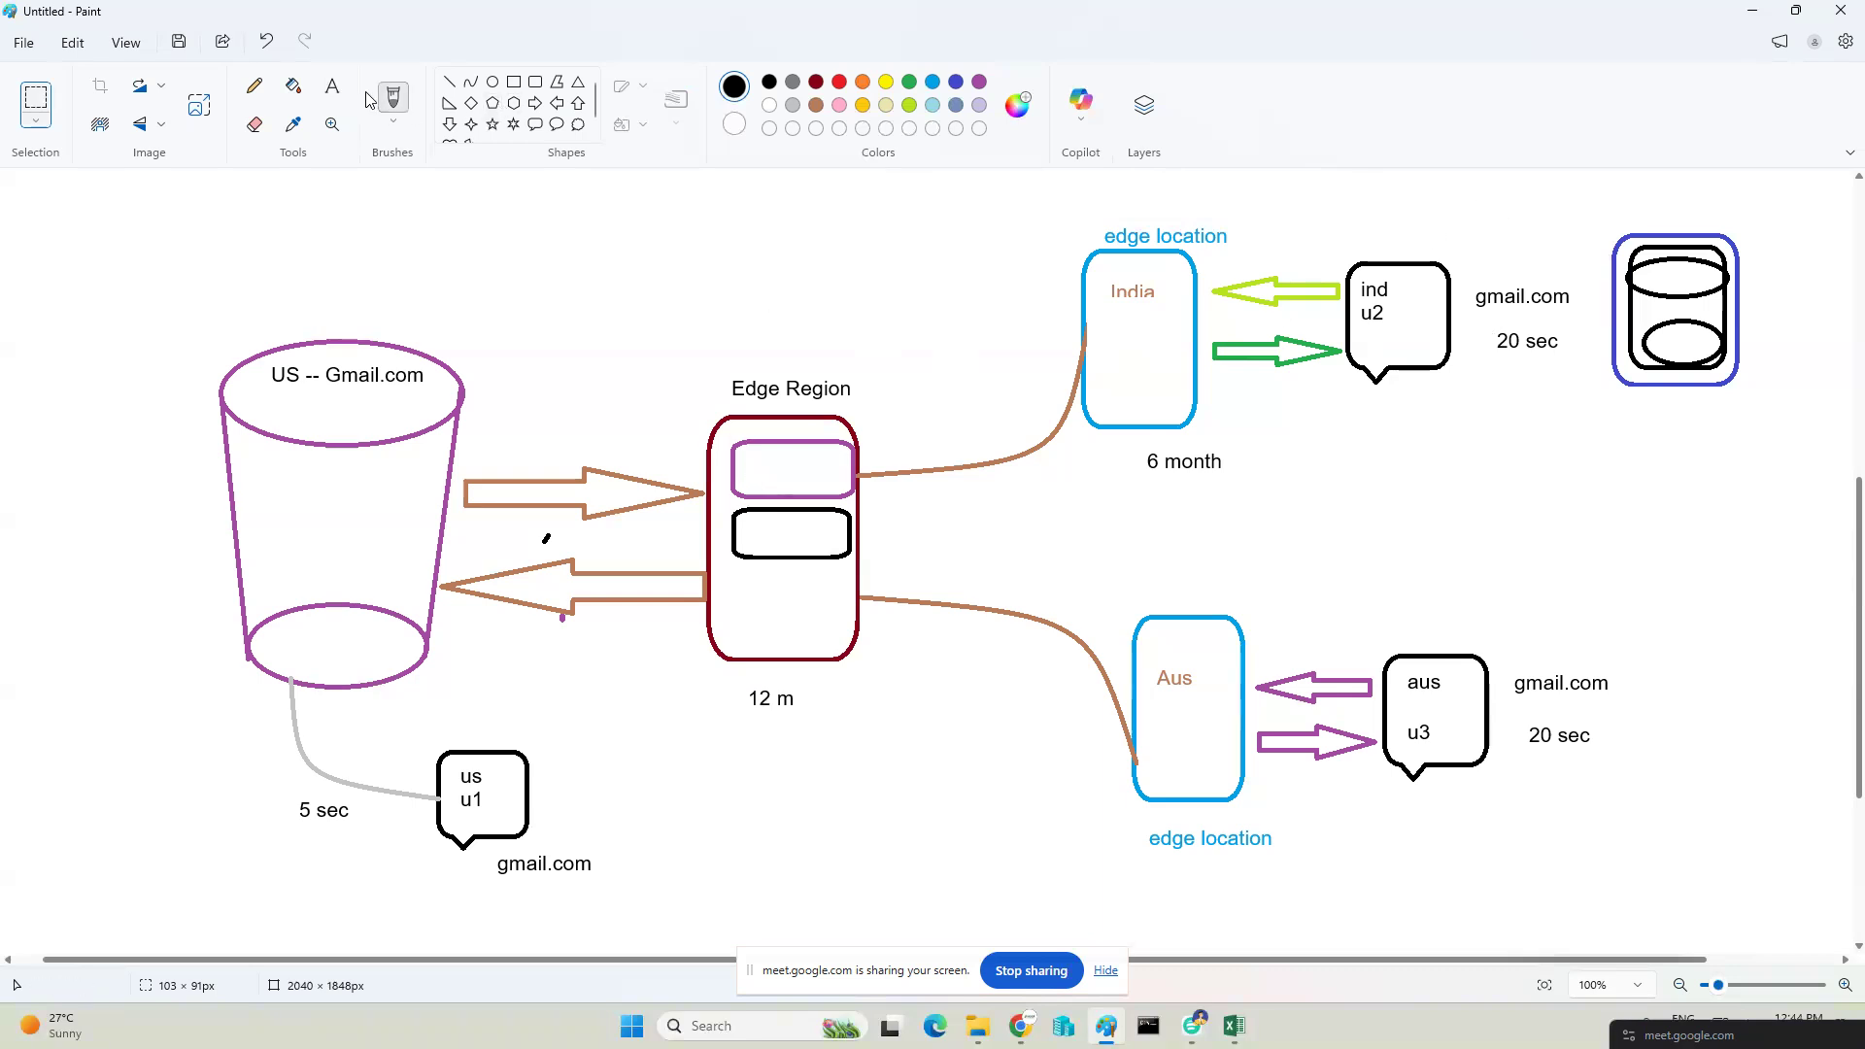
Clear the small rectangles inside the Edge Region box by selecting an area of about 131 × 205 px and deleting it.
click(514, 84)
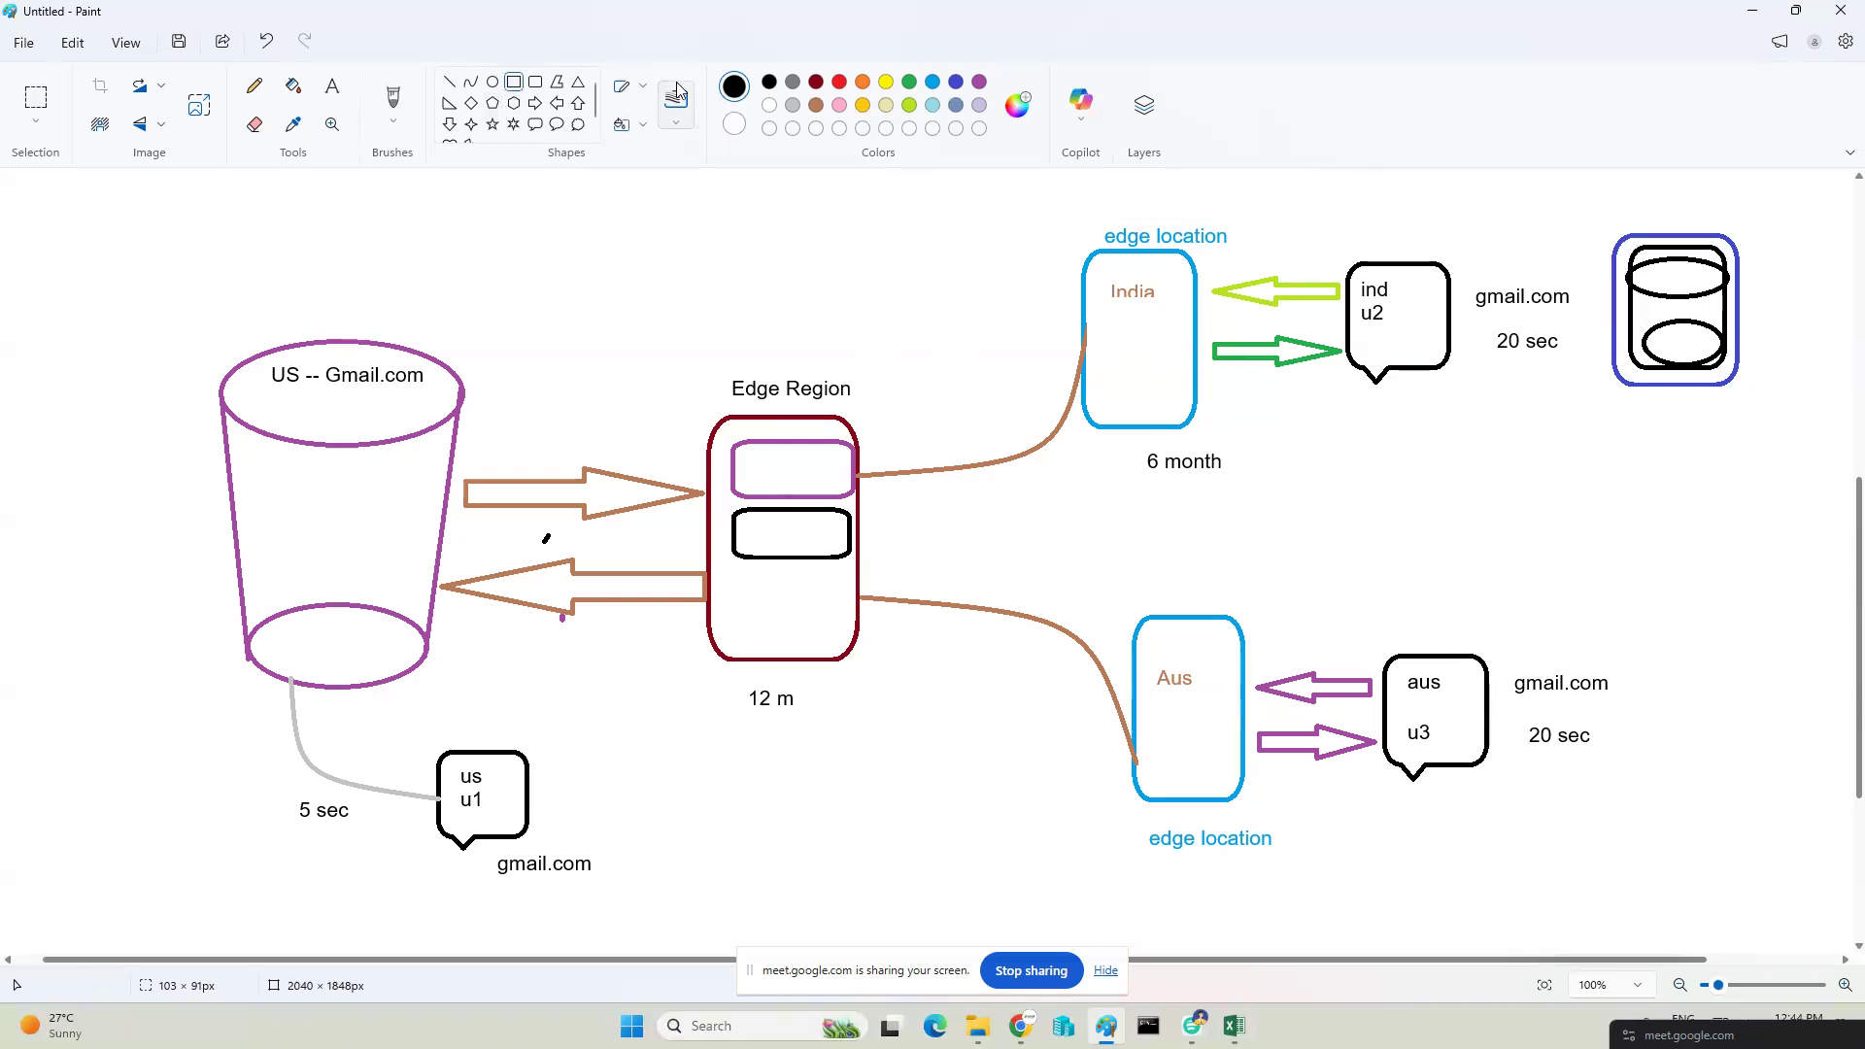
drag(724, 423, 848, 612)
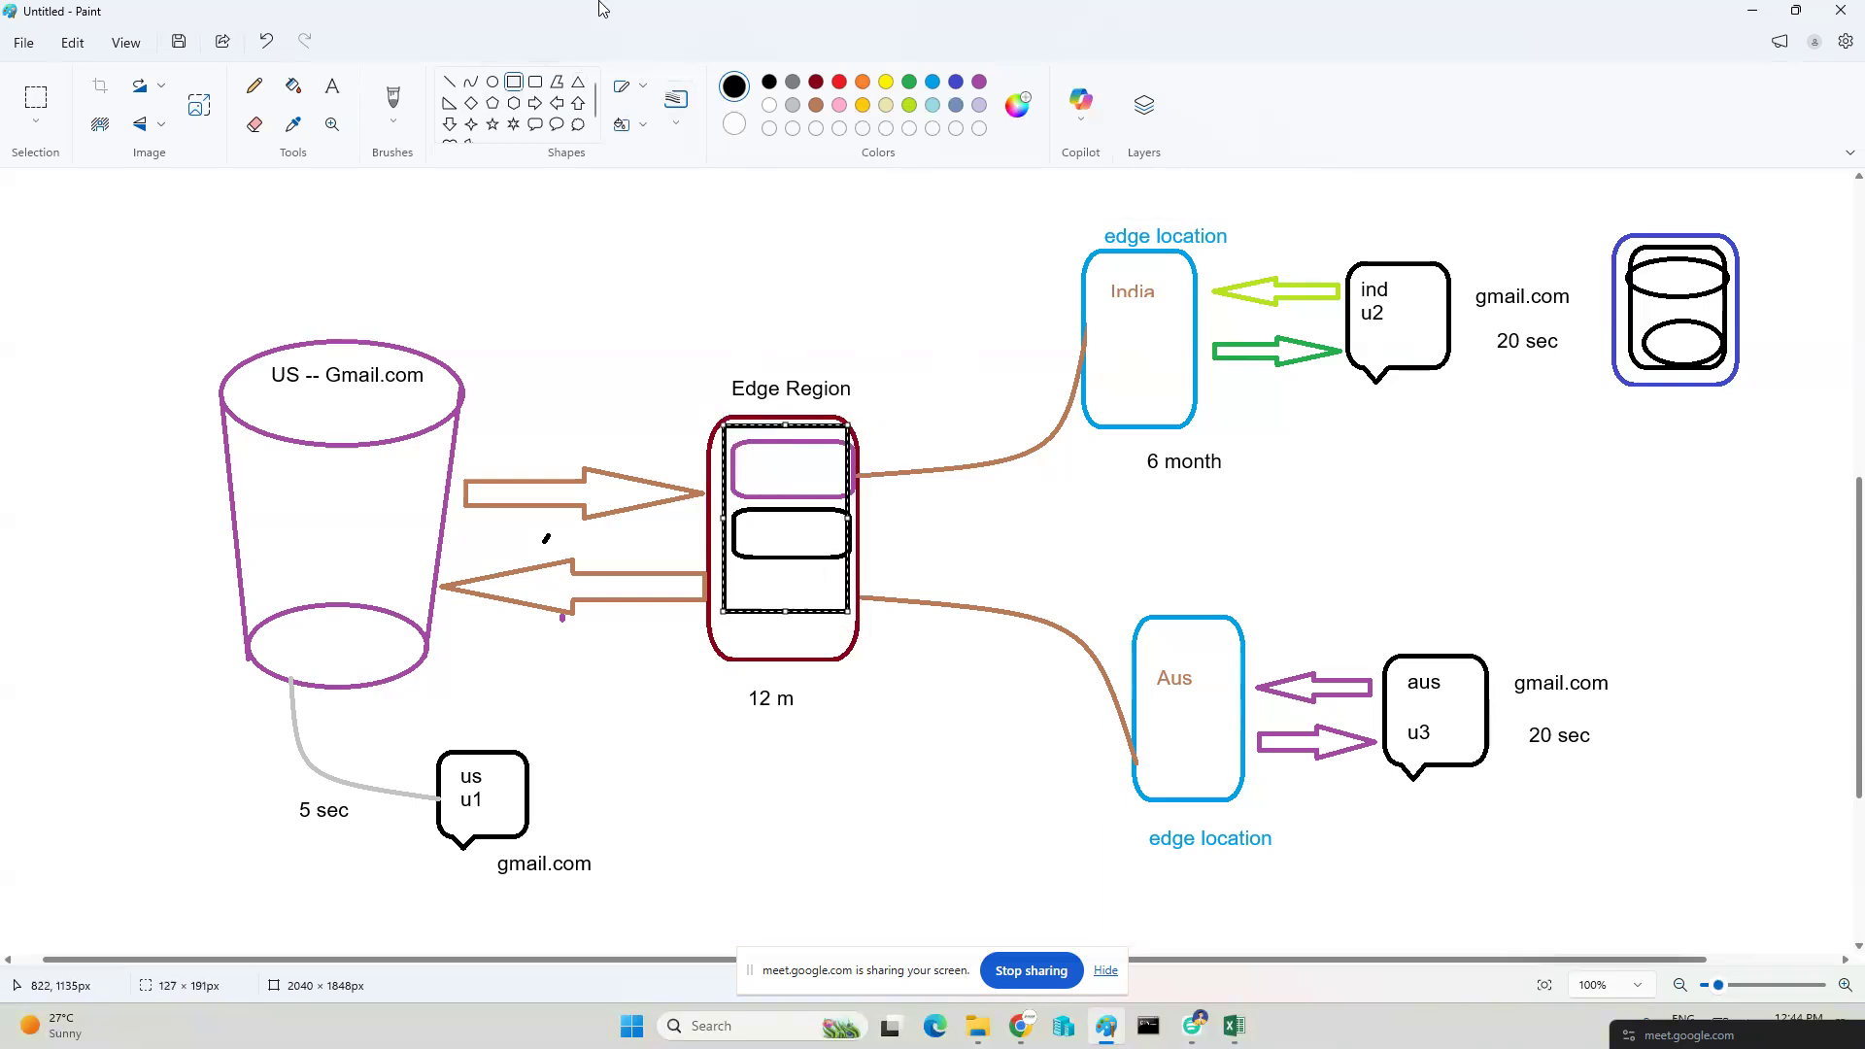
click(36, 97)
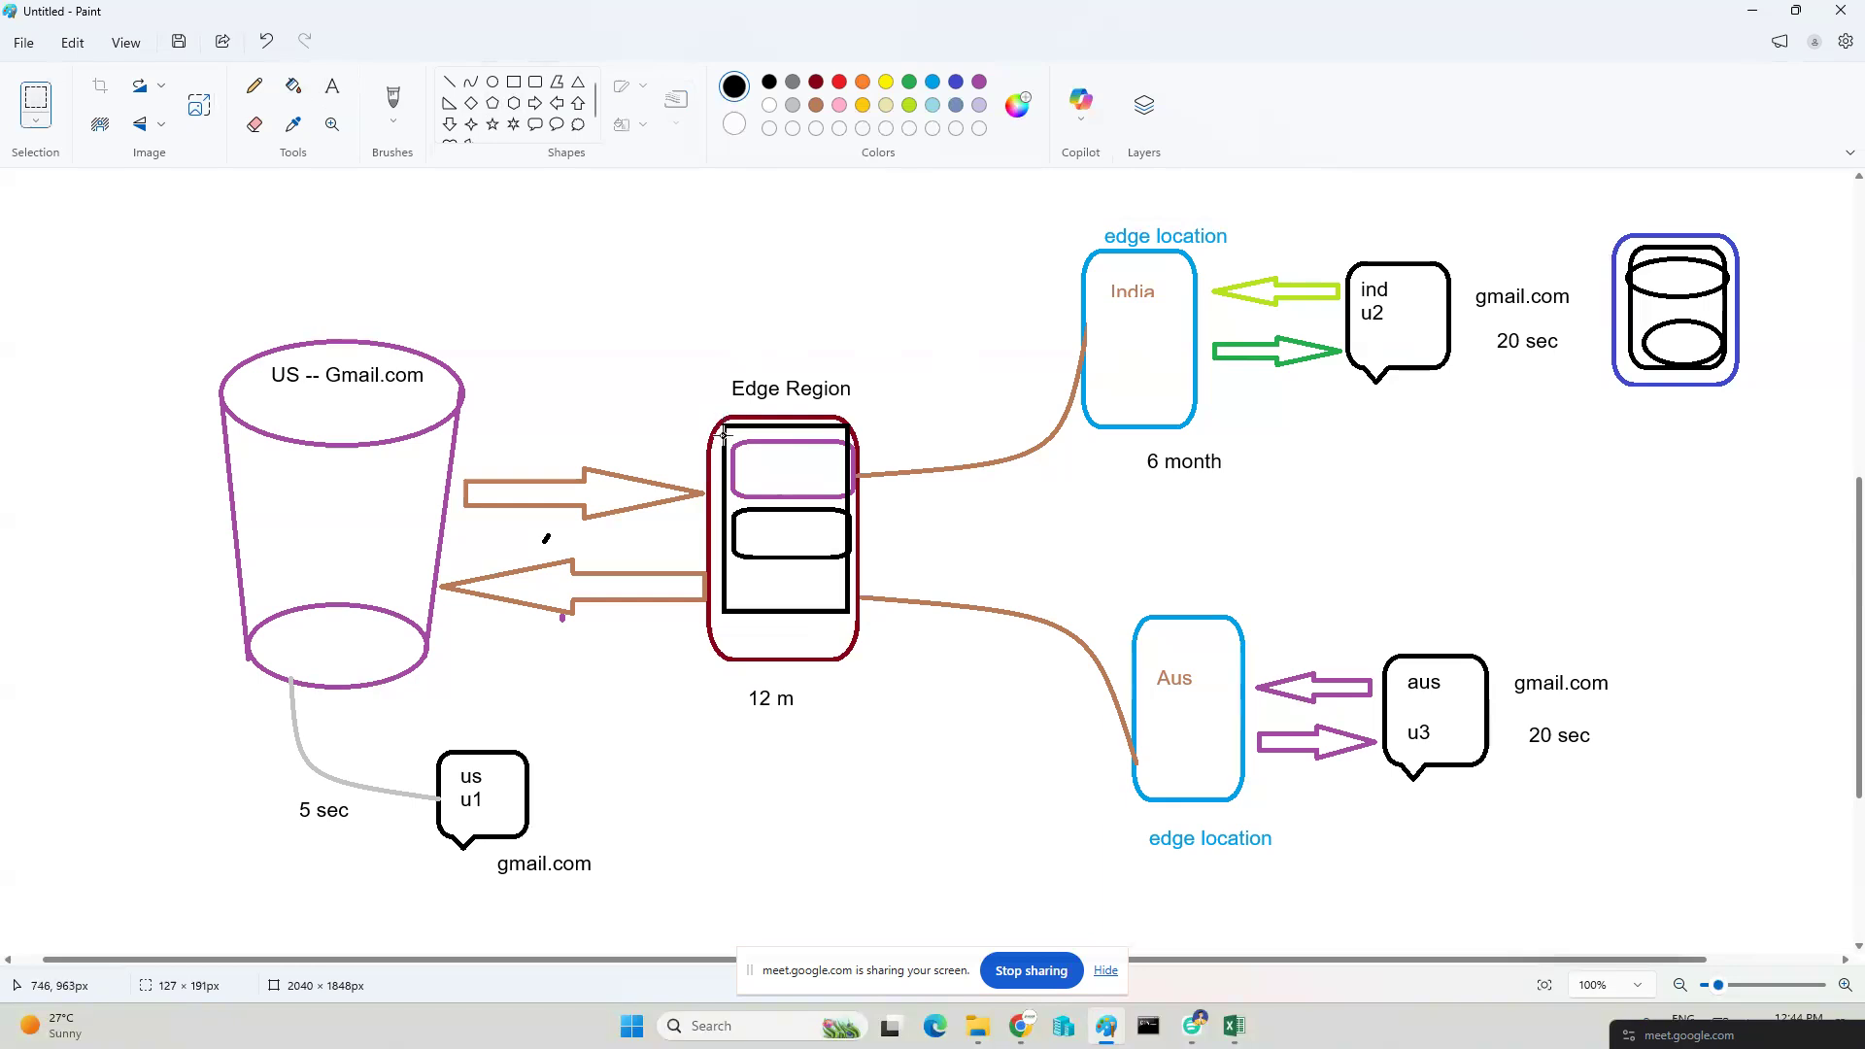
mouse_move(724, 424)
mouse_down()
mouse_move(833, 631)
mouse_move(851, 624)
mouse_up()
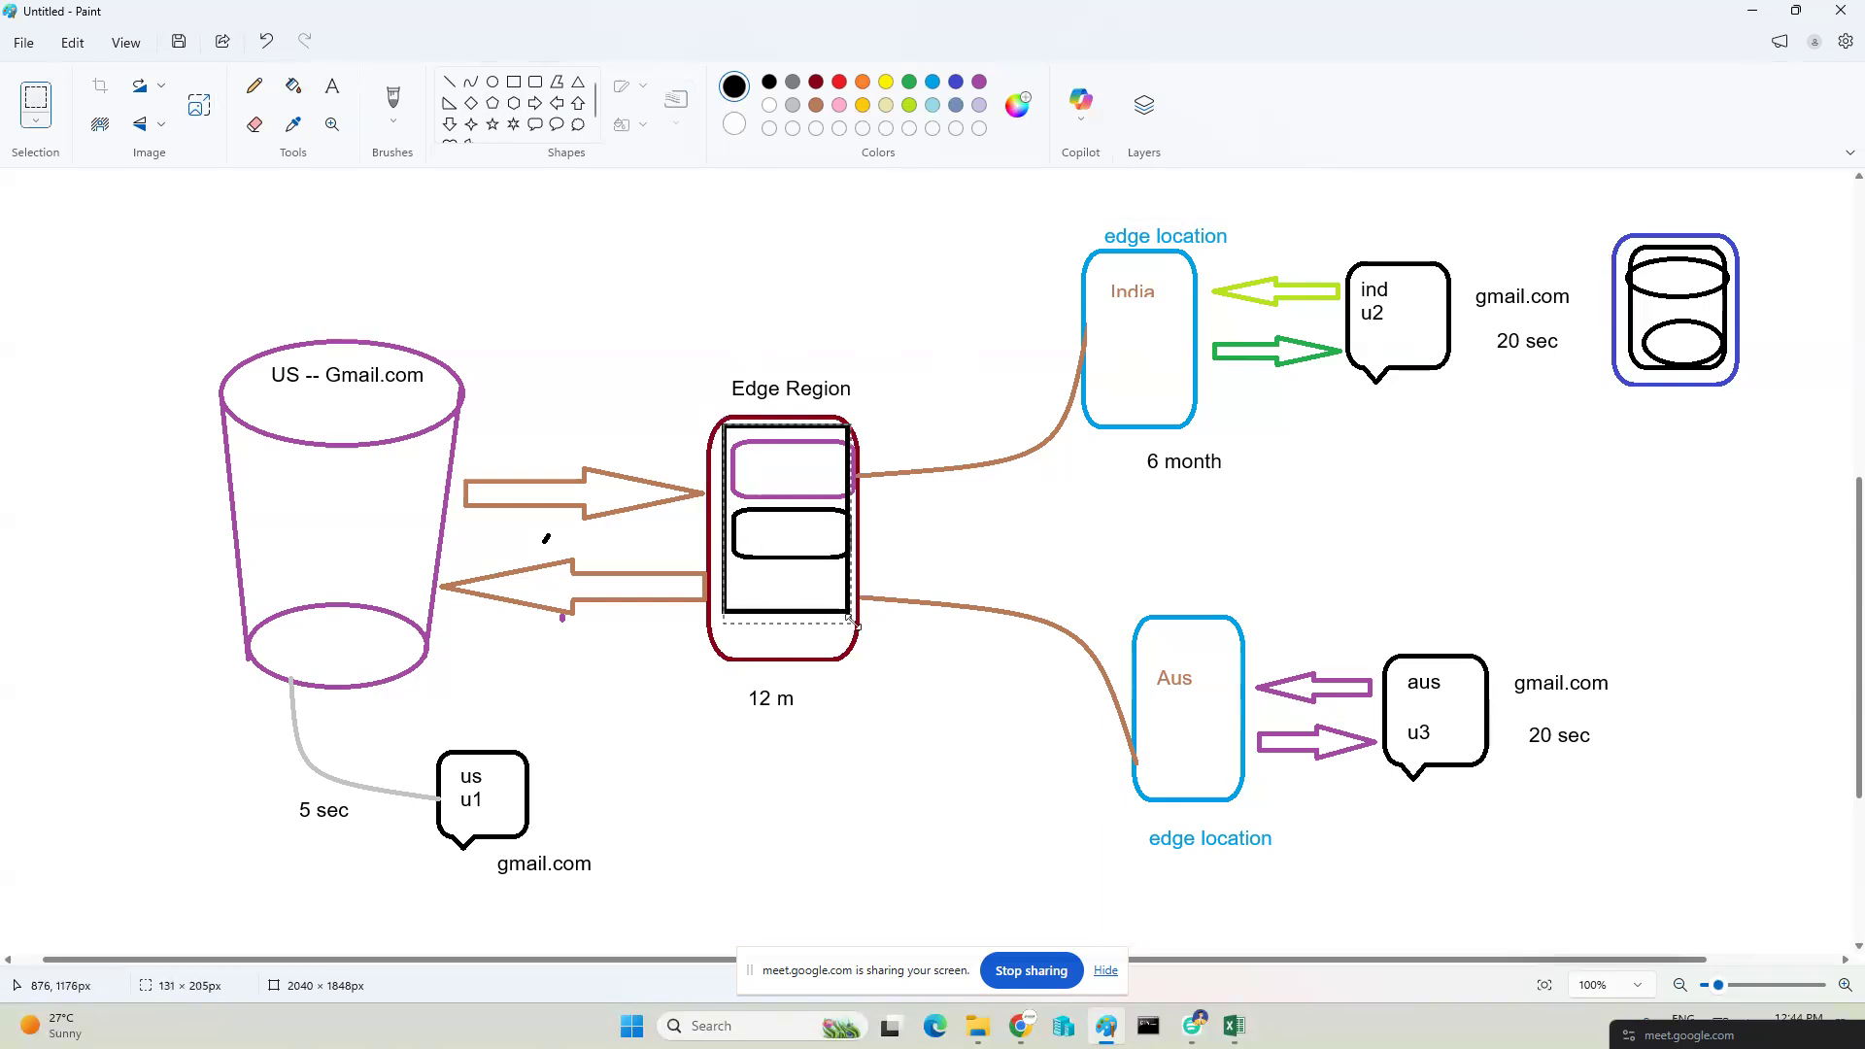
key(Delete)
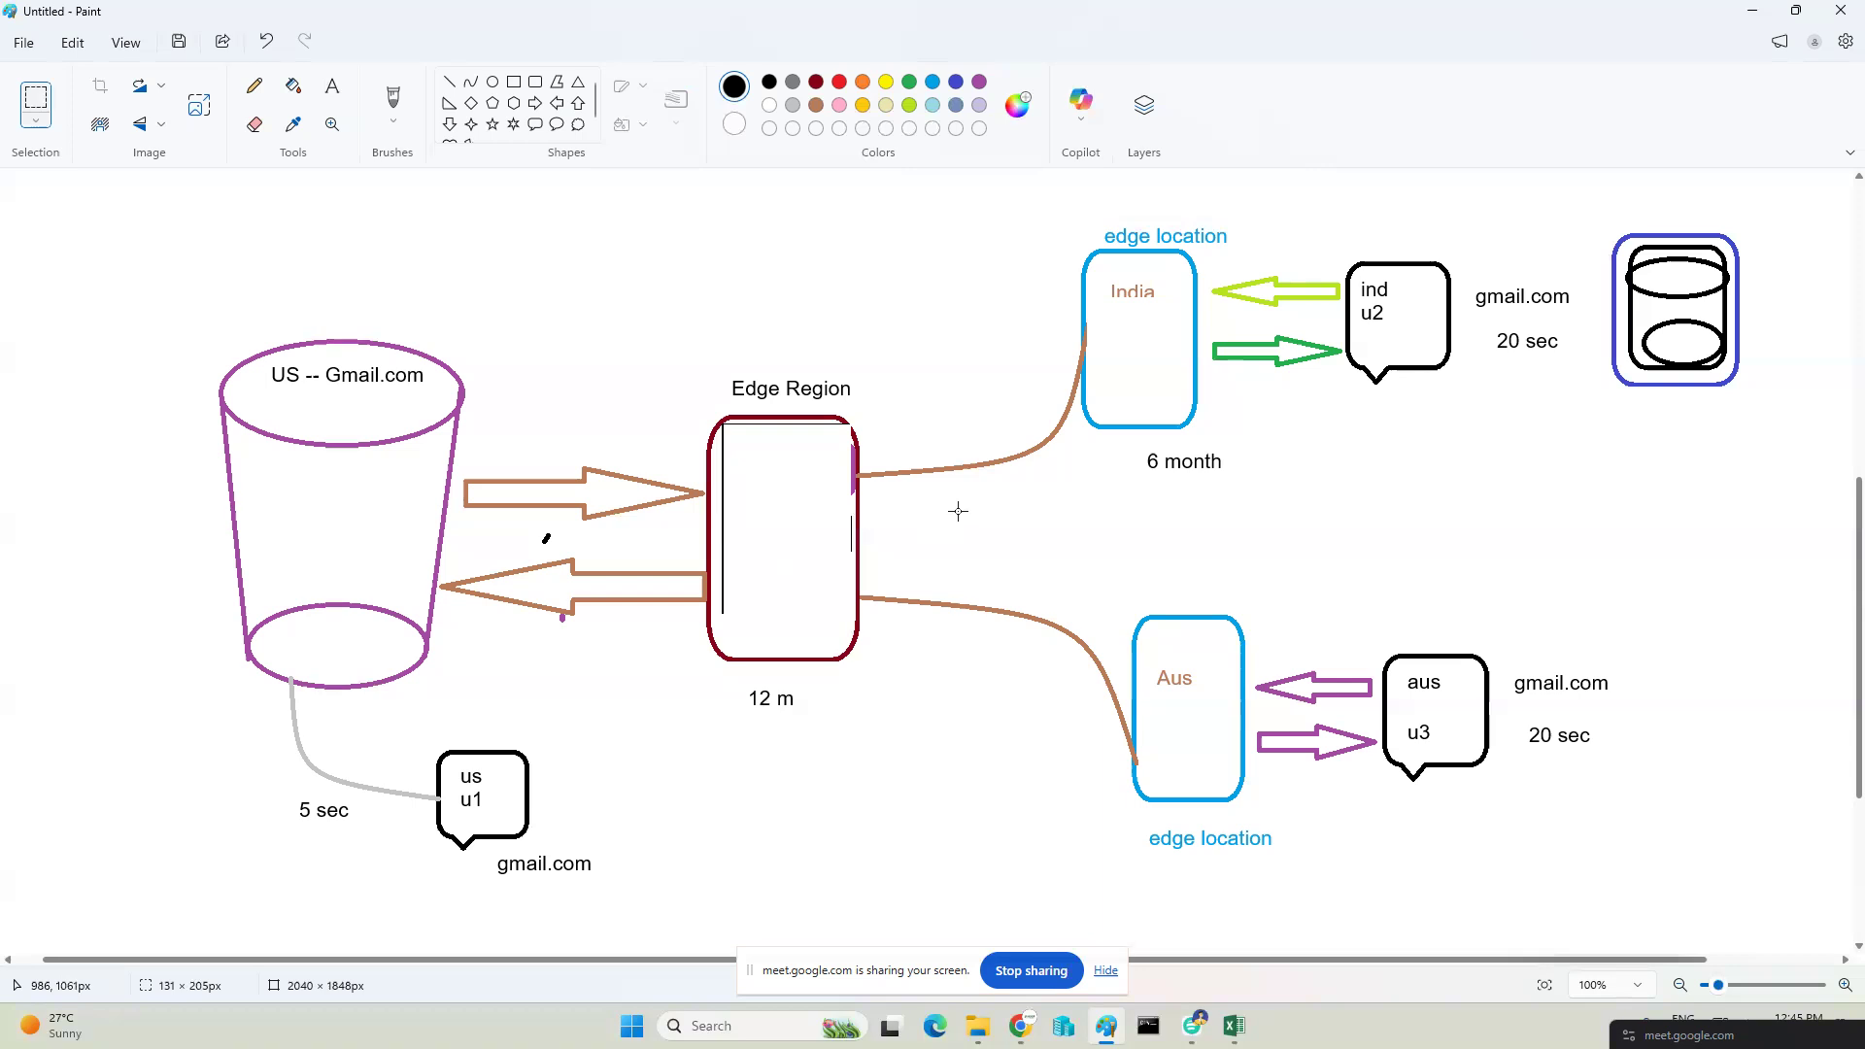
Draw a long black arrow rightward from the Edge Region between the India and Aus locations, with a black rounded rectangle at its tip.
click(536, 103)
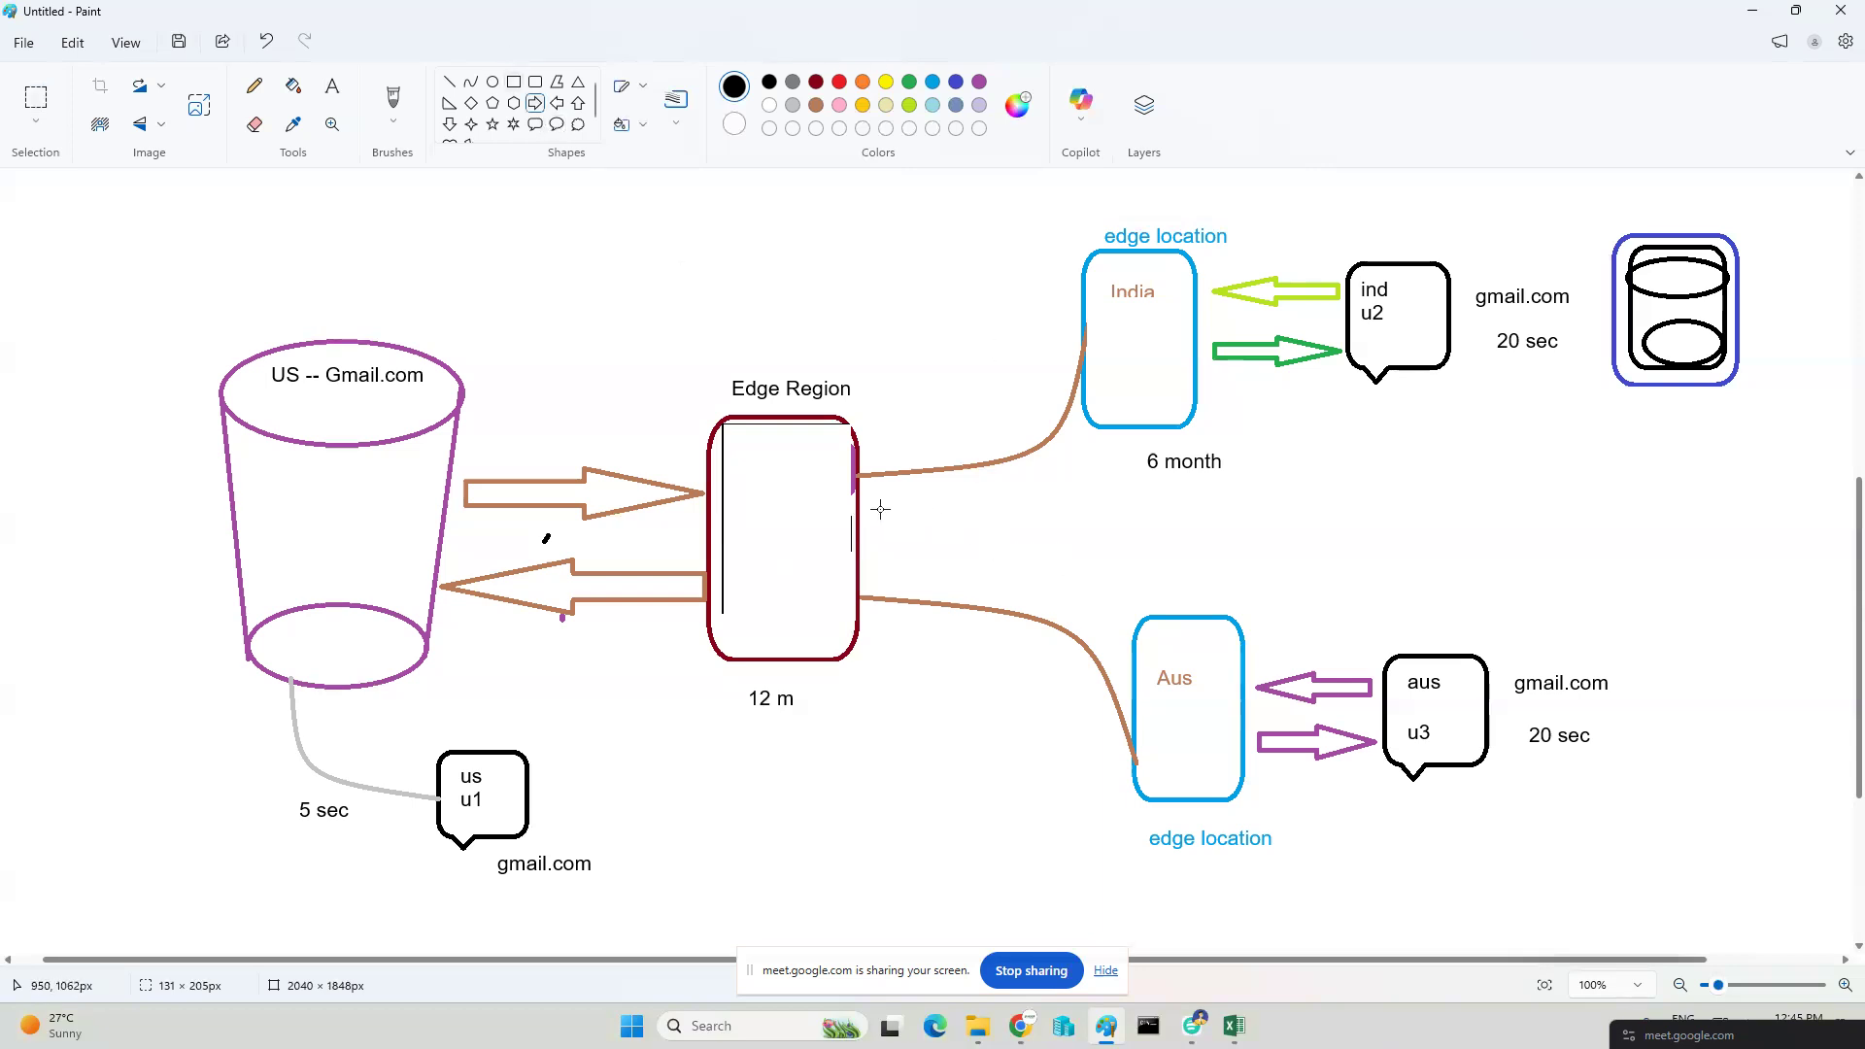
mouse_move(859, 508)
mouse_down()
mouse_move(1379, 581)
mouse_move(1436, 544)
mouse_up()
click(1539, 478)
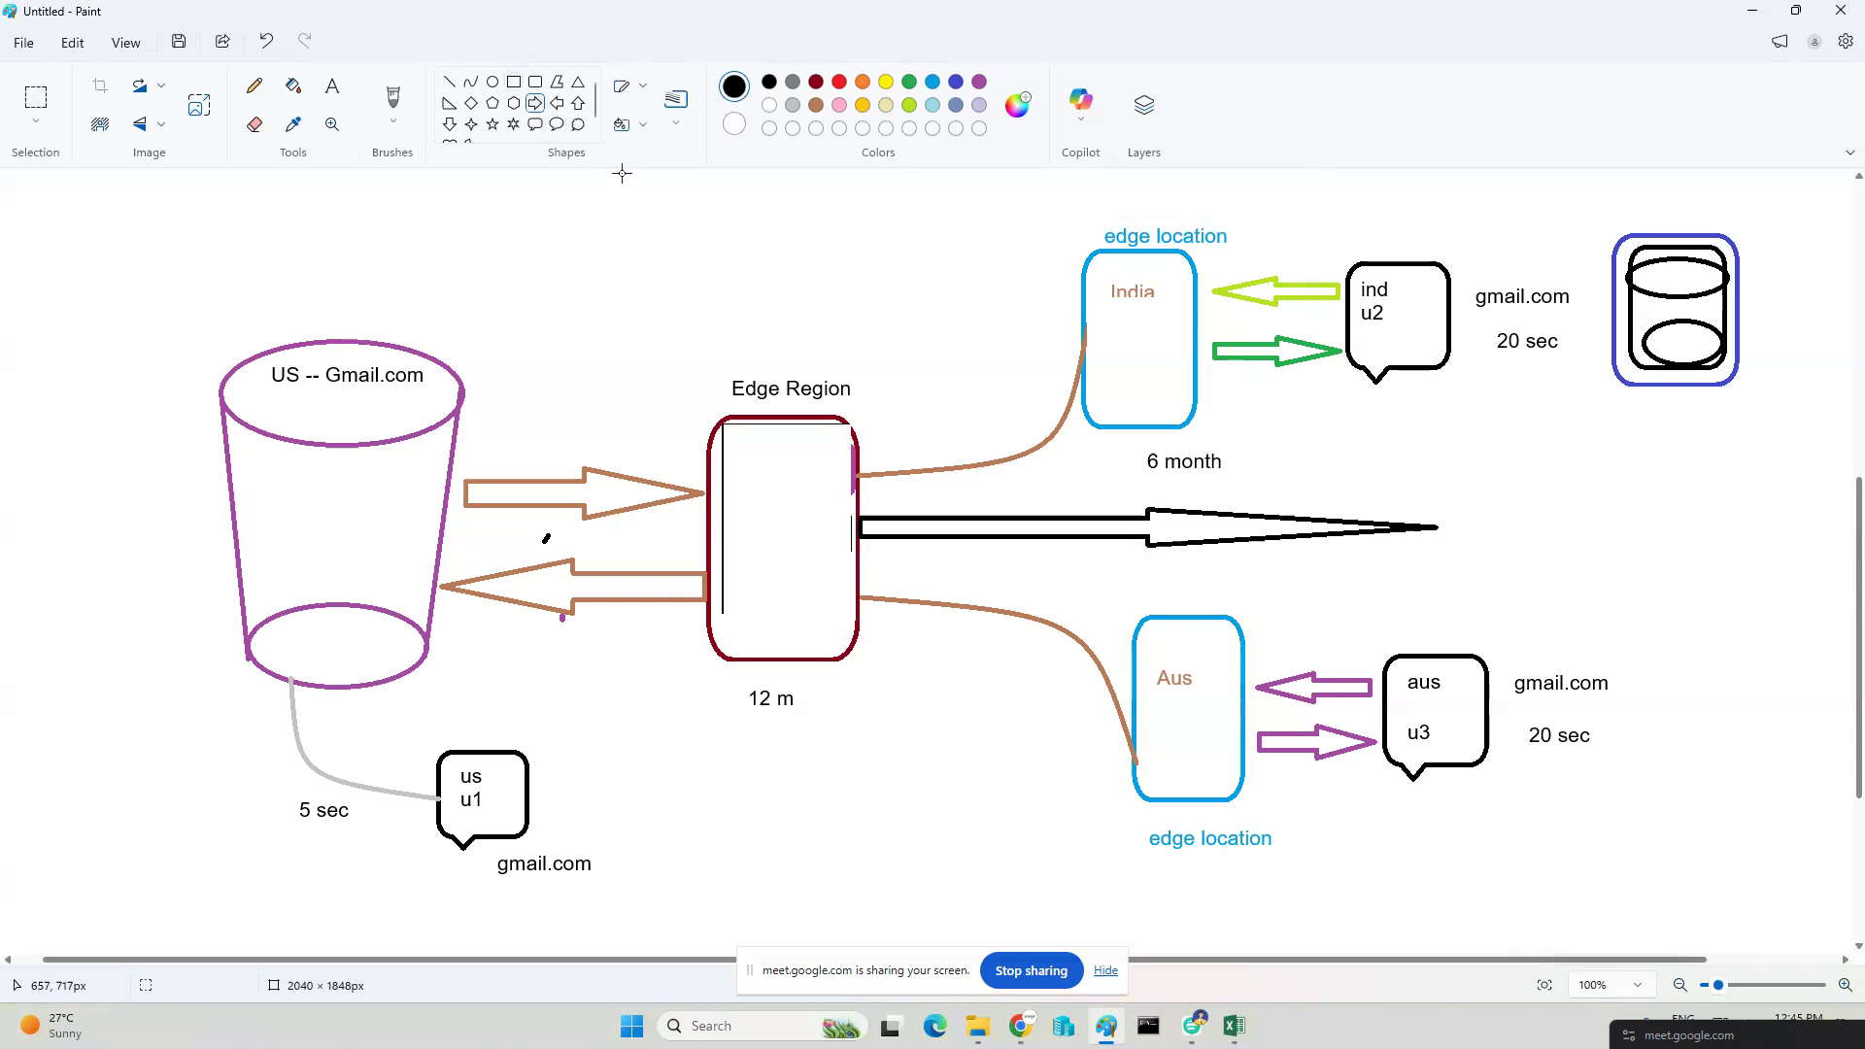
click(535, 83)
drag(1435, 451, 1590, 605)
click(1666, 582)
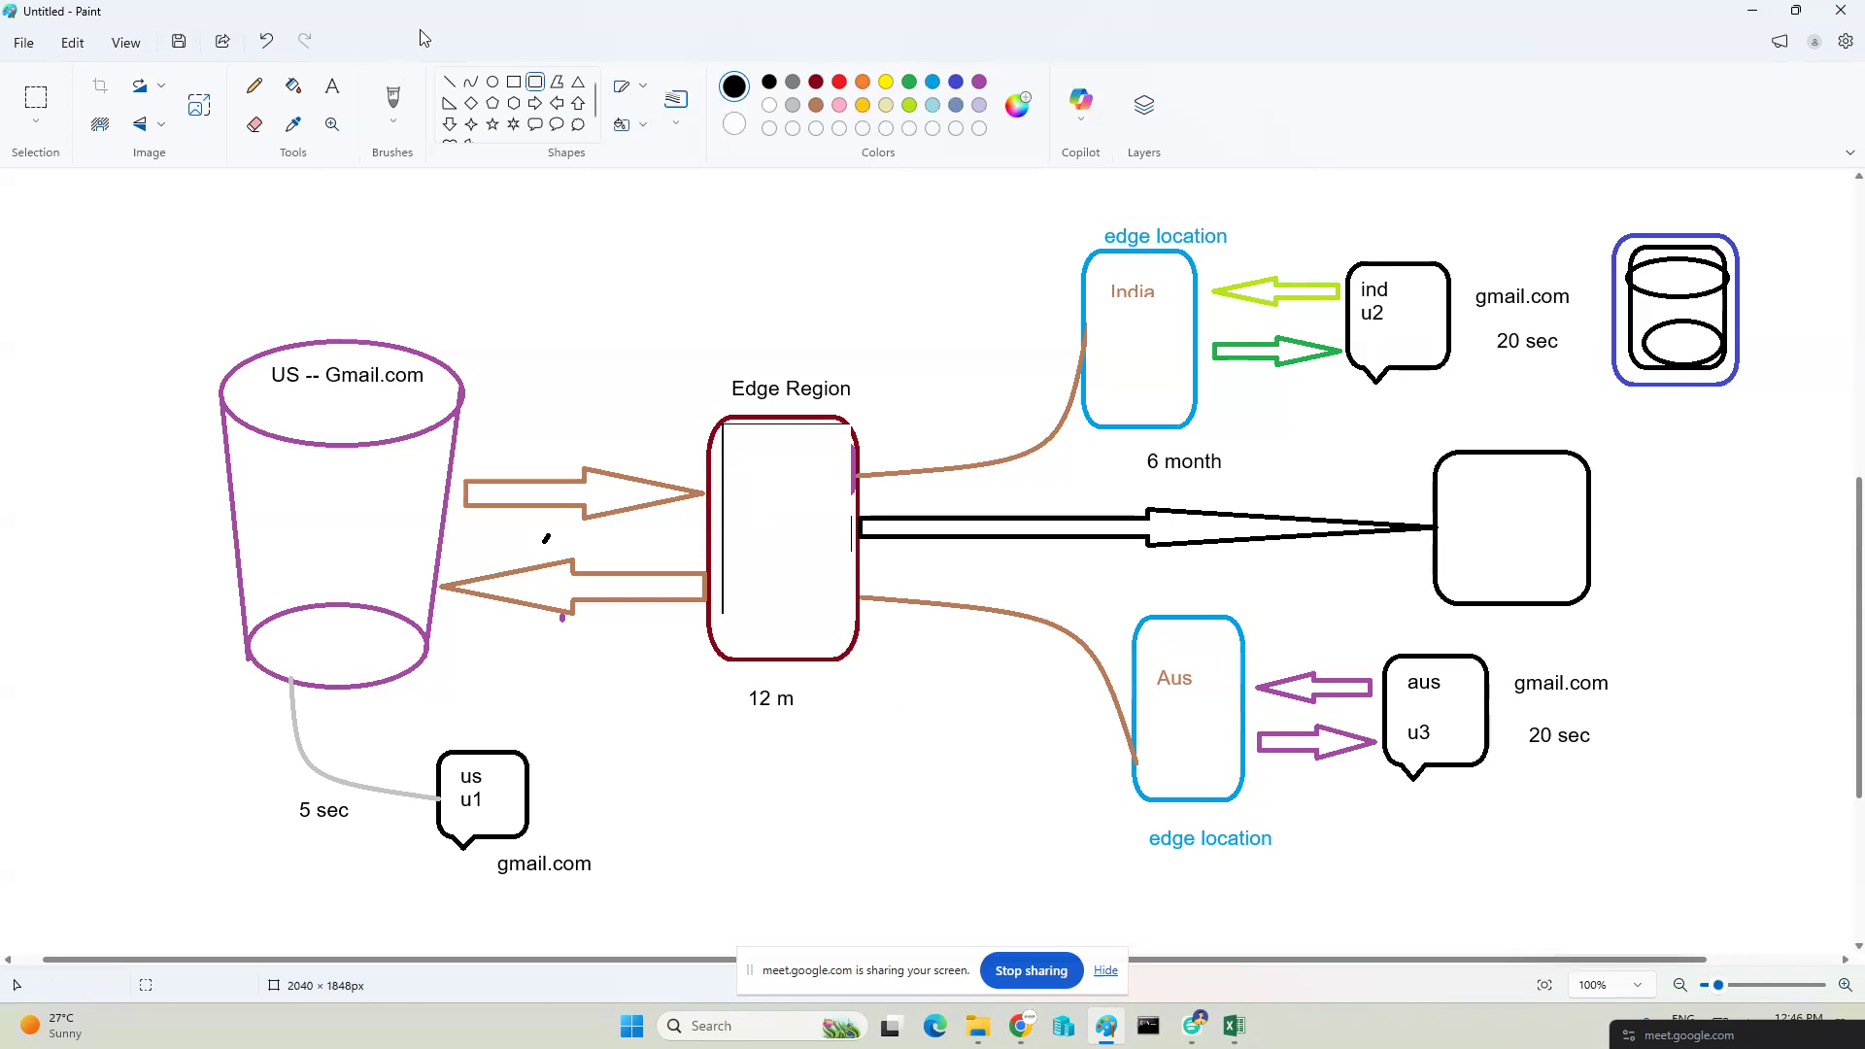
Add the black text label "Primary" inside the US -- Gmail.com cylinder.
click(331, 87)
click(264, 472)
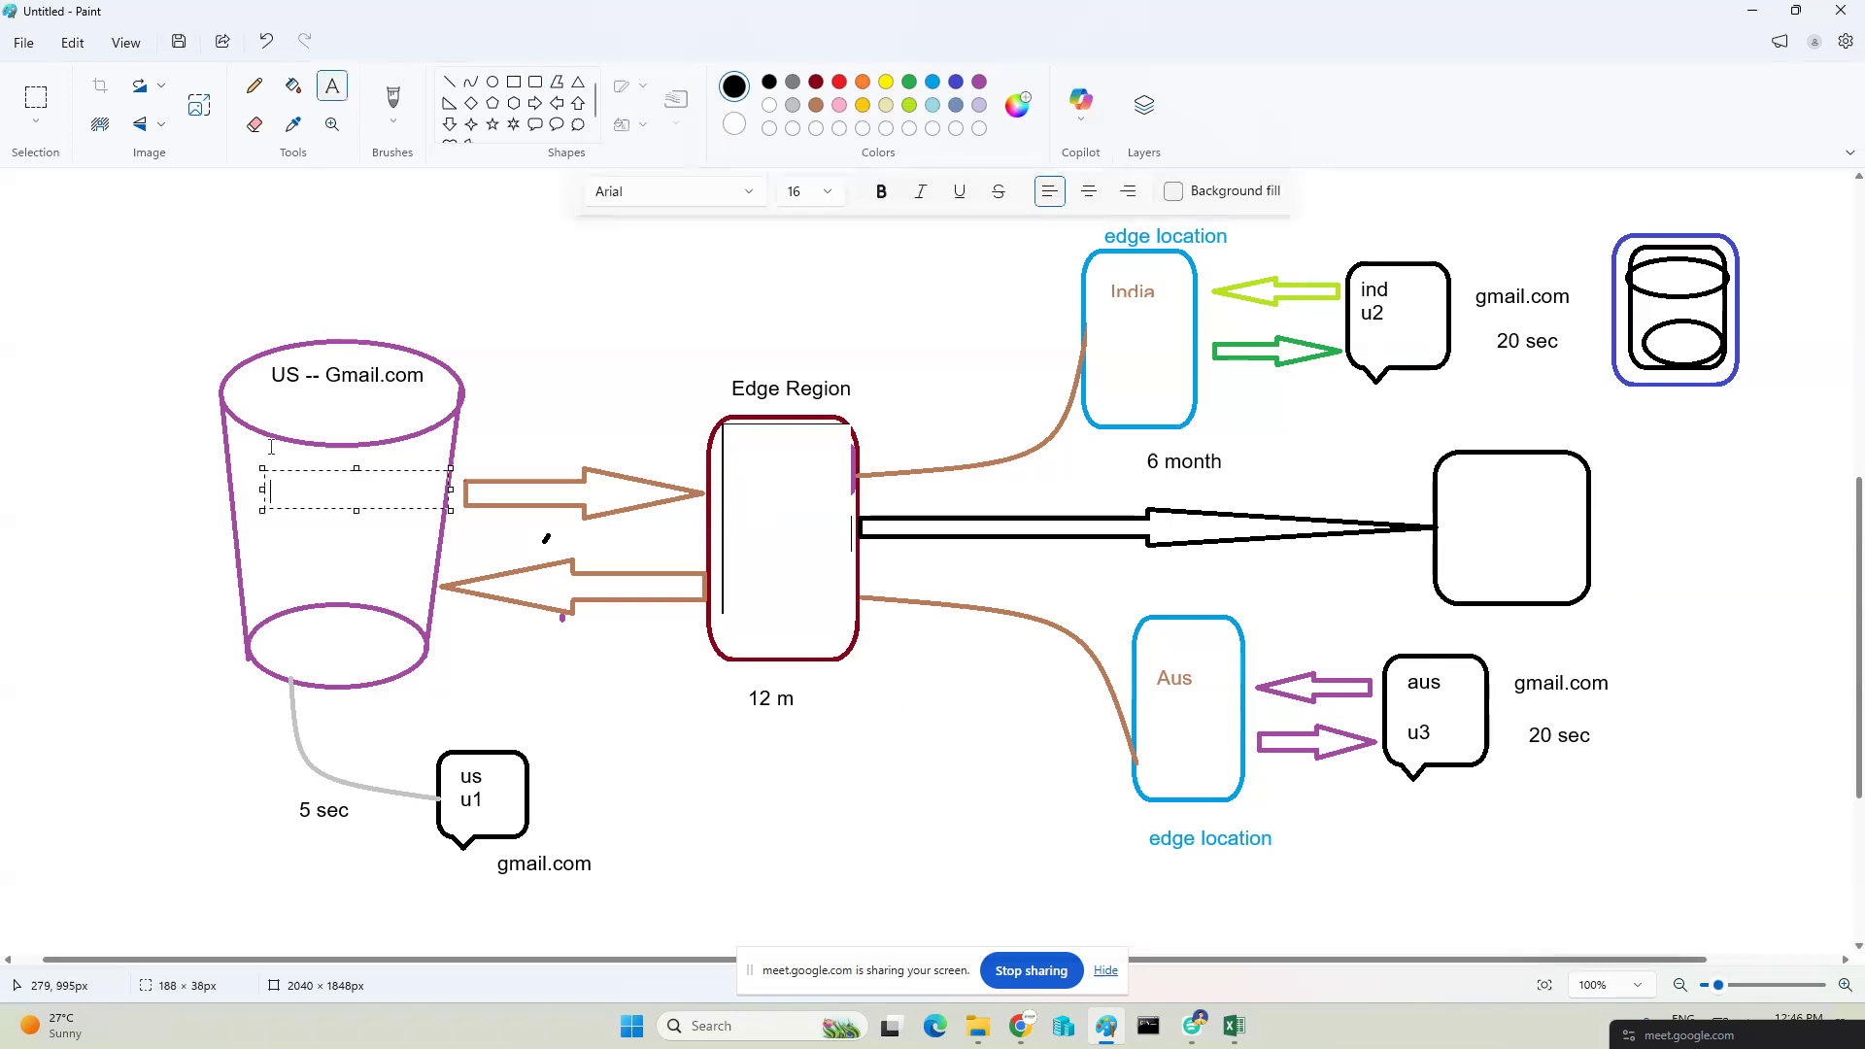
text(Primary)
scroll(271, 445, up, 1)
click(493, 358)
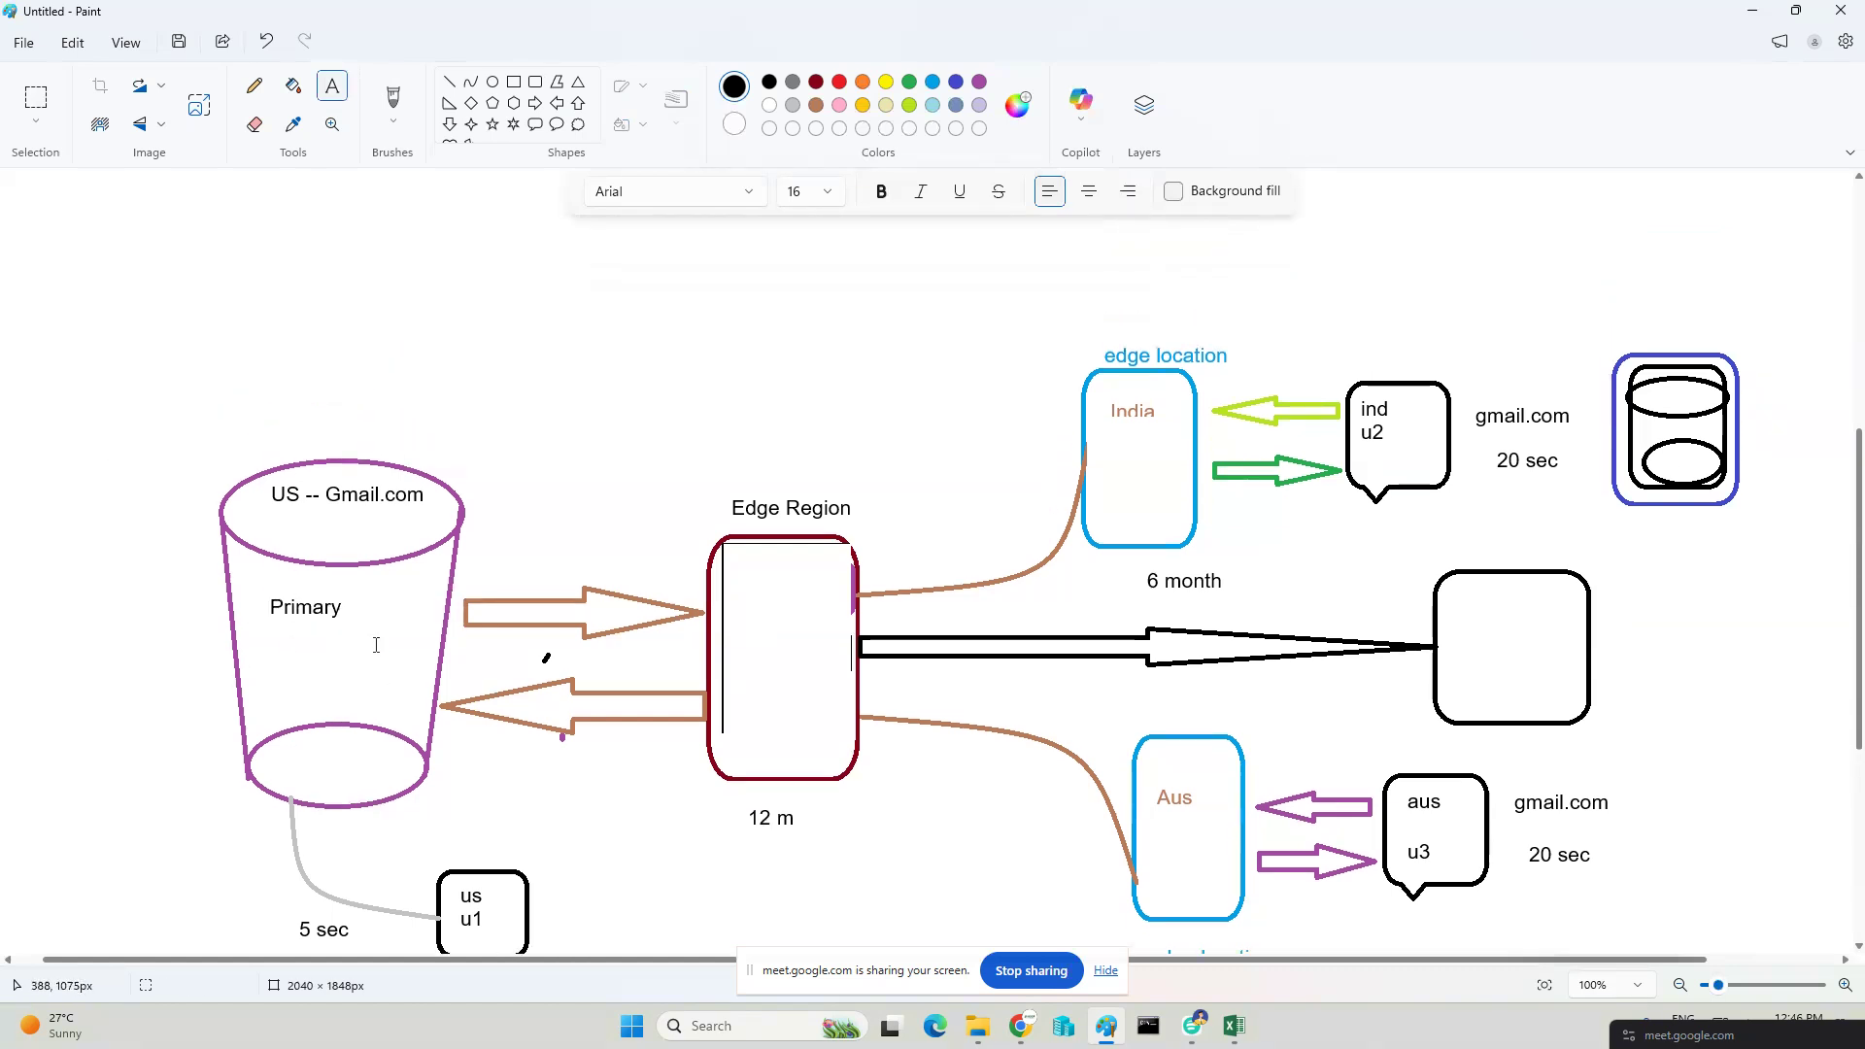
Draw a black rounded rectangle above the US cylinder and label it "Sing" inside.
click(535, 82)
drag(220, 198, 452, 398)
click(332, 86)
drag(246, 232, 436, 273)
text(Sing)
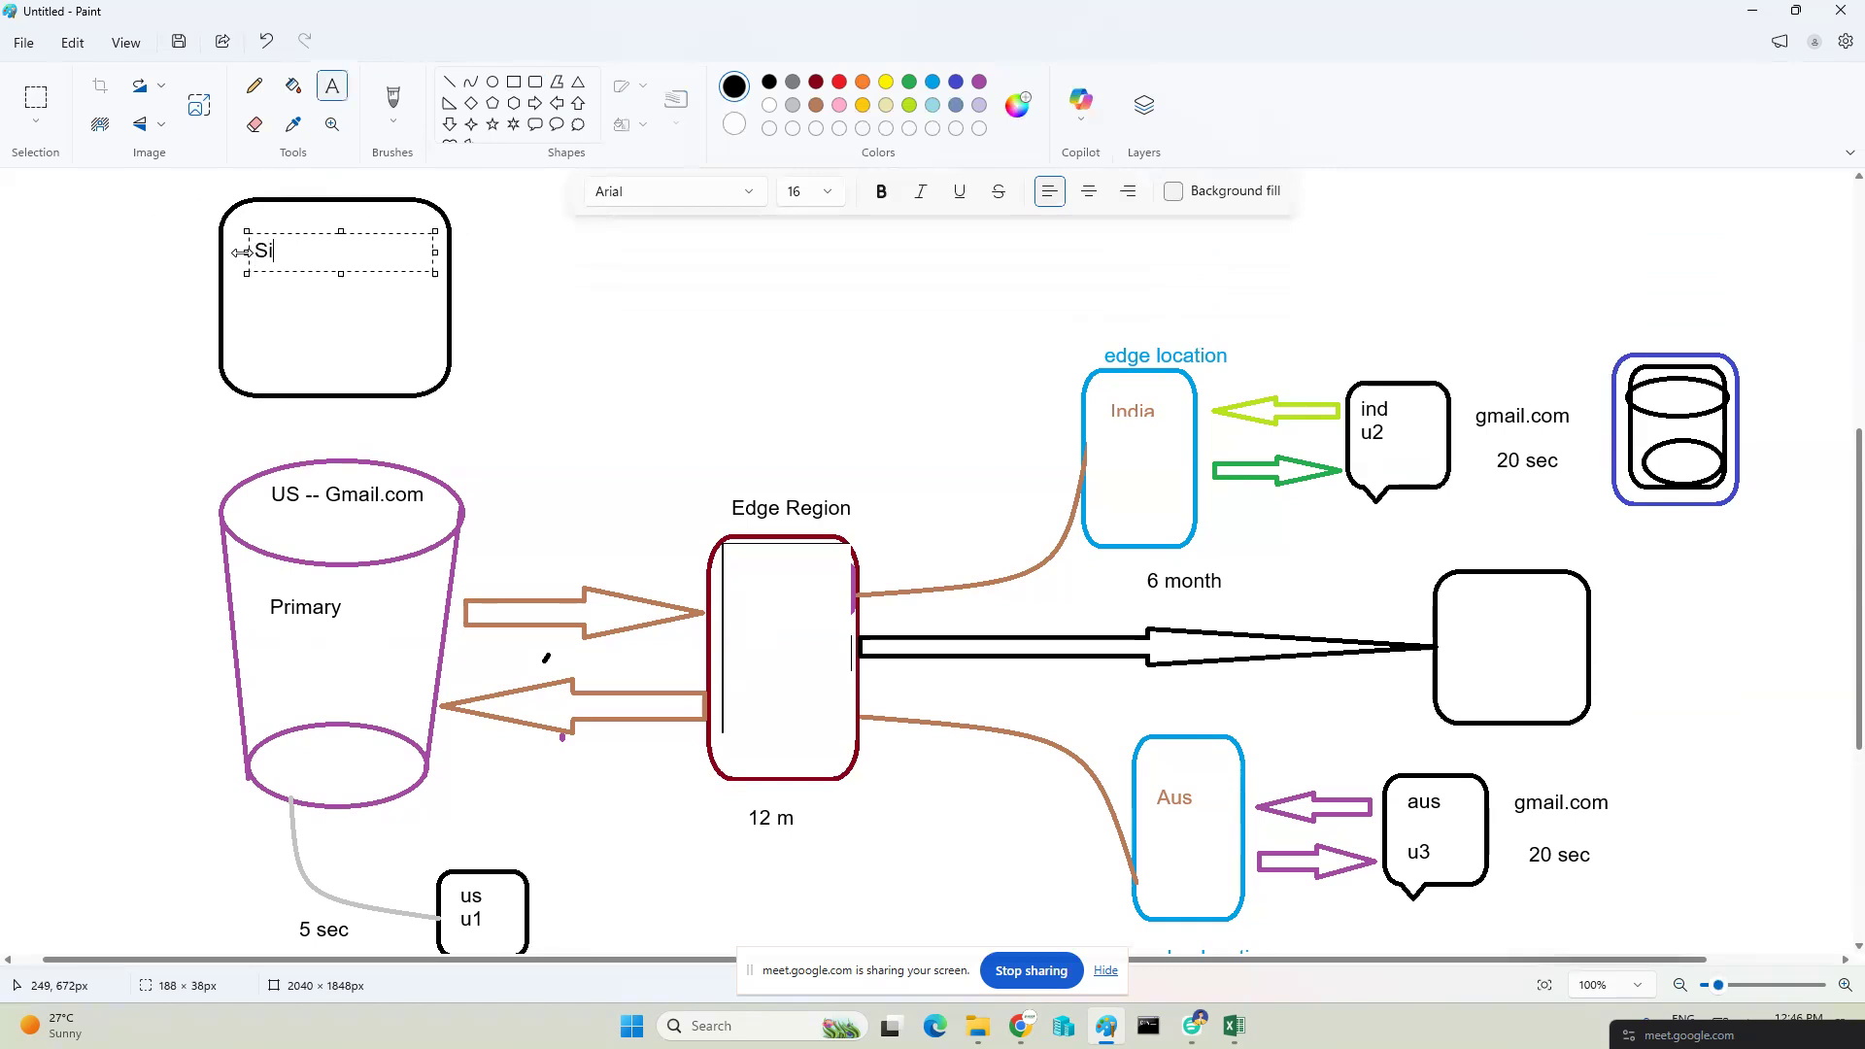
click(370, 645)
Connect the top of the US cylinder to the "Sing" box with a black straight line spanning about 11 × 124 px.
click(448, 80)
drag(324, 483, 329, 465)
drag(330, 369, 334, 364)
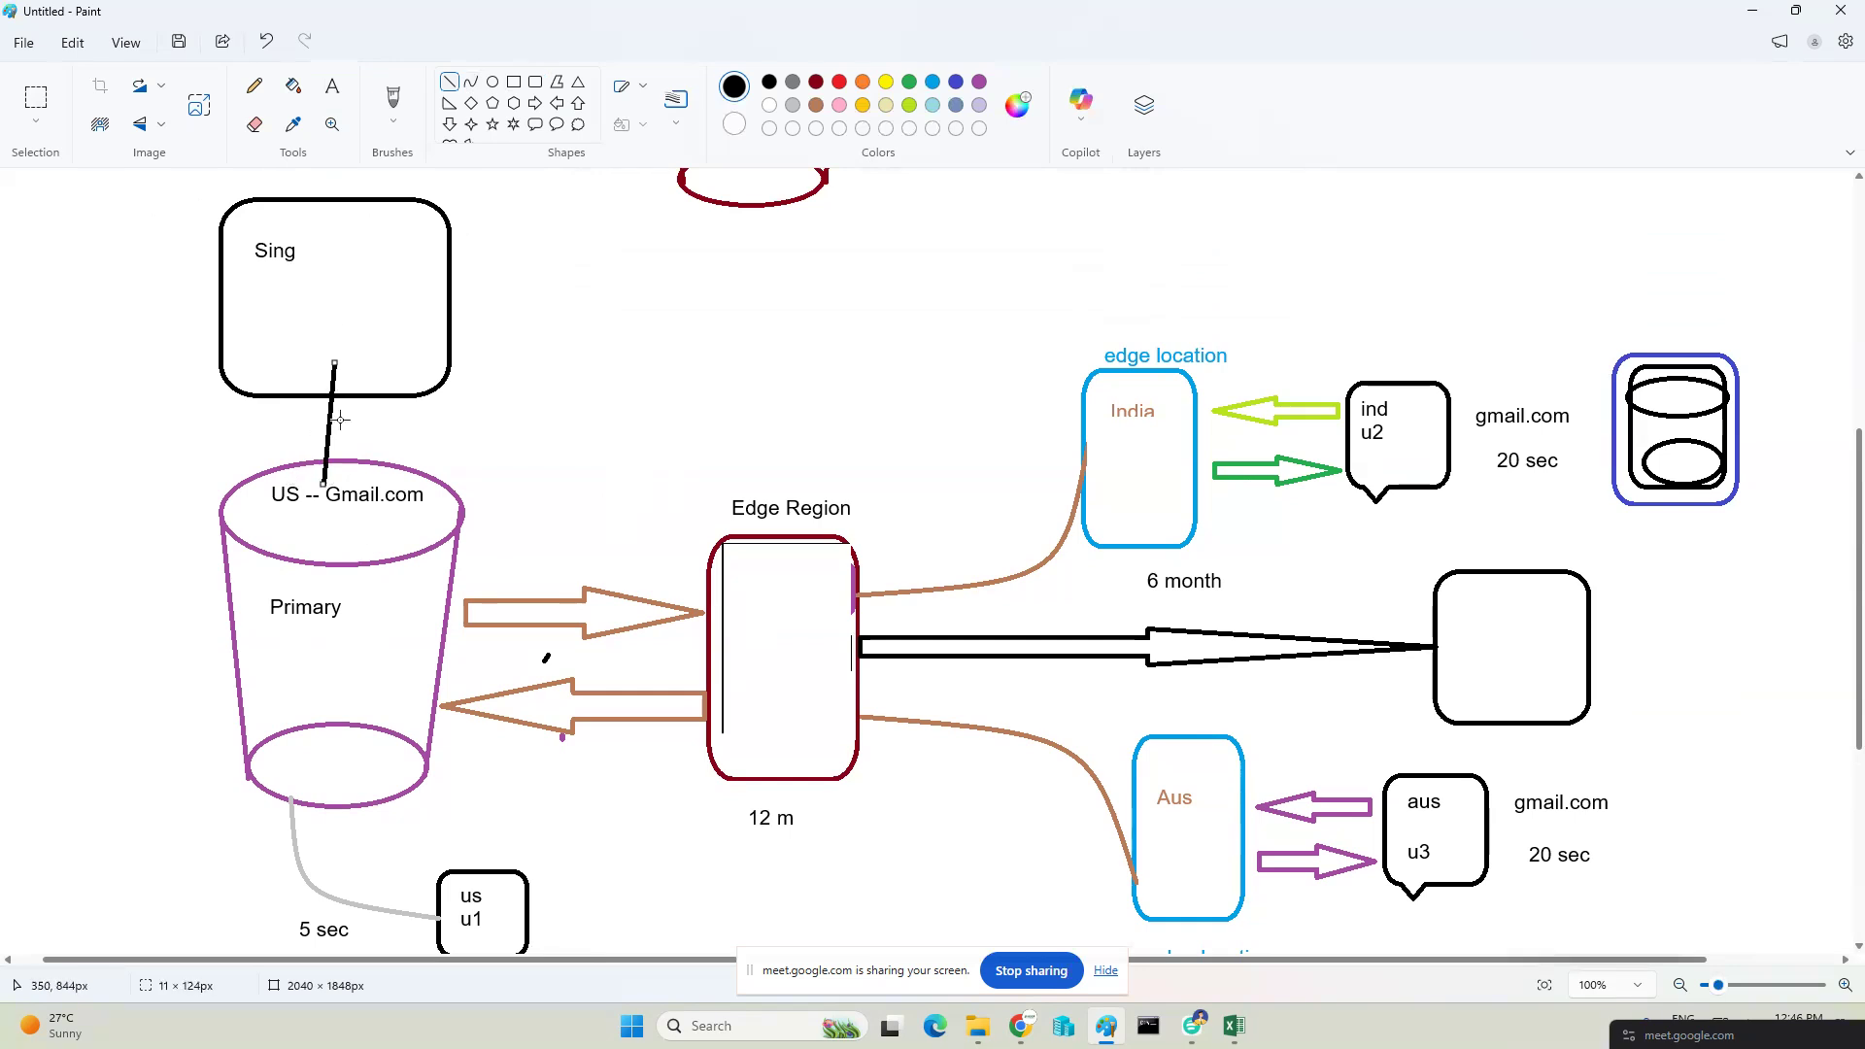
Switch to the Amazon S3 console in Chrome, exit the empty-bucket status page and refresh the bucket list.
double_click(1476, 10)
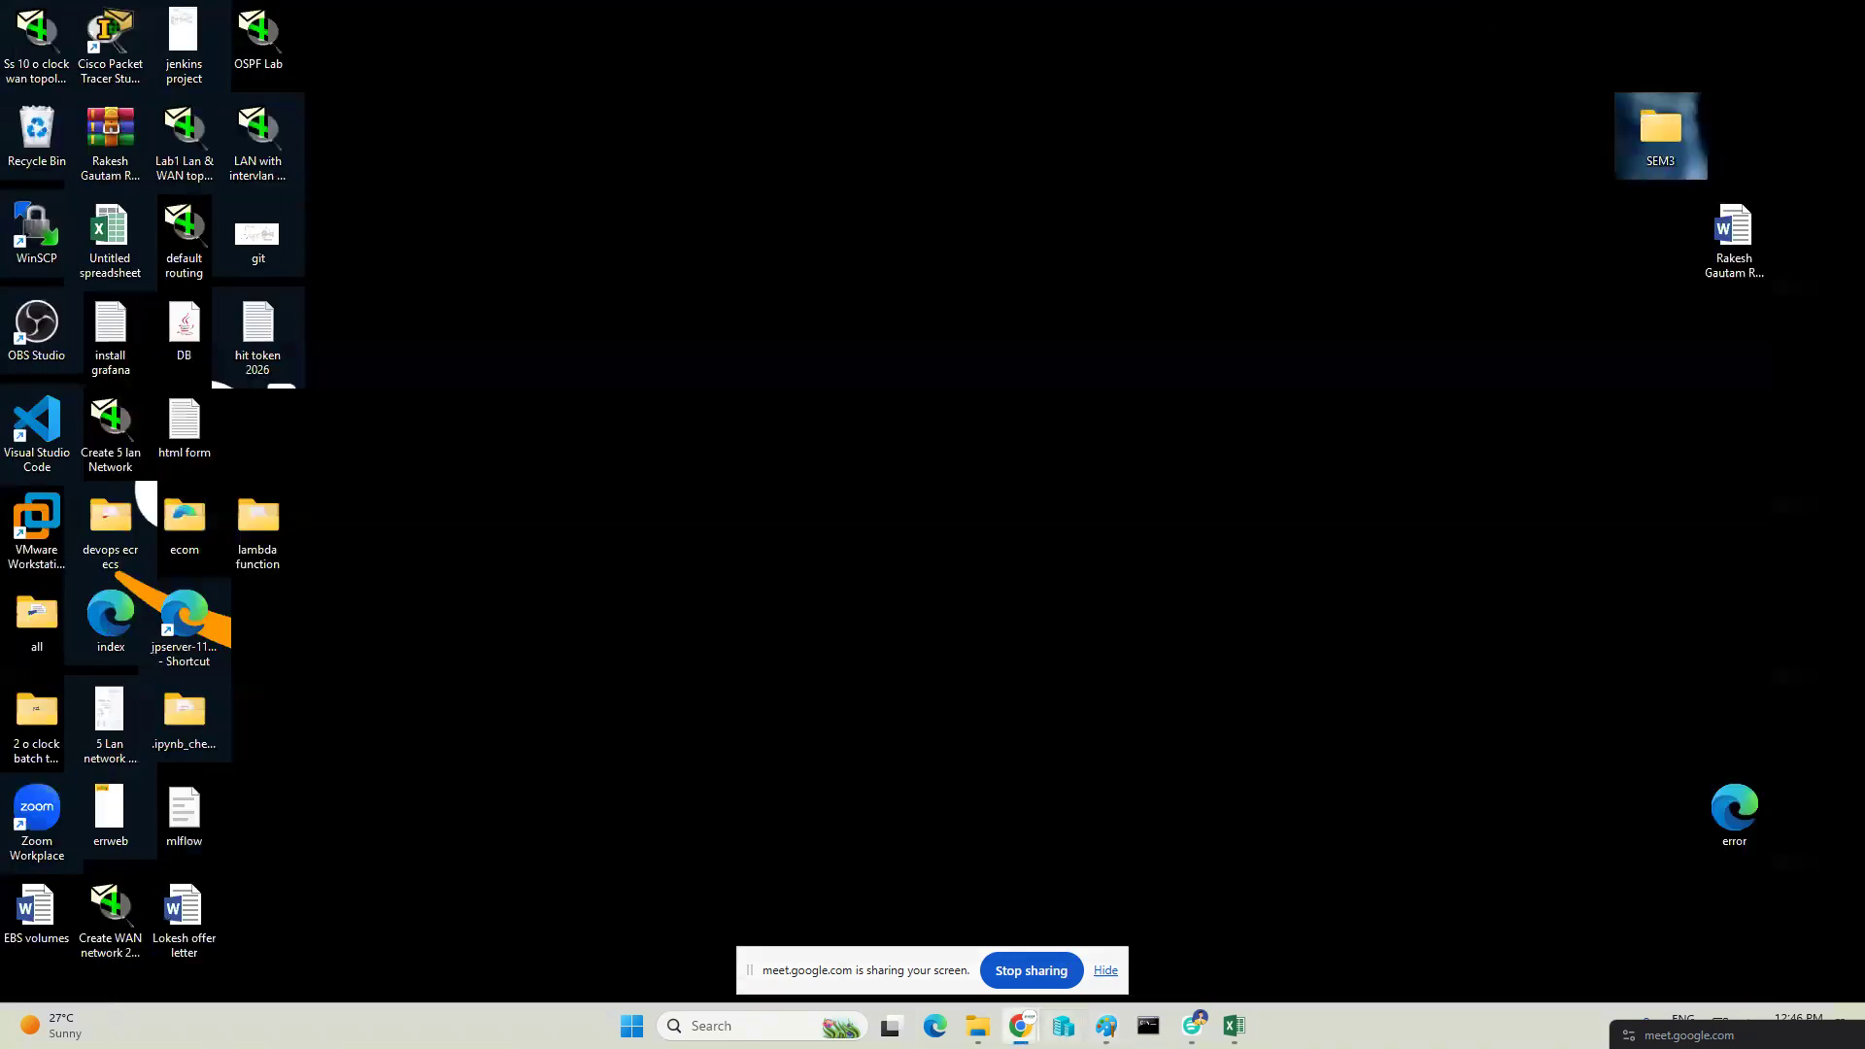
mouse_move(1021, 1026)
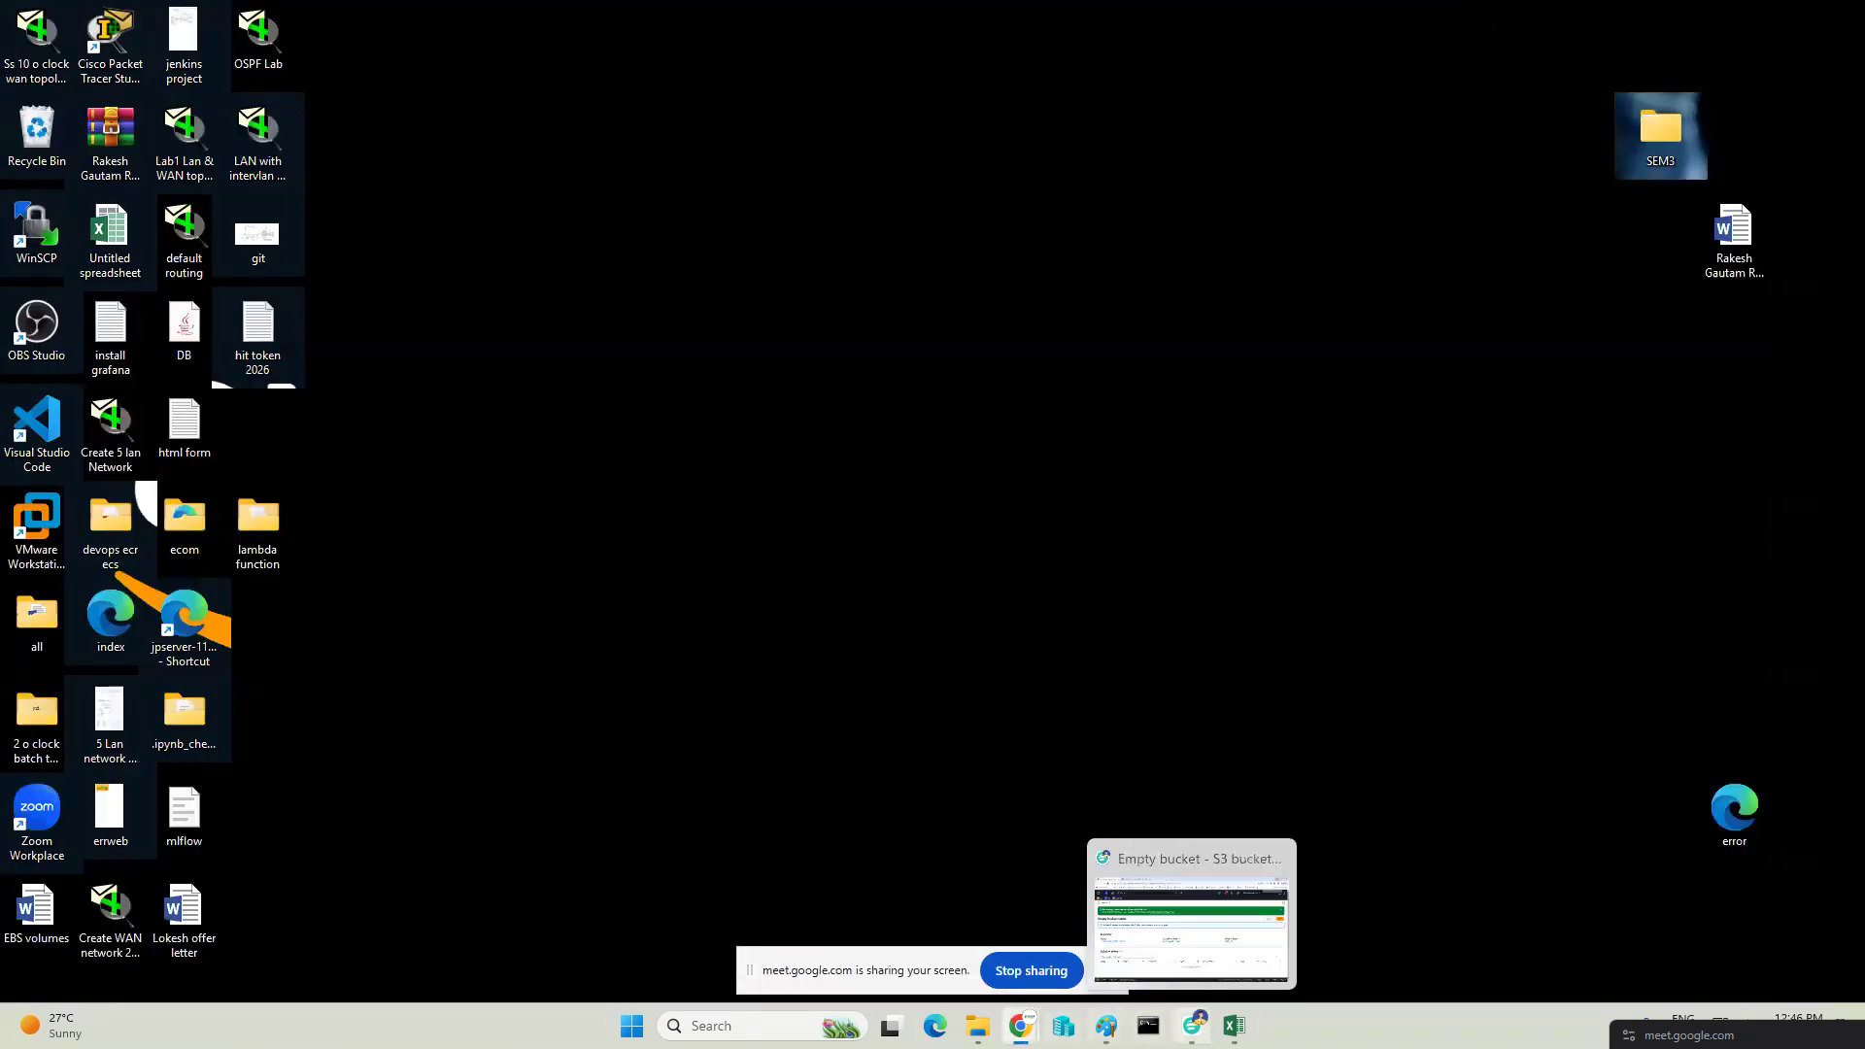
click(1194, 1026)
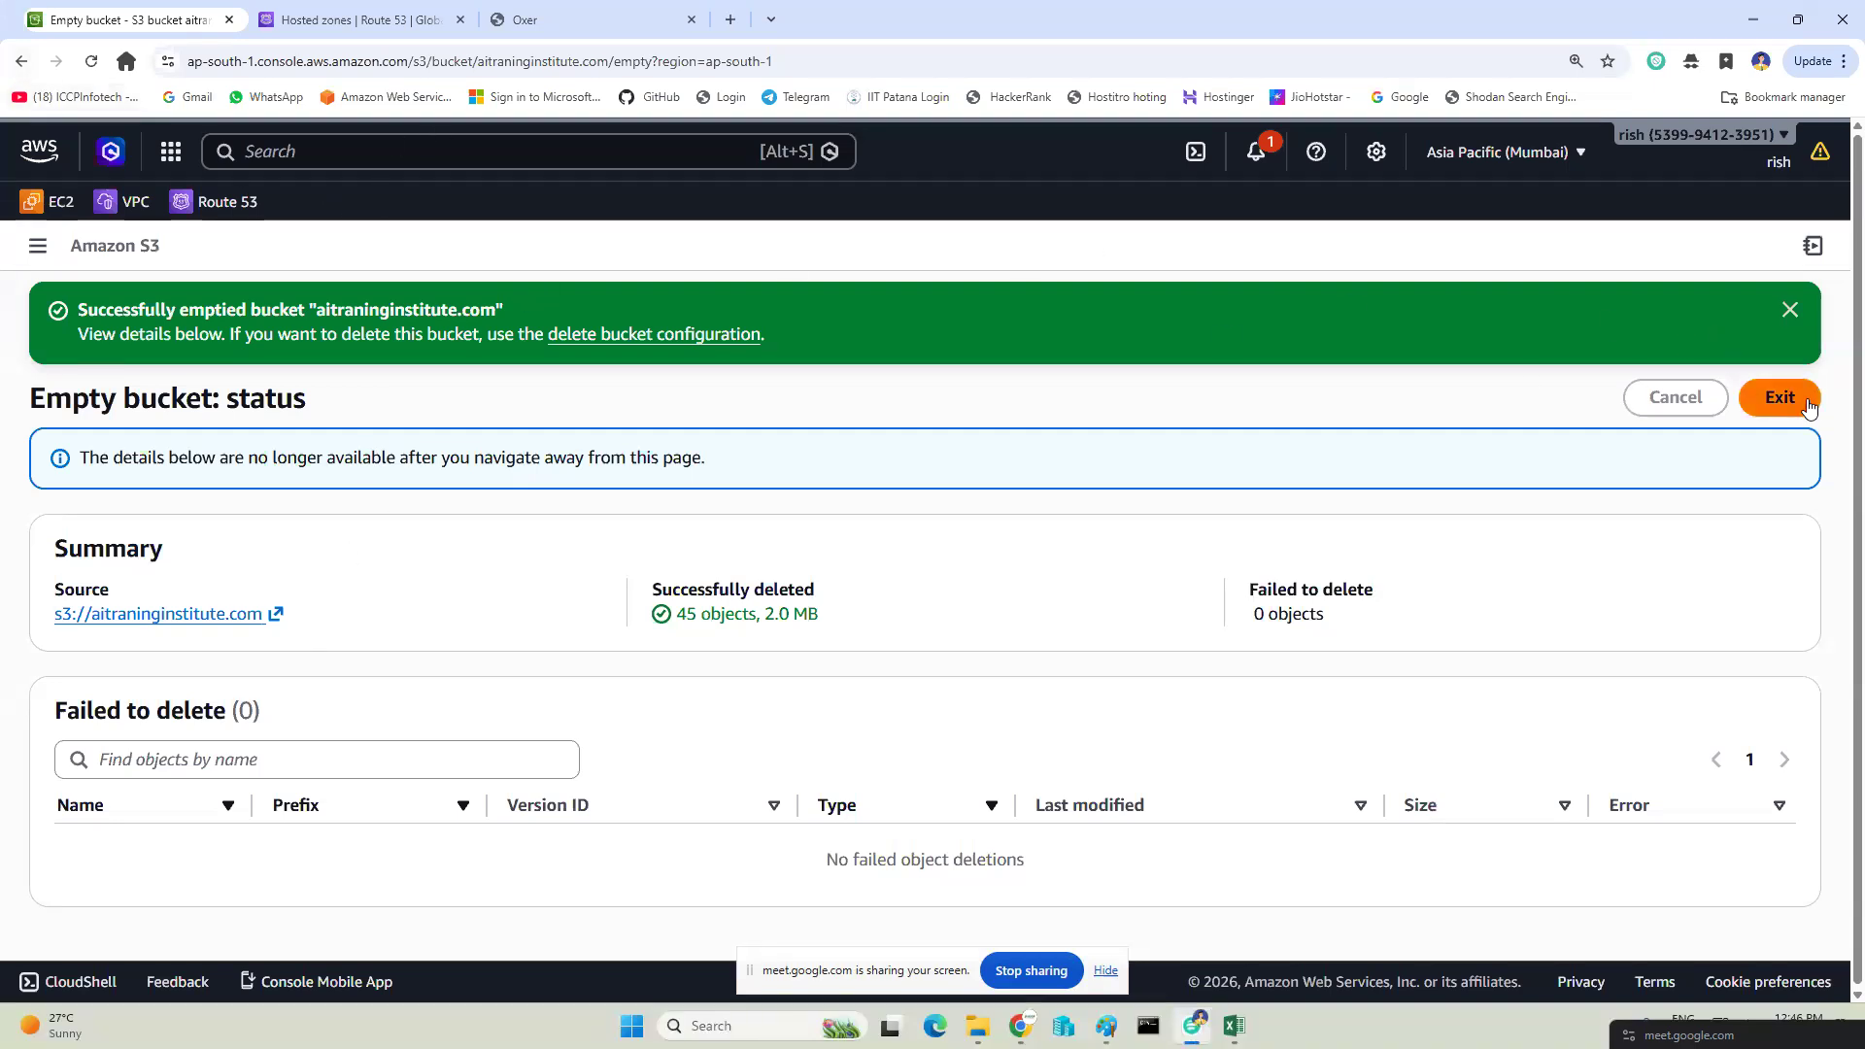
click(1807, 404)
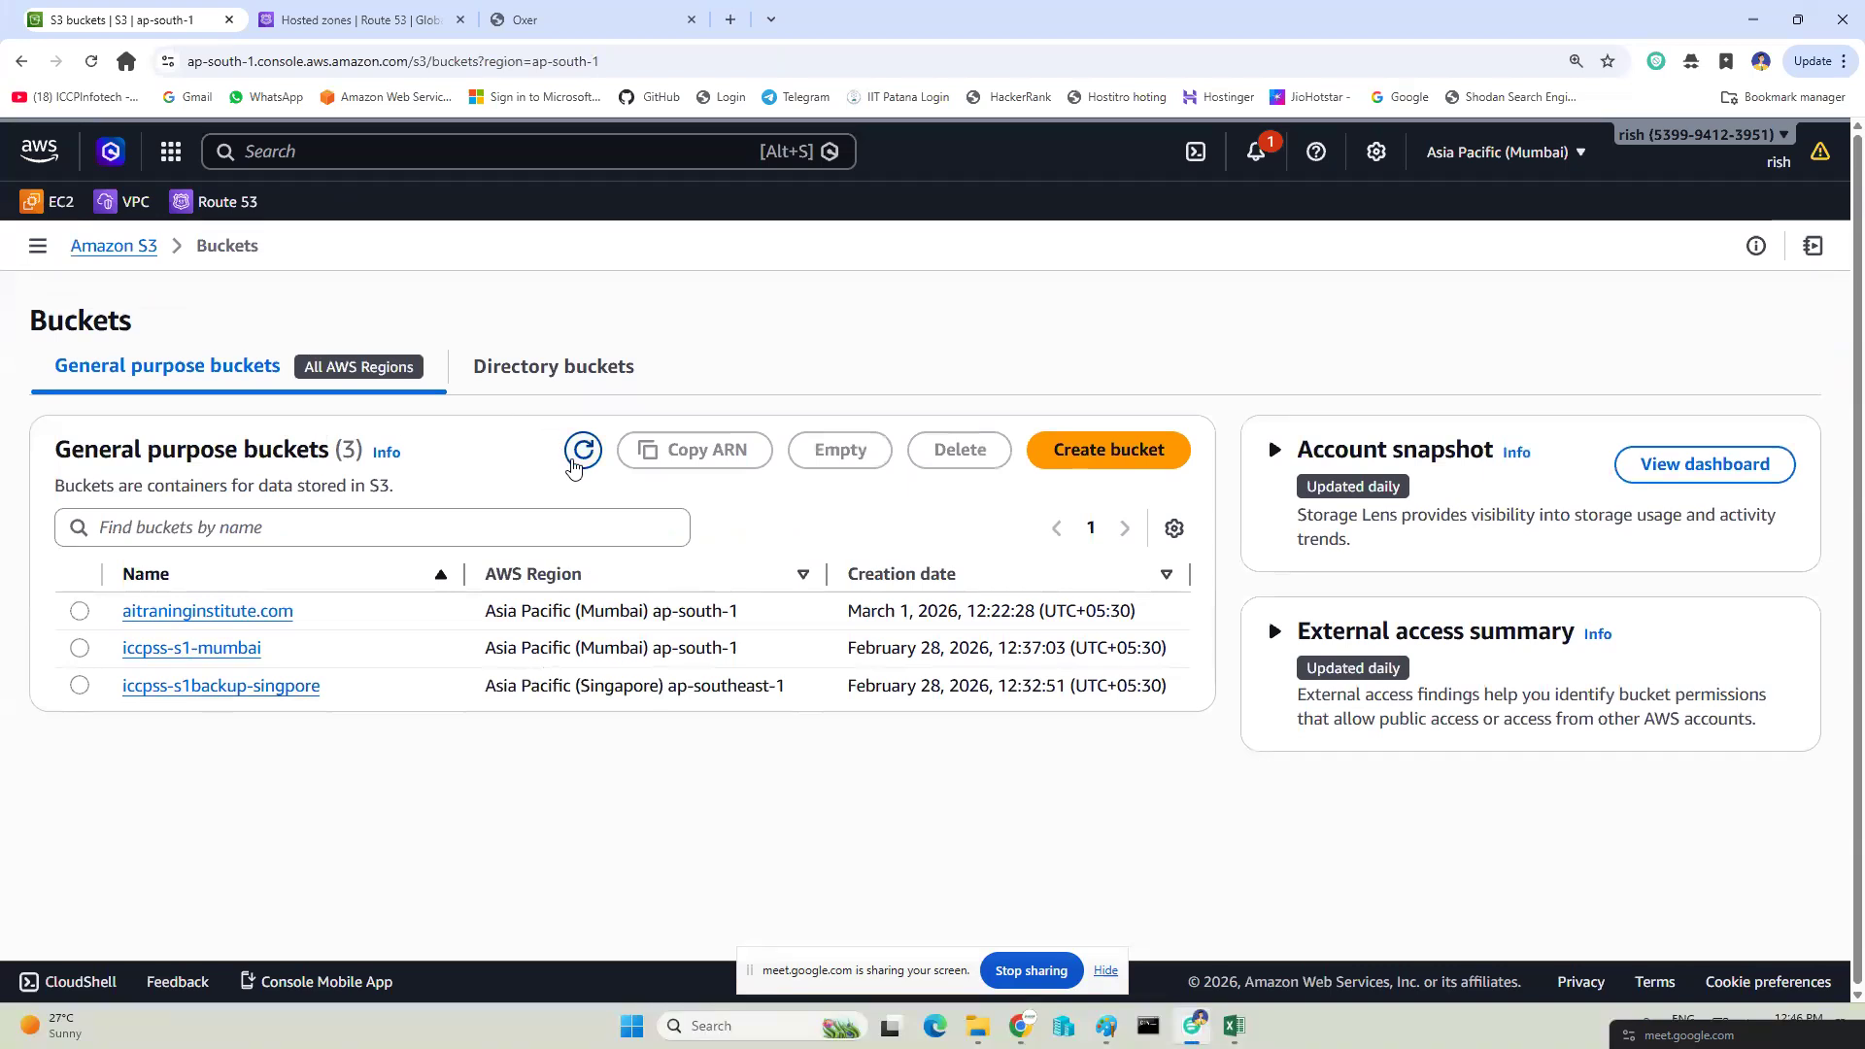
click(583, 450)
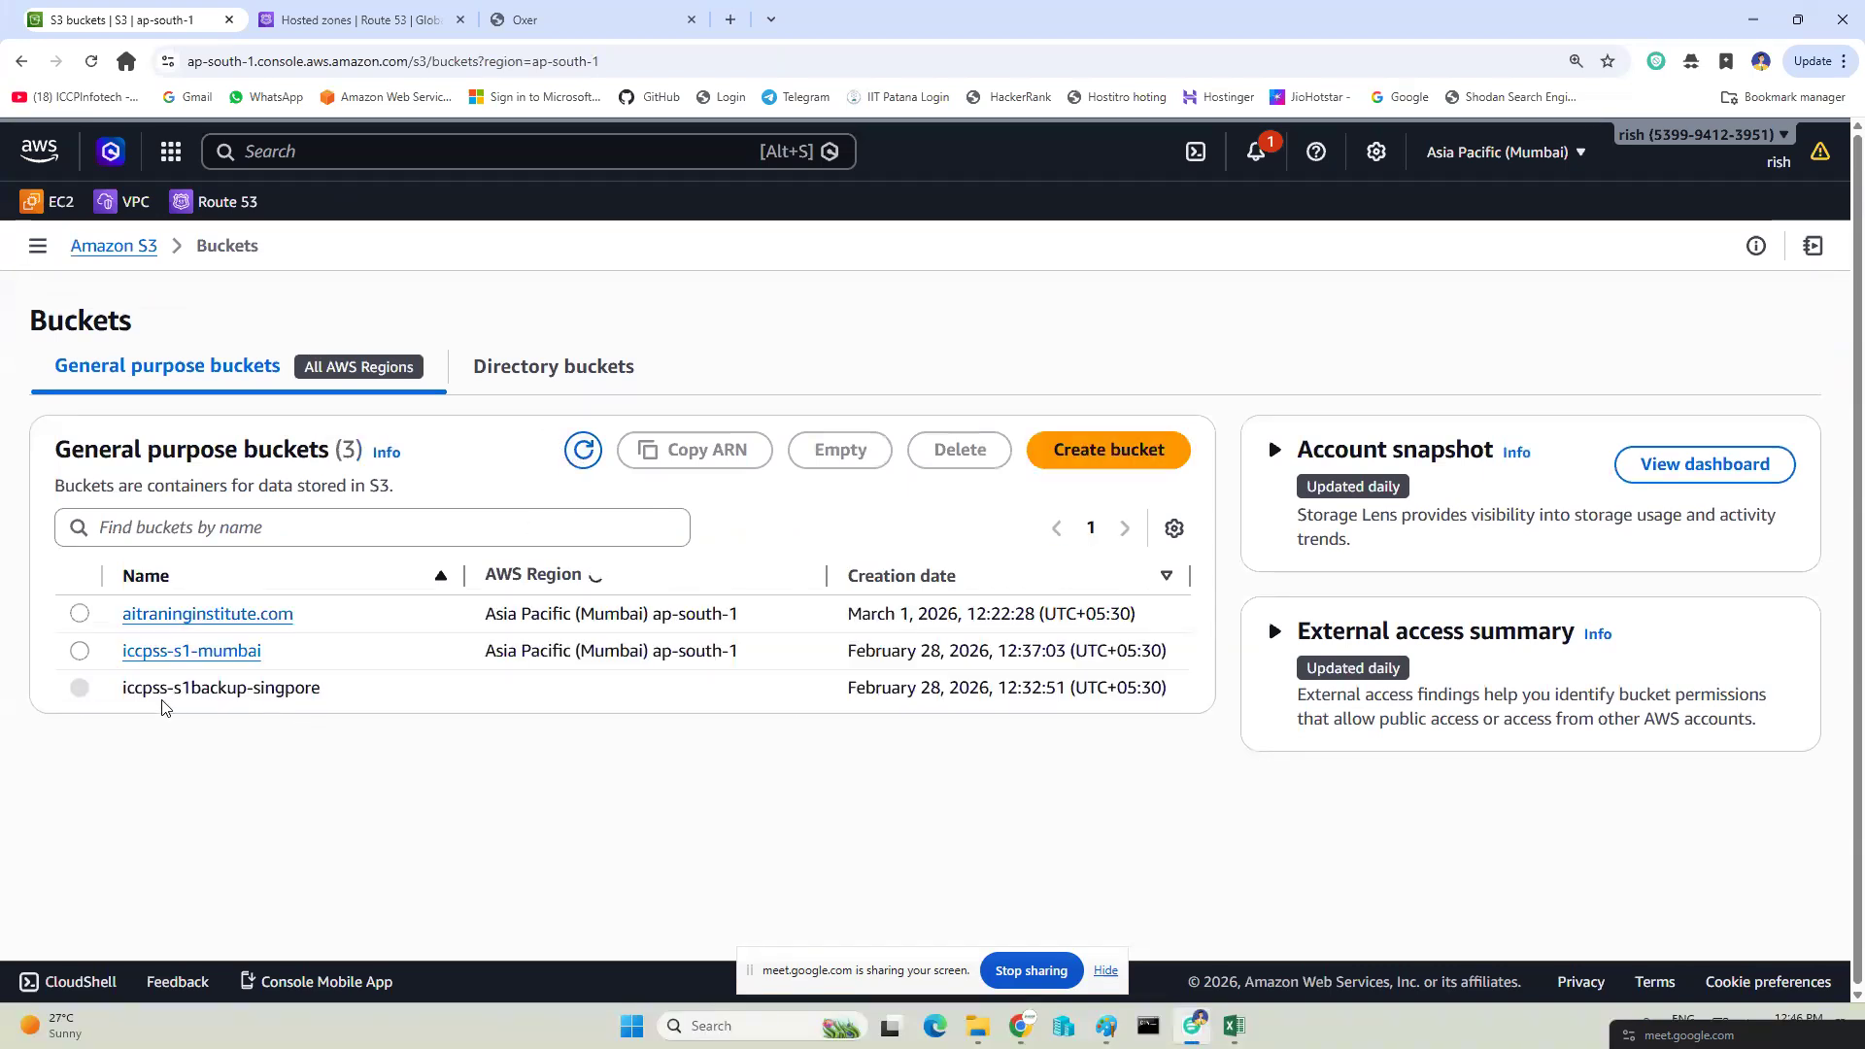
Try to empty the aitraninginstitute.com bucket, and return to the bucket list.
click(79, 612)
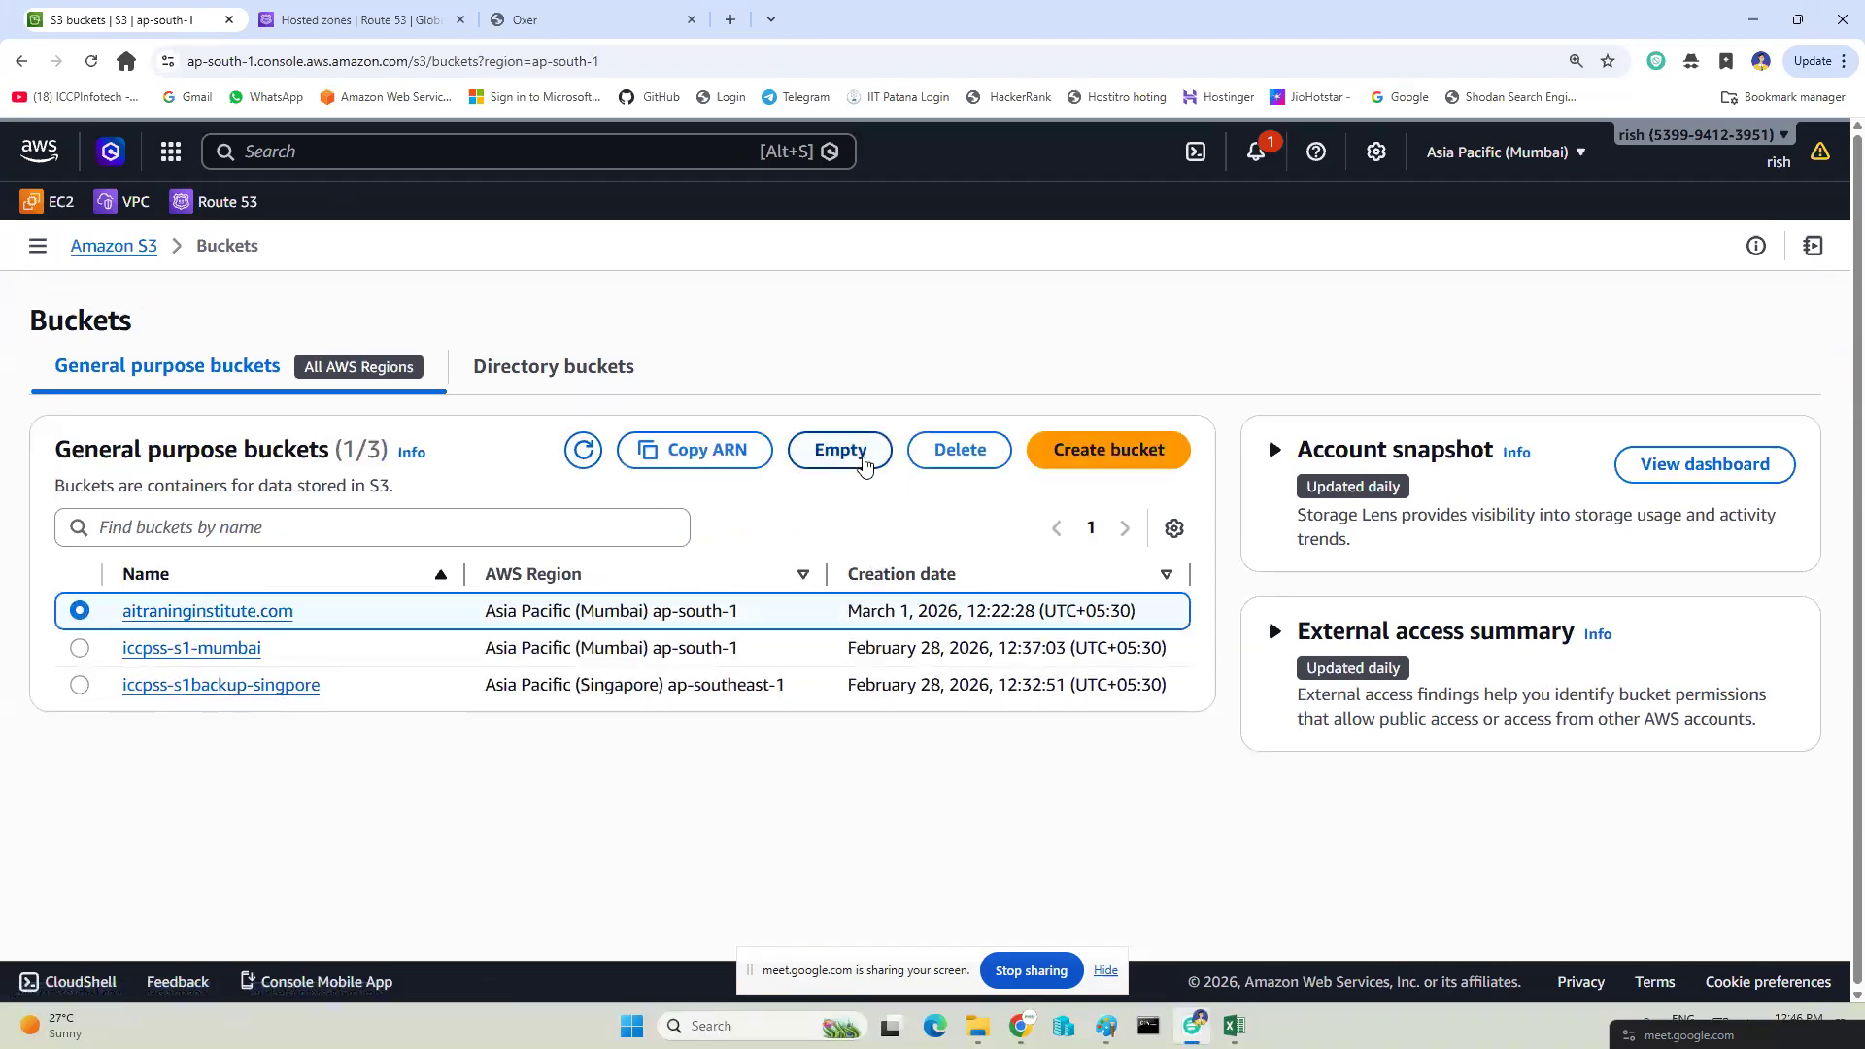
click(860, 456)
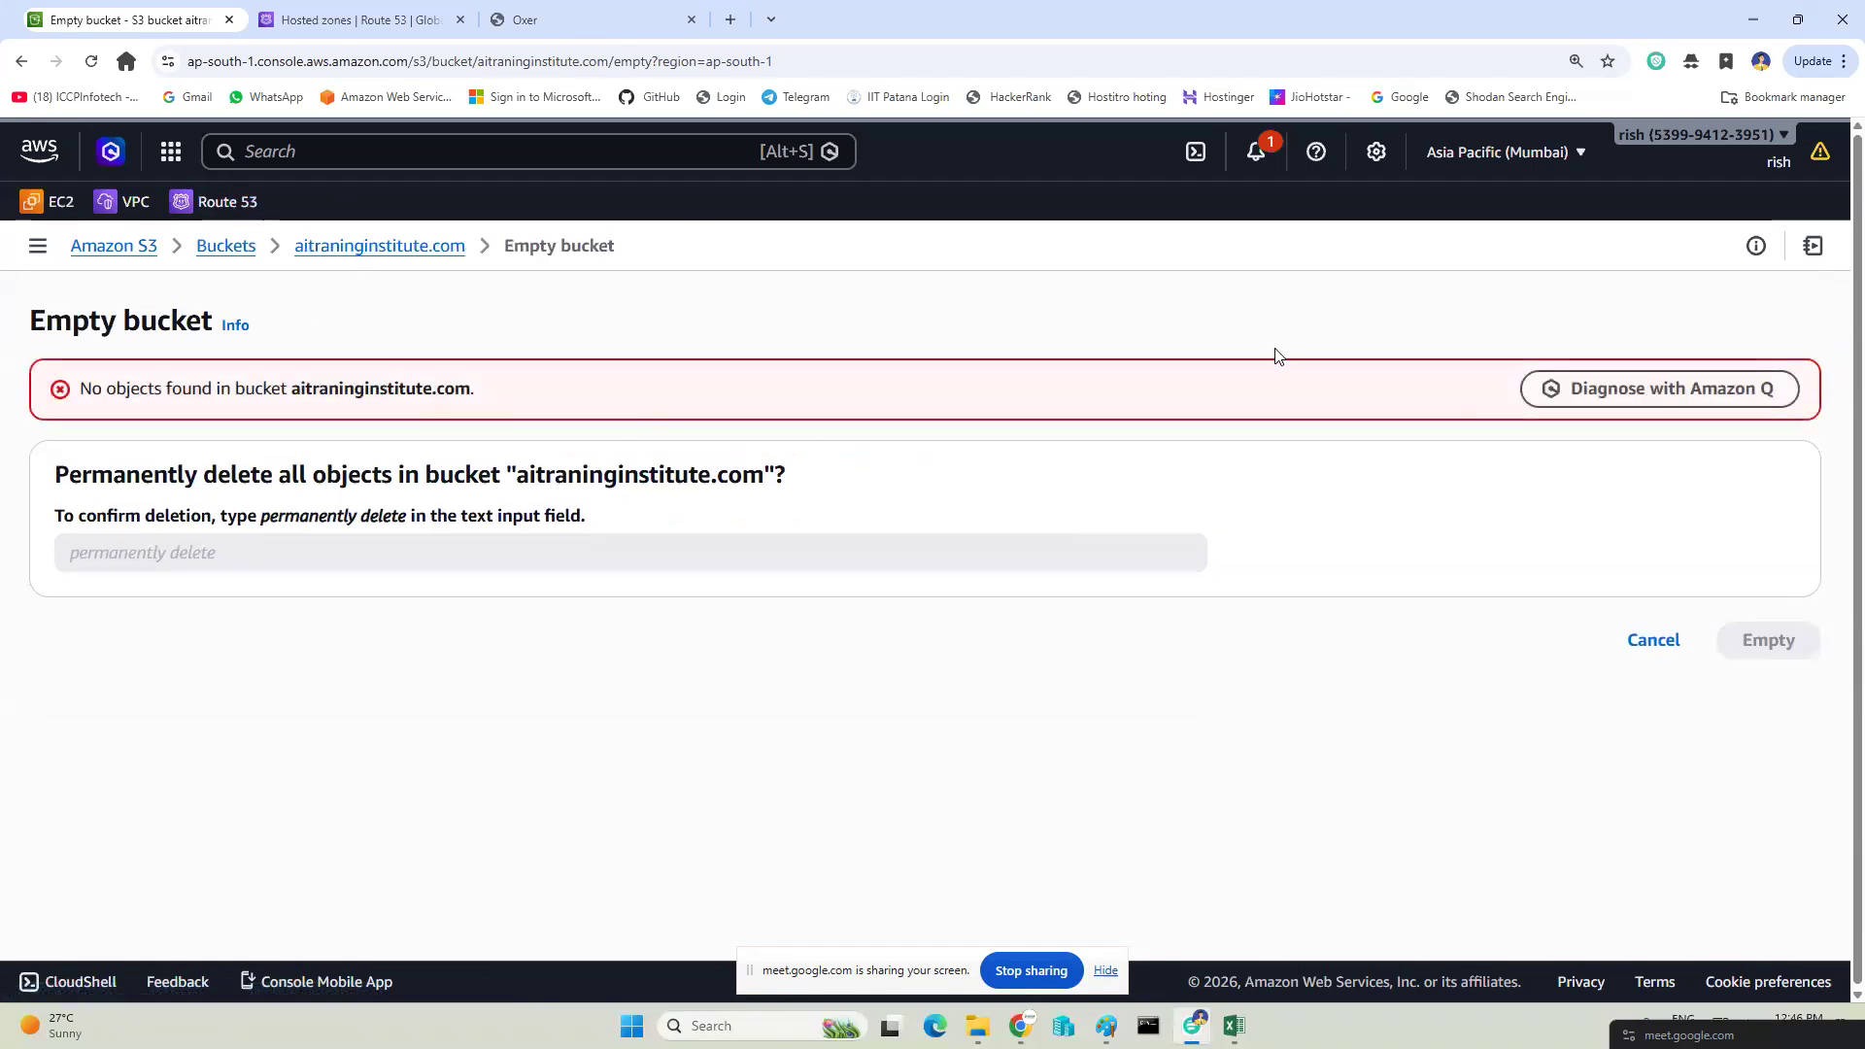
drag(259, 522, 412, 528)
click(20, 66)
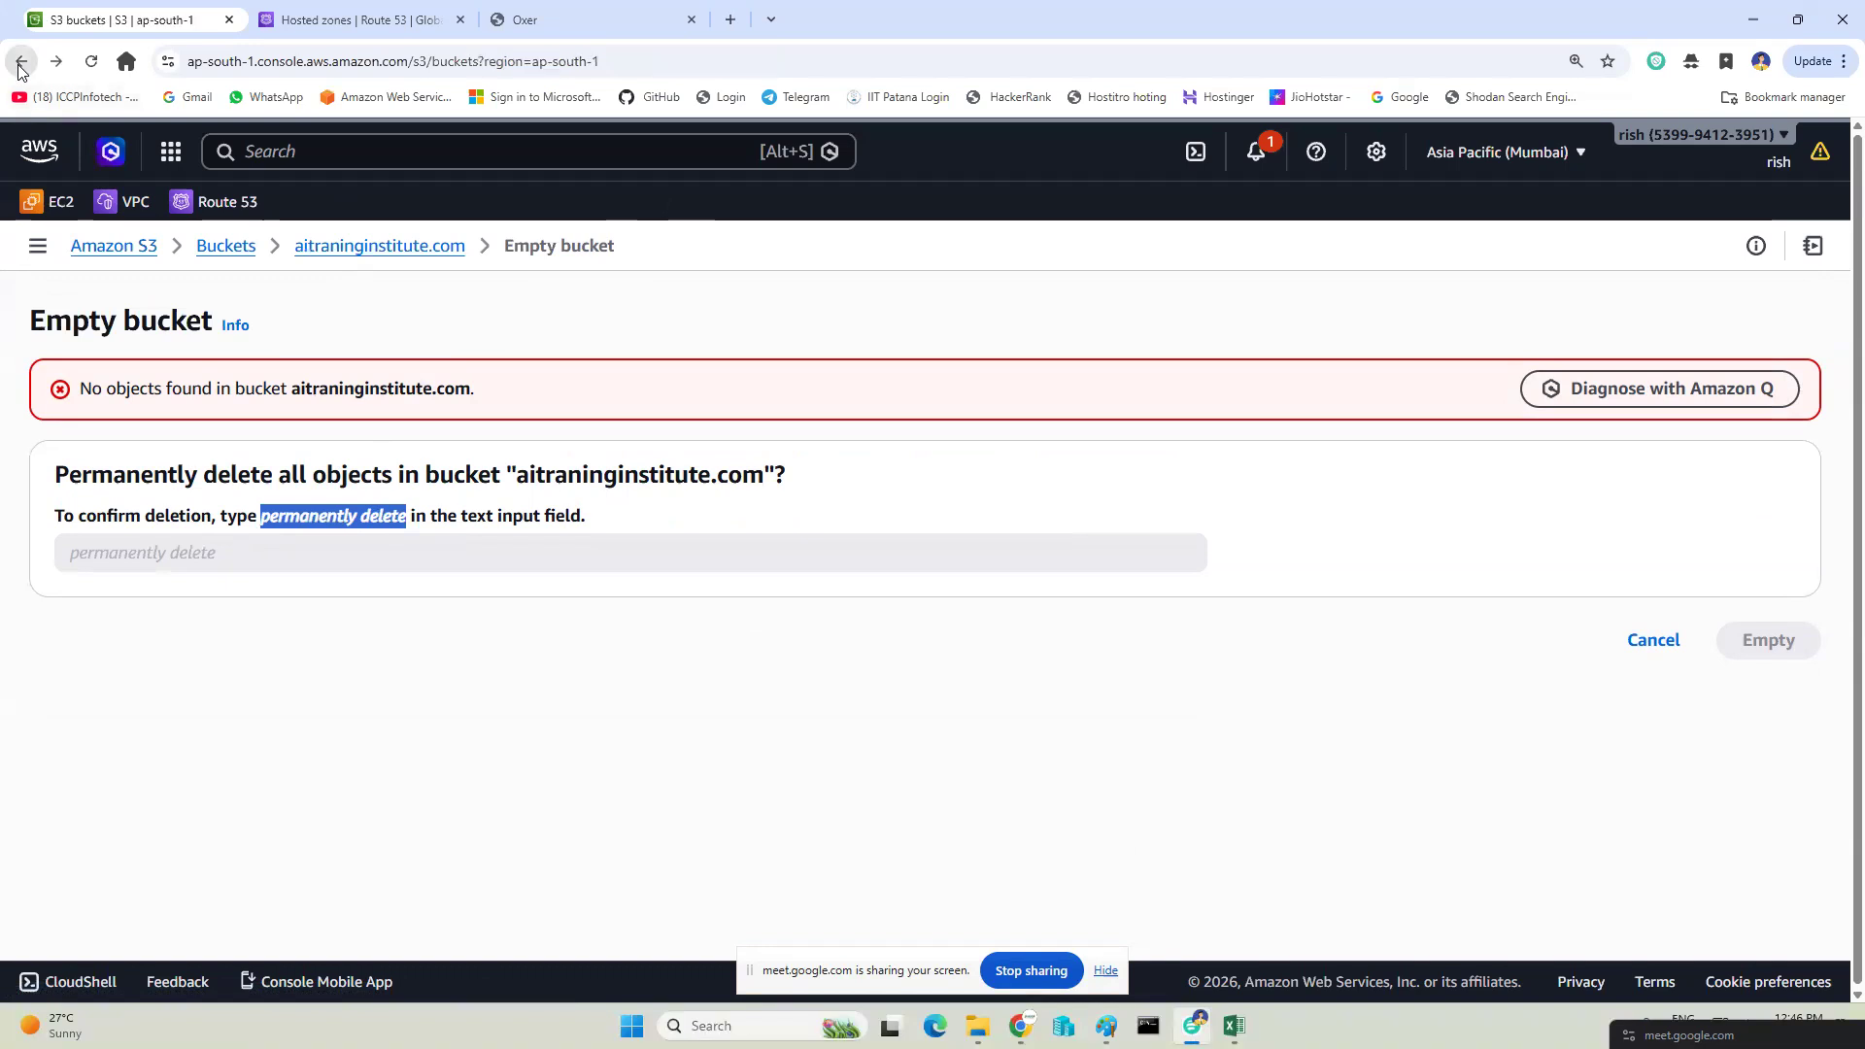
Delete the aitraninginstitute.com bucket, confirming the deletion with the bucket's name.
click(80, 611)
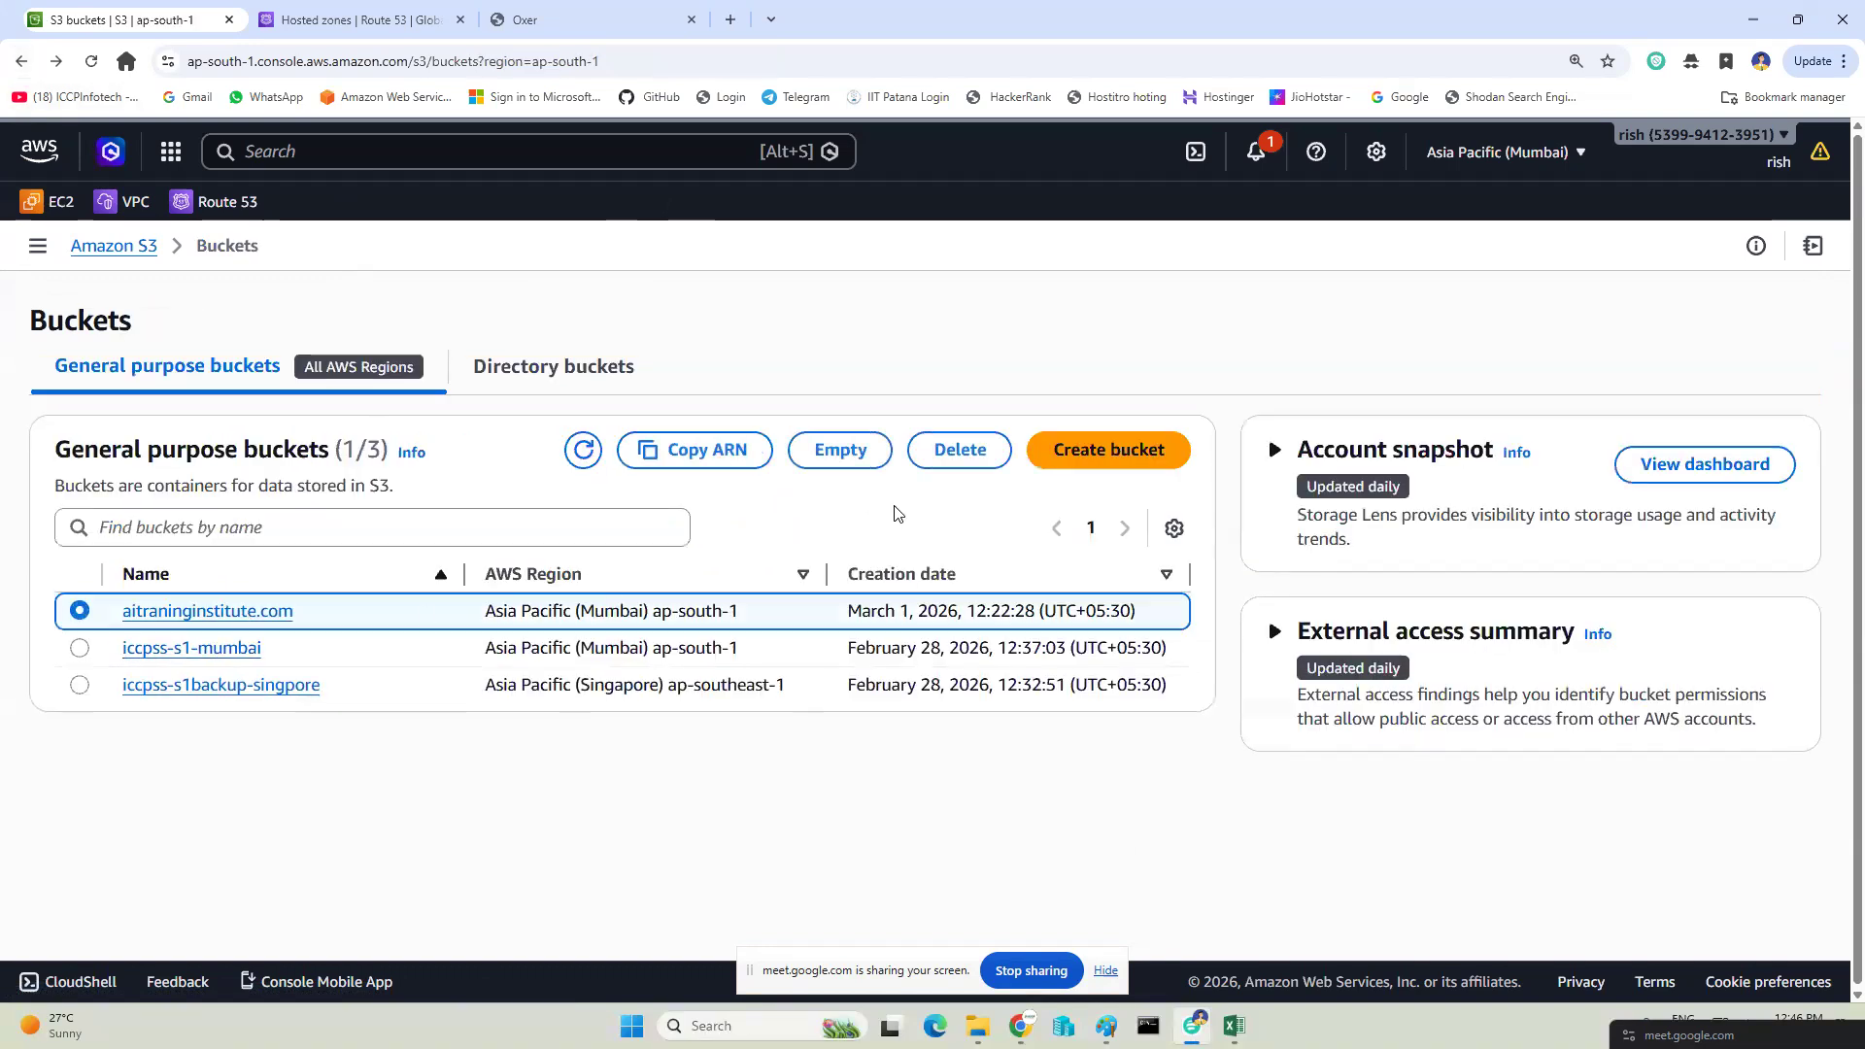
click(959, 450)
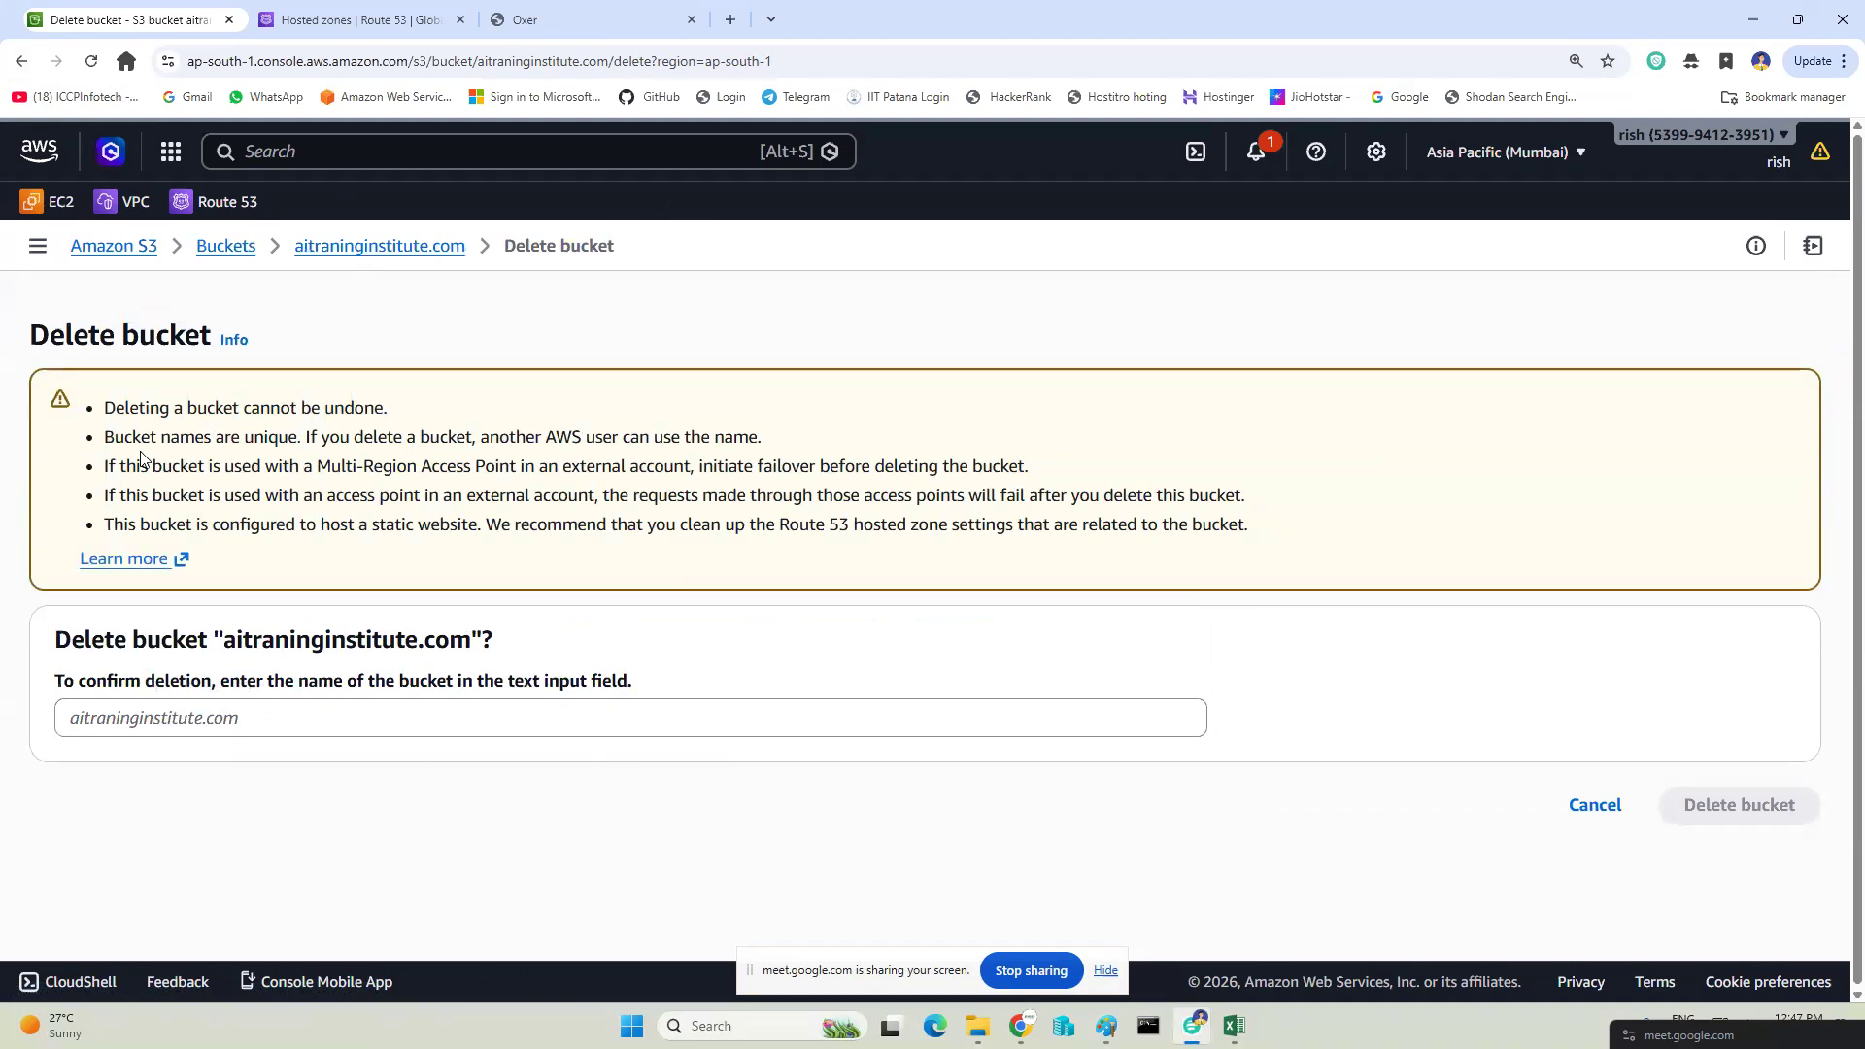
drag(225, 632, 470, 640)
key(ctrl+c)
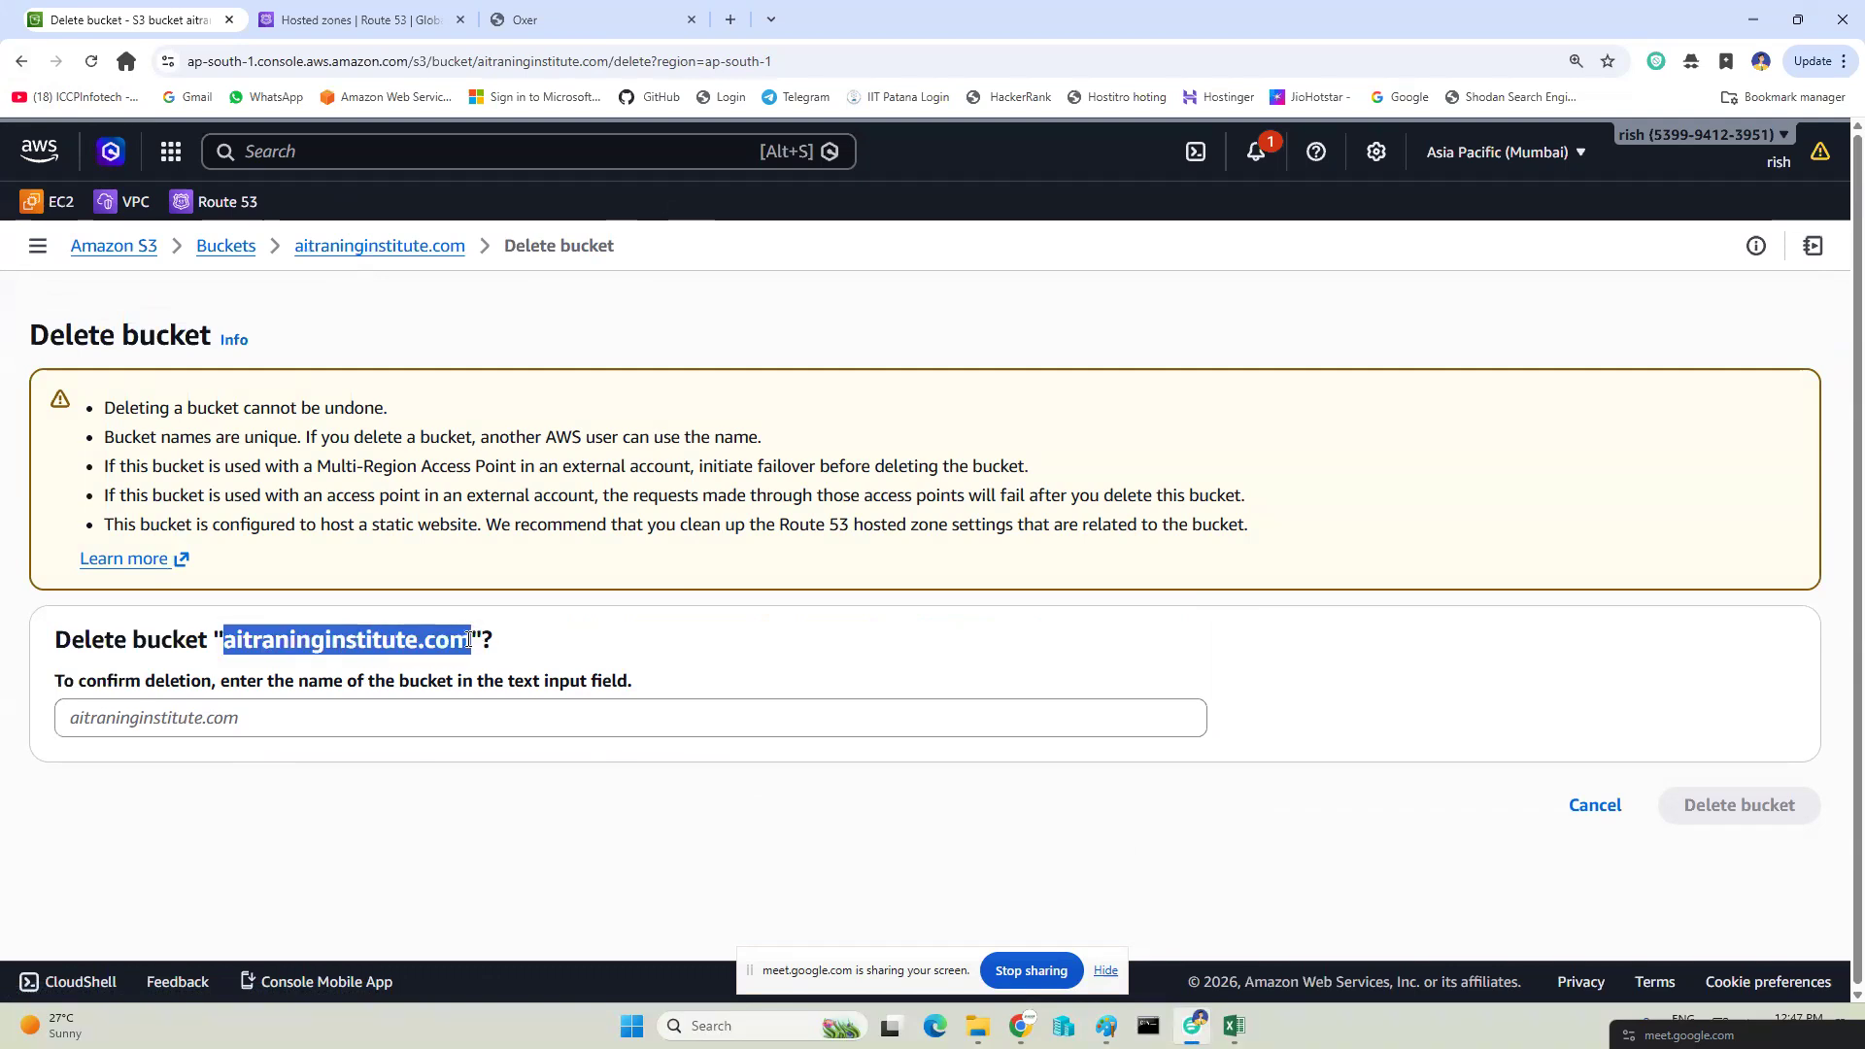
click(381, 728)
key(ctrl+v)
click(1724, 806)
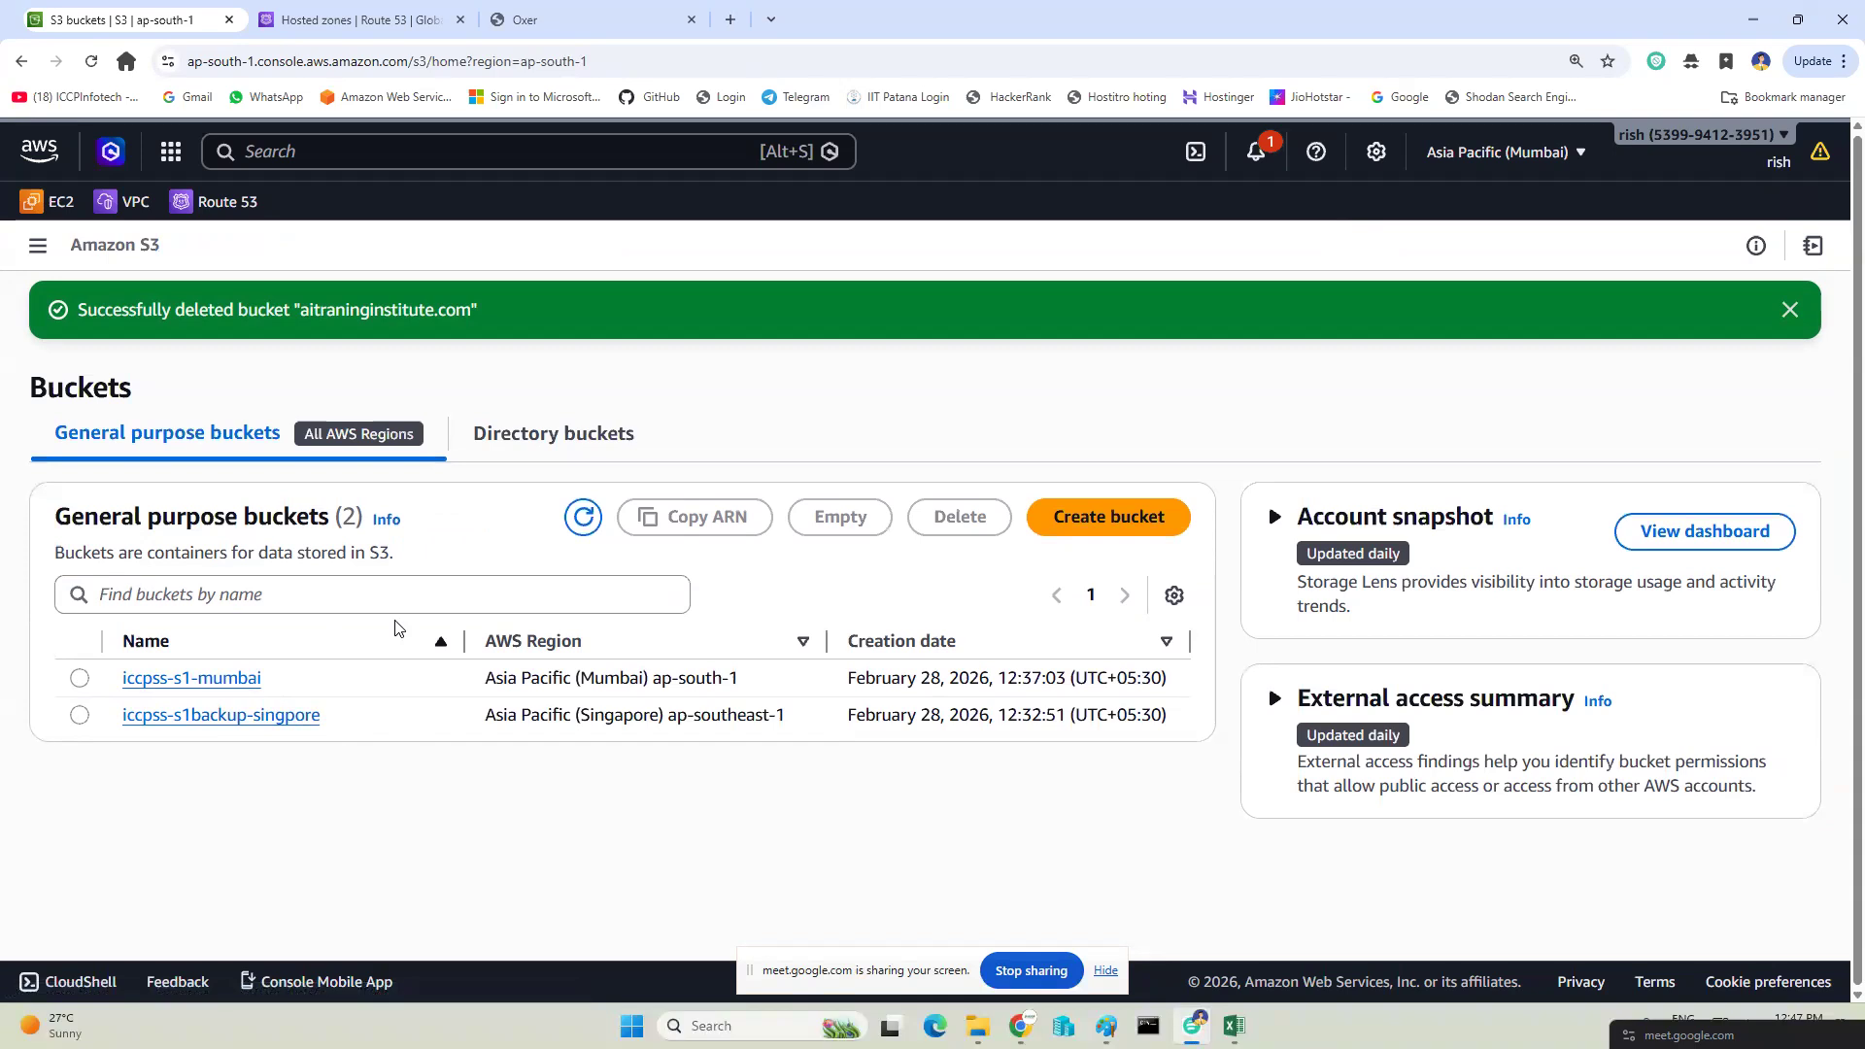
Search the AWS services for "cloud front", mark CloudFront as a favorite and open it.
click(338, 150)
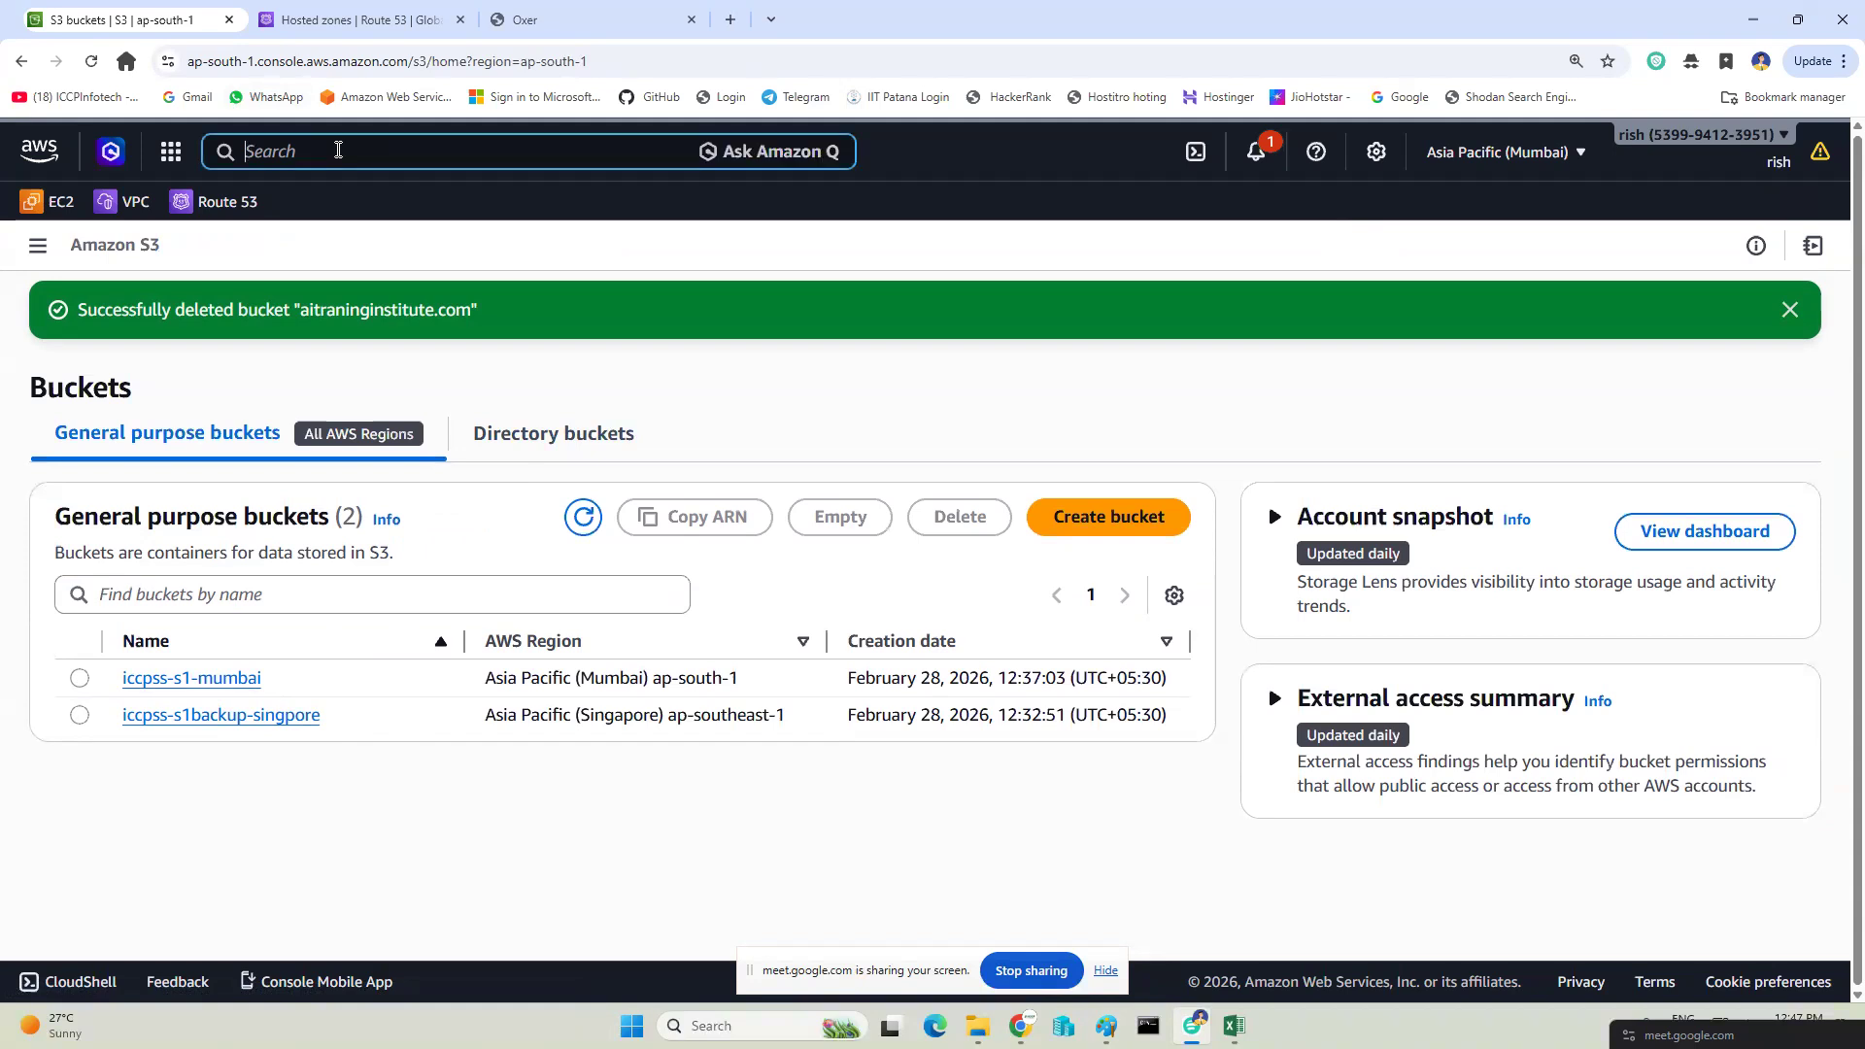
text(cl)
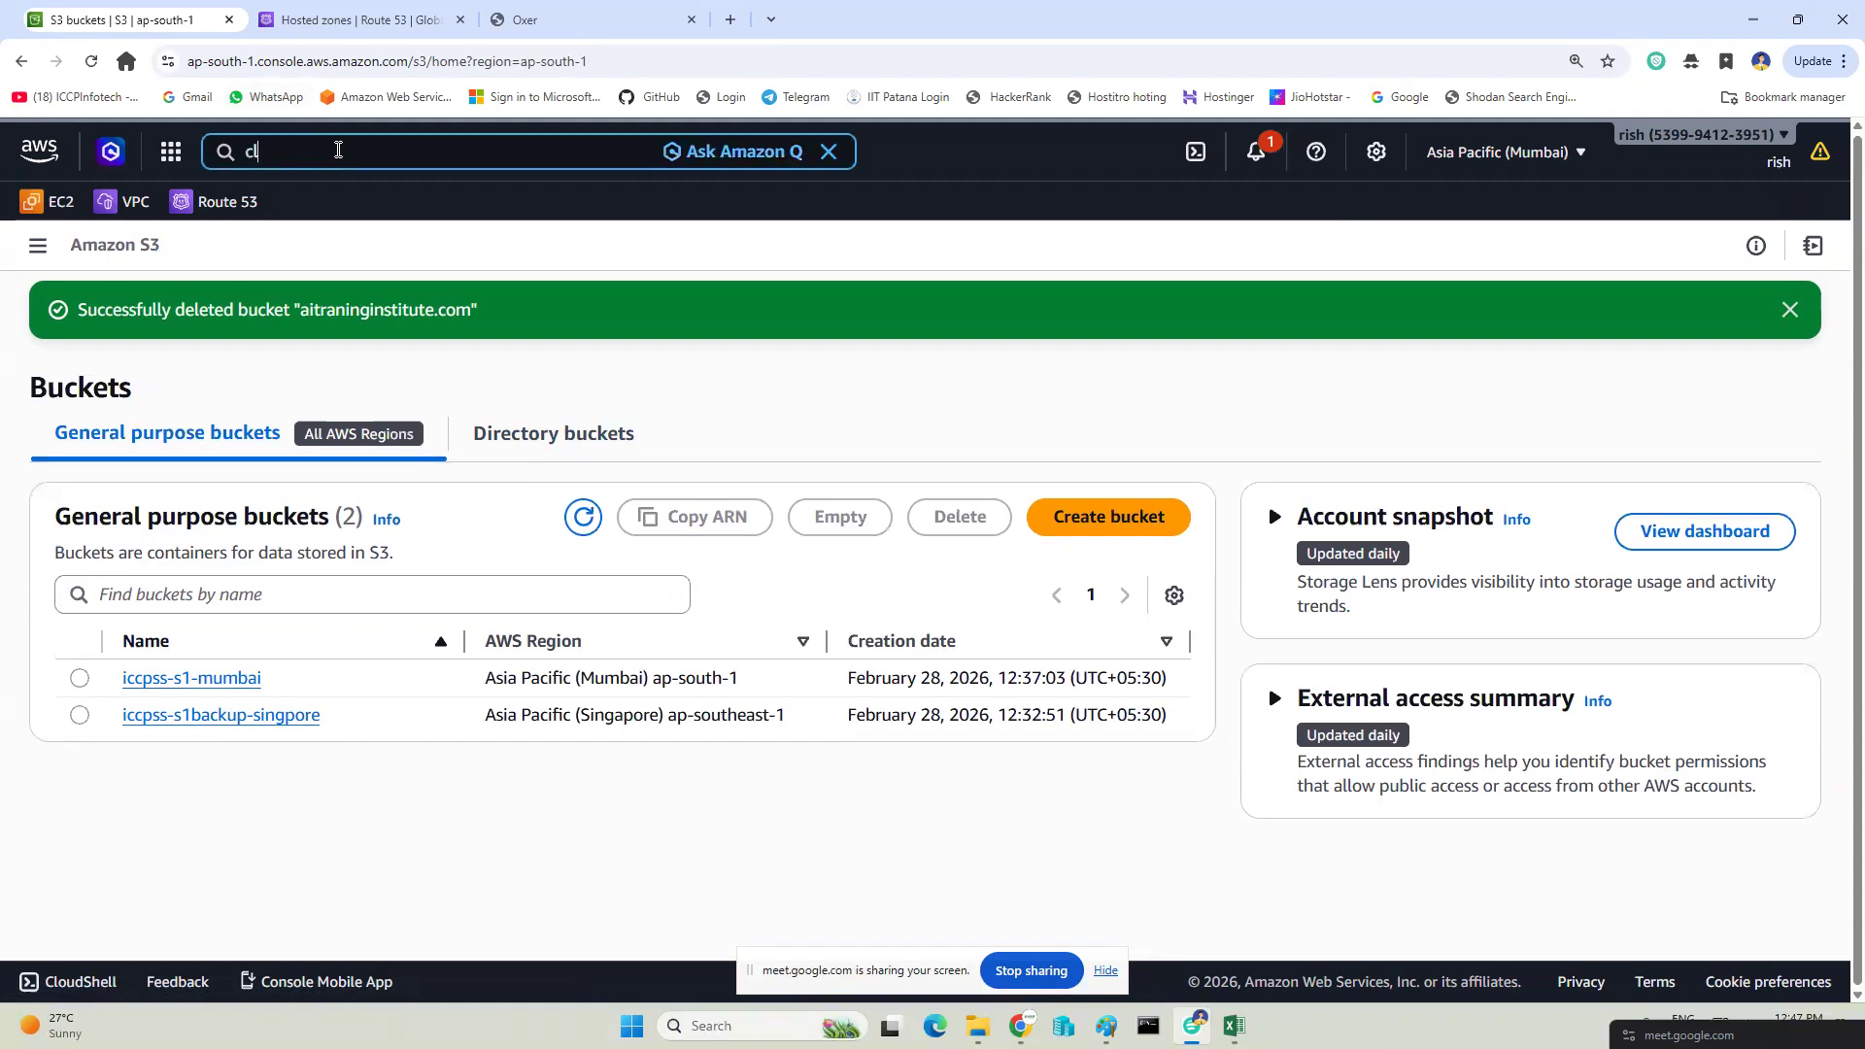
text(oud front)
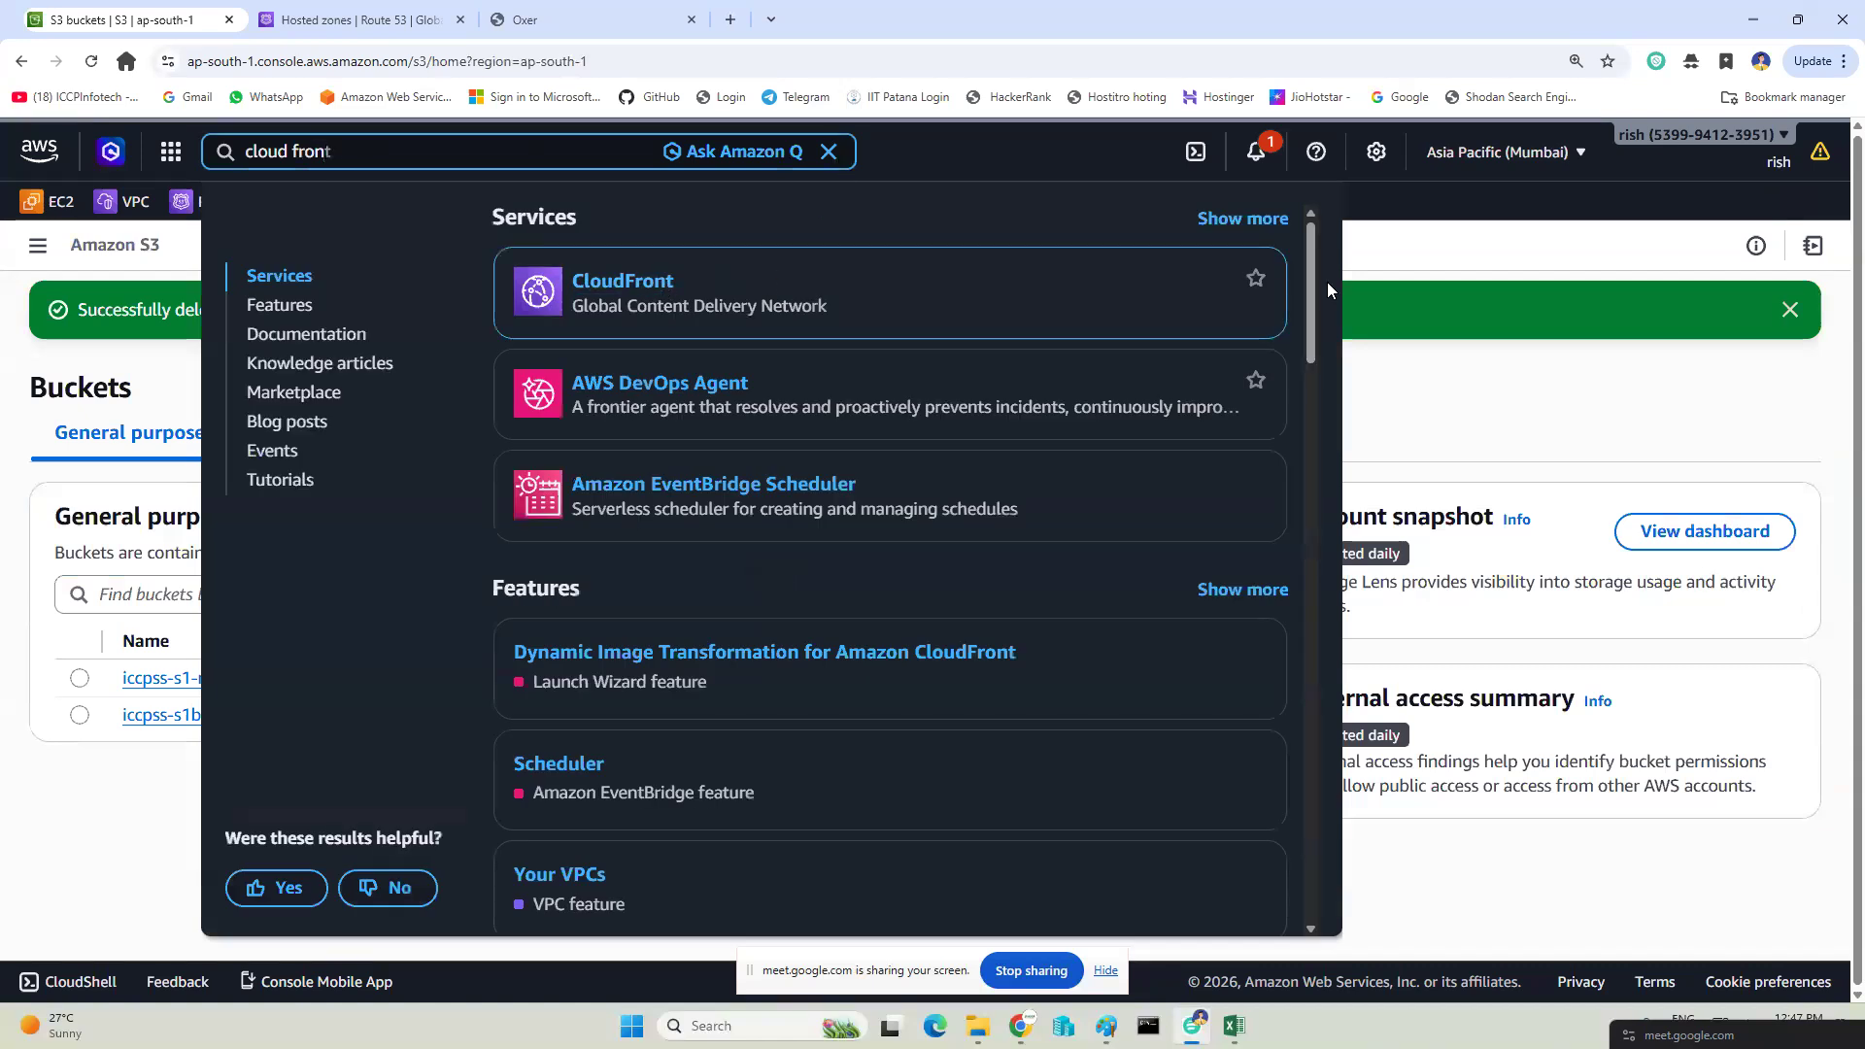
click(1256, 278)
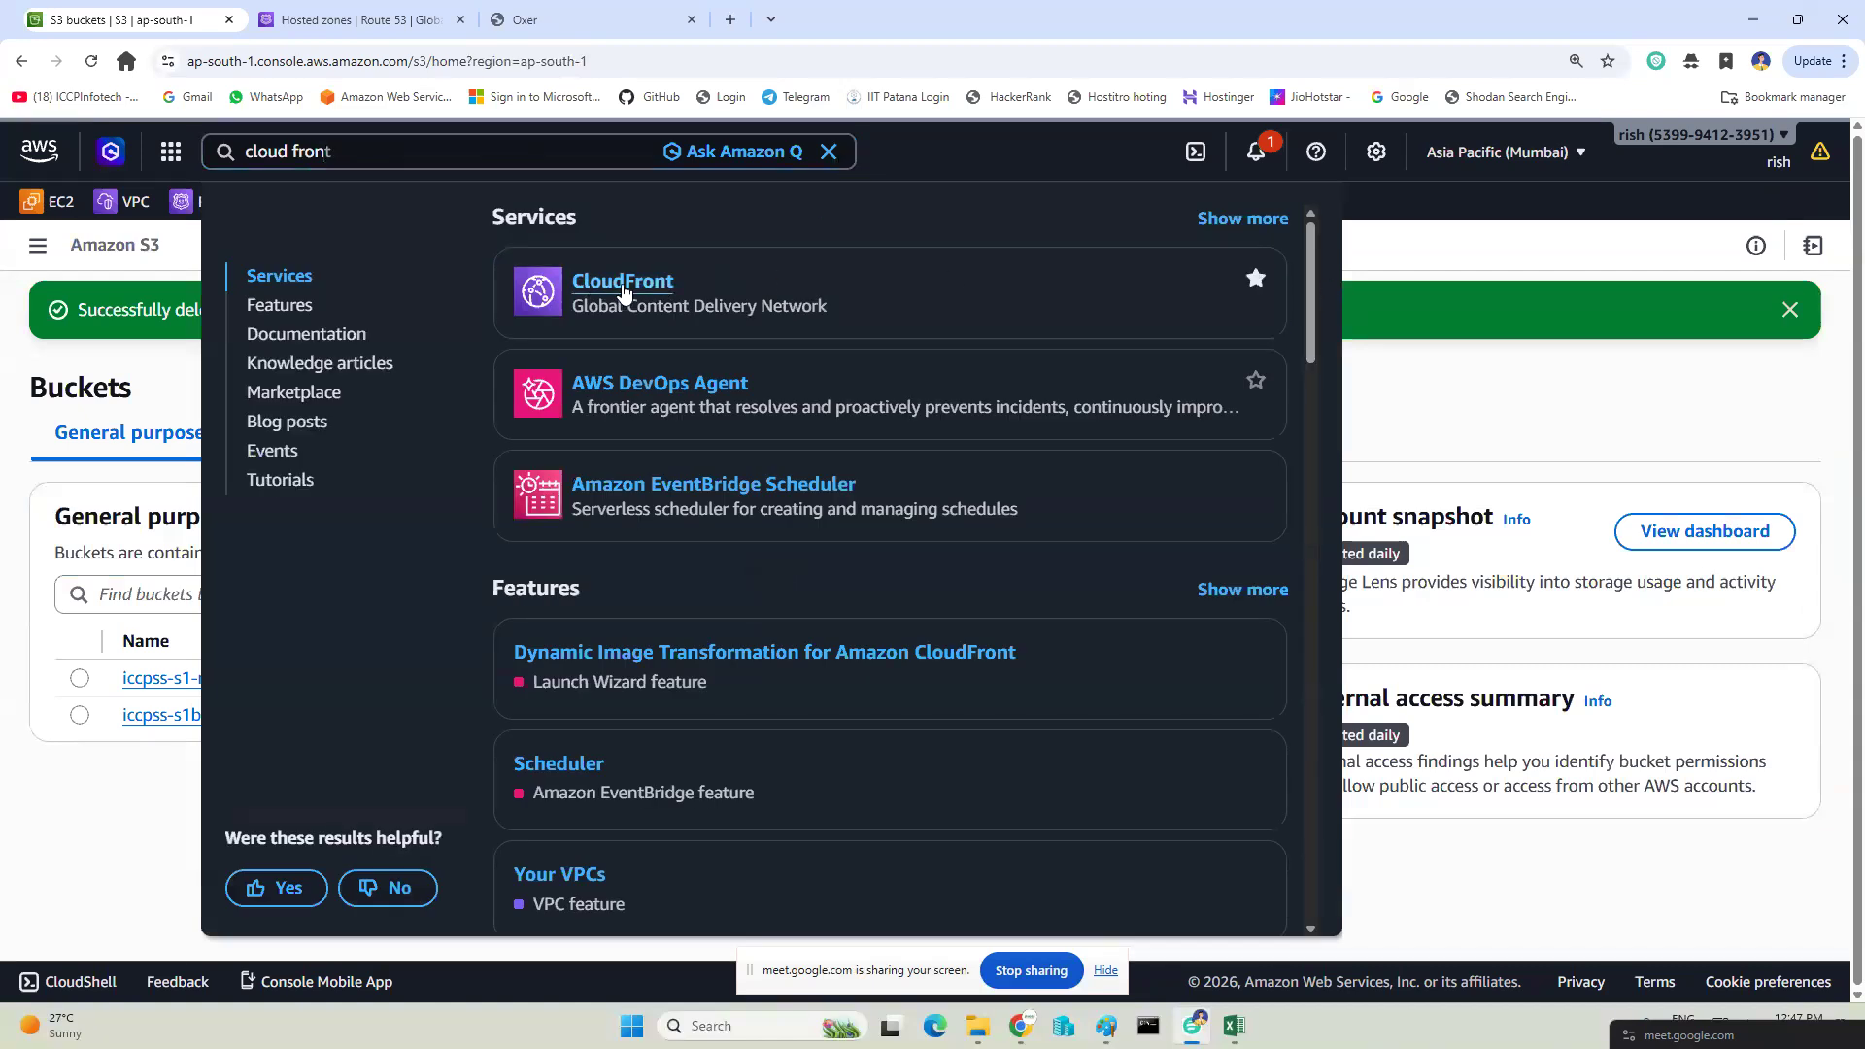
click(622, 284)
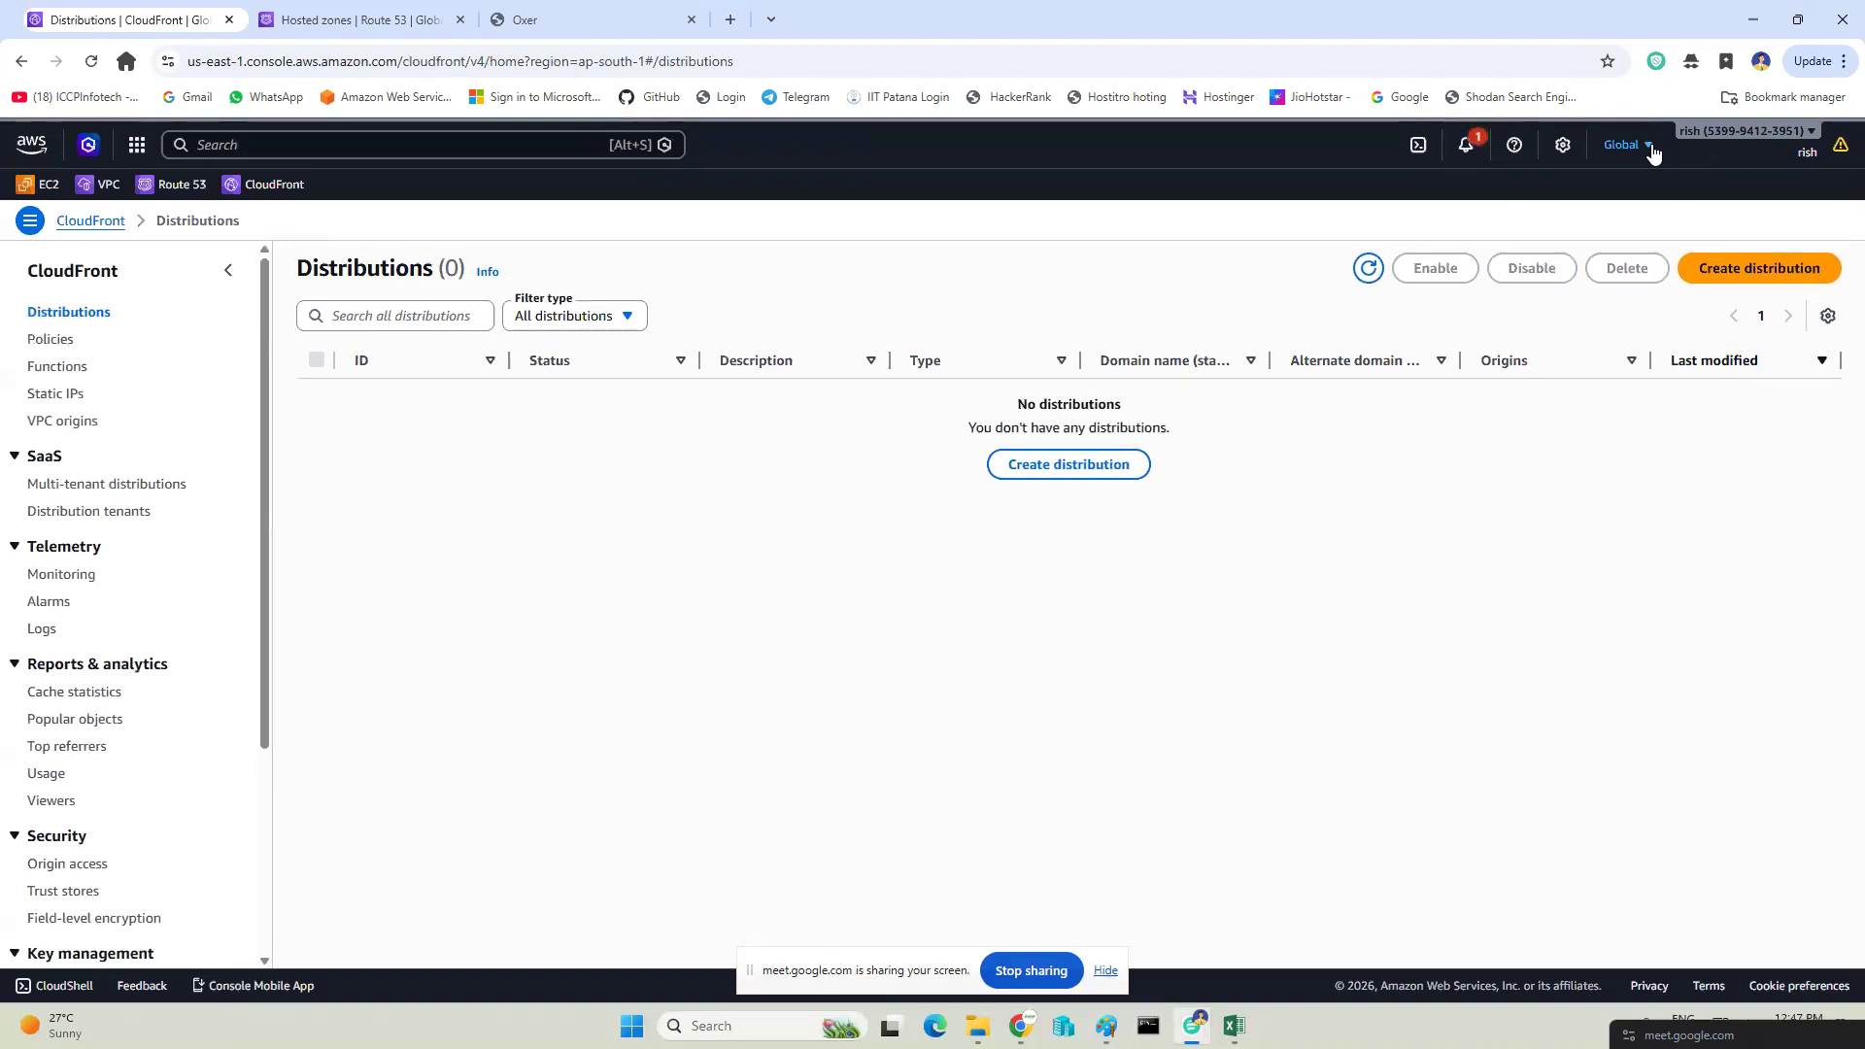
Start a new CloudFront distribution named iccp_cdn for a single website or app, and continue to the origin settings.
click(1651, 149)
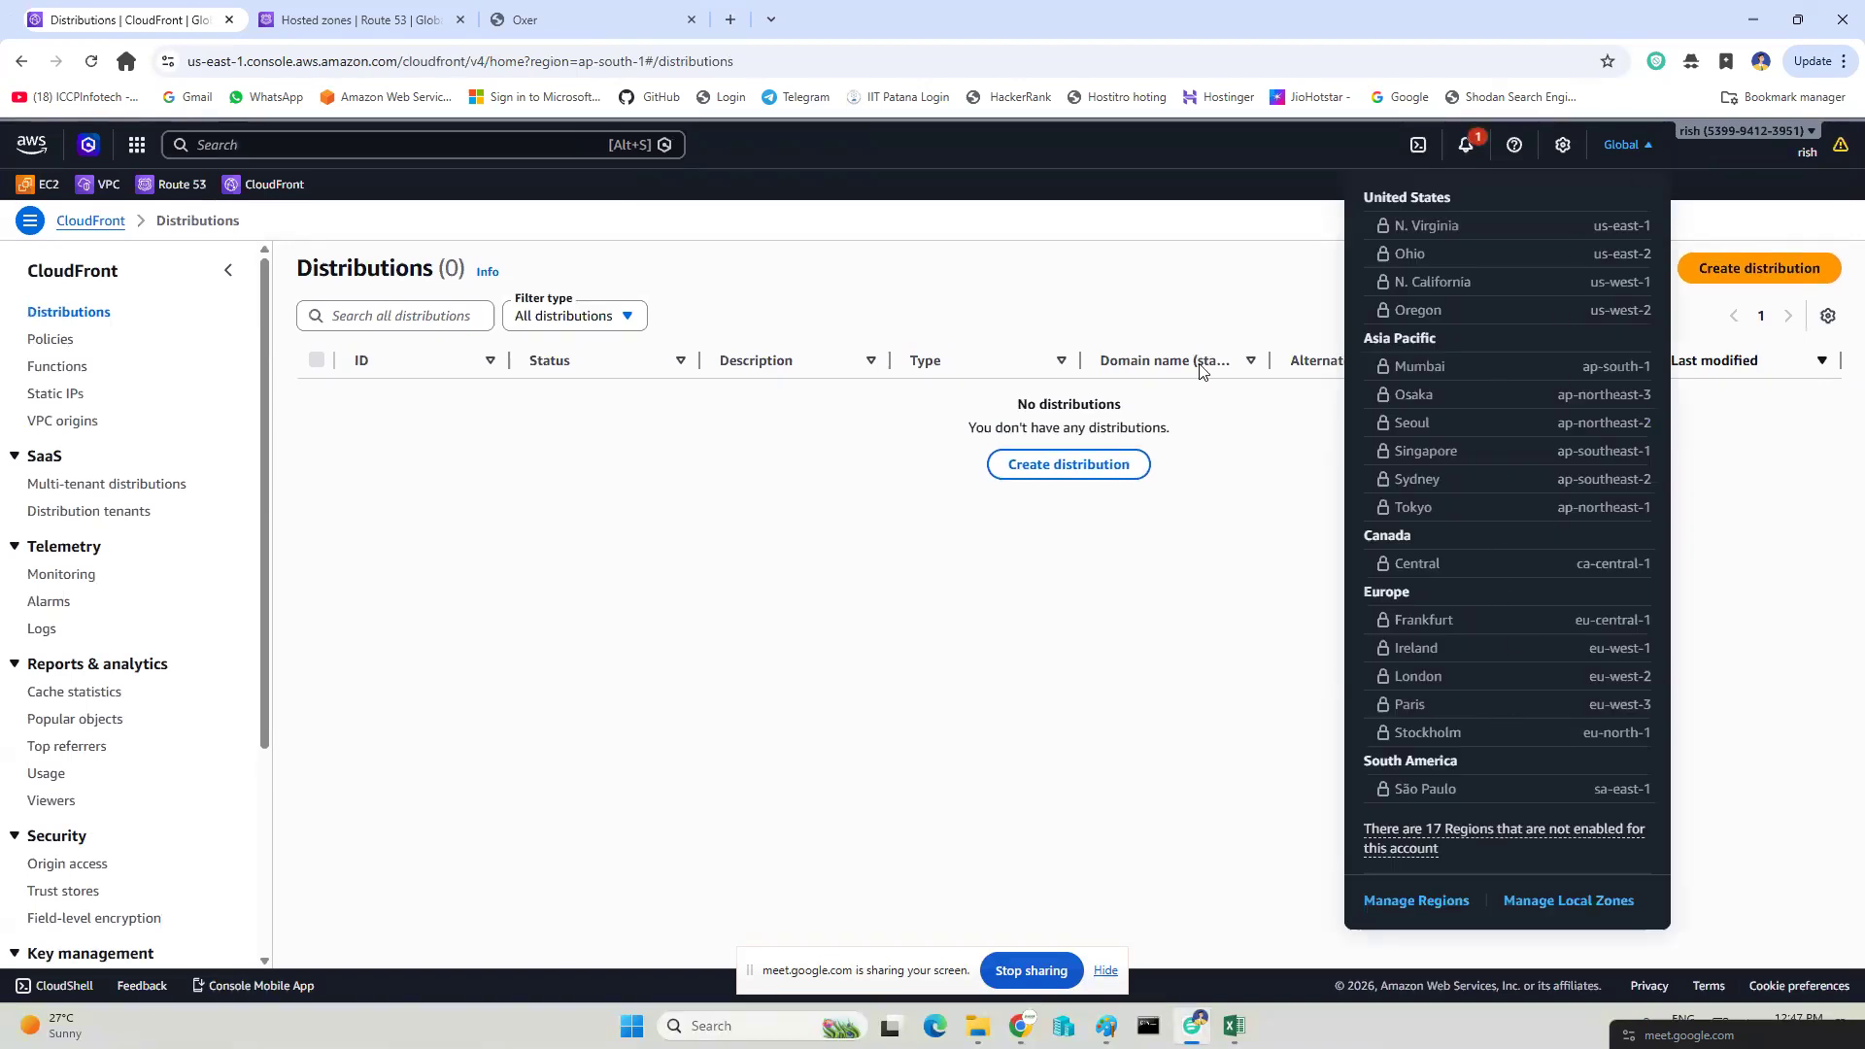
click(1103, 175)
click(1754, 276)
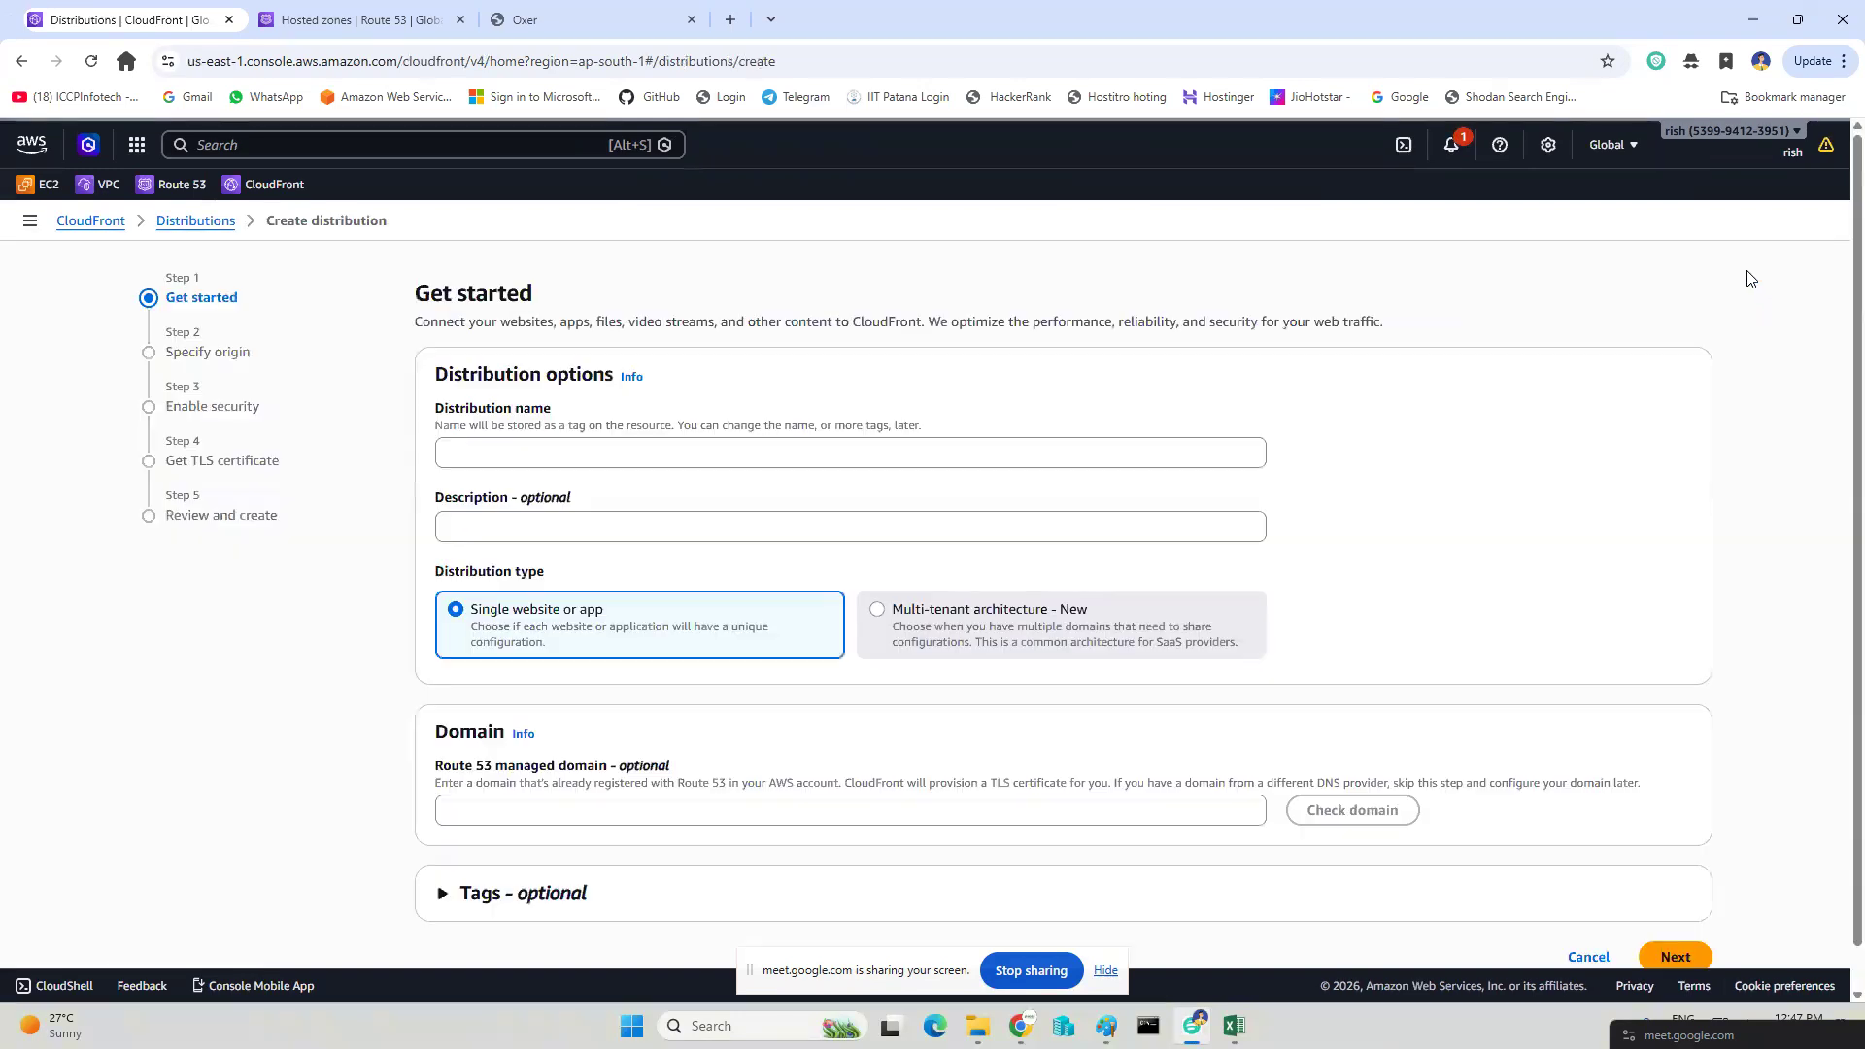
click(570, 454)
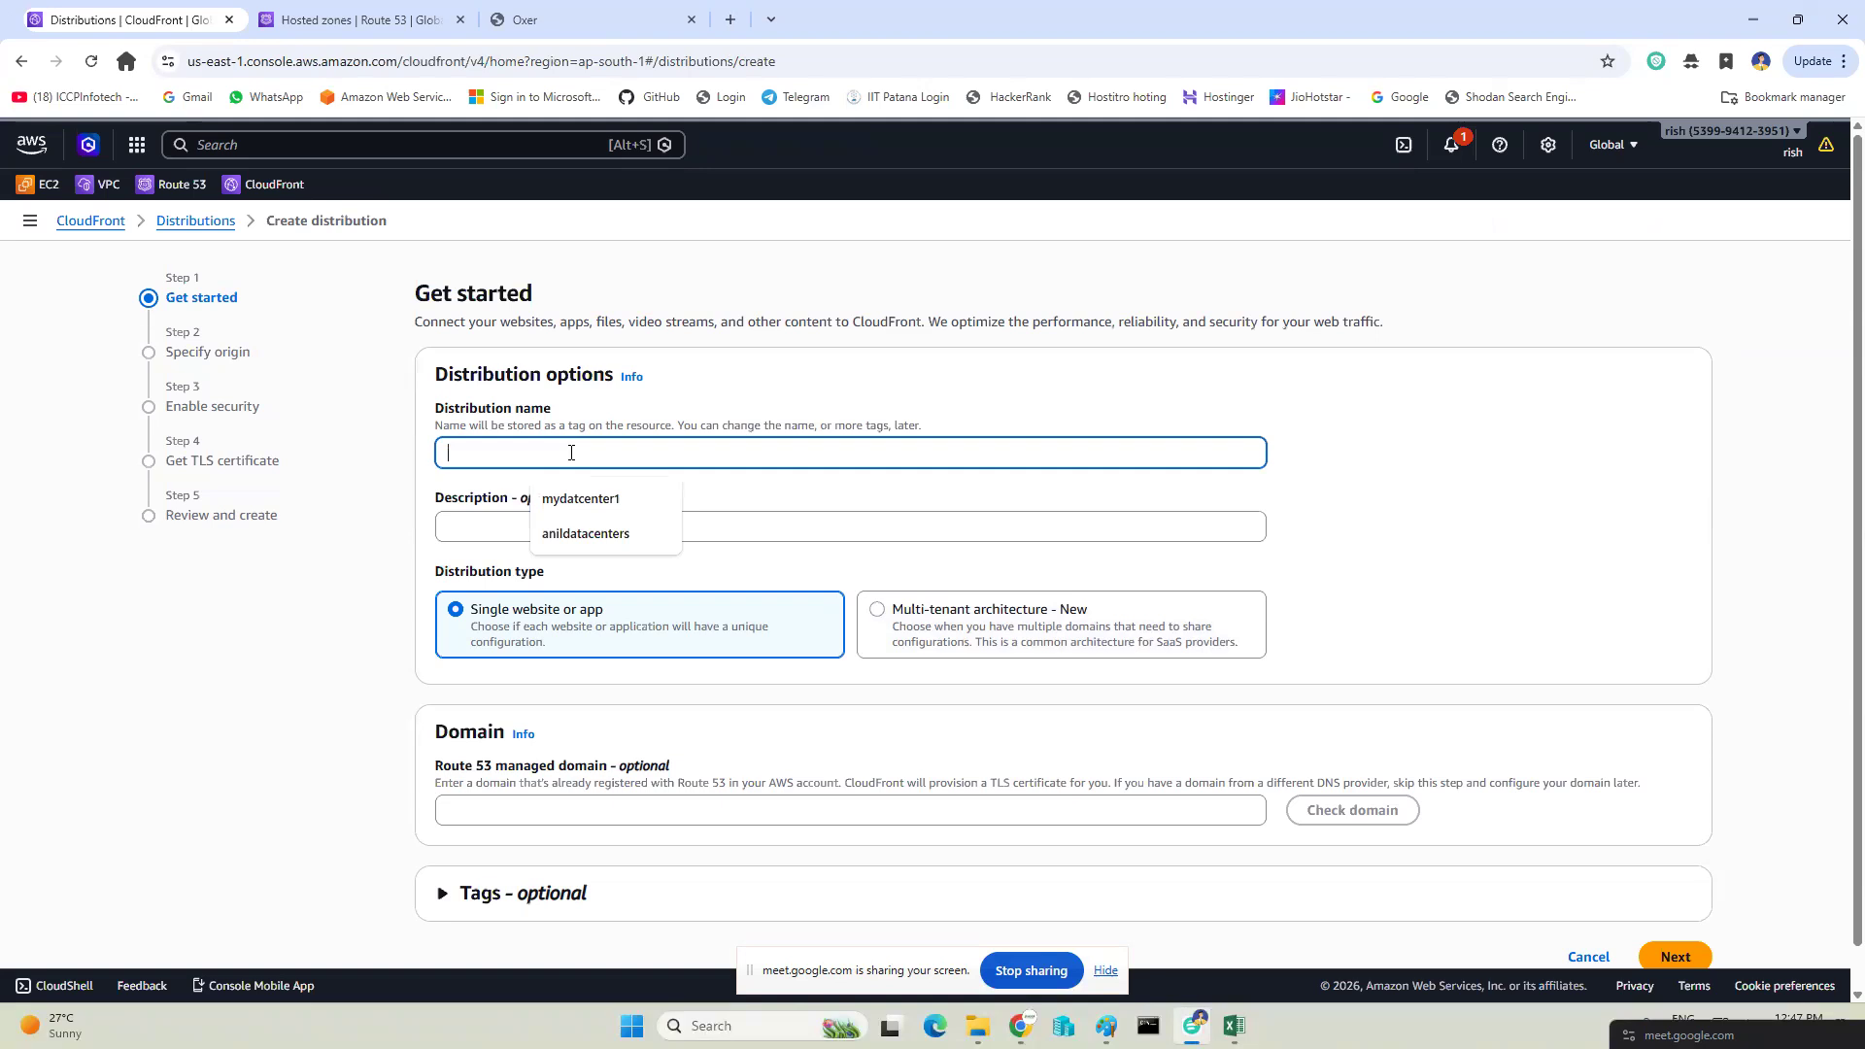
text(dm)
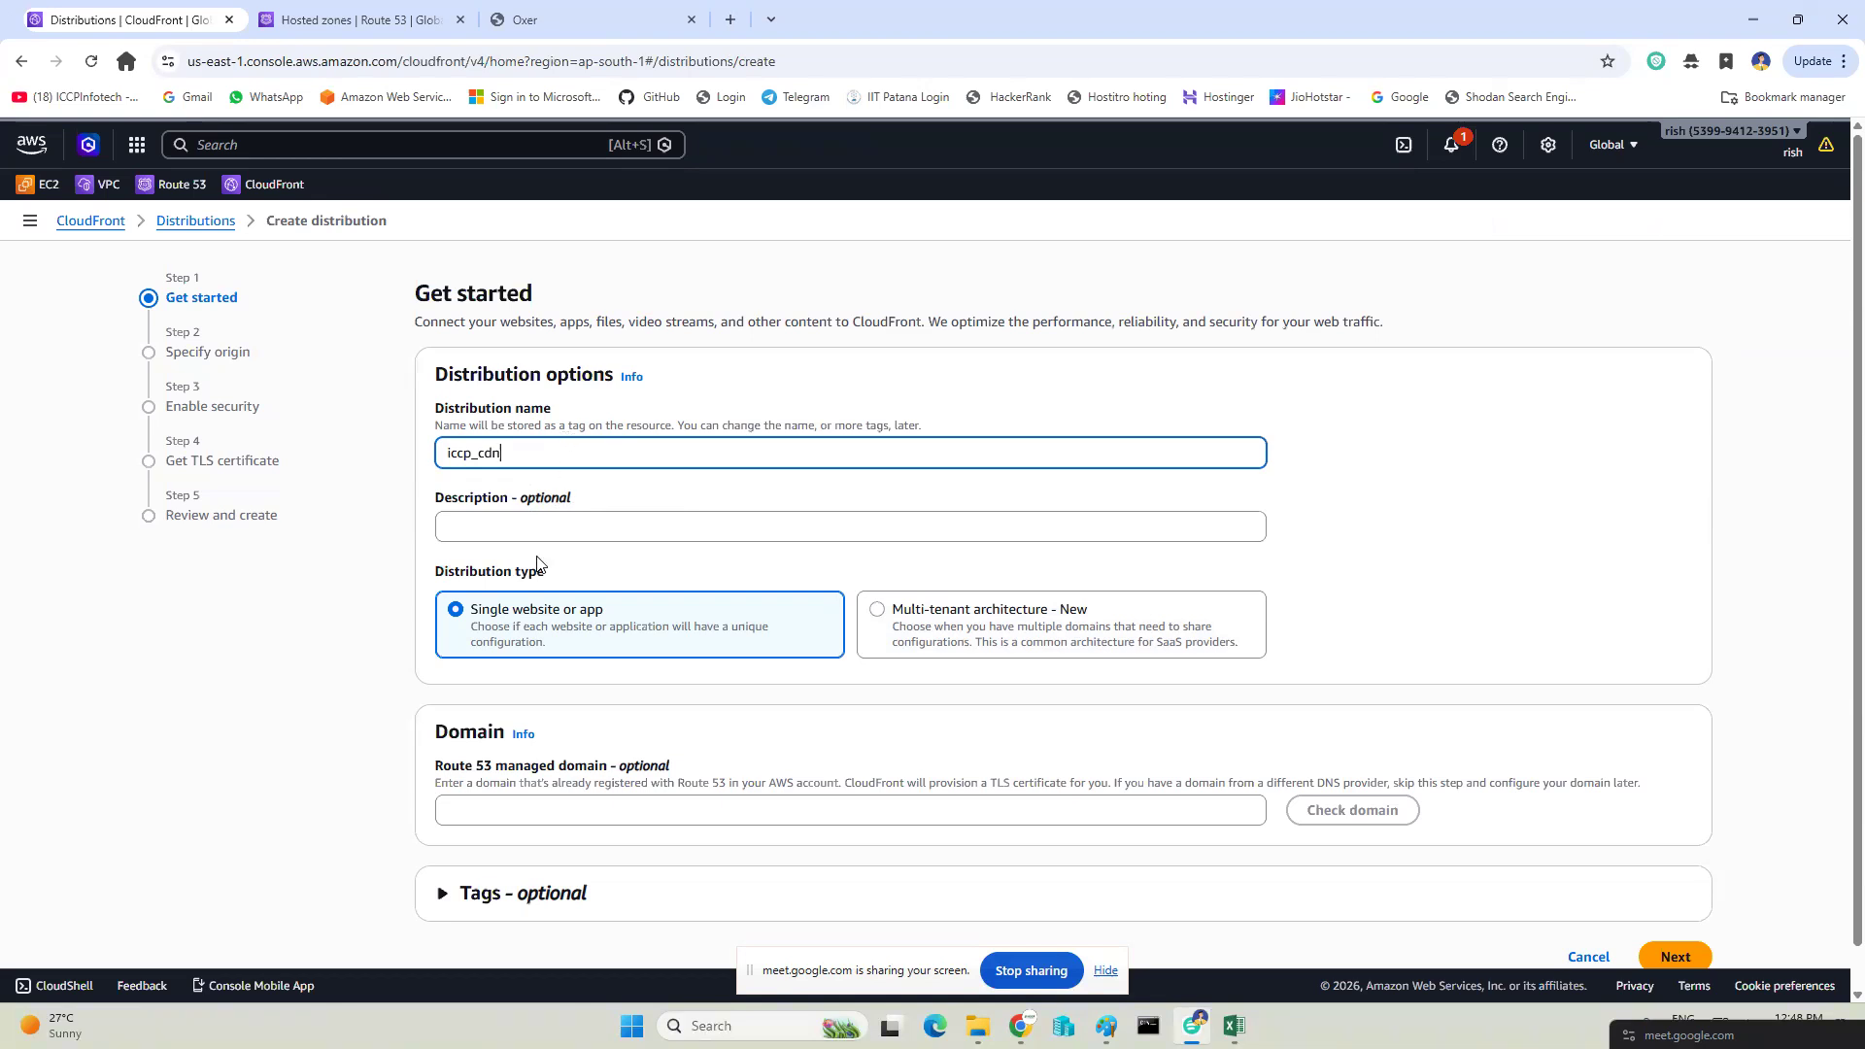
scroll(575, 515, down, 1)
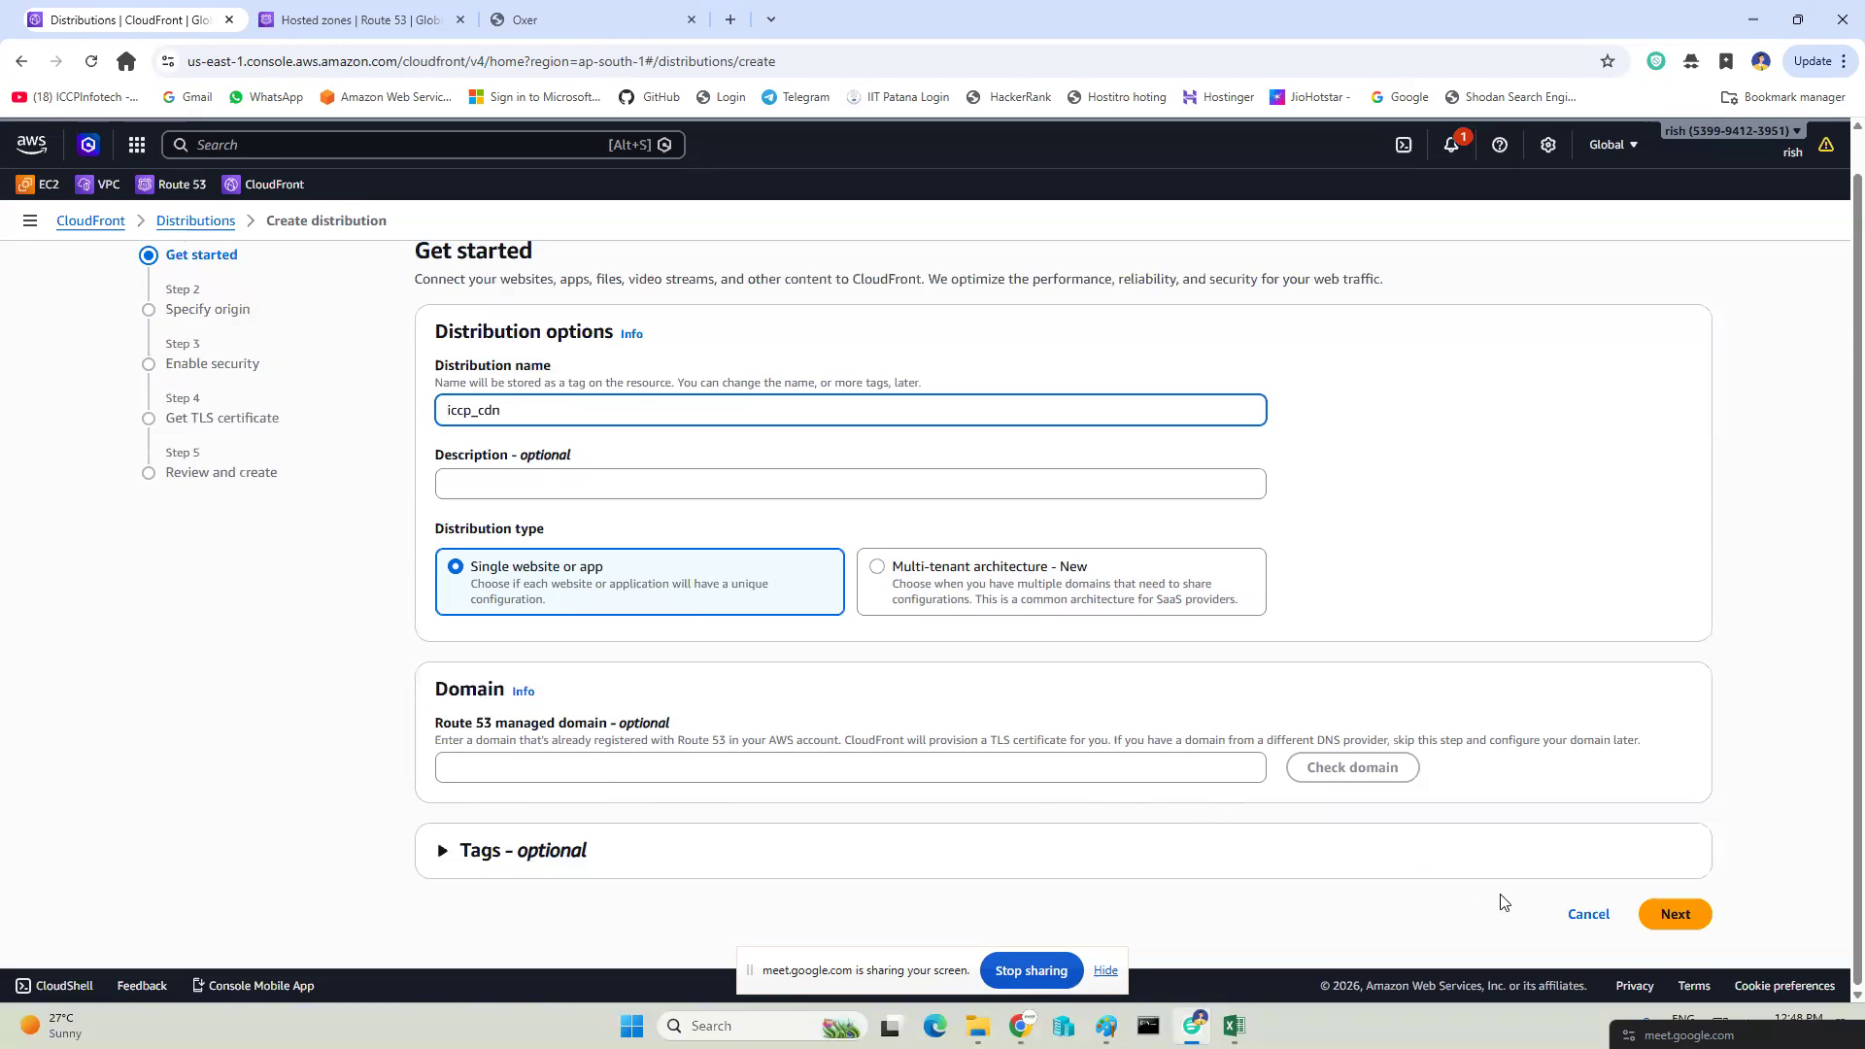
click(1660, 910)
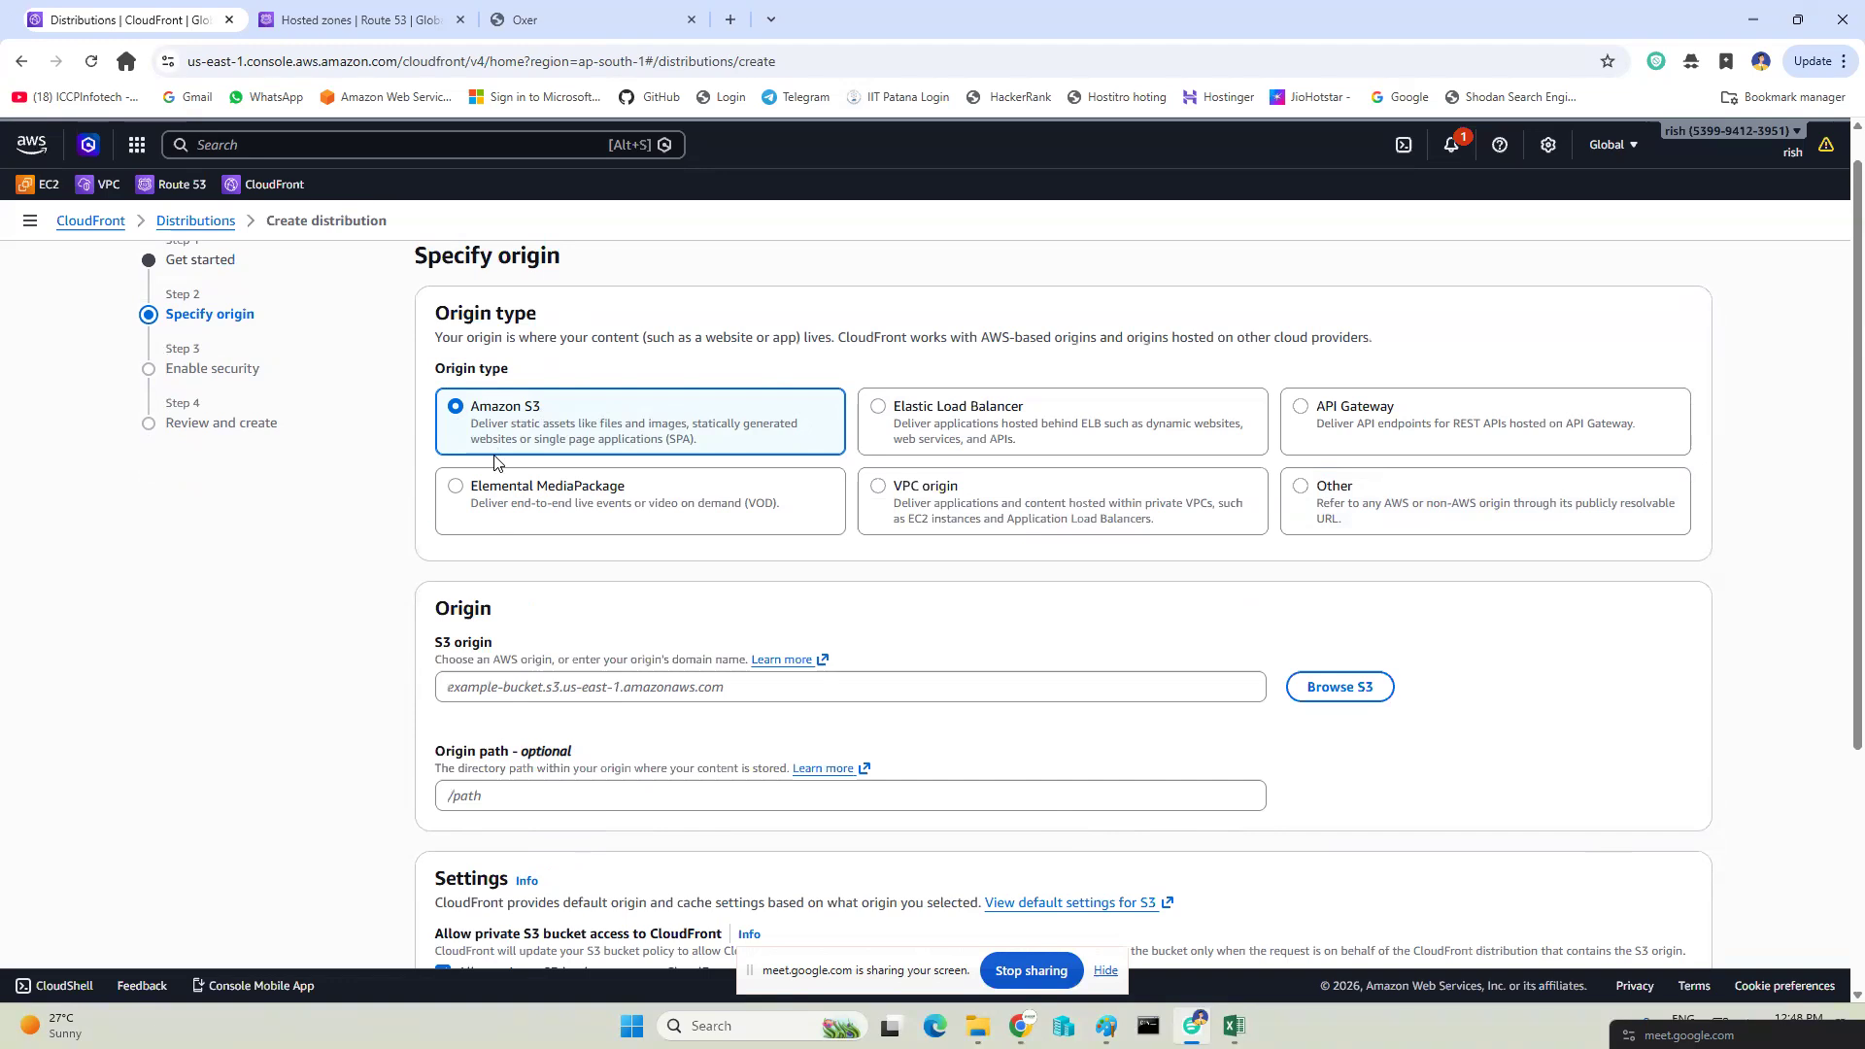
Choose the iccpss-s1-mumbai bucket as the distribution's S3 origin.
scroll(496, 461, down, 2)
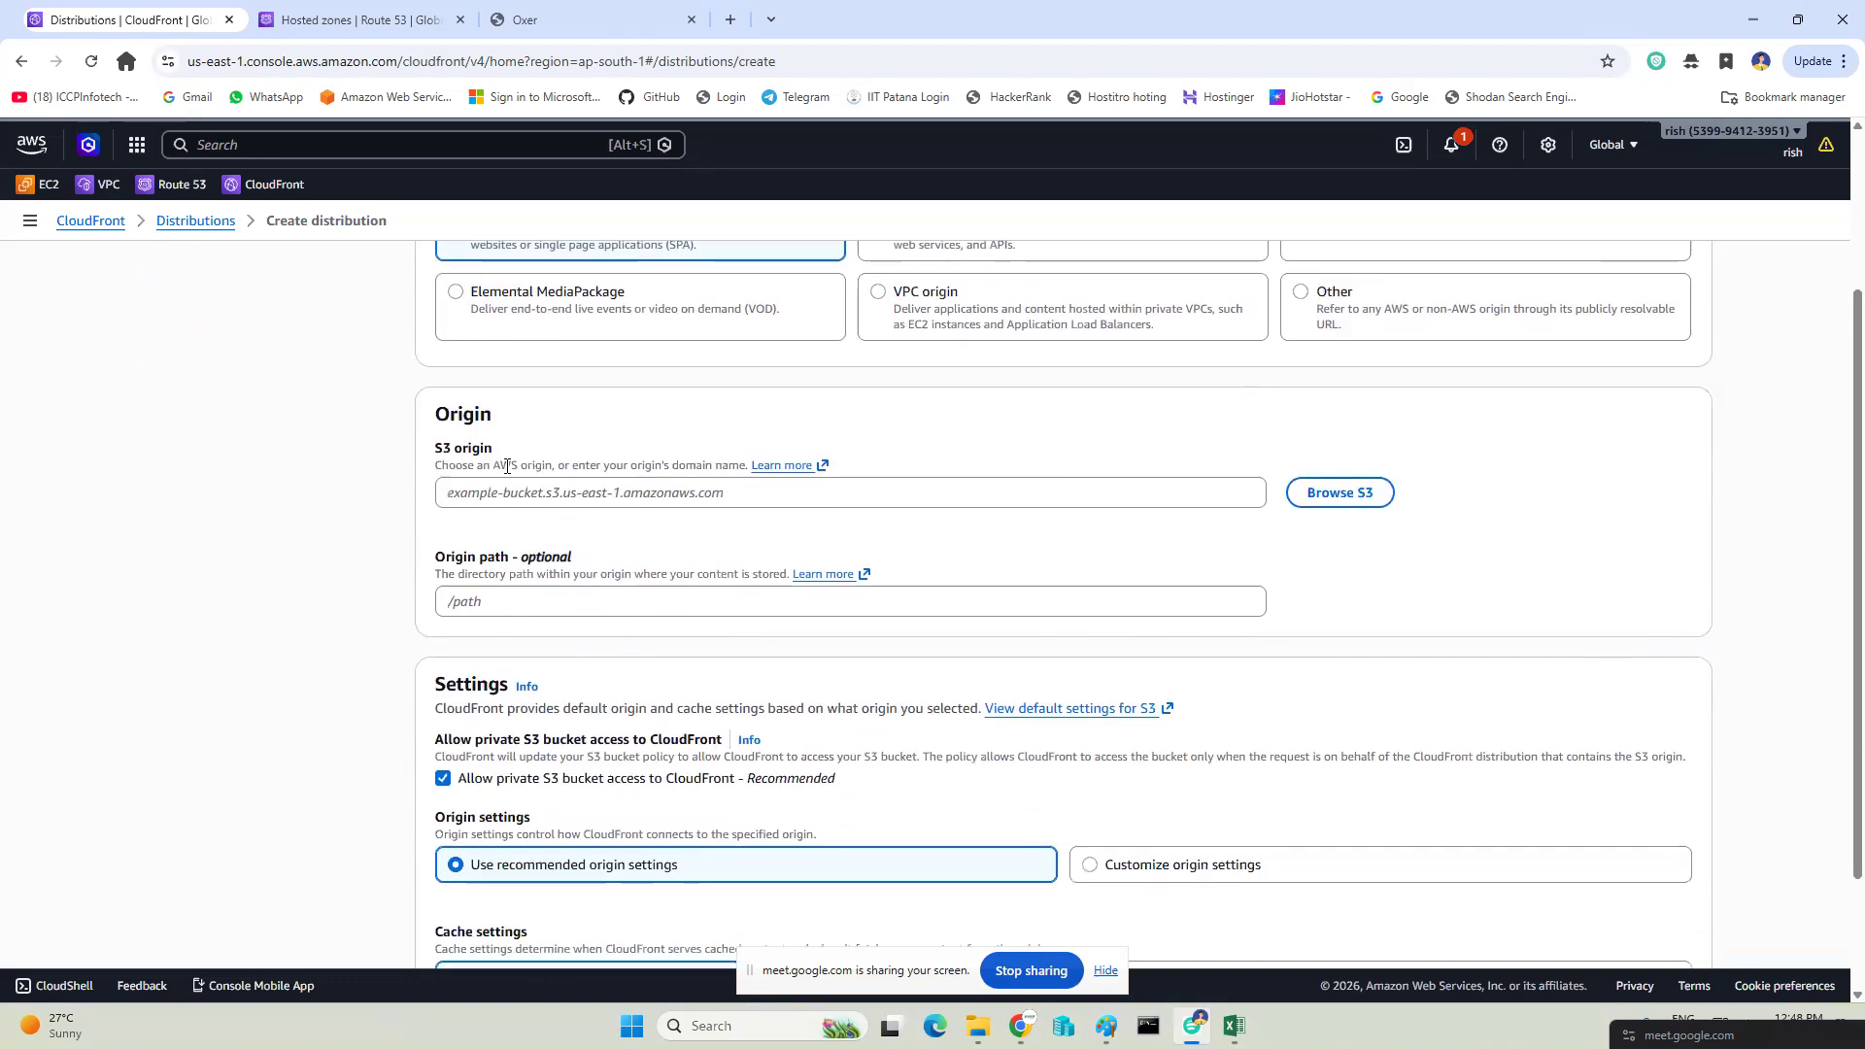
click(1329, 492)
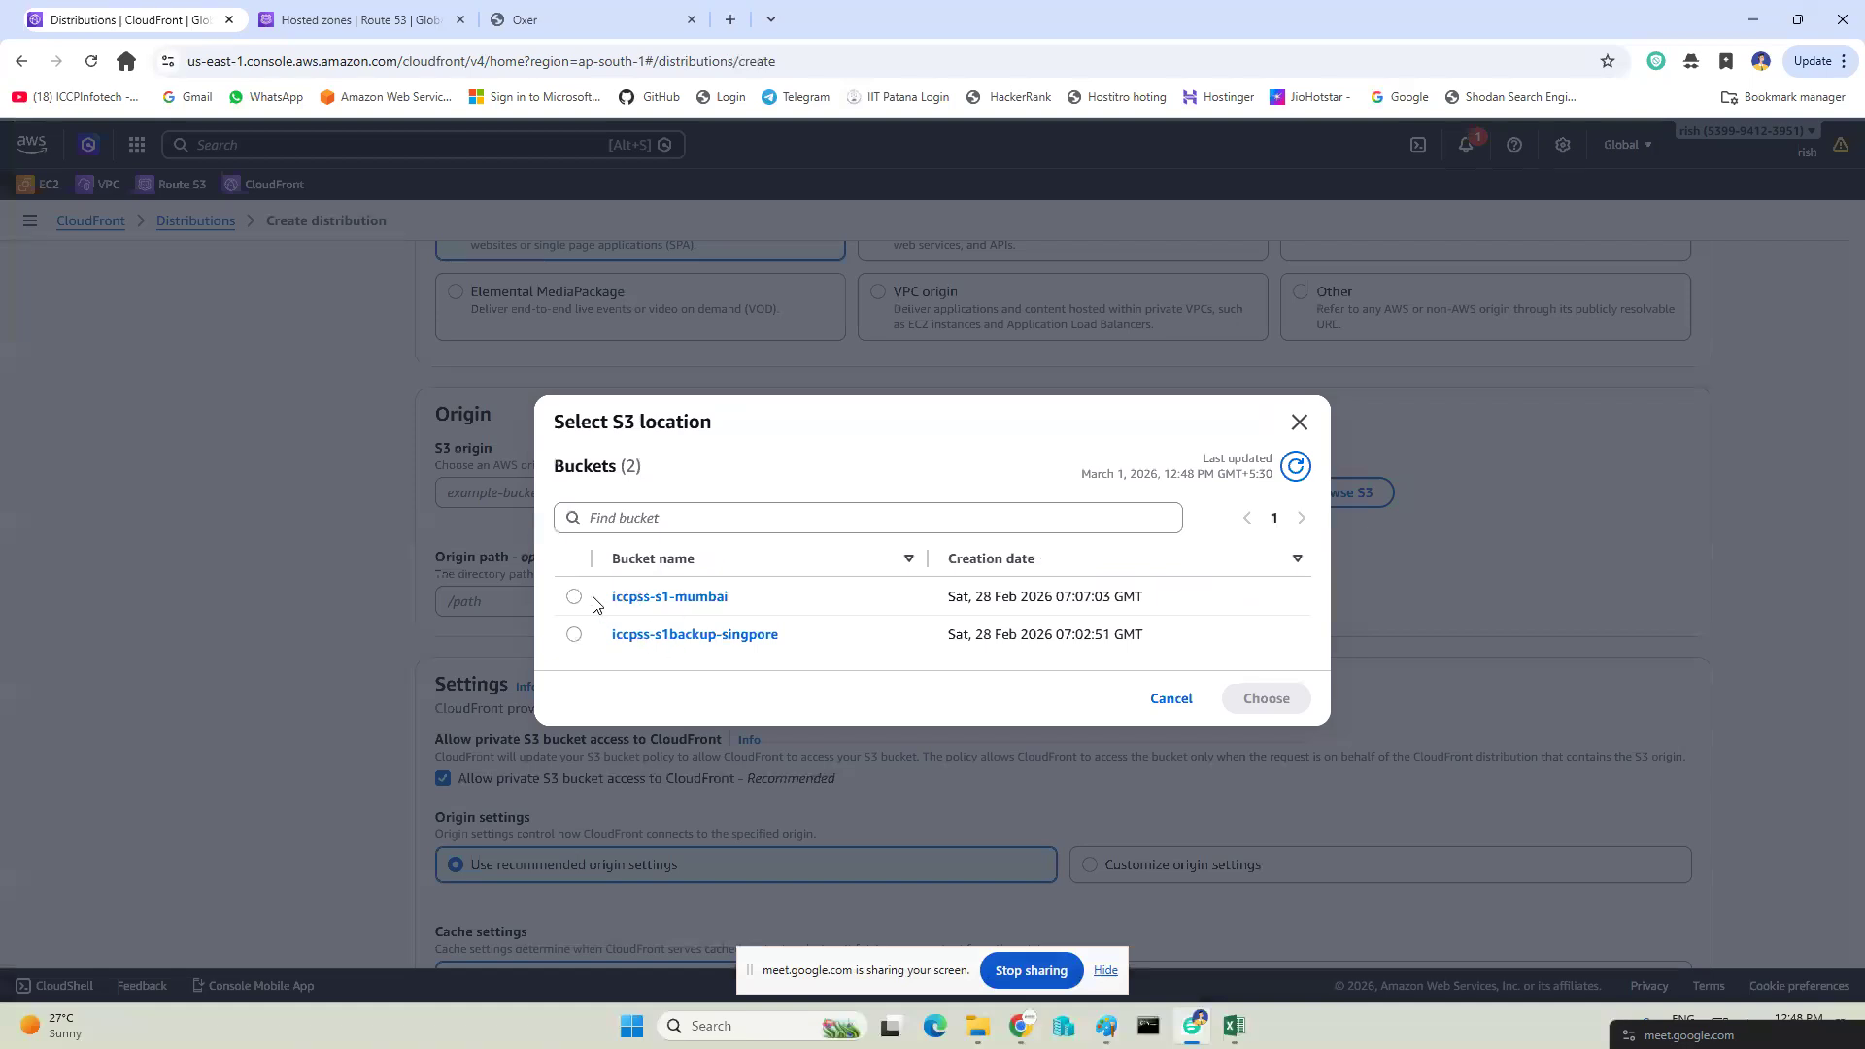
click(573, 595)
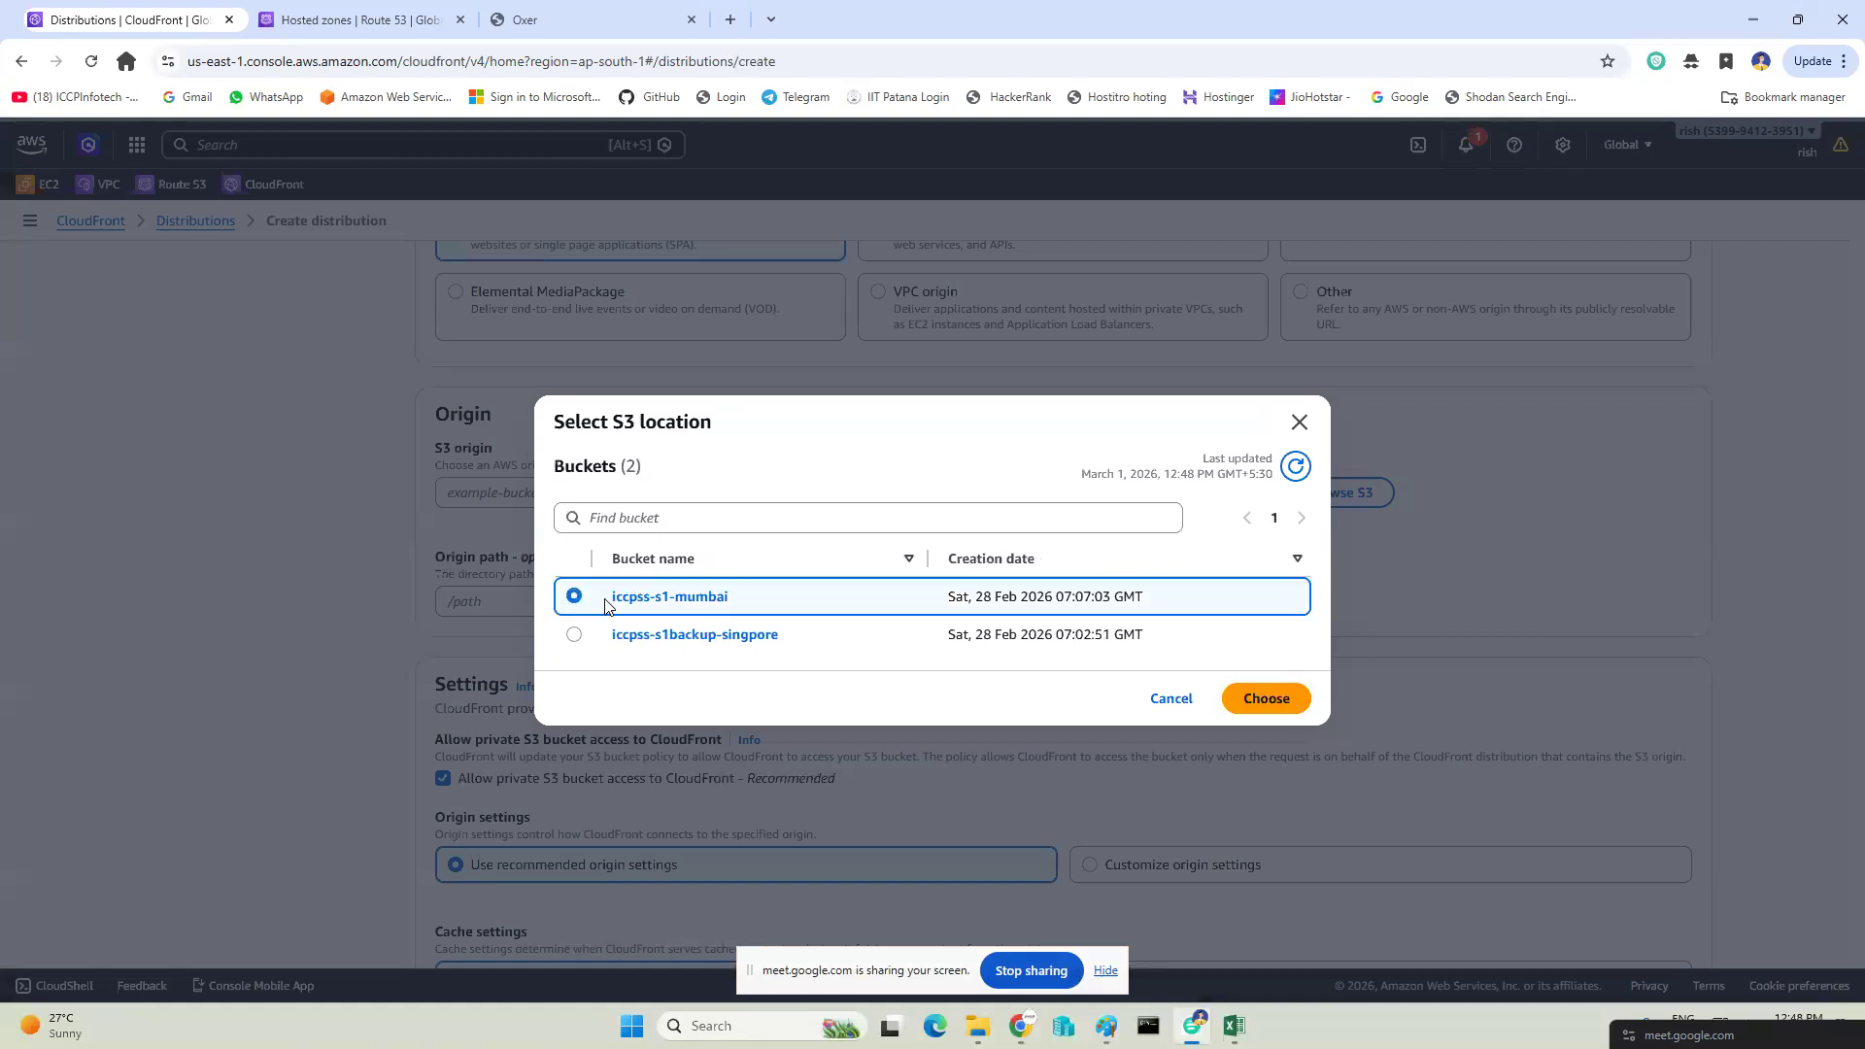
click(1264, 699)
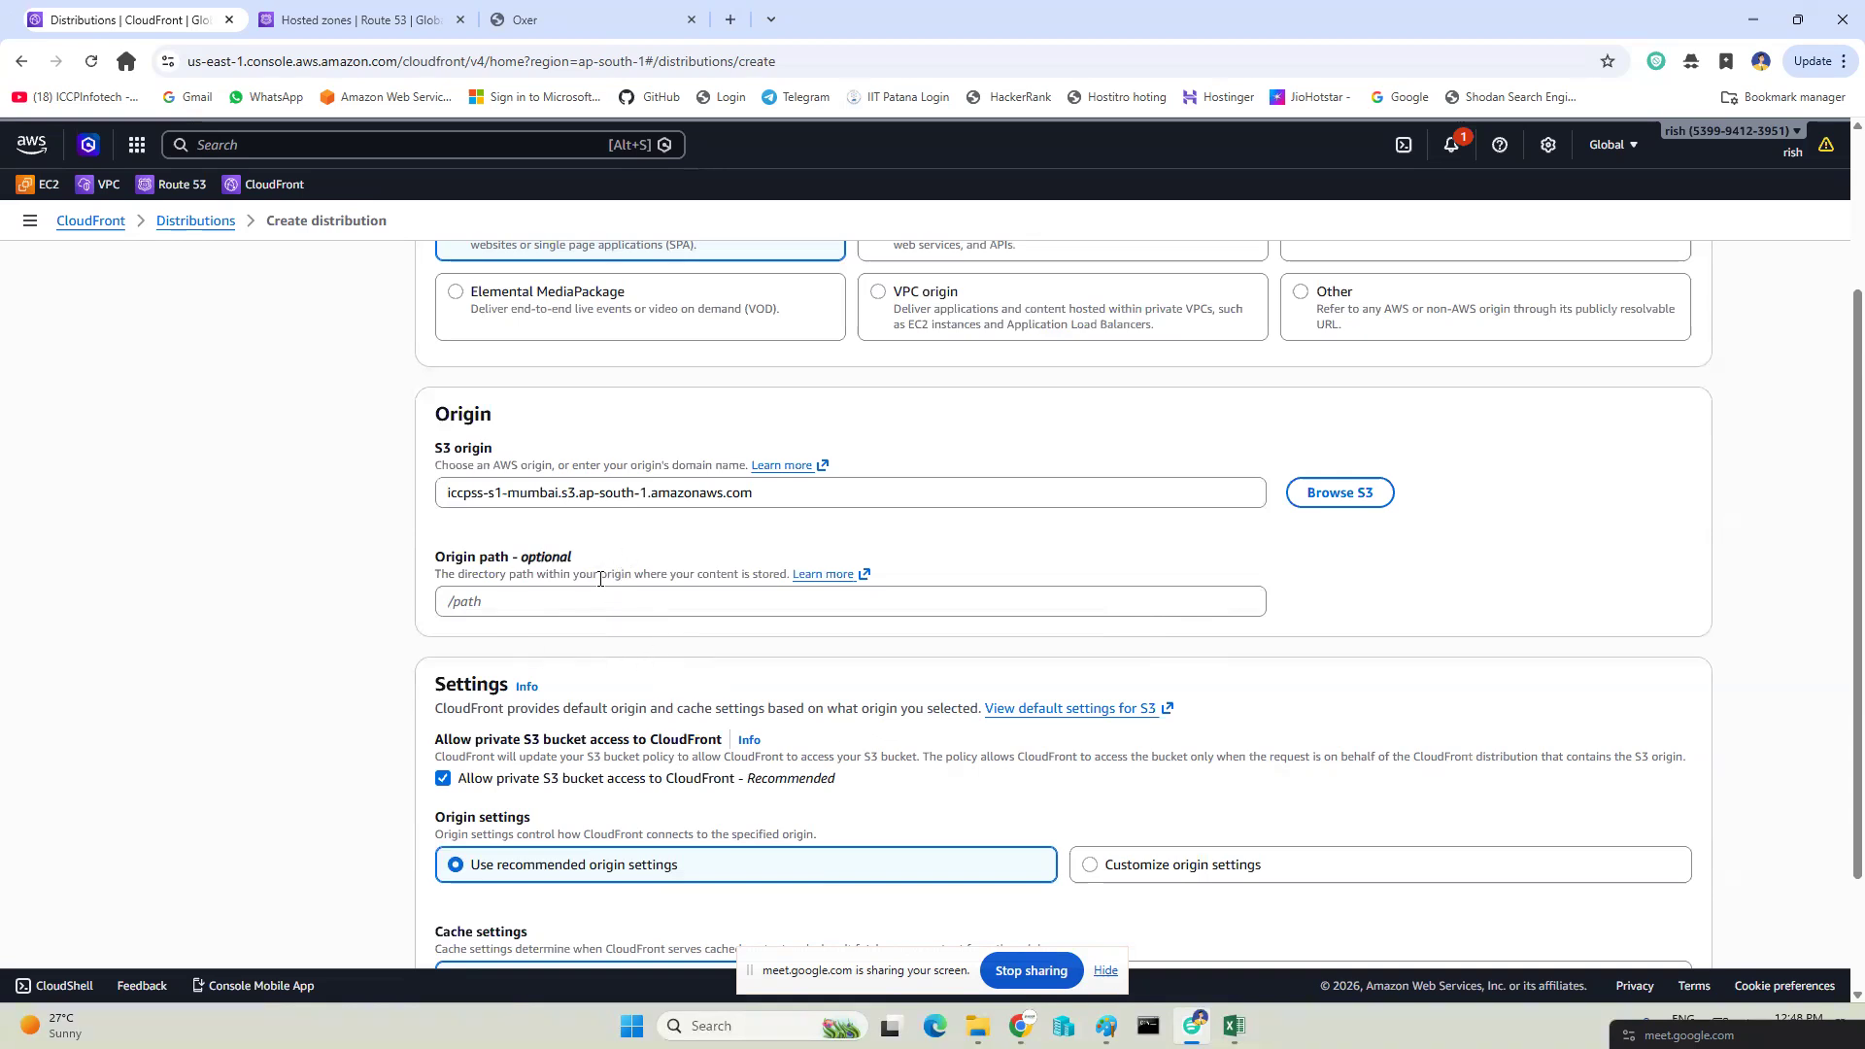
Switch to customized origin settings and review the Origin Shield, connection and response timeout options.
scroll(600, 579, down, 2)
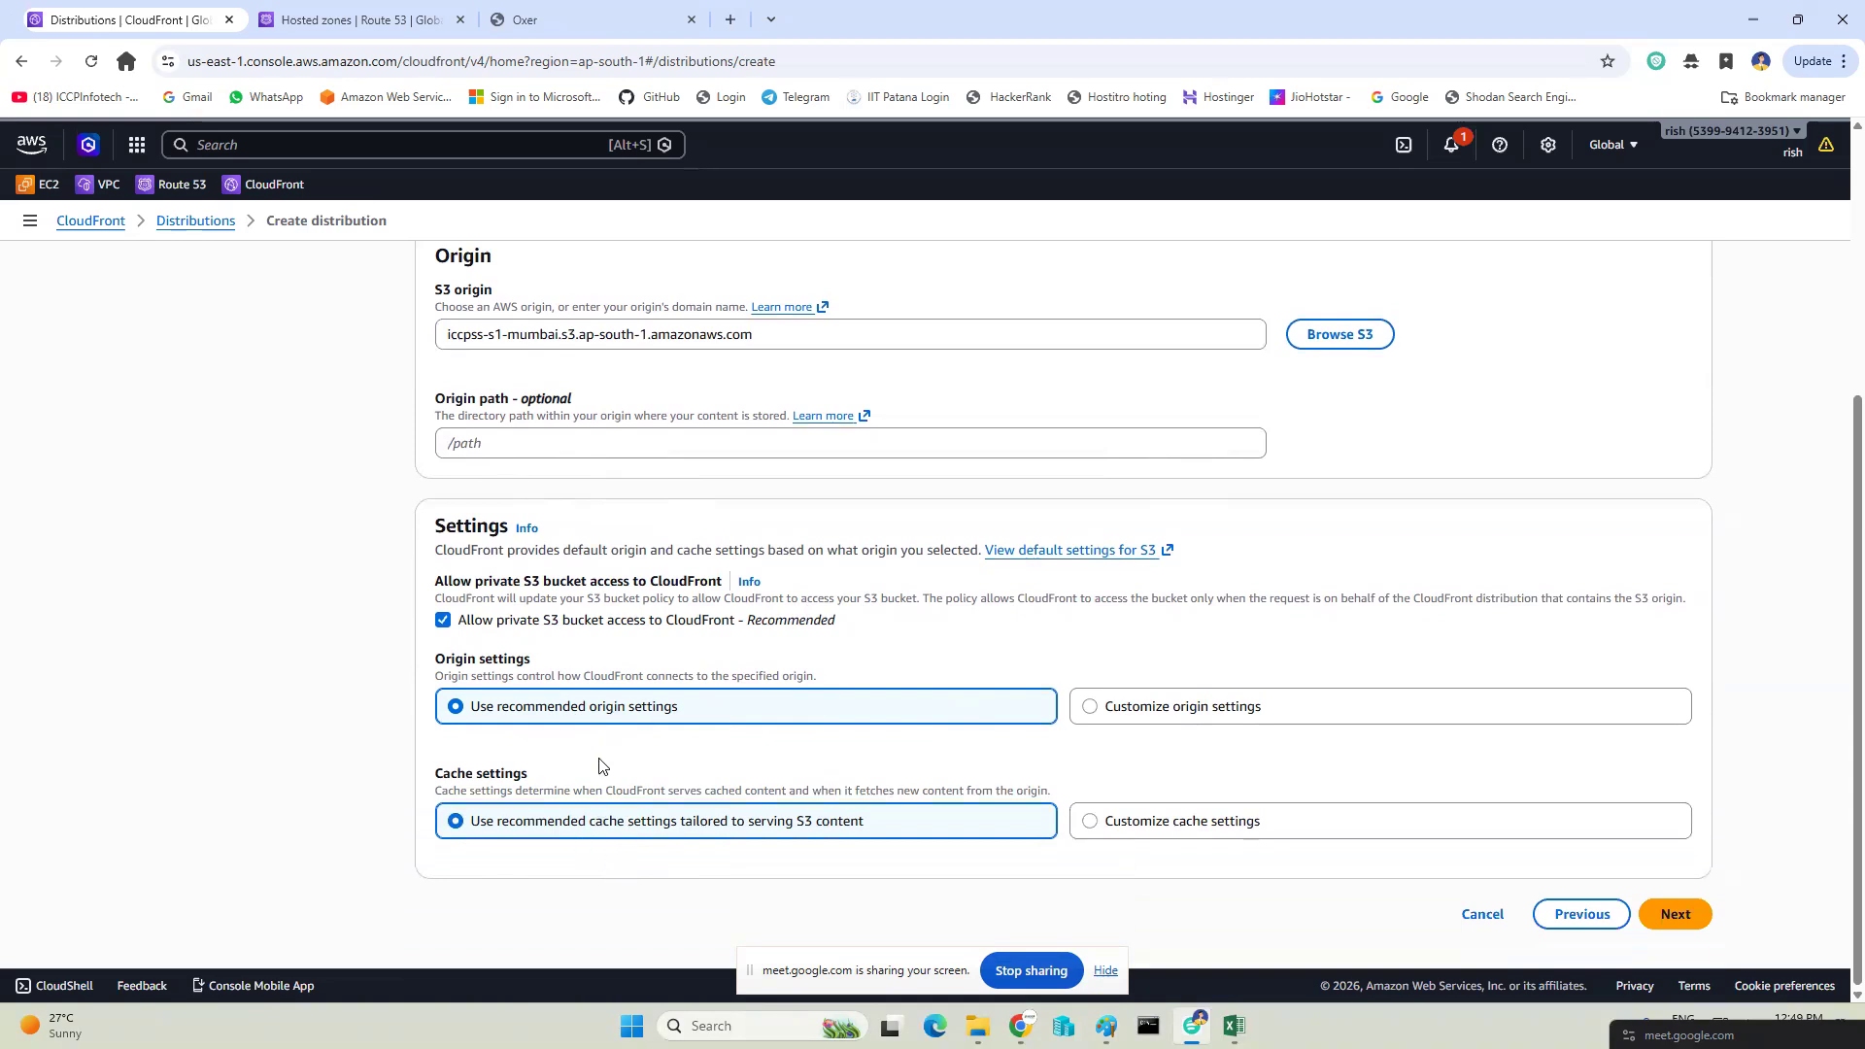
click(1091, 712)
scroll(778, 690, down, 2)
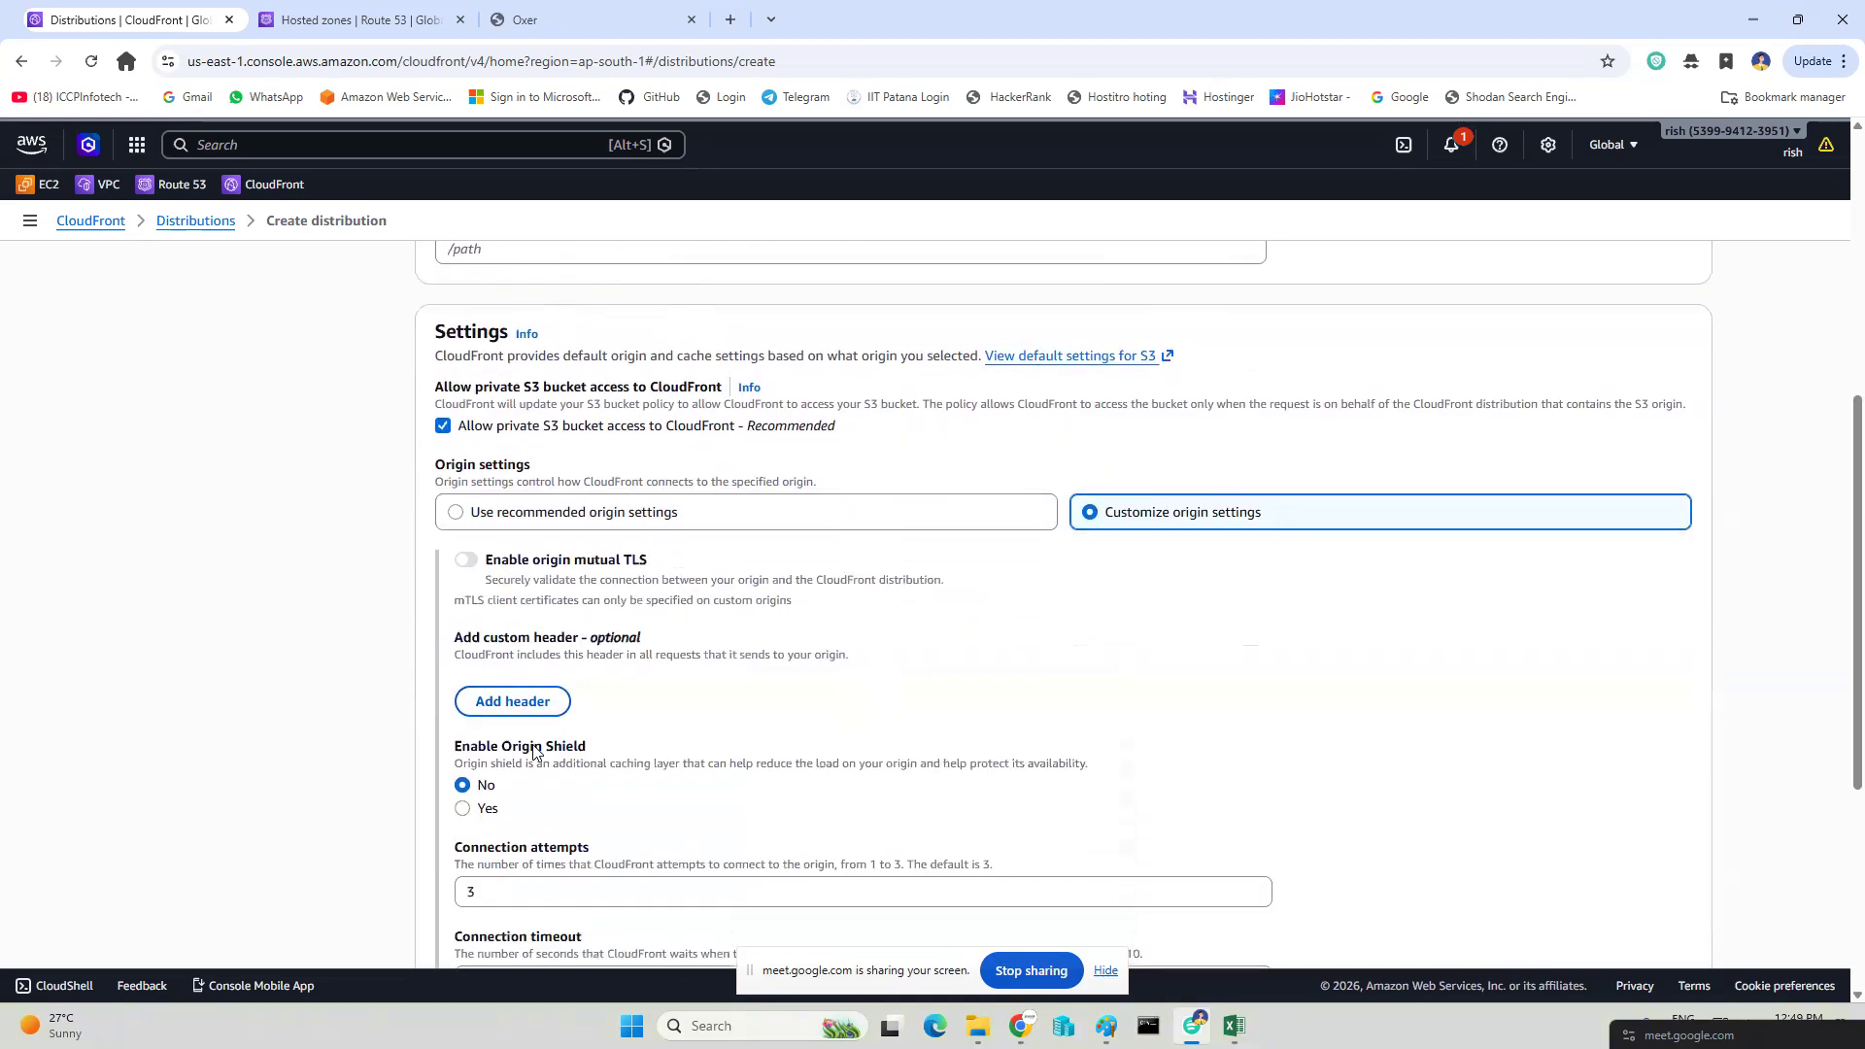
scroll(534, 751, down, 2)
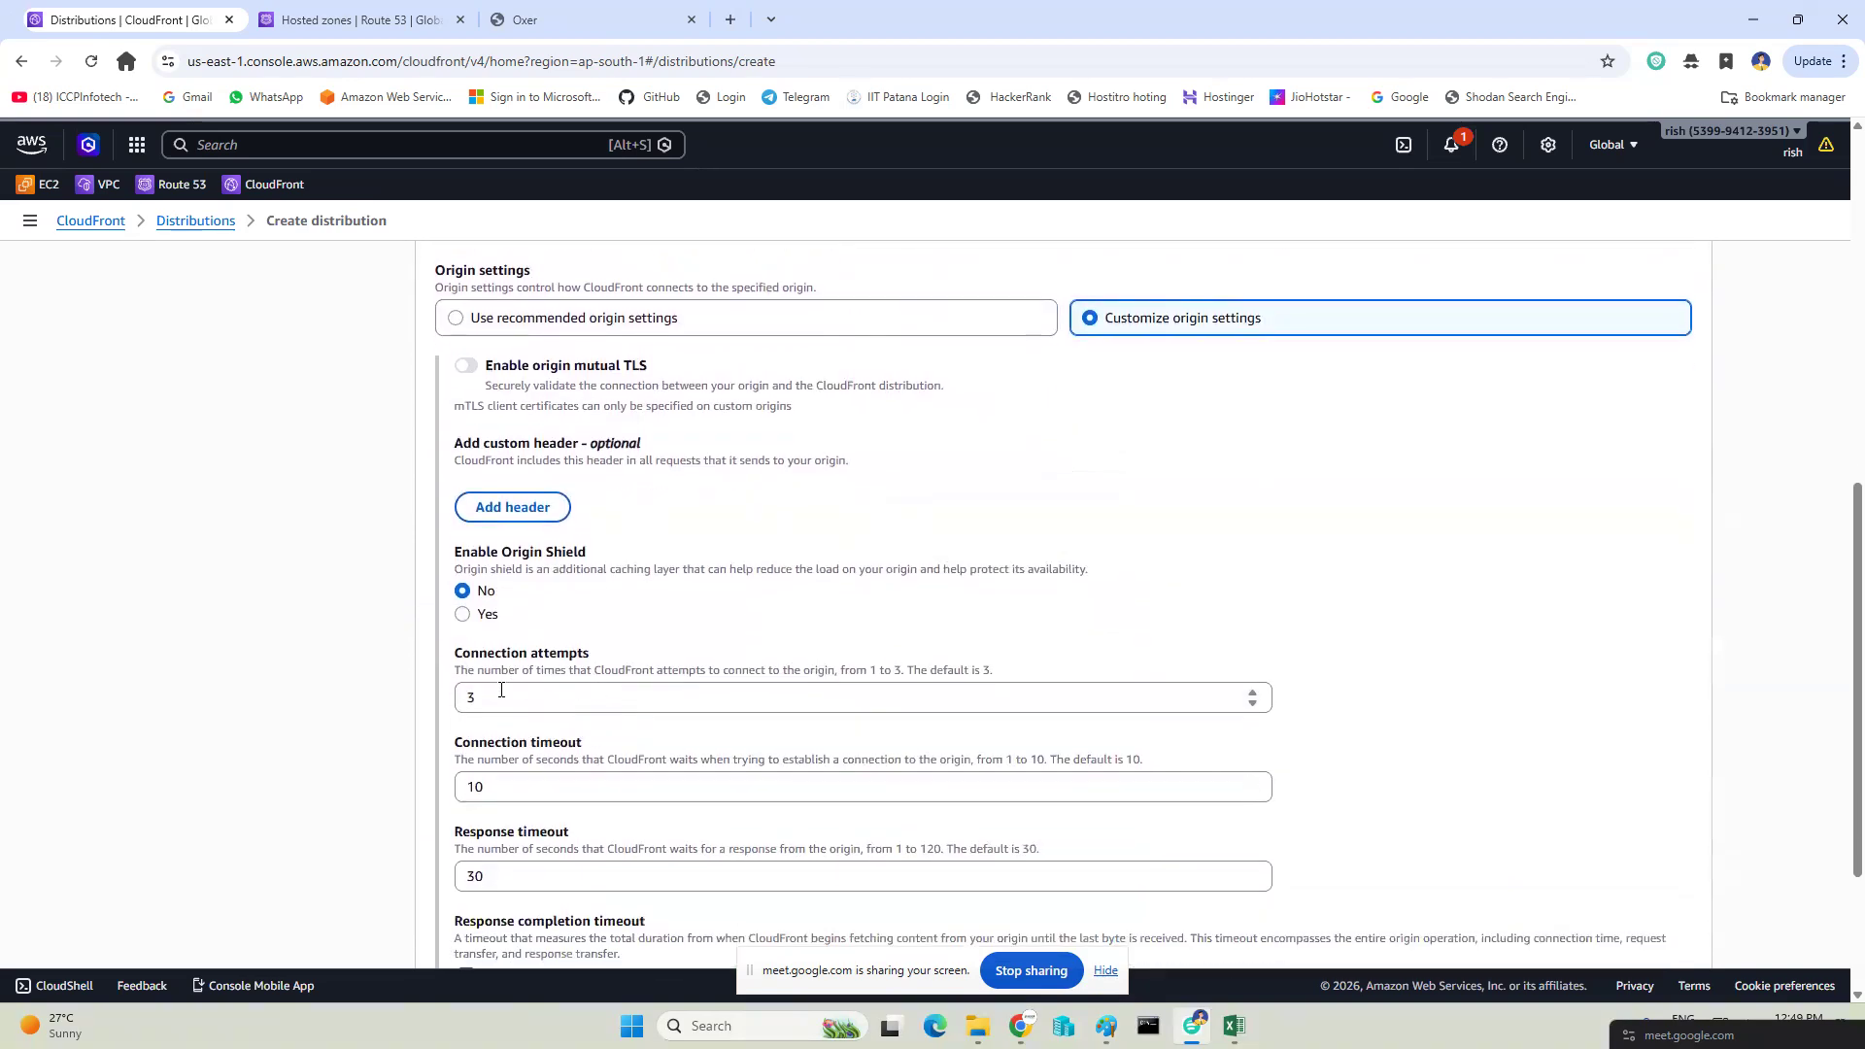
scroll(656, 746, down, 2)
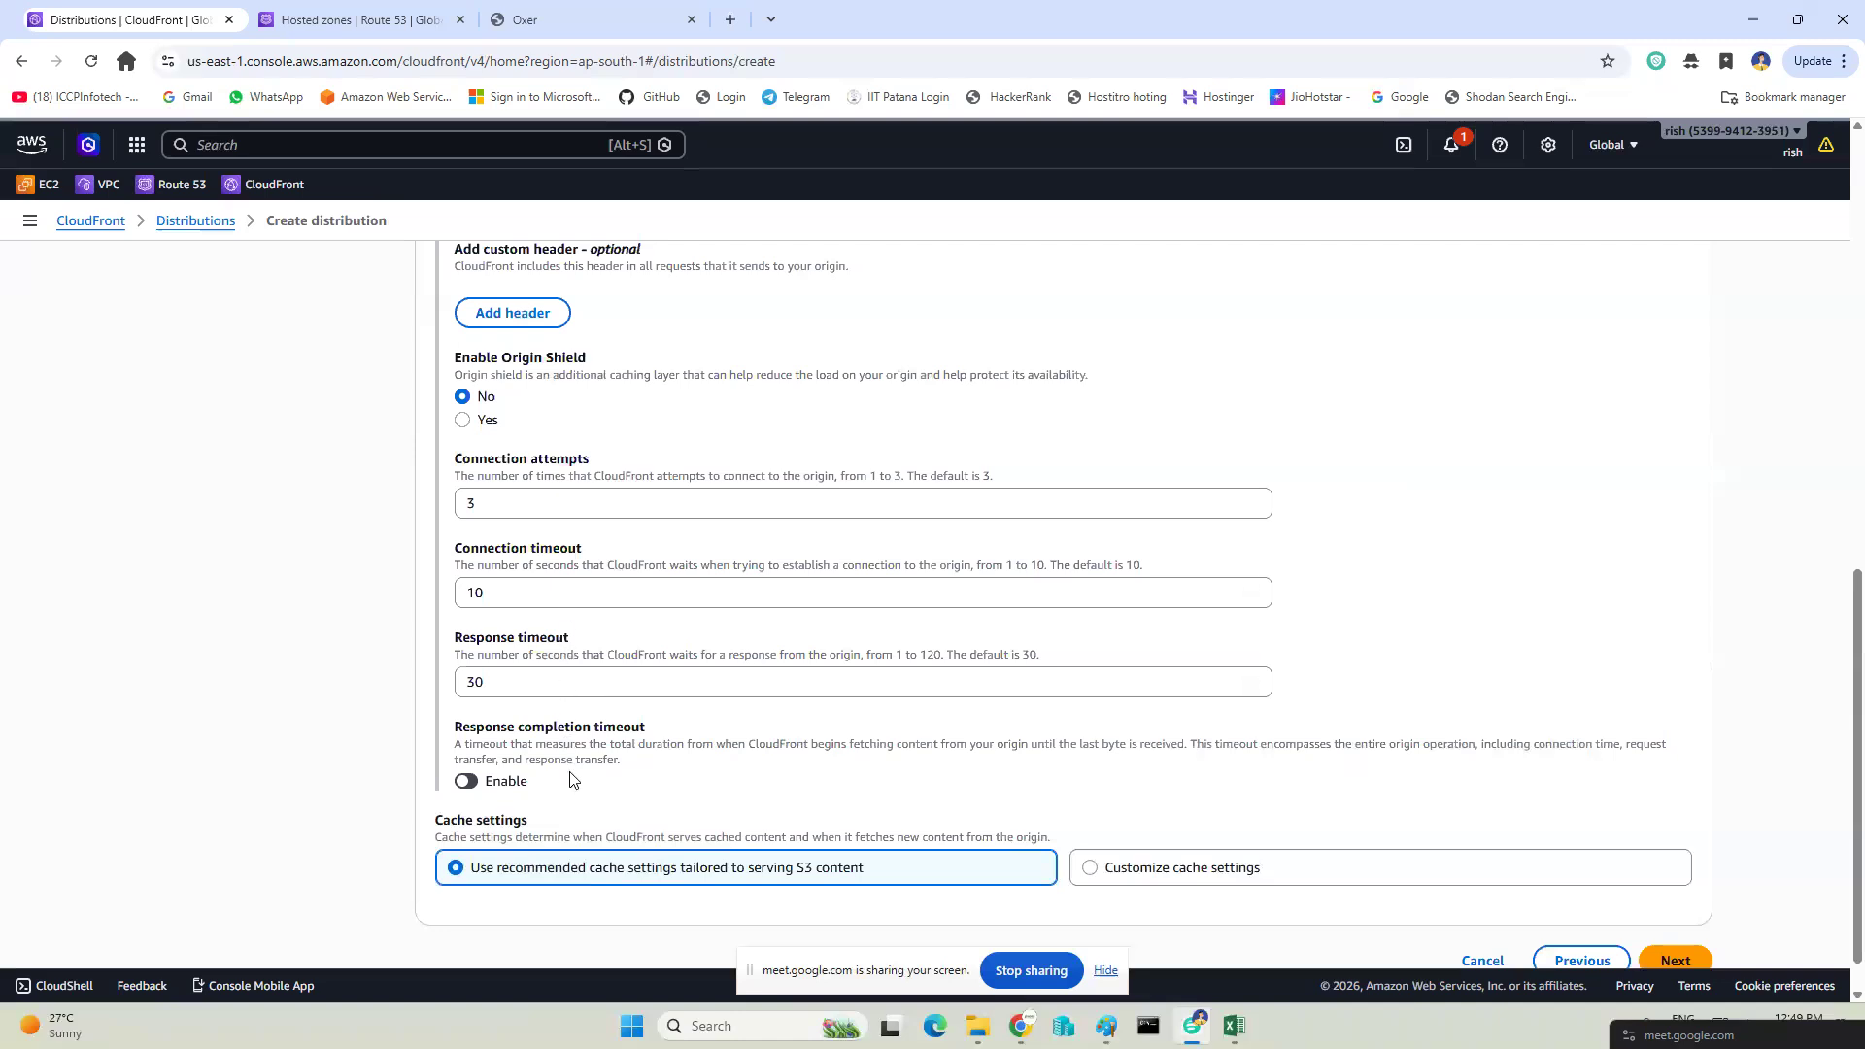
scroll(604, 762, down, 1)
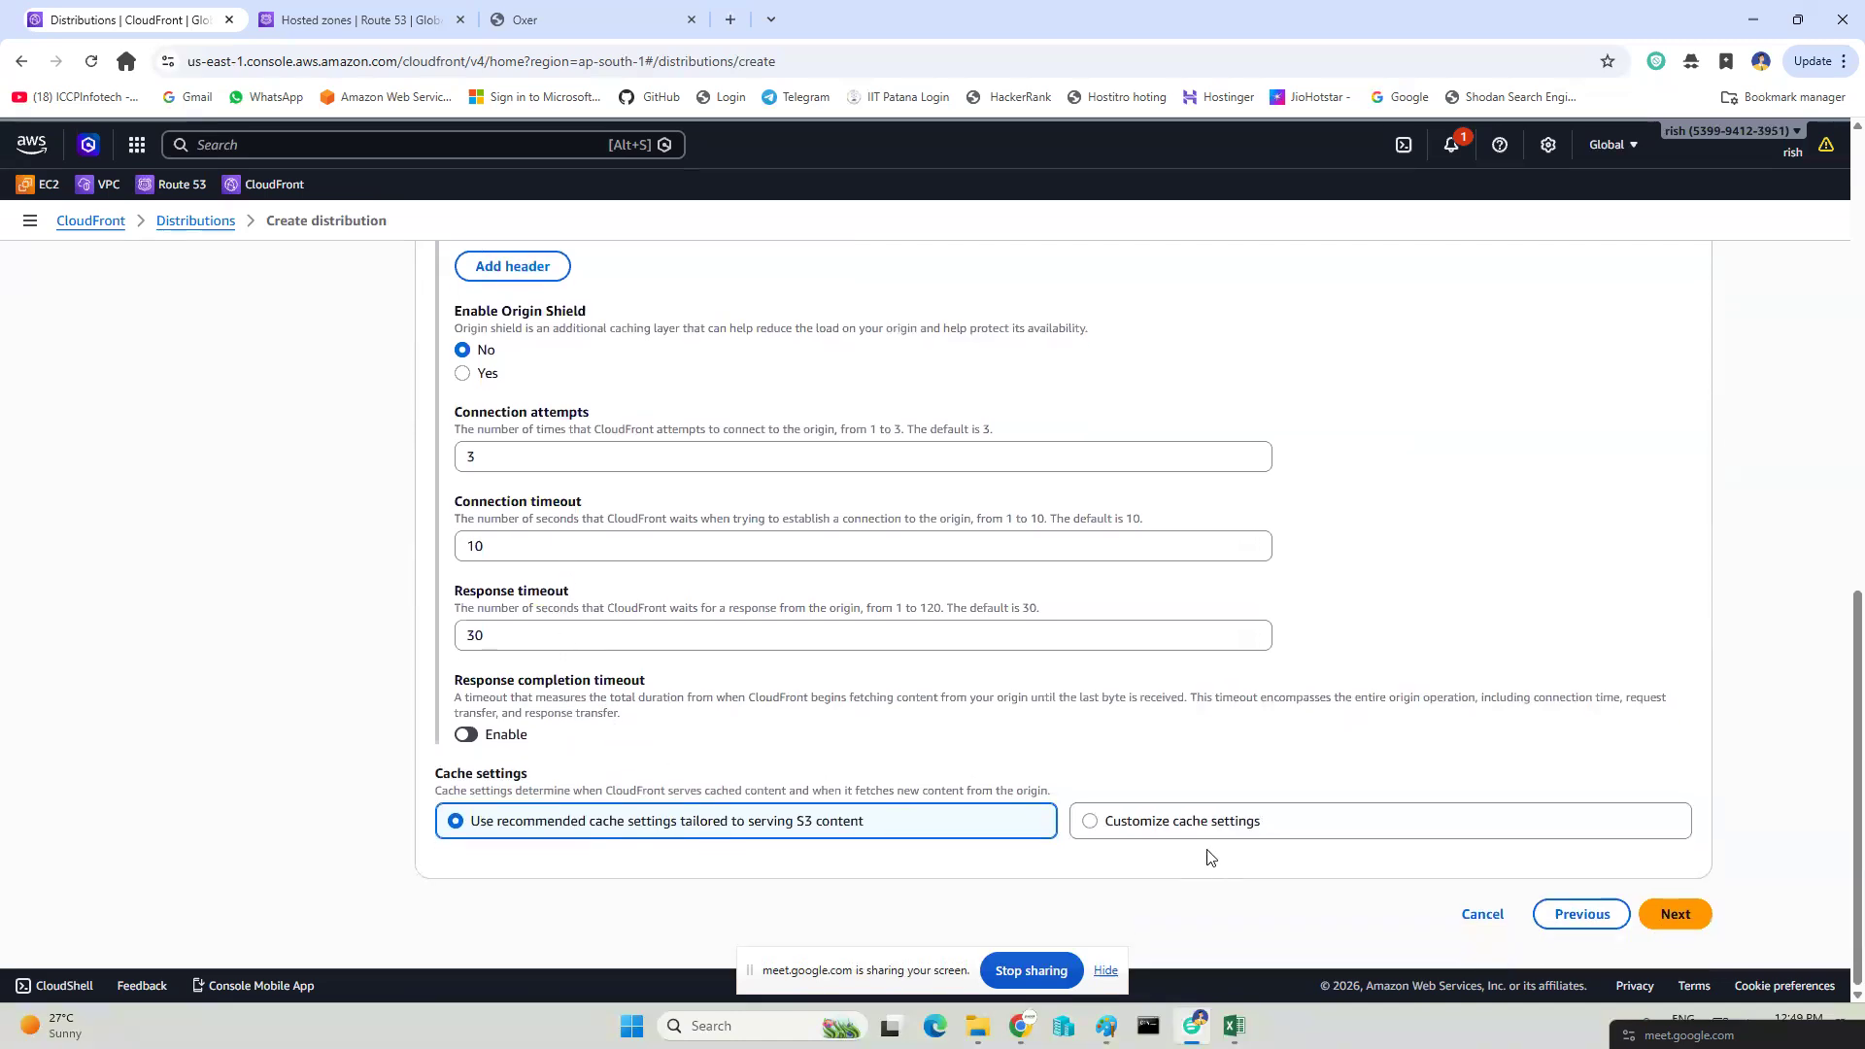
Switch to customized cache settings and review the viewer protocol, HTTP method, cache policy and origin request policy options.
click(1089, 823)
scroll(1032, 734, down, 2)
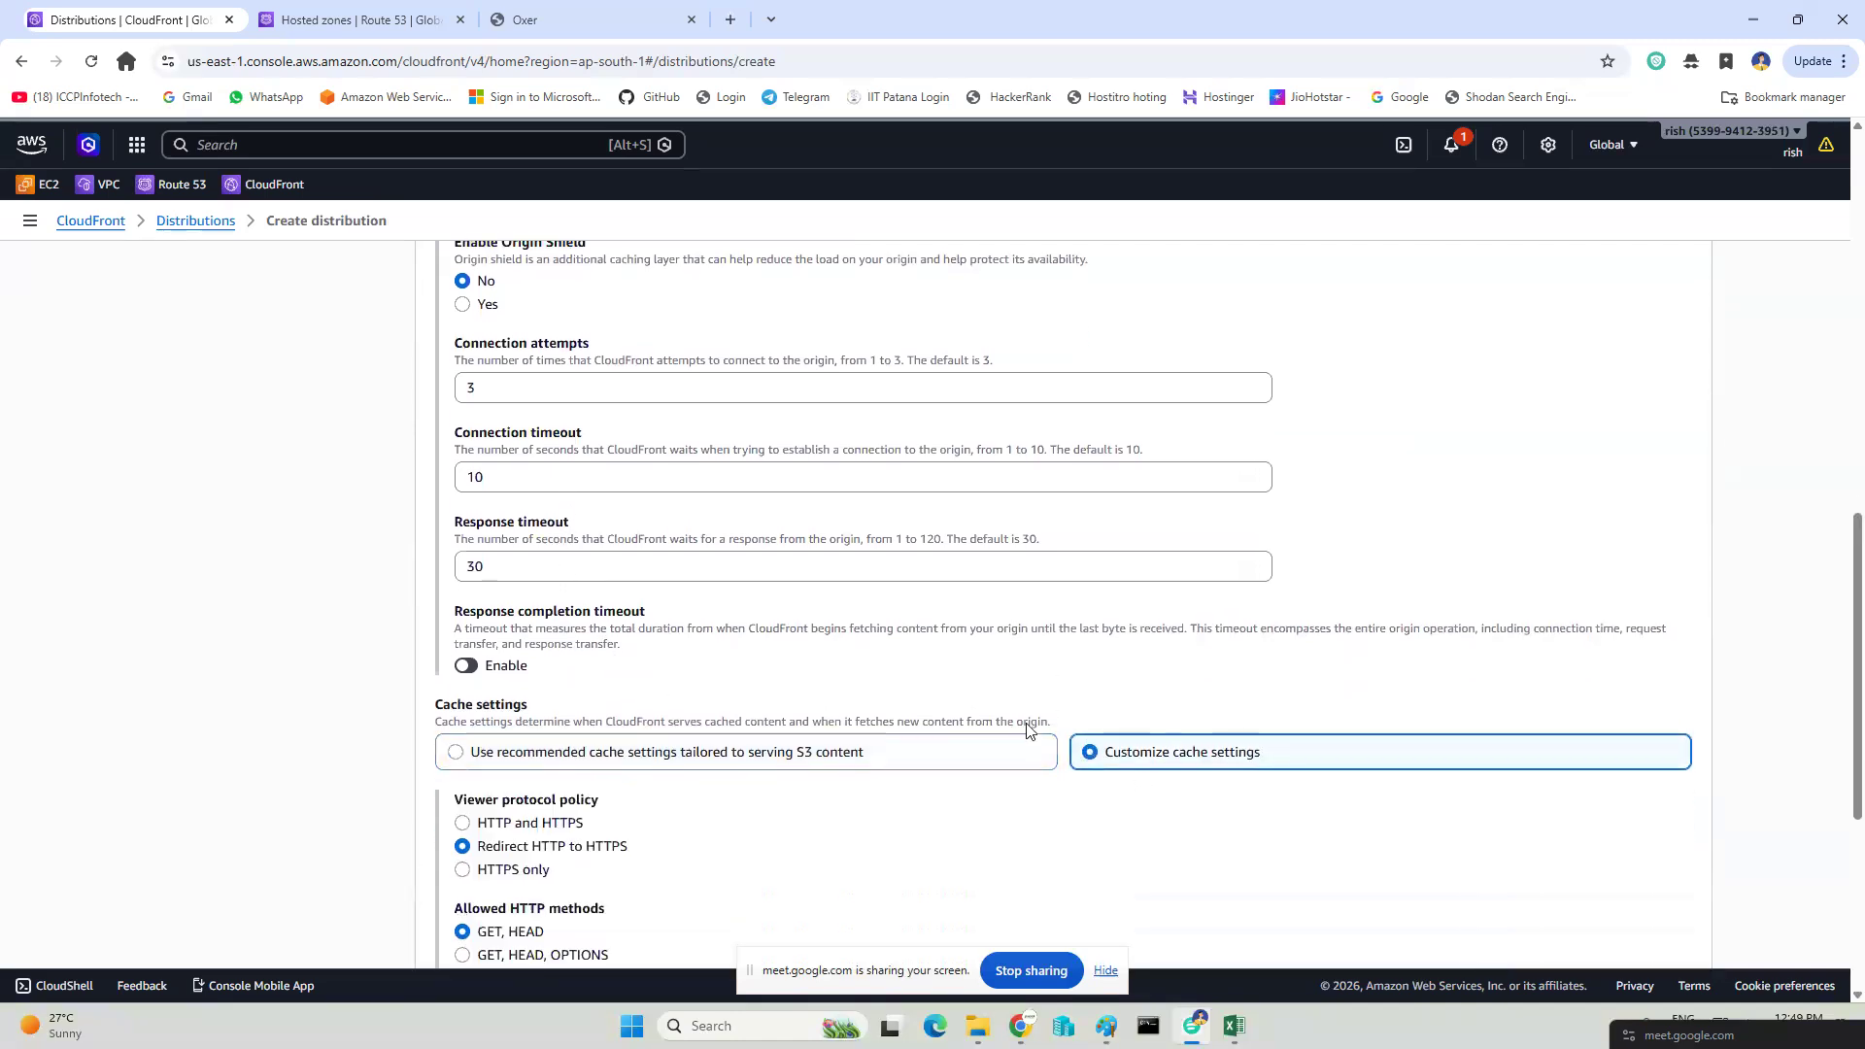
scroll(661, 738, down, 3)
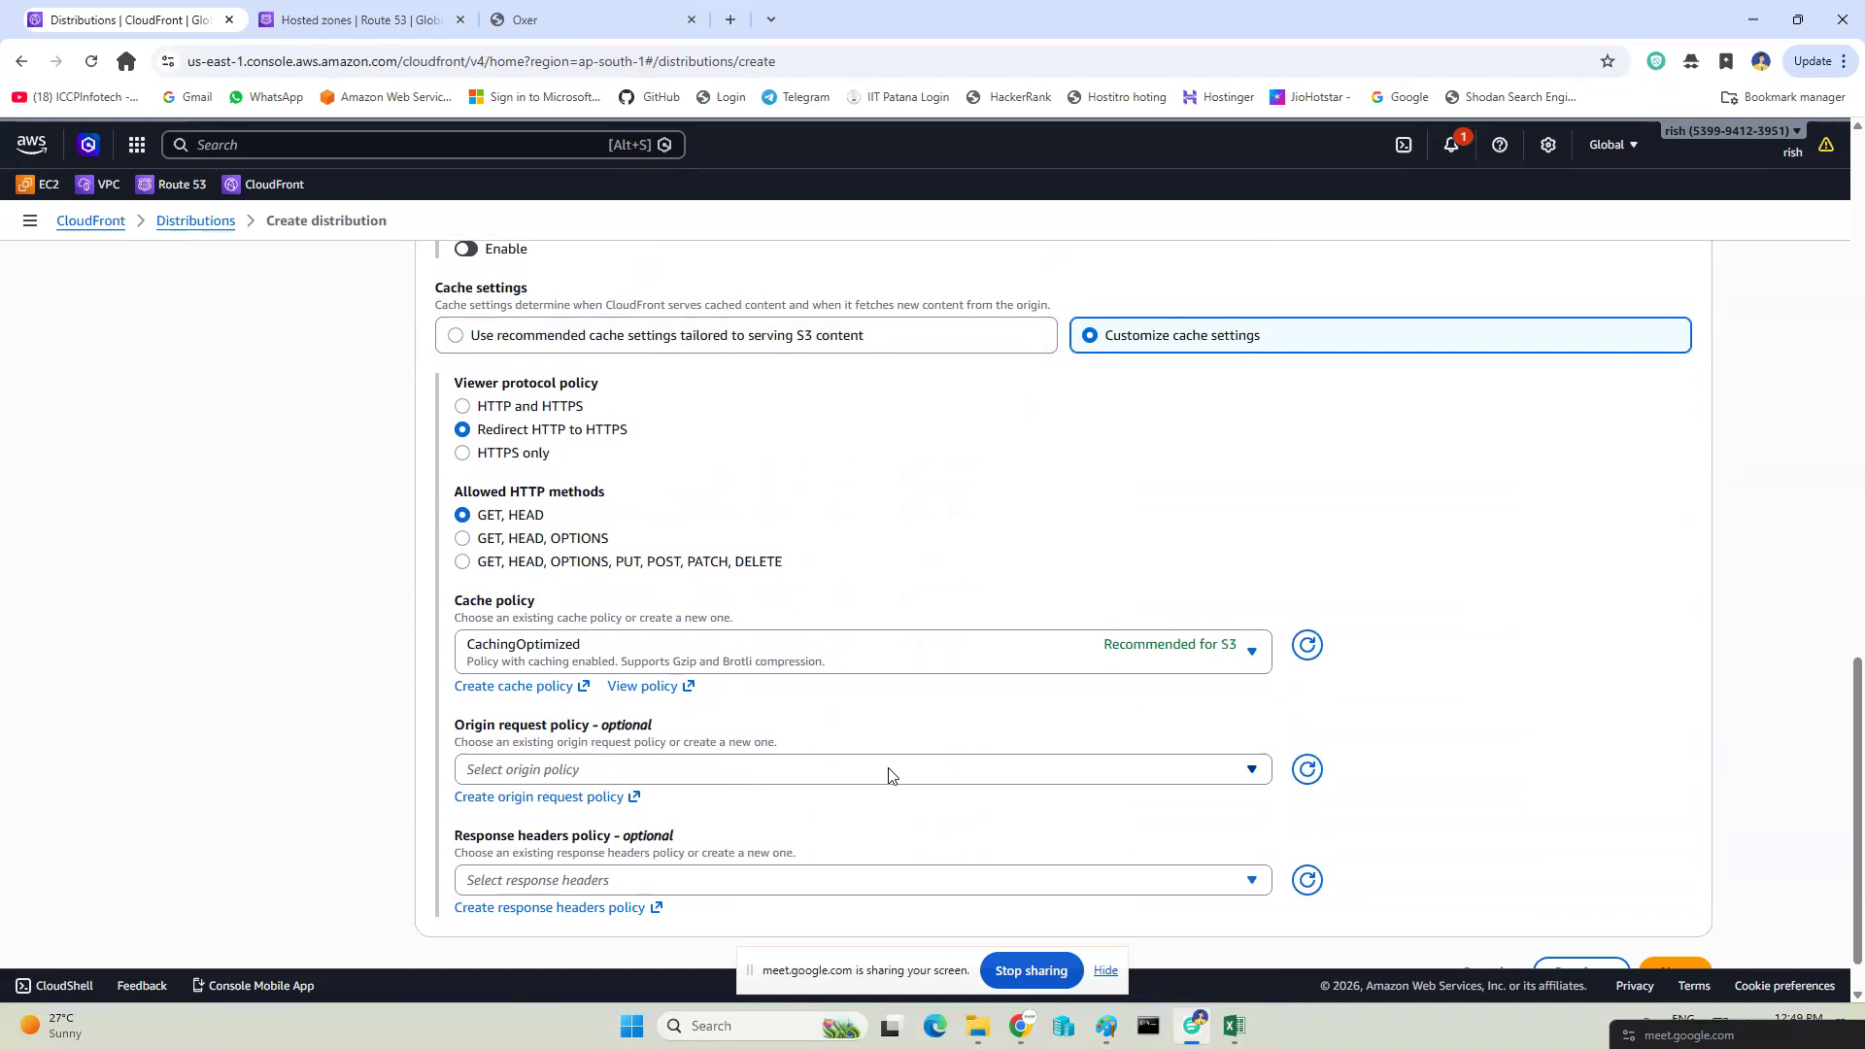
scroll(890, 774, down, 1)
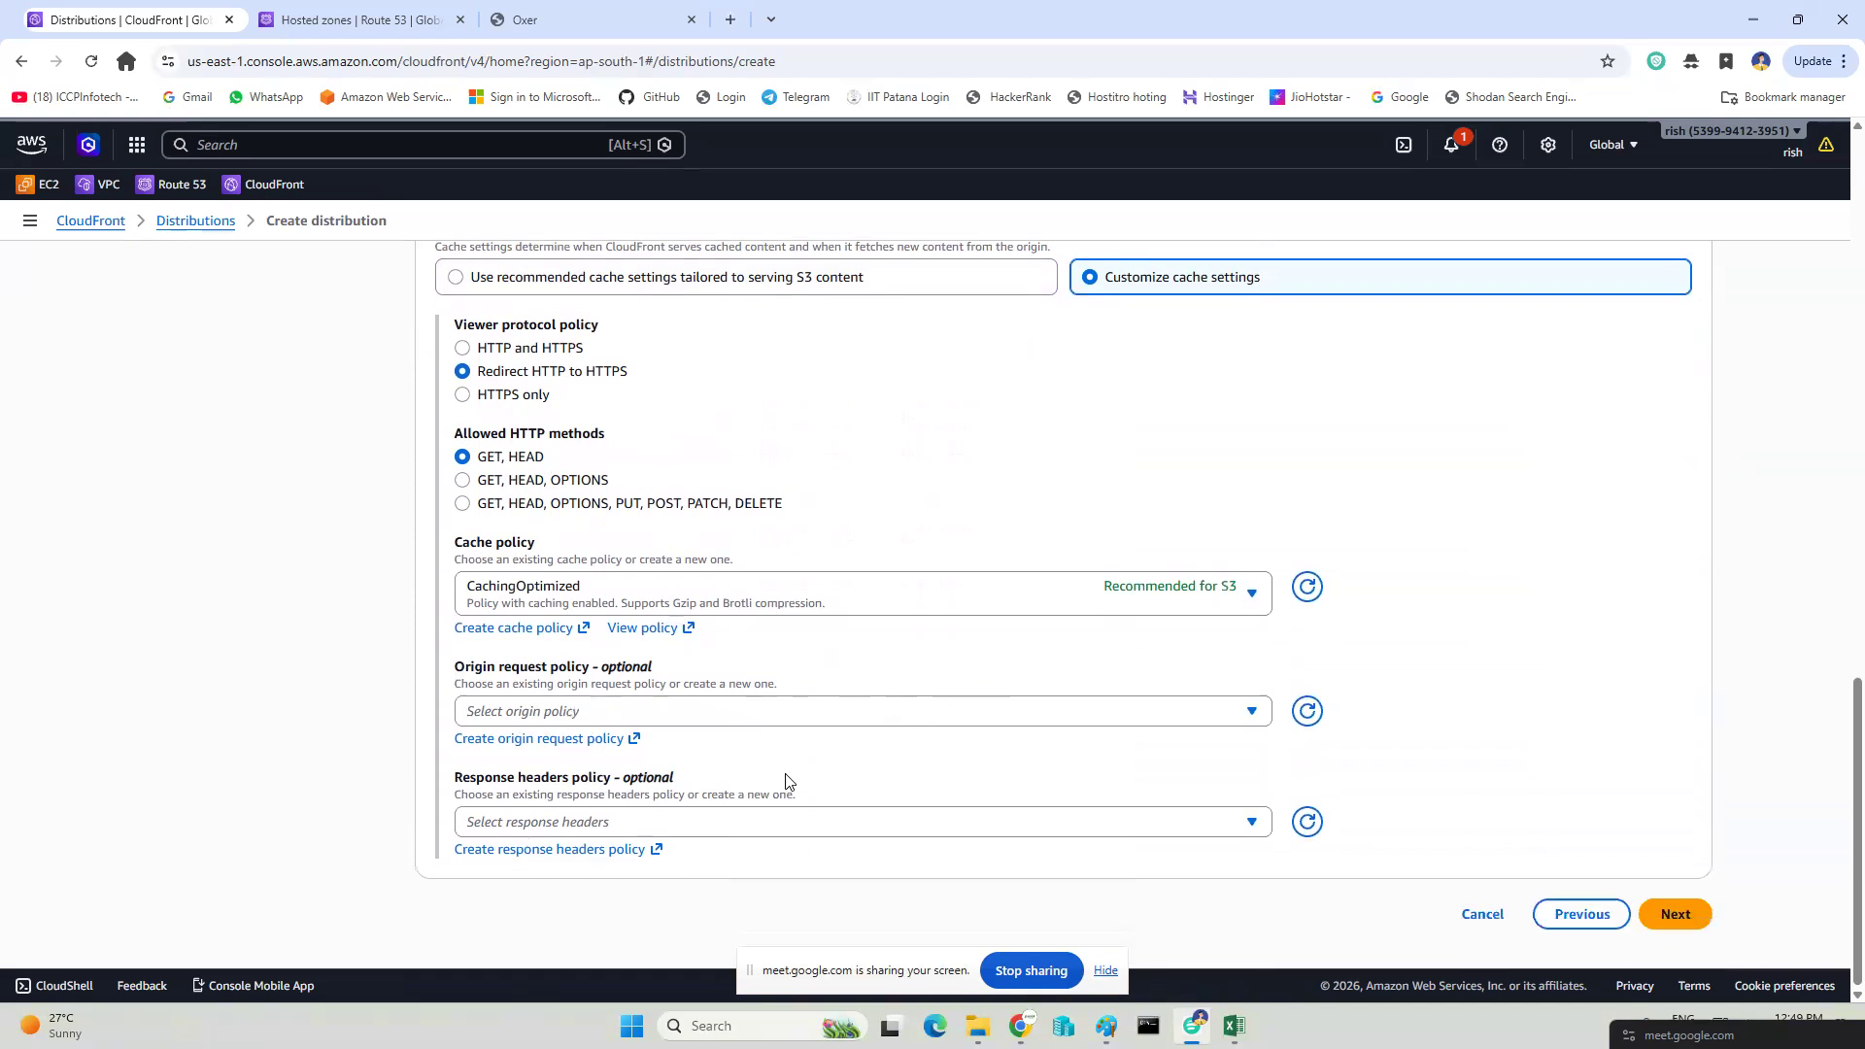
click(775, 721)
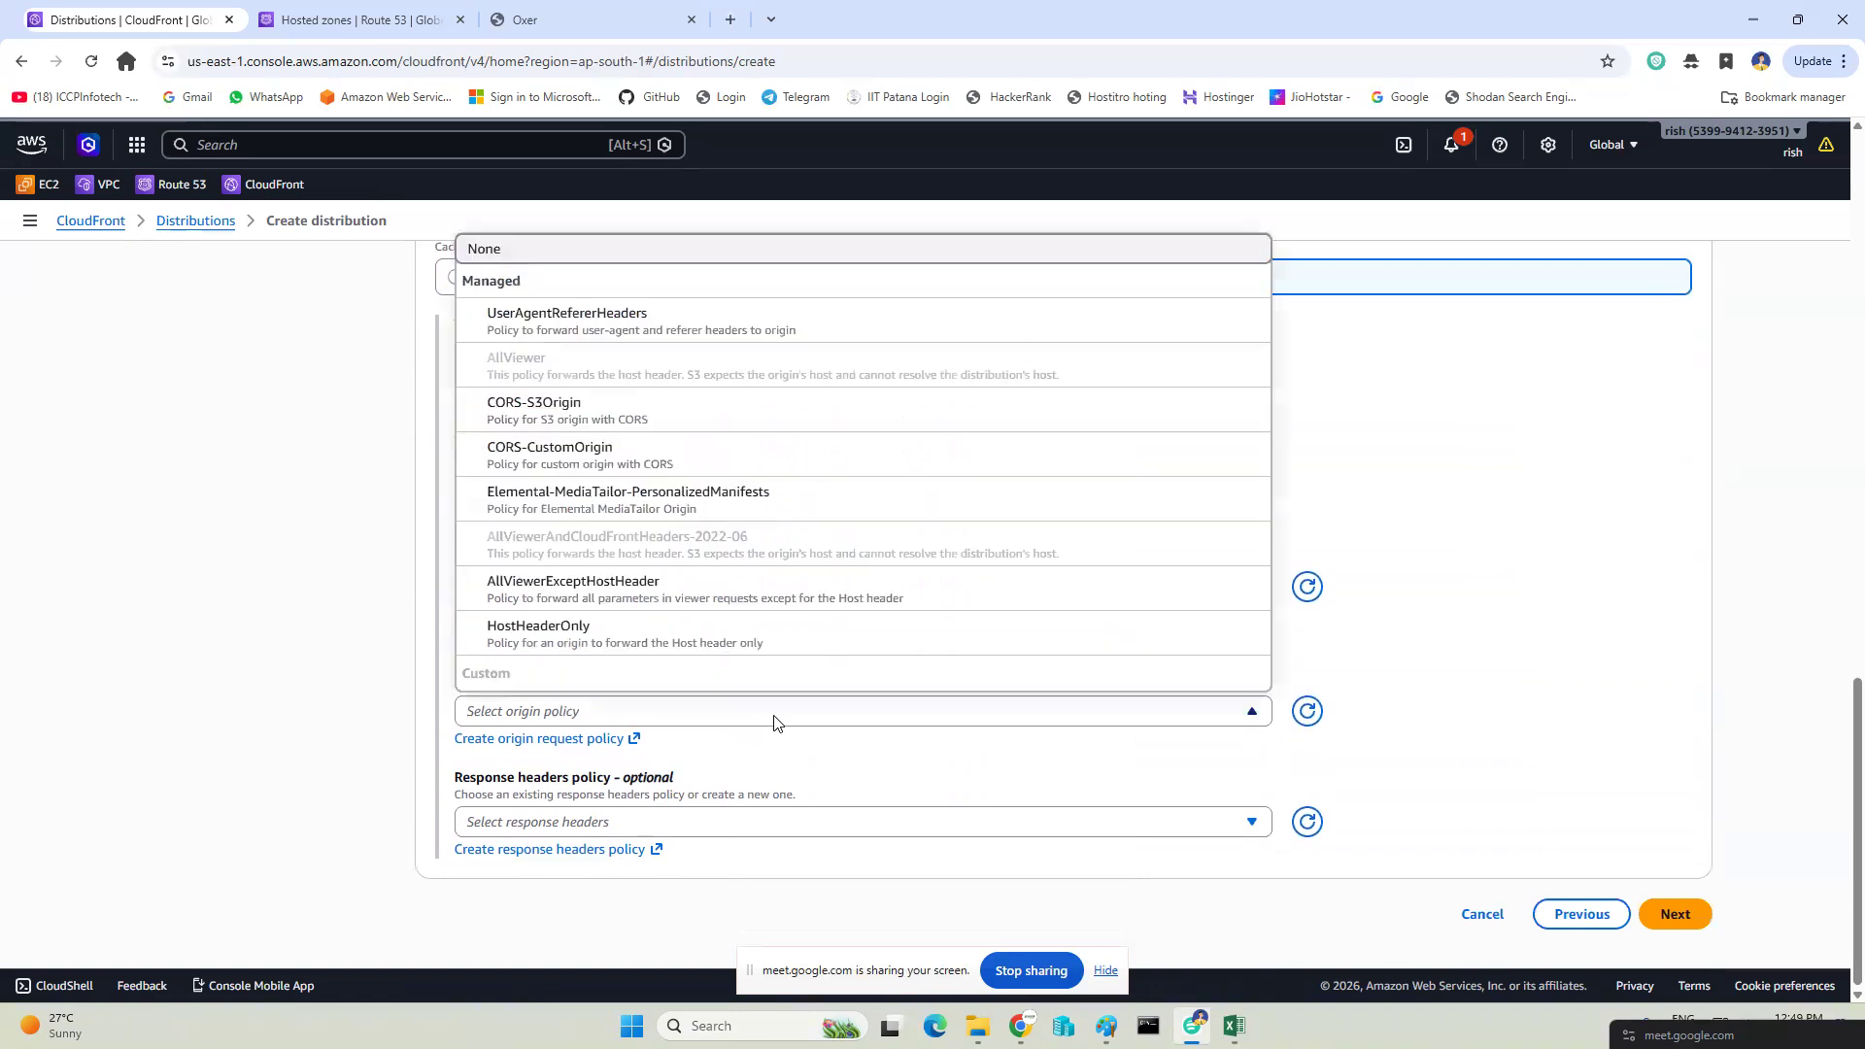
click(774, 721)
scroll(767, 719, up, 7)
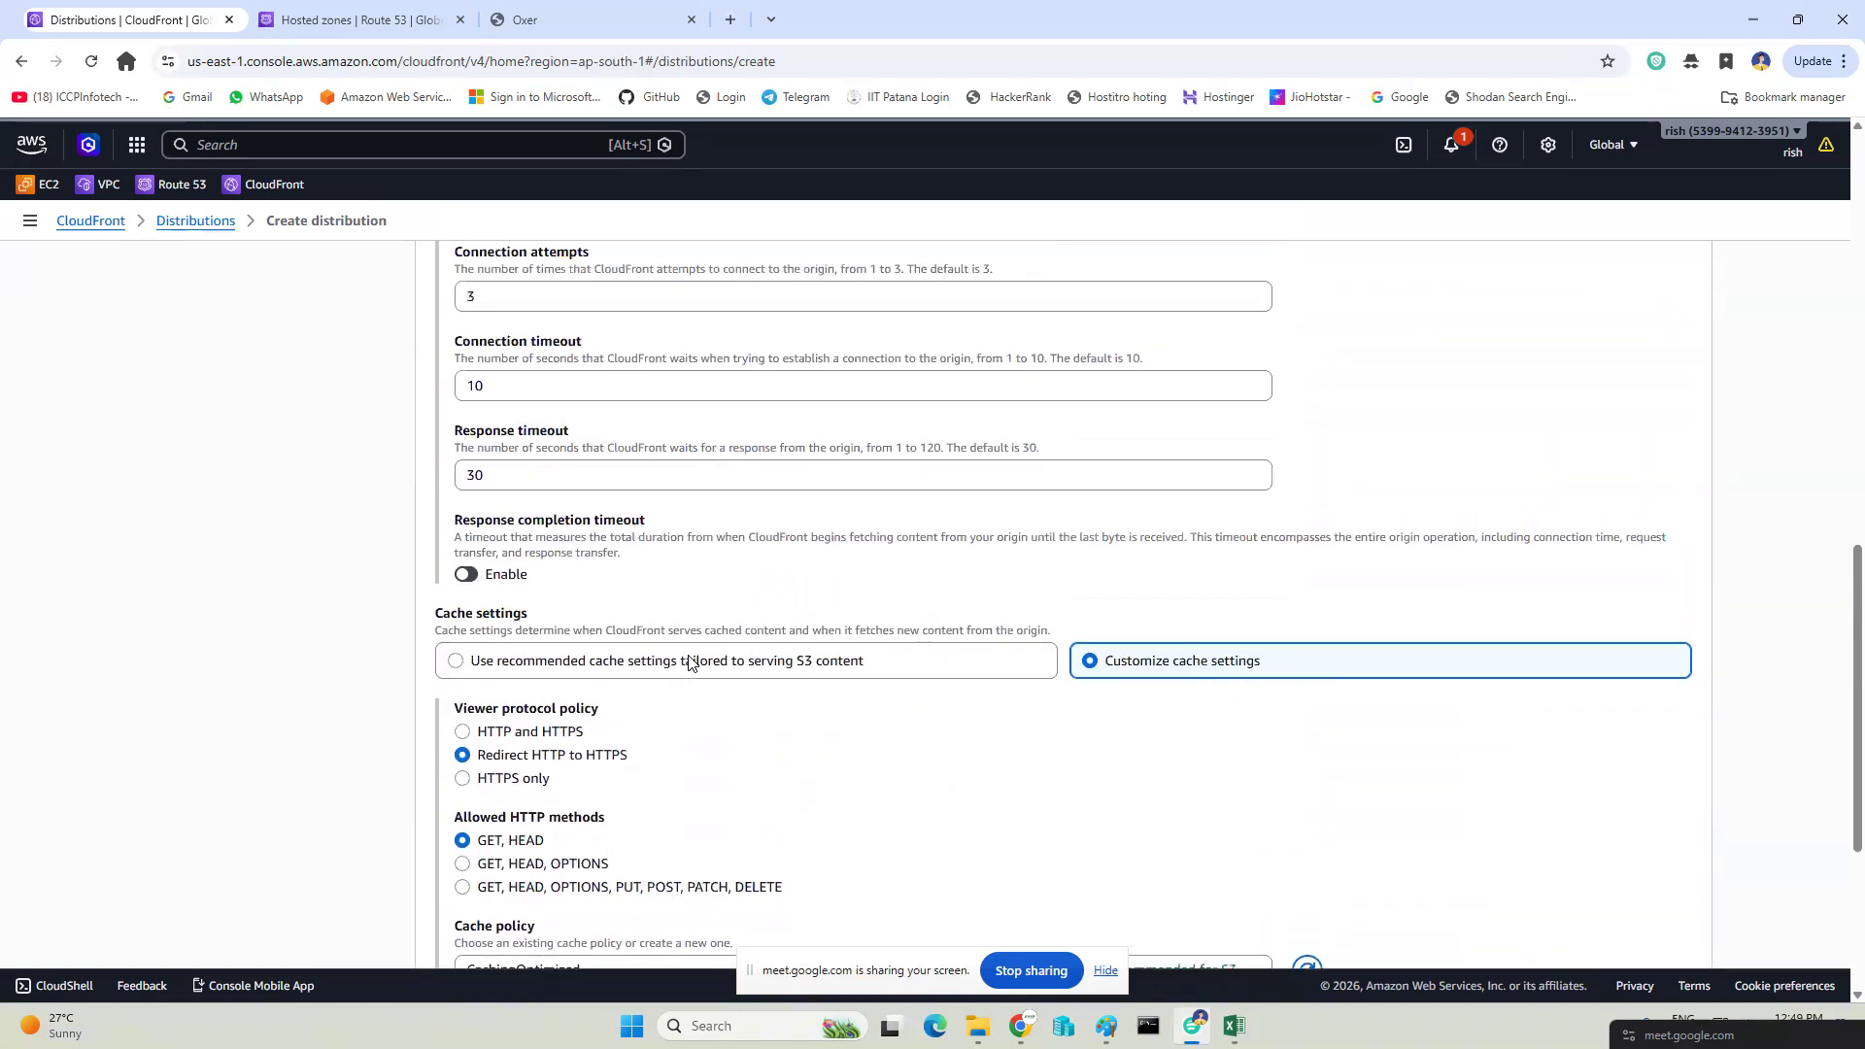
scroll(662, 670, up, 4)
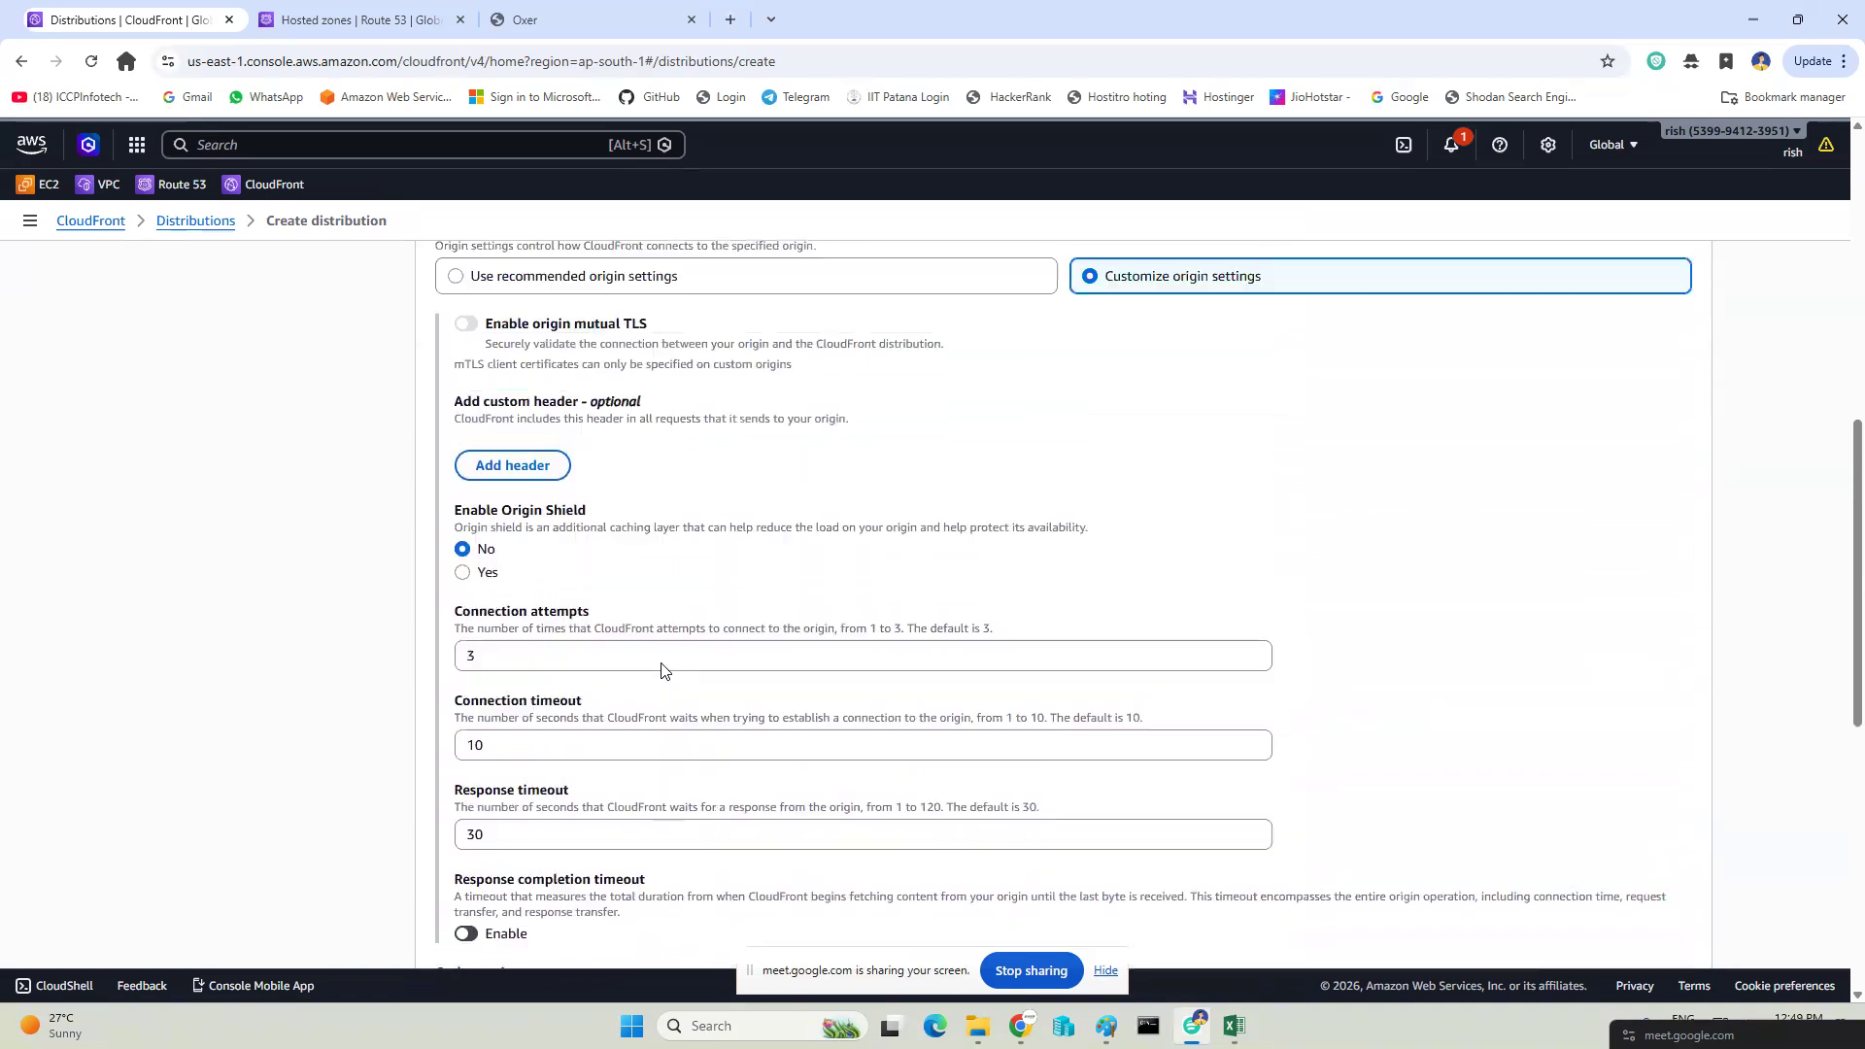
scroll(662, 663, up, 1)
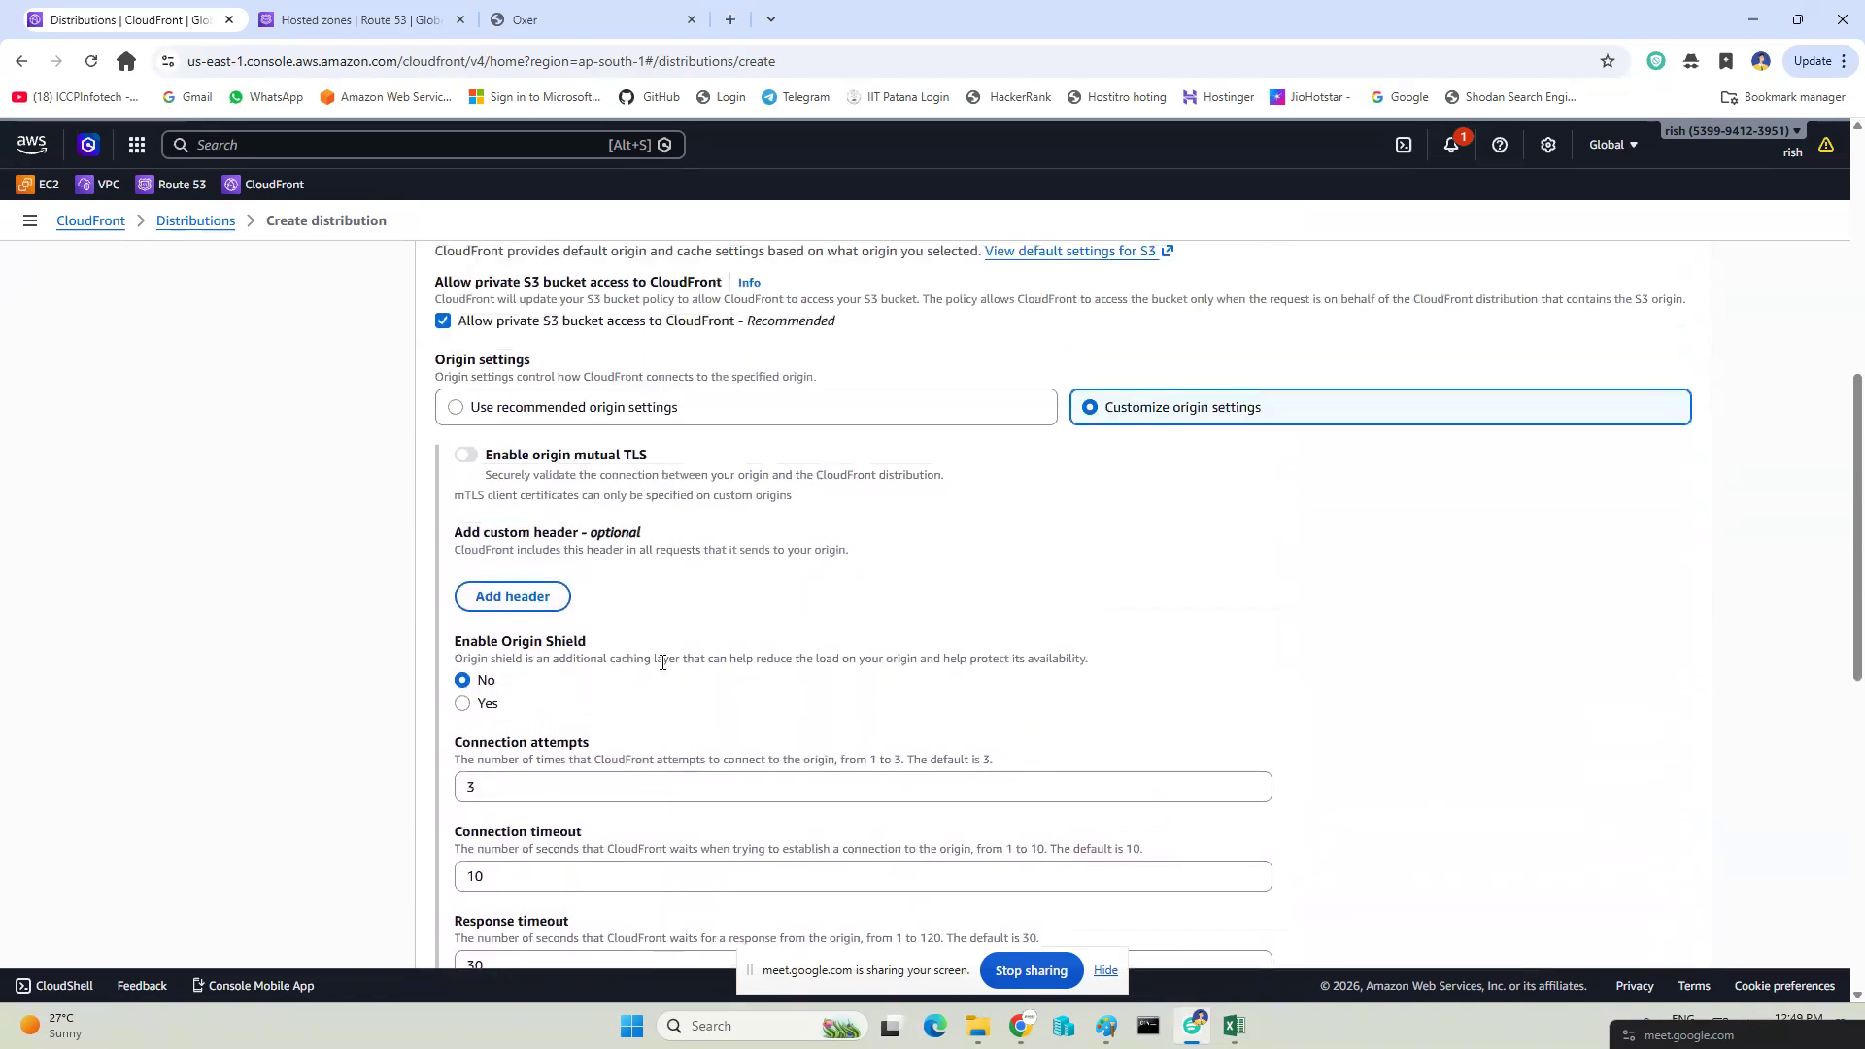
Restore the recommended origin and cache settings, and continue to the security settings.
click(575, 413)
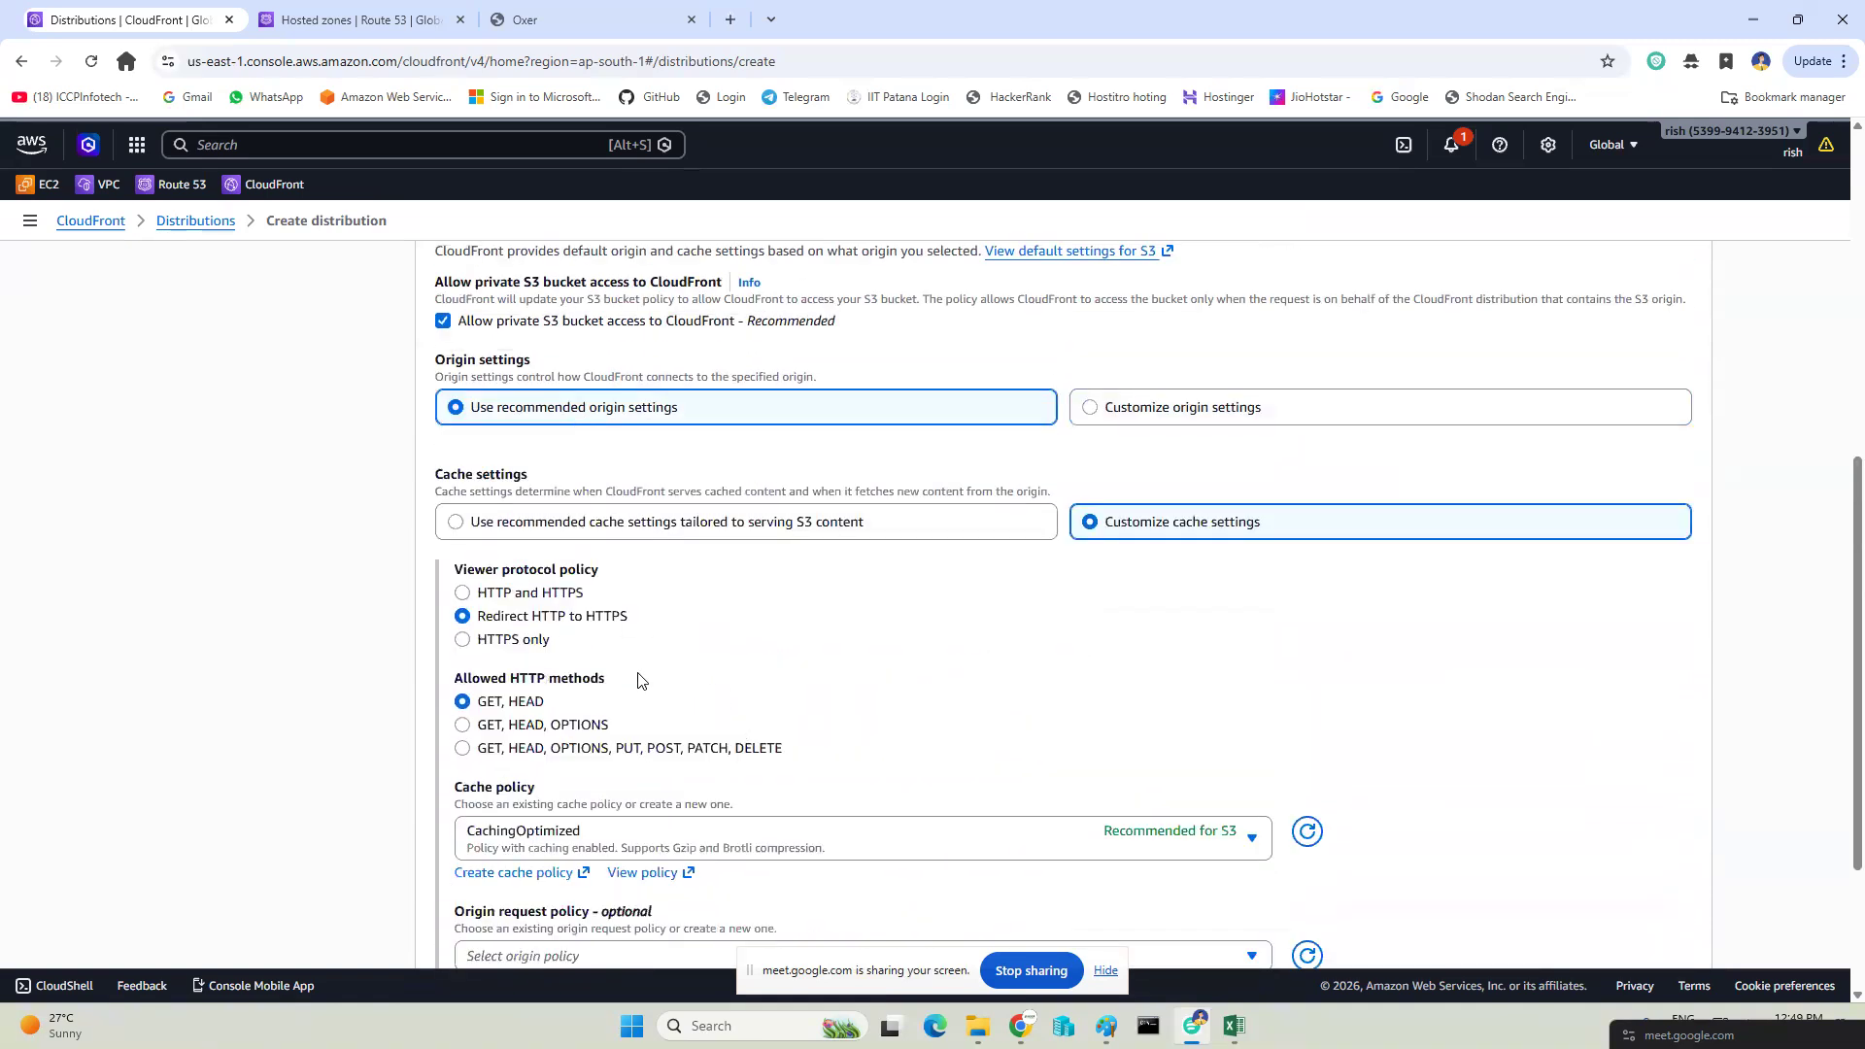
click(456, 522)
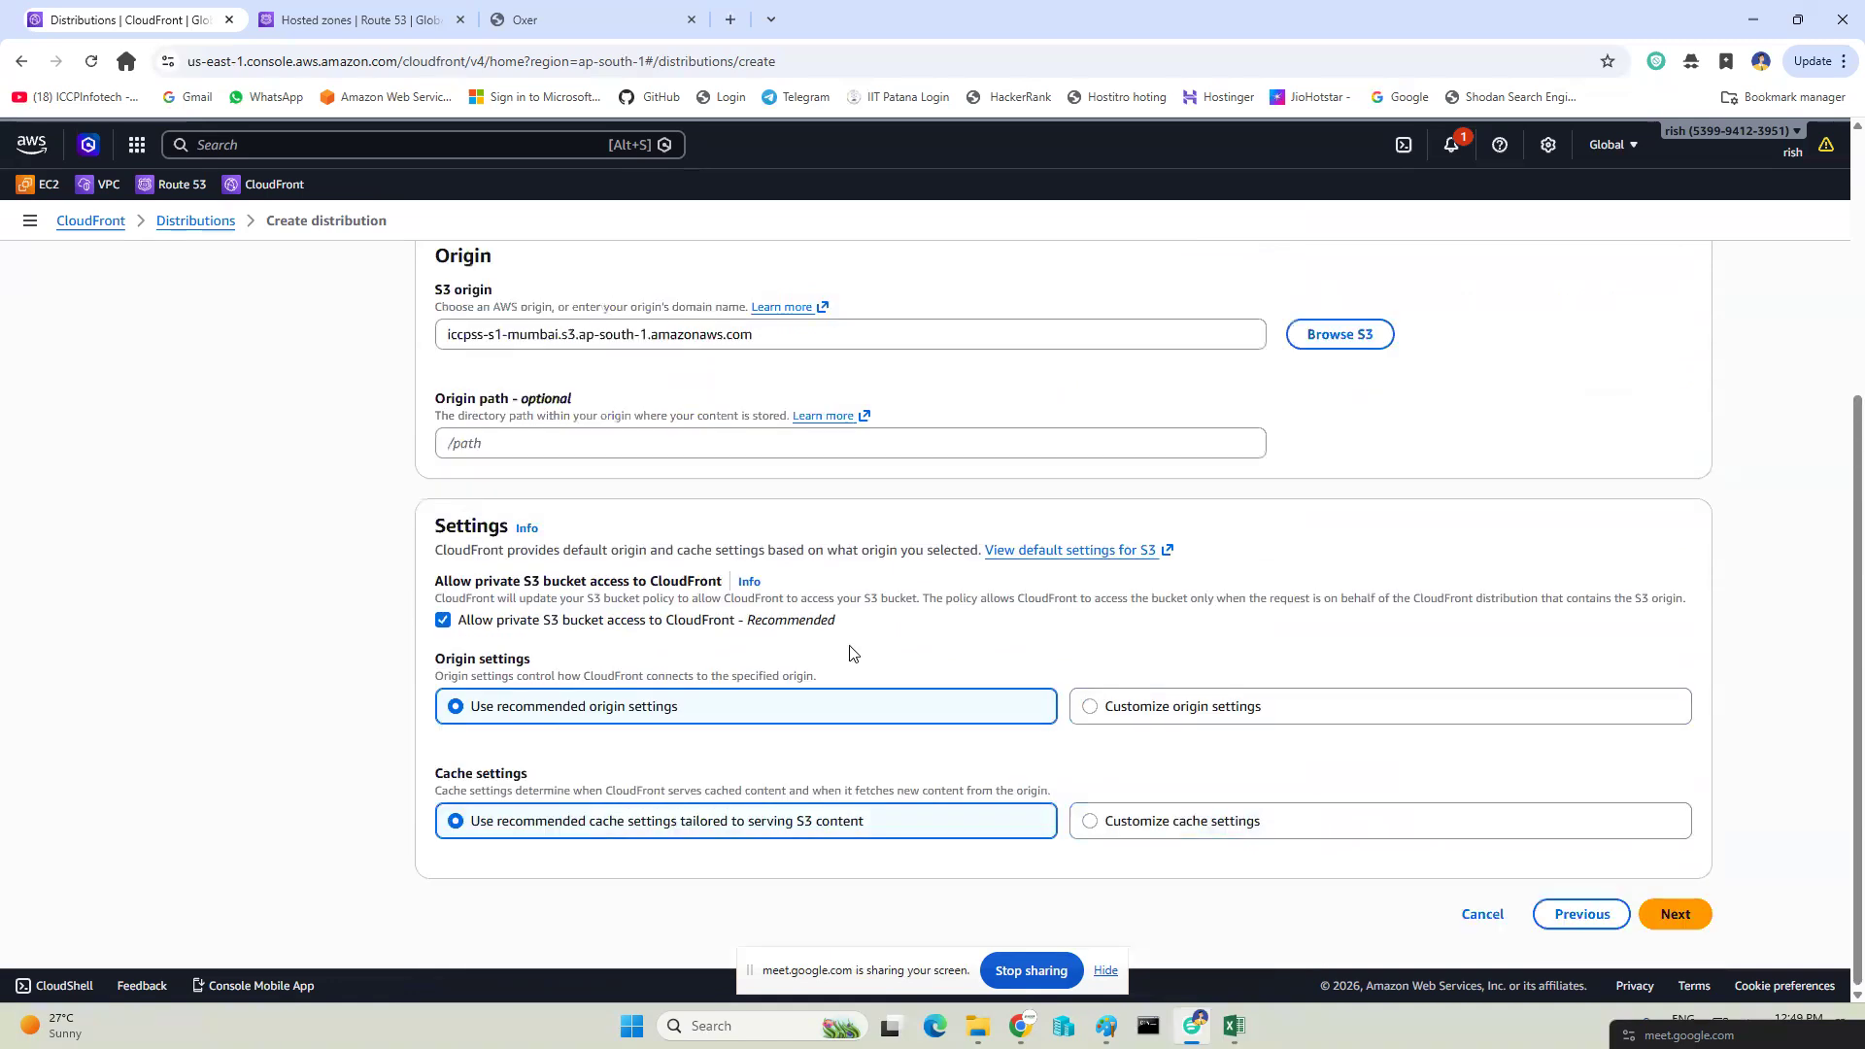
click(1667, 913)
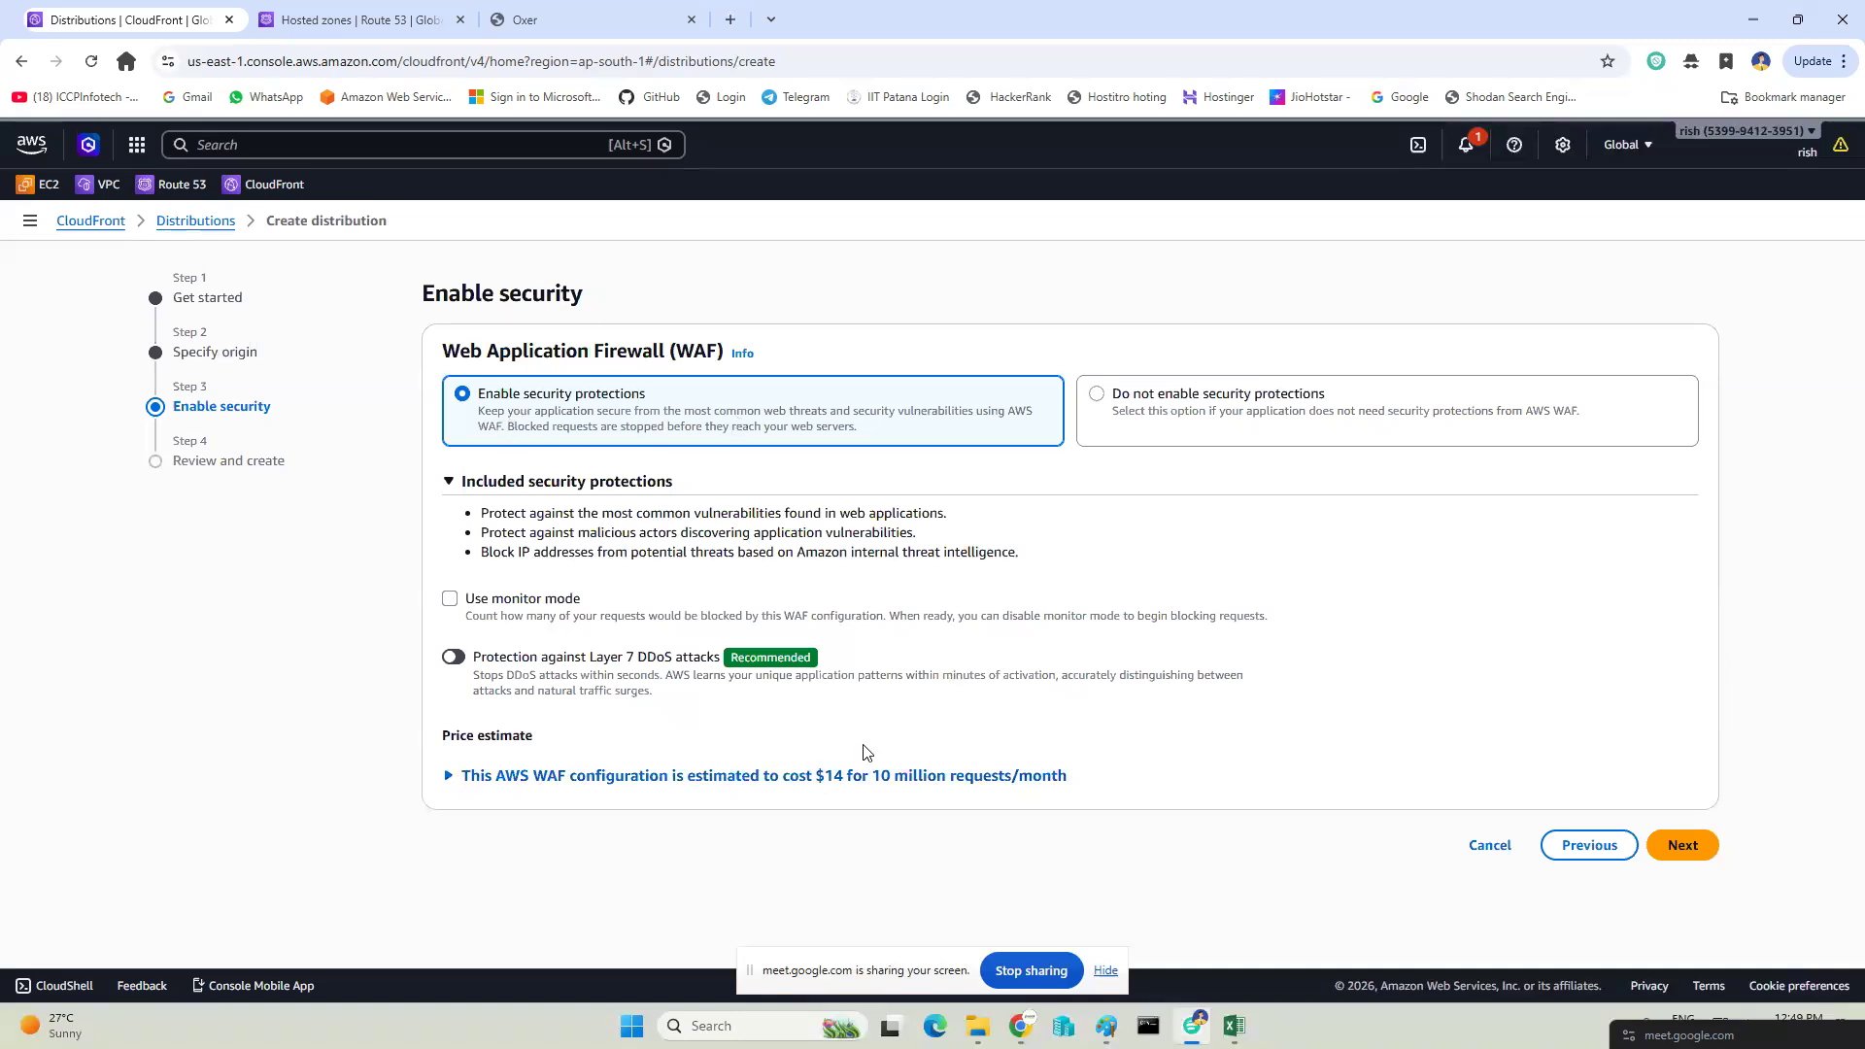
Leave the WAF security protections disabled and try to create the distribution from the review page.
click(1096, 397)
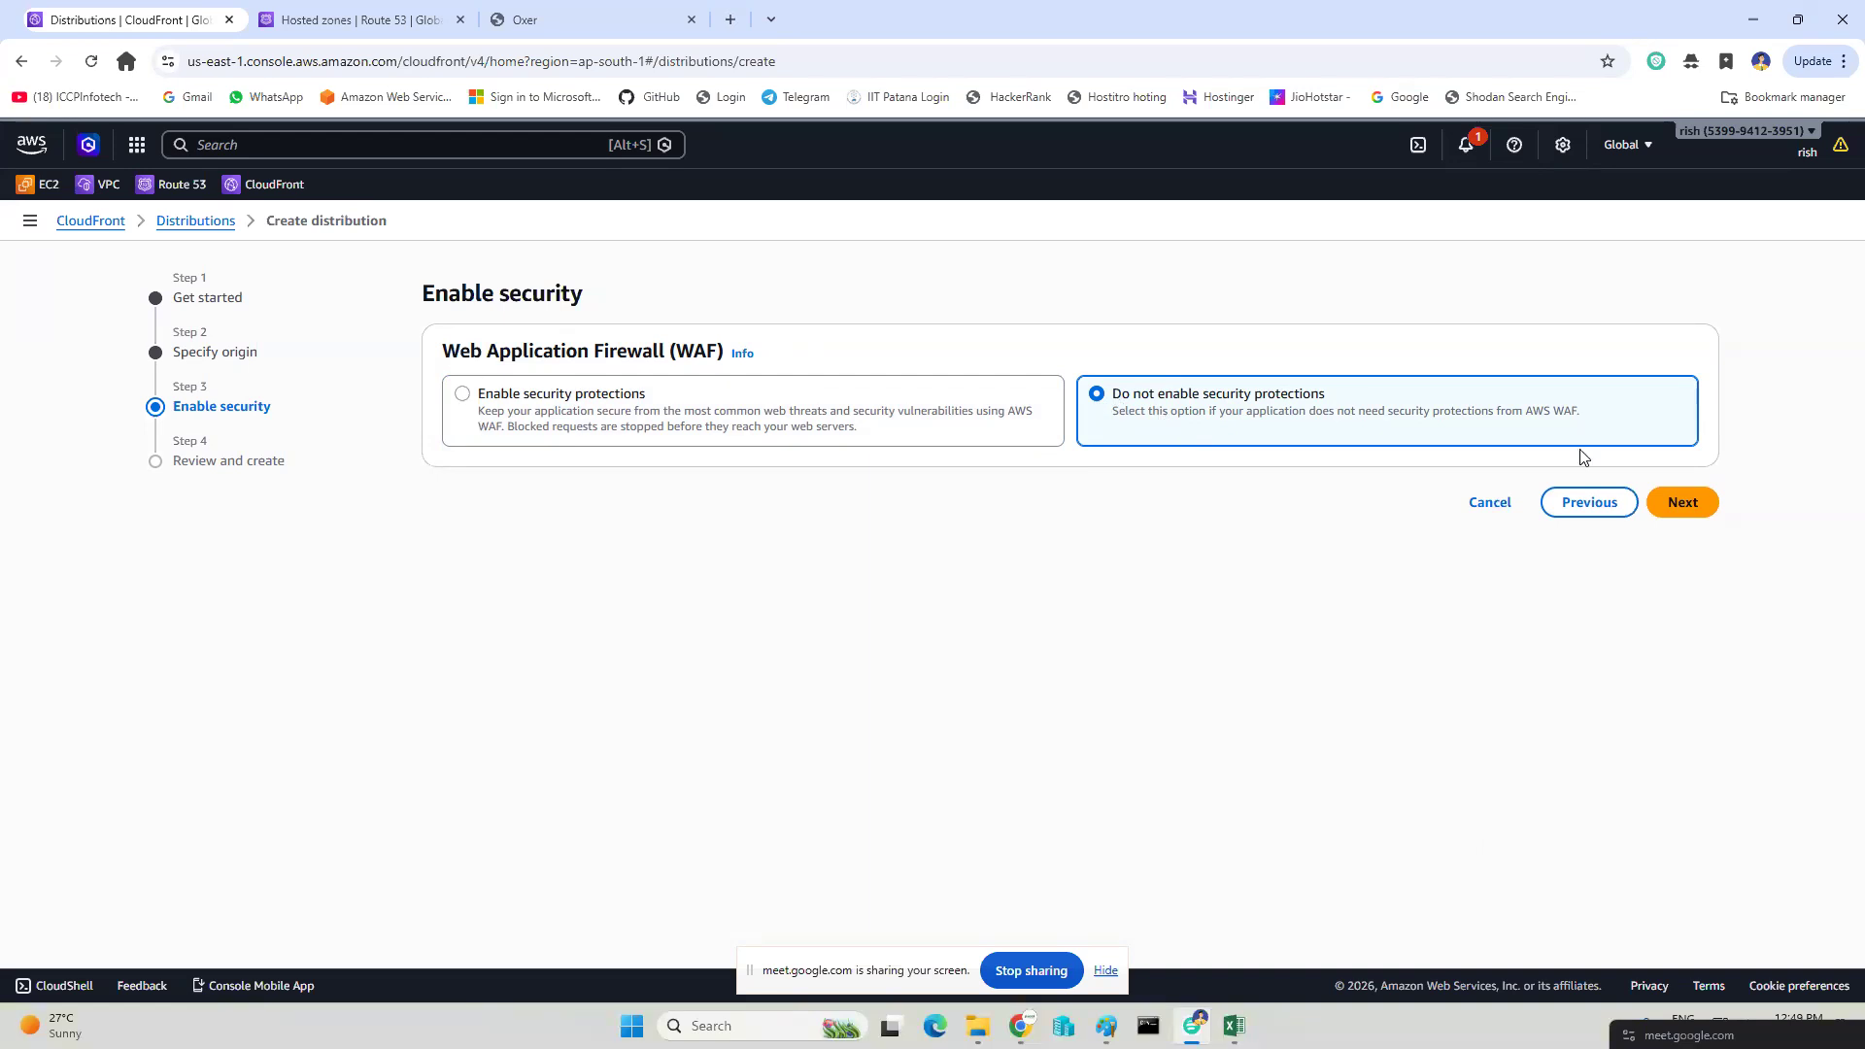
click(1685, 504)
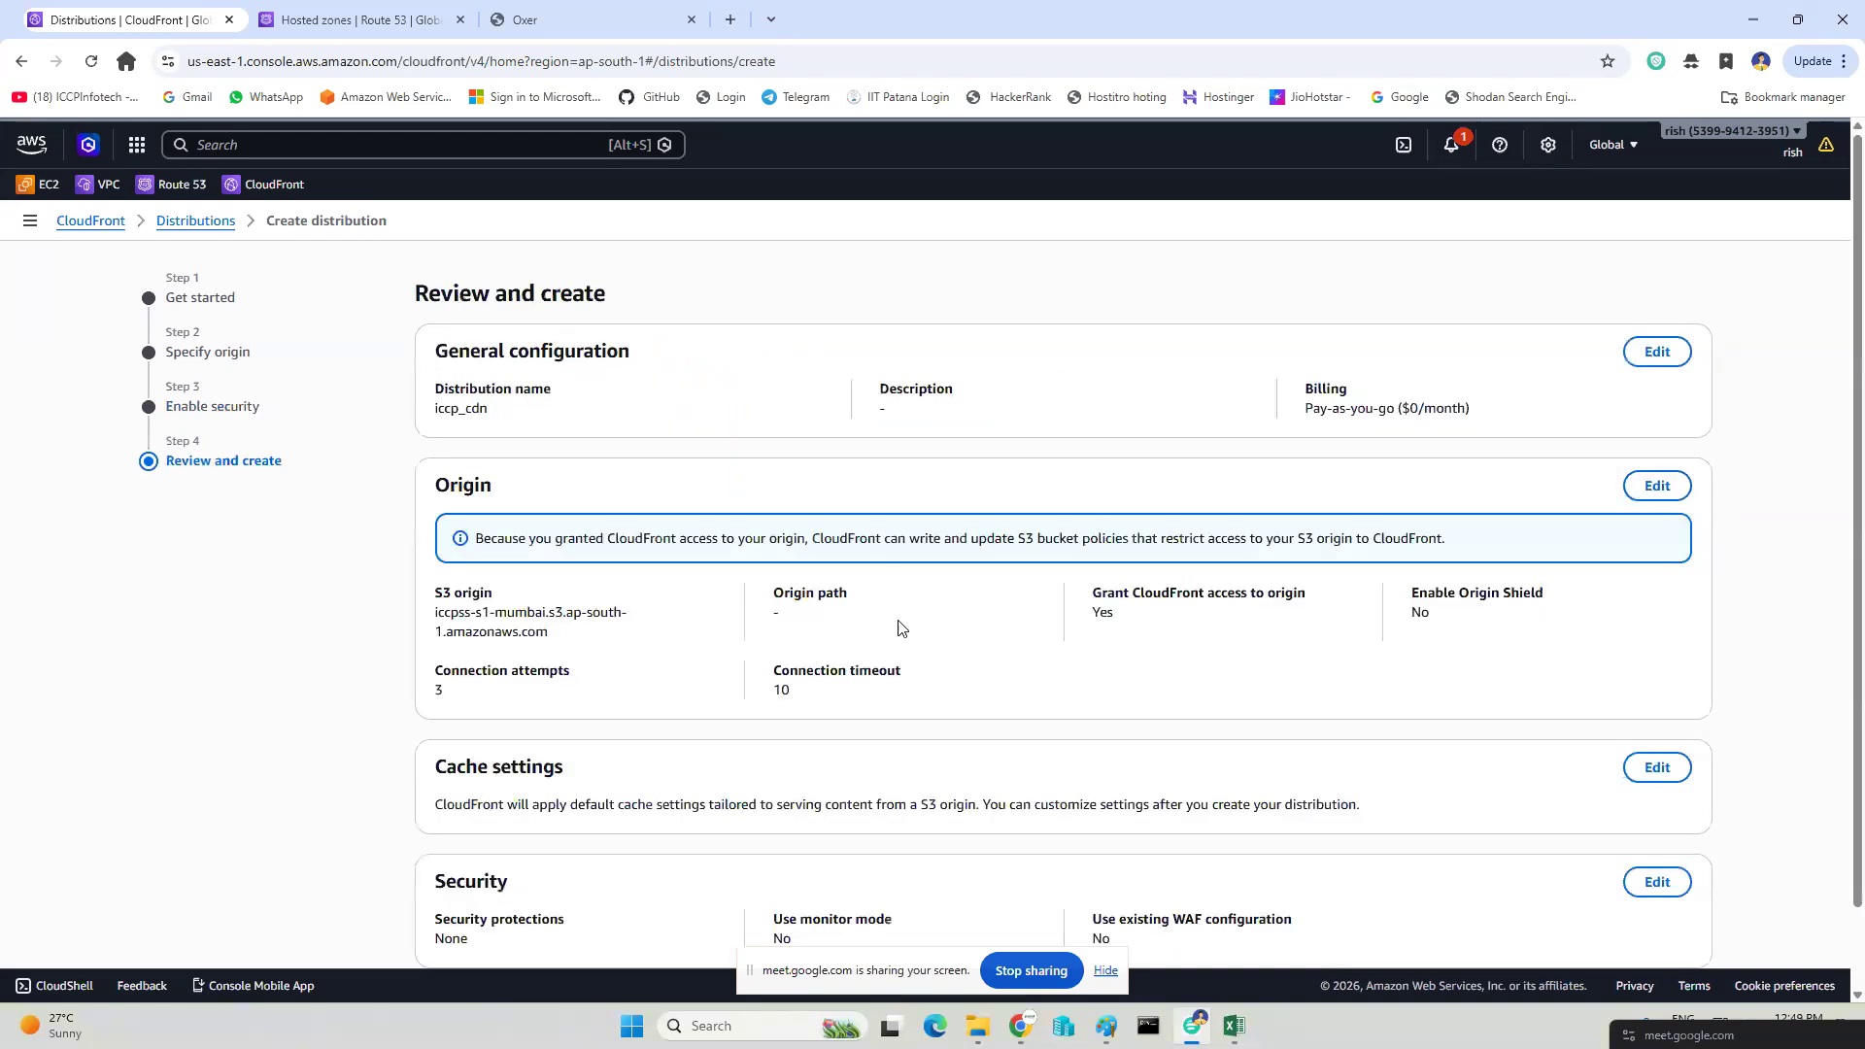
scroll(899, 629, down, 1)
click(1626, 917)
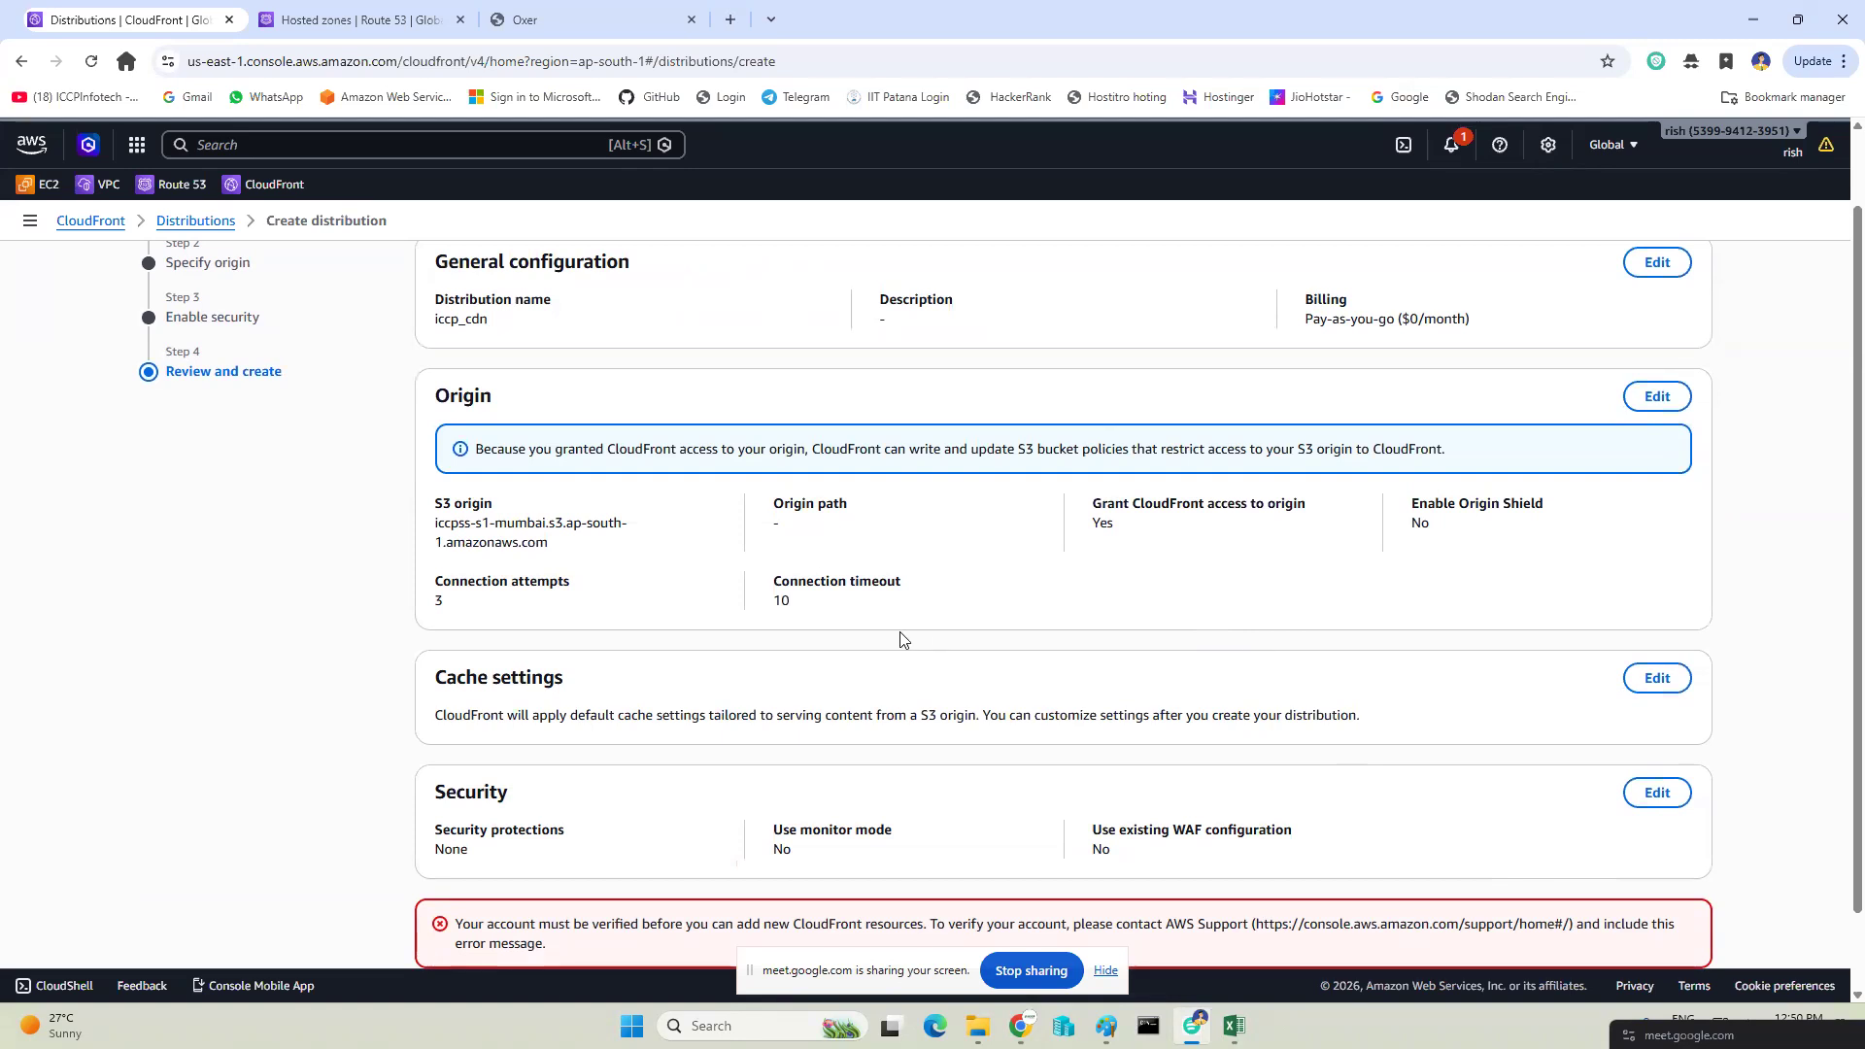
scroll(913, 627, down, 2)
click(1619, 921)
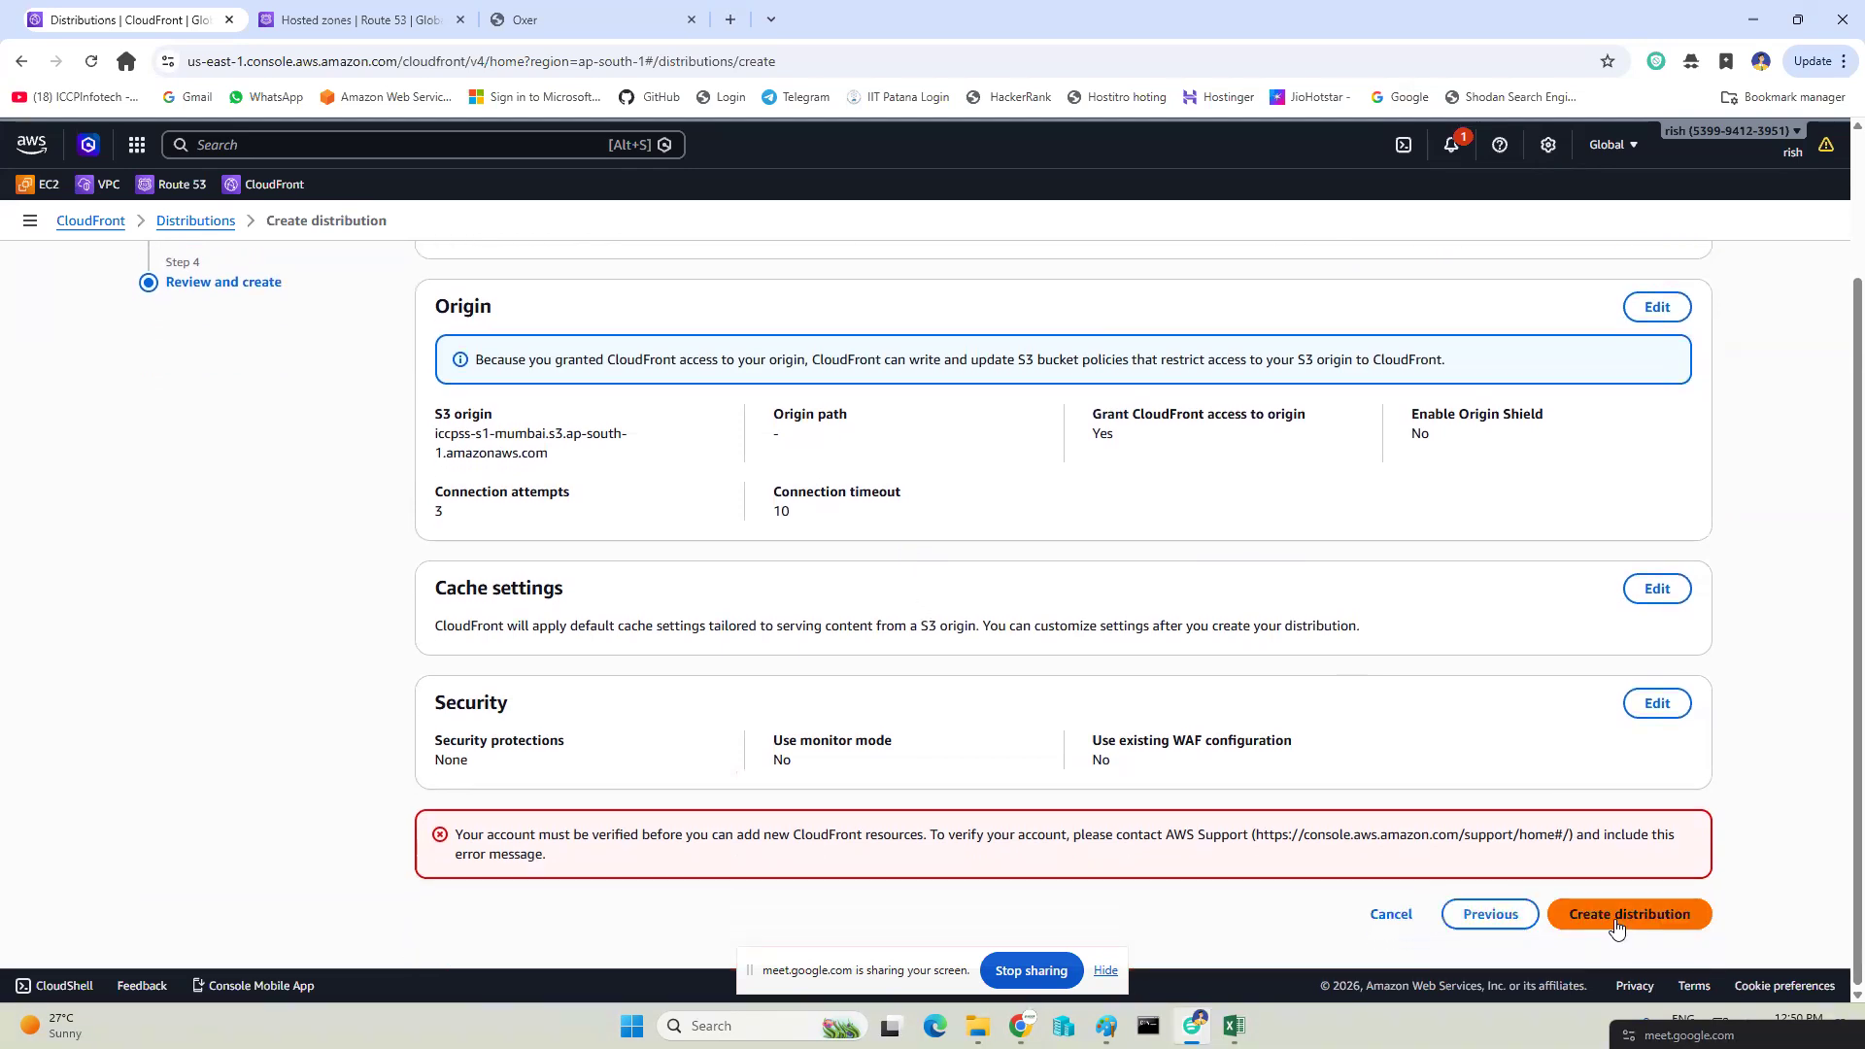
Examine the distribution's review summary and the wording of the error message below it.
scroll(1618, 928, up, 2)
scroll(1619, 928, down, 1)
scroll(1619, 928, up, 1)
scroll(1619, 928, down, 2)
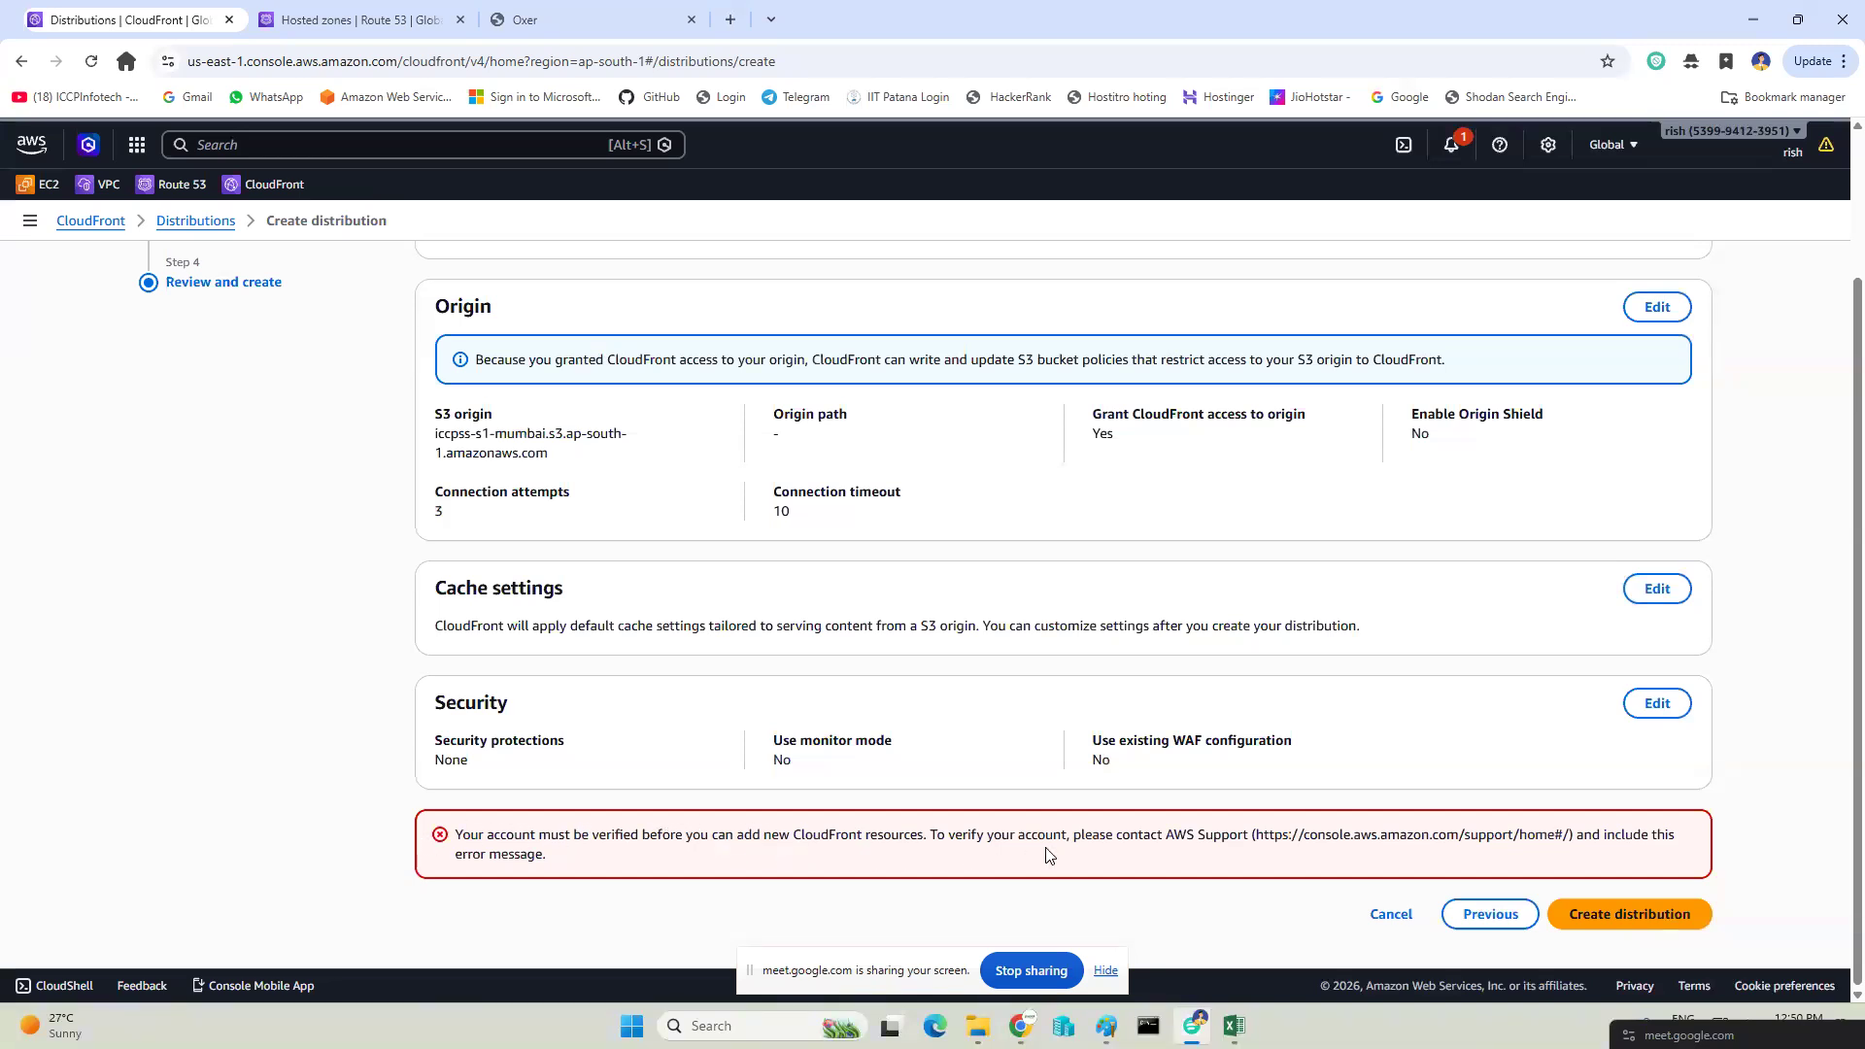
drag(1240, 838, 1601, 884)
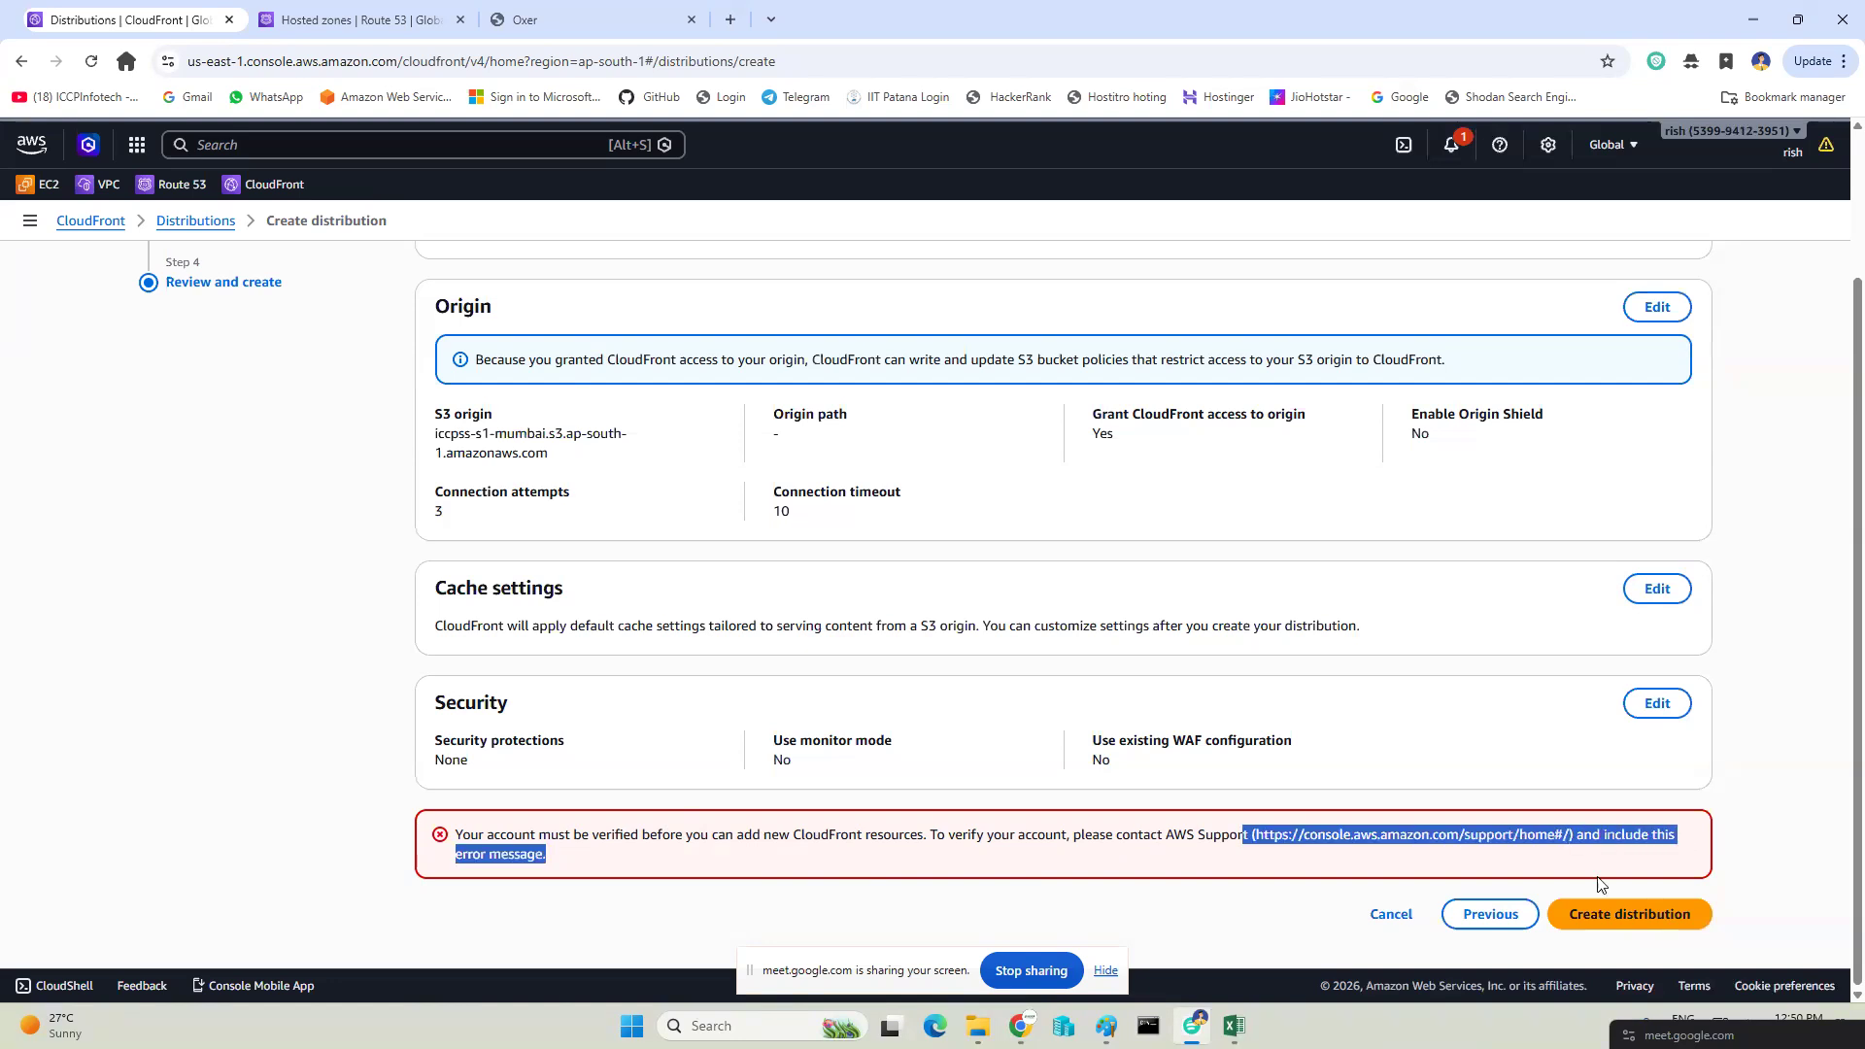
click(1515, 814)
scroll(793, 874, up, 2)
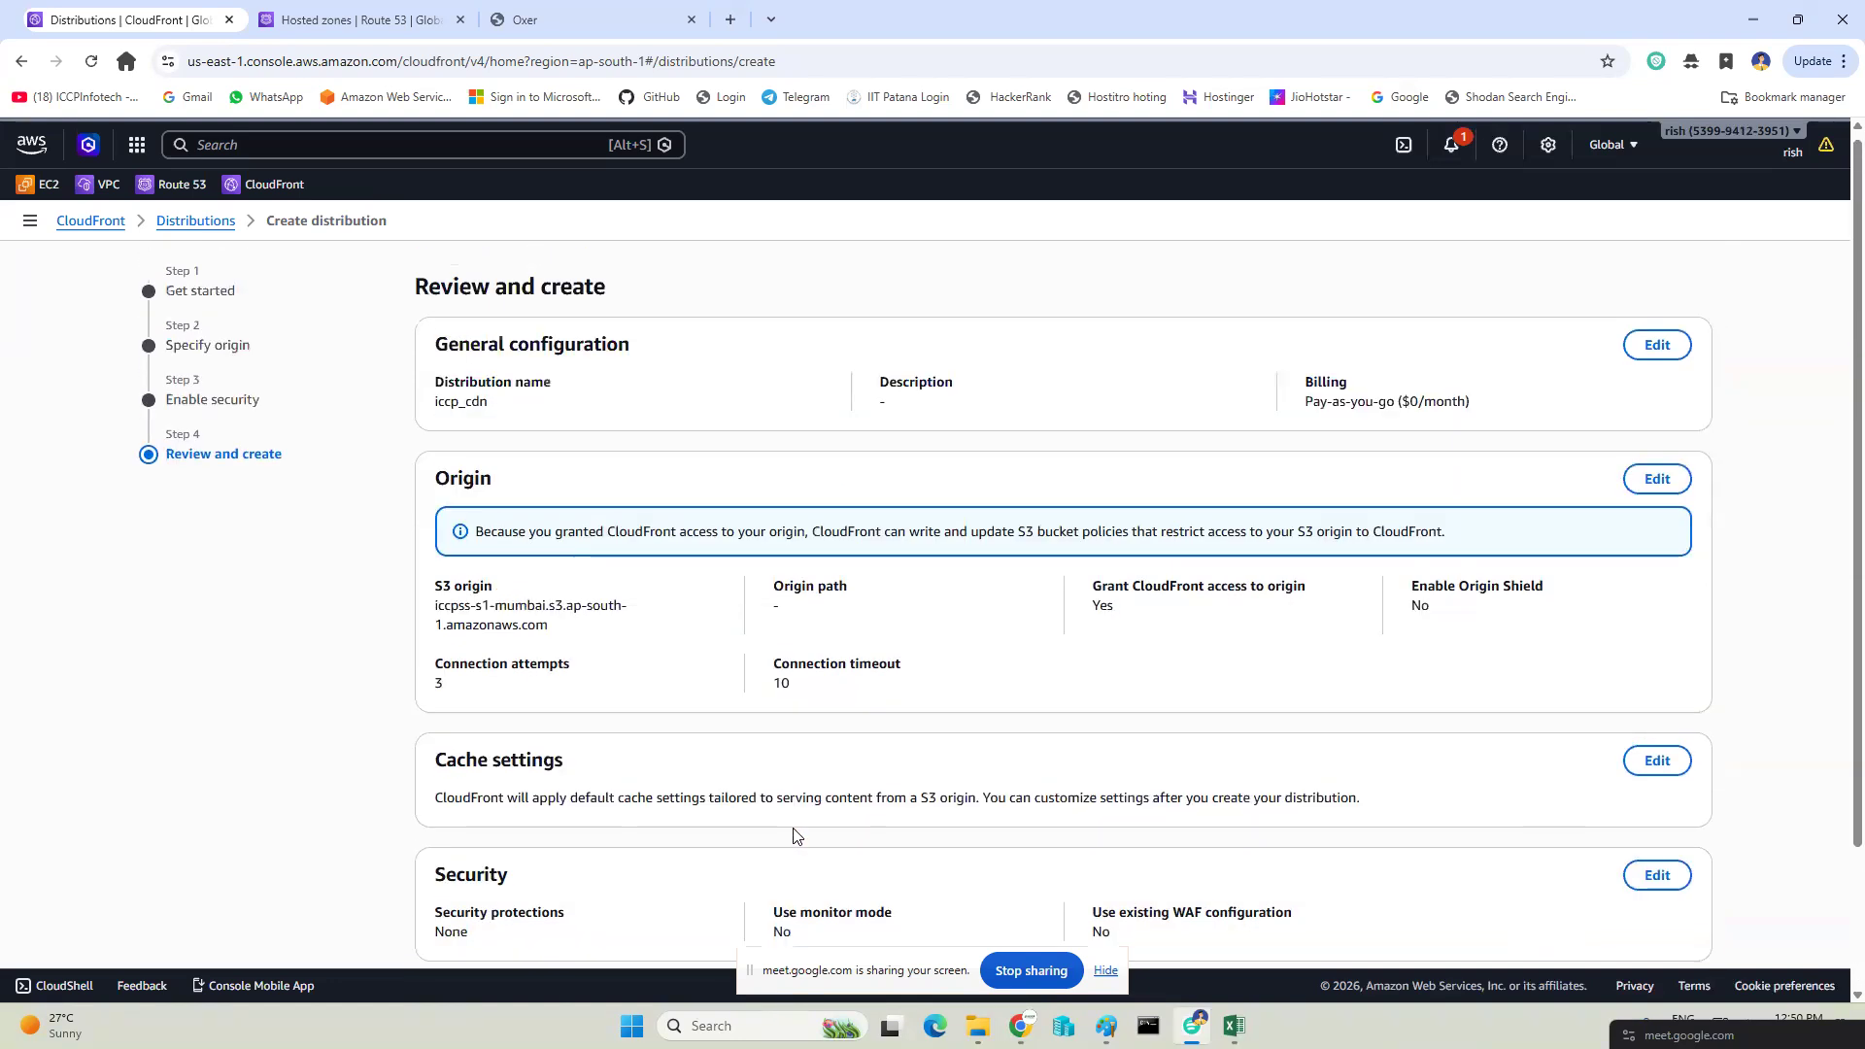
scroll(774, 779, down, 2)
scroll(777, 782, up, 2)
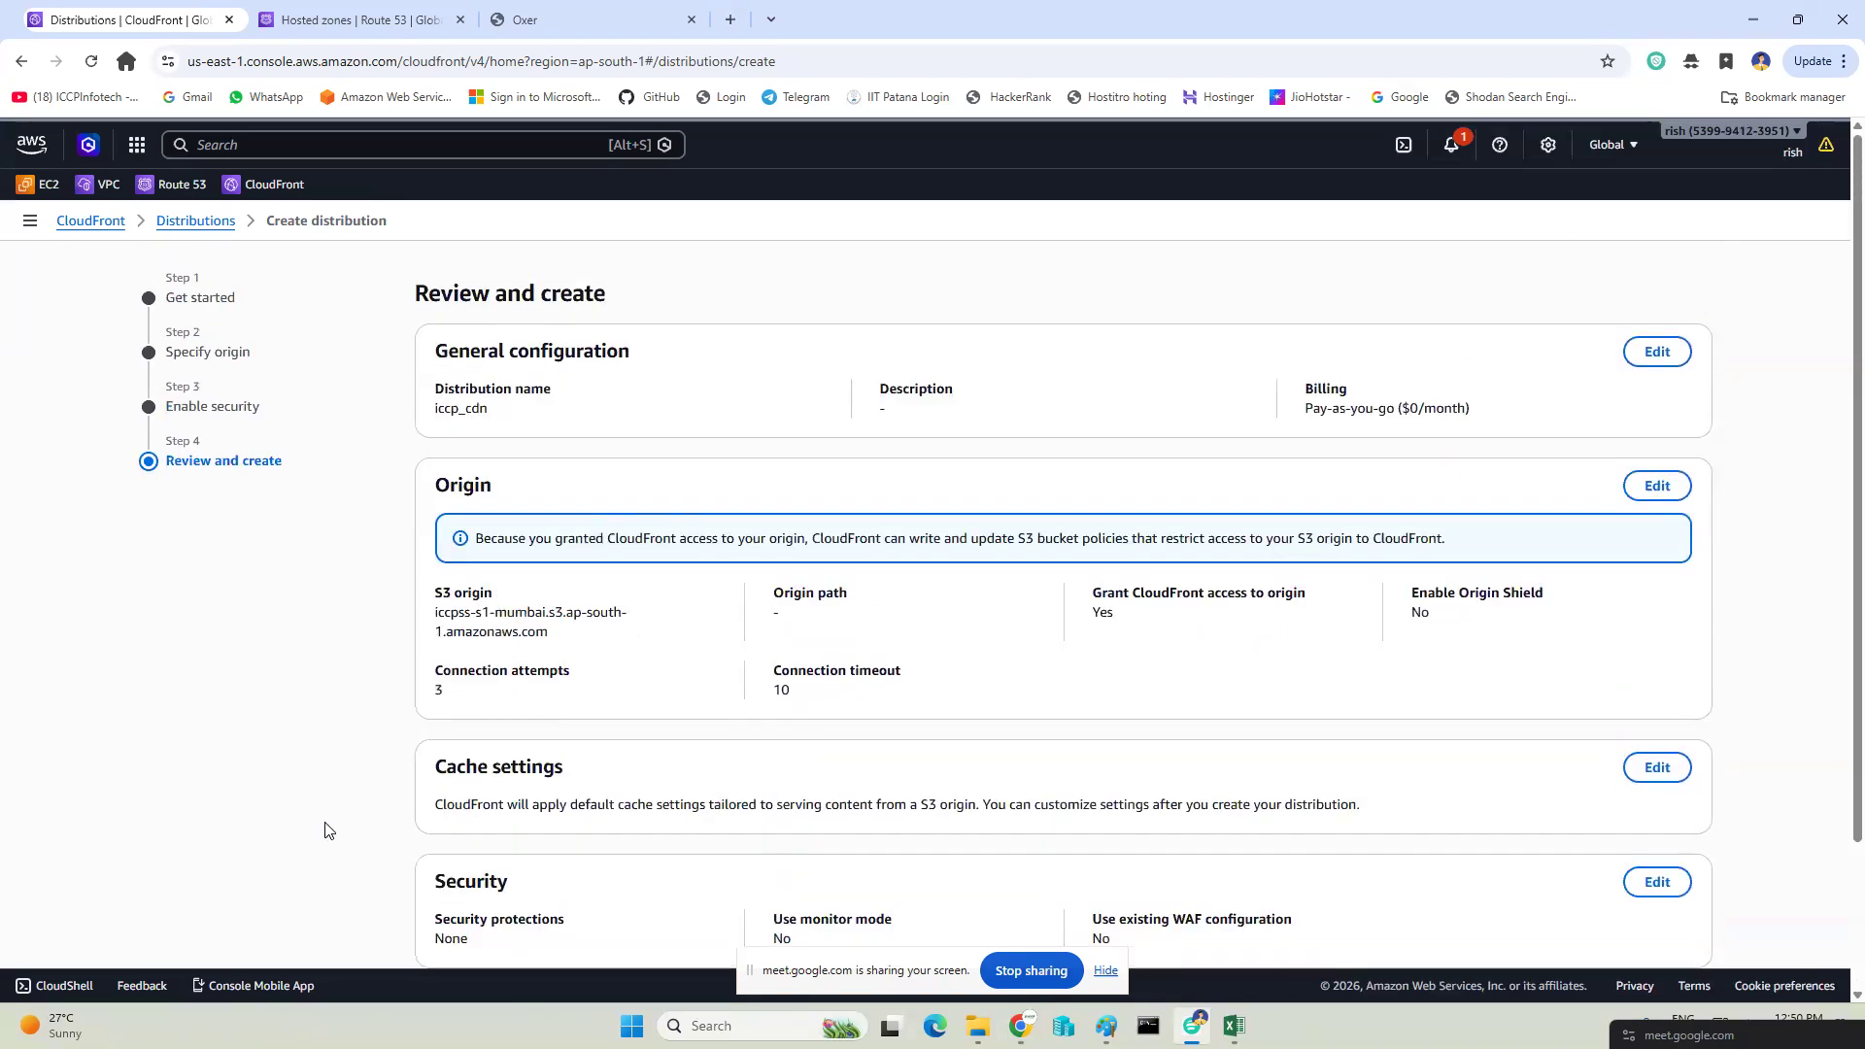
scroll(328, 807, down, 2)
scroll(329, 808, up, 2)
scroll(329, 806, down, 2)
scroll(330, 802, up, 2)
scroll(328, 804, down, 2)
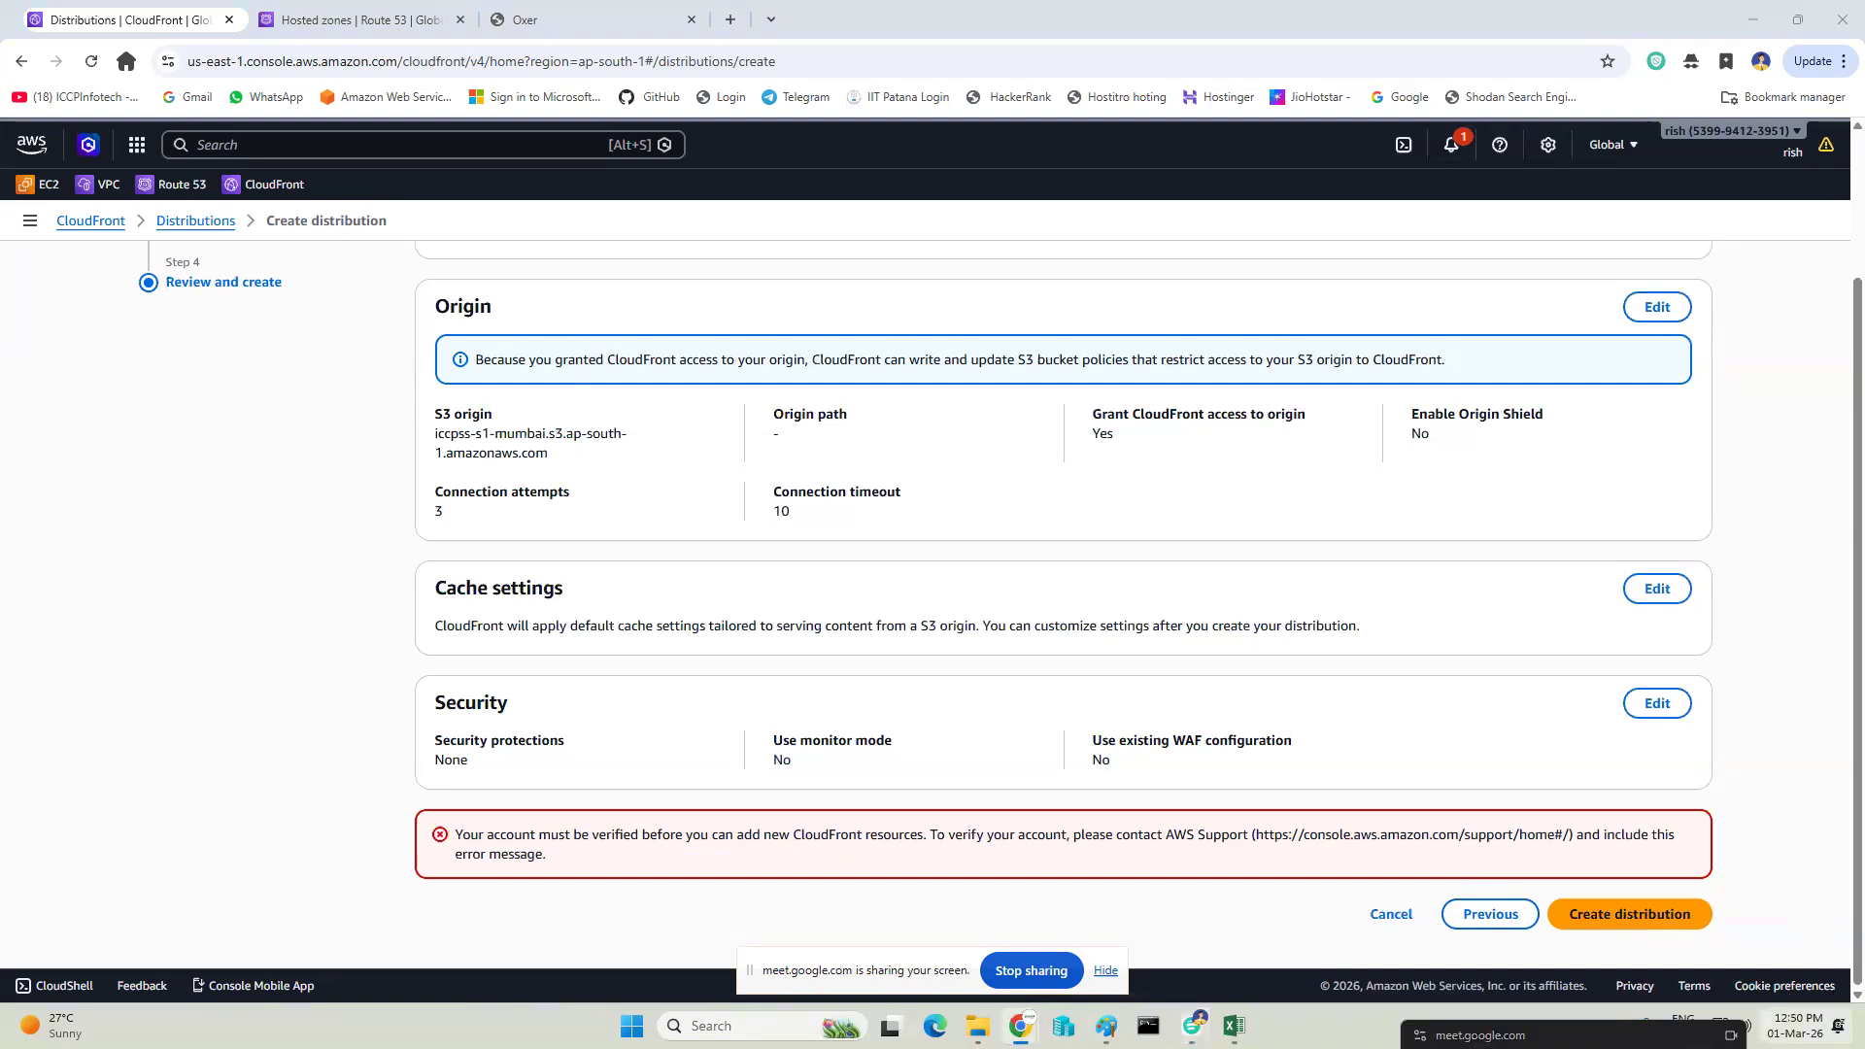
scroll(612, 646, up, 2)
scroll(975, 824, down, 2)
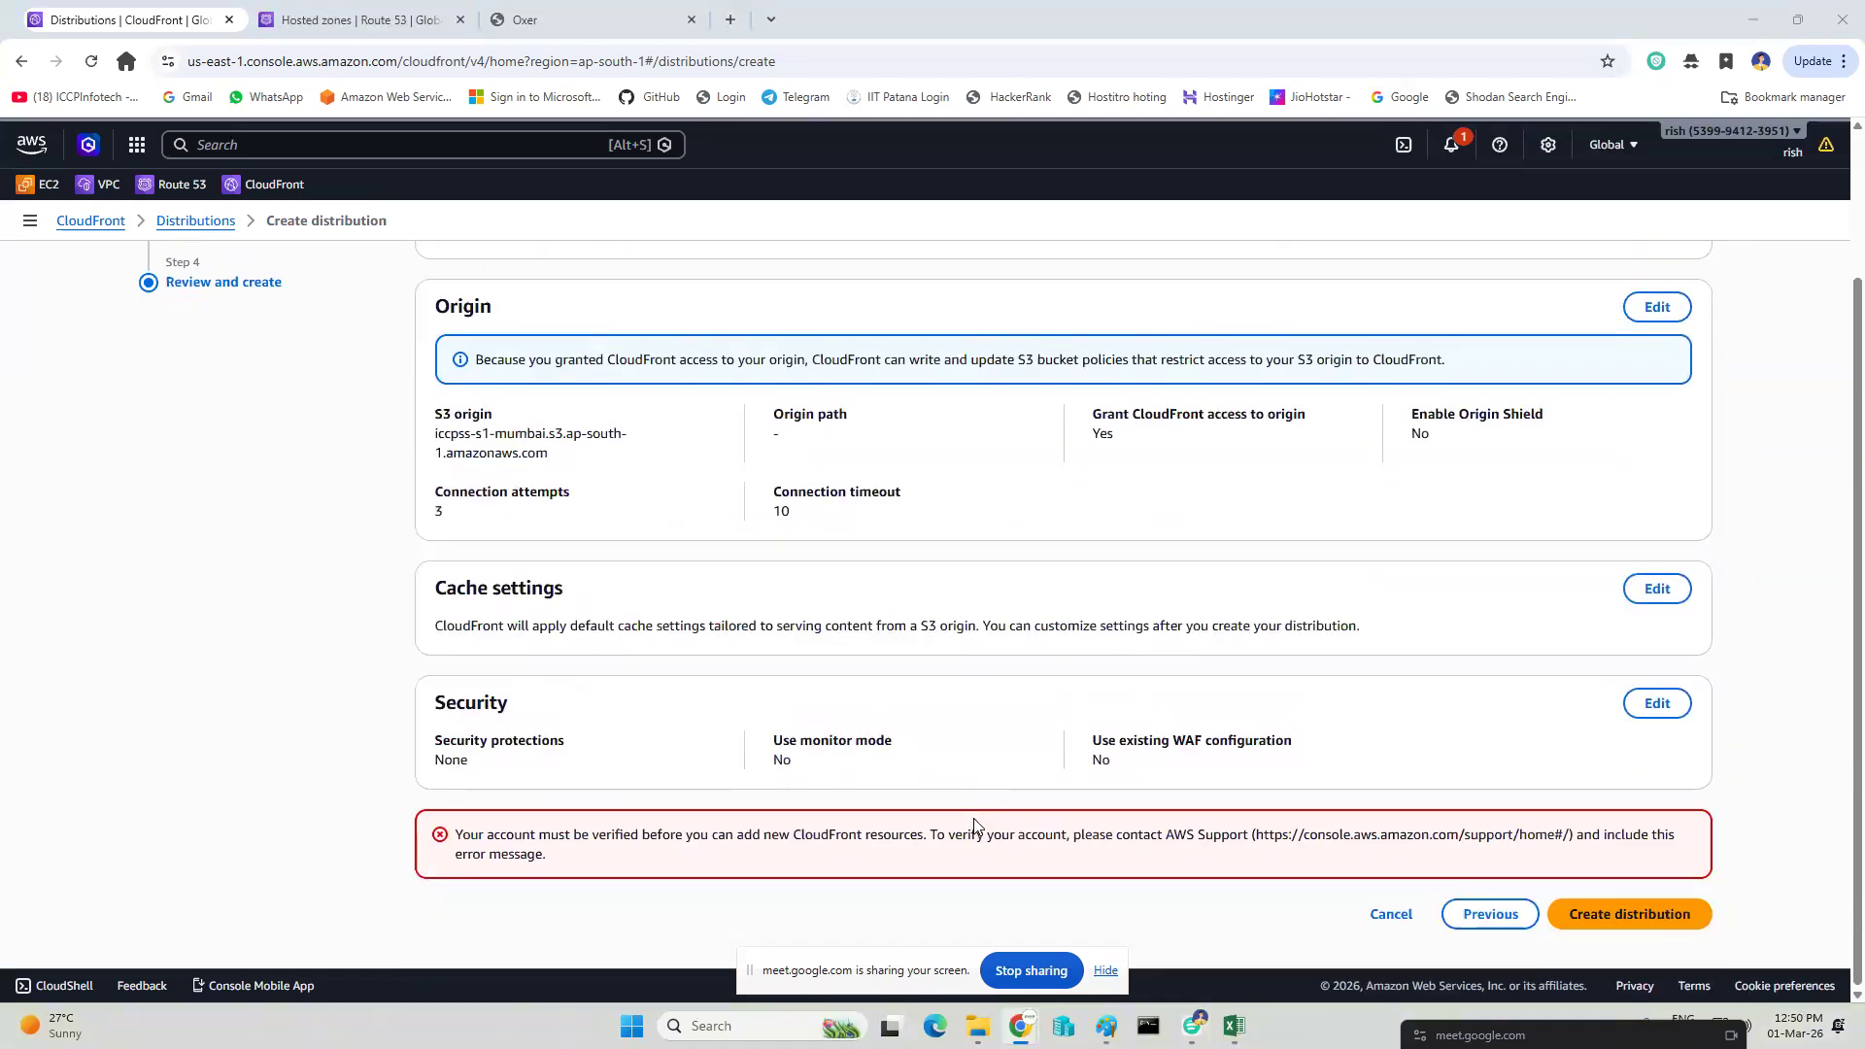
scroll(967, 767, up, 2)
scroll(1501, 681, down, 2)
drag(988, 862, 1621, 833)
drag(1195, 834, 1656, 829)
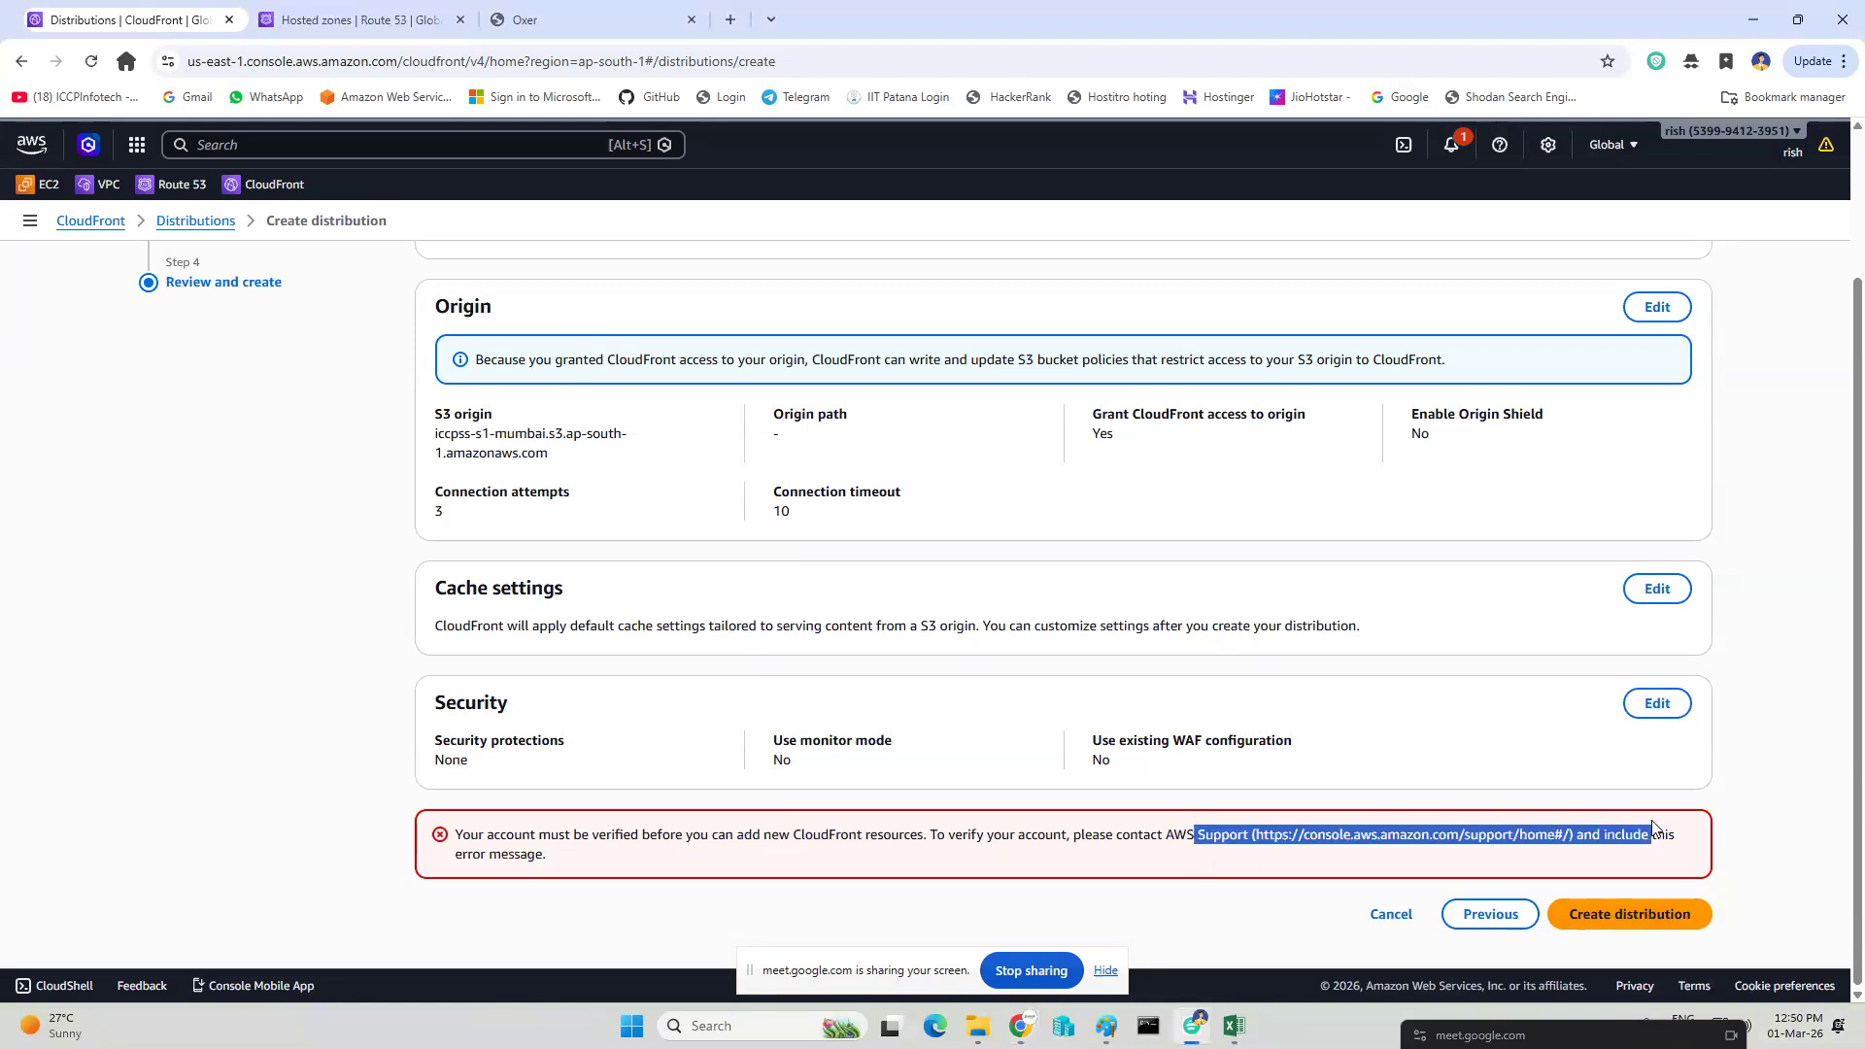
click(1339, 855)
drag(1205, 834, 1640, 828)
Enable the WAF security protections, try to create the distribution again, and return to the security settings.
click(1469, 916)
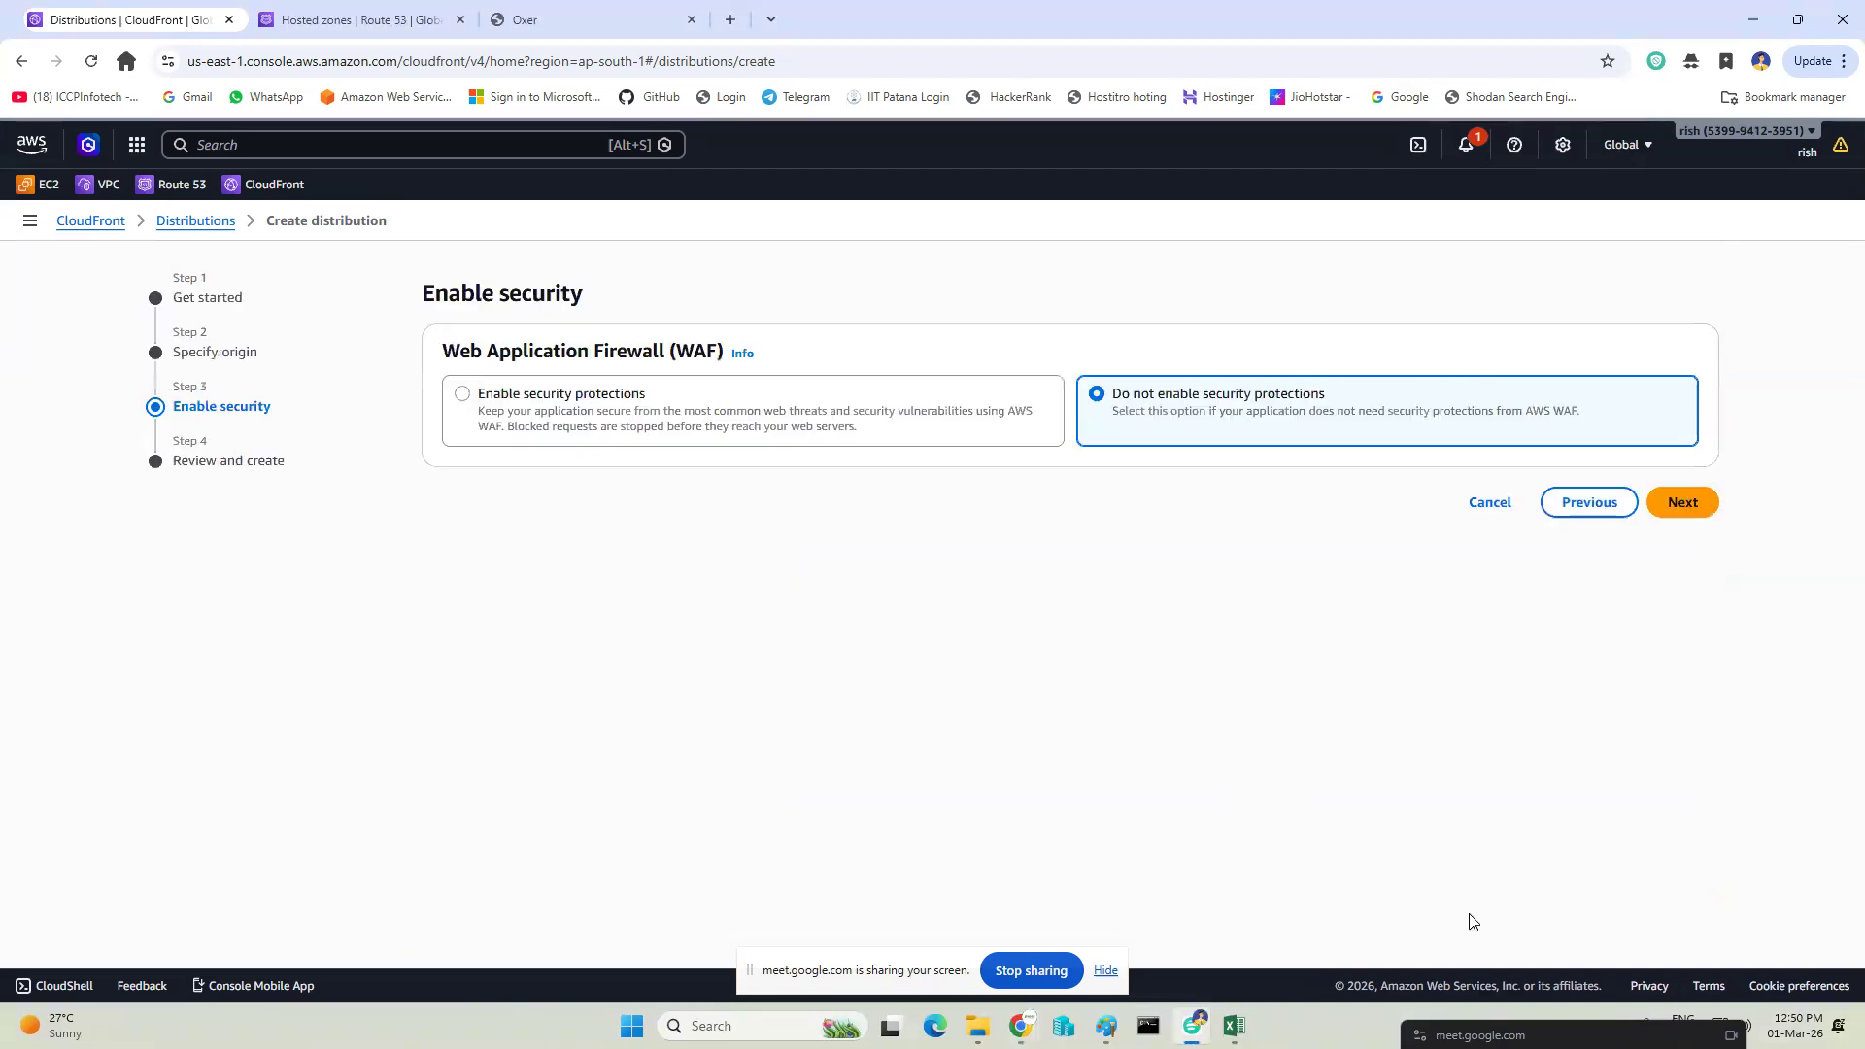
click(547, 400)
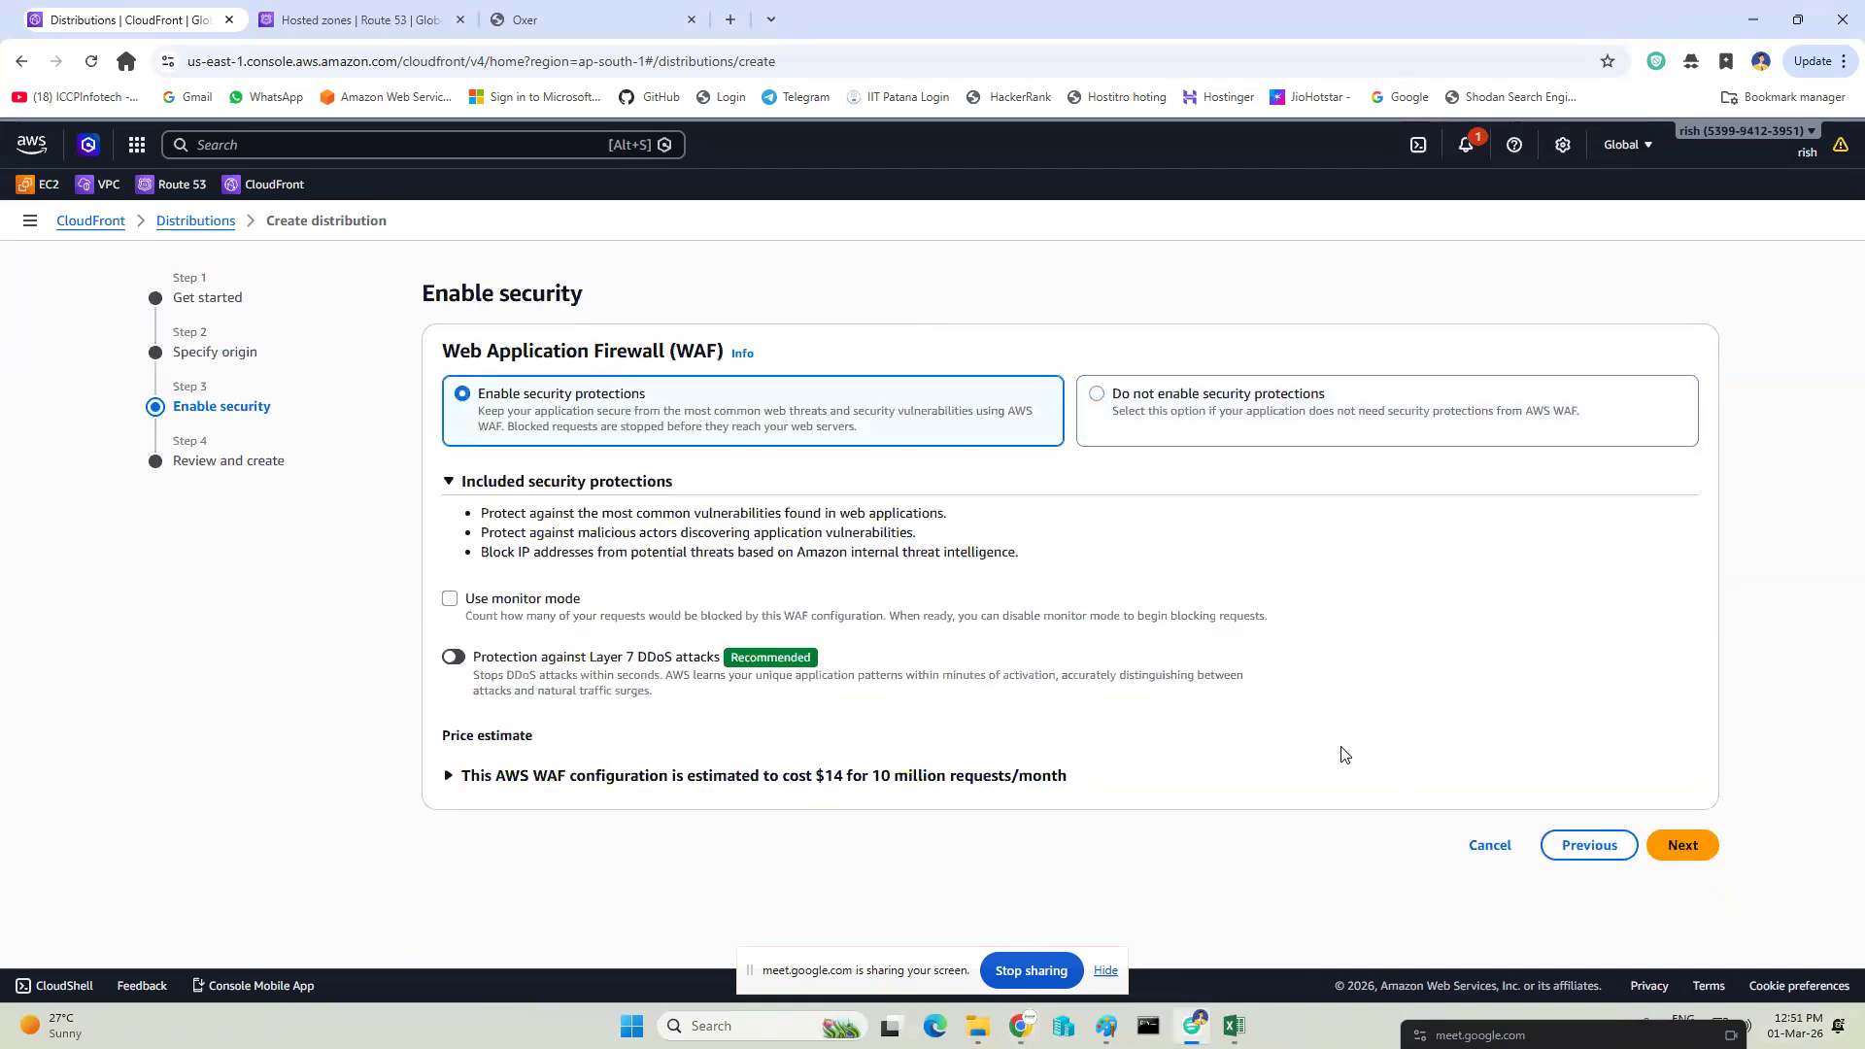
click(1706, 860)
scroll(1667, 879, down, 2)
click(1649, 913)
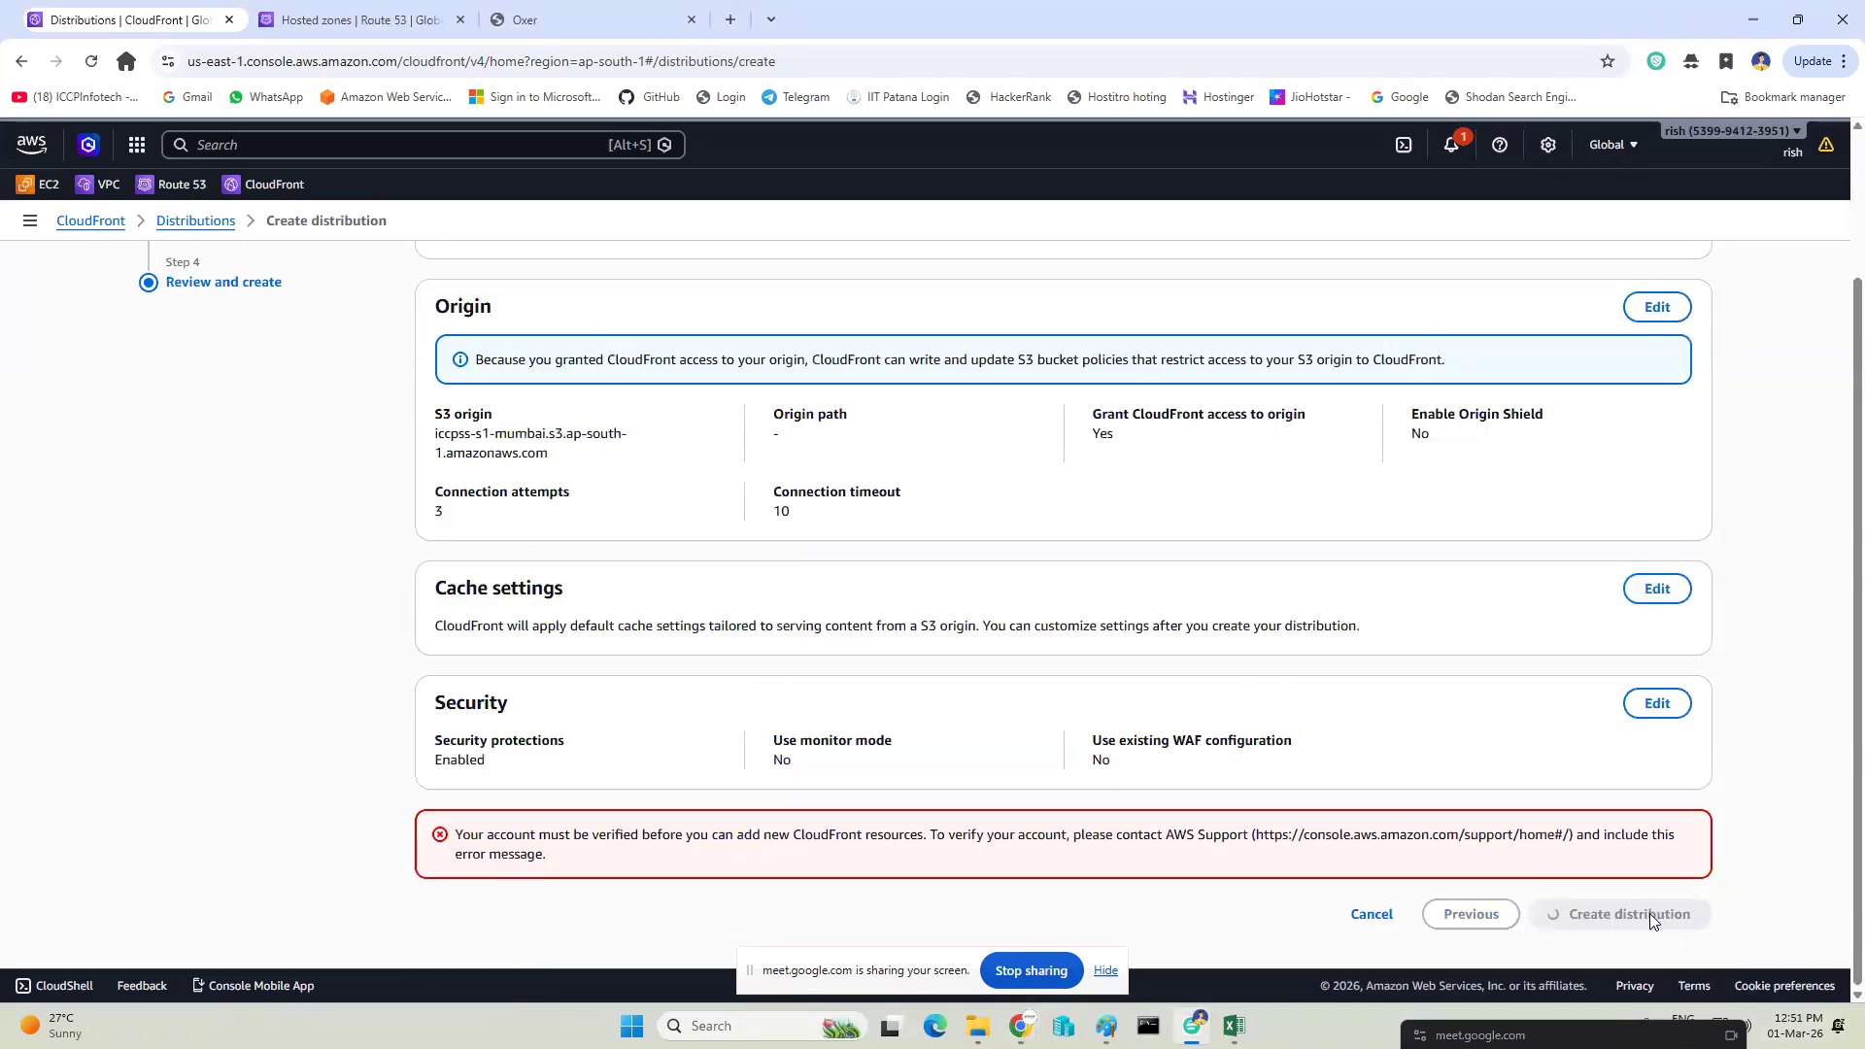
click(1651, 916)
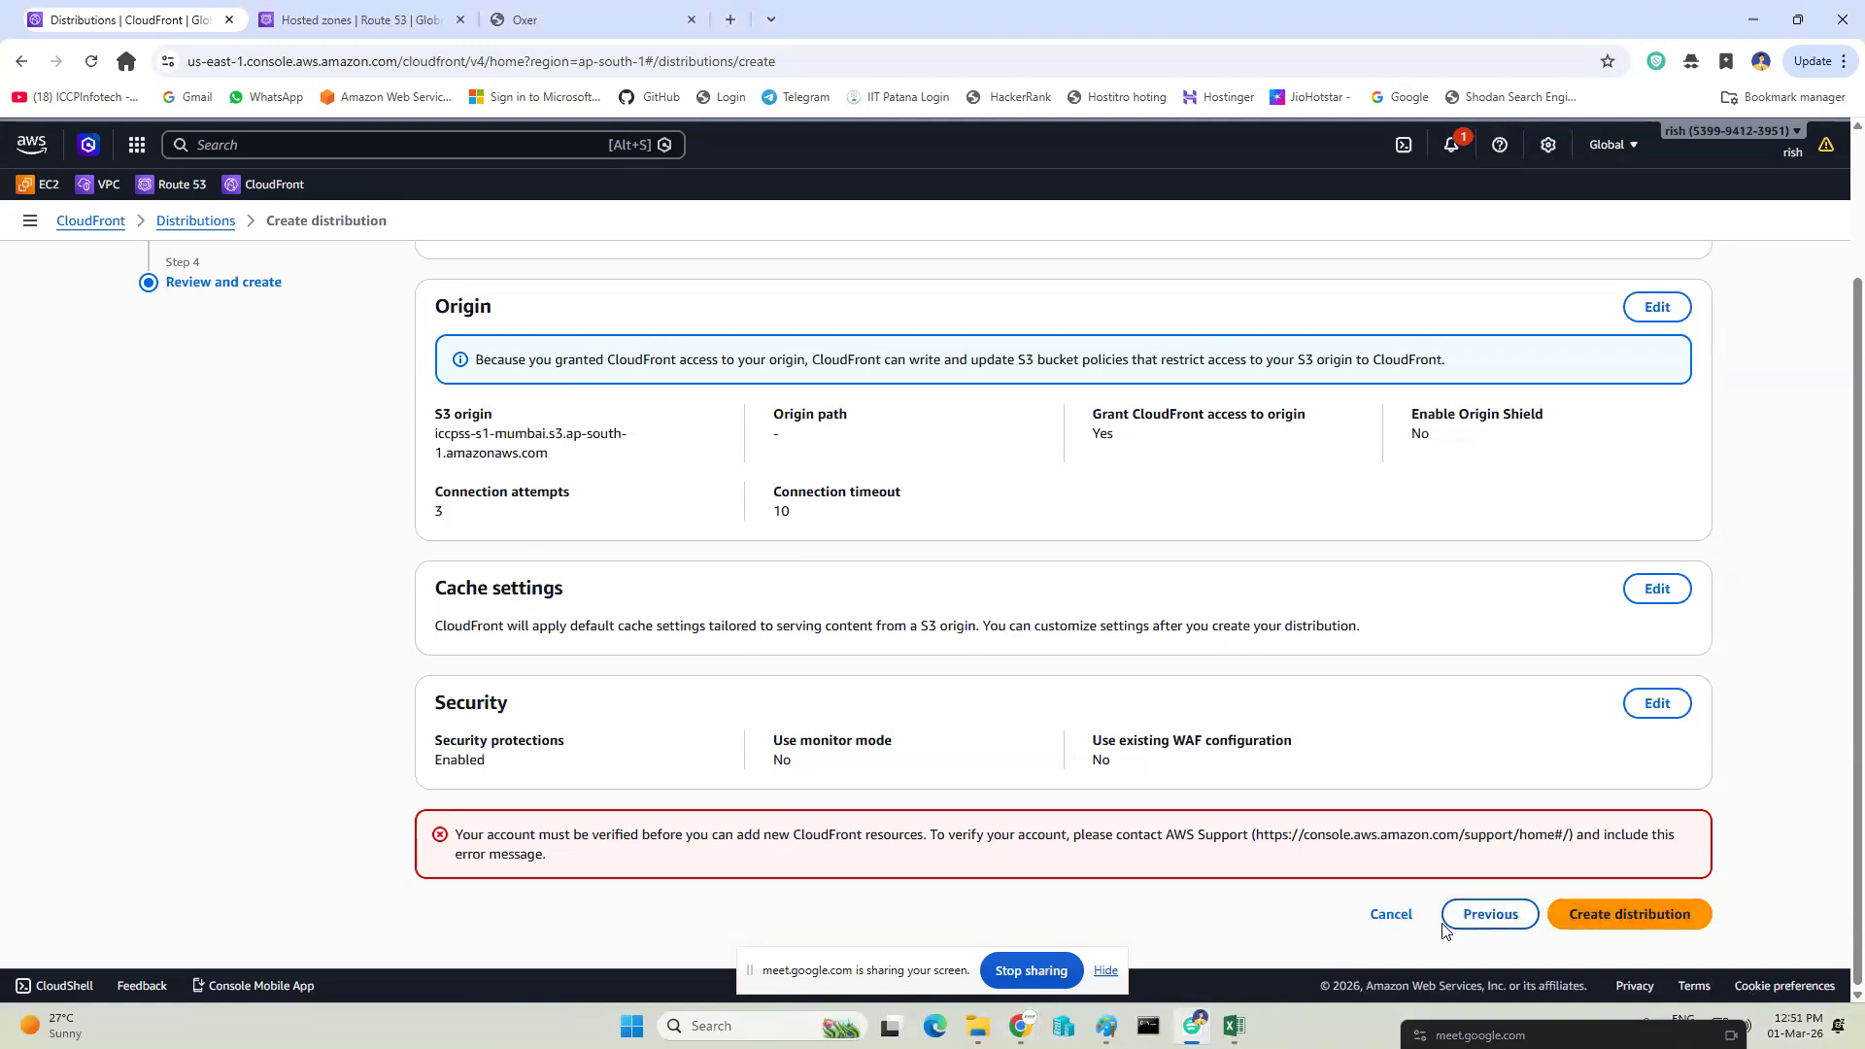
click(1504, 917)
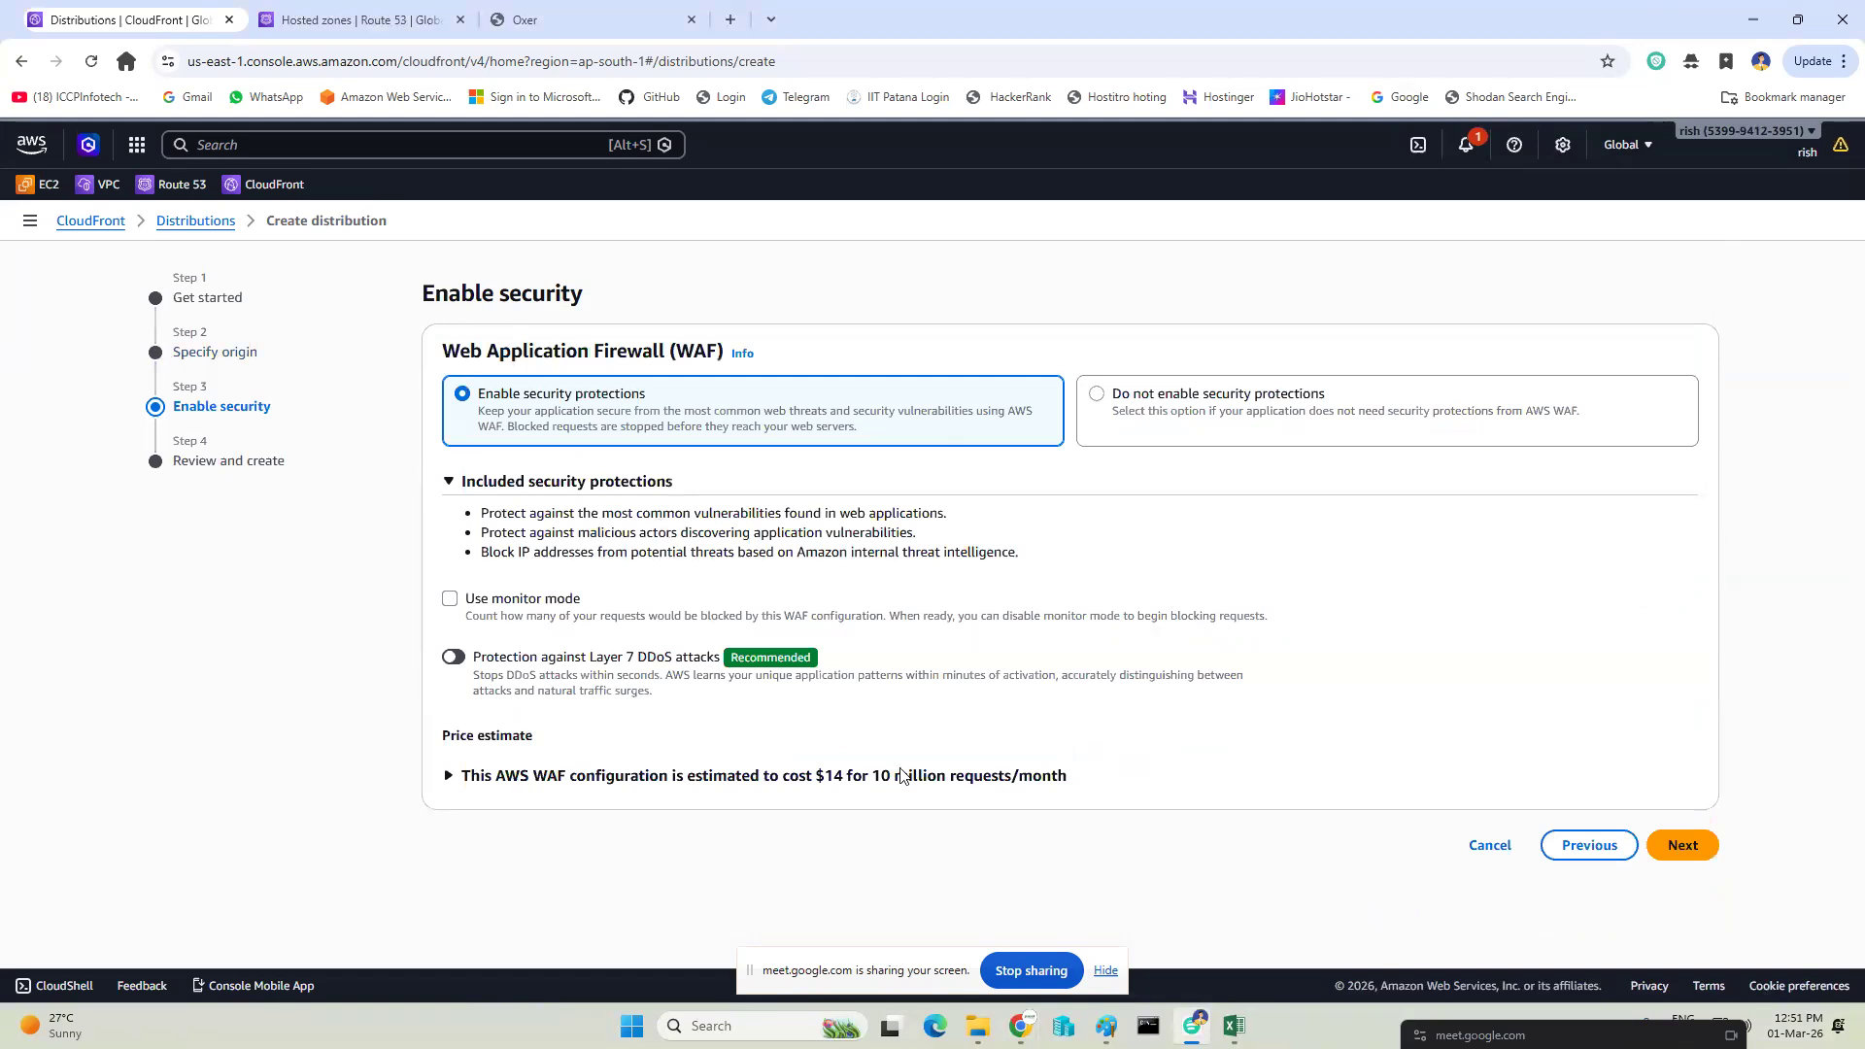
Leave the distribution wizard for the distributions list and switch to the diagram in Paint.
click(168, 224)
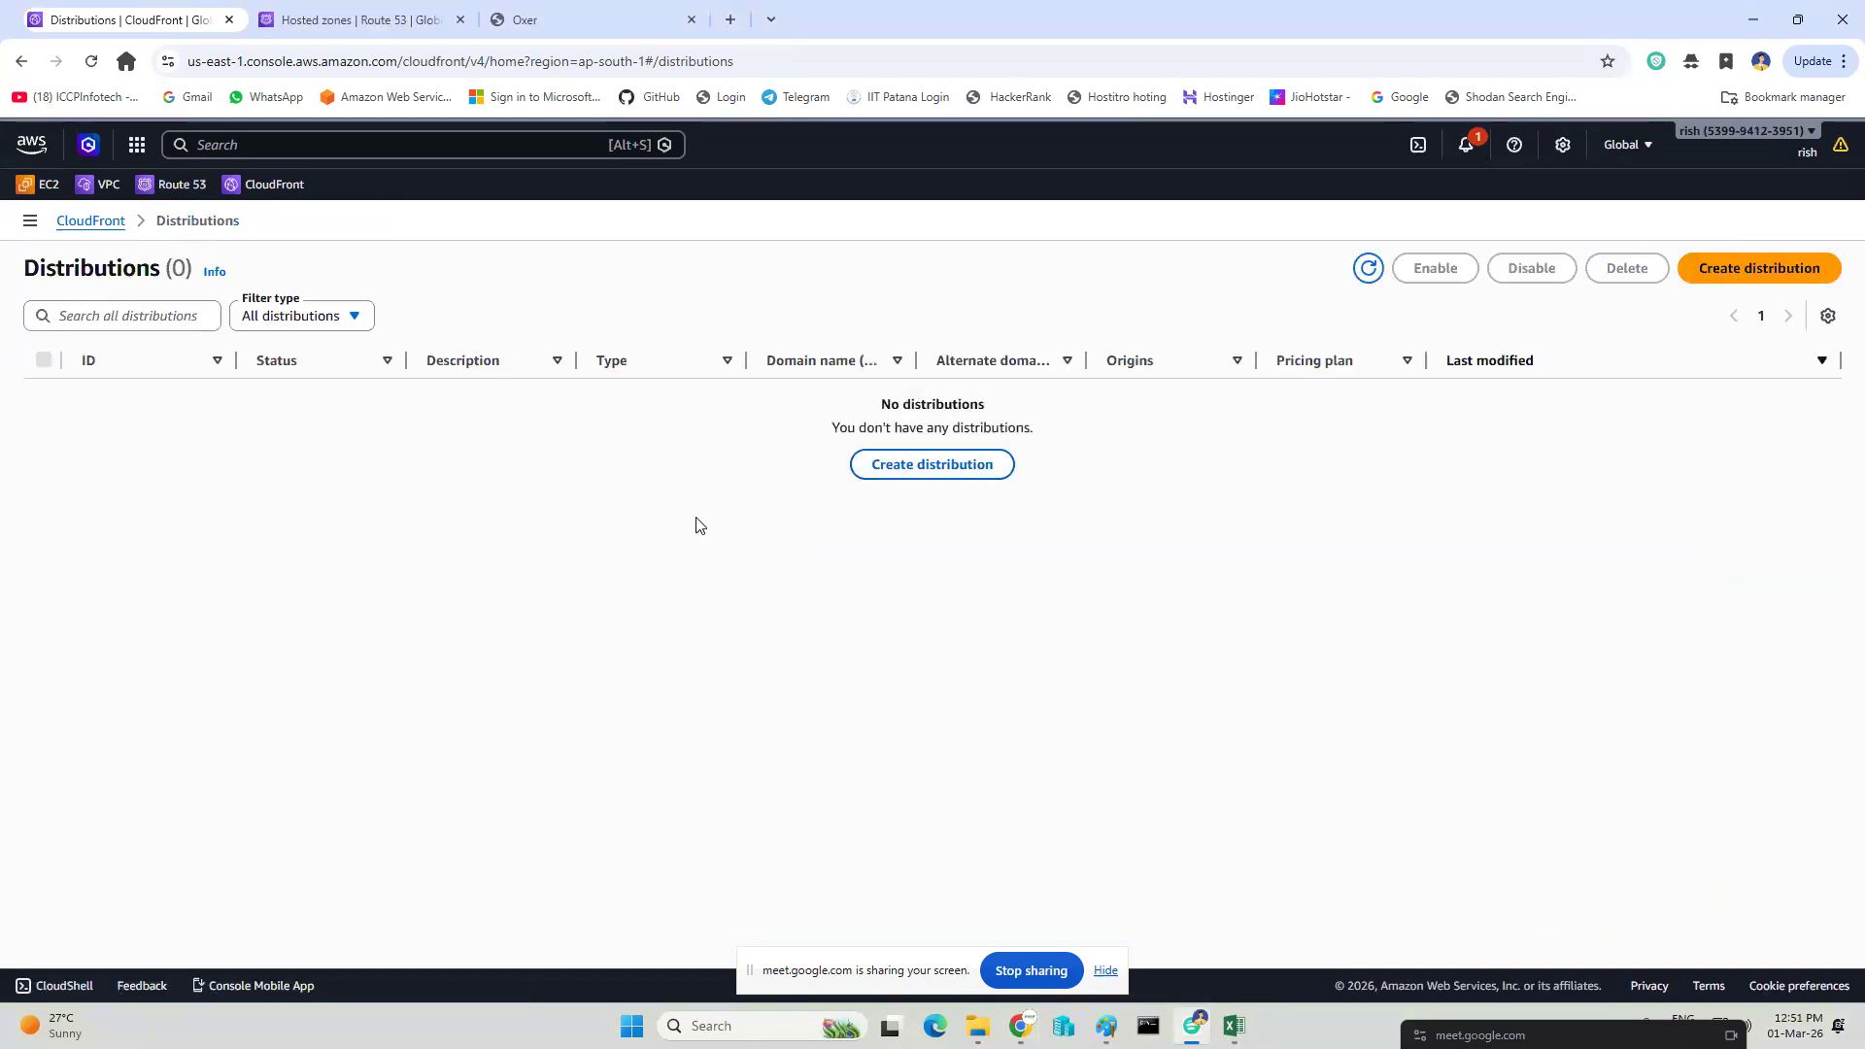
click(1753, 19)
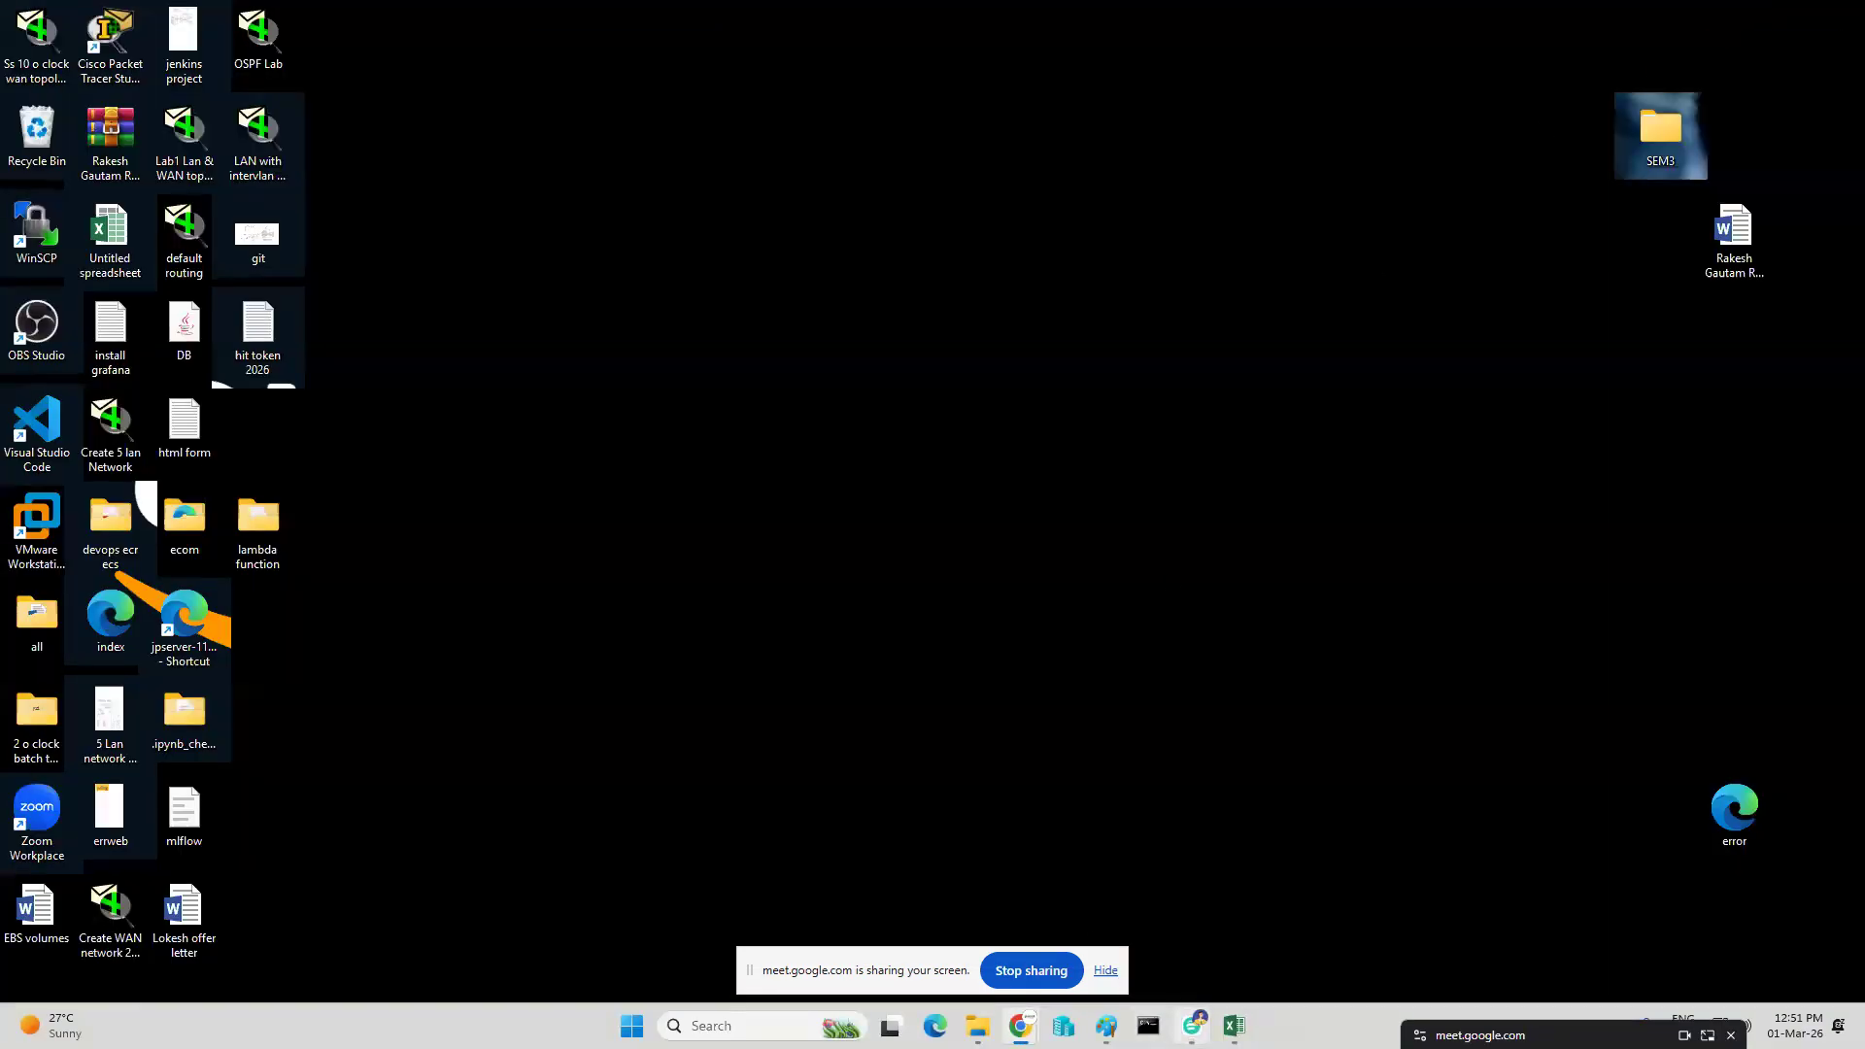
click(1194, 1026)
click(1107, 1026)
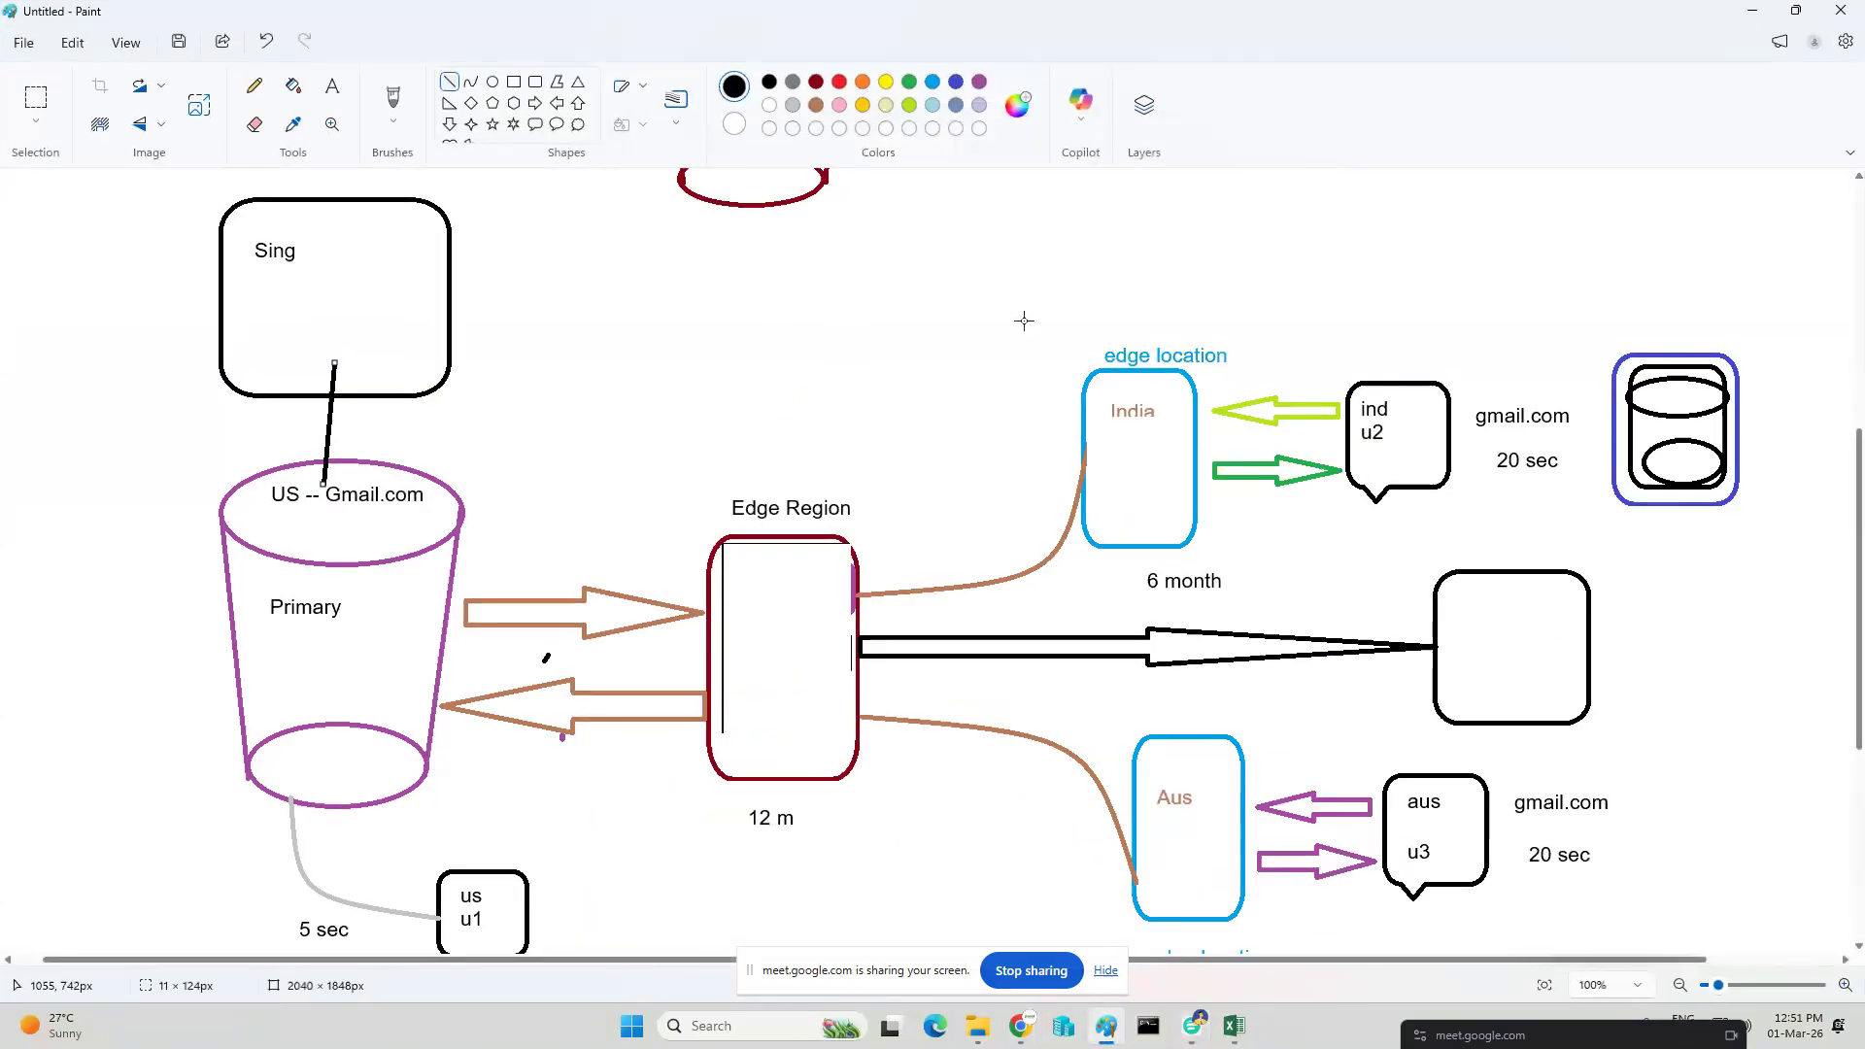
Examine the Paint diagram of the primary server, edge region and edge locations, and the topic notes above it.
scroll(961, 341, down, 3)
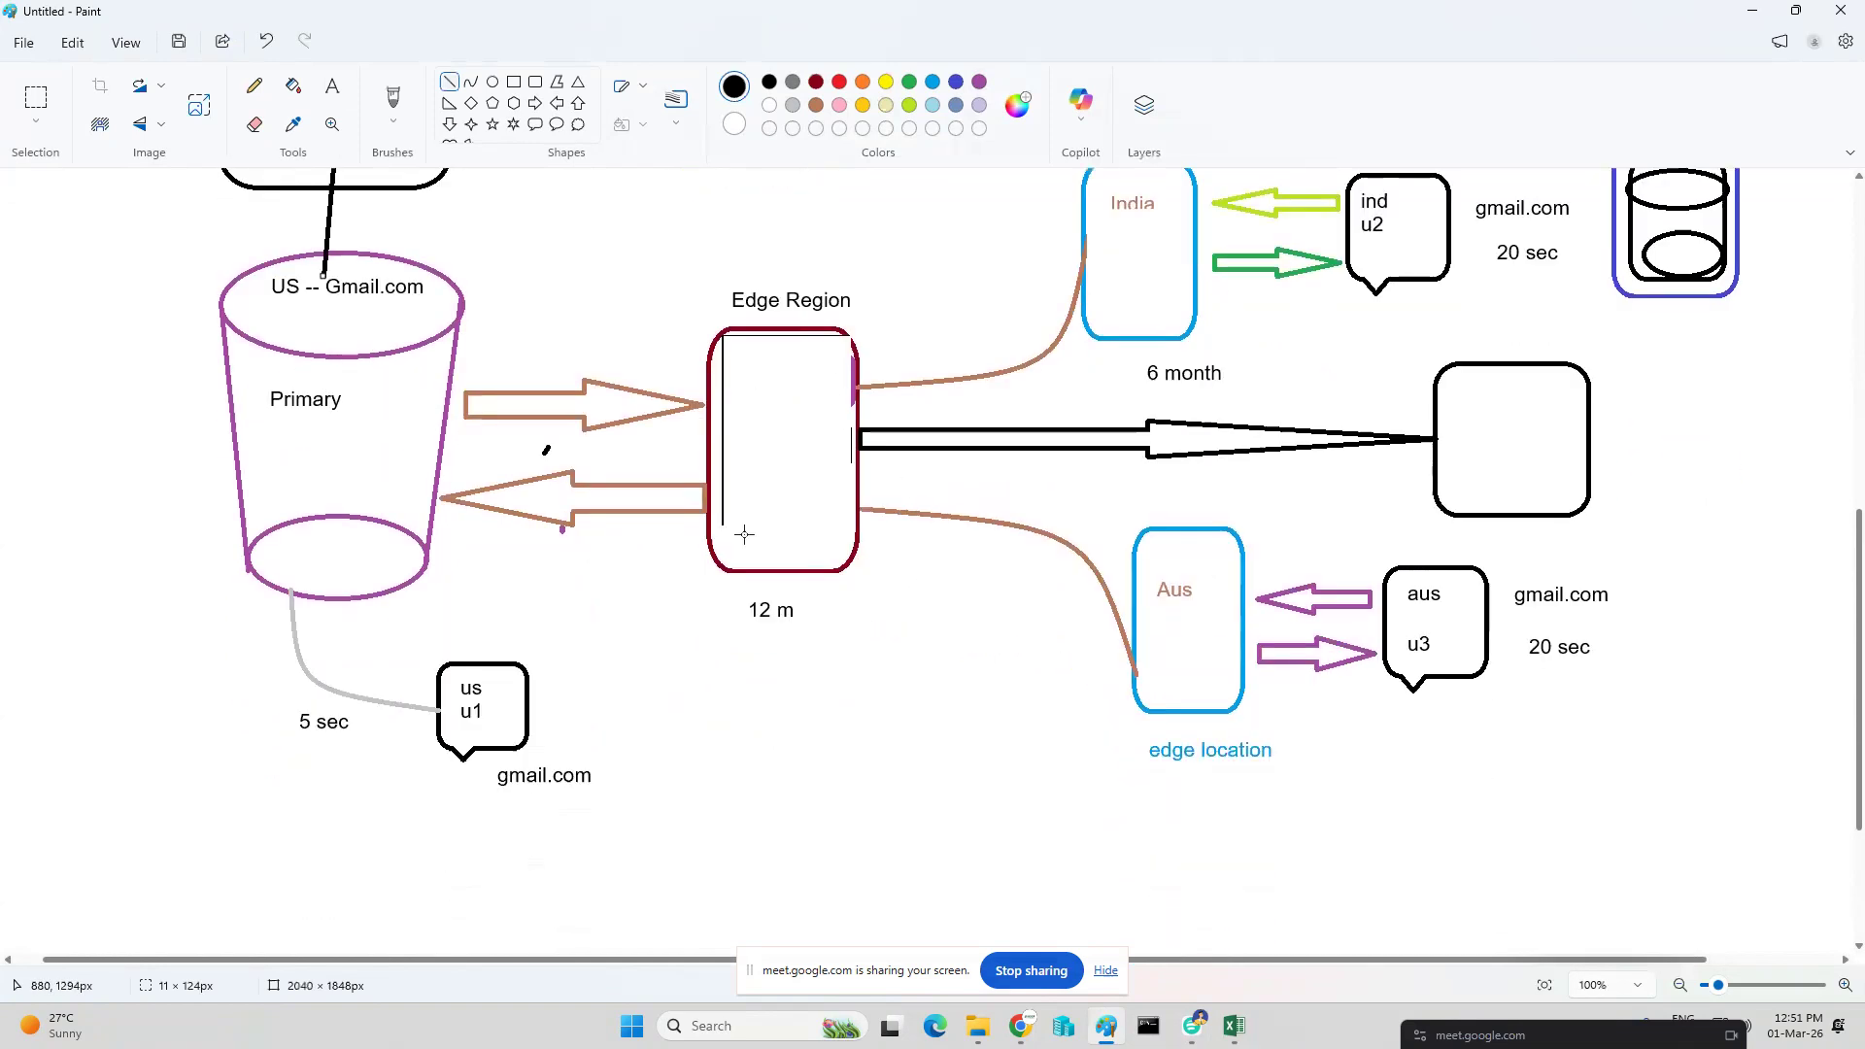
scroll(1226, 470, up, 3)
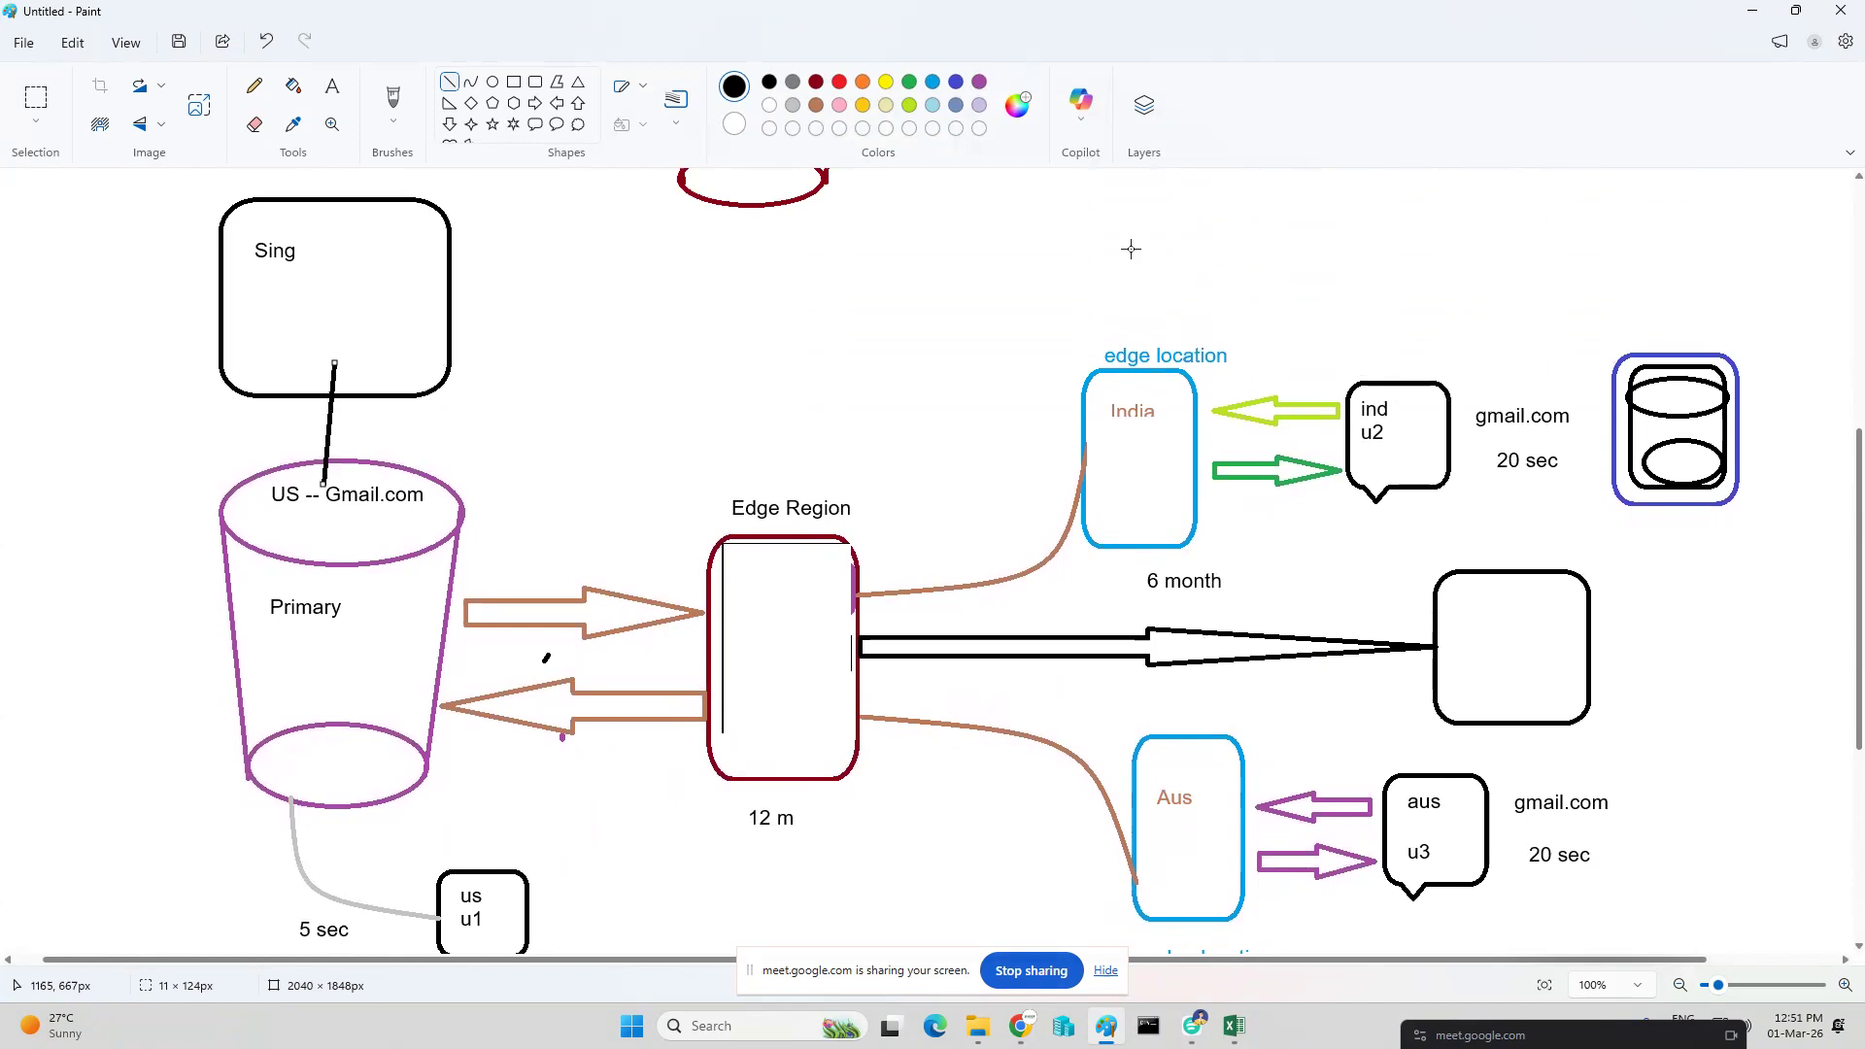
scroll(645, 450, up, 6)
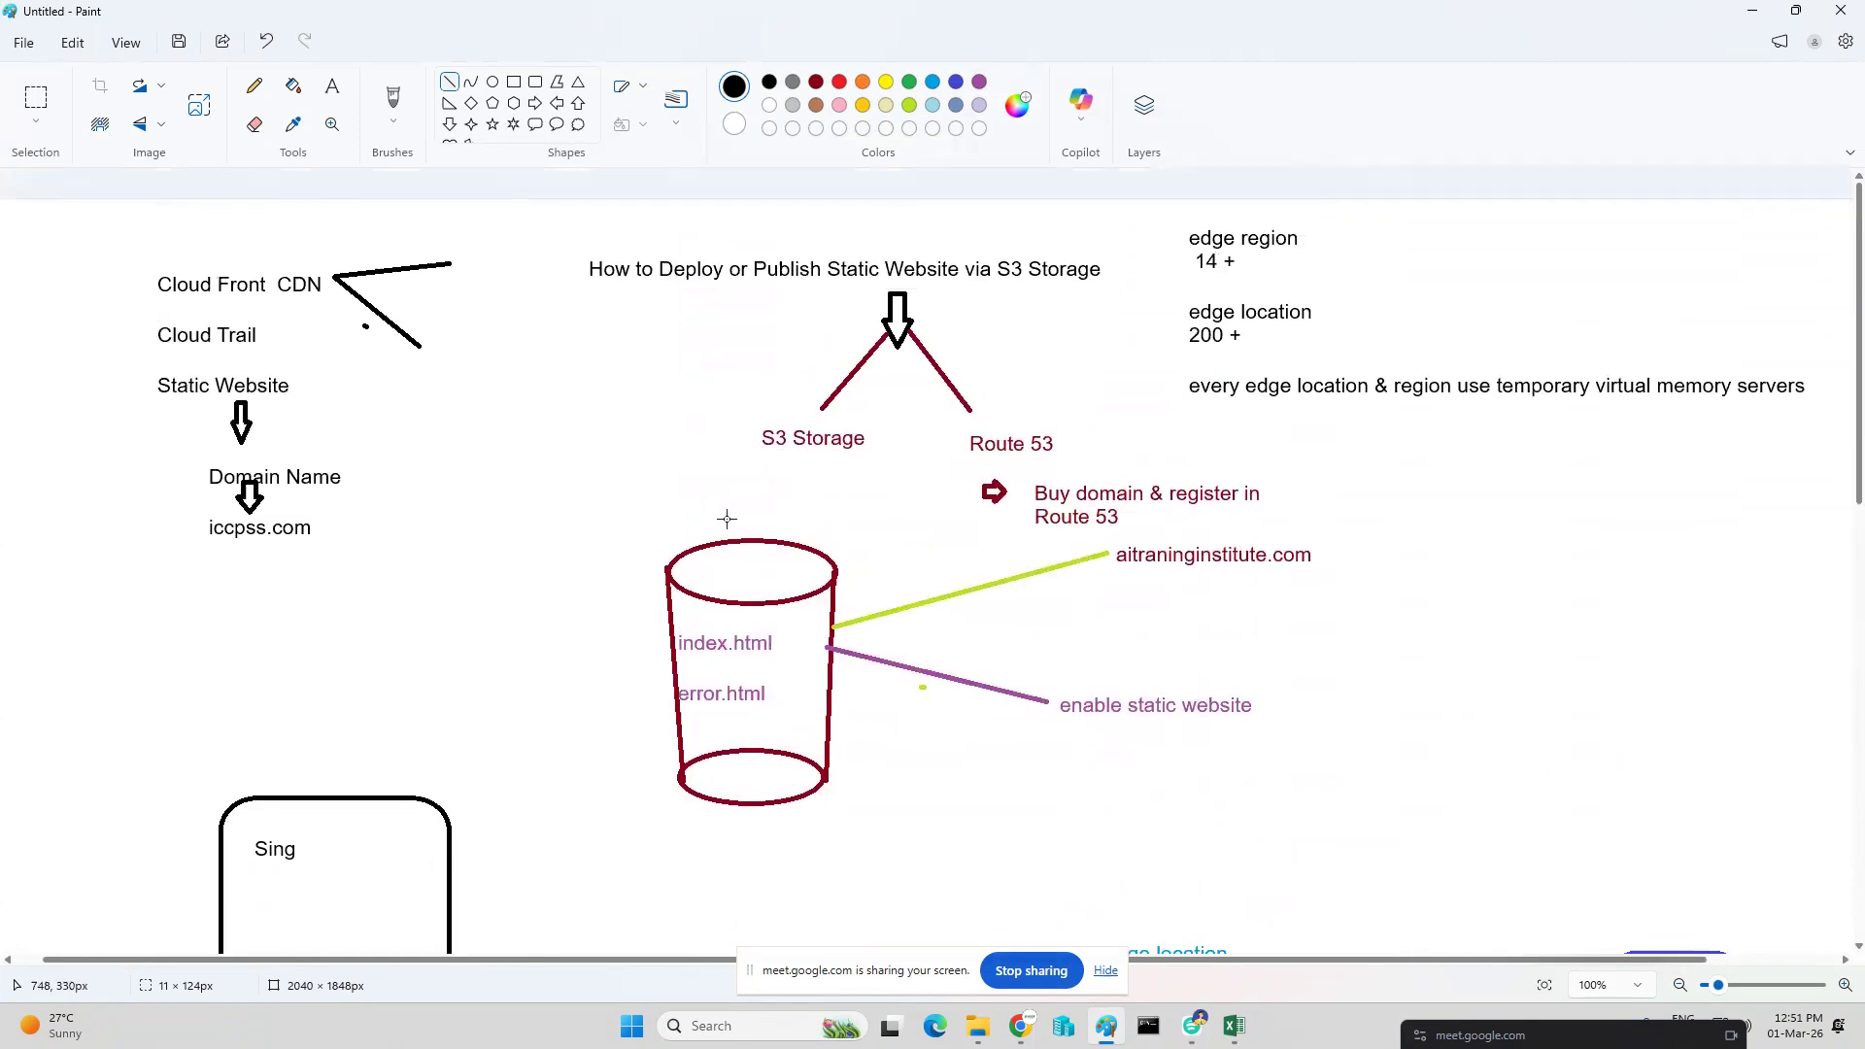
scroll(727, 519, down, 4)
scroll(723, 631, down, 3)
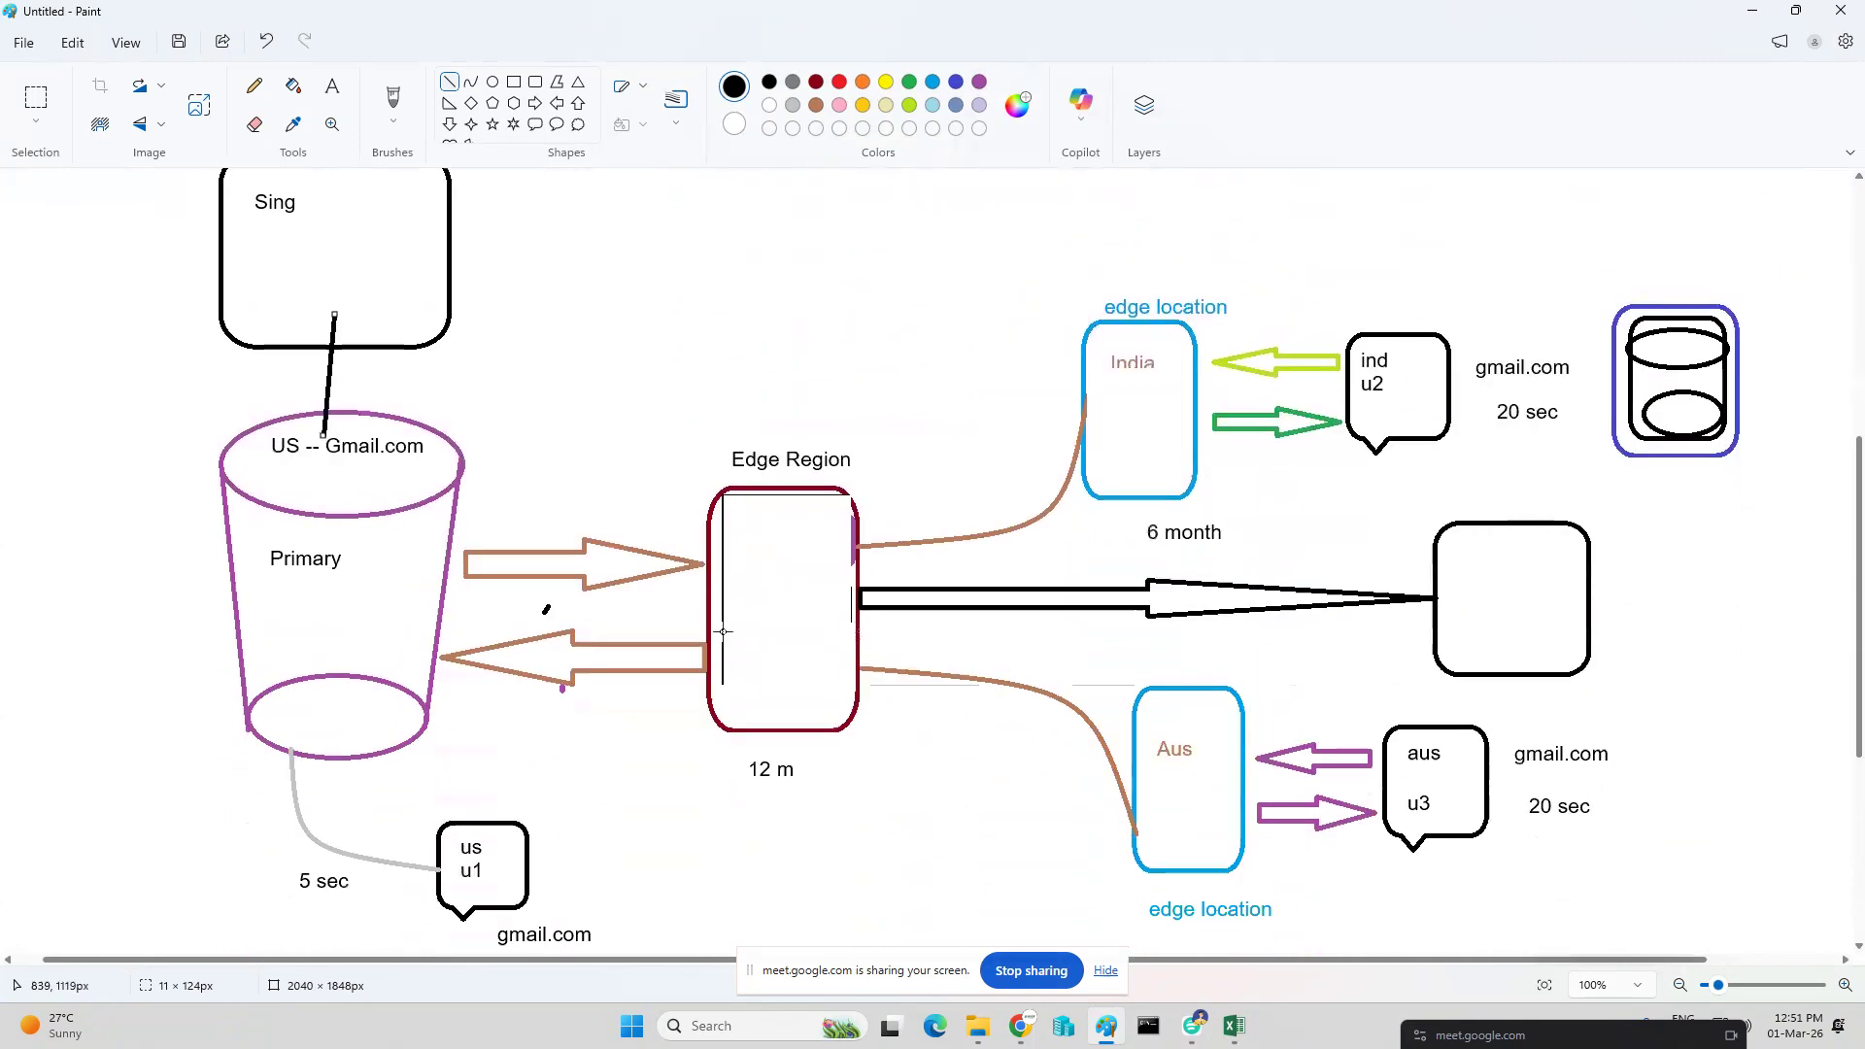
scroll(723, 632, down, 1)
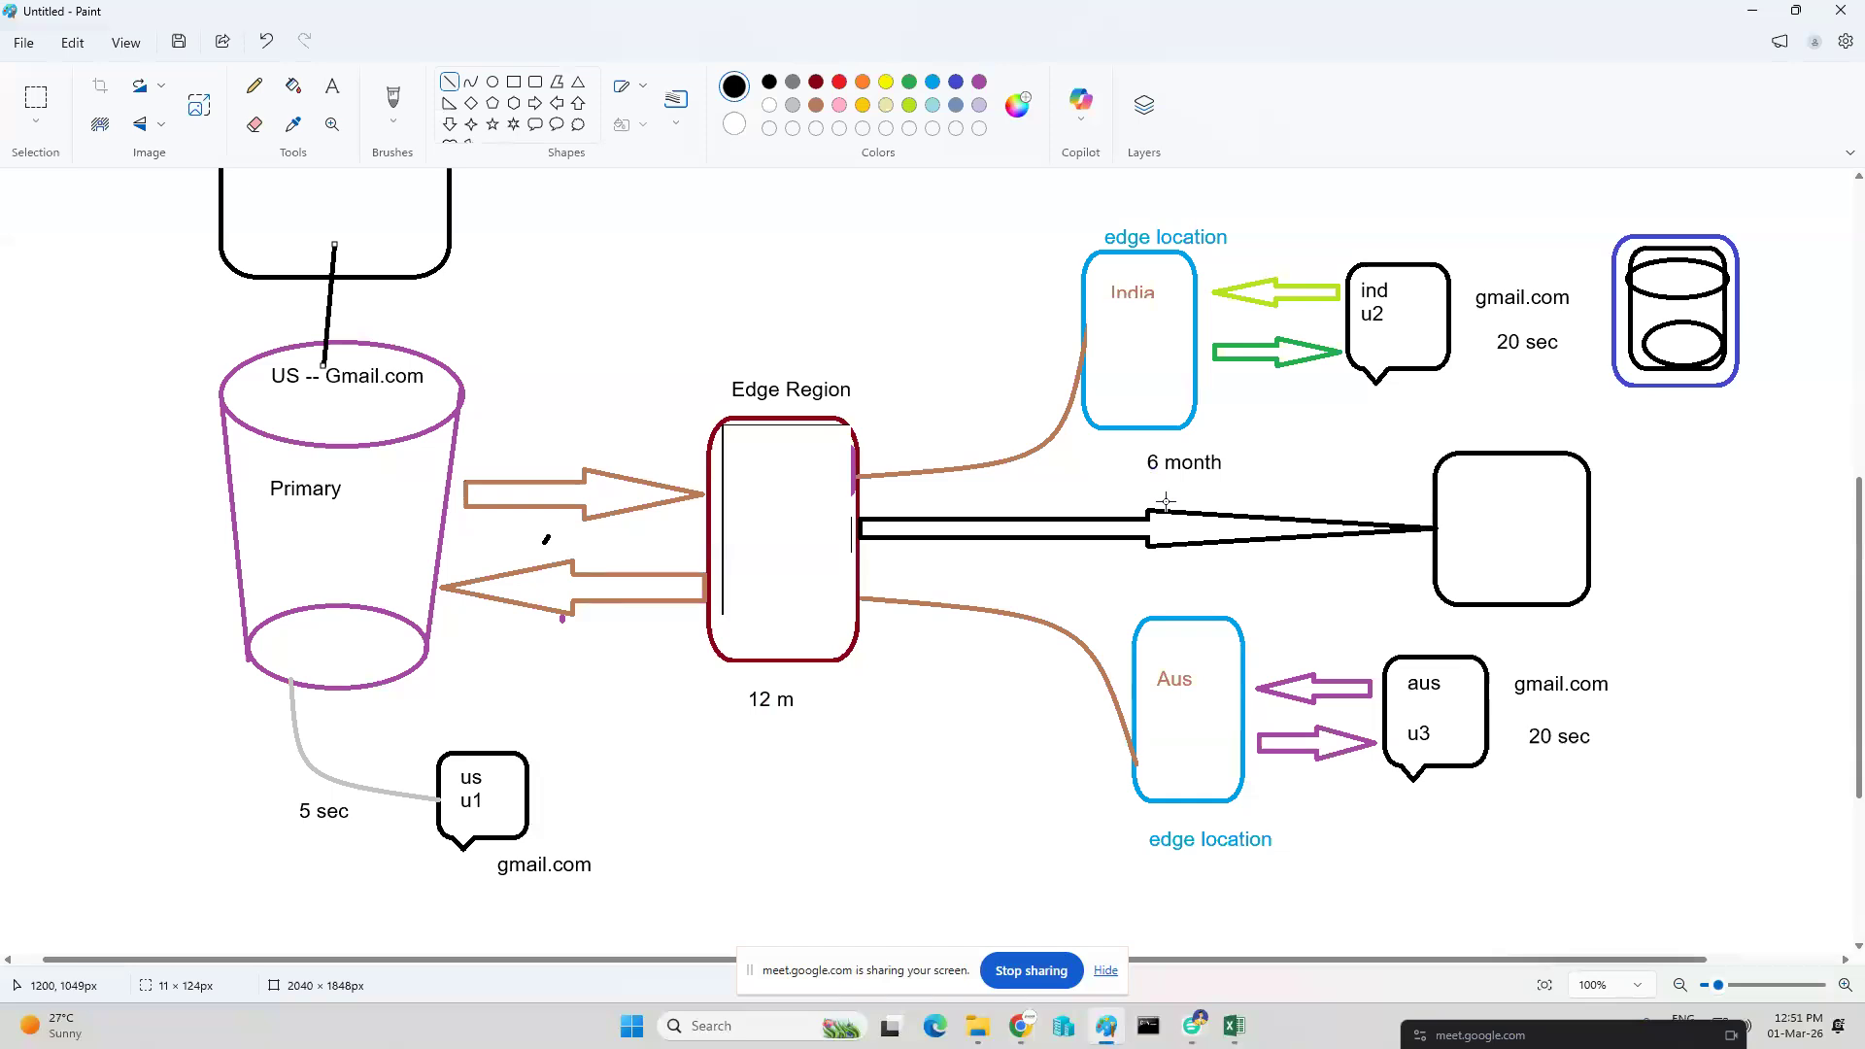
scroll(84, 243, up, 9)
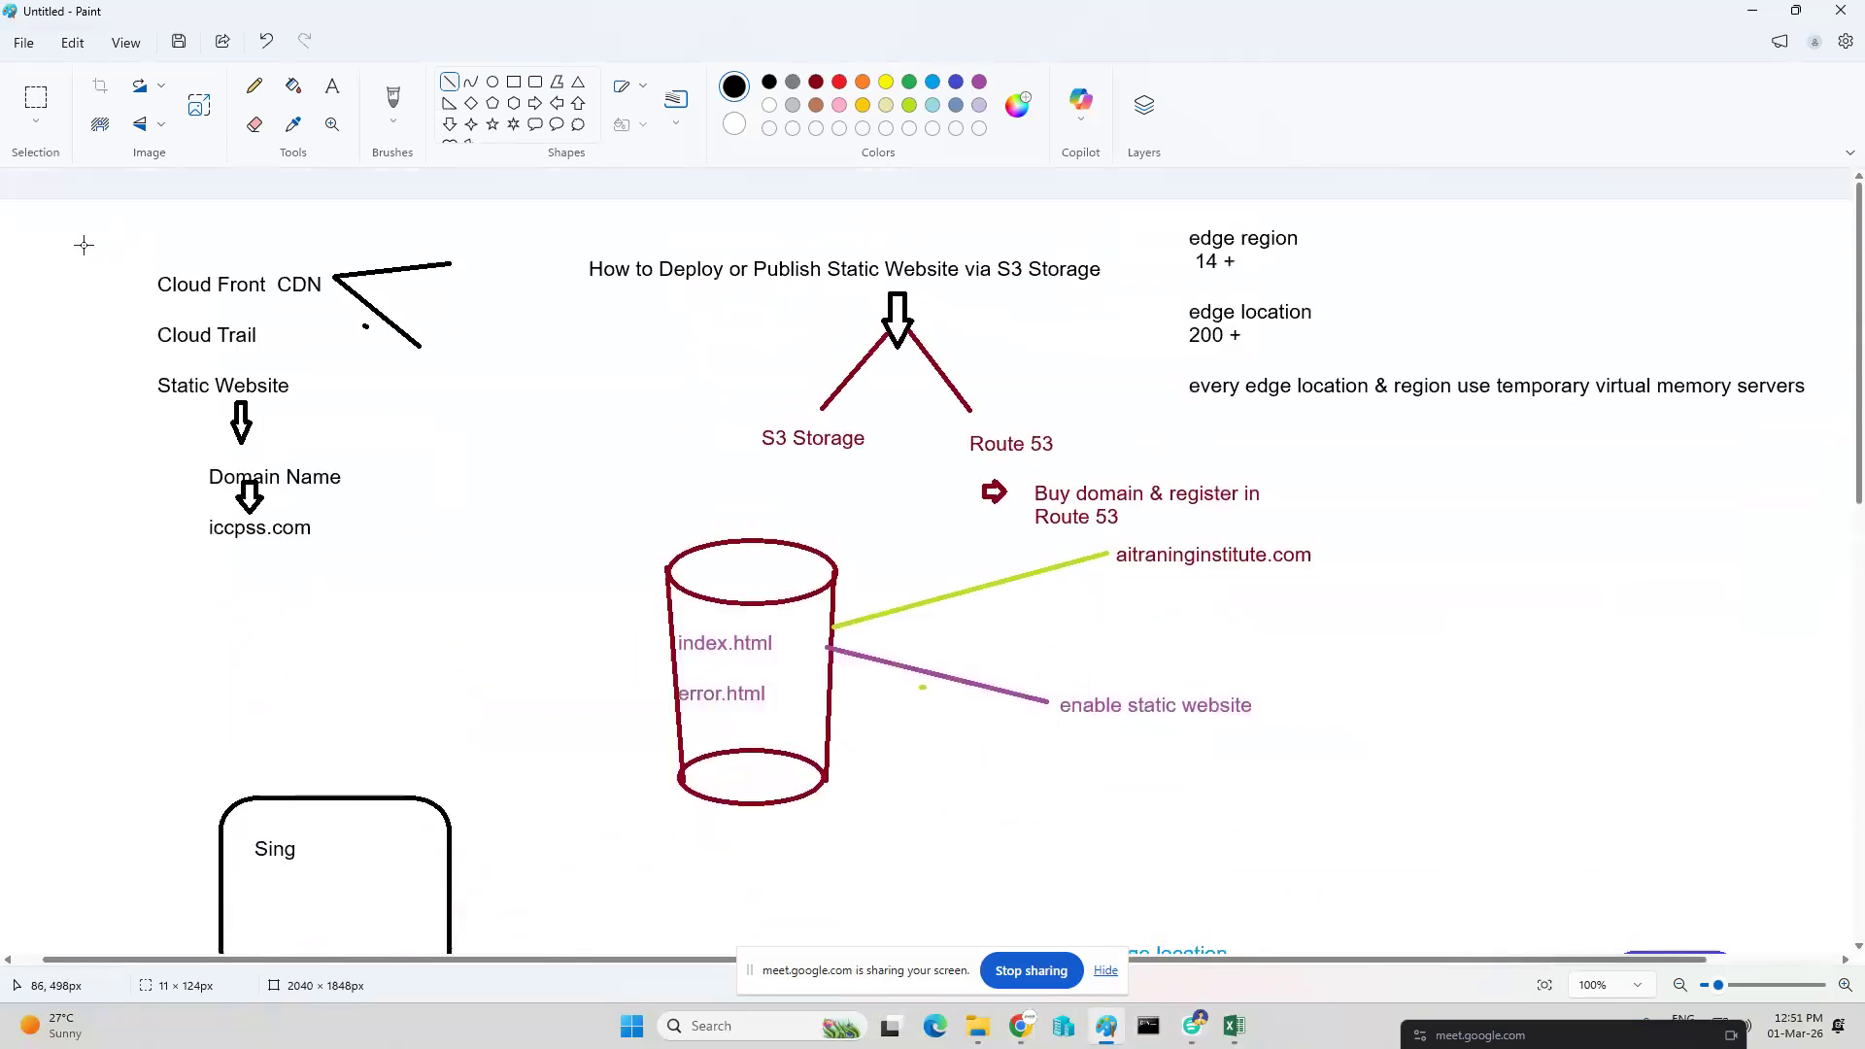
Draw a black rounded rectangle of about 143 × 37 px around the Cloud Trail text.
click(535, 81)
mouse_move(142, 319)
mouse_down()
mouse_move(181, 369)
mouse_move(312, 376)
mouse_move(283, 355)
mouse_up()
click(362, 372)
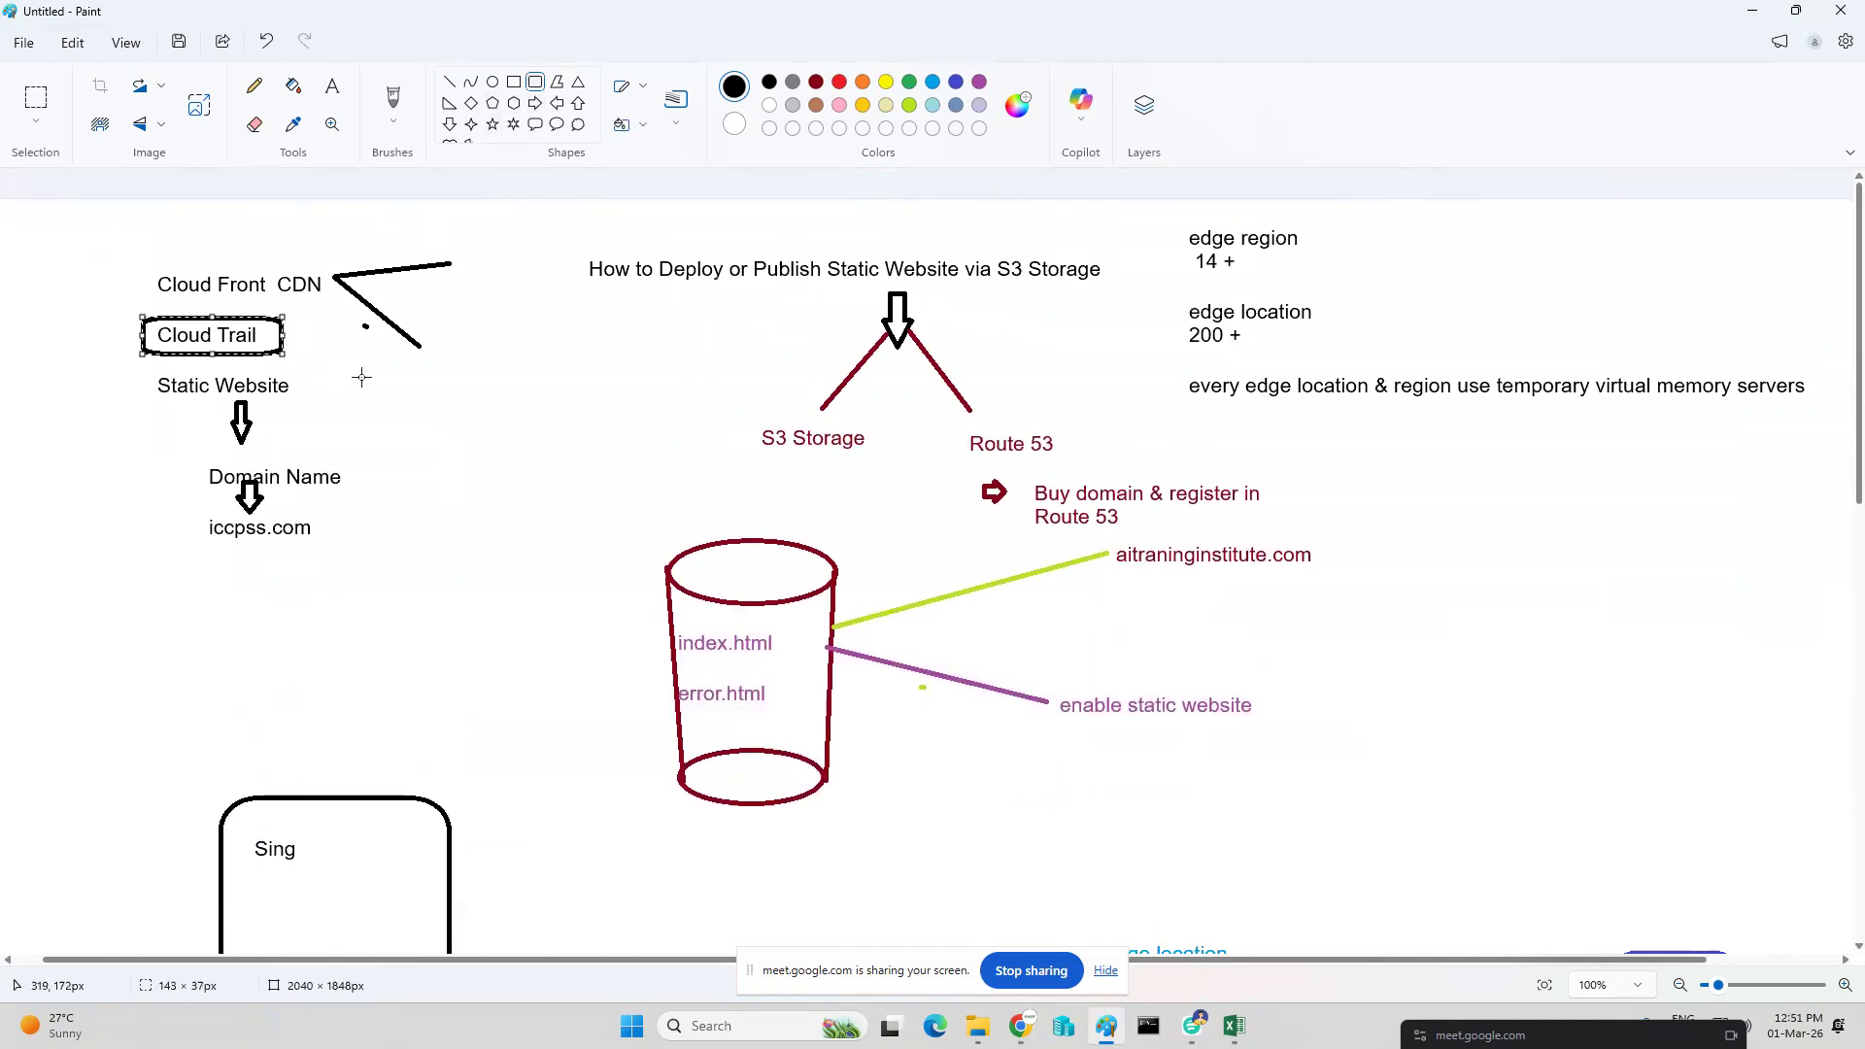
Draw a dark red line sloping down from the Cloud Trail box, spanning about 165 × 84 px, and label its end "Logs".
click(450, 82)
click(817, 81)
drag(287, 338, 449, 420)
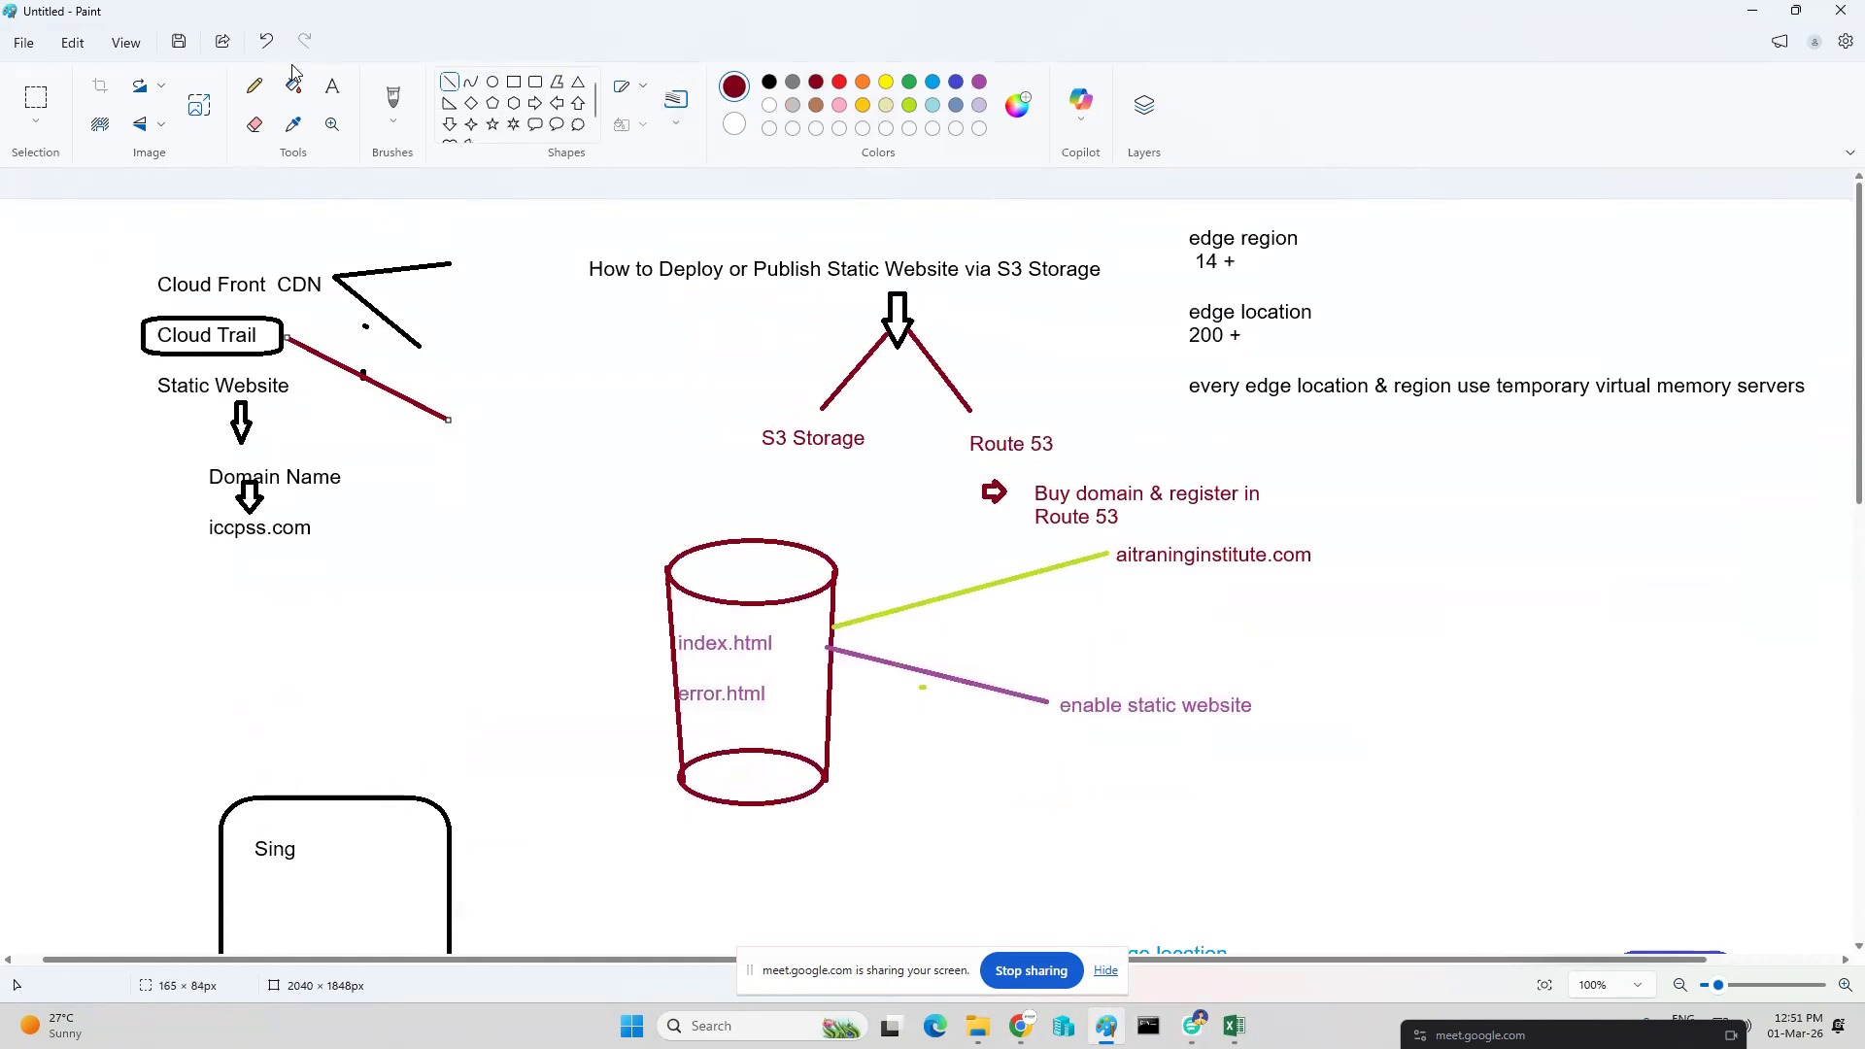
click(332, 86)
click(457, 418)
text(Logs)
key(Return)
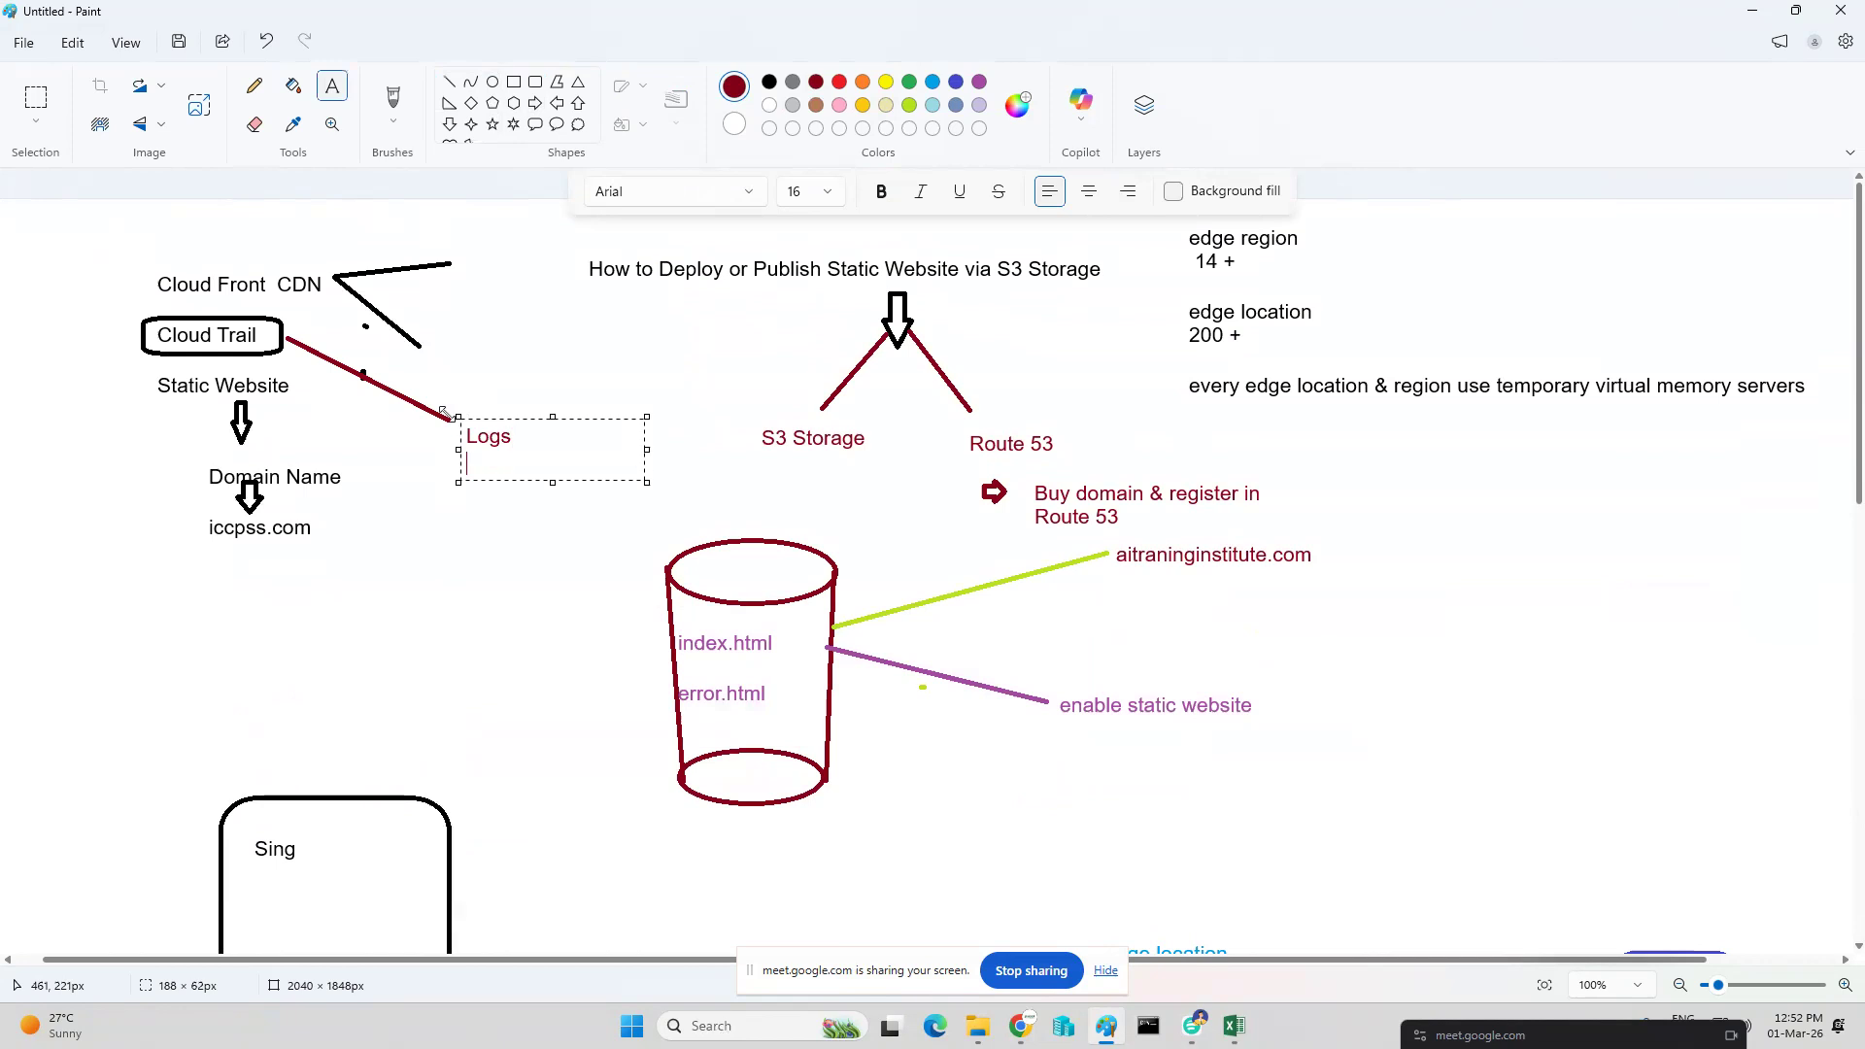
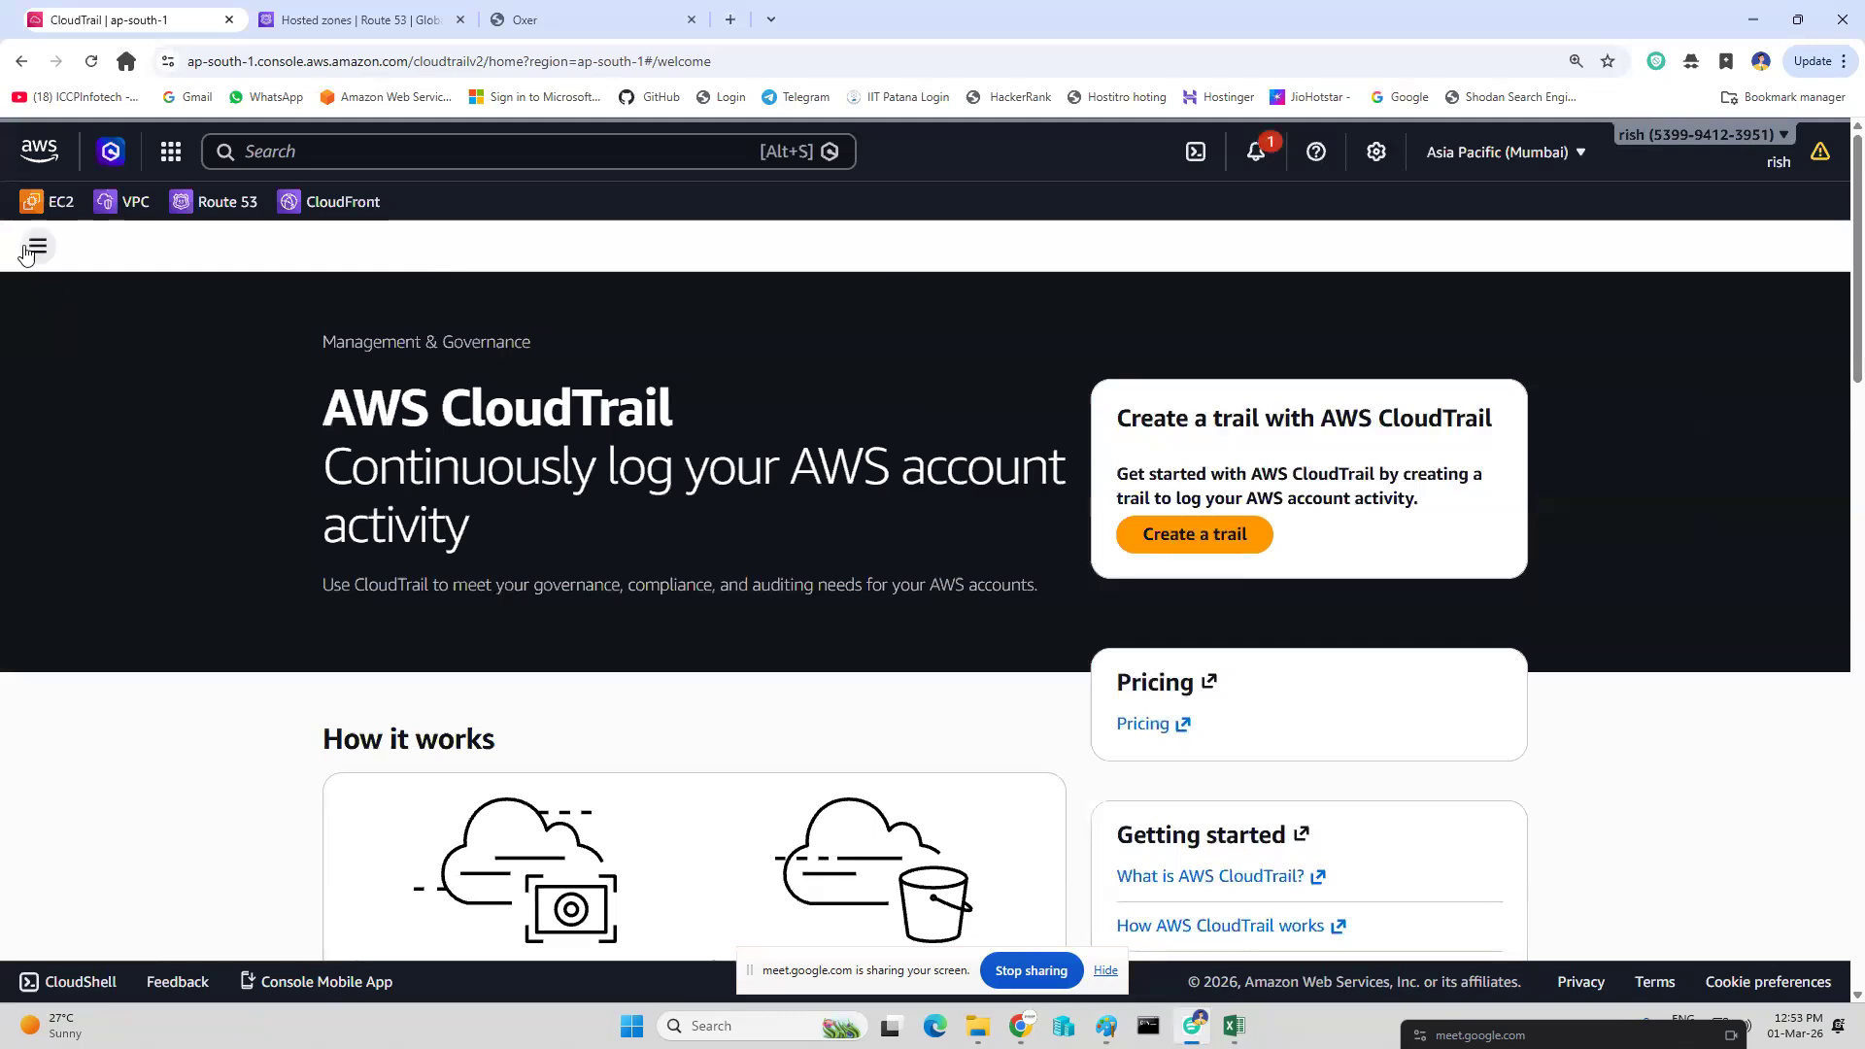
Open CloudTrail's event history and look over the recorded management events.
click(27, 252)
click(72, 398)
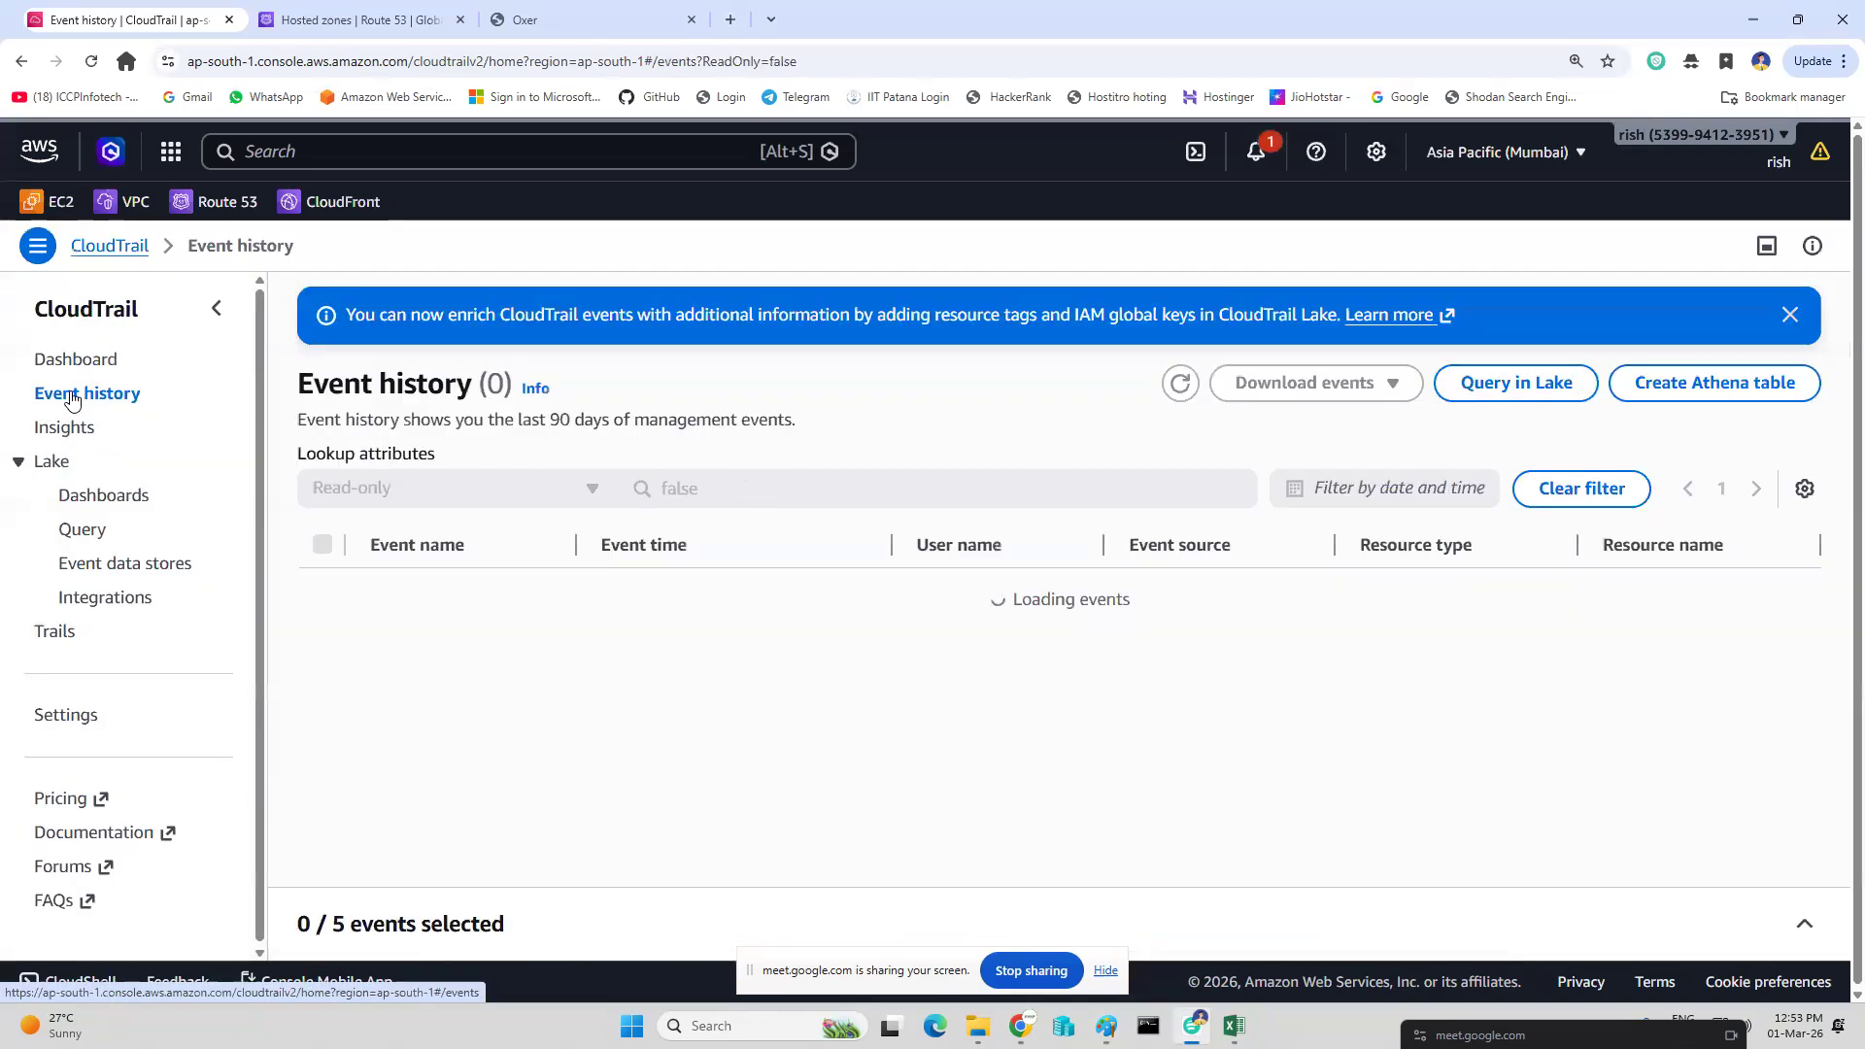
scroll(948, 603, down, 2)
scroll(947, 602, up, 2)
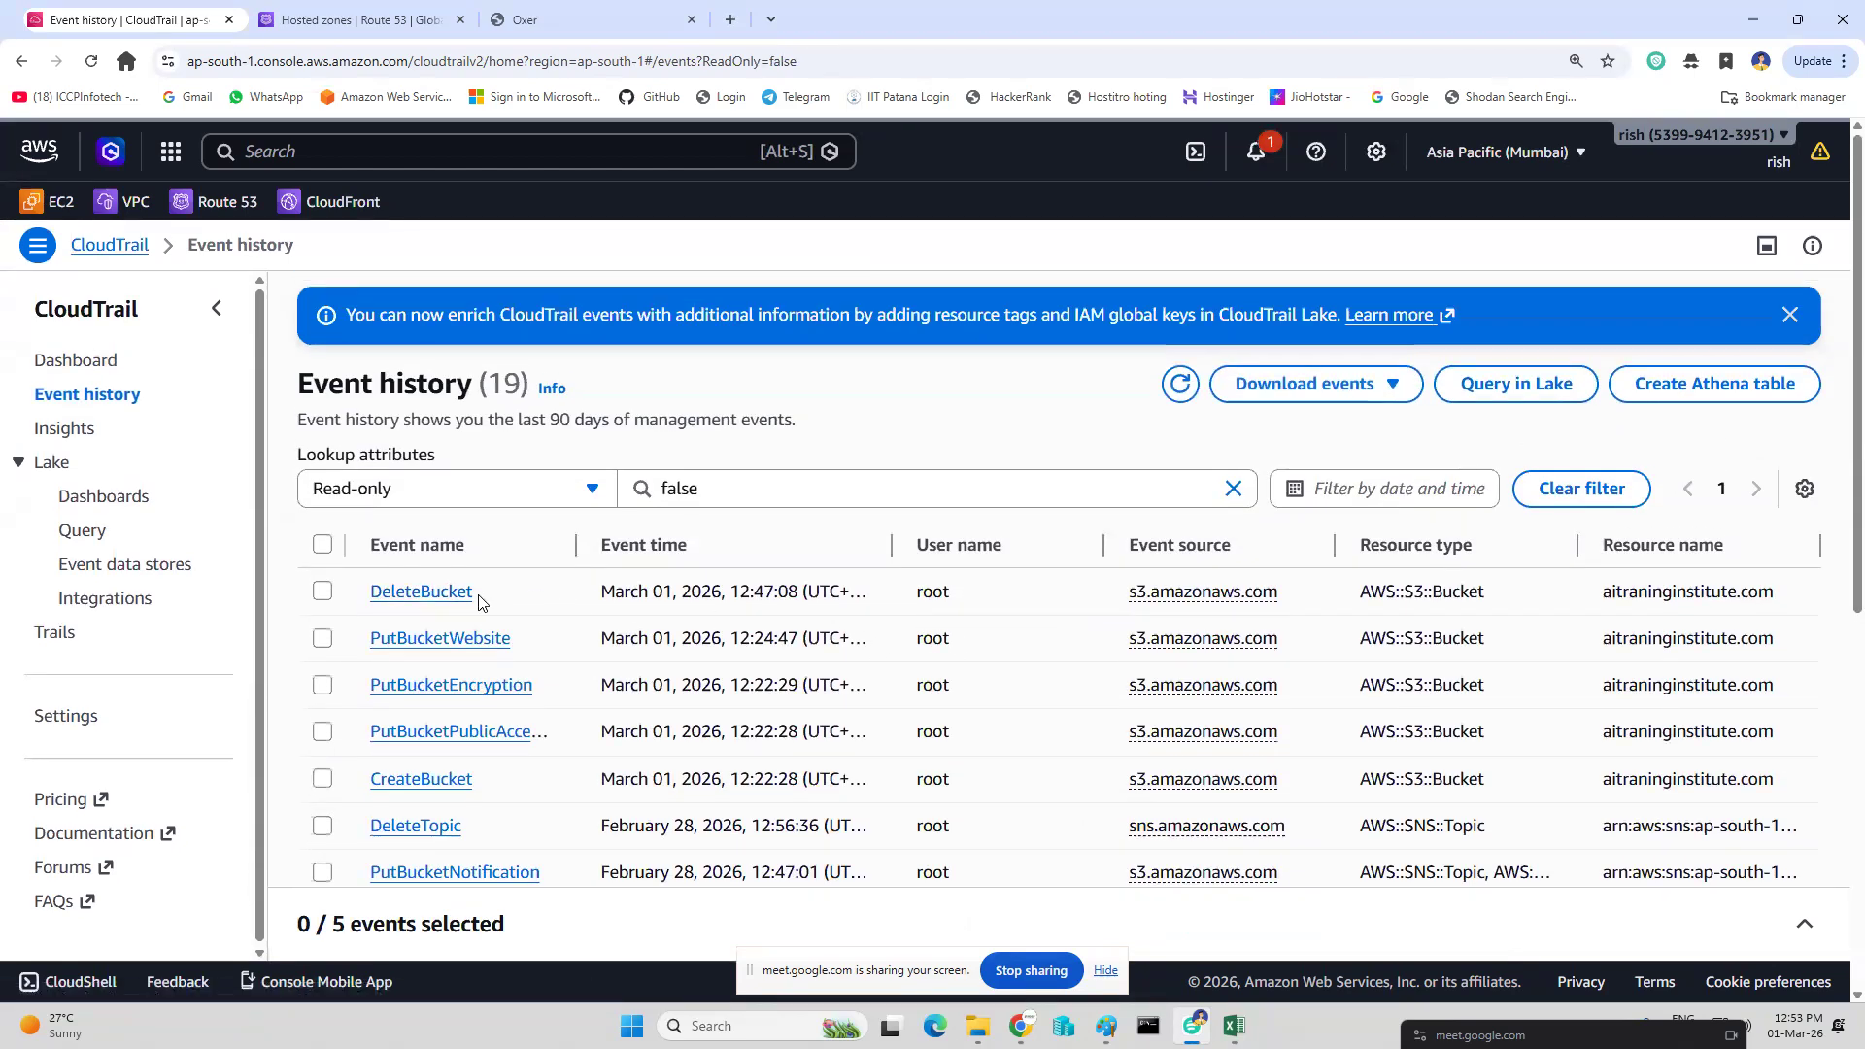
Open the latest DeleteBucket event and check its referenced resource name and source IP address.
click(421, 591)
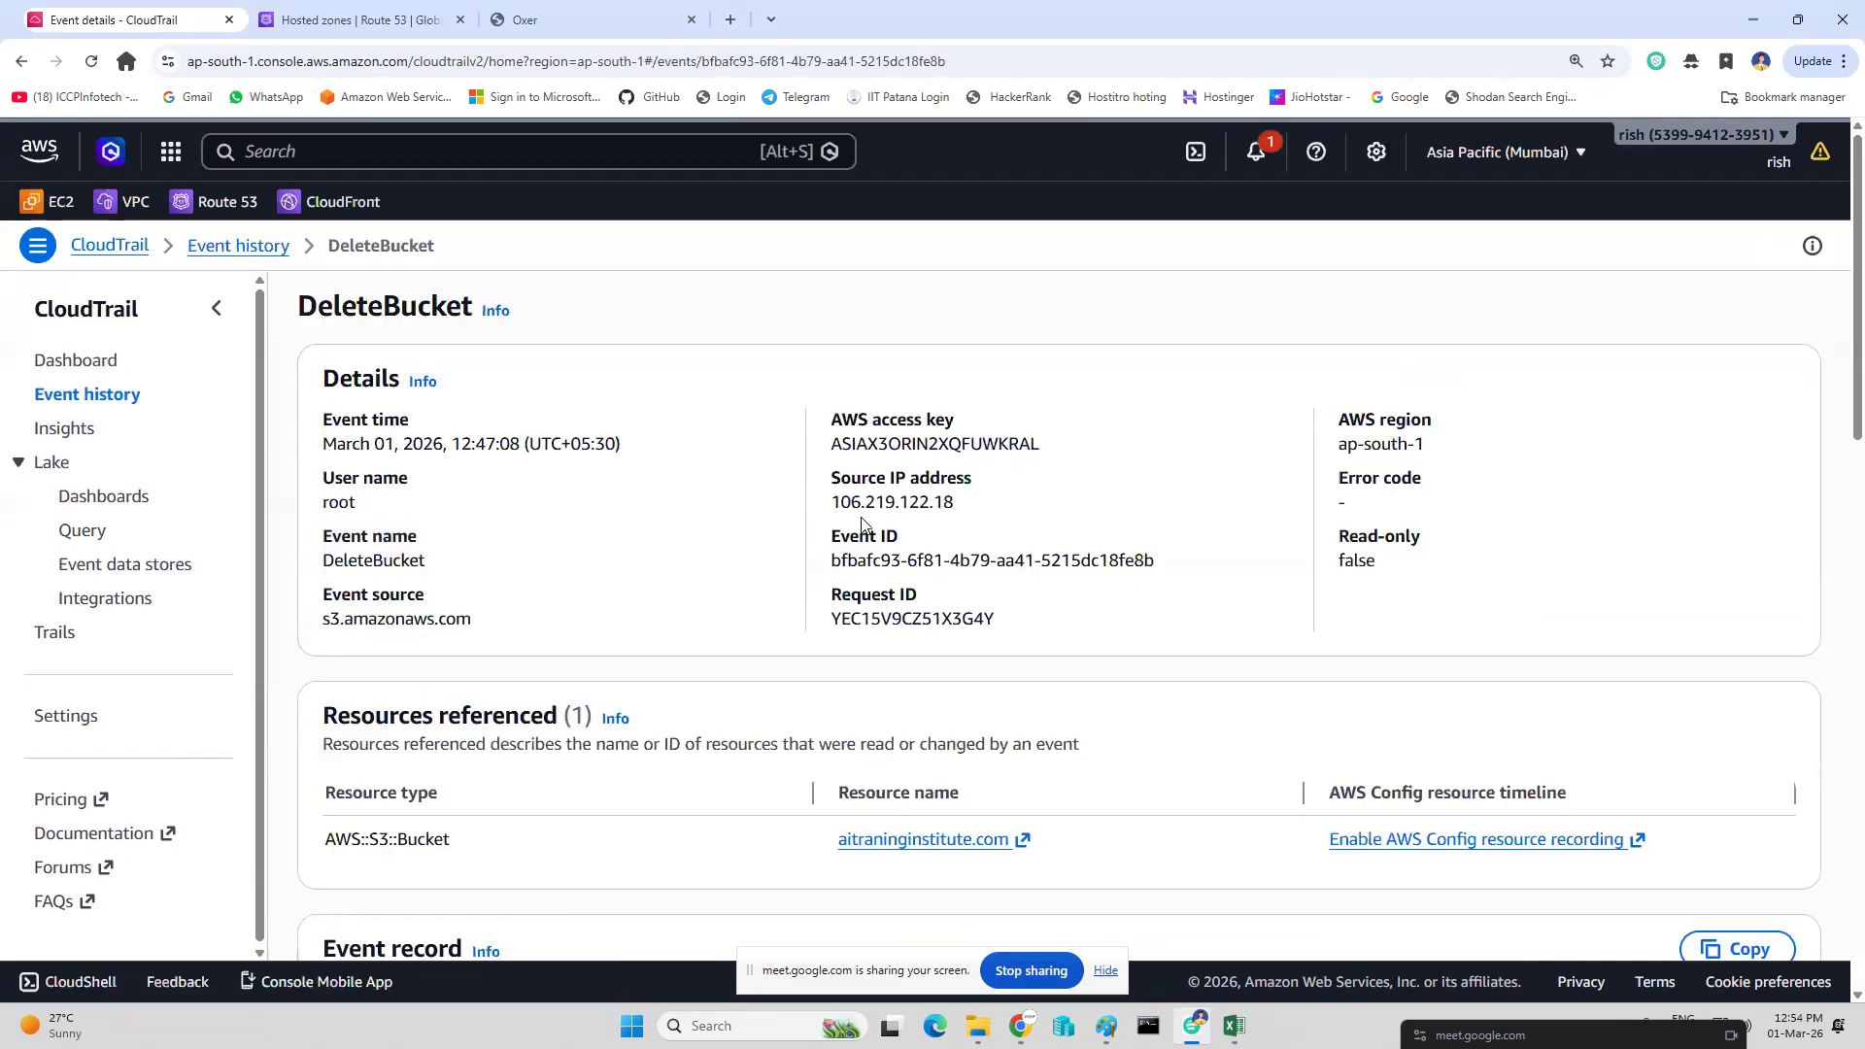
scroll(785, 749, down, 1)
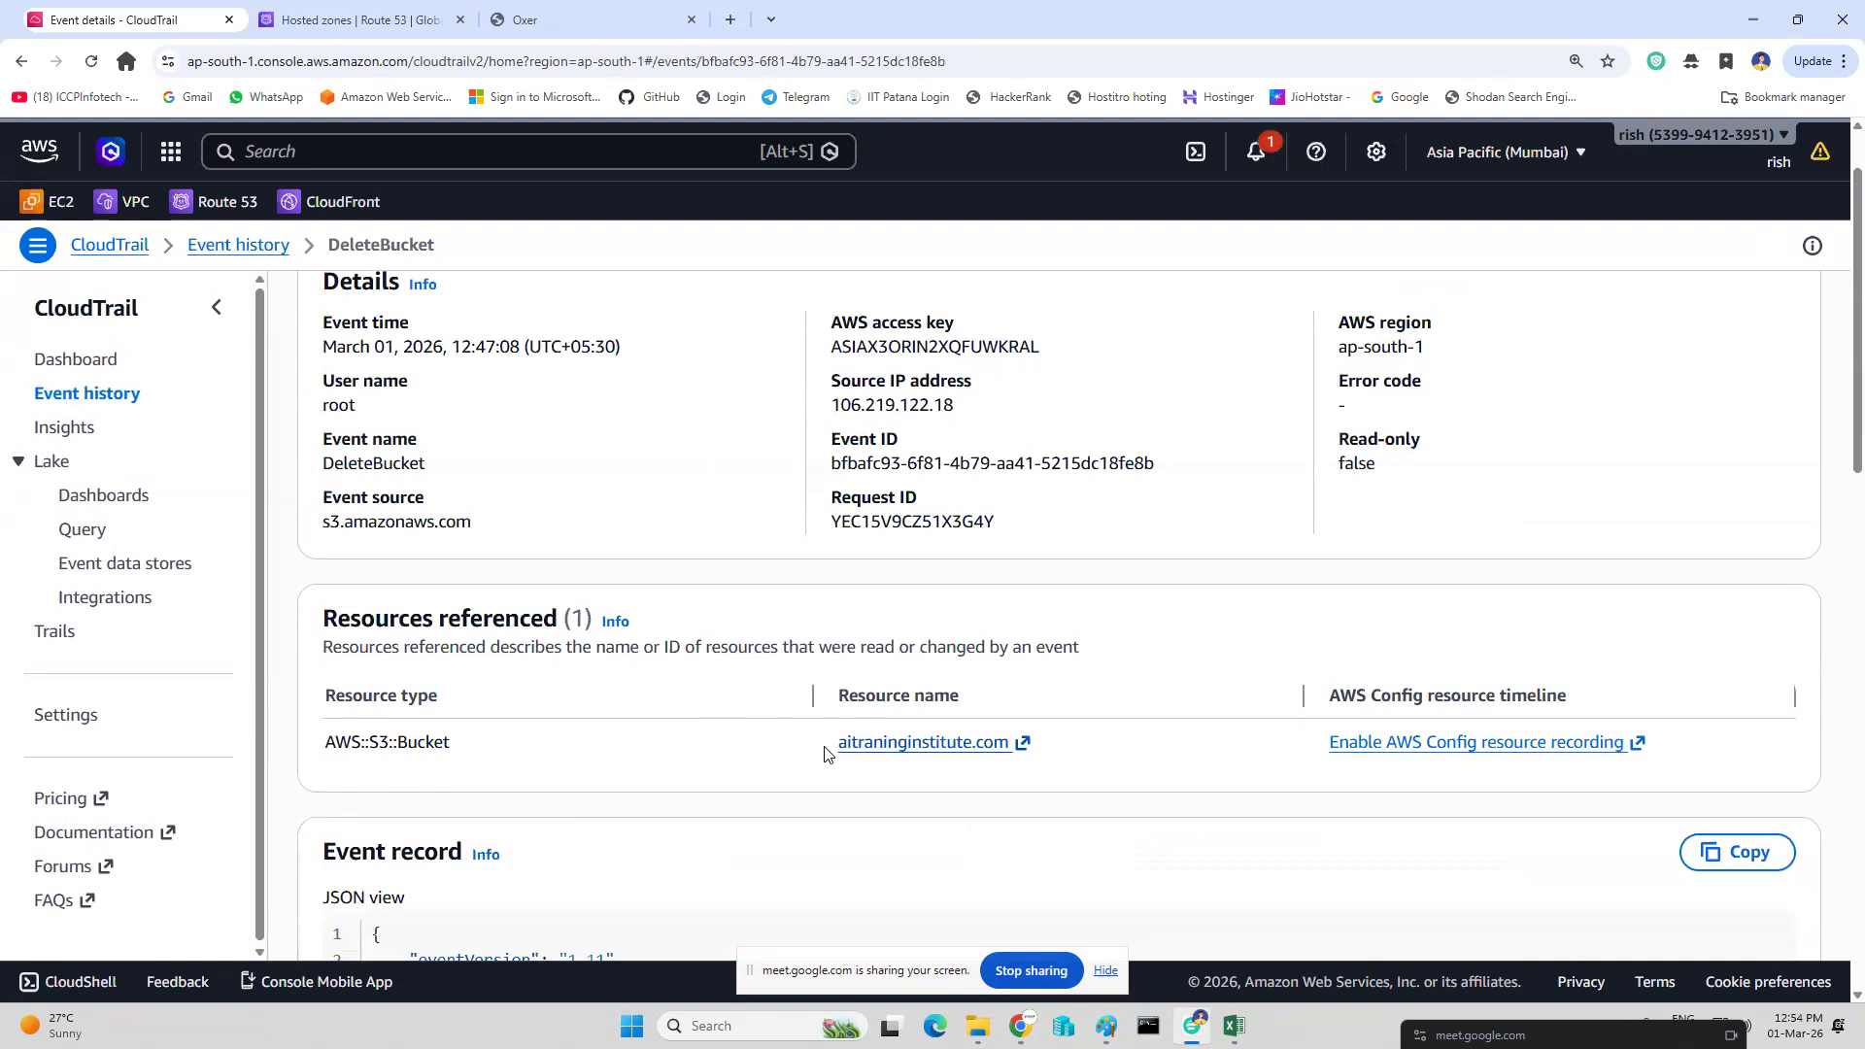
drag(834, 740, 1086, 739)
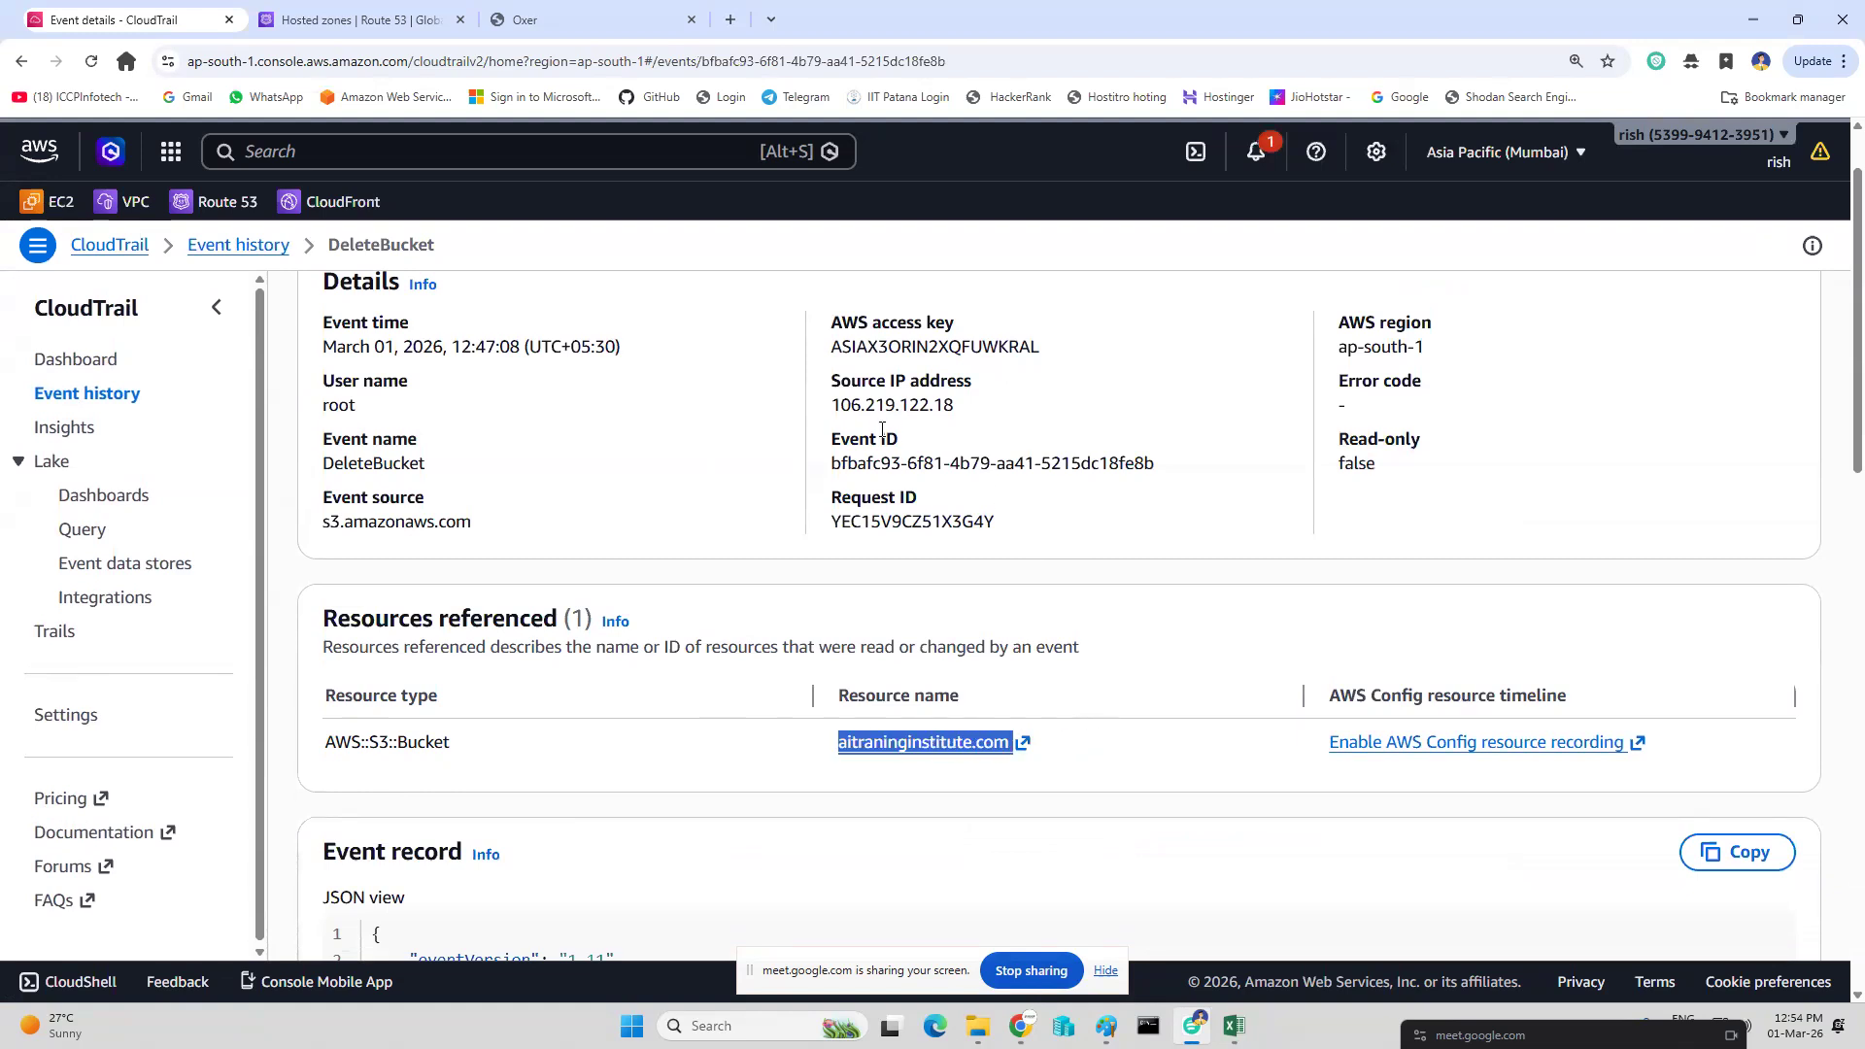
drag(834, 407, 974, 413)
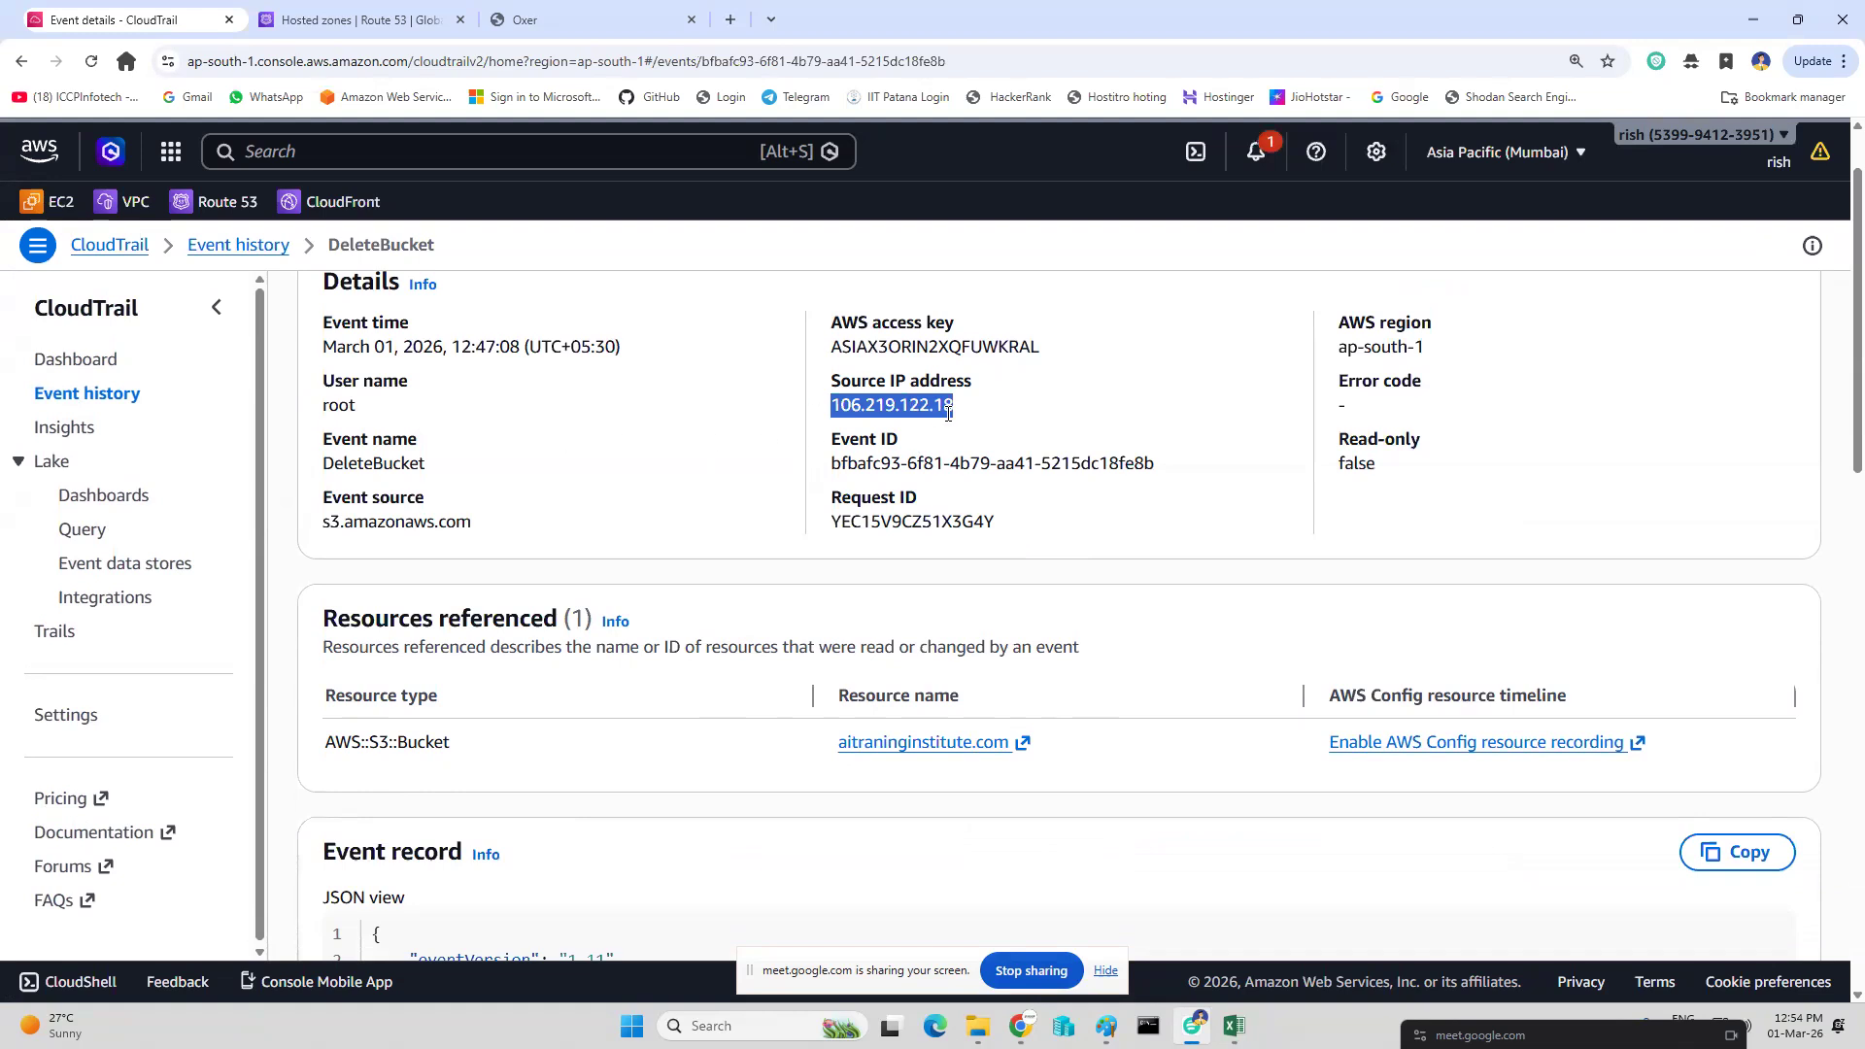
Close the Oxer page, search Google for "my static ip address" in a new tab, and open the What Is My IP Address result.
click(692, 19)
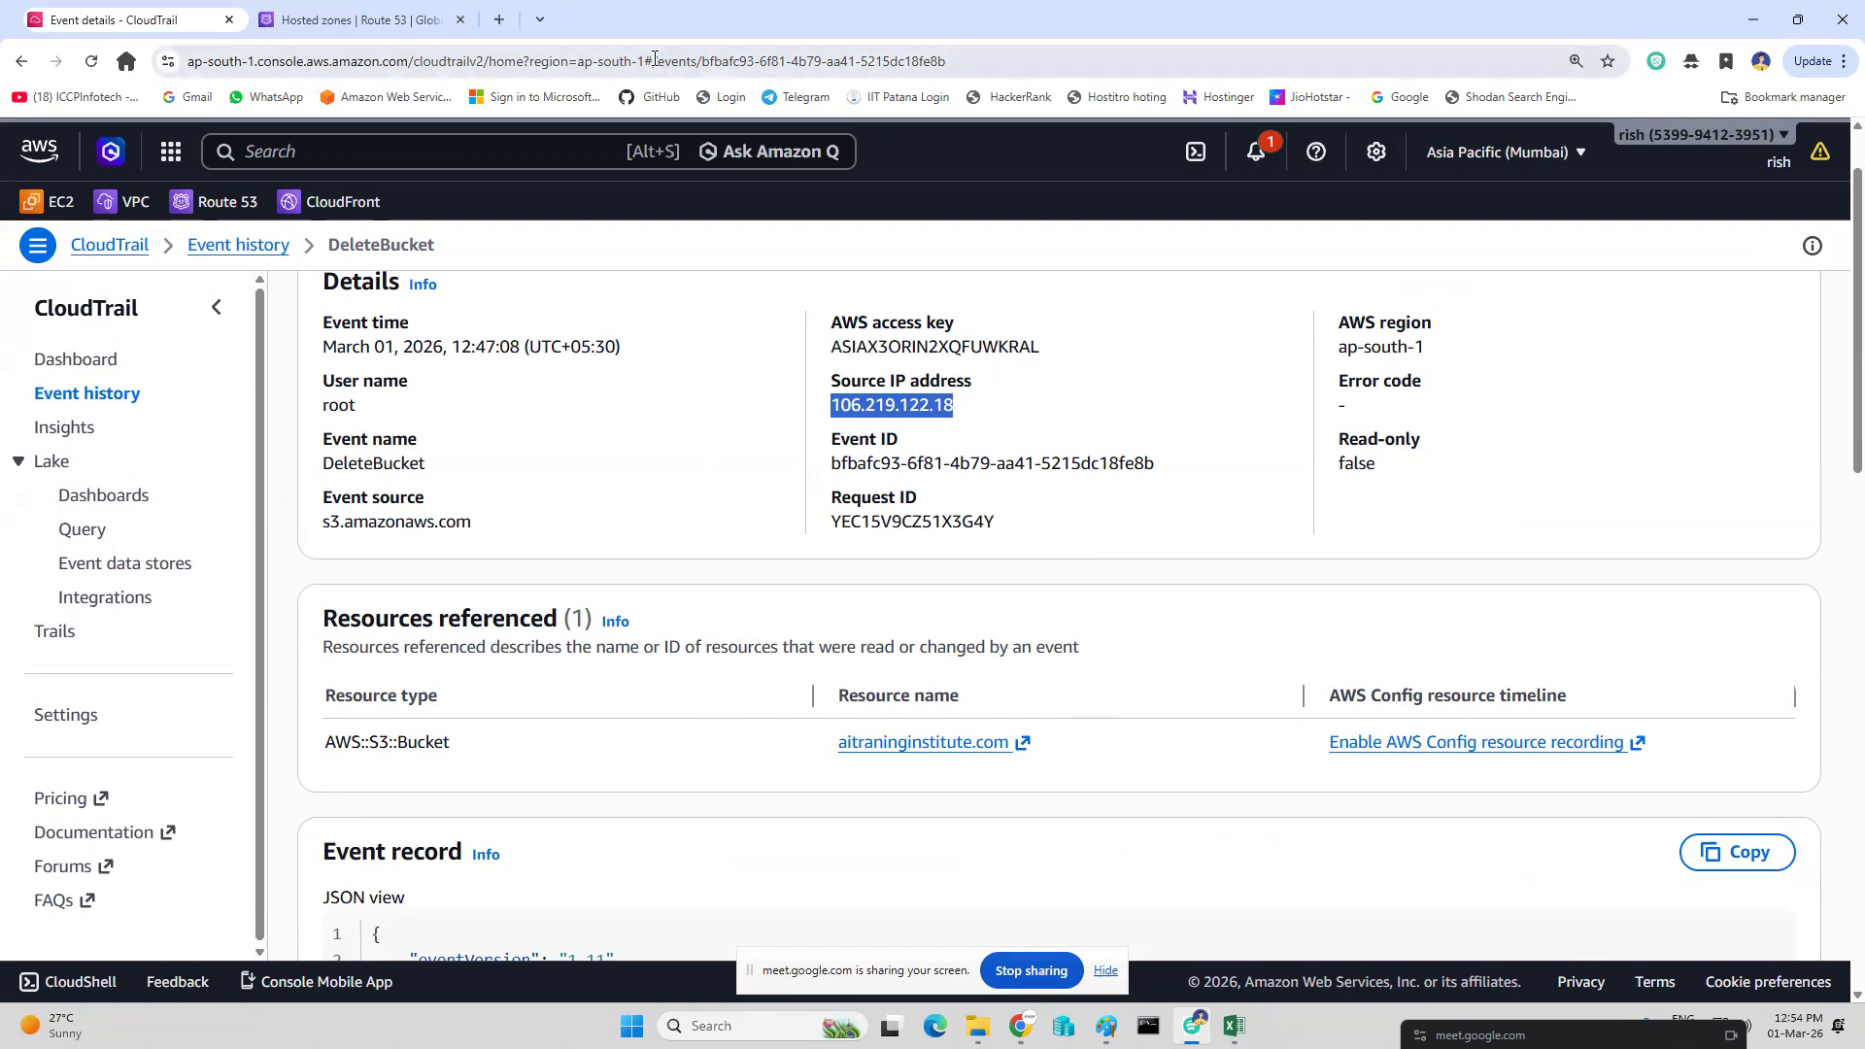
click(500, 20)
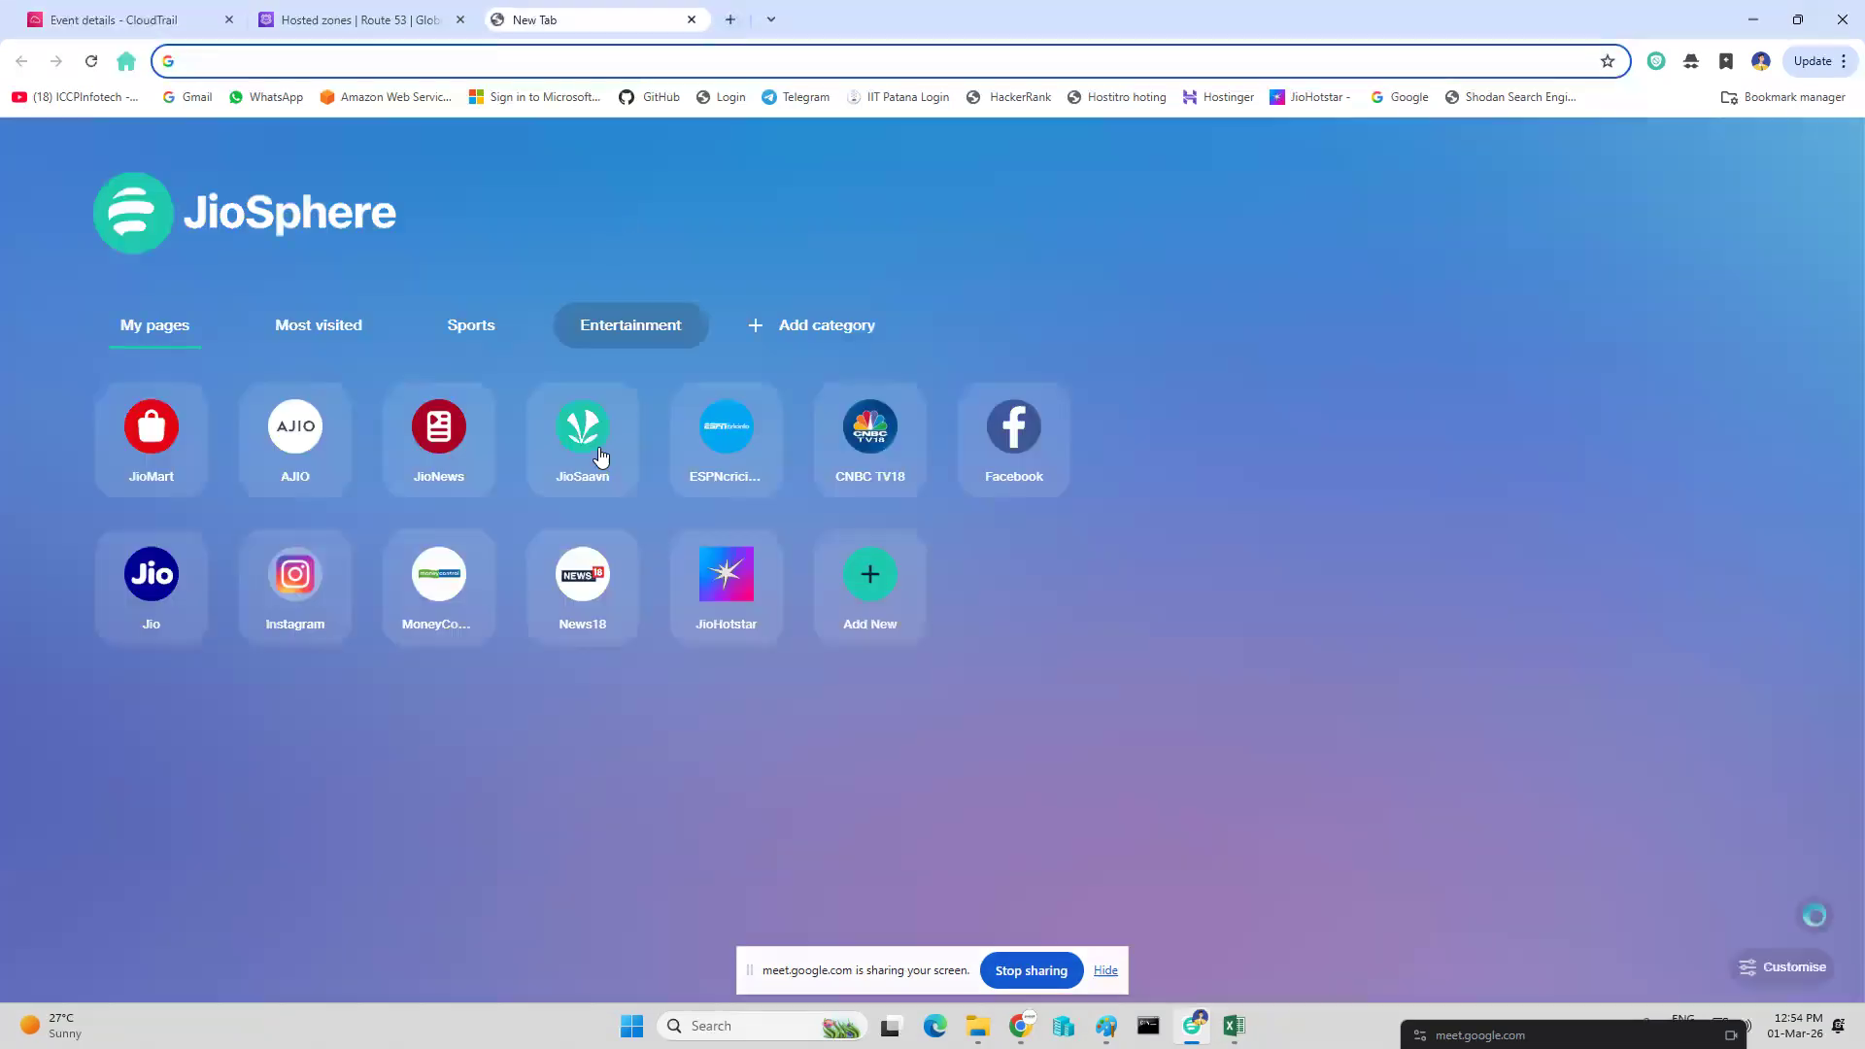
text(google.com)
key(Return)
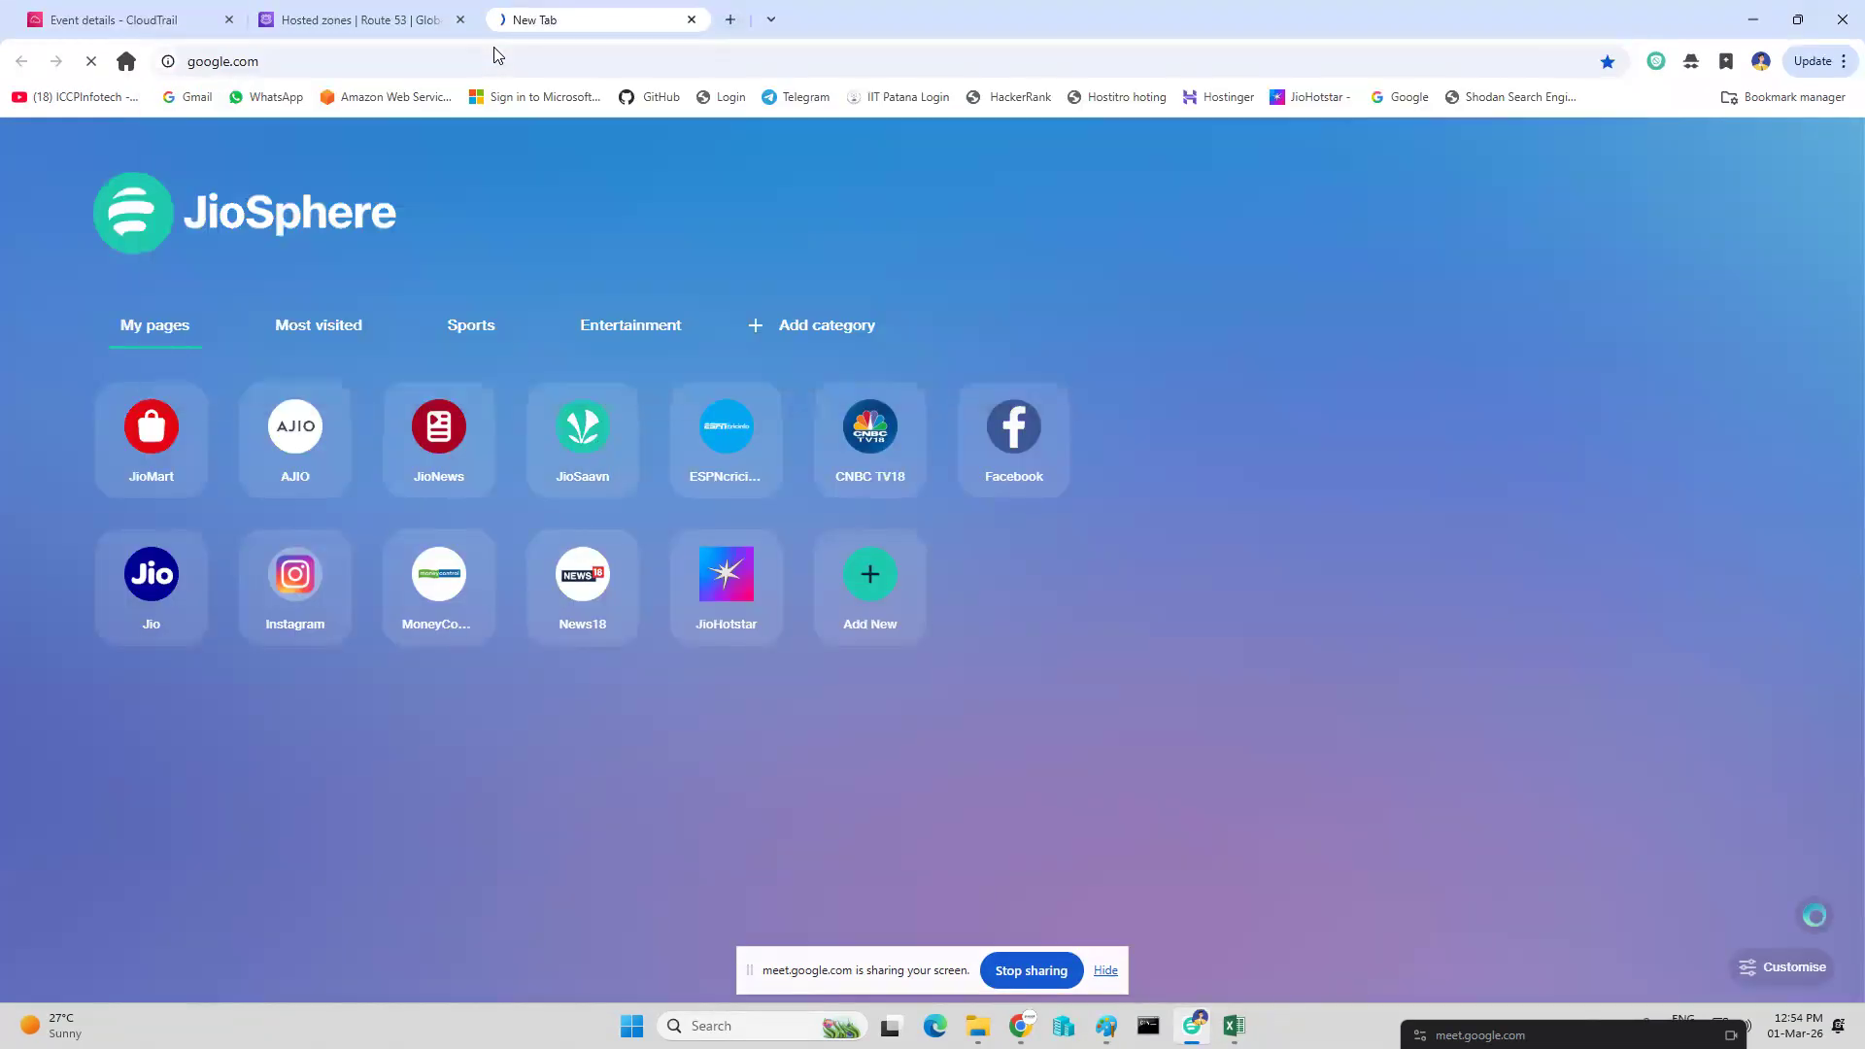
text(my)
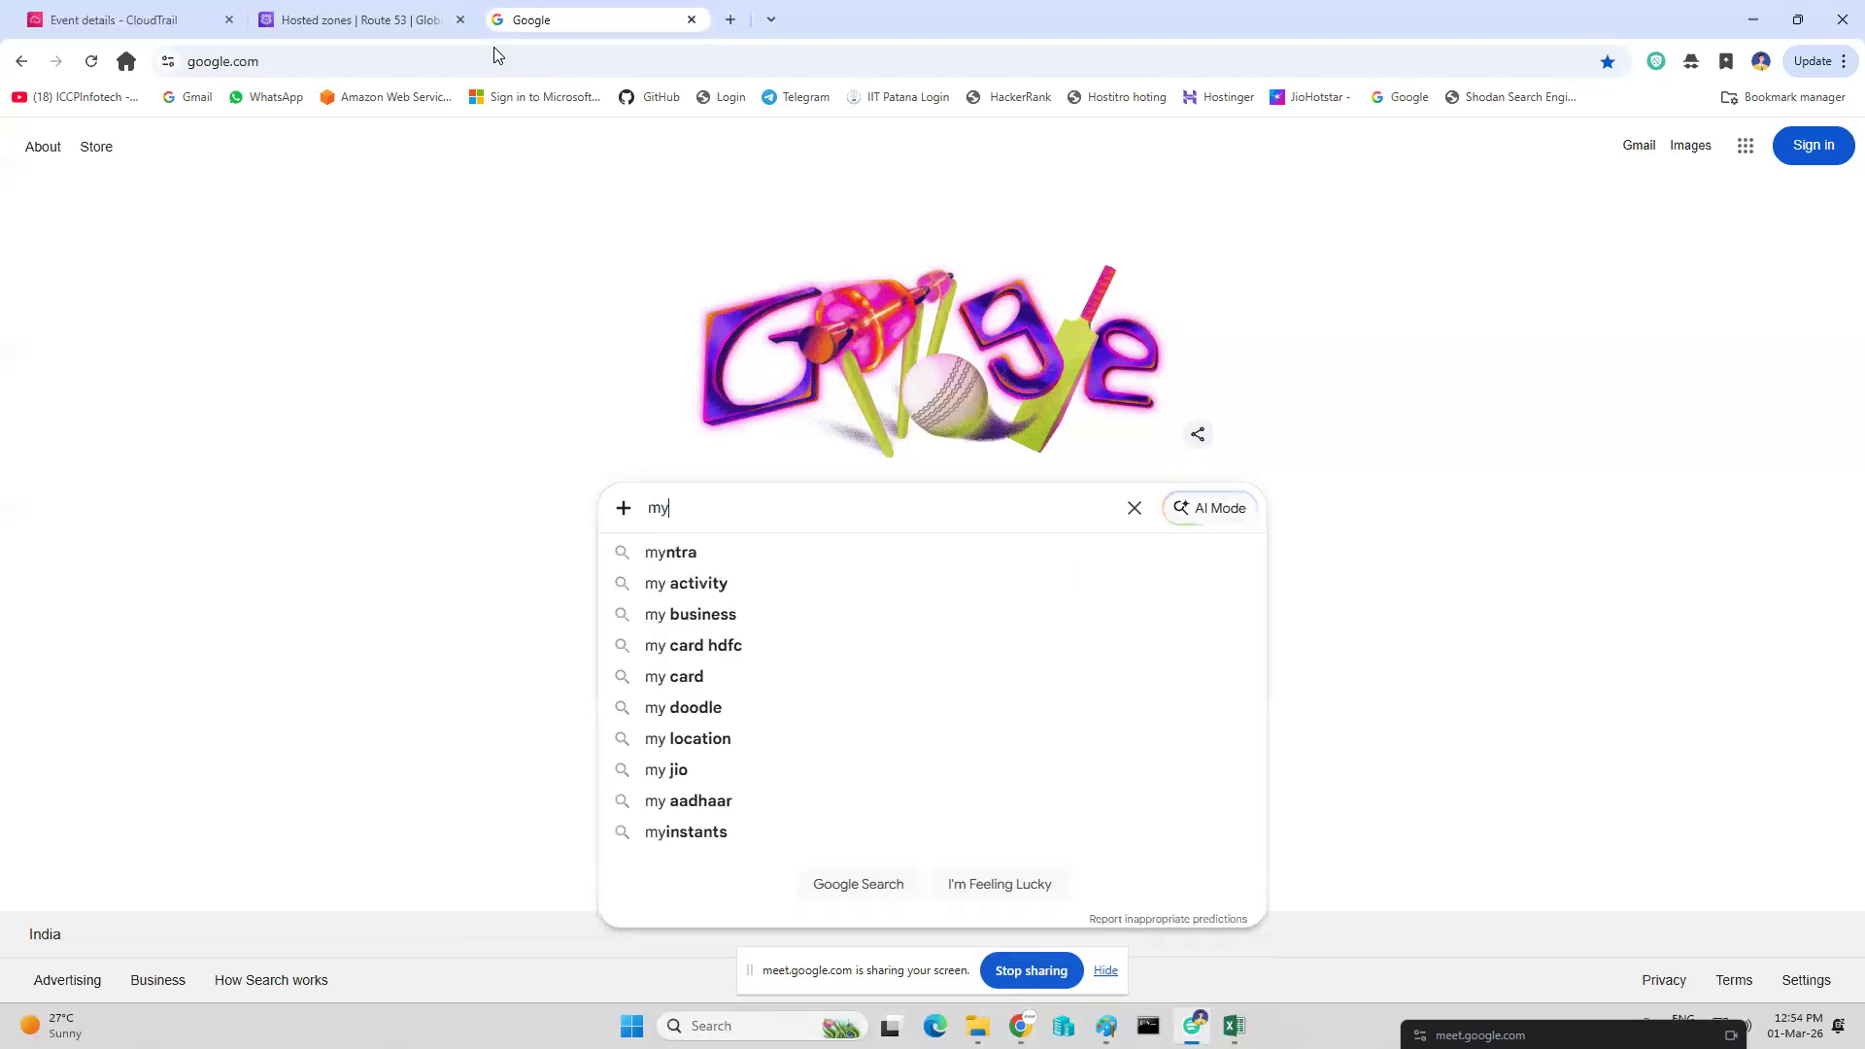
text(static ip)
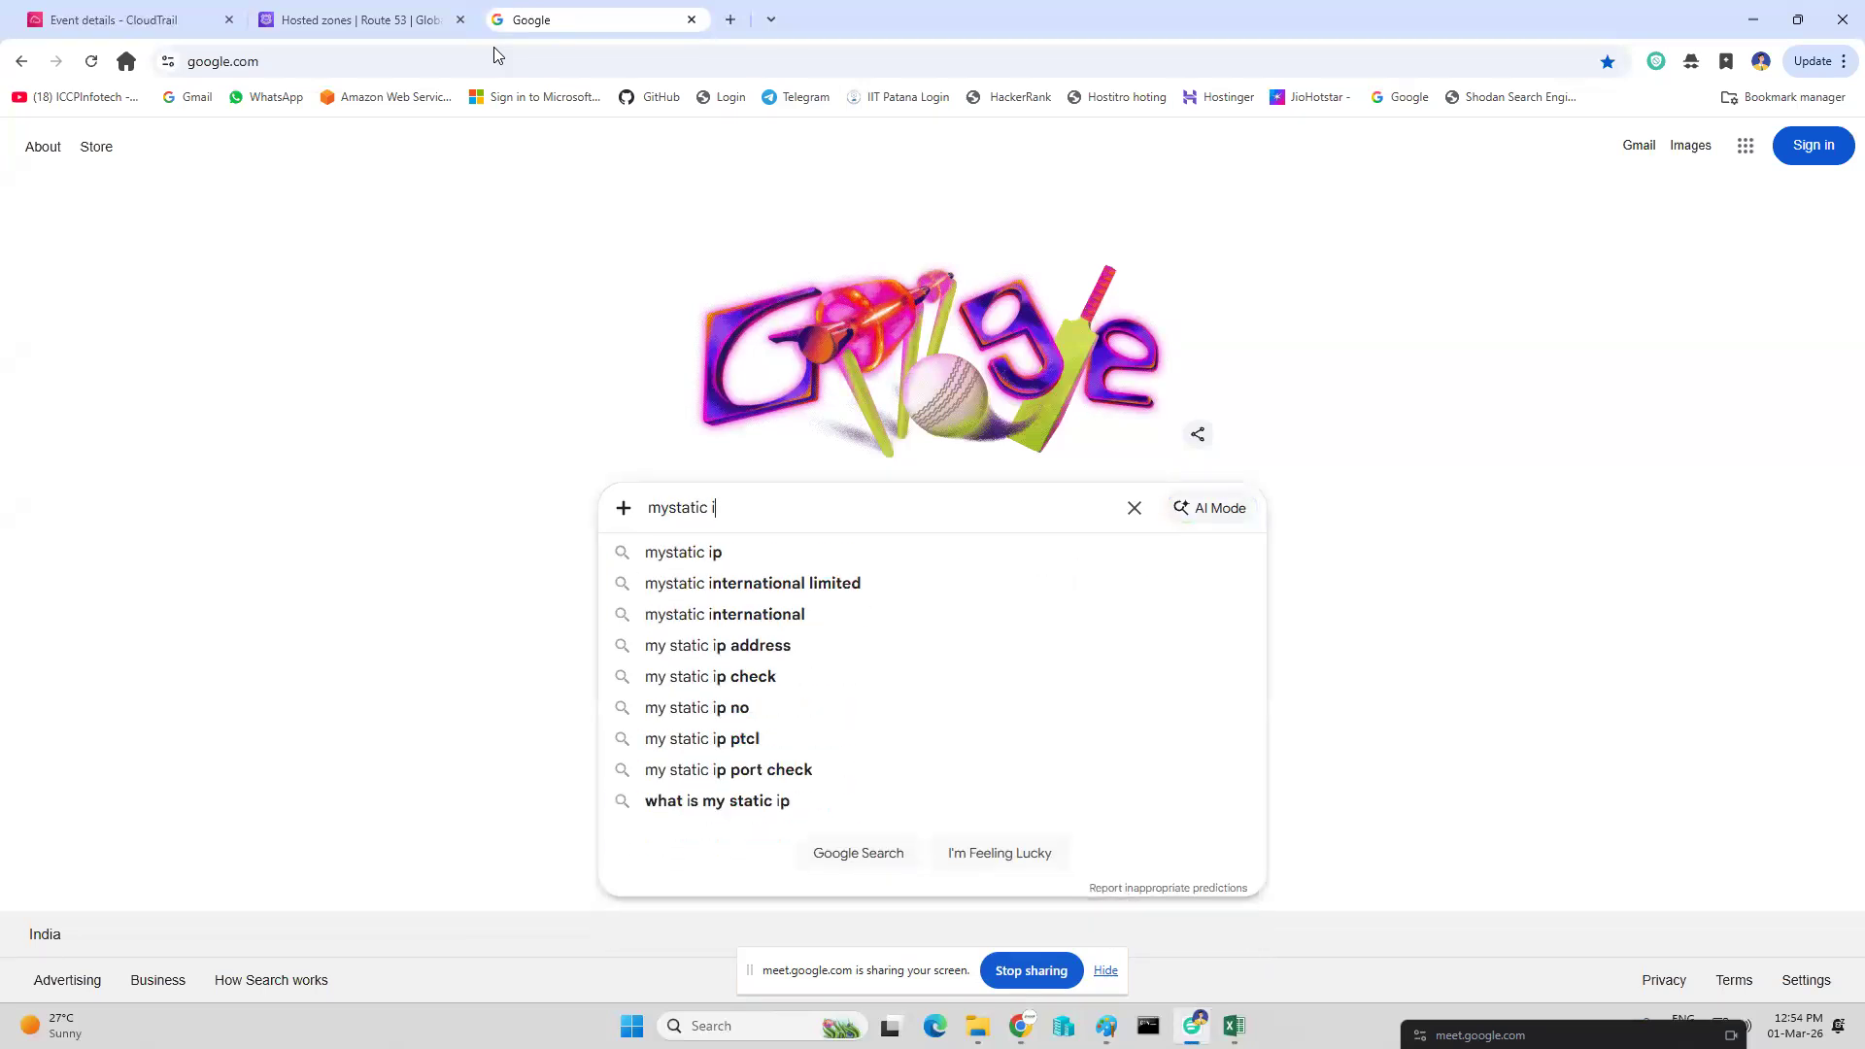
key(Down)
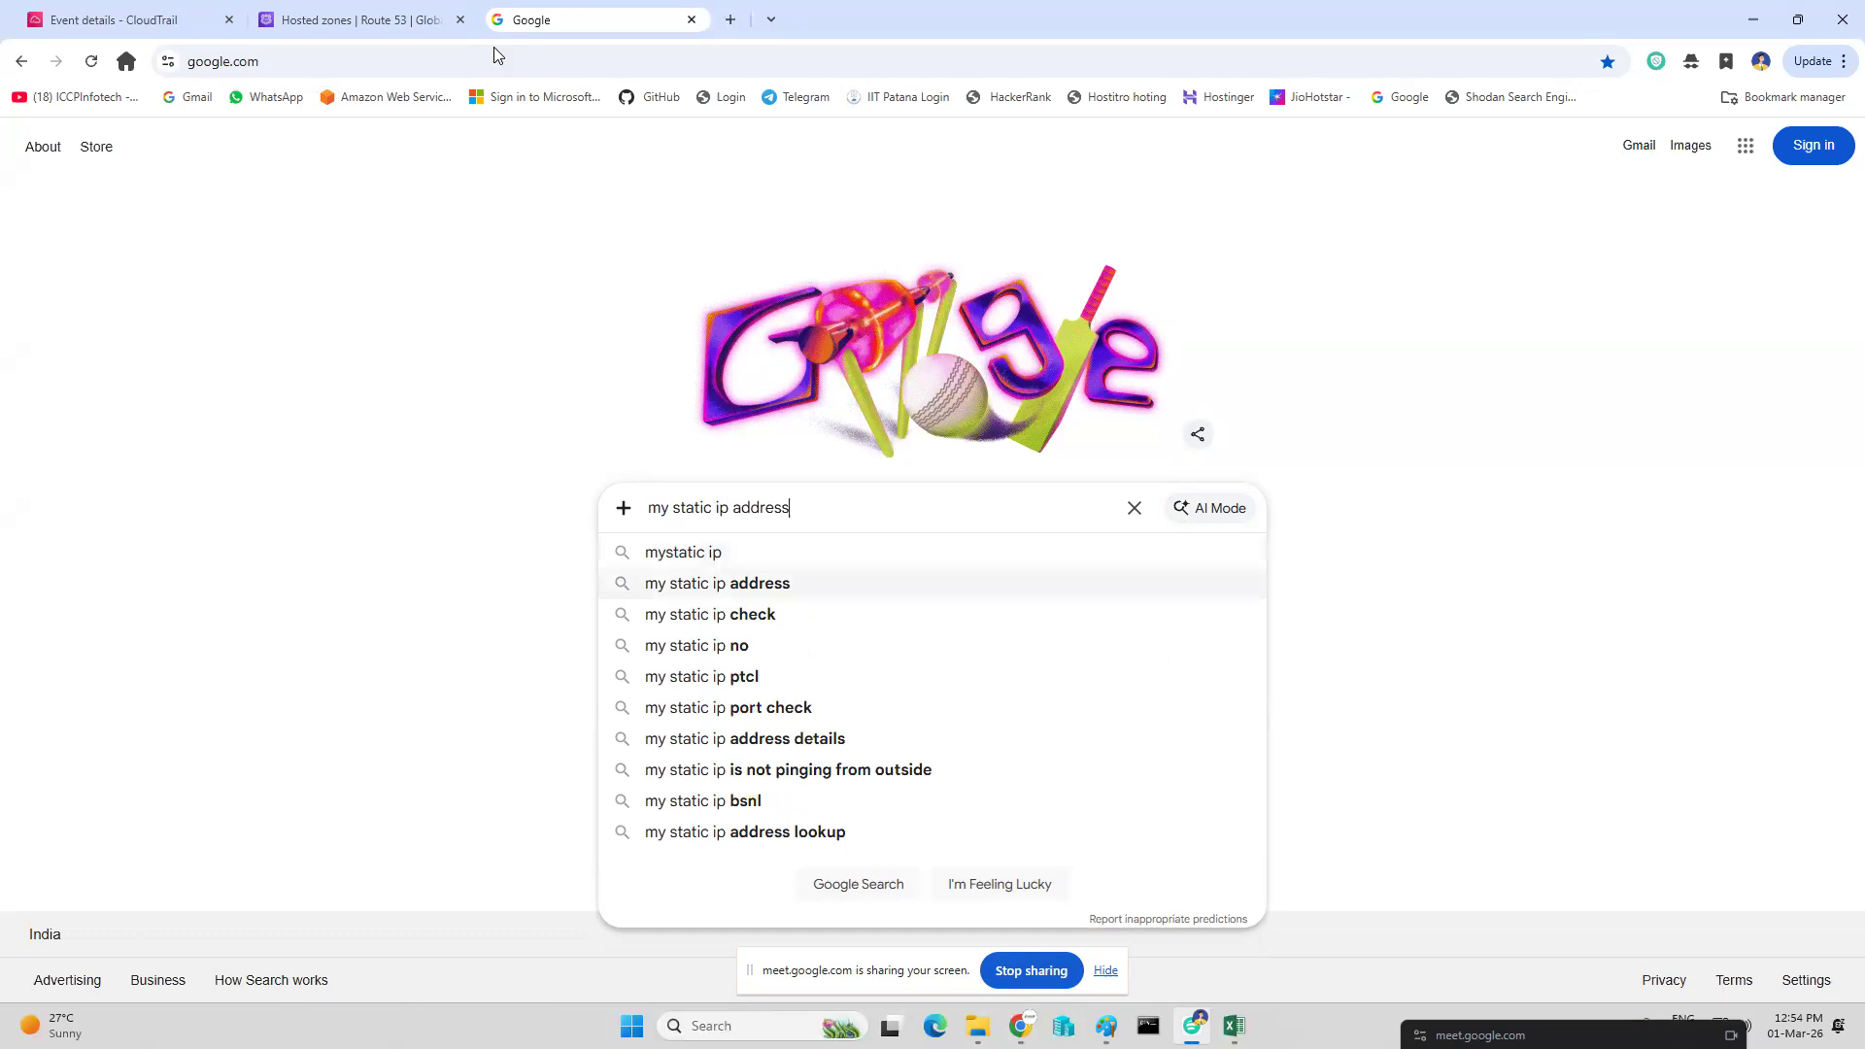
key(Return)
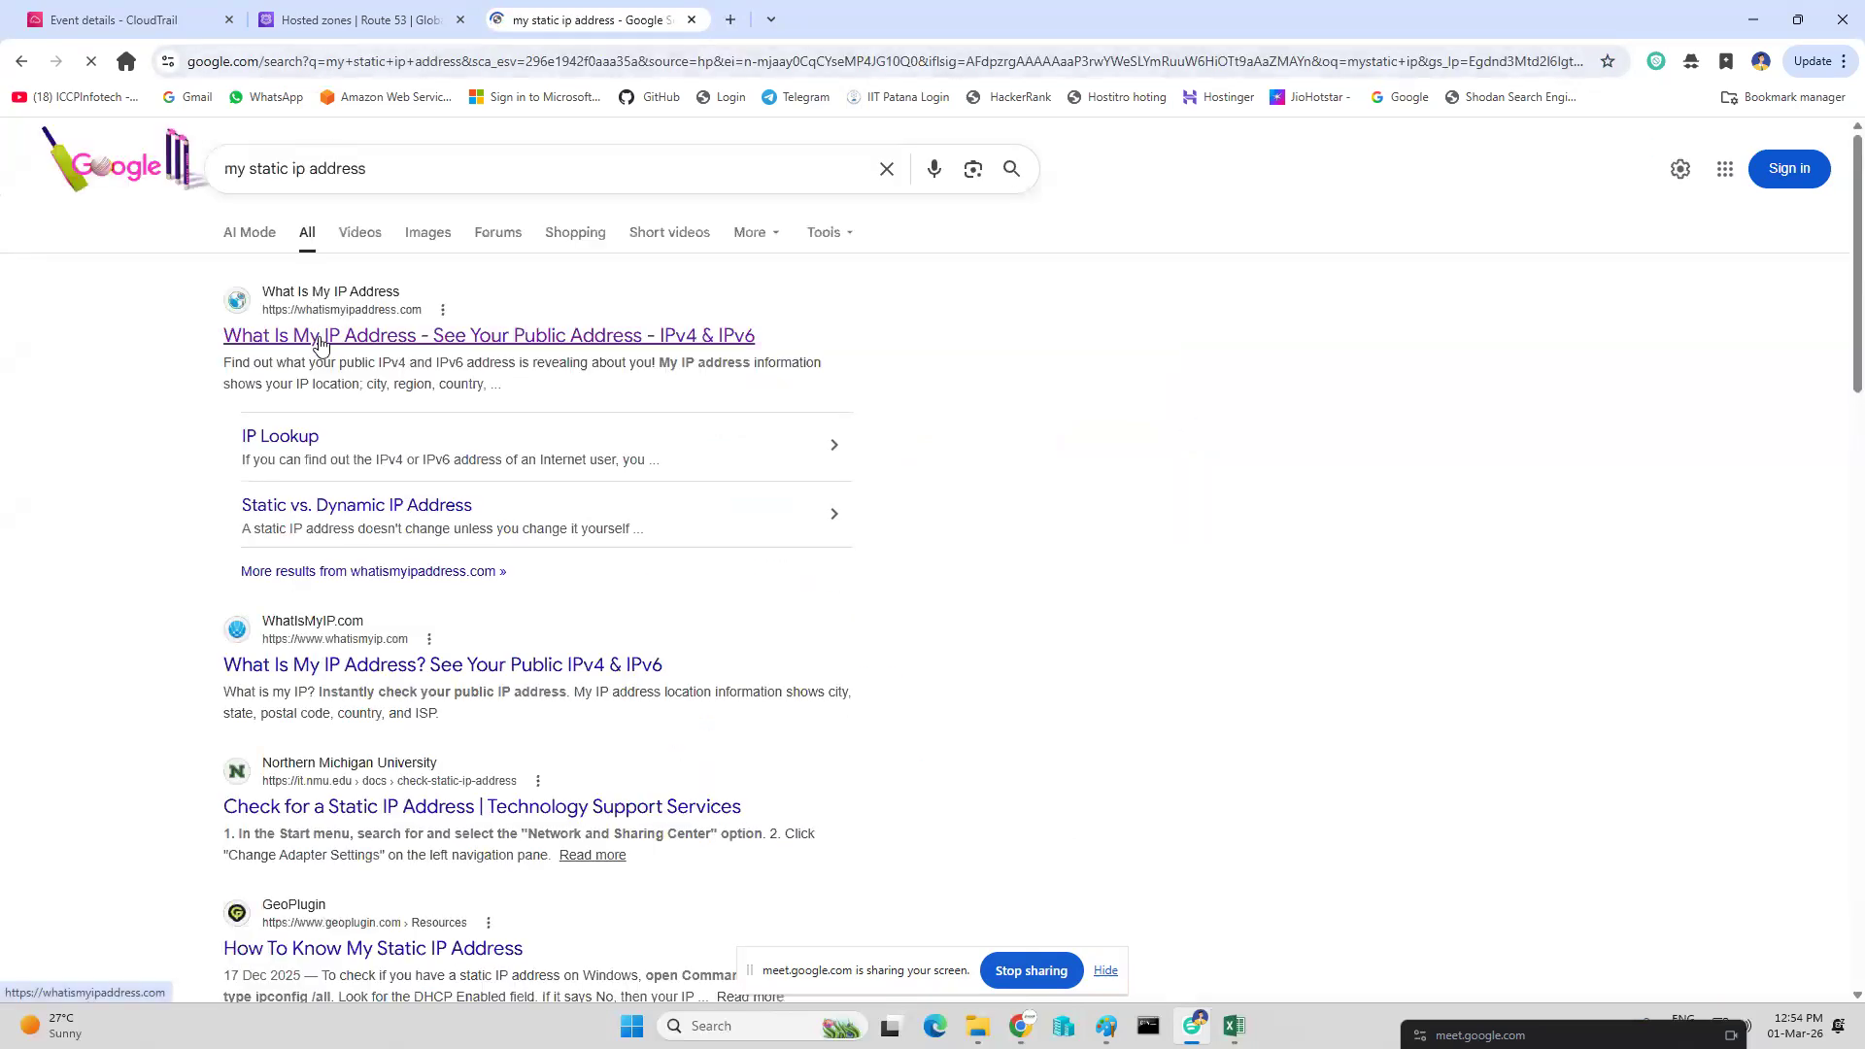
click(319, 340)
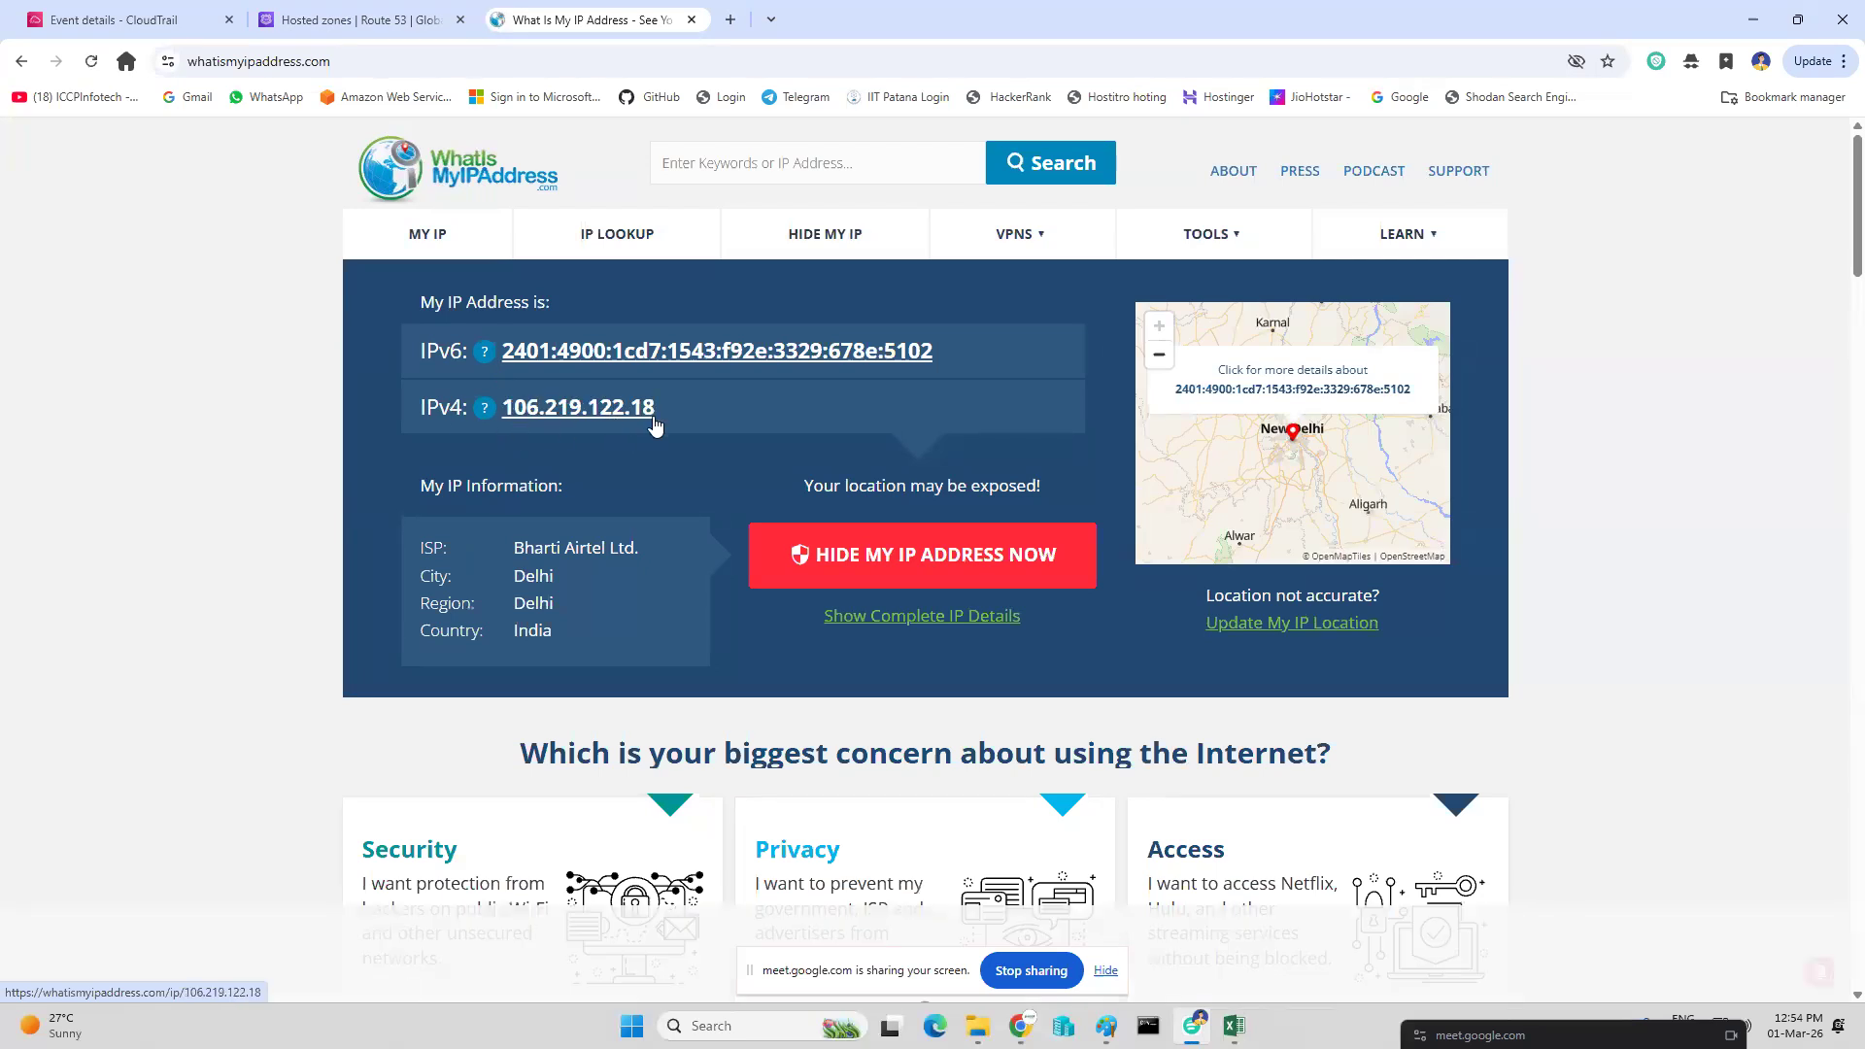
Return to the DeleteBucket event details, check the source IP address again, and read through the JSON event record.
click(358, 19)
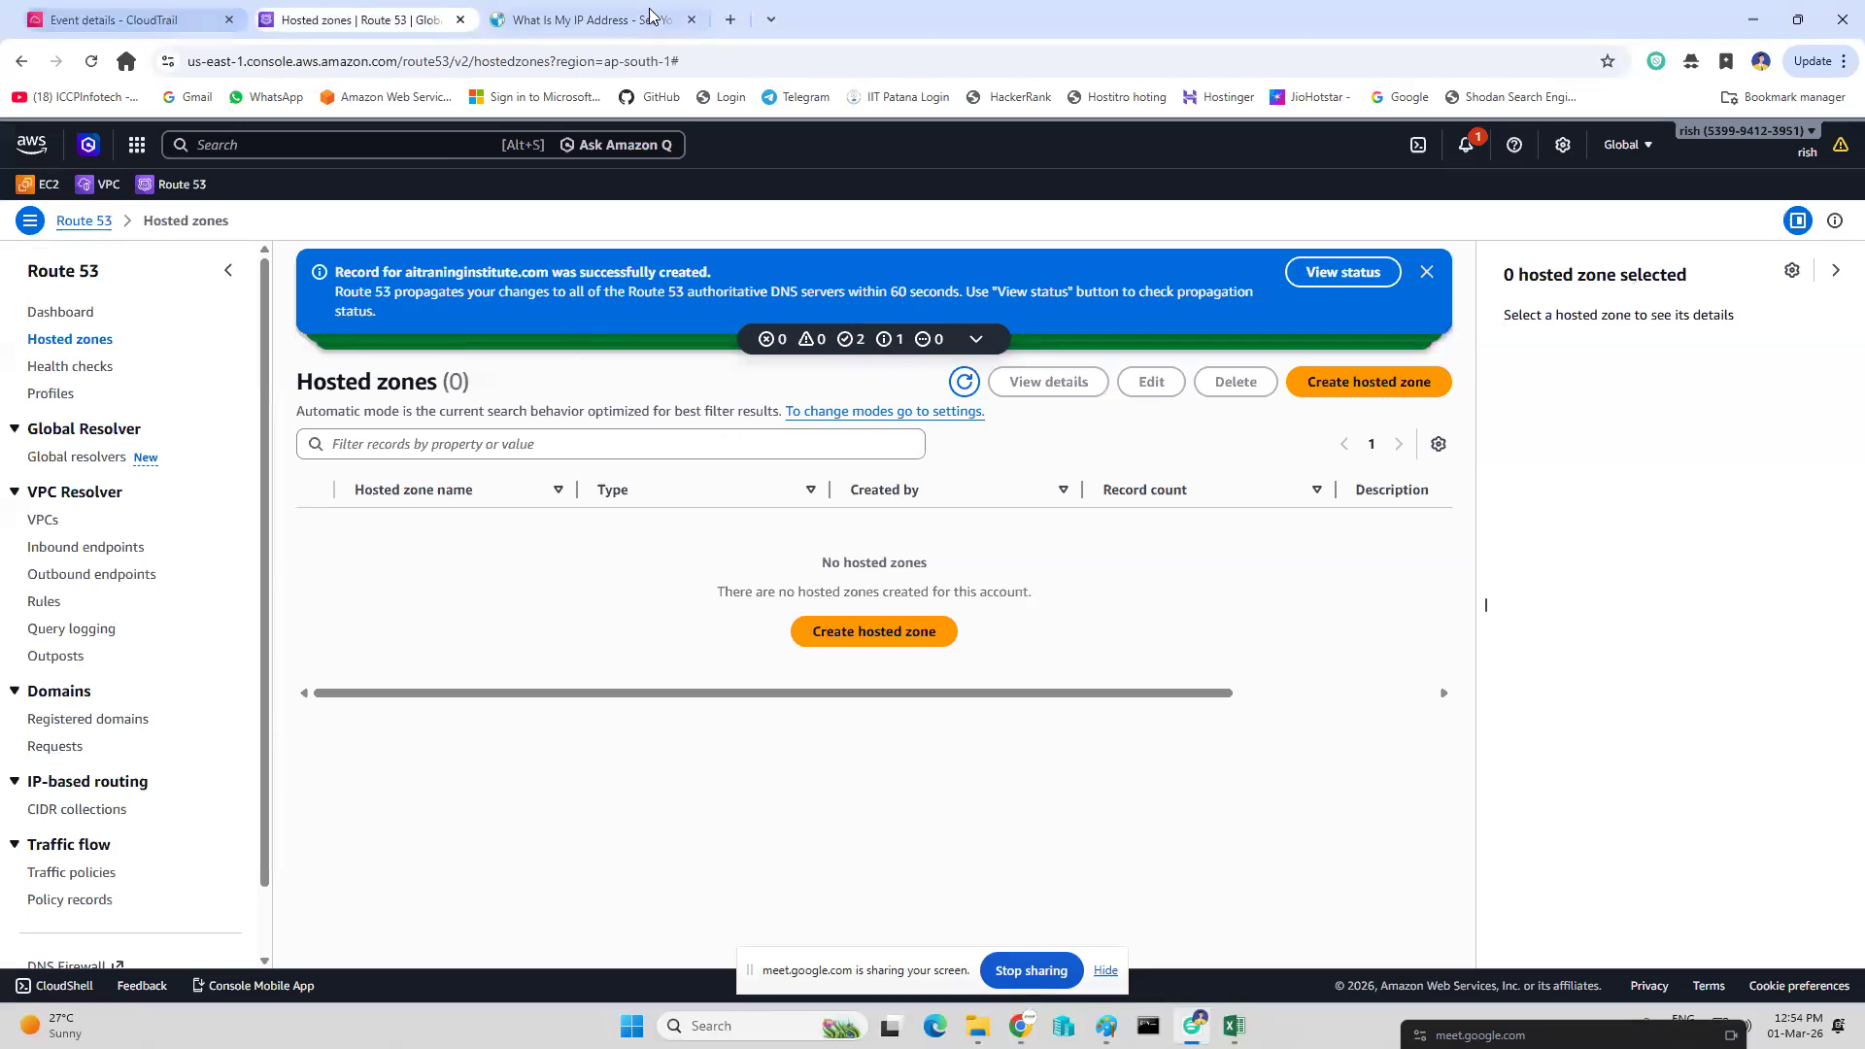
click(194, 20)
click(1000, 443)
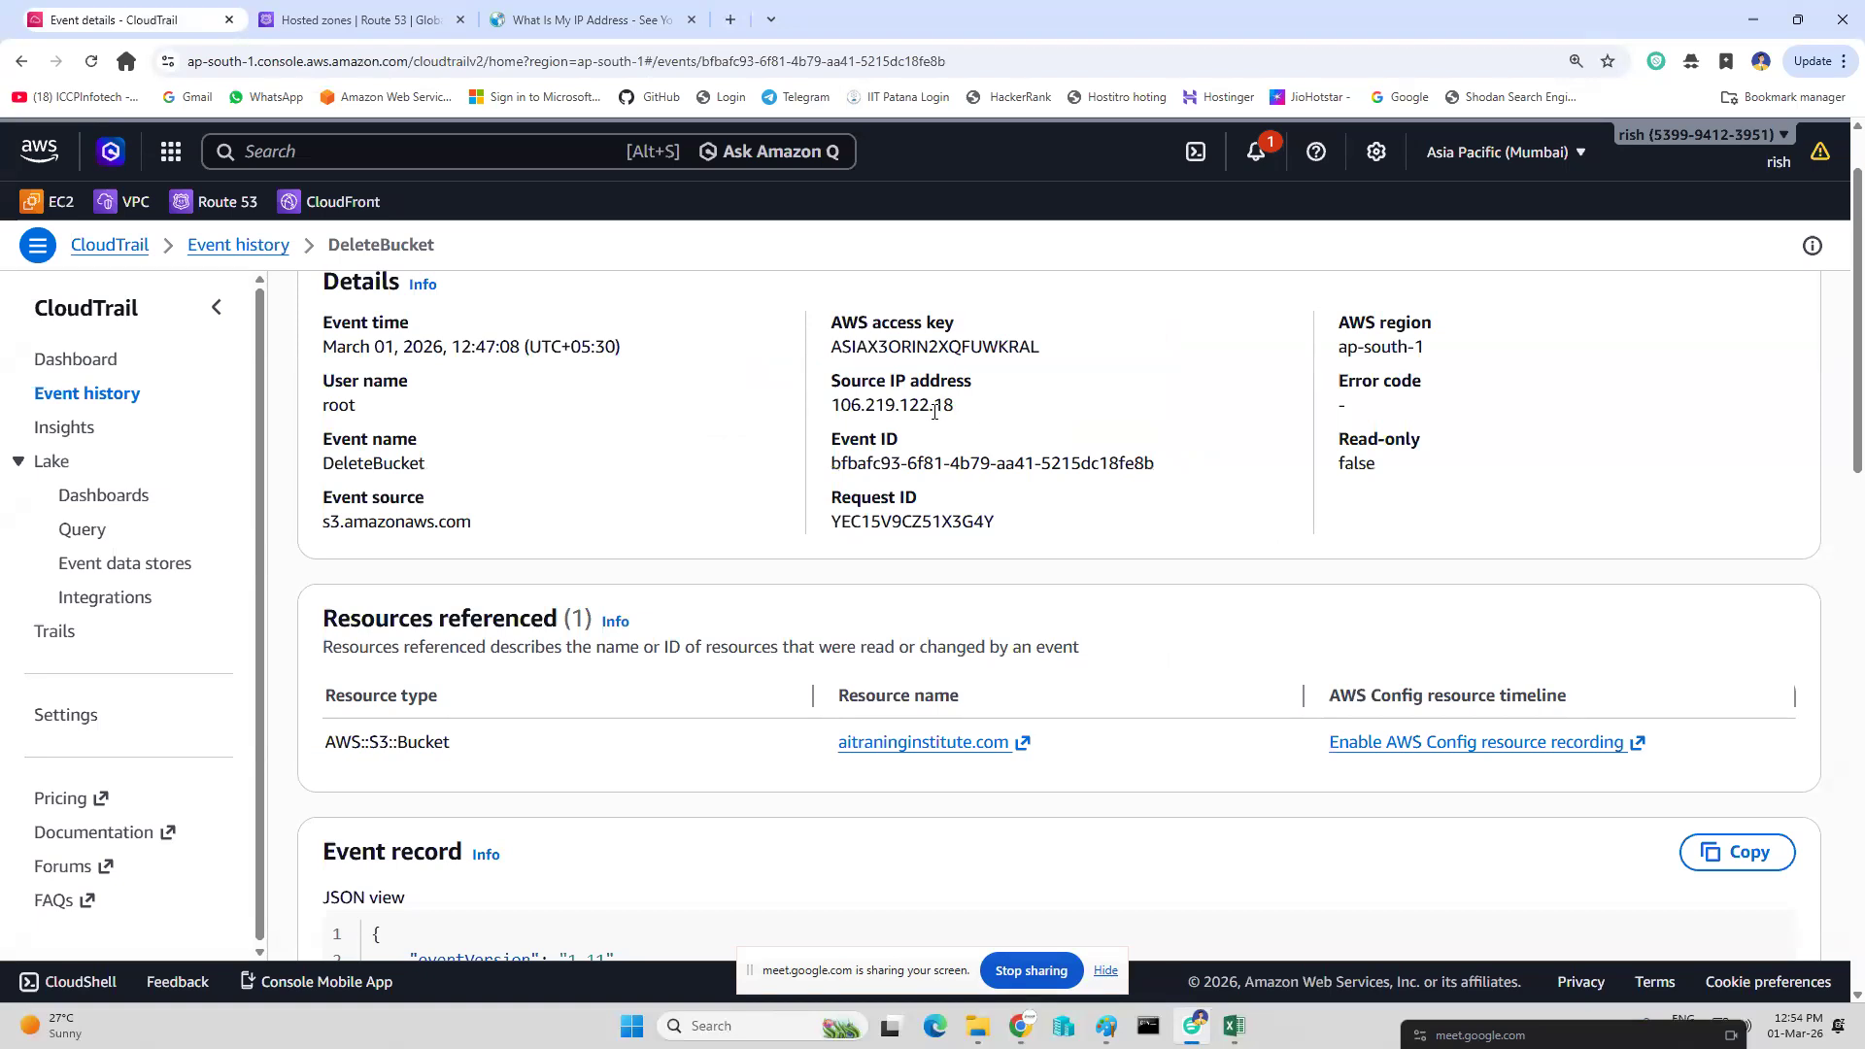
scroll(503, 637, down, 6)
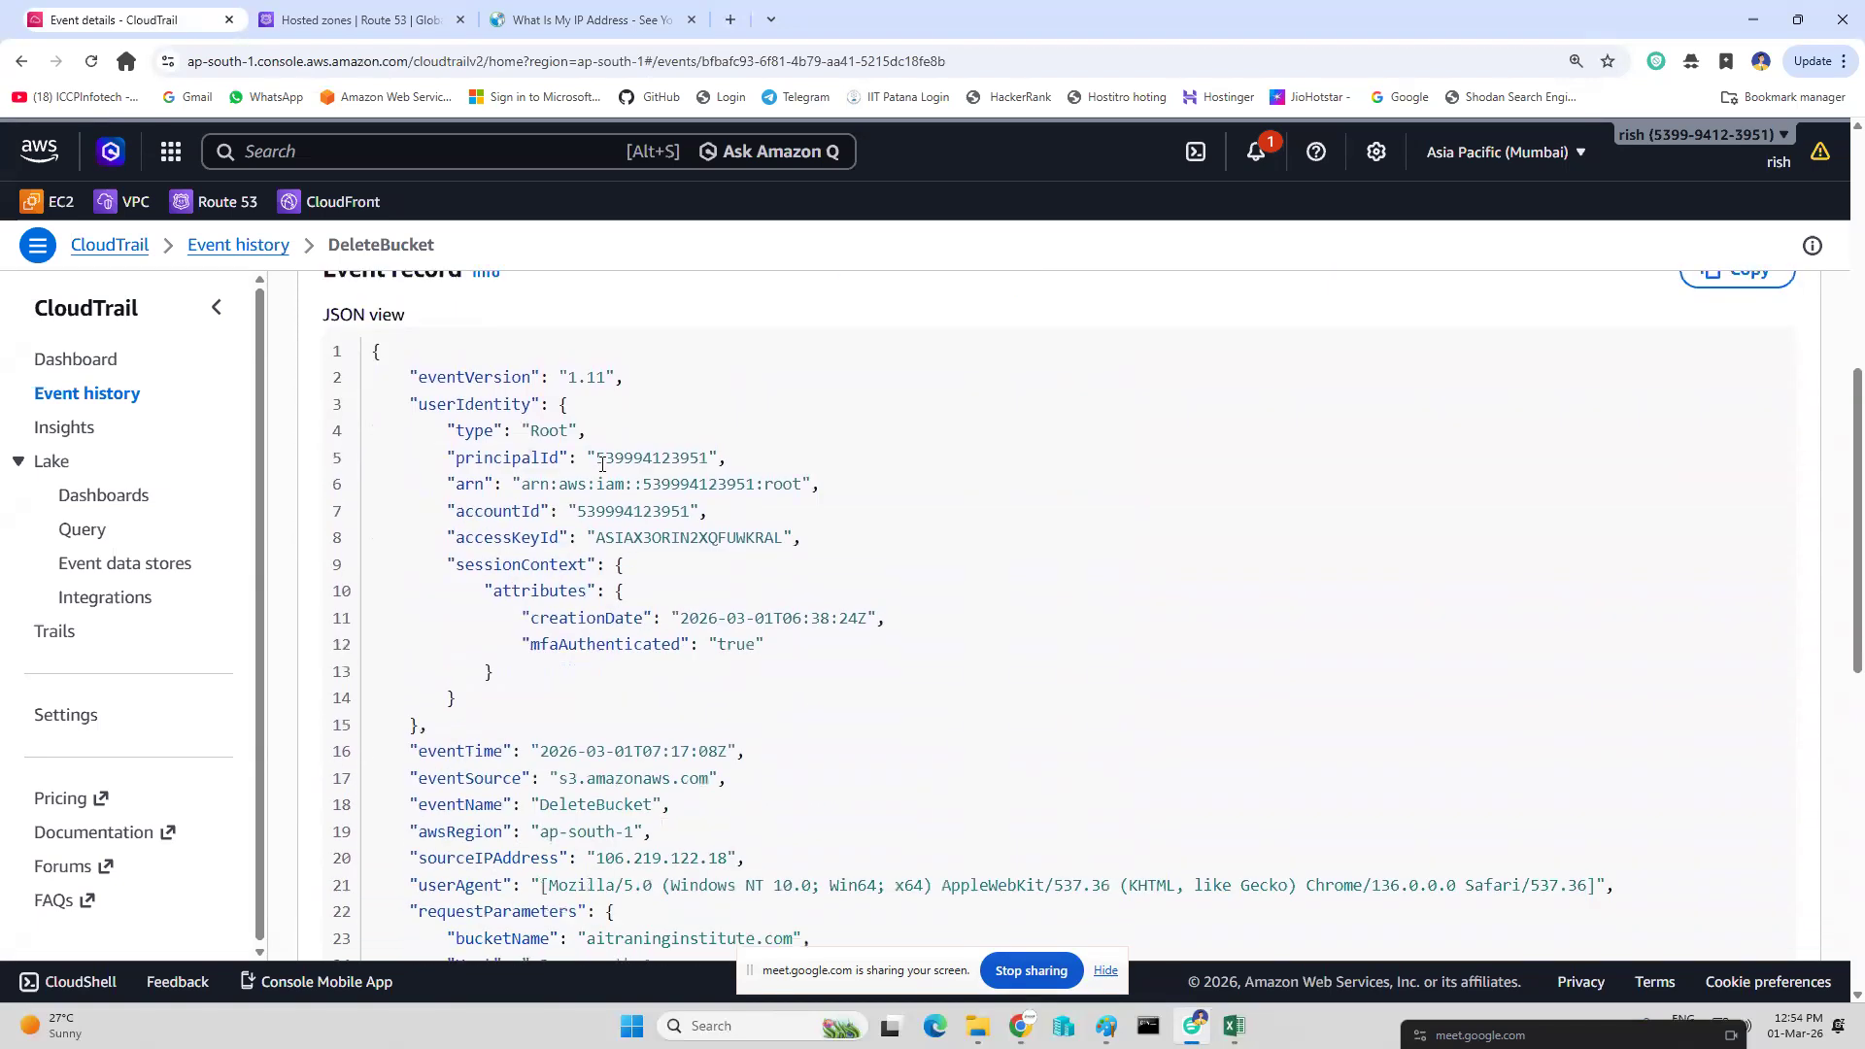
scroll(540, 560, down, 2)
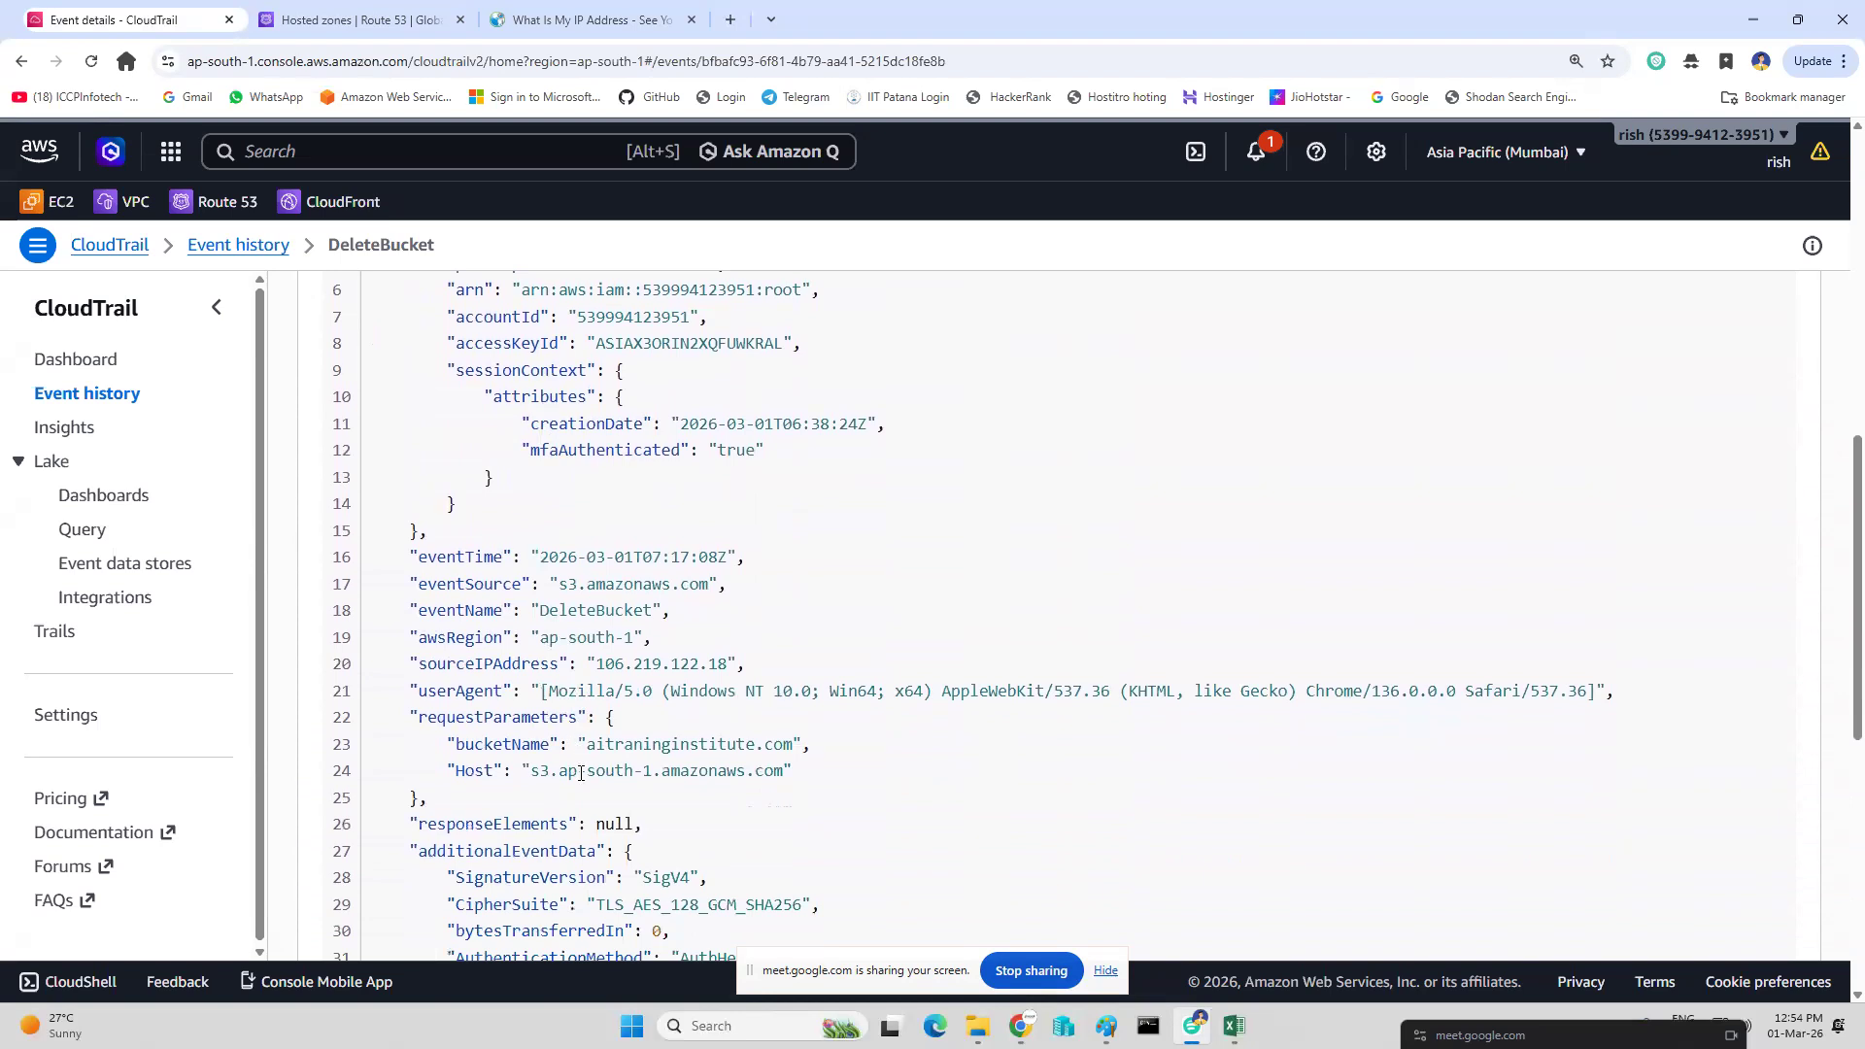
scroll(581, 774, down, 4)
scroll(583, 763, up, 6)
scroll(583, 719, up, 8)
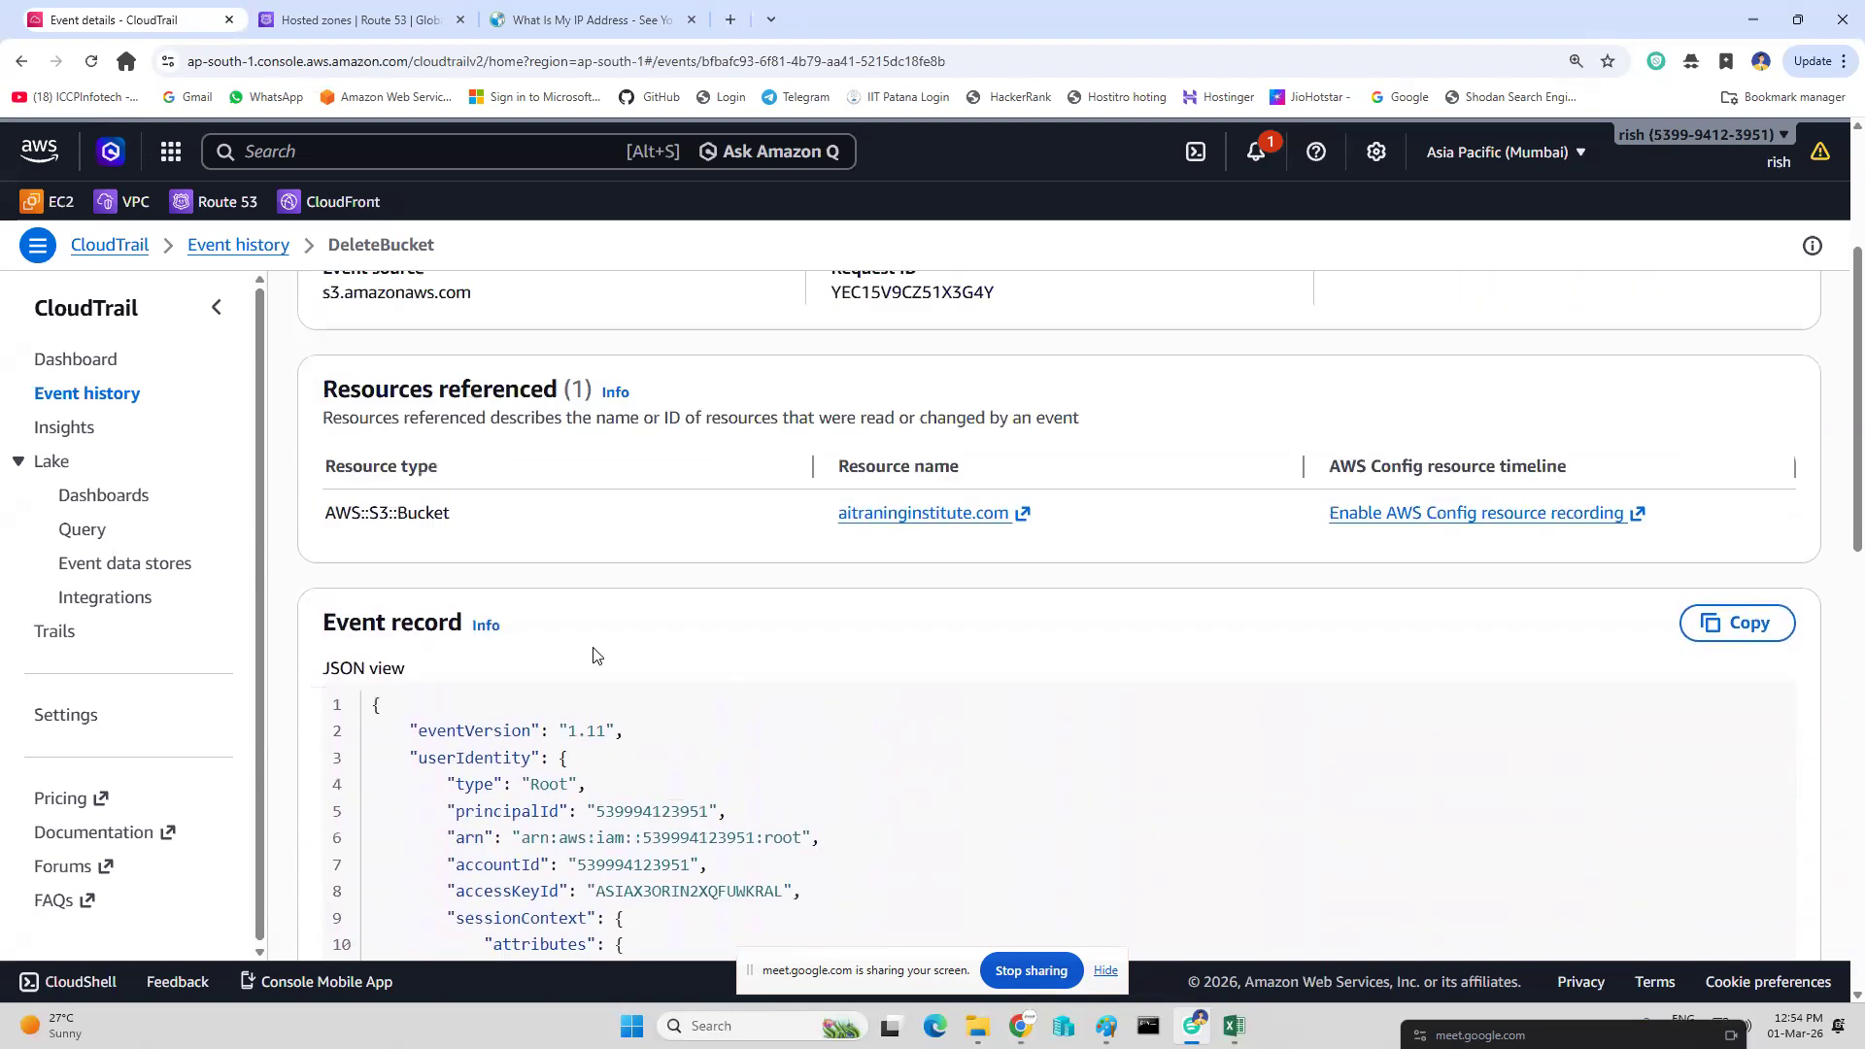
Go back to the event history and look through the older events in the list.
click(110, 401)
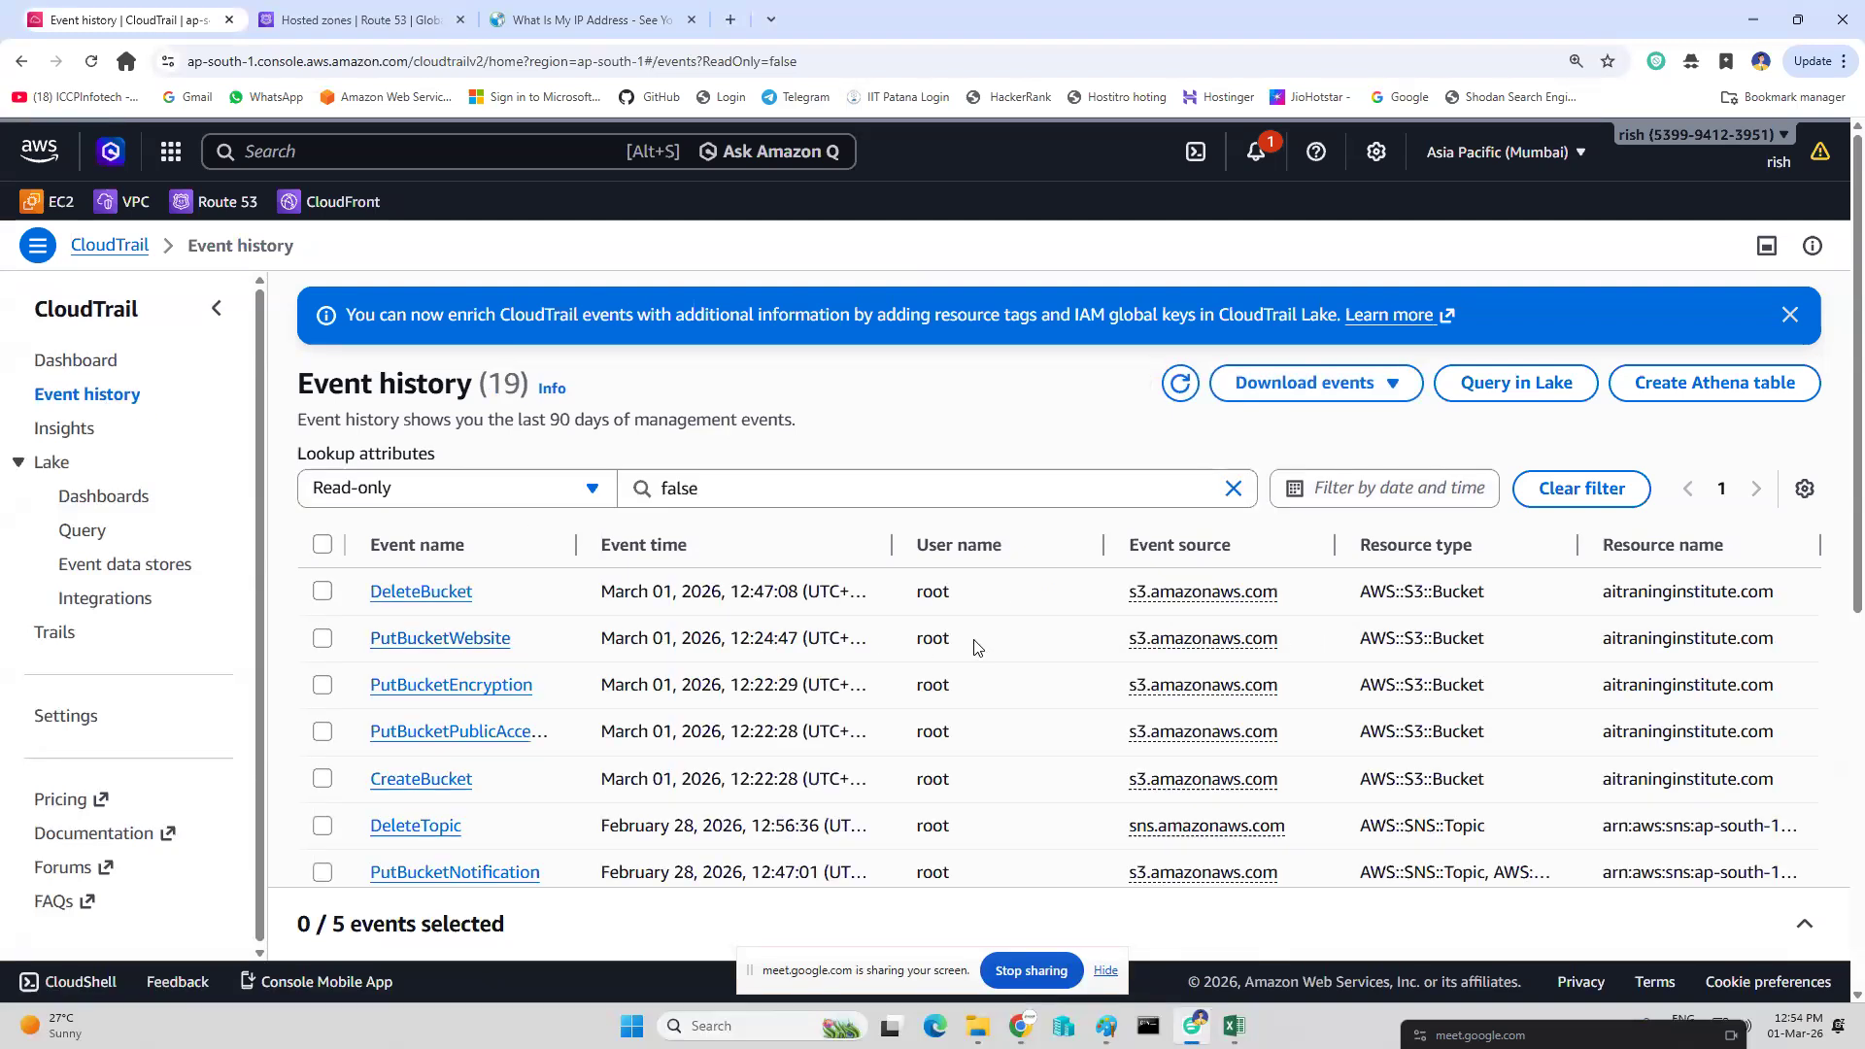
scroll(420, 709, down, 1)
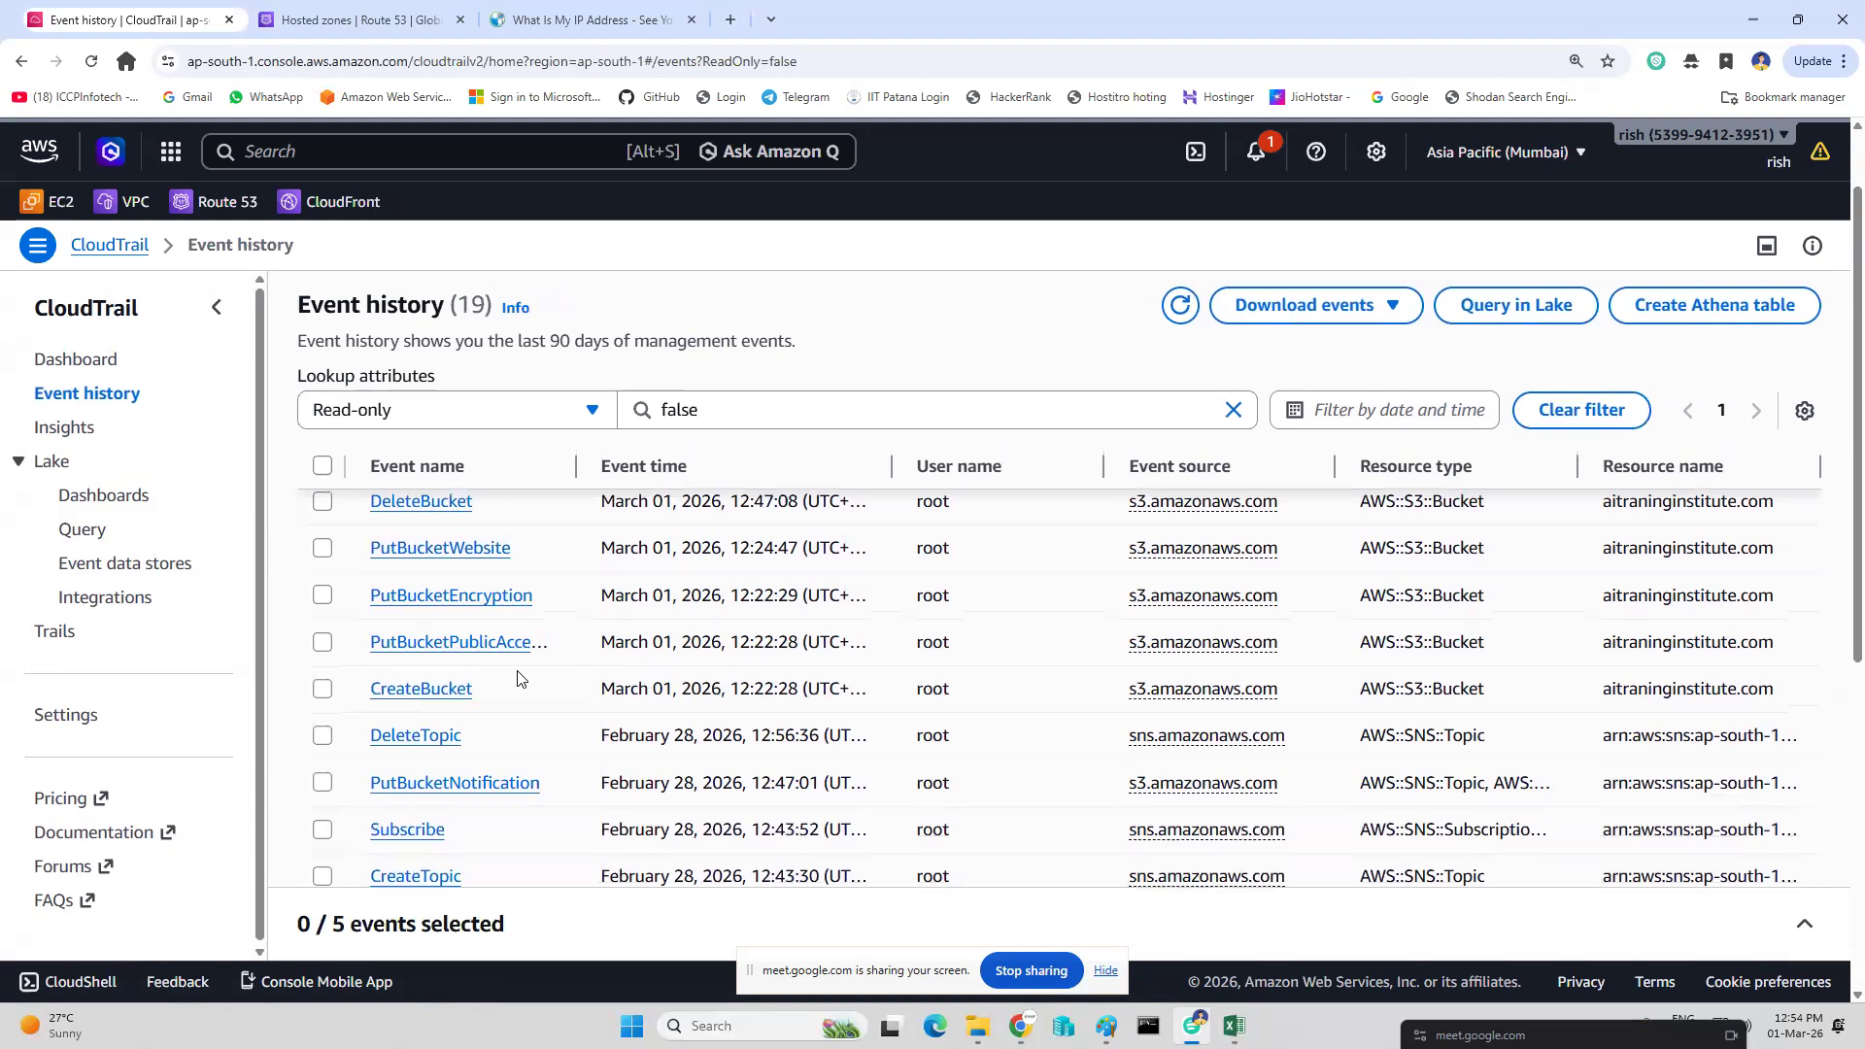
scroll(438, 613, down, 2)
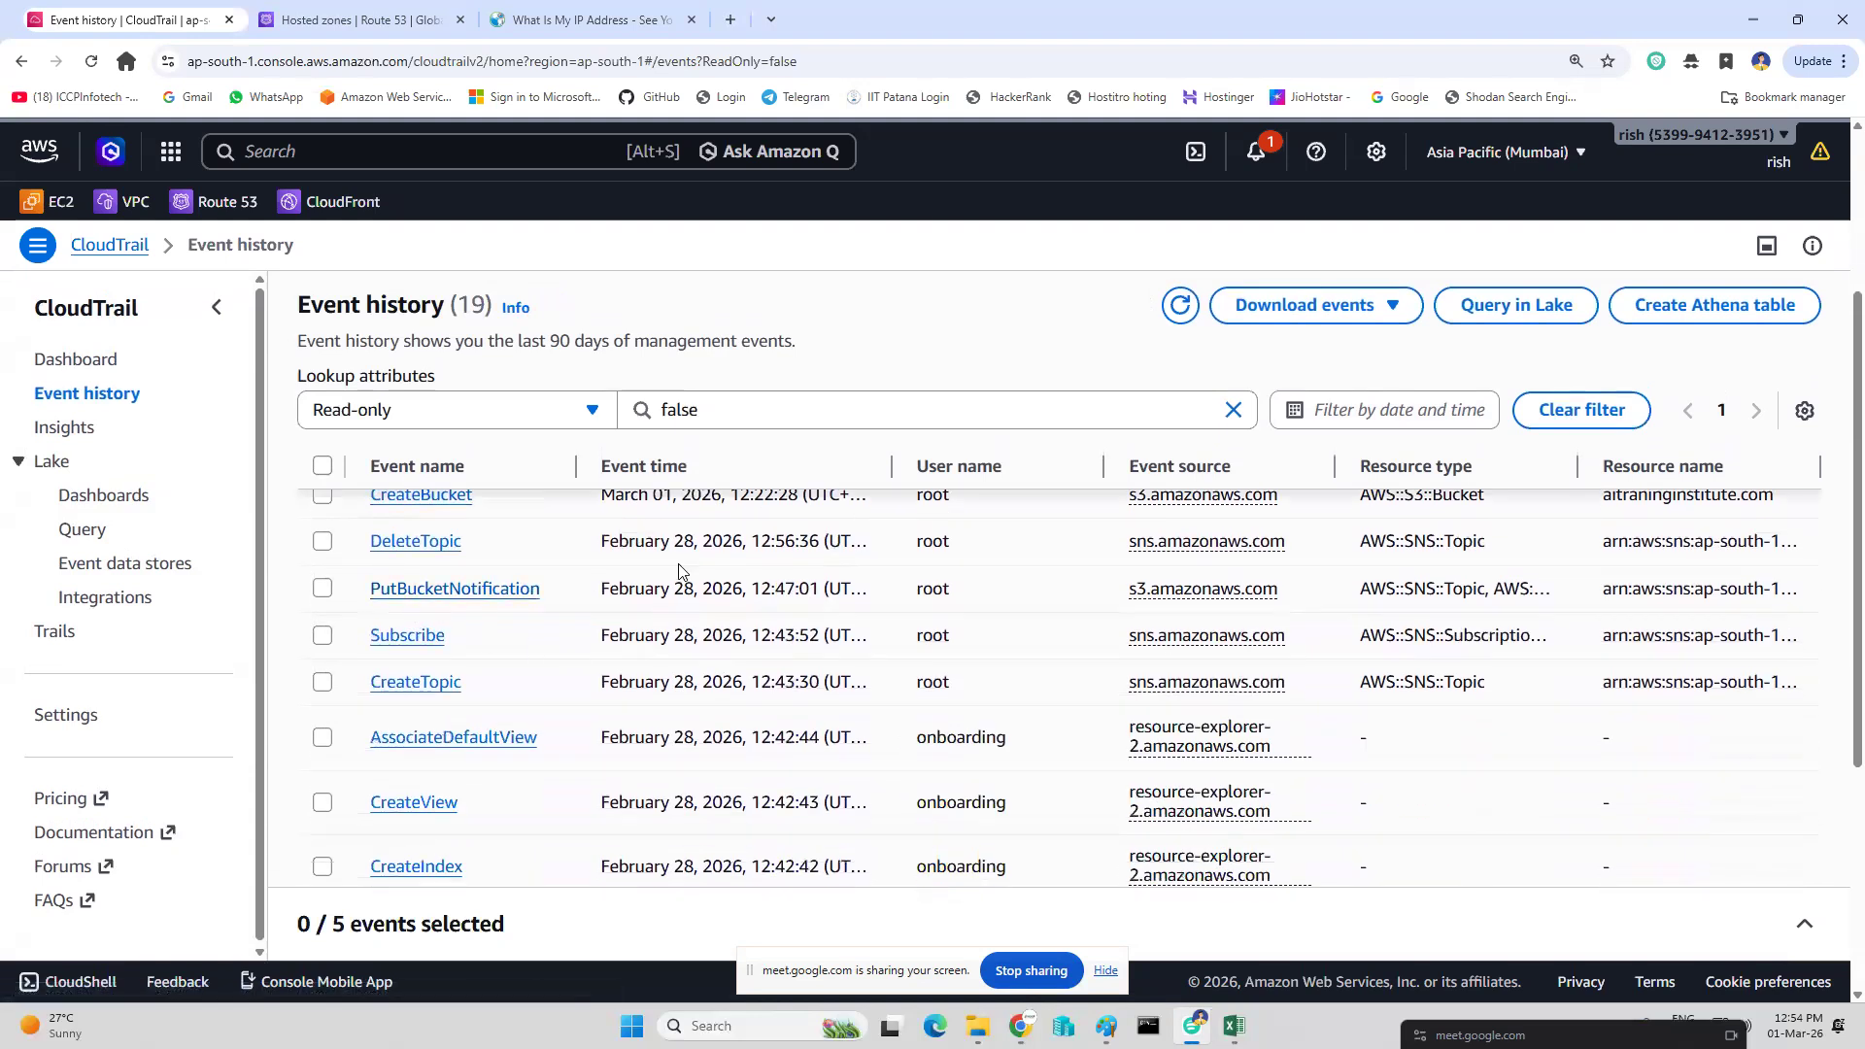
Open the DeleteTopic event, follow its referenced SNS topic s32026alart, dismiss the error notice, and return to the event details.
click(416, 542)
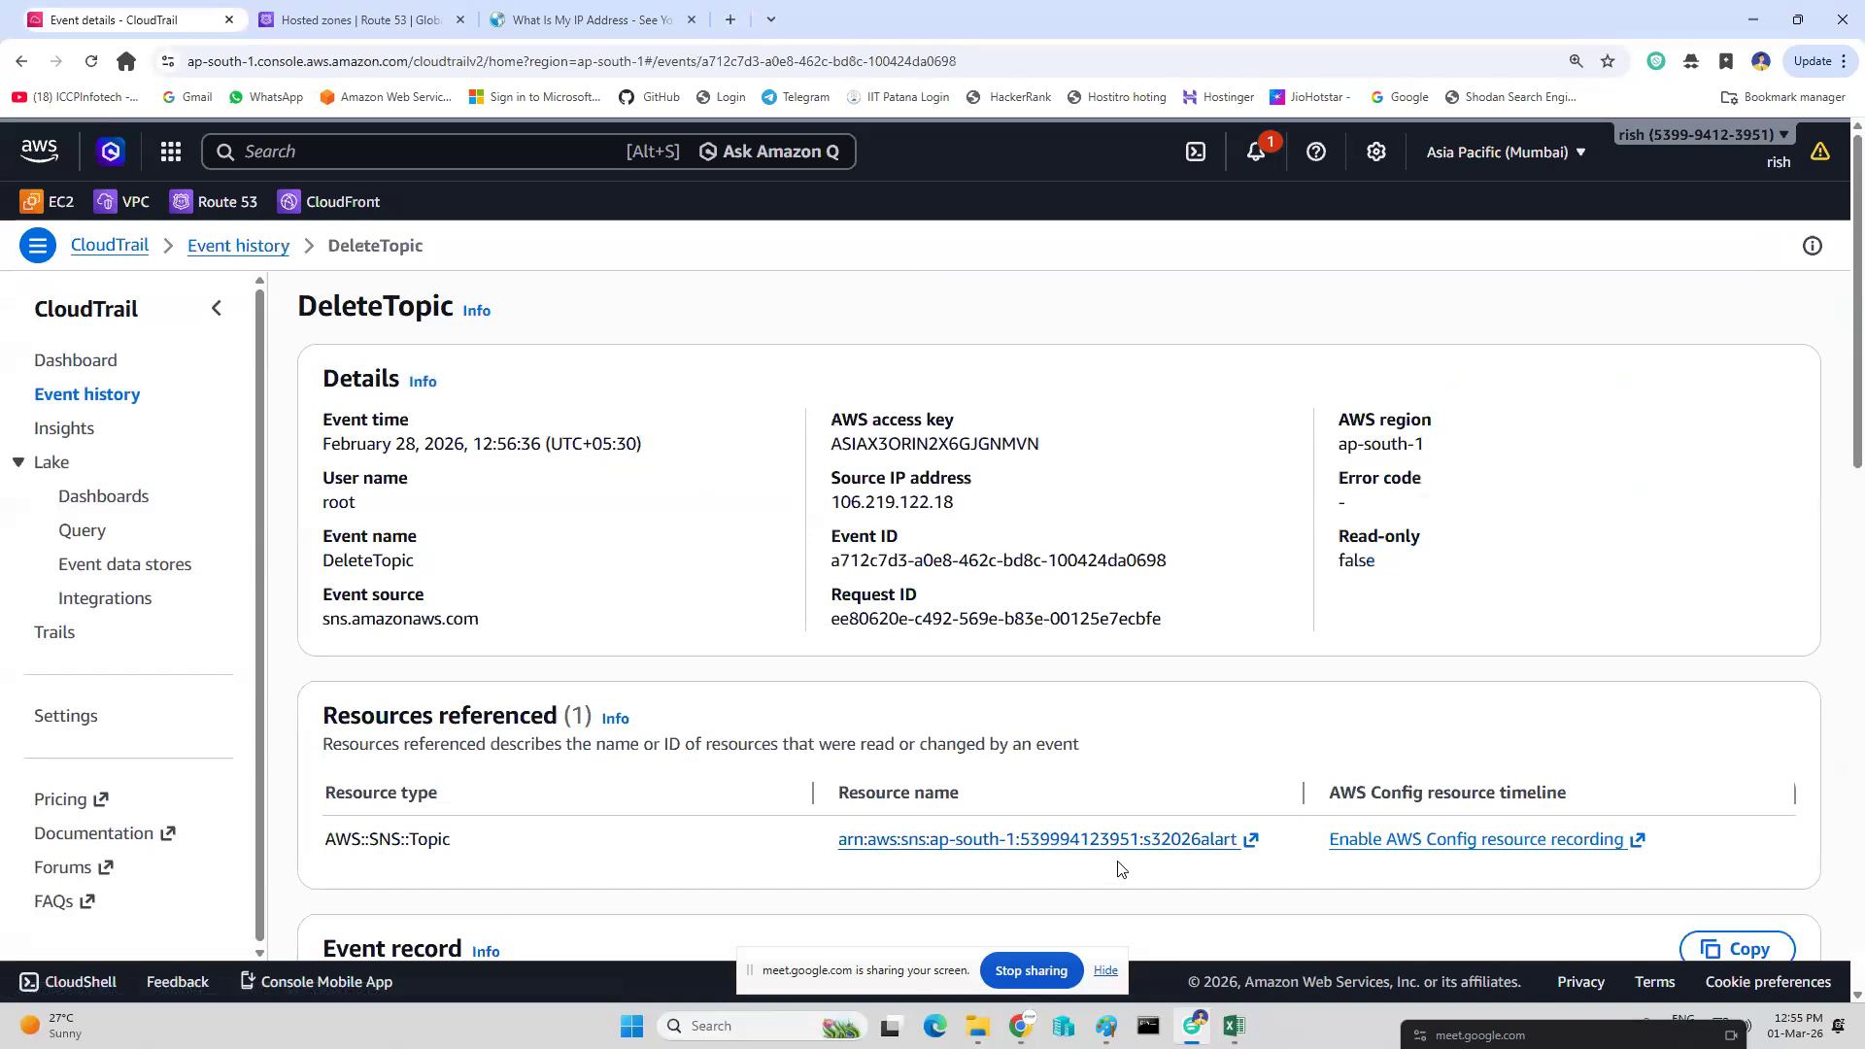
click(1015, 844)
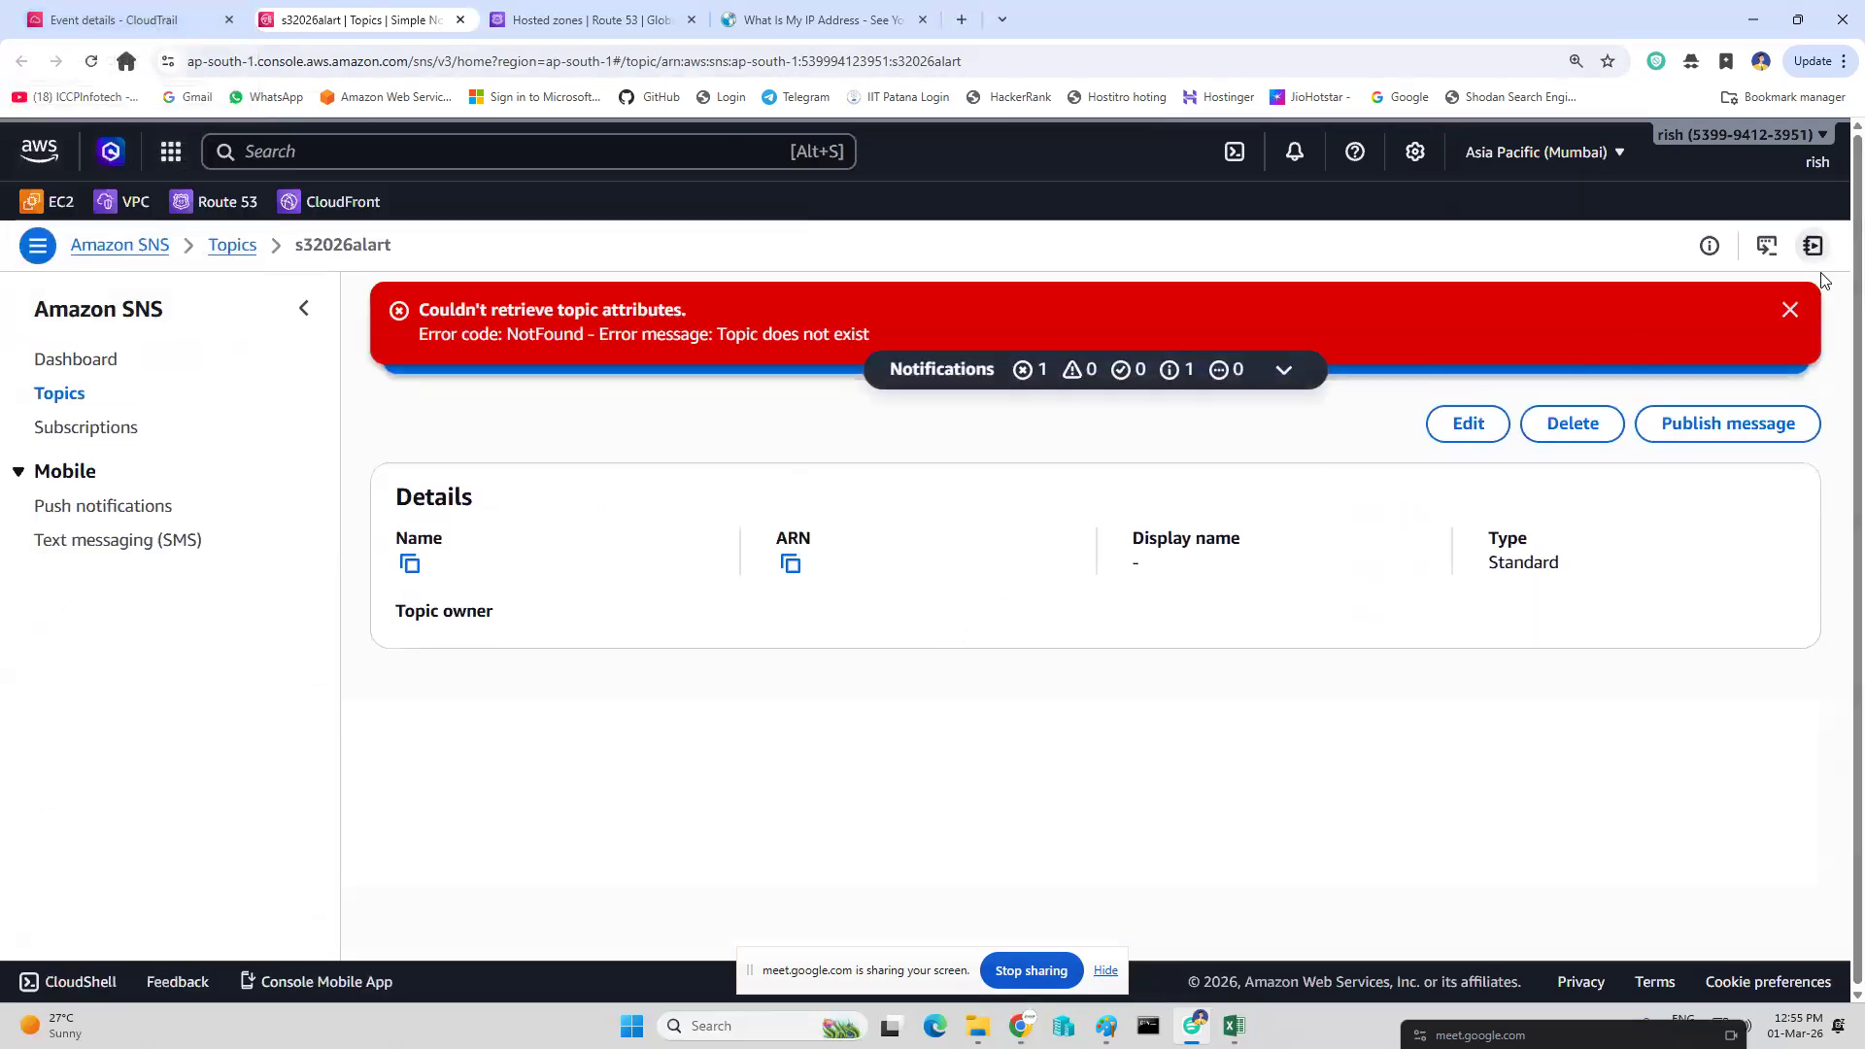
click(1791, 309)
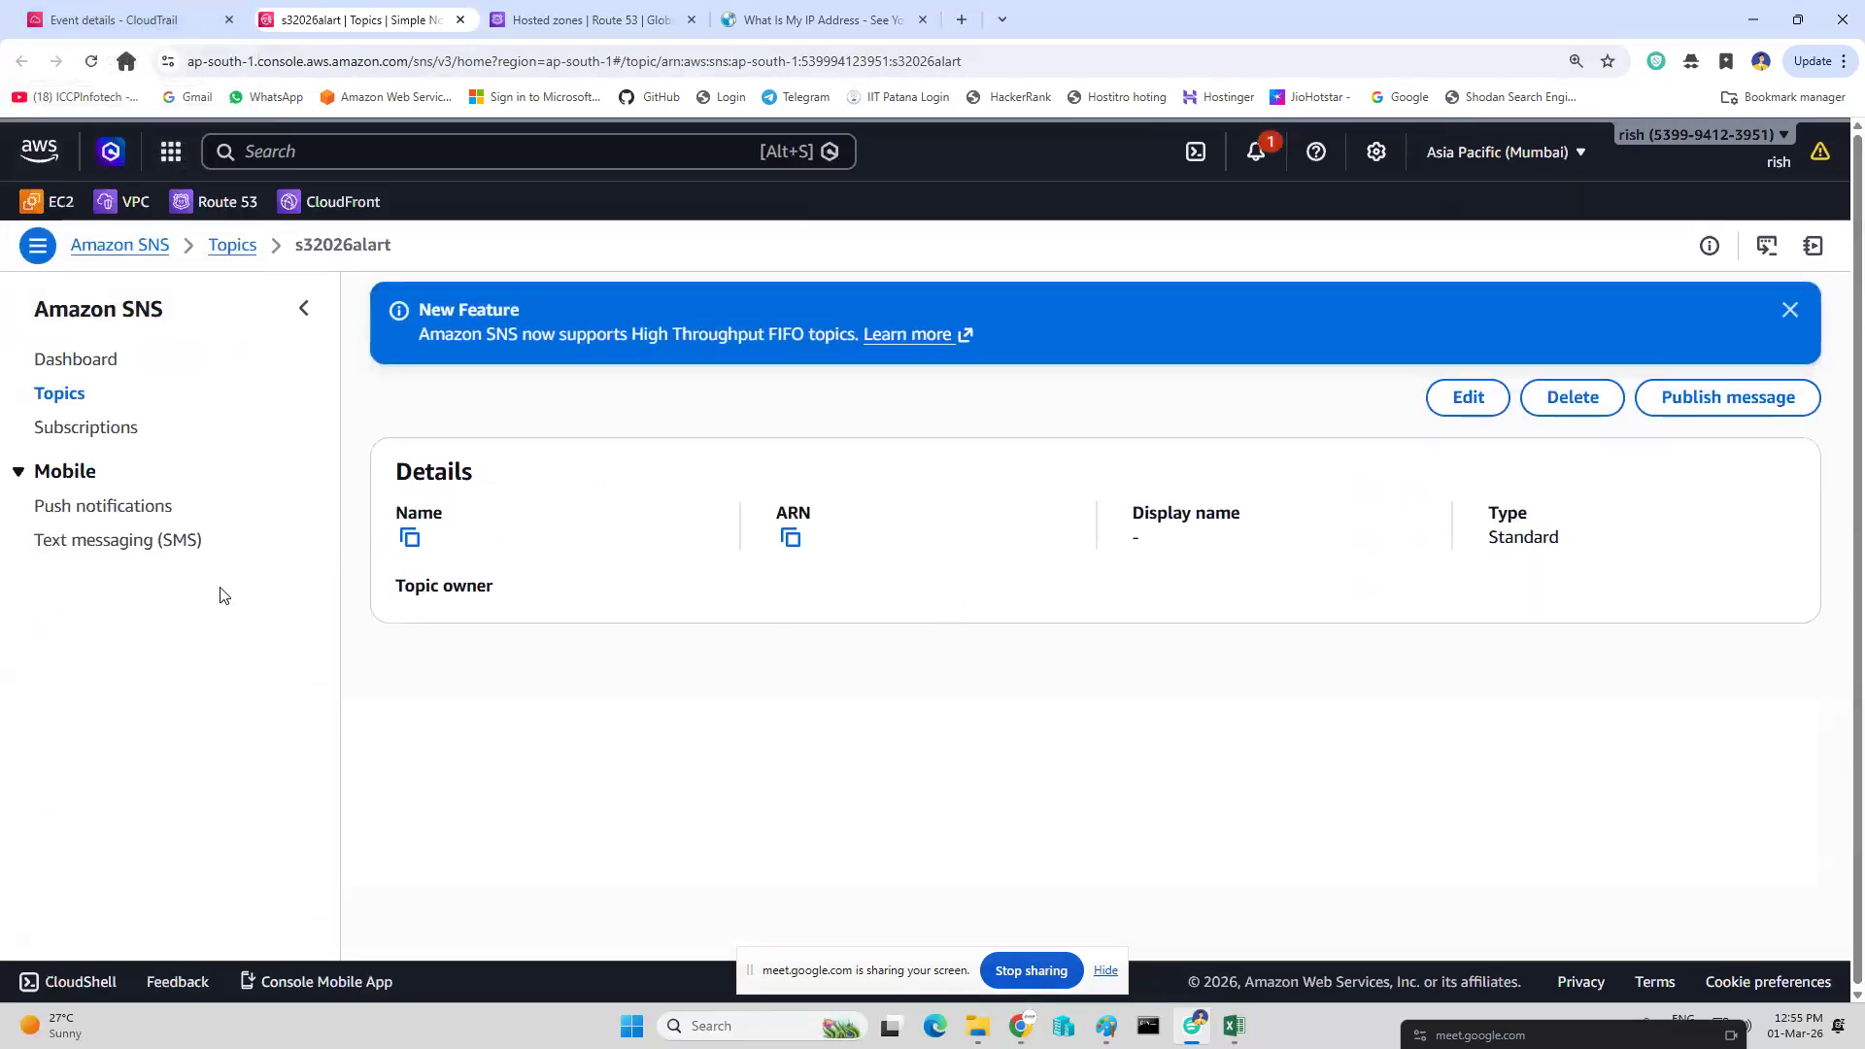
click(121, 22)
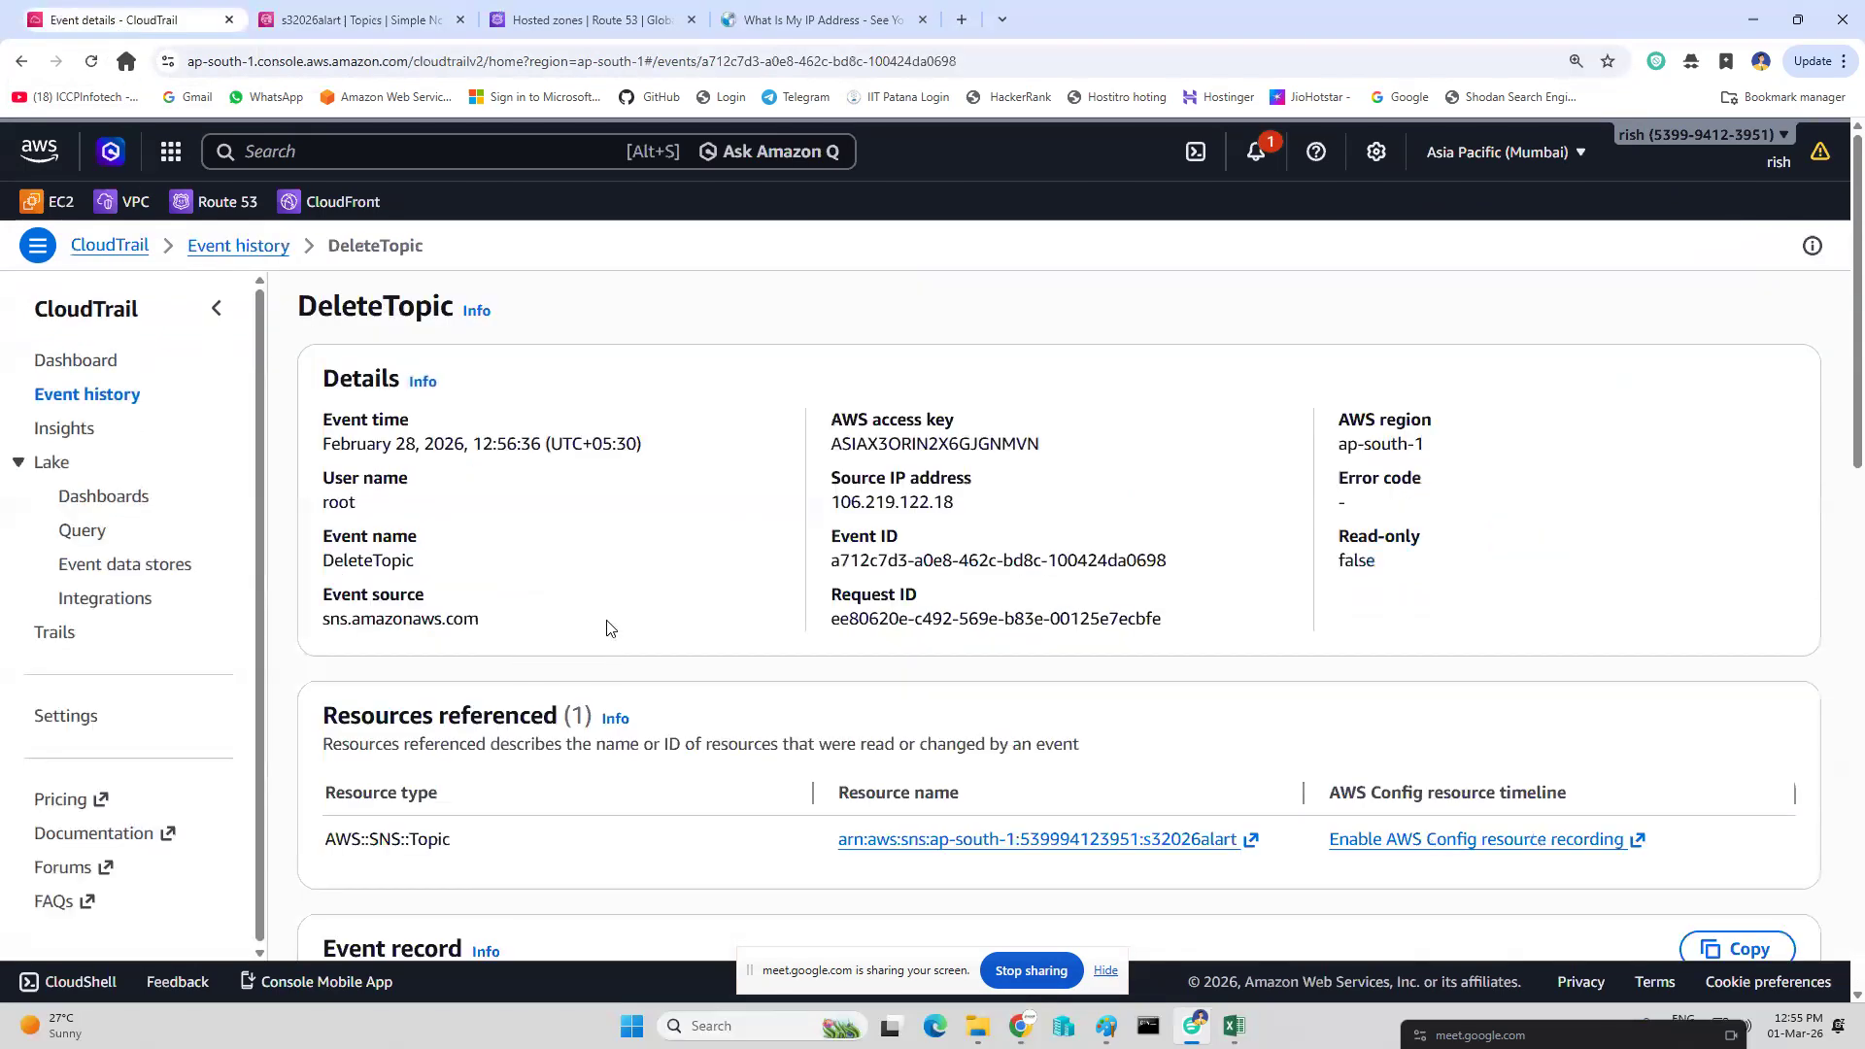
Go back to the event history, look through the full event list, and read the note about the retention period of management events.
click(234, 251)
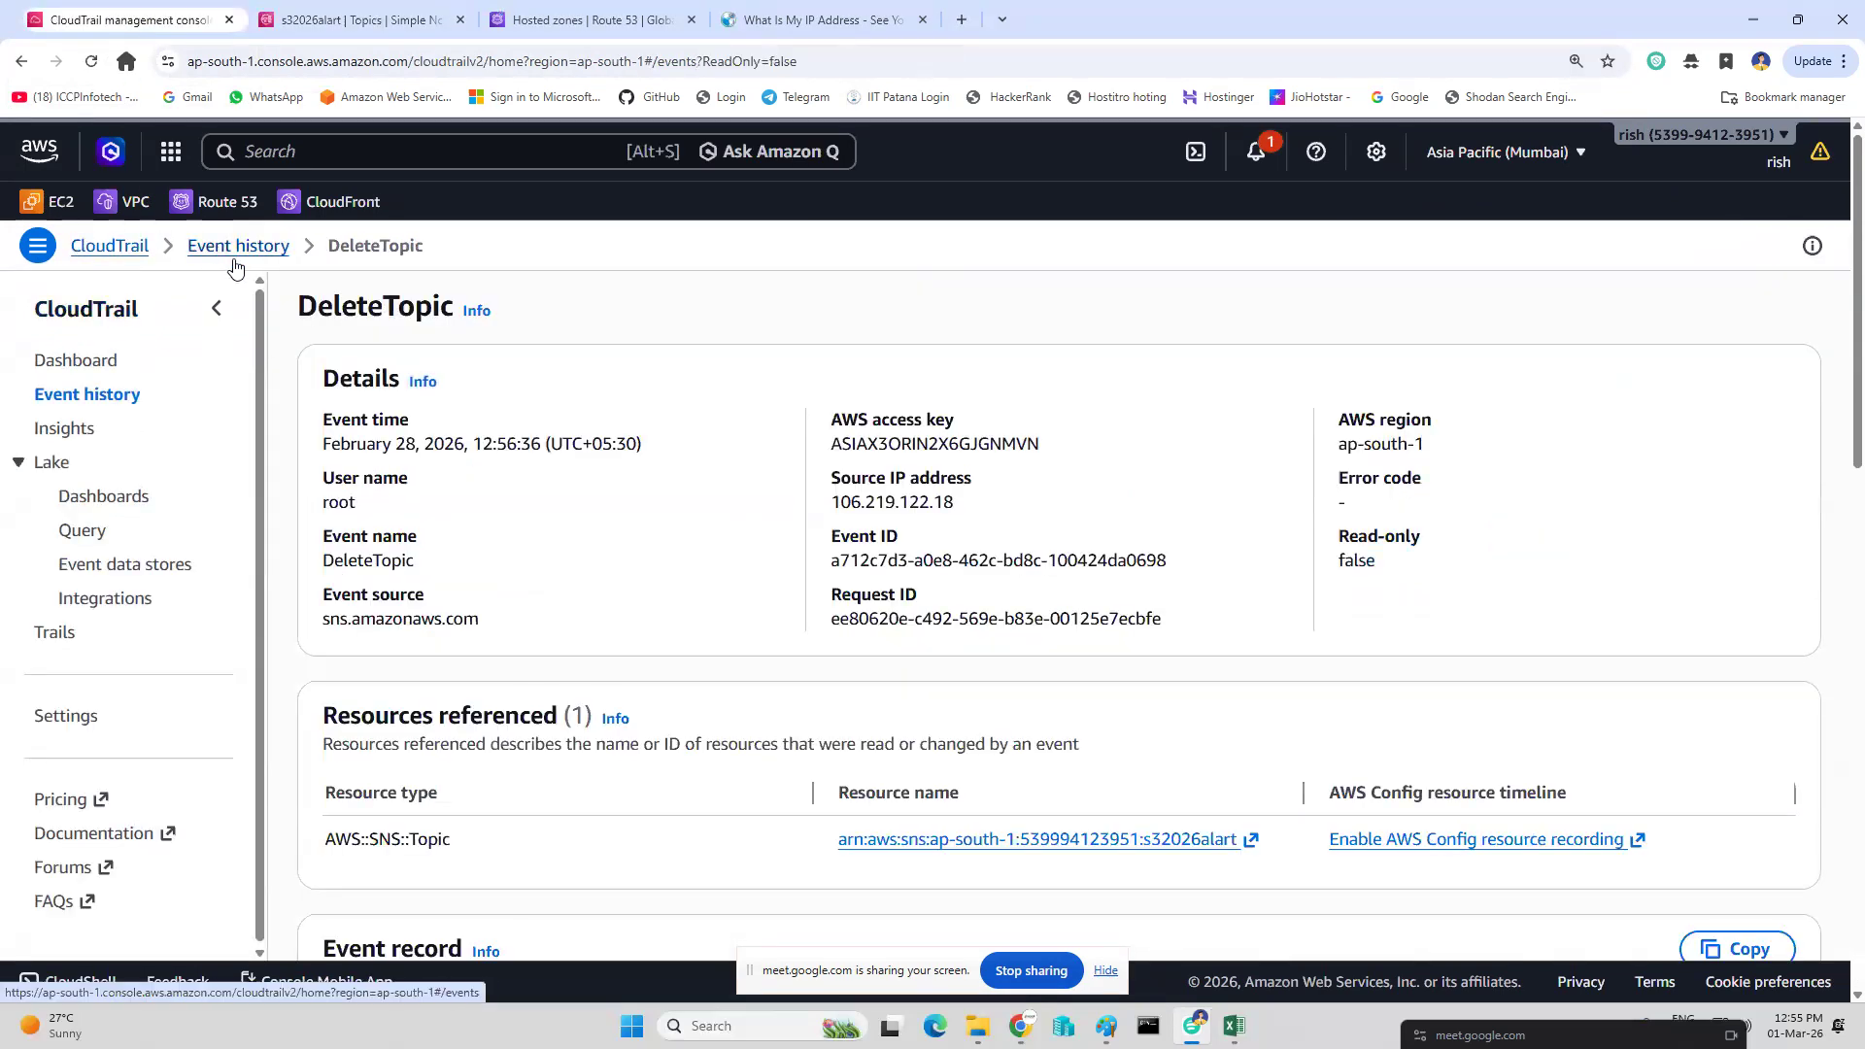
scroll(998, 554, down, 3)
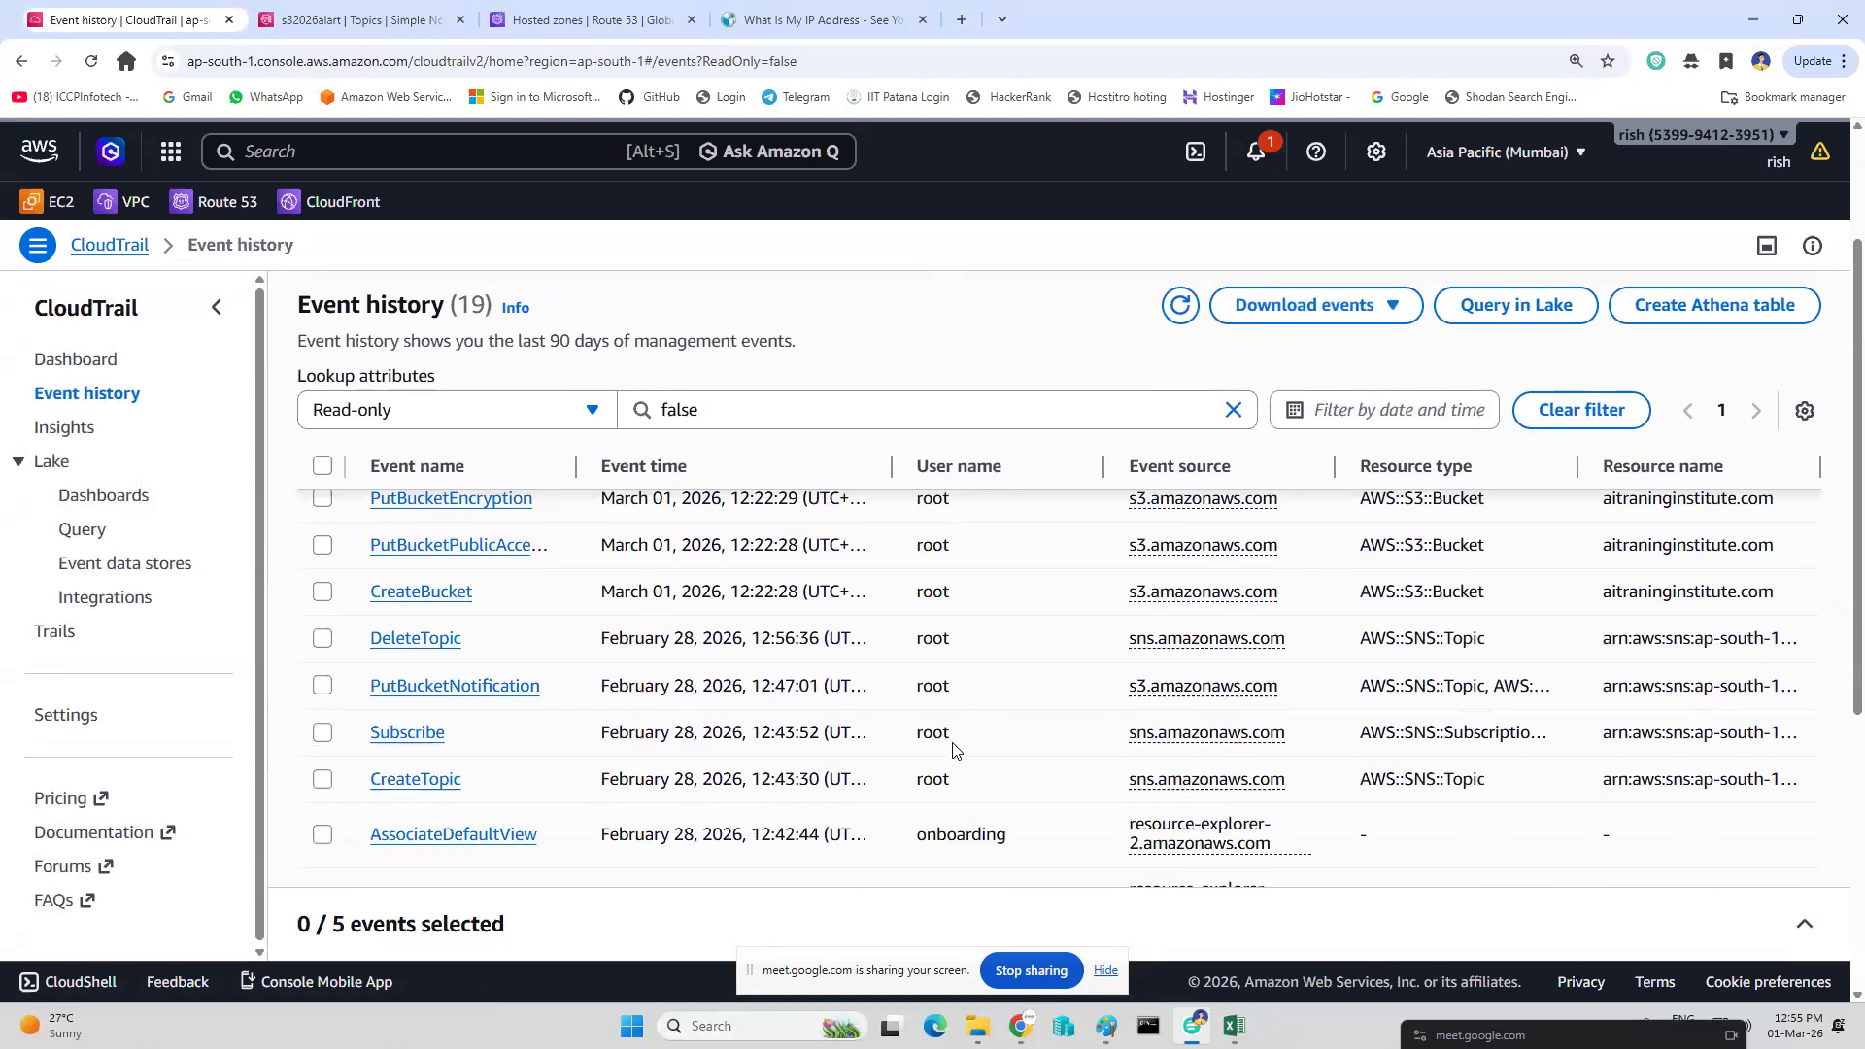
scroll(957, 748, up, 3)
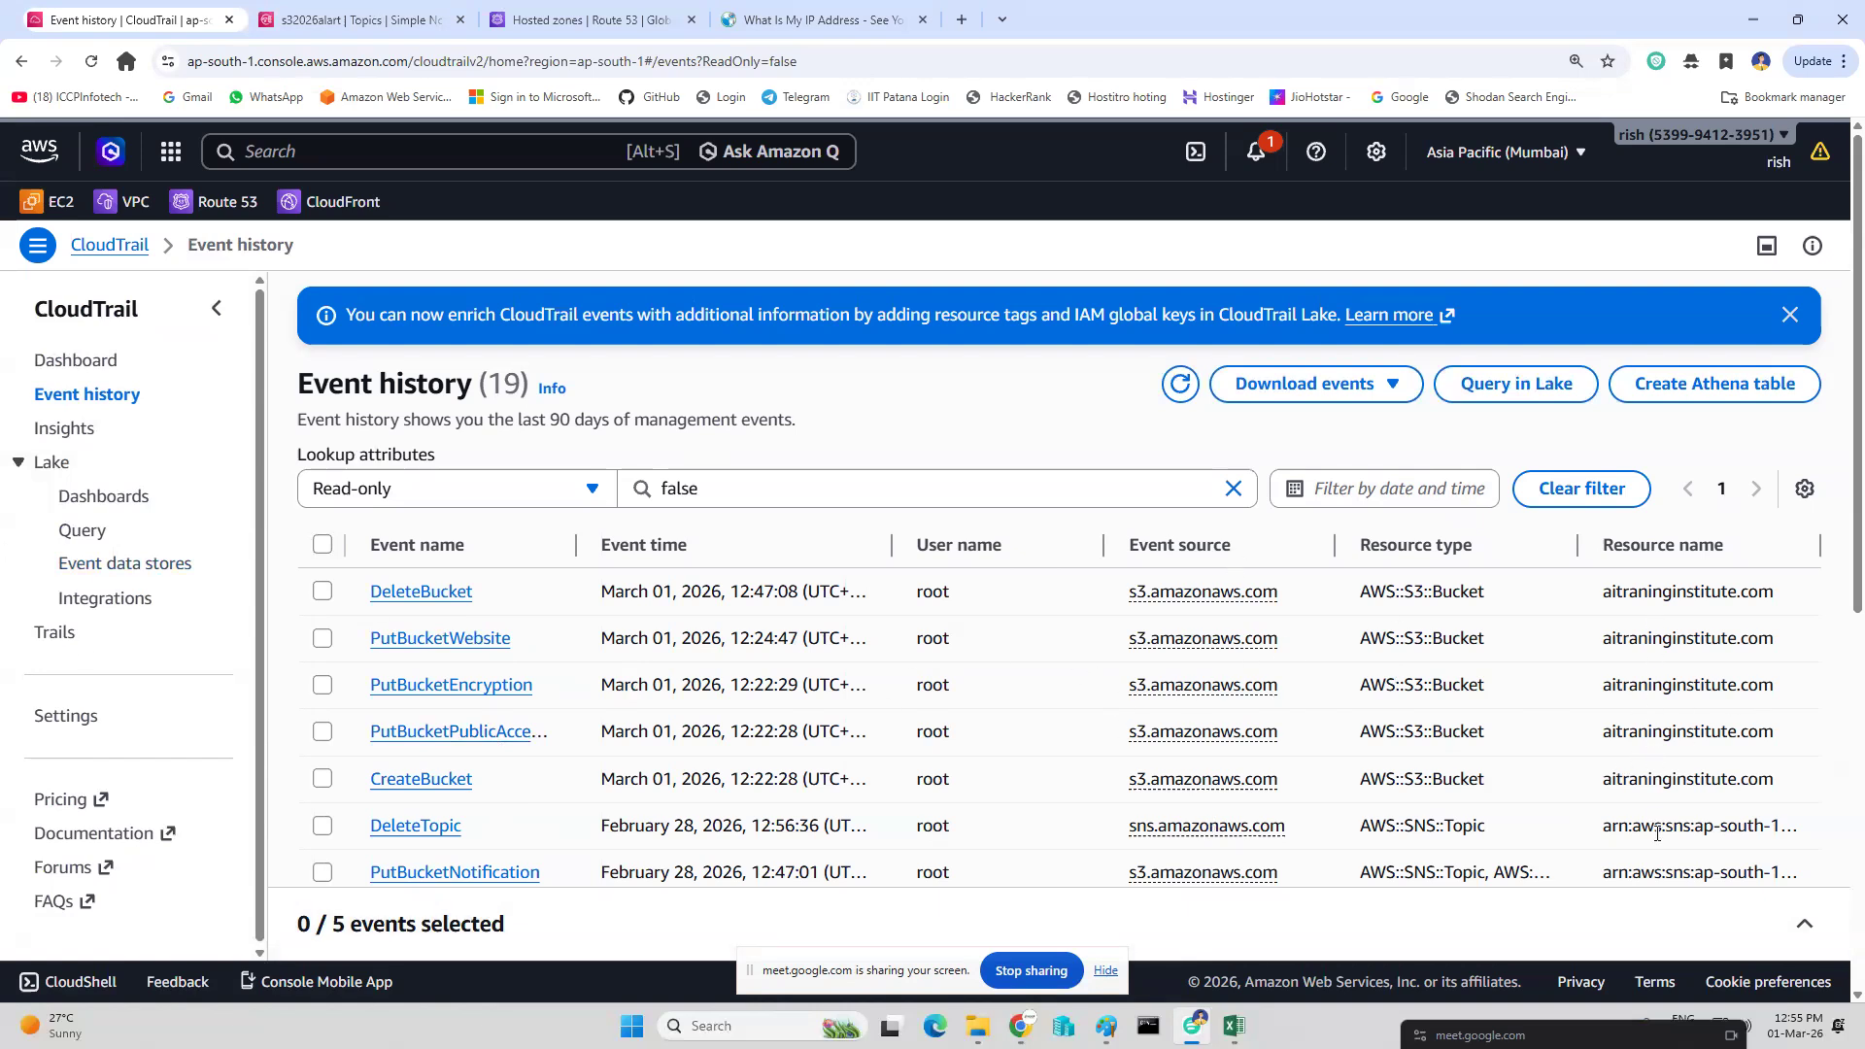
scroll(1449, 706, down, 5)
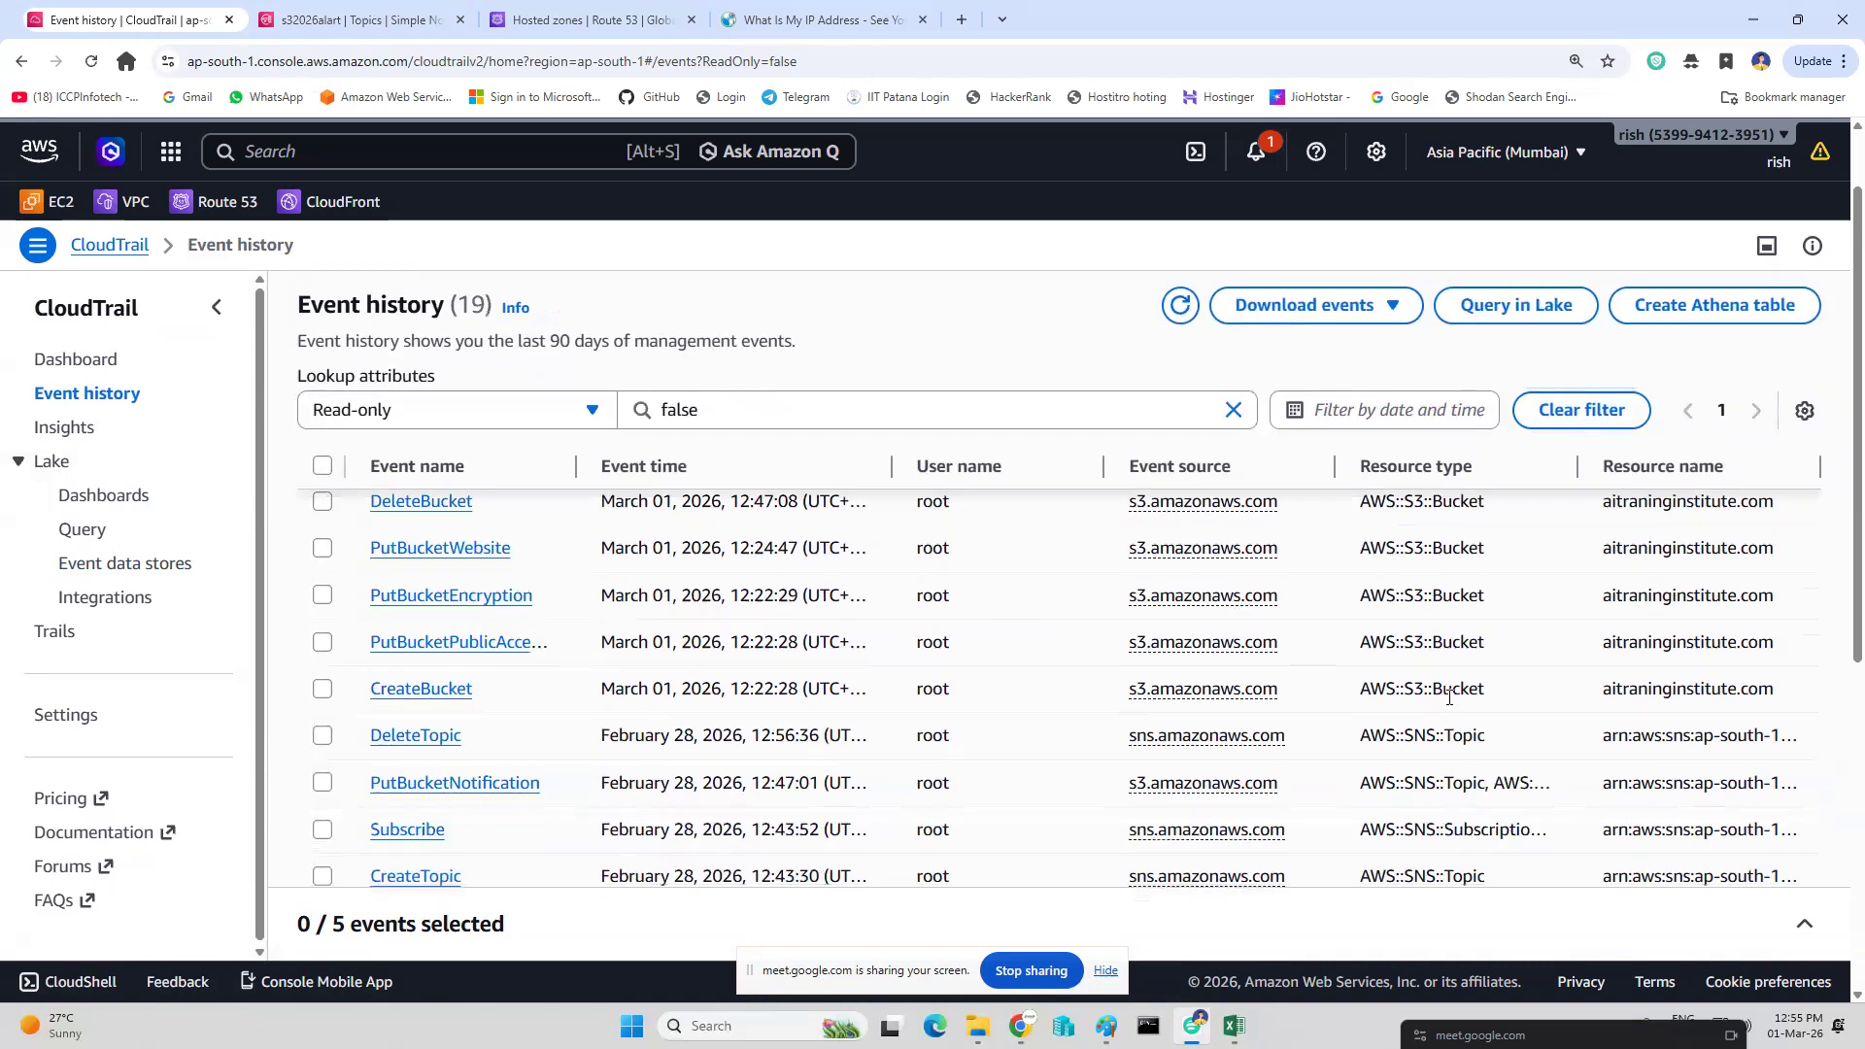
scroll(1450, 705, down, 2)
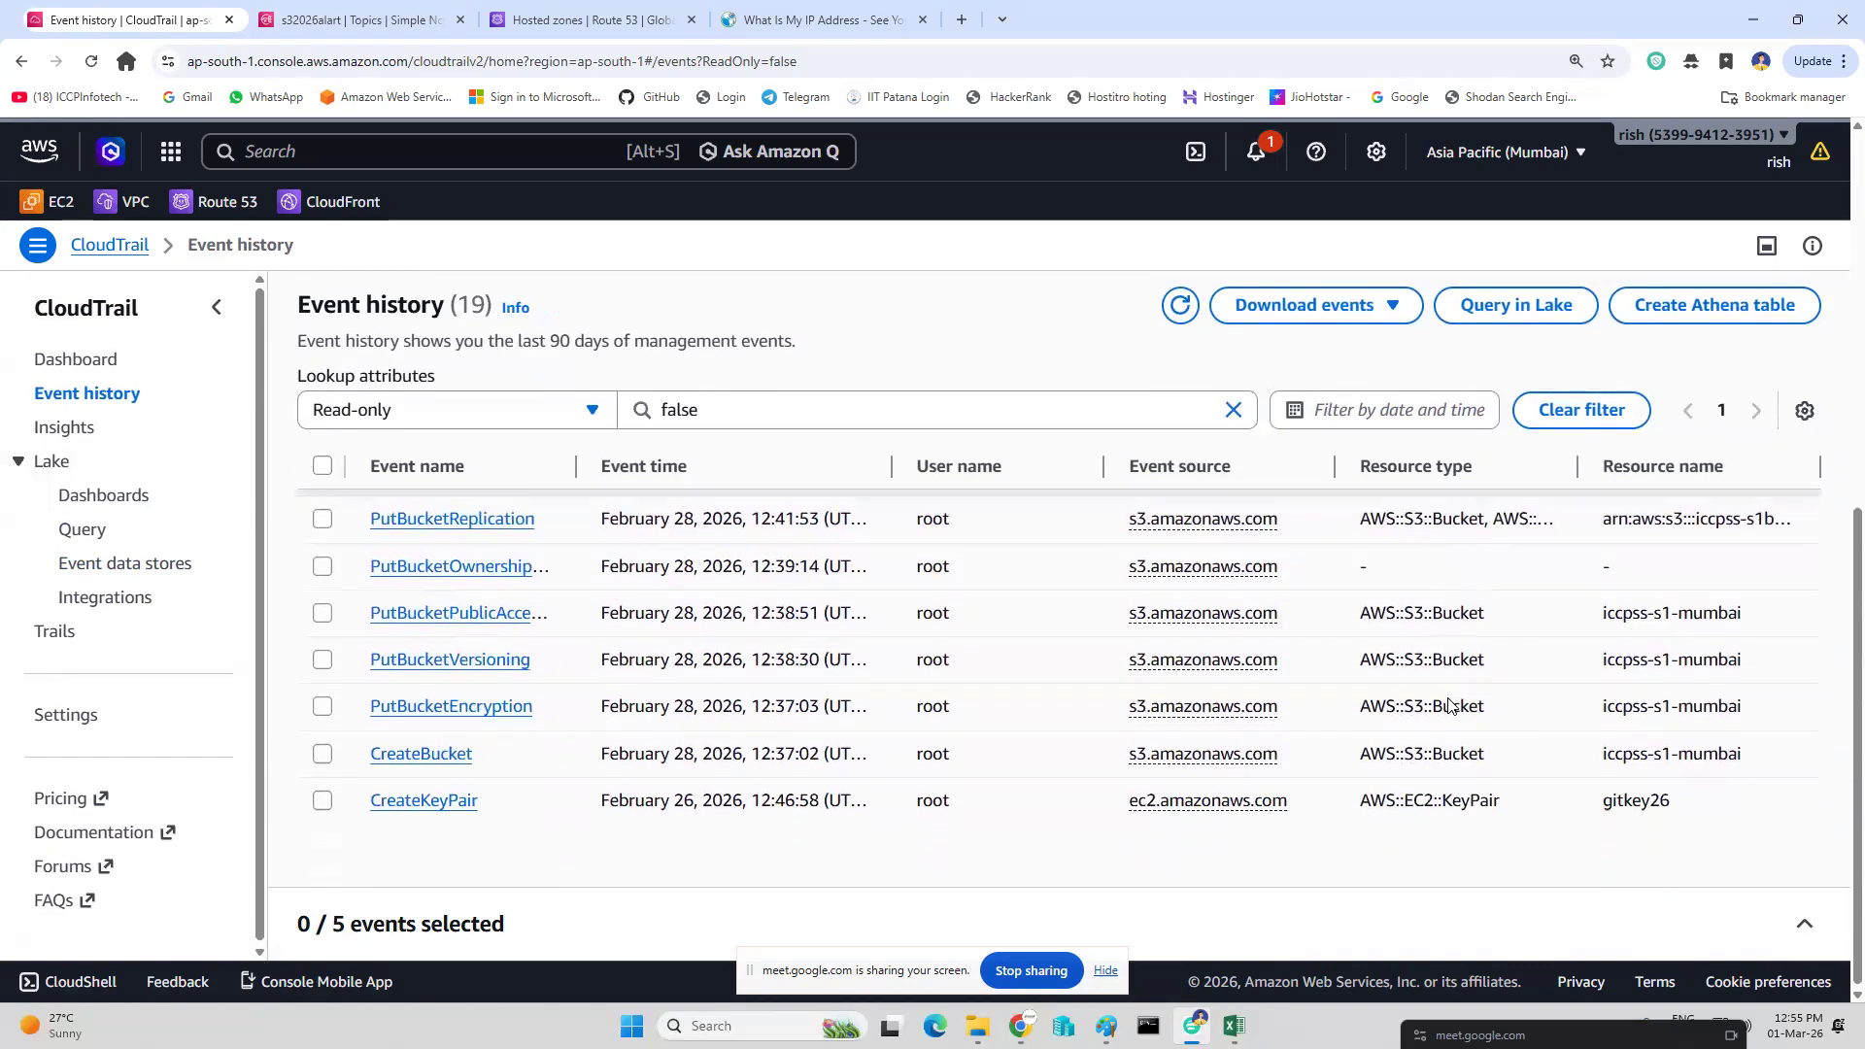
scroll(600, 744, up, 1)
scroll(590, 690, up, 6)
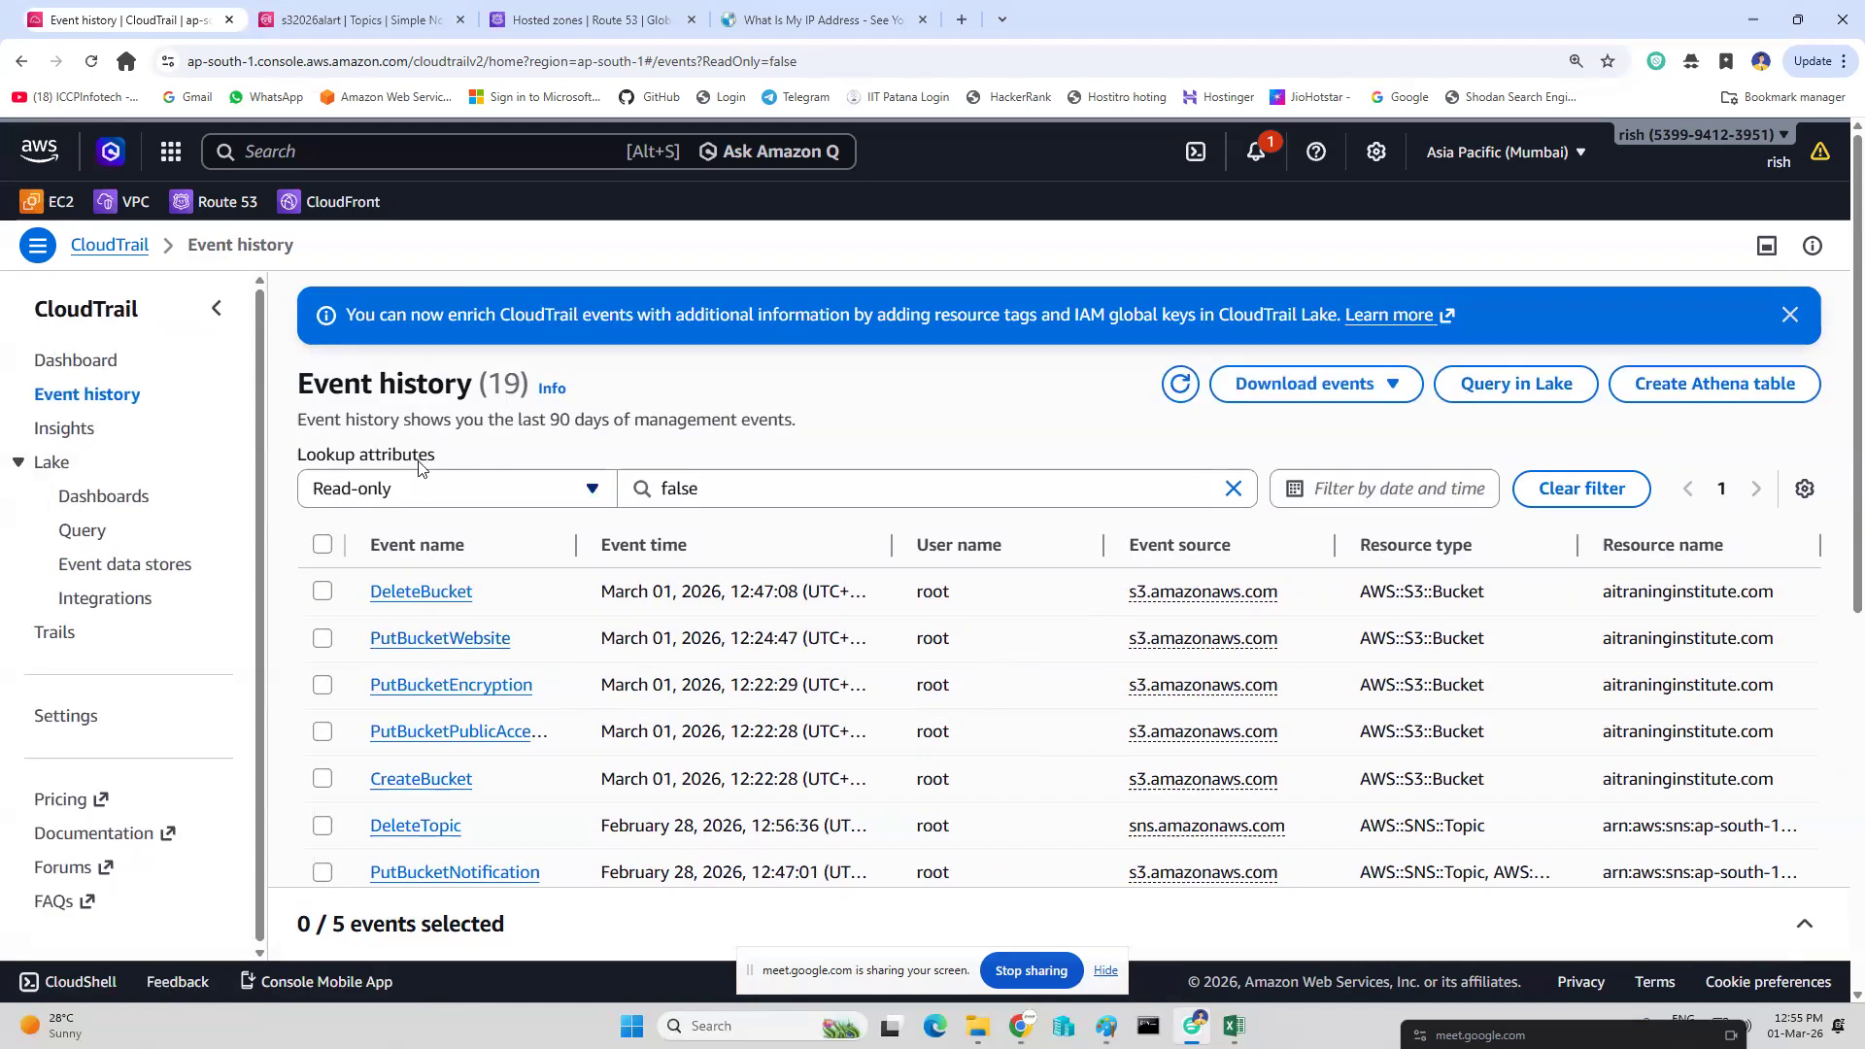
drag(298, 421, 803, 436)
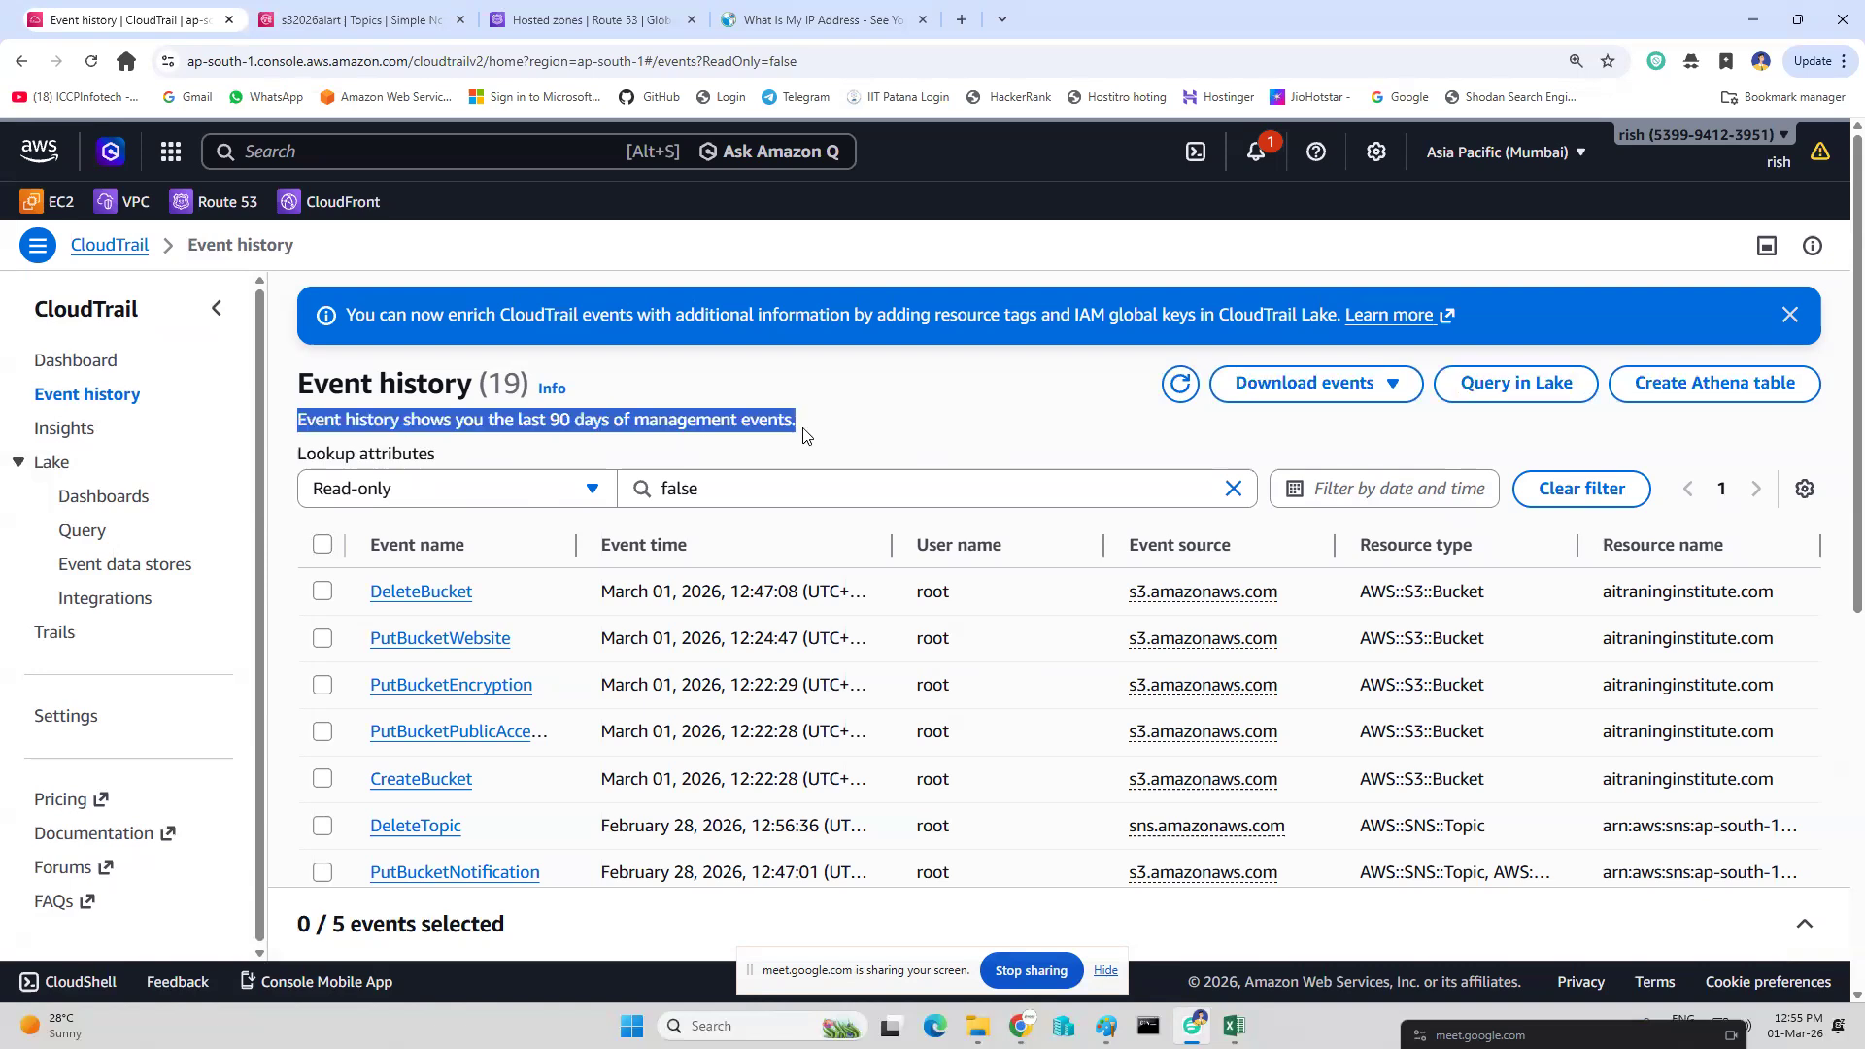
click(911, 393)
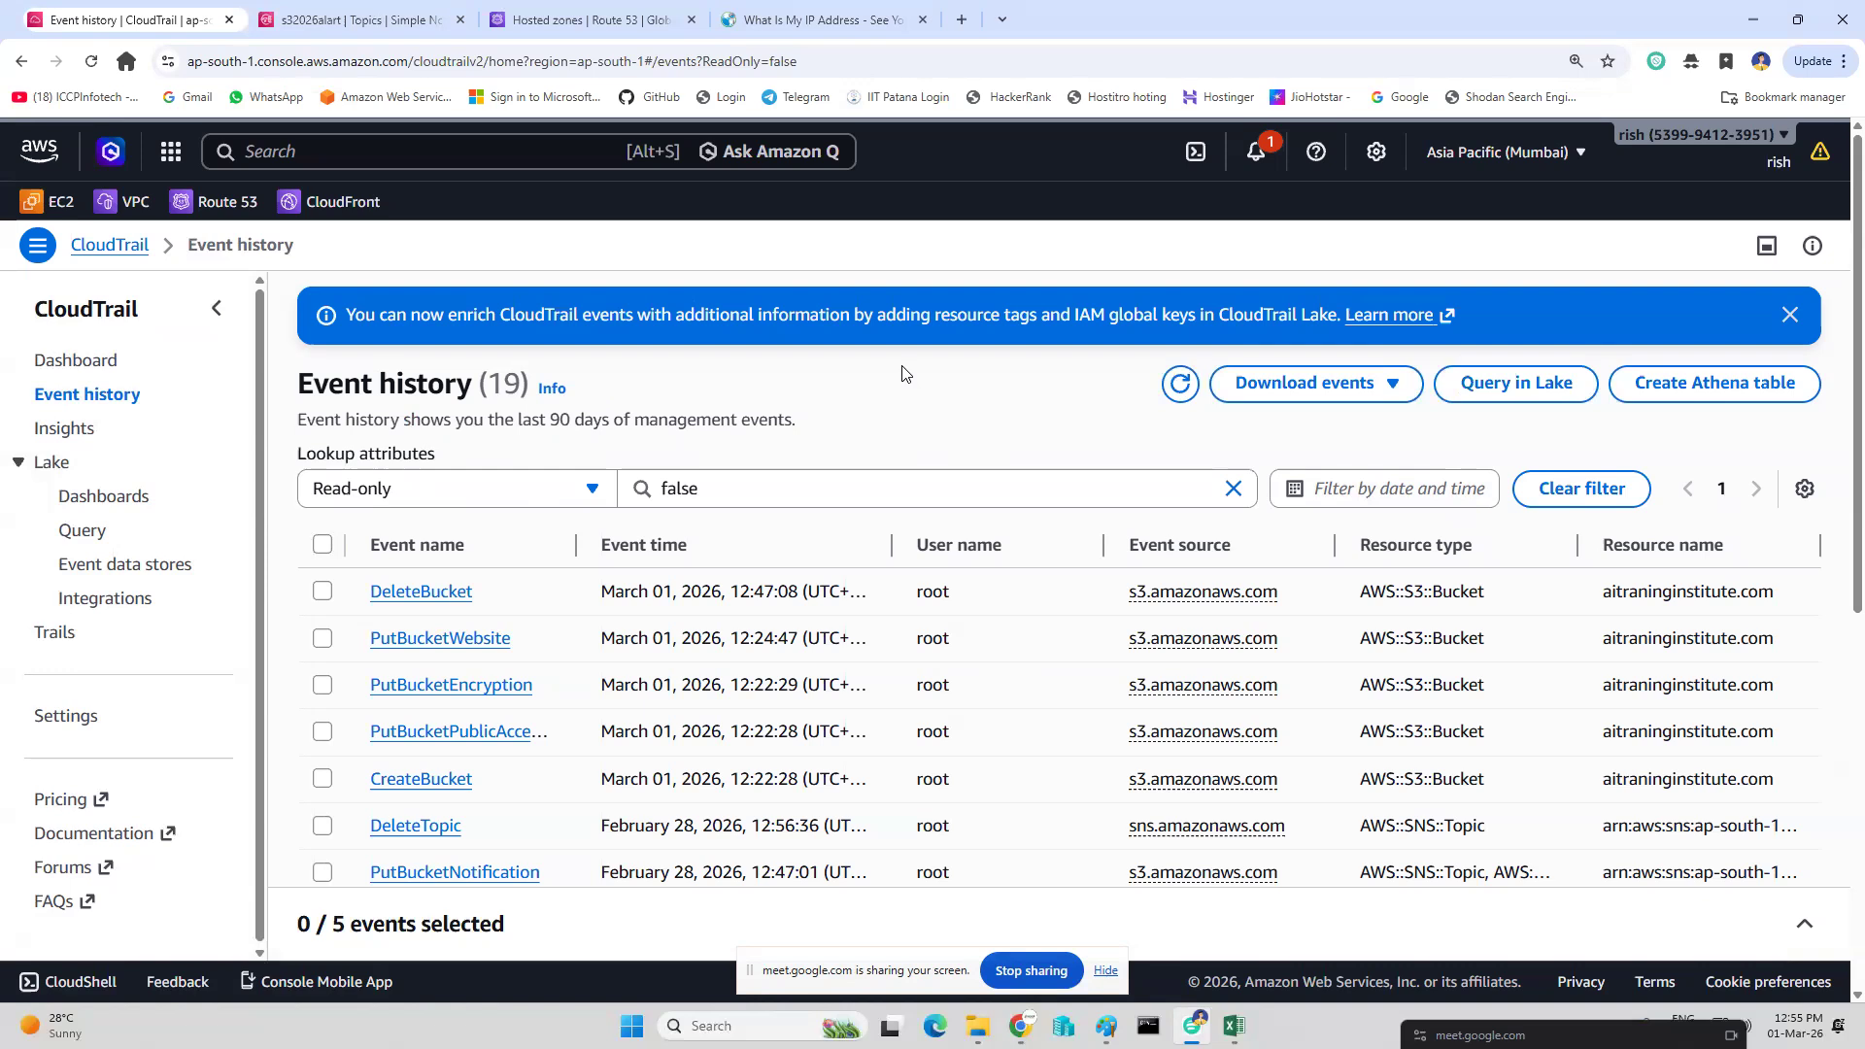
Start creating a trail from the CloudTrail dashboard and name it myawslogs.
click(64, 360)
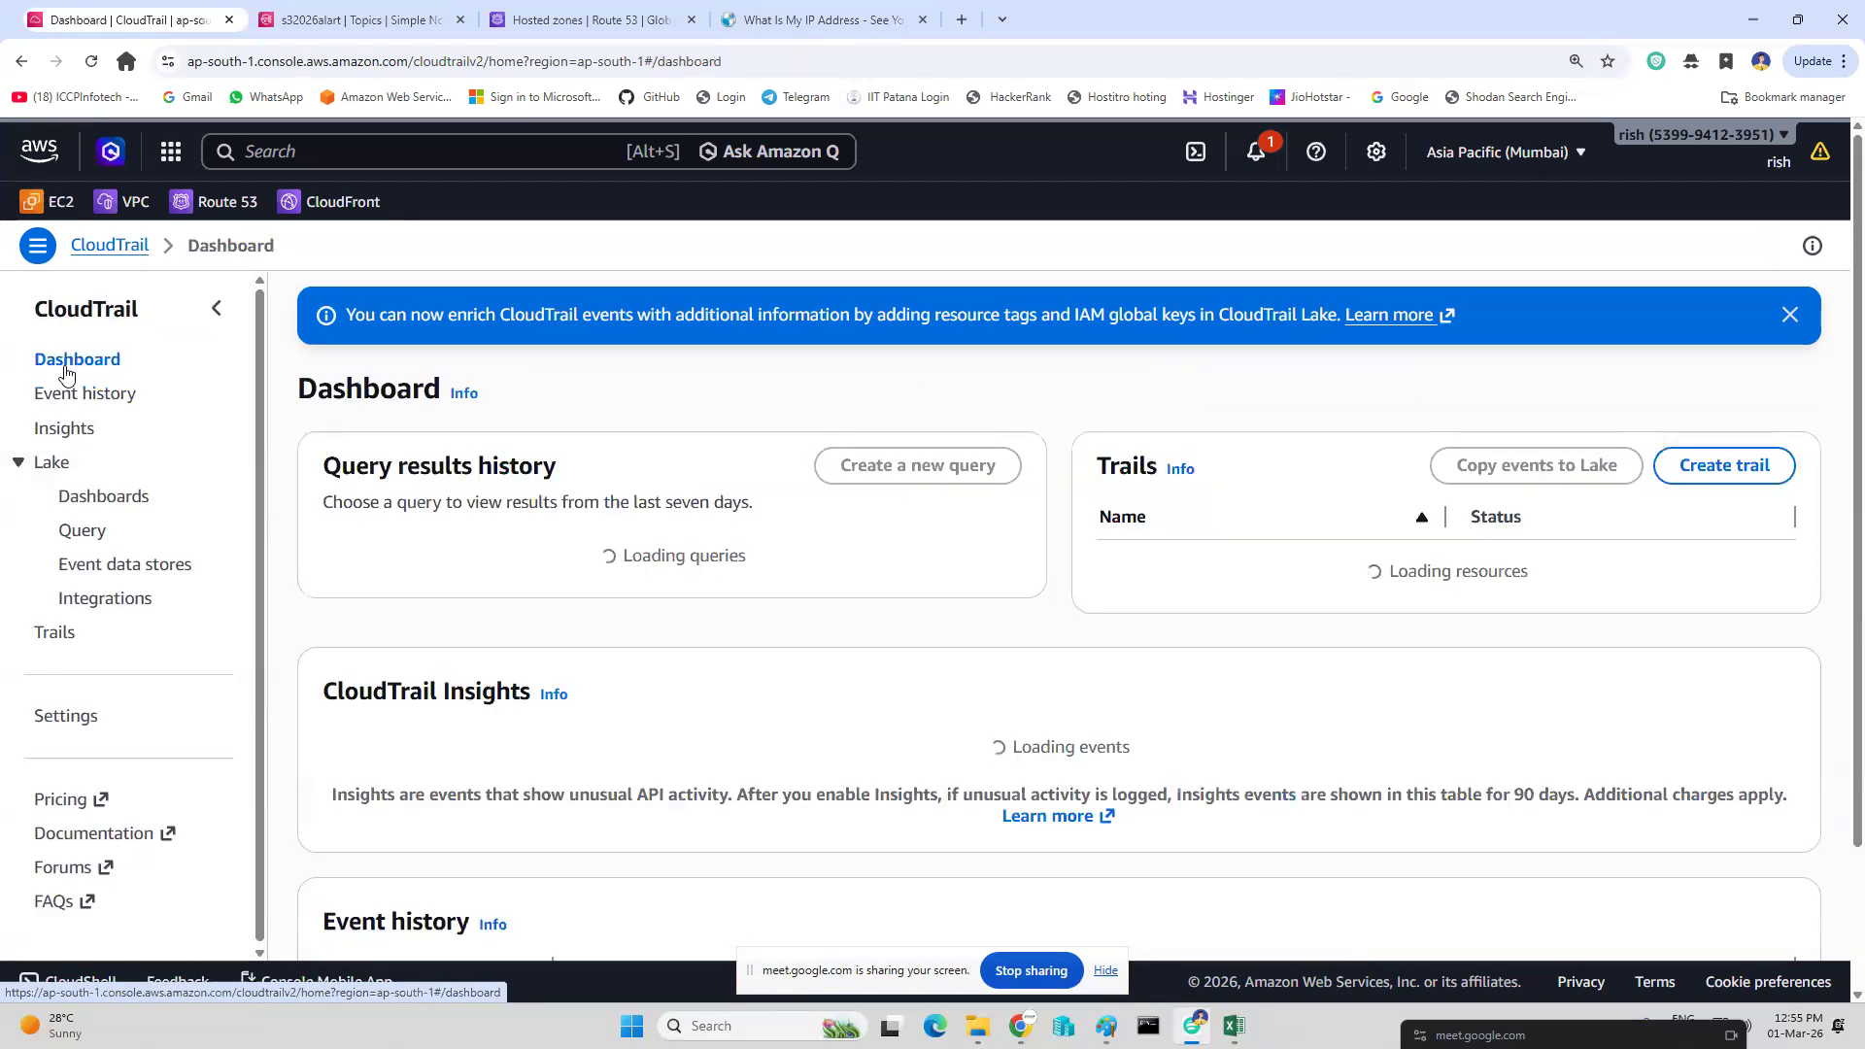
click(1691, 467)
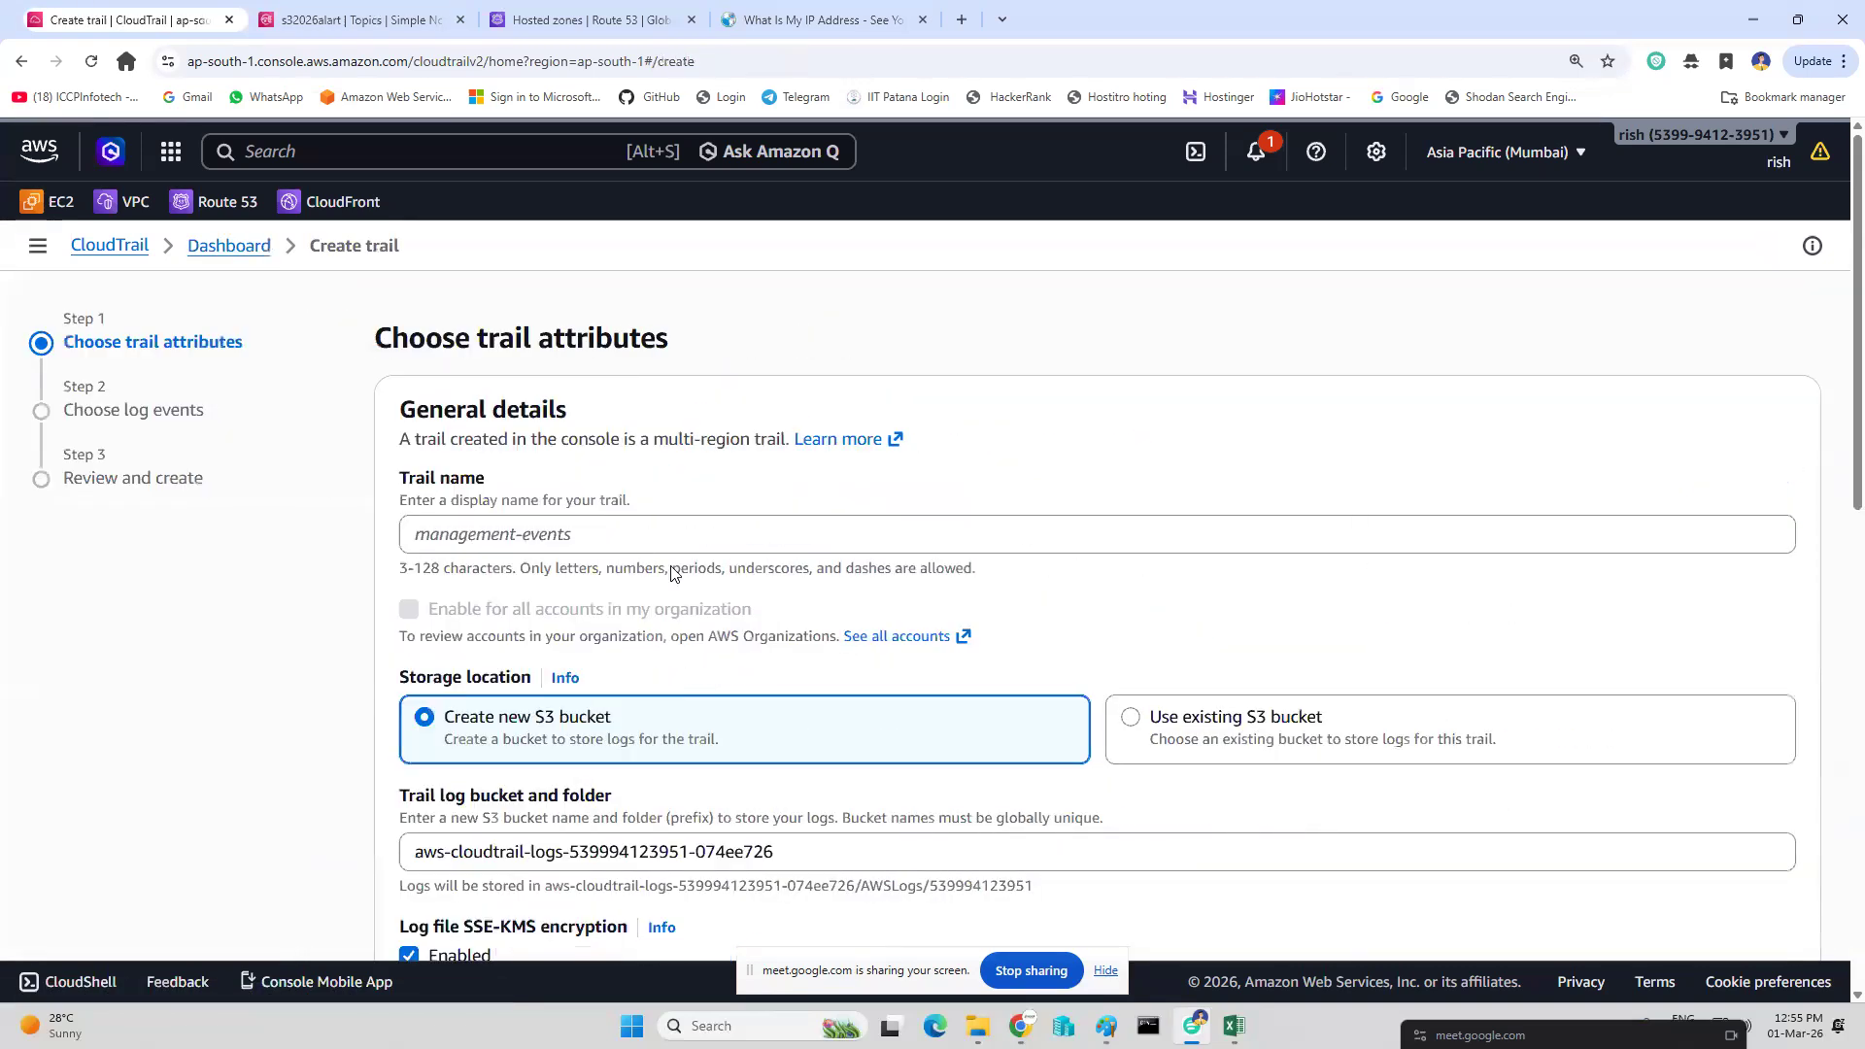
click(531, 529)
text(myawslogs)
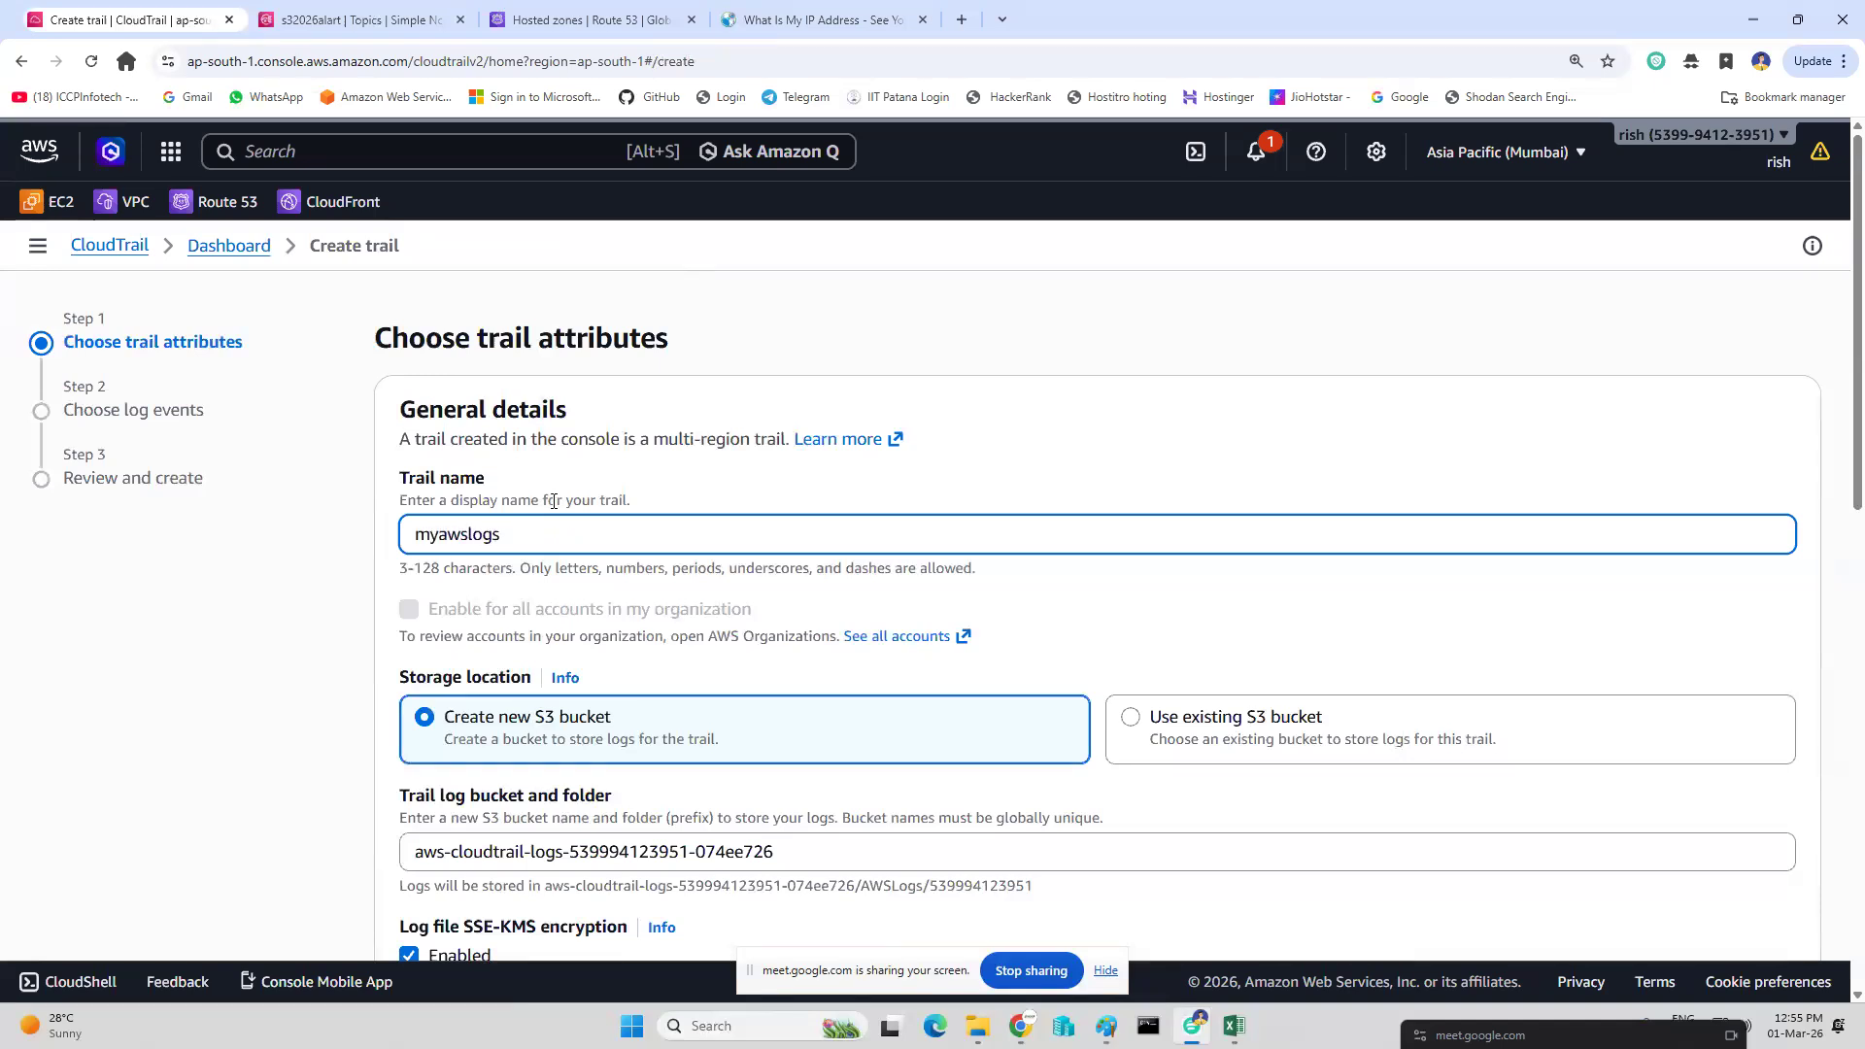
Set the trail's storage location to the existing S3 bucket iccpss-s1-mumbai.
scroll(554, 501, down, 3)
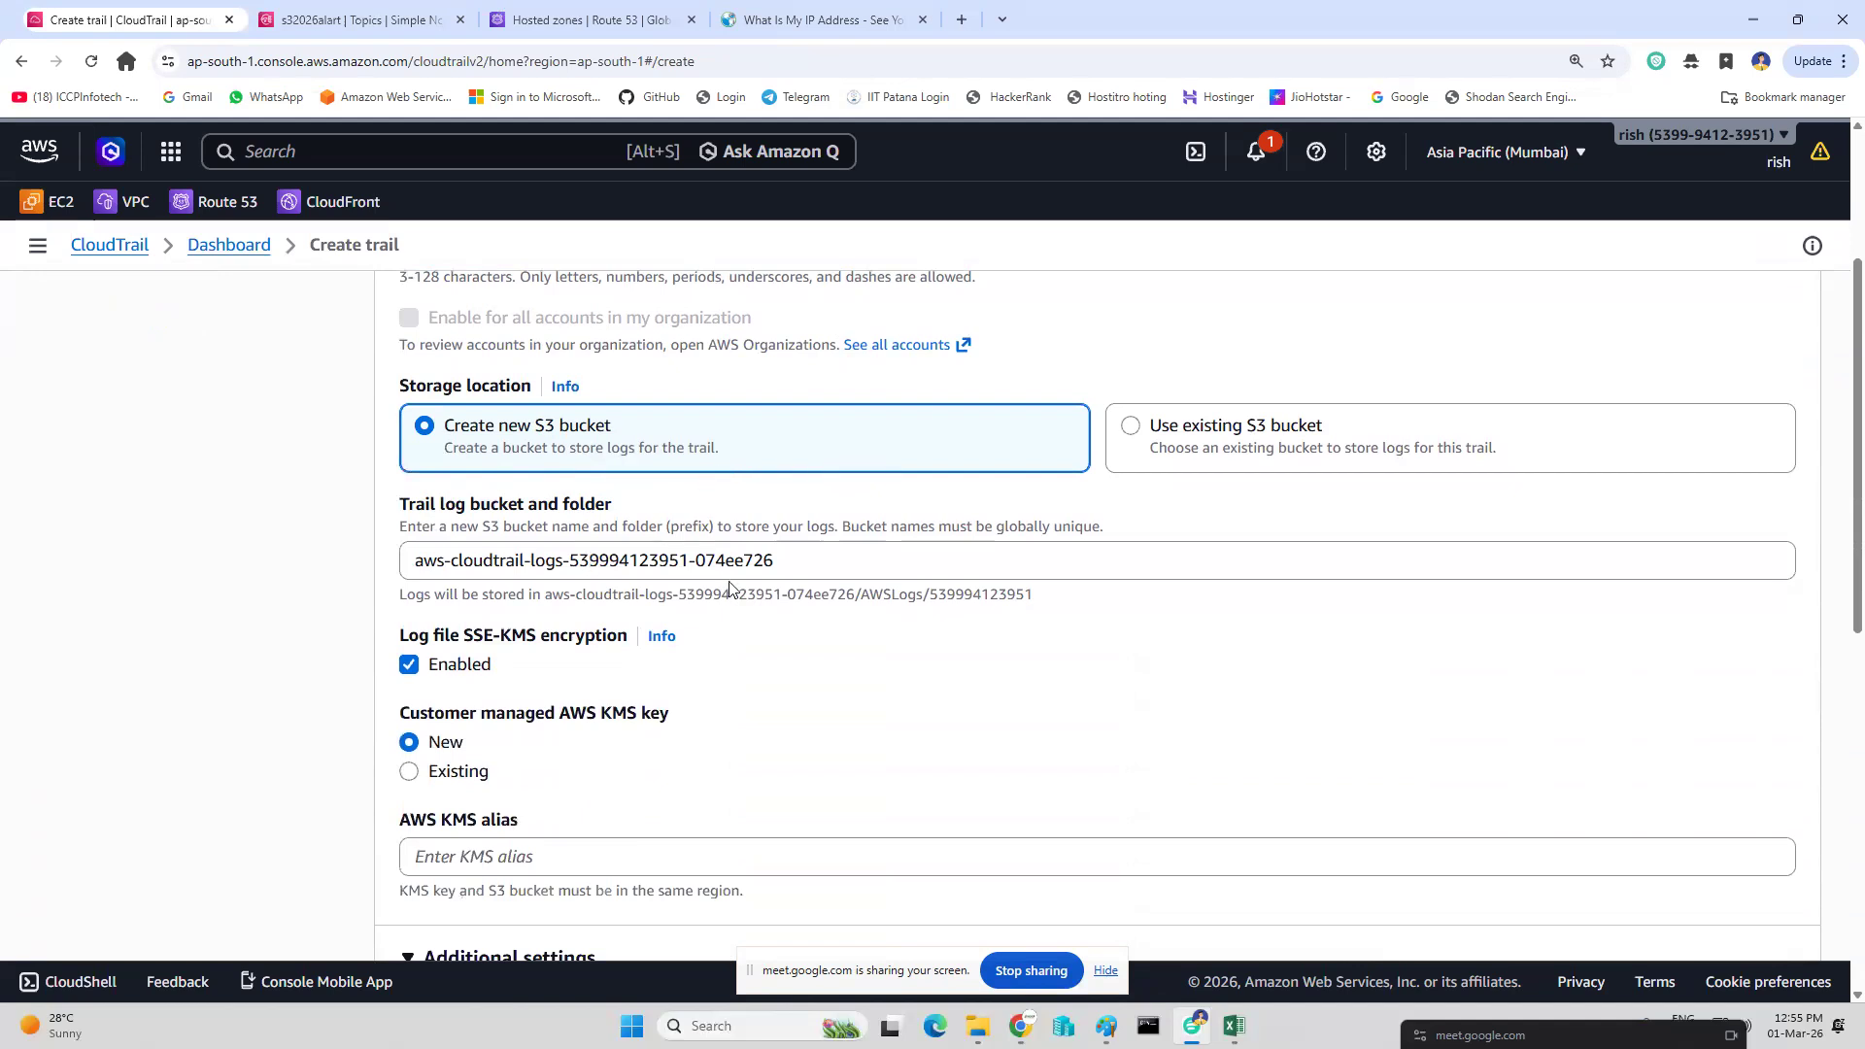
click(1188, 428)
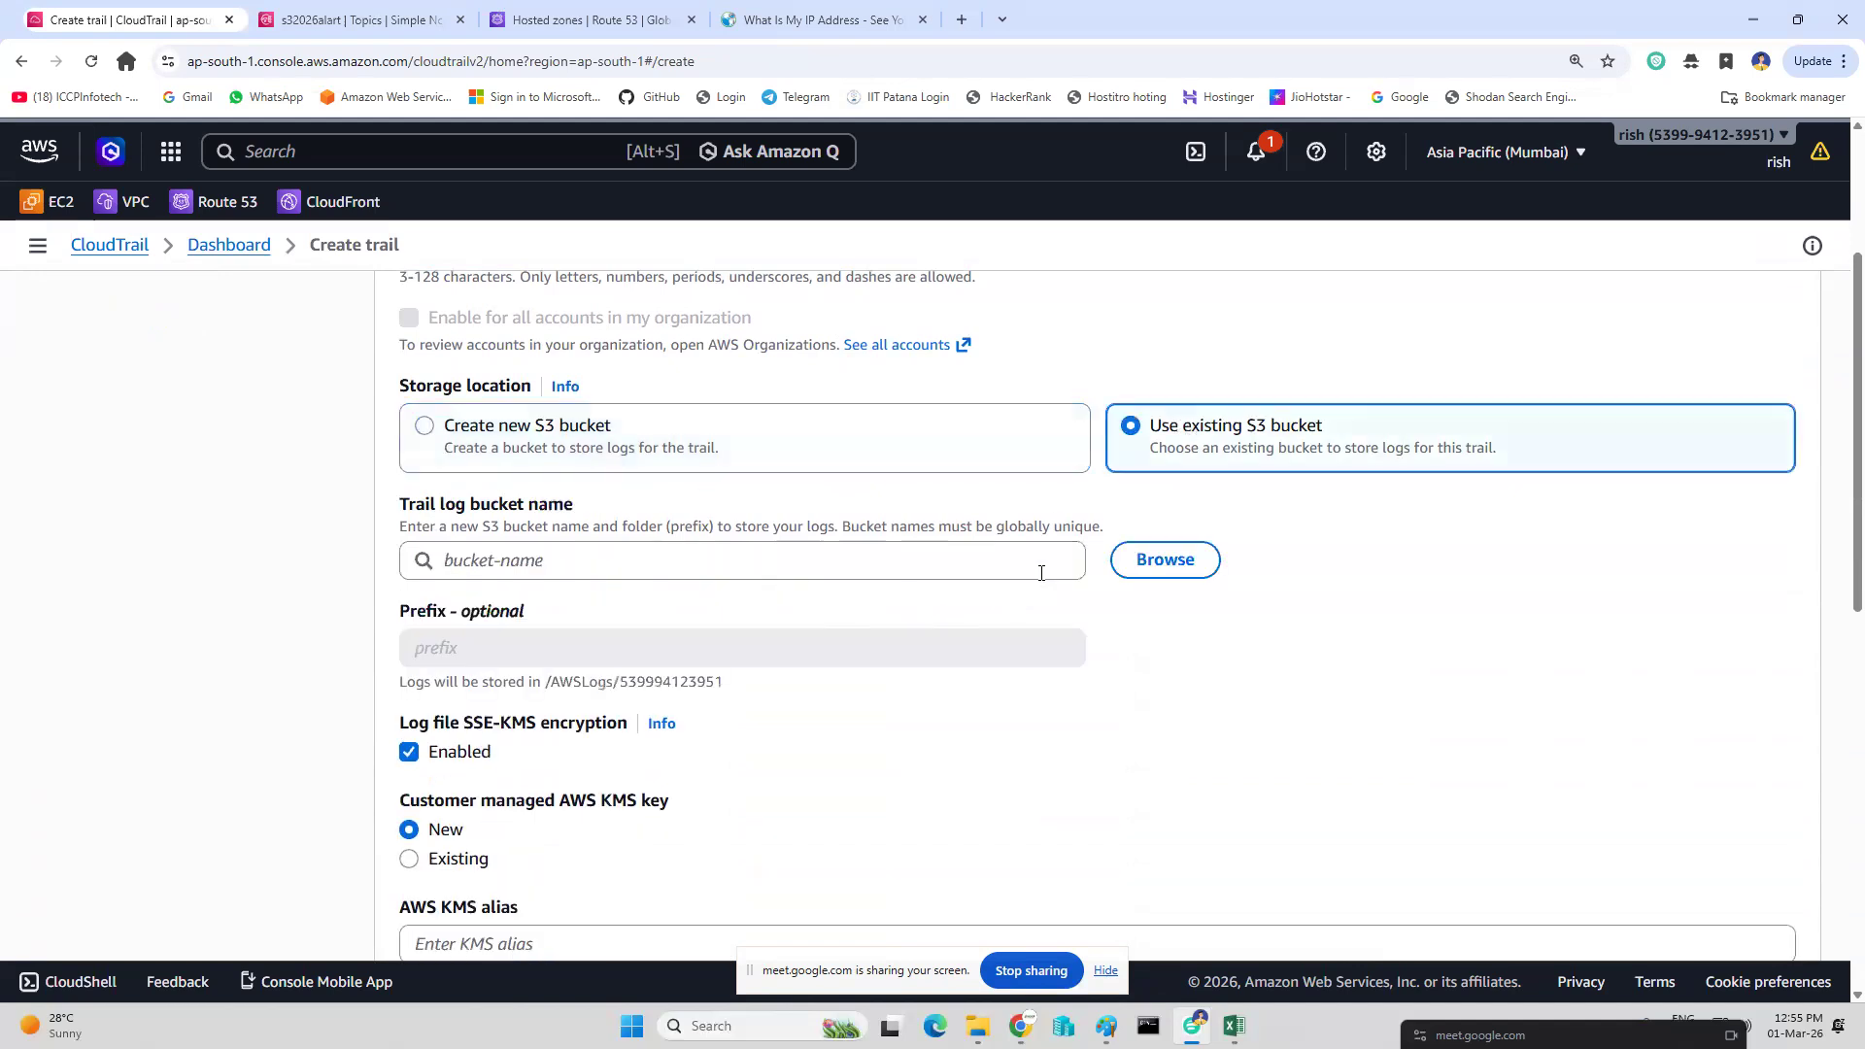
click(1165, 560)
click(510, 604)
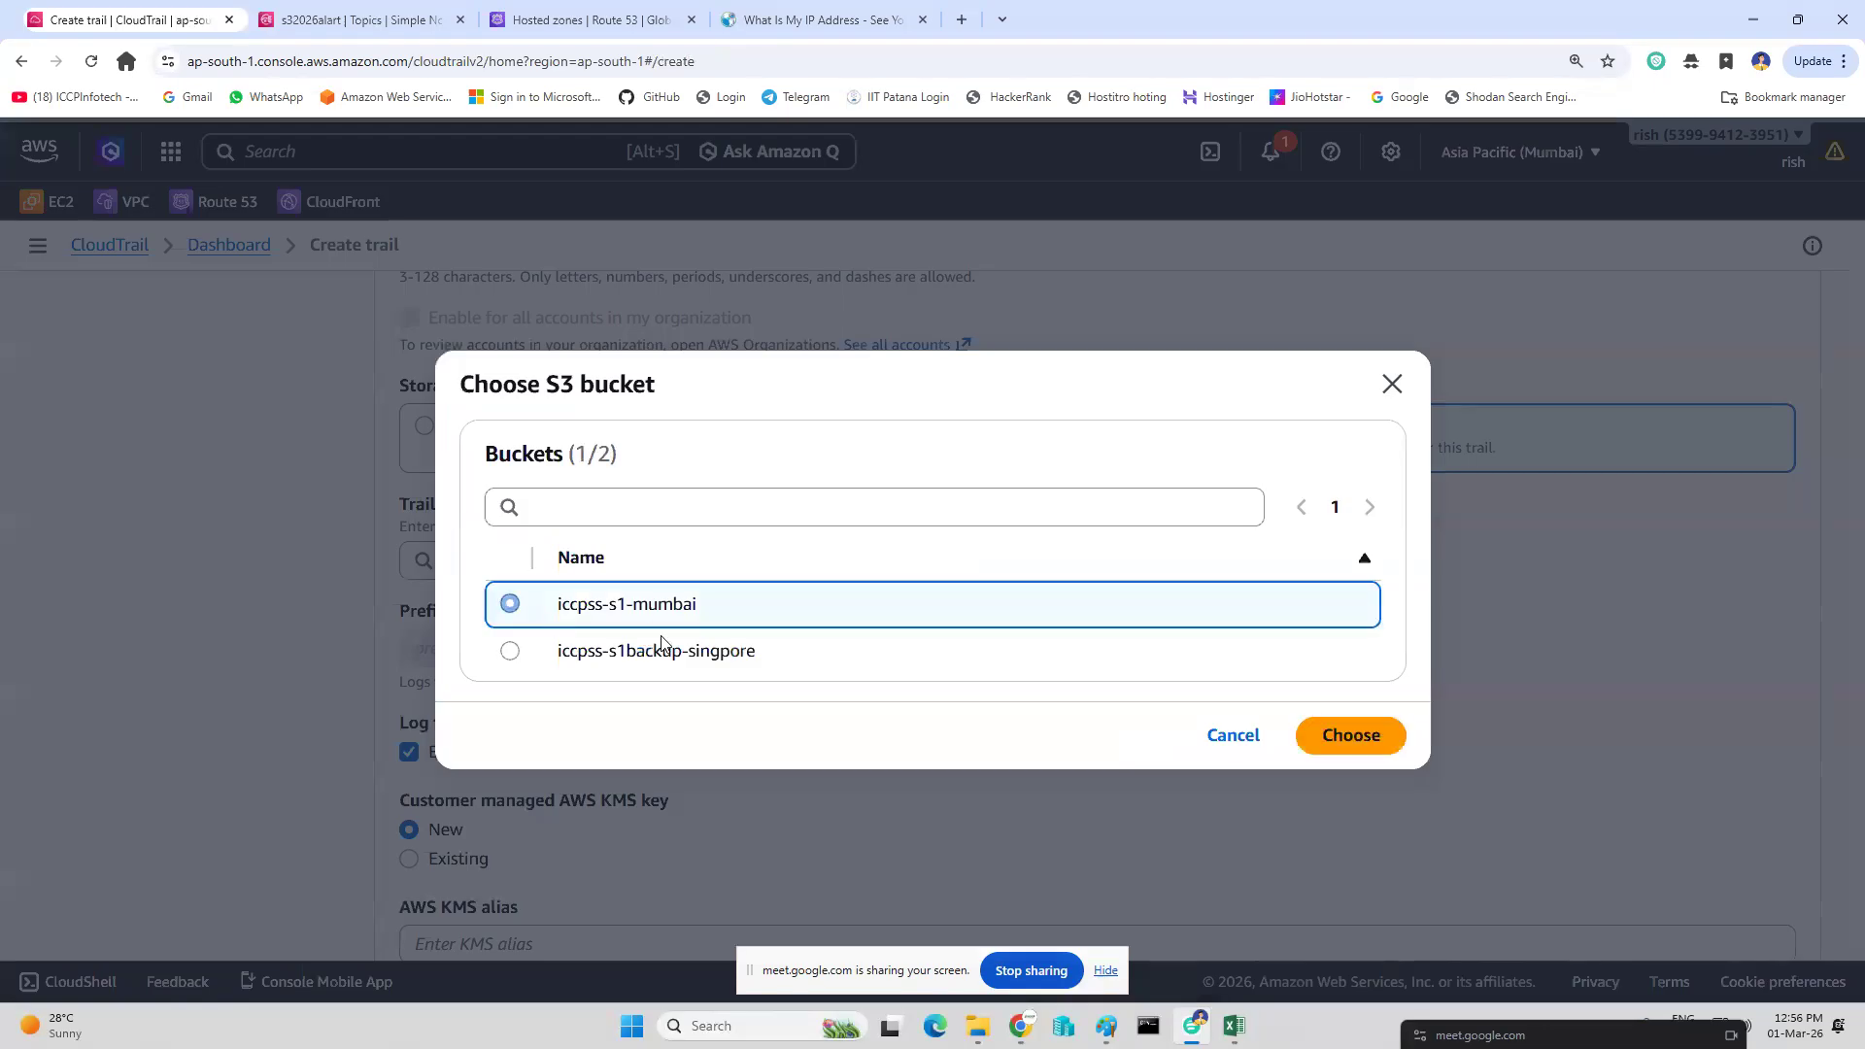
click(1324, 735)
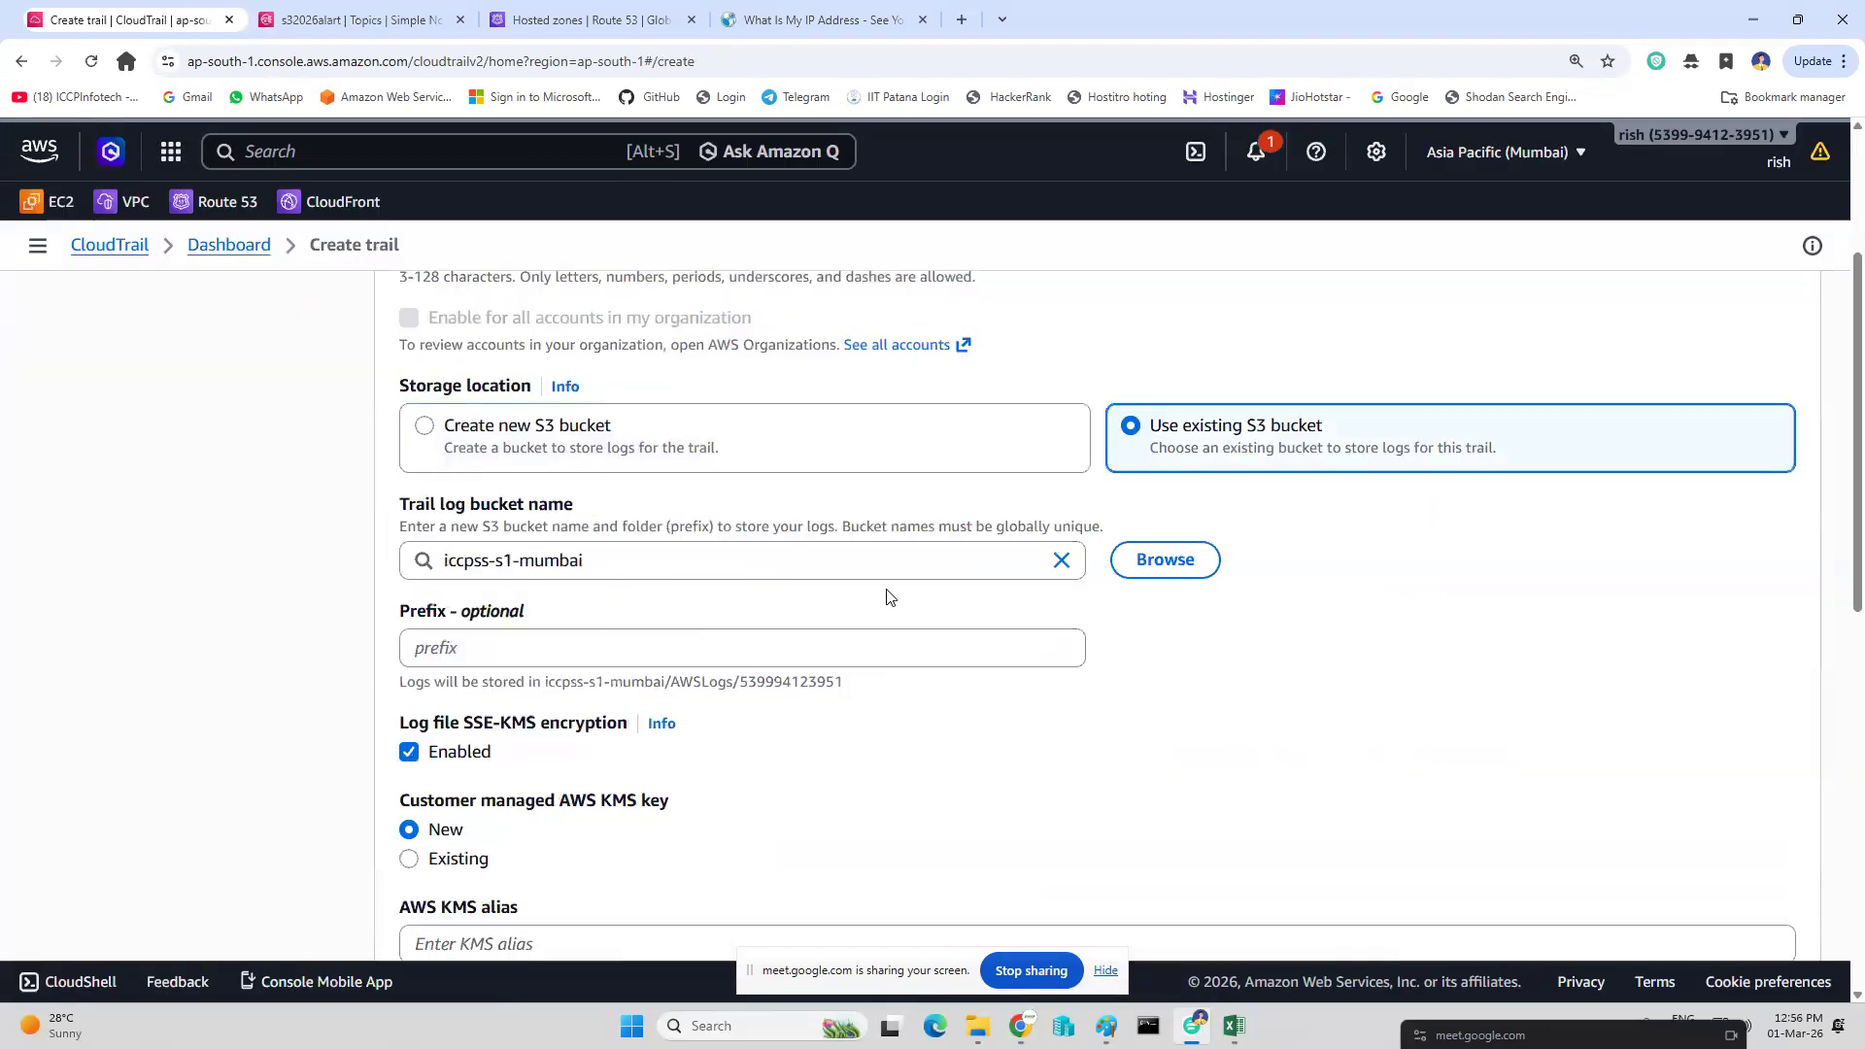
Disable log file SSE-KMS encryption for the trail and continue to the log events selection.
scroll(853, 635, down, 2)
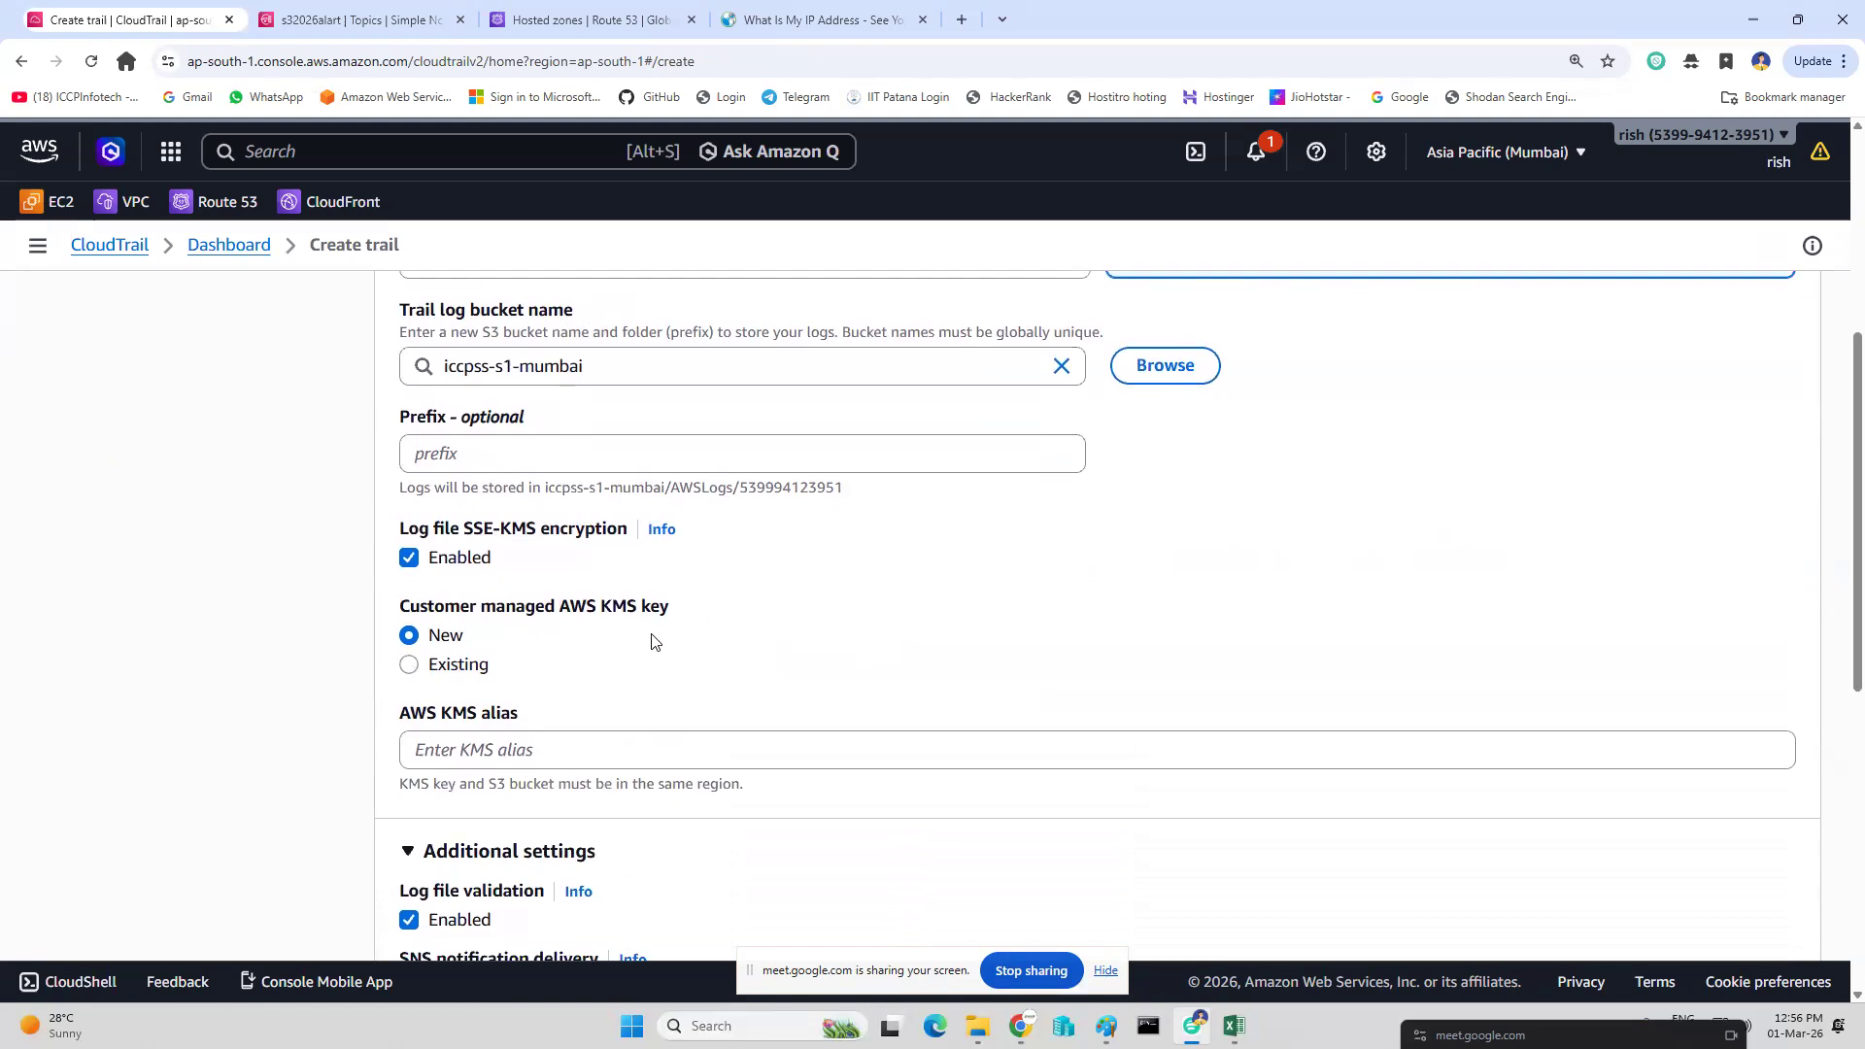
click(408, 556)
scroll(841, 608, down, 2)
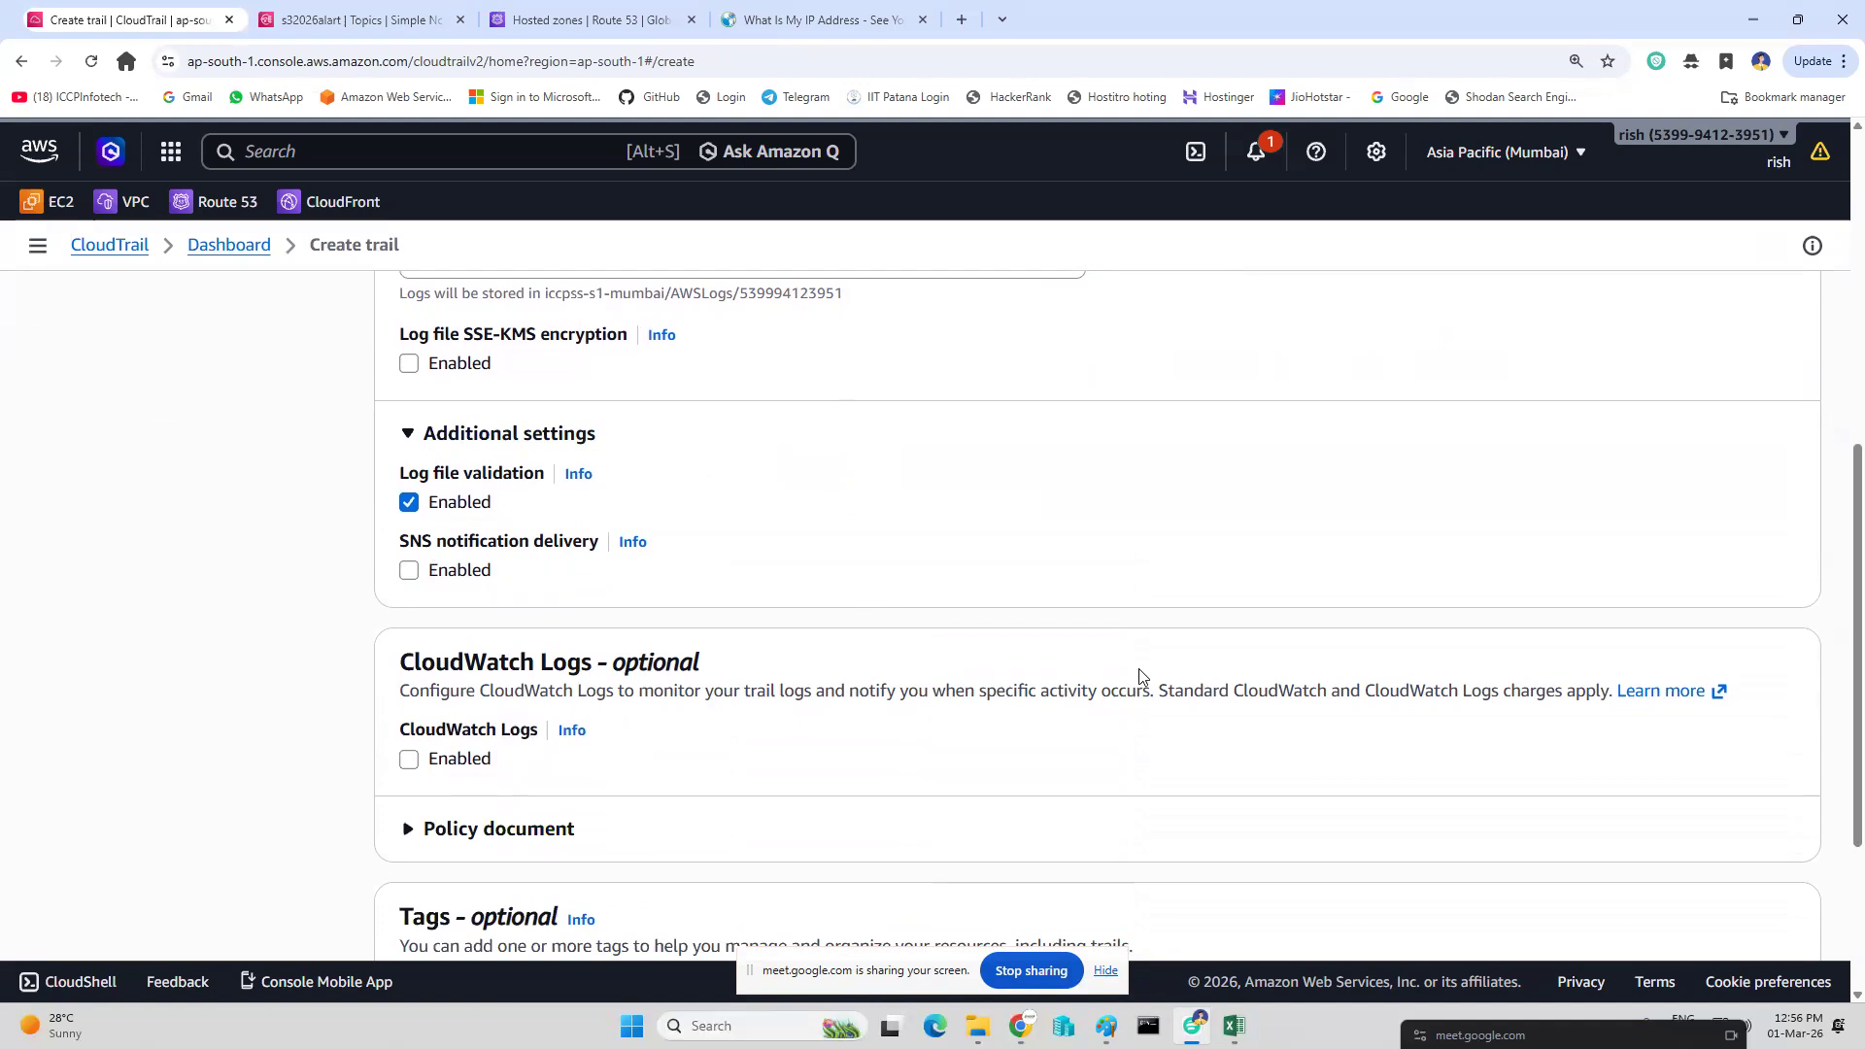
scroll(1147, 673, down, 3)
click(1792, 904)
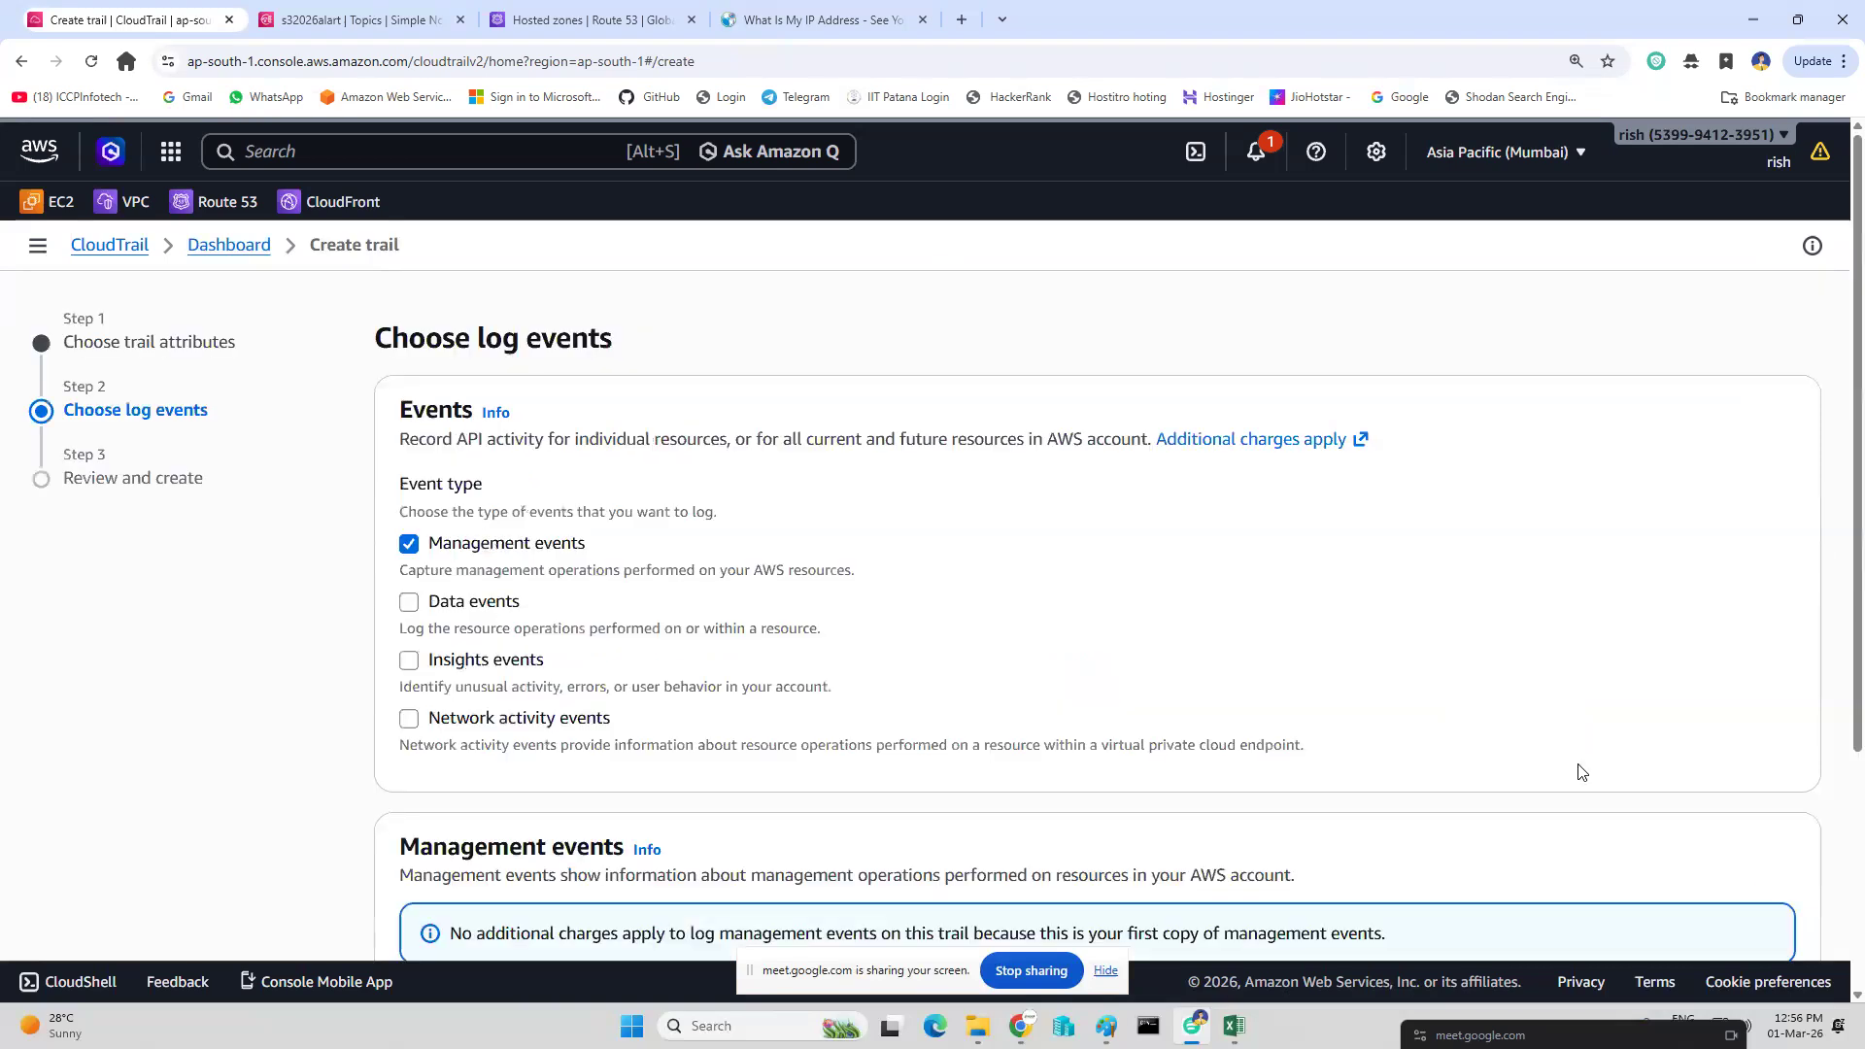
Keep only management events for logging, review the trail settings, and create the trail.
scroll(1578, 767, down, 3)
click(1749, 914)
scroll(1562, 646, down, 15)
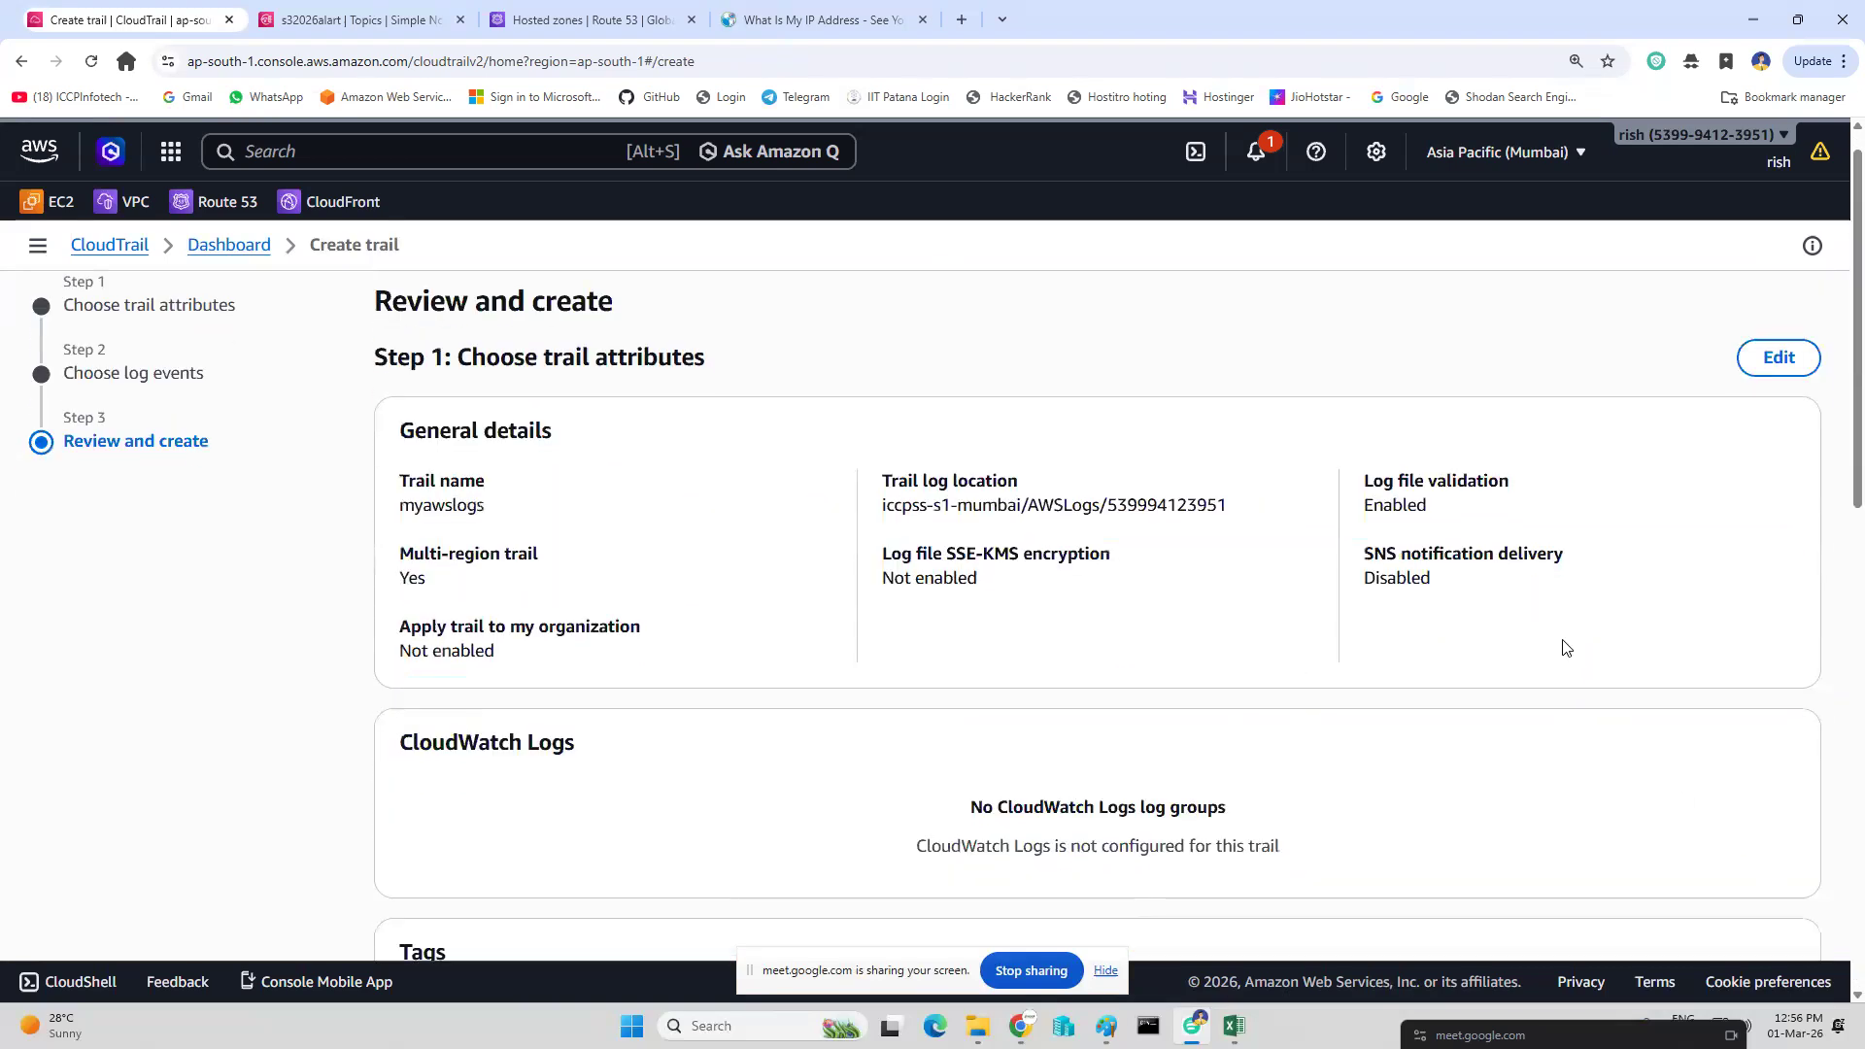
click(1716, 888)
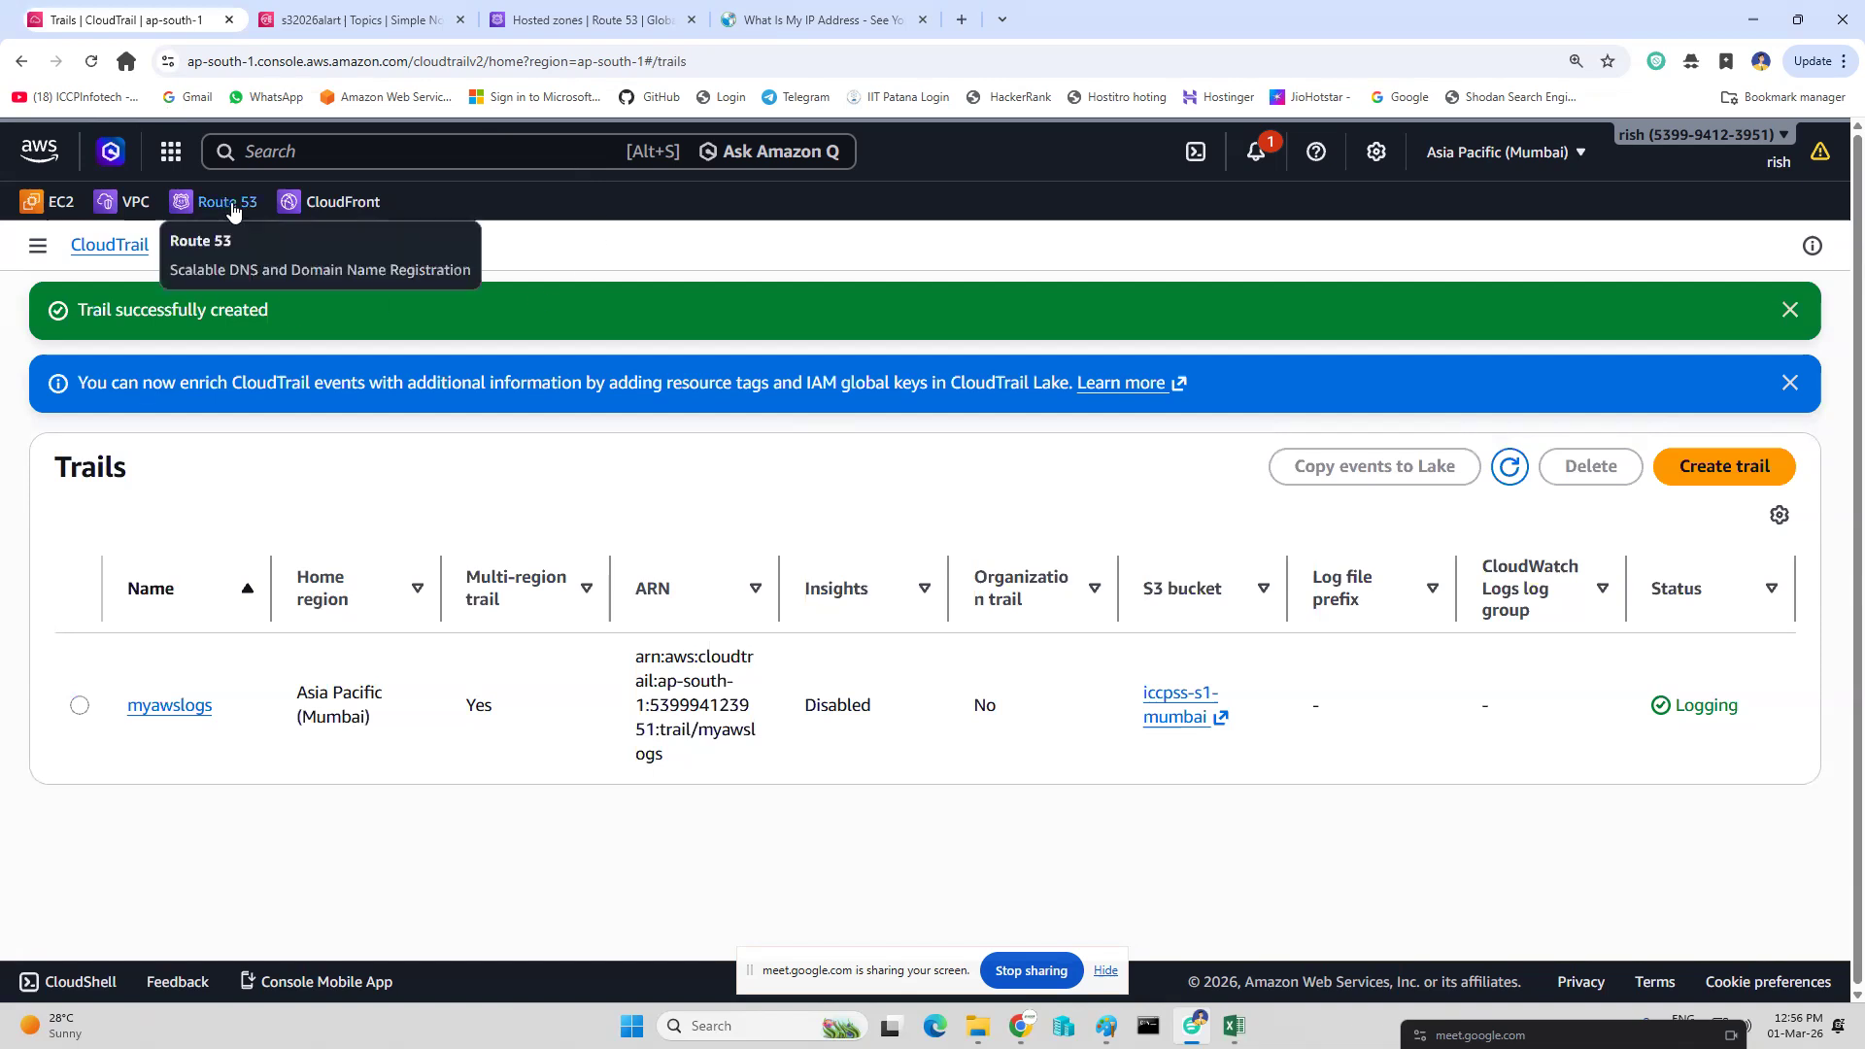
Switch to the EC2 service and open its security groups list.
click(42, 210)
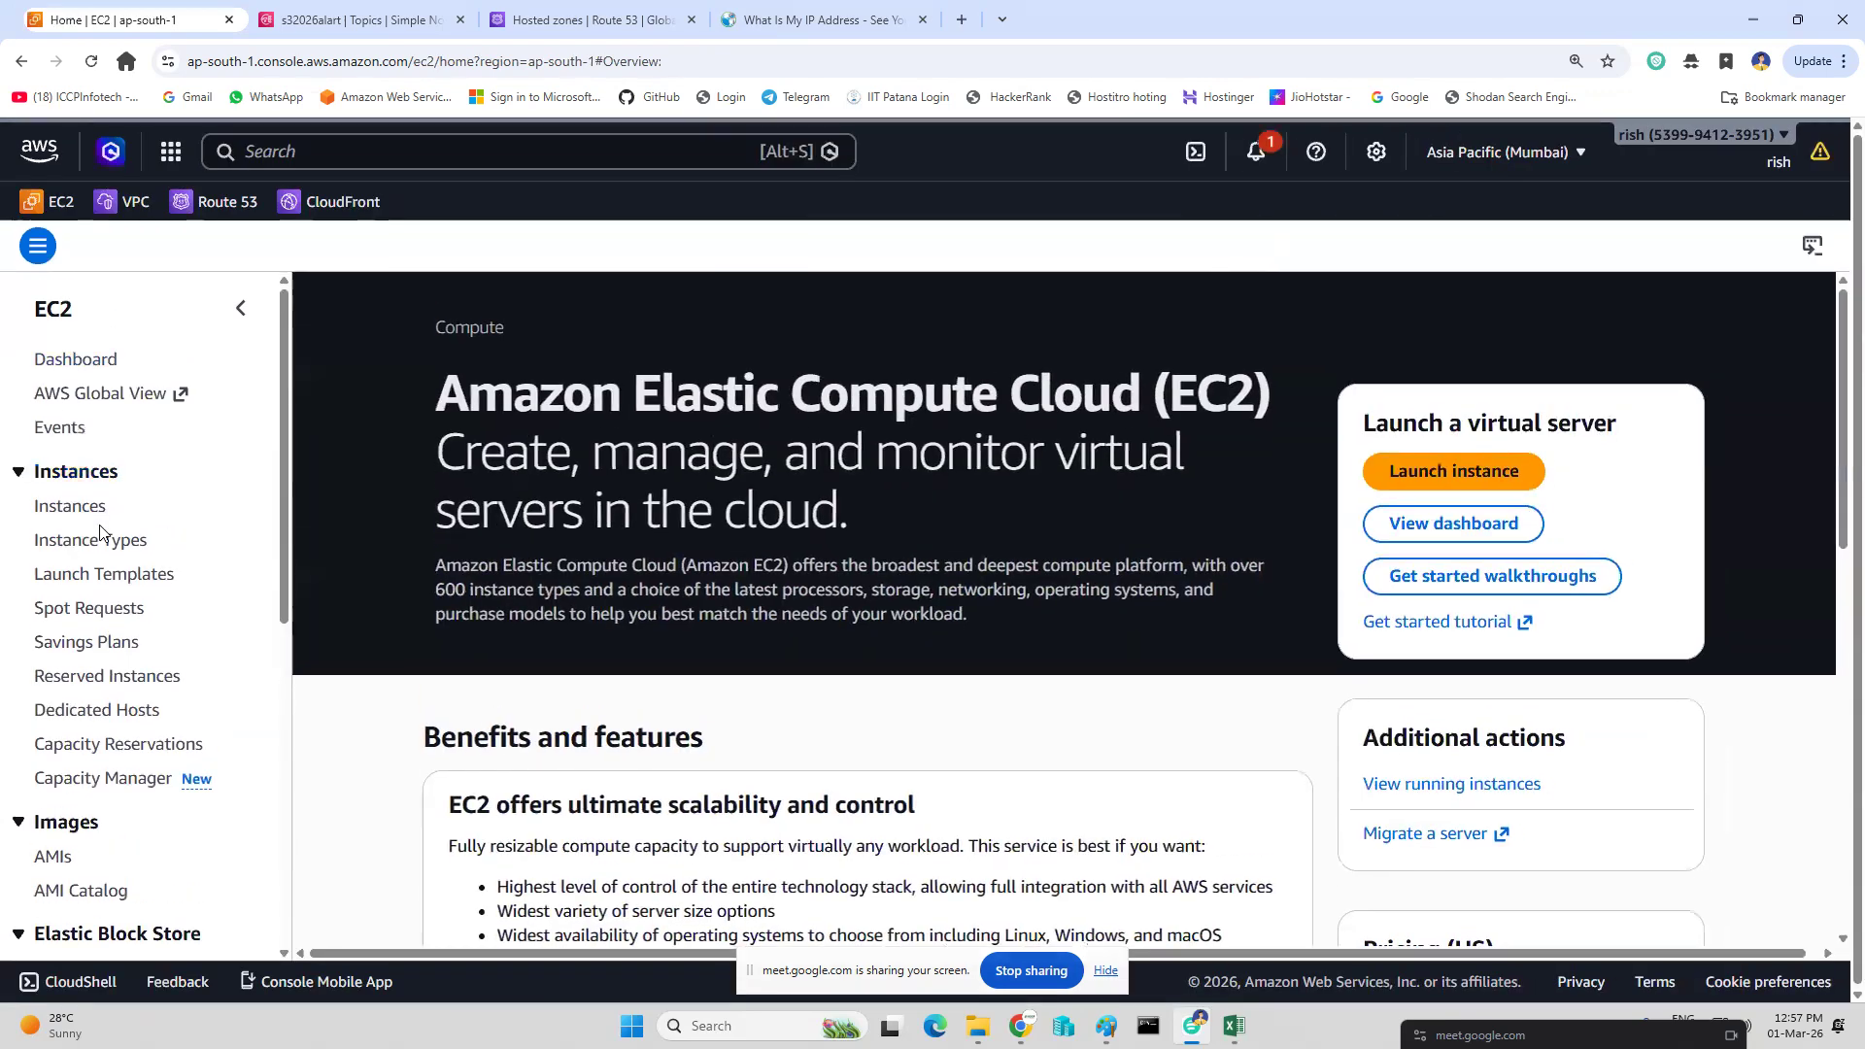
scroll(101, 530, down, 3)
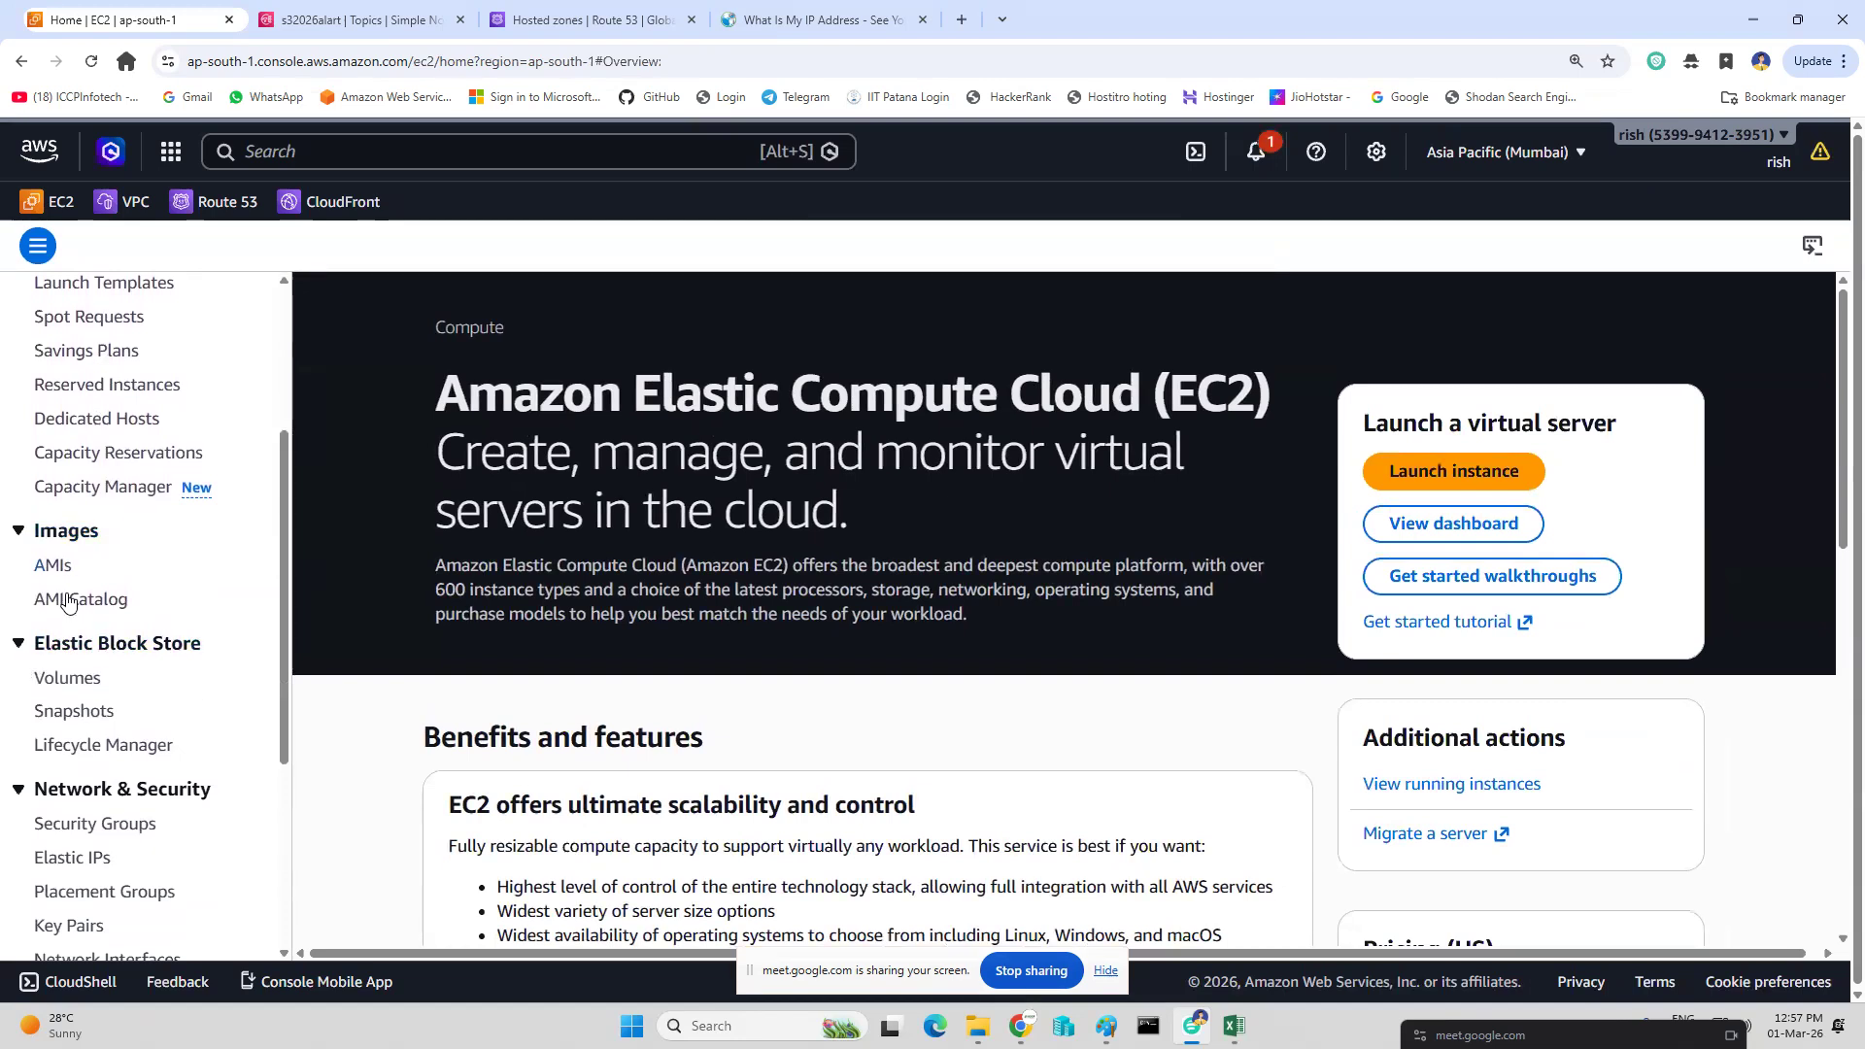
scroll(78, 698, down, 2)
scroll(78, 697, down, 1)
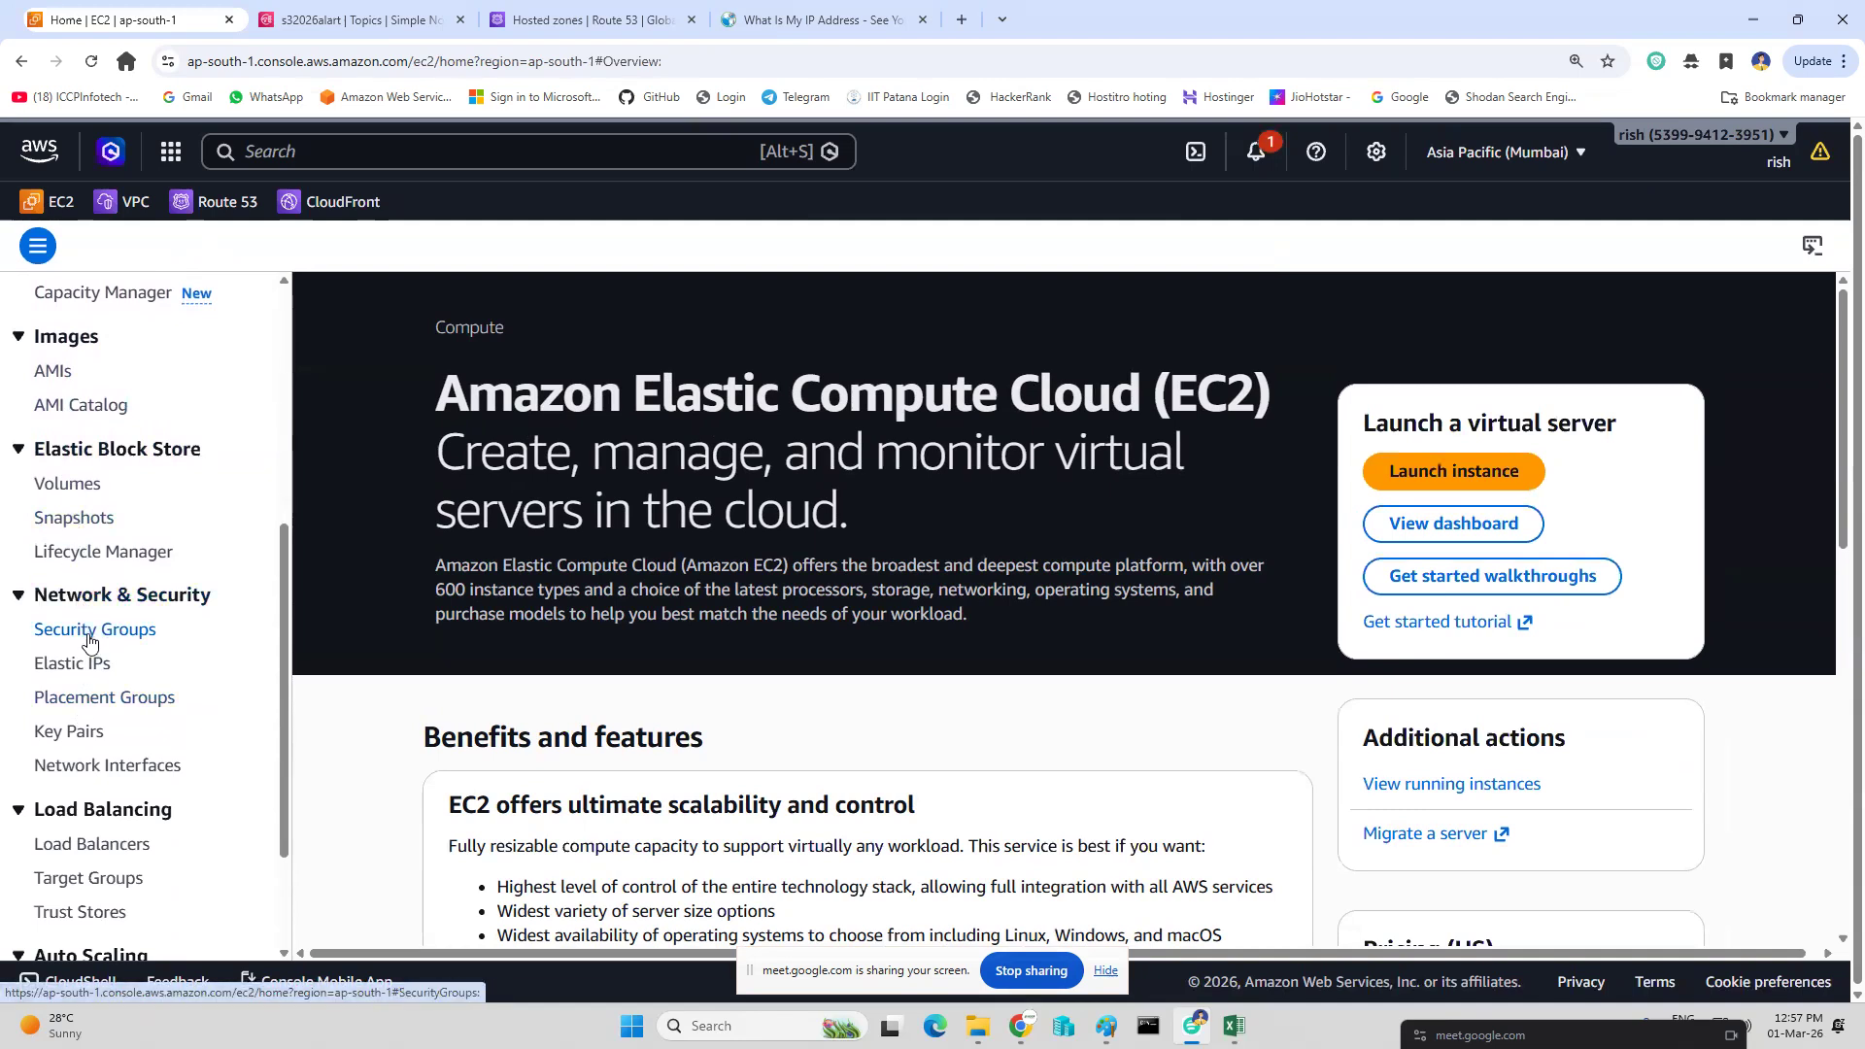
click(88, 632)
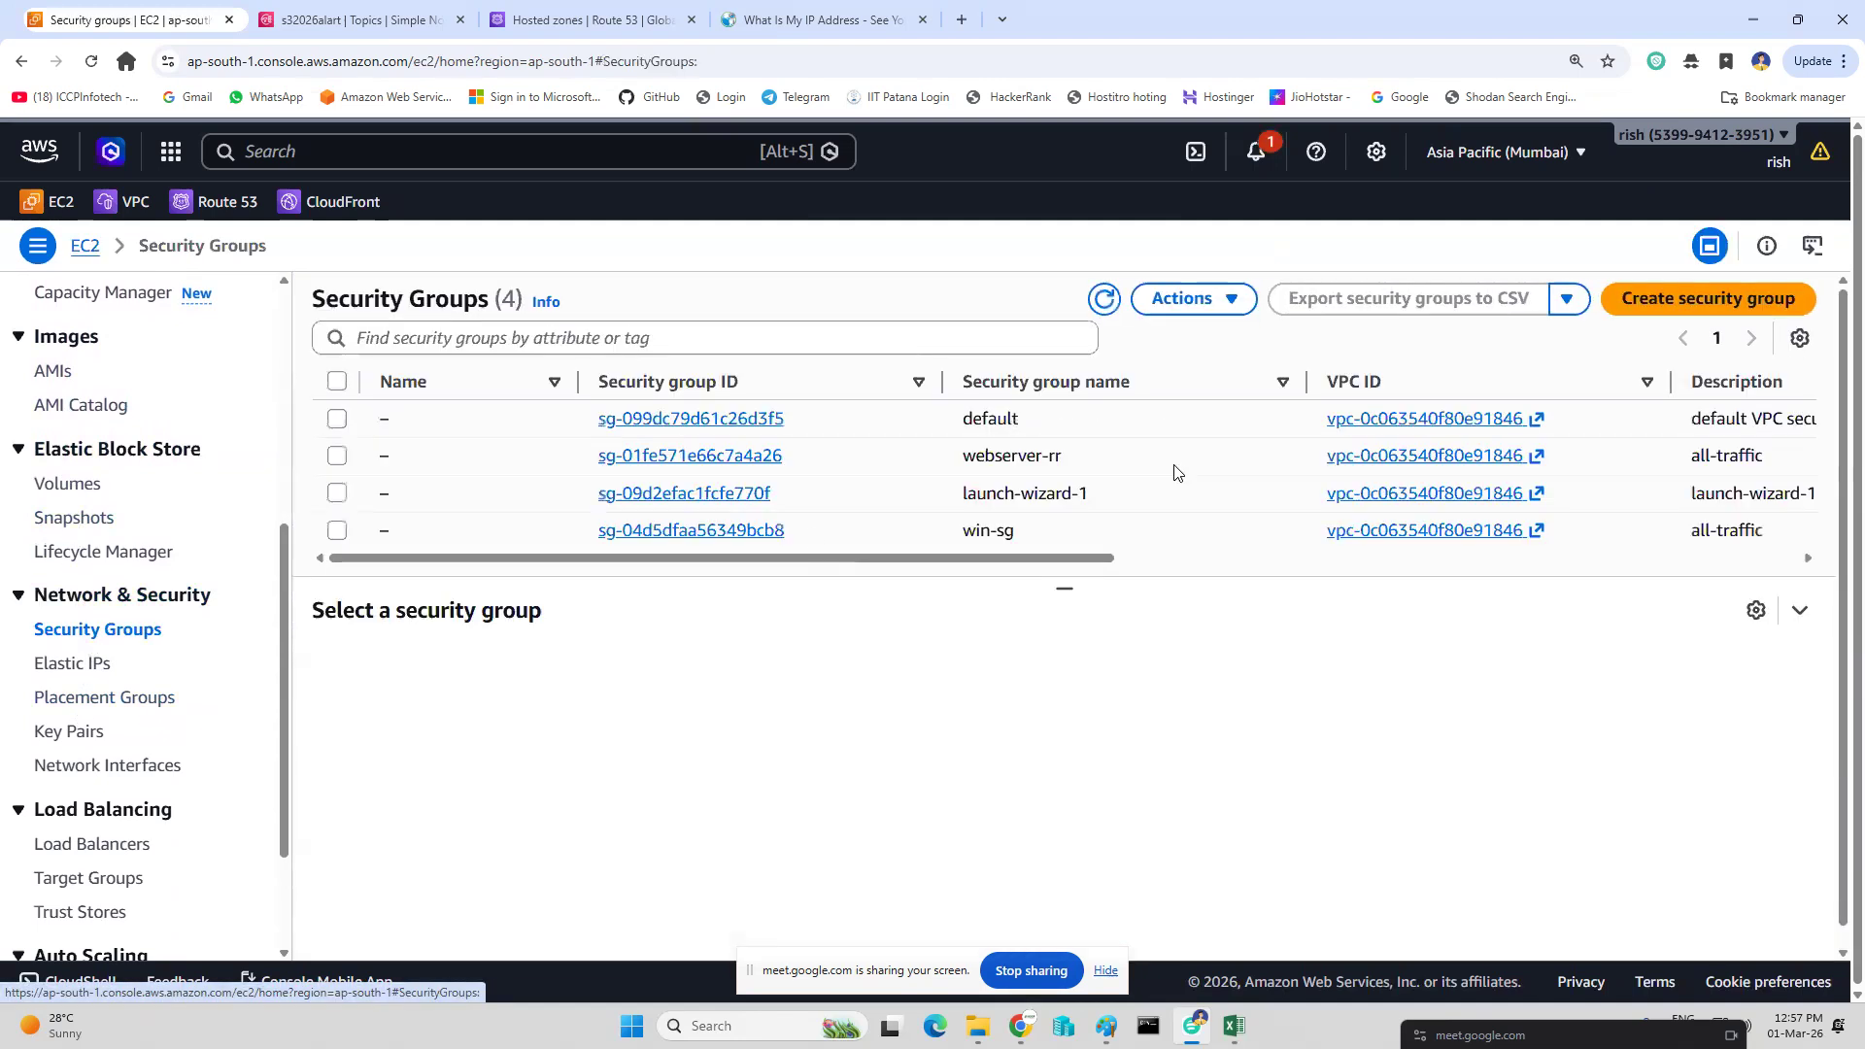
Delete the security groups webserver-rr, launch-wizard-1 and win-sg, entering "delete" as the confirmation.
click(337, 456)
click(336, 493)
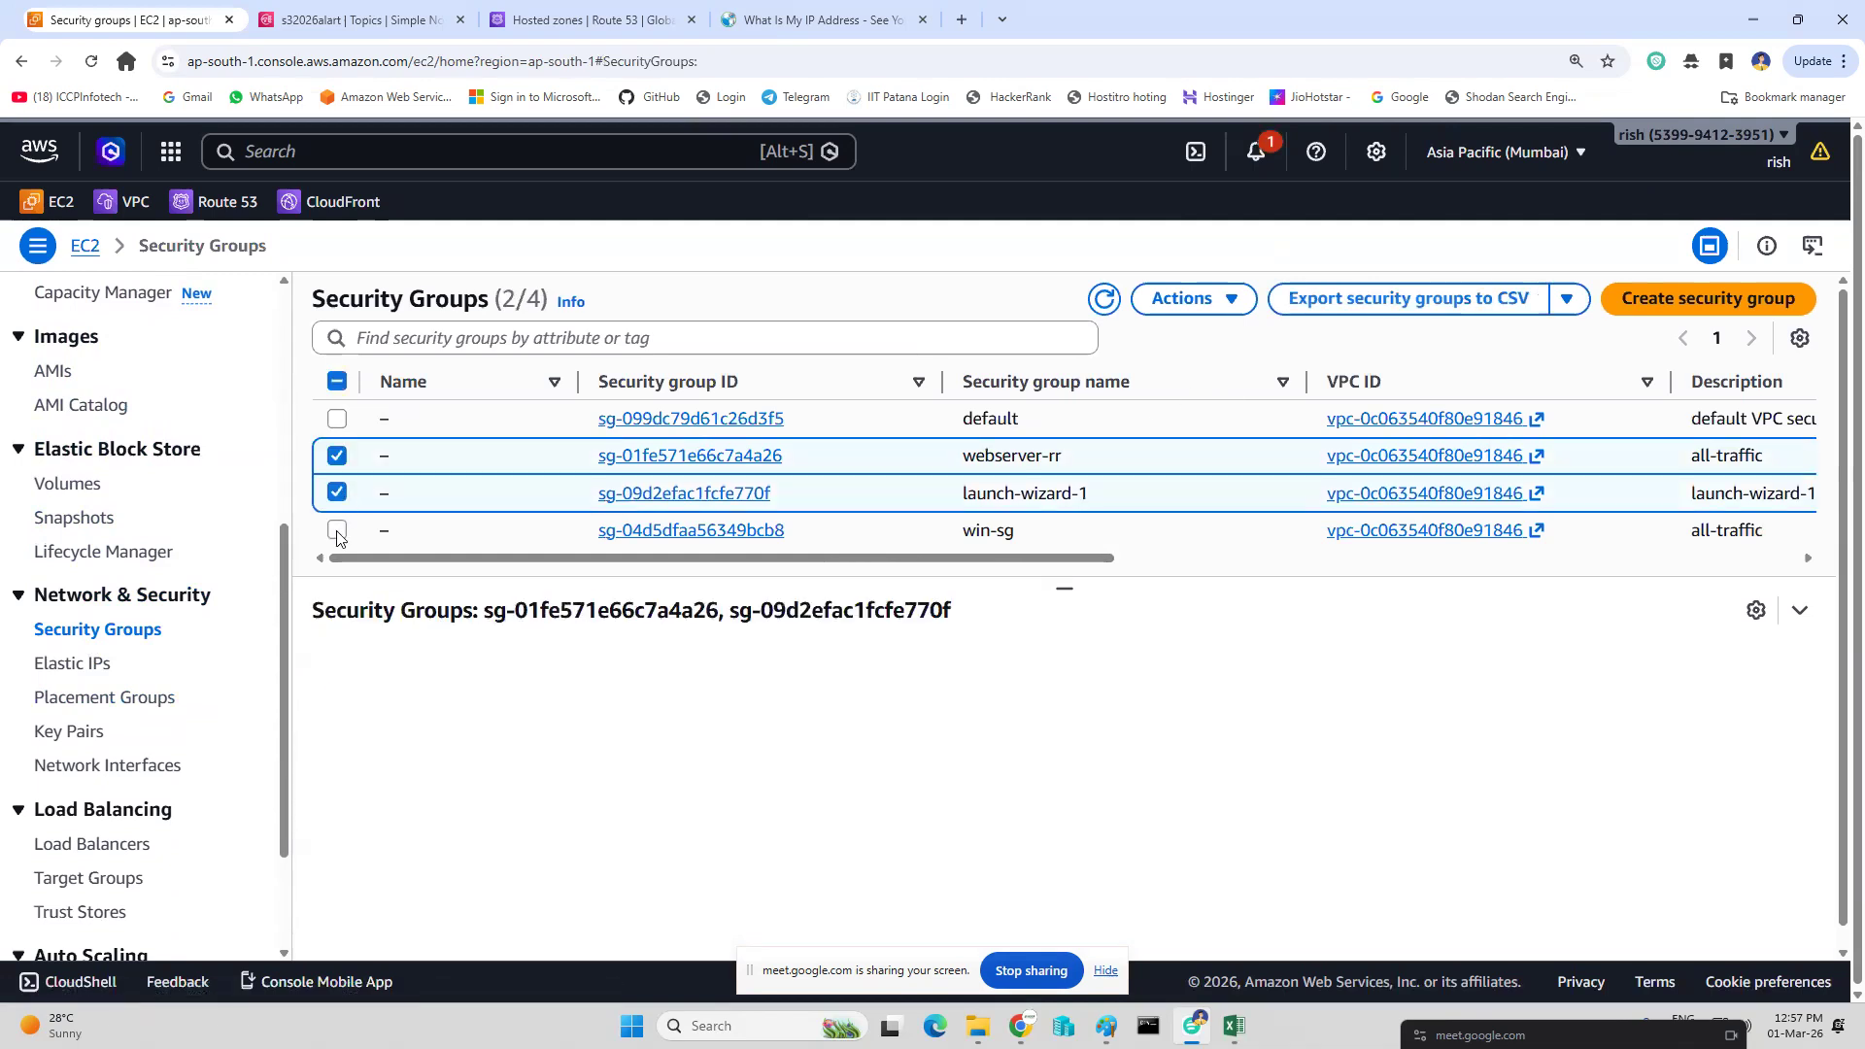
click(336, 530)
click(1226, 302)
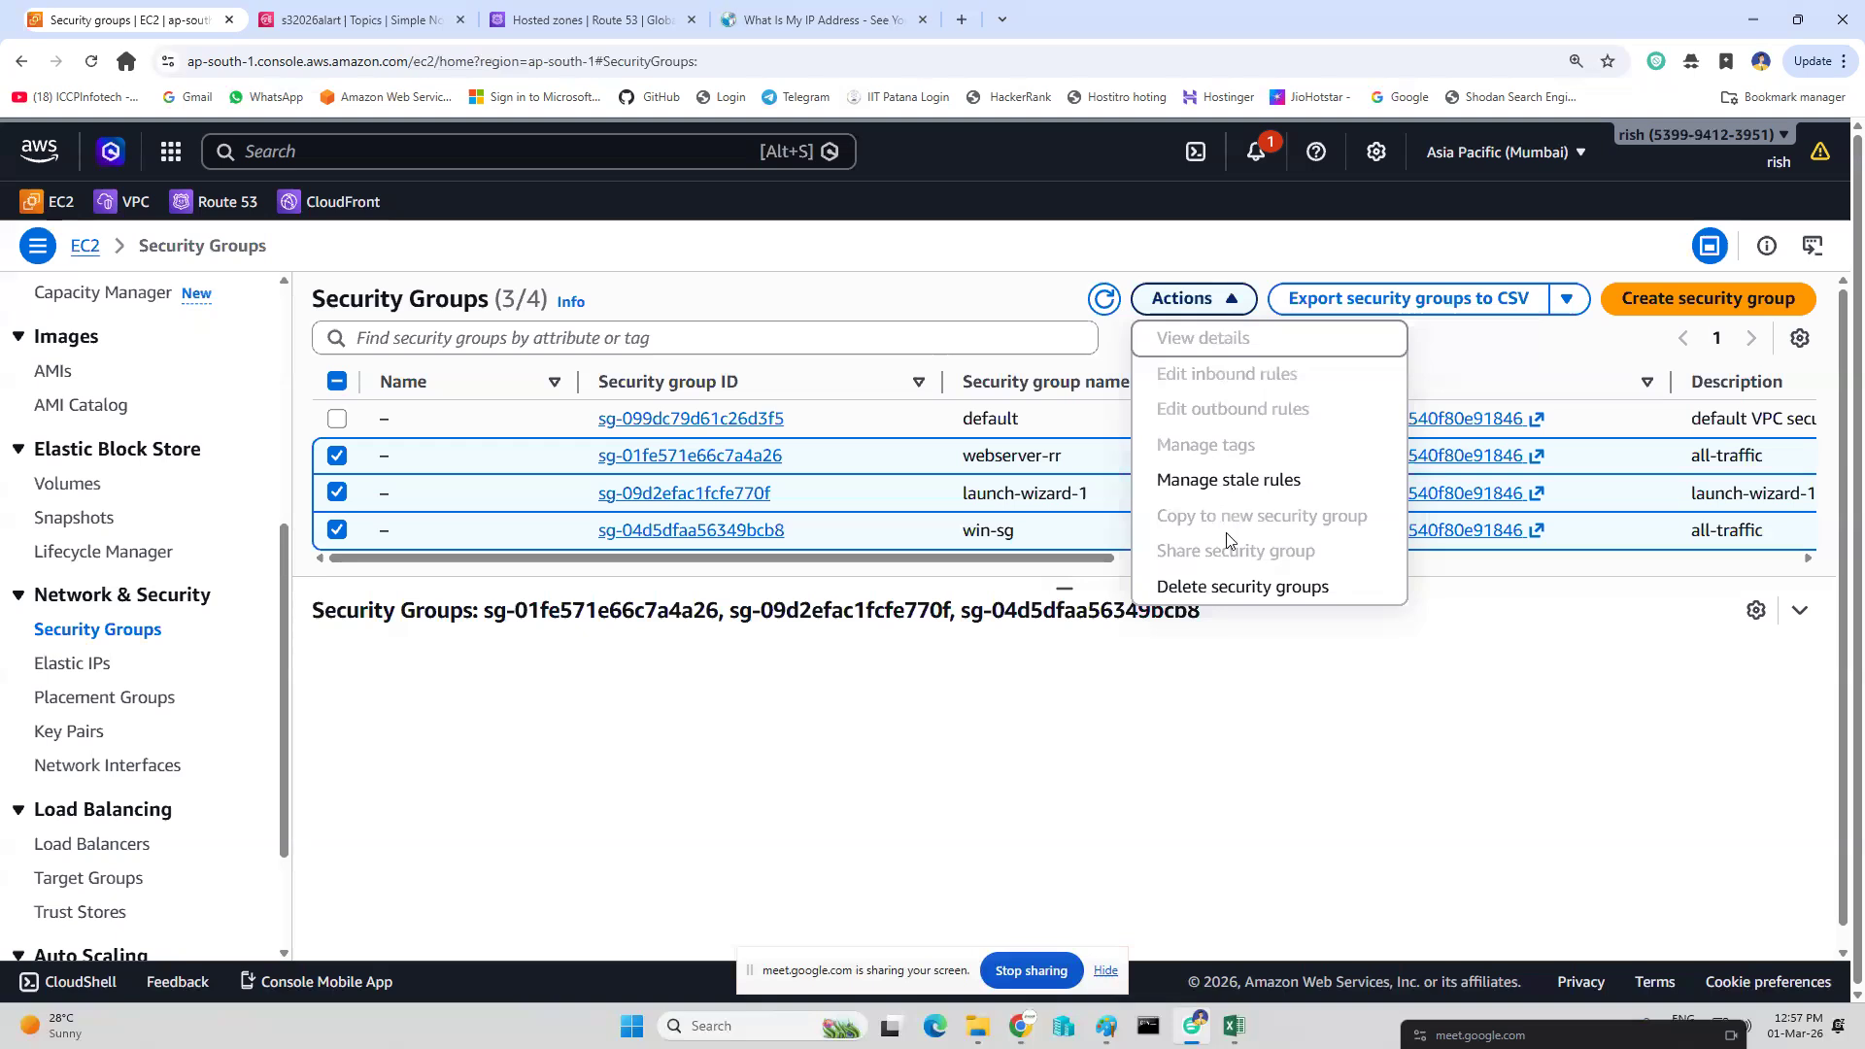
click(1226, 588)
click(961, 686)
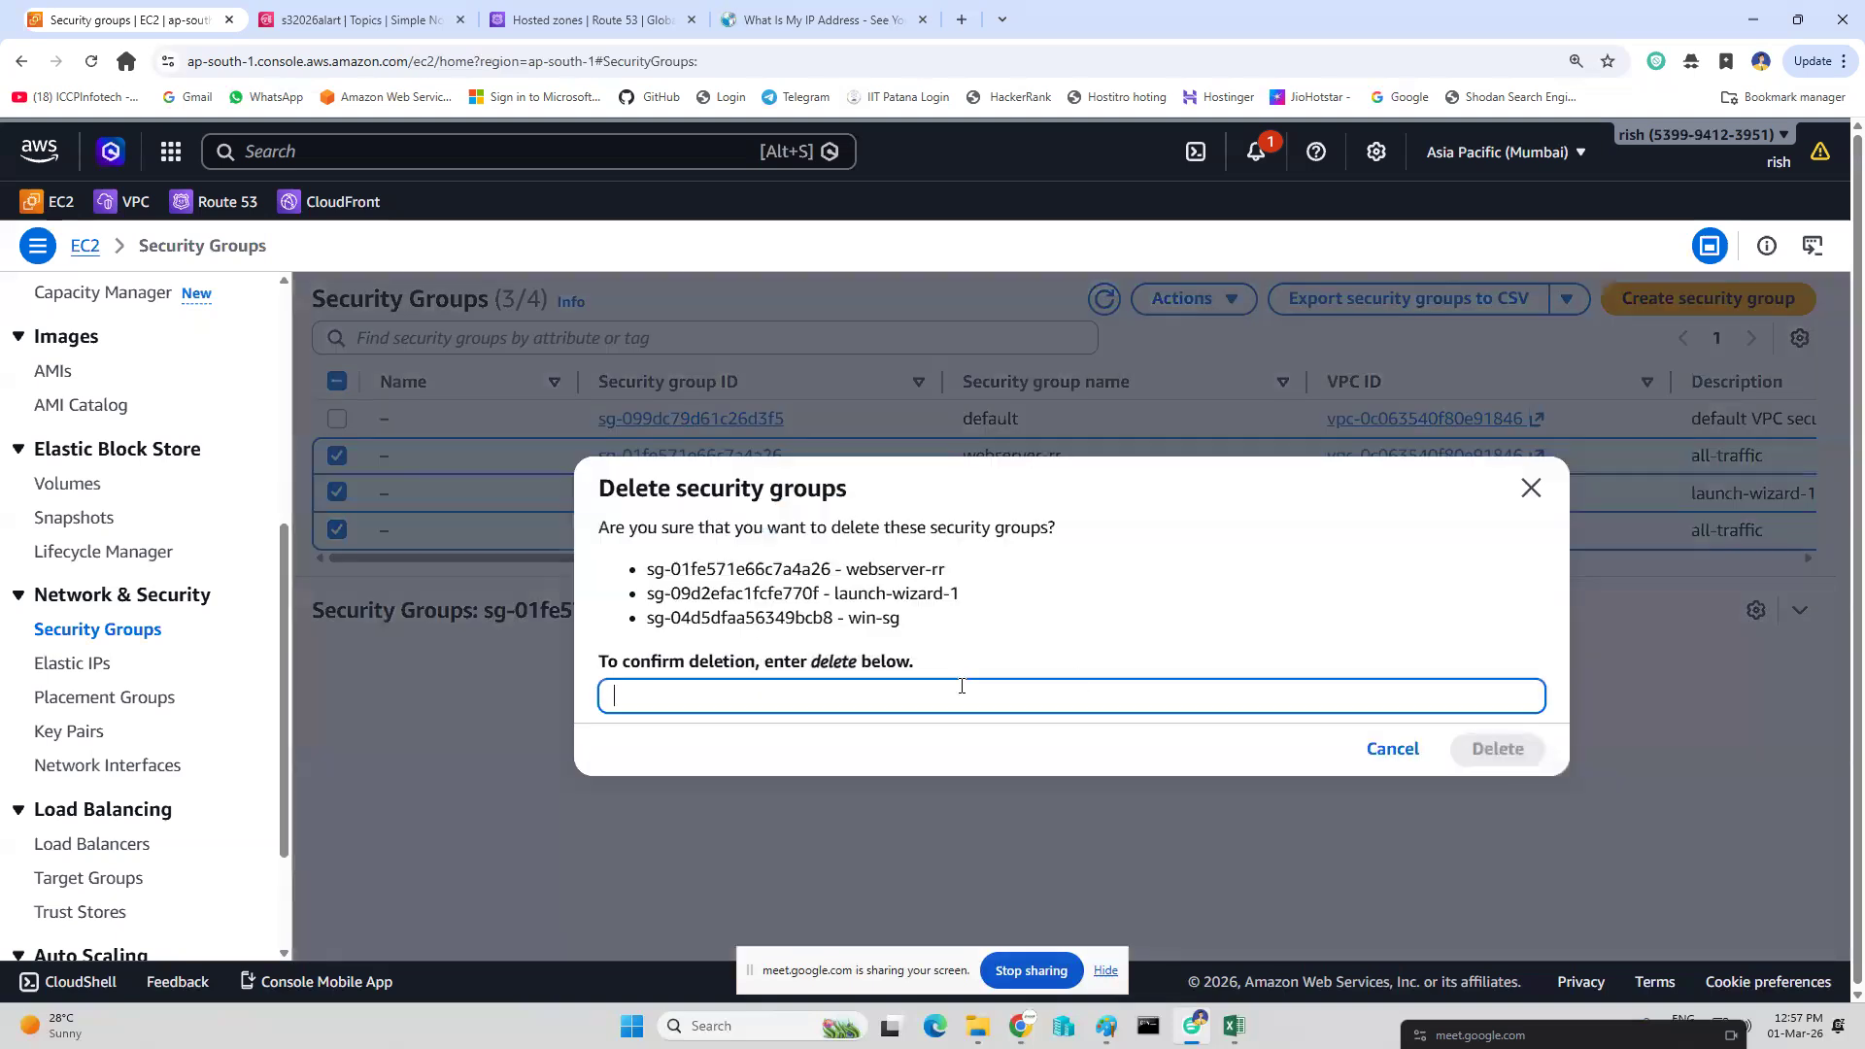
text(delete)
click(1499, 748)
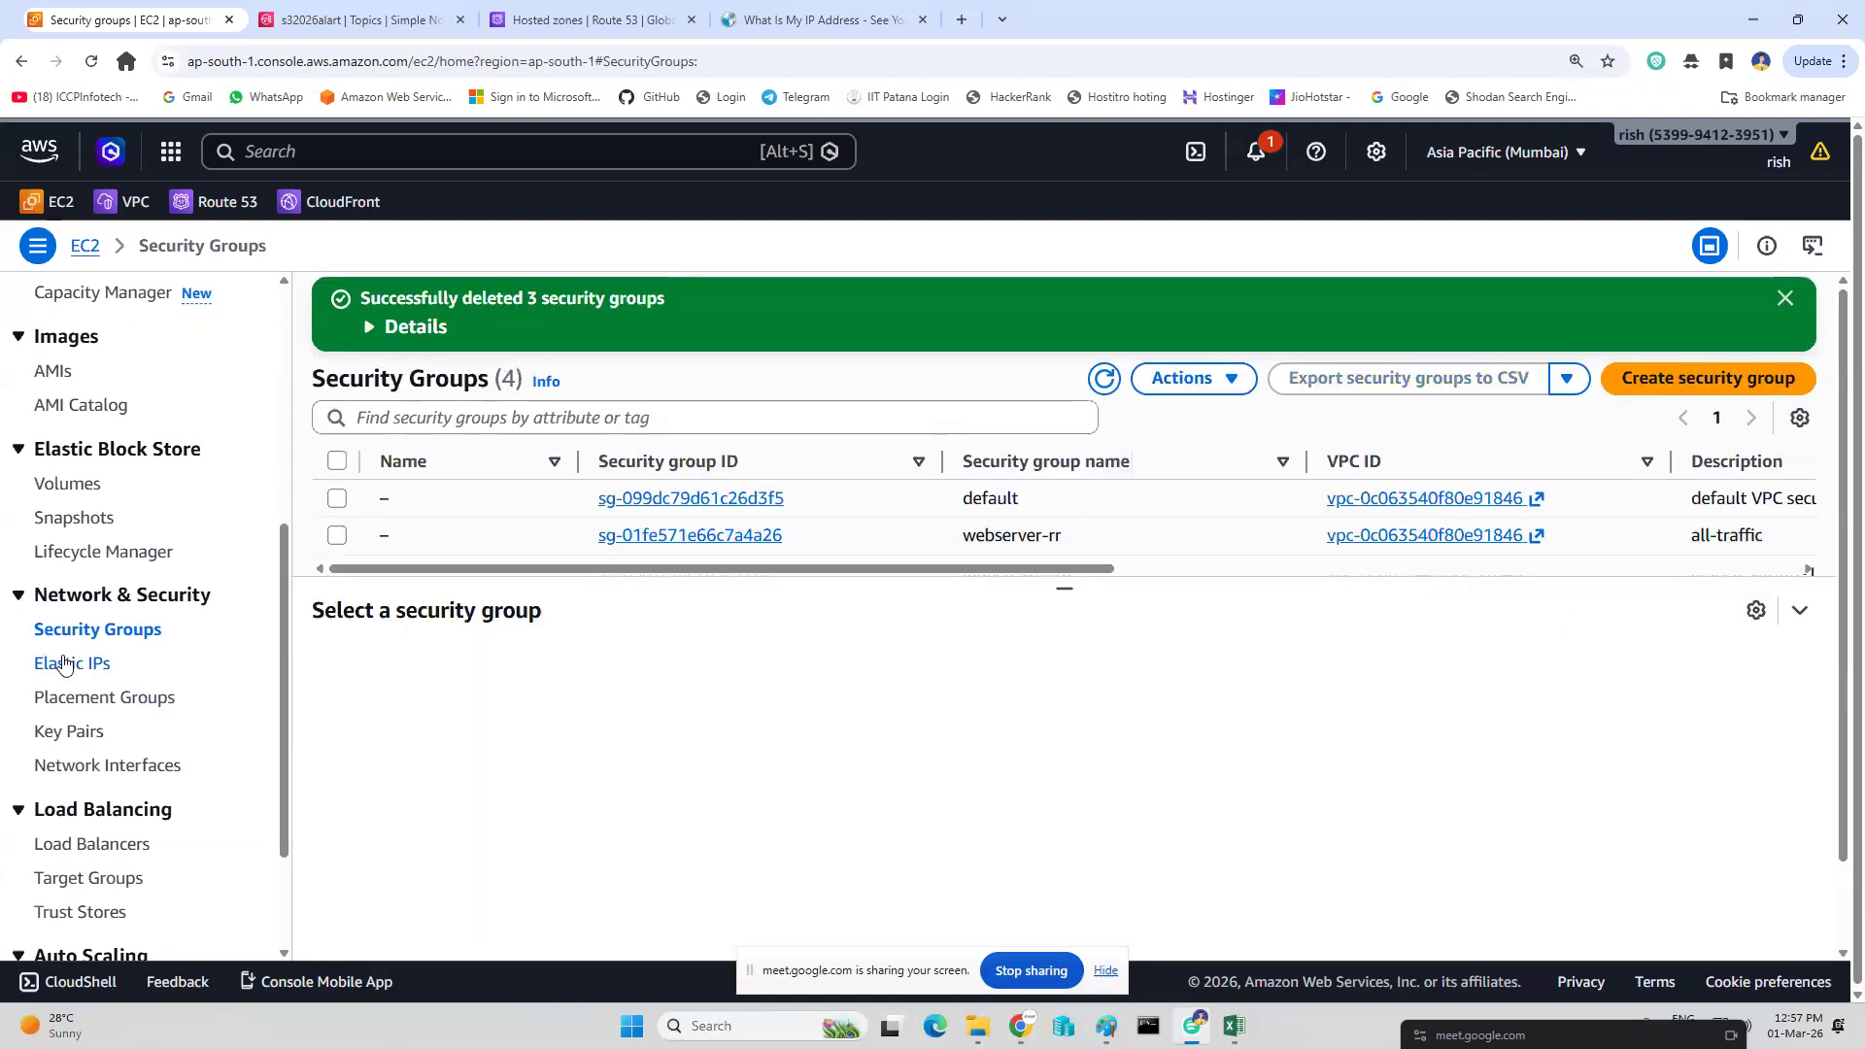
Delete the key pairs gitkey26 and webserverkey in EC2, entering "delete" as the confirmation.
scroll(64, 659, up, 2)
scroll(63, 658, up, 3)
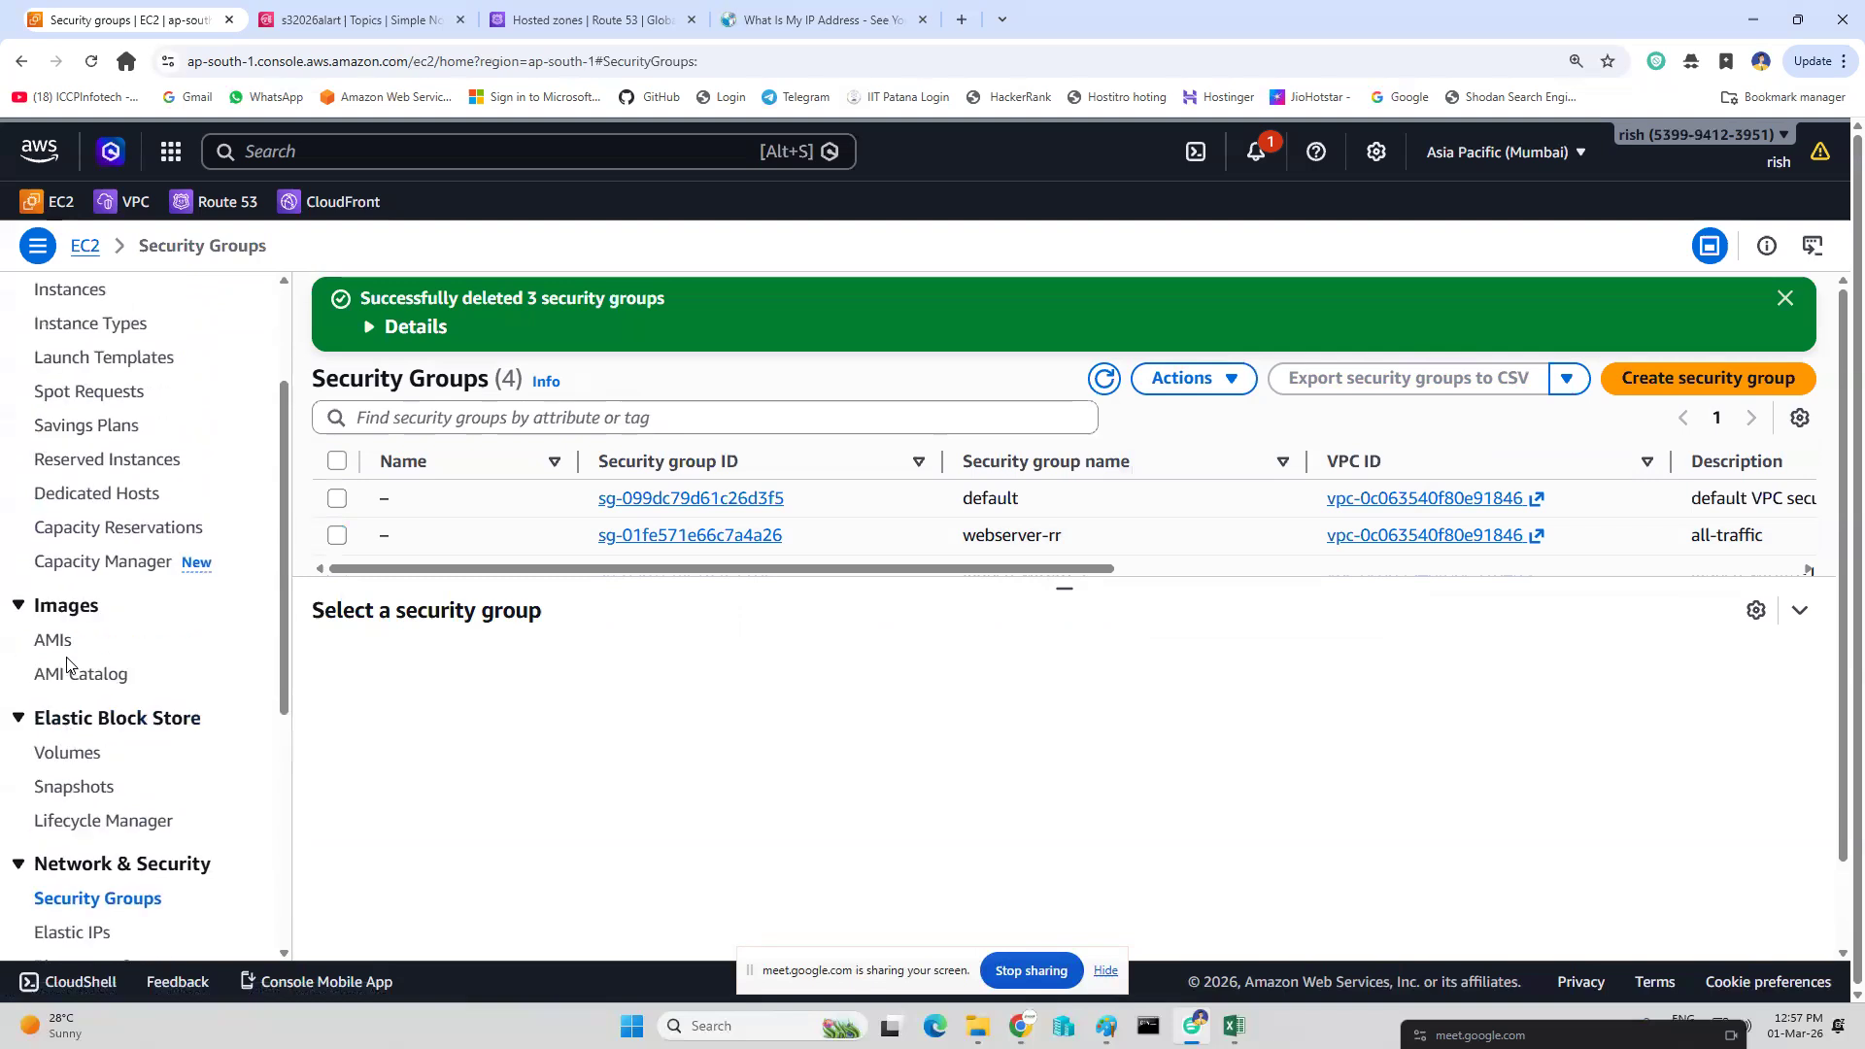
scroll(87, 579, down, 2)
scroll(92, 581, down, 5)
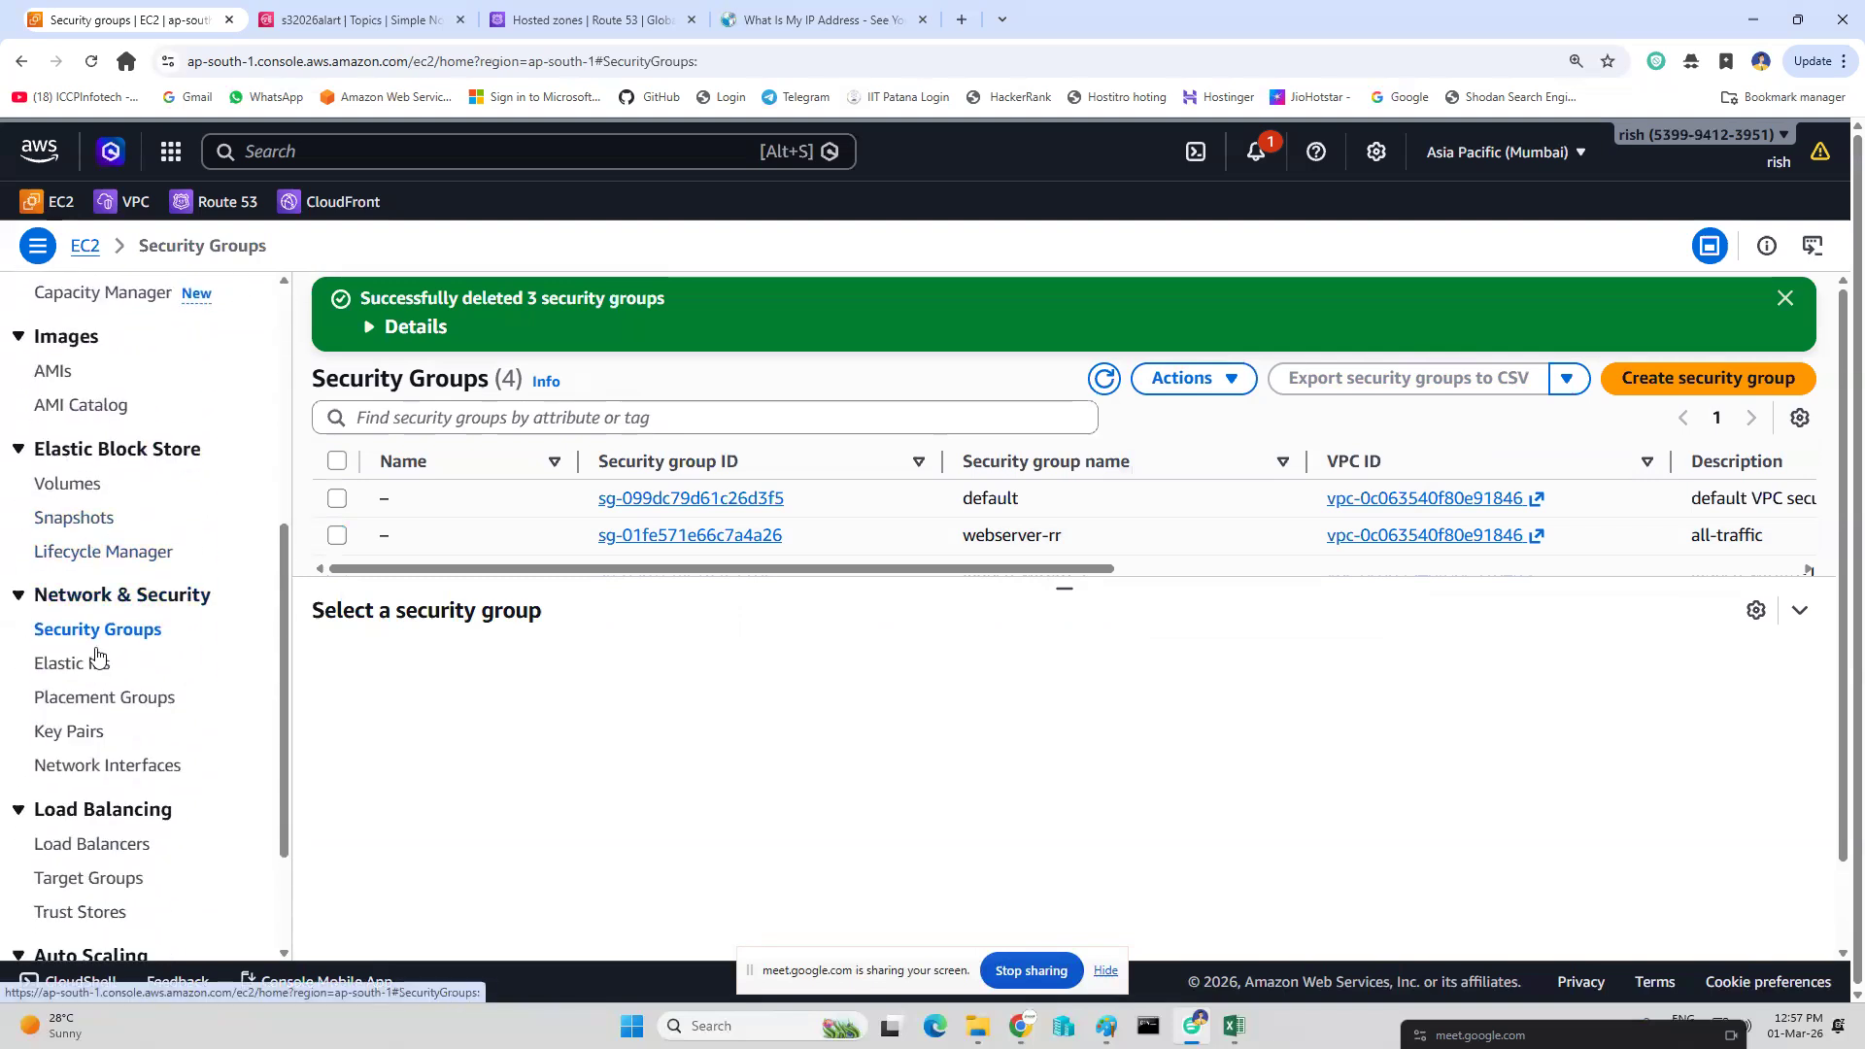
click(96, 634)
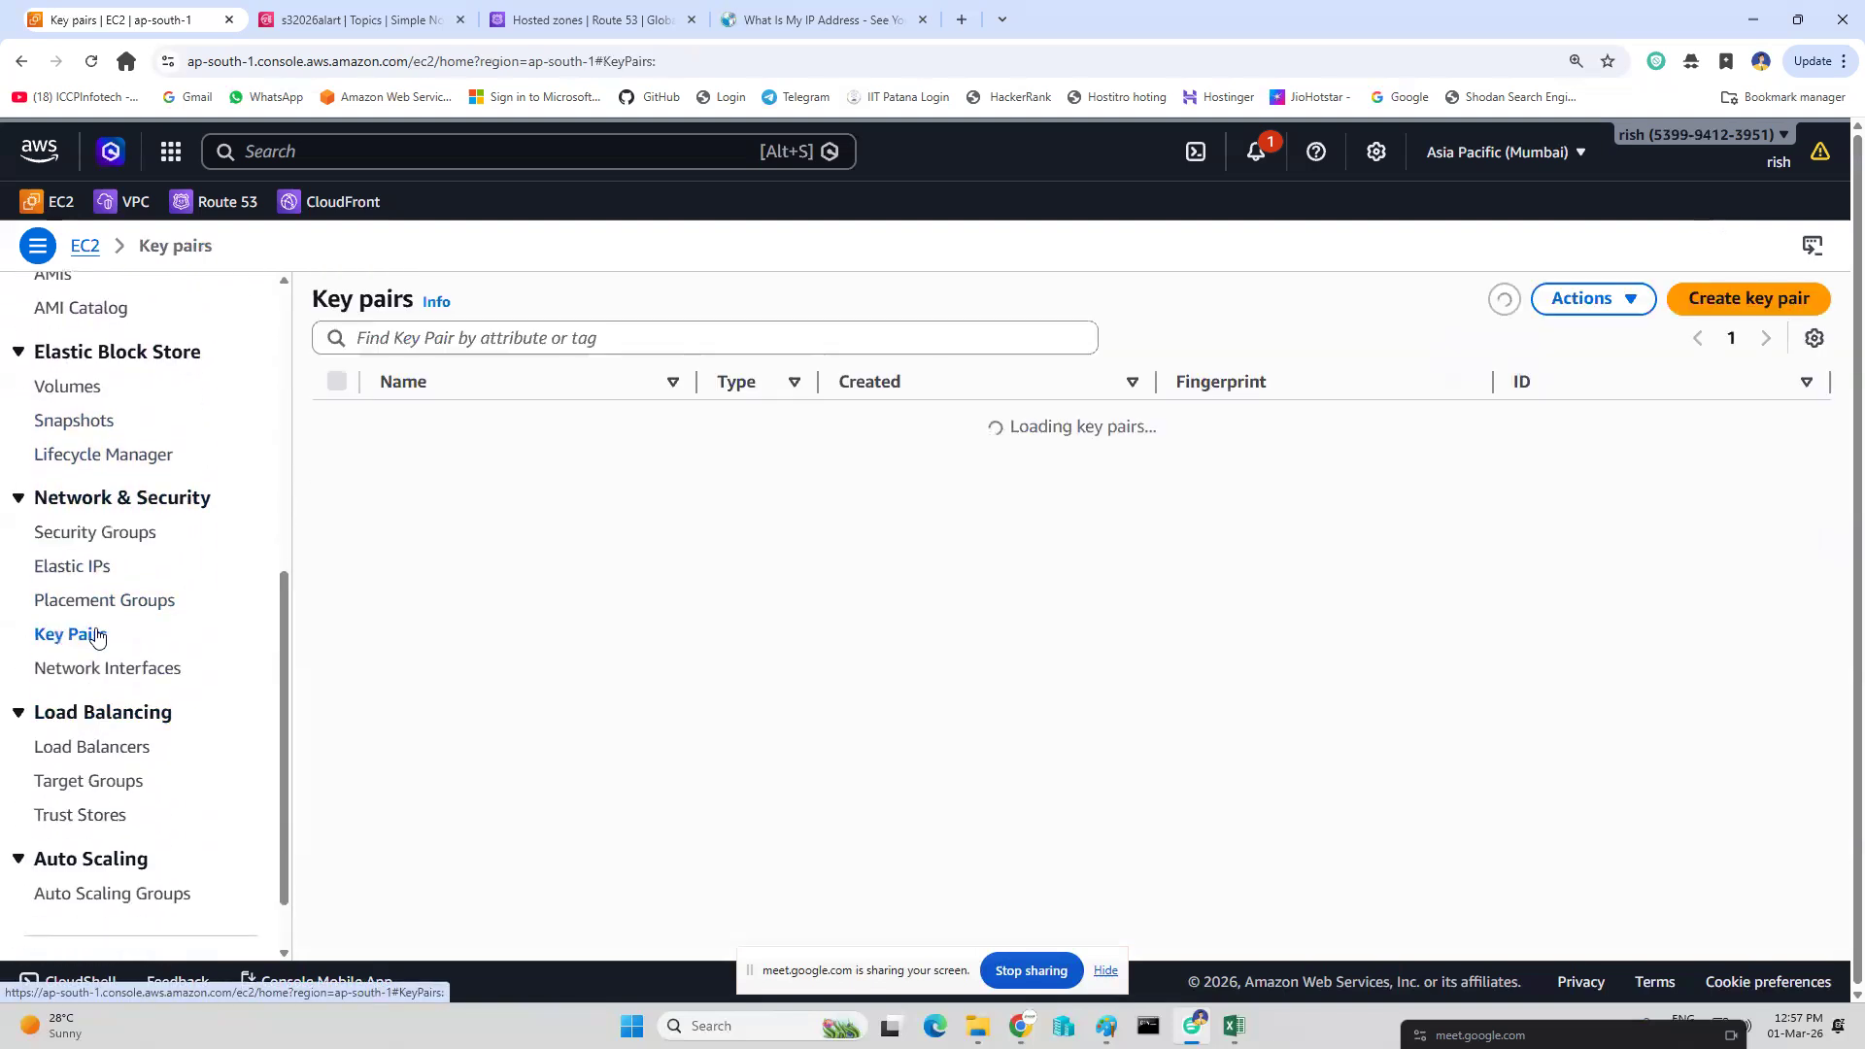
click(337, 379)
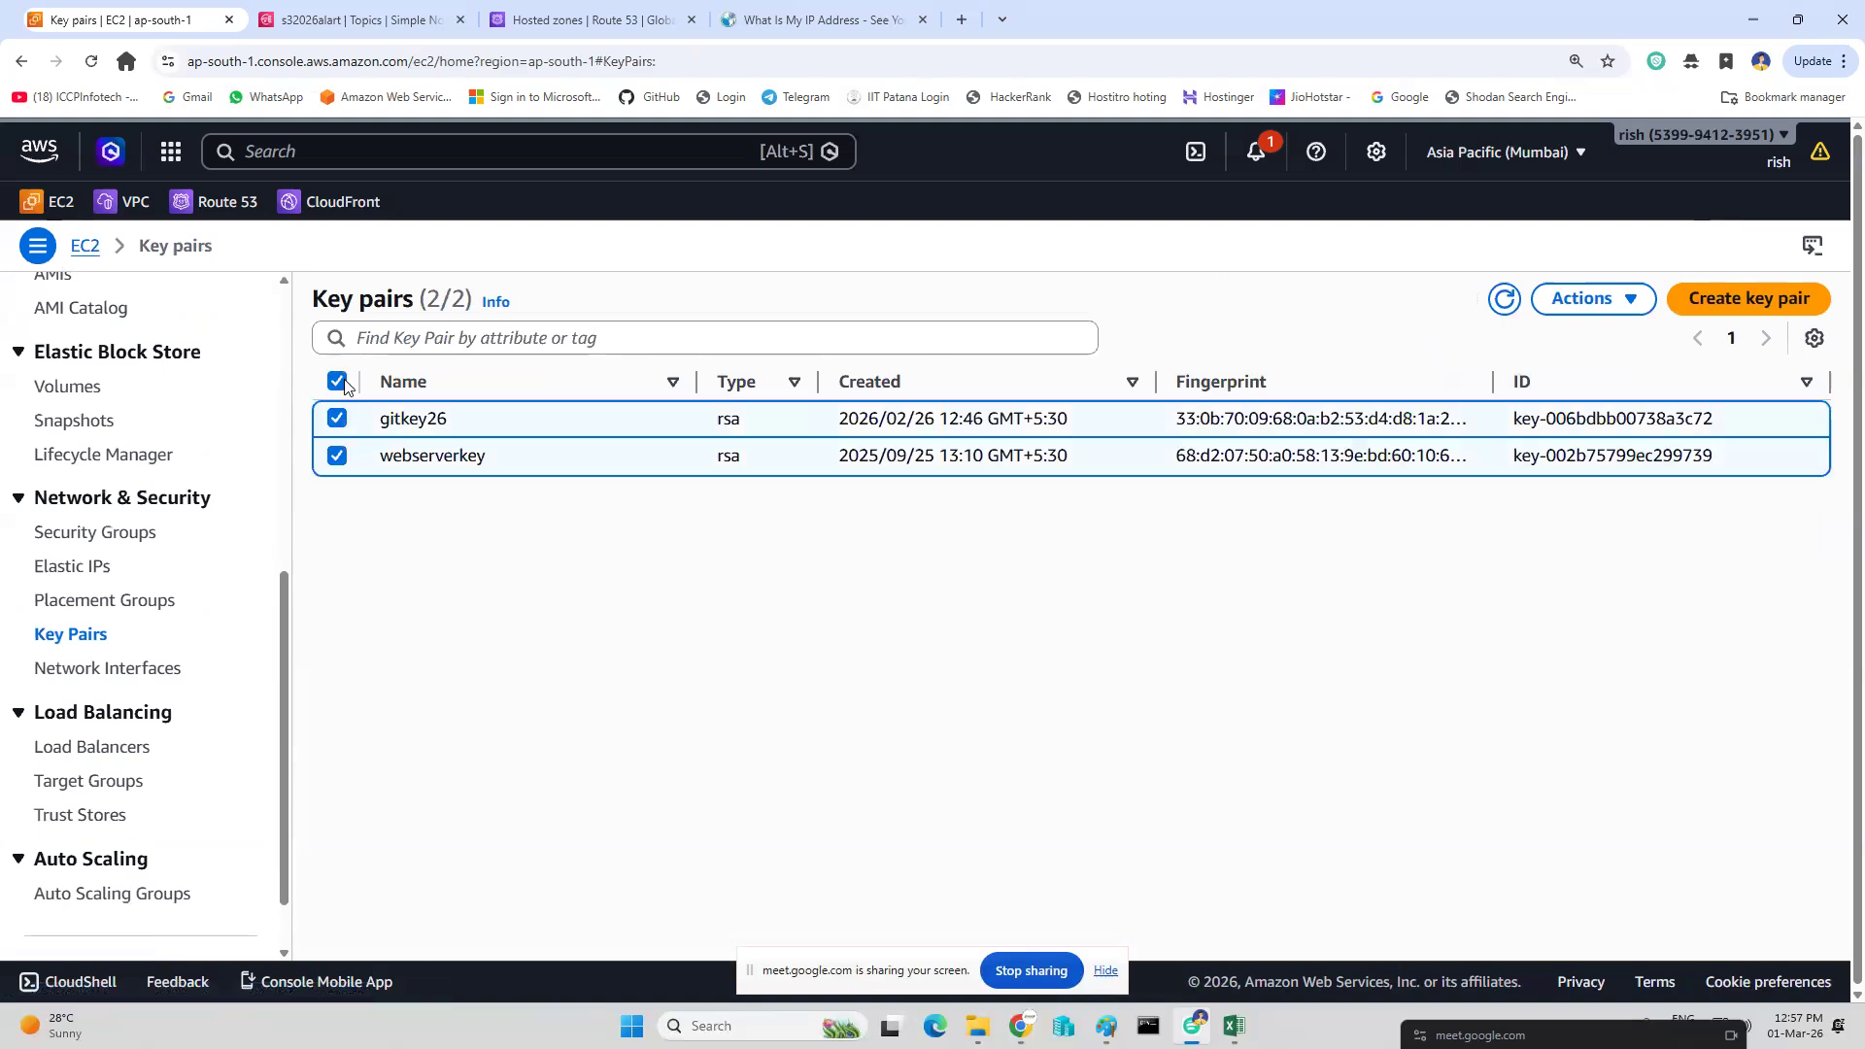
click(1587, 298)
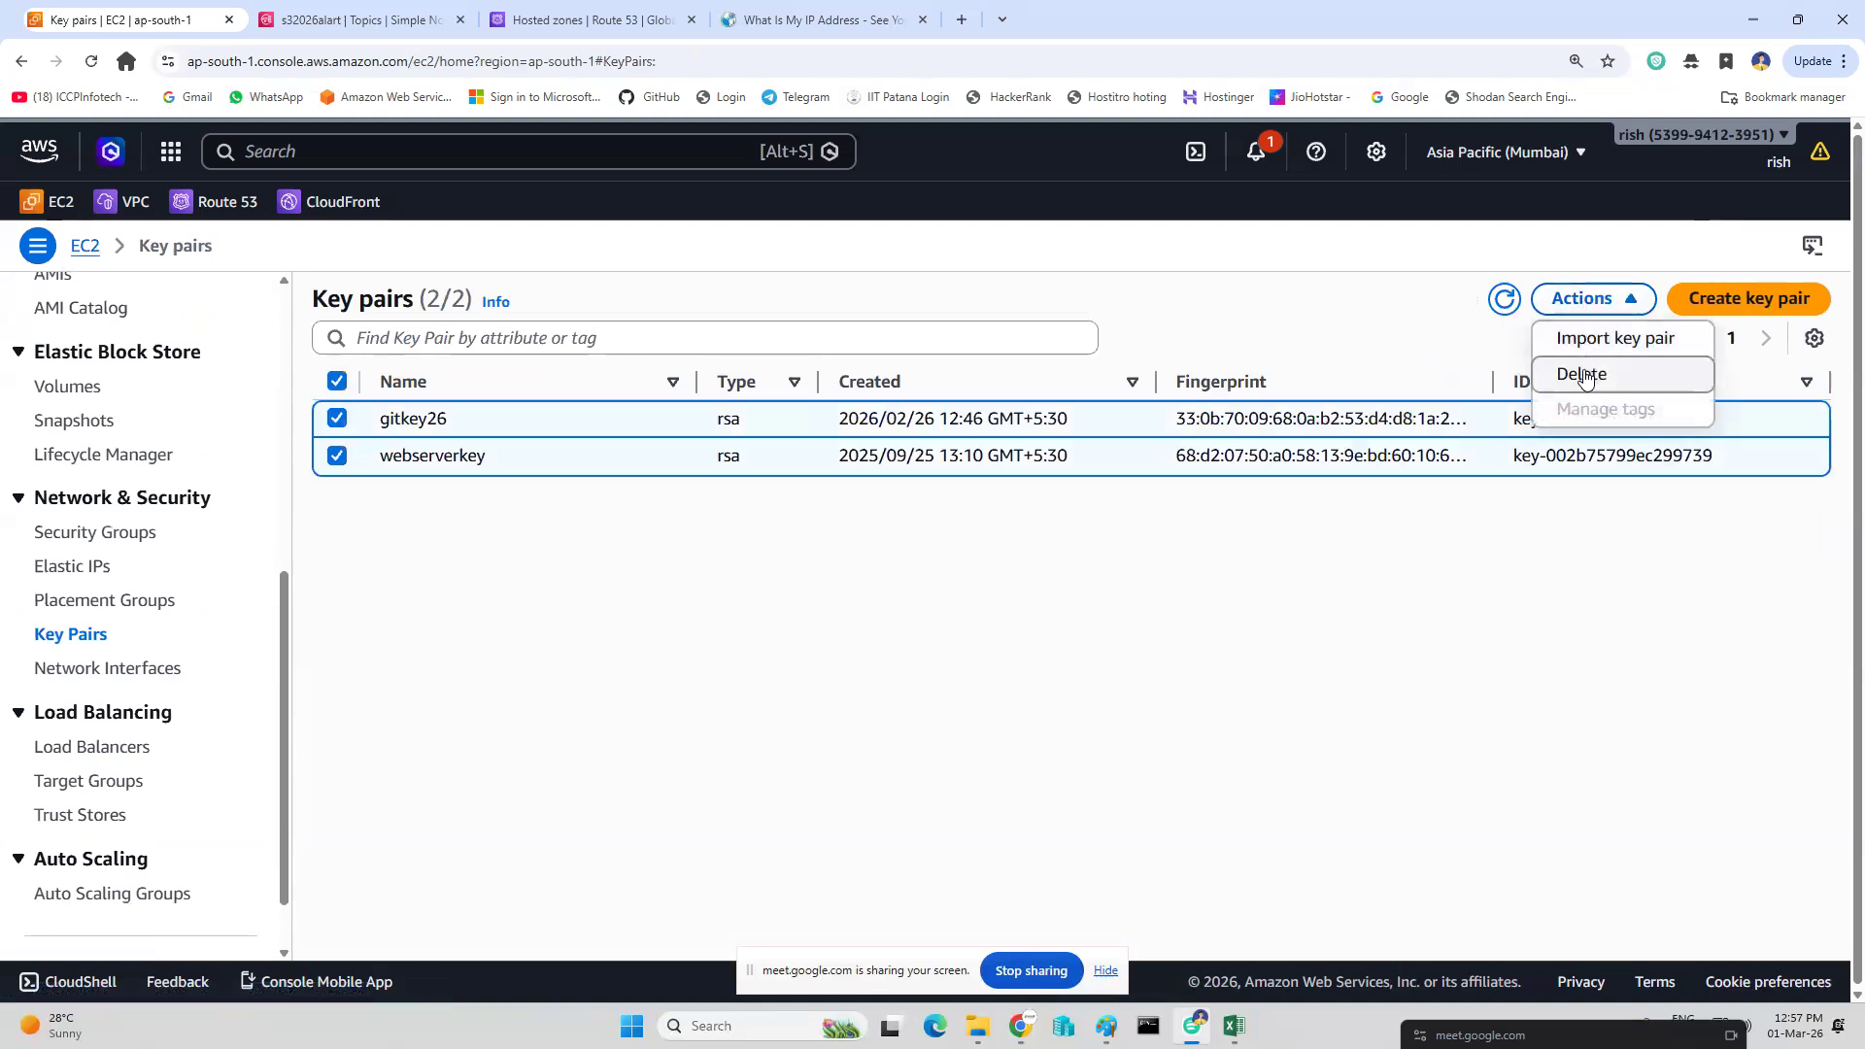
click(1582, 373)
click(1183, 644)
text(delete)
click(1368, 695)
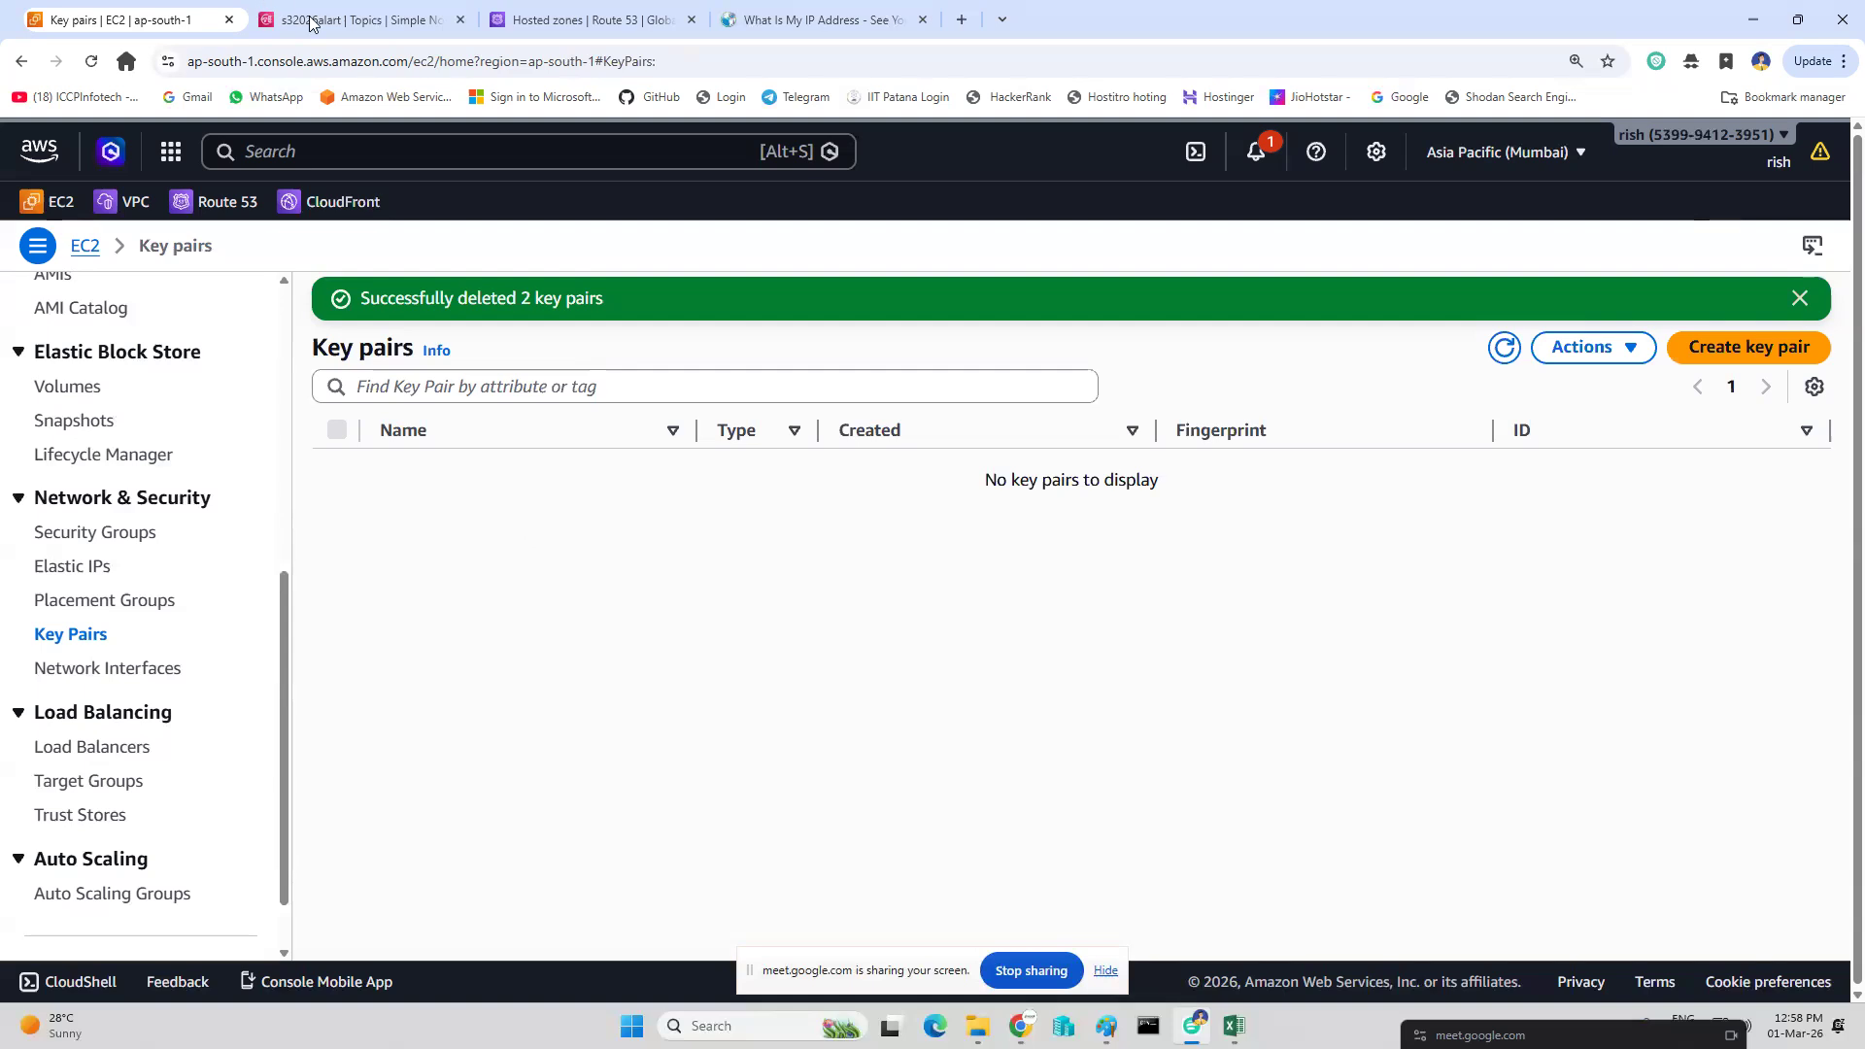
Find the S3 service, add it to the favorite services, and open it in a new browser tab.
mouse_move(359, 30)
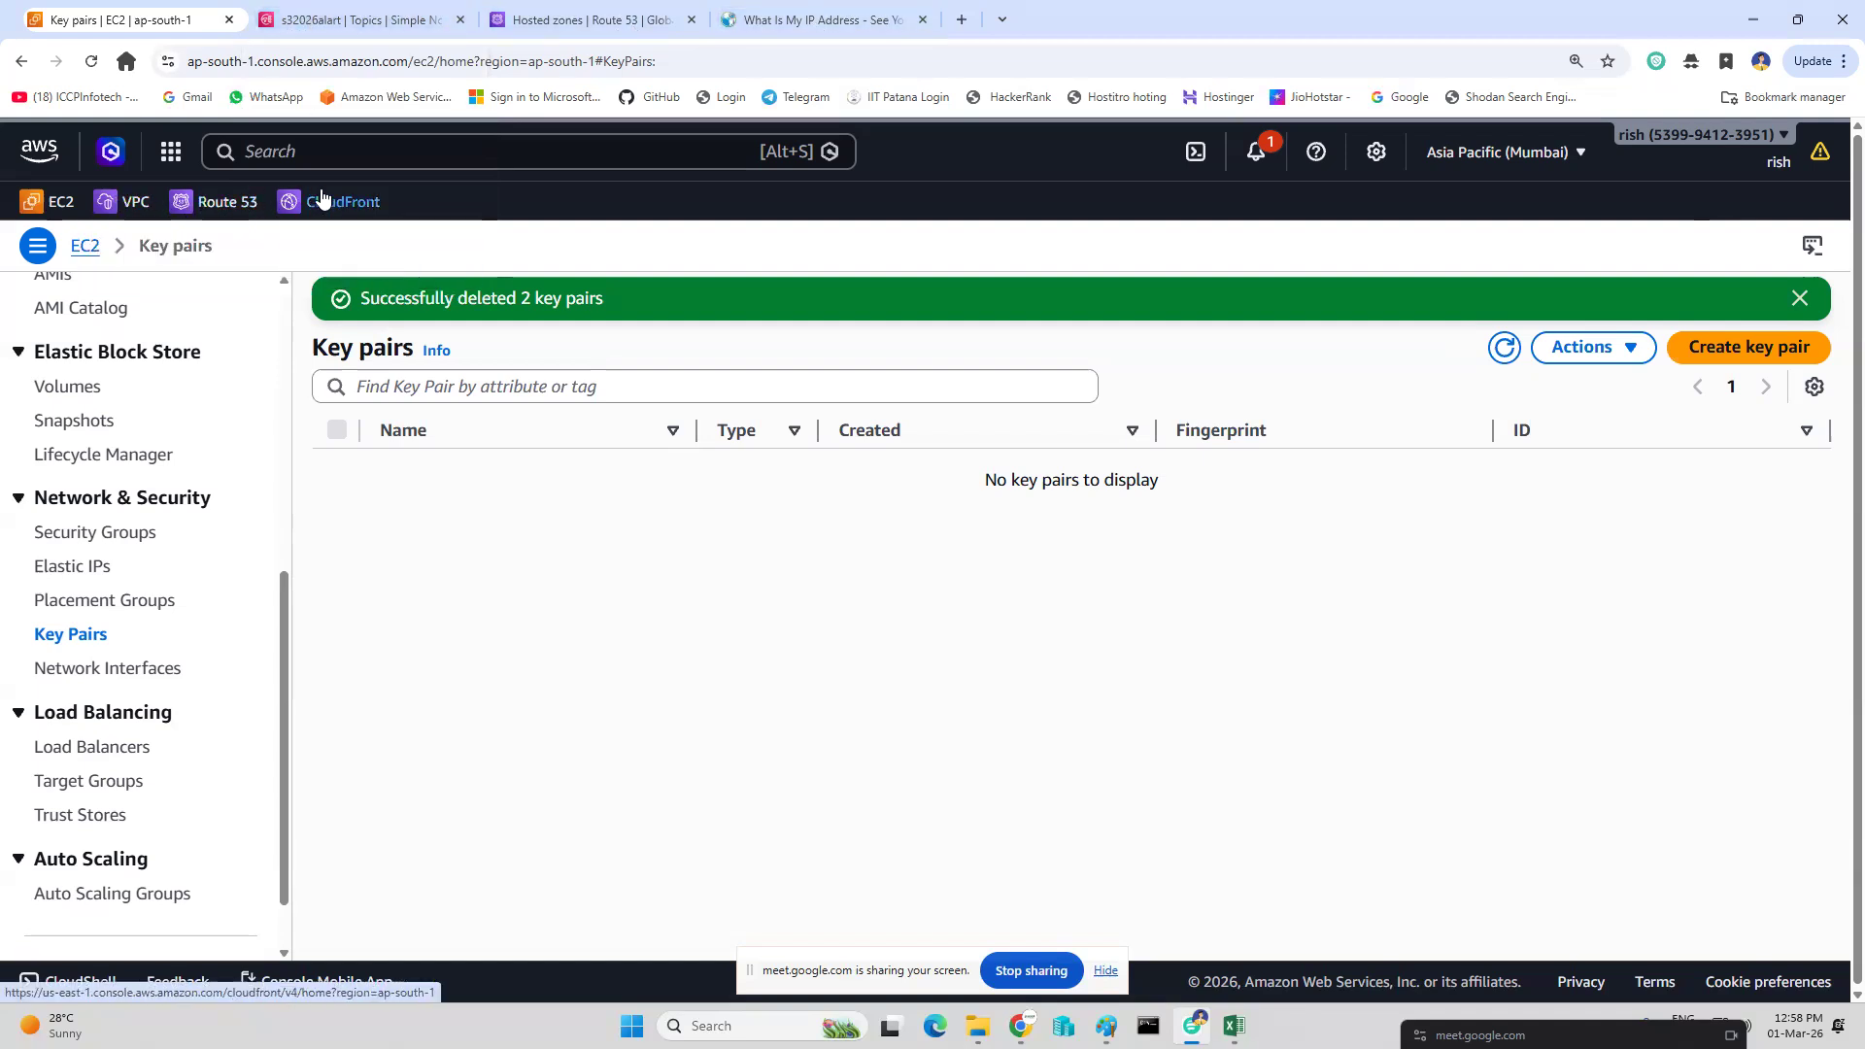
click(354, 150)
text(s3)
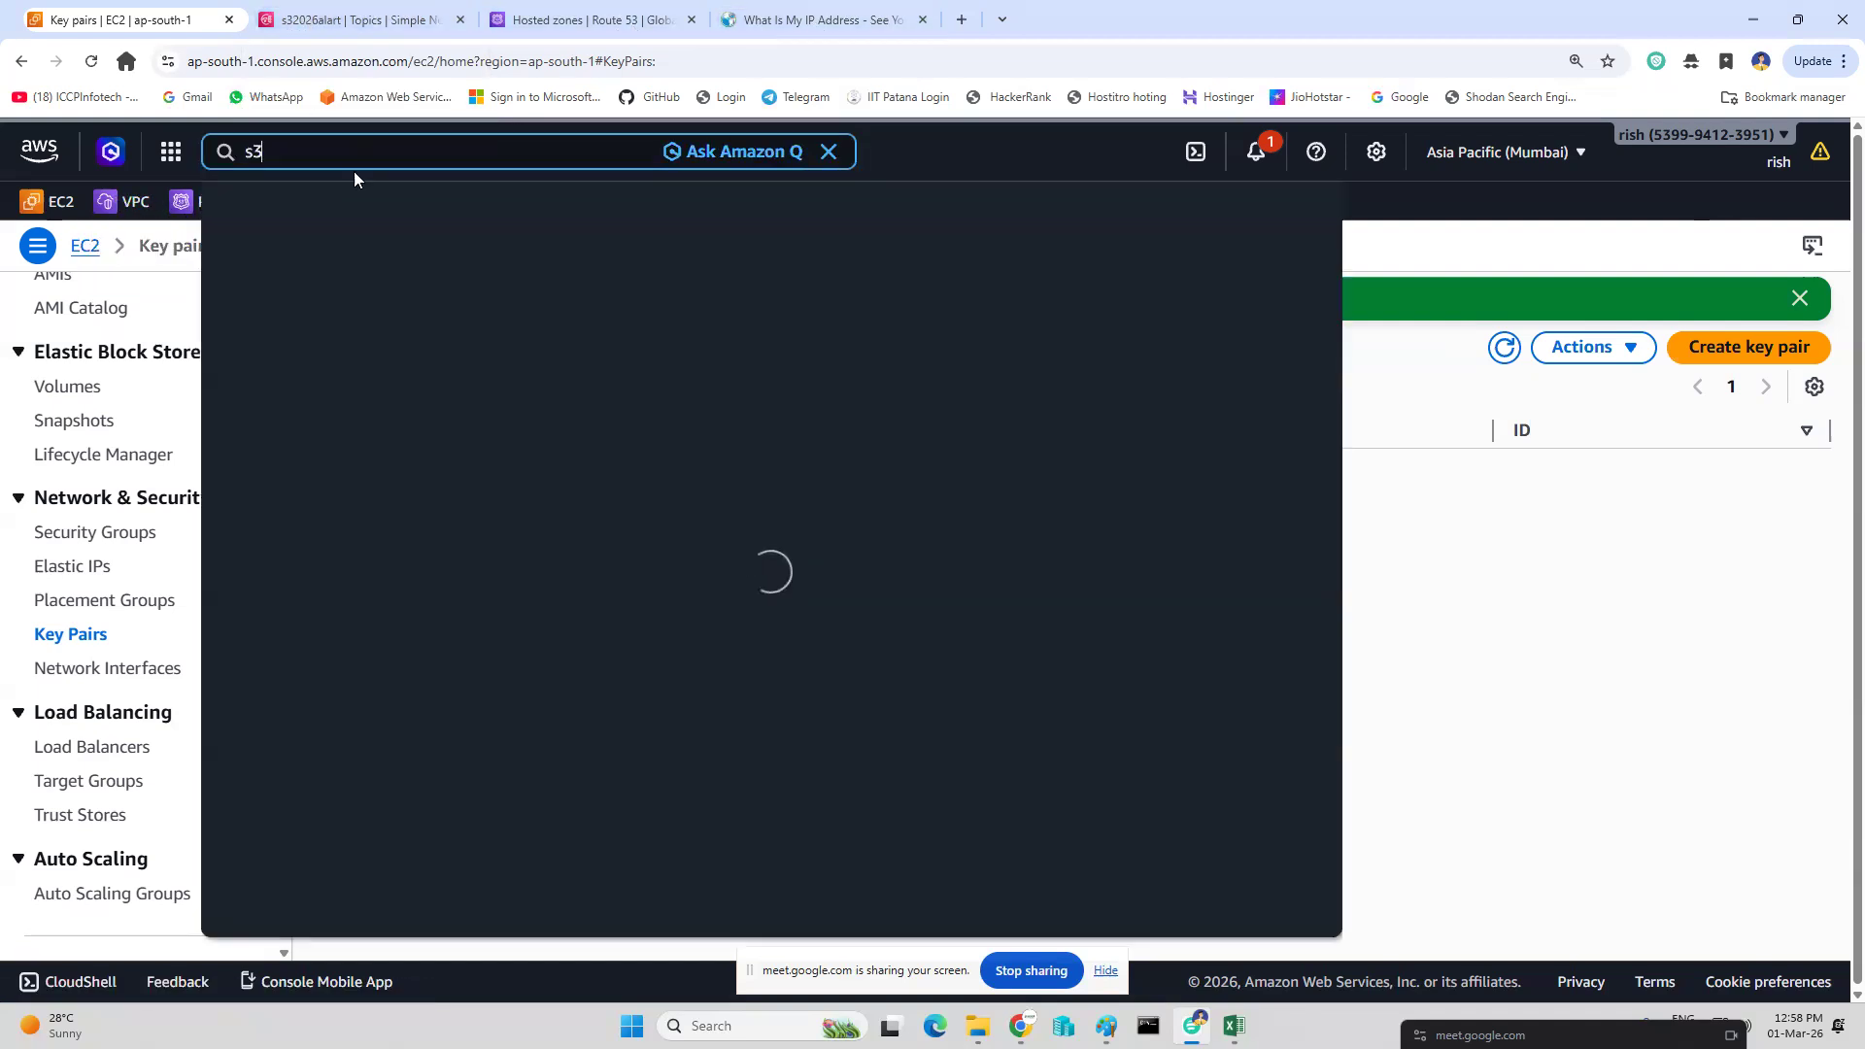
click(1256, 279)
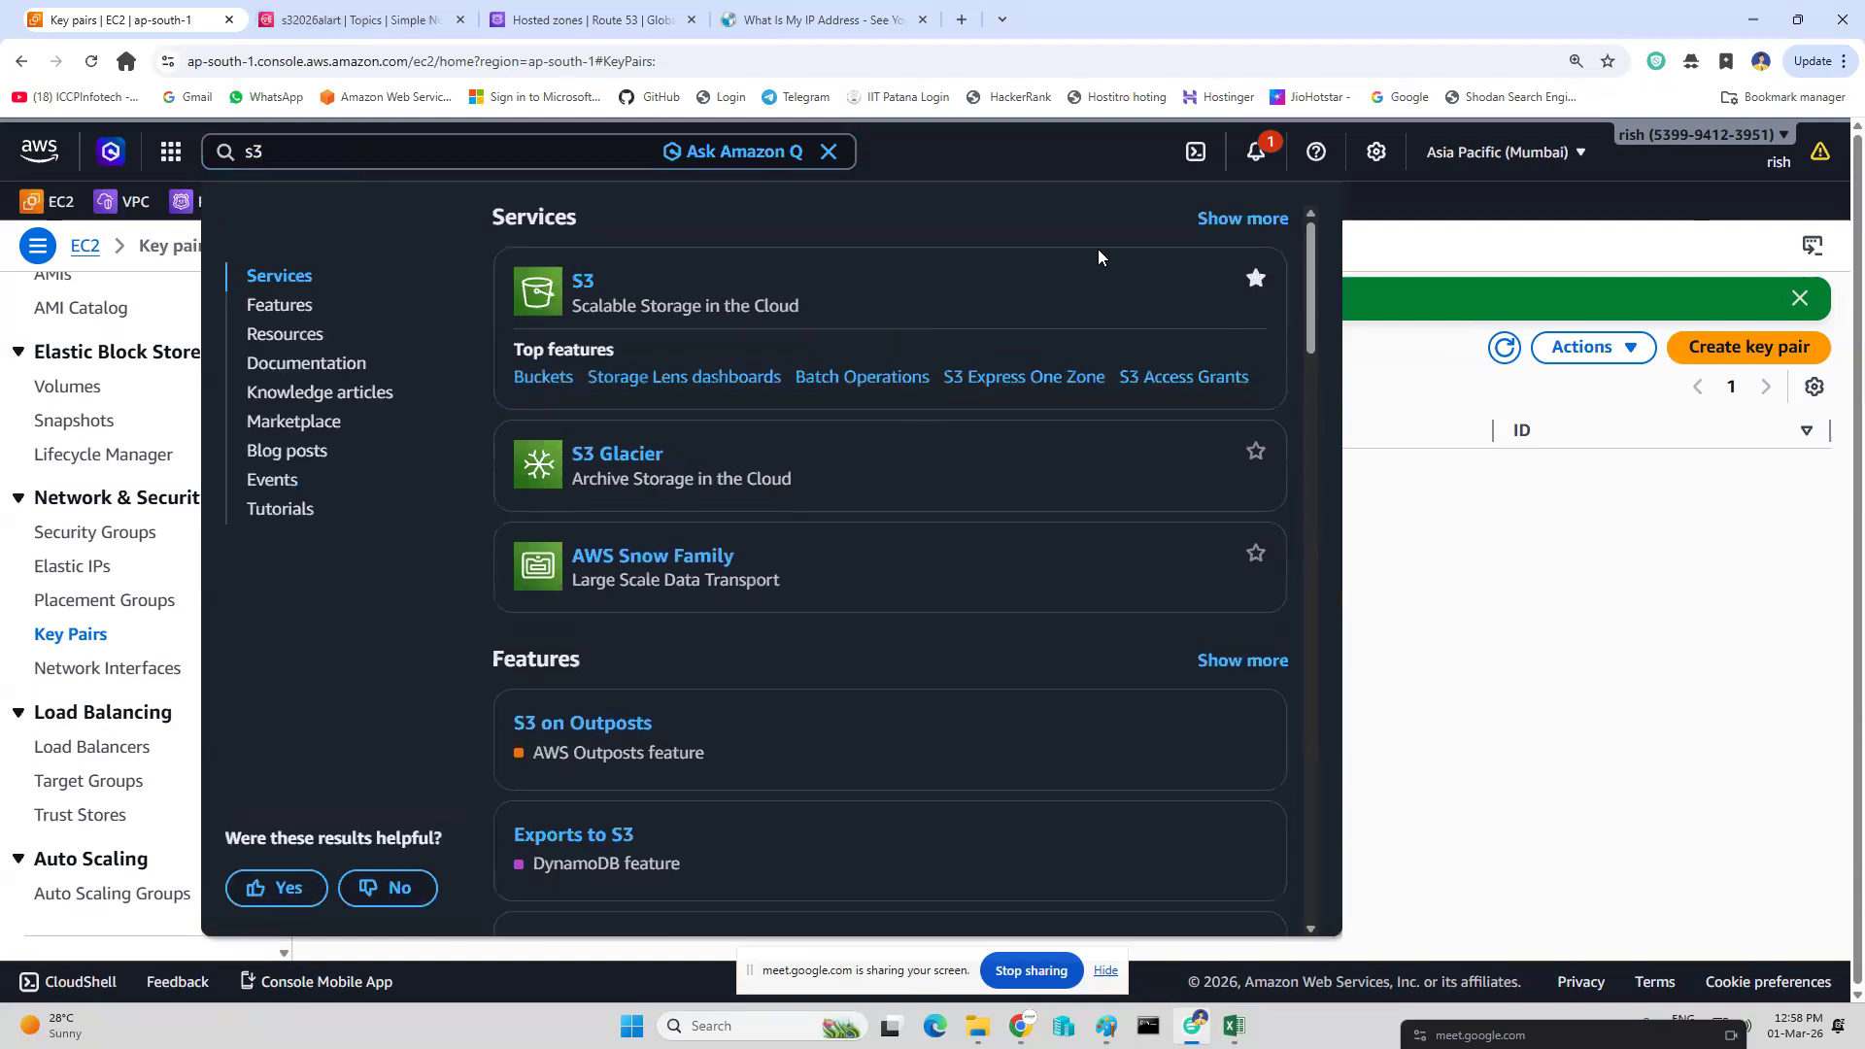
click(1467, 198)
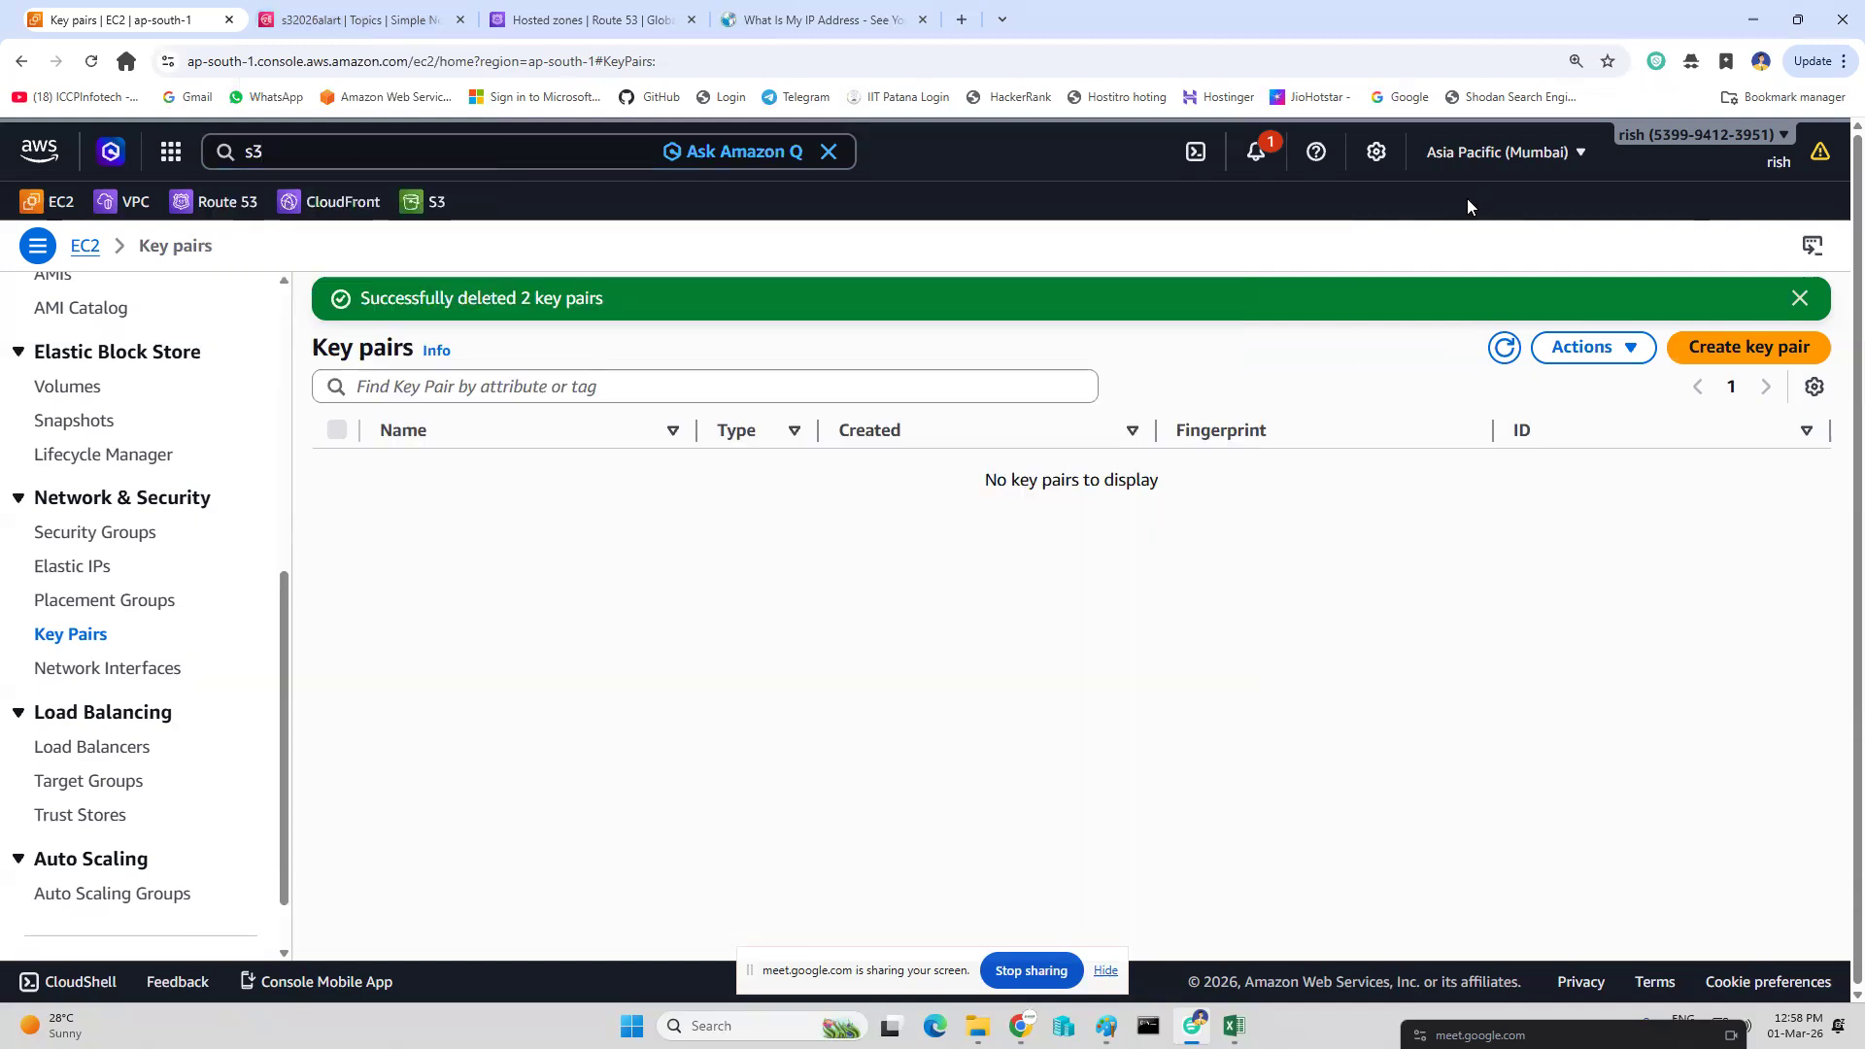
right_click(433, 201)
click(490, 218)
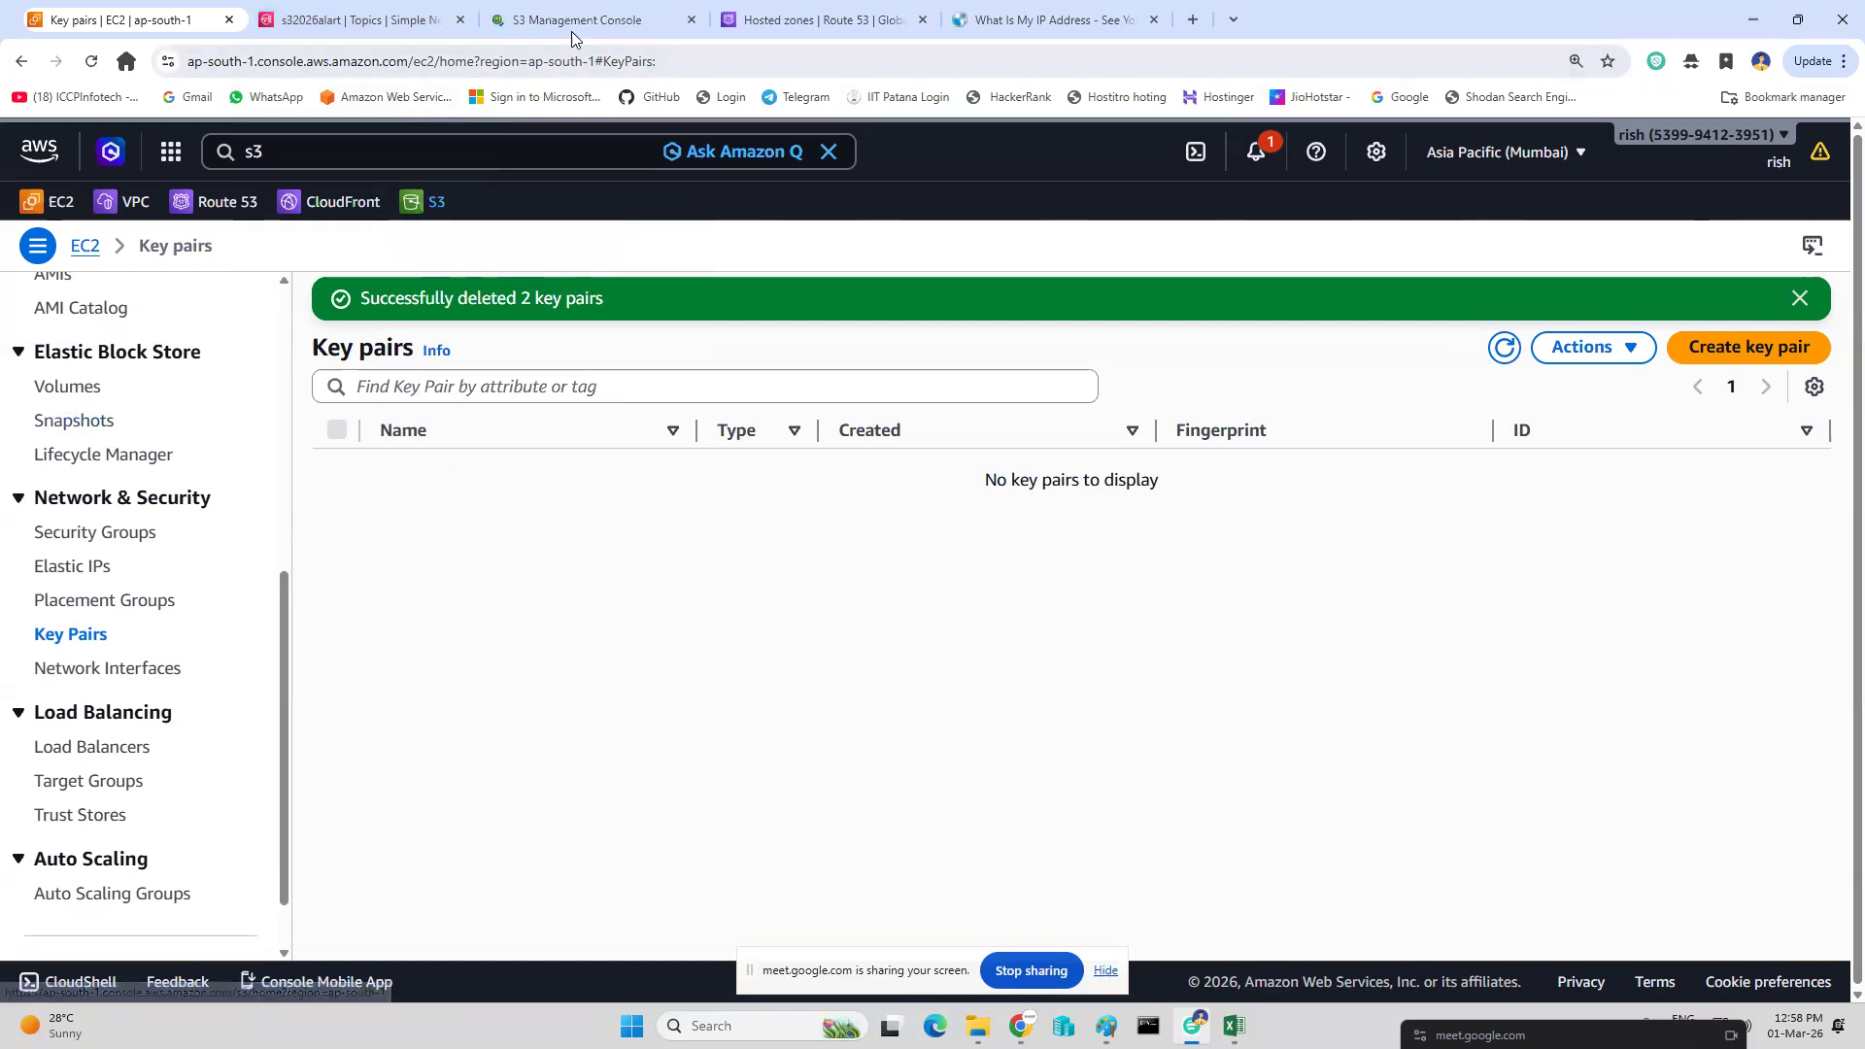
click(561, 16)
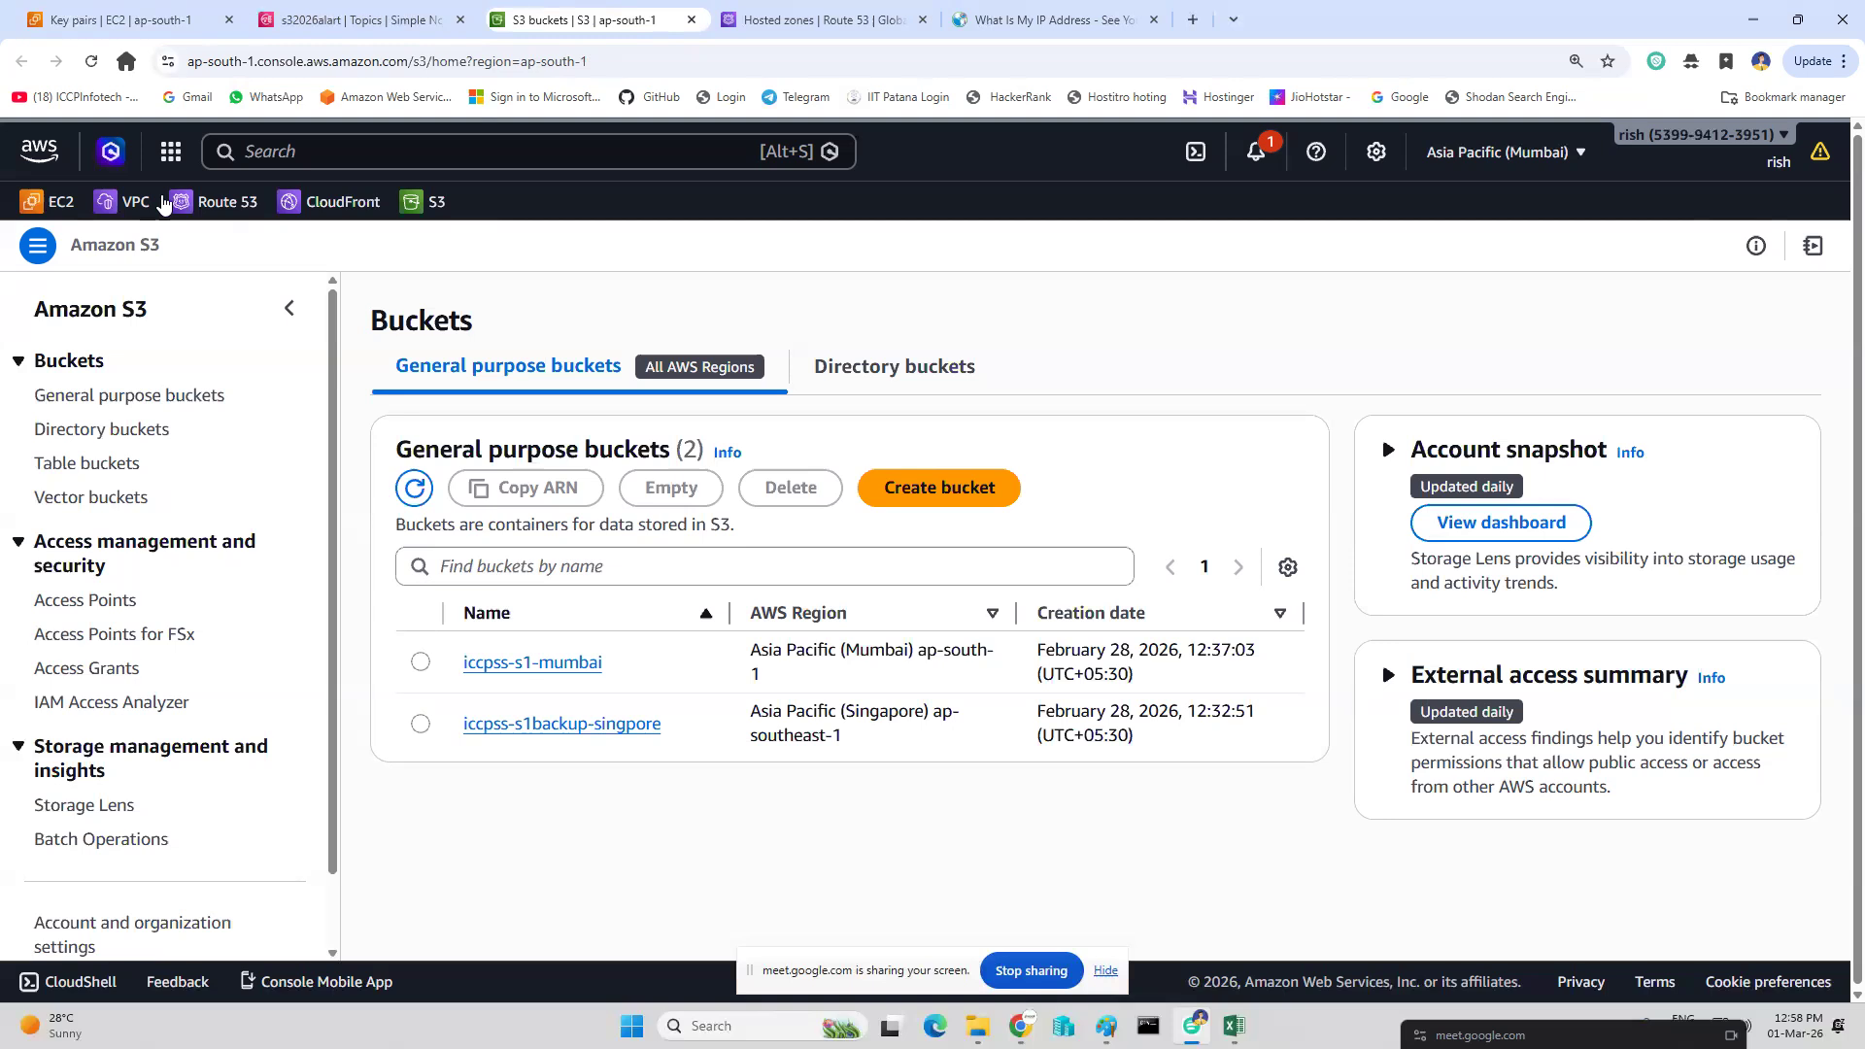
Open the iccpss-s1-mumbai bucket and browse through AWSLogs and the account folder to the CloudTrail folder.
click(560, 670)
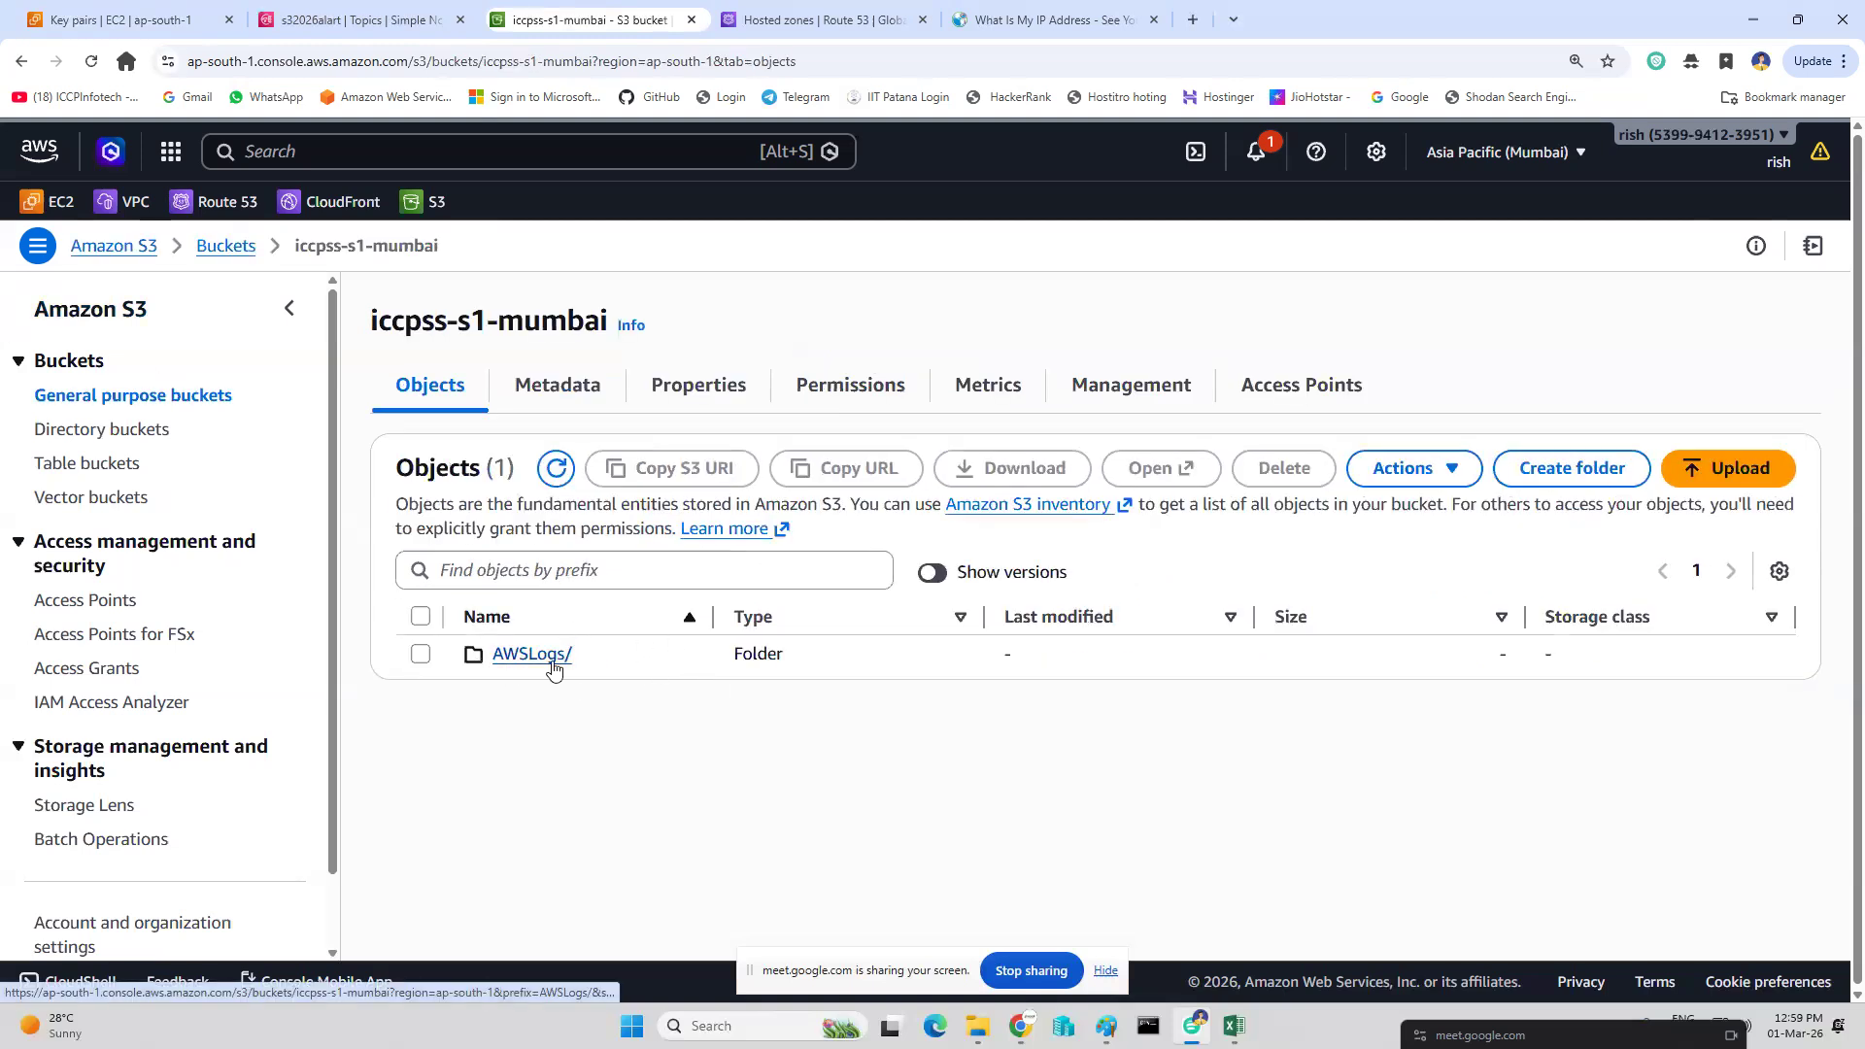
click(554, 671)
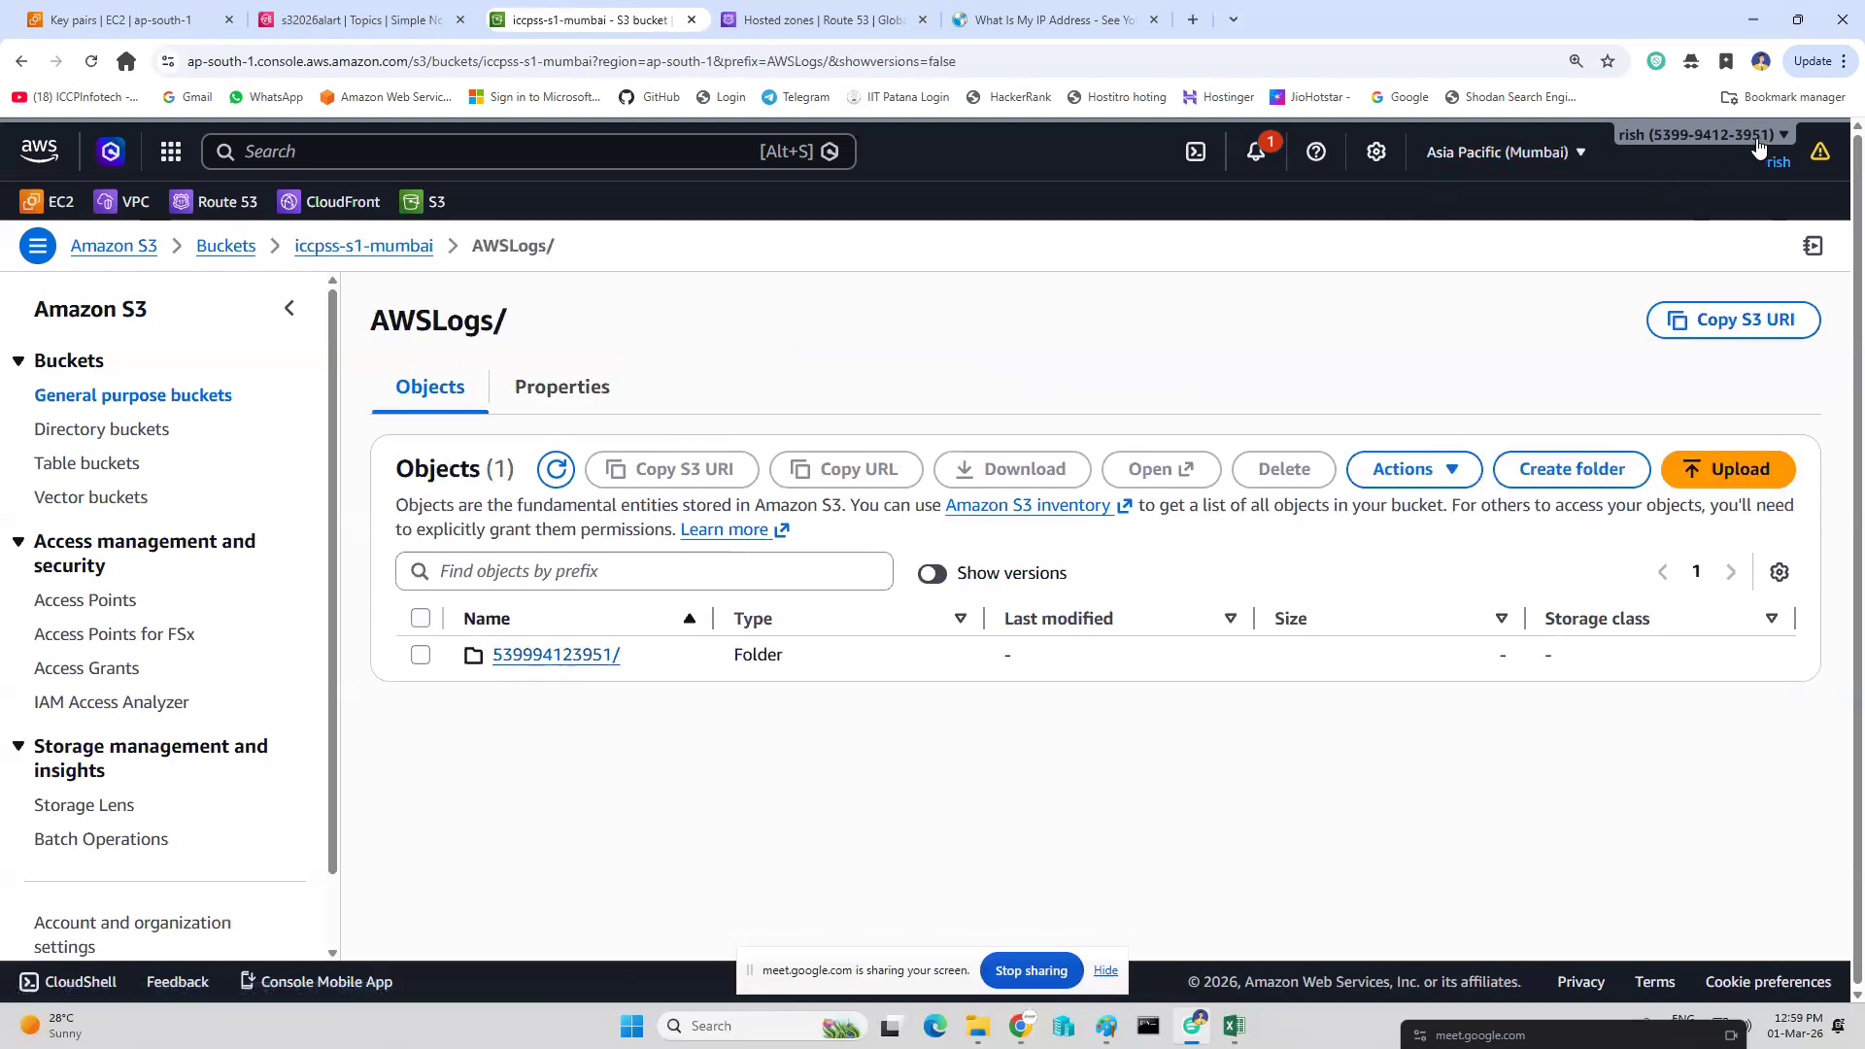
click(564, 663)
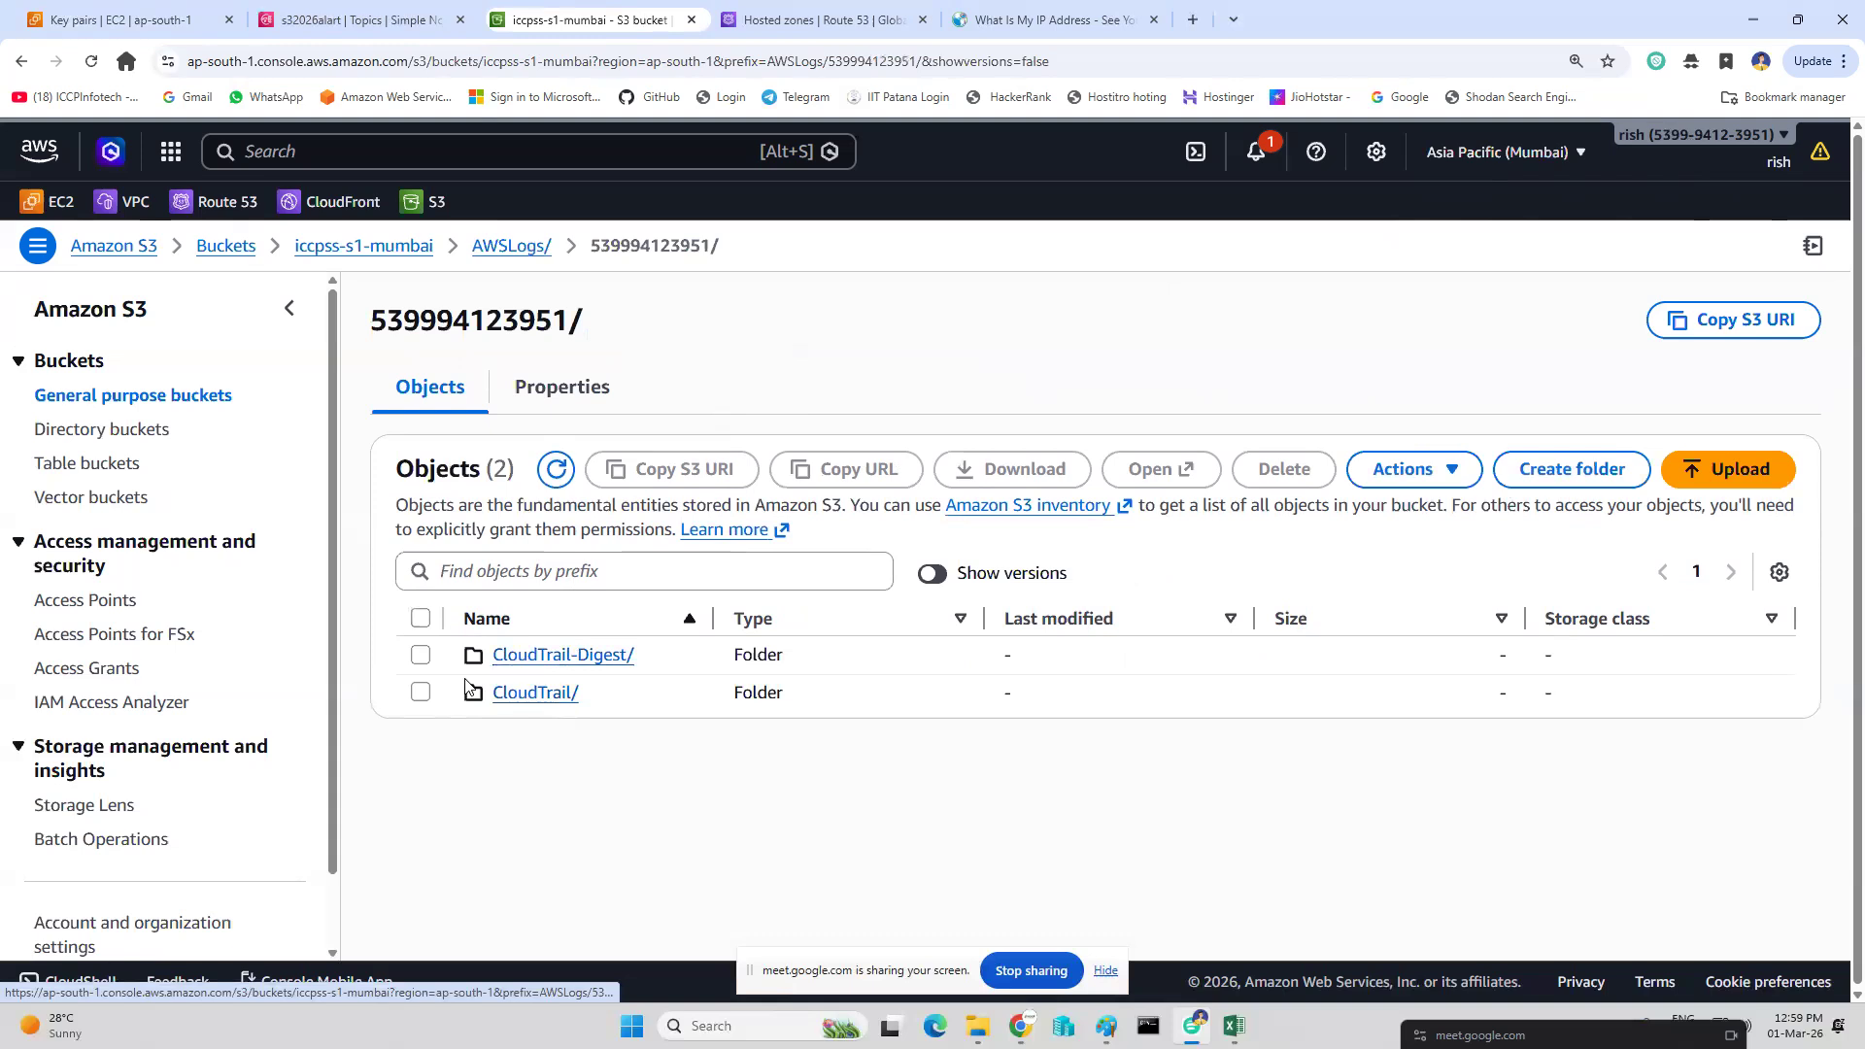
click(542, 694)
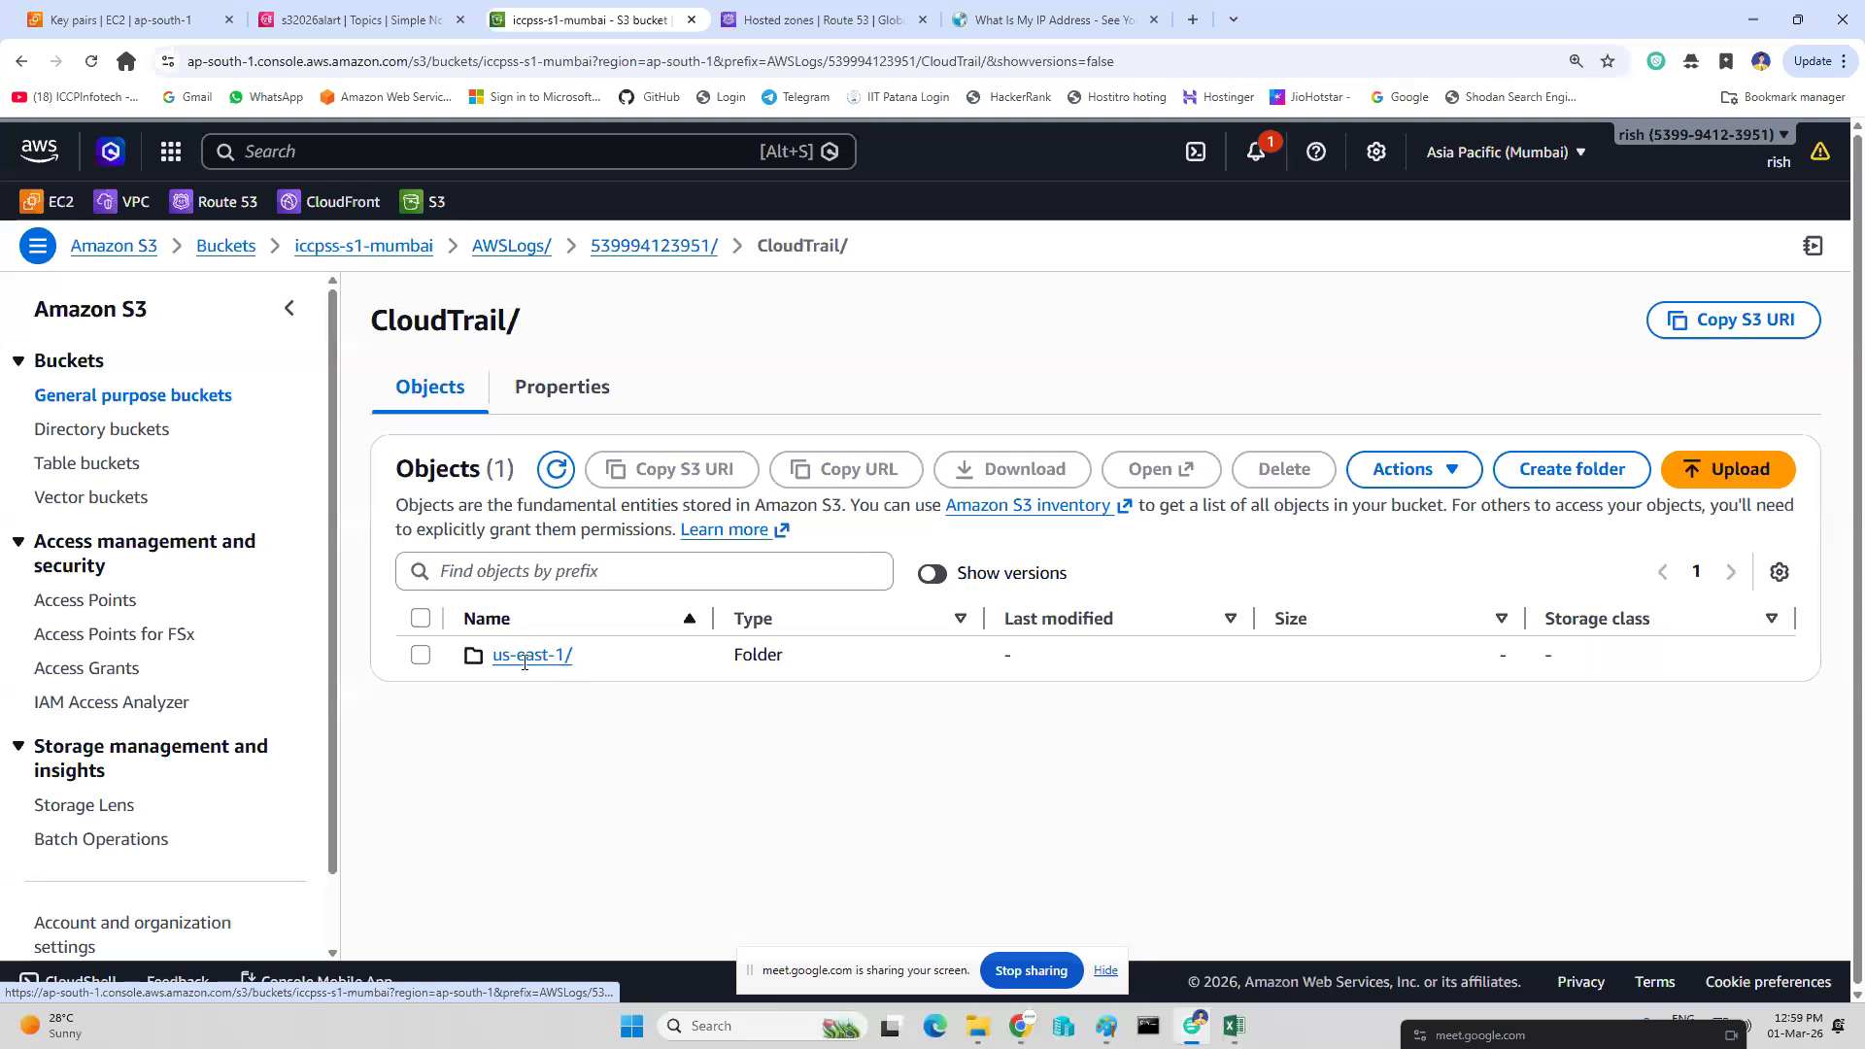
click(557, 674)
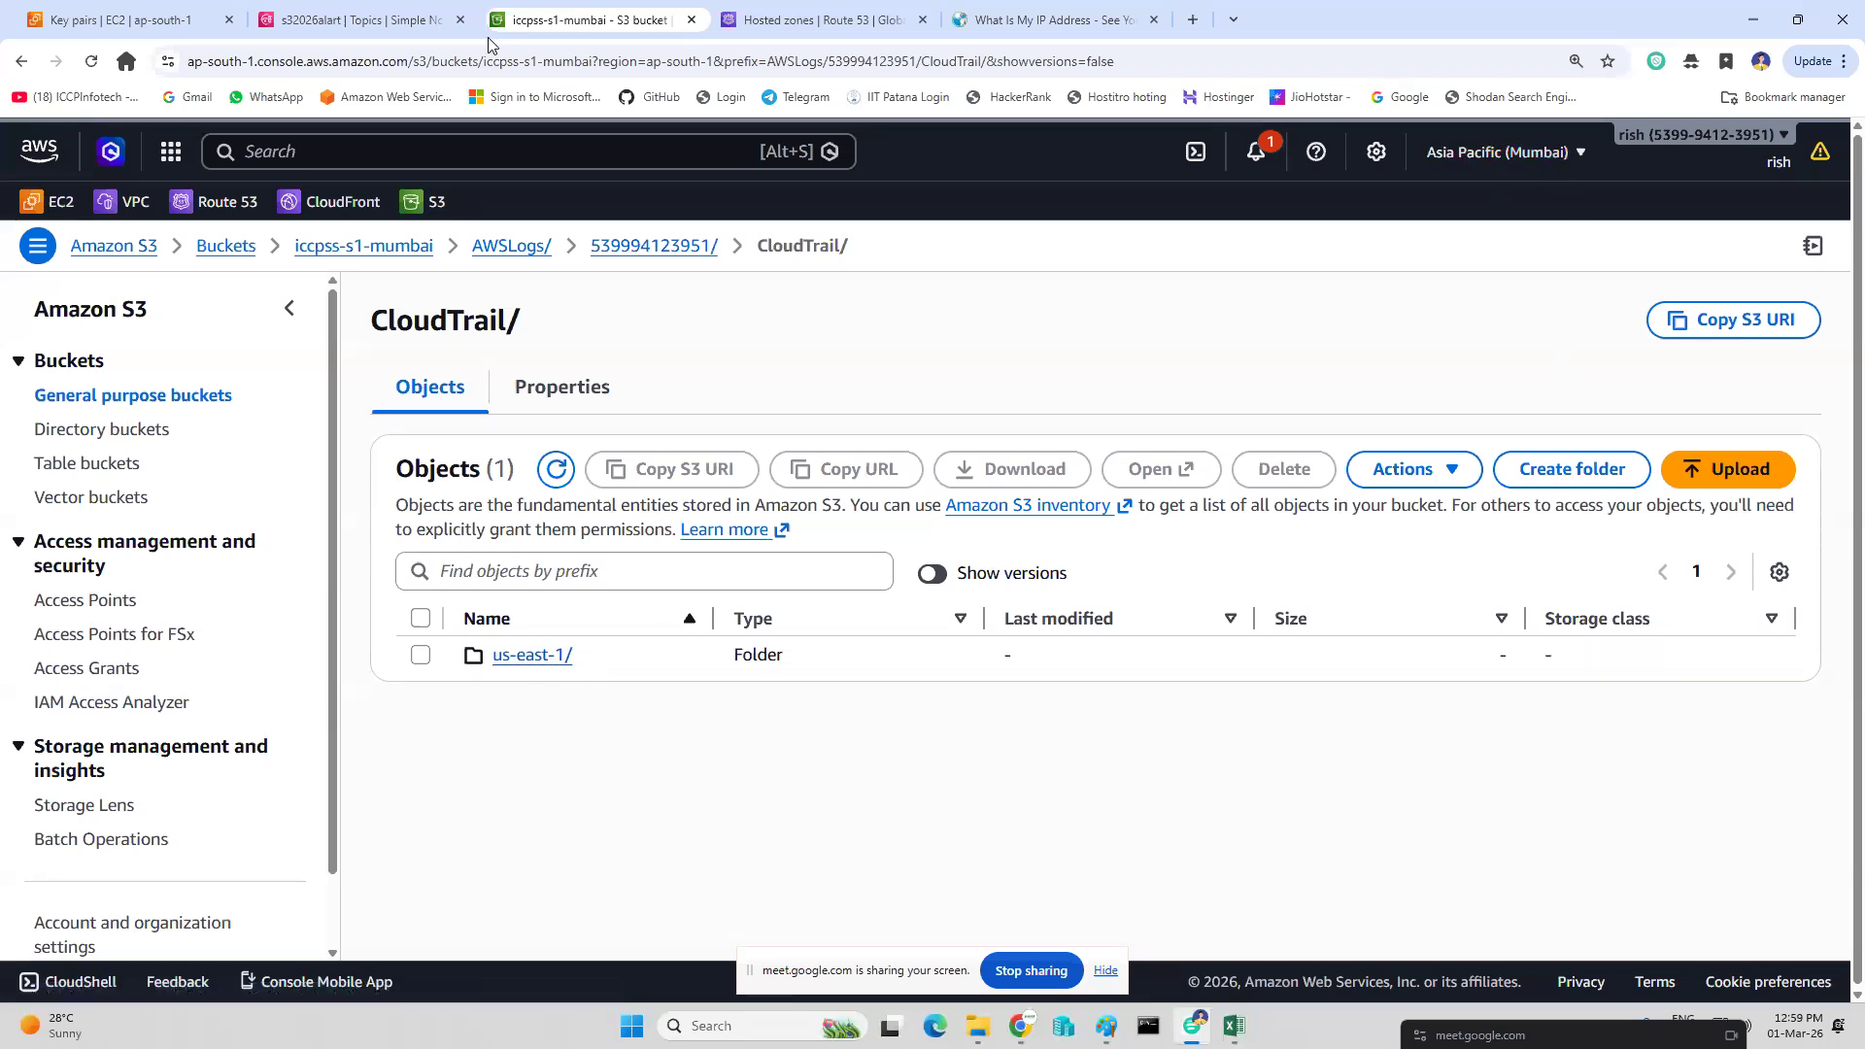
click(136, 19)
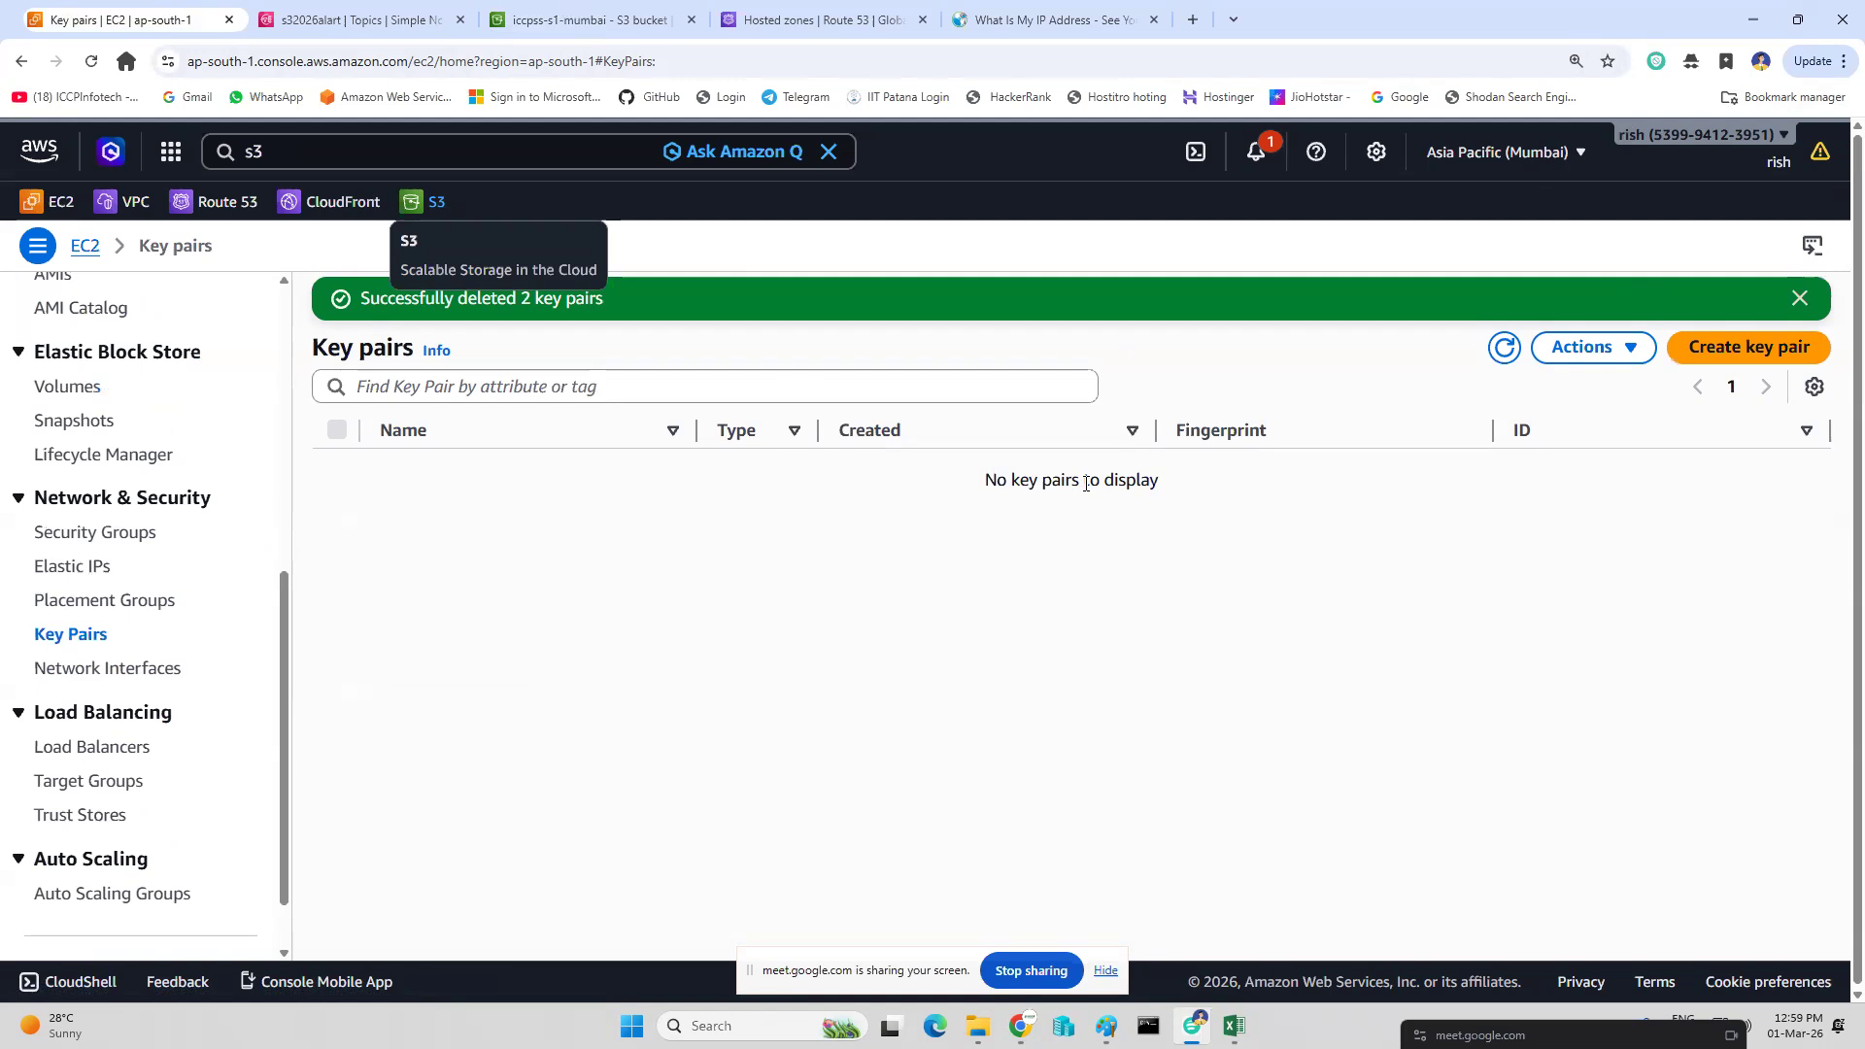
click(352, 20)
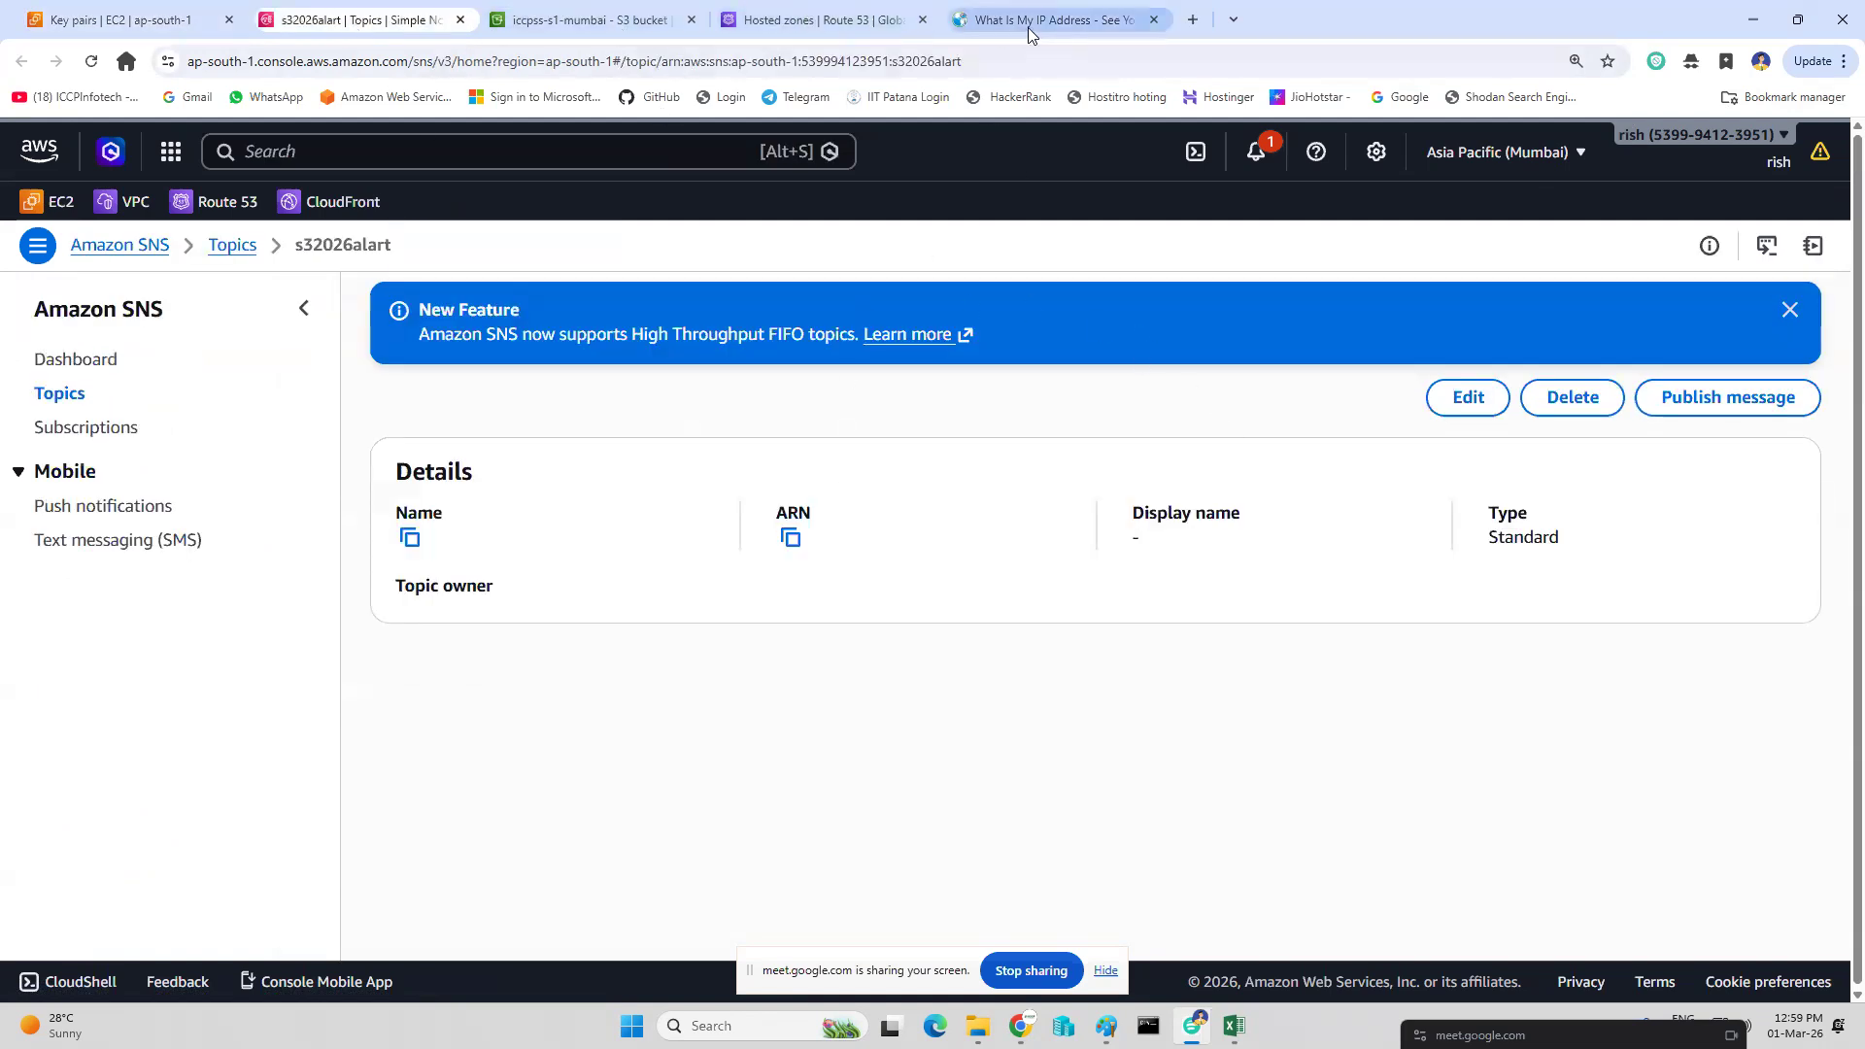
click(603, 27)
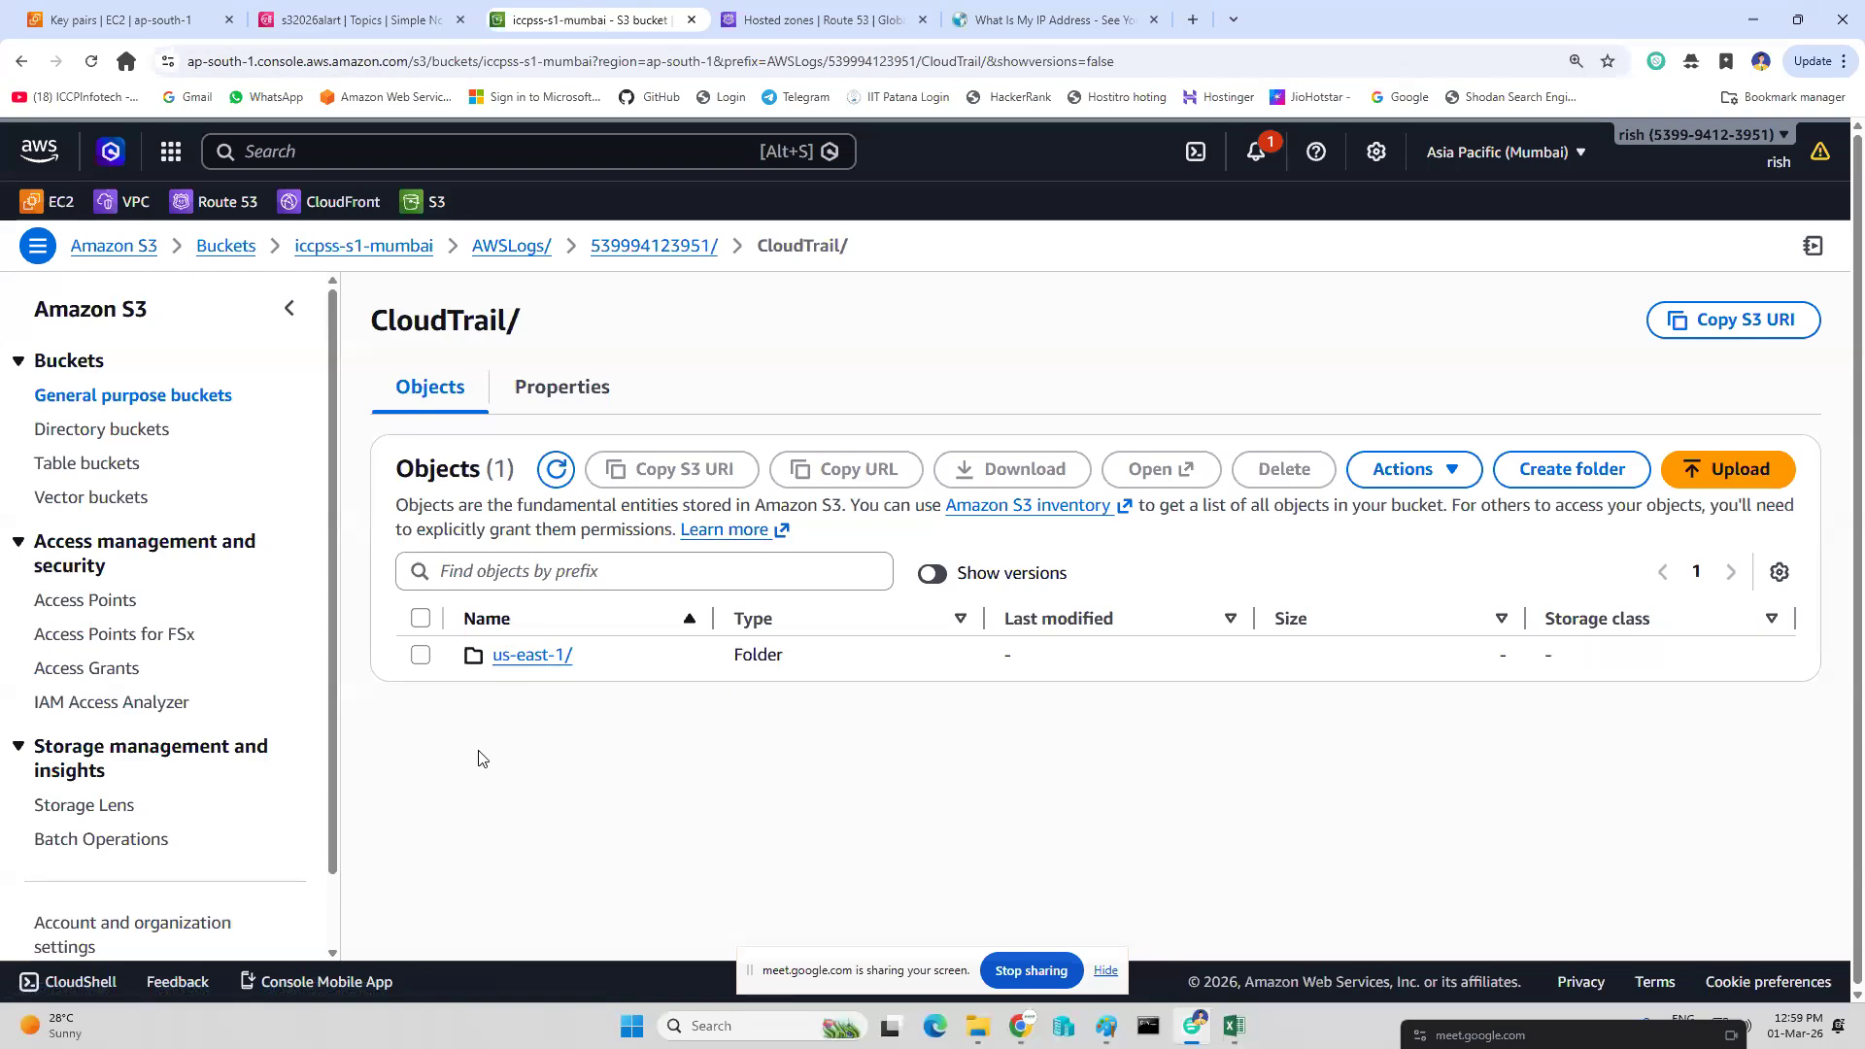
Browse the us-east-1, 2026, 03 and 01 folders and open the json.gz log file's details.
click(528, 661)
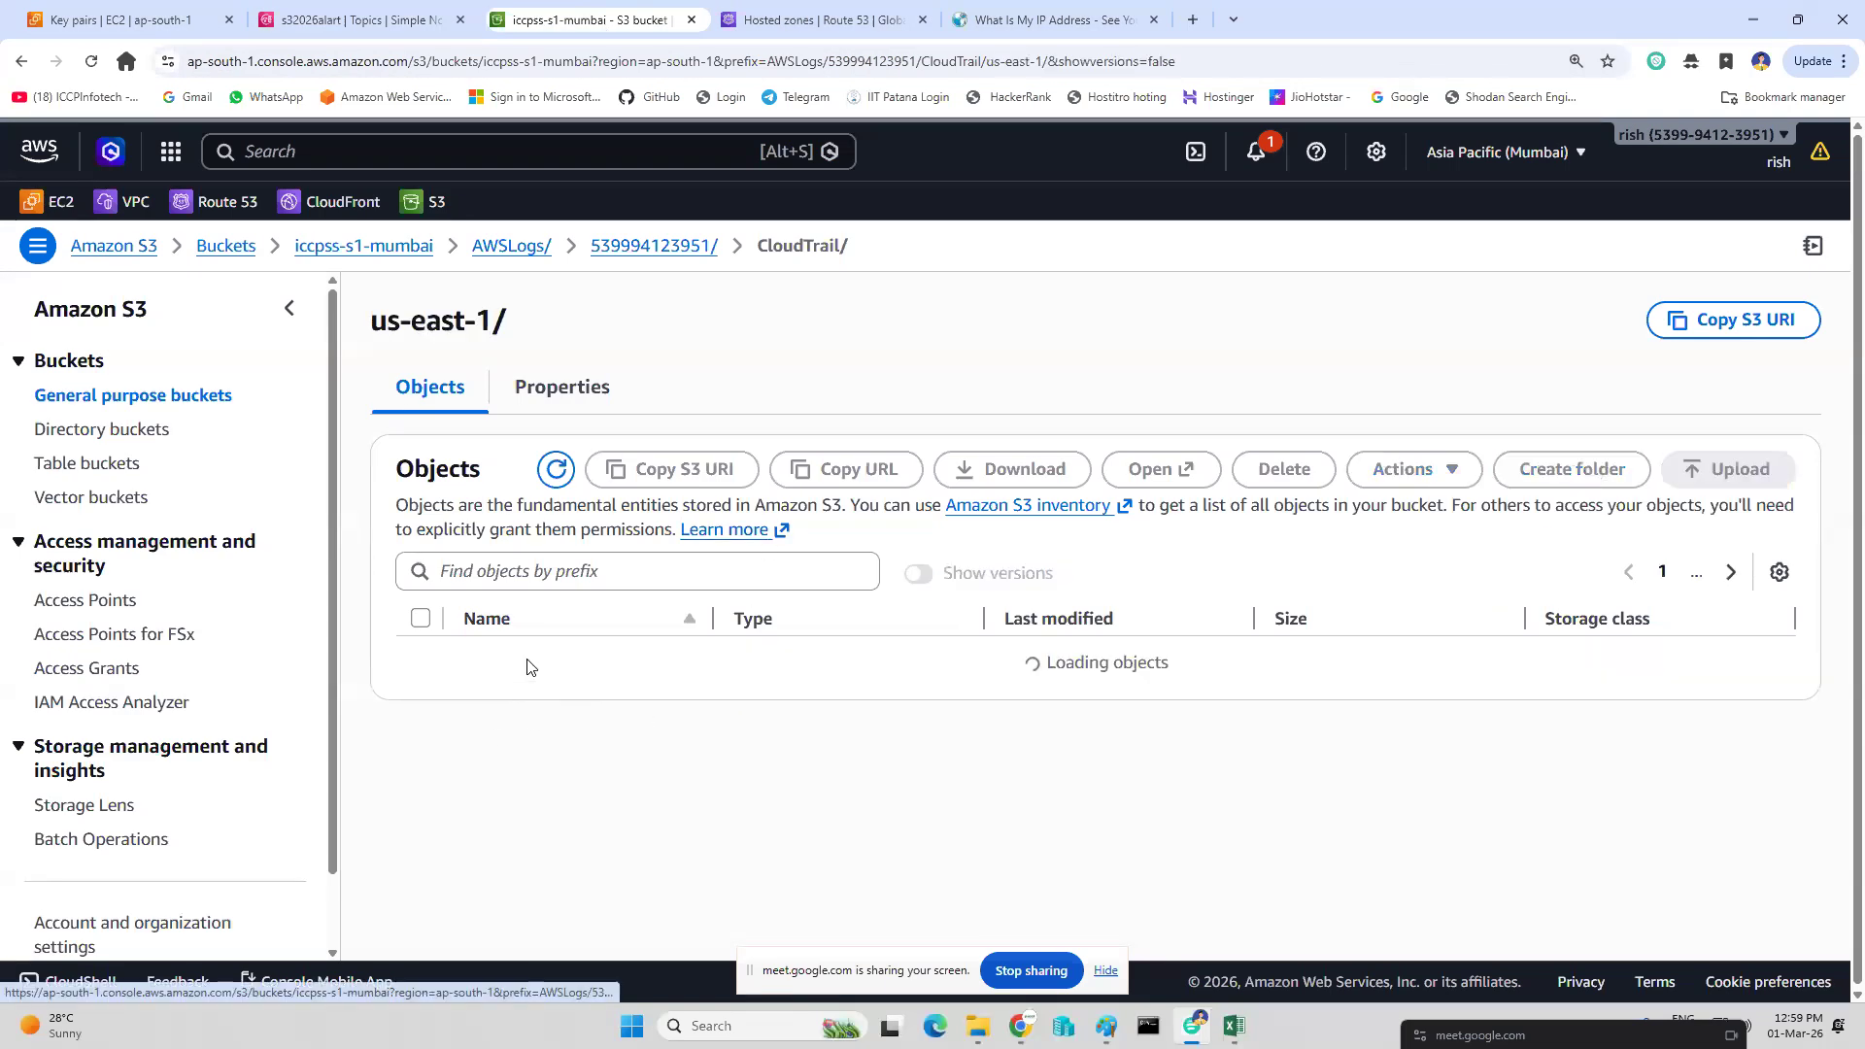
click(525, 664)
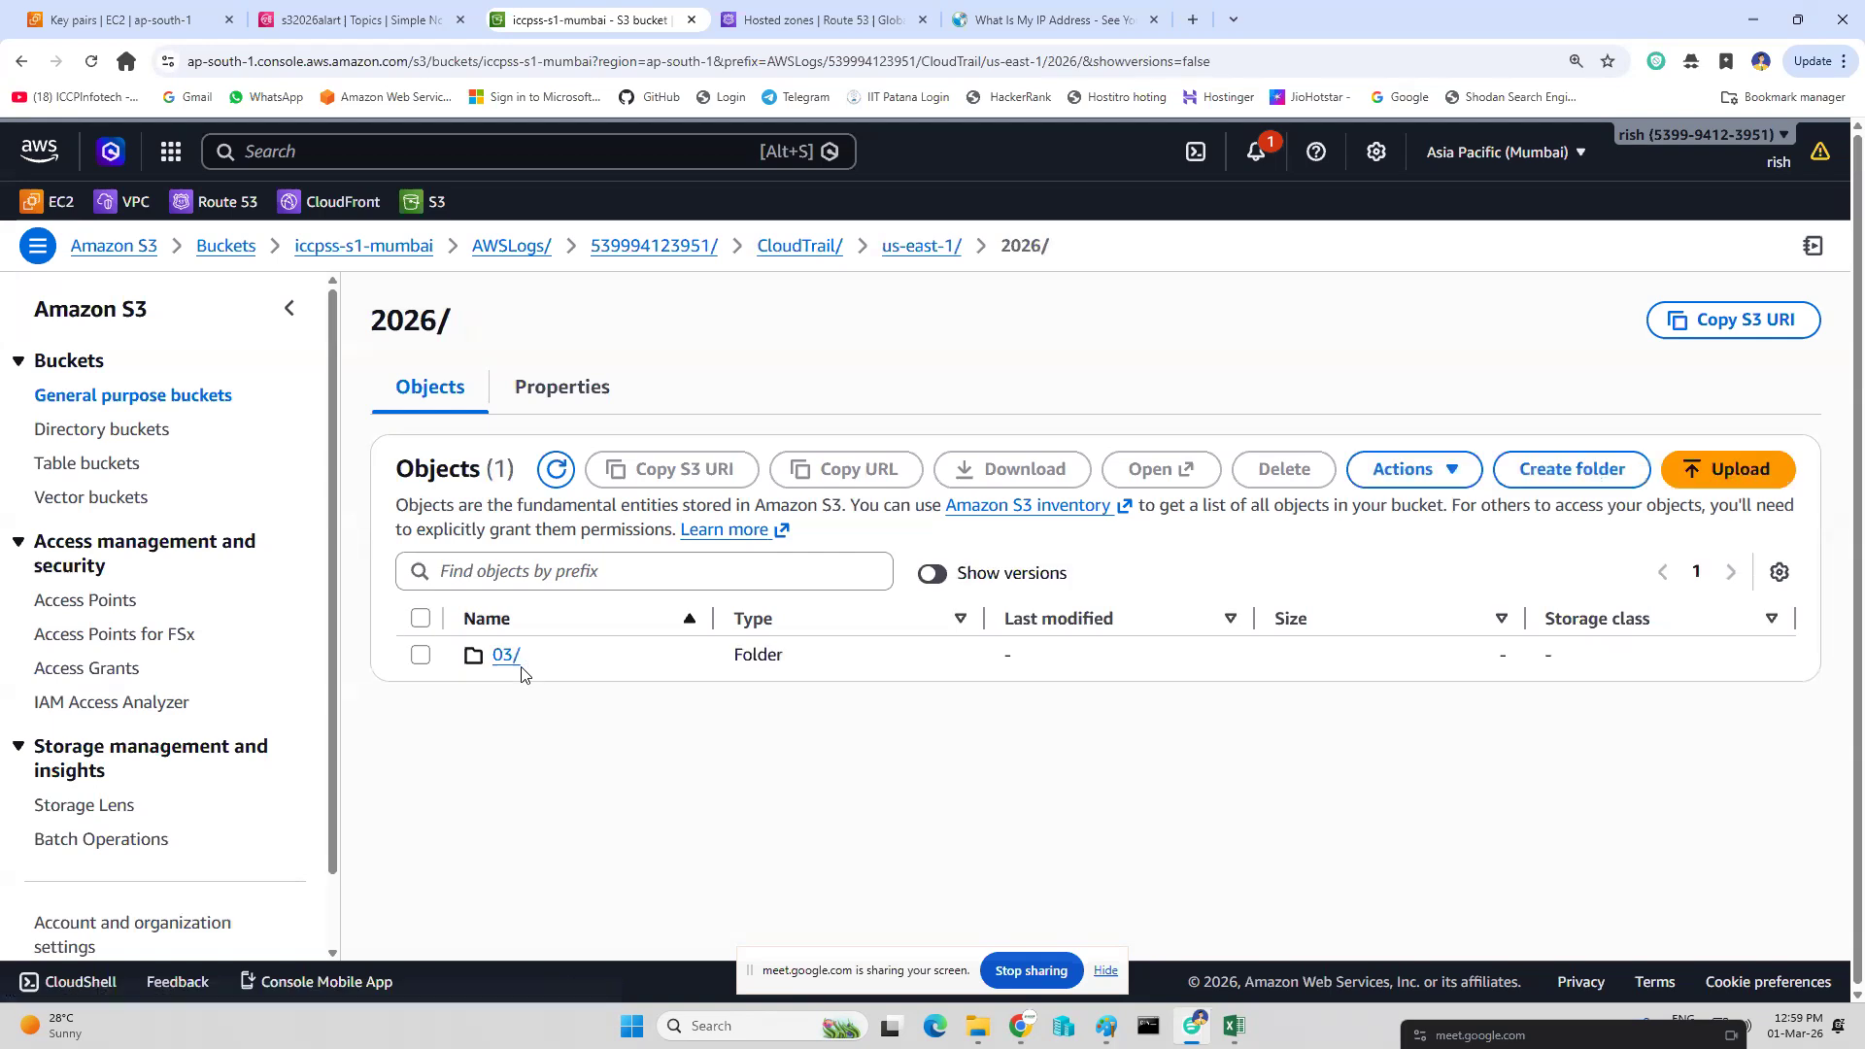
click(500, 657)
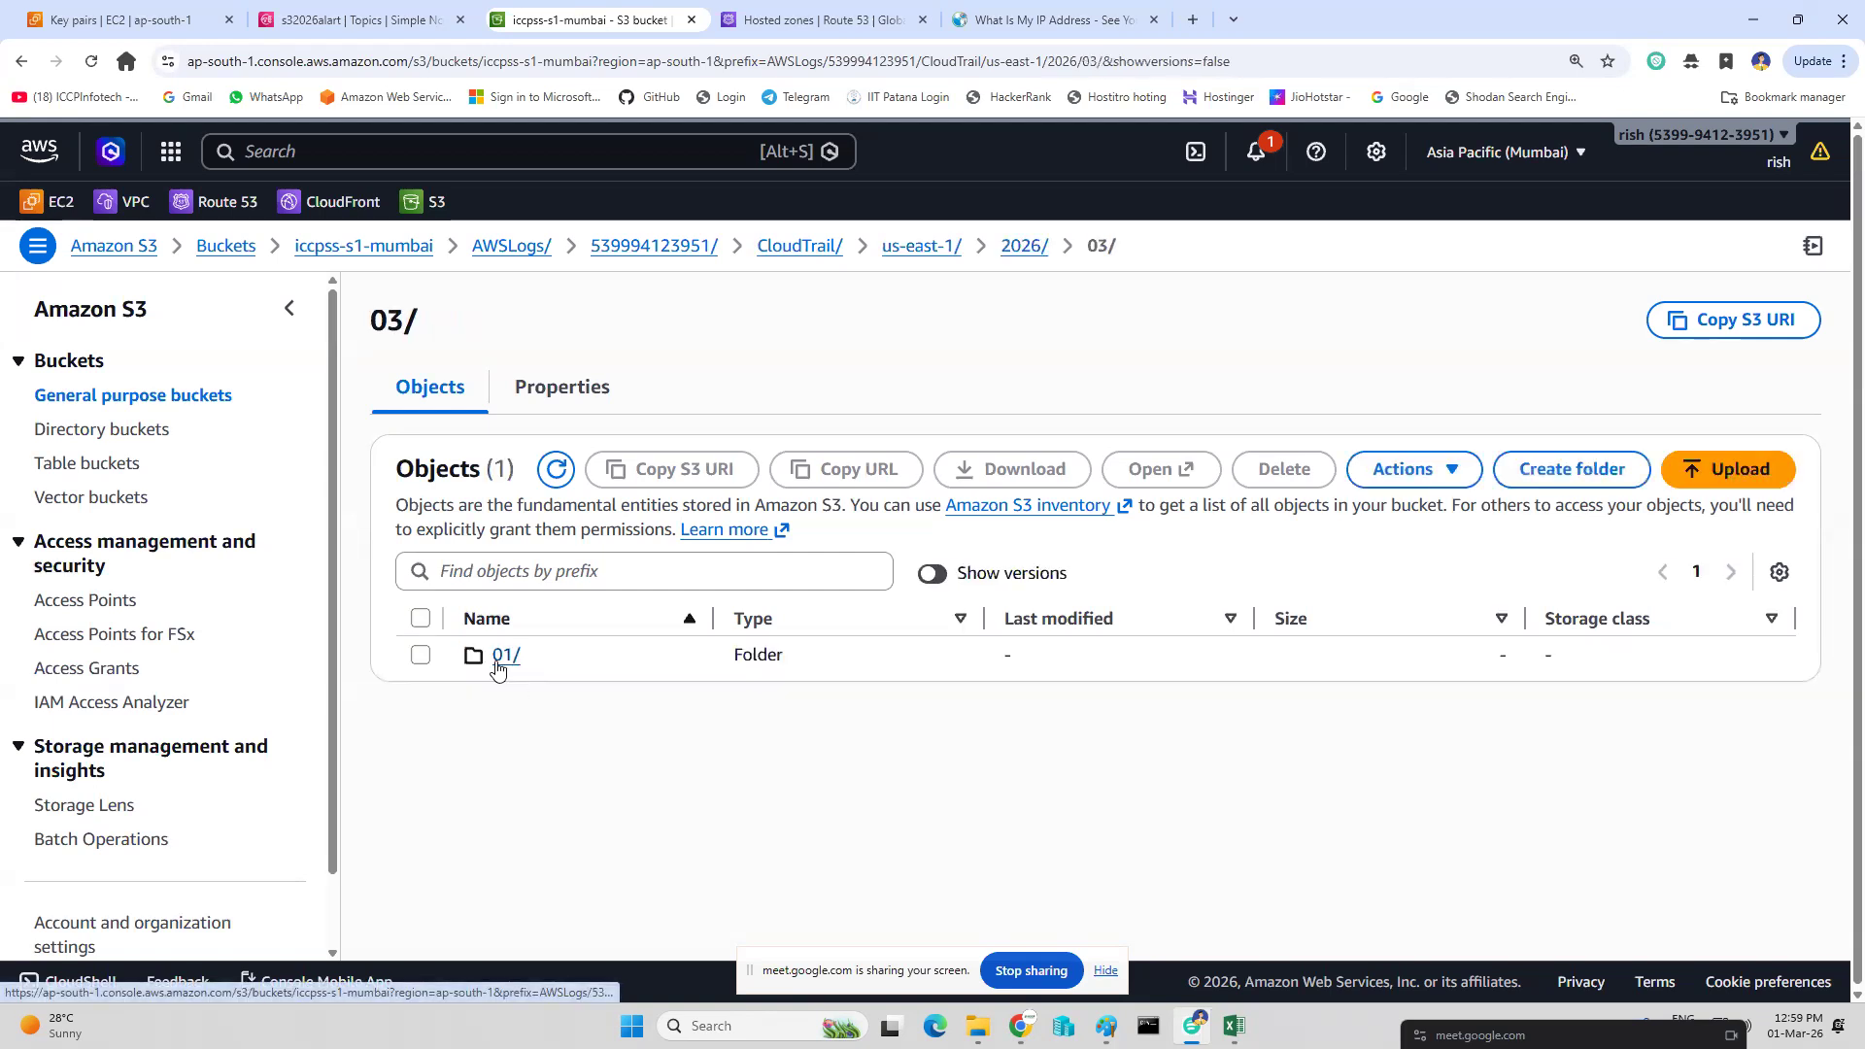
click(497, 659)
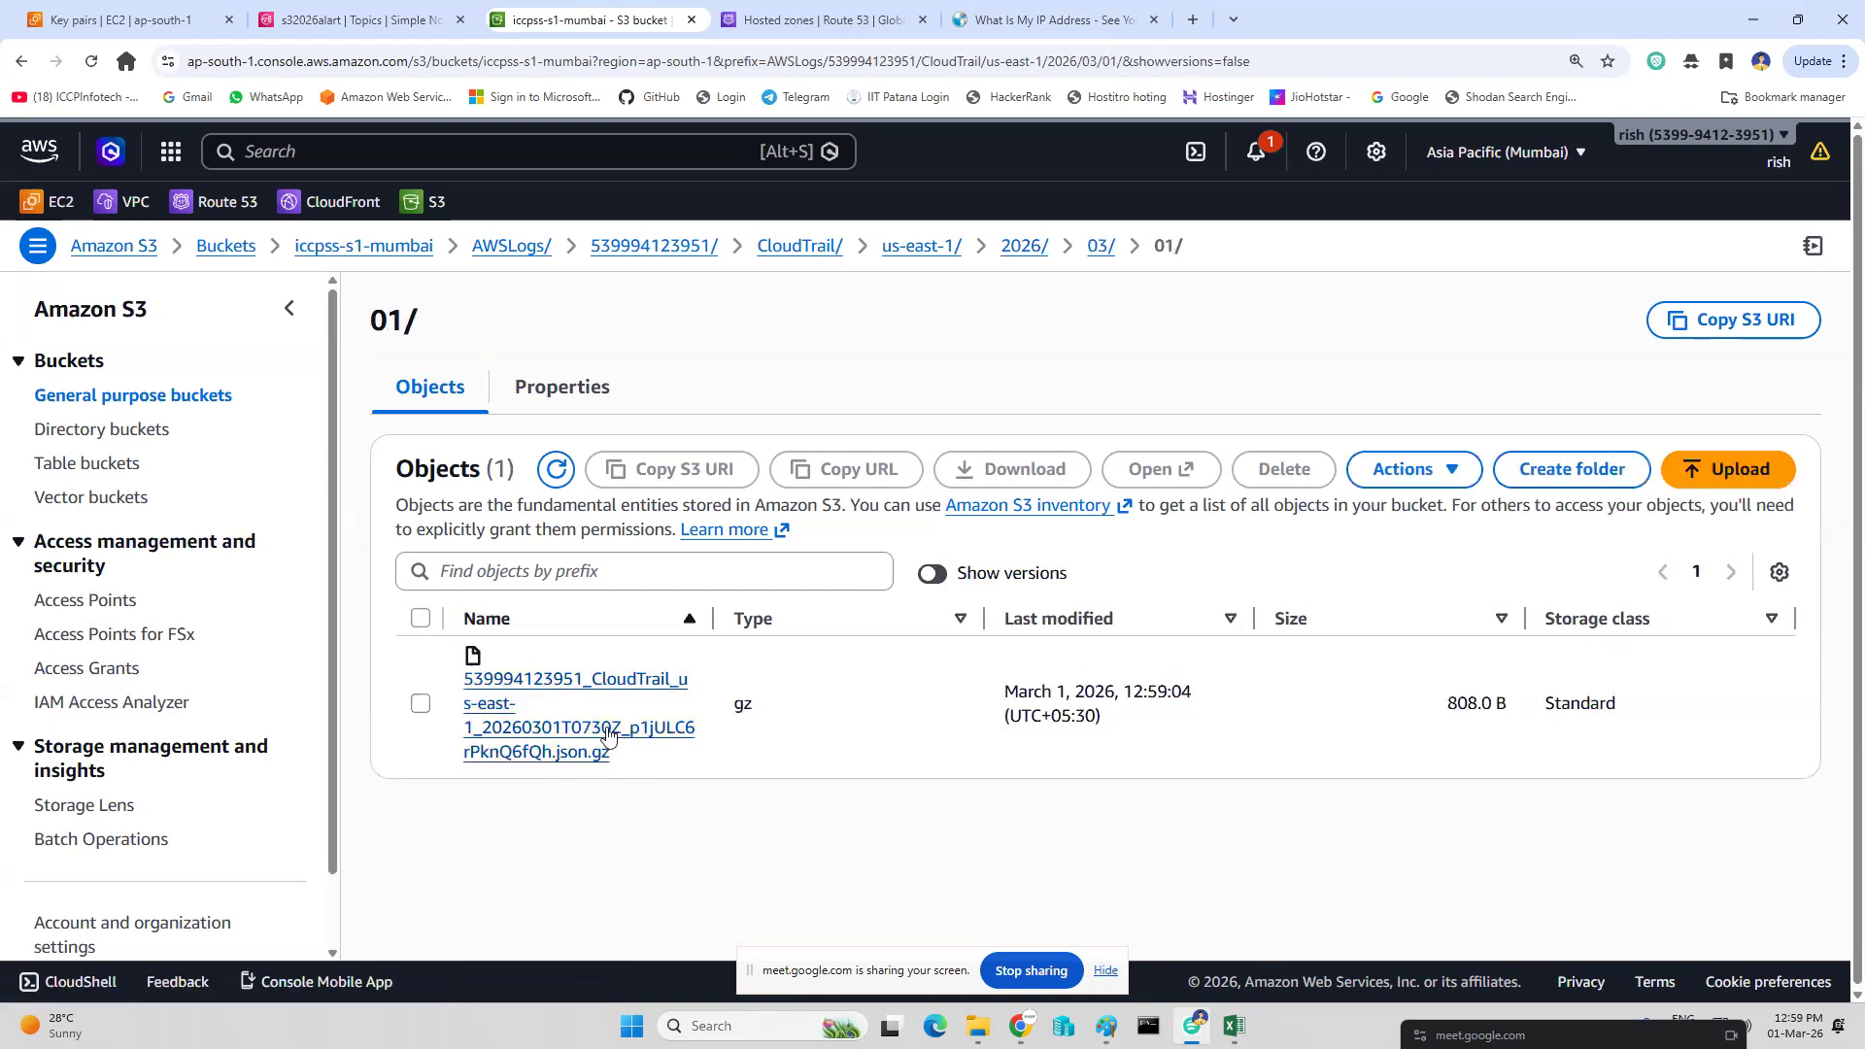
click(550, 717)
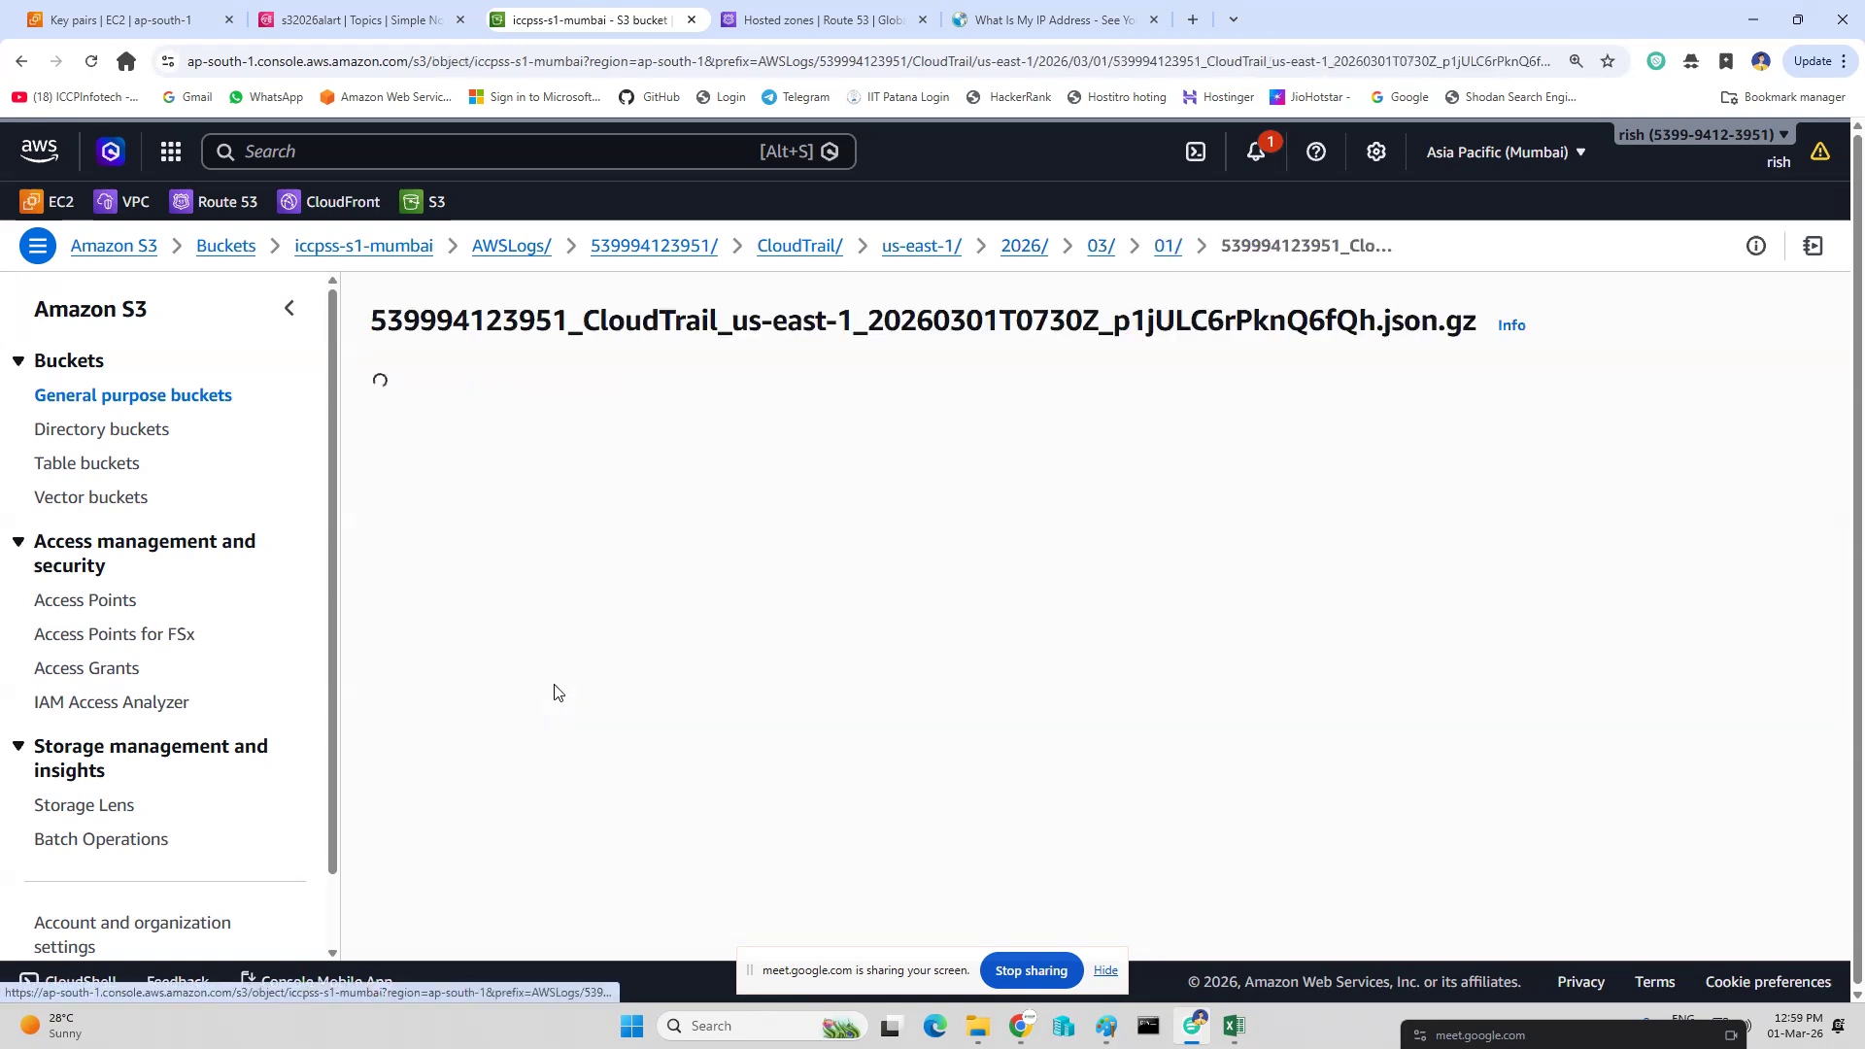
Review the log file's object overview, open the file, and examine the identity, source and user agent of its event records.
scroll(913, 743, down, 2)
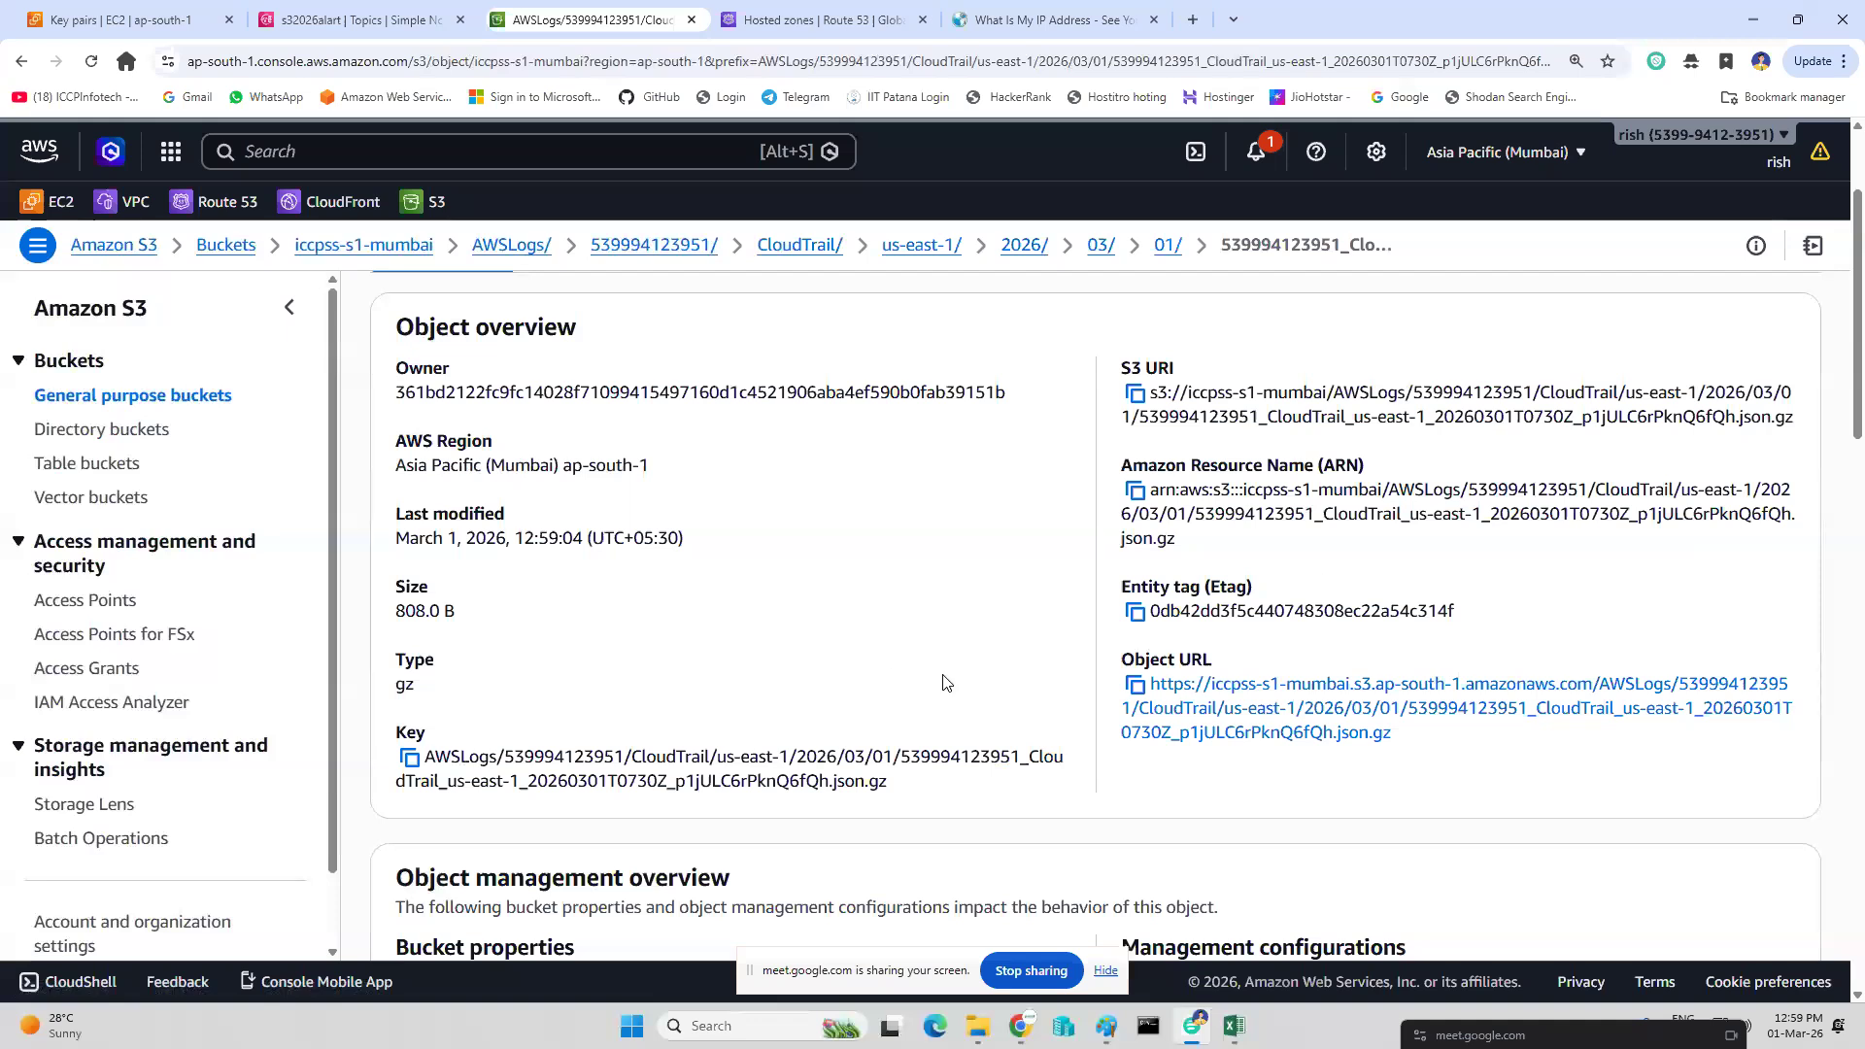
scroll(1000, 670, up, 2)
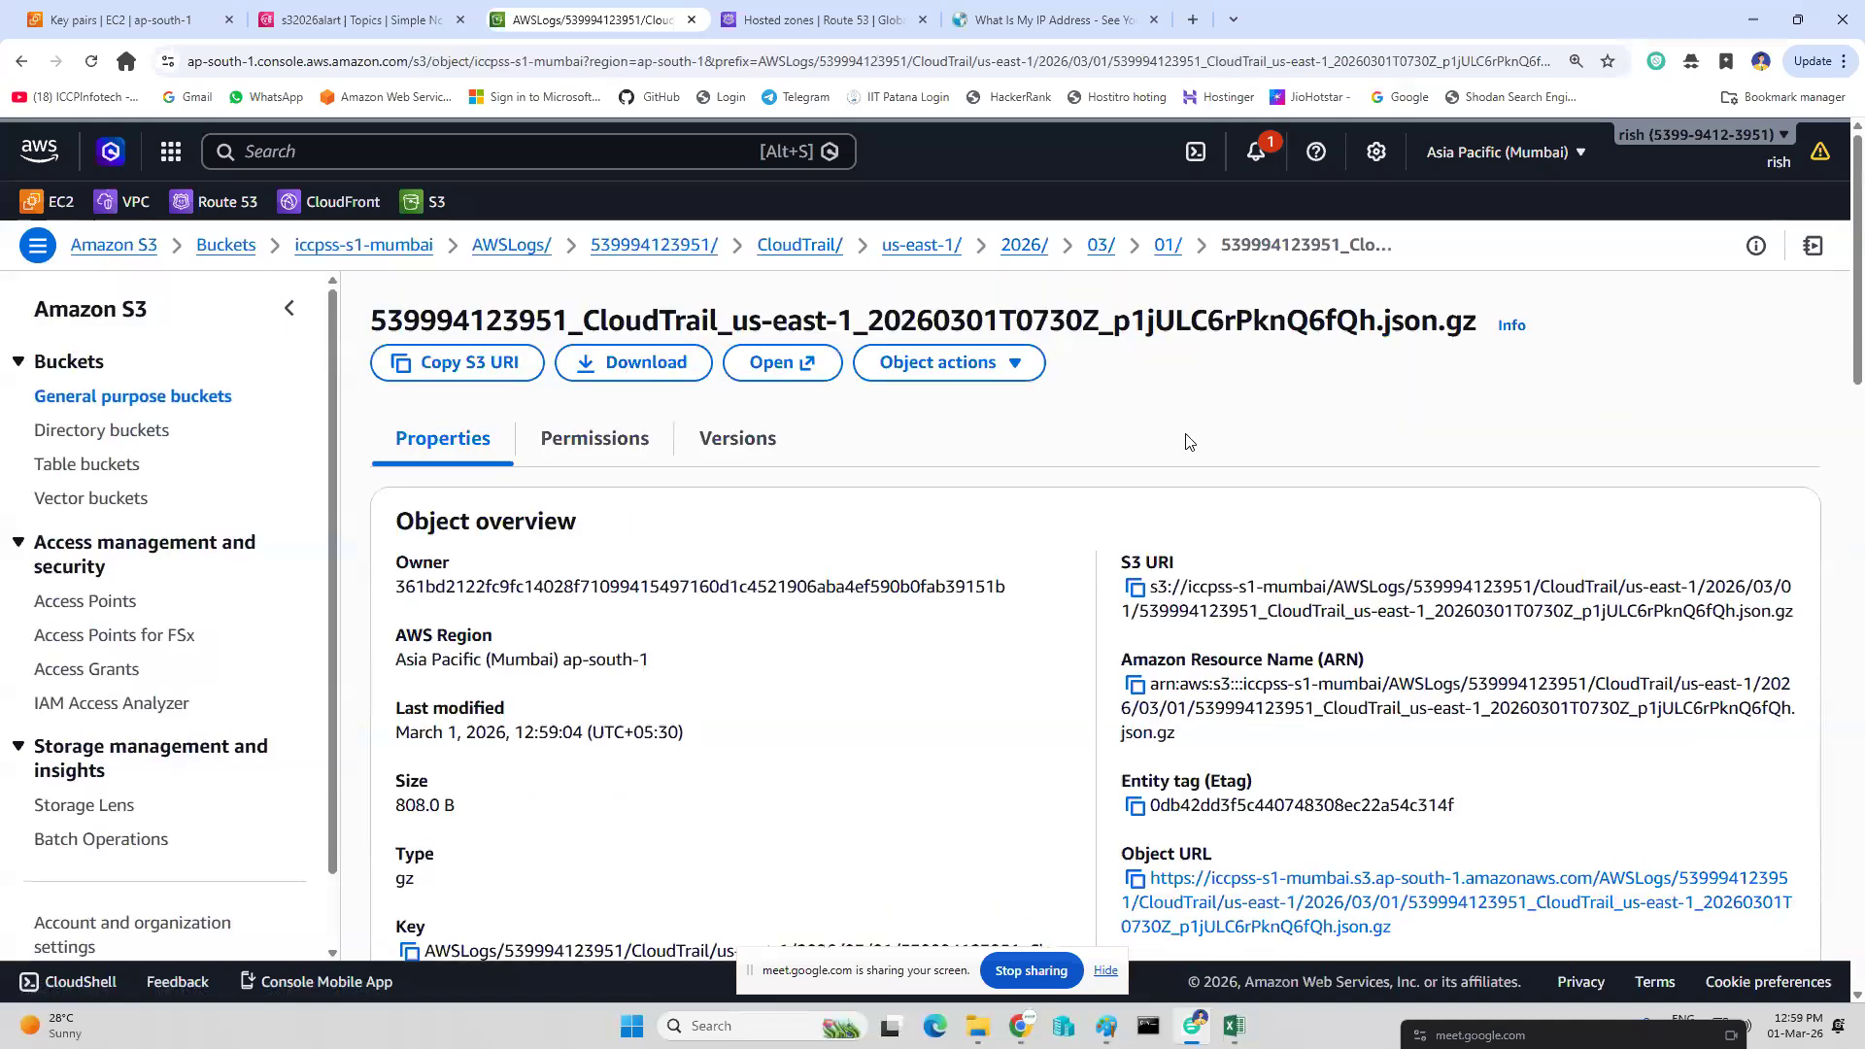
click(773, 363)
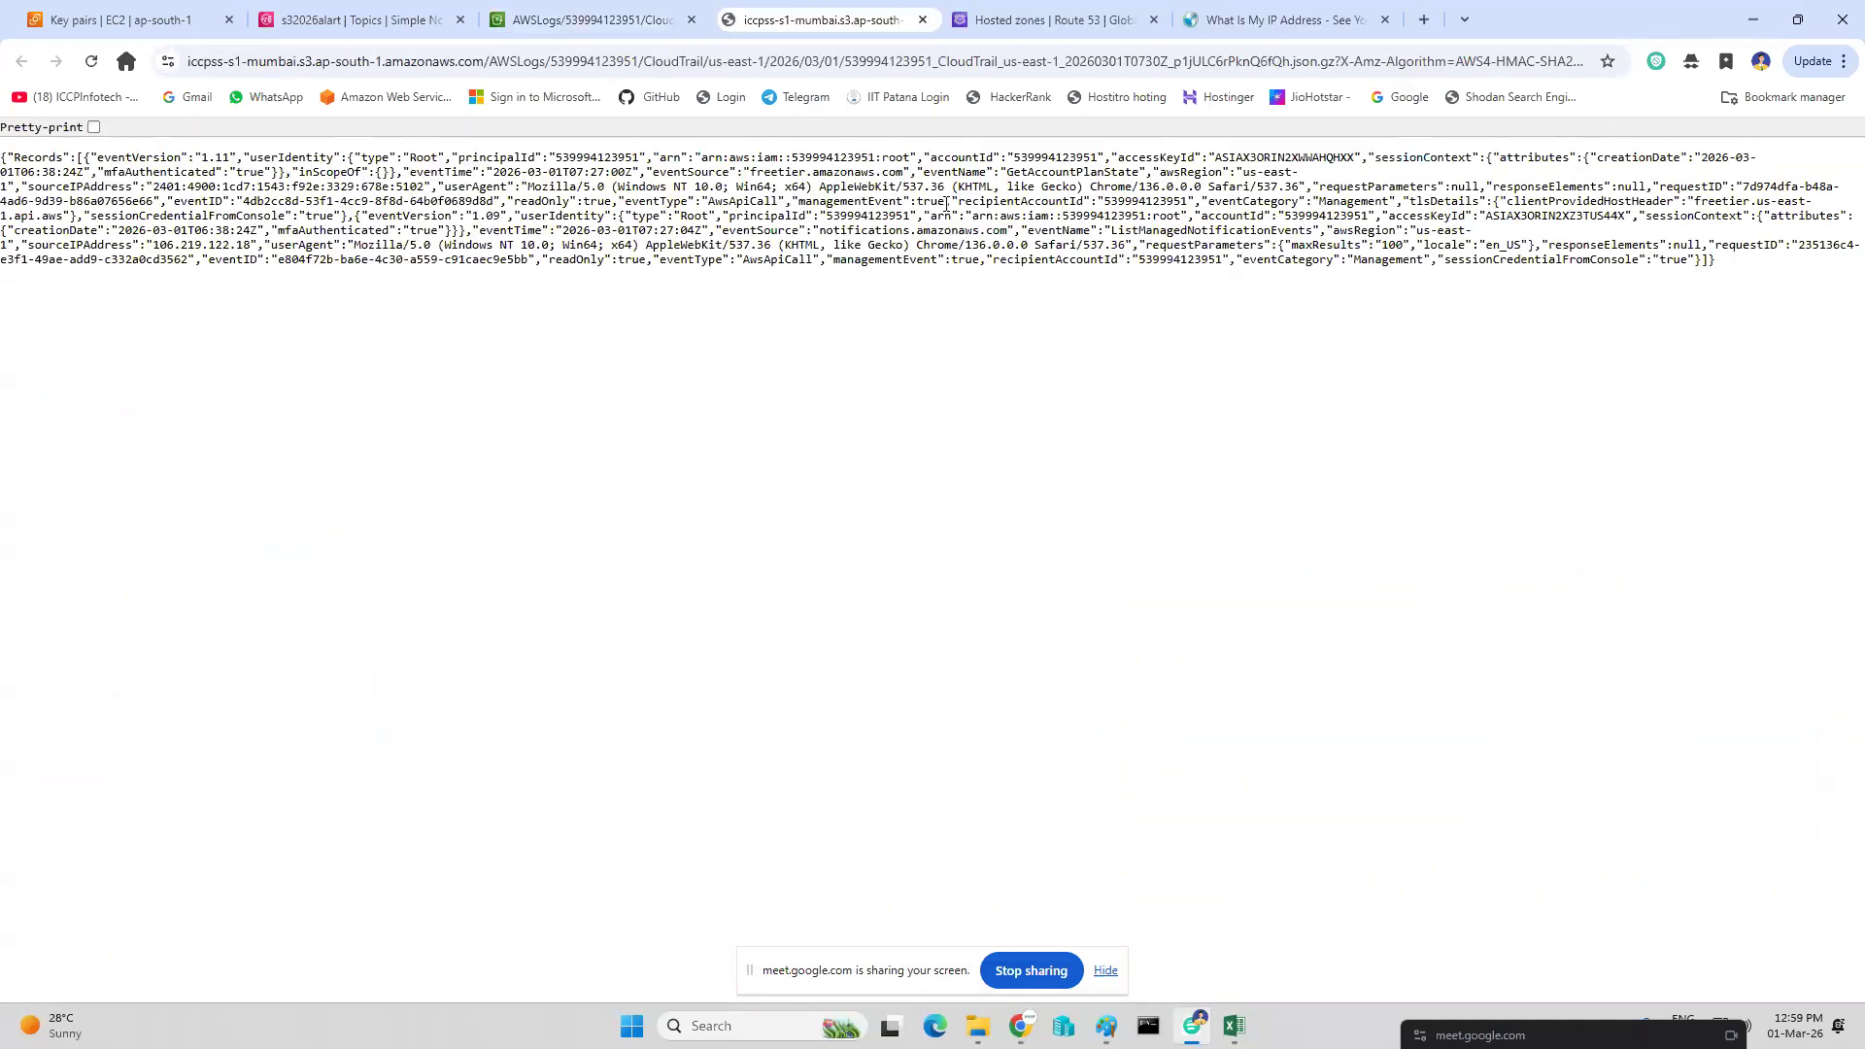
drag(55, 158, 1069, 158)
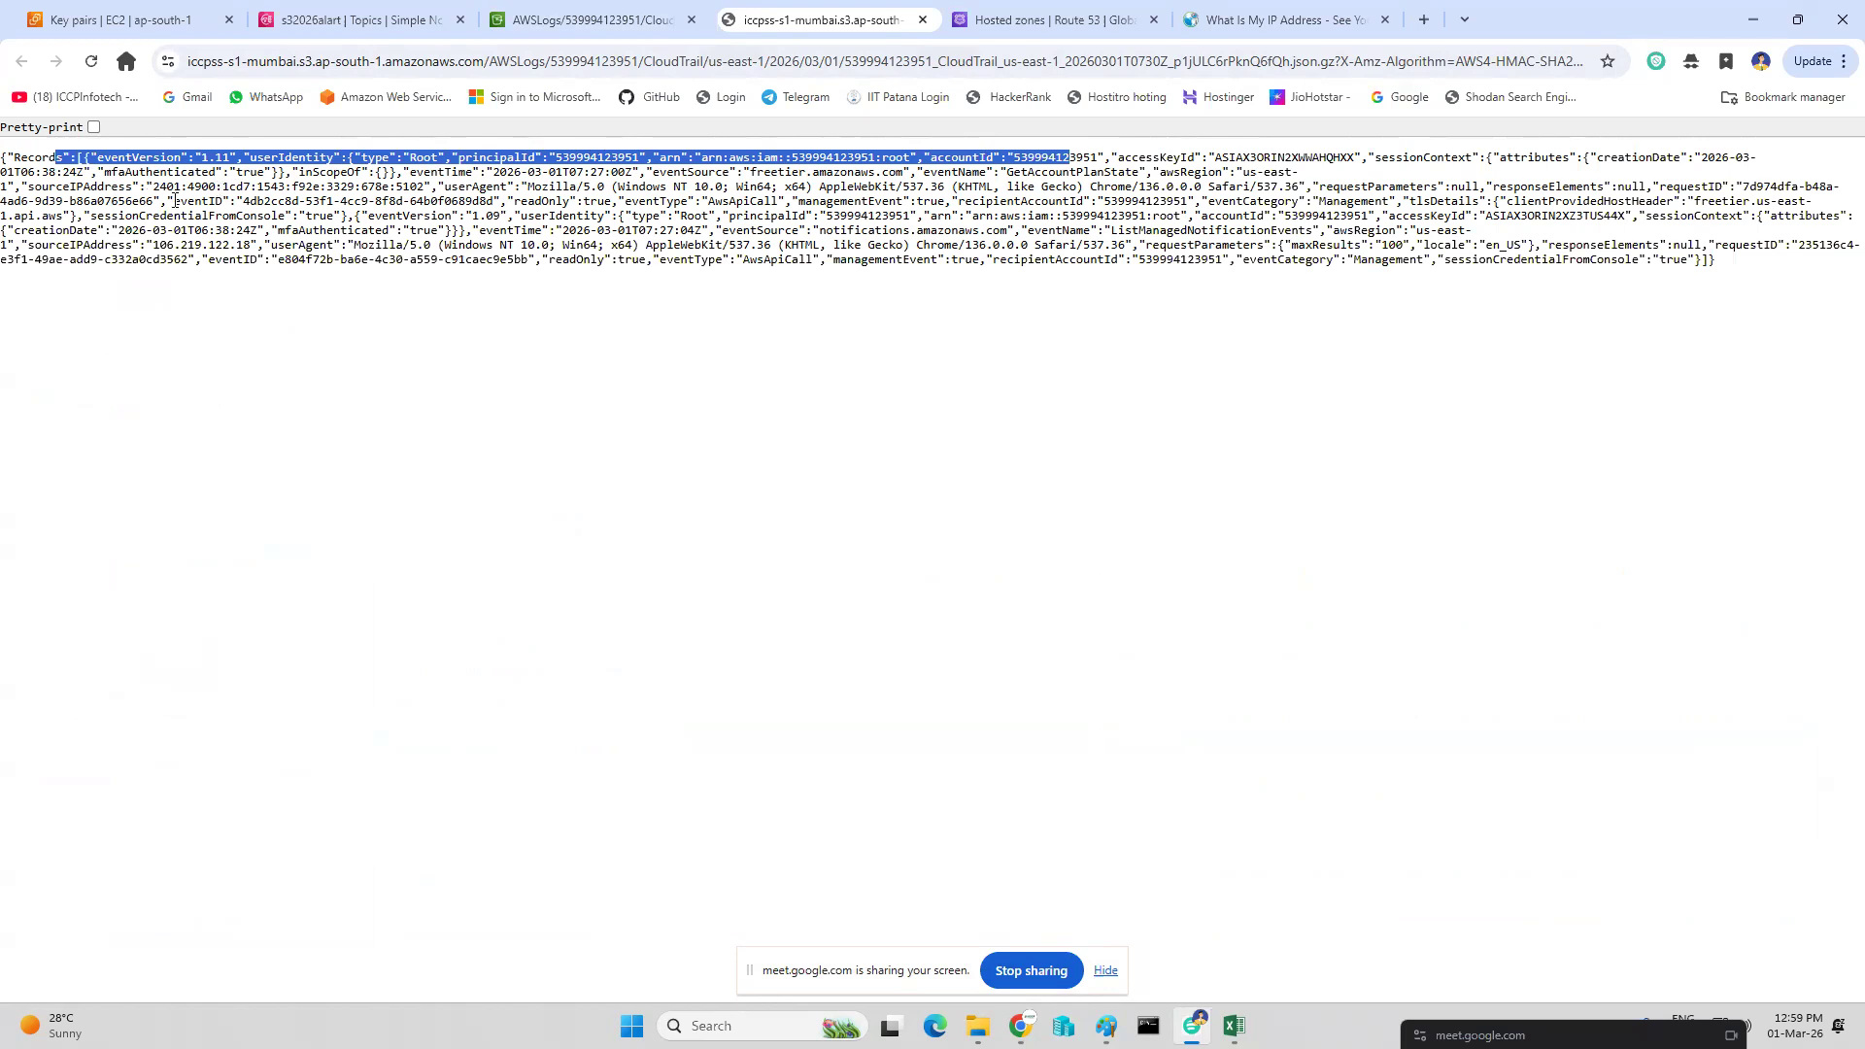
drag(175, 199, 842, 185)
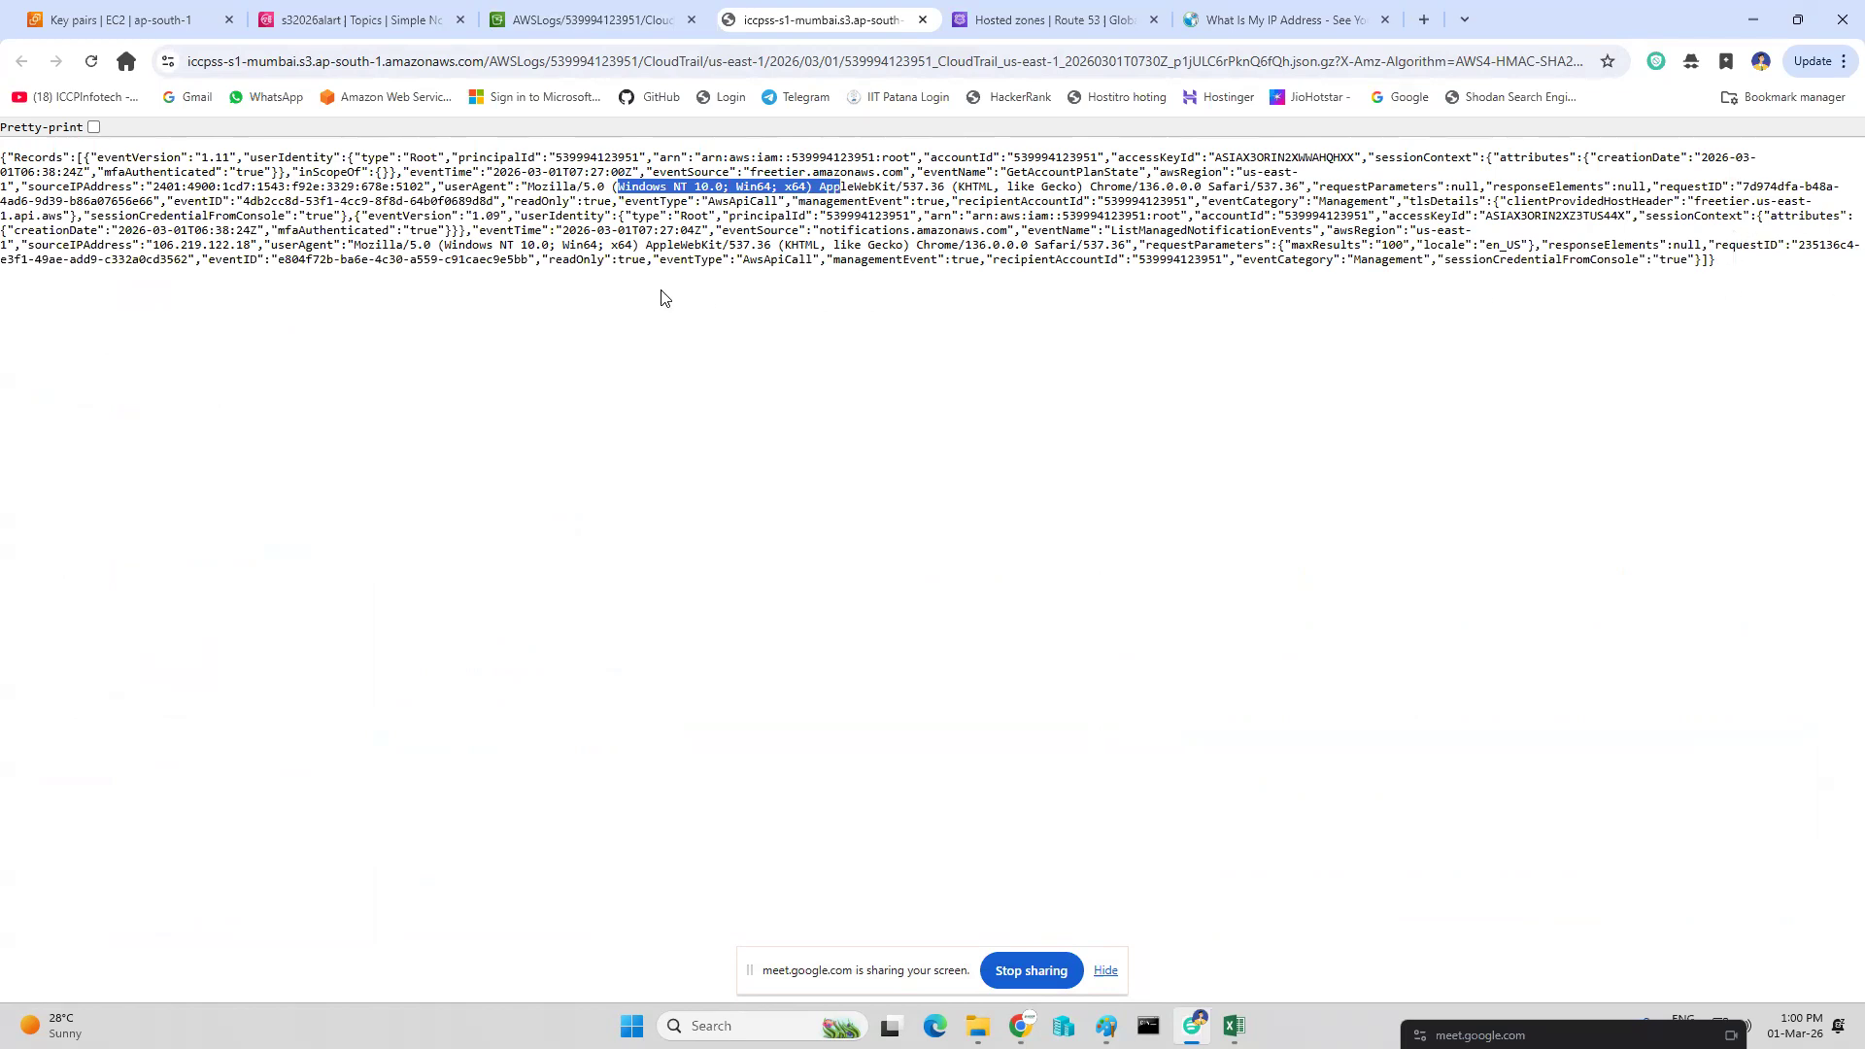
double_click(734, 453)
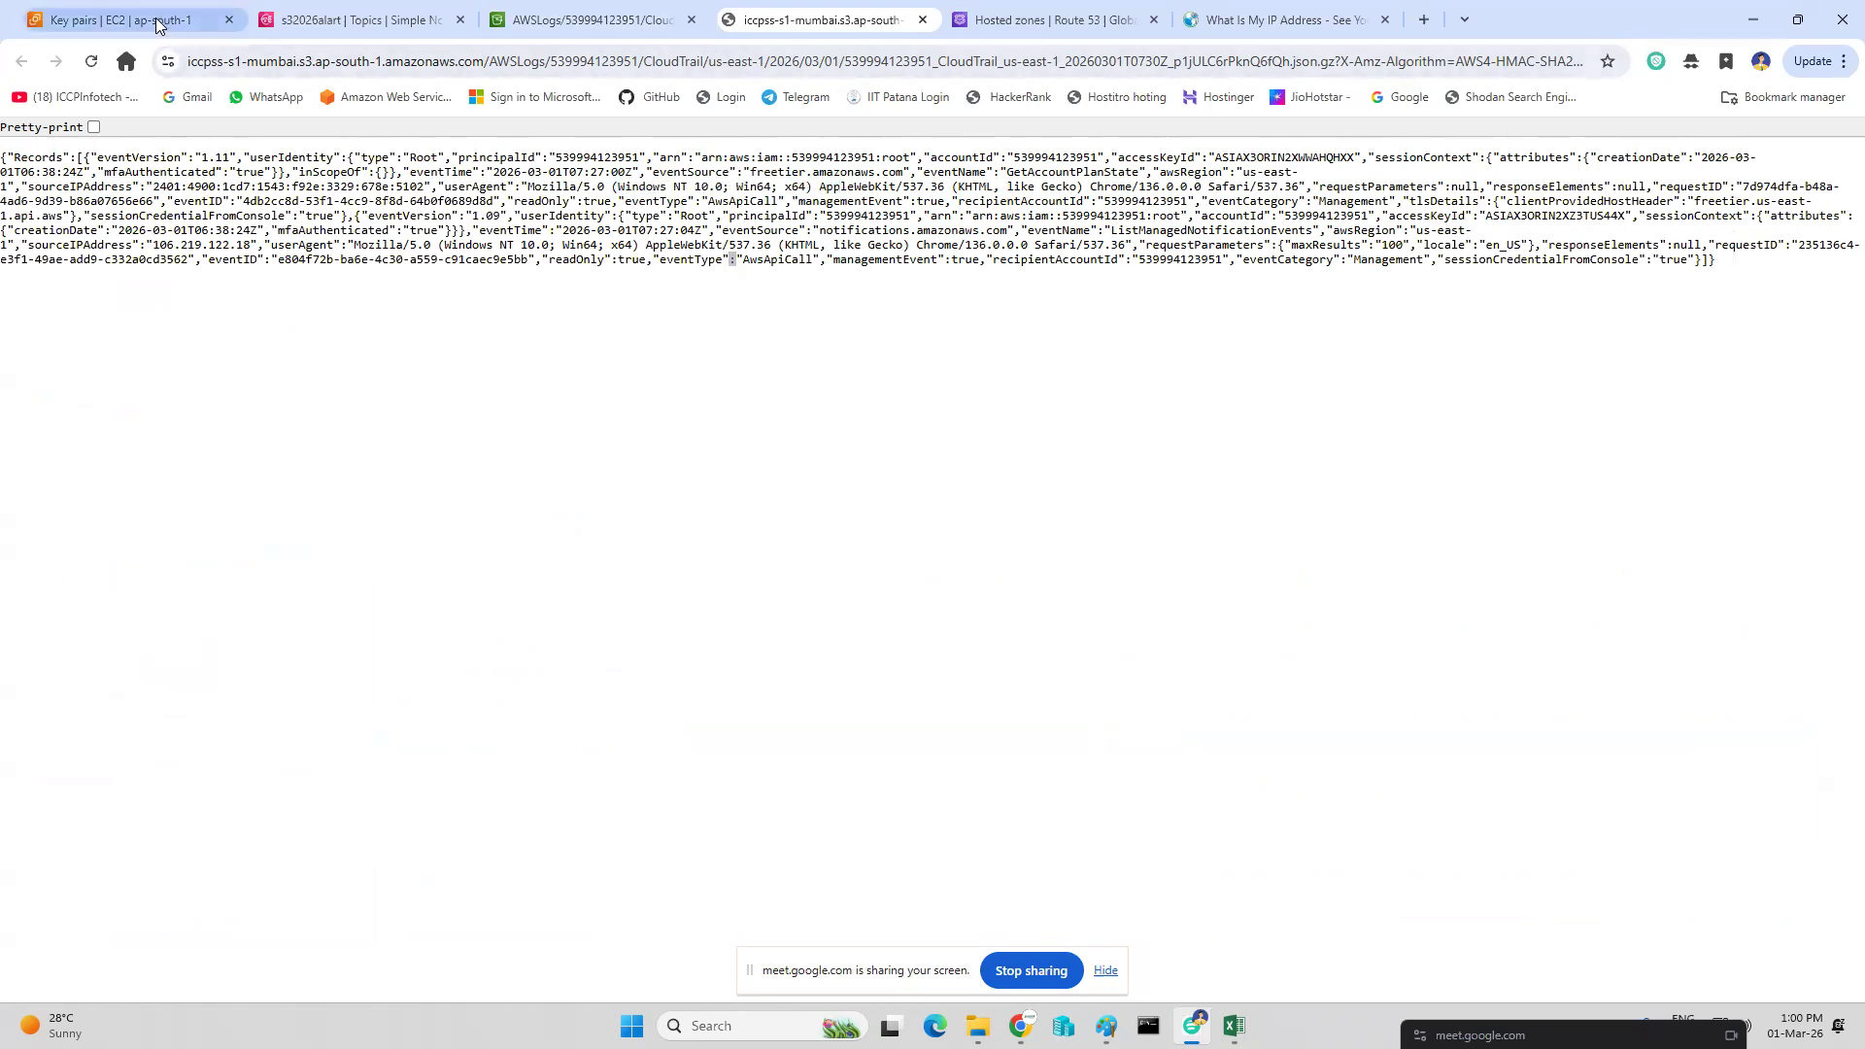
Switch the EC2 console to the United States (N. Virginia) region and check its instances list and dashboard resources.
click(161, 23)
click(1554, 161)
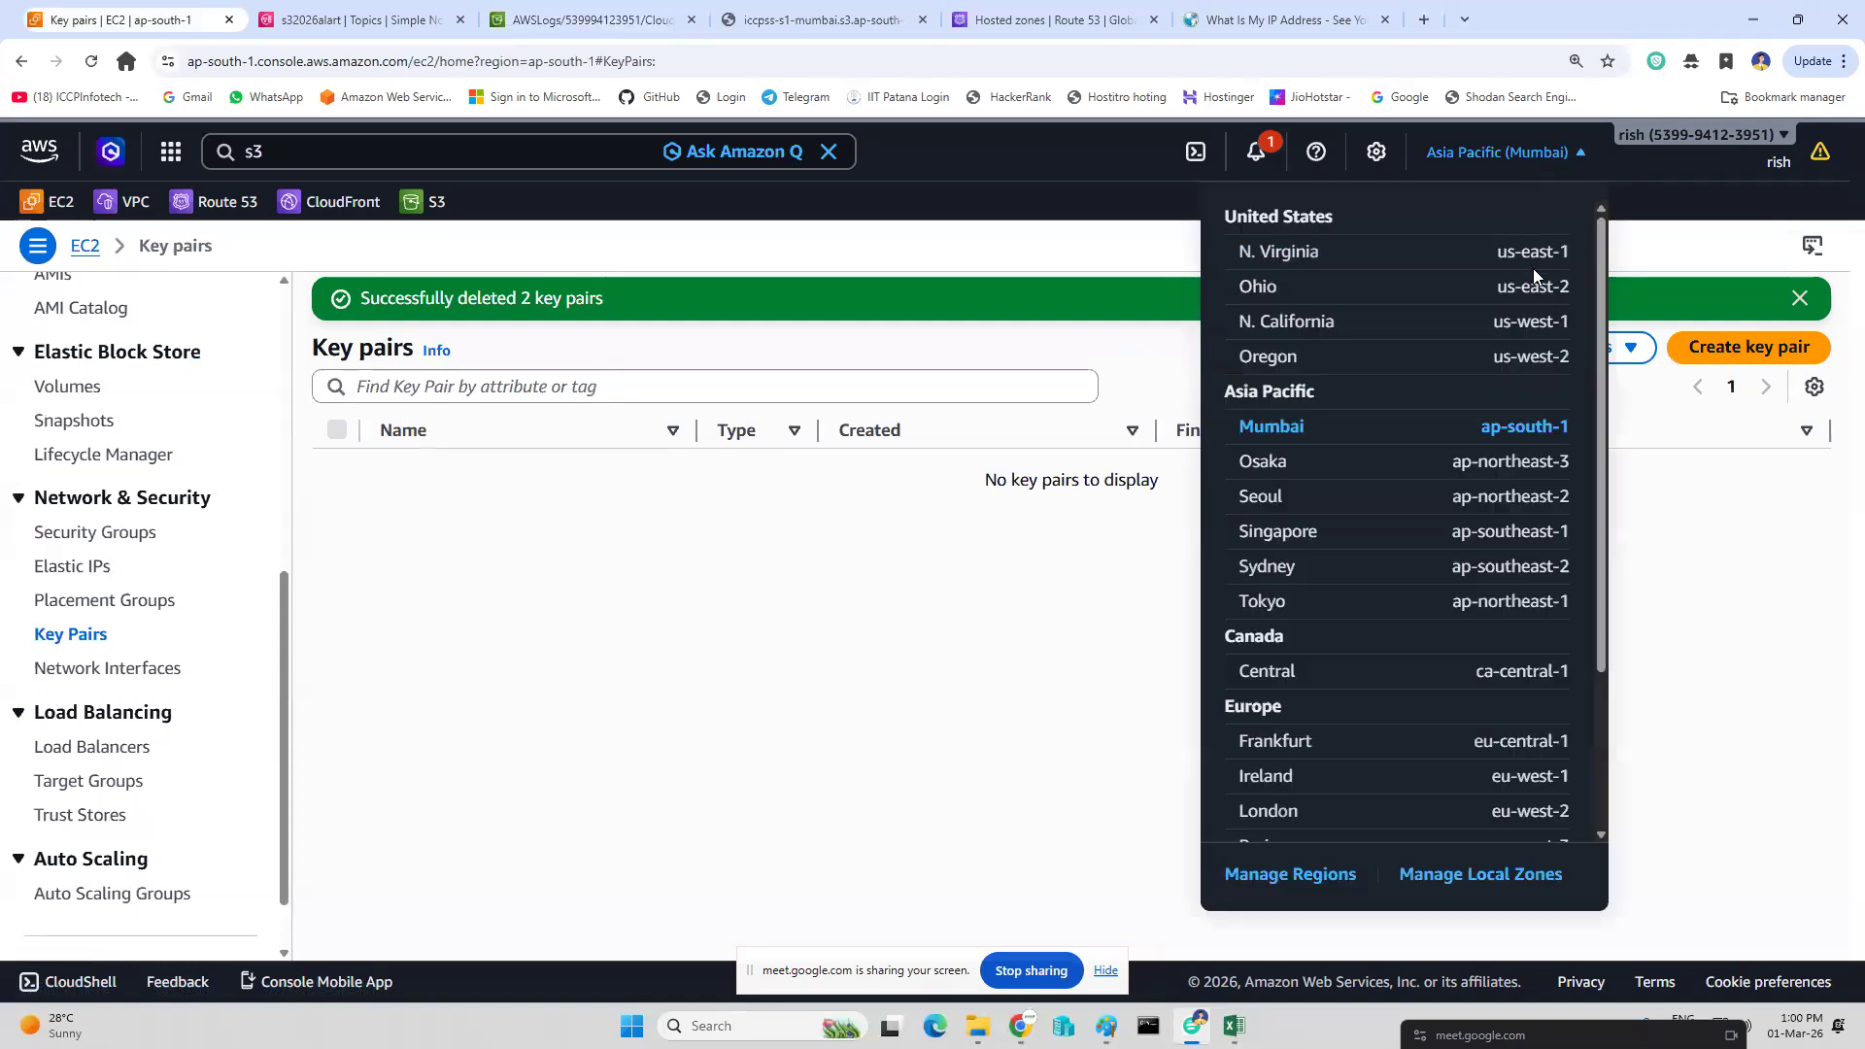
click(1511, 255)
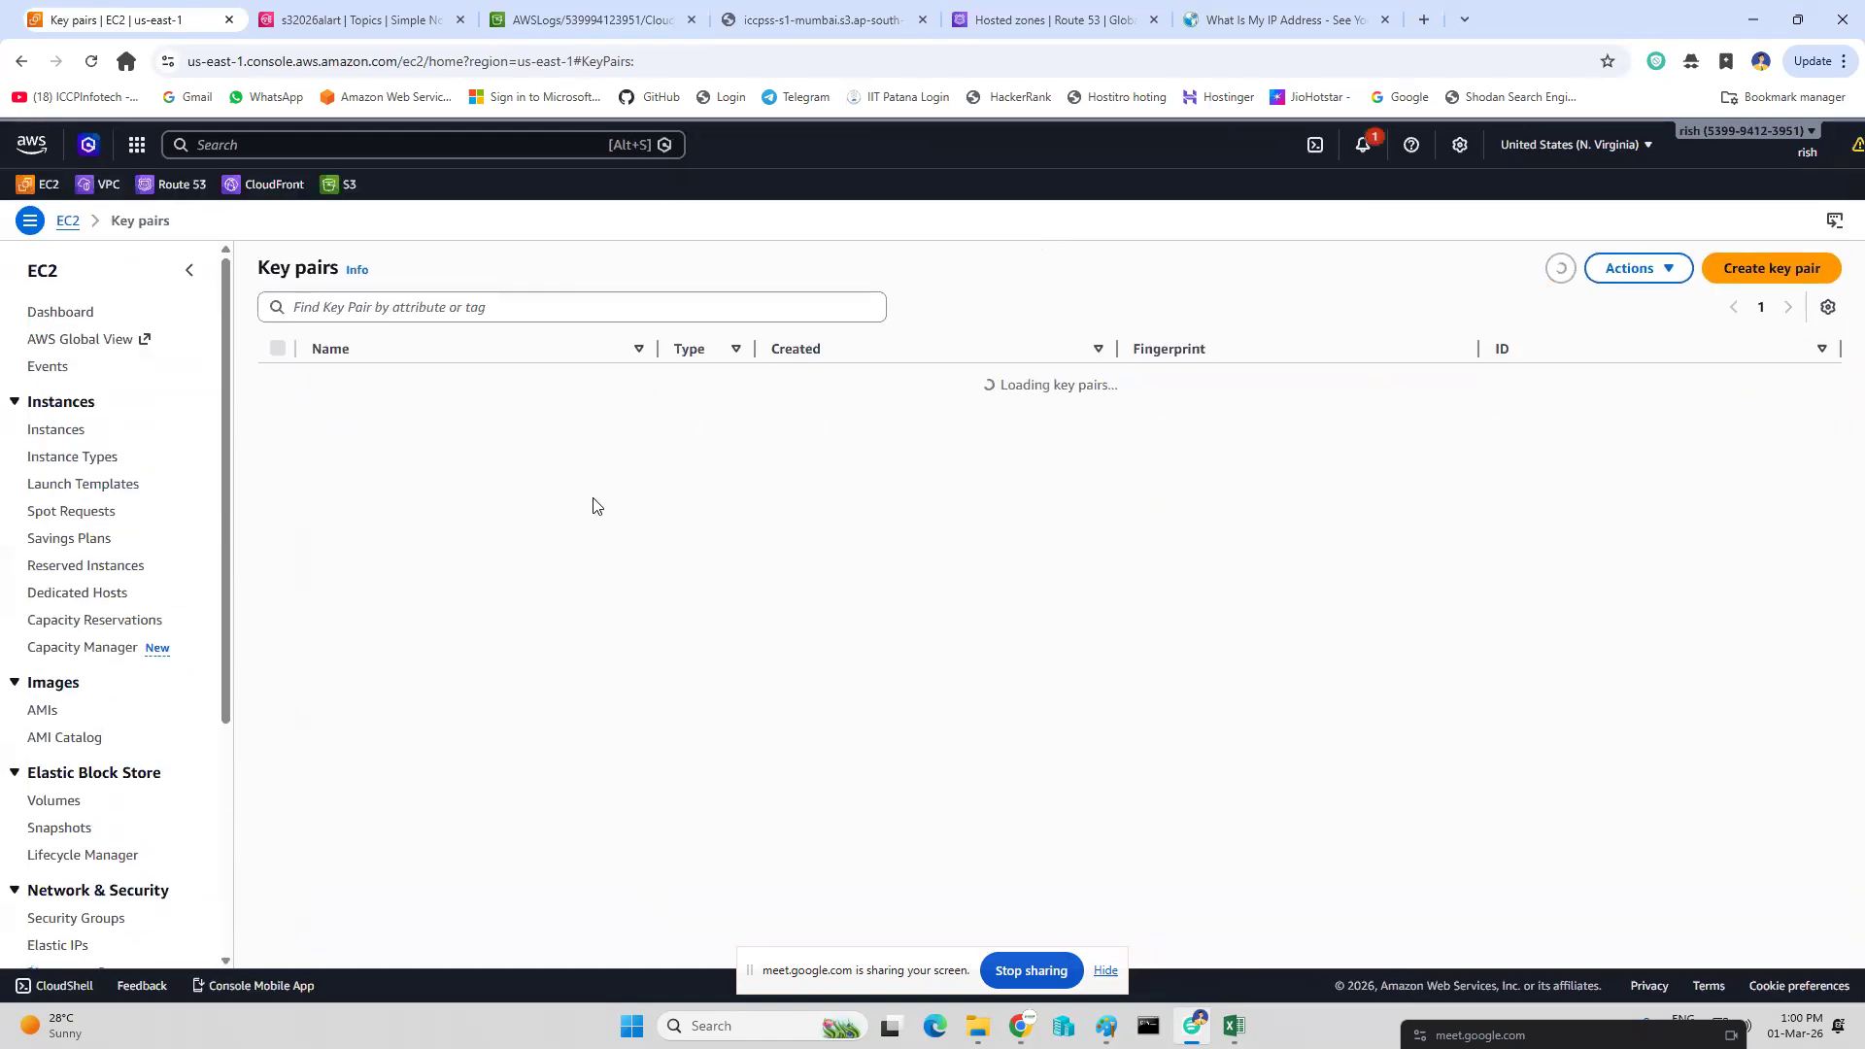
click(49, 430)
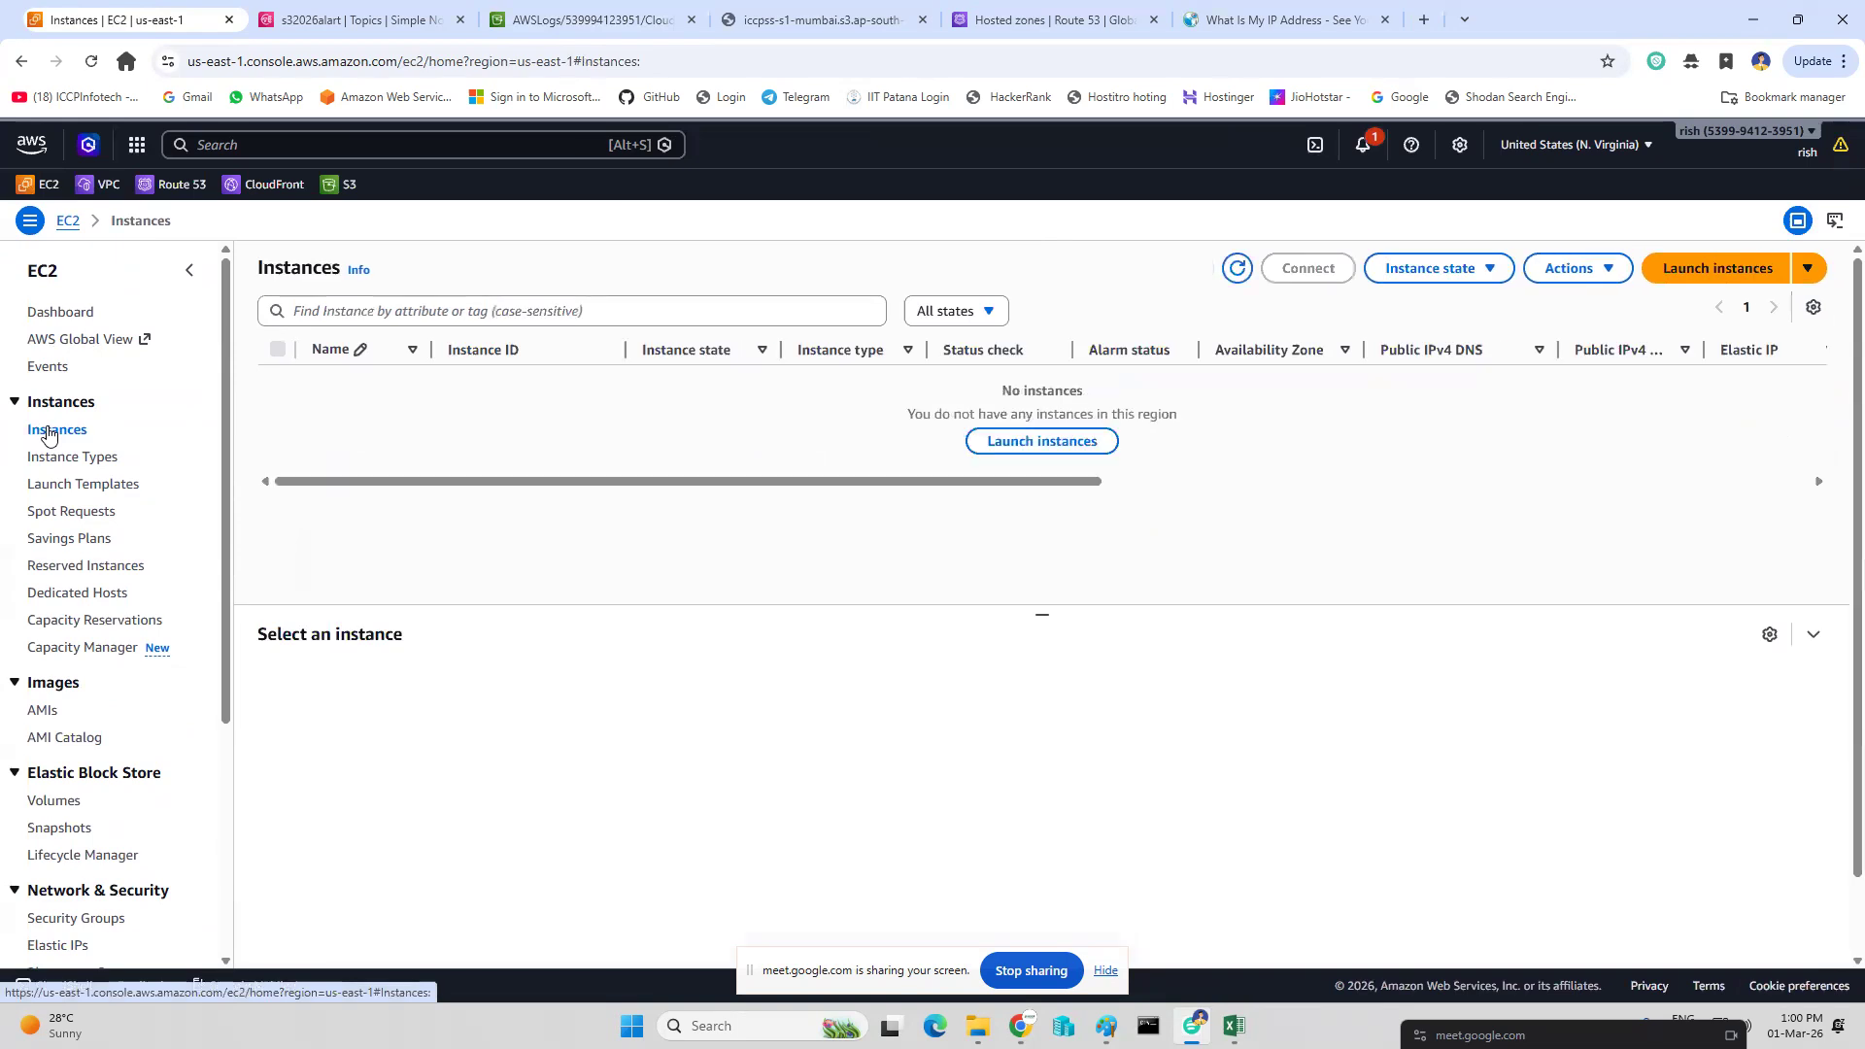
click(50, 313)
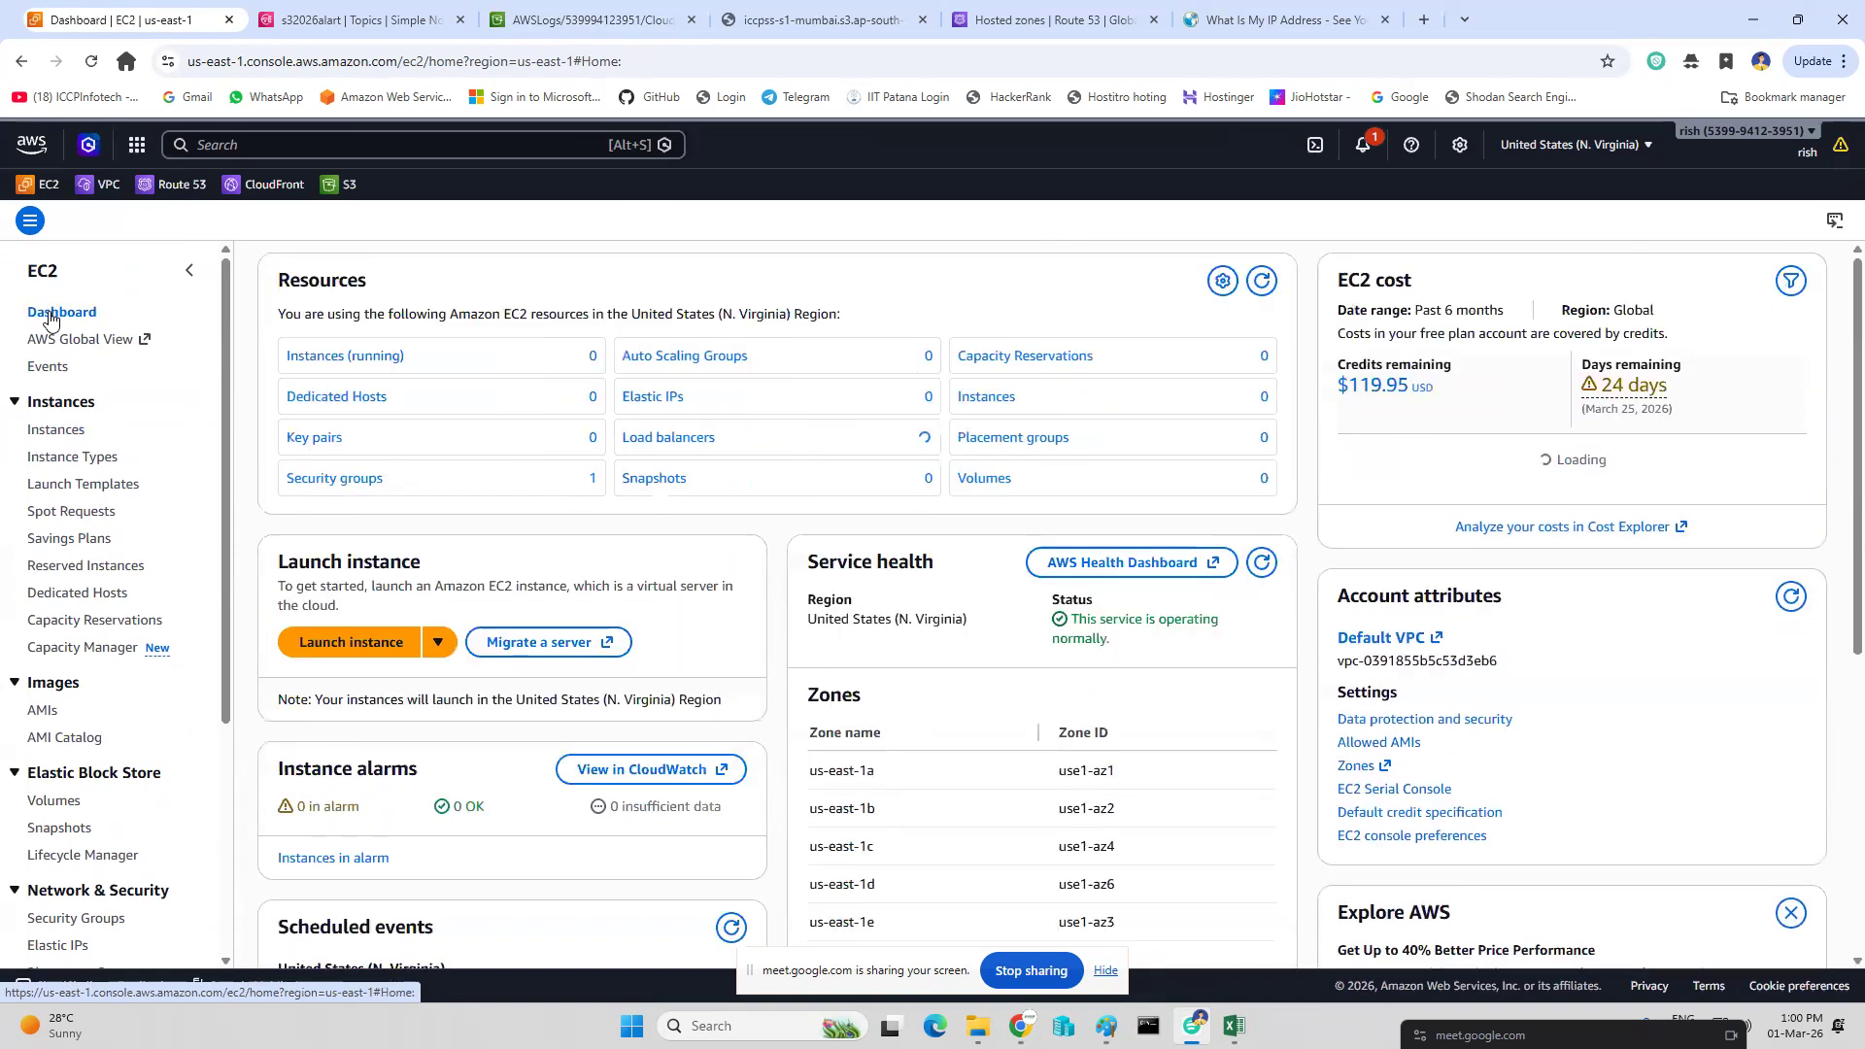
Switch to the S3 console, browse the iccpss-s1-mumbai bucket through AWSLogs and the account folder to the CloudTrail folder, and reload it.
scroll(146, 646, down, 1)
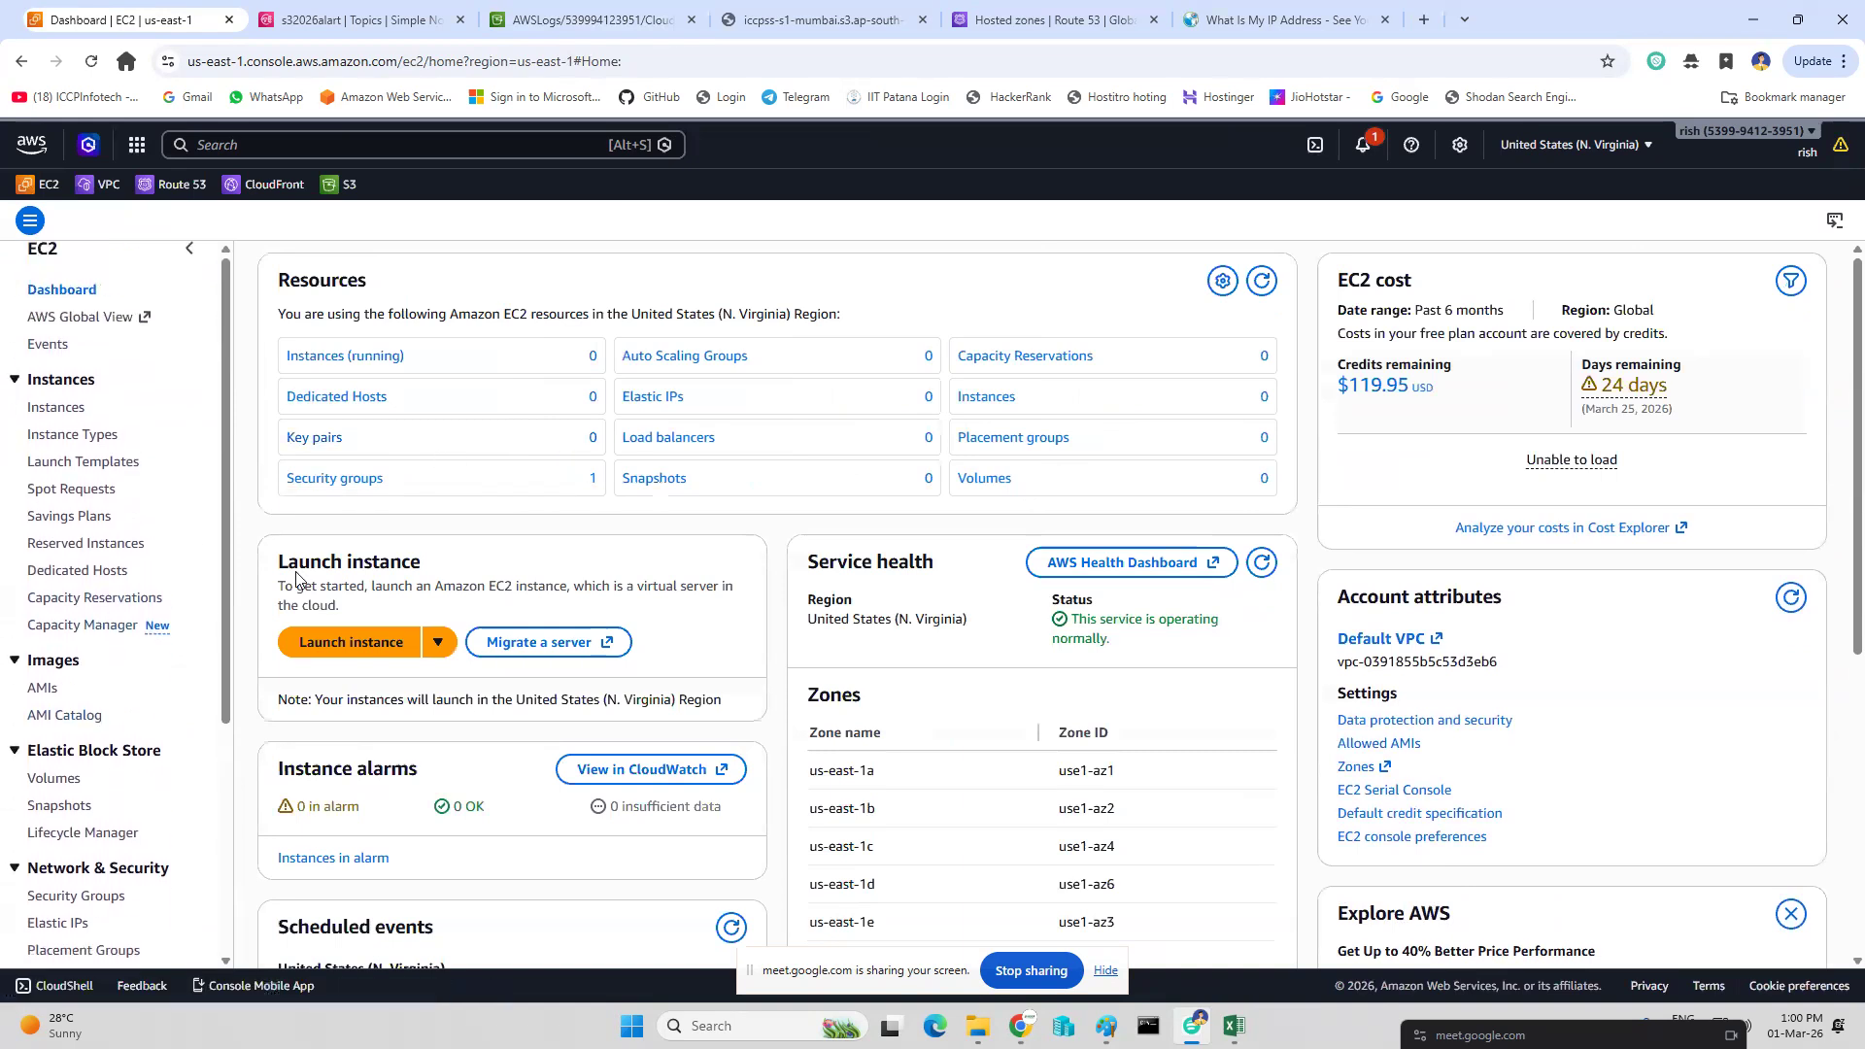
click(379, 24)
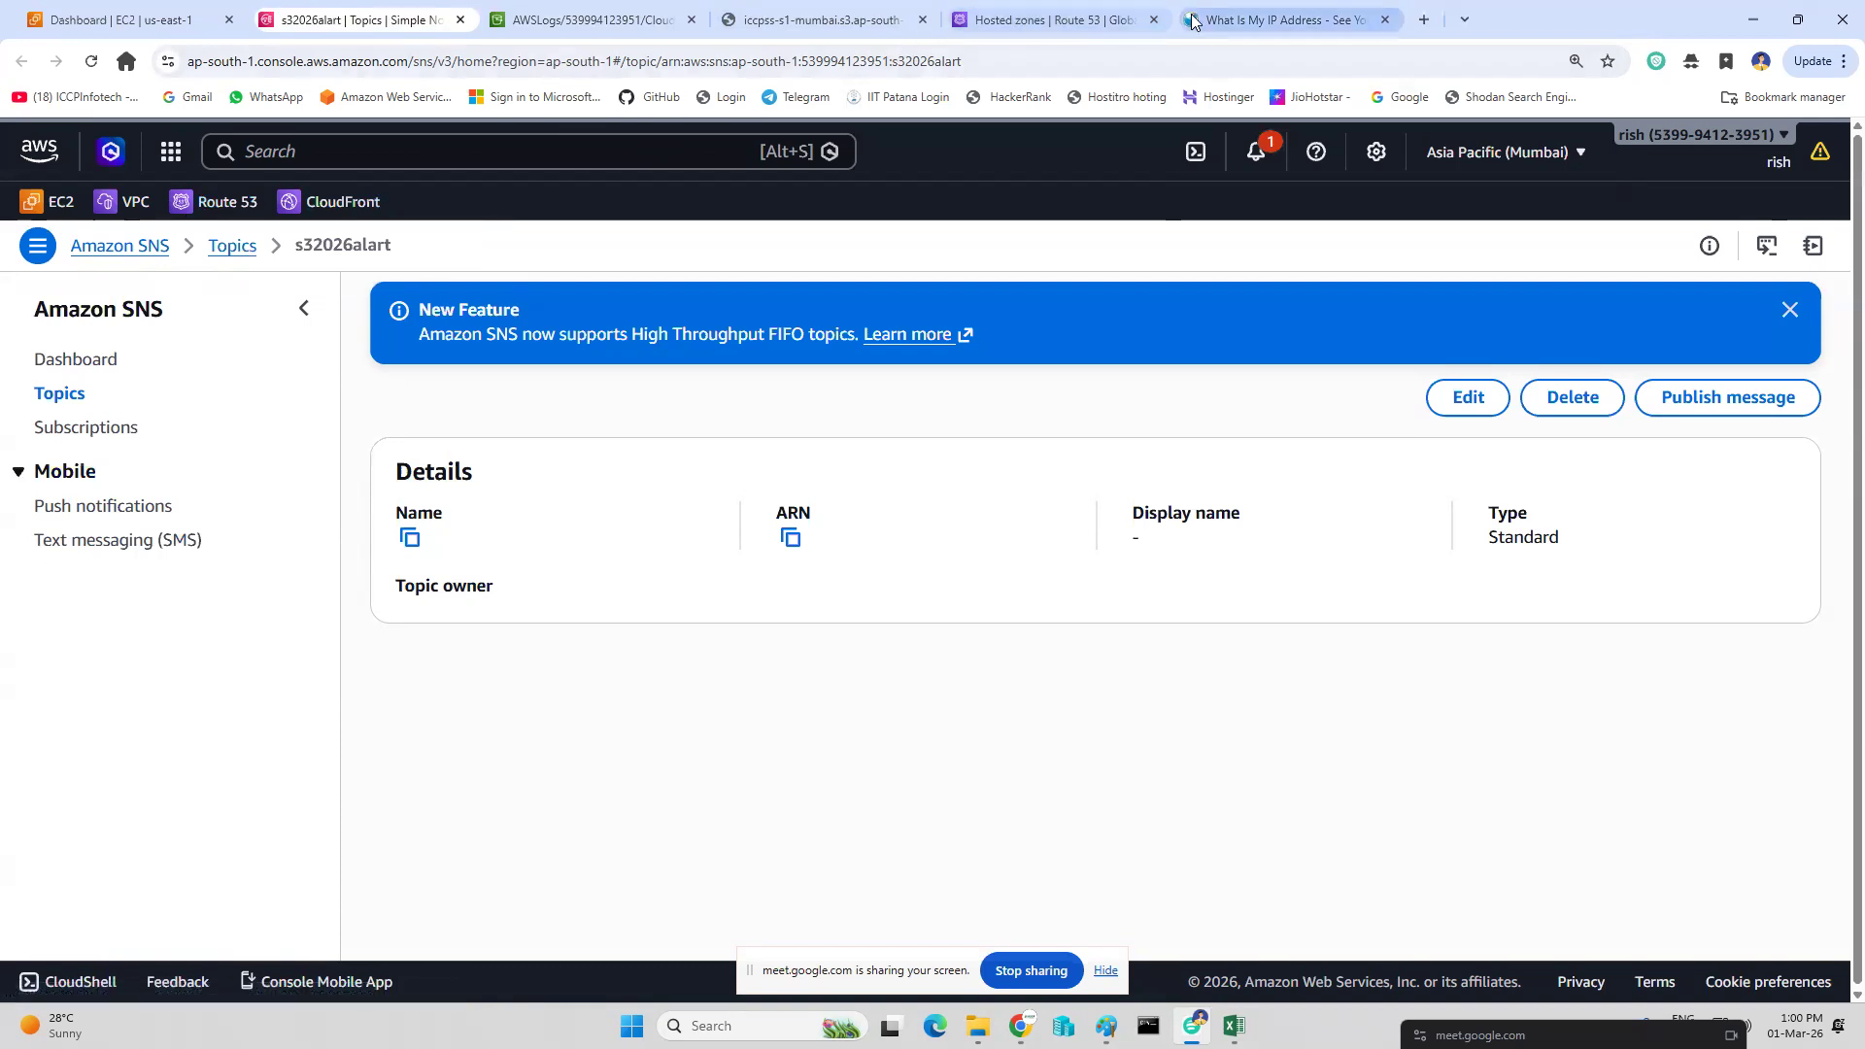
click(641, 29)
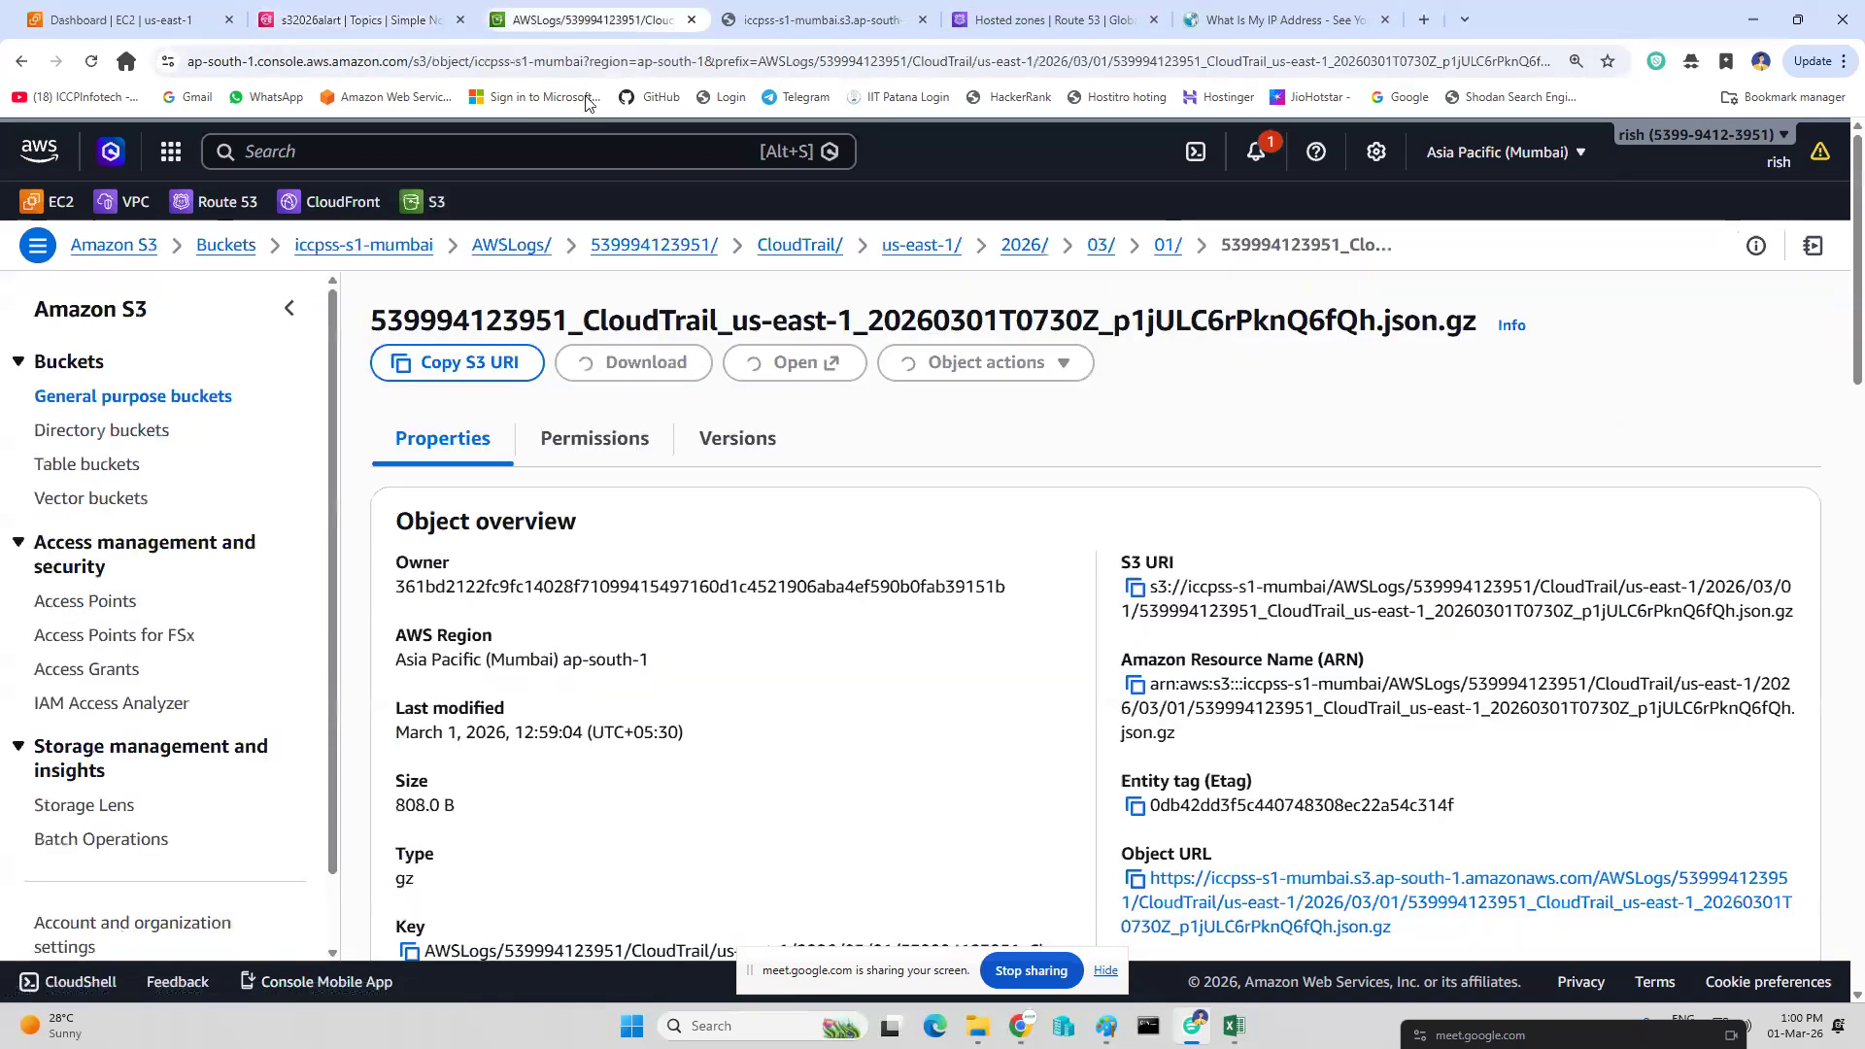
click(227, 248)
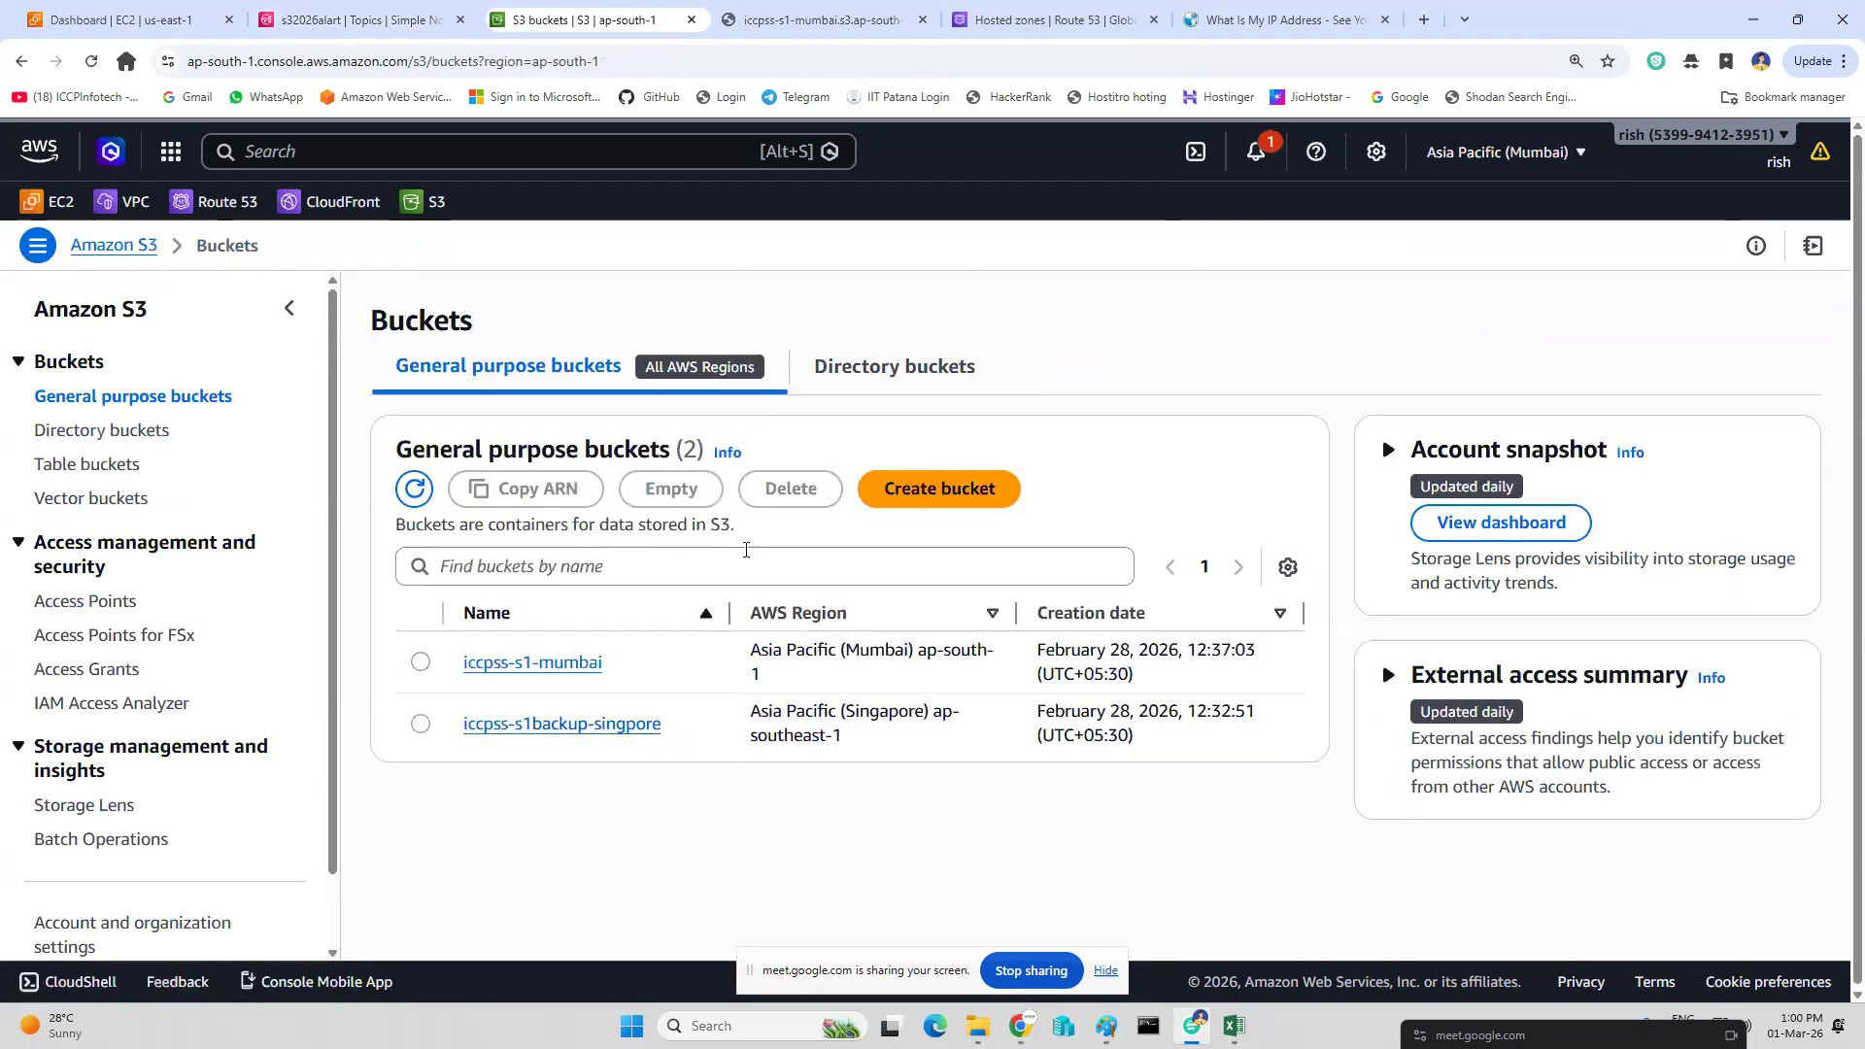
click(539, 667)
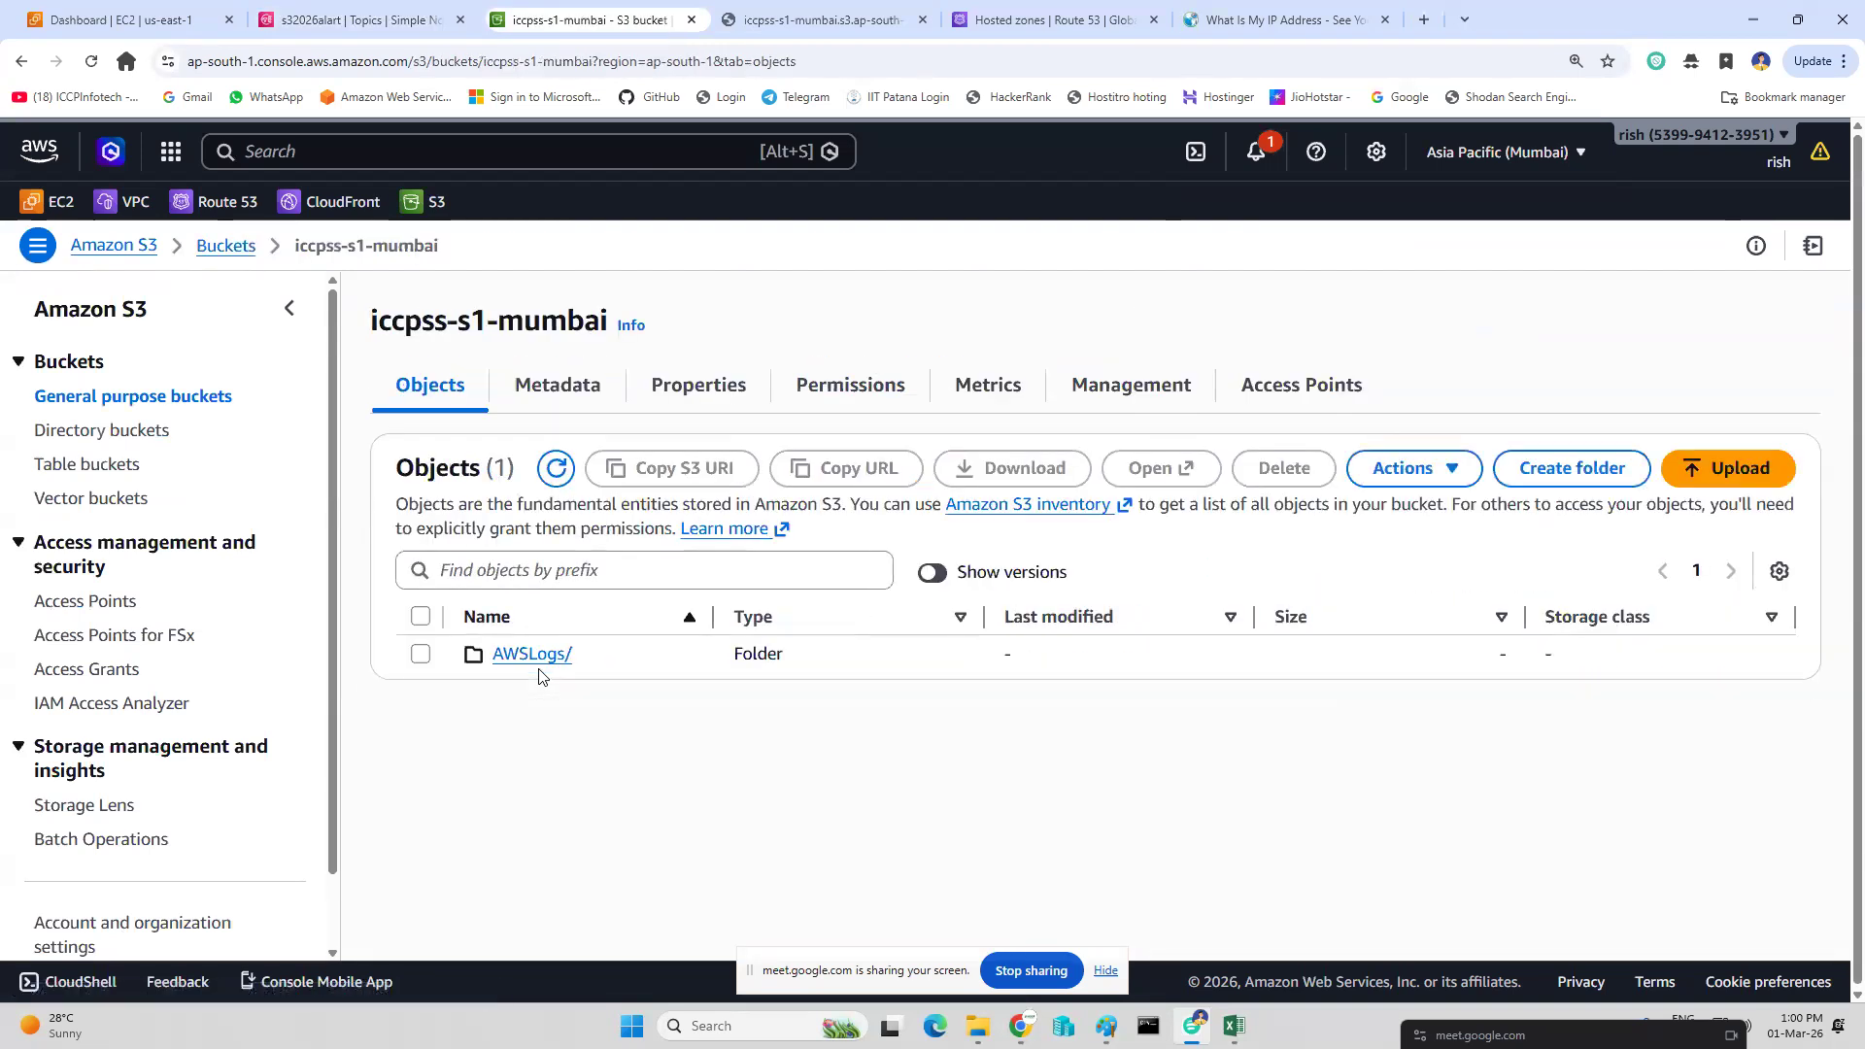
click(529, 669)
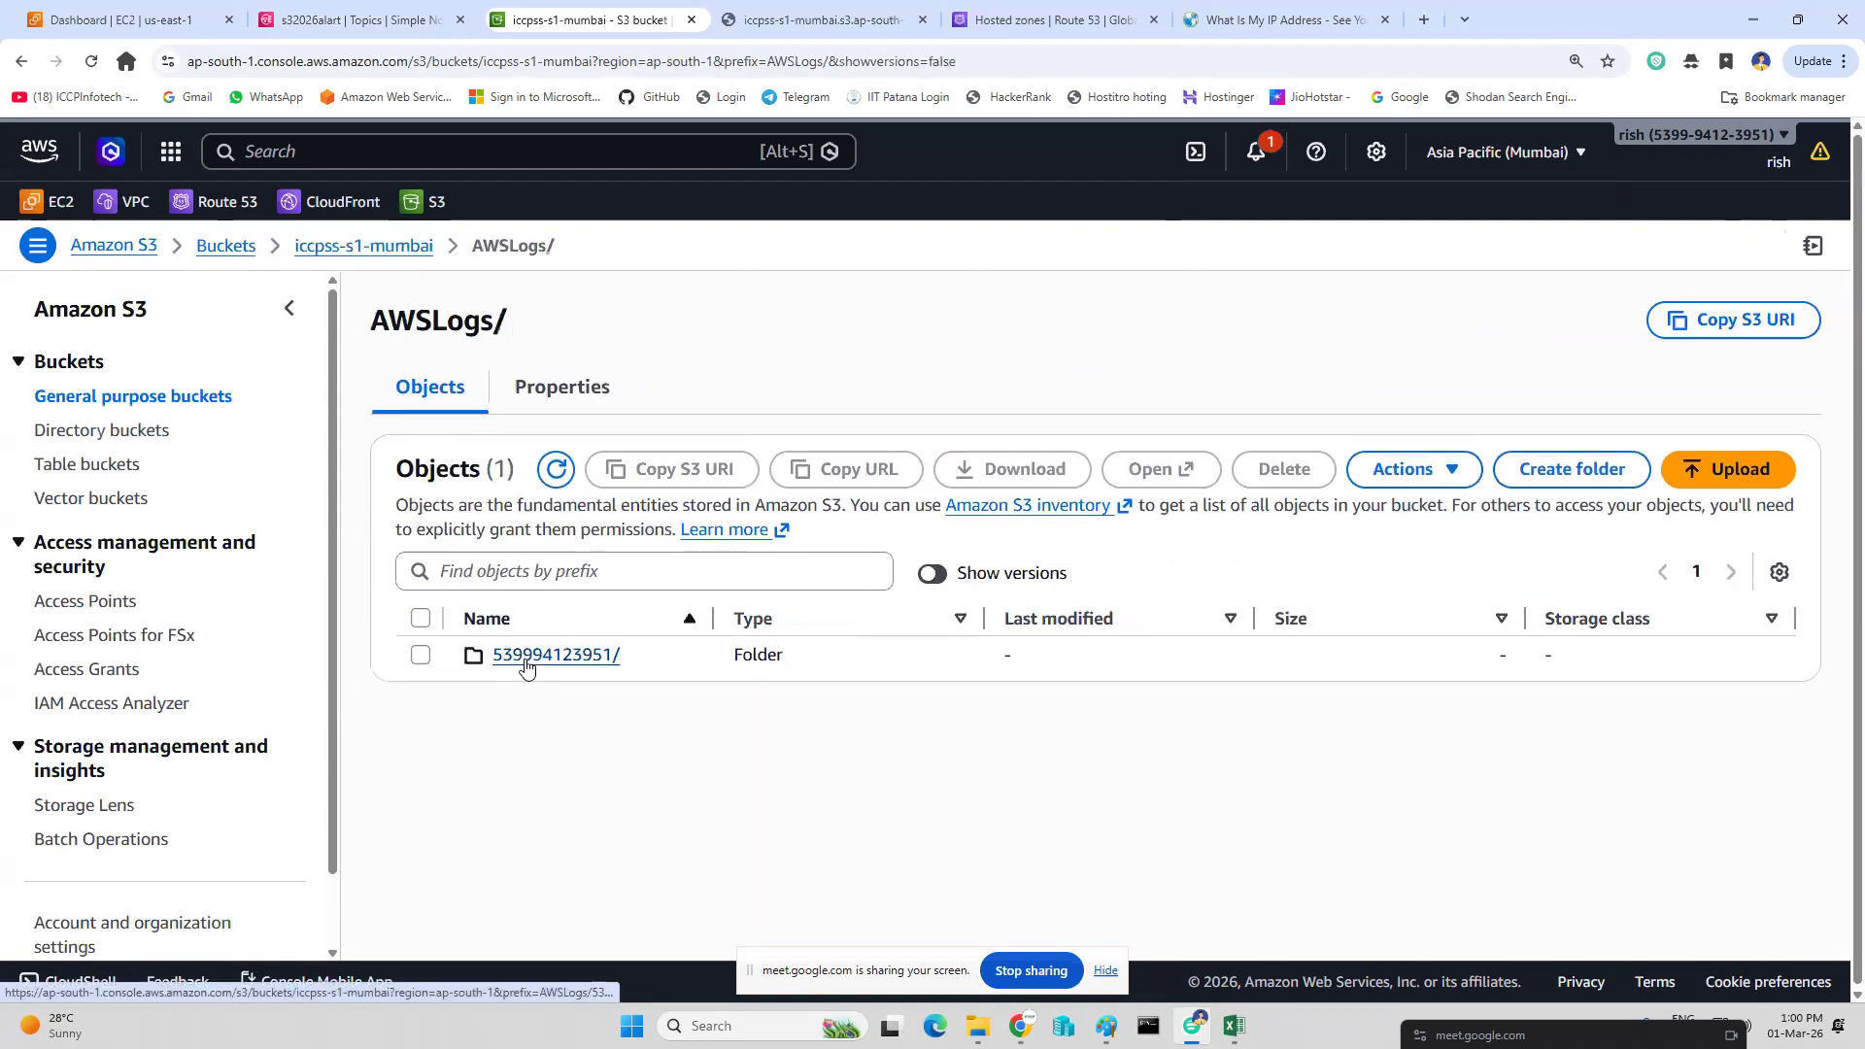
click(526, 667)
click(527, 698)
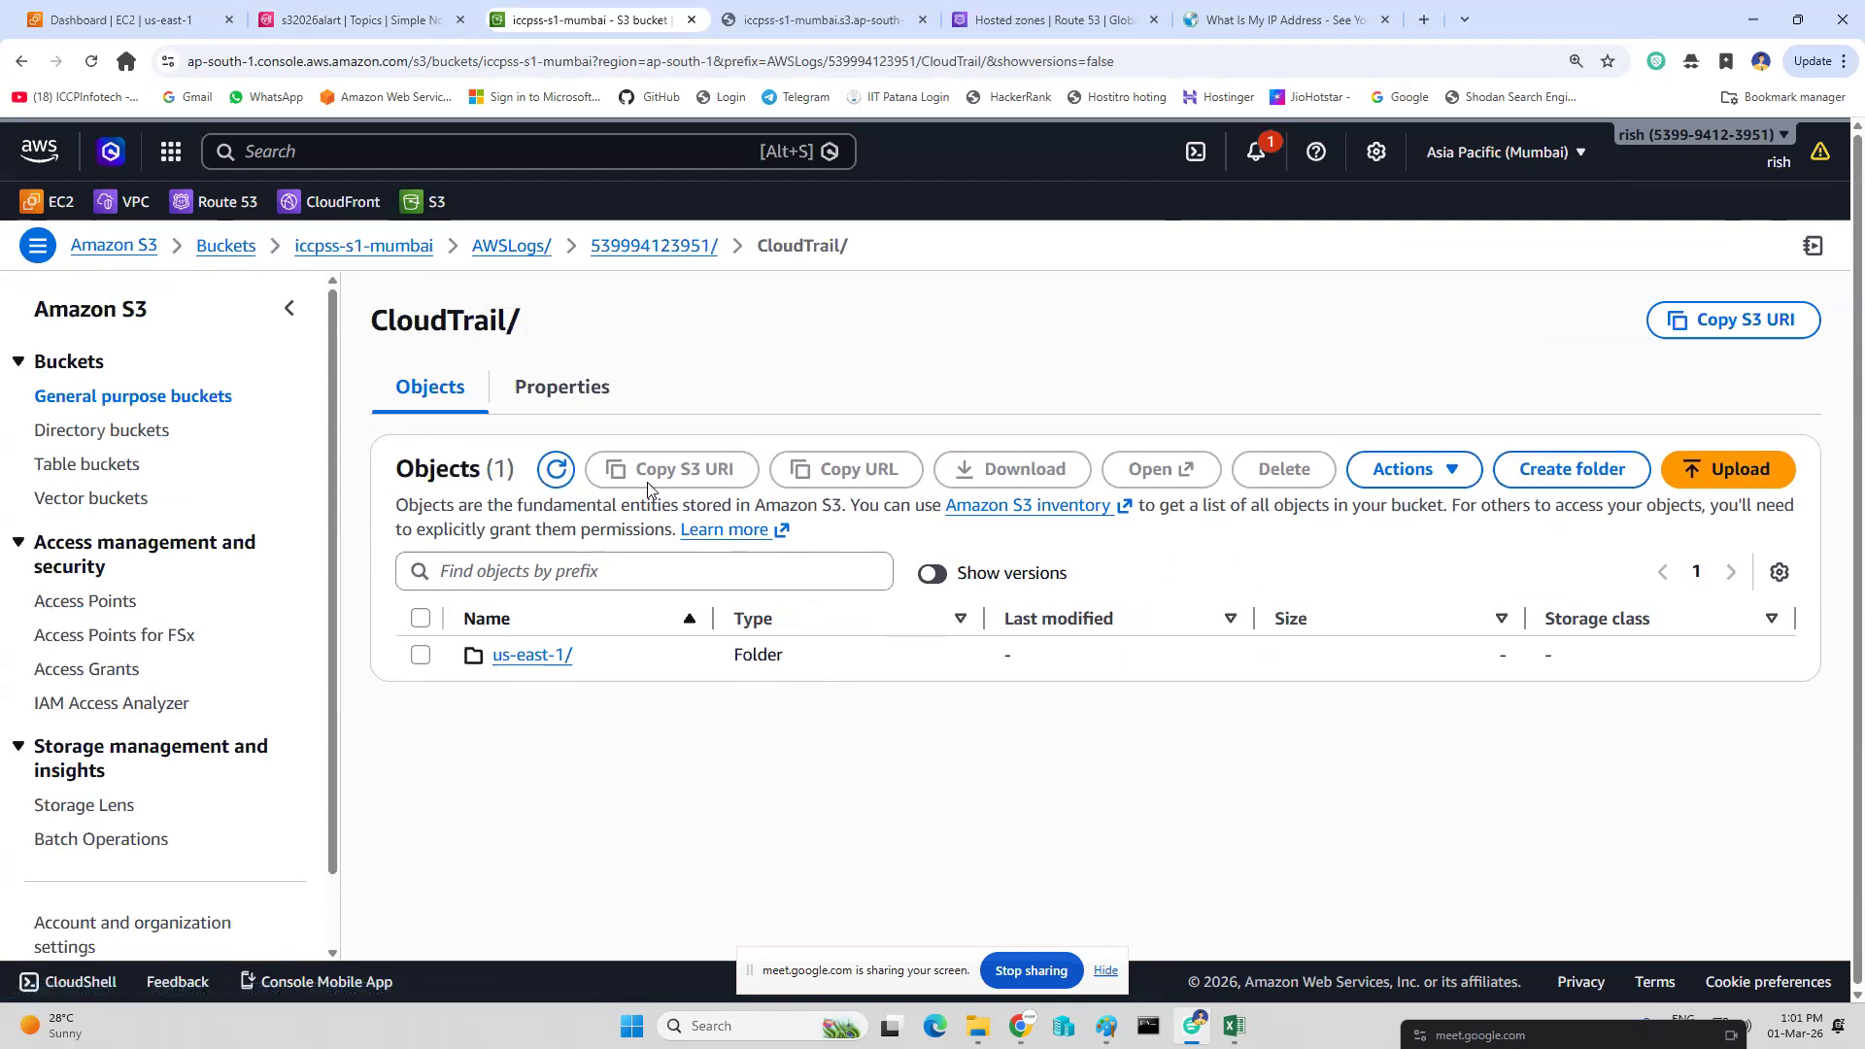
click(93, 66)
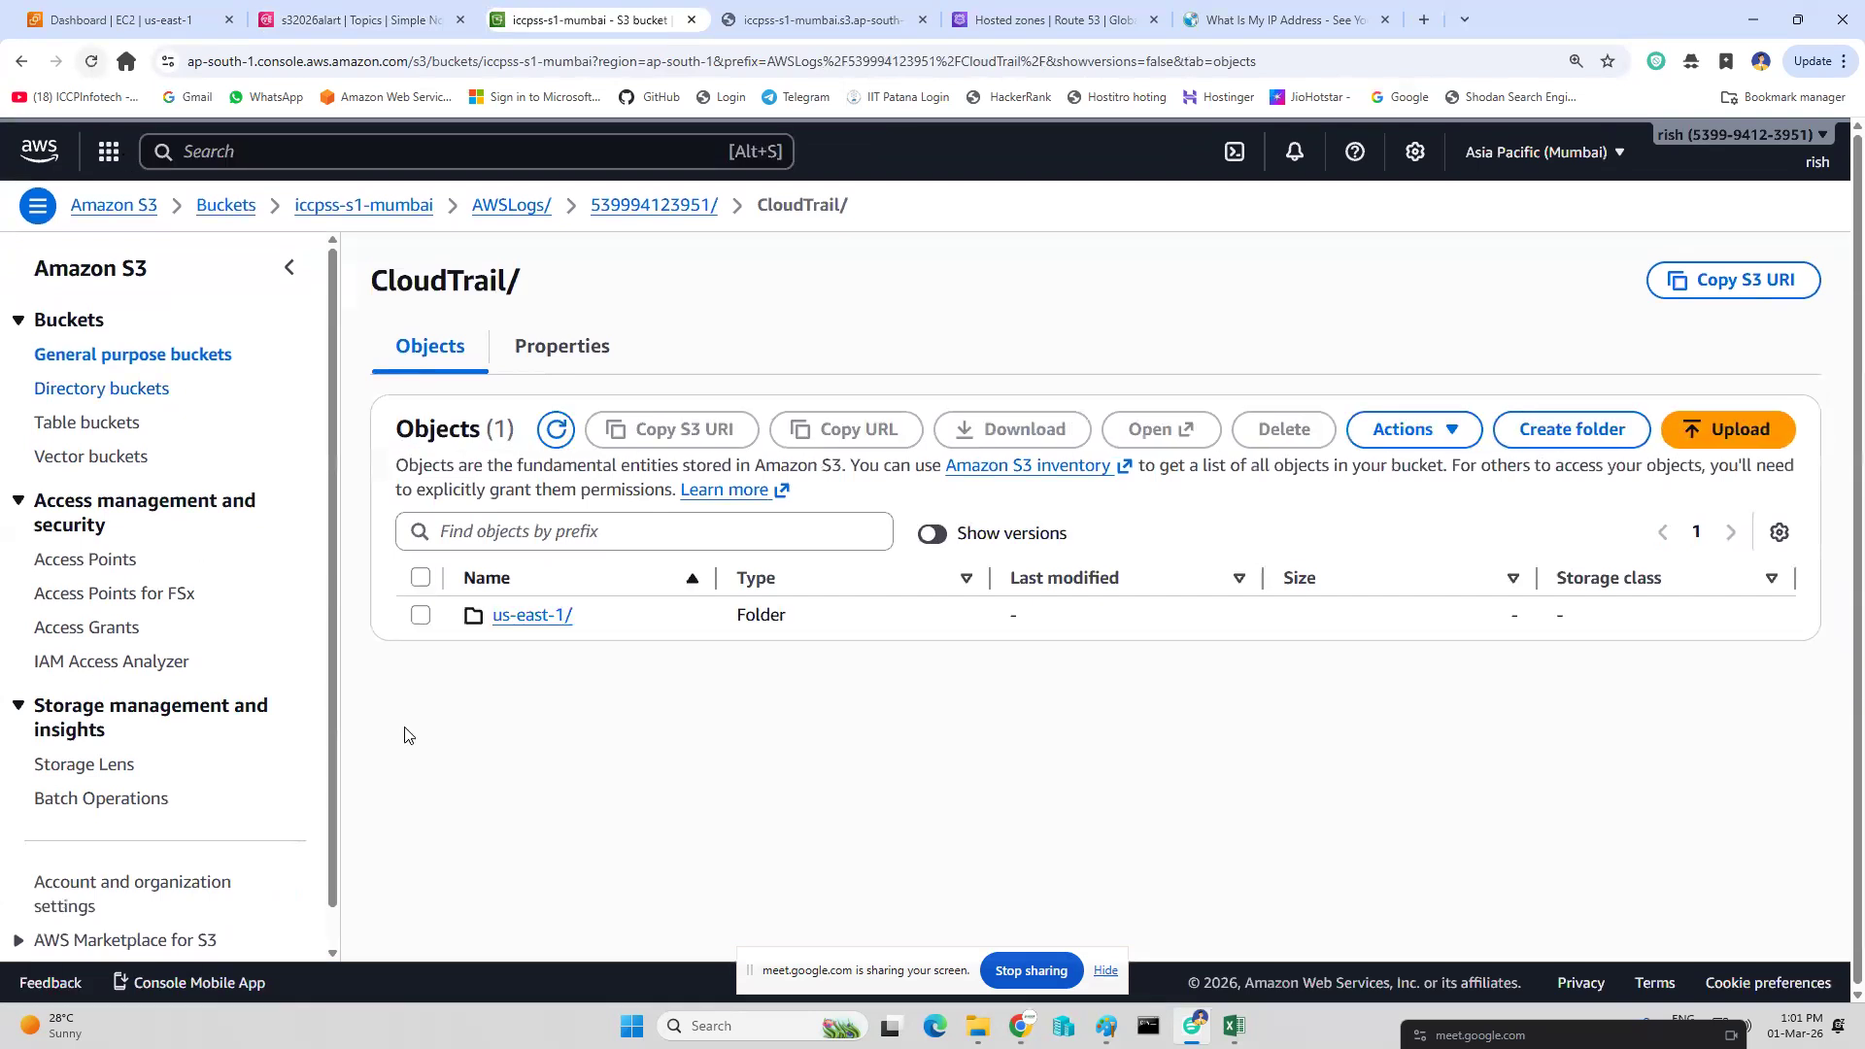
Search the AWS services for "cloud tr" and open CloudTrail.
click(353, 159)
text(cloud WAN)
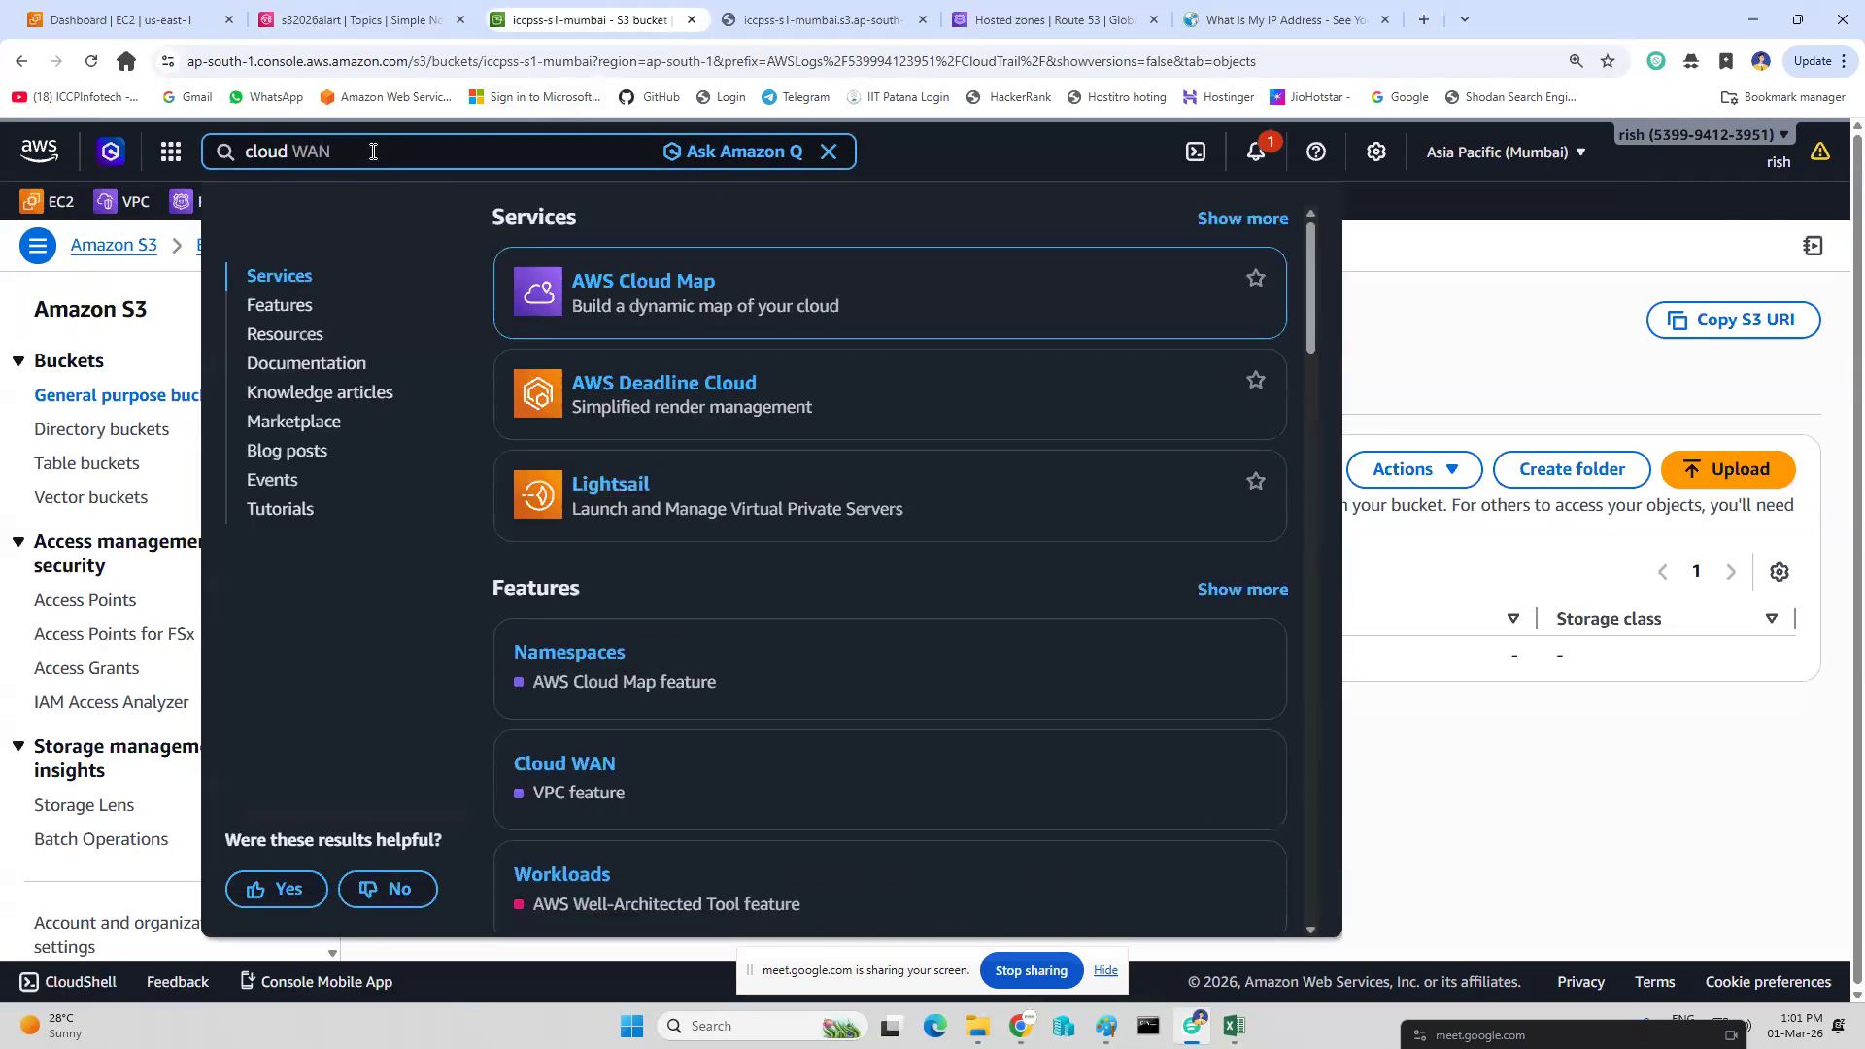
key(BackSpace)
key(BackSpace)
key(BackSpace)
text(tr)
mouse_move(785, 336)
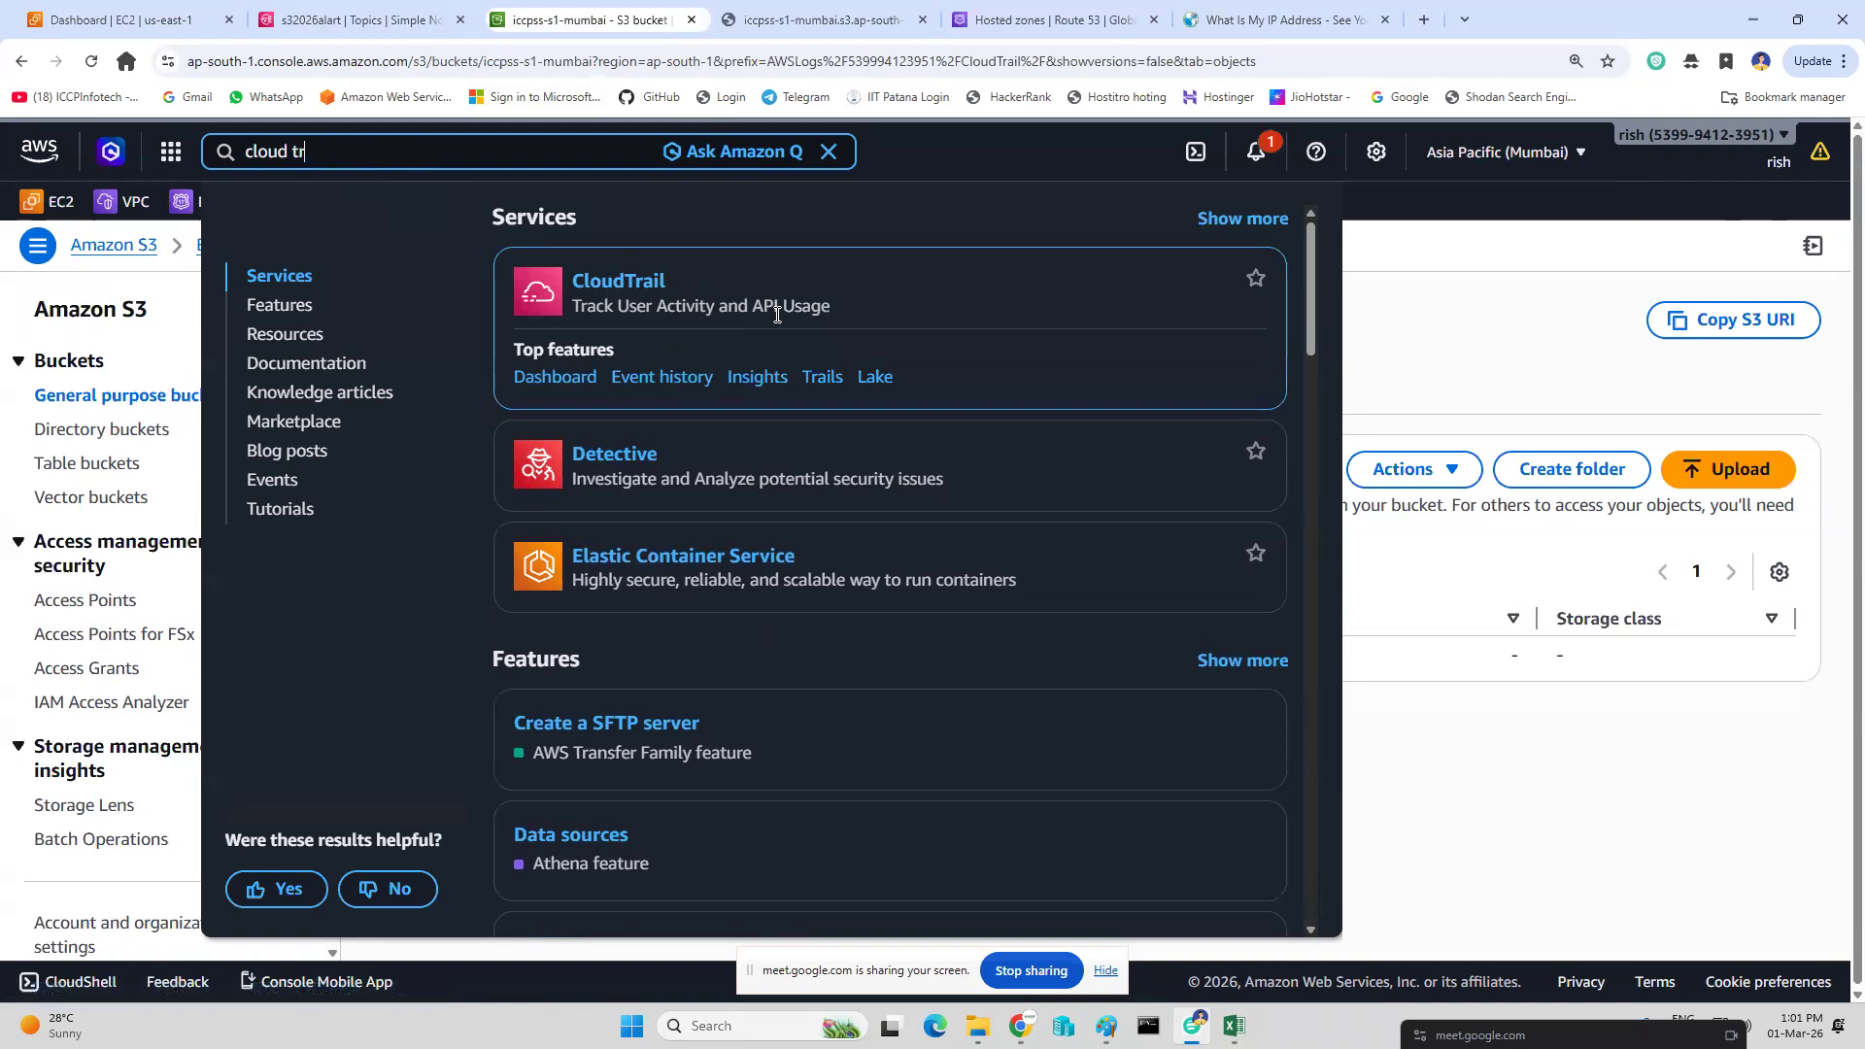
click(641, 292)
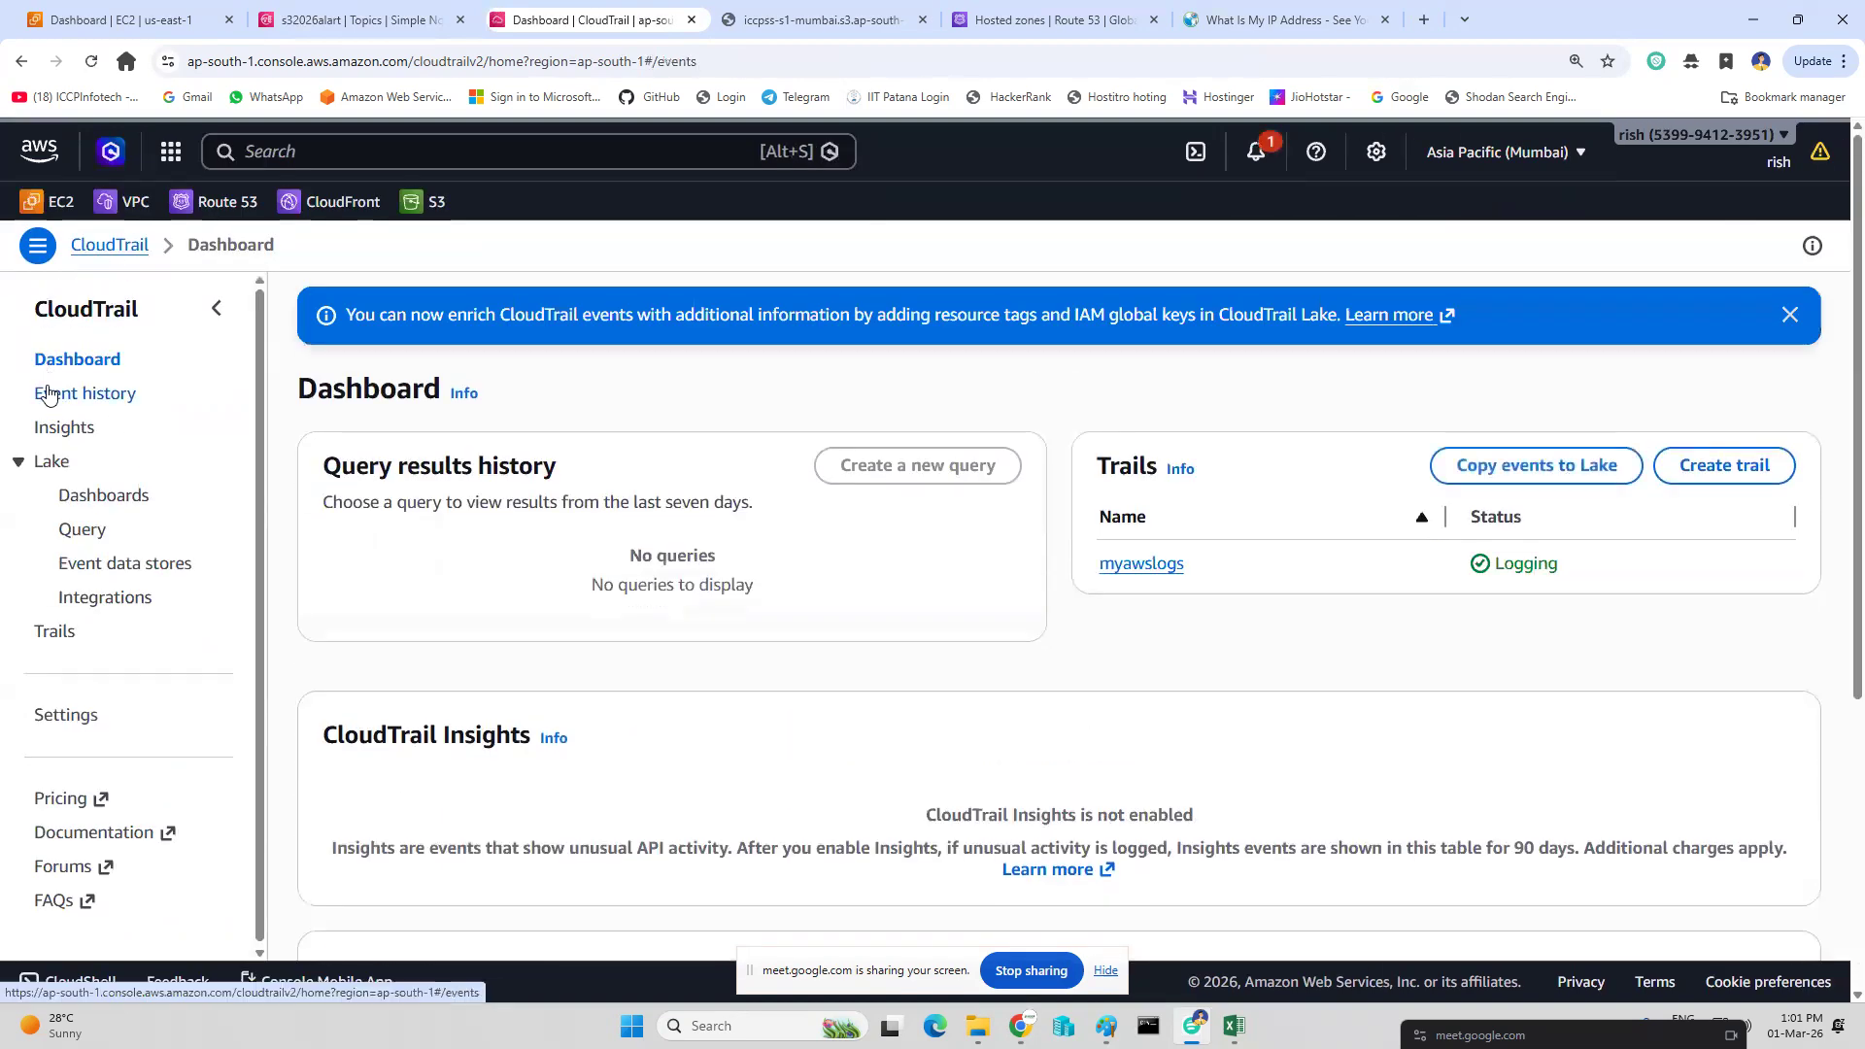
Open the CloudTrail event history and review the details of the most recent DeleteKeyPair event.
click(49, 392)
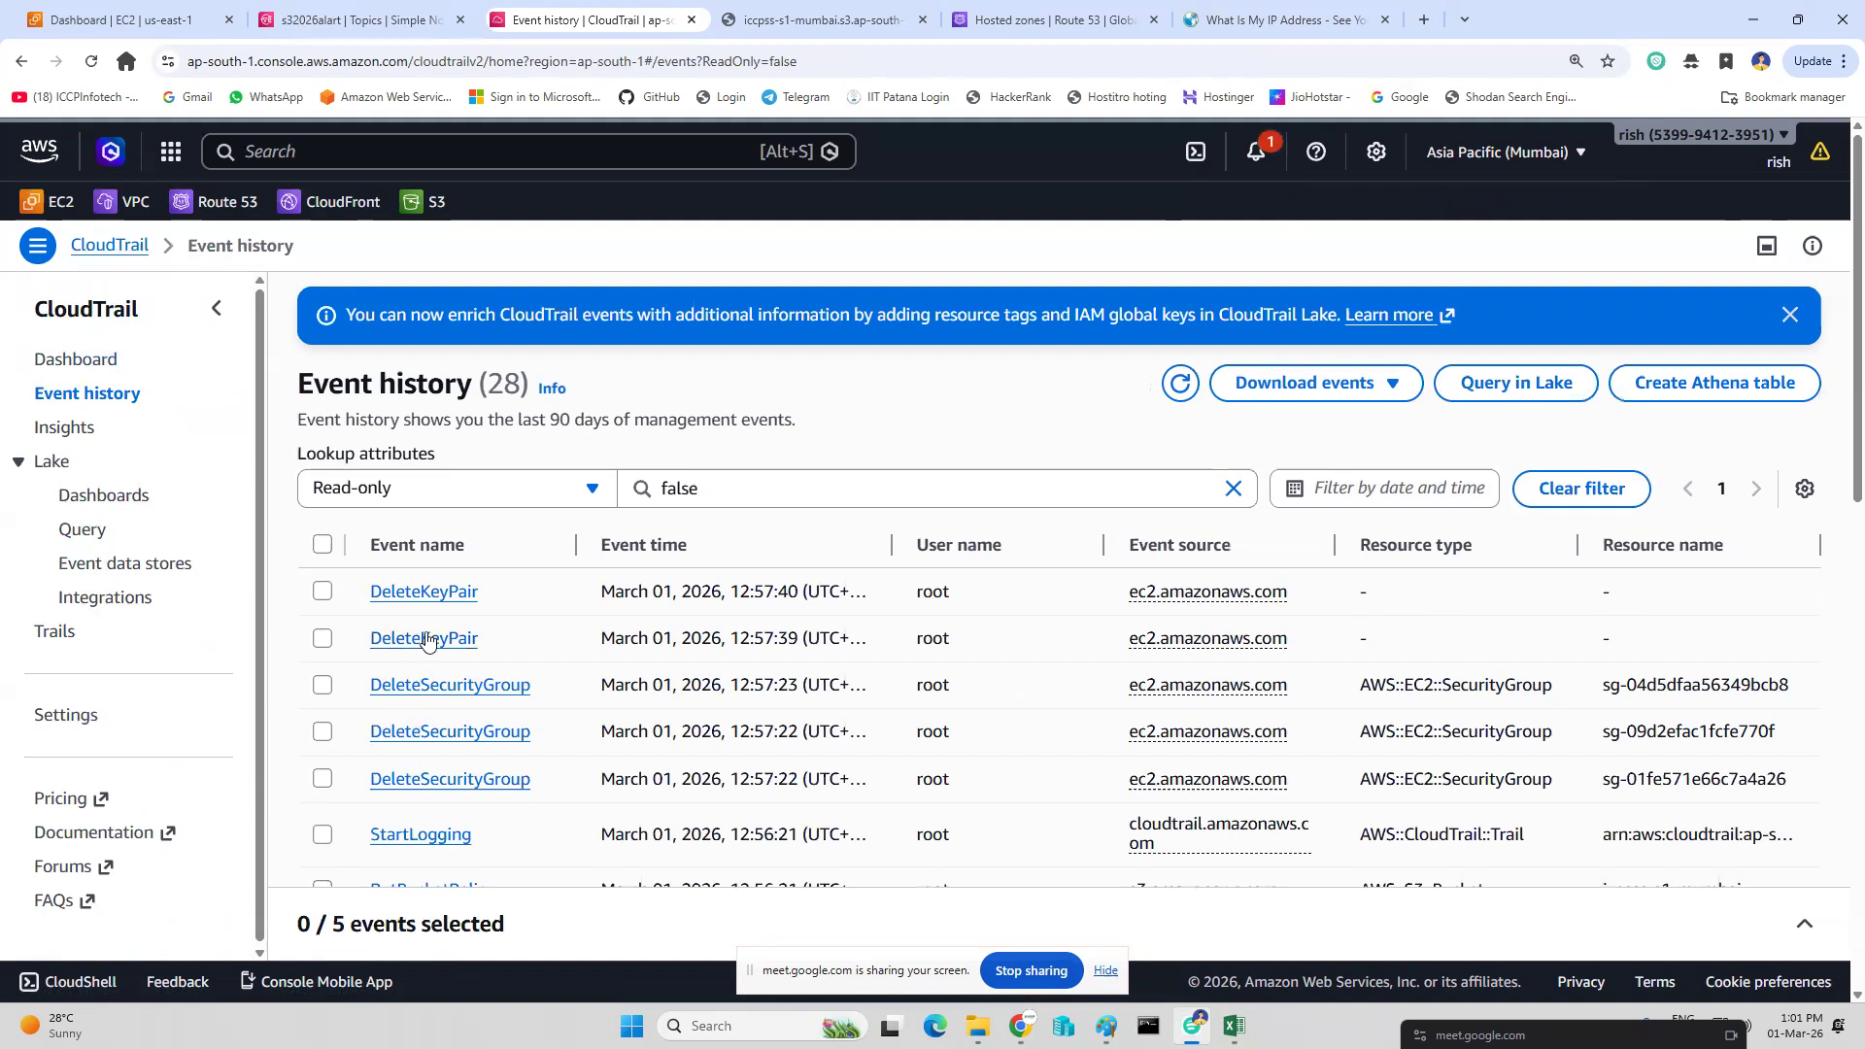
click(435, 594)
scroll(424, 765, down, 1)
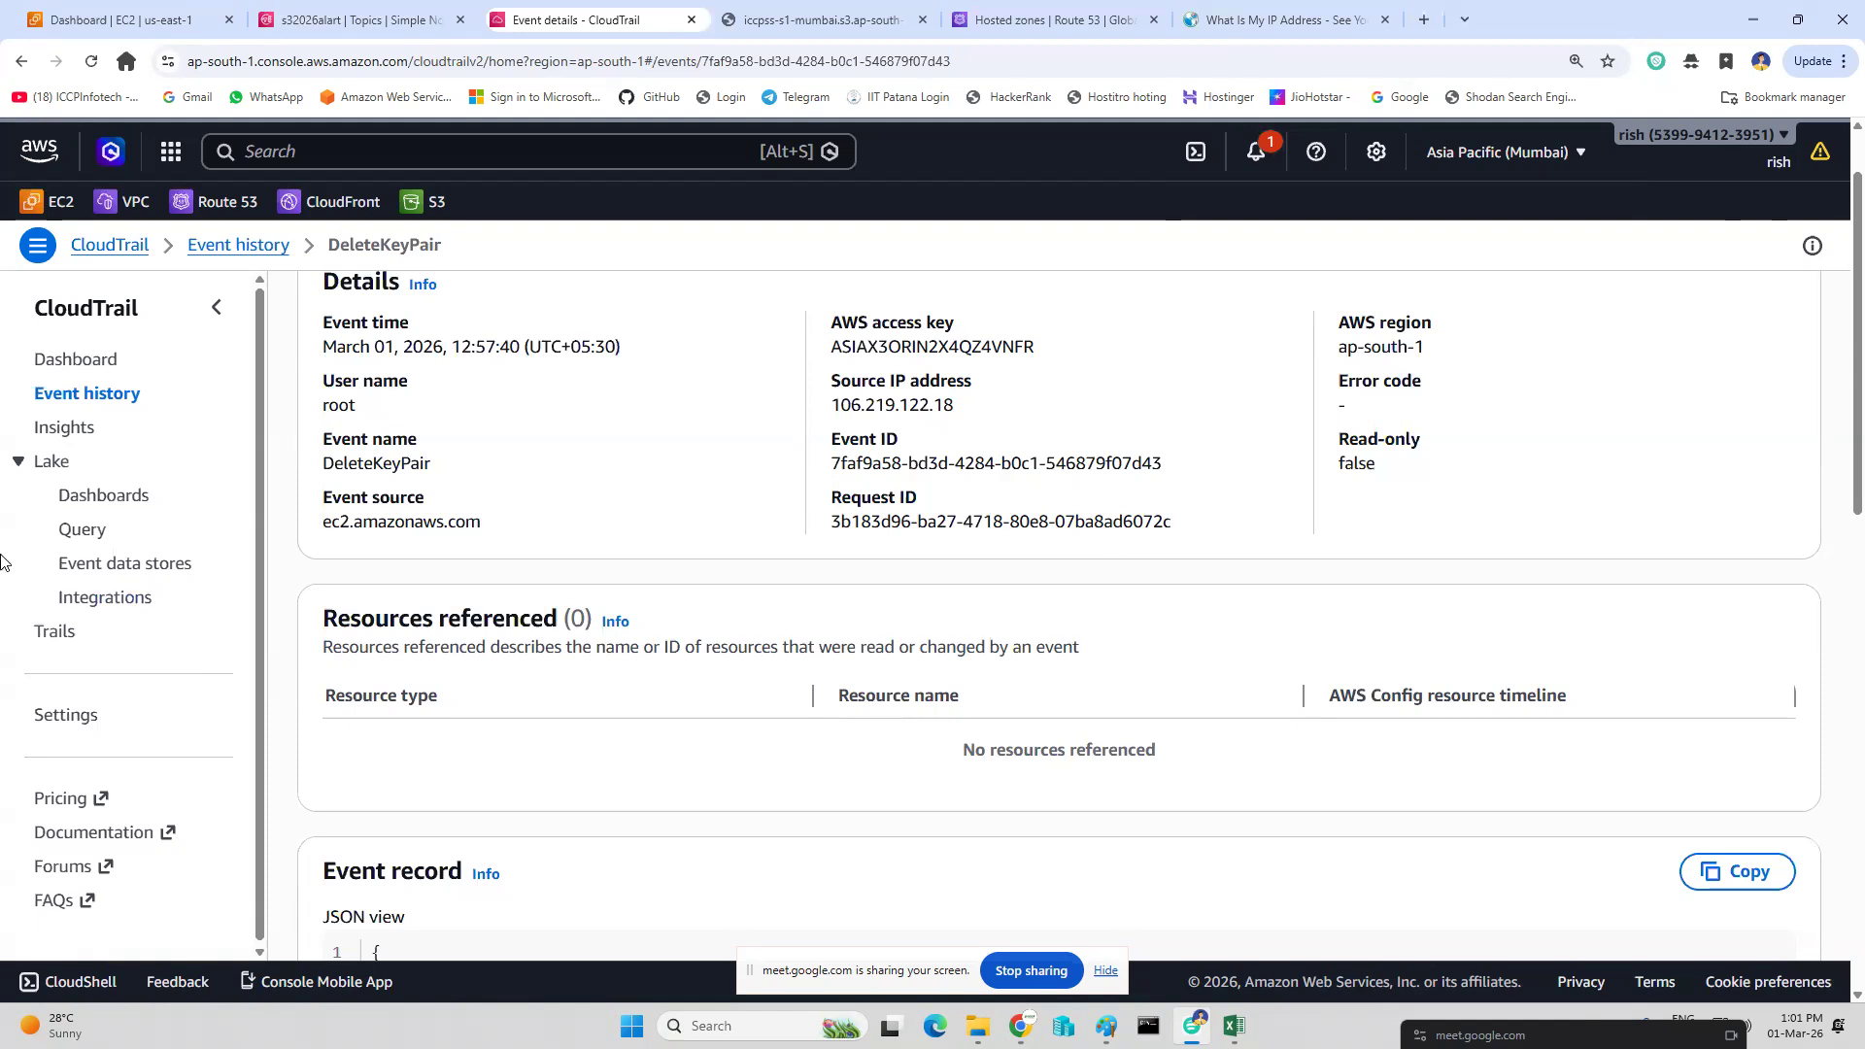
Open the myawslogs trail from the CloudTrail dashboard and delete it.
click(80, 372)
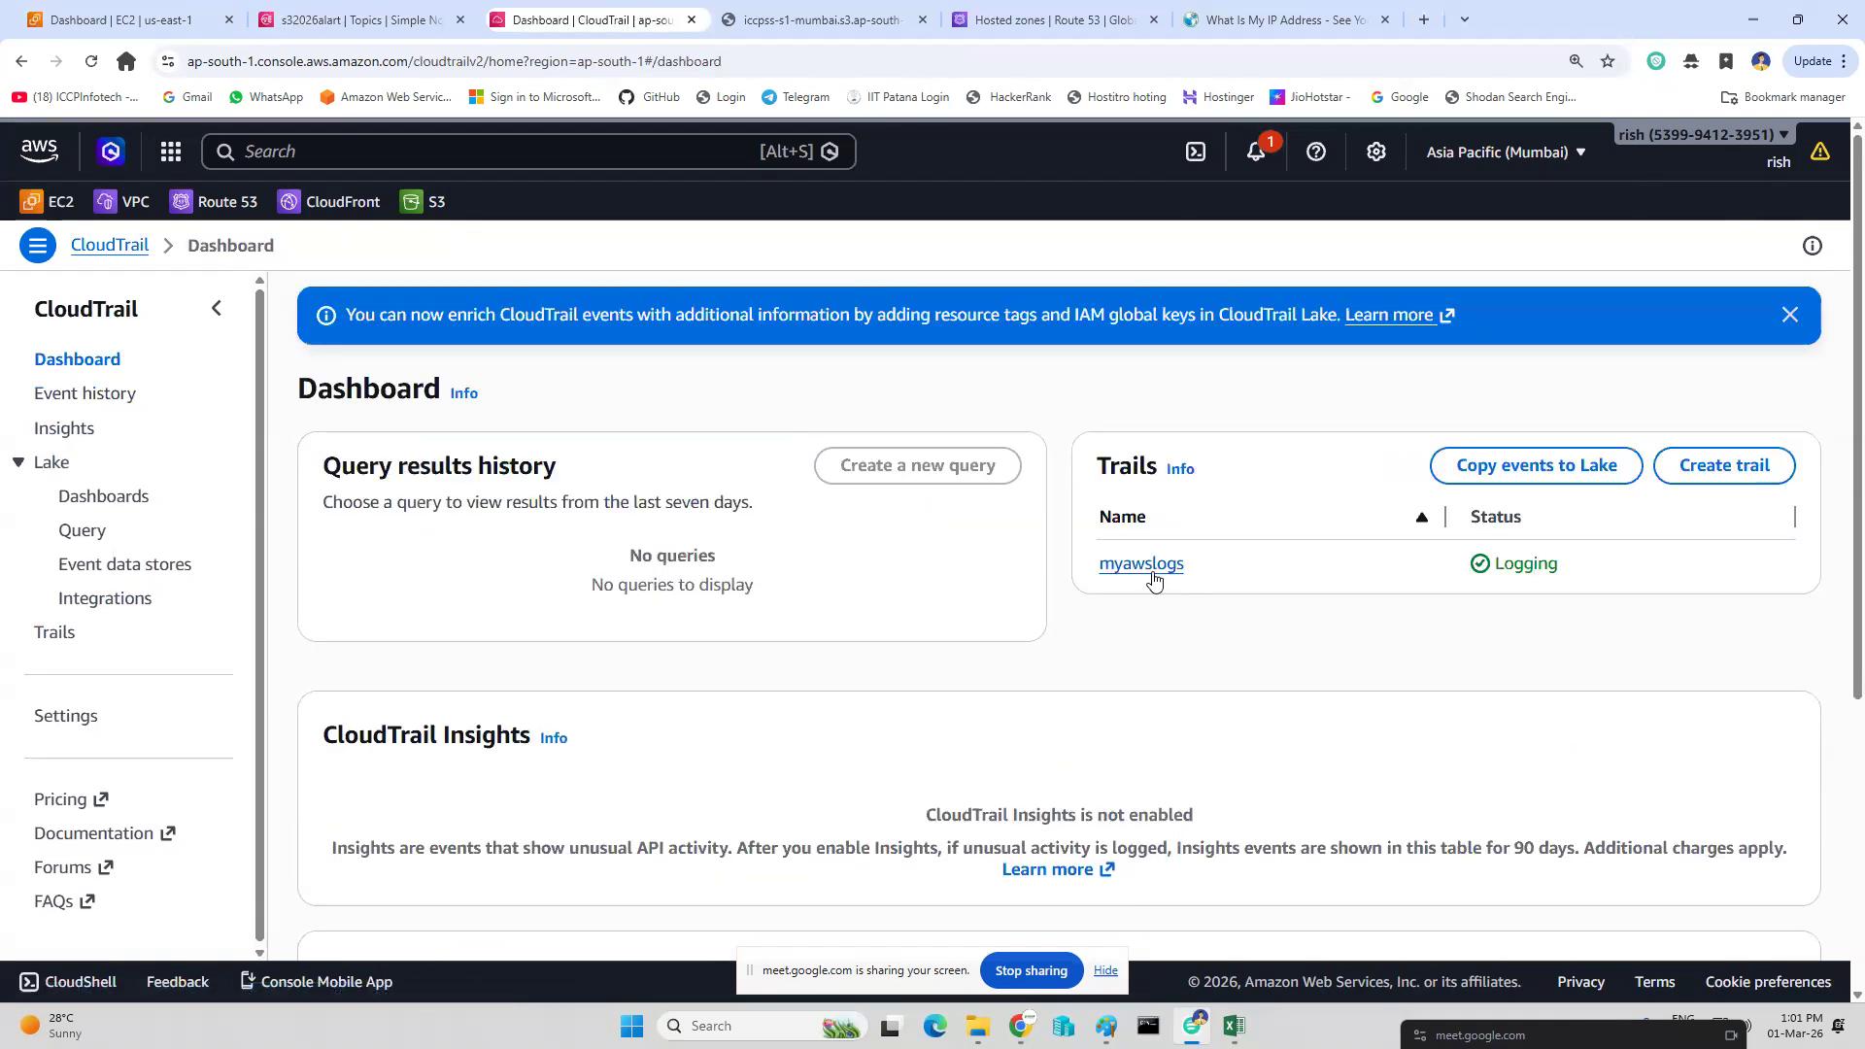
click(1155, 571)
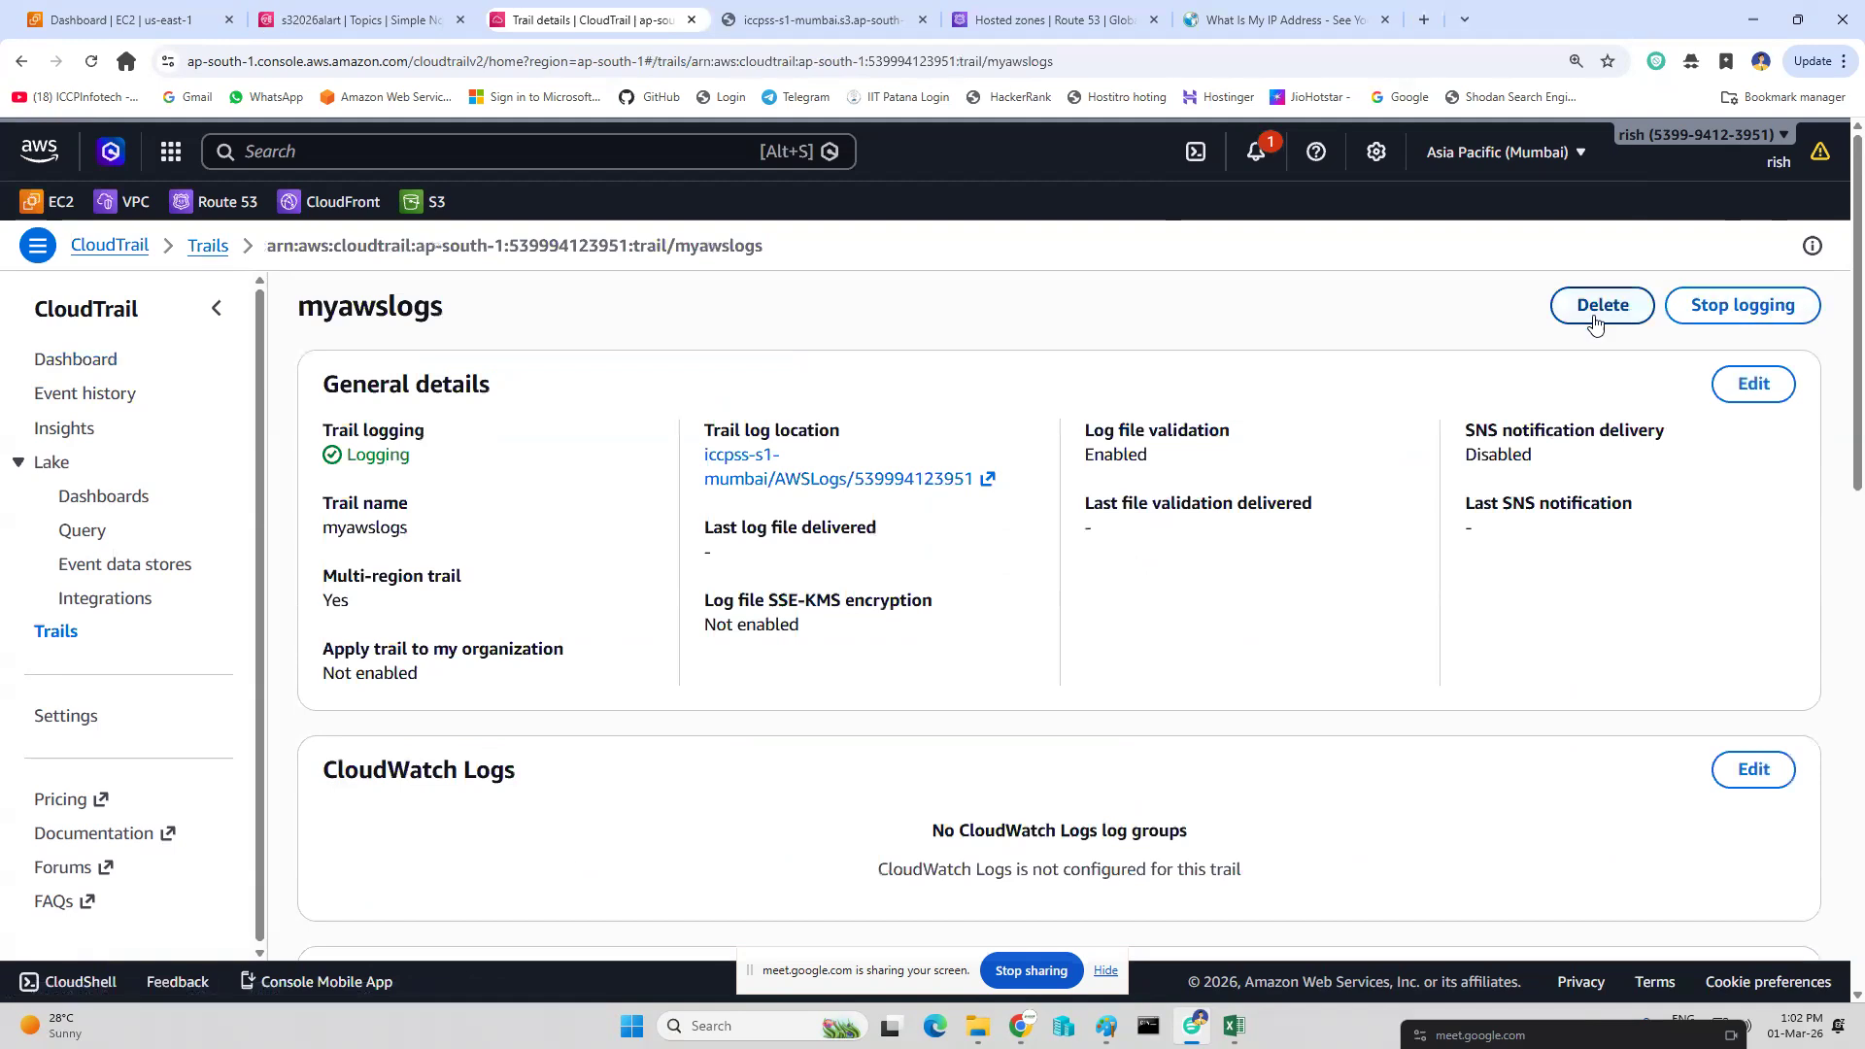
click(1601, 307)
click(1249, 632)
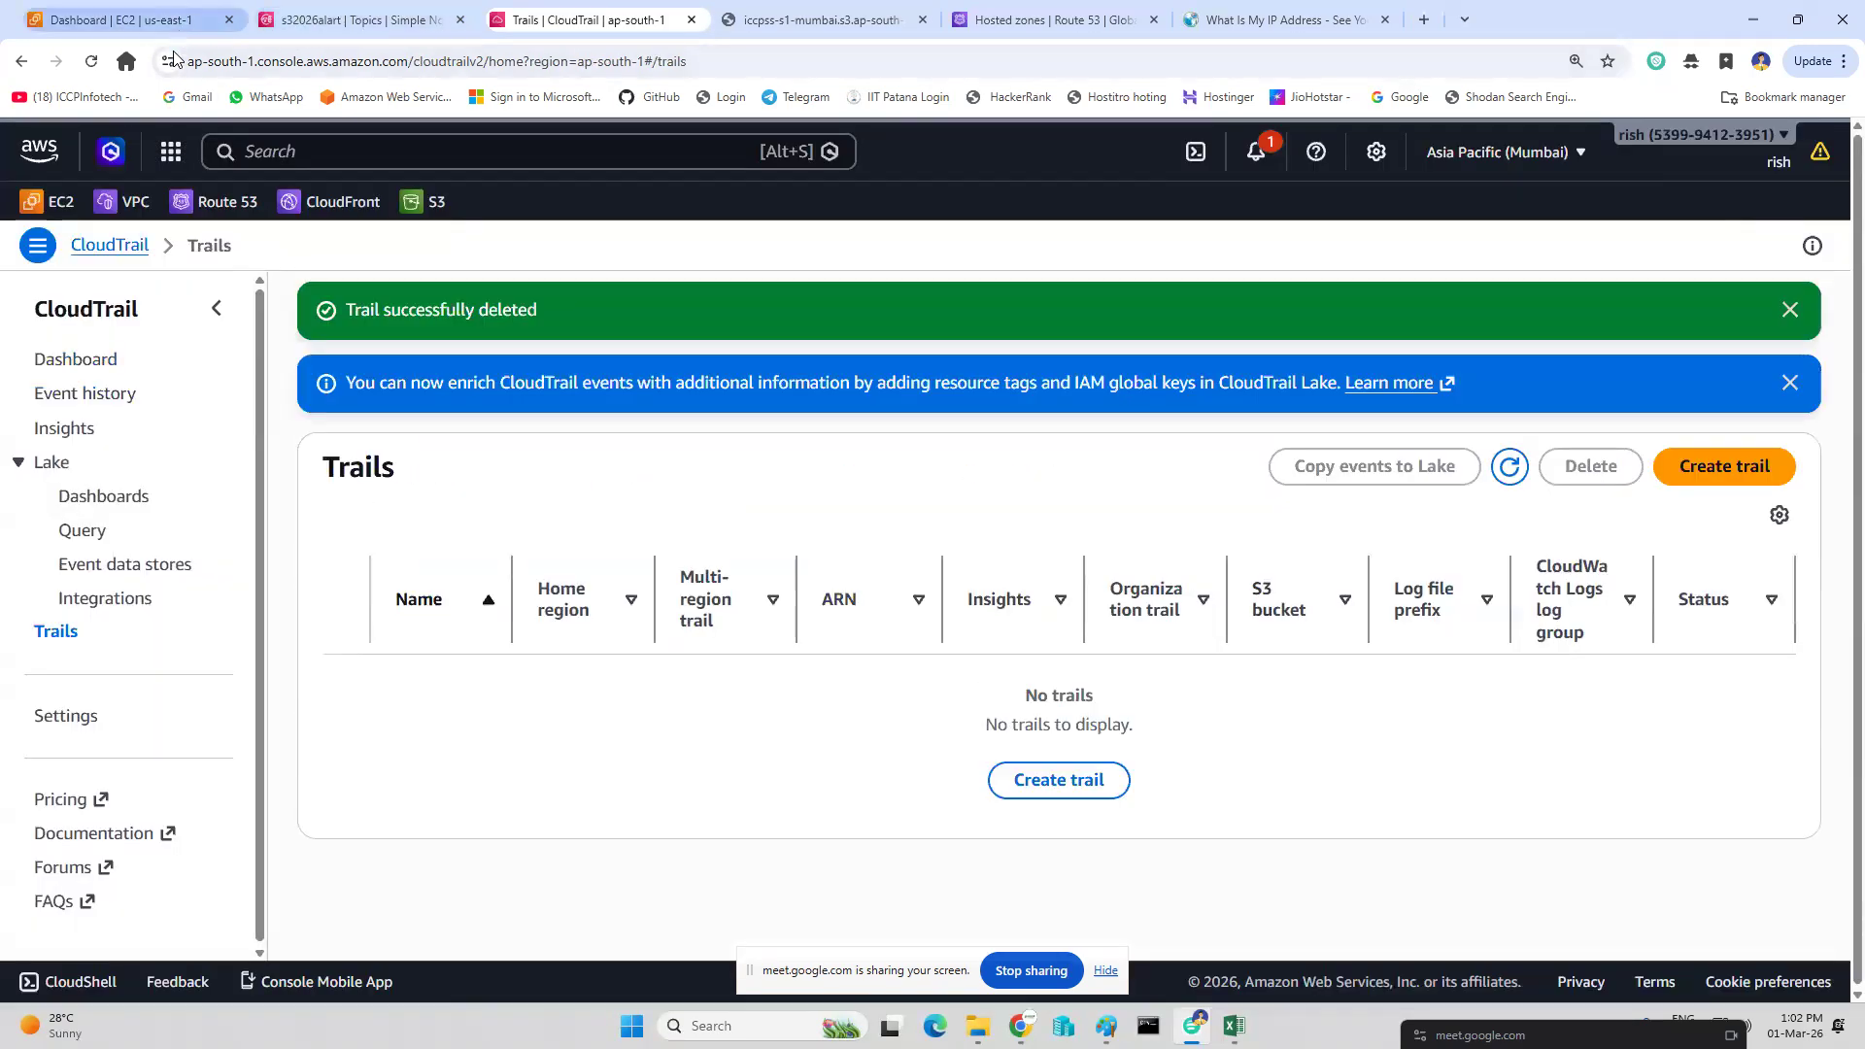
Empty the iccpss-s1backup-singpore bucket in S3, confirming with "permanently delete", and return to the bucket list.
click(436, 203)
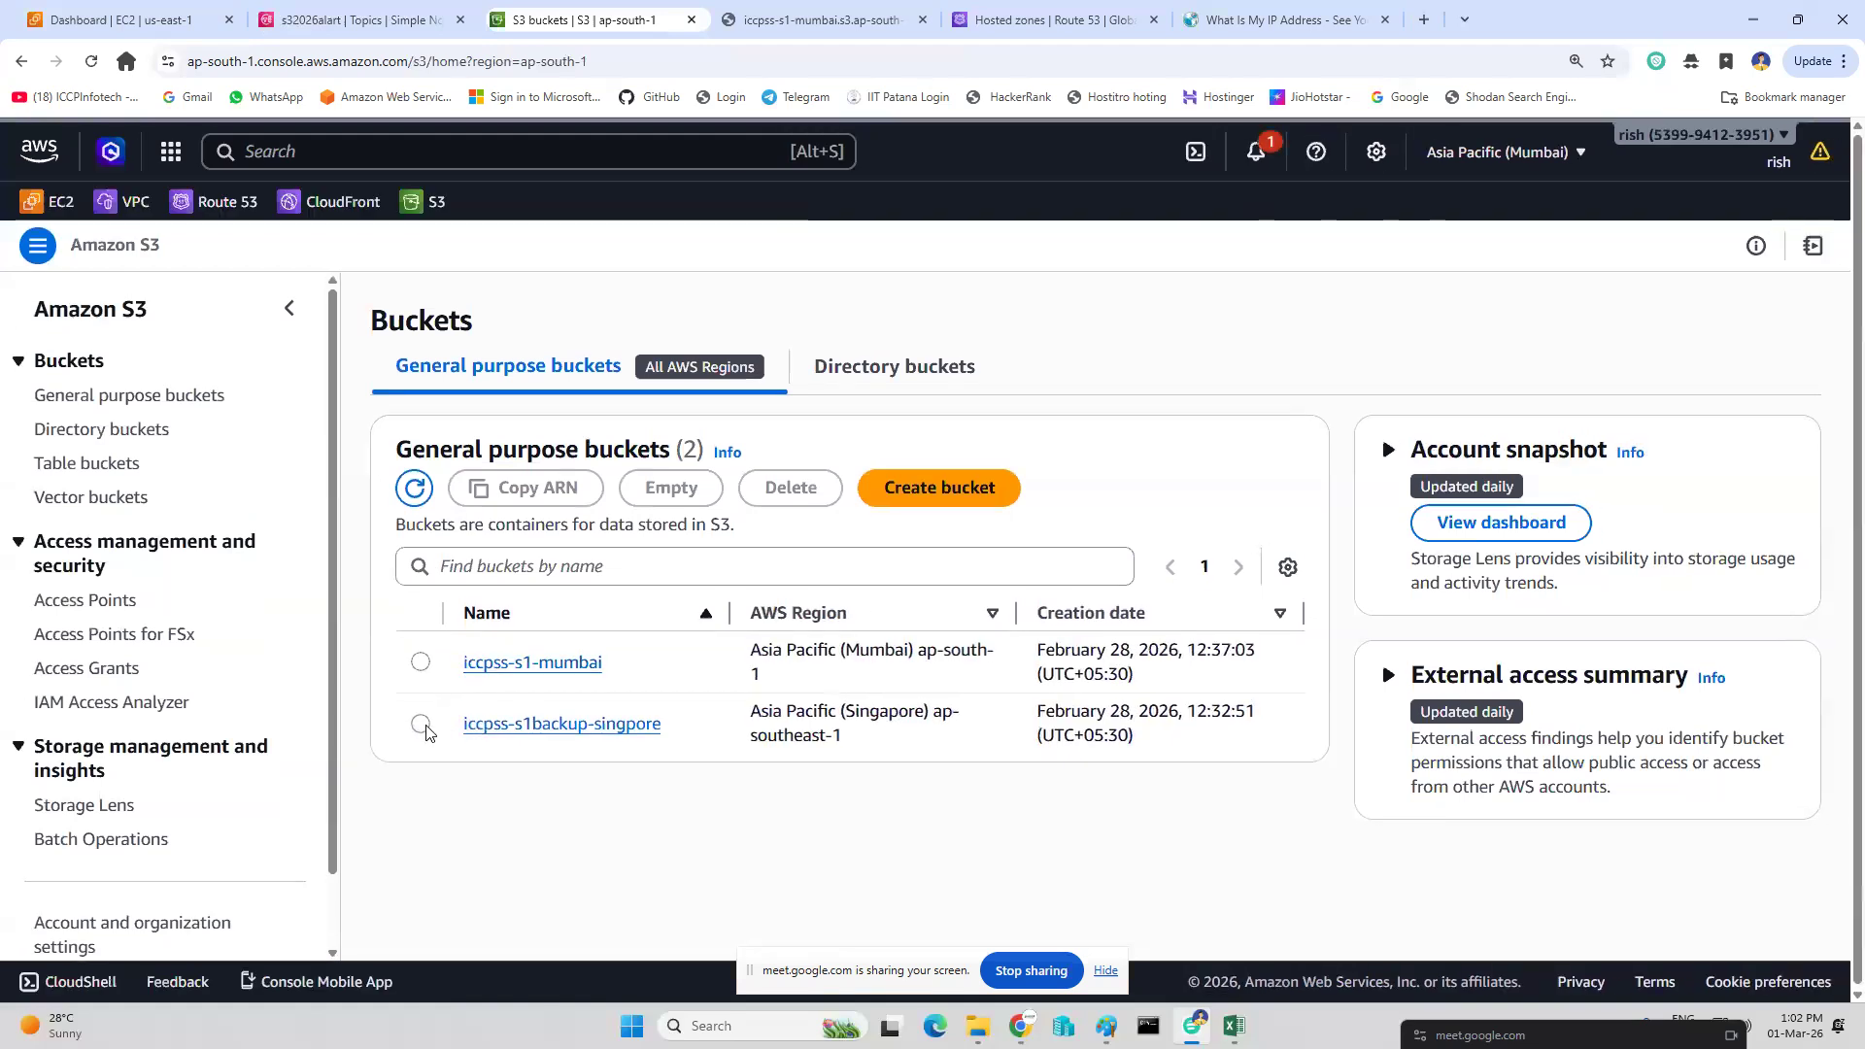
click(422, 726)
click(789, 488)
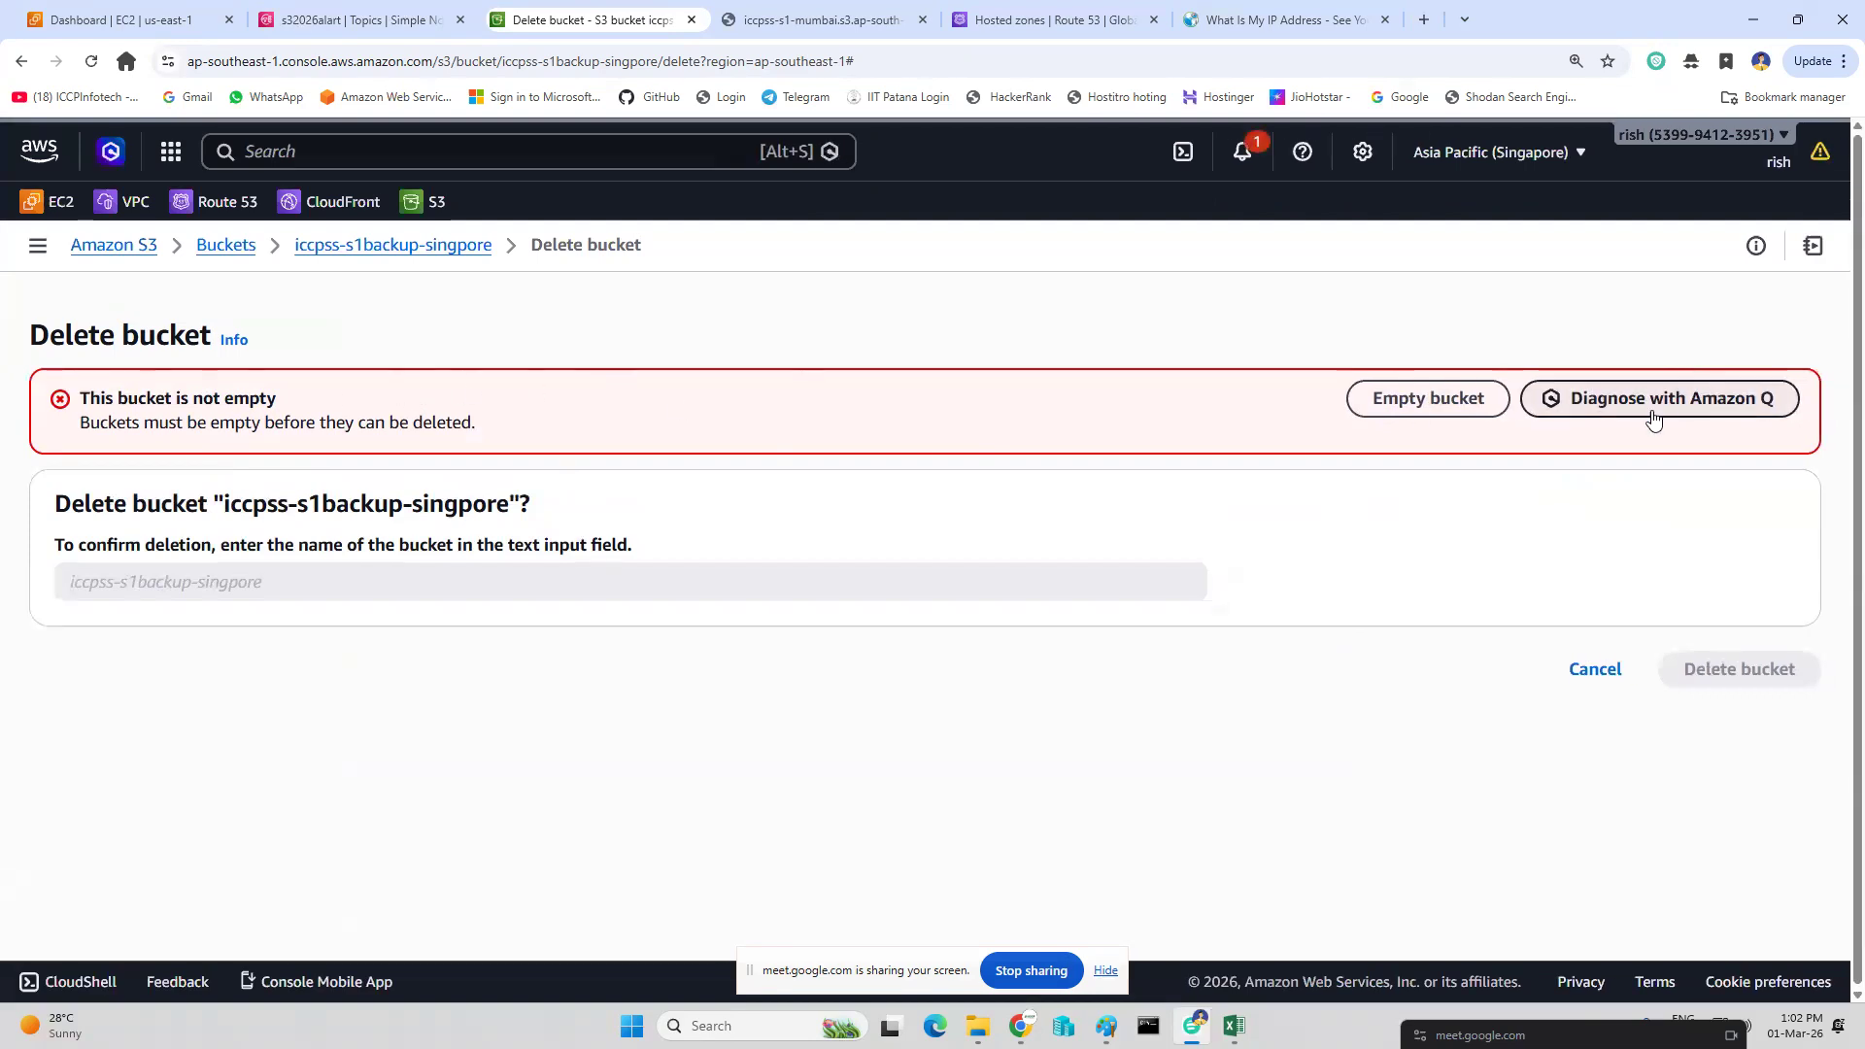
click(1460, 420)
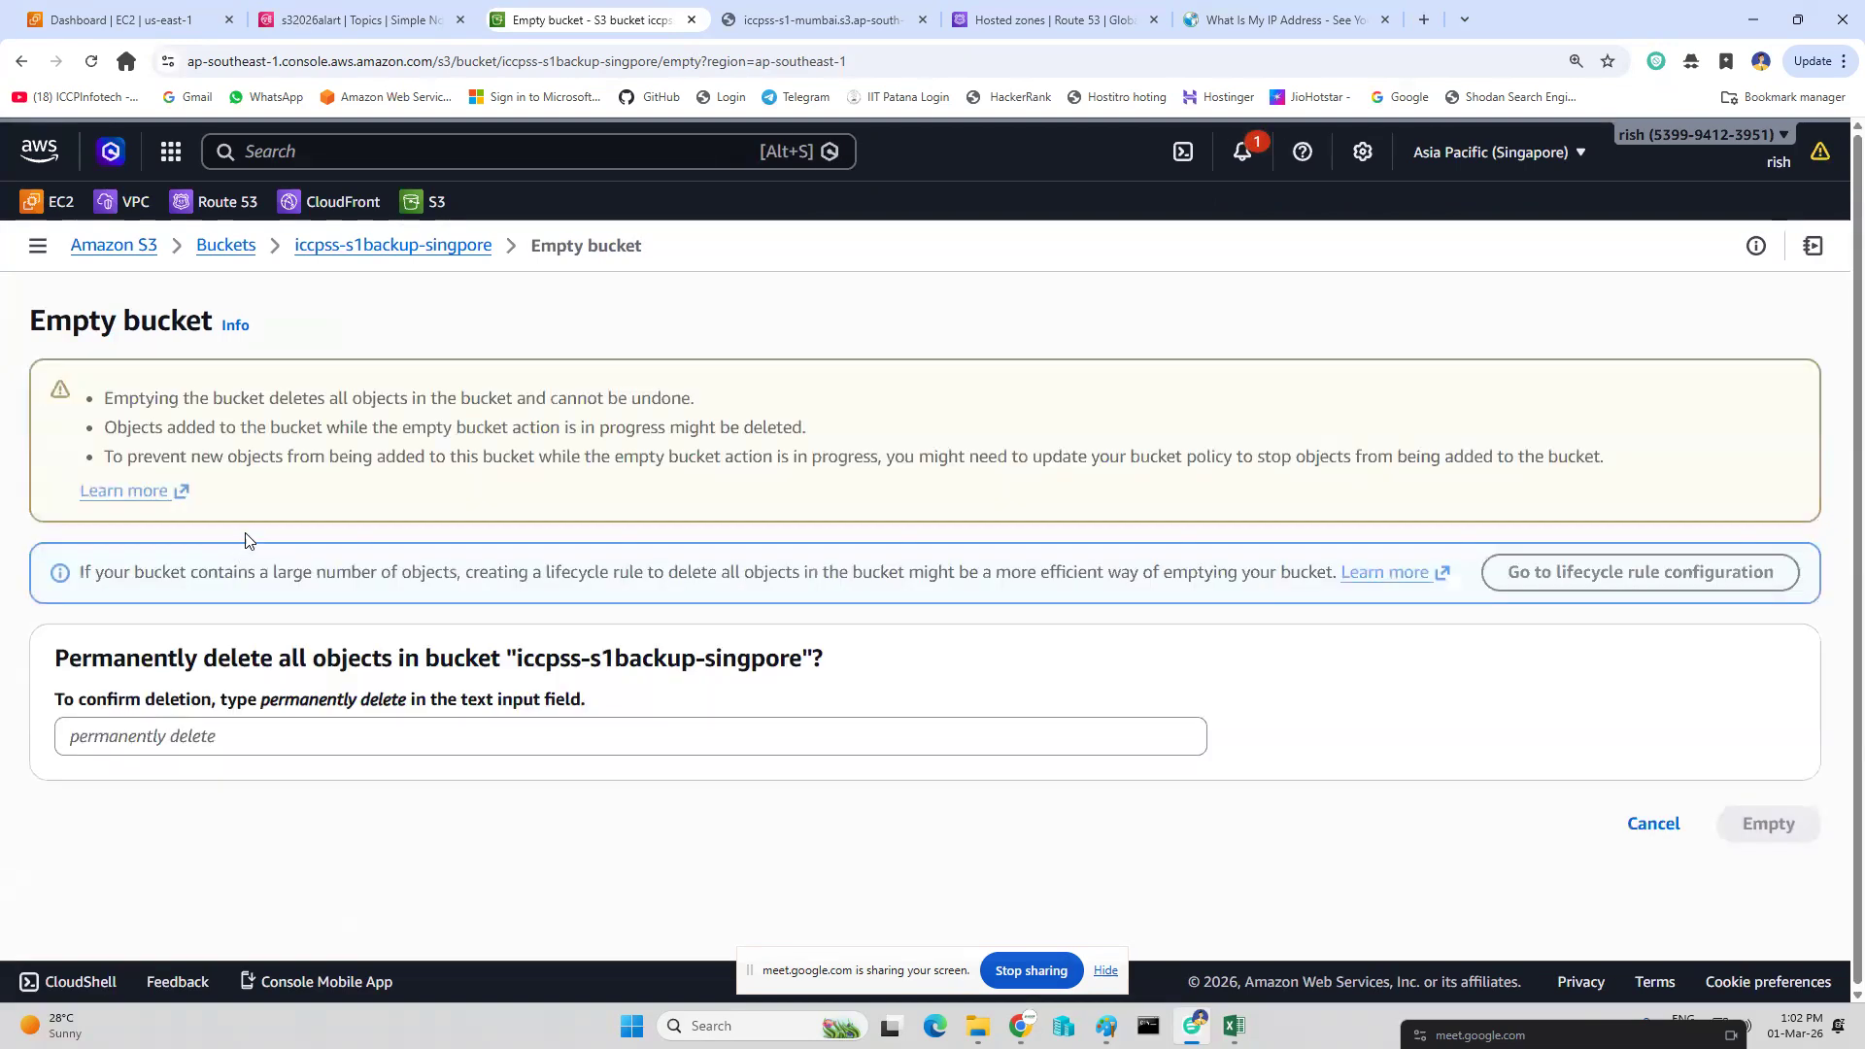
drag(262, 707, 405, 710)
key(ctrl+c)
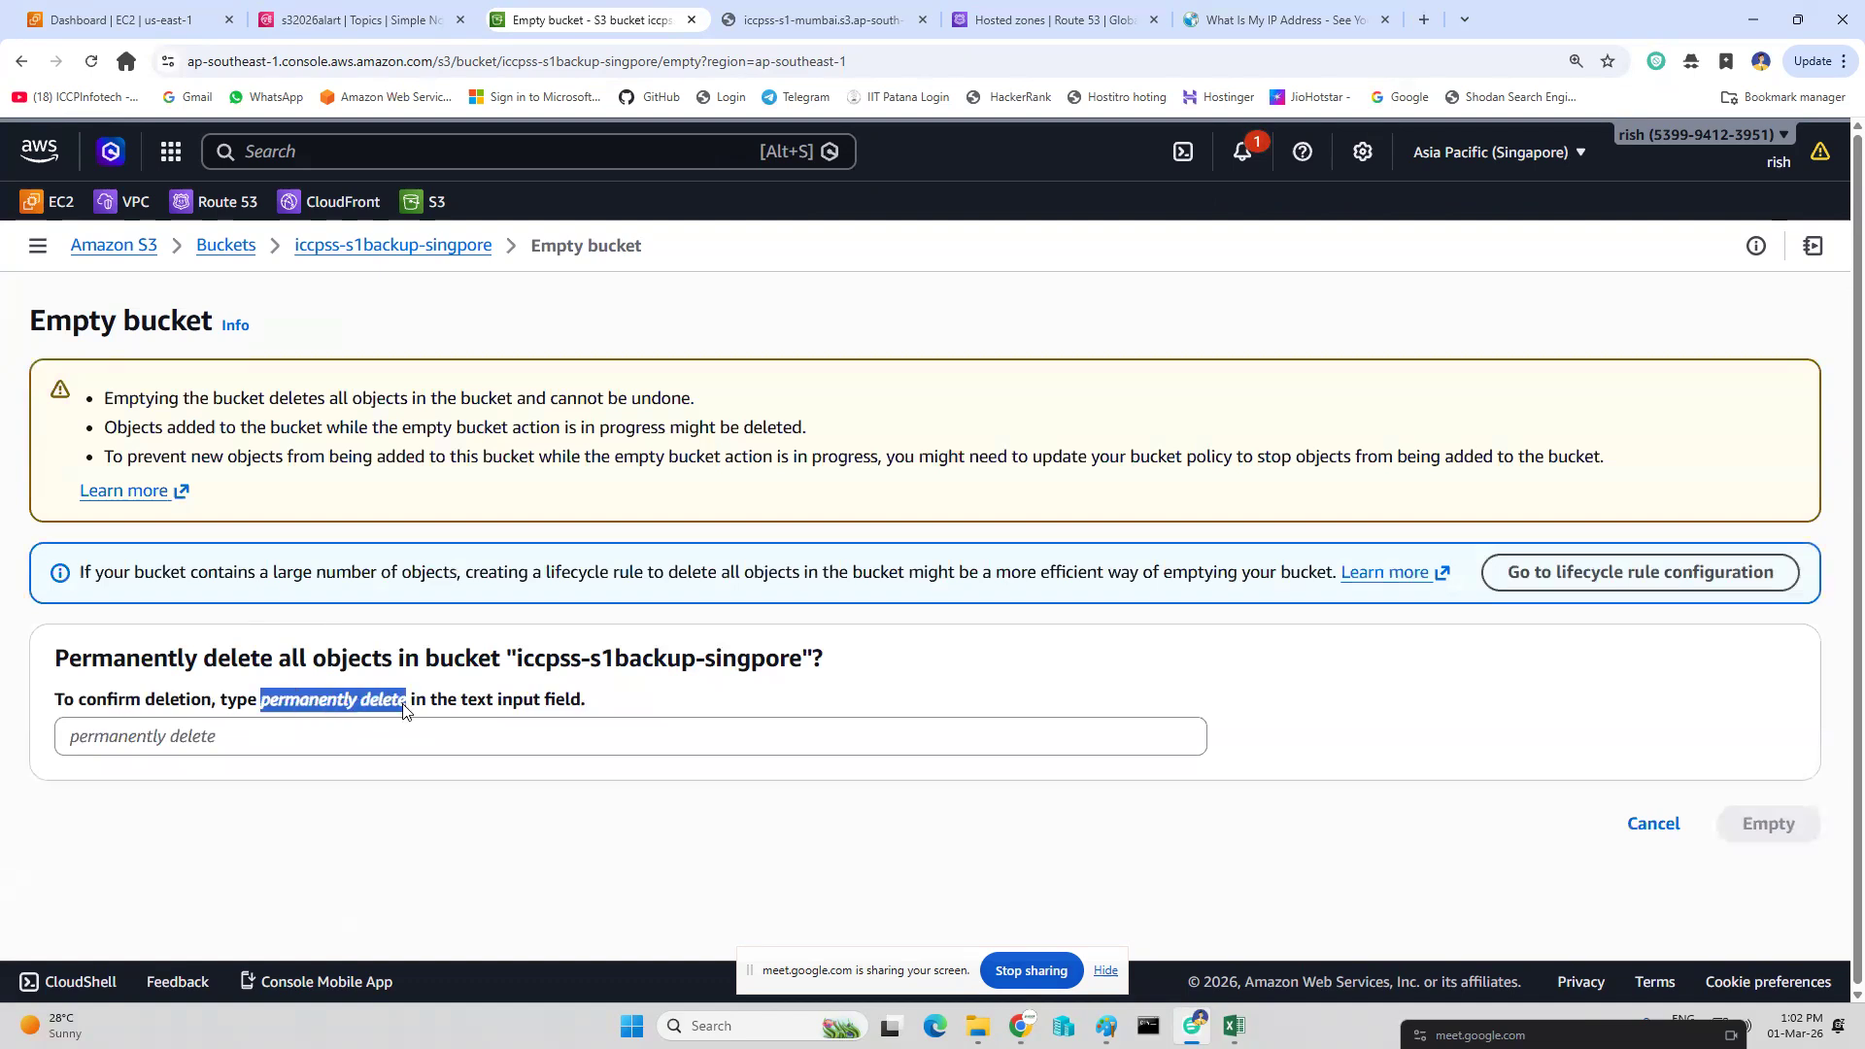
click(406, 738)
key(ctrl+v)
click(1766, 824)
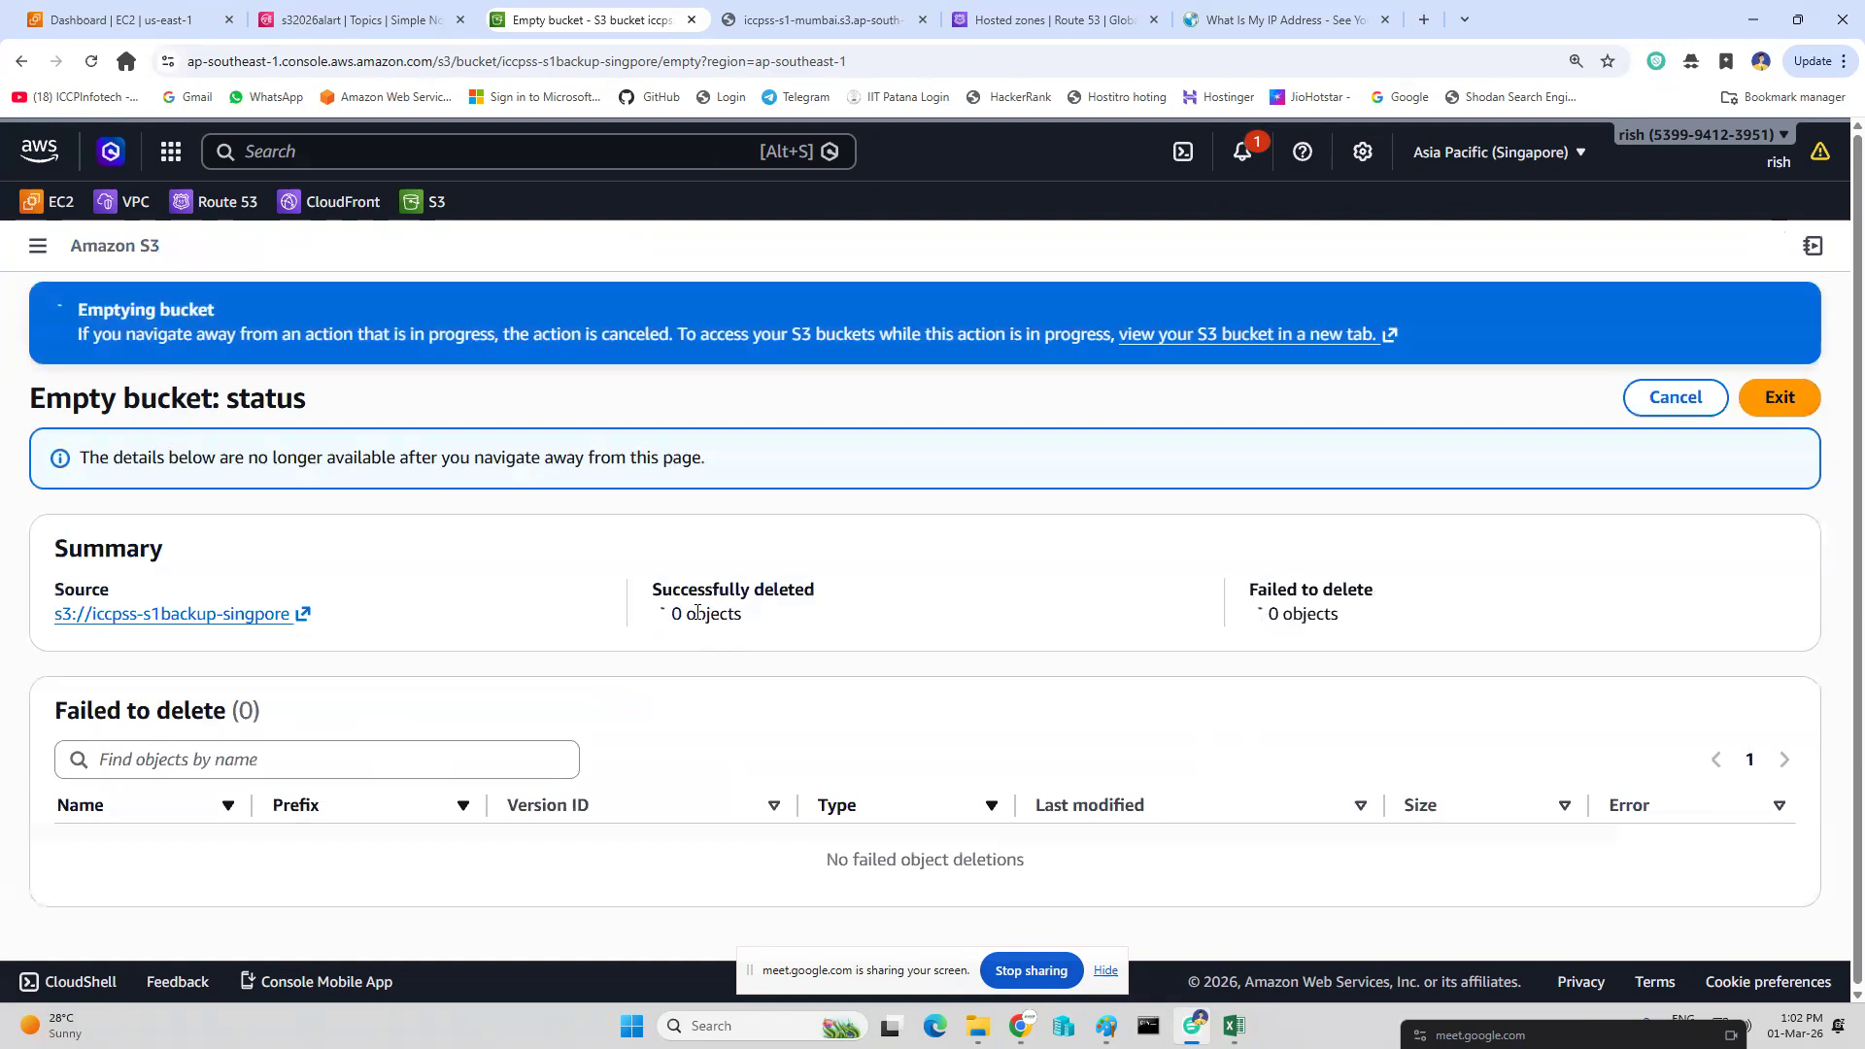
click(1784, 399)
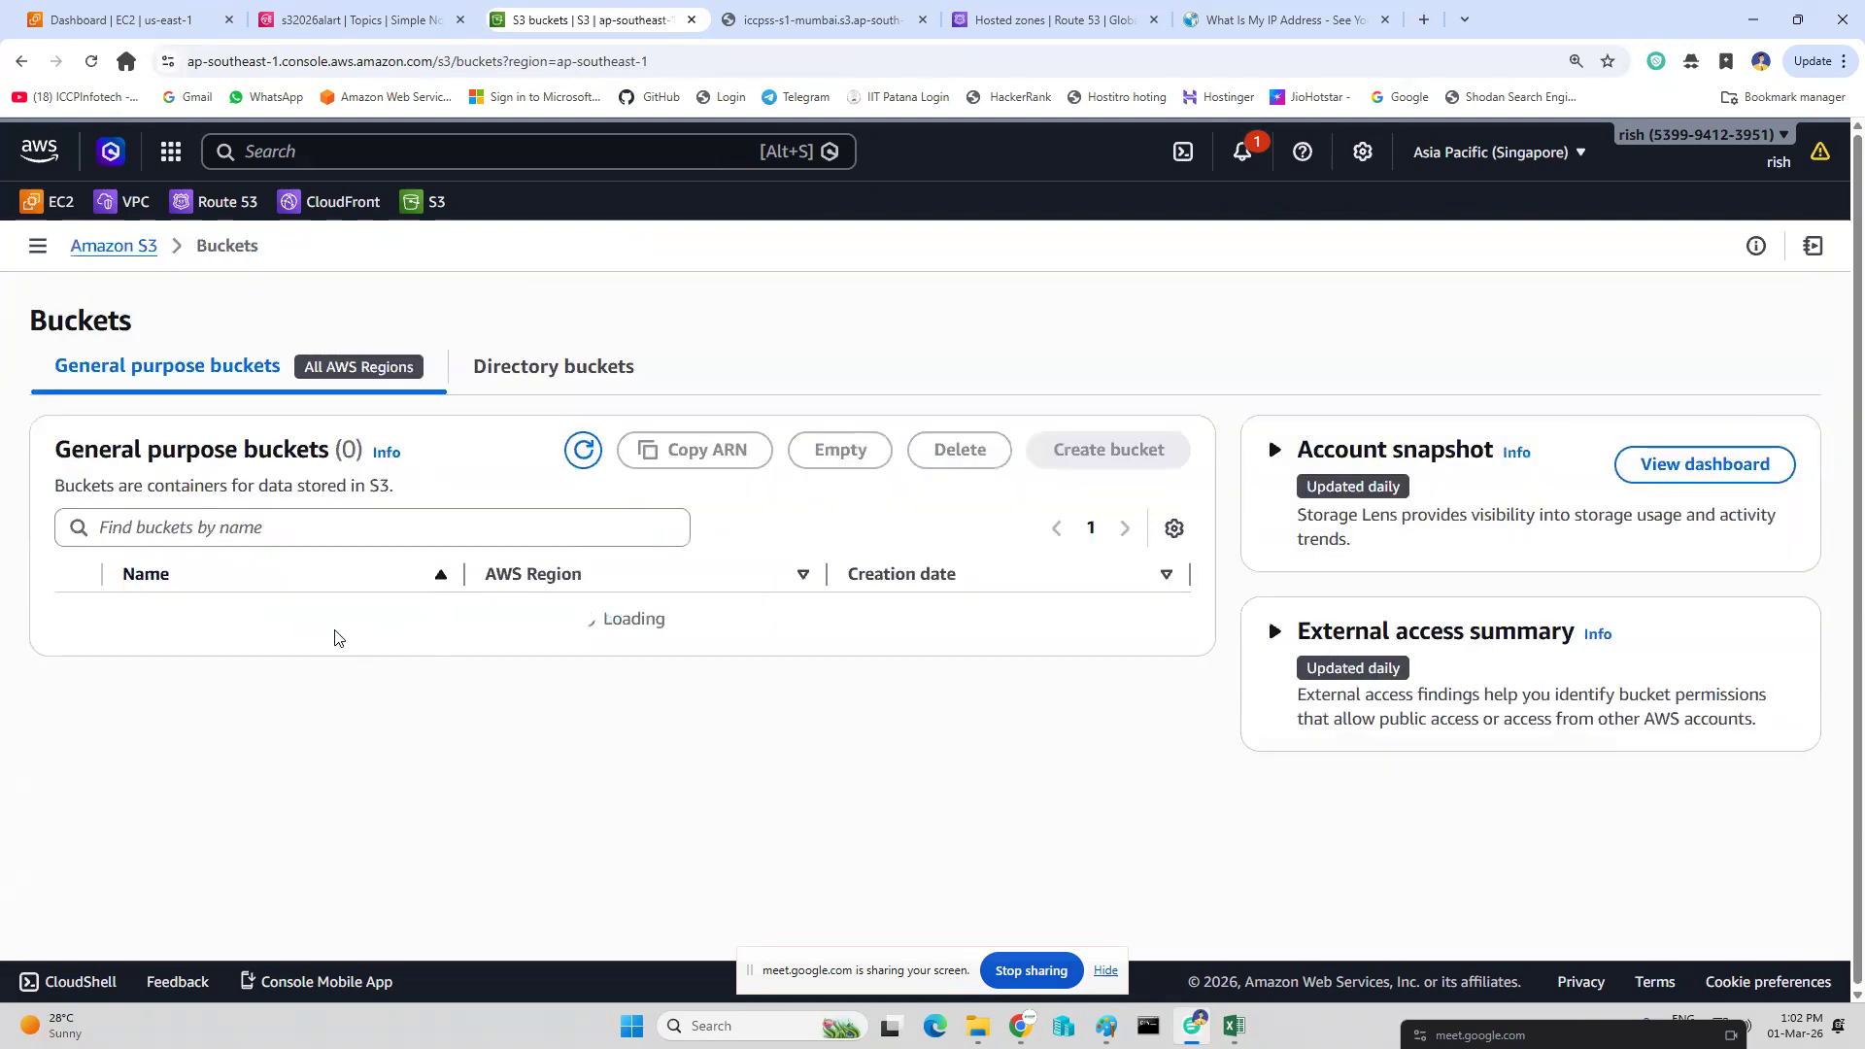
Delete the iccpss-s1backup-singpore bucket, confirming with its name.
click(80, 648)
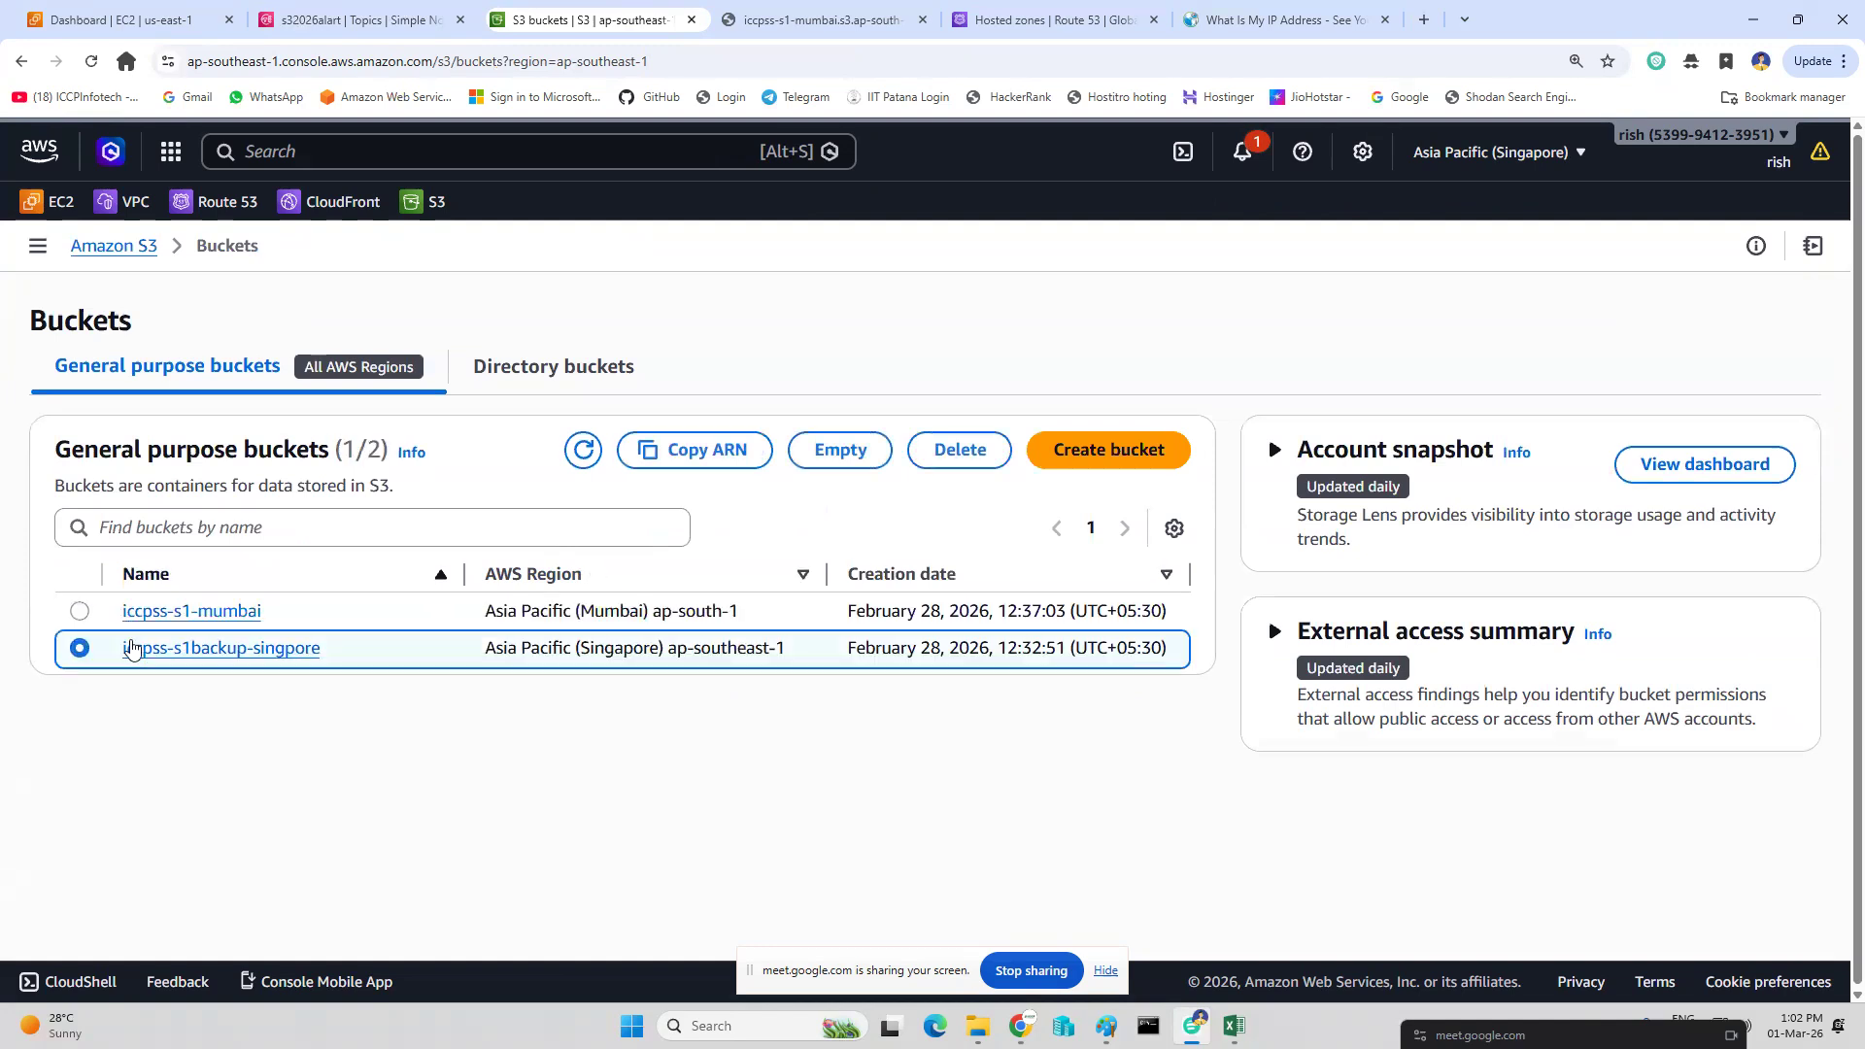
click(959, 455)
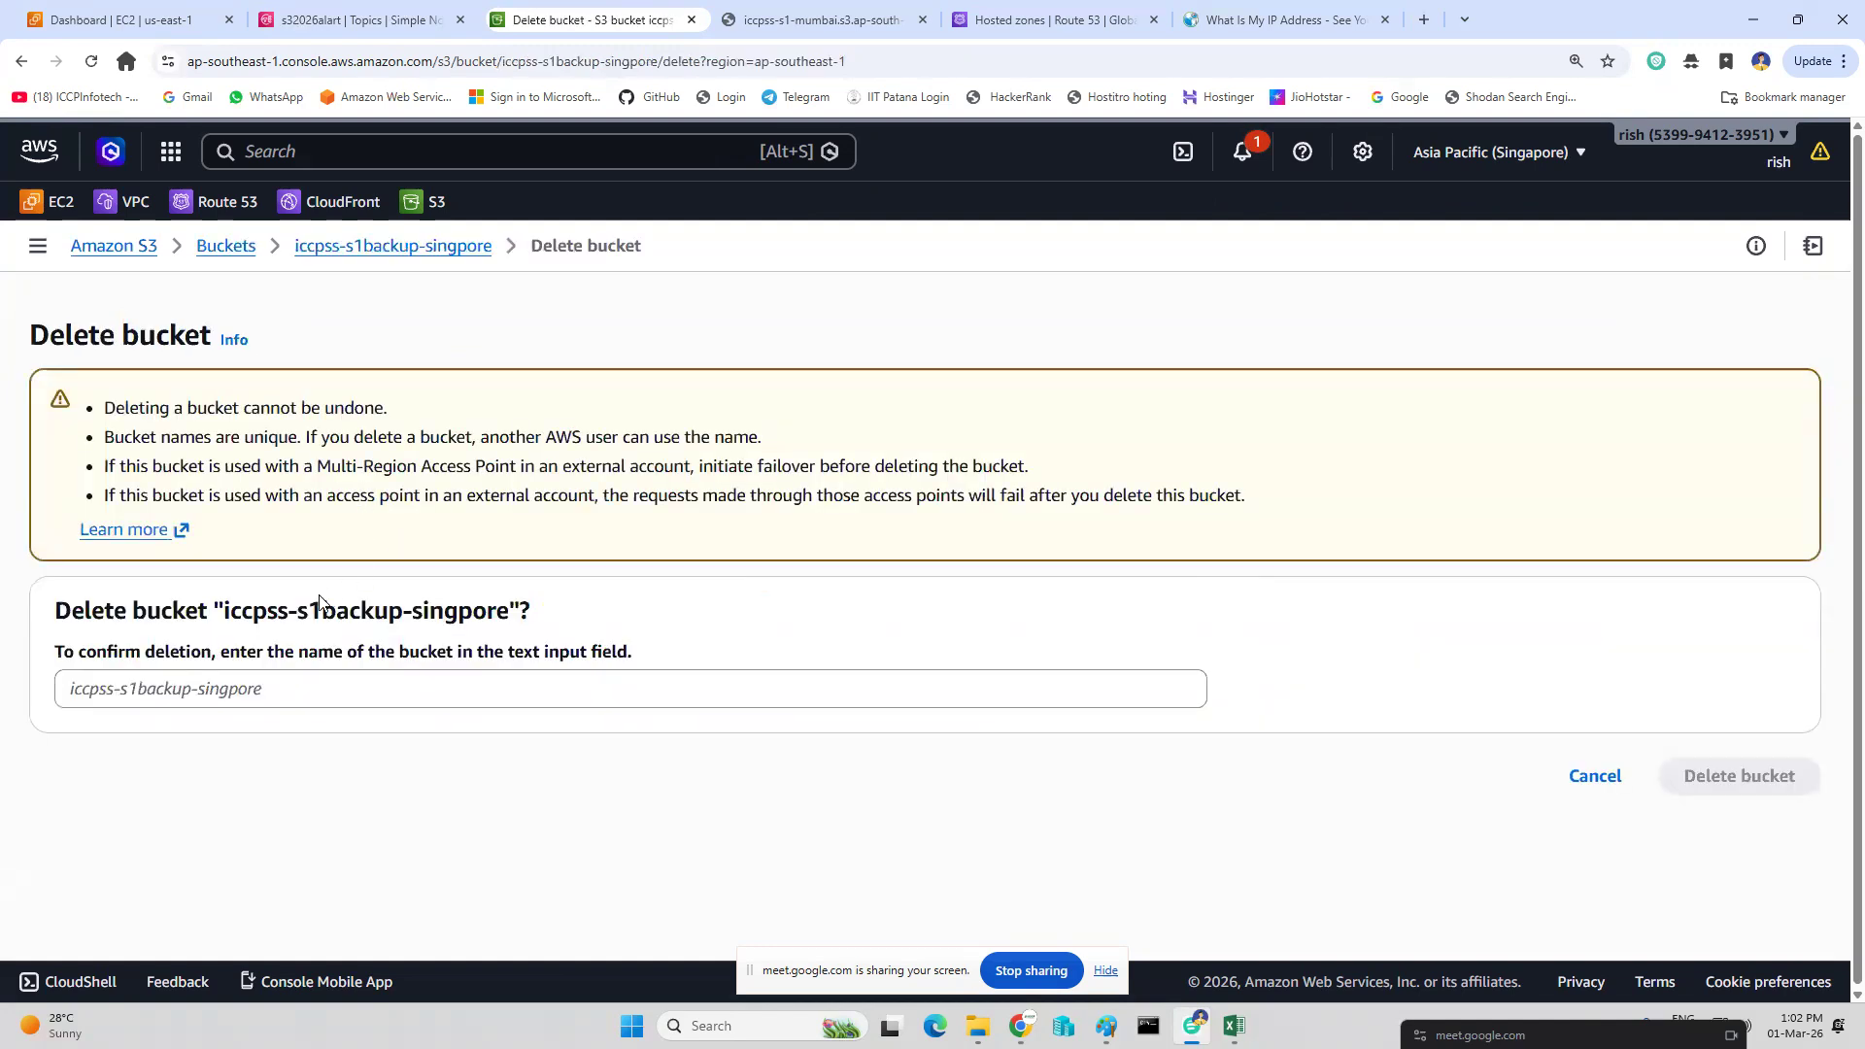
drag(225, 613, 507, 613)
key(ctrl+c)
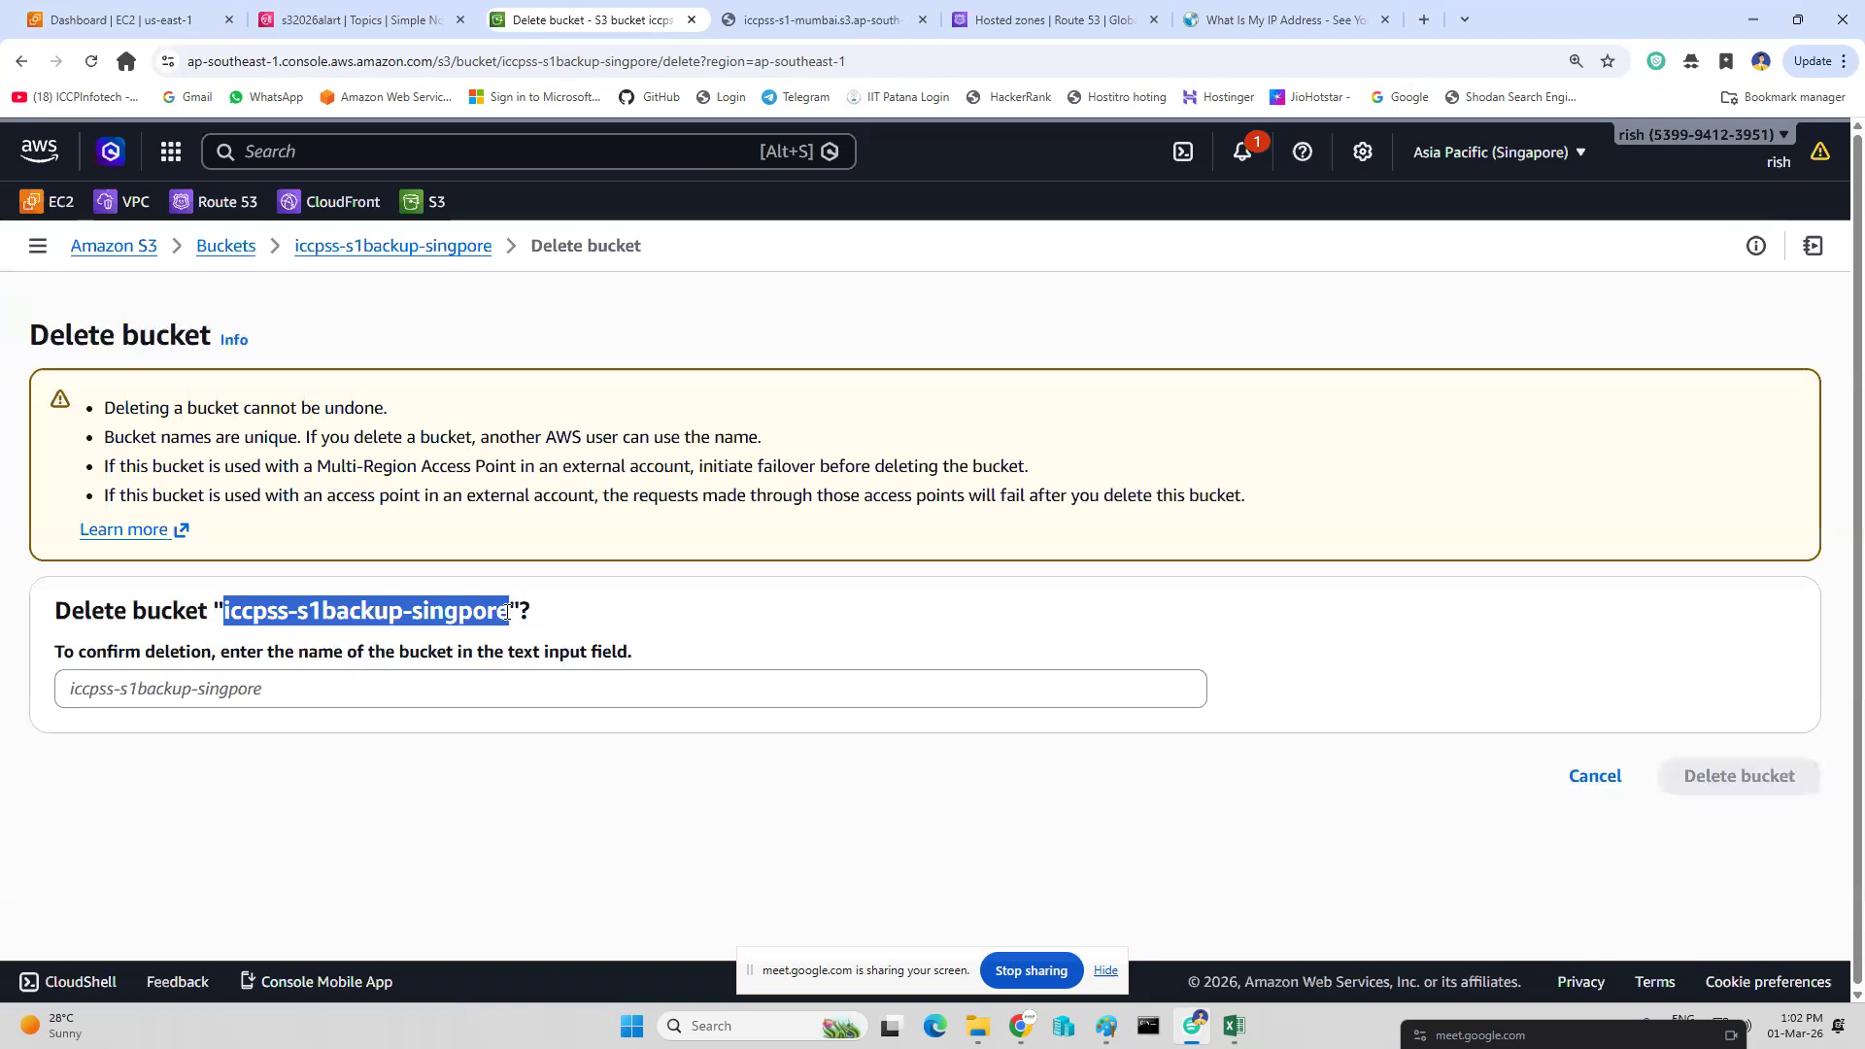
click(488, 677)
key(ctrl+v)
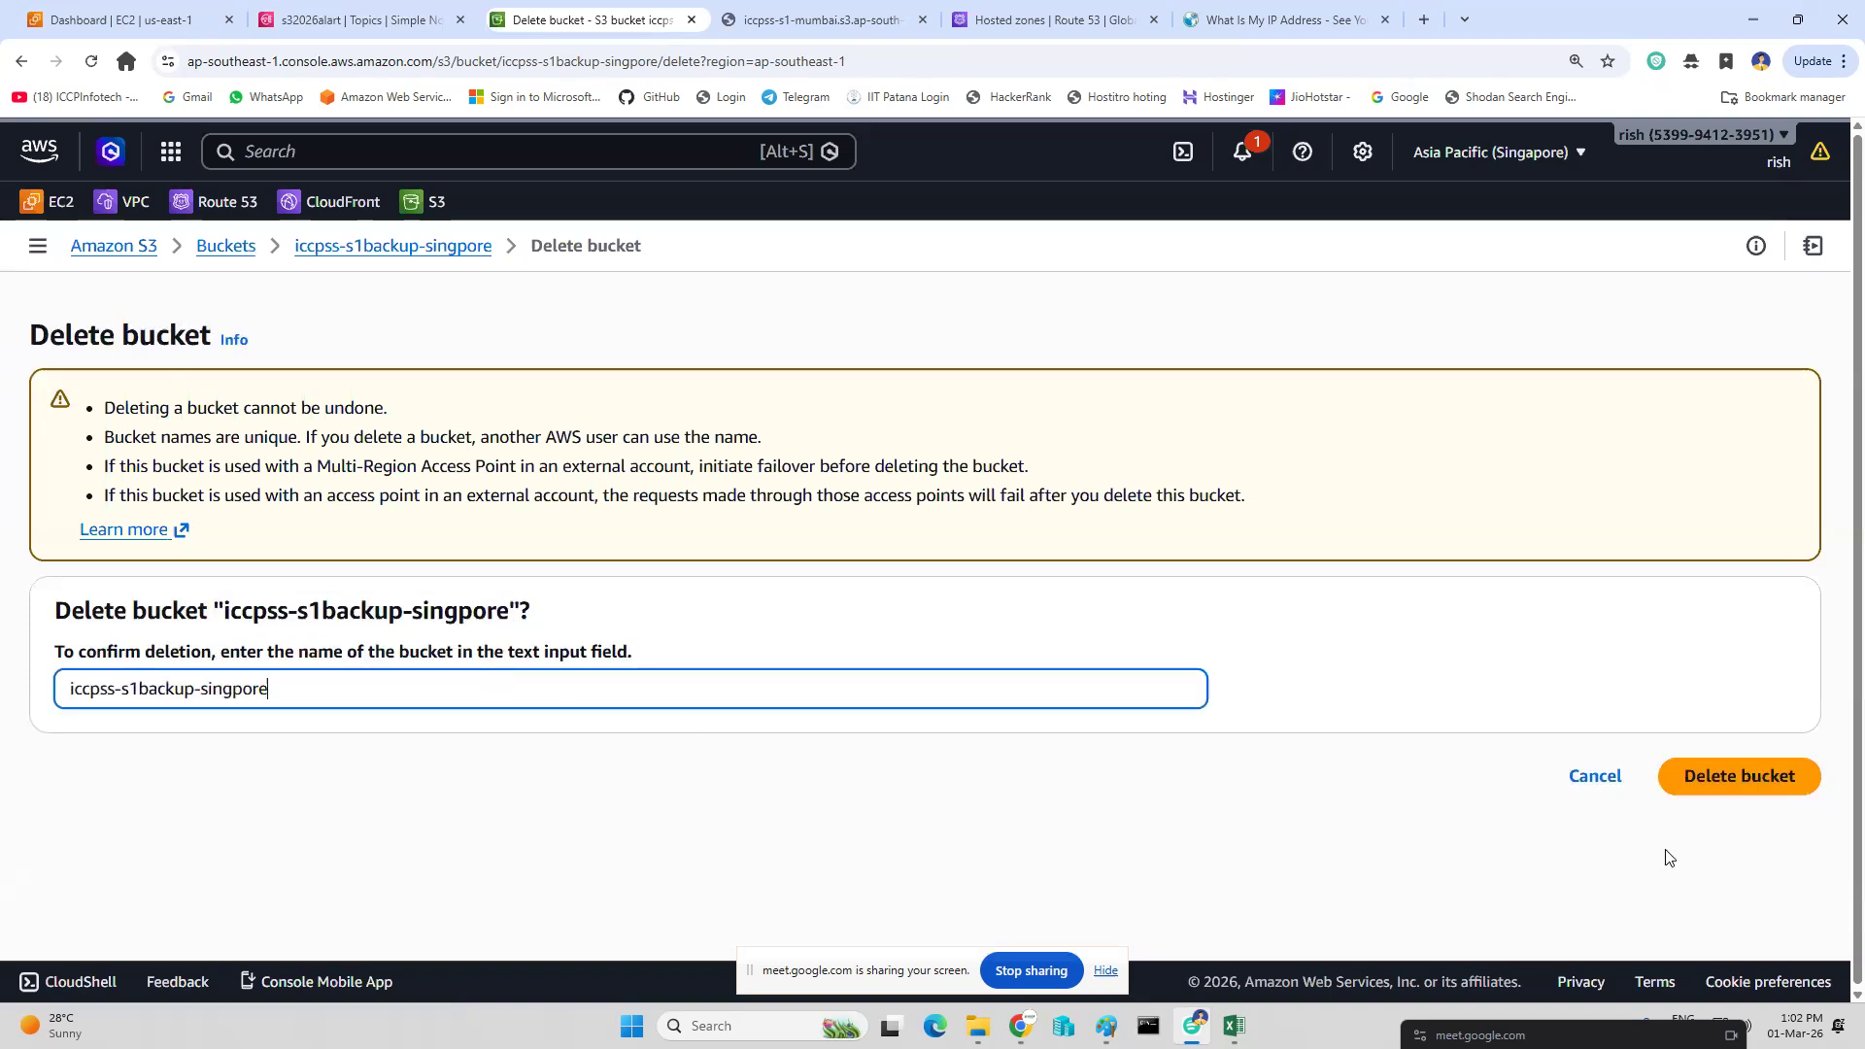
click(1754, 777)
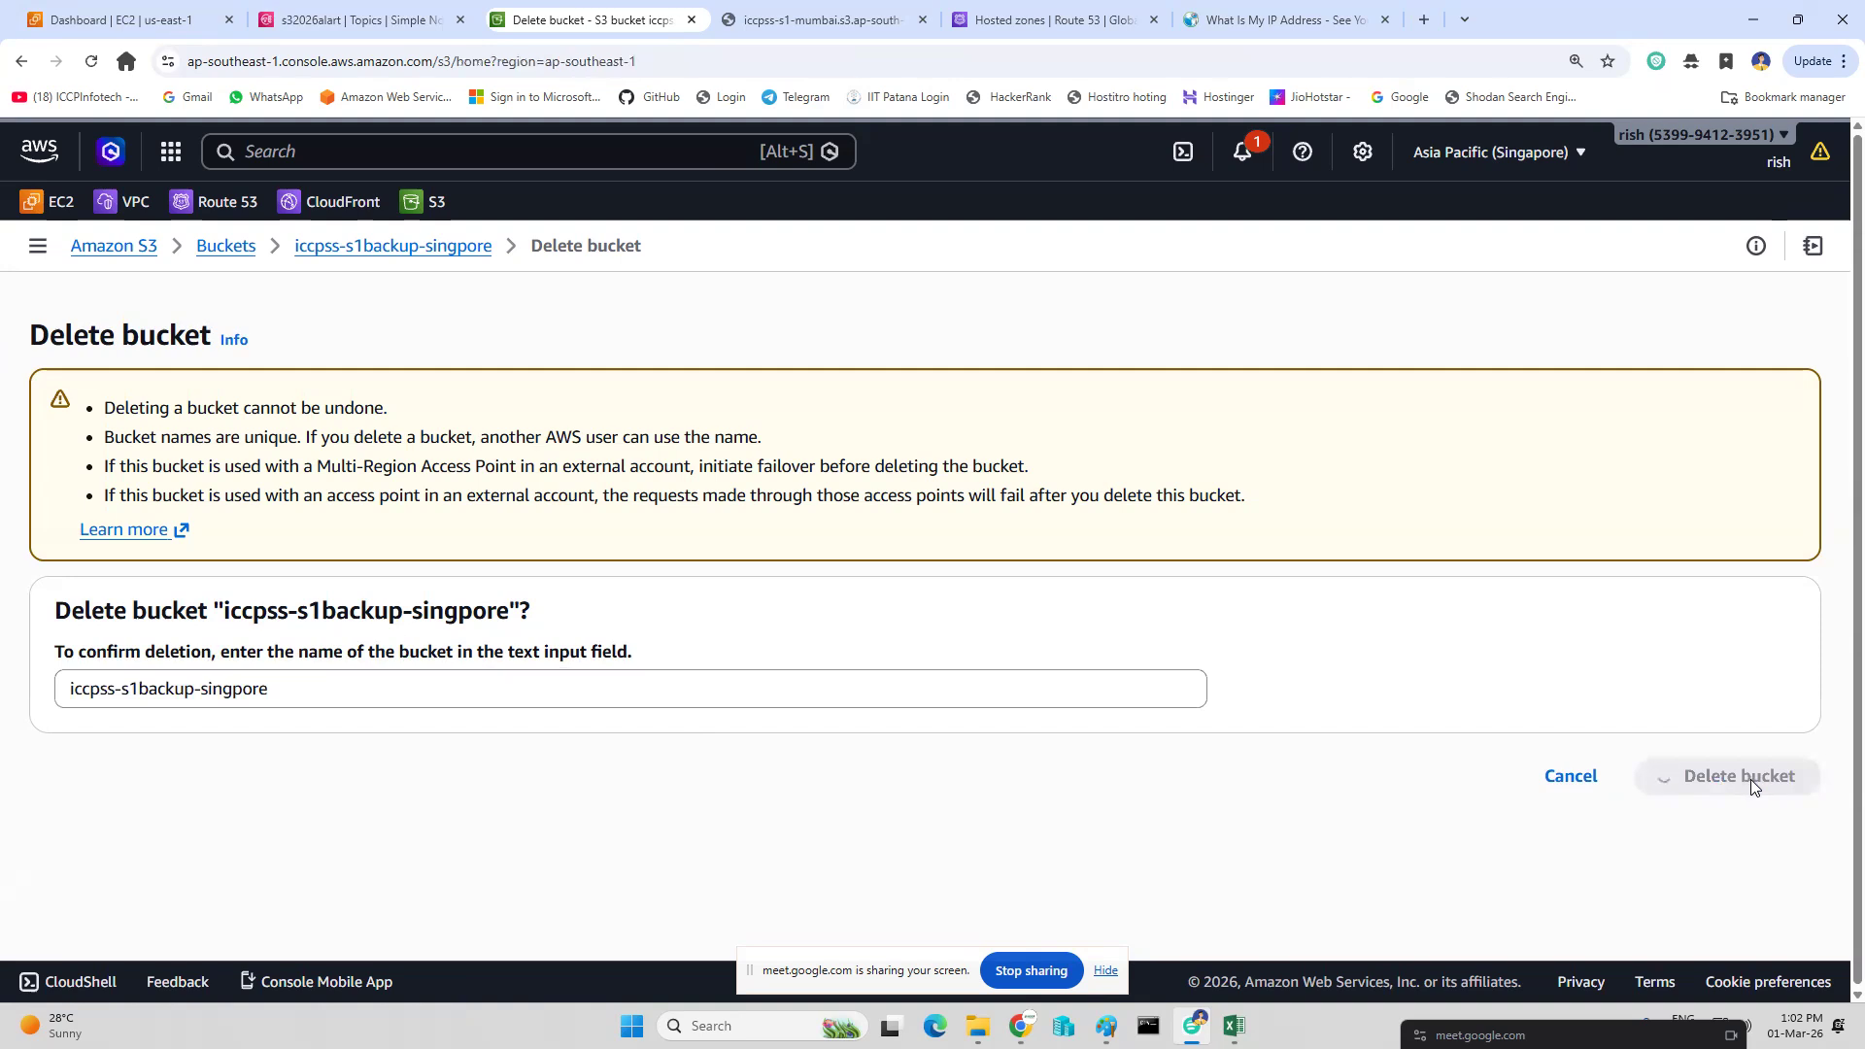
Check the remaining iccpss-s1-mumbai bucket's folders down to CloudTrail, and return to the bucket list.
click(162, 685)
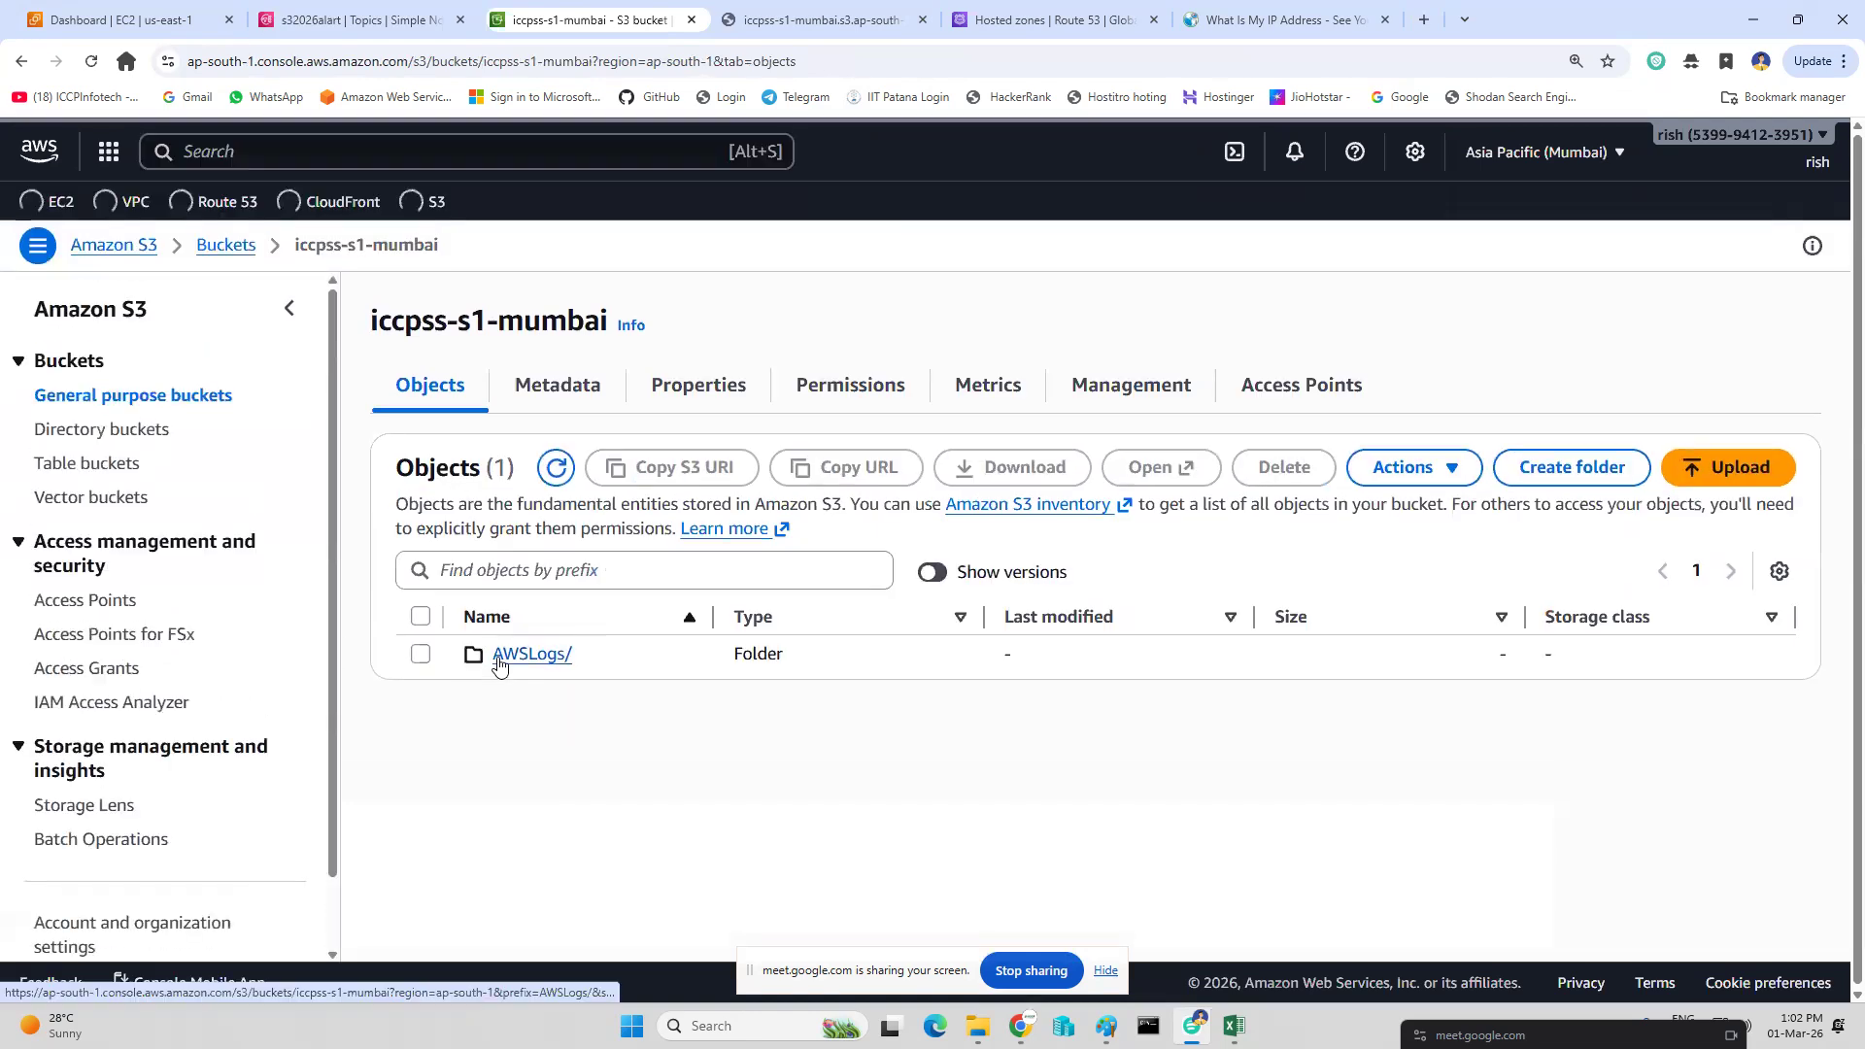
click(521, 657)
click(525, 665)
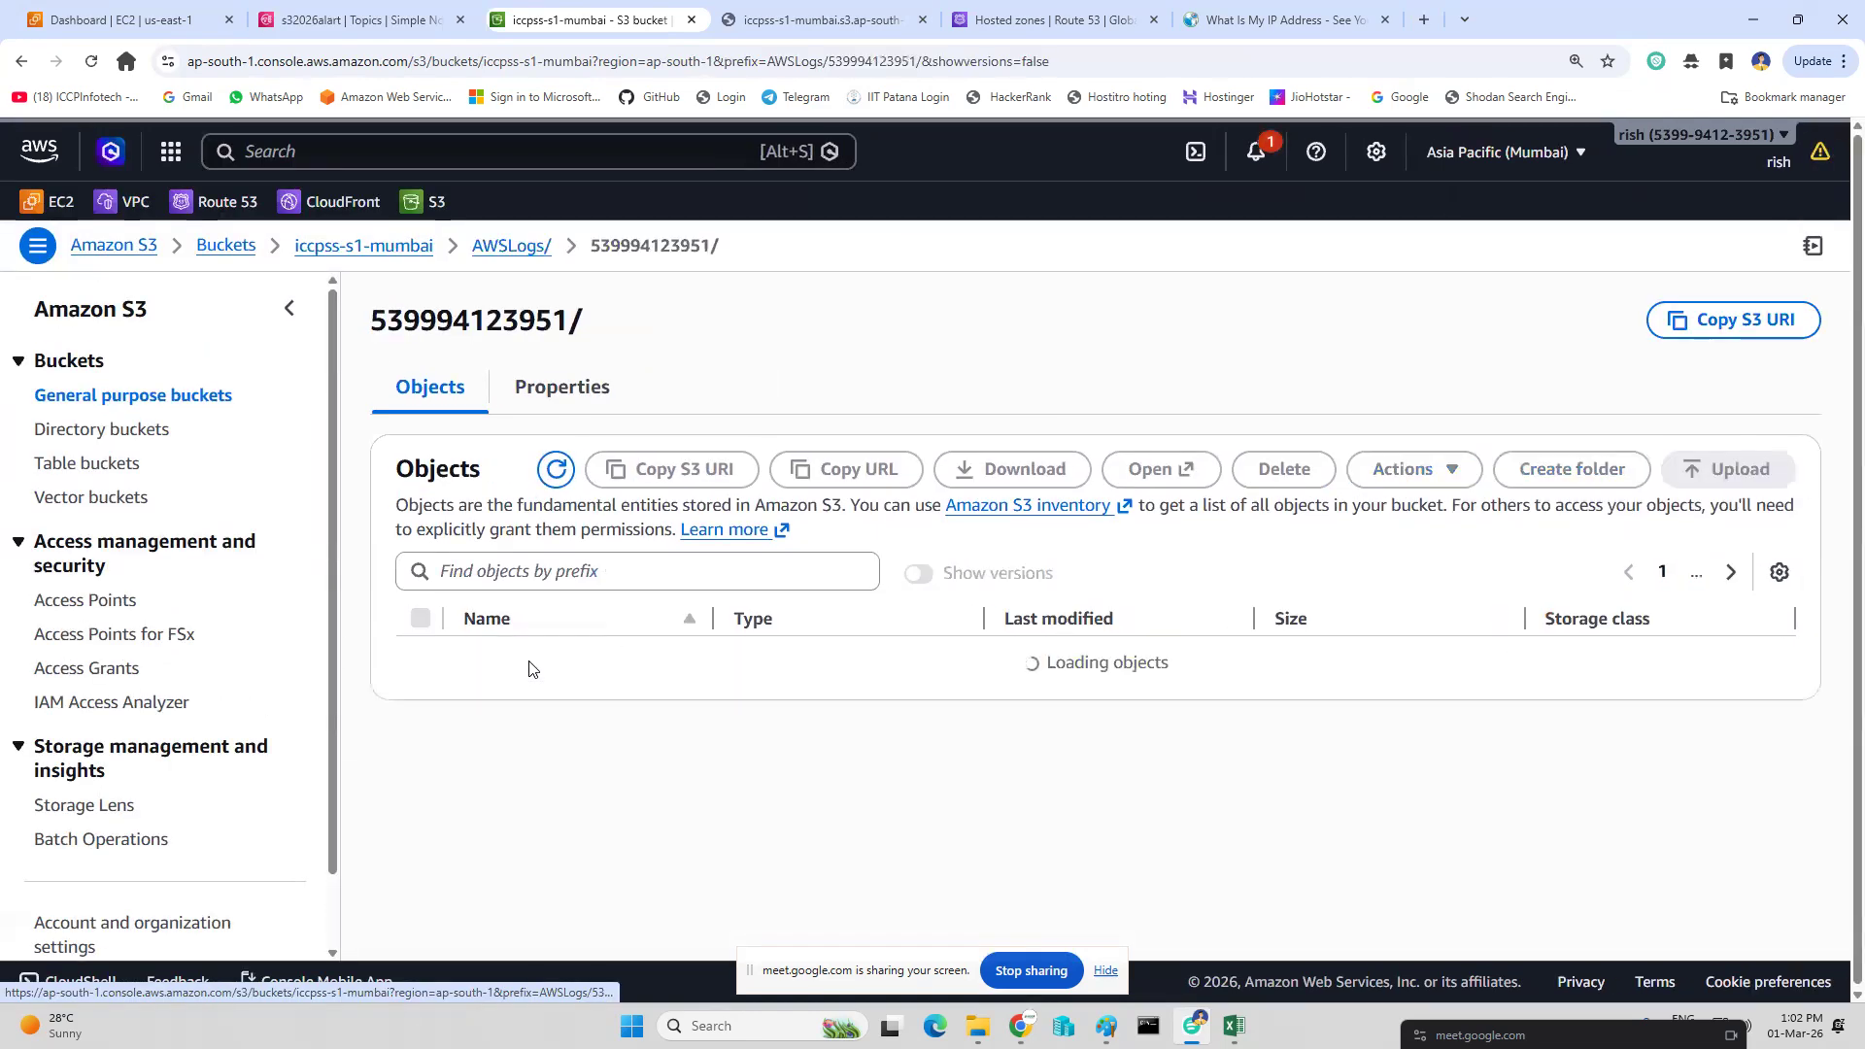
click(537, 692)
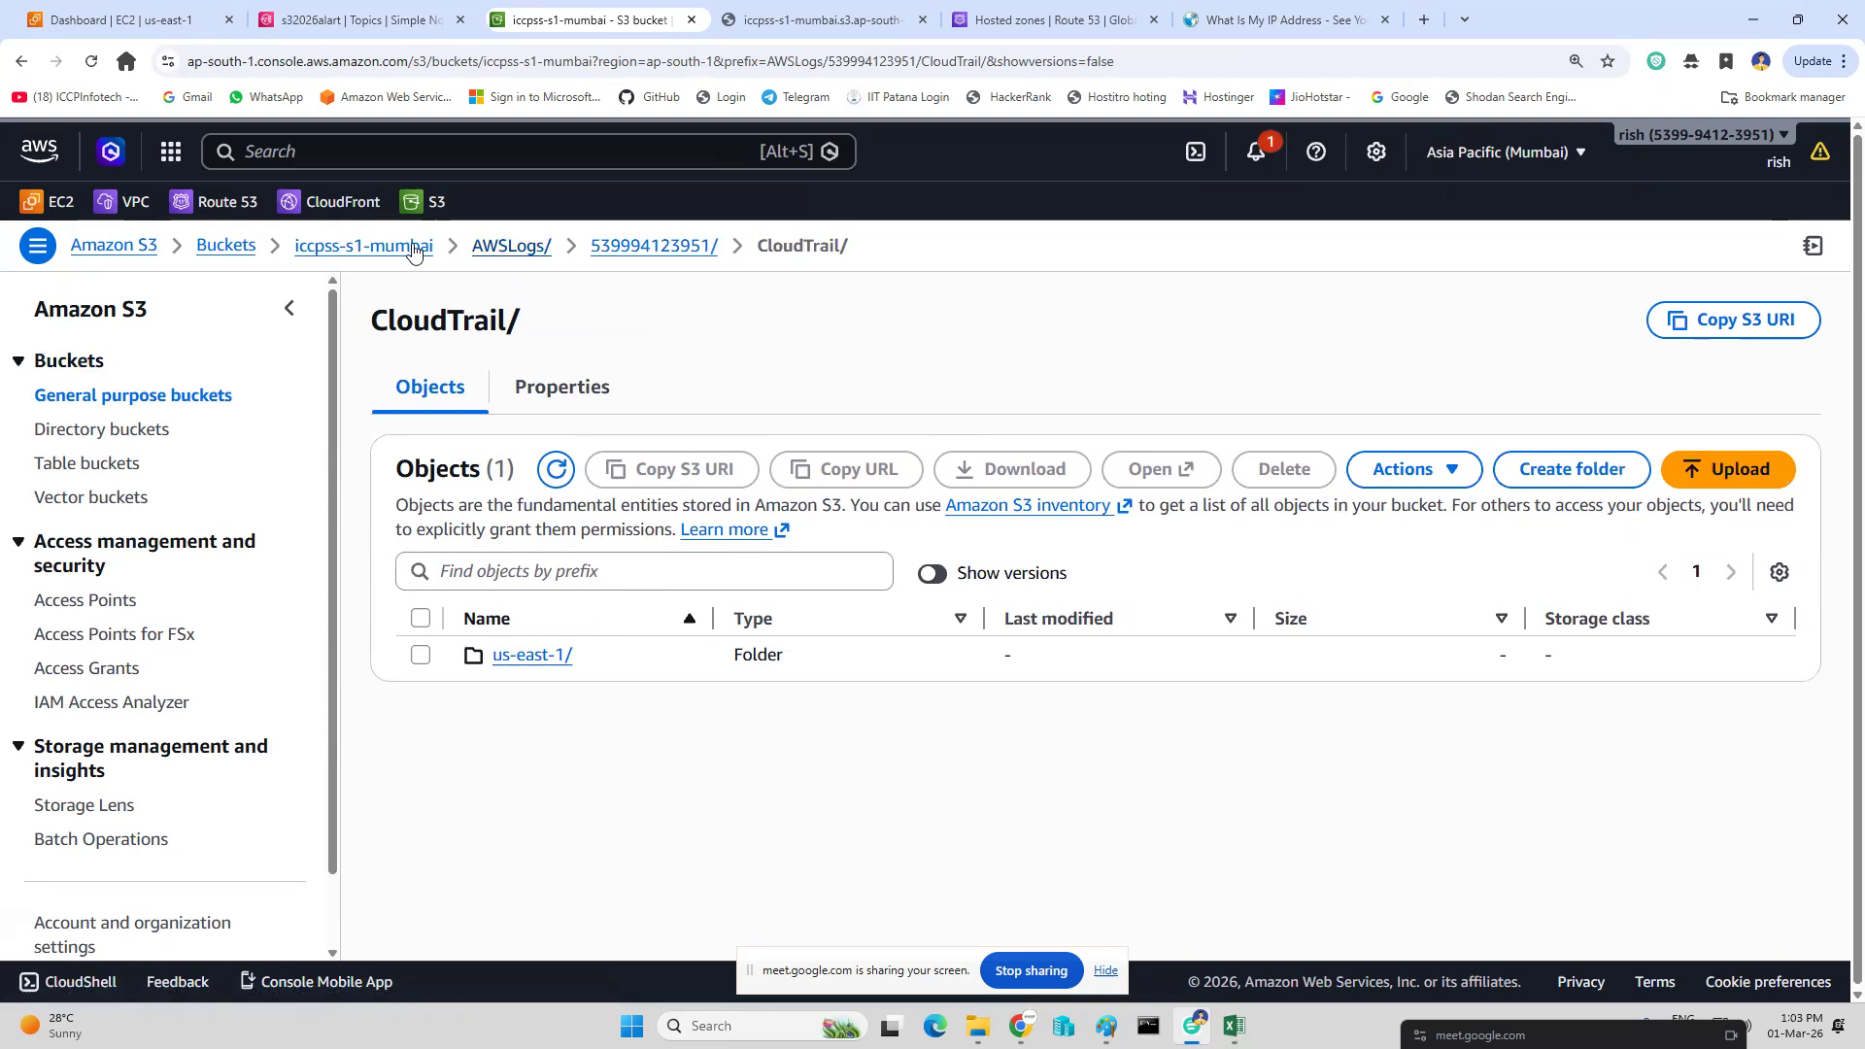
click(342, 250)
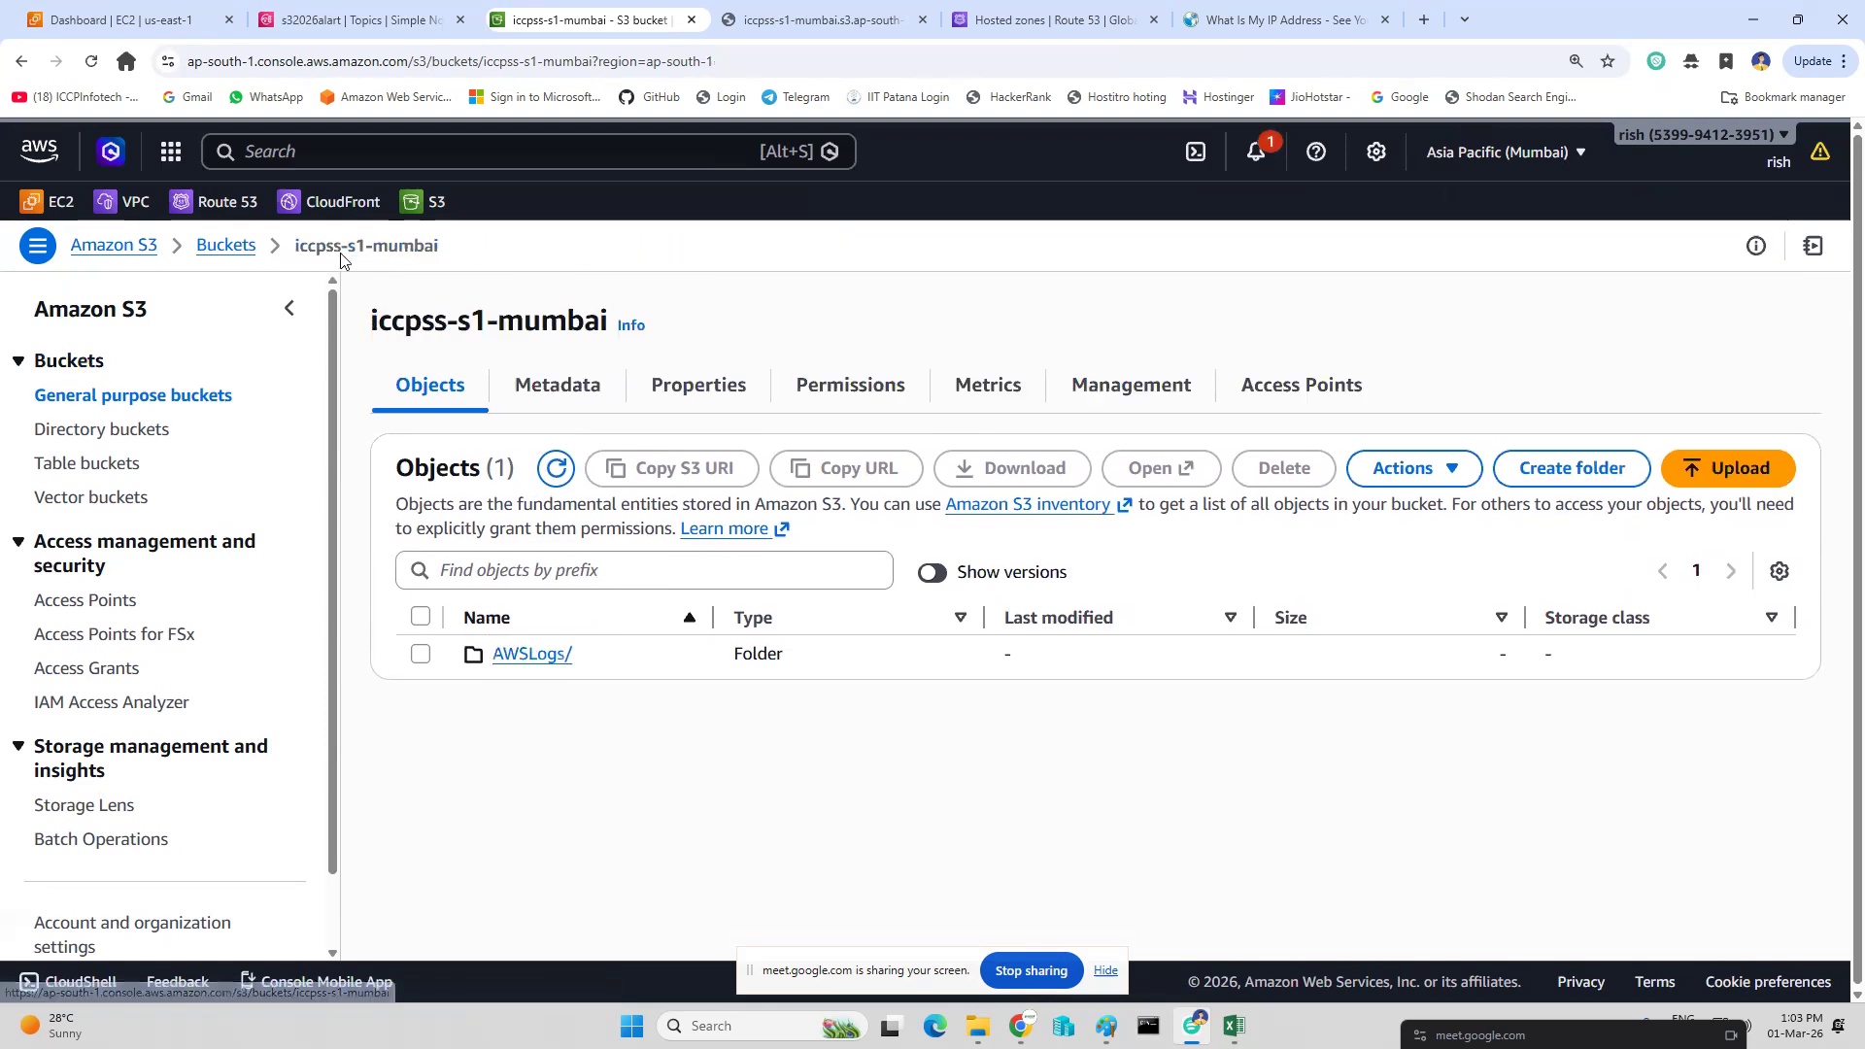
click(205, 248)
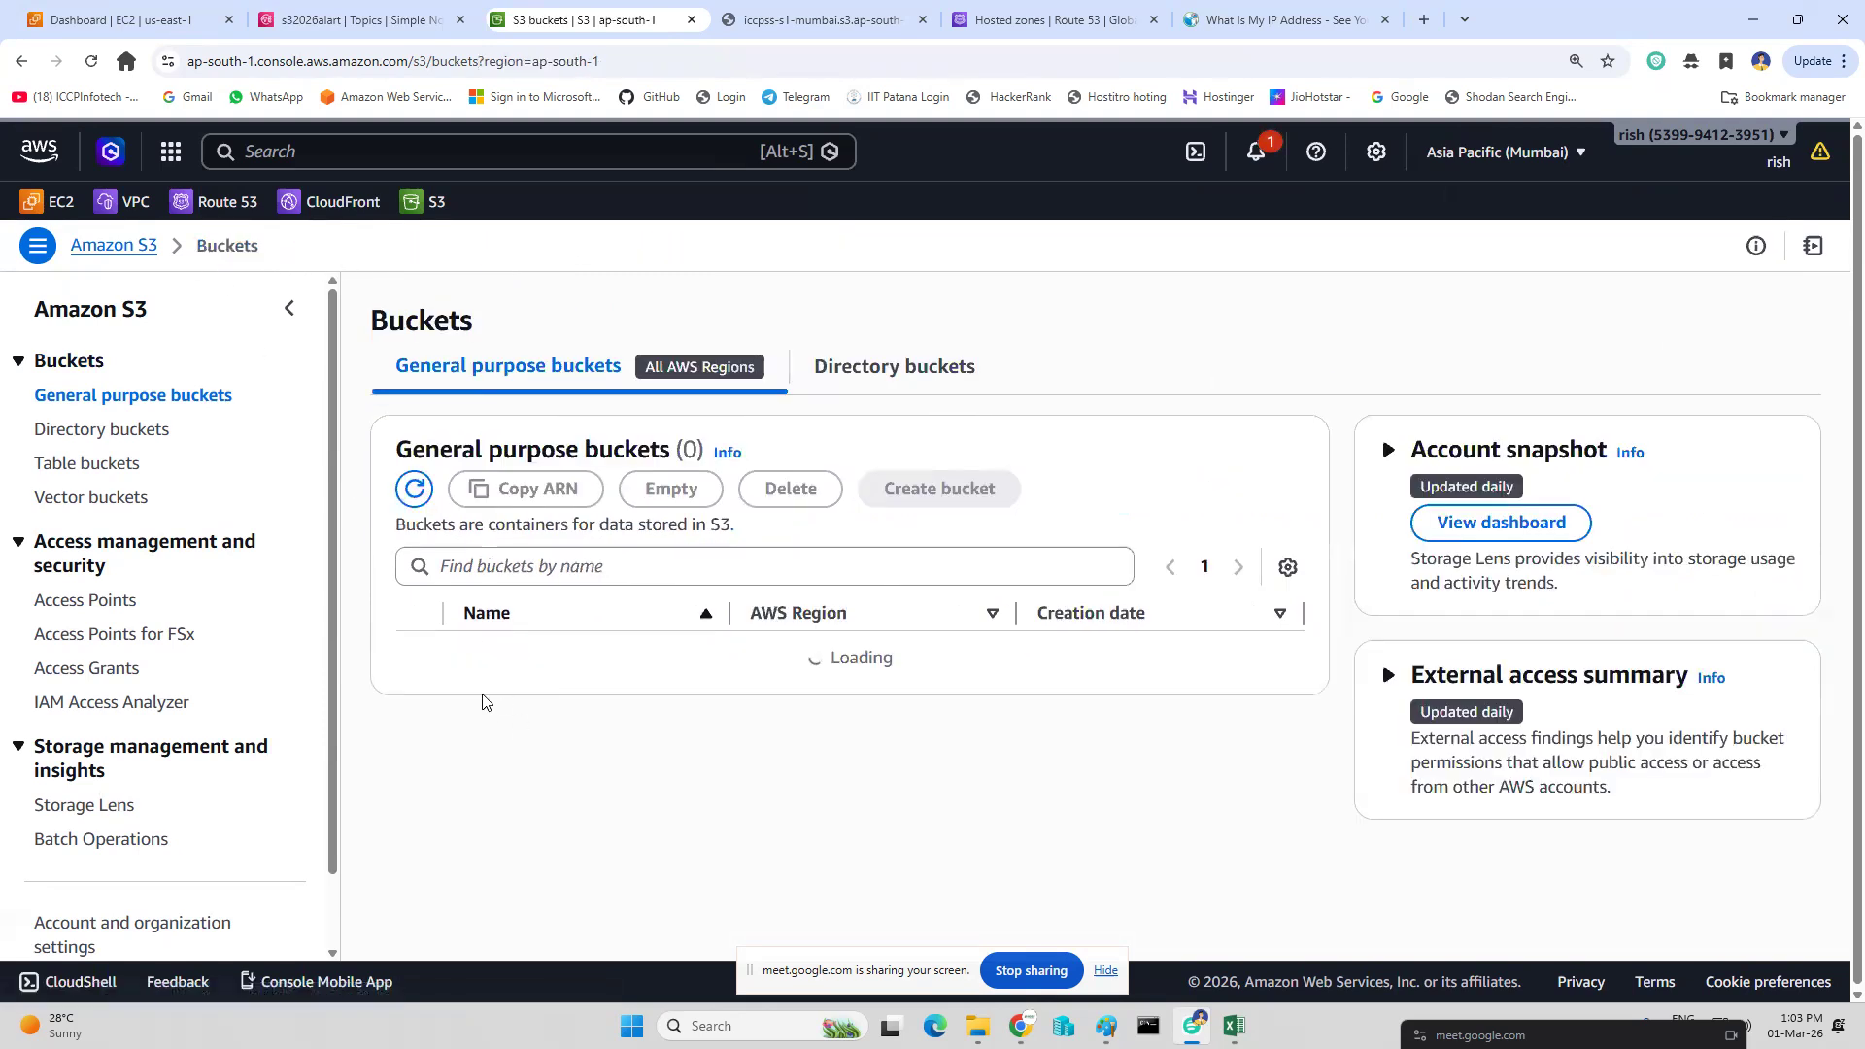
Select the iccpss-s1-mumbai bucket for deletion and go from its deletion page to the page for emptying it.
click(420, 662)
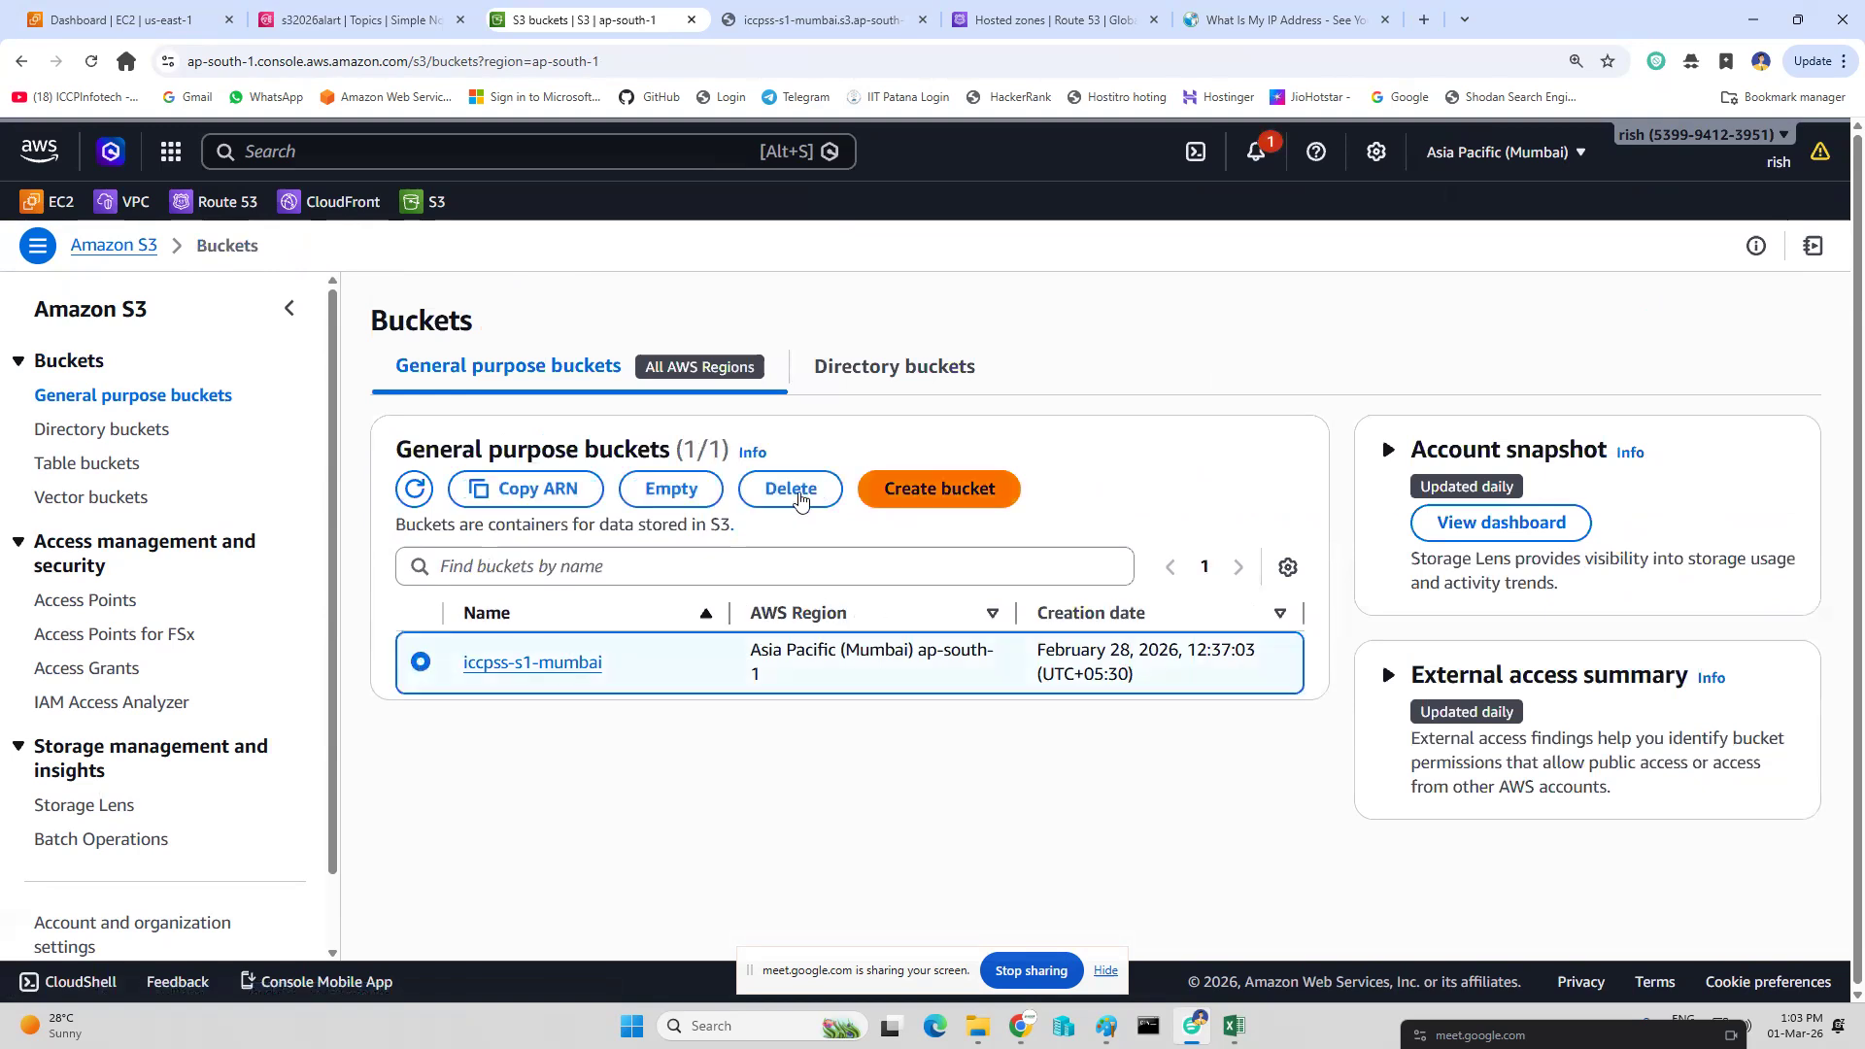
click(803, 497)
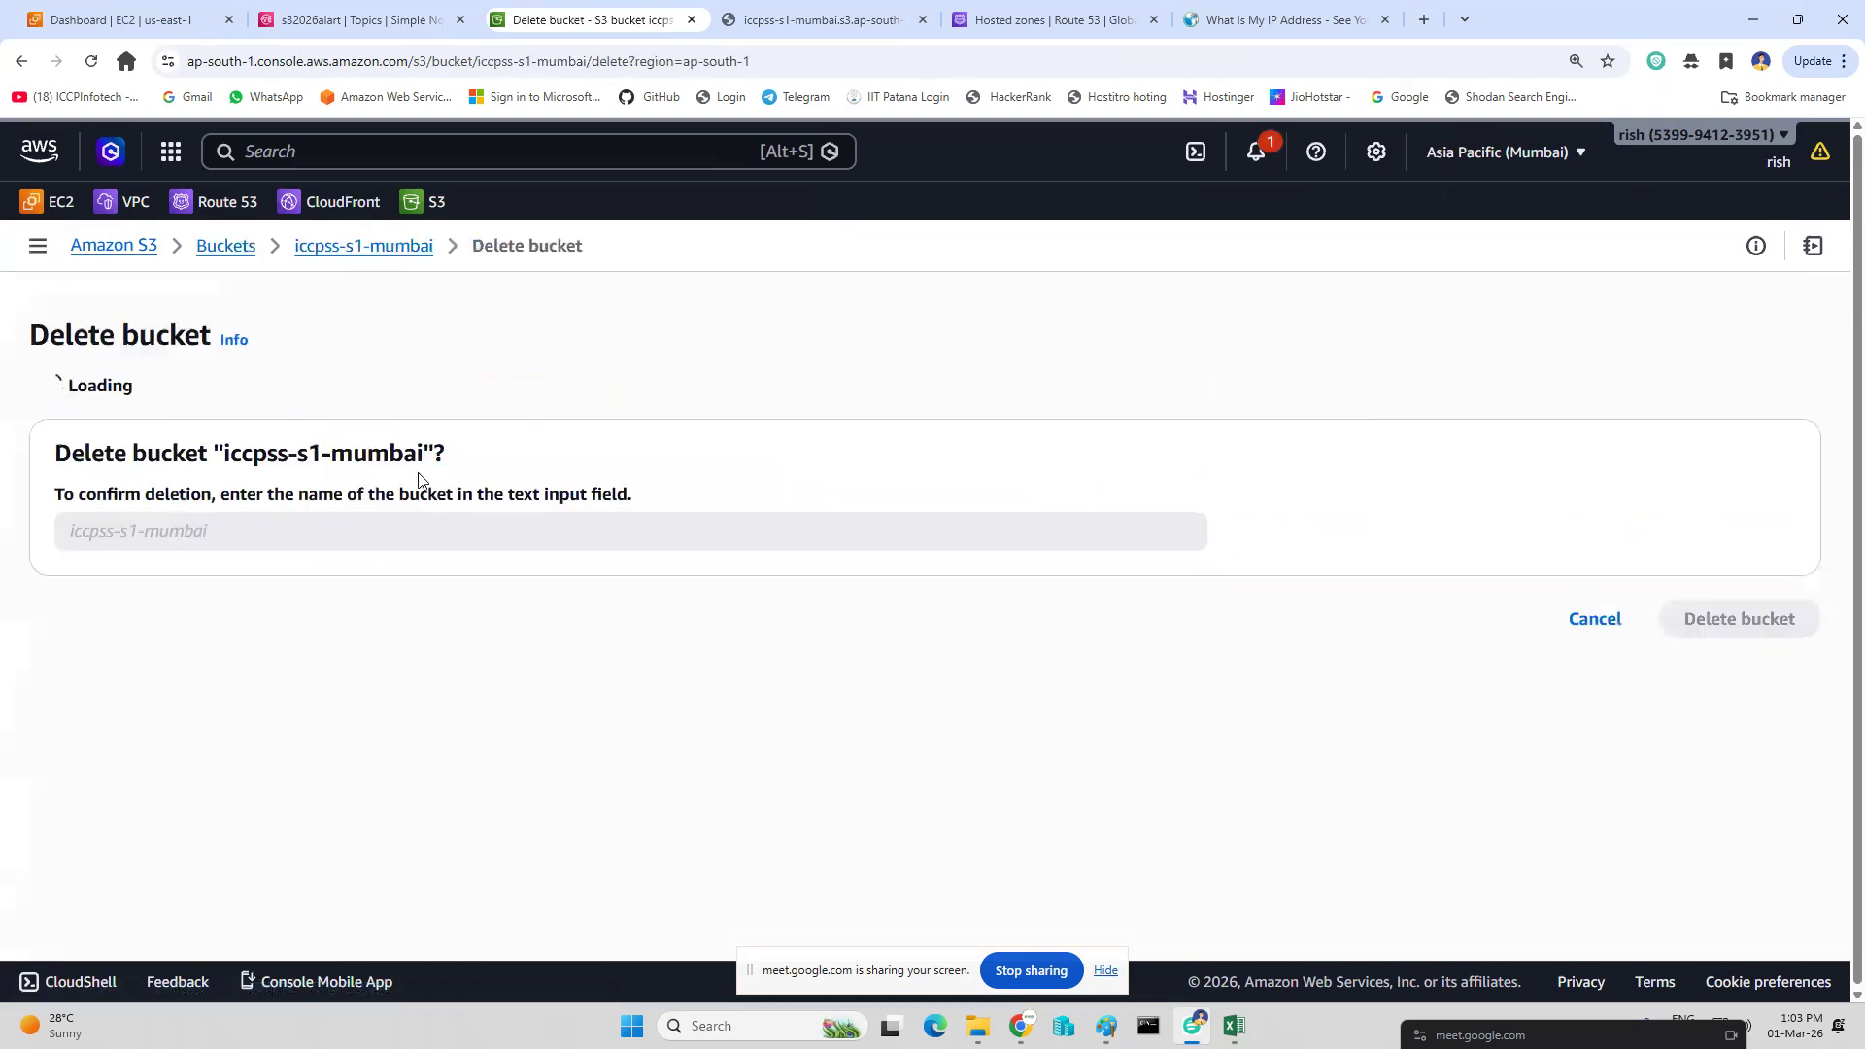
click(1418, 406)
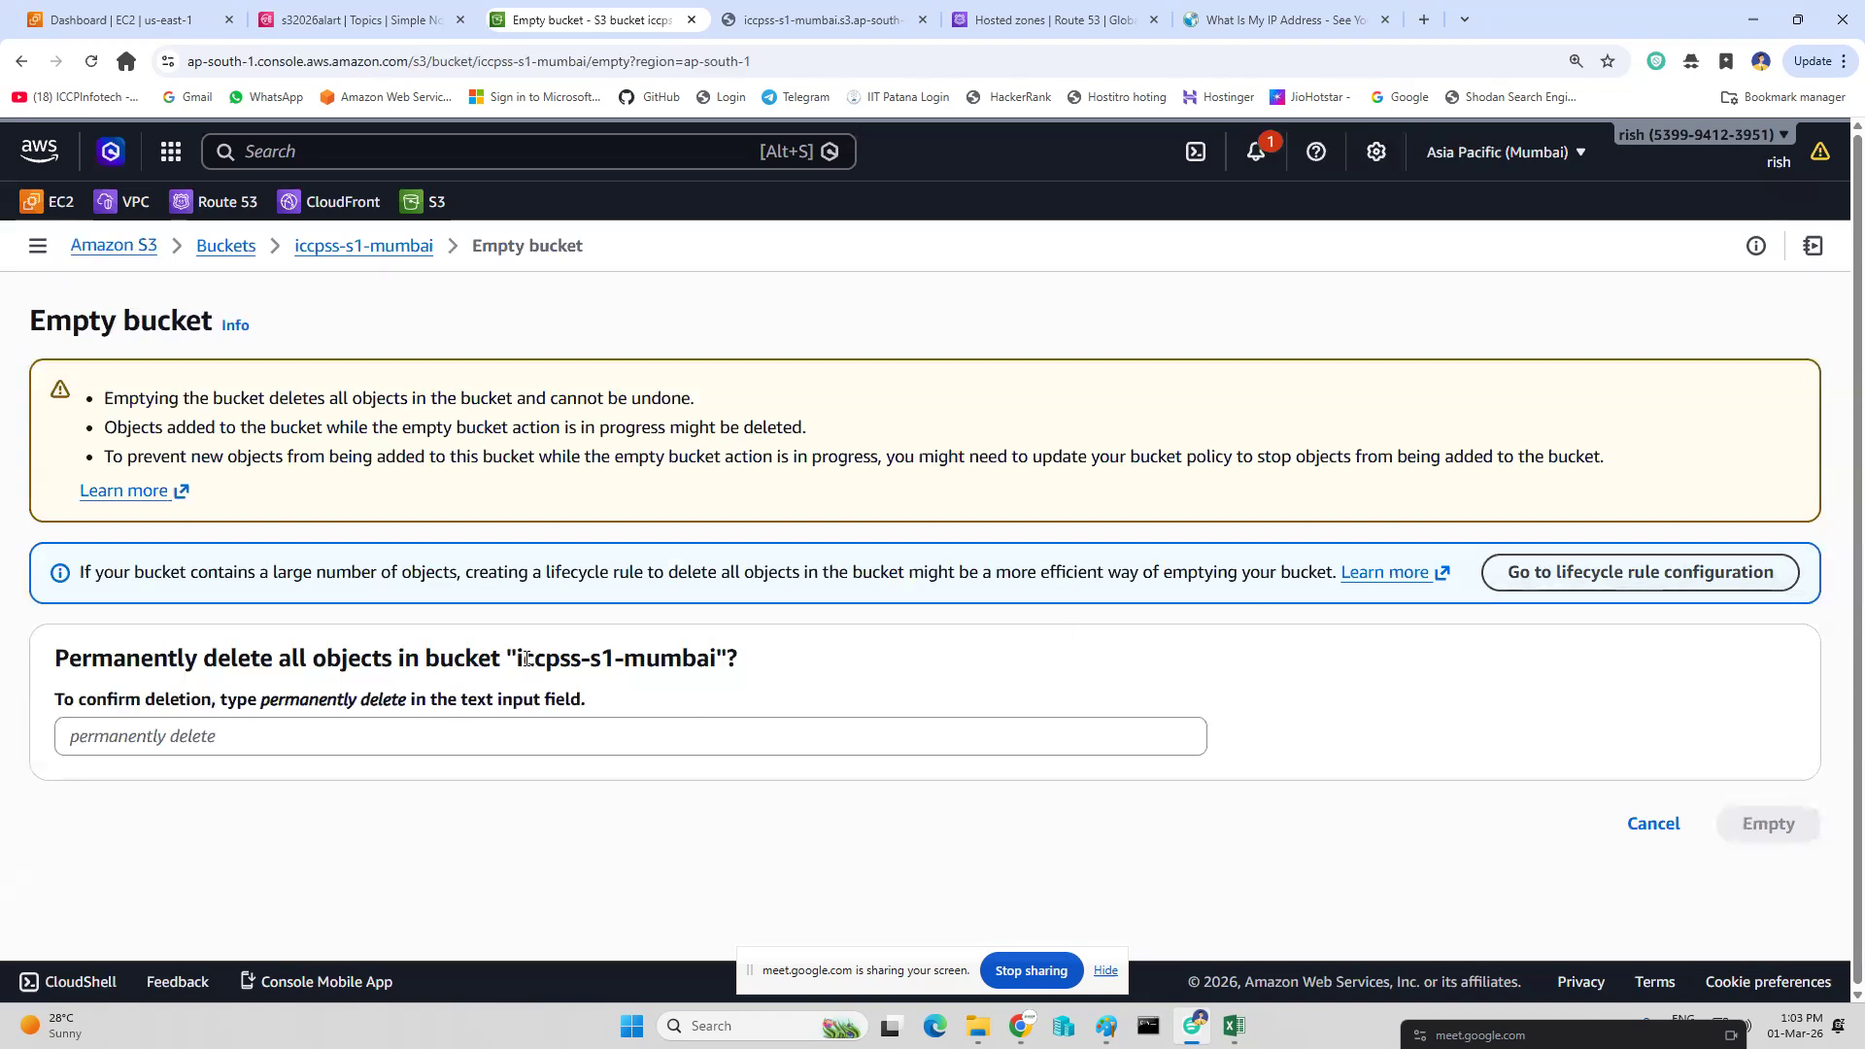
drag(596, 659, 712, 669)
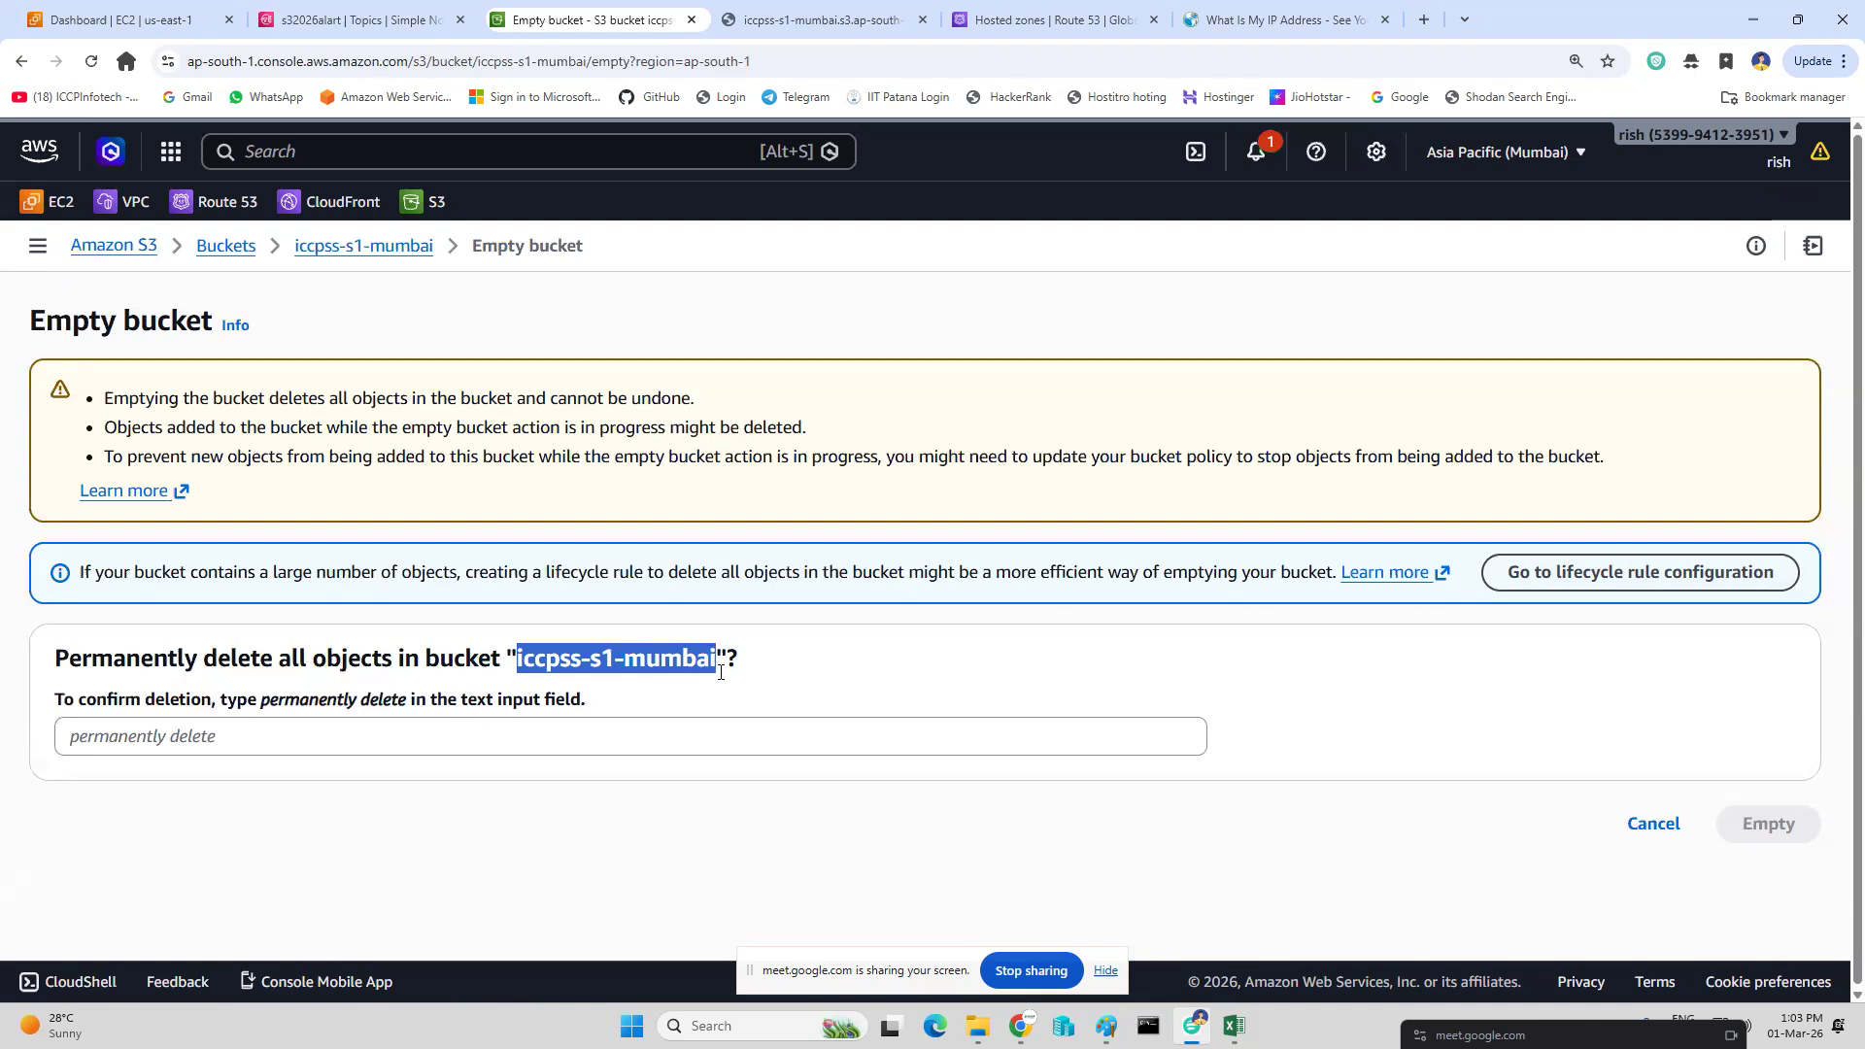
click(534, 736)
text(iccpss-s1-mumbai)
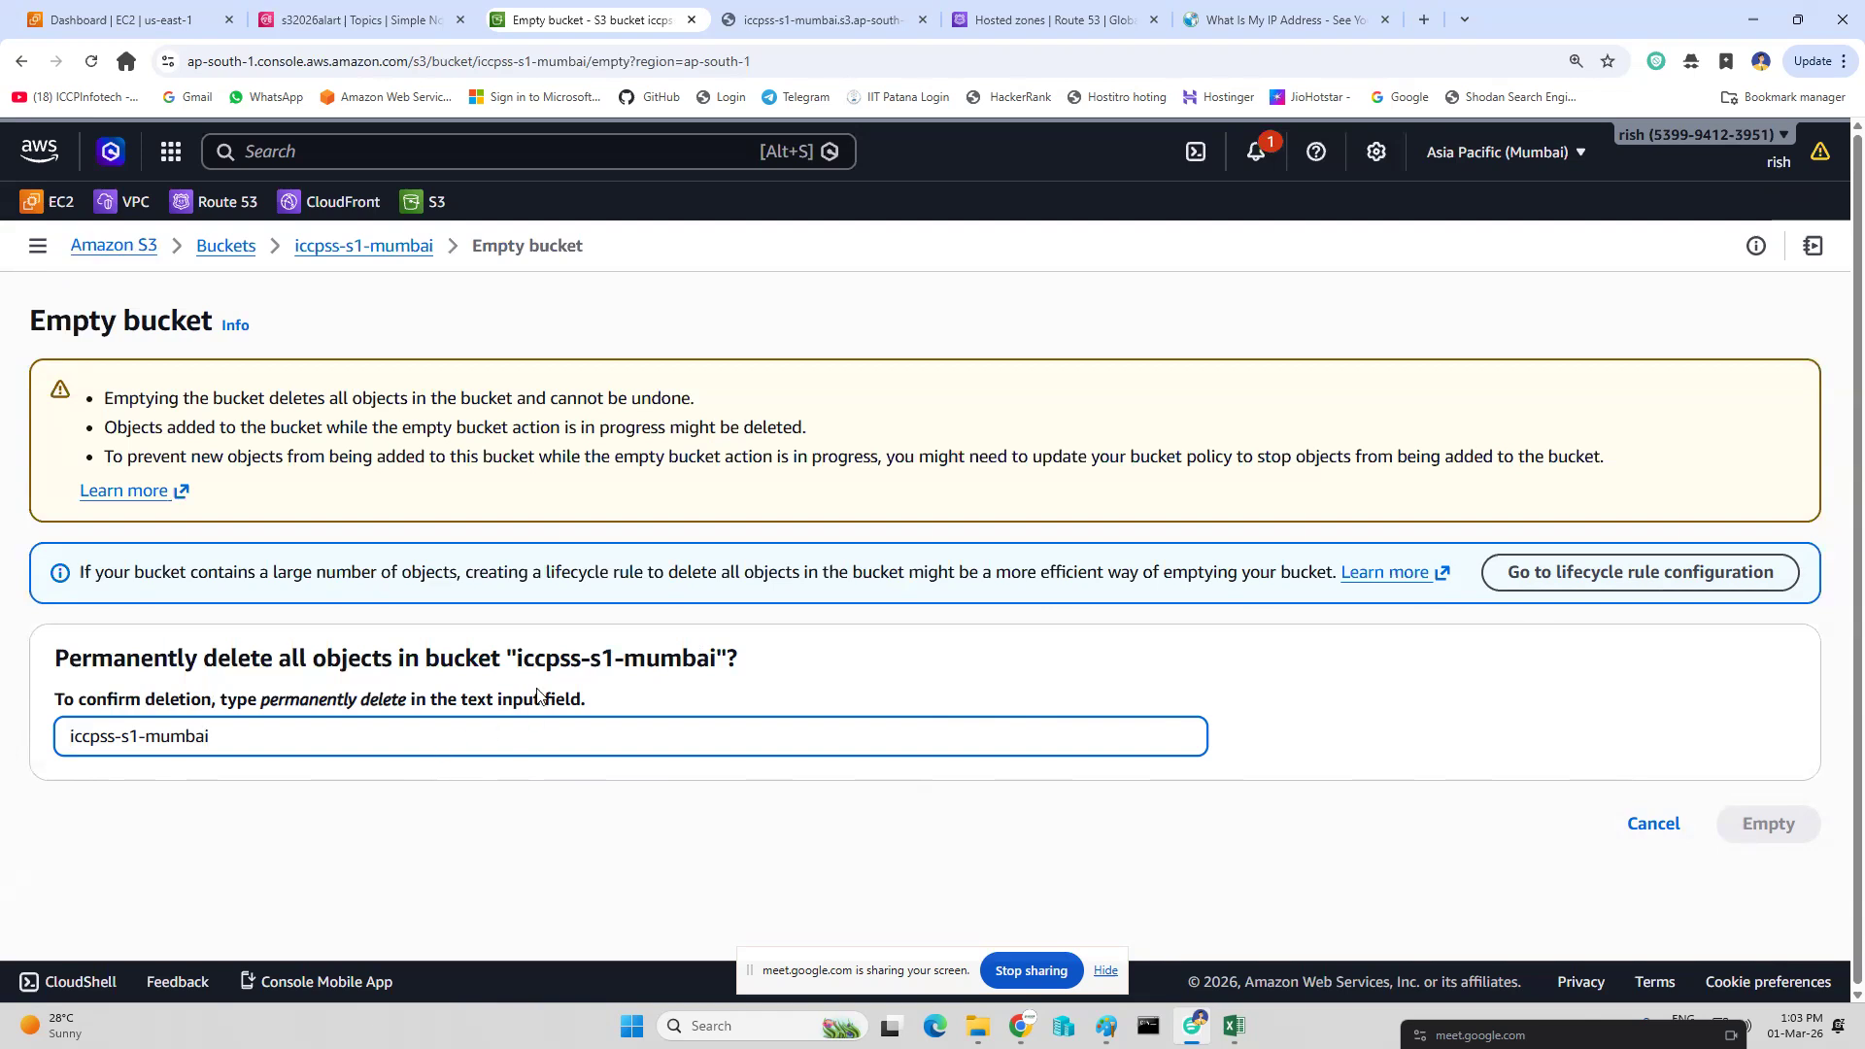
drag(517, 658, 711, 657)
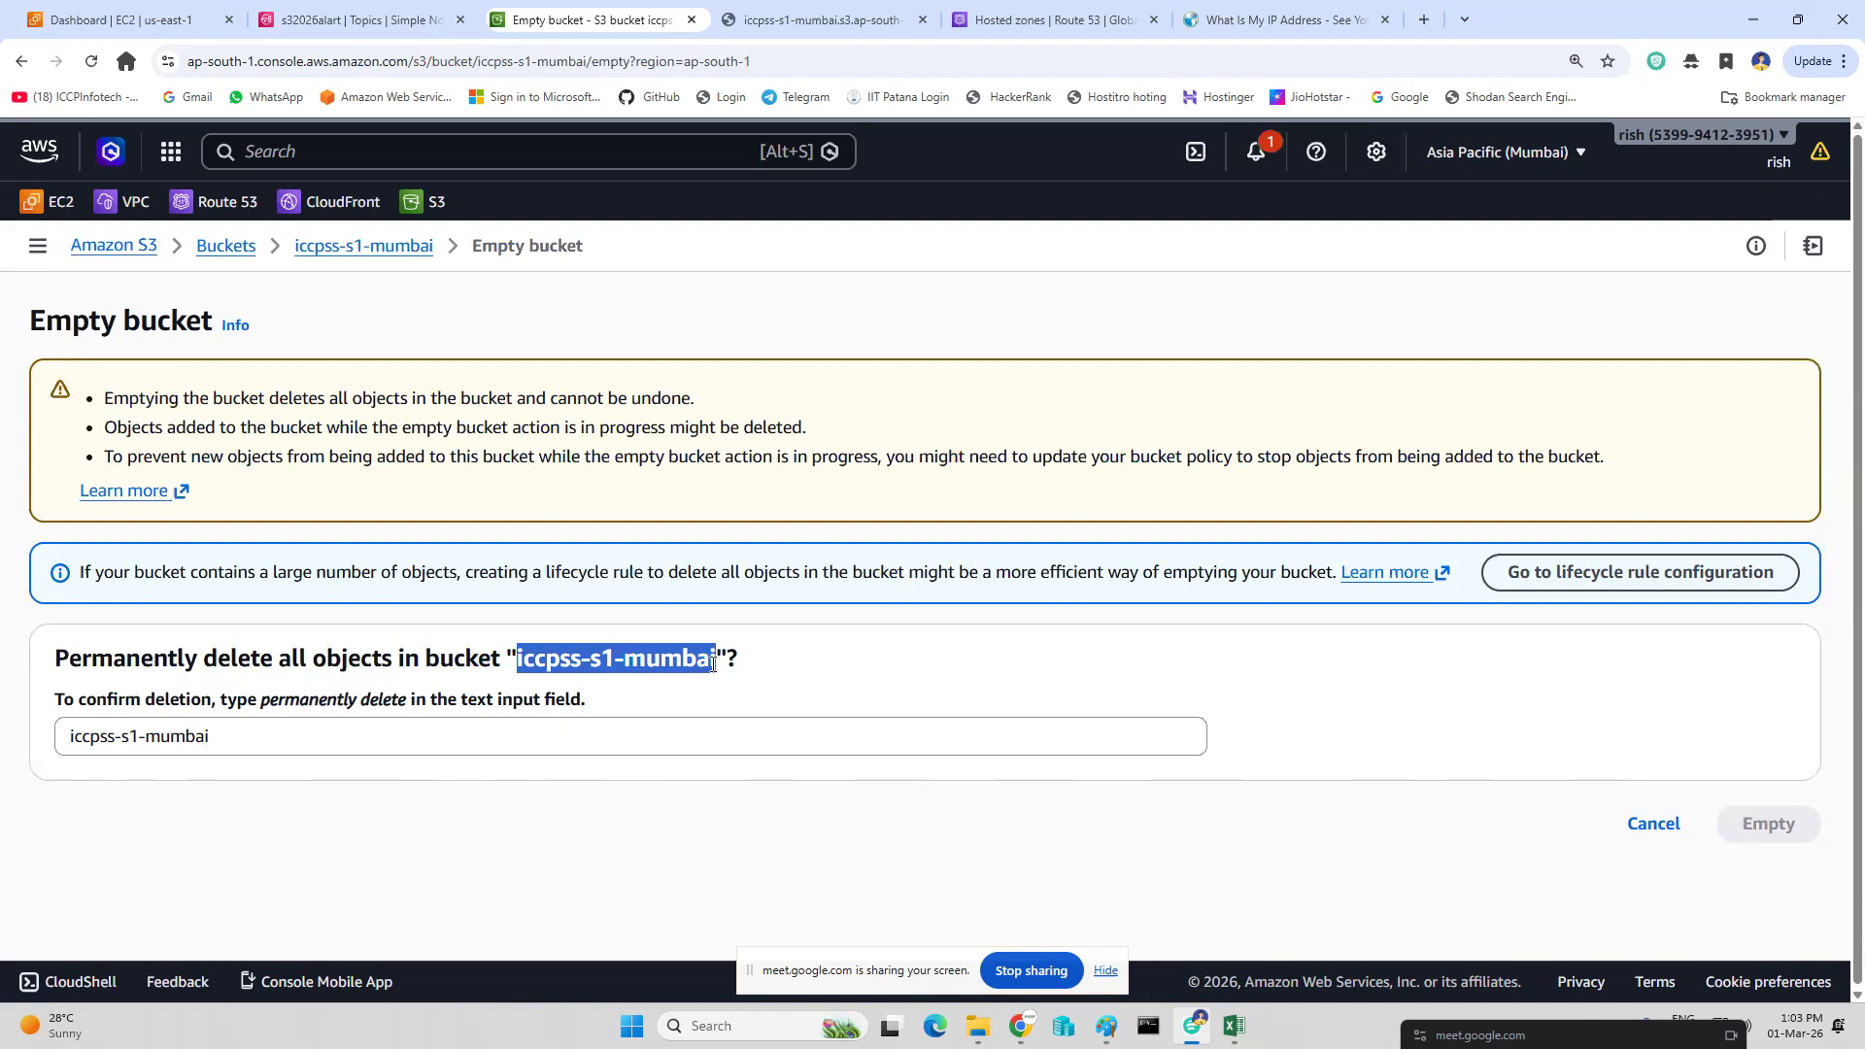
Empty the iccpss-s1-mumbai bucket, replacing the confirmation text with "permanently delete", and return to the bucket list.
drag(560, 747, 0, 748)
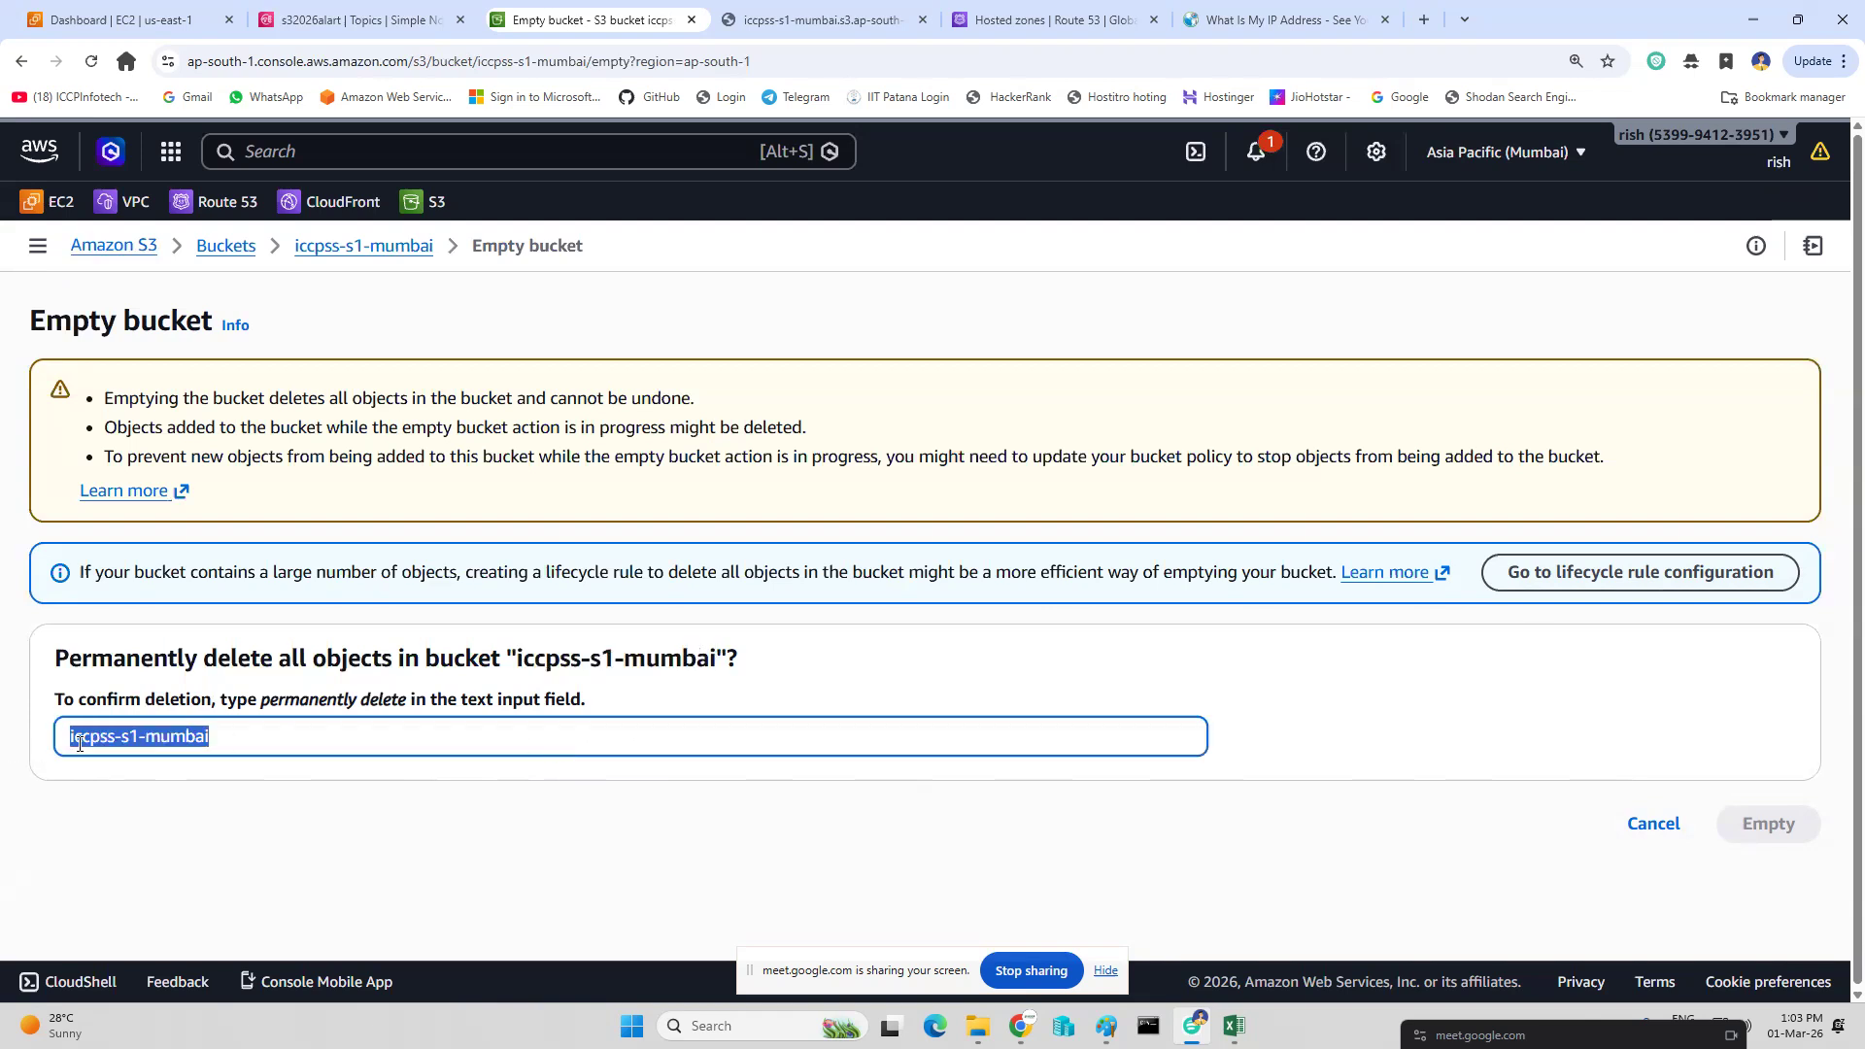
drag(262, 701, 14, 689)
text(permanently delete)
click(1776, 825)
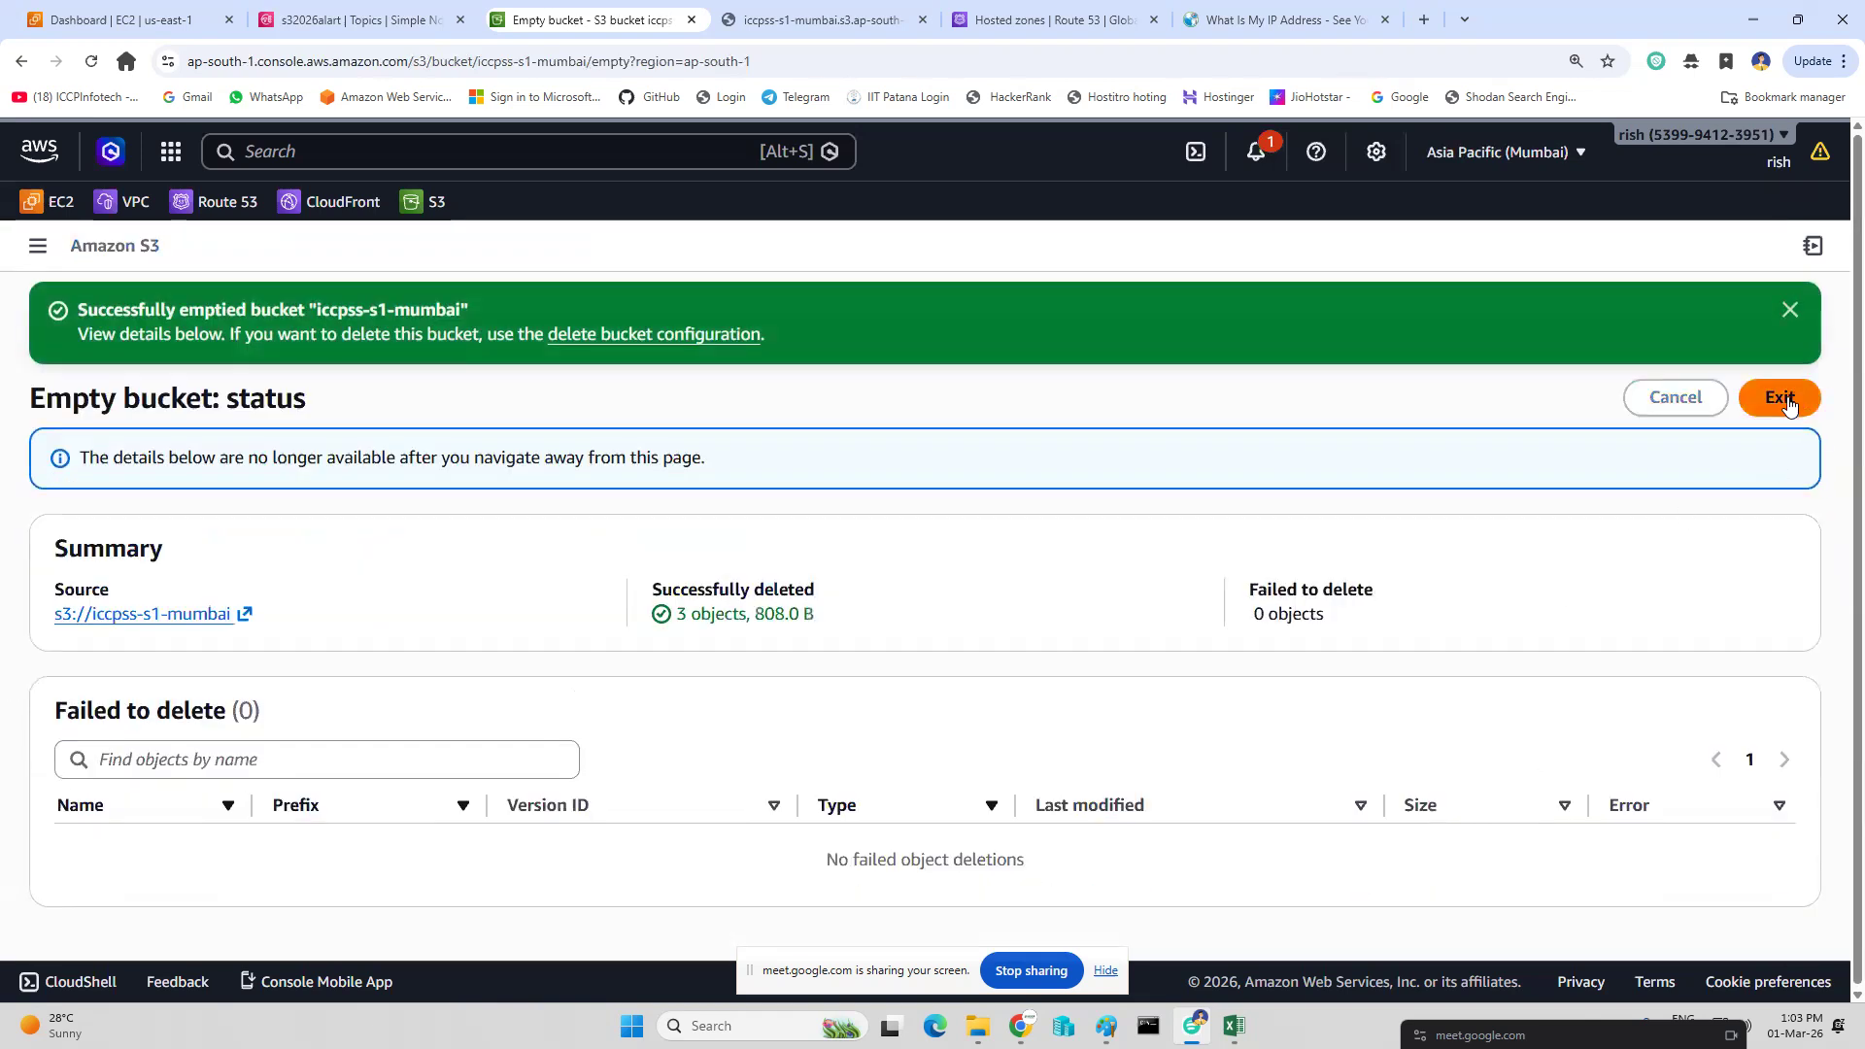
click(1776, 401)
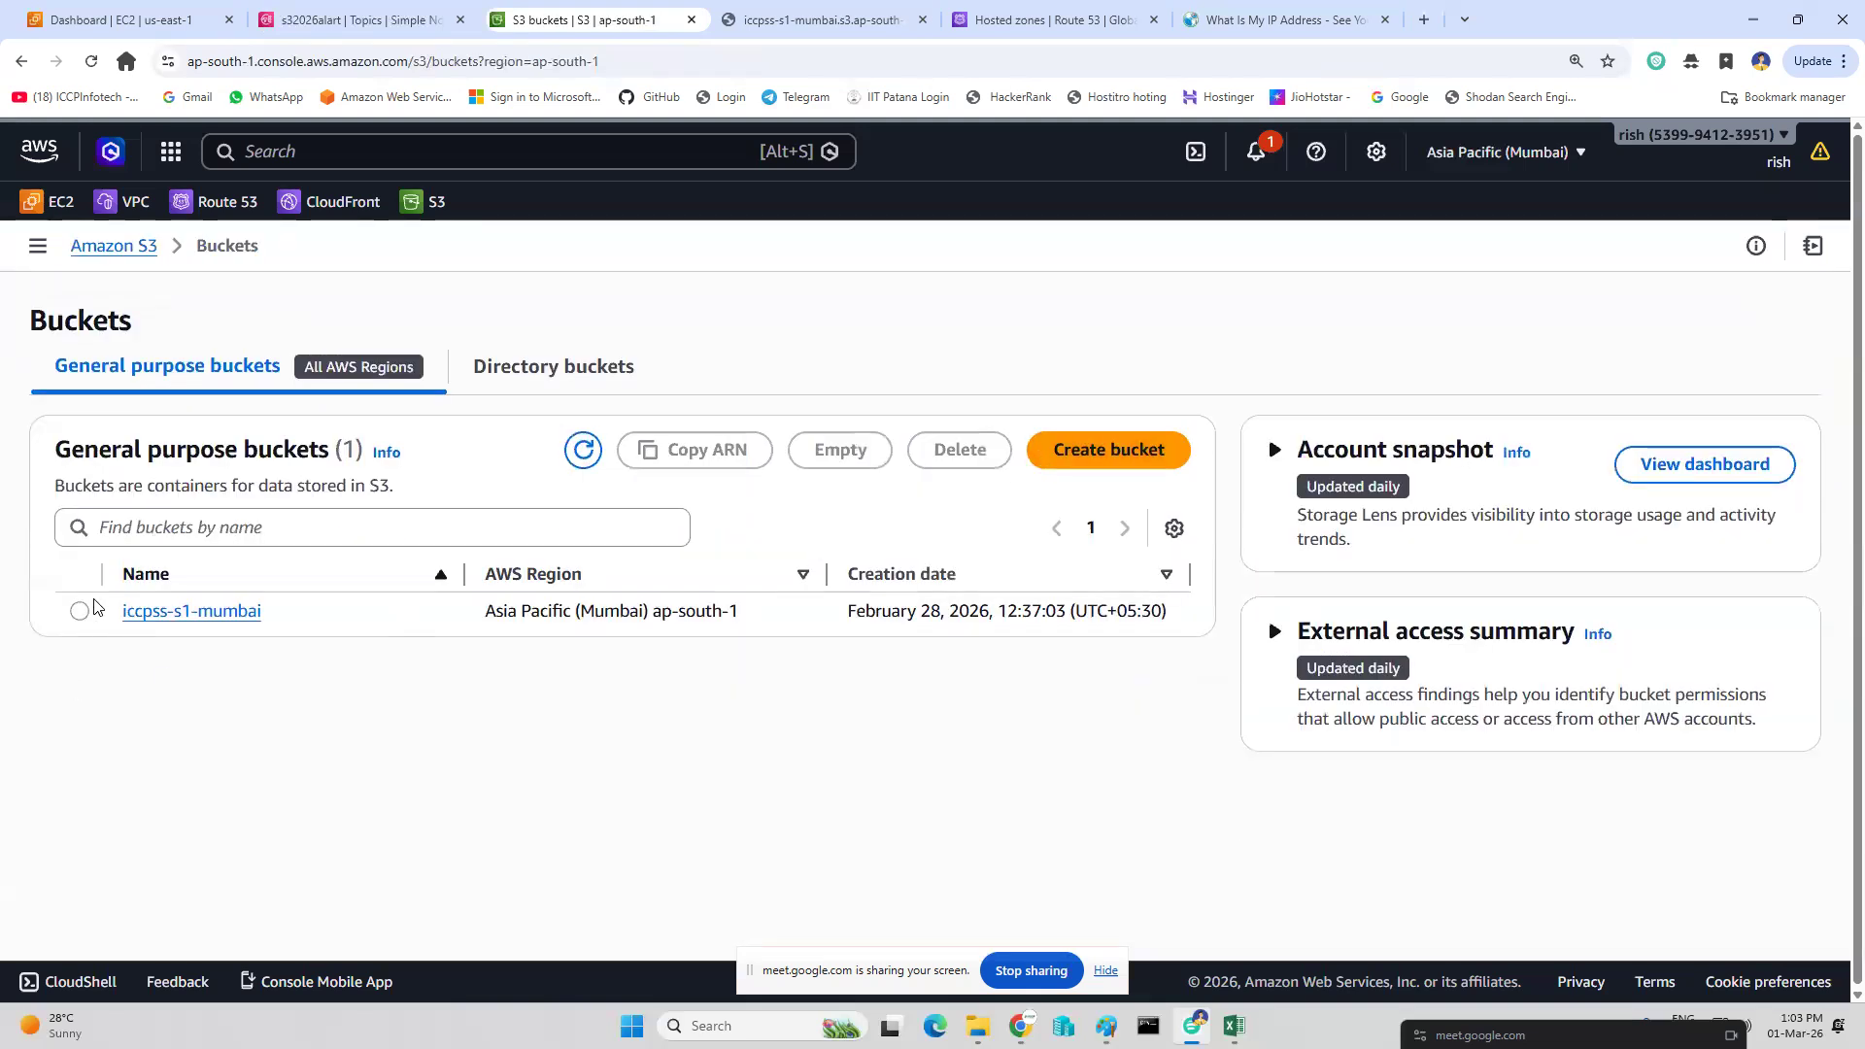
Delete the iccpss-s1-mumbai bucket, confirming with its name.
click(80, 612)
click(957, 450)
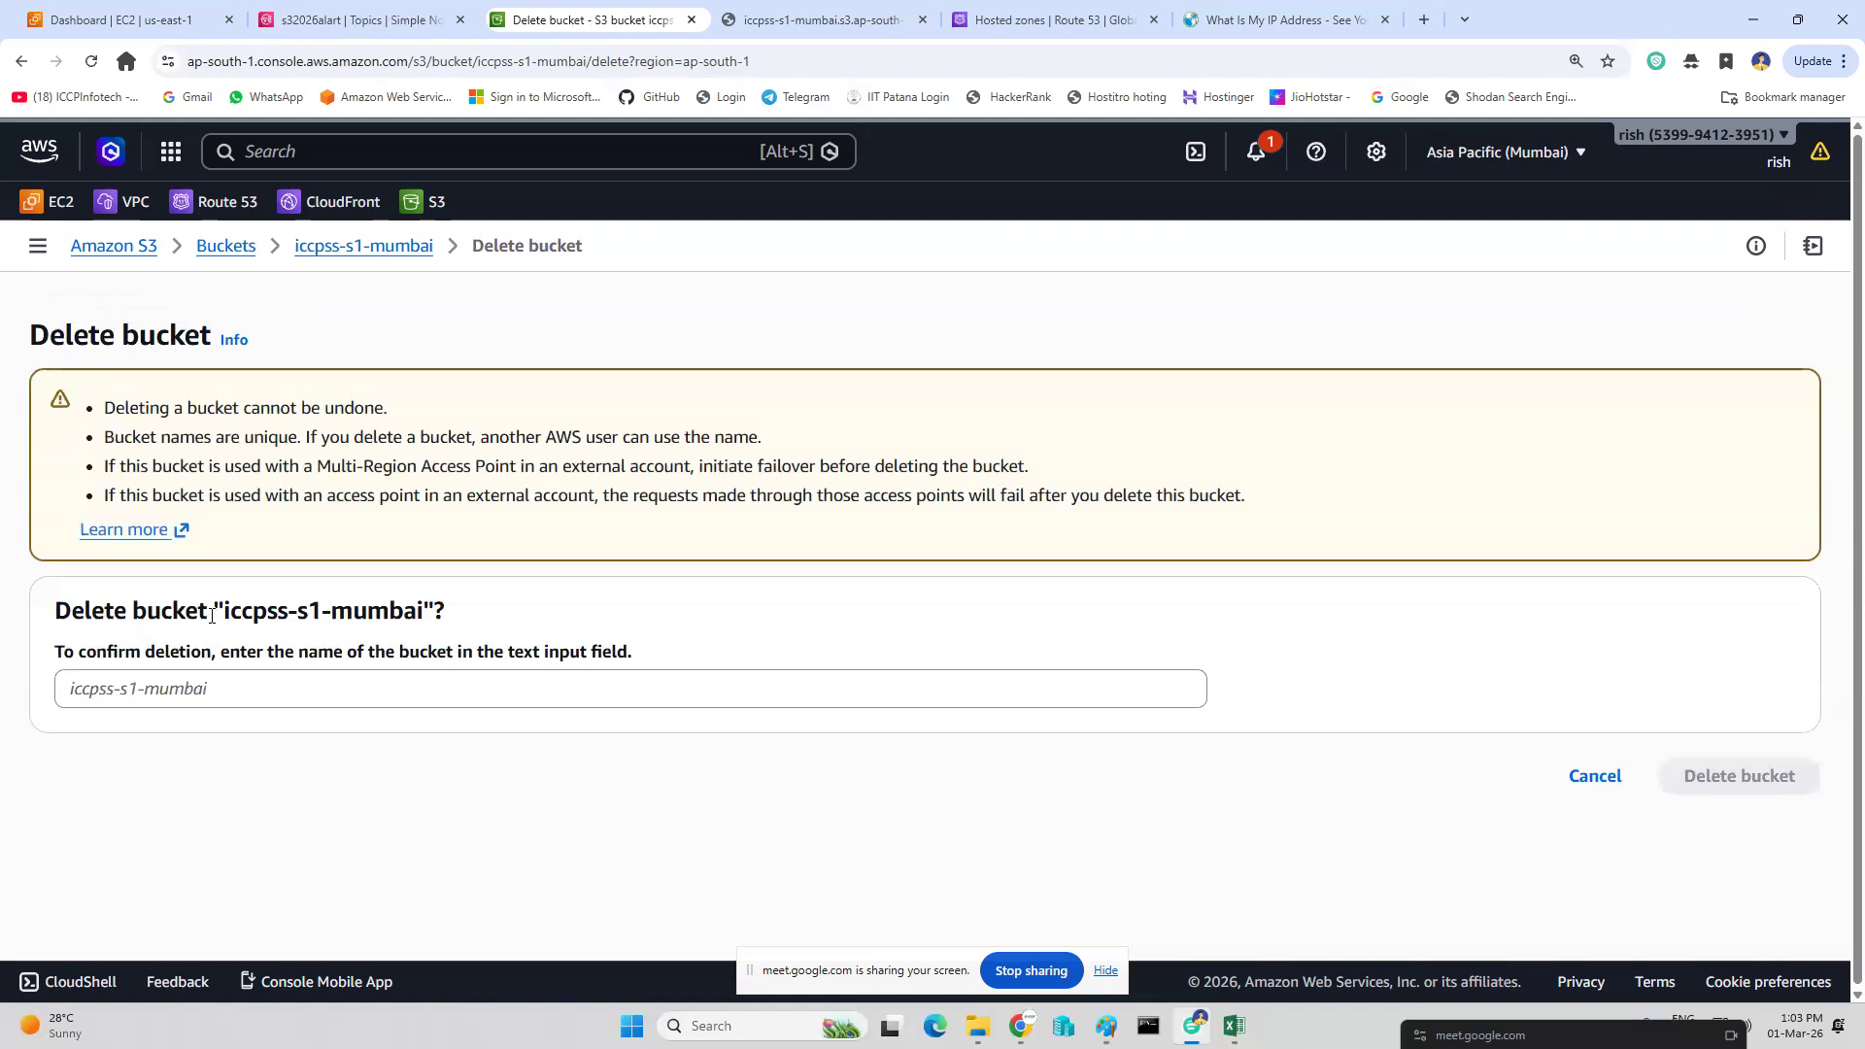
drag(226, 609, 424, 608)
key(ctrl+c)
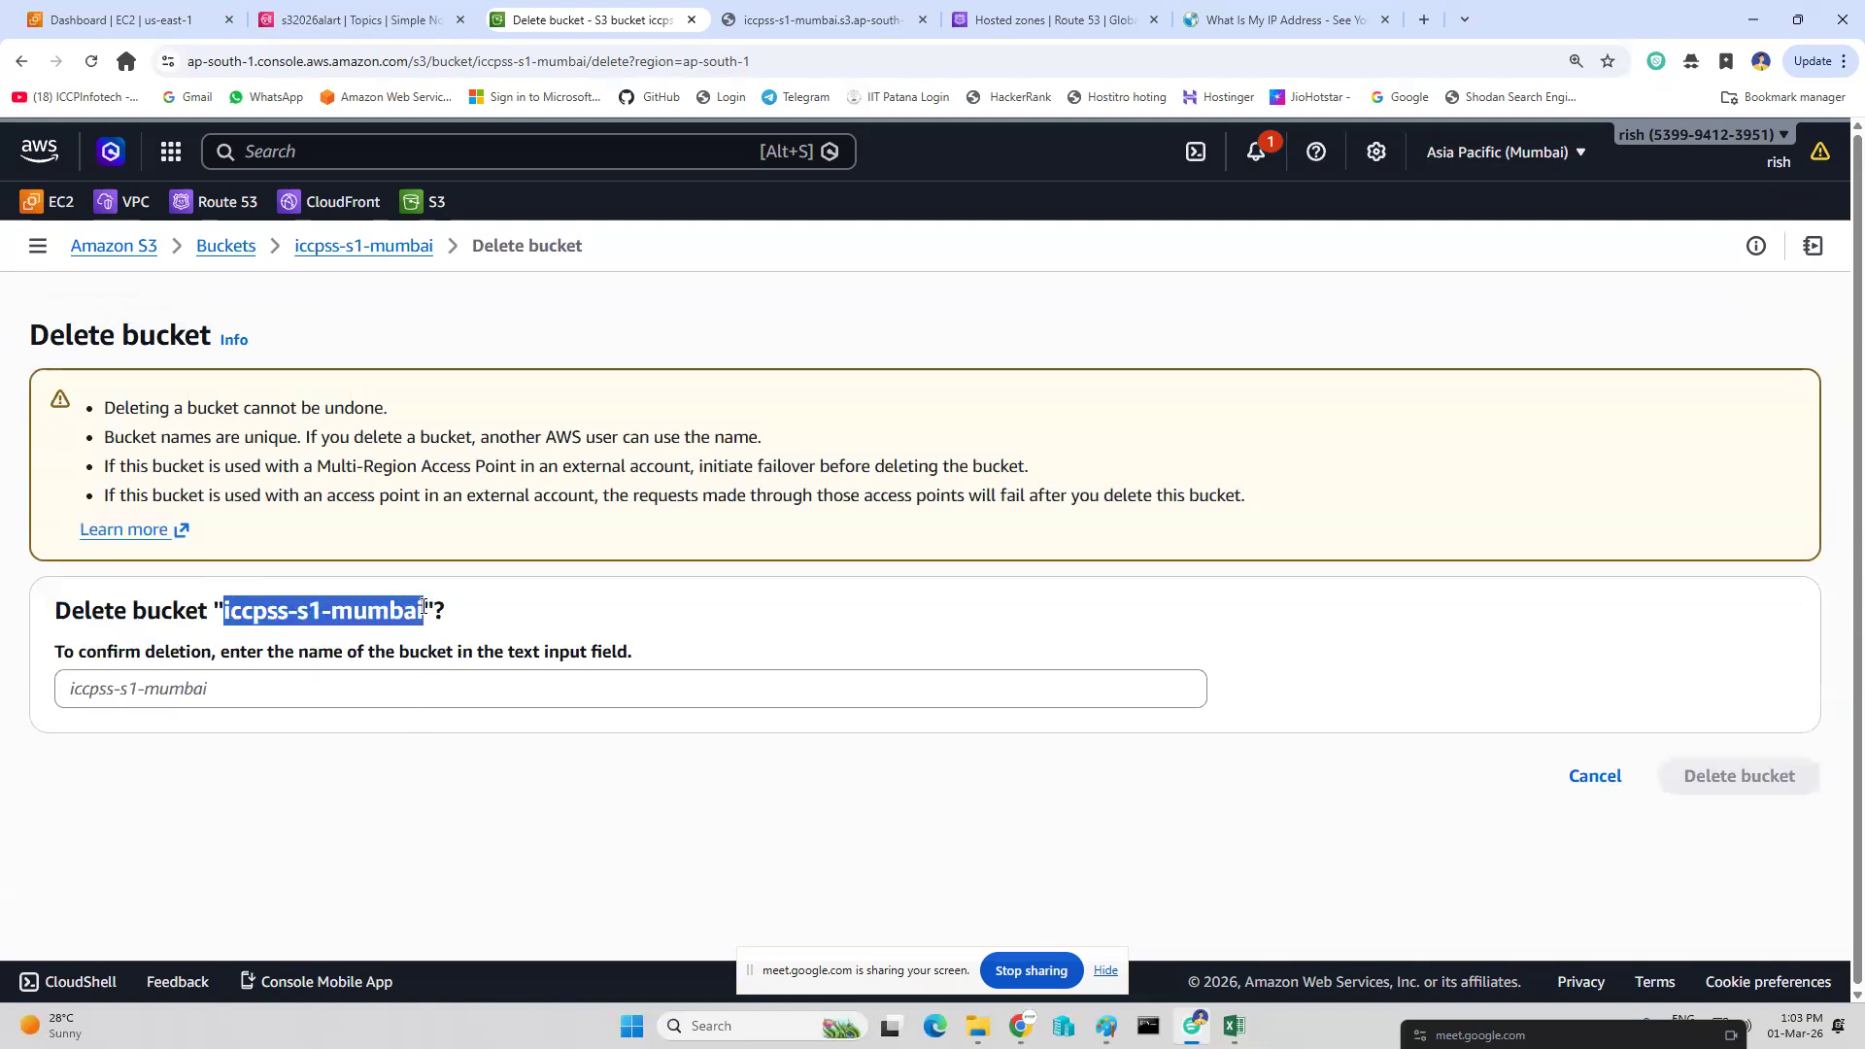
click(331, 690)
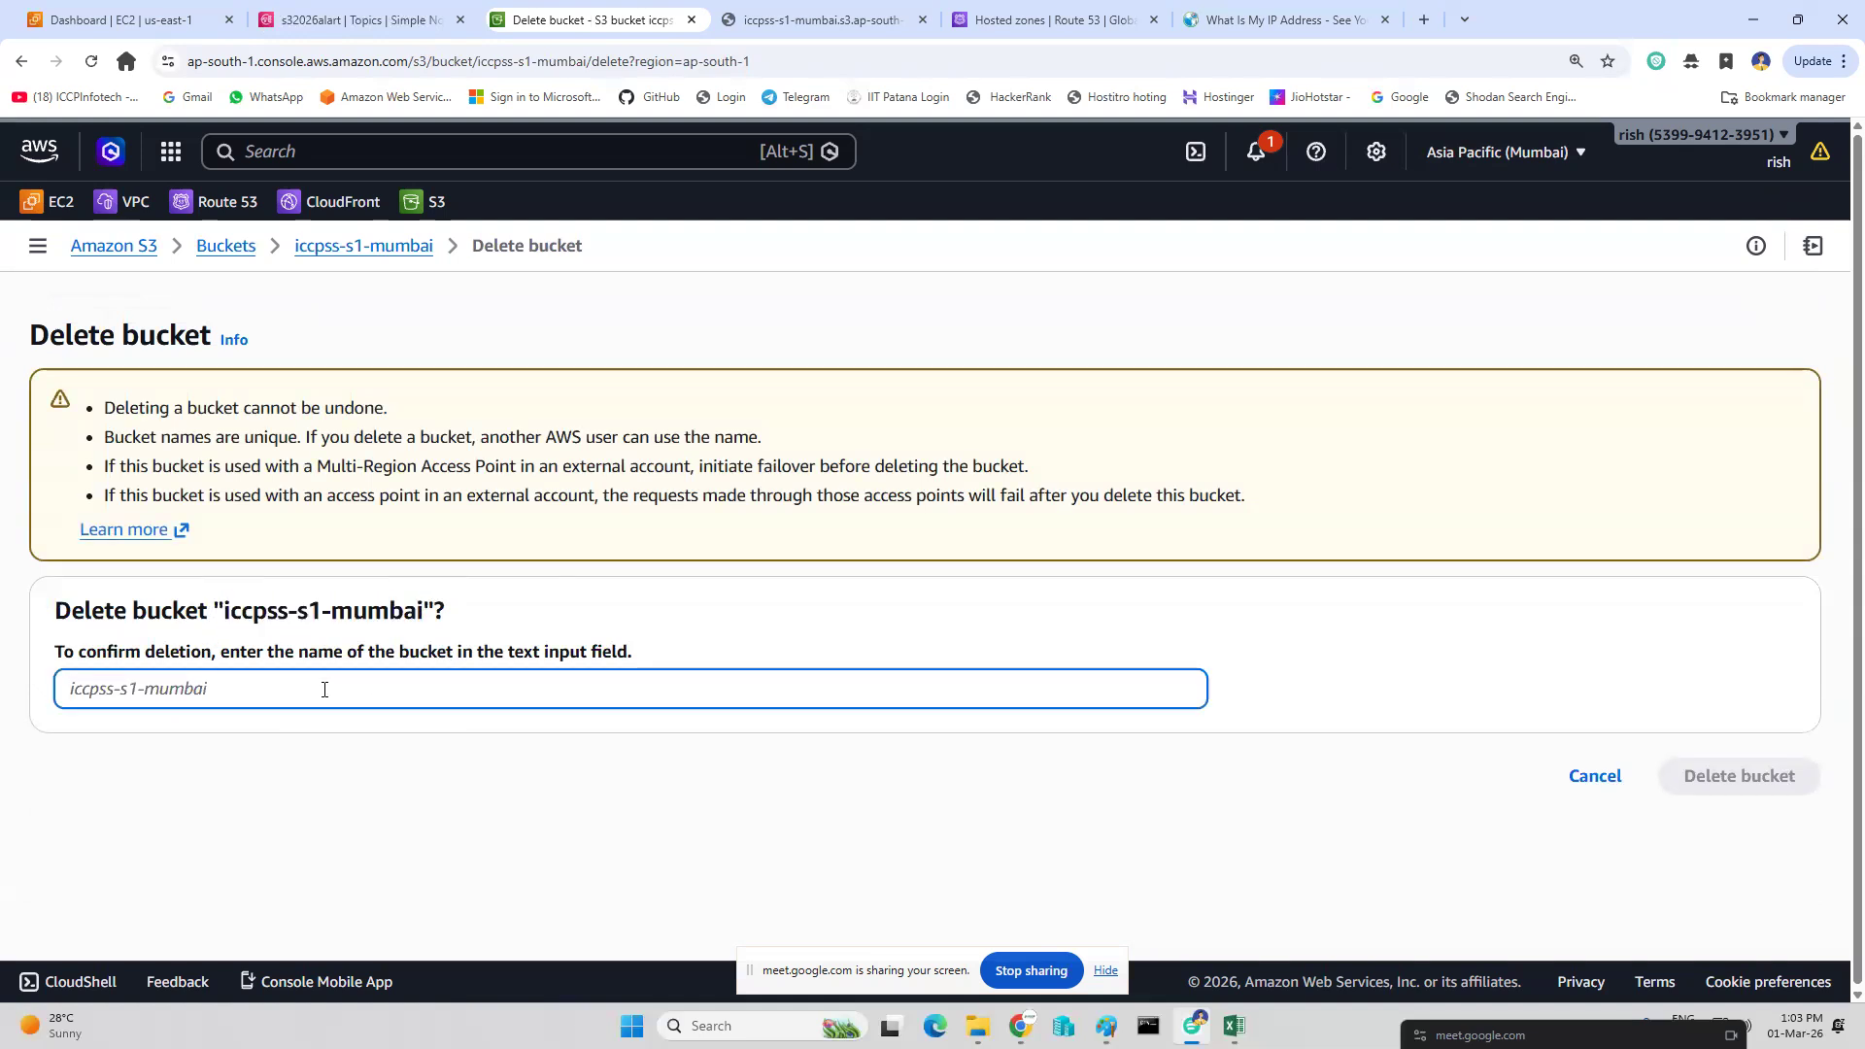
key(ctrl+v)
click(1726, 777)
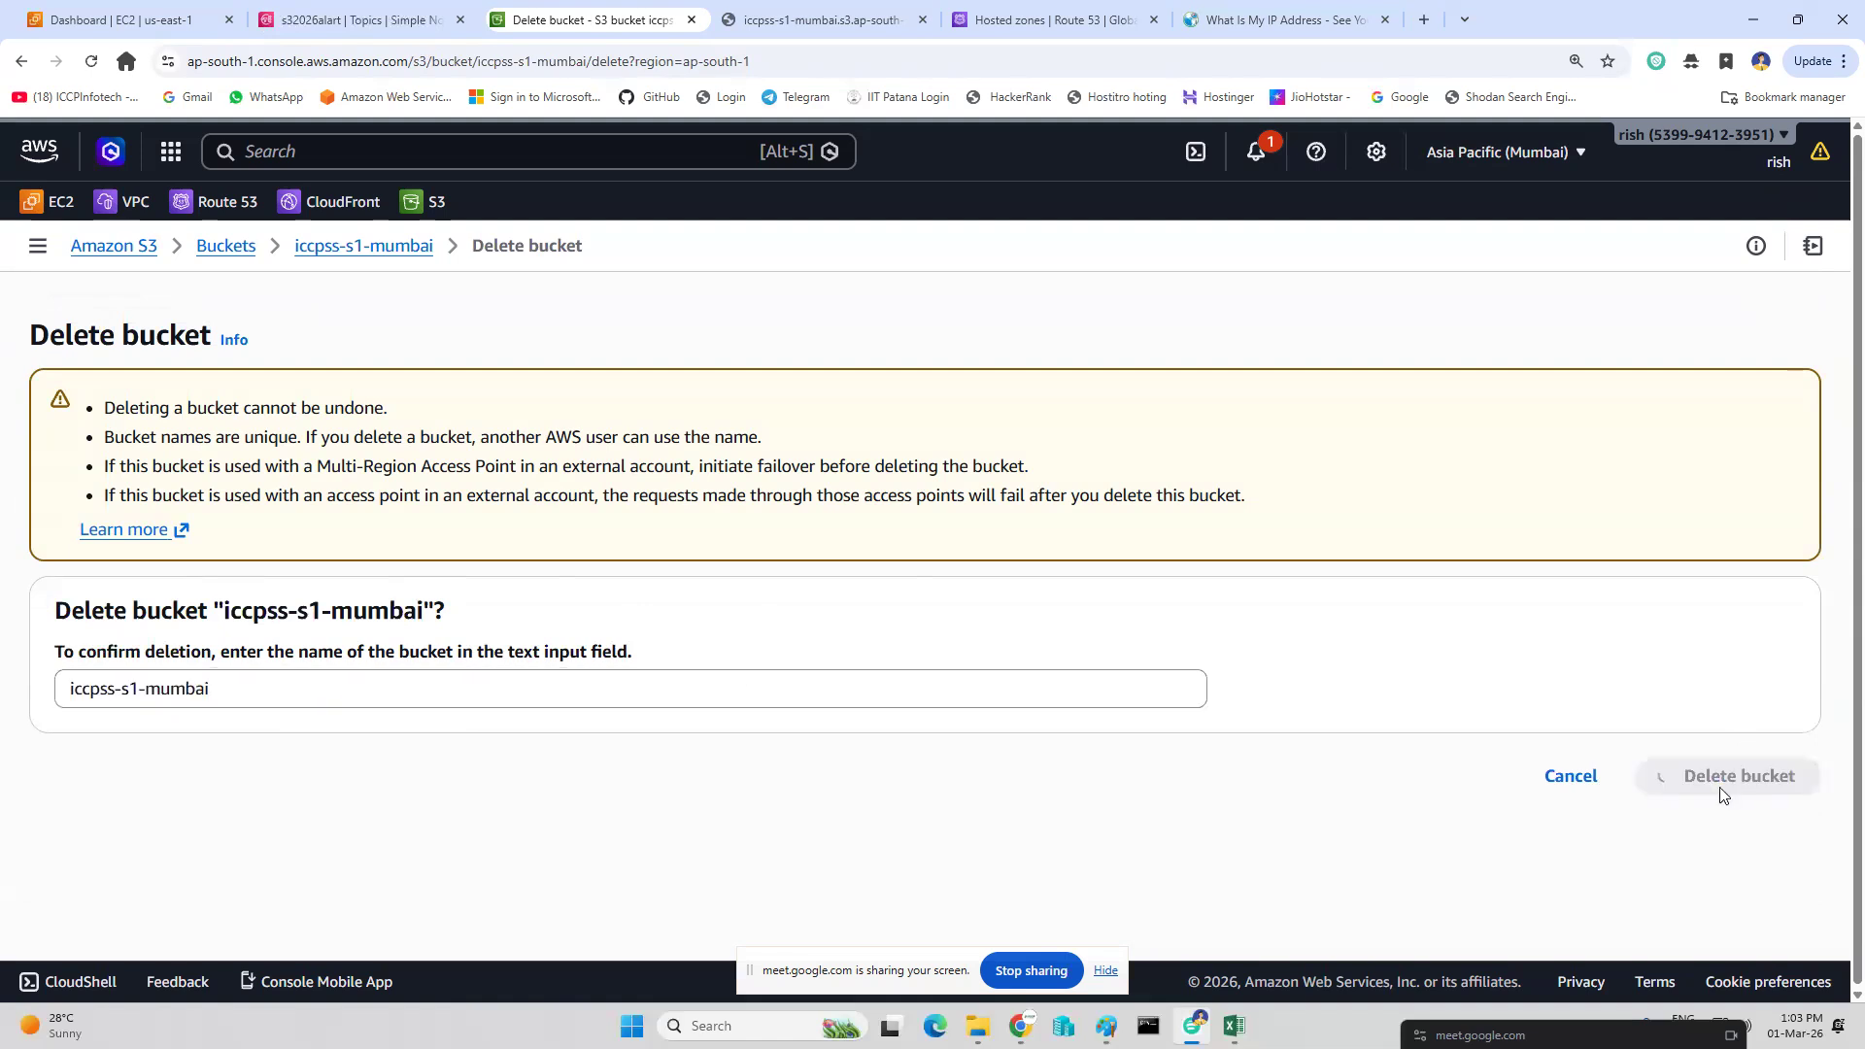